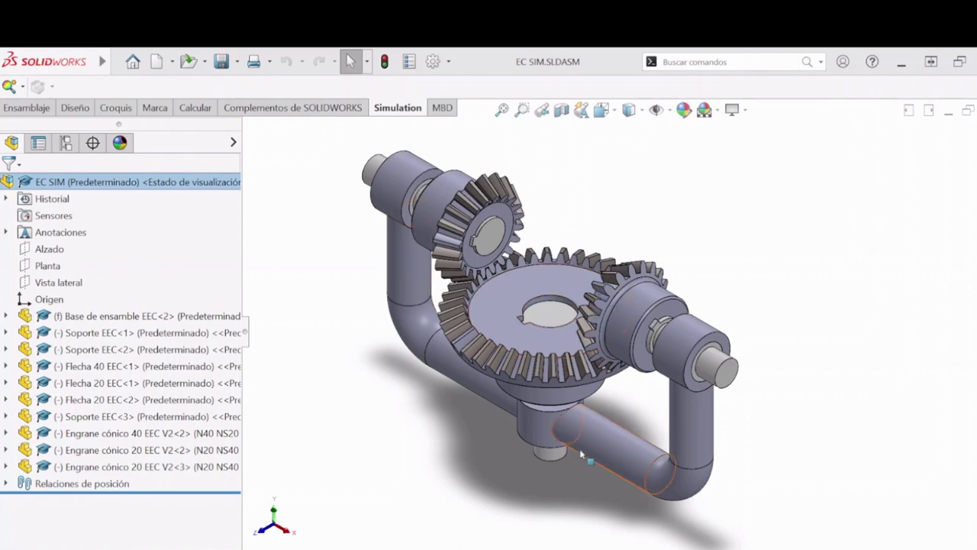
- Examine the bevel gear assembly from several angles, including its shafts, supports and base
{"action": "middle_click_drag", "start_coordinate": [582, 455], "coordinate": [816, 349]}
{"action": "scroll", "coordinate": [625, 397], "scroll_direction": "down", "scroll_amount": 6}
{"action": "scroll", "coordinate": [744, 369], "scroll_direction": "up", "scroll_amount": 5}
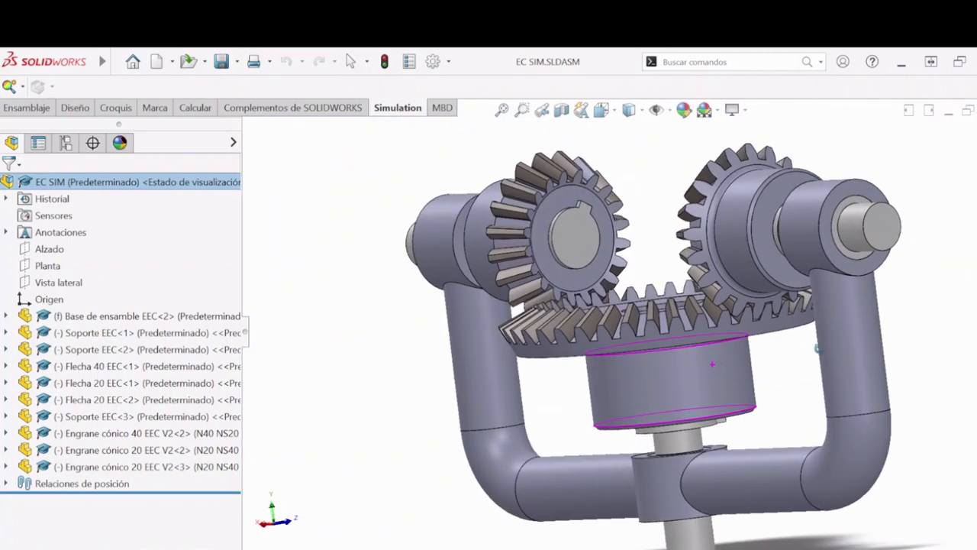
{"action": "scroll", "coordinate": [792, 350], "scroll_direction": "down", "scroll_amount": 2}
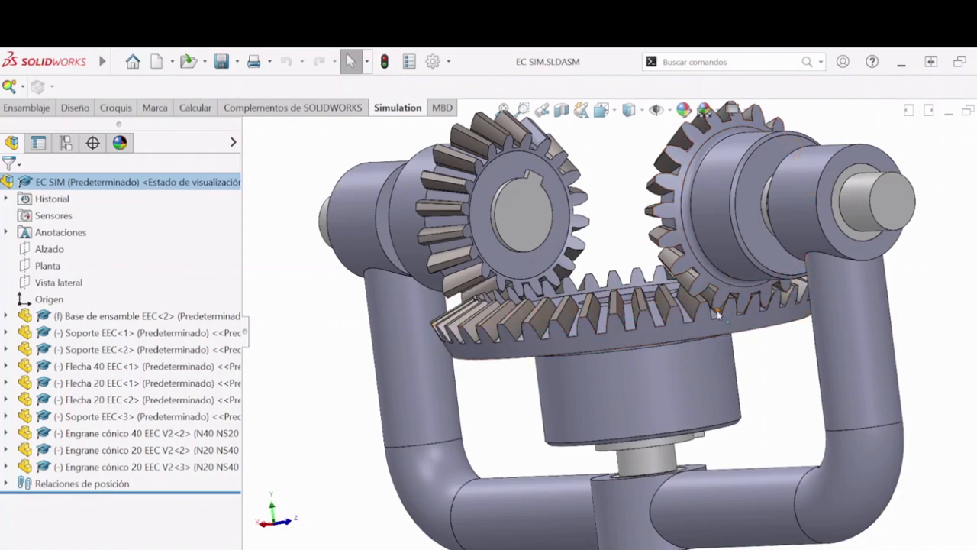
{"action": "middle_click_drag", "start_coordinate": [776, 383], "coordinate": [559, 394]}
{"action": "scroll", "coordinate": [559, 393], "scroll_direction": "down", "scroll_amount": 3}
{"action": "left_click", "coordinate": [350, 61]}
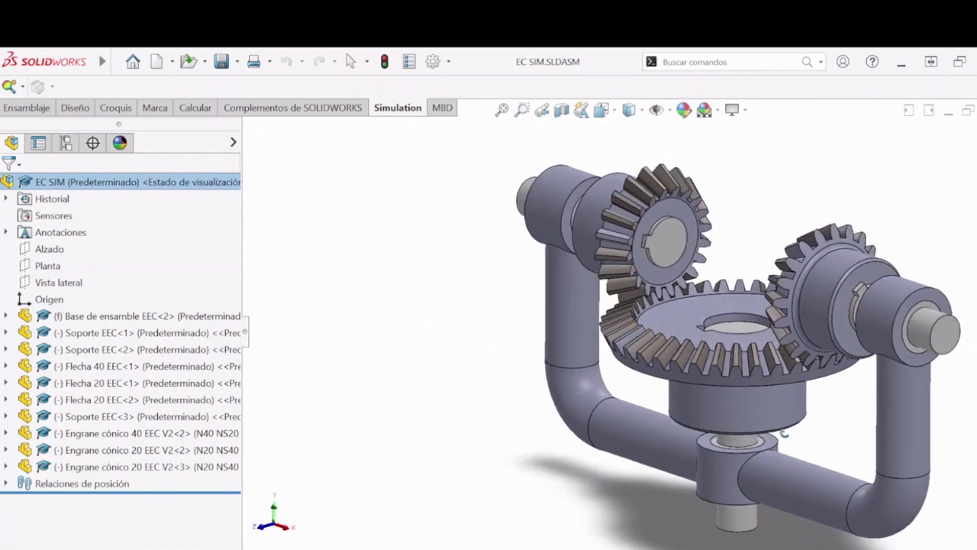
{"action": "scroll", "coordinate": [848, 389], "scroll_direction": "up", "scroll_amount": 2}
{"action": "scroll", "coordinate": [849, 389], "scroll_direction": "down", "scroll_amount": 2}
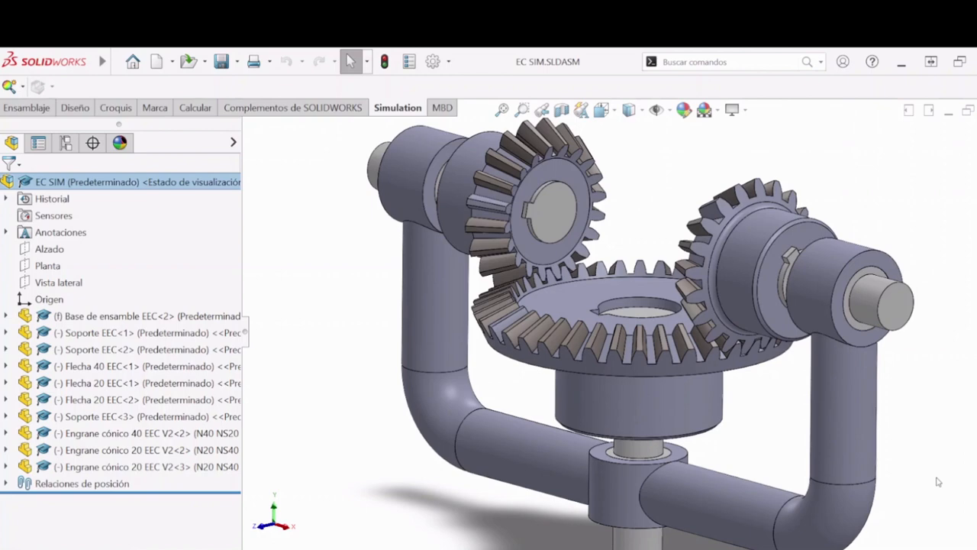
- Inspect the tooth contact between both small bevel gears and the large gear up close, finishing in an isometric view
{"action": "scroll", "coordinate": [746, 417], "scroll_direction": "down", "scroll_amount": 8}
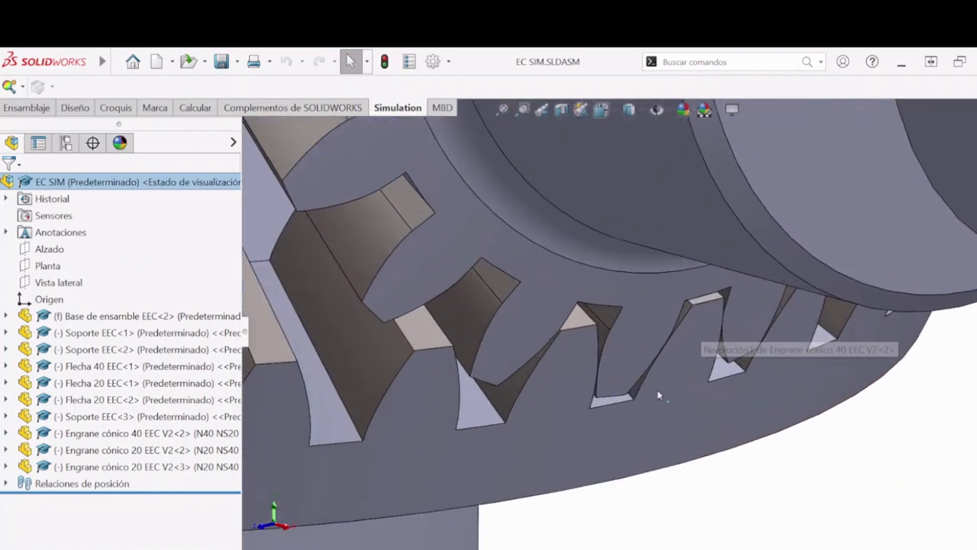
{"action": "scroll", "coordinate": [654, 402], "scroll_direction": "down", "scroll_amount": 6}
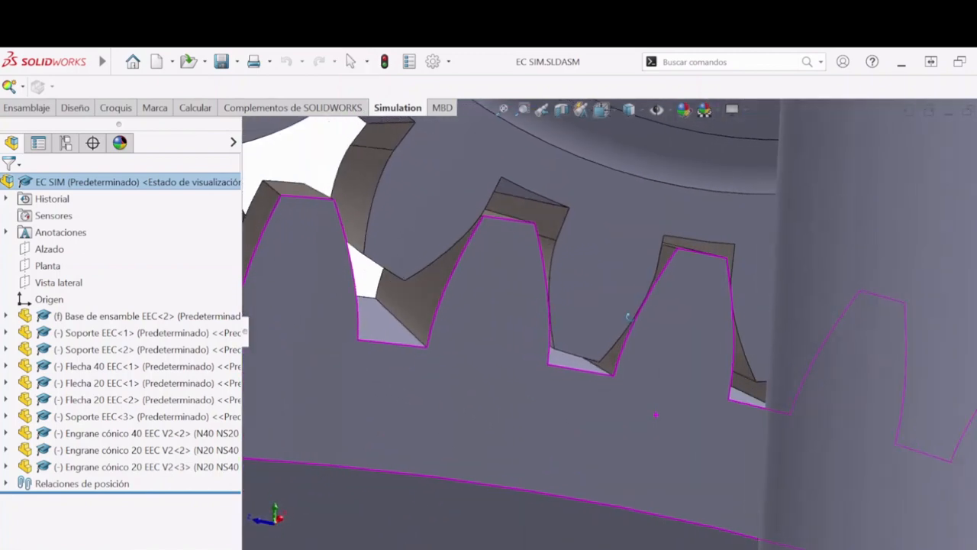
{"action": "scroll", "coordinate": [649, 321], "scroll_direction": "up", "scroll_amount": 5}
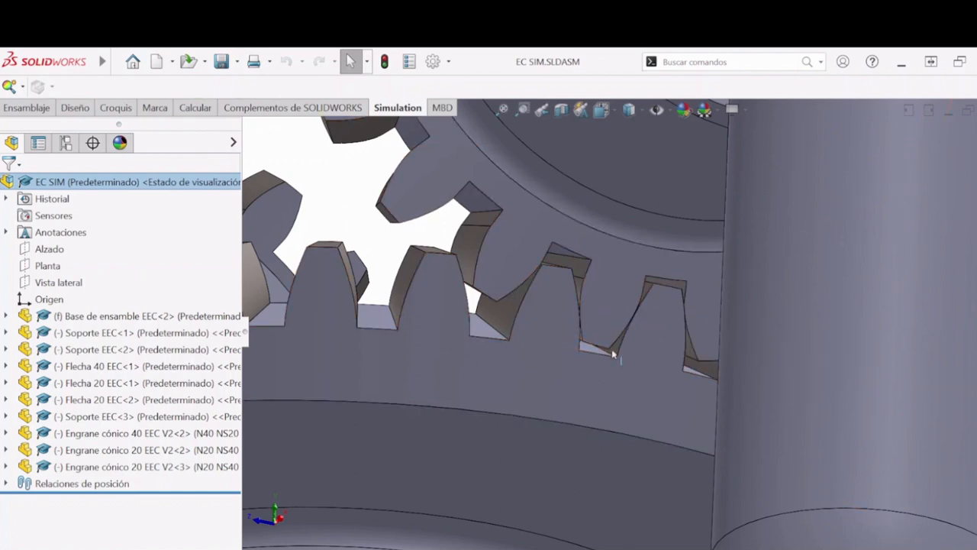
{"action": "scroll", "coordinate": [633, 322], "scroll_direction": "up", "scroll_amount": 10}
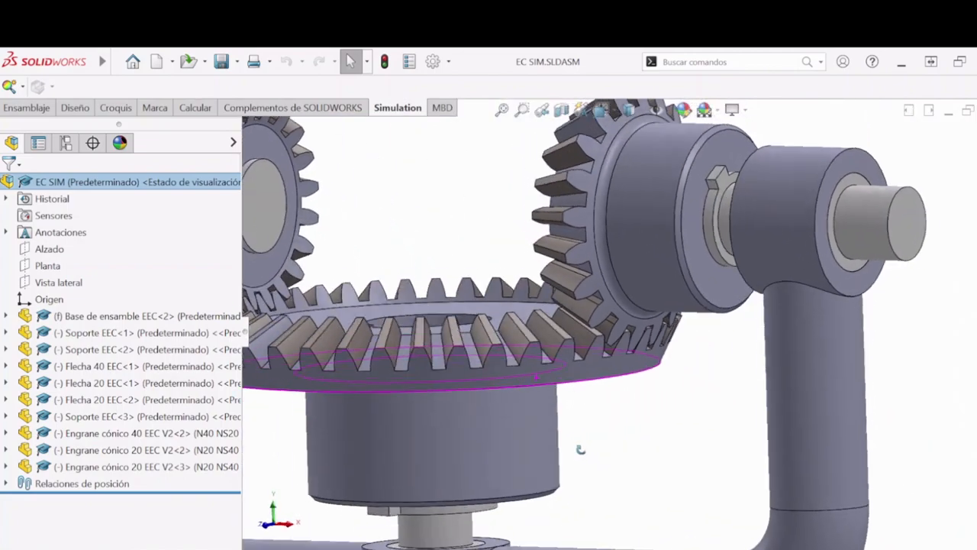
{"action": "scroll", "coordinate": [433, 383], "scroll_direction": "down", "scroll_amount": 10}
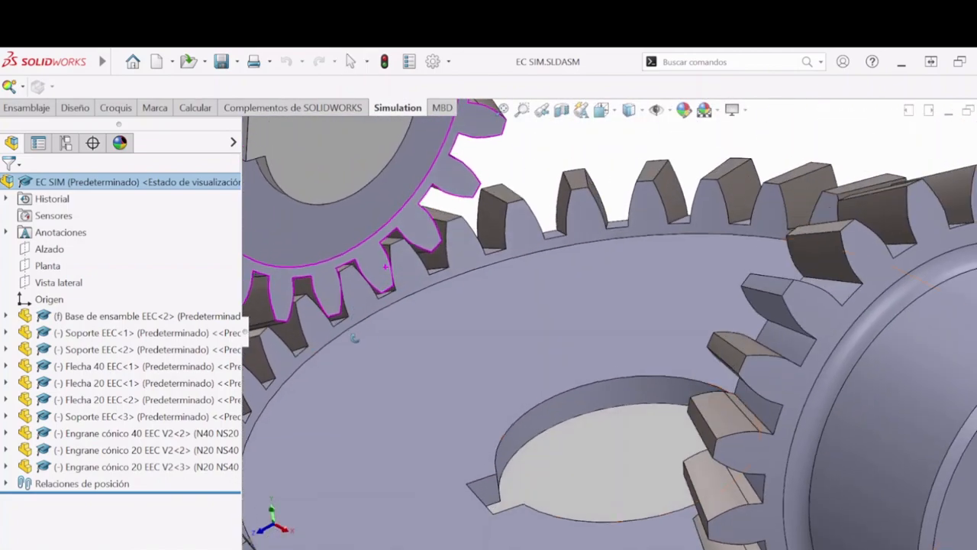
{"action": "scroll", "coordinate": [436, 326], "scroll_direction": "down", "scroll_amount": 5}
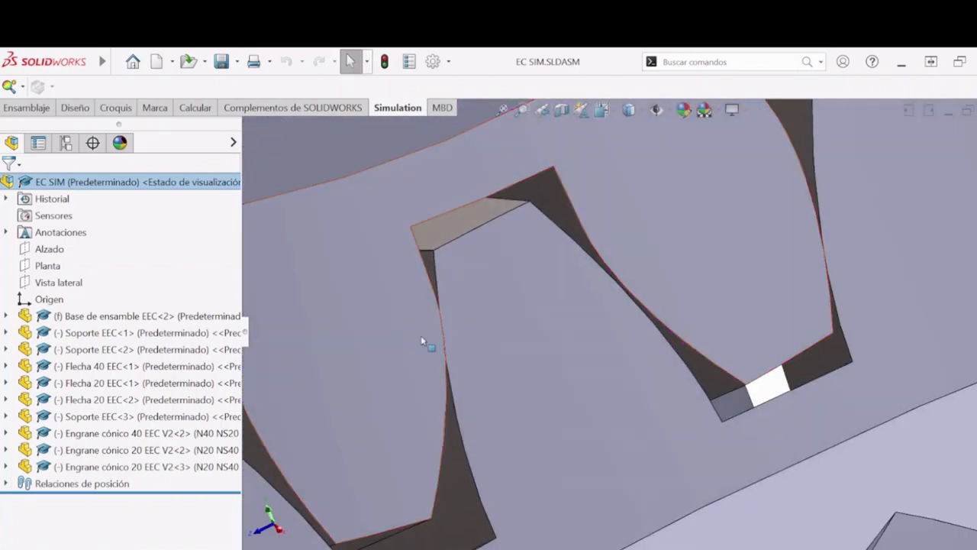
{"action": "scroll", "coordinate": [447, 331], "scroll_direction": "up", "scroll_amount": 10}
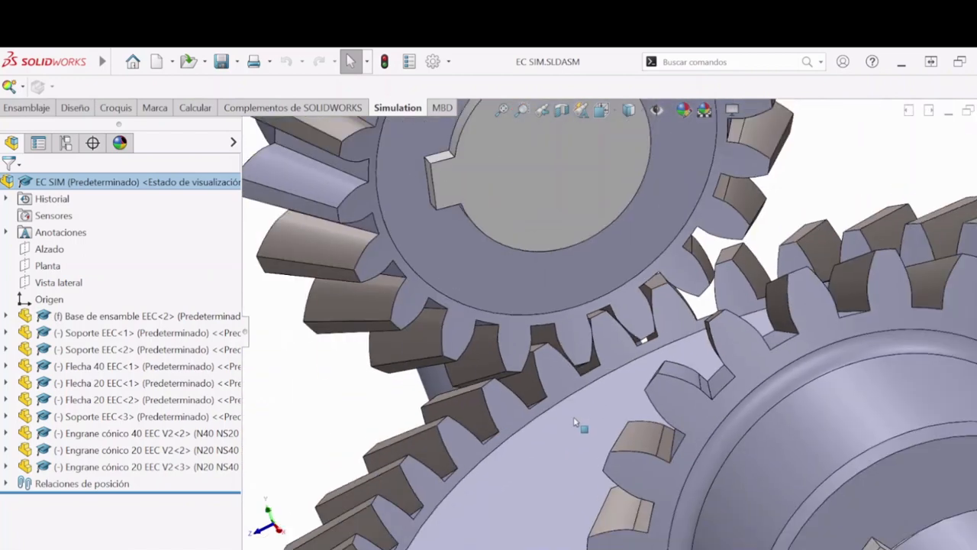
{"action": "scroll", "coordinate": [591, 430], "scroll_direction": "up", "scroll_amount": 6}
{"action": "key", "text": "space"}
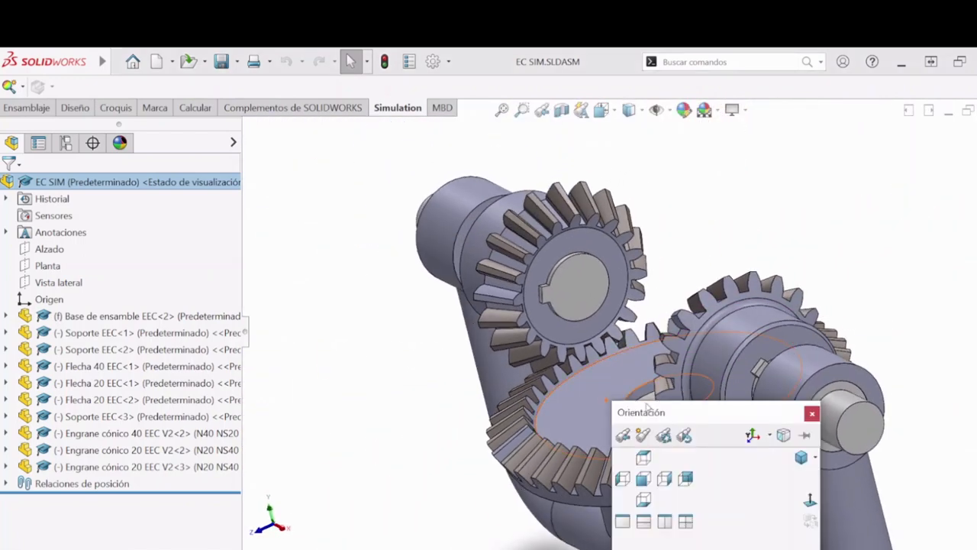
{"action": "left_click", "coordinate": [801, 458]}
{"action": "scroll", "coordinate": [663, 223], "scroll_direction": "down", "scroll_amount": 5}
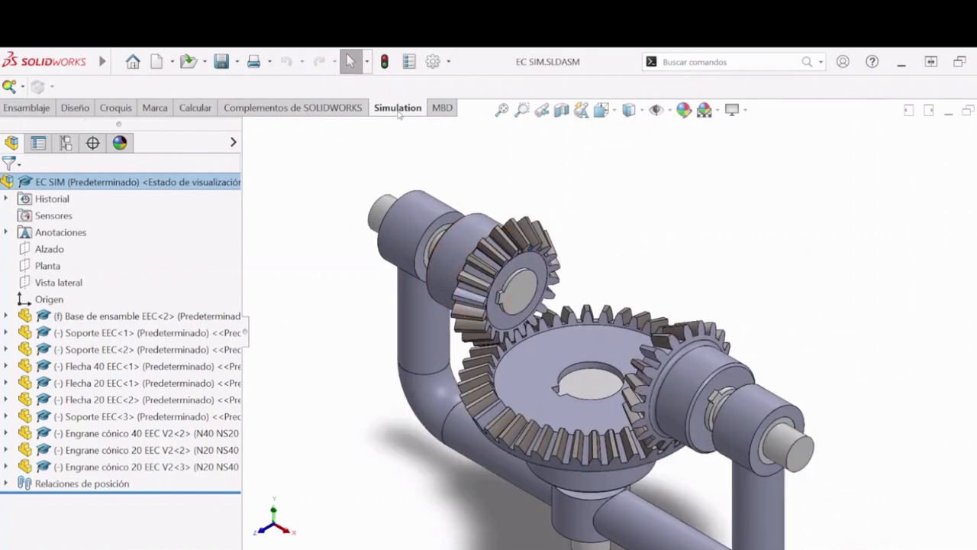
- Create a new static analysis (Análisis estático) simulation study with the default name and options
{"action": "left_click", "coordinate": [295, 112]}
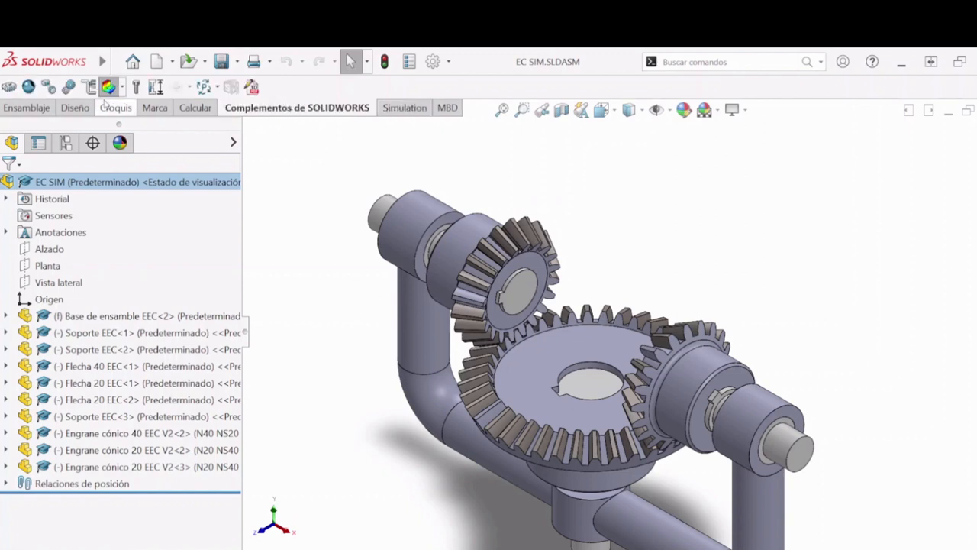
{"action": "left_click", "coordinate": [398, 109]}
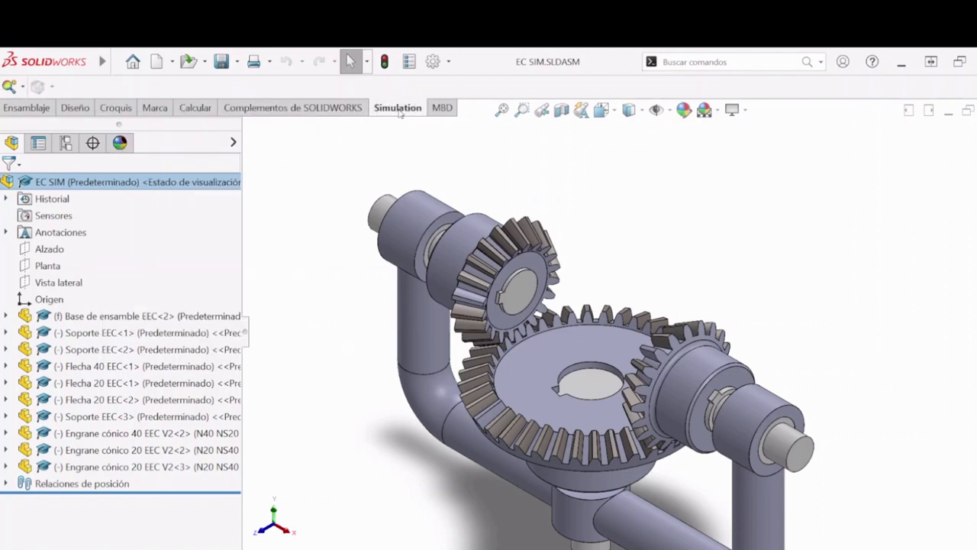
{"action": "left_click", "coordinate": [22, 86]}
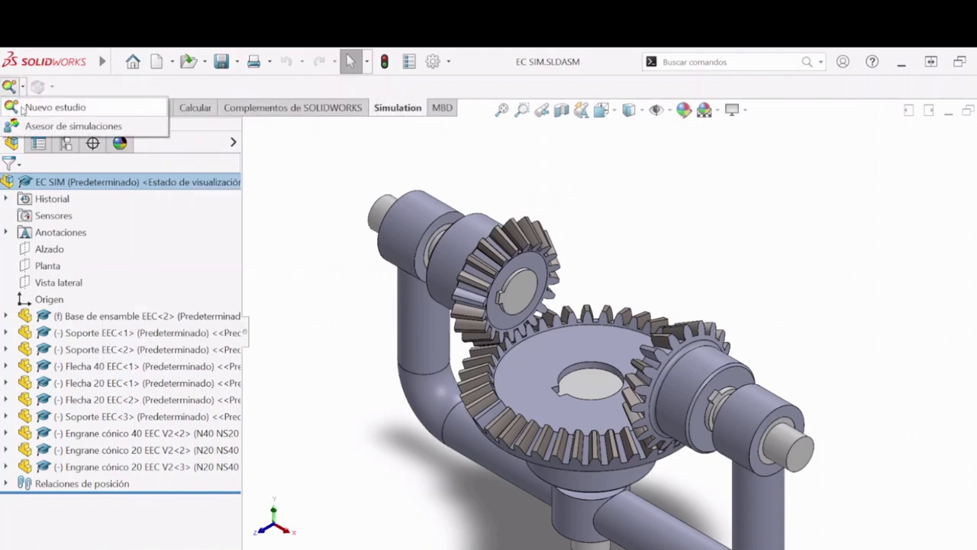
{"action": "left_click", "coordinate": [46, 108]}
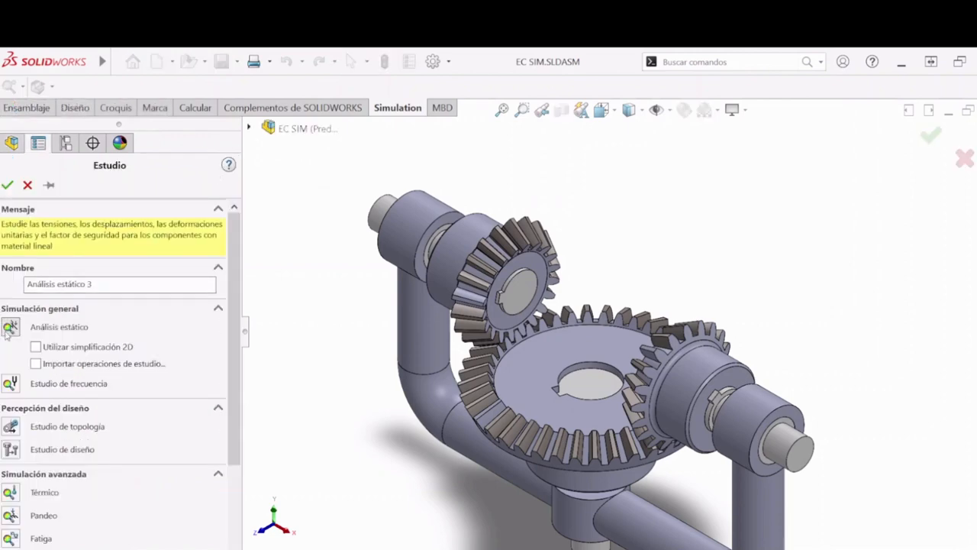
{"action": "left_click", "coordinate": [7, 184]}
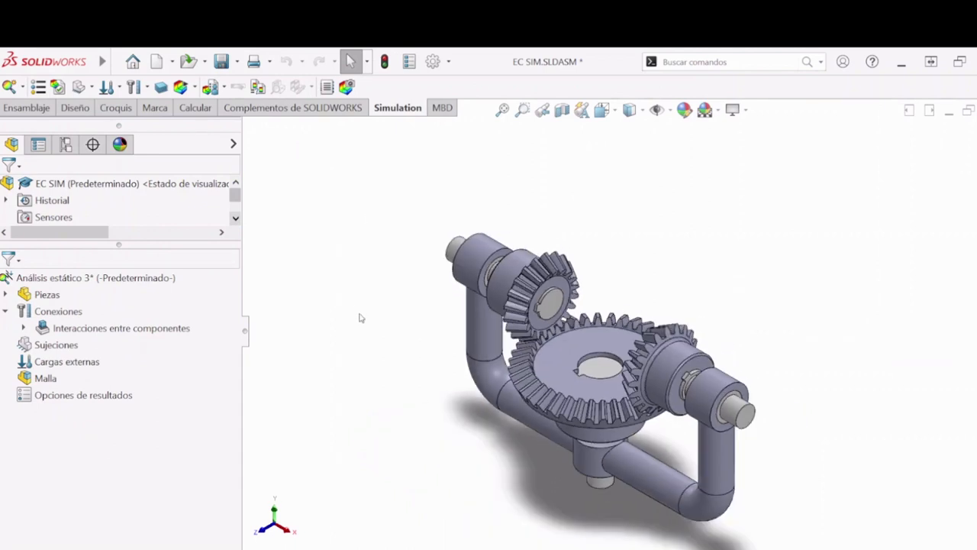
- List the study's parts and examine the shafts and gears in the assembly, finishing in an isometric view
{"action": "left_click", "coordinate": [6, 294]}
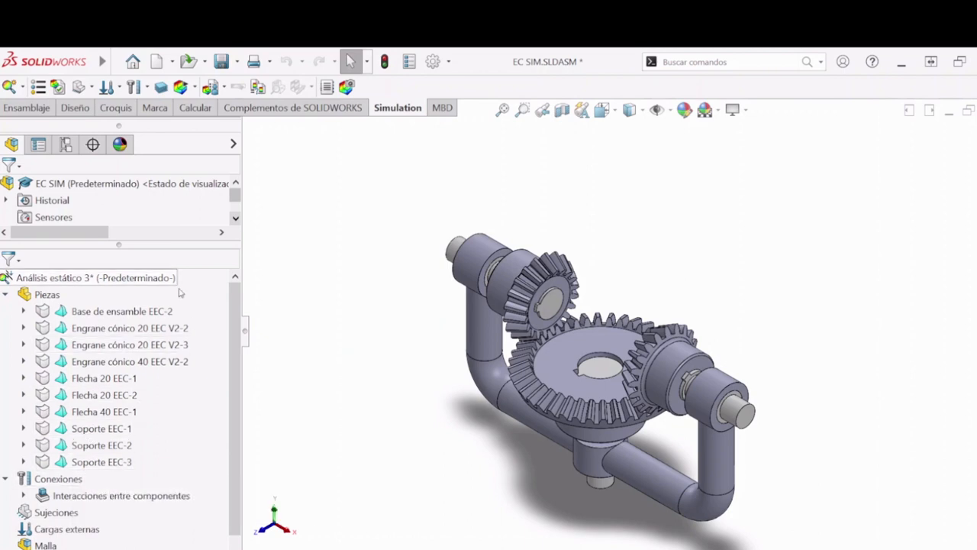
{"action": "scroll", "coordinate": [620, 420], "scroll_direction": "down", "scroll_amount": 3}
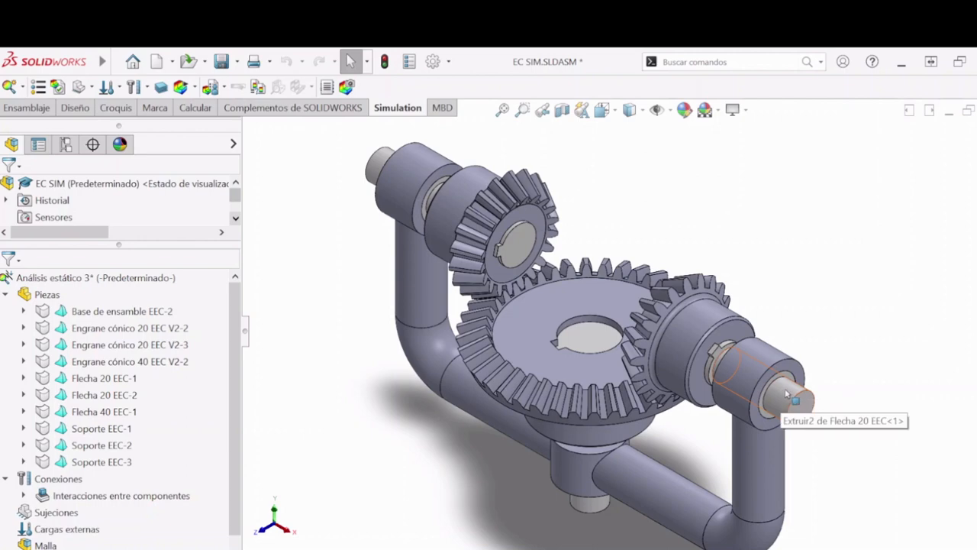
{"action": "scroll", "coordinate": [798, 471], "scroll_direction": "down", "scroll_amount": 5}
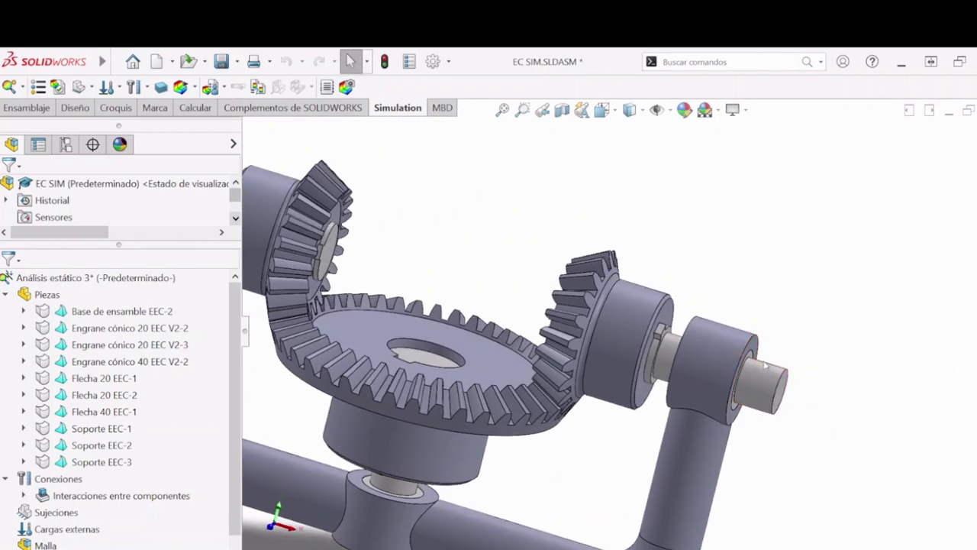
{"action": "middle_click_drag", "start_coordinate": [783, 464], "coordinate": [755, 464]}
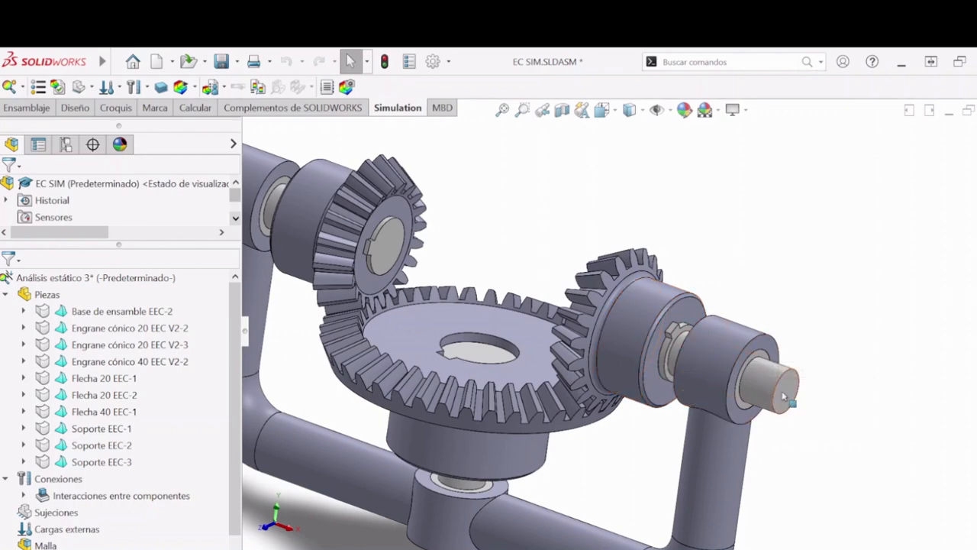
{"action": "scroll", "coordinate": [763, 388], "scroll_direction": "up", "scroll_amount": 2}
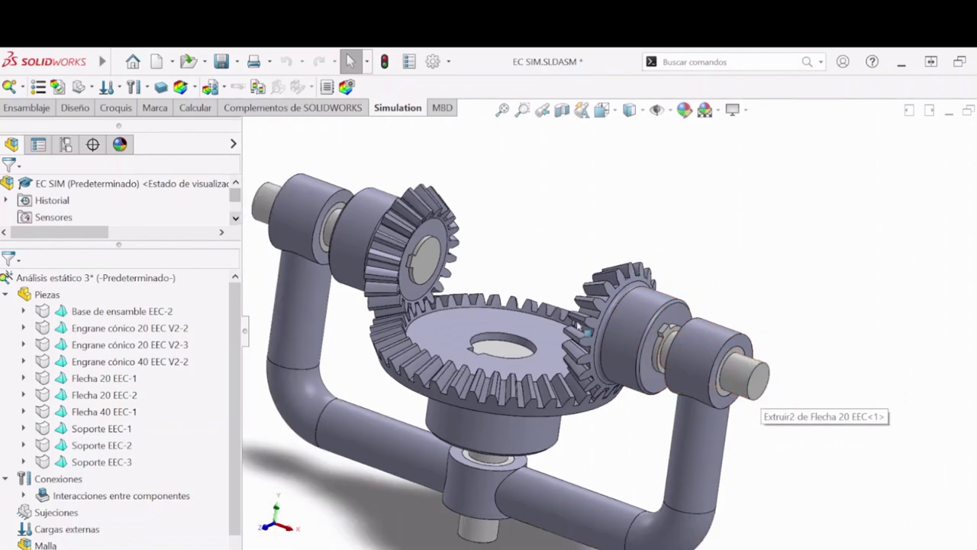
{"action": "key", "text": "space"}
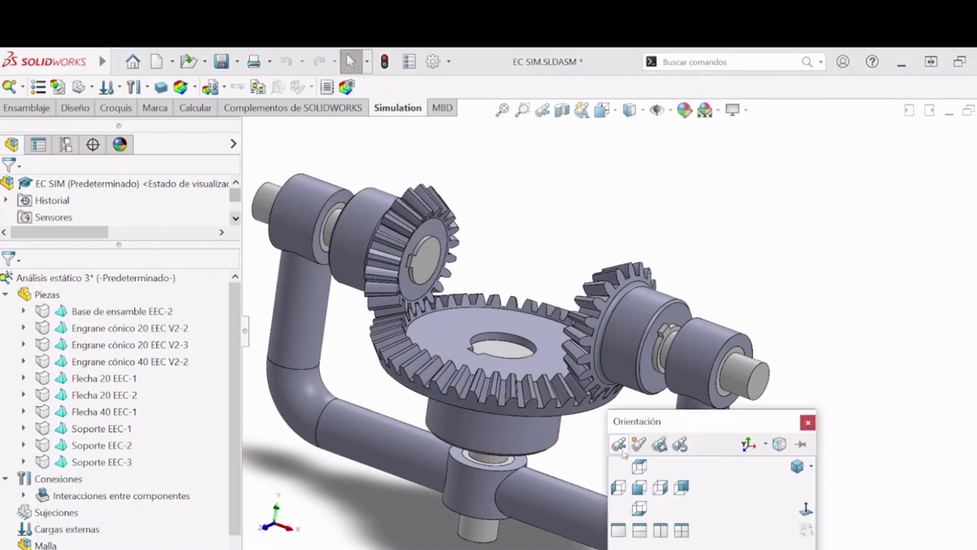
{"action": "left_click", "coordinate": [799, 466]}
{"action": "scroll", "coordinate": [655, 360], "scroll_direction": "down", "scroll_amount": 3}
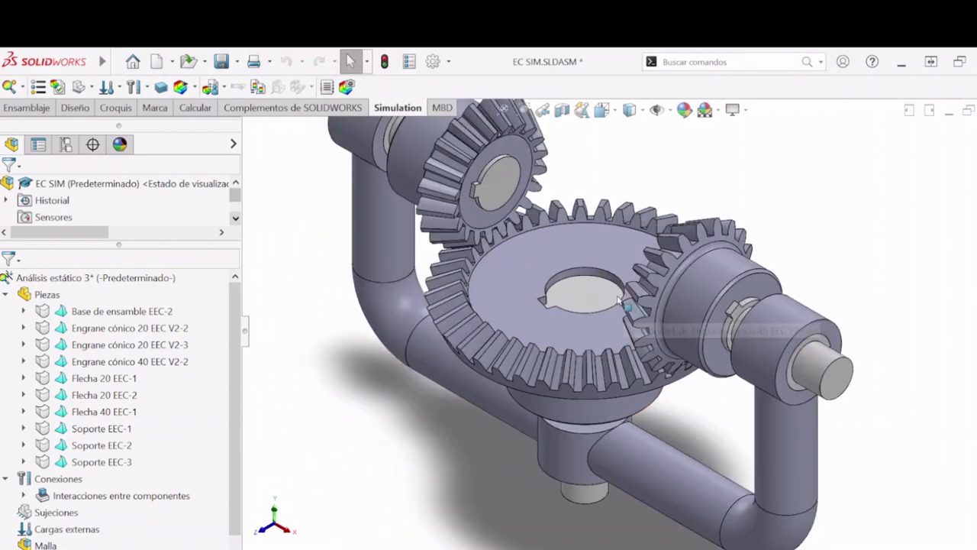
{"action": "scroll", "coordinate": [632, 316], "scroll_direction": "up", "scroll_amount": 3}
{"action": "scroll", "coordinate": [630, 250], "scroll_direction": "down", "scroll_amount": 3}
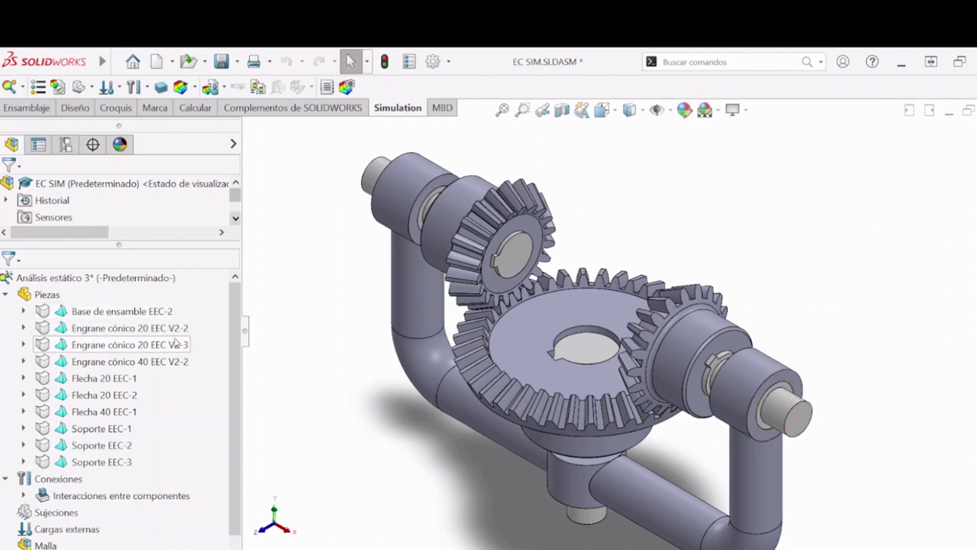
- Exclude Soporte EEC-1, EEC-2, EEC-3 and Base de ensamble EEC-2 from the analysis
{"action": "left_click", "coordinate": [101, 462]}
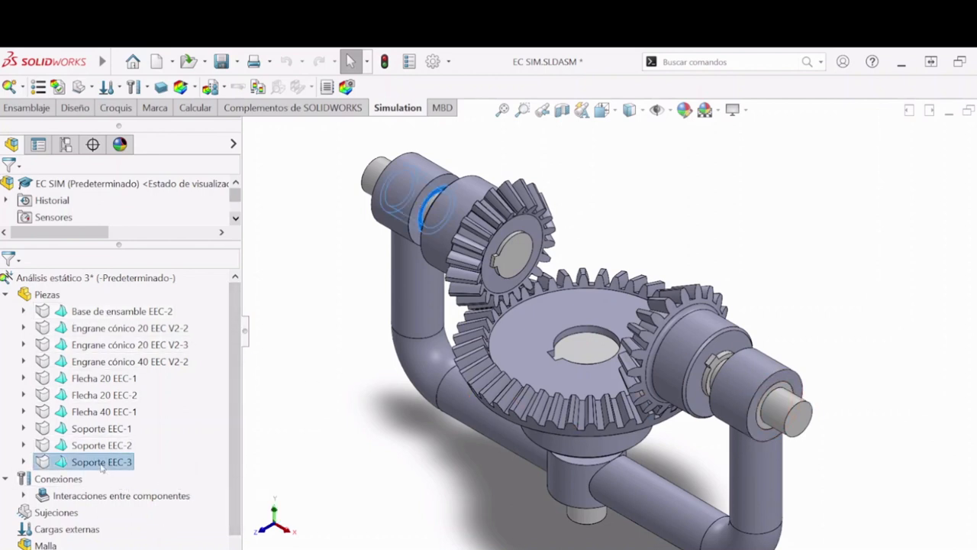
{"action": "left_click", "coordinate": [100, 446], "text": "ctrl"}
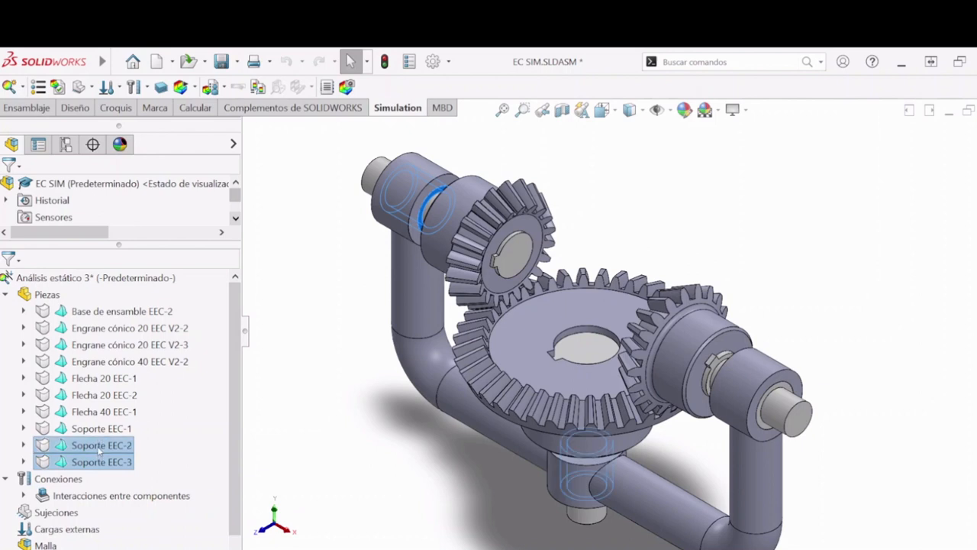
{"action": "left_click", "coordinate": [102, 428], "text": "ctrl"}
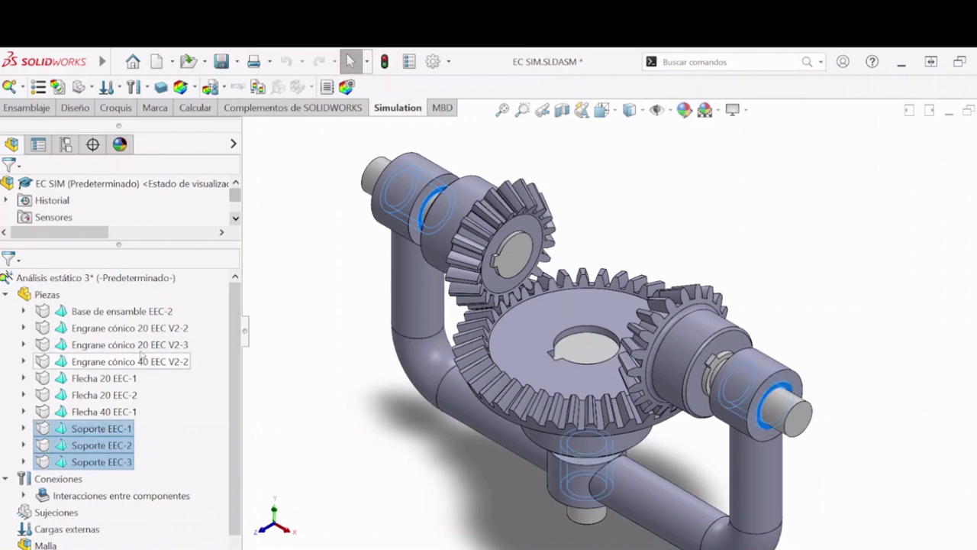
{"action": "left_click", "coordinate": [132, 311], "text": "ctrl"}
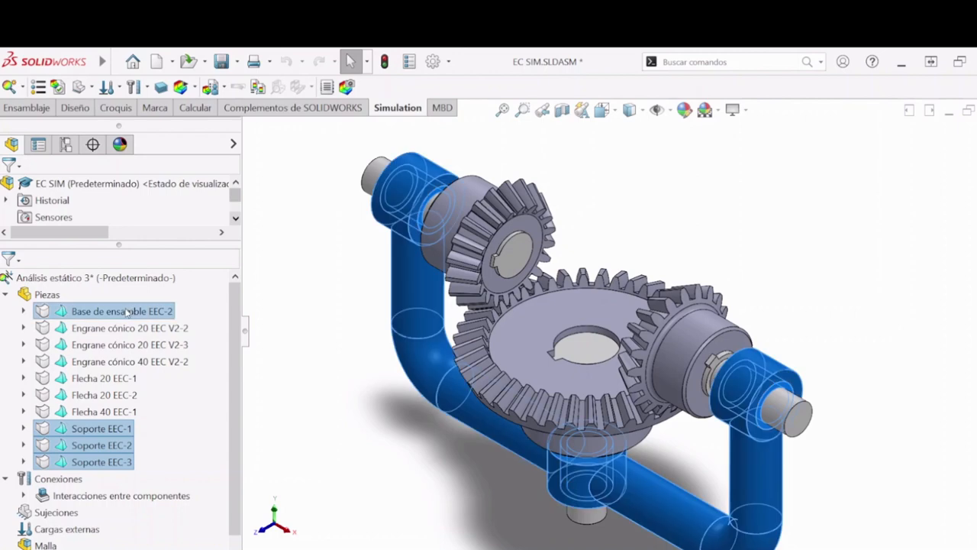
{"action": "right_click", "coordinate": [125, 313]}
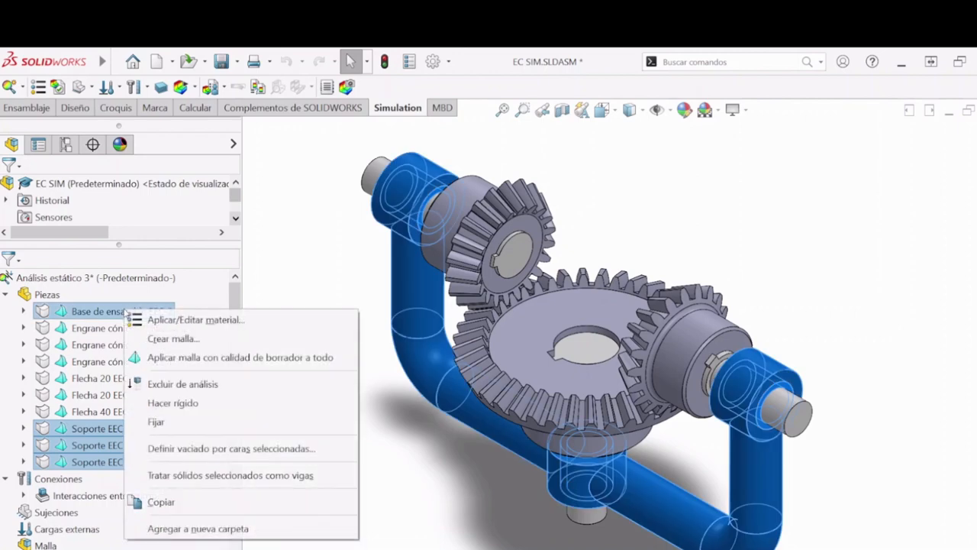
{"action": "left_click", "coordinate": [180, 384]}
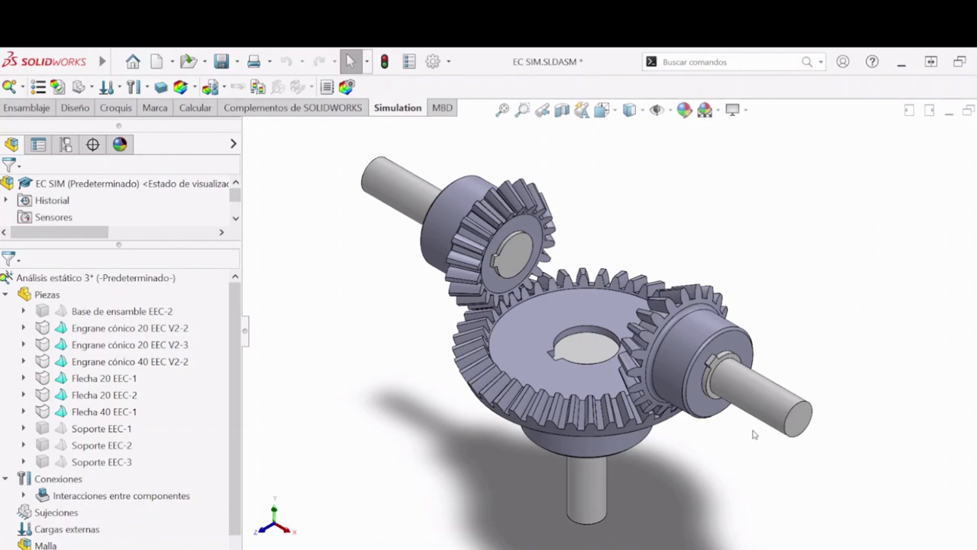
{"action": "scroll", "coordinate": [655, 416], "scroll_direction": "down", "scroll_amount": 5}
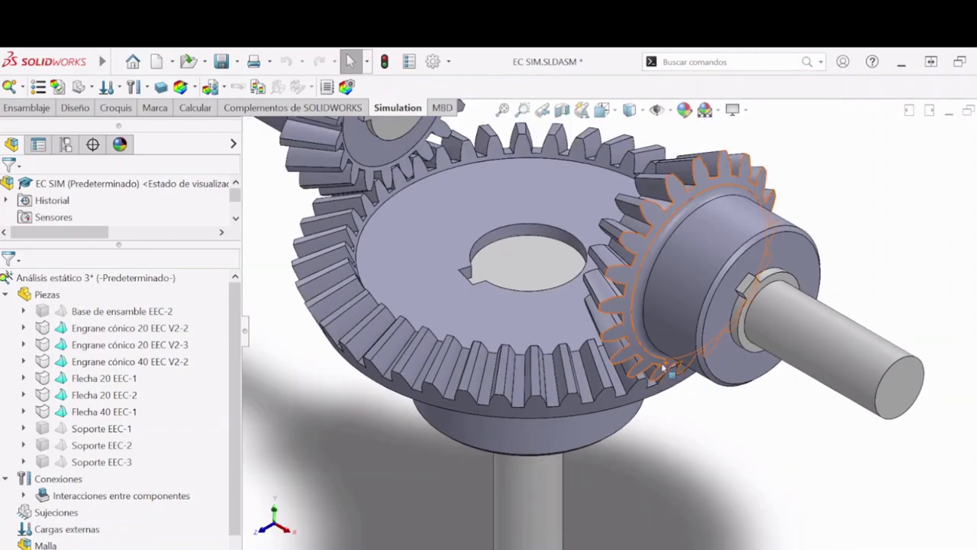
{"action": "scroll", "coordinate": [603, 313], "scroll_direction": "up", "scroll_amount": 2}
{"action": "scroll", "coordinate": [534, 244], "scroll_direction": "up", "scroll_amount": 3}
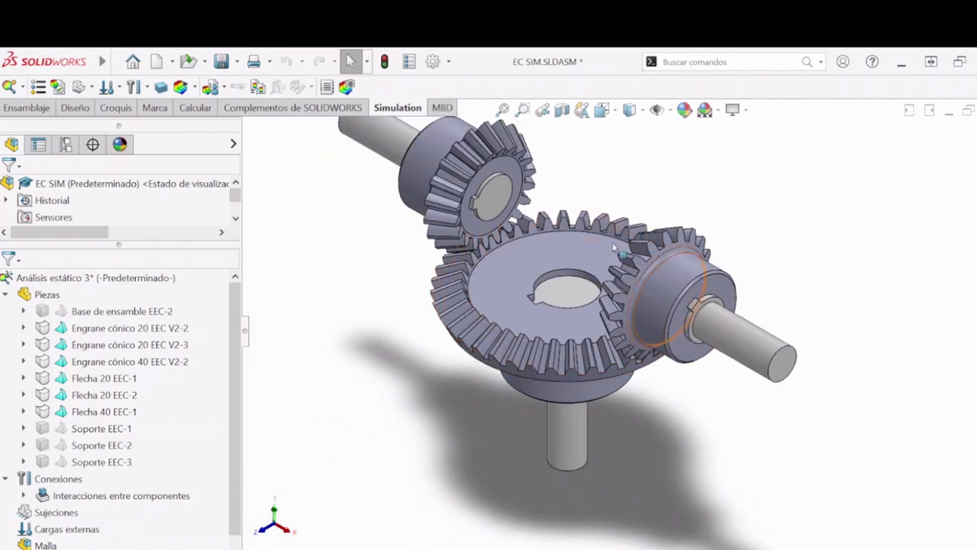
{"action": "scroll", "coordinate": [620, 252], "scroll_direction": "up", "scroll_amount": 2}
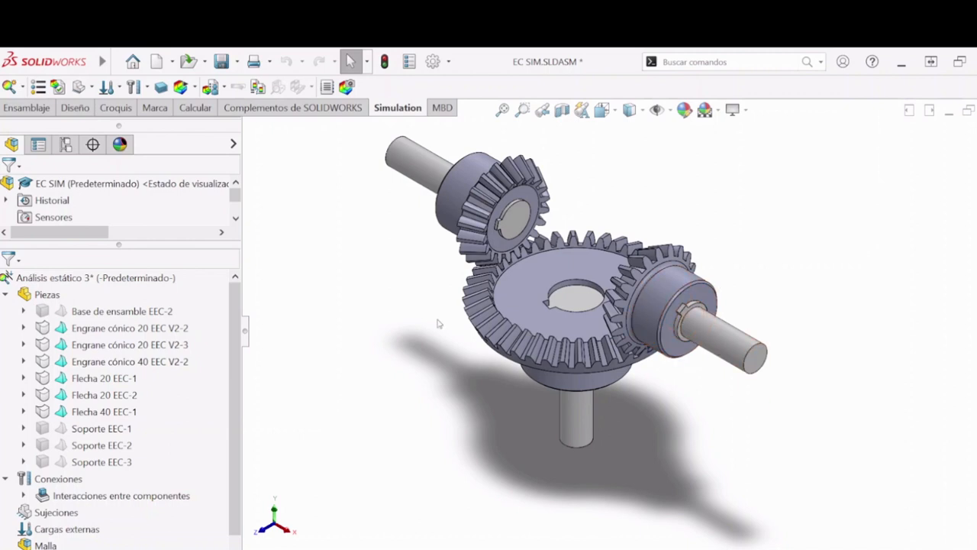
{"action": "scroll", "coordinate": [634, 447], "scroll_direction": "up", "scroll_amount": 2}
{"action": "scroll", "coordinate": [634, 447], "scroll_direction": "down", "scroll_amount": 4}
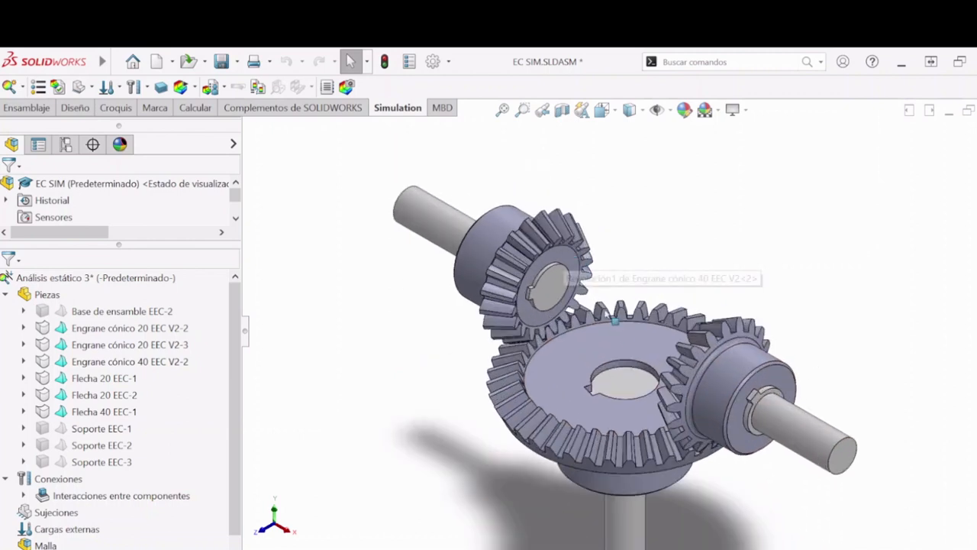
{"action": "scroll", "coordinate": [742, 466], "scroll_direction": "up", "scroll_amount": 1}
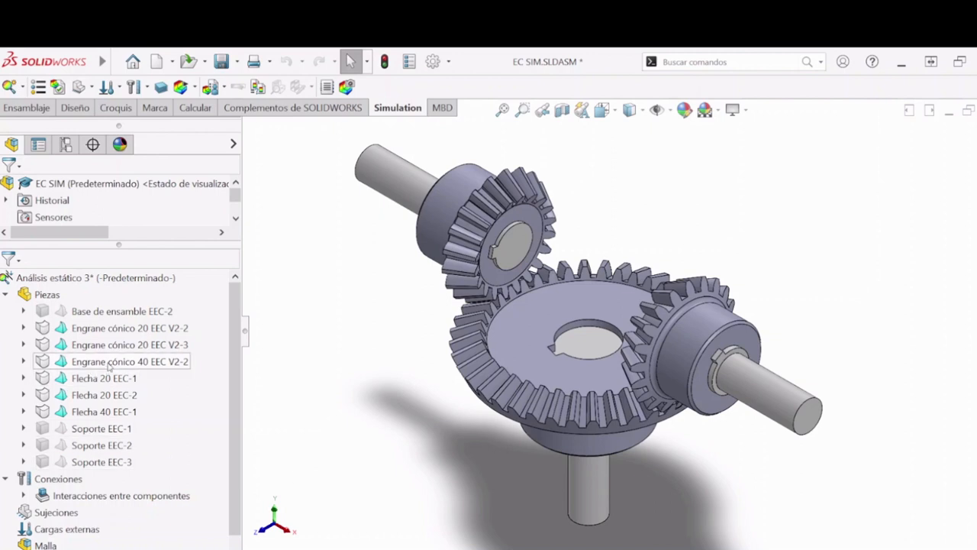
{"action": "left_click", "coordinate": [111, 328]}
{"action": "left_click", "coordinate": [300, 392]}
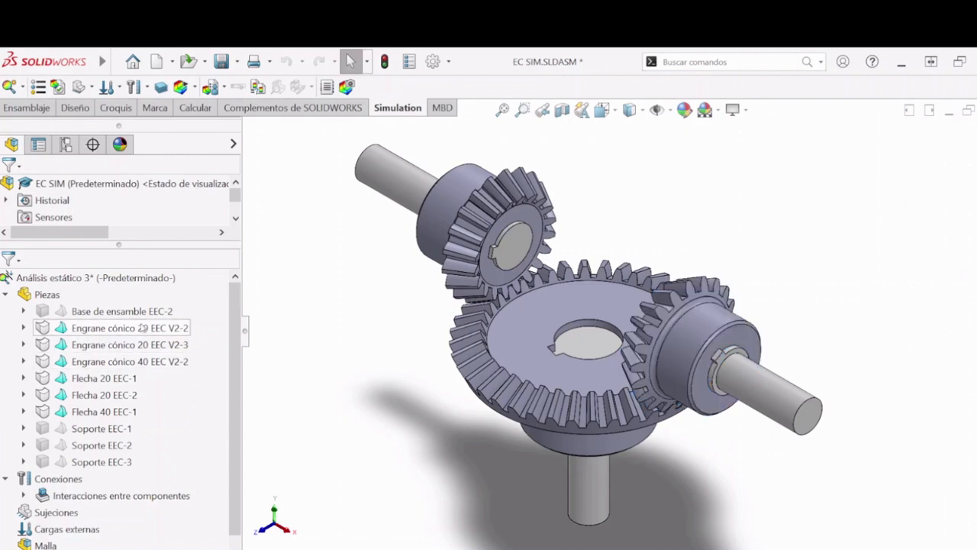
{"action": "left_click", "coordinate": [138, 328]}
{"action": "left_click", "coordinate": [131, 345]}
{"action": "left_click", "coordinate": [333, 372]}
- Apply the material AISI 1045 Acero estirado en frío to the three bevel gears in the study
{"action": "left_click", "coordinate": [111, 327]}
{"action": "left_click", "coordinate": [113, 344], "text": "ctrl"}
{"action": "left_click", "coordinate": [105, 361], "text": "ctrl"}
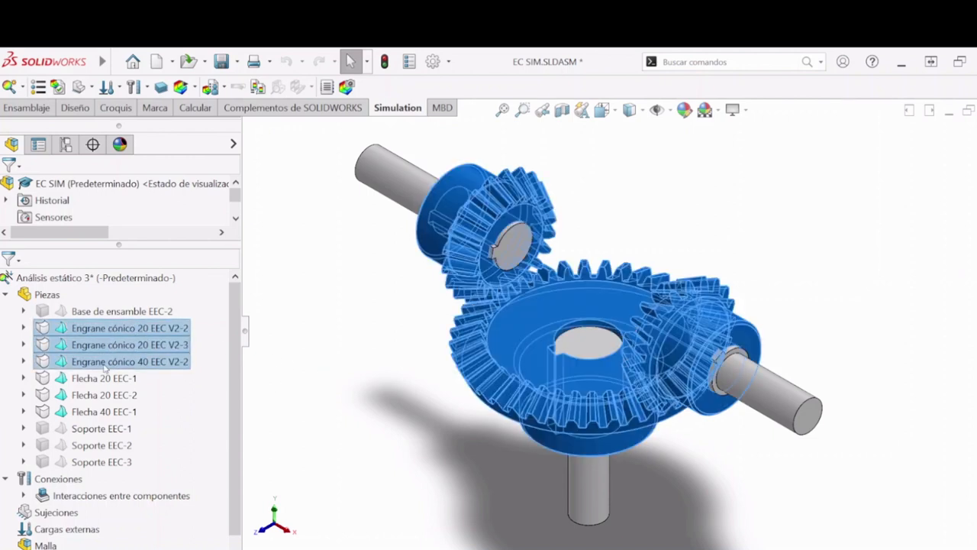
{"action": "right_click", "coordinate": [122, 328]}
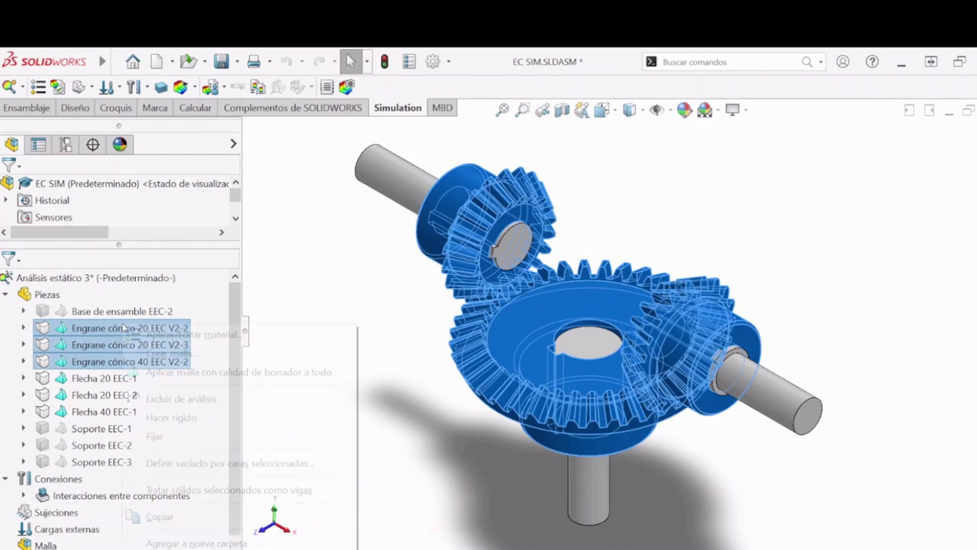
{"action": "left_click", "coordinate": [177, 337]}
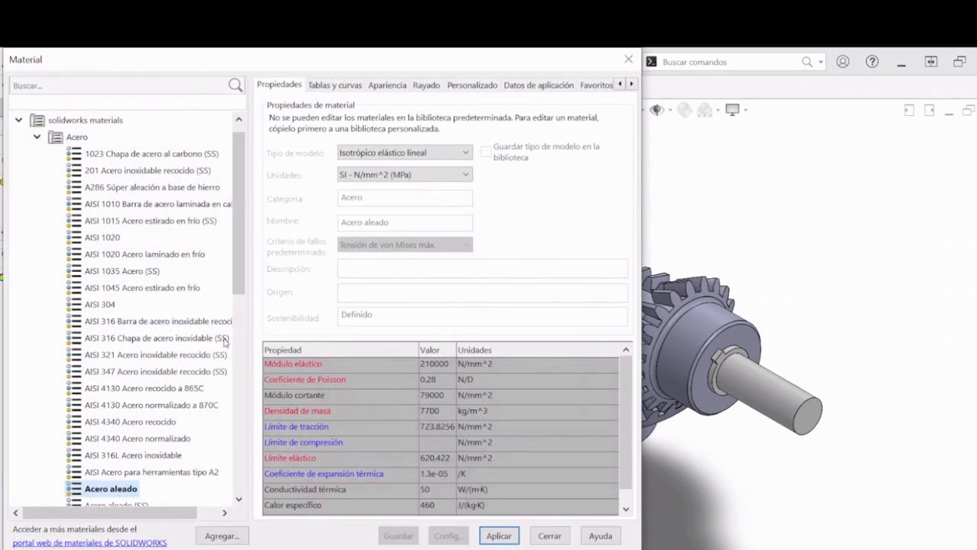
{"action": "left_click_drag", "start_coordinate": [235, 276], "coordinate": [237, 289]}
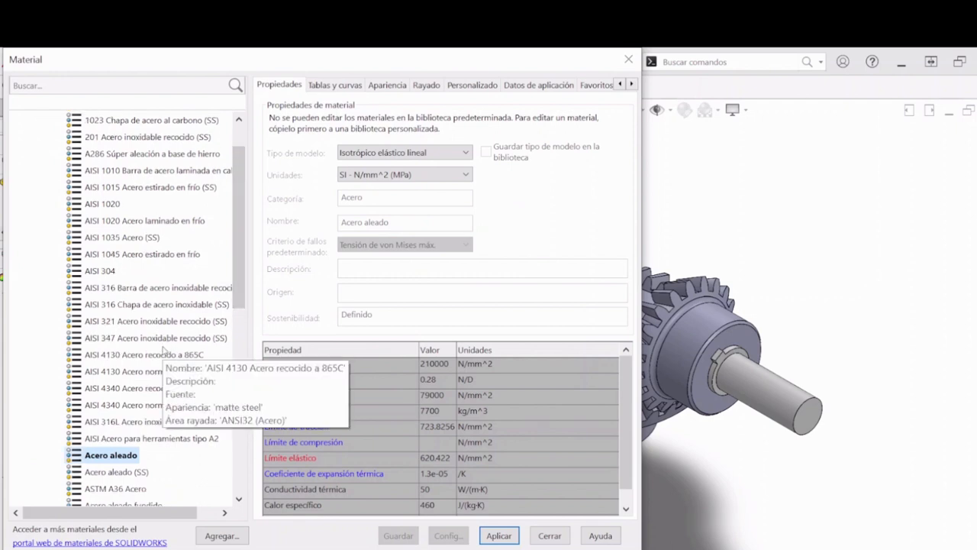
{"action": "left_click", "coordinate": [133, 256]}
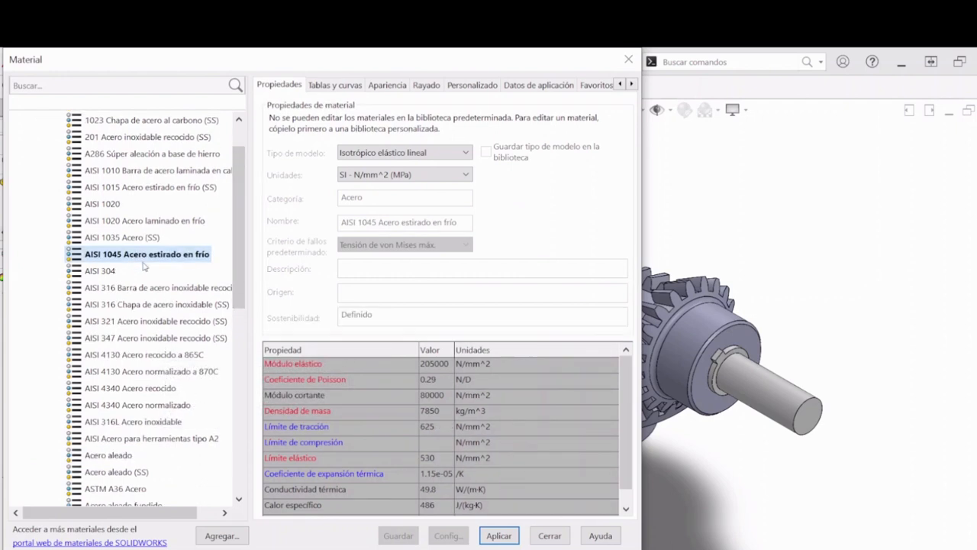
{"action": "left_click", "coordinate": [499, 535]}
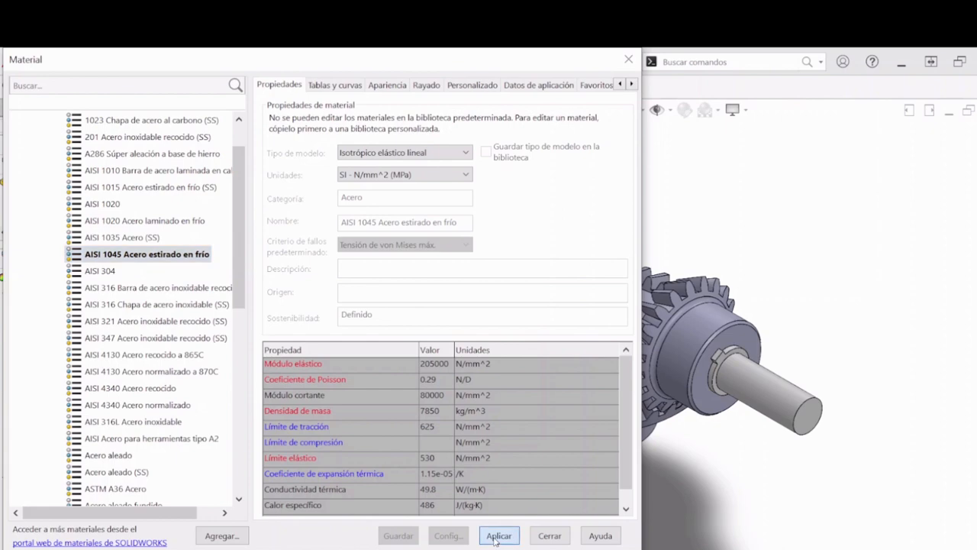
{"action": "left_click", "coordinate": [549, 535]}
- Apply the material Acero aleado to the shafts Flecha 20 EEC-1, Flecha 20 EEC-2 and Flecha 40 EEC-1
{"action": "left_click", "coordinate": [104, 378]}
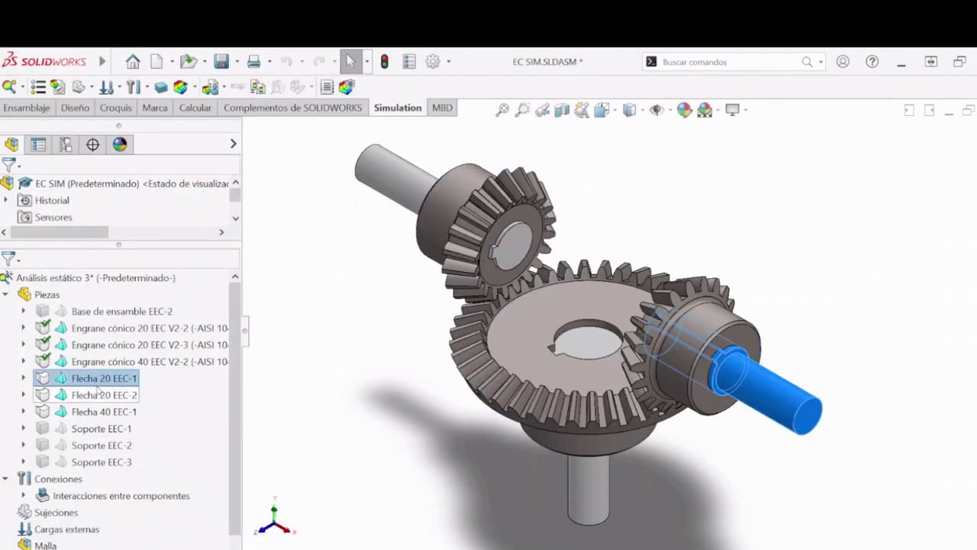
{"action": "left_click", "coordinate": [105, 394], "text": "ctrl"}
{"action": "left_click", "coordinate": [103, 411], "text": "ctrl"}
{"action": "right_click", "coordinate": [99, 412]}
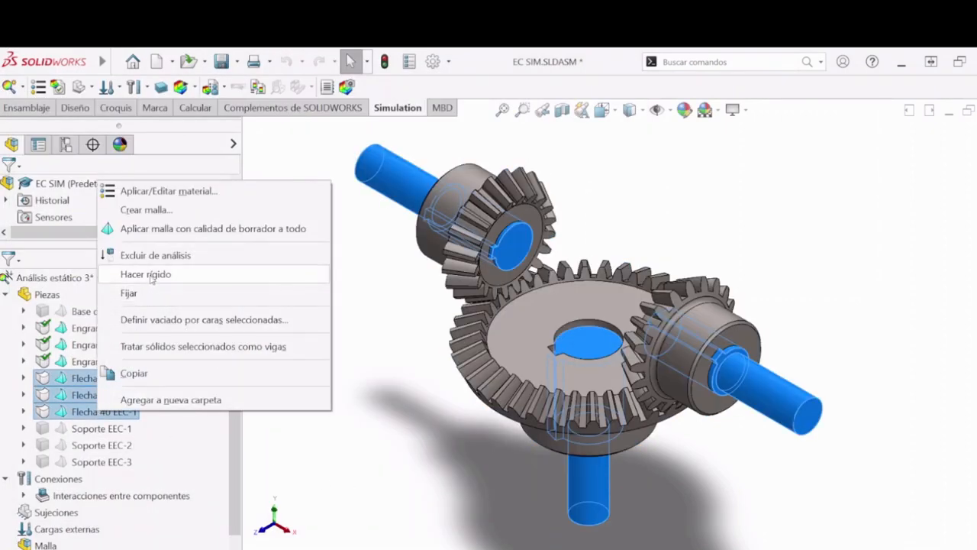
{"action": "left_click", "coordinate": [161, 192]}
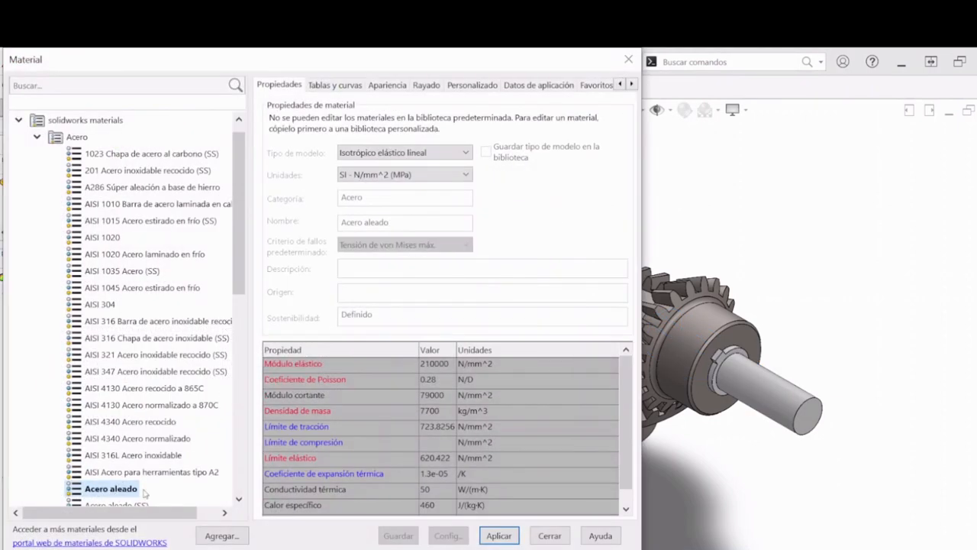
{"action": "left_click", "coordinate": [499, 536]}
{"action": "left_click", "coordinate": [550, 536]}
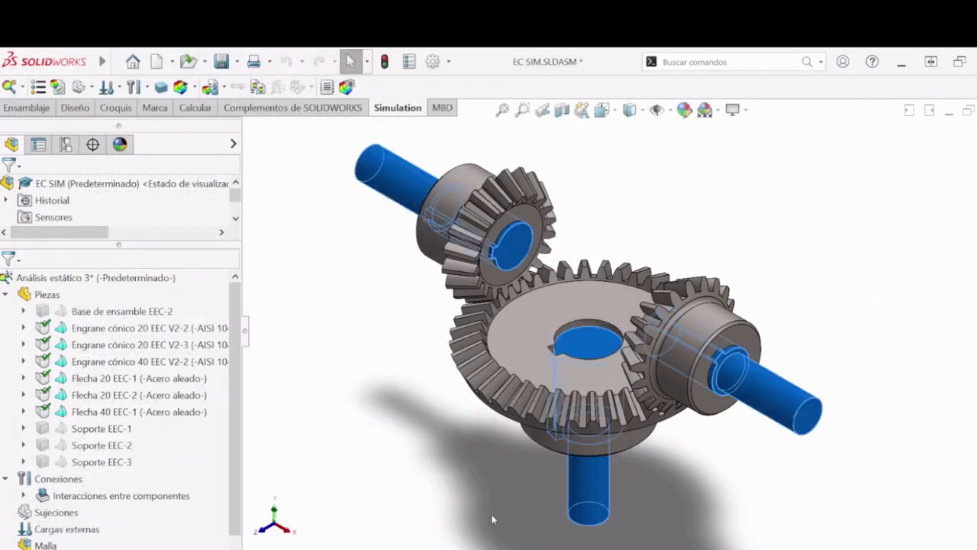
{"action": "left_click", "coordinate": [432, 365]}
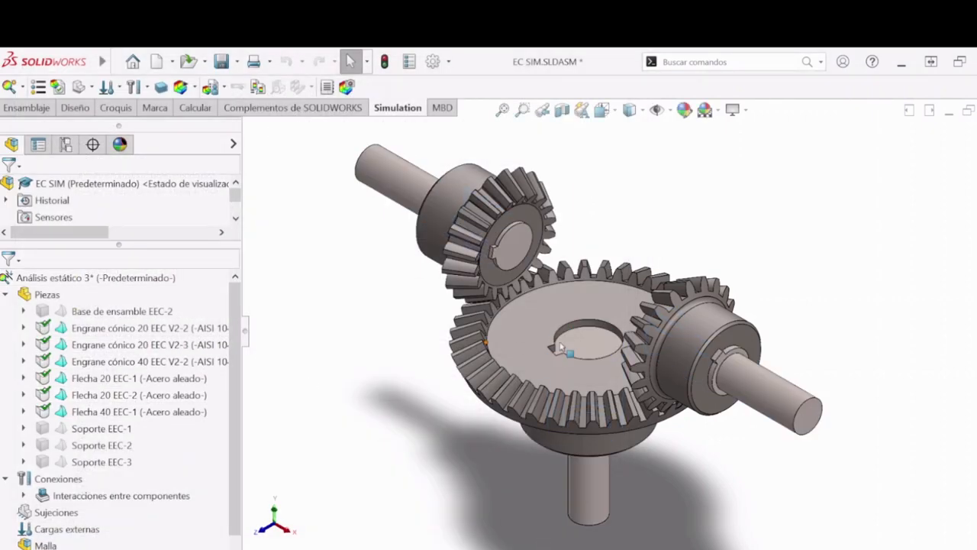
- Collapse the study's parts list, list the component interactions and examine the keyed fit between a small gear and its shaft
{"action": "left_click", "coordinate": [7, 295]}
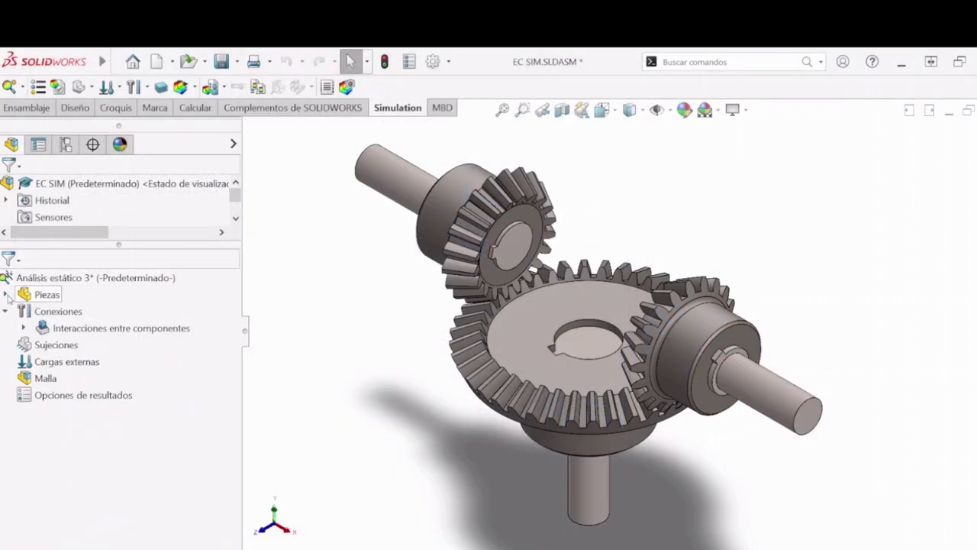
{"action": "left_click", "coordinate": [6, 294]}
{"action": "left_click", "coordinate": [6, 295]}
{"action": "left_click", "coordinate": [24, 327]}
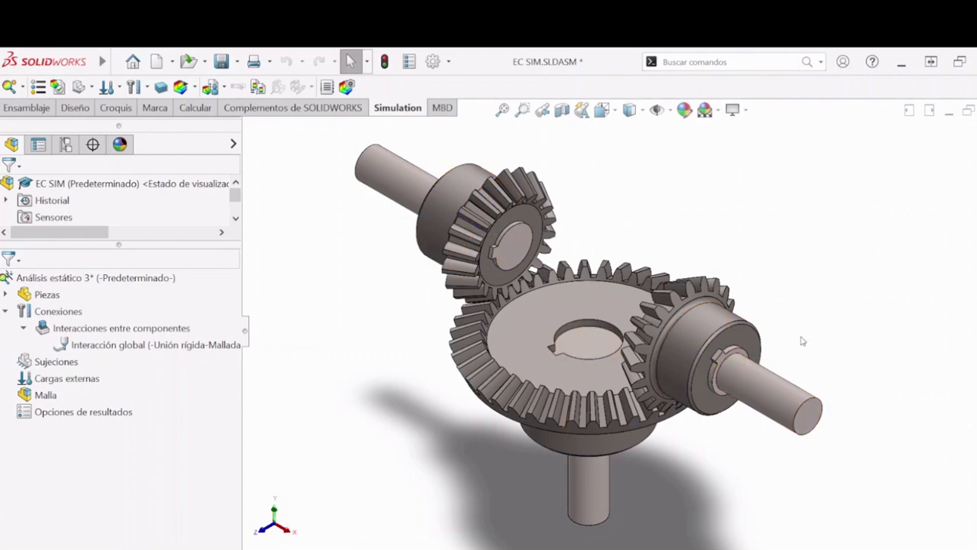
{"action": "scroll", "coordinate": [741, 375], "scroll_direction": "down", "scroll_amount": 2}
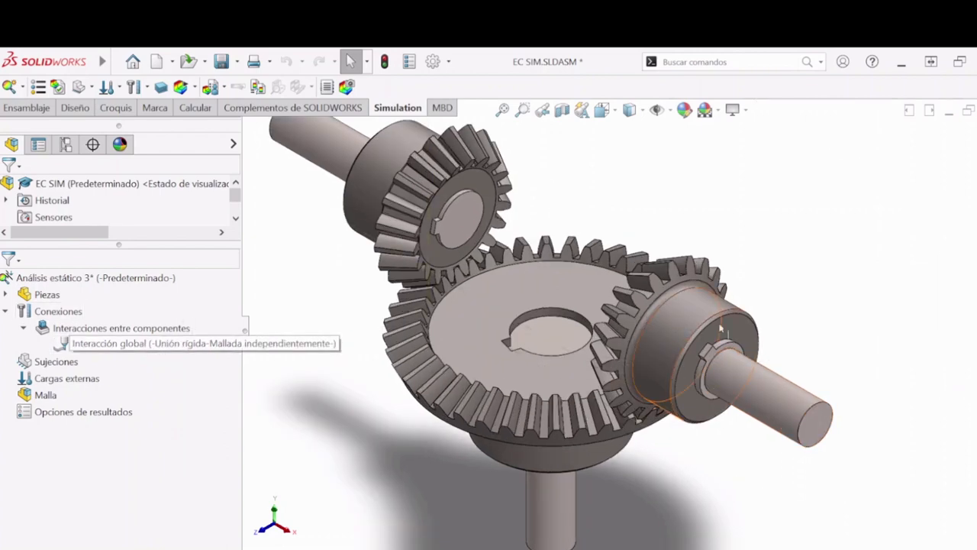
{"action": "scroll", "coordinate": [690, 336], "scroll_direction": "down", "scroll_amount": 6}
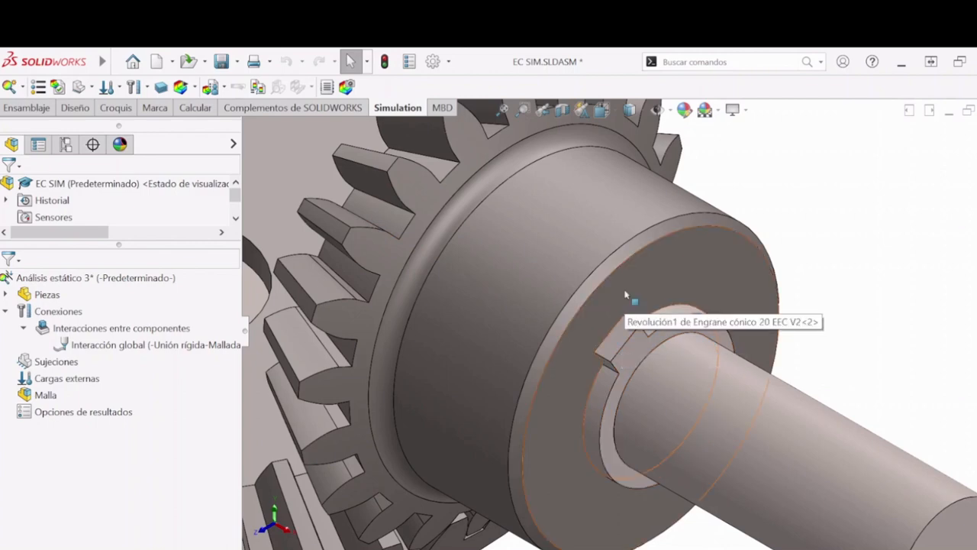
{"action": "scroll", "coordinate": [625, 294], "scroll_direction": "up", "scroll_amount": 3}
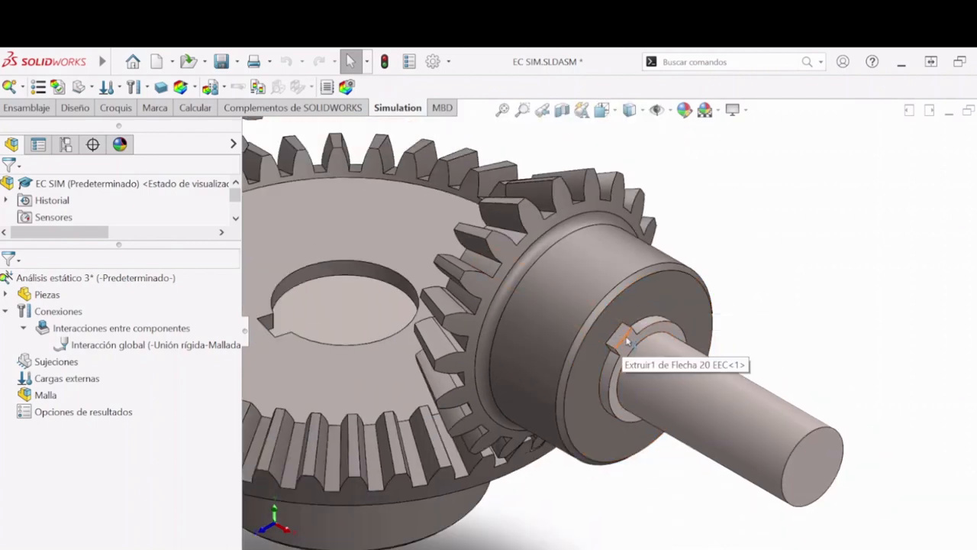
{"action": "scroll", "coordinate": [596, 347], "scroll_direction": "up", "scroll_amount": 4}
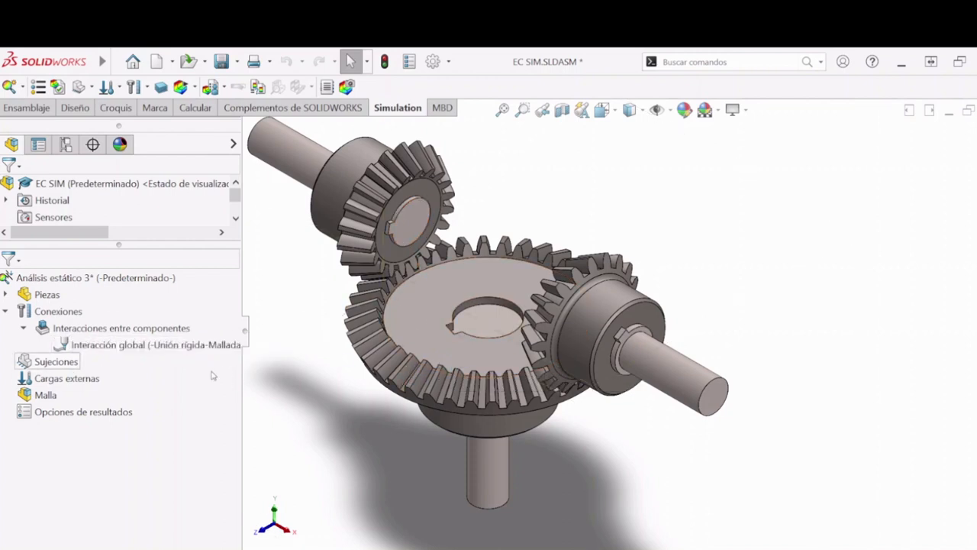
- Start a new component interaction in the study and set its type to Contacto
{"action": "right_click", "coordinate": [73, 330]}
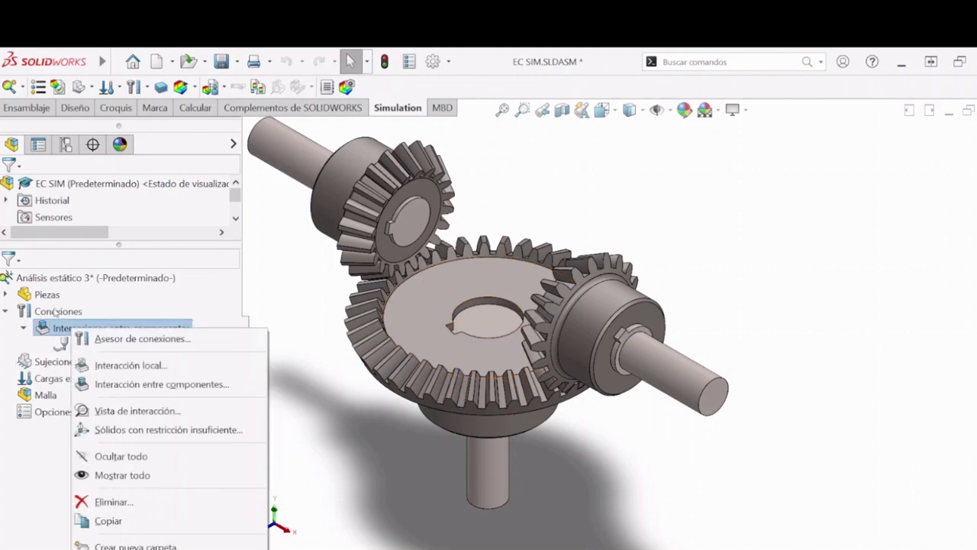
{"action": "left_click", "coordinate": [140, 386]}
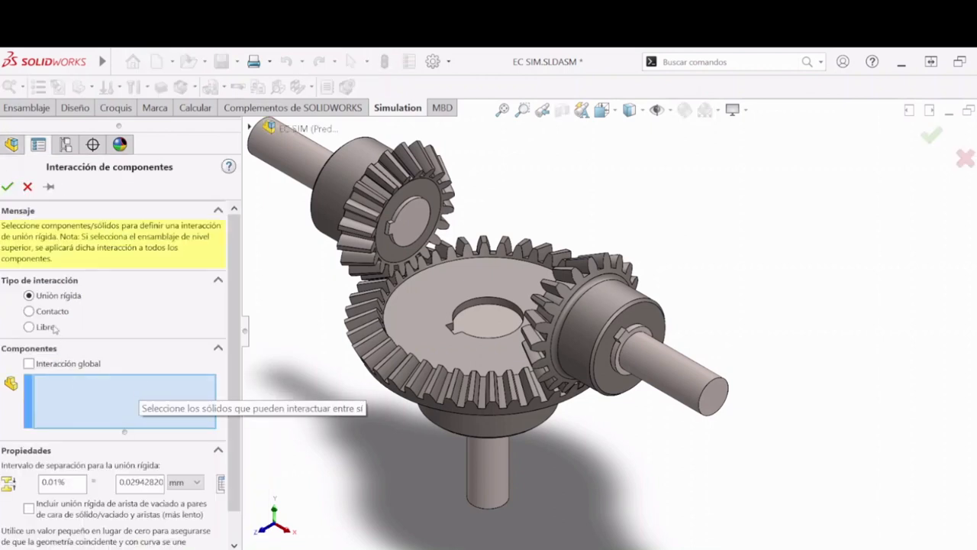
{"action": "left_click", "coordinate": [49, 312]}
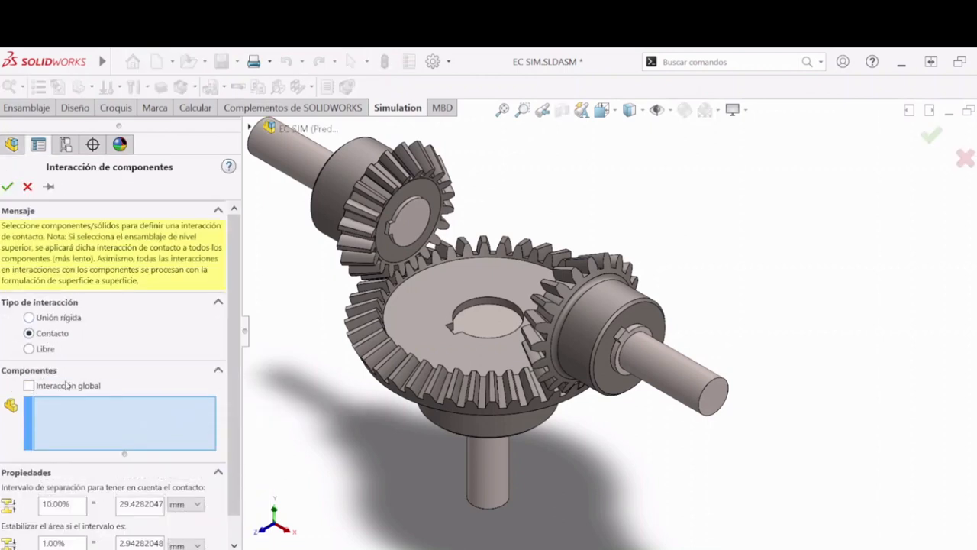
{"action": "left_click", "coordinate": [353, 194]}
{"action": "left_click", "coordinate": [447, 332]}
{"action": "left_click", "coordinate": [620, 311]}
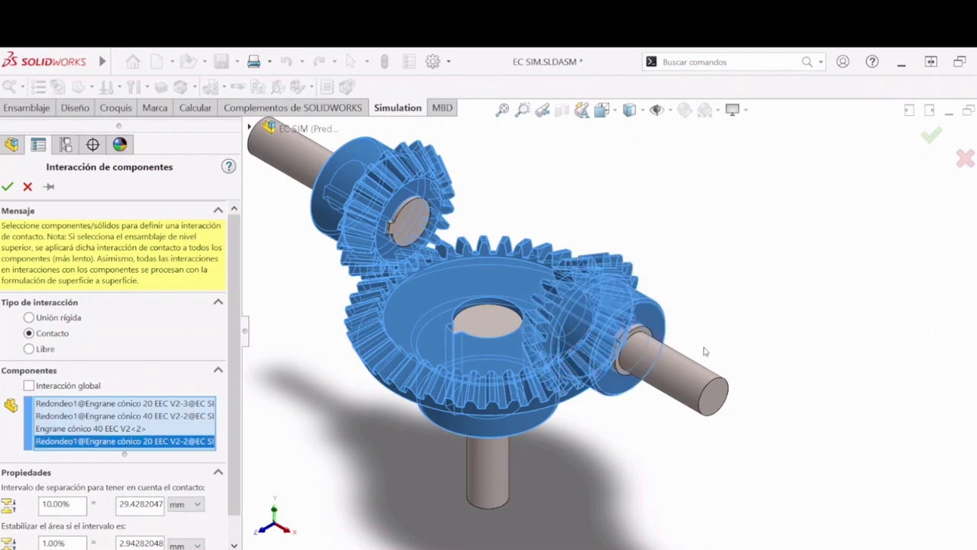
{"action": "right_click", "coordinate": [171, 432]}
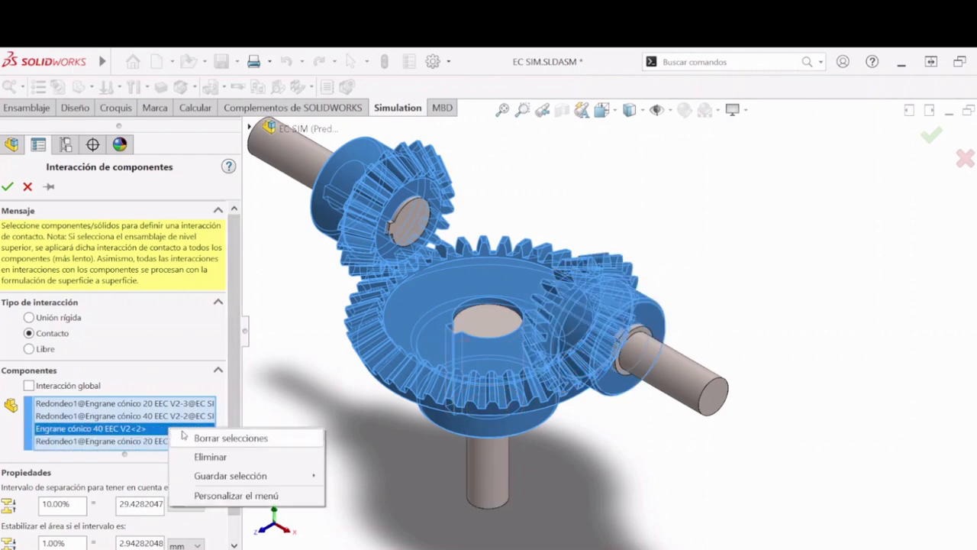
{"action": "left_click", "coordinate": [229, 437]}
- Define the contact interaction between both small 20-tooth bevel gears and the large 40-tooth gear, keeping the default properties
{"action": "left_click", "coordinate": [628, 301]}
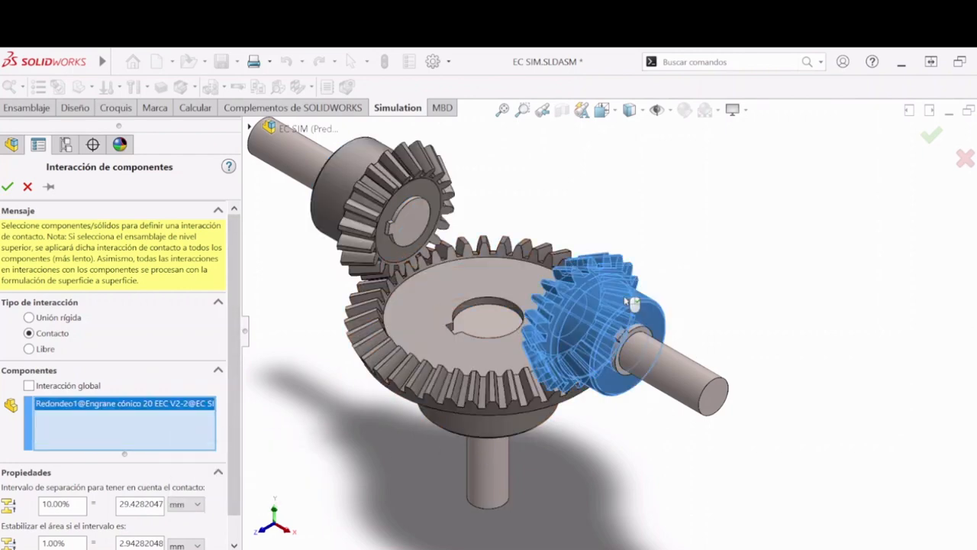
{"action": "left_click", "coordinate": [431, 354]}
{"action": "left_click", "coordinate": [357, 179]}
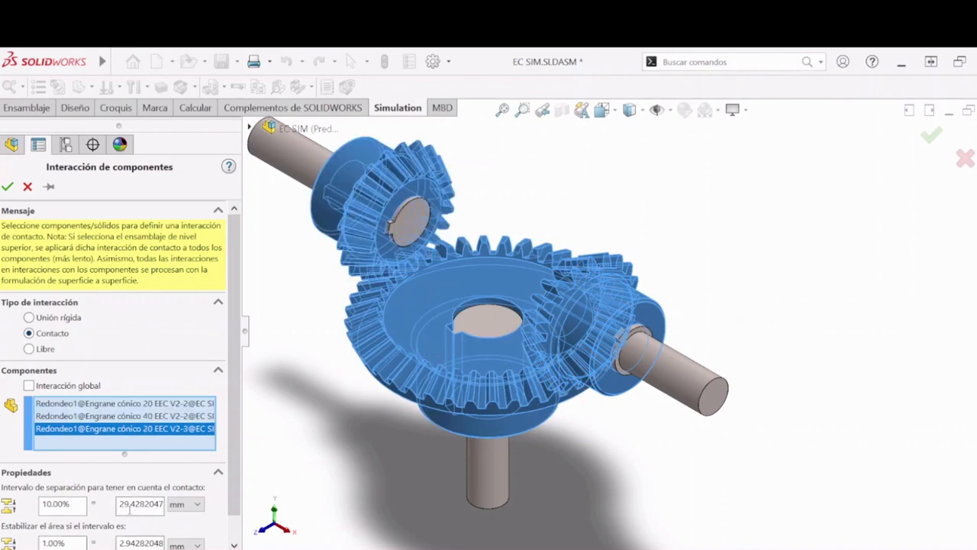
{"action": "left_click", "coordinate": [7, 186]}
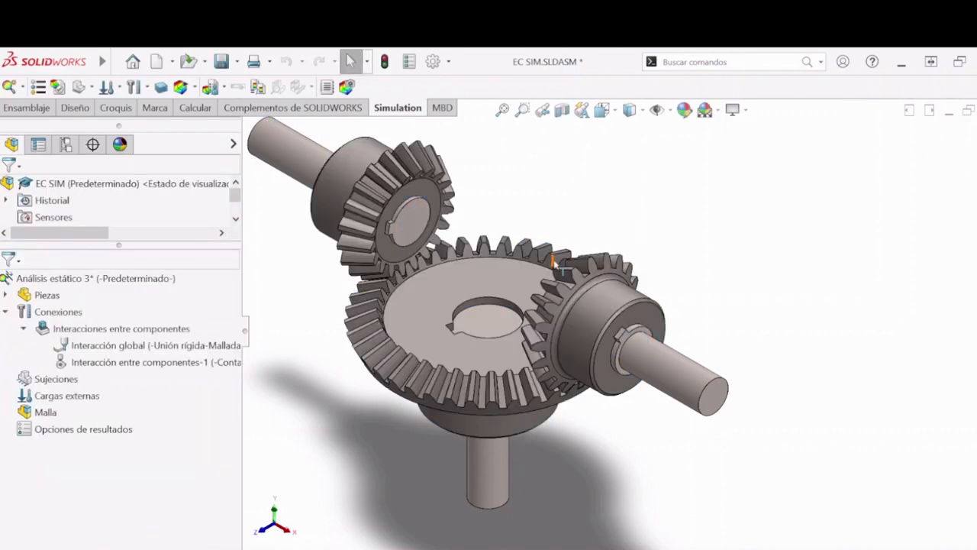
{"action": "left_click", "coordinate": [156, 347]}
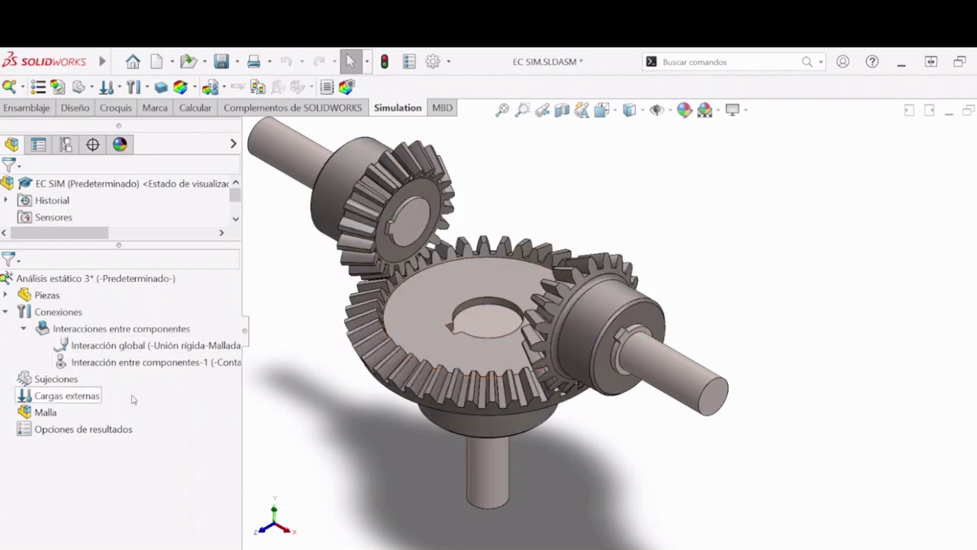
- Add a fixed geometry fixture on the outer end faces of the two Flecha 20 EEC shafts
{"action": "middle_click_drag", "start_coordinate": [410, 469], "coordinate": [558, 362]}
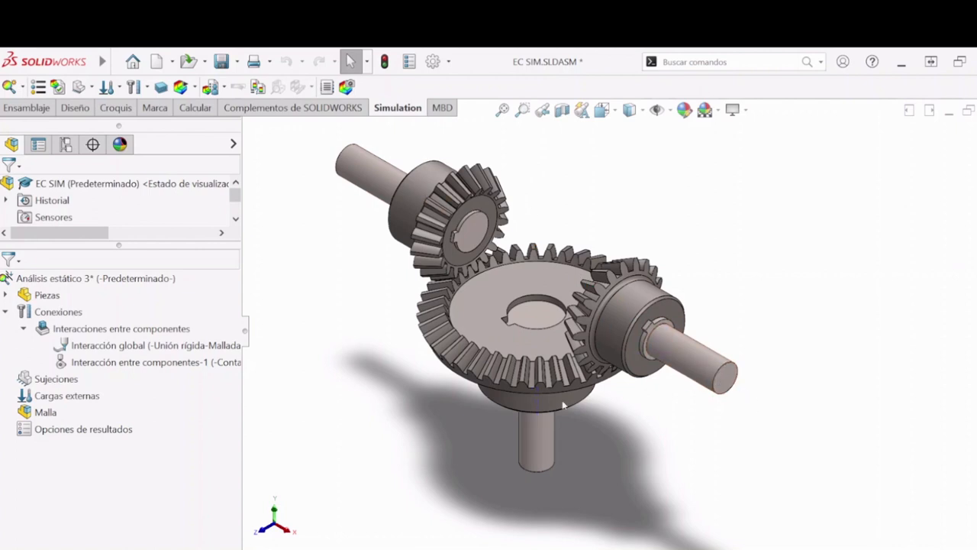
{"action": "right_click", "coordinate": [46, 382]}
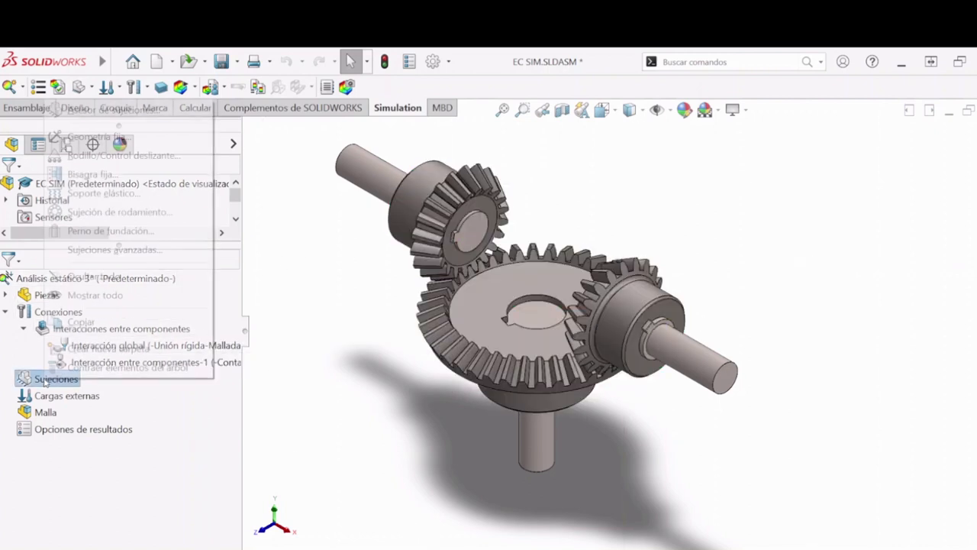
{"action": "left_click", "coordinate": [84, 136]}
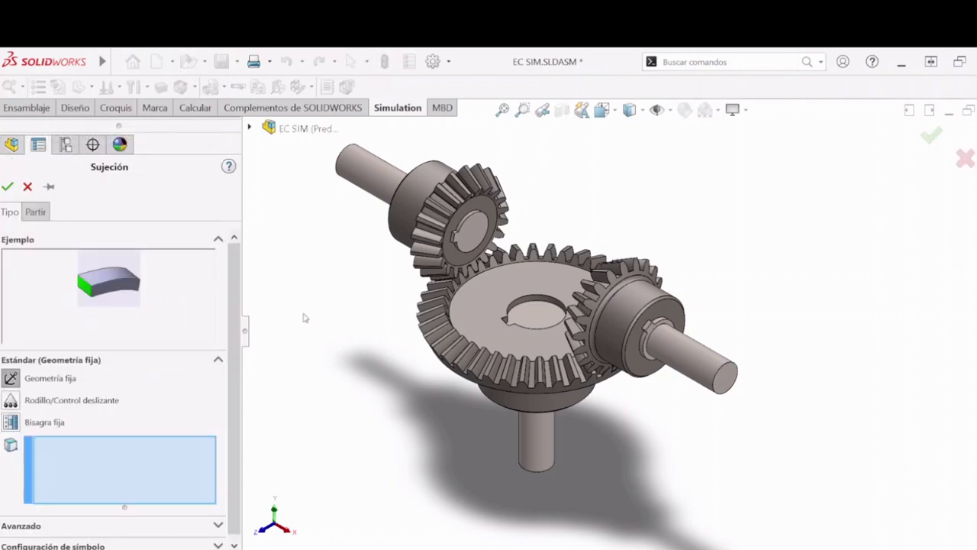
{"action": "middle_click_drag", "start_coordinate": [303, 315], "coordinate": [375, 278]}
{"action": "left_click", "coordinate": [364, 210]}
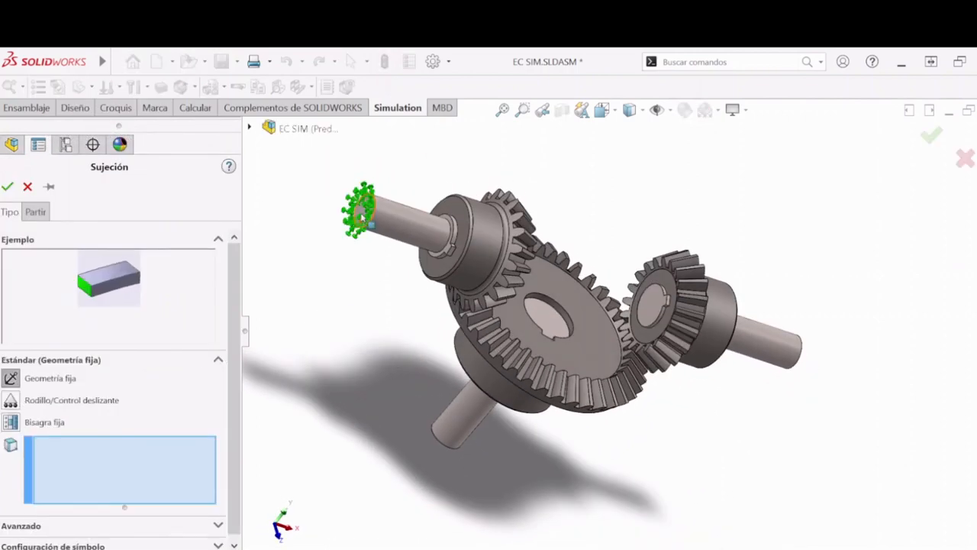
{"action": "middle_click_drag", "start_coordinate": [364, 211], "coordinate": [771, 359]}
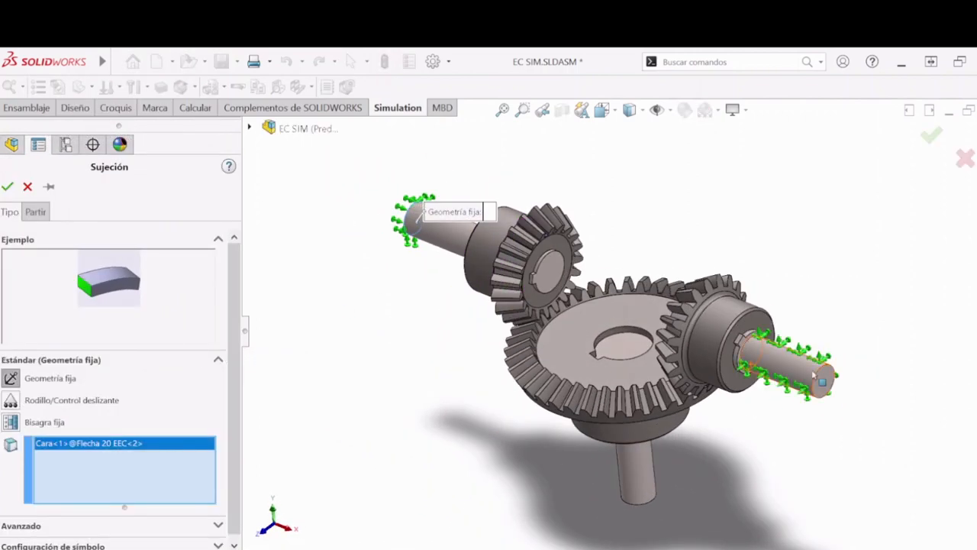
{"action": "left_click", "coordinate": [830, 380]}
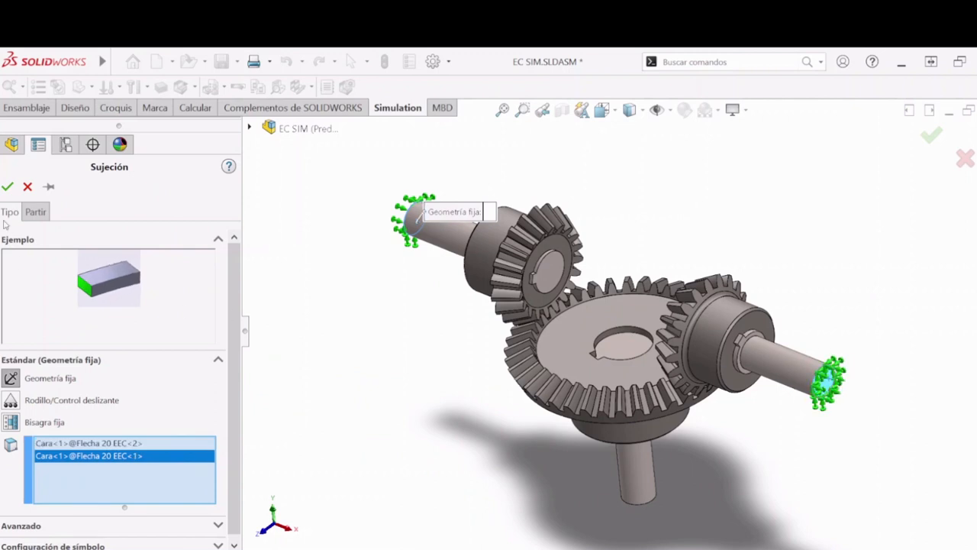
{"action": "left_click", "coordinate": [7, 186]}
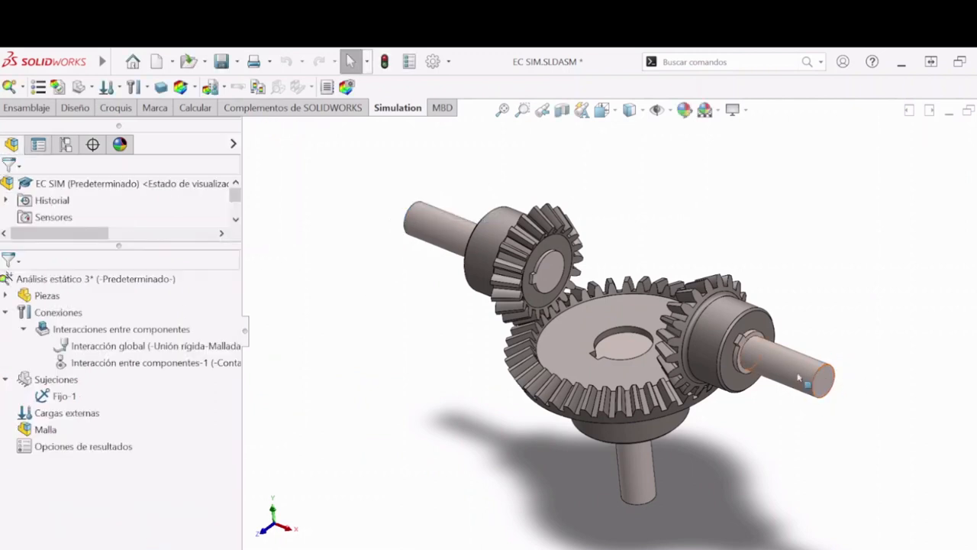
- Review the fixed geometry fixture's definition, its selected shaft end faces and its symbol settings
{"action": "left_click", "coordinate": [64, 396]}
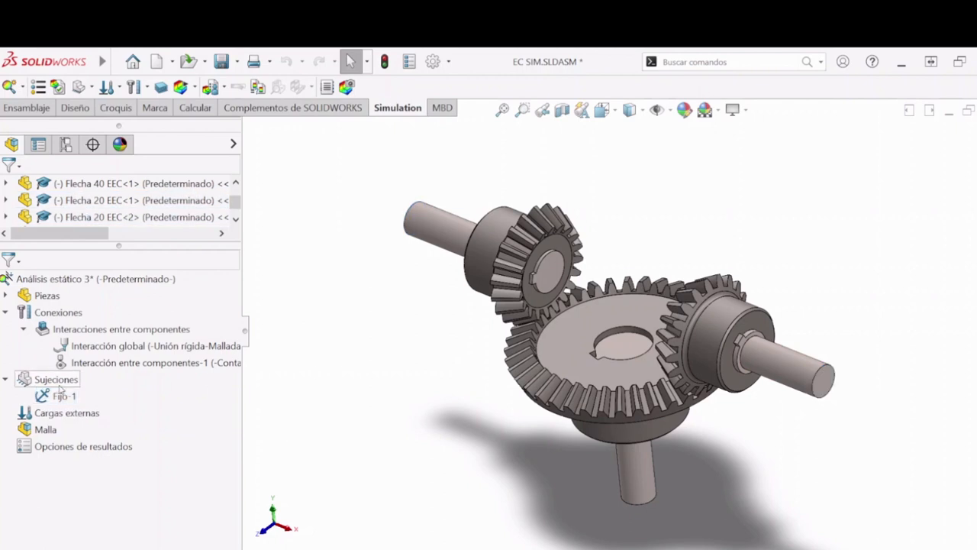
{"action": "right_click", "coordinate": [58, 396]}
{"action": "left_click", "coordinate": [136, 387]}
{"action": "key", "text": "ctrl+7"}
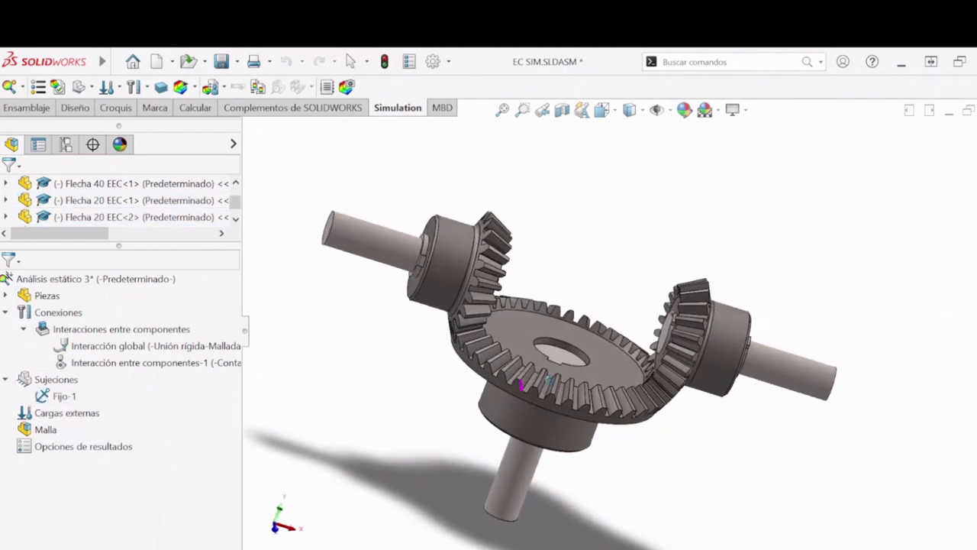
{"action": "left_click", "coordinate": [384, 63]}
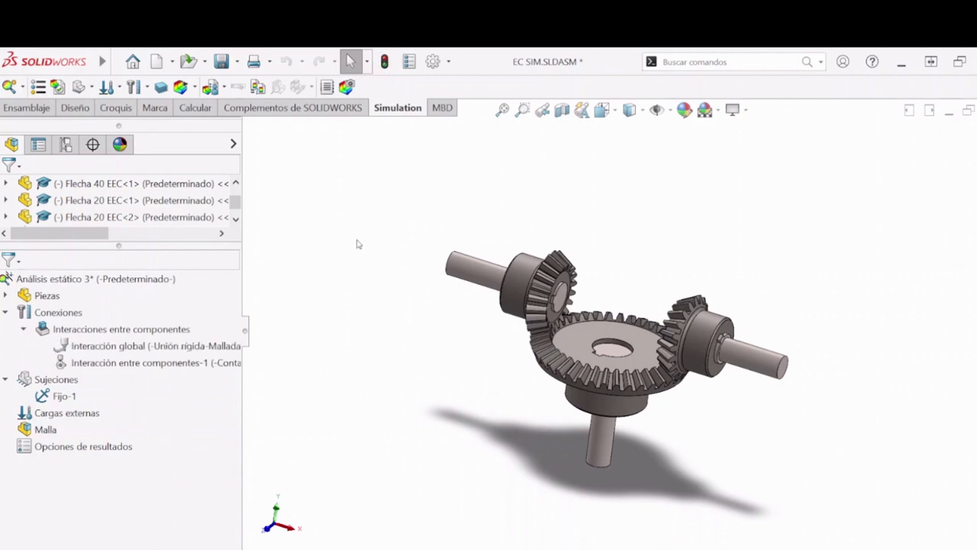
{"action": "right_click", "coordinate": [54, 396]}
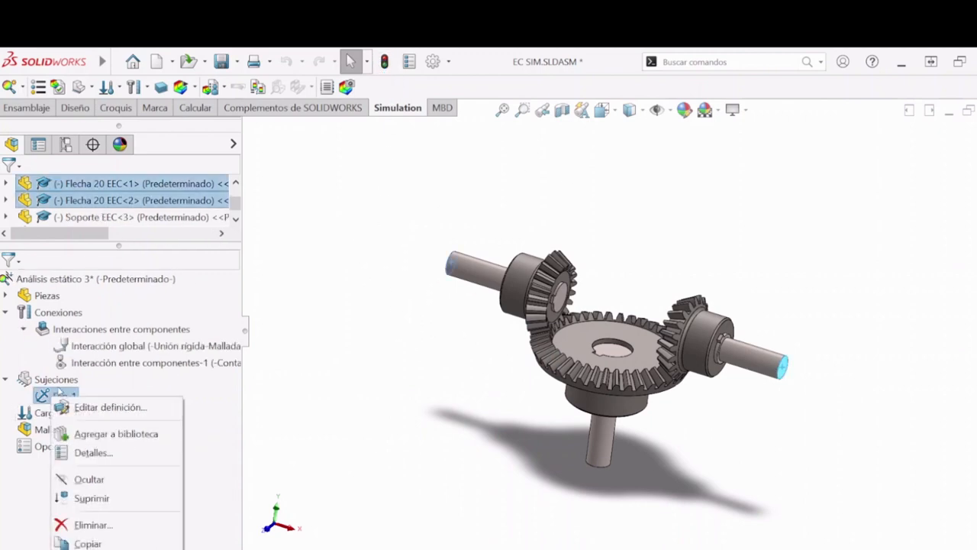
{"action": "left_click", "coordinate": [76, 407]}
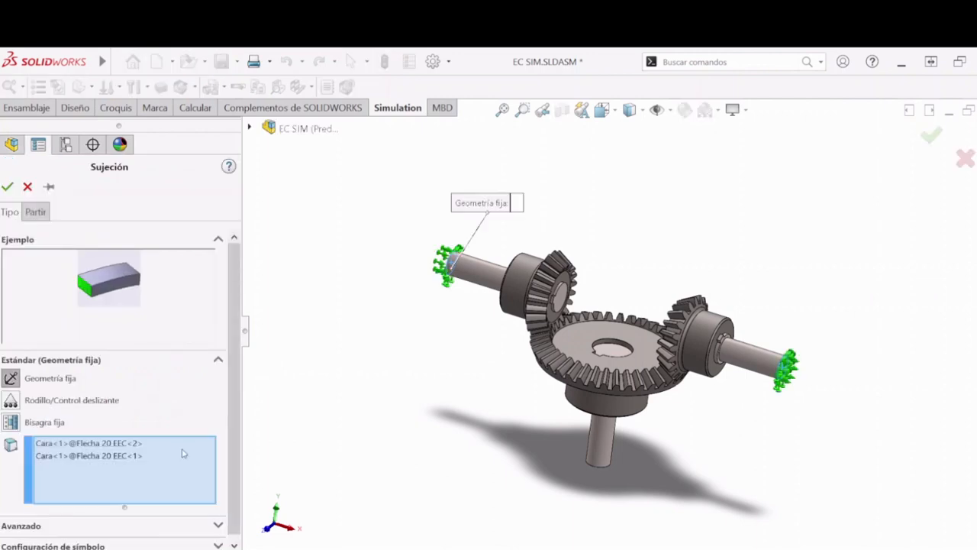
{"action": "scroll", "coordinate": [228, 394], "scroll_direction": "down", "scroll_amount": 1}
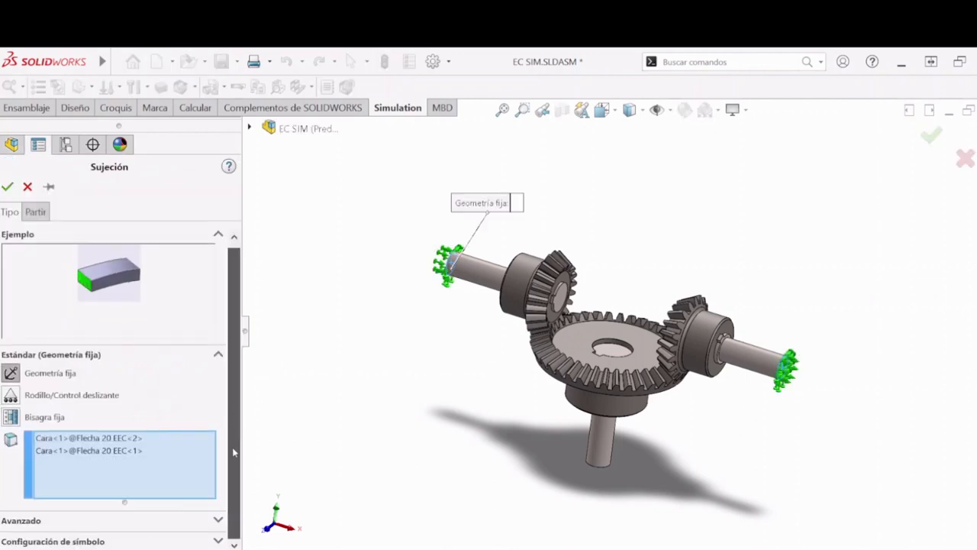
{"action": "left_click", "coordinate": [105, 541]}
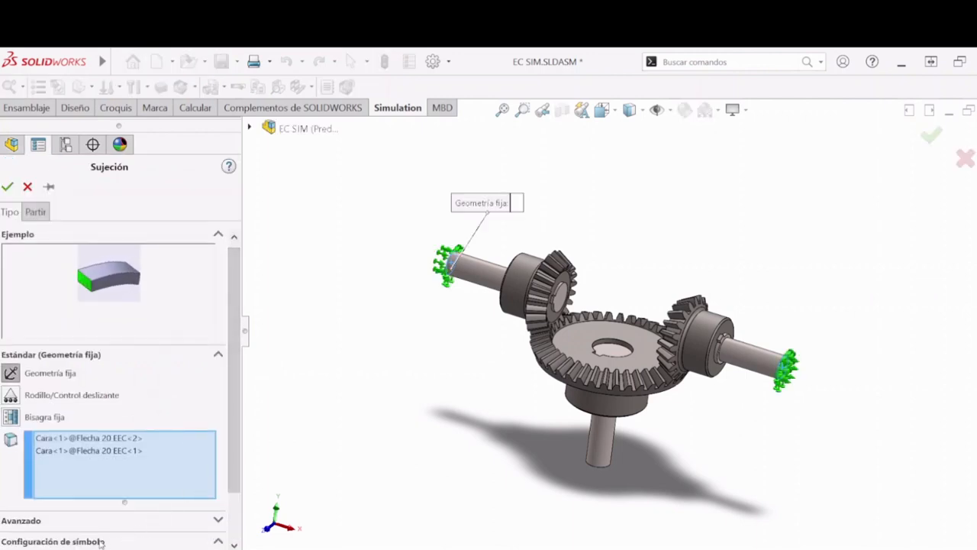
{"action": "scroll", "coordinate": [236, 525], "scroll_direction": "down", "scroll_amount": 3}
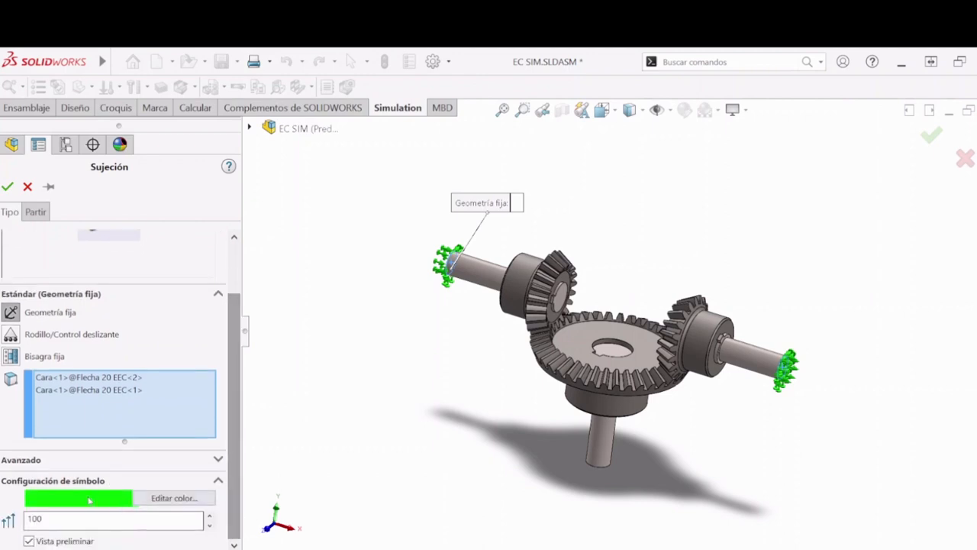
{"action": "key", "text": "Return"}
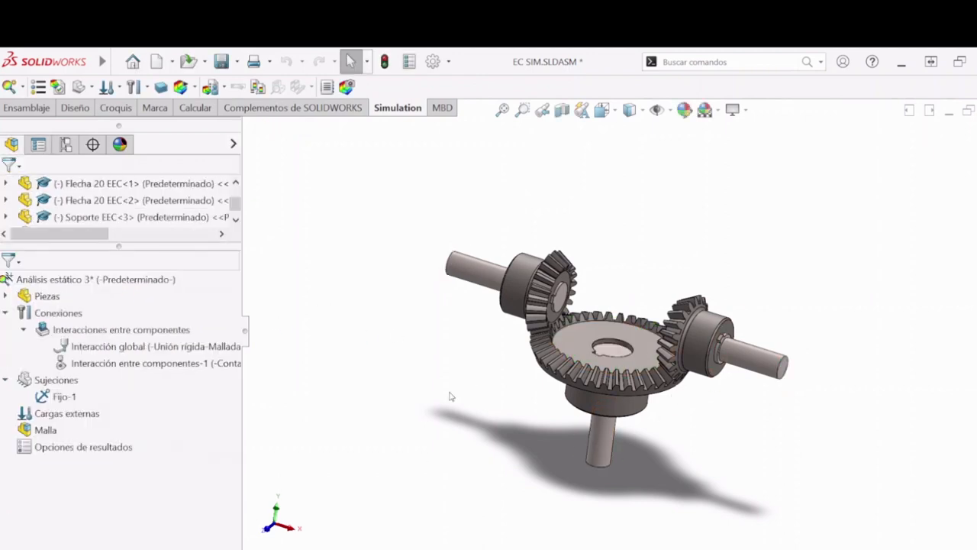
{"action": "left_click", "coordinate": [57, 396]}
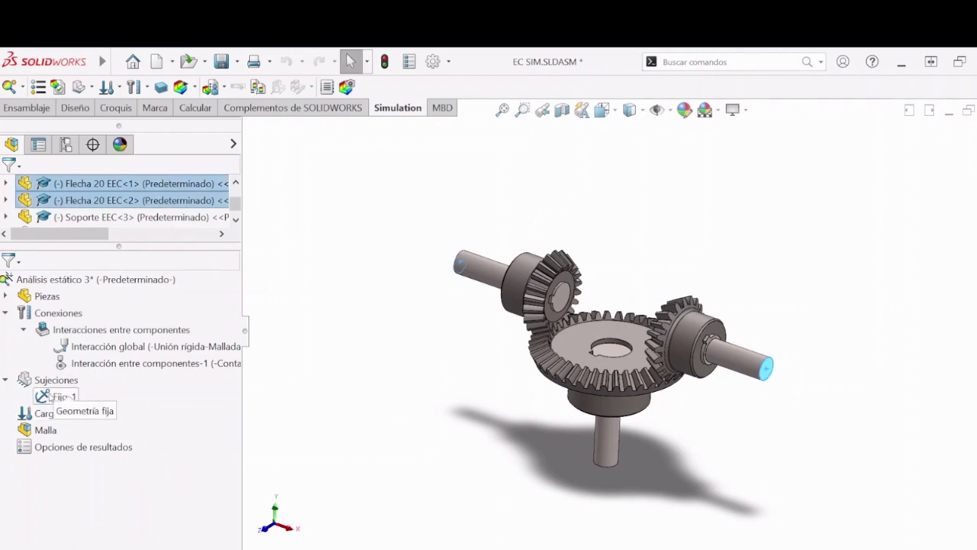
{"action": "left_click", "coordinate": [394, 400]}
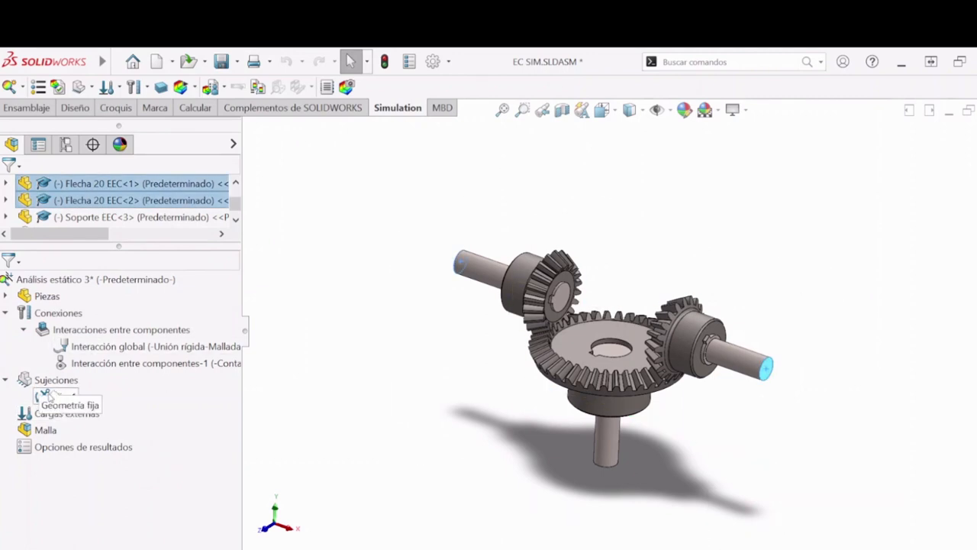
- Add a Bisagra fija fixture on the cylindrical faces of both Flecha 20 EEC shafts and the Flecha 40 EEC shaft
{"action": "scroll", "coordinate": [715, 453], "scroll_direction": "down", "scroll_amount": 2}
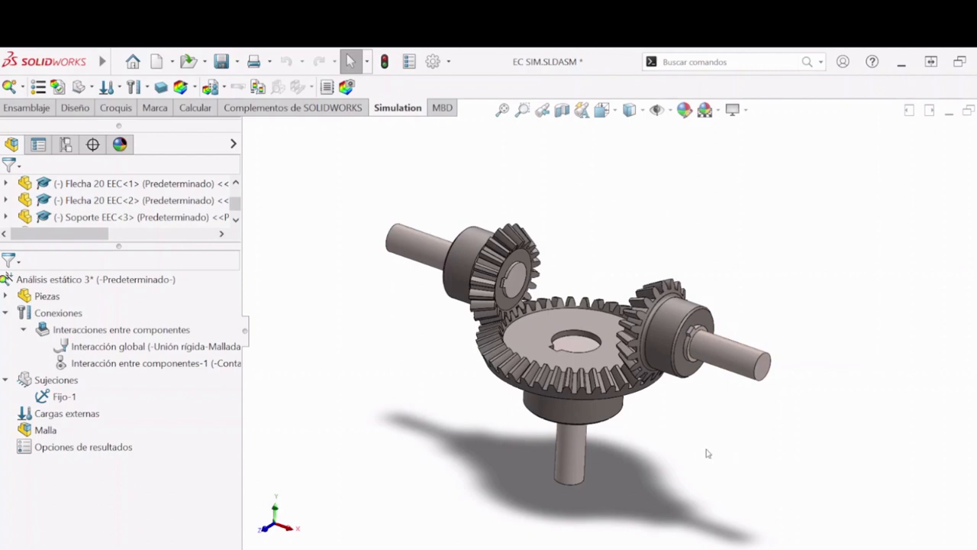
{"action": "scroll", "coordinate": [724, 350], "scroll_direction": "down", "scroll_amount": 2}
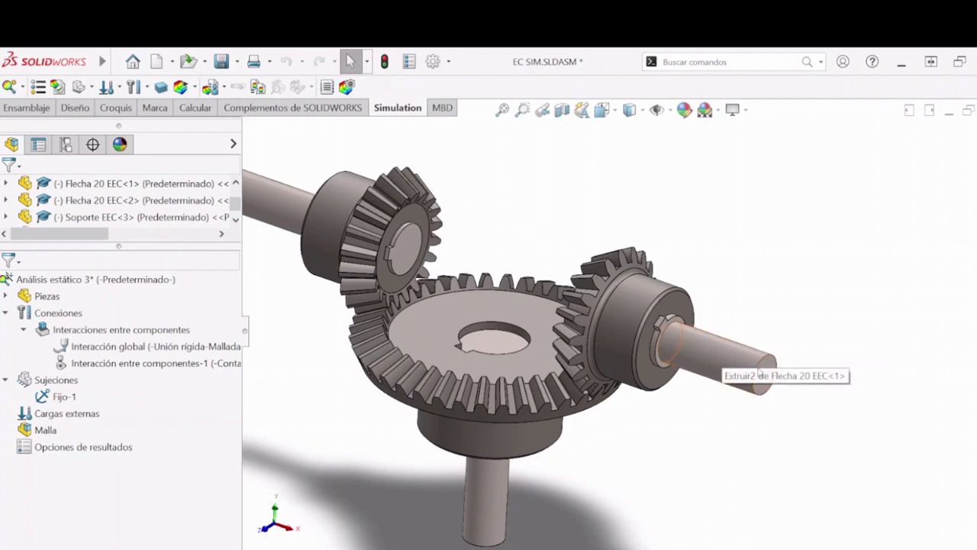
{"action": "scroll", "coordinate": [662, 344], "scroll_direction": "up", "scroll_amount": 2}
{"action": "scroll", "coordinate": [372, 233], "scroll_direction": "down", "scroll_amount": 2}
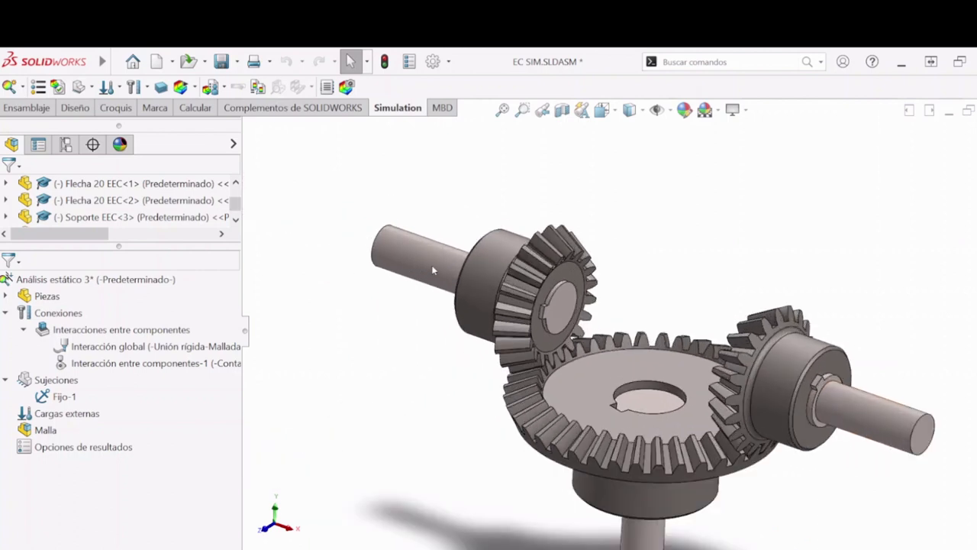
{"action": "left_click", "coordinate": [420, 260]}
{"action": "right_click", "coordinate": [54, 380]}
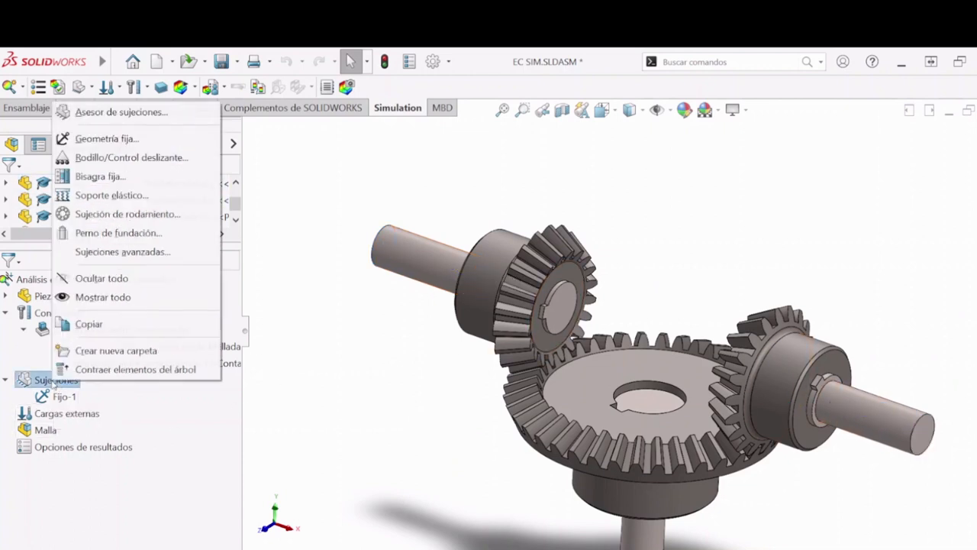
{"action": "left_click", "coordinate": [90, 177]}
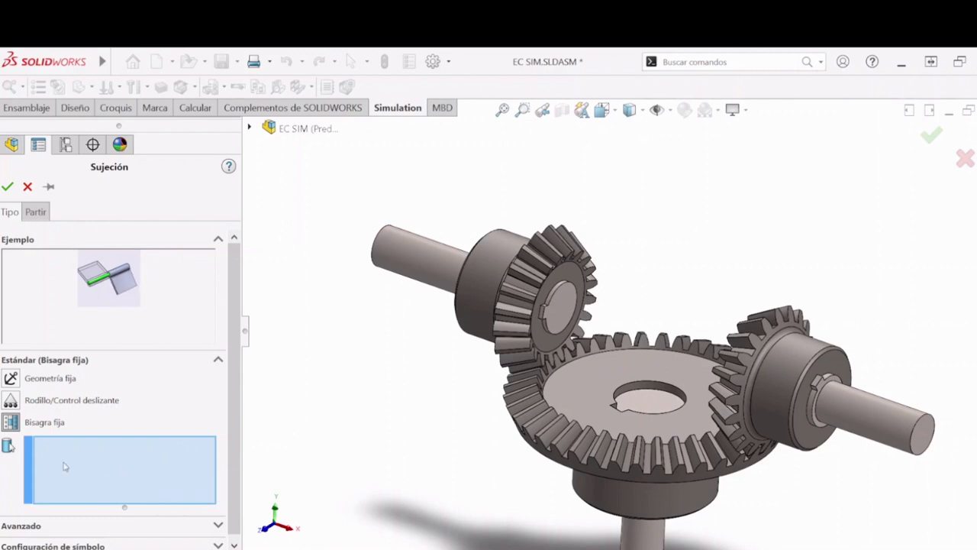
{"action": "left_click", "coordinate": [418, 264]}
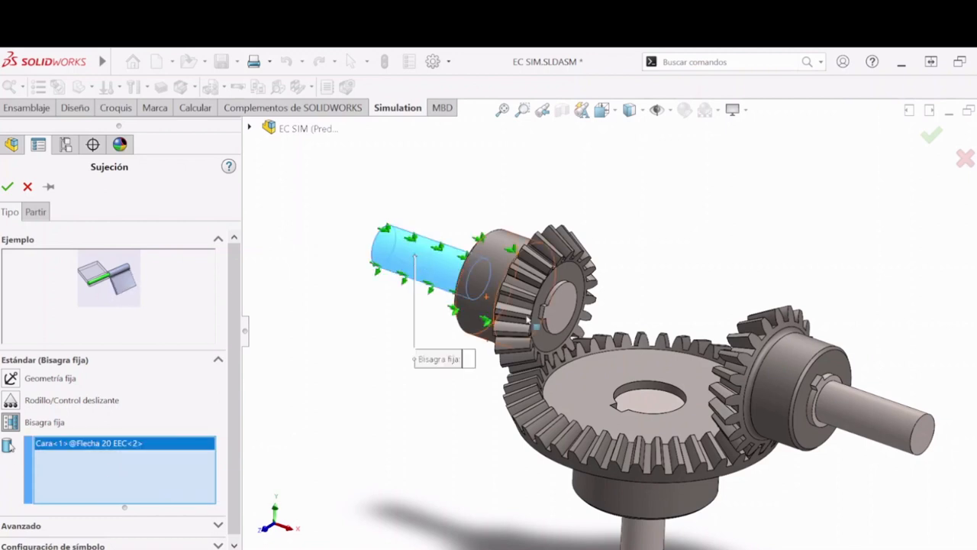
{"action": "left_click", "coordinate": [855, 418]}
{"action": "left_click", "coordinate": [643, 530]}
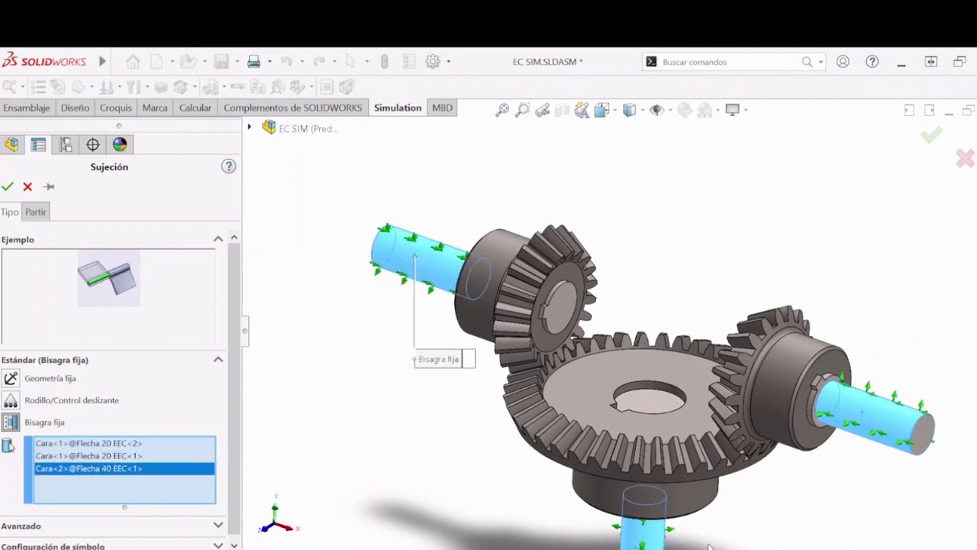
{"action": "scroll", "coordinate": [755, 515], "scroll_direction": "up", "scroll_amount": 3}
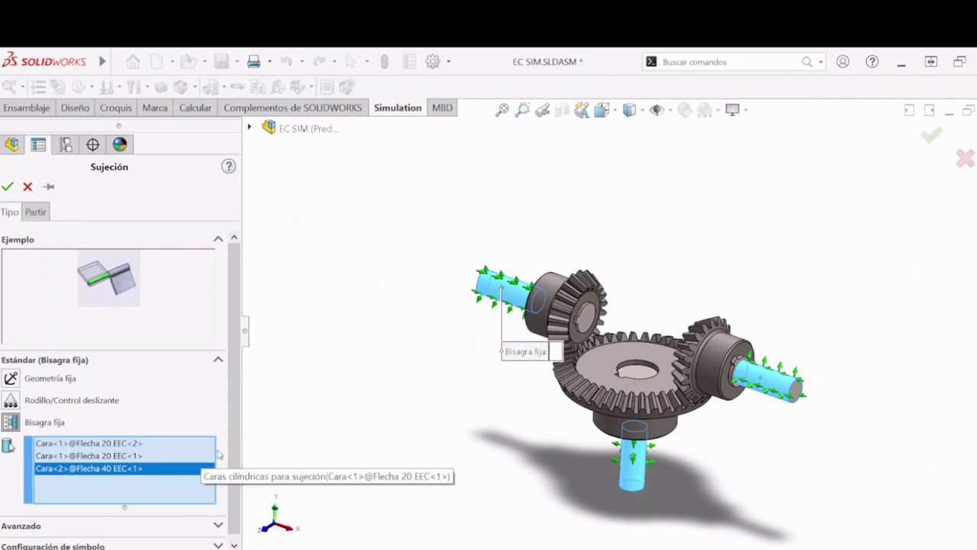
{"action": "scroll", "coordinate": [484, 277], "scroll_direction": "down", "scroll_amount": 5}
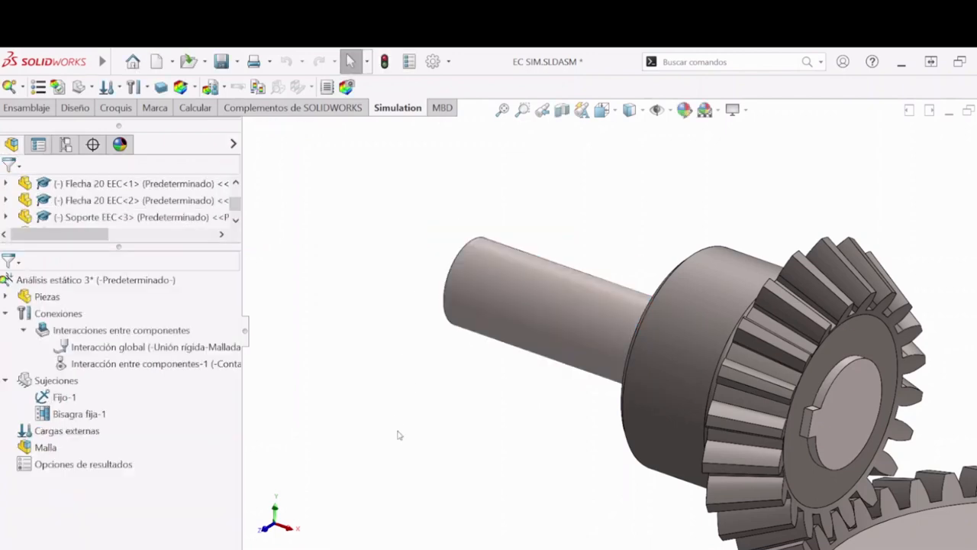
- Start a Rodillo/Control deslizante fixture and select the flat rear hub face of the first 20-tooth bevel gear
{"action": "scroll", "coordinate": [676, 519], "scroll_direction": "up", "scroll_amount": 6}
{"action": "scroll", "coordinate": [729, 512], "scroll_direction": "down", "scroll_amount": 3}
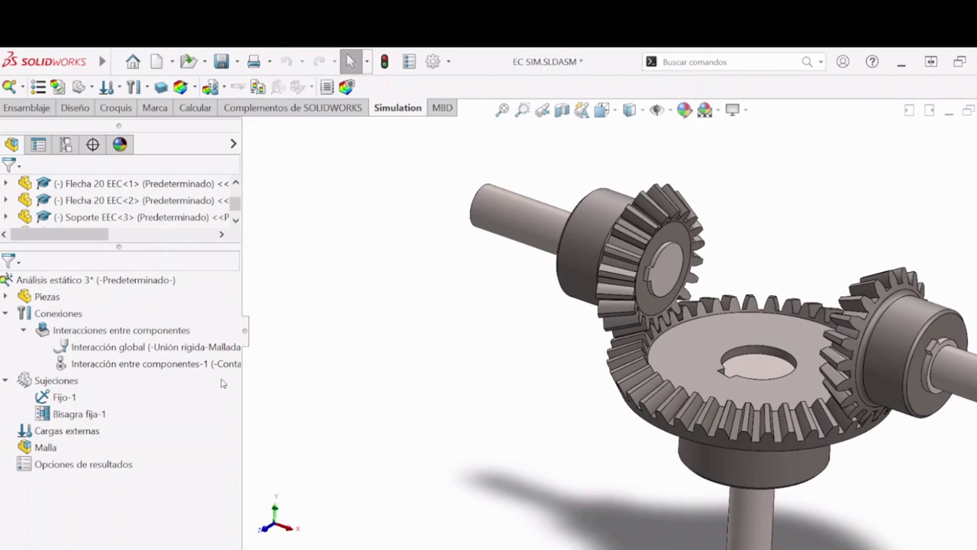
{"action": "right_click", "coordinate": [46, 380]}
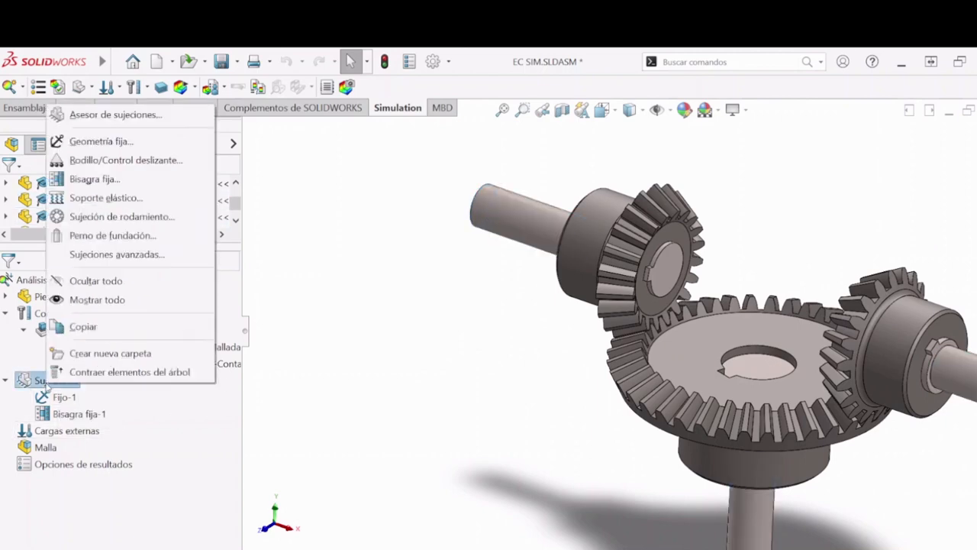
{"action": "left_click", "coordinate": [78, 162]}
{"action": "middle_click_drag", "start_coordinate": [384, 388], "coordinate": [485, 397]}
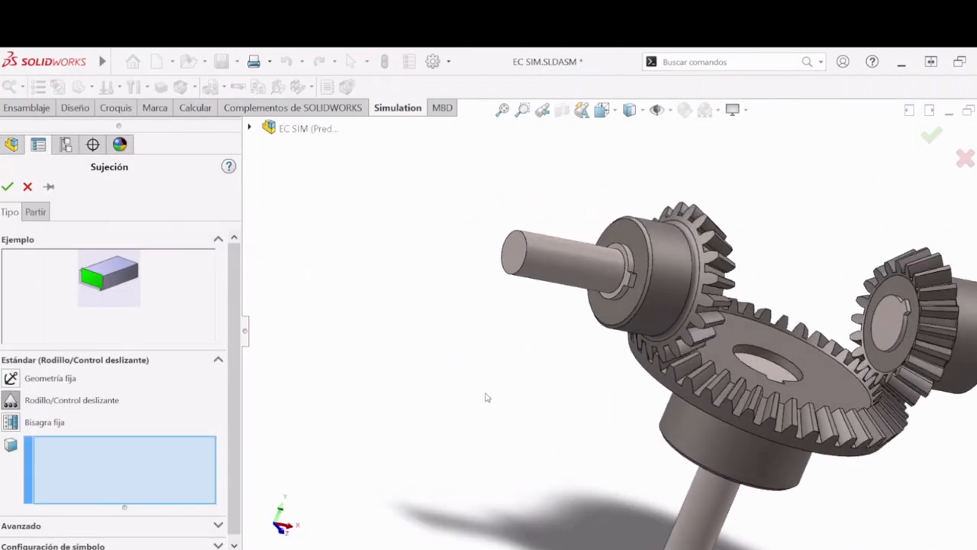
{"action": "scroll", "coordinate": [629, 272], "scroll_direction": "down", "scroll_amount": 5}
{"action": "left_click", "coordinate": [635, 290]}
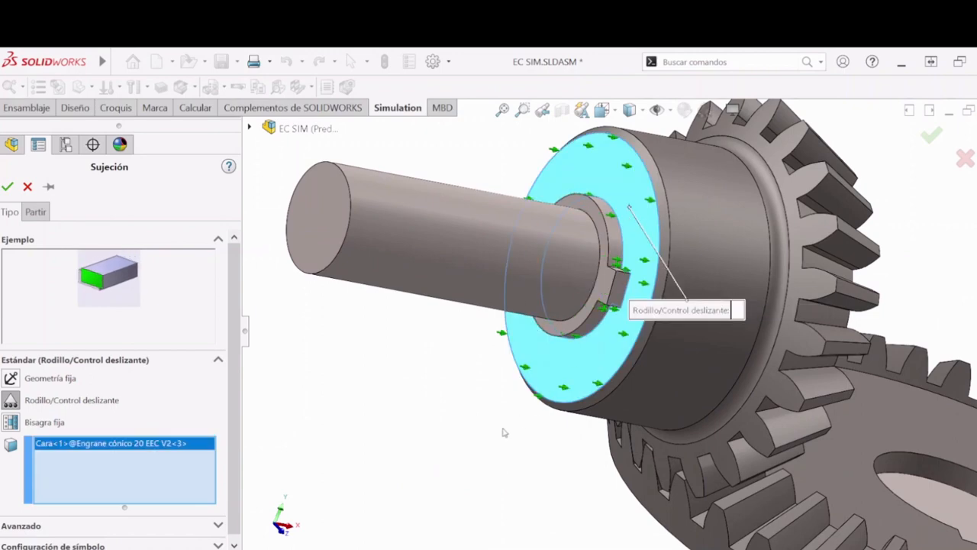
- Add the rear hub faces of the other 20-tooth gear and the 40-tooth gear to the roller fixture and accept it
{"action": "middle_click_drag", "start_coordinate": [503, 433], "coordinate": [478, 395]}
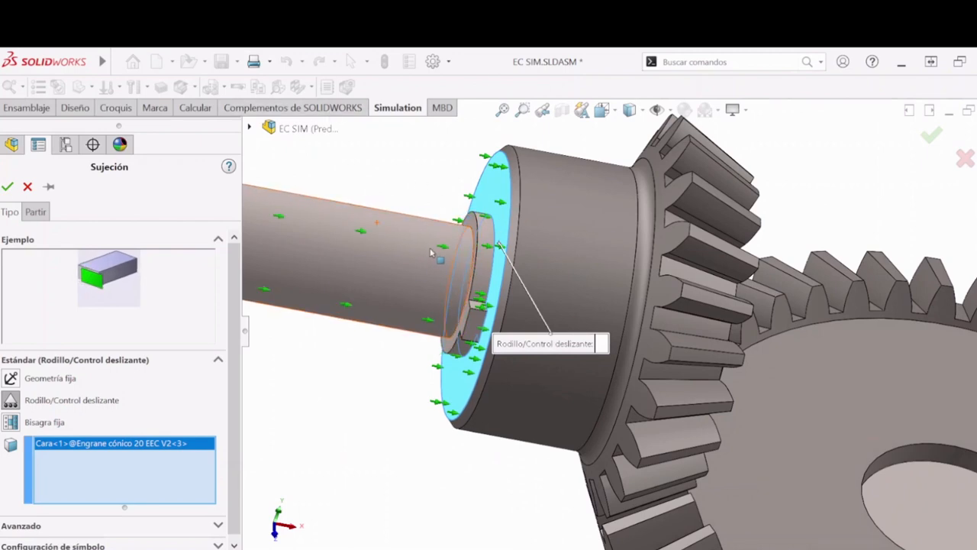
{"action": "scroll", "coordinate": [438, 251], "scroll_direction": "down", "scroll_amount": 3}
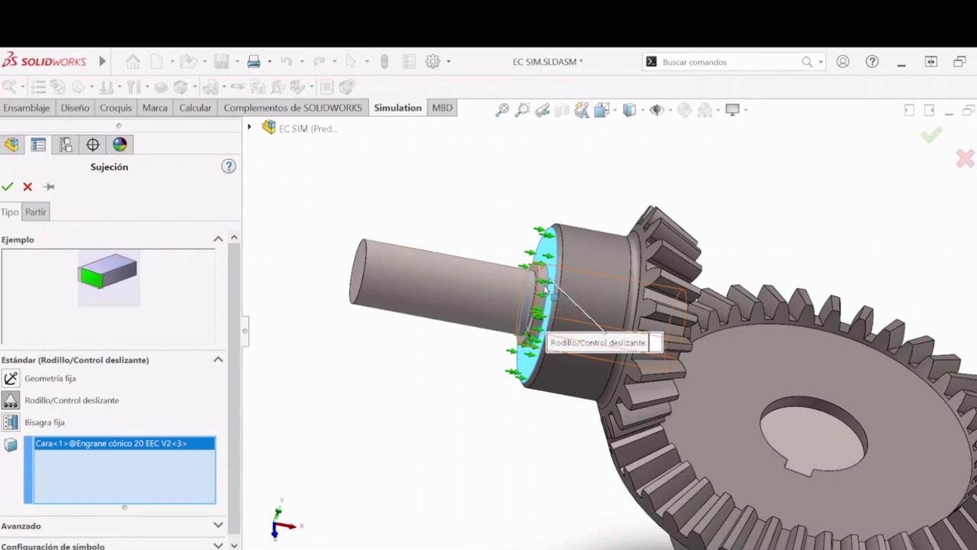
{"action": "scroll", "coordinate": [544, 321], "scroll_direction": "up", "scroll_amount": 2}
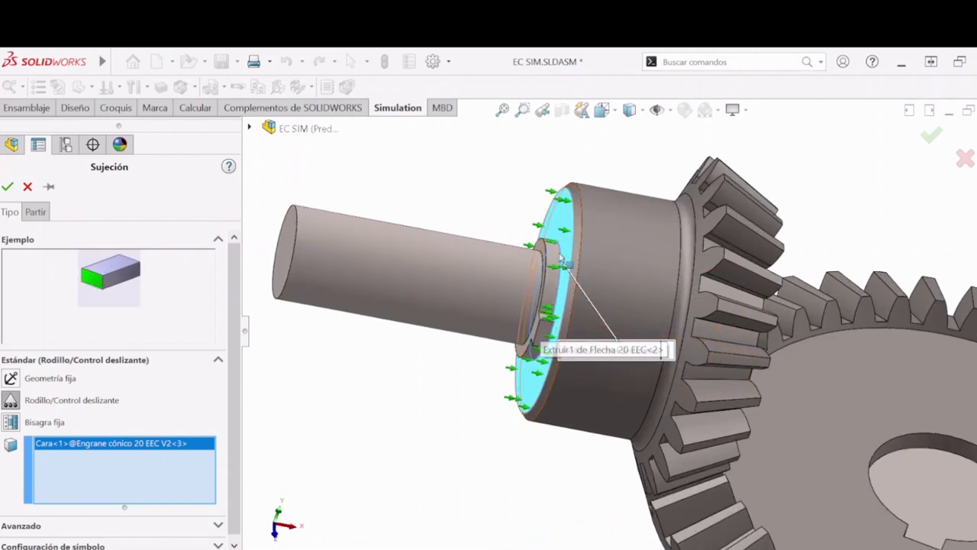
{"action": "middle_click_drag", "start_coordinate": [561, 216], "coordinate": [495, 337]}
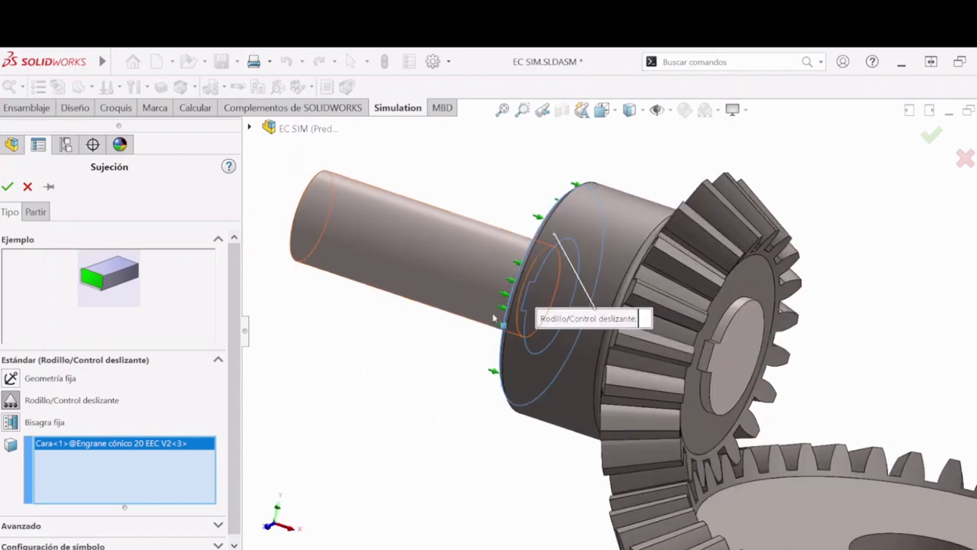
{"action": "scroll", "coordinate": [464, 359], "scroll_direction": "down", "scroll_amount": 4}
{"action": "middle_click_drag", "start_coordinate": [657, 419], "coordinate": [649, 479]}
{"action": "left_click", "coordinate": [794, 396]}
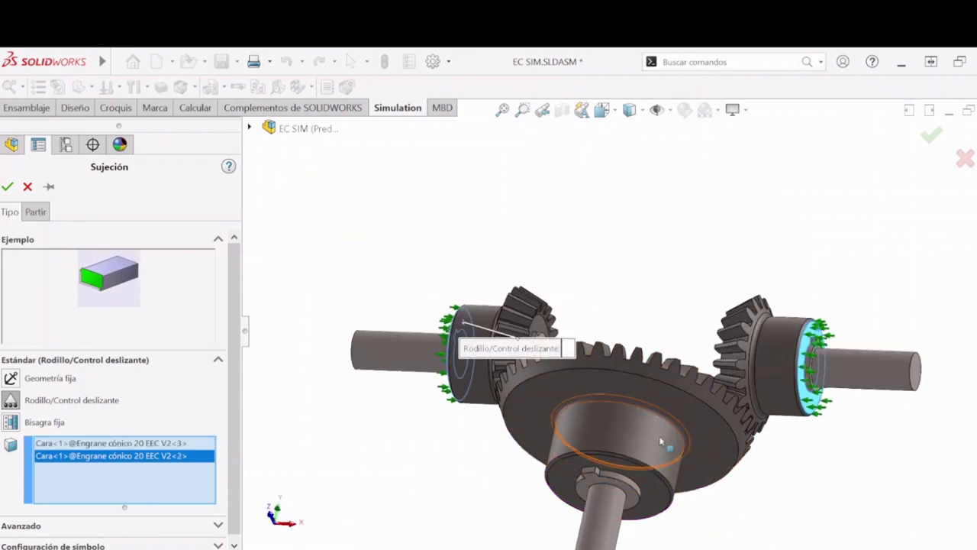
{"action": "left_click", "coordinate": [647, 483]}
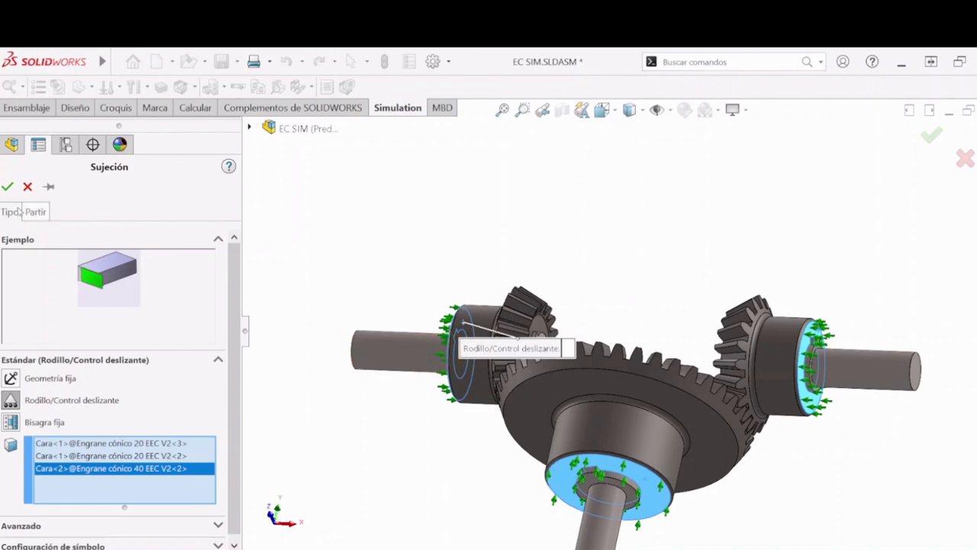
{"action": "left_click", "coordinate": [8, 188]}
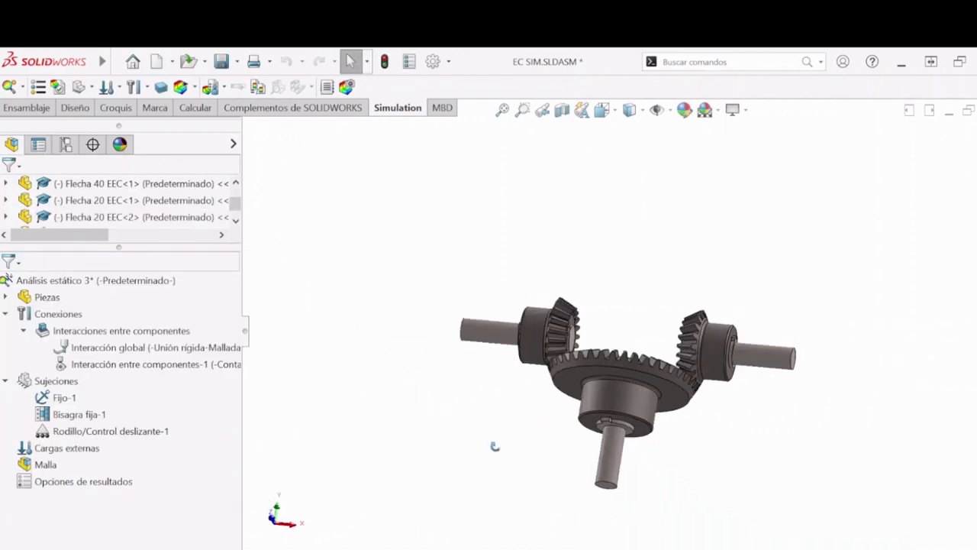
{"action": "scroll", "coordinate": [720, 413], "scroll_direction": "down", "scroll_amount": 5}
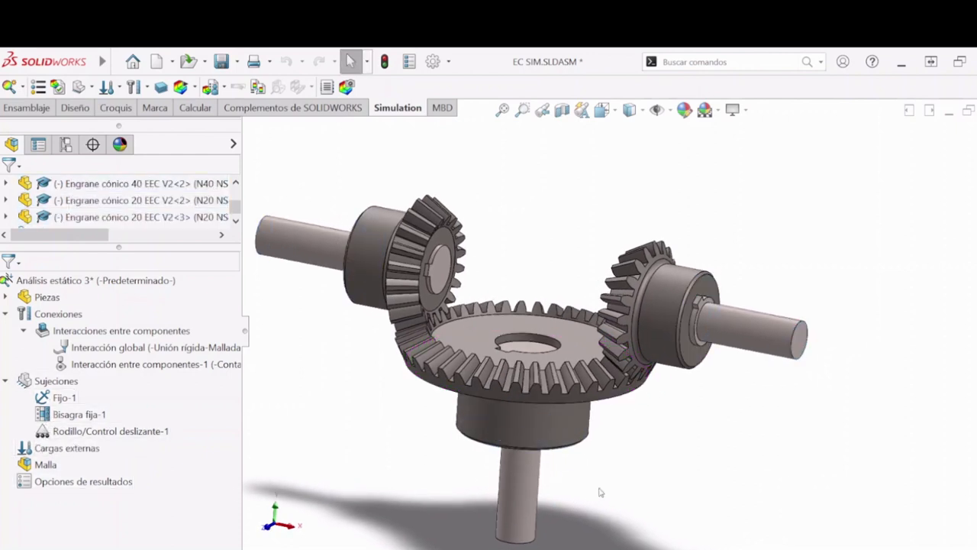
{"action": "left_click", "coordinate": [5, 297]}
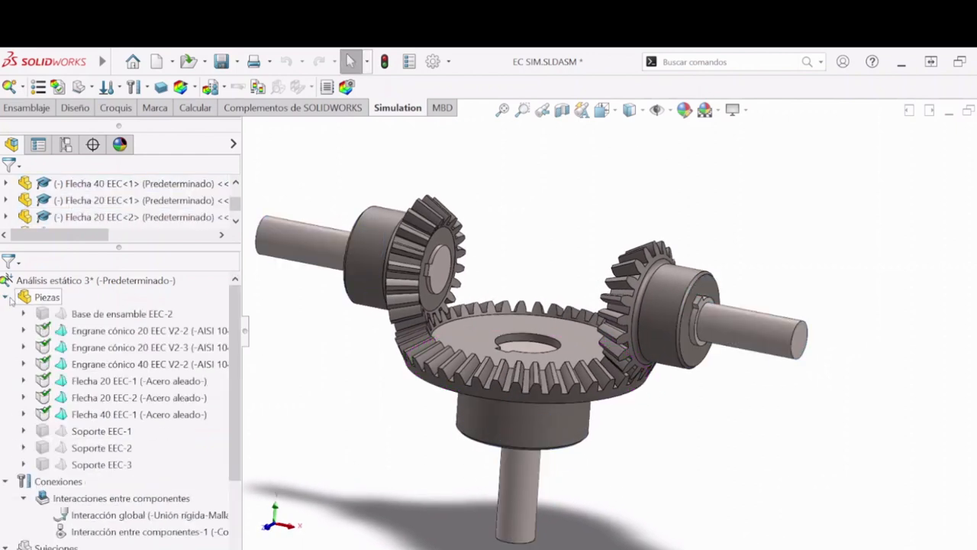
{"action": "left_click", "coordinate": [5, 297]}
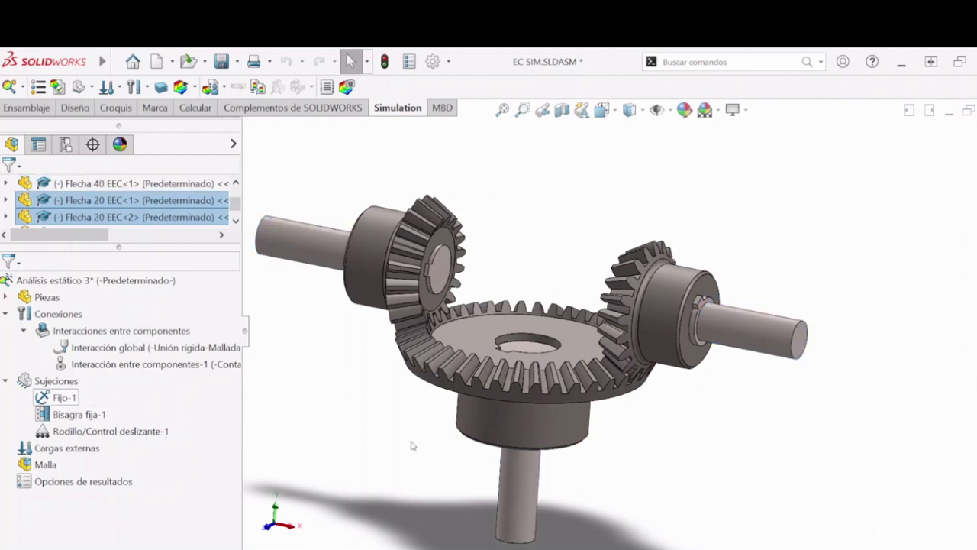
- Apply a 200 N.m torque per element to the cylindrical face of the Flecha 40 EEC shaft, using that same face as the axis reference
{"action": "right_click", "coordinate": [63, 448]}
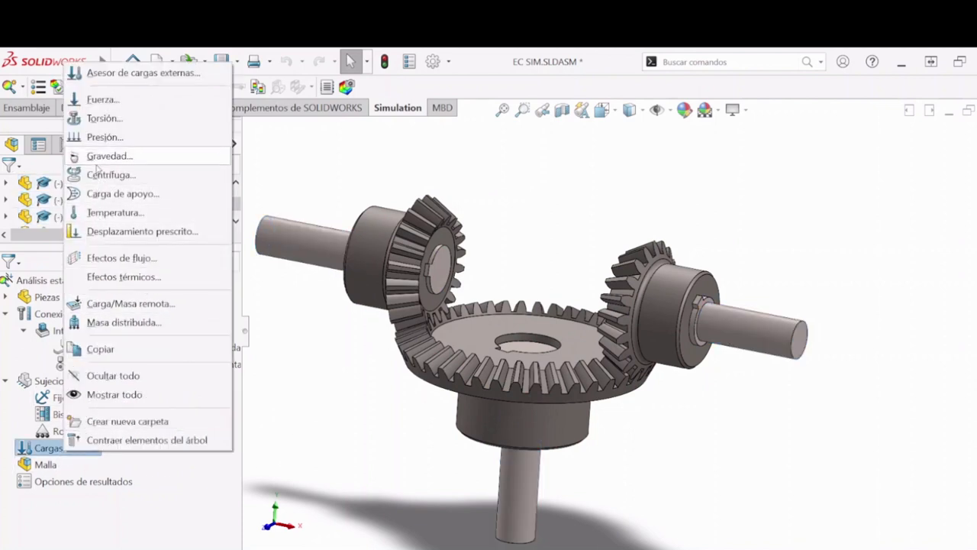
{"action": "left_click", "coordinate": [103, 119]}
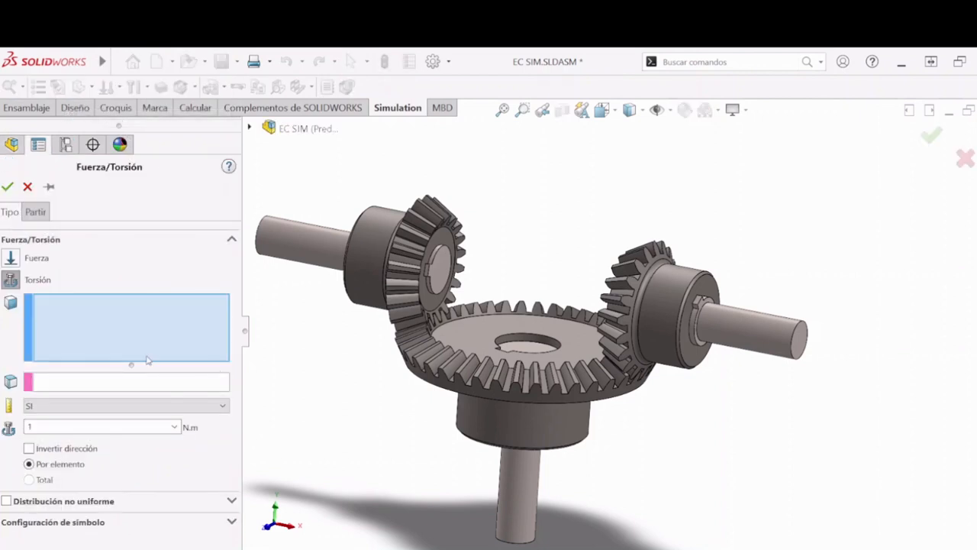
{"action": "scroll", "coordinate": [538, 477], "scroll_direction": "down", "scroll_amount": 2}
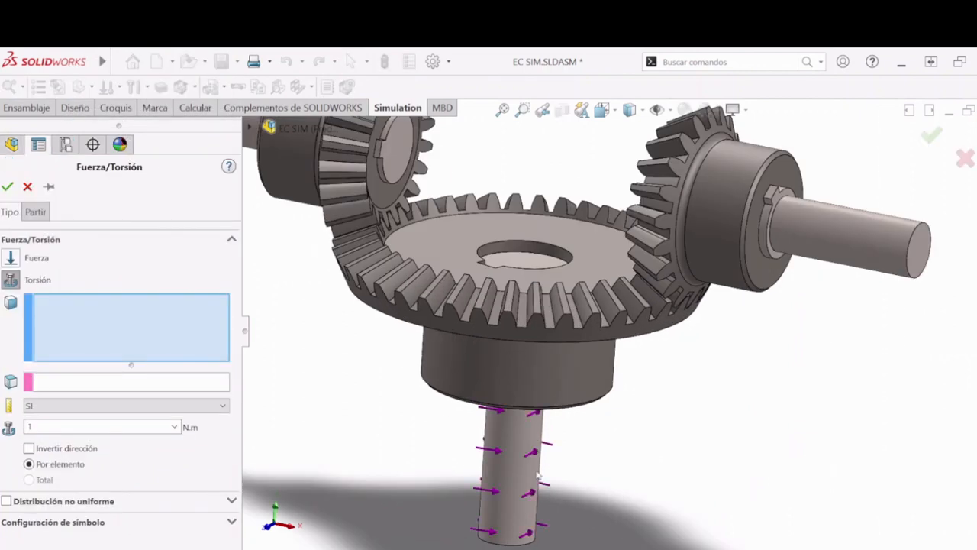
{"action": "left_click", "coordinate": [515, 458]}
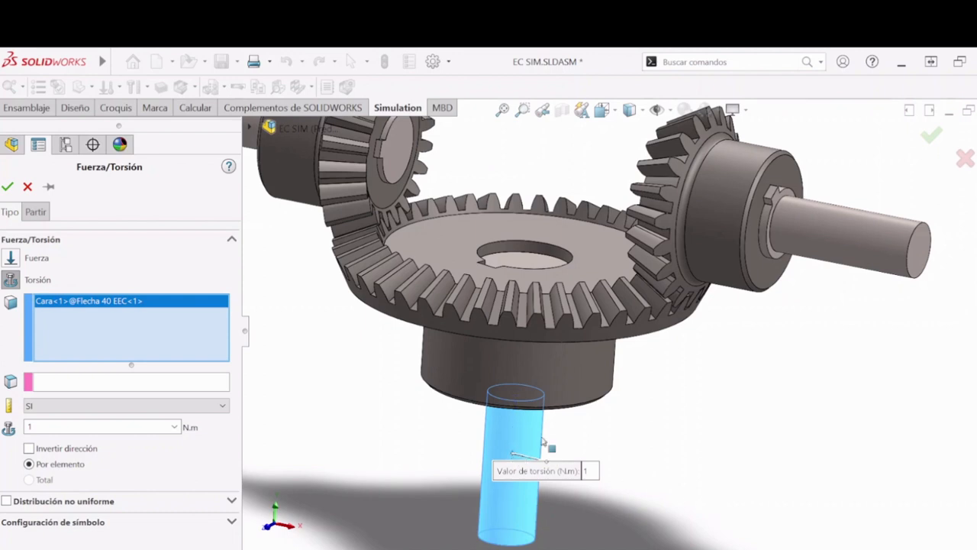
{"action": "left_click", "coordinate": [106, 384]}
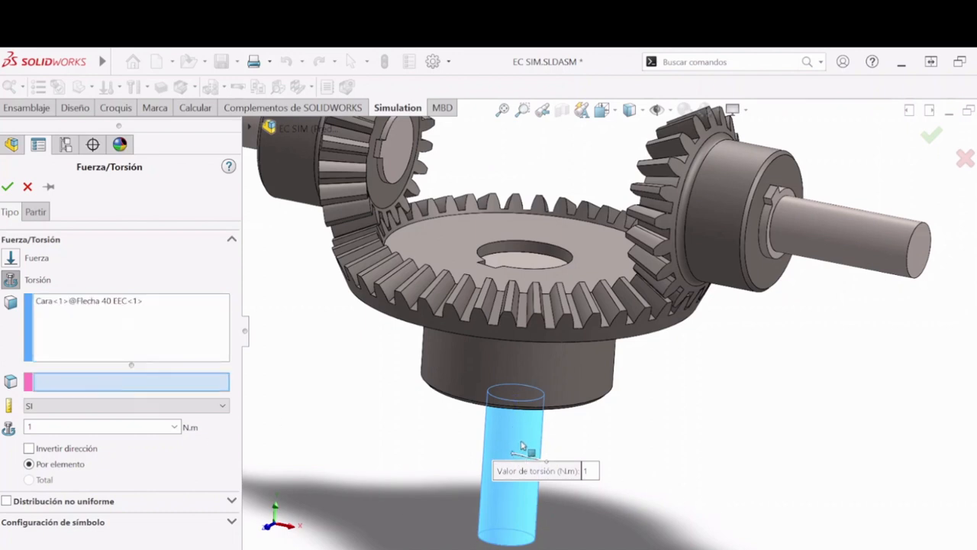
{"action": "left_click", "coordinate": [523, 445]}
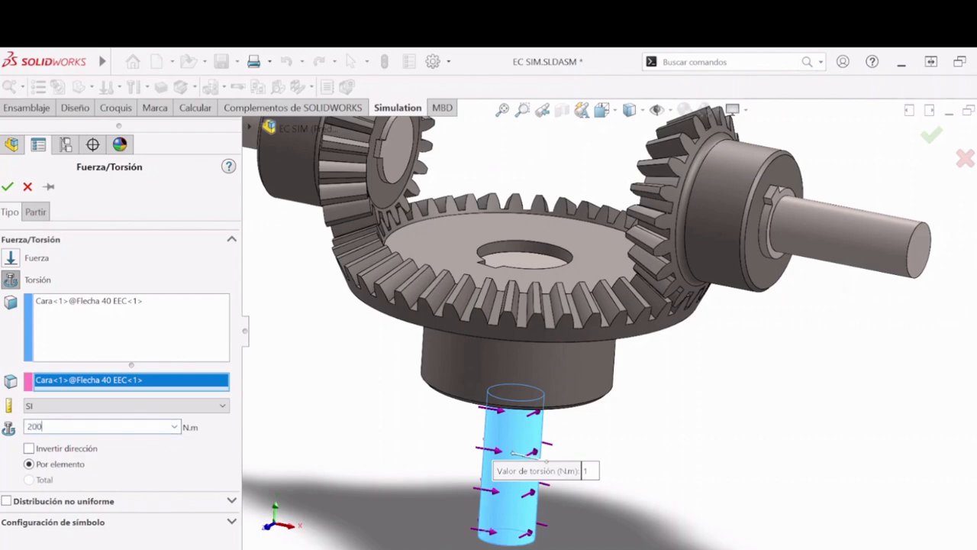
{"action": "left_click", "coordinate": [7, 187]}
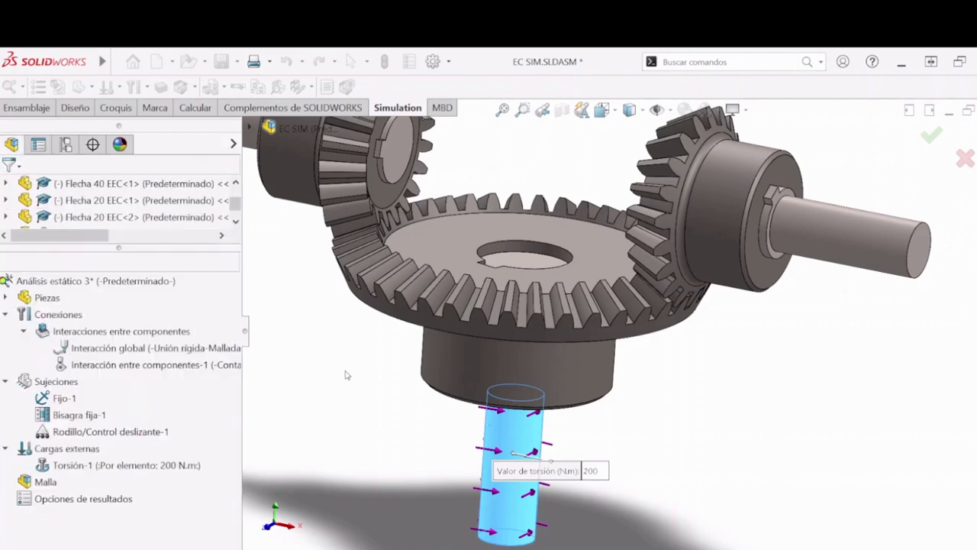
- Set the isometric view and save the assembly together with all its modified component documents
{"action": "key", "text": "space"}
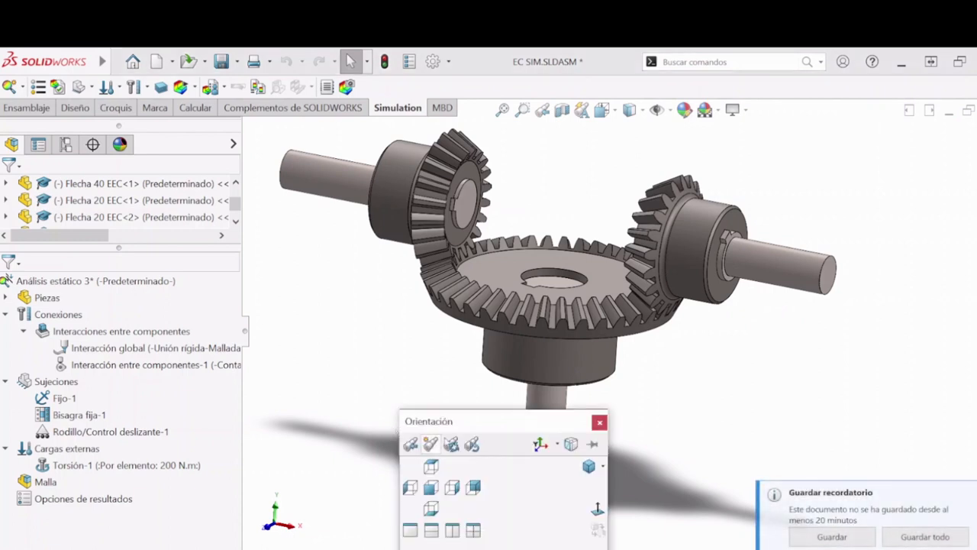
{"action": "left_click", "coordinate": [589, 466]}
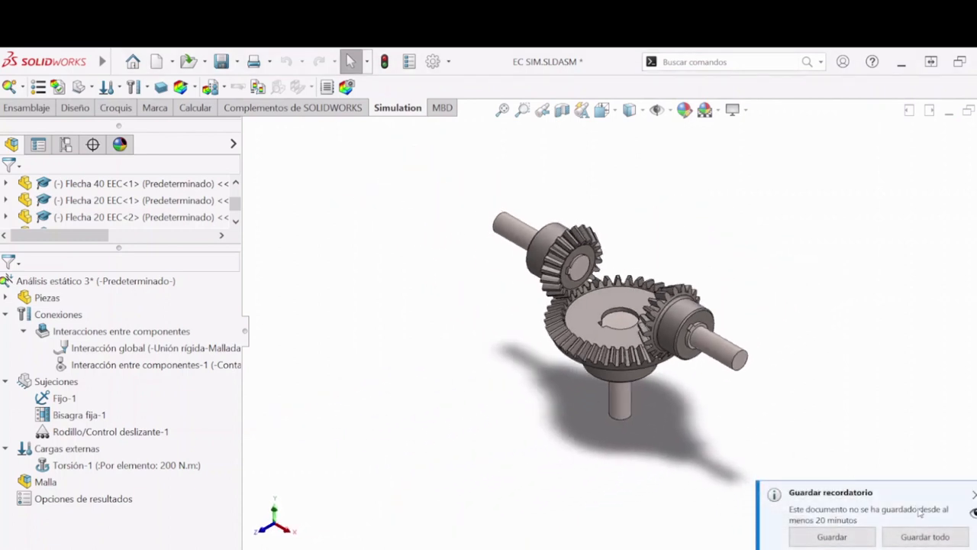
{"action": "left_click", "coordinate": [832, 537]}
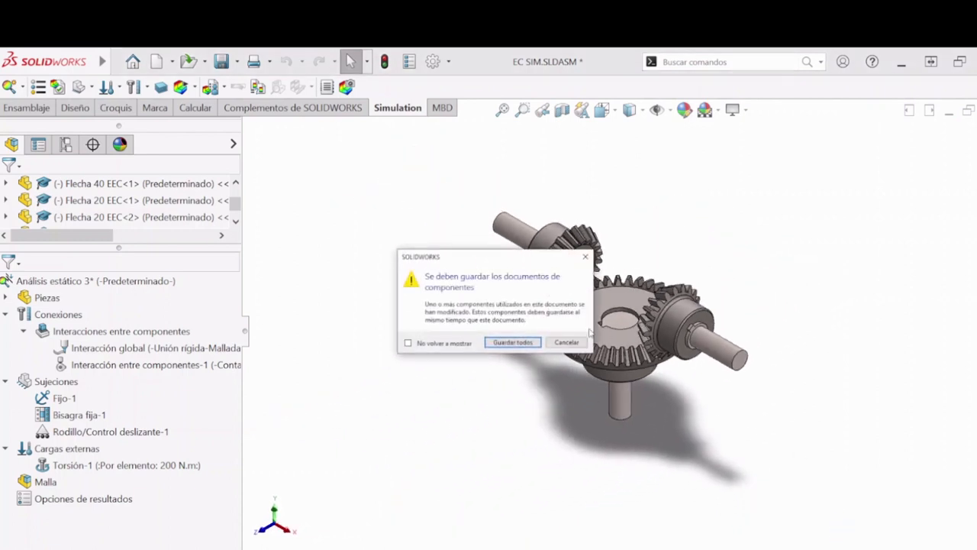
{"action": "left_click", "coordinate": [511, 344]}
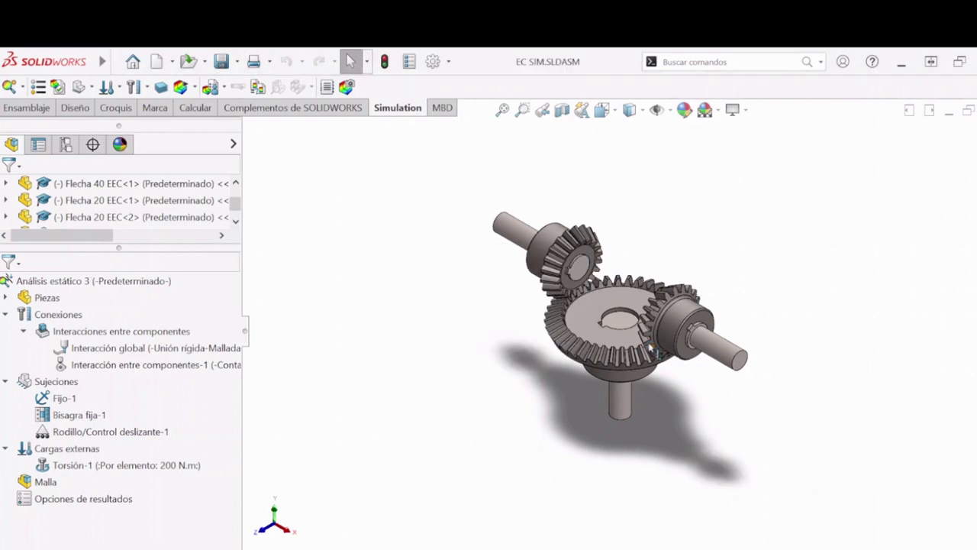
- Create the study mesh with the default medium density and no solving of the analysis
{"action": "scroll", "coordinate": [674, 311], "scroll_direction": "up", "scroll_amount": 3}
{"action": "scroll", "coordinate": [674, 310], "scroll_direction": "down", "scroll_amount": 5}
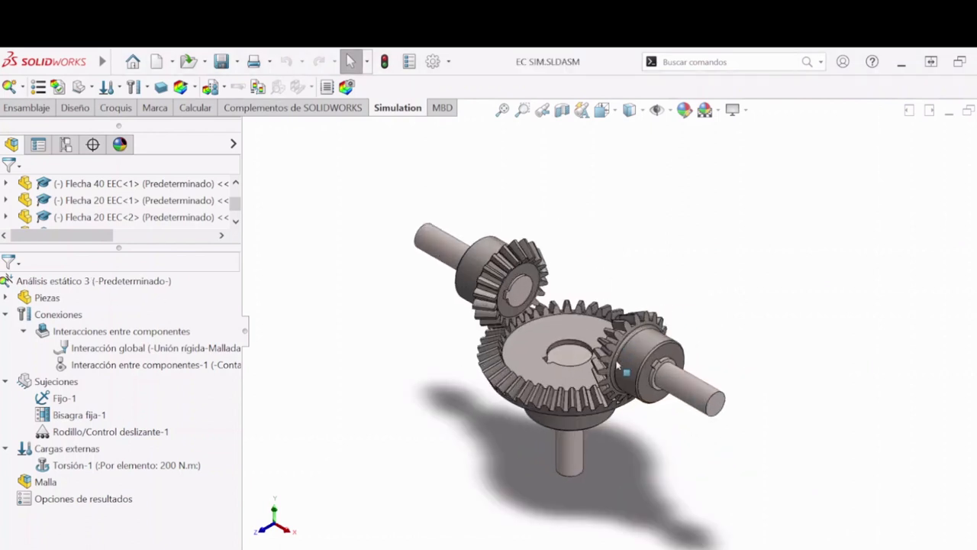
{"action": "right_click", "coordinate": [38, 484]}
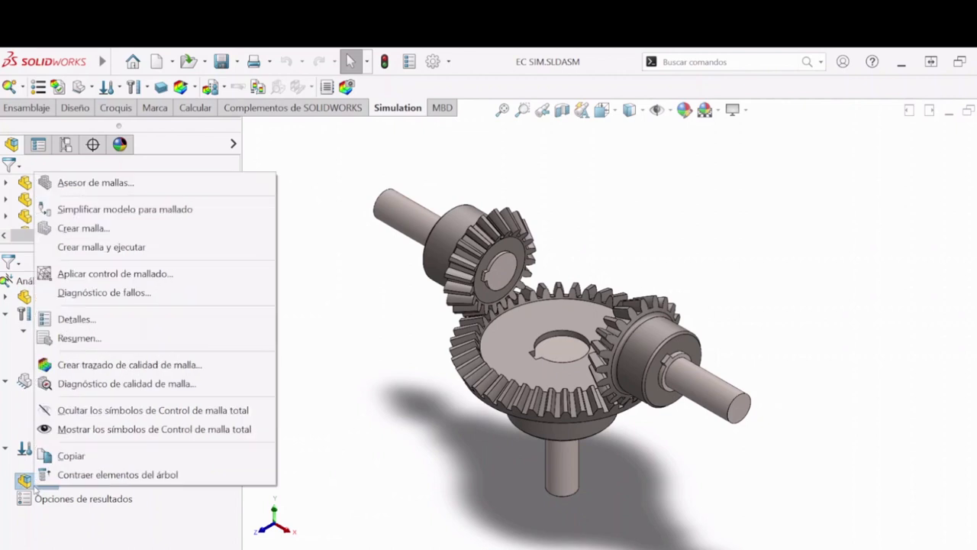
{"action": "left_click", "coordinate": [74, 229]}
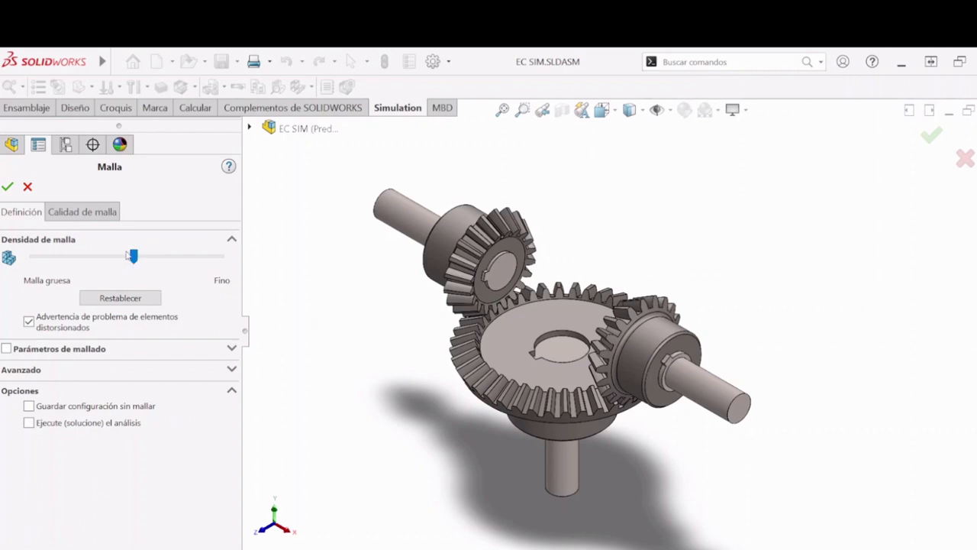
{"action": "left_click", "coordinate": [8, 184]}
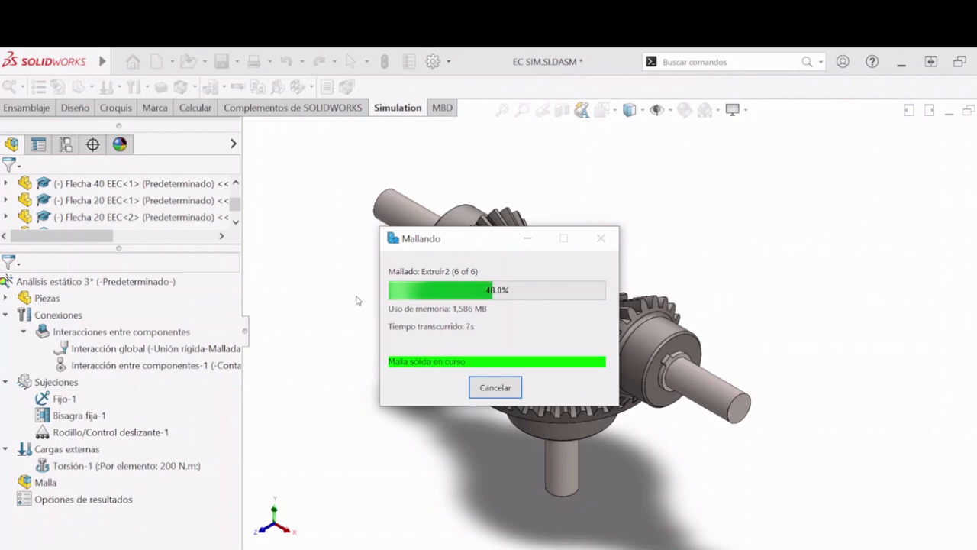
{"action": "left_click_drag", "start_coordinate": [495, 240], "coordinate": [393, 199]}
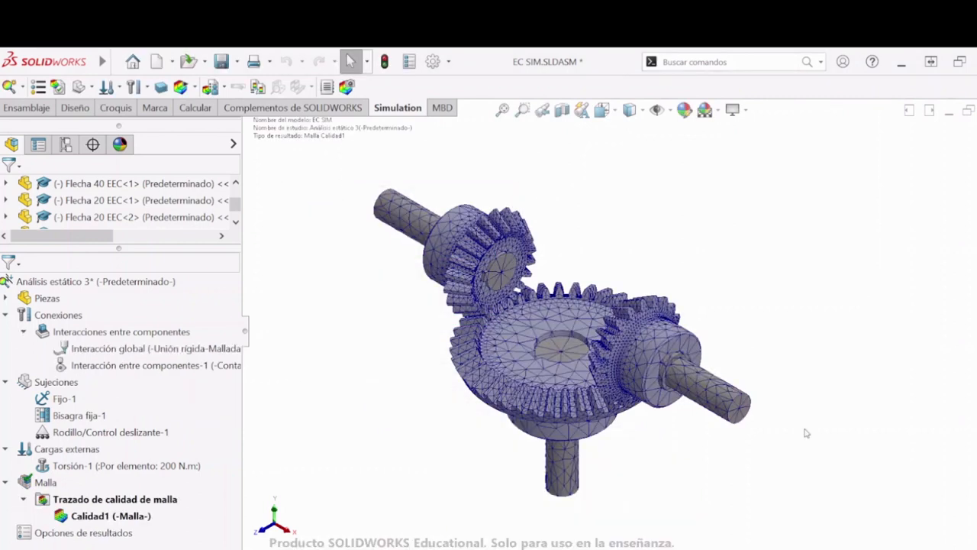
- Examine the mesh on the bevel gear teeth, hubs and shafts close up from several sides
{"action": "scroll", "coordinate": [635, 347], "scroll_direction": "down", "scroll_amount": 3}
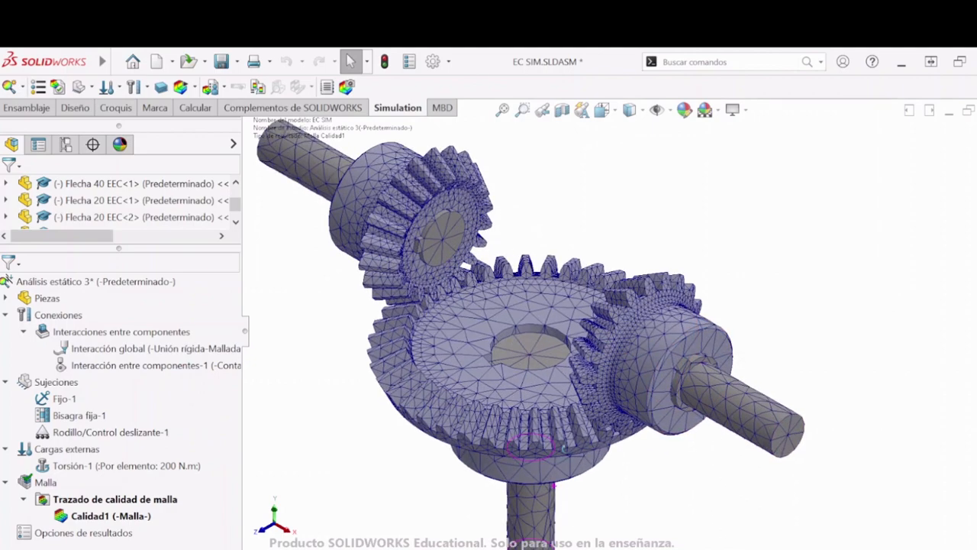
{"action": "middle_click_drag", "start_coordinate": [572, 516], "coordinate": [603, 377]}
{"action": "scroll", "coordinate": [671, 267], "scroll_direction": "down", "scroll_amount": 5}
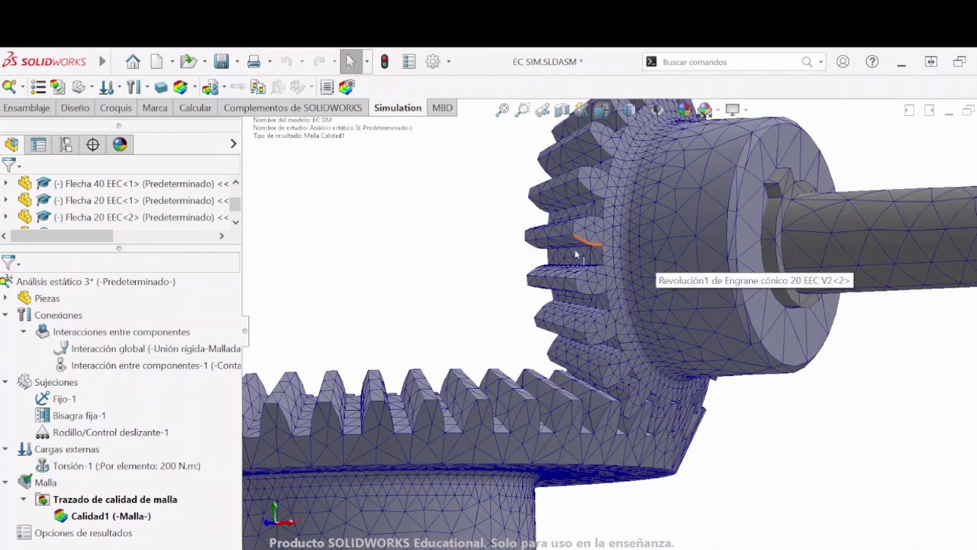
{"action": "scroll", "coordinate": [611, 299], "scroll_direction": "up", "scroll_amount": 5}
{"action": "middle_click_drag", "start_coordinate": [611, 299], "coordinate": [412, 316]}
{"action": "scroll", "coordinate": [412, 317], "scroll_direction": "down", "scroll_amount": 8}
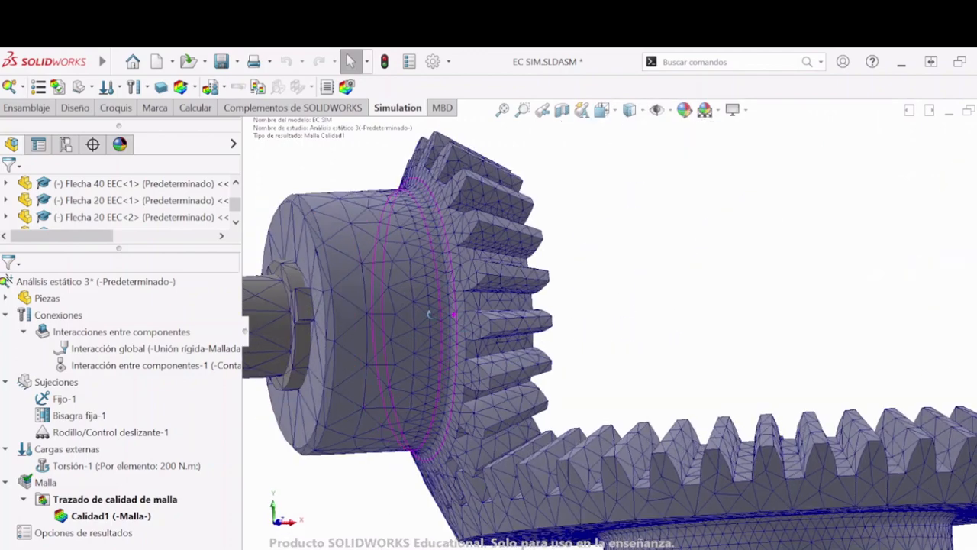
{"action": "key", "text": "space"}
{"action": "left_click", "coordinate": [596, 389]}
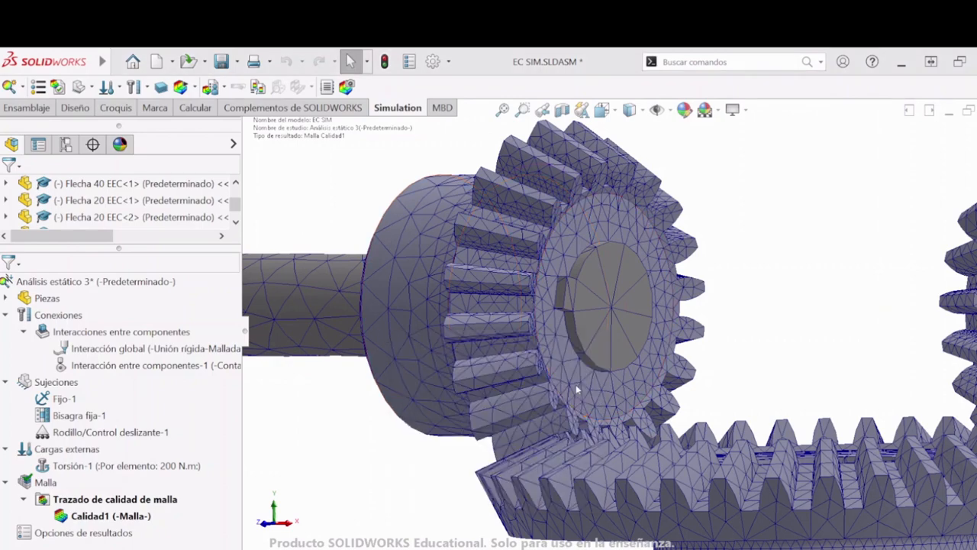
{"action": "scroll", "coordinate": [630, 328], "scroll_direction": "down", "scroll_amount": 4}
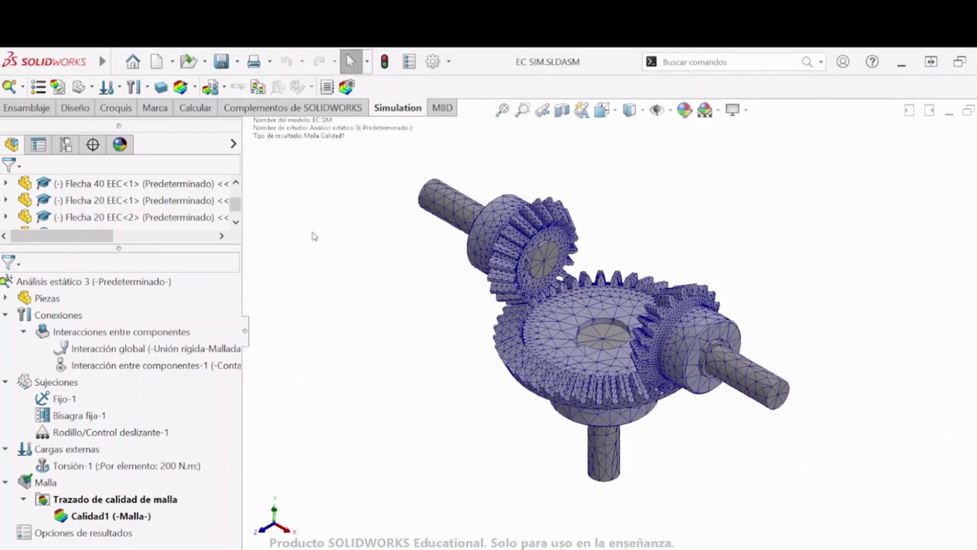
- Run the static study Análisis estático 3 of the gear assembly, moving the solver window clear of the model
{"action": "left_click", "coordinate": [74, 499]}
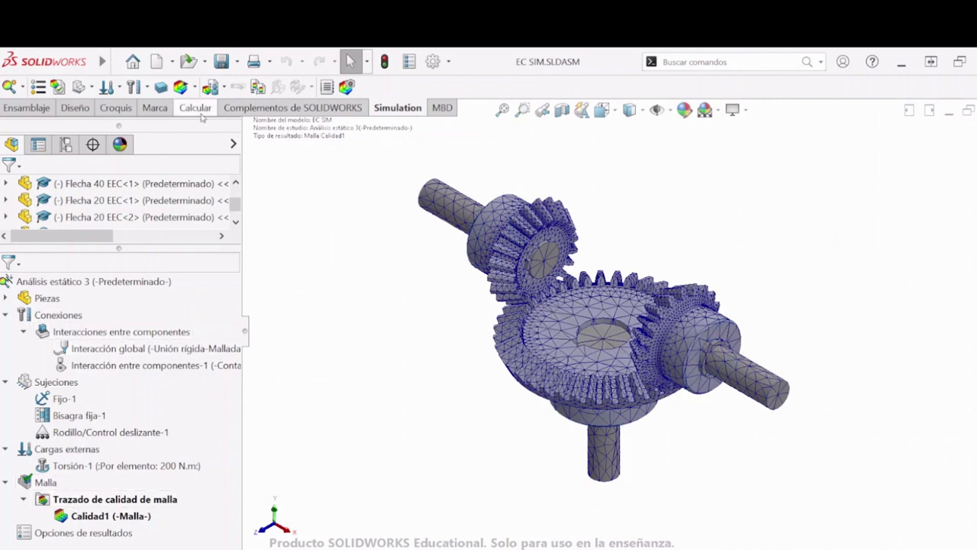
{"action": "left_click", "coordinate": [181, 88]}
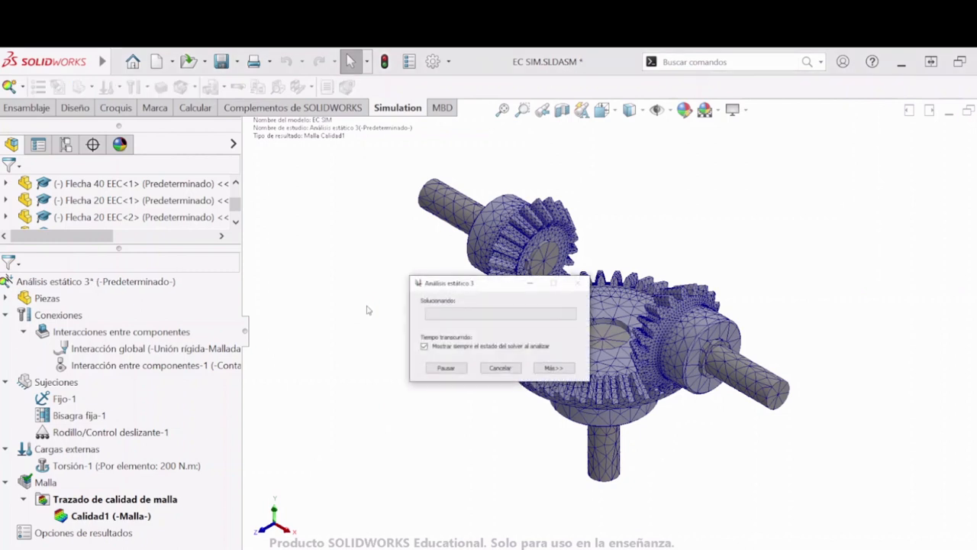
{"action": "left_click_drag", "start_coordinate": [482, 290], "coordinate": [355, 221]}
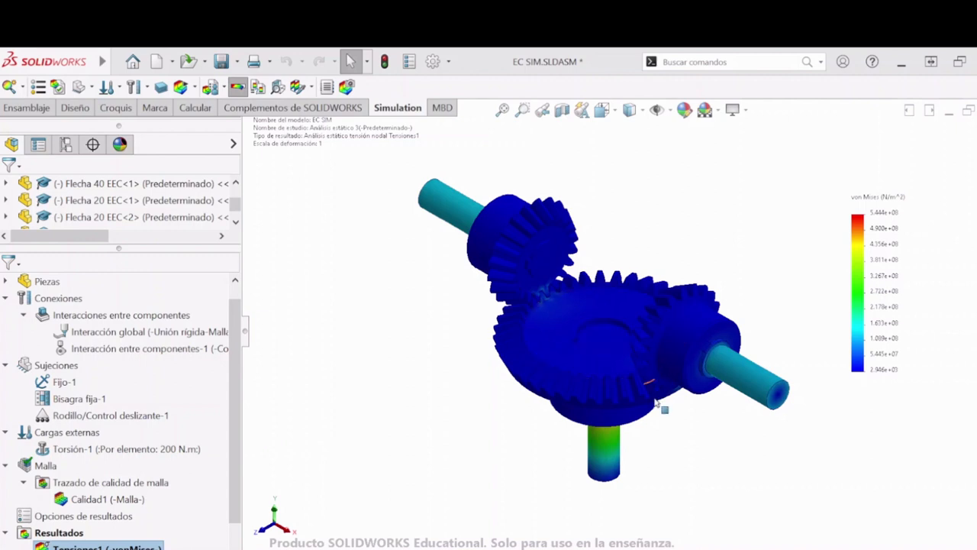
- Examine the von Mises stress plot at the meshing teeth of the pinions and the large bevel gear from several sides
{"action": "scroll", "coordinate": [621, 380], "scroll_direction": "down", "scroll_amount": 3}
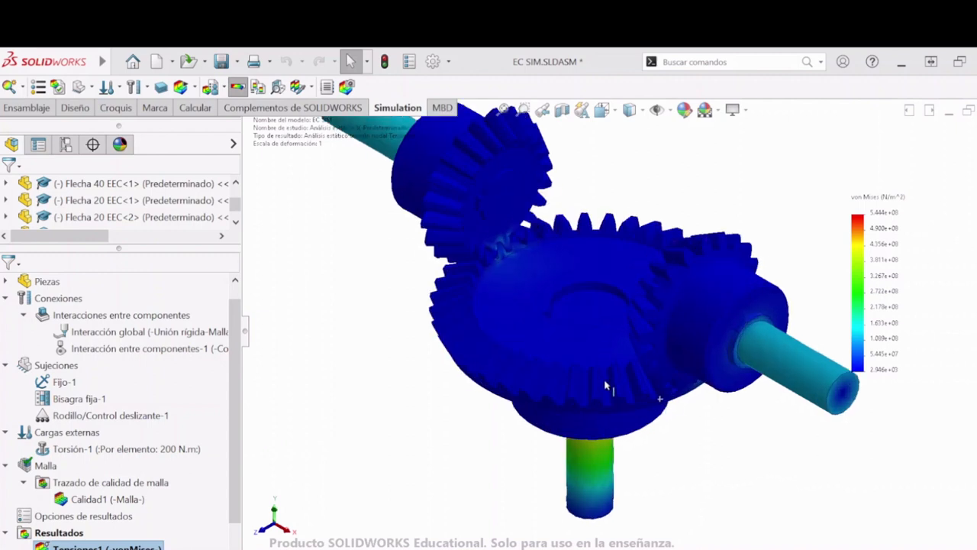
{"action": "middle_click_drag", "start_coordinate": [606, 387], "coordinate": [660, 298]}
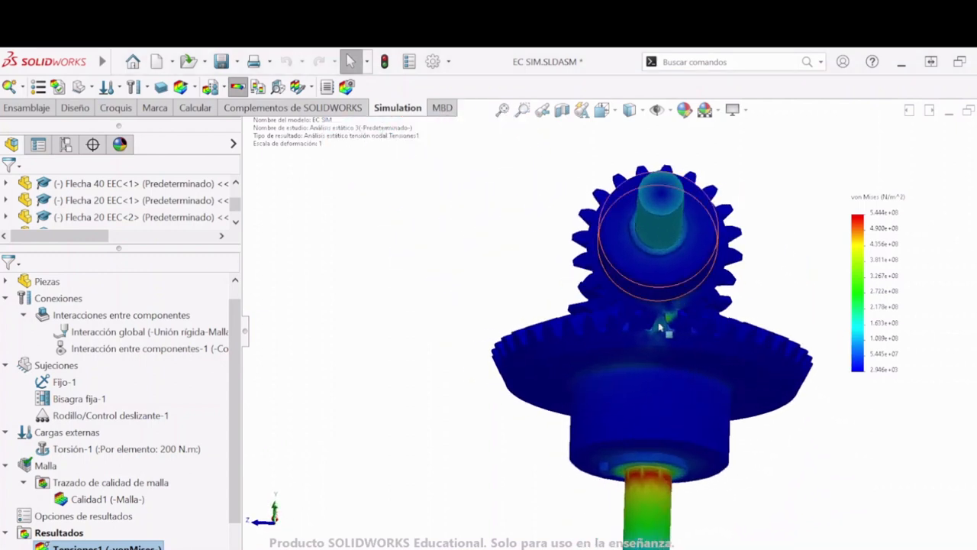
{"action": "scroll", "coordinate": [661, 327], "scroll_direction": "down", "scroll_amount": 6}
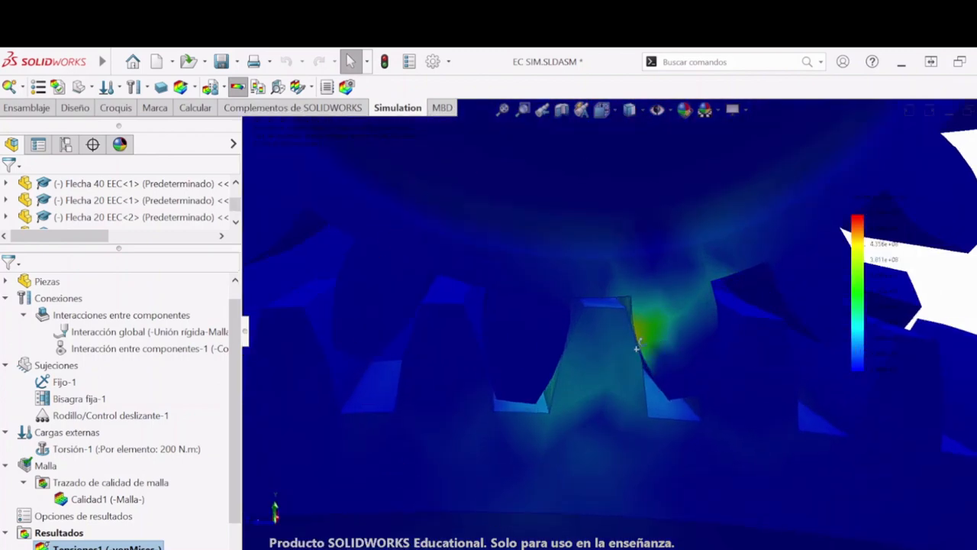
{"action": "scroll", "coordinate": [636, 348], "scroll_direction": "up", "scroll_amount": 3}
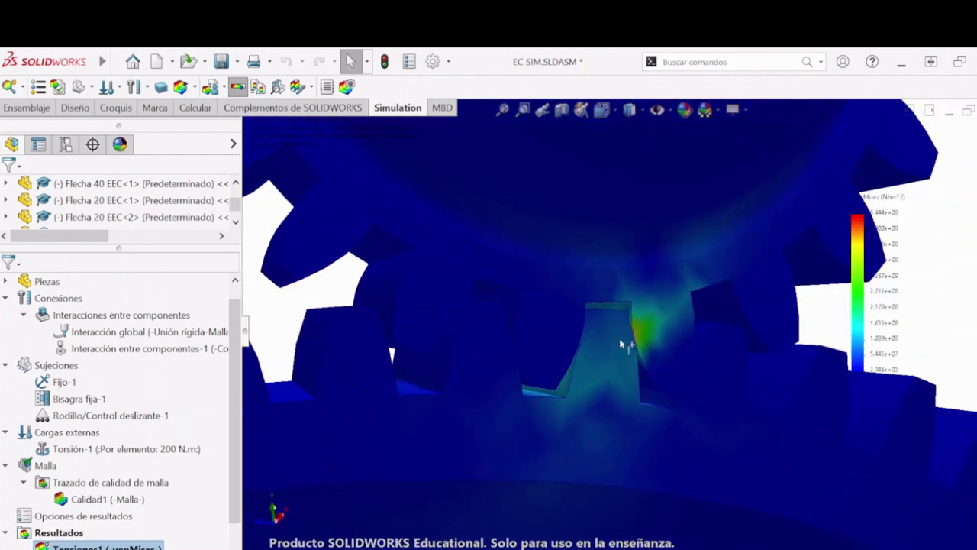
{"action": "scroll", "coordinate": [627, 341], "scroll_direction": "up", "scroll_amount": 4}
{"action": "middle_click_drag", "start_coordinate": [634, 338], "coordinate": [626, 410]}
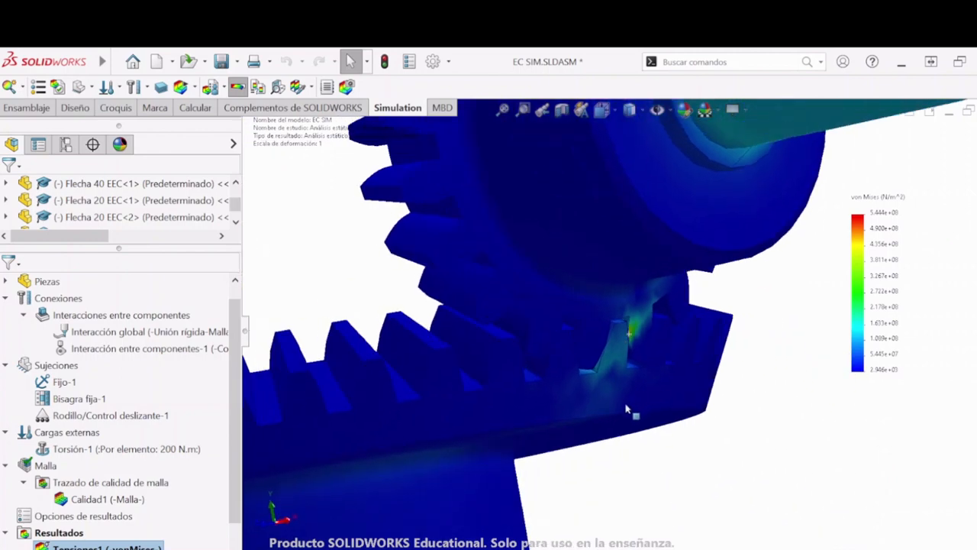
{"action": "scroll", "coordinate": [625, 409], "scroll_direction": "up", "scroll_amount": 6}
{"action": "middle_click_drag", "start_coordinate": [517, 388], "coordinate": [549, 359]}
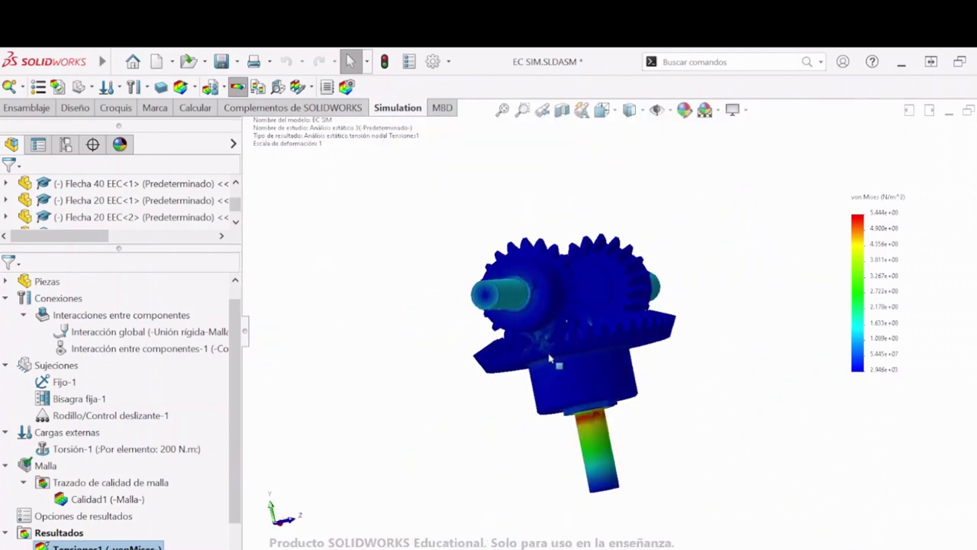
{"action": "scroll", "coordinate": [549, 359], "scroll_direction": "down", "scroll_amount": 10}
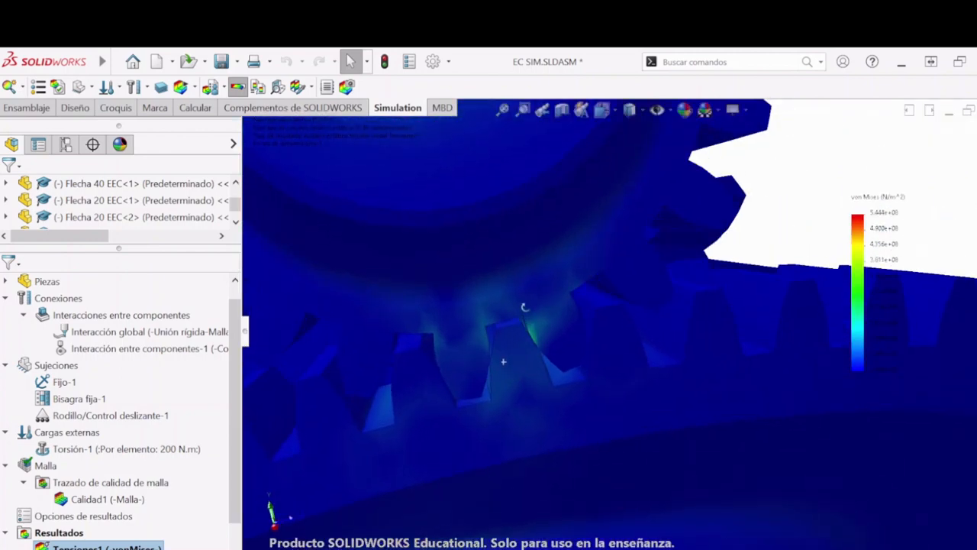
{"action": "middle_click_drag", "start_coordinate": [524, 307], "coordinate": [725, 473]}
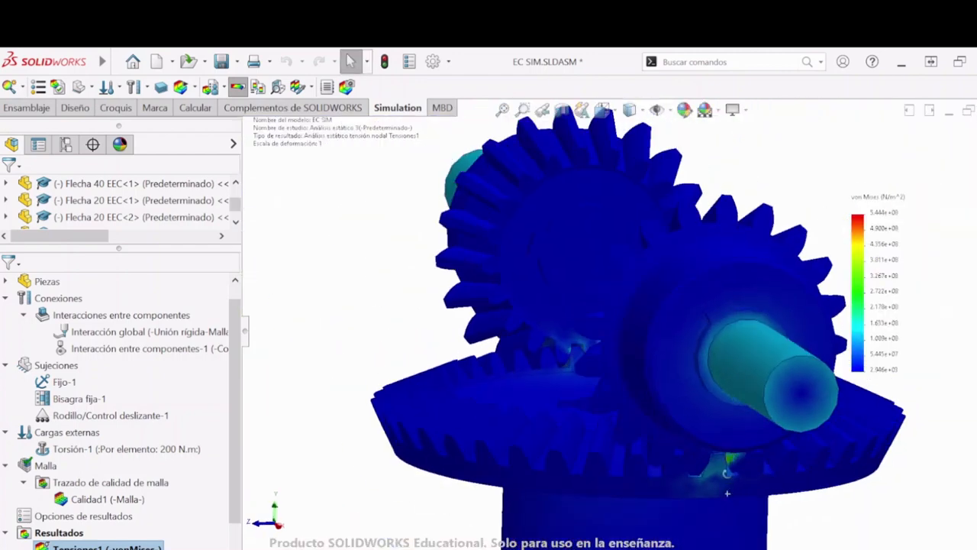
{"action": "scroll", "coordinate": [726, 473], "scroll_direction": "down", "scroll_amount": 6}
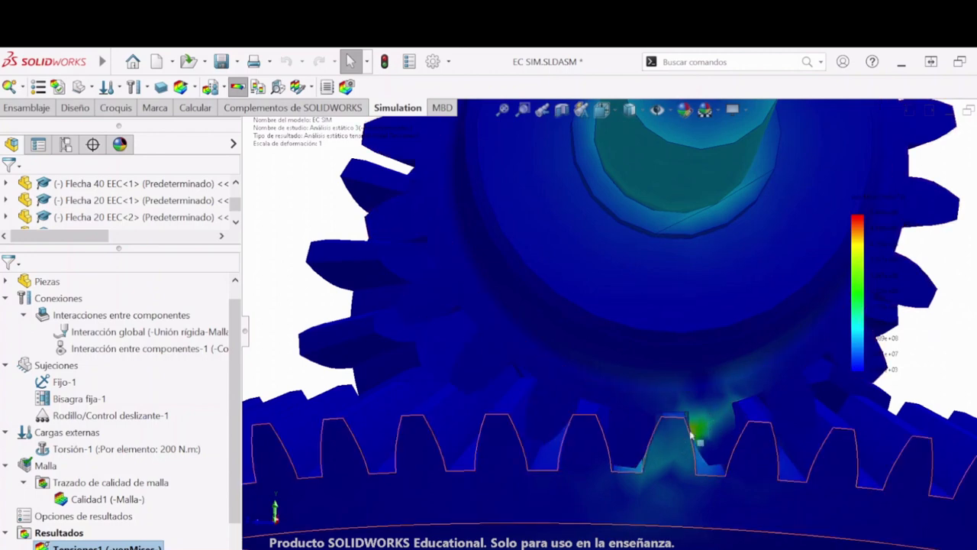
{"action": "scroll", "coordinate": [679, 446], "scroll_direction": "up", "scroll_amount": 6}
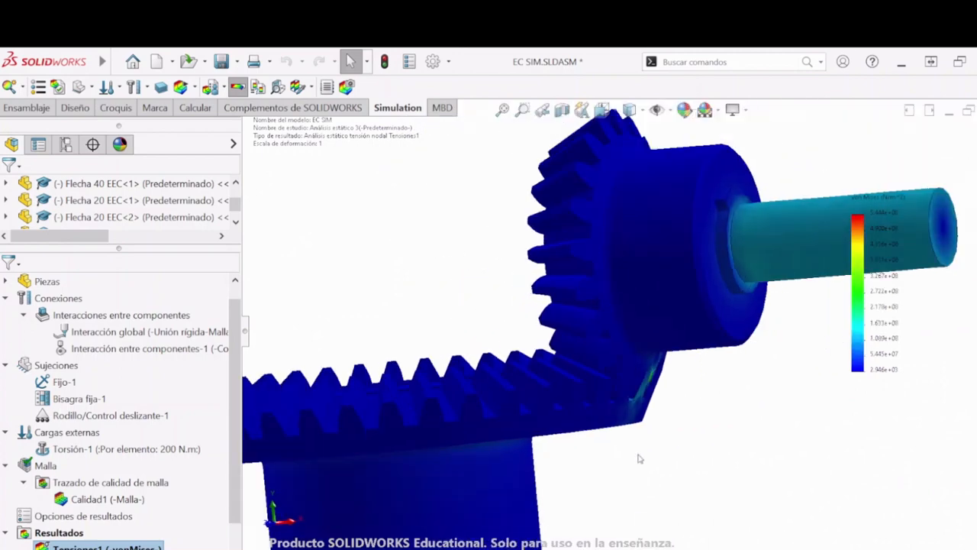
- Compare the stress at the tooth contacts of both pinions close up, including the hubs and shafts
{"action": "middle_click_drag", "start_coordinate": [639, 457], "coordinate": [494, 364]}
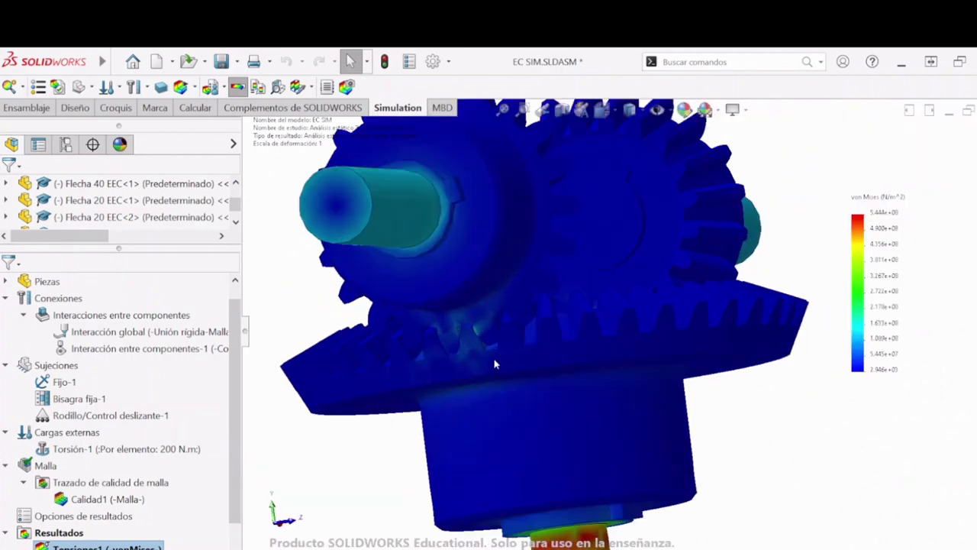
{"action": "scroll", "coordinate": [493, 364], "scroll_direction": "down", "scroll_amount": 8}
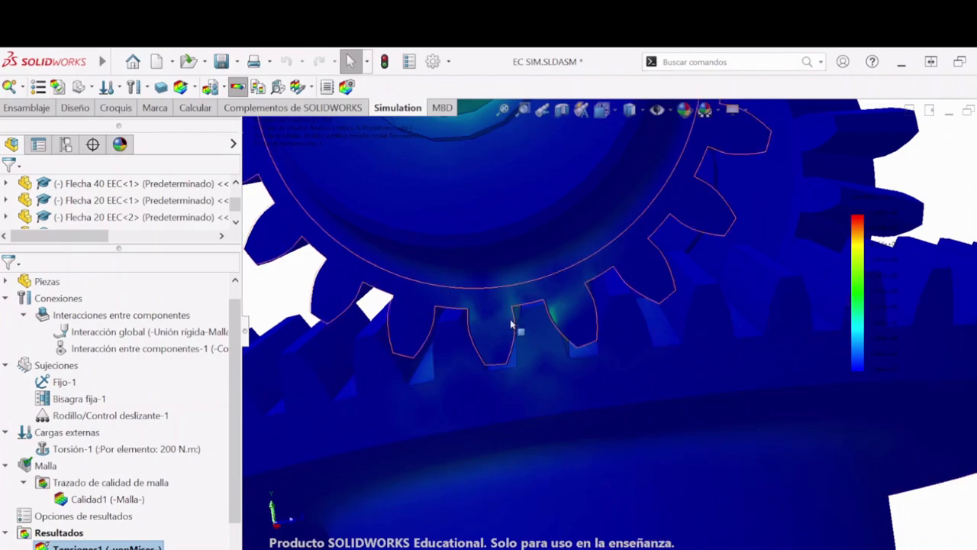
{"action": "middle_click_drag", "start_coordinate": [548, 326], "coordinate": [466, 413]}
{"action": "scroll", "coordinate": [794, 388], "scroll_direction": "down", "scroll_amount": 5}
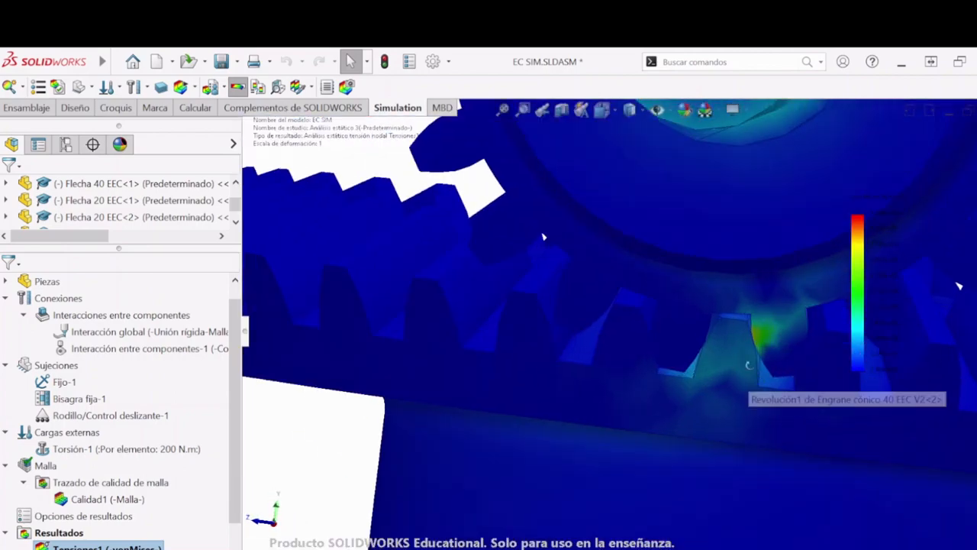
{"action": "middle_click_drag", "start_coordinate": [747, 367], "coordinate": [768, 363]}
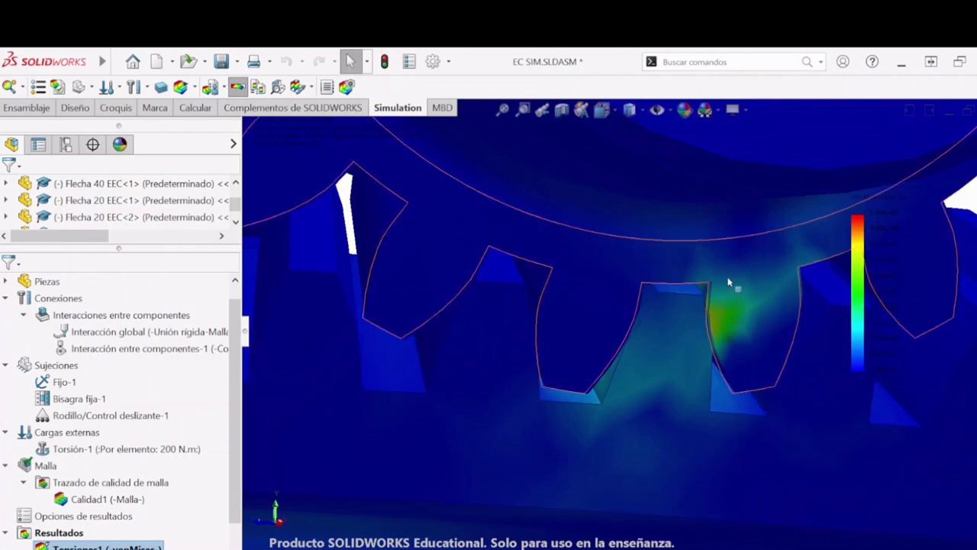
{"action": "scroll", "coordinate": [685, 328], "scroll_direction": "up", "scroll_amount": 2}
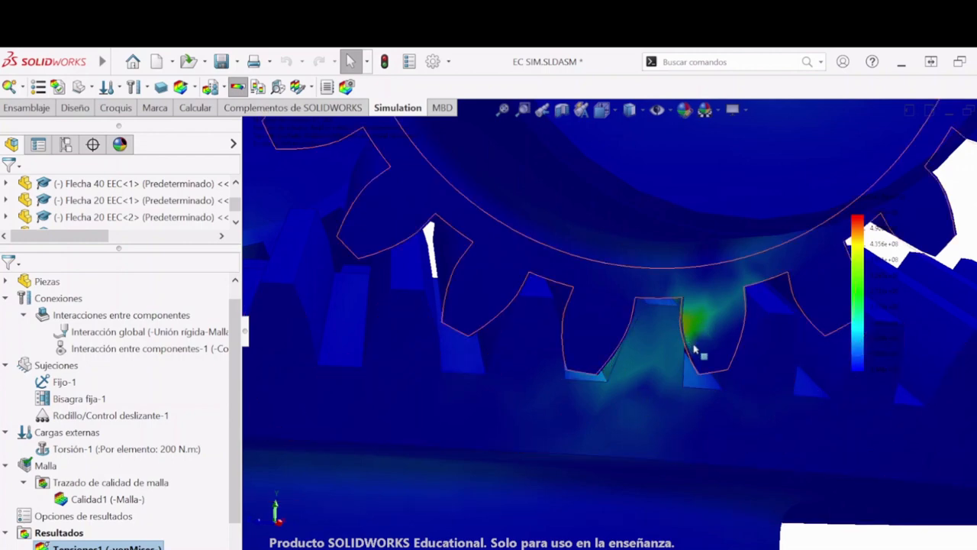
{"action": "scroll", "coordinate": [695, 349], "scroll_direction": "up", "scroll_amount": 5}
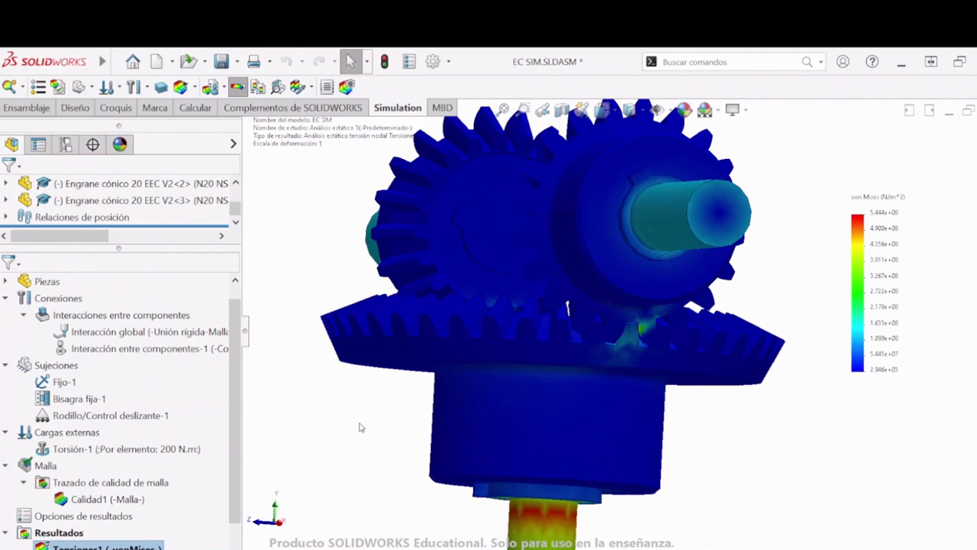
{"action": "middle_click_drag", "start_coordinate": [543, 409], "coordinate": [558, 458]}
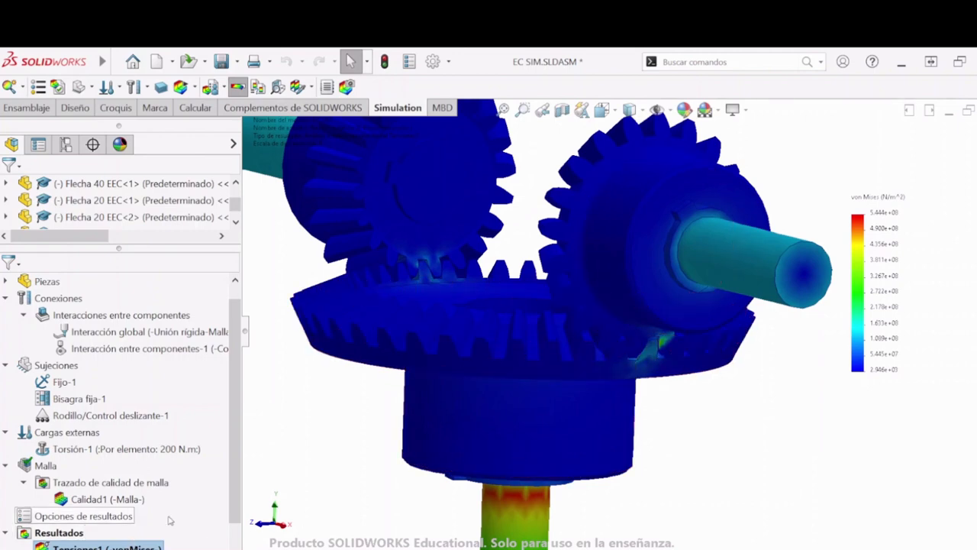
- Set the Tensiones1 von Mises stress plot to N/mm^2 (MPa) units and its contour option to Malla
{"action": "scroll", "coordinate": [153, 527], "scroll_direction": "down", "scroll_amount": 1}
{"action": "right_click", "coordinate": [124, 519]}
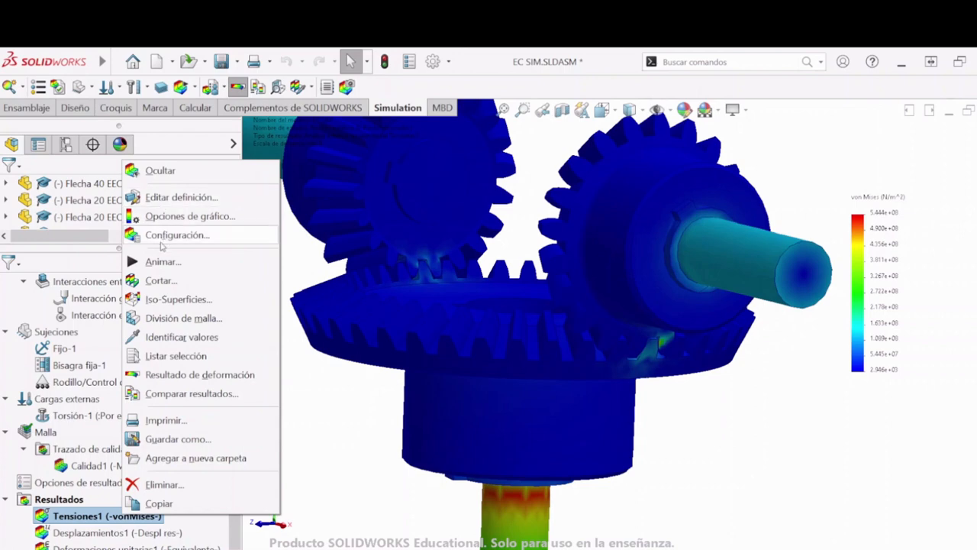
{"action": "left_click", "coordinate": [161, 198]}
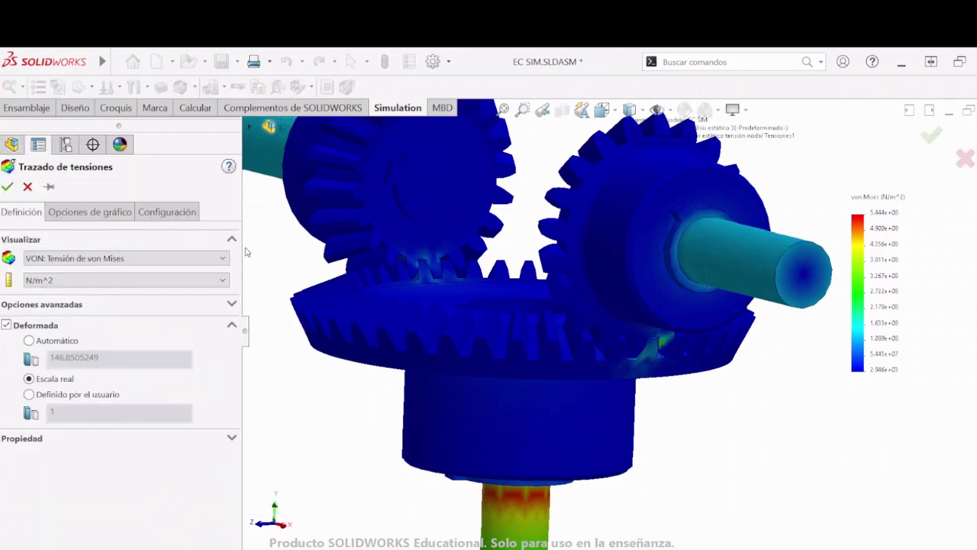
{"action": "left_click", "coordinate": [122, 280]}
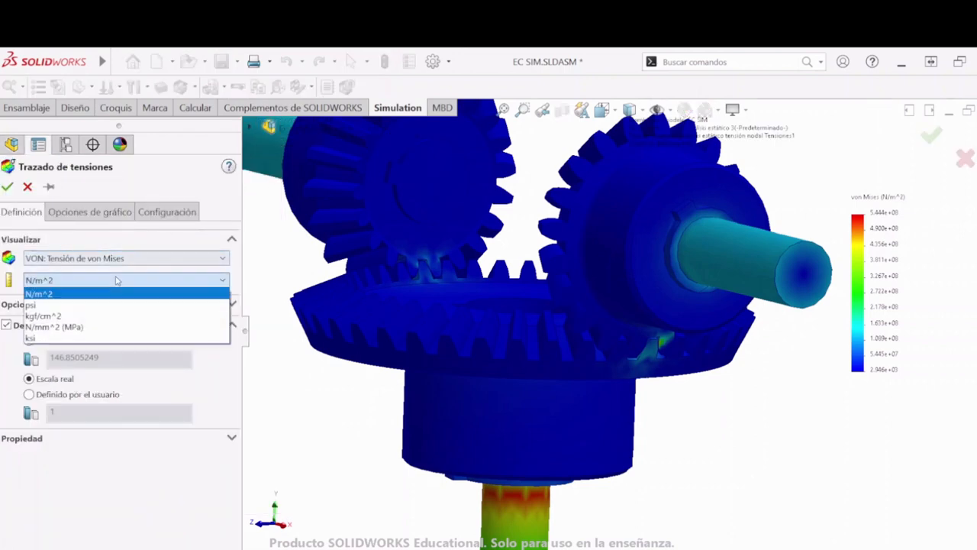
{"action": "left_click", "coordinate": [86, 327]}
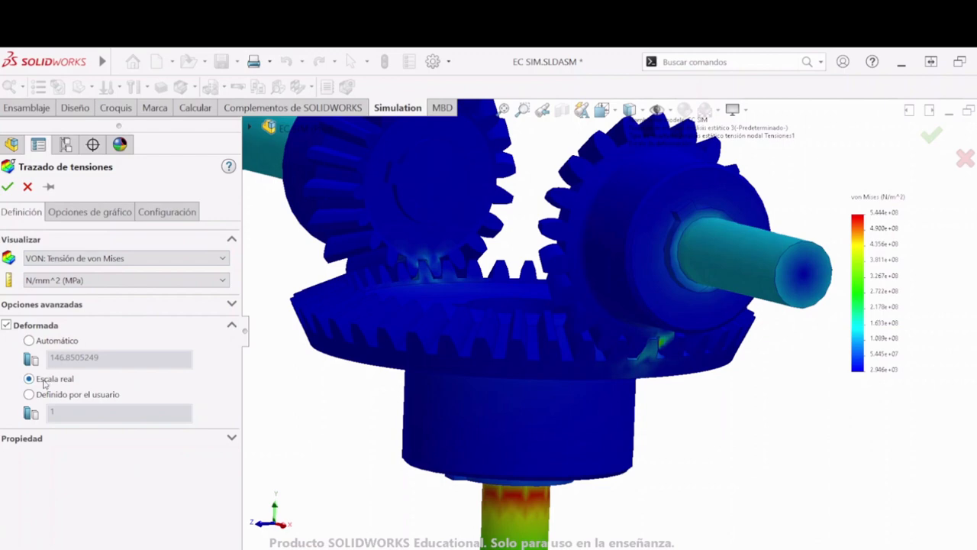
{"action": "left_click", "coordinate": [169, 214]}
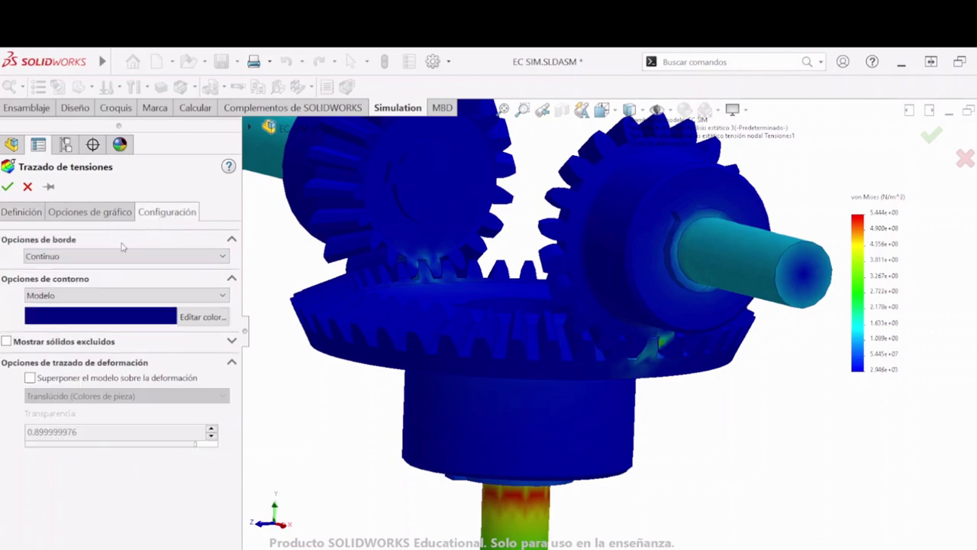
{"action": "left_click", "coordinate": [81, 296]}
{"action": "left_click", "coordinate": [53, 321]}
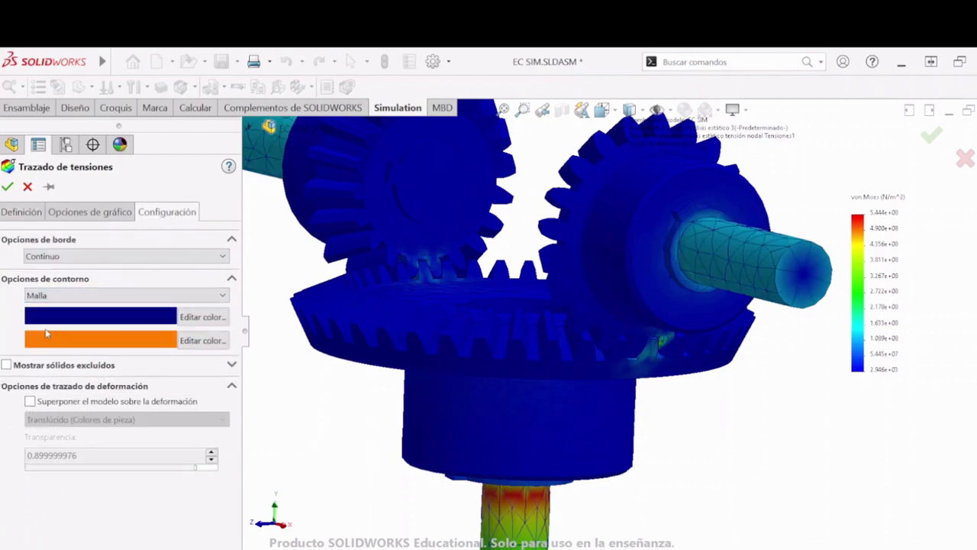
{"action": "key", "text": "Return"}
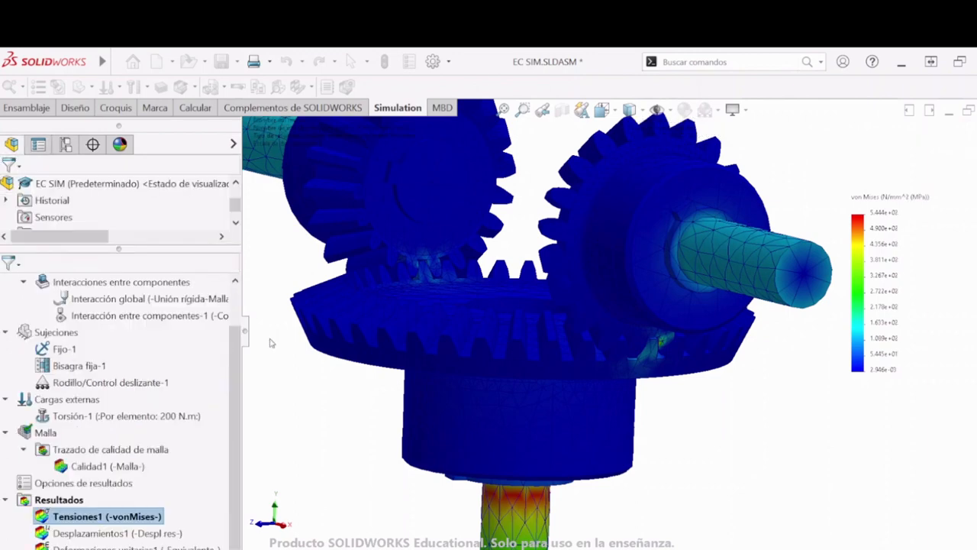
- Set the contour option of the Desplazamientos1 resultant displacement plot to Malla
{"action": "right_click", "coordinate": [114, 532]}
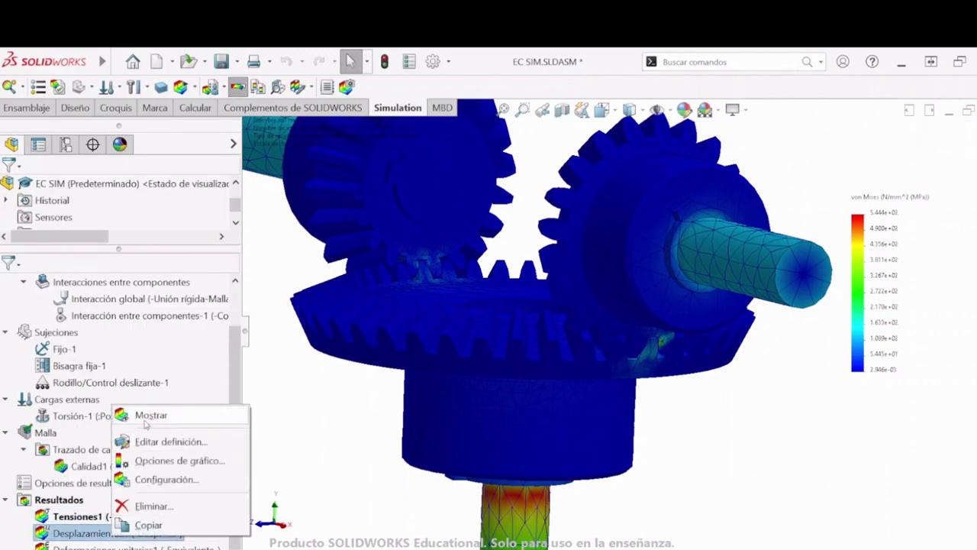
{"action": "left_click", "coordinate": [155, 442]}
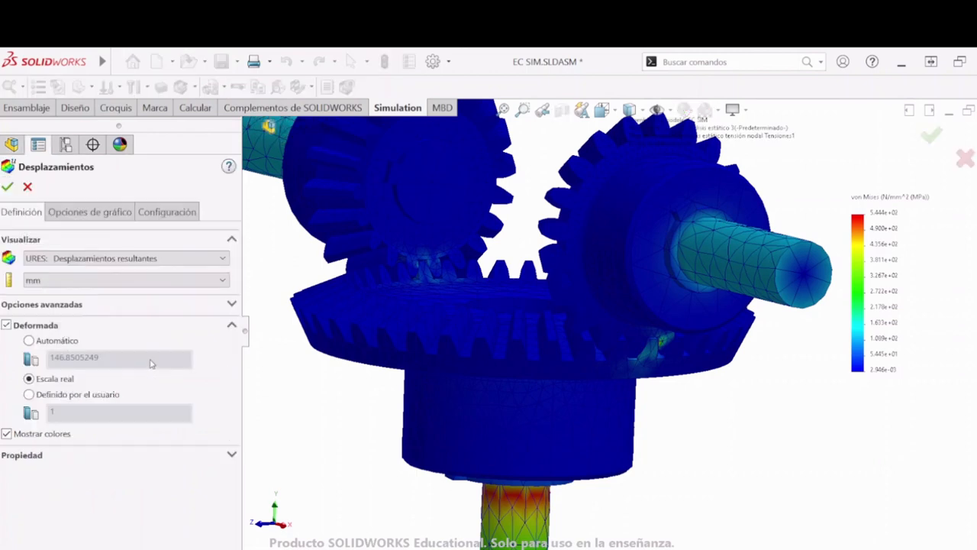
{"action": "left_click", "coordinate": [156, 214]}
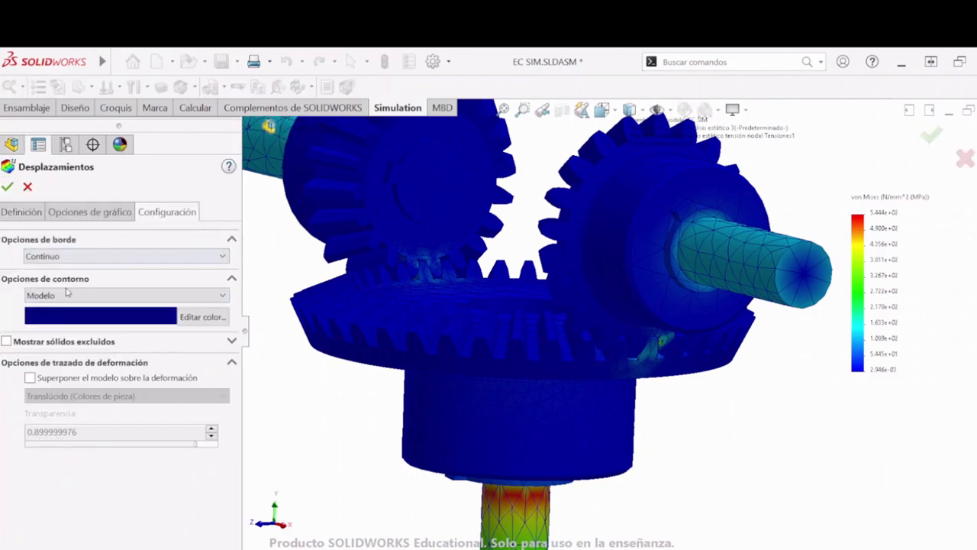
{"action": "left_click", "coordinate": [66, 293]}
{"action": "left_click", "coordinate": [53, 329]}
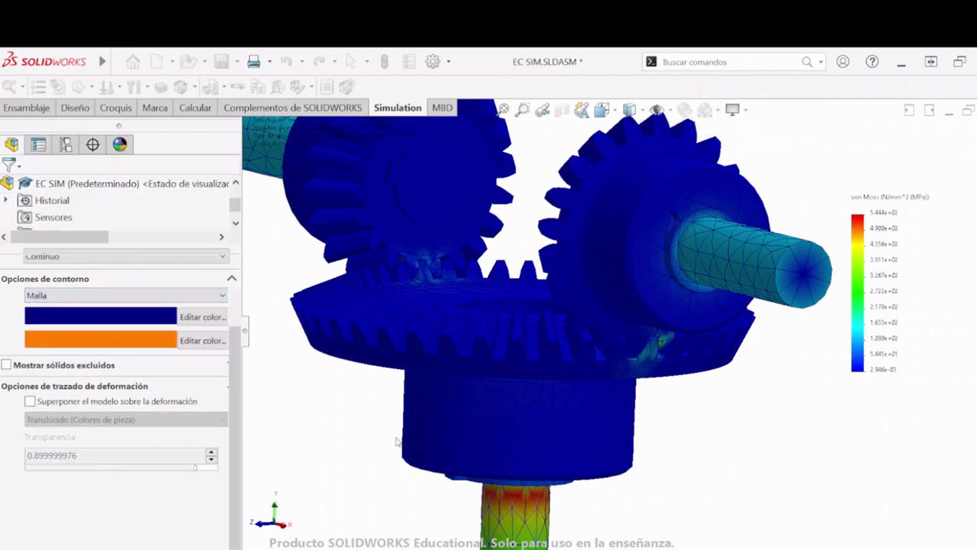
{"action": "key", "text": "Return"}
- Examine the meshed stress plot close up at the pinion tooth contact and where the vertical shaft meets the large gear's hub
{"action": "middle_click_drag", "start_coordinate": [525, 515], "coordinate": [556, 382]}
{"action": "scroll", "coordinate": [611, 327], "scroll_direction": "down", "scroll_amount": 10}
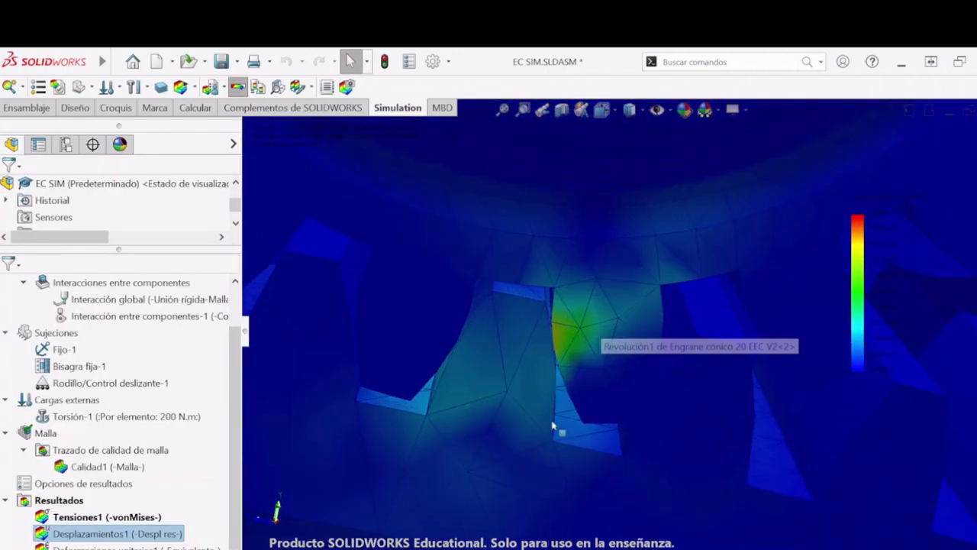
{"action": "scroll", "coordinate": [553, 425], "scroll_direction": "up", "scroll_amount": 10}
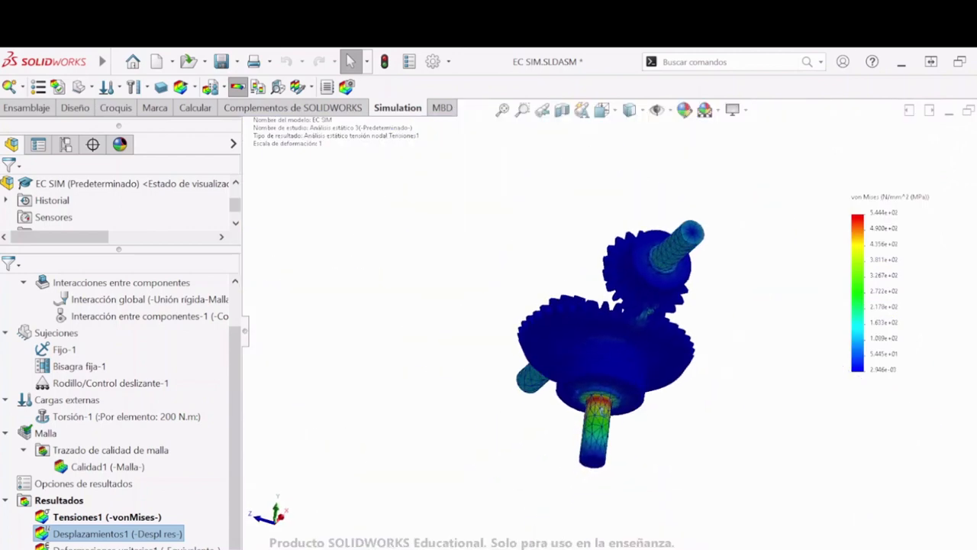
{"action": "scroll", "coordinate": [596, 406], "scroll_direction": "down", "scroll_amount": 8}
{"action": "middle_click_drag", "start_coordinate": [580, 378], "coordinate": [582, 349]}
{"action": "scroll", "coordinate": [587, 335], "scroll_direction": "down", "scroll_amount": 3}
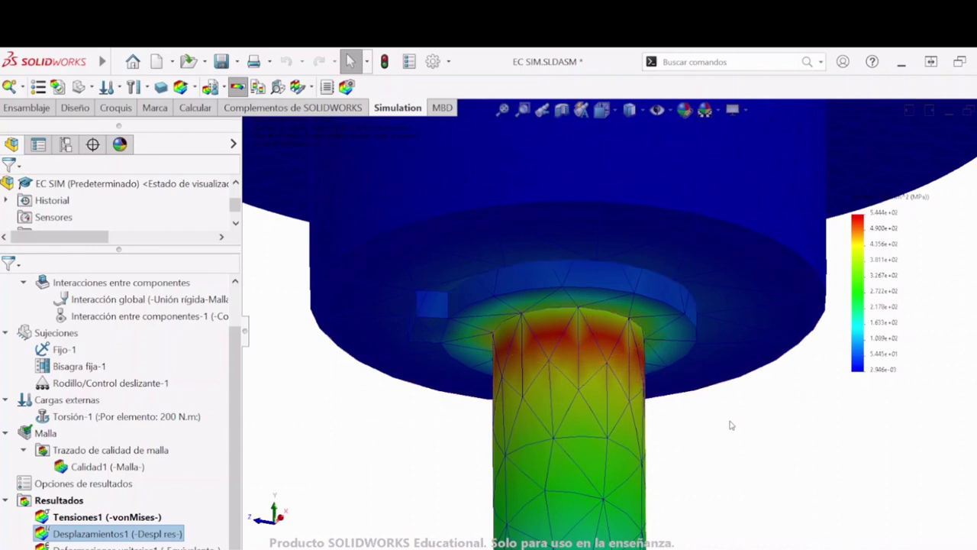
{"action": "middle_click_drag", "start_coordinate": [414, 475], "coordinate": [536, 449]}
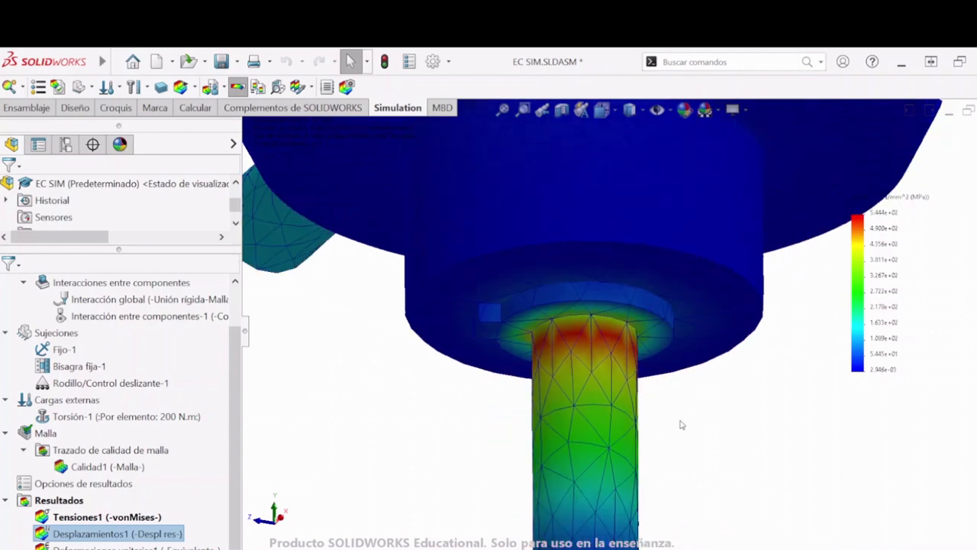
- Start a mesh control on the circular edge of the vertical shaft Flecha 40 EEC where it meets its wider shoulder under the large gear's hub
{"action": "middle_click_drag", "start_coordinate": [703, 426], "coordinate": [682, 434]}
{"action": "scroll", "coordinate": [637, 344], "scroll_direction": "up", "scroll_amount": 3}
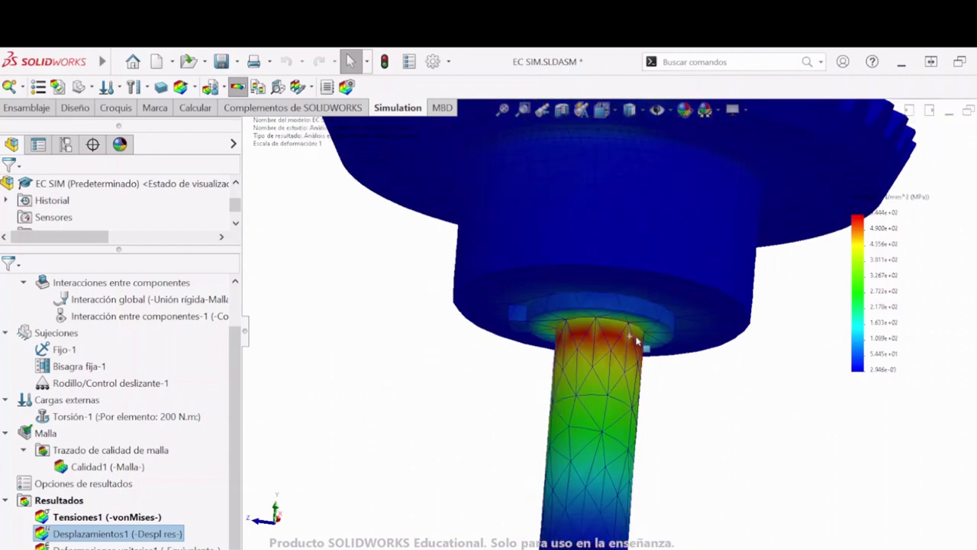
{"action": "middle_click_drag", "start_coordinate": [634, 263], "coordinate": [641, 234]}
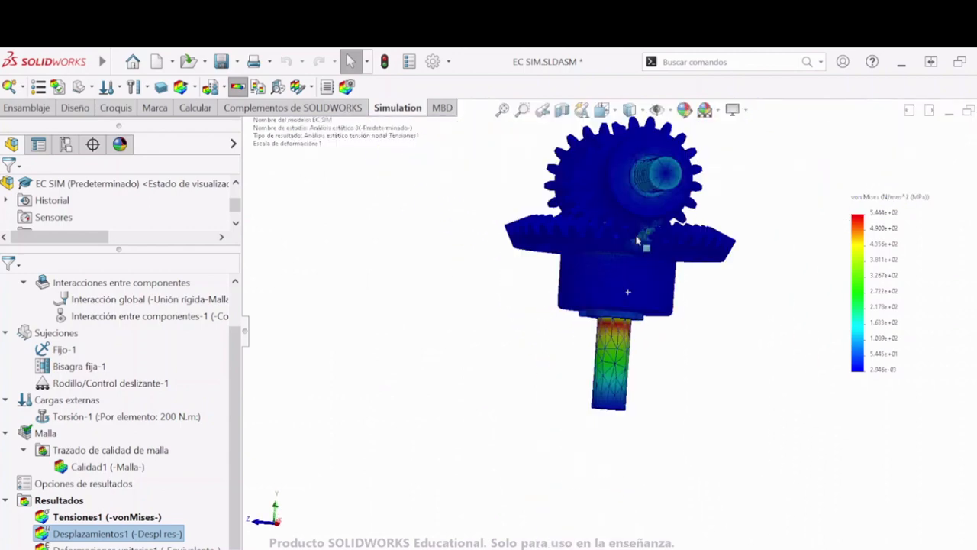
{"action": "scroll", "coordinate": [631, 238], "scroll_direction": "down", "scroll_amount": 2}
{"action": "scroll", "coordinate": [626, 324], "scroll_direction": "down", "scroll_amount": 4}
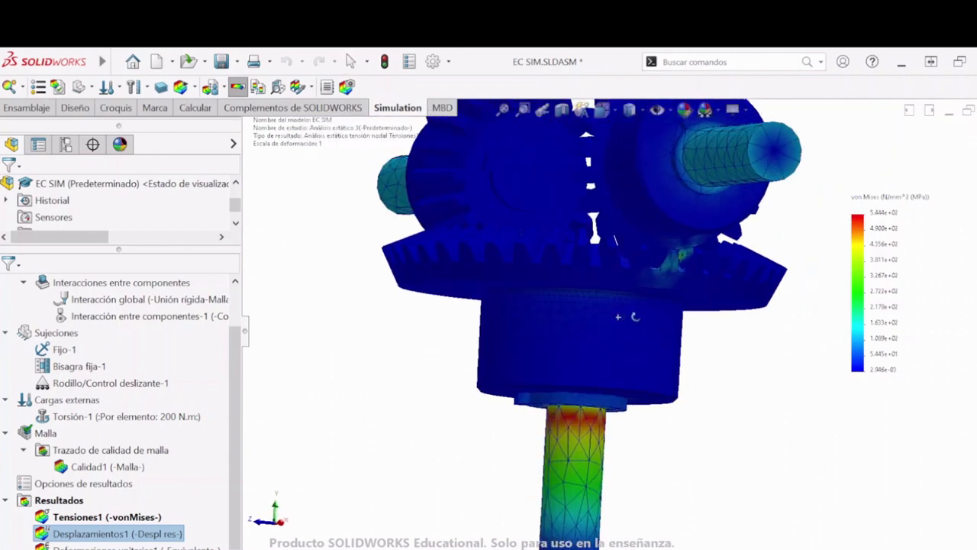
{"action": "right_click", "coordinate": [47, 433]}
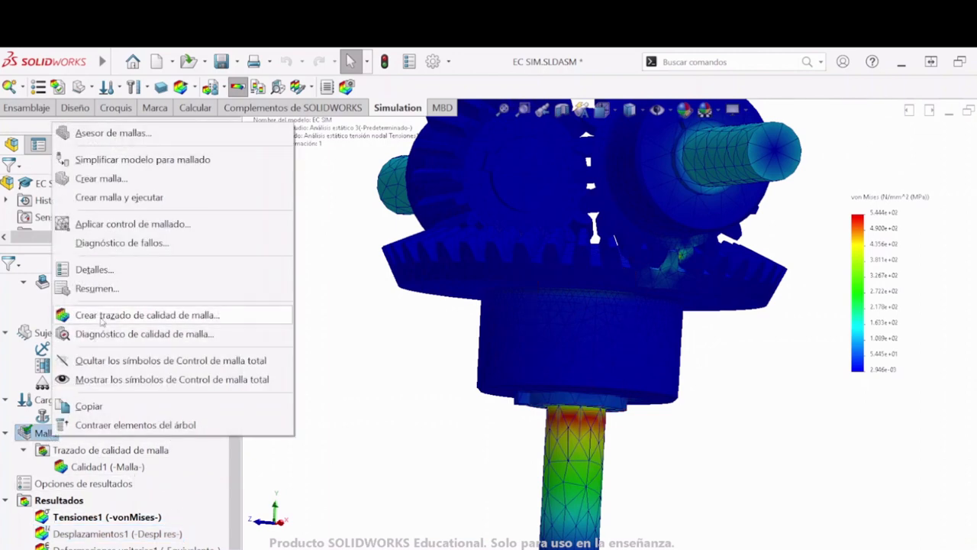
{"action": "left_click", "coordinate": [125, 225]}
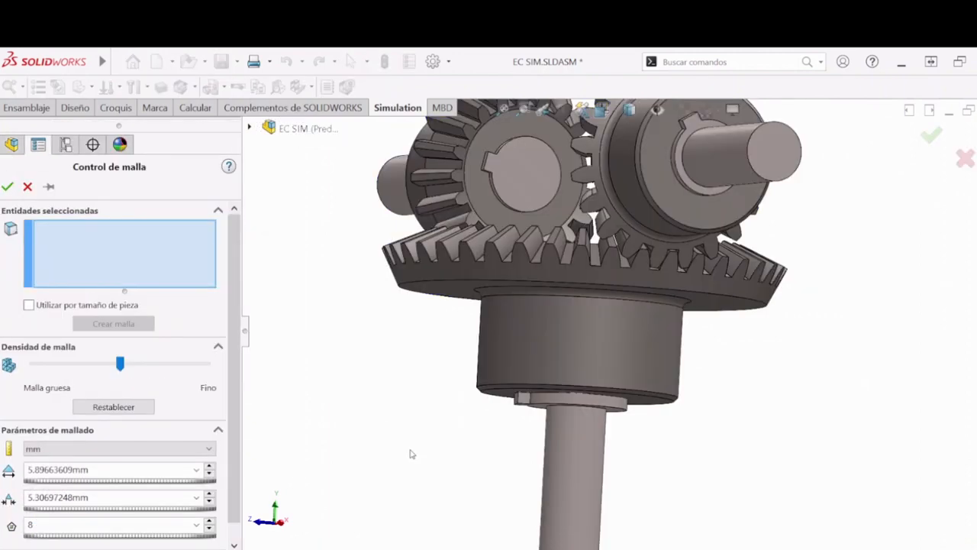
{"action": "middle_click_drag", "start_coordinate": [374, 448], "coordinate": [464, 402]}
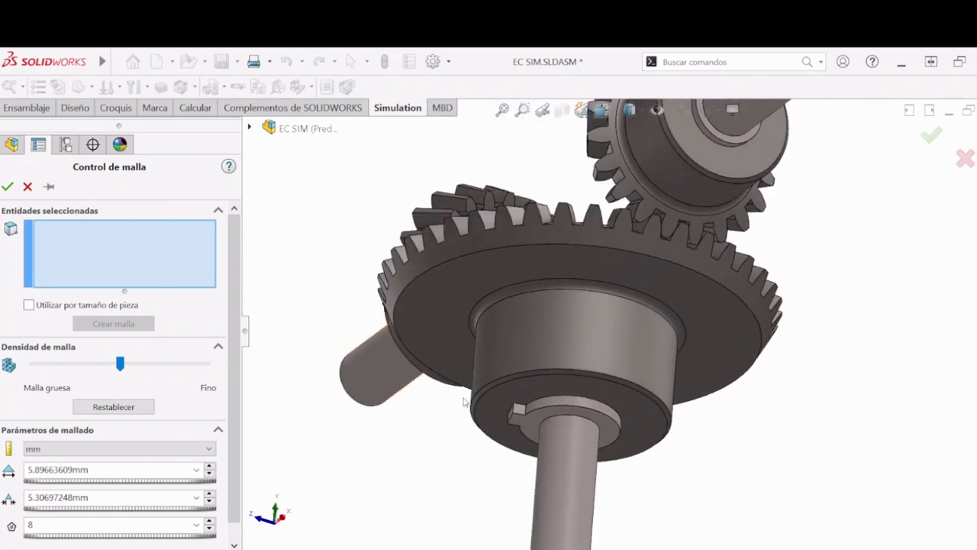
{"action": "left_click", "coordinate": [565, 418]}
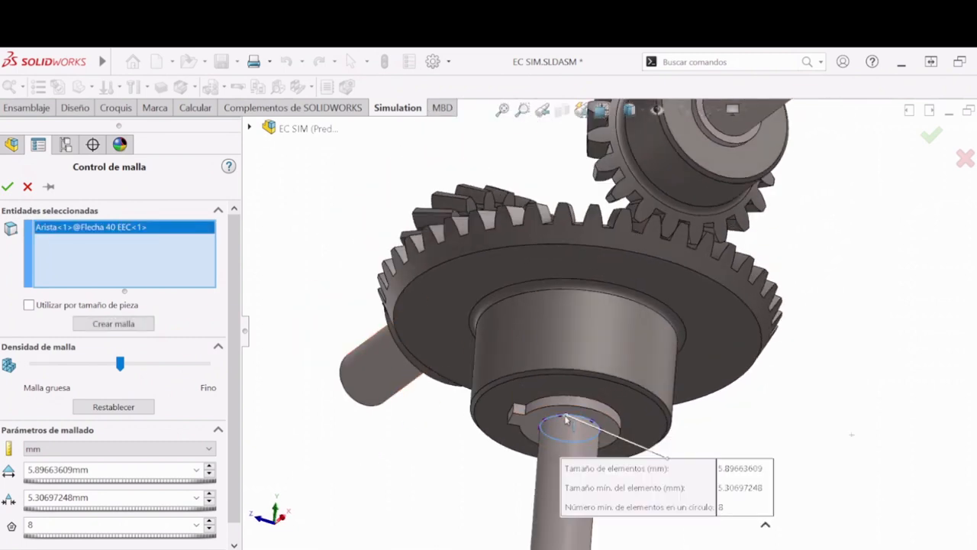
- Set the mesh control's element size to 3 mm and minimum element size to 1 mm, and apply it
{"action": "double_click", "coordinate": [109, 495]}
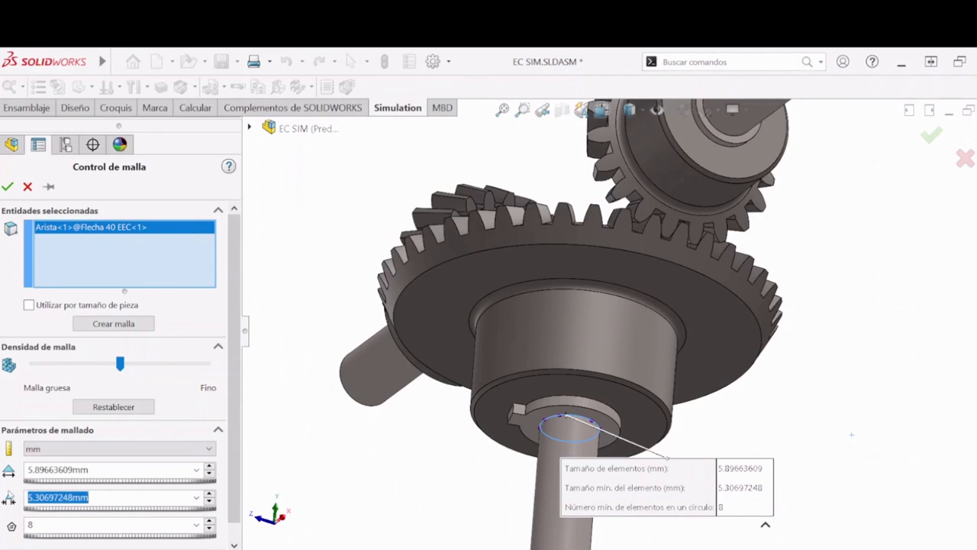
{"action": "type", "text": "1.00mm"}
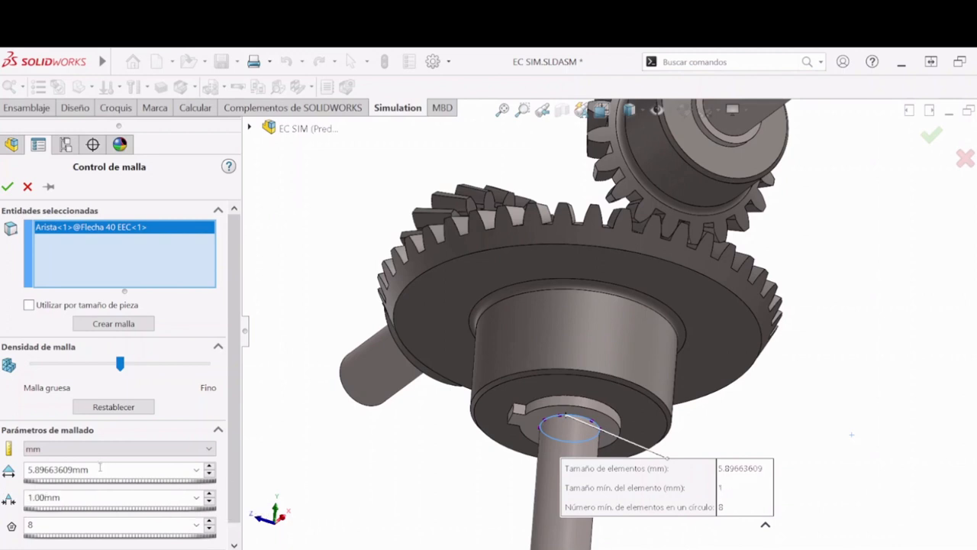
{"action": "double_click", "coordinate": [99, 467]}
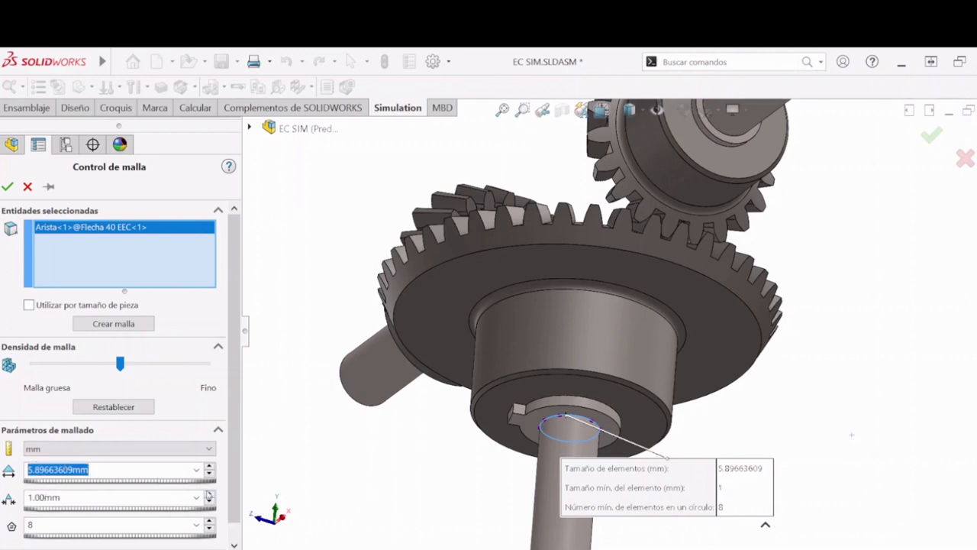
{"action": "type", "text": "3"}
{"action": "key", "text": "Return"}
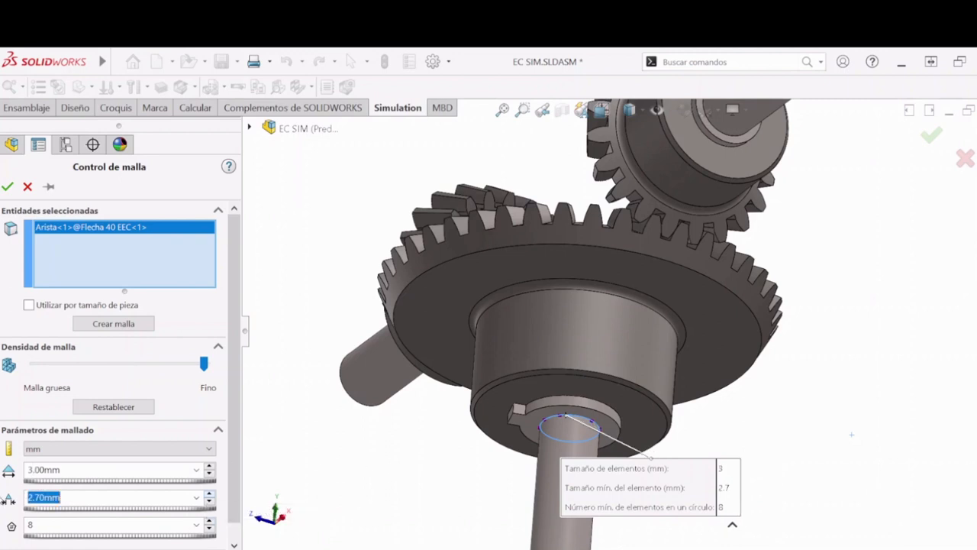
{"action": "type", "text": "1"}
{"action": "key", "text": "Return"}
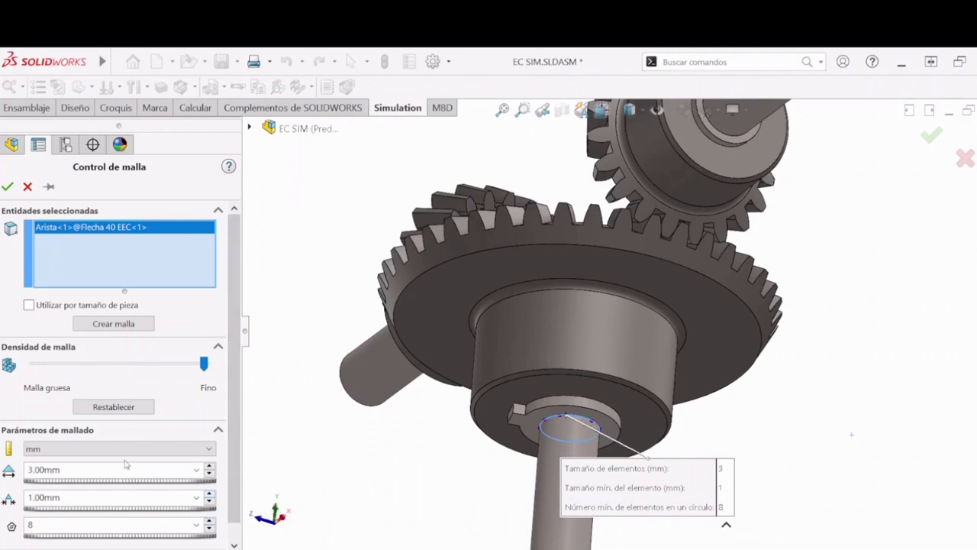
{"action": "left_click", "coordinate": [9, 187]}
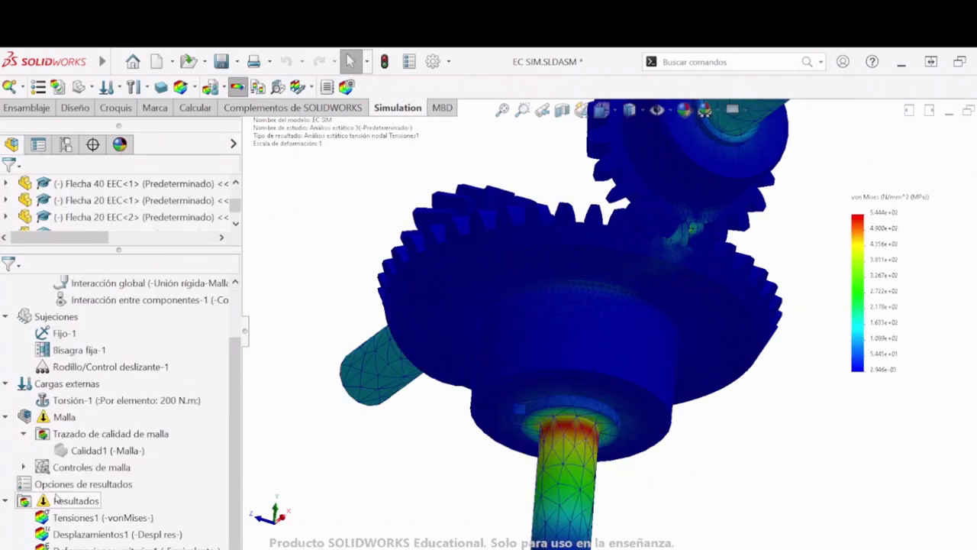
- Remesh the assembly at the existing mesh density, accepting deletion of the results of Análisis estático 3
{"action": "middle_click_drag", "start_coordinate": [502, 486], "coordinate": [563, 344]}
{"action": "scroll", "coordinate": [595, 296], "scroll_direction": "down", "scroll_amount": 5}
{"action": "scroll", "coordinate": [595, 297], "scroll_direction": "up", "scroll_amount": 5}
{"action": "right_click", "coordinate": [64, 416]}
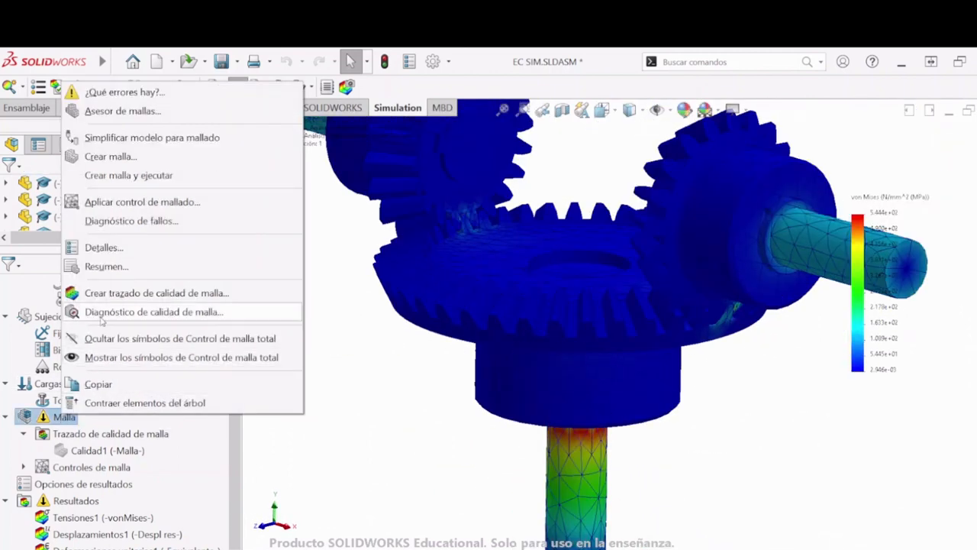
{"action": "left_click", "coordinate": [115, 156]}
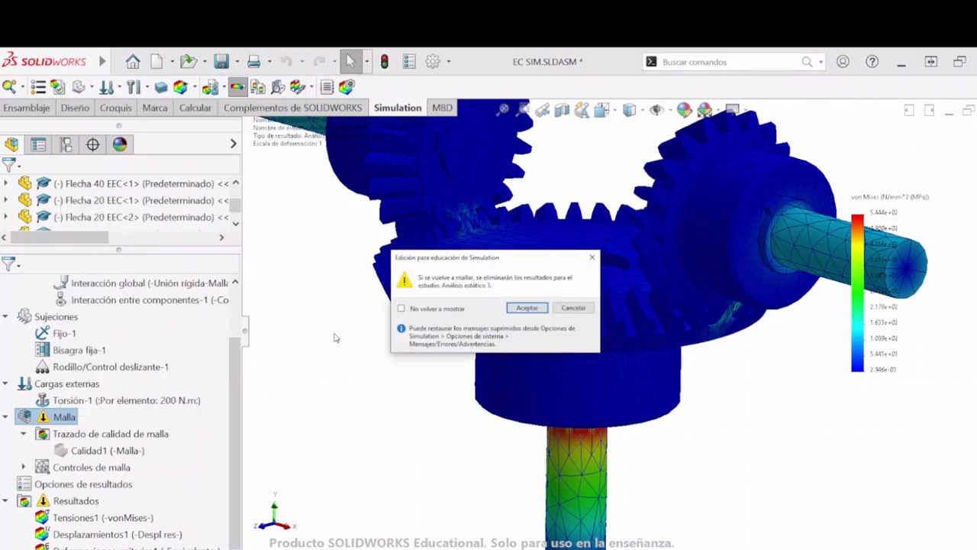
{"action": "left_click", "coordinate": [526, 308]}
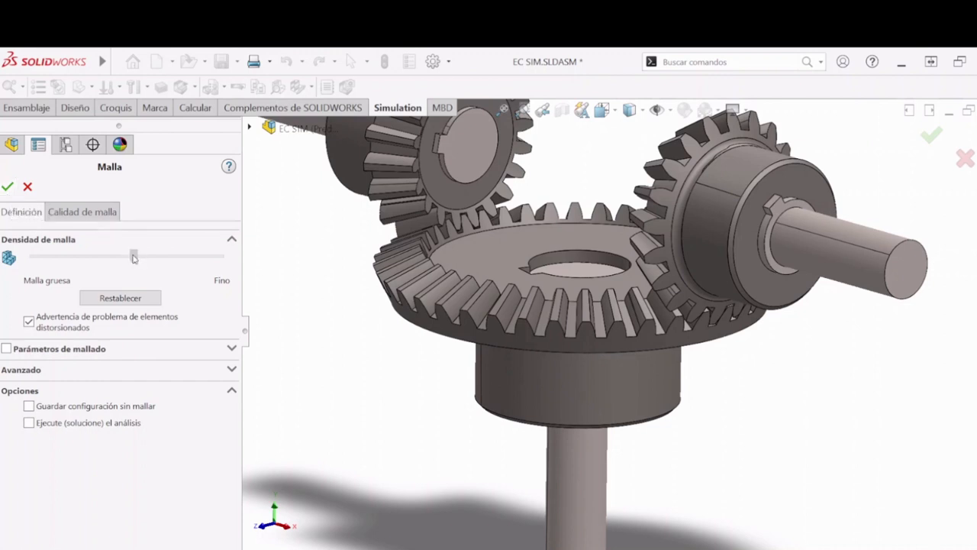
{"action": "left_click", "coordinate": [7, 186]}
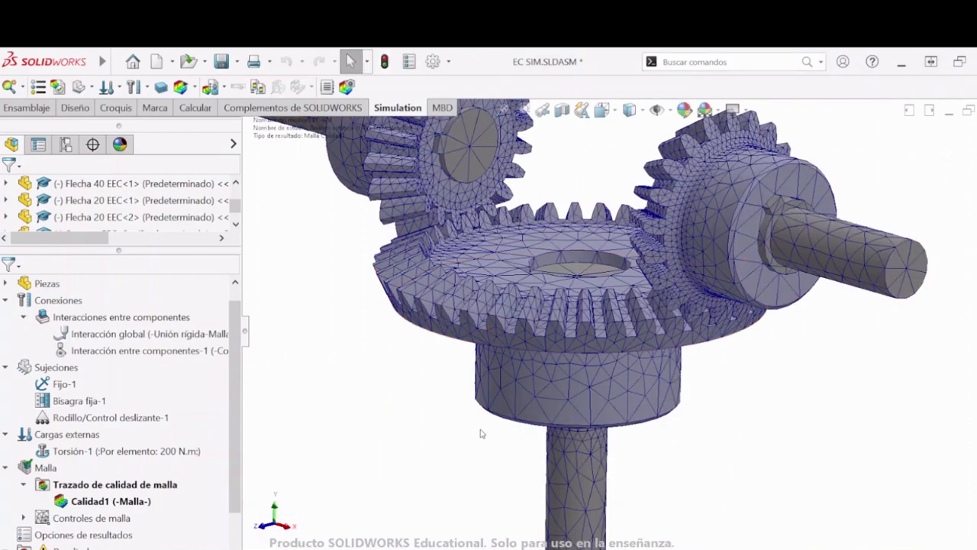
- Inspect the refined mesh around the vertical shaft's shoulder edge close up, and return to an isometric view of the whole assembly
{"action": "middle_click_drag", "start_coordinate": [480, 434], "coordinate": [595, 451]}
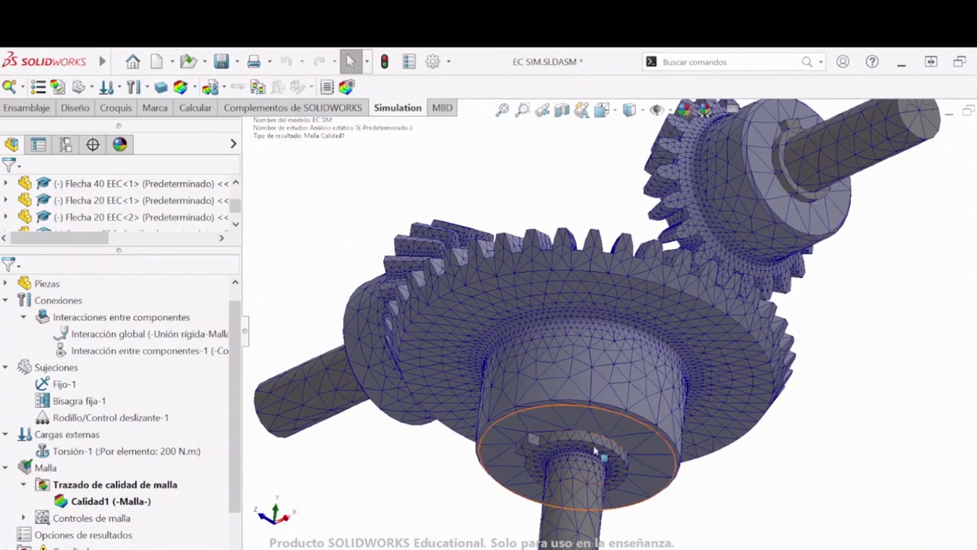
{"action": "scroll", "coordinate": [592, 449], "scroll_direction": "down", "scroll_amount": 6}
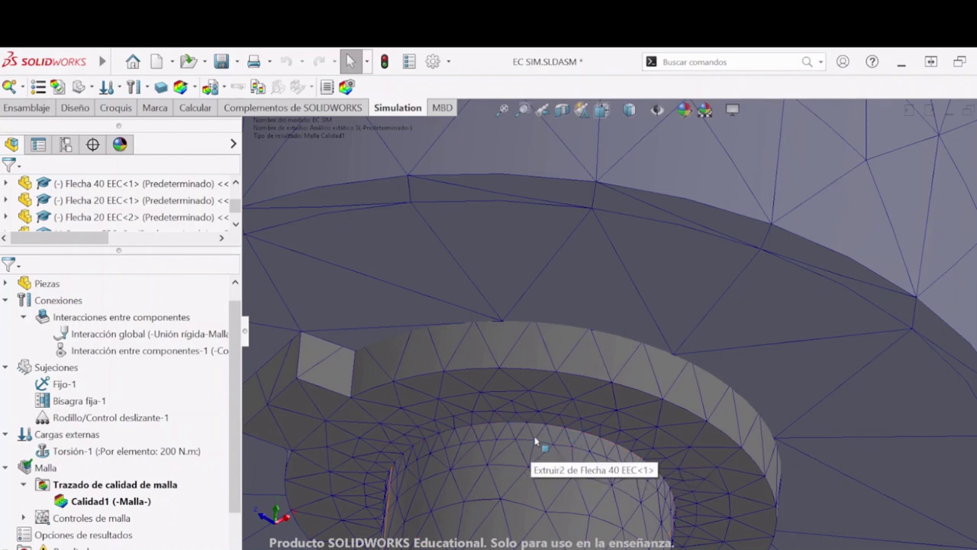
{"action": "scroll", "coordinate": [590, 465], "scroll_direction": "up", "scroll_amount": 4}
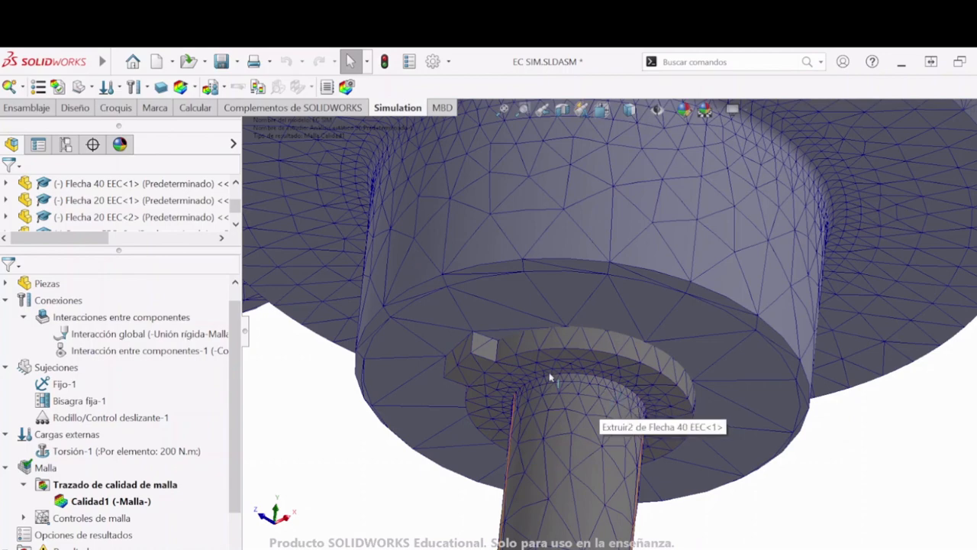
{"action": "scroll", "coordinate": [557, 405], "scroll_direction": "up", "scroll_amount": 8}
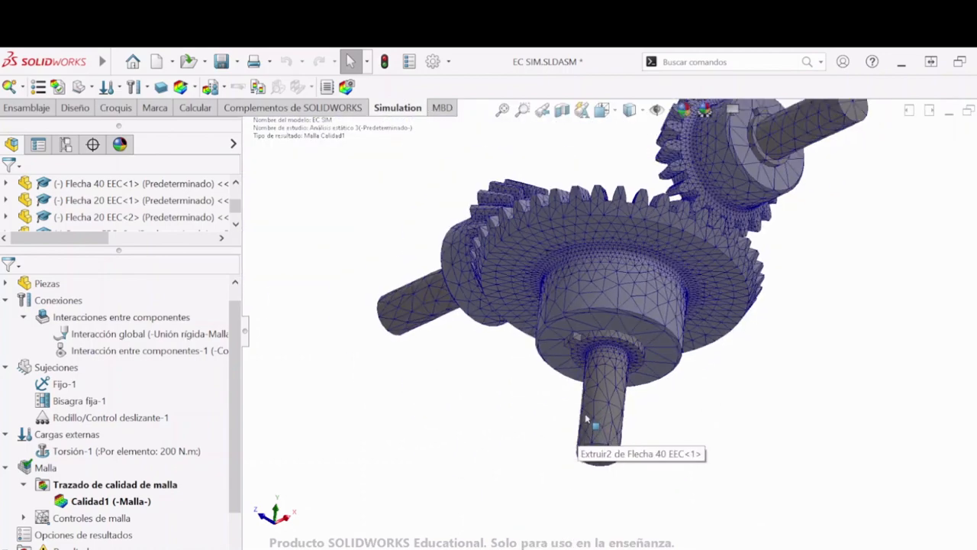
{"action": "key", "text": "space"}
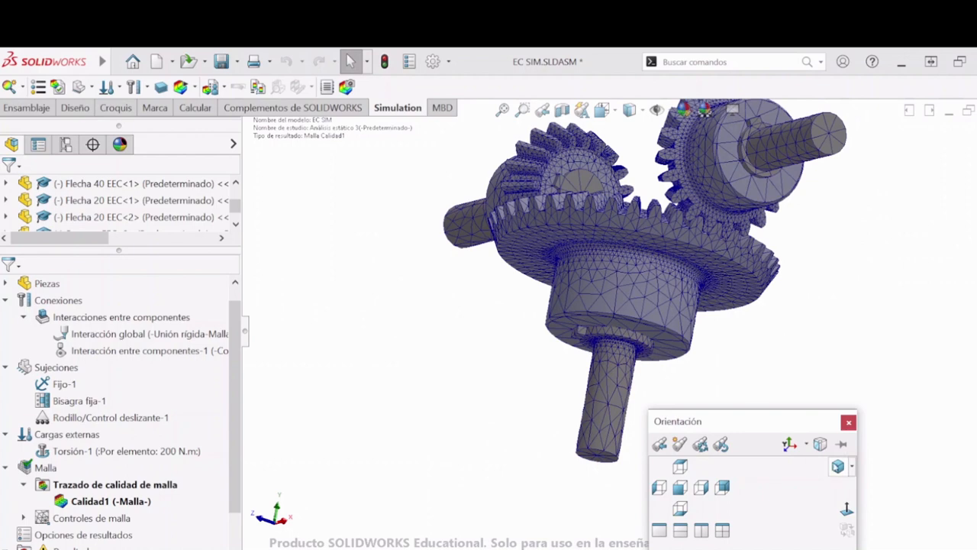
{"action": "left_click", "coordinate": [658, 530]}
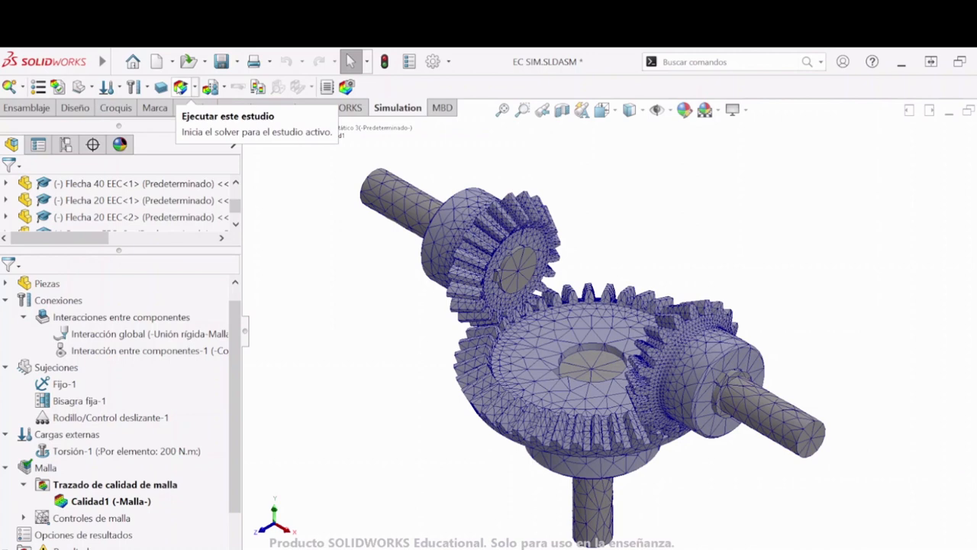
- Run the static study Análisis estático 3 on the new mesh and check the solver's detailed progress
{"action": "left_click", "coordinate": [180, 87]}
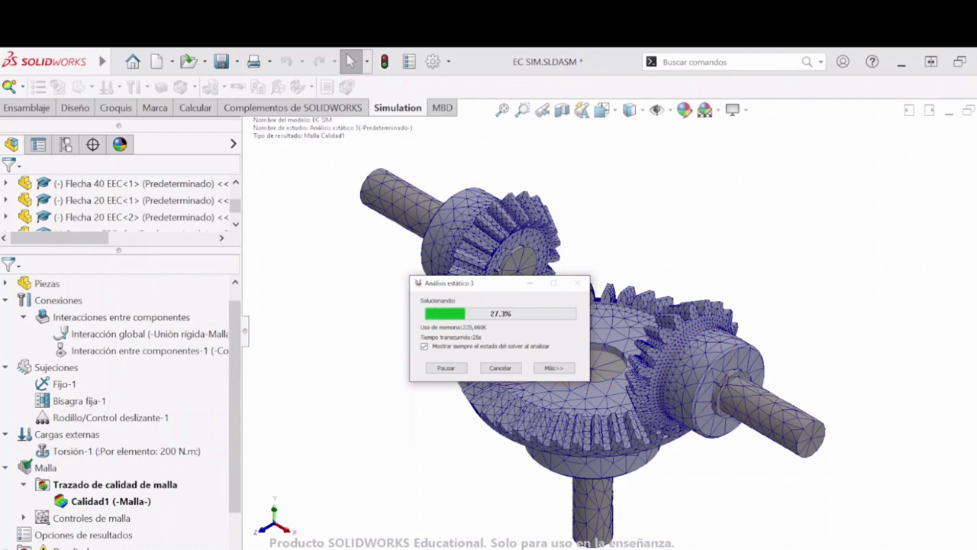
{"action": "left_click", "coordinate": [552, 367]}
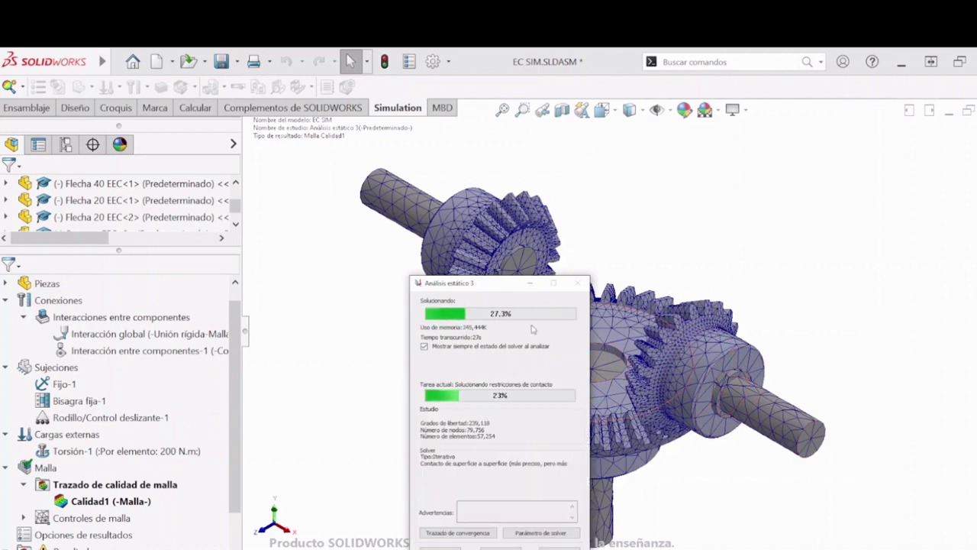
{"action": "left_click_drag", "start_coordinate": [502, 288], "coordinate": [400, 187]}
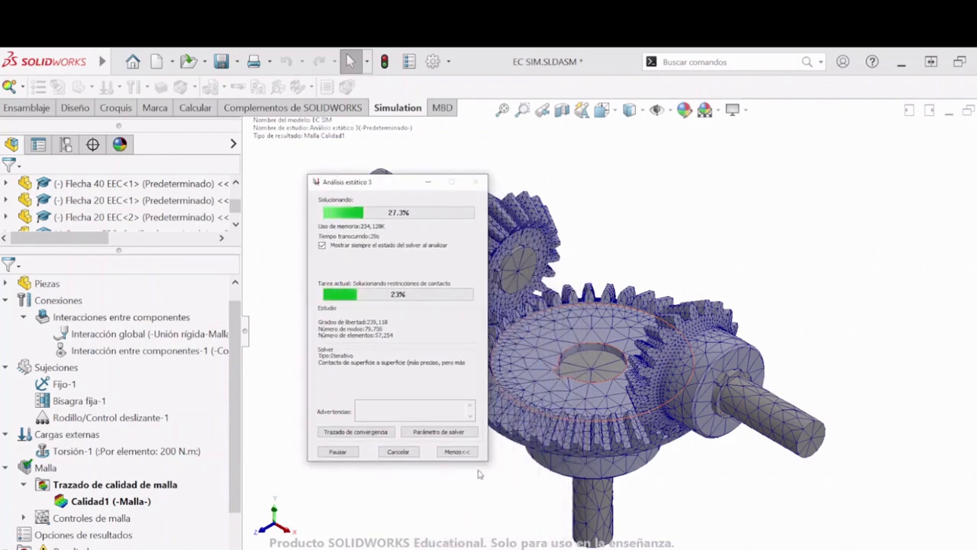
{"action": "left_click", "coordinate": [458, 456]}
{"action": "left_click", "coordinate": [451, 267]}
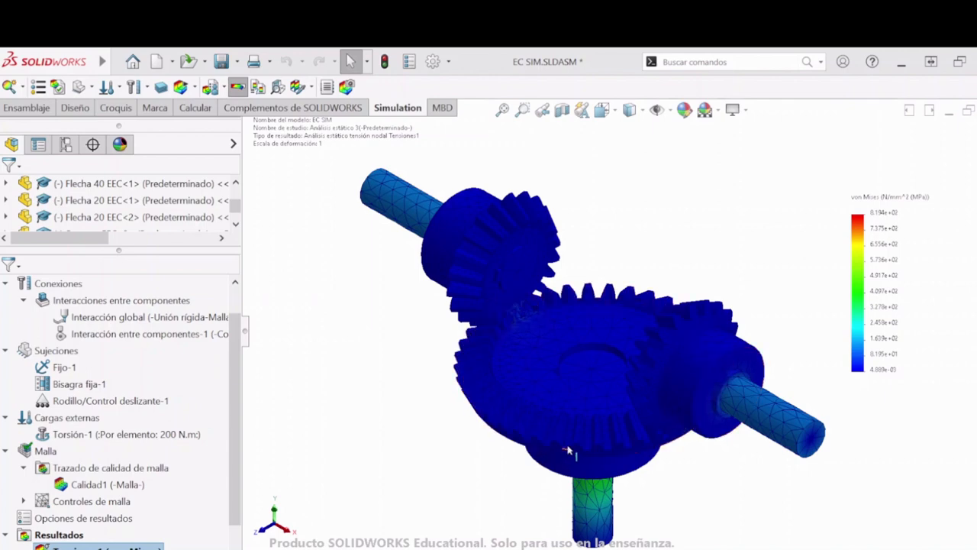
- Examine the updated von Mises stress plot close up around the refined edge of the vertical shaft below the large gear's hub
{"action": "scroll", "coordinate": [568, 450], "scroll_direction": "down", "scroll_amount": 2}
{"action": "middle_click_drag", "start_coordinate": [588, 405], "coordinate": [611, 328]}
{"action": "scroll", "coordinate": [602, 444], "scroll_direction": "up", "scroll_amount": 2}
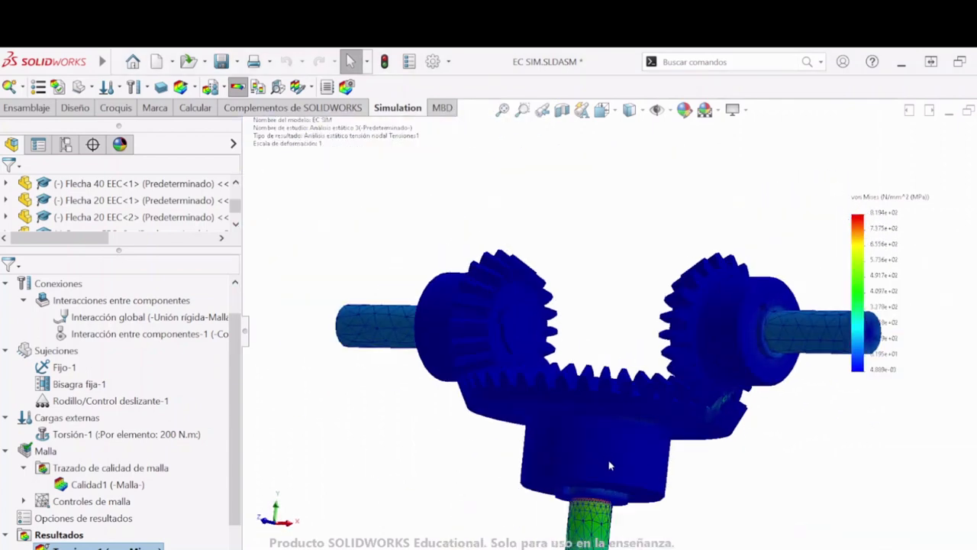
{"action": "scroll", "coordinate": [609, 464], "scroll_direction": "down", "scroll_amount": 5}
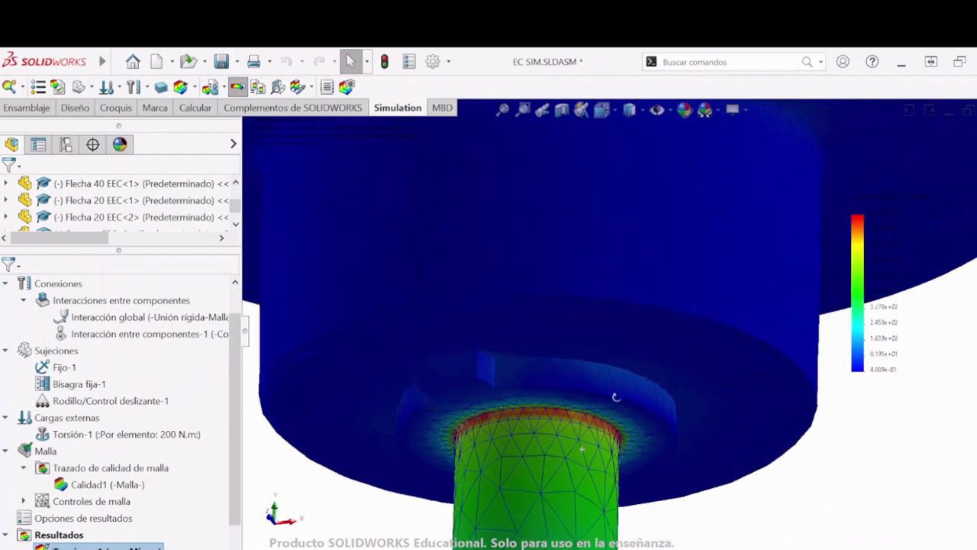
{"action": "middle_click_drag", "start_coordinate": [615, 397], "coordinate": [534, 393]}
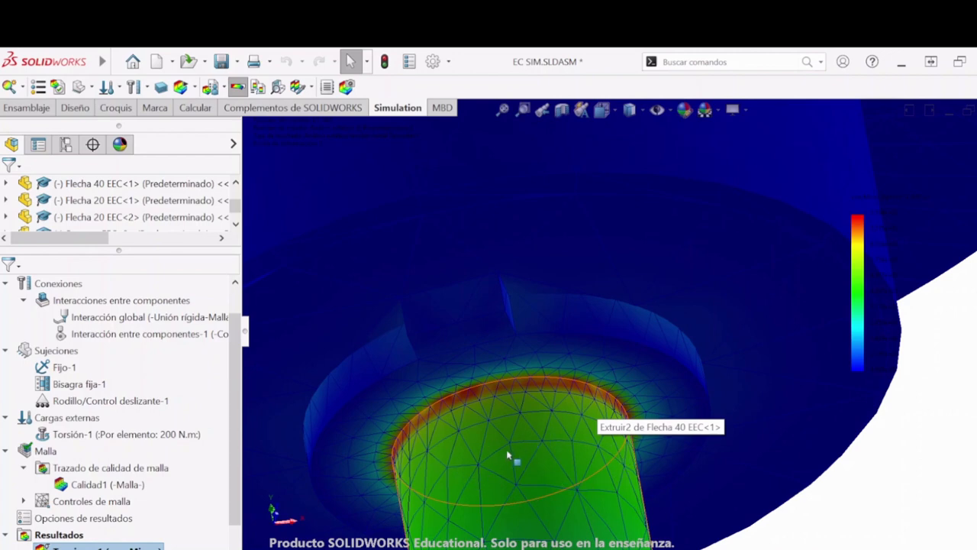
{"action": "middle_click_drag", "start_coordinate": [496, 423], "coordinate": [502, 394]}
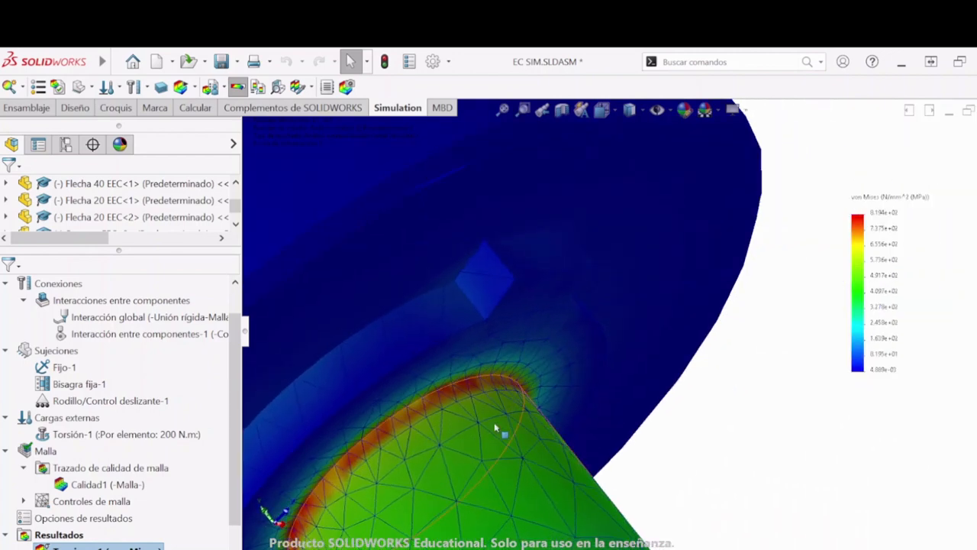
{"action": "middle_click_drag", "start_coordinate": [495, 428], "coordinate": [507, 425]}
{"action": "scroll", "coordinate": [527, 432], "scroll_direction": "up", "scroll_amount": 8}
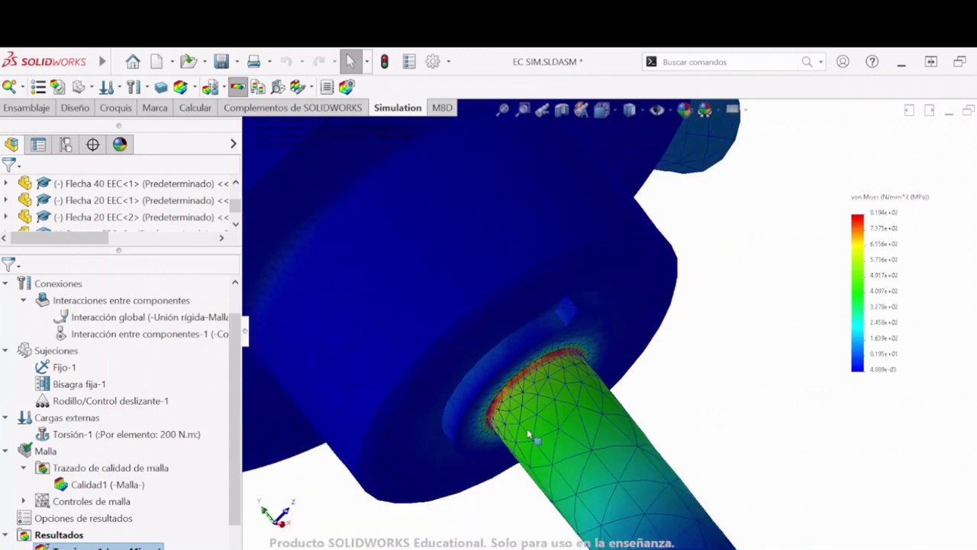
- Examine the updated stress on the pinion shafts, hubs and tooth contacts, both close up and across the whole assembly
{"action": "scroll", "coordinate": [487, 250], "scroll_direction": "down", "scroll_amount": 6}
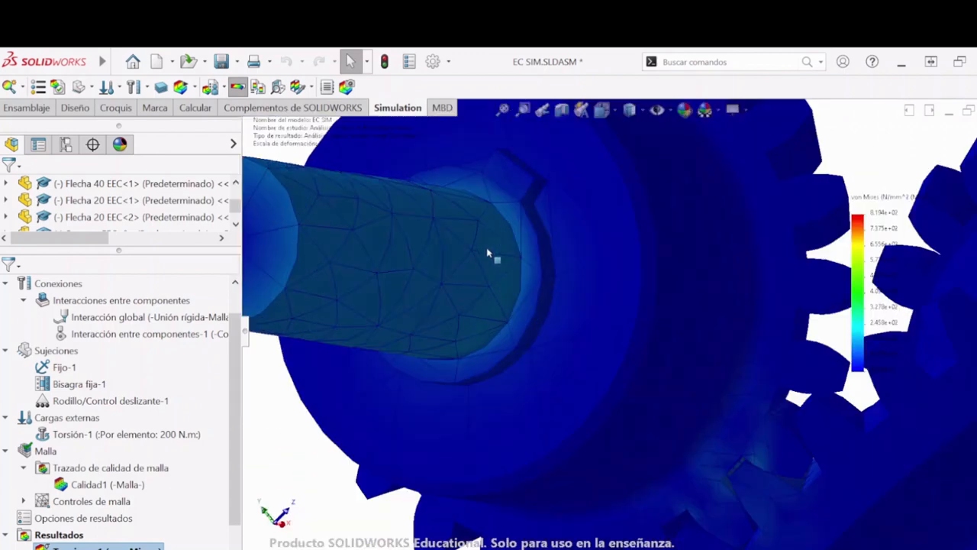
{"action": "middle_click_drag", "start_coordinate": [489, 251], "coordinate": [658, 375]}
{"action": "scroll", "coordinate": [584, 274], "scroll_direction": "up", "scroll_amount": 2}
{"action": "scroll", "coordinate": [641, 321], "scroll_direction": "up", "scroll_amount": 3}
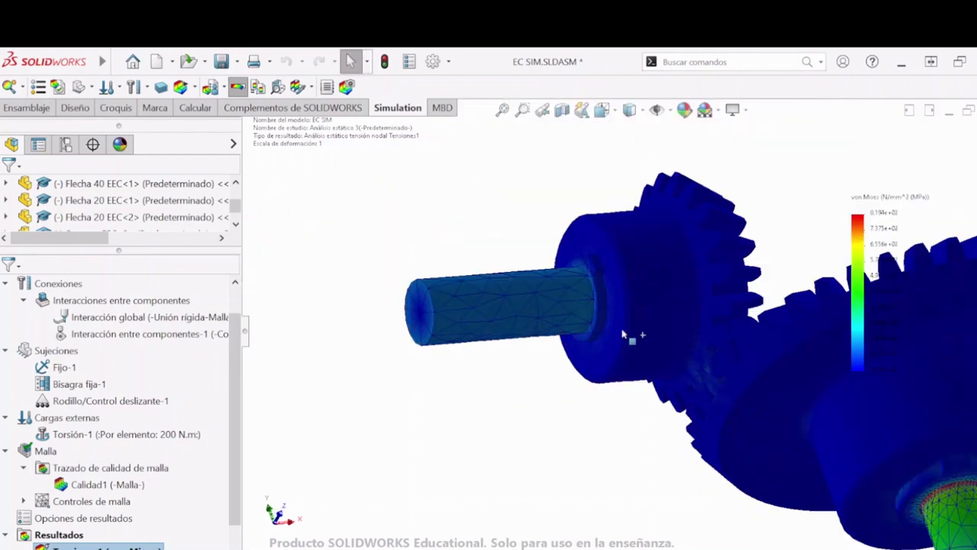
{"action": "middle_click_drag", "start_coordinate": [586, 296], "coordinate": [649, 397]}
{"action": "scroll", "coordinate": [764, 442], "scroll_direction": "up", "scroll_amount": 2}
{"action": "scroll", "coordinate": [774, 451], "scroll_direction": "down", "scroll_amount": 5}
{"action": "scroll", "coordinate": [775, 451], "scroll_direction": "up", "scroll_amount": 5}
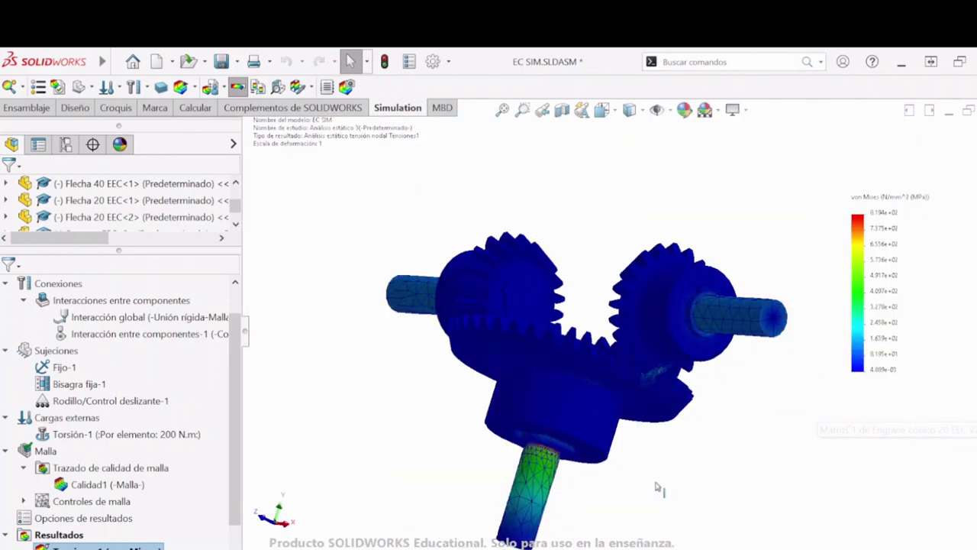
- Examine the von Mises stress around the vertical shaft's shoulder edge below the large gear's hub, from close up and farther out
{"action": "scroll", "coordinate": [544, 393], "scroll_direction": "down", "scroll_amount": 6}
{"action": "middle_click_drag", "start_coordinate": [545, 394], "coordinate": [569, 349]}
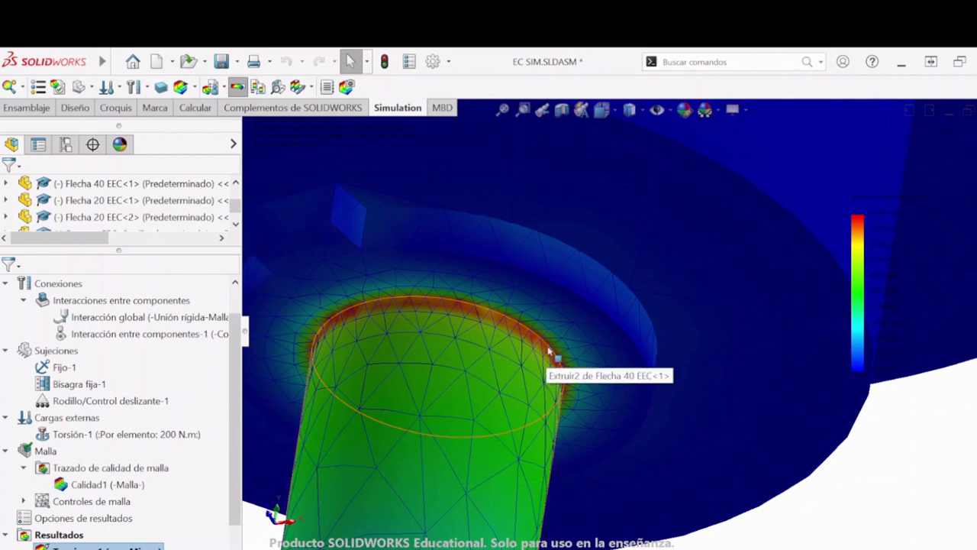
{"action": "scroll", "coordinate": [548, 351], "scroll_direction": "up", "scroll_amount": 5}
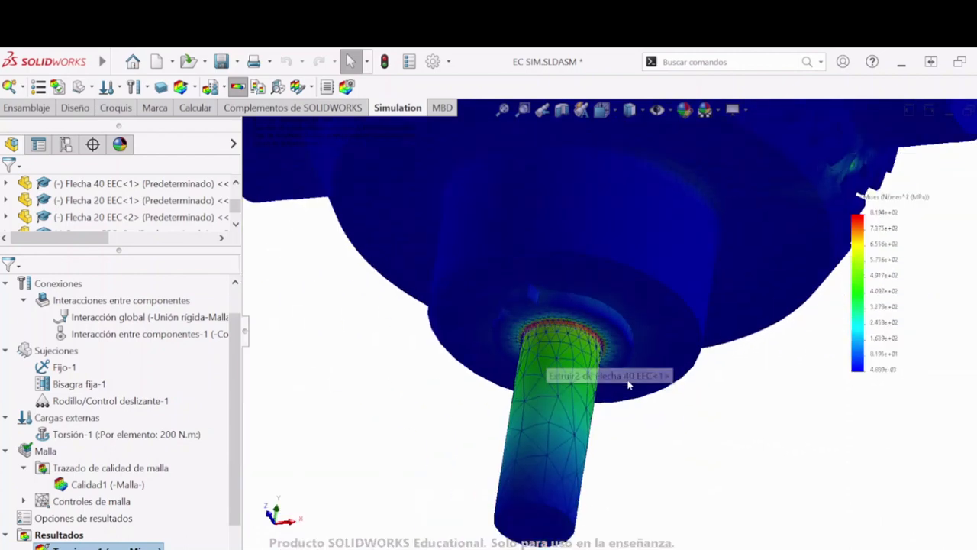
{"action": "key", "text": "space"}
{"action": "left_click", "coordinate": [881, 465]}
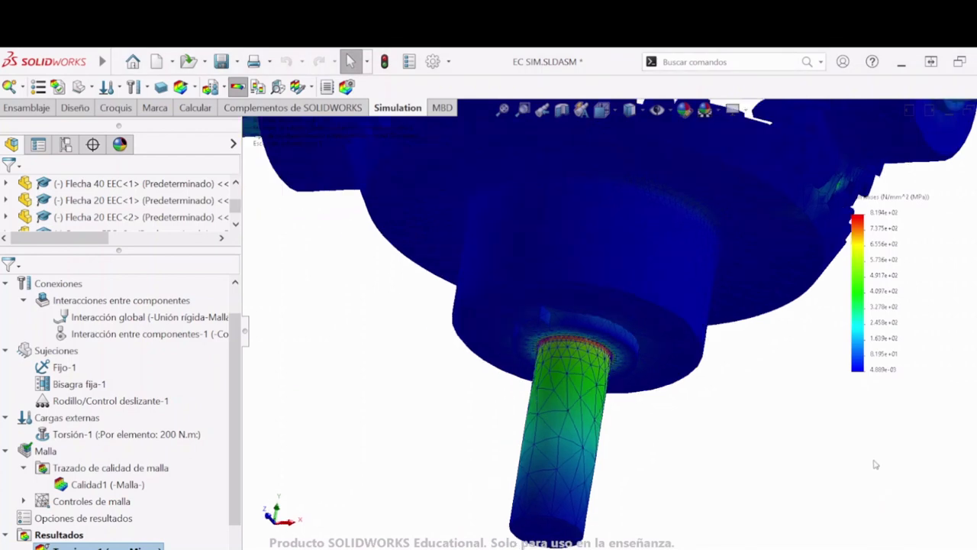
{"action": "scroll", "coordinate": [695, 448], "scroll_direction": "down", "scroll_amount": 5}
{"action": "scroll", "coordinate": [694, 448], "scroll_direction": "down", "scroll_amount": 3}
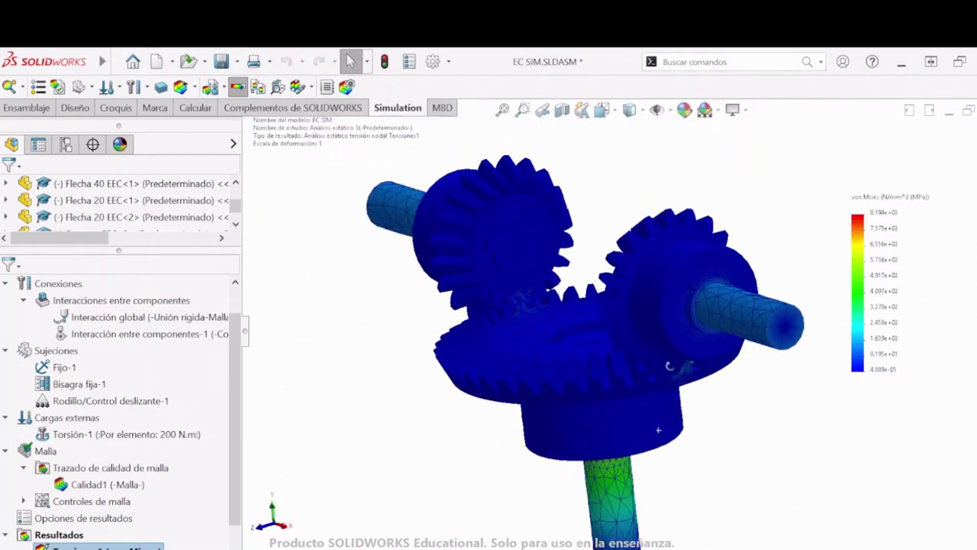
- Examine the stress at the tooth contacts between the large bevel gear and both pinions, including in an isometric view
{"action": "scroll", "coordinate": [662, 330], "scroll_direction": "down", "scroll_amount": 6}
{"action": "middle_click_drag", "start_coordinate": [662, 330], "coordinate": [580, 359]}
{"action": "scroll", "coordinate": [580, 360], "scroll_direction": "up", "scroll_amount": 8}
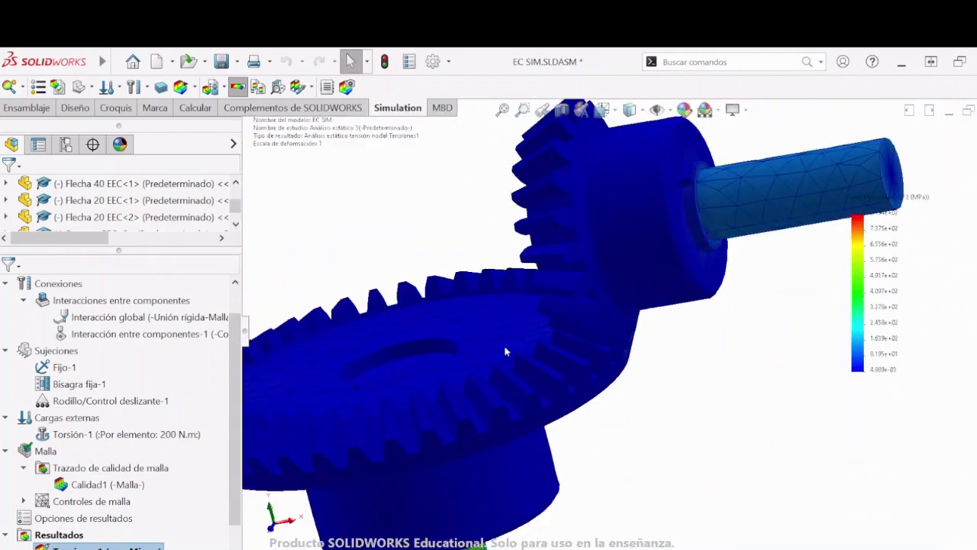
{"action": "middle_click_drag", "start_coordinate": [520, 348], "coordinate": [492, 358]}
{"action": "scroll", "coordinate": [524, 342], "scroll_direction": "down", "scroll_amount": 8}
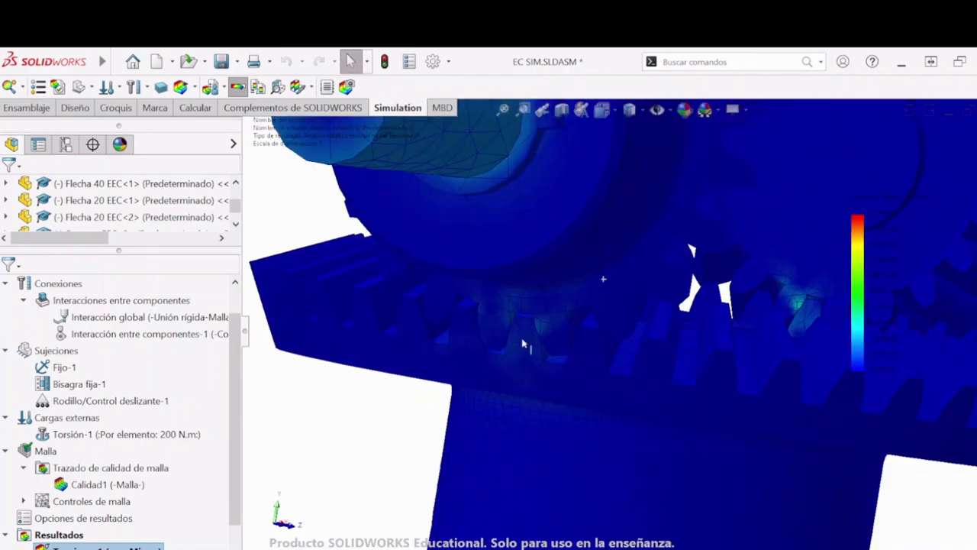
{"action": "middle_click_drag", "start_coordinate": [550, 324], "coordinate": [758, 397]}
{"action": "scroll", "coordinate": [758, 397], "scroll_direction": "up", "scroll_amount": 5}
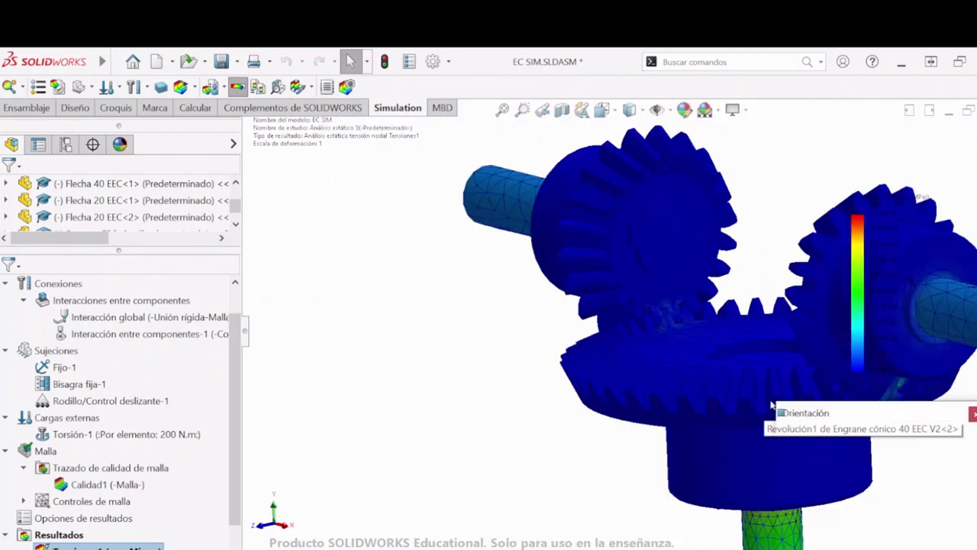
{"action": "key", "text": "space"}
{"action": "left_click", "coordinate": [965, 457]}
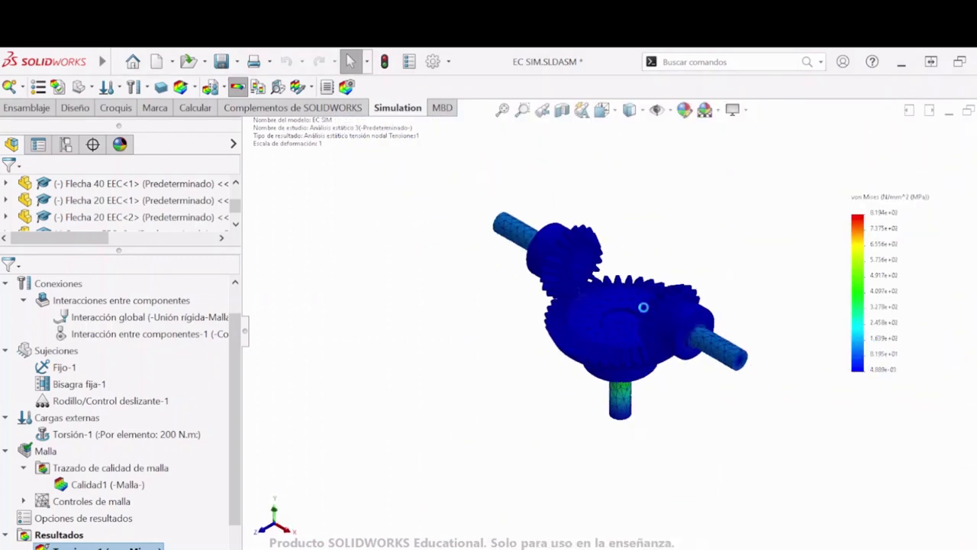
{"action": "scroll", "coordinate": [662, 355], "scroll_direction": "down", "scroll_amount": 6}
{"action": "scroll", "coordinate": [665, 351], "scroll_direction": "up", "scroll_amount": 6}
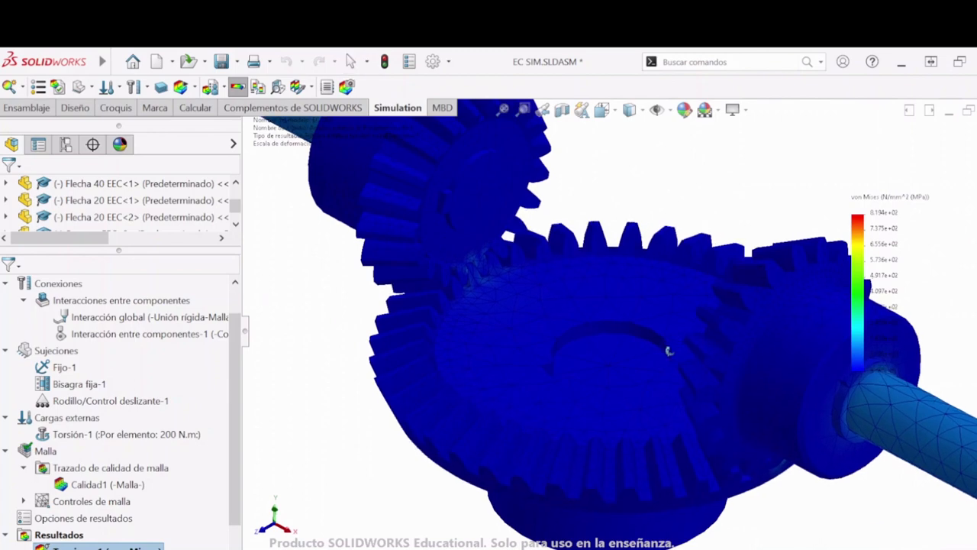
- Apply iso clipping to the von Mises stress plot with an iso value of about 131.11 MPa and view the remaining regions
{"action": "left_click", "coordinate": [311, 88]}
{"action": "left_click", "coordinate": [324, 126]}
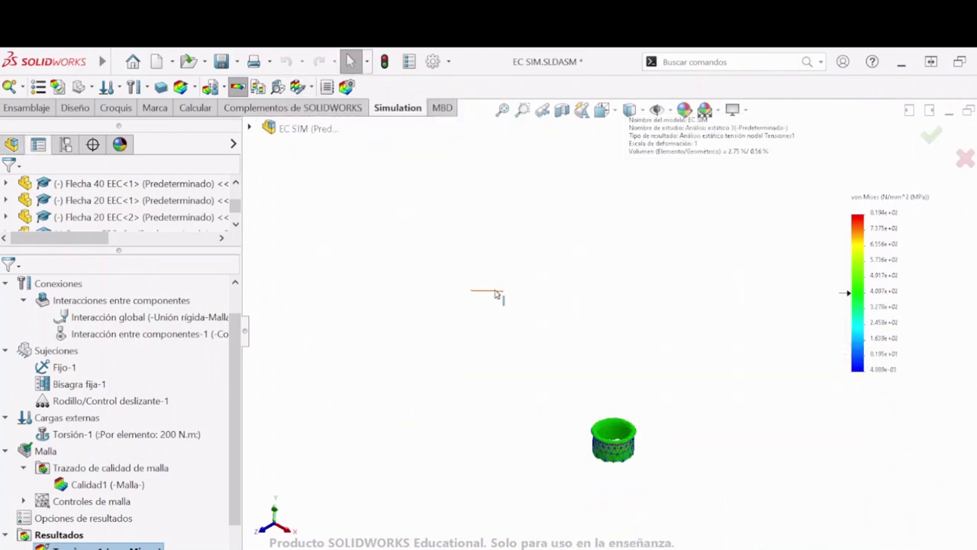
{"action": "left_click_drag", "start_coordinate": [110, 268], "coordinate": [56, 273]}
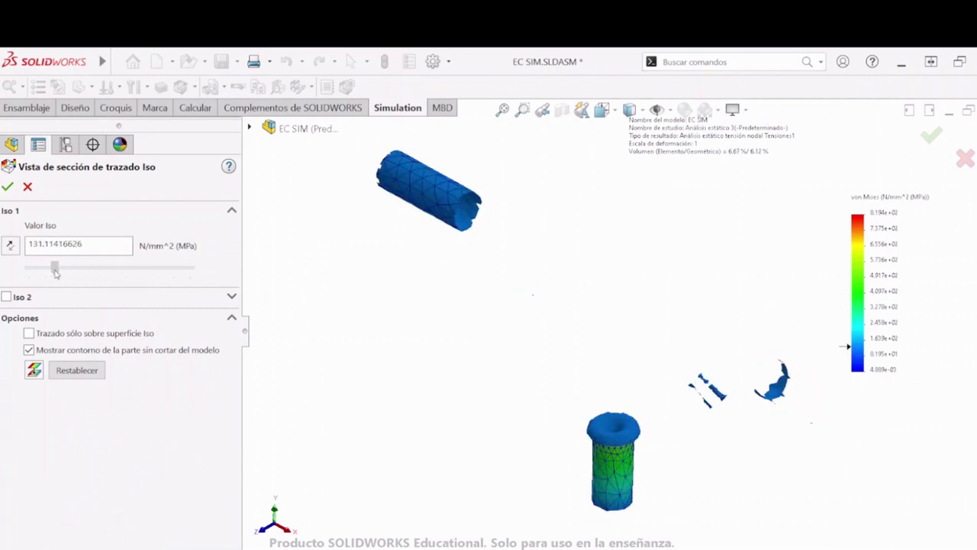
{"action": "middle_click_drag", "start_coordinate": [408, 371], "coordinate": [504, 263]}
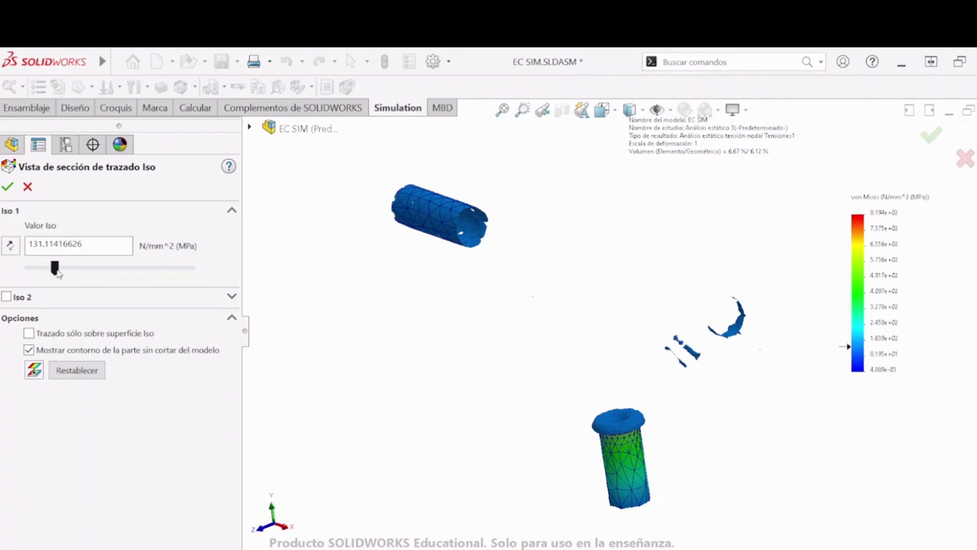
- Lower the iso value to about 90.14 MPa, inspect the clipped shafts and tooth contacts, and discard the iso clipping
{"action": "left_click_drag", "start_coordinate": [57, 269], "coordinate": [50, 275]}
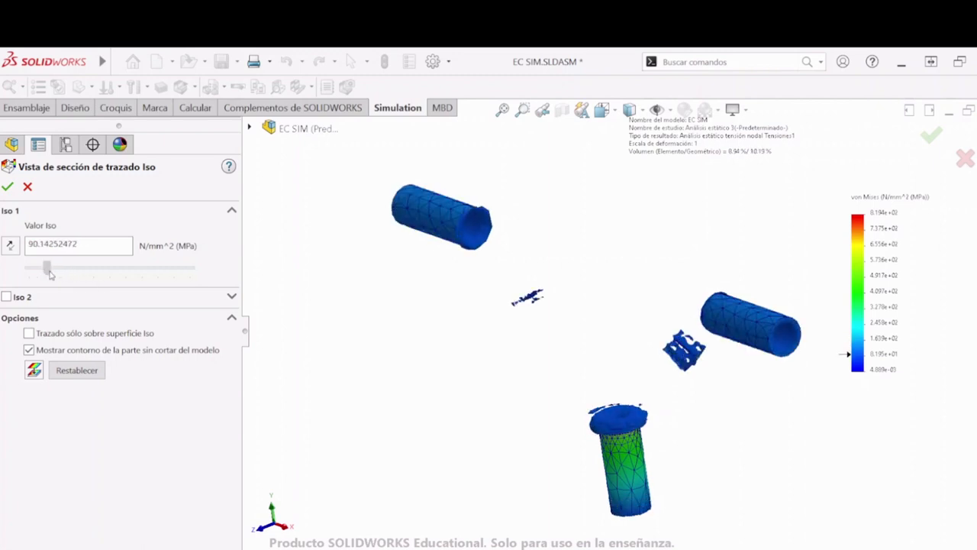
{"action": "mouse_move", "coordinate": [414, 400]}
{"action": "middle_mouse_down"}
{"action": "mouse_move", "coordinate": [550, 450]}
{"action": "mouse_move", "coordinate": [582, 497]}
{"action": "mouse_move", "coordinate": [612, 339]}
{"action": "mouse_move", "coordinate": [617, 384]}
{"action": "mouse_move", "coordinate": [615, 312]}
{"action": "mouse_move", "coordinate": [667, 417]}
{"action": "middle_mouse_up"}
{"action": "scroll", "coordinate": [667, 417], "scroll_direction": "up", "scroll_amount": 6}
{"action": "middle_click_drag", "start_coordinate": [641, 493], "coordinate": [649, 438]}
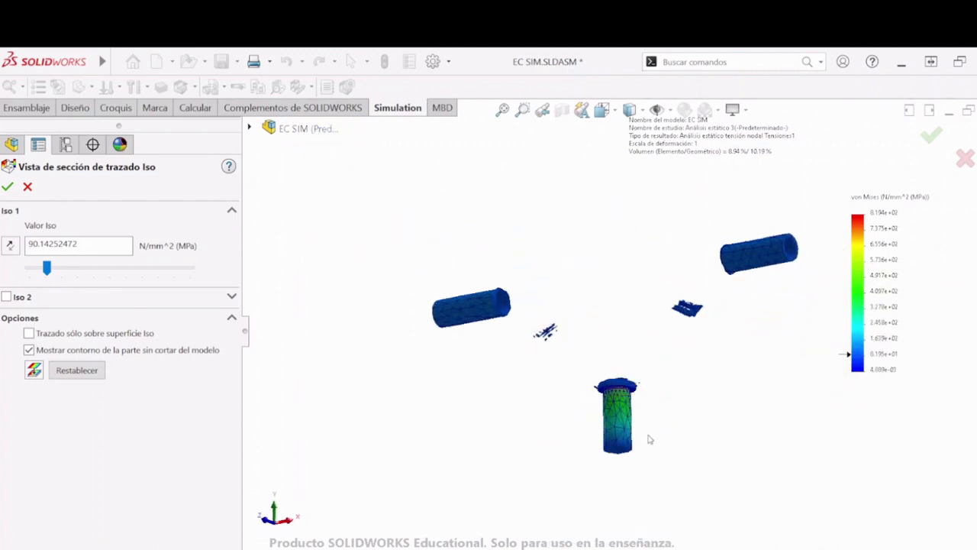
{"action": "scroll", "coordinate": [649, 438], "scroll_direction": "down", "scroll_amount": 5}
{"action": "middle_click_drag", "start_coordinate": [605, 413], "coordinate": [245, 273]}
{"action": "left_click", "coordinate": [28, 187]}
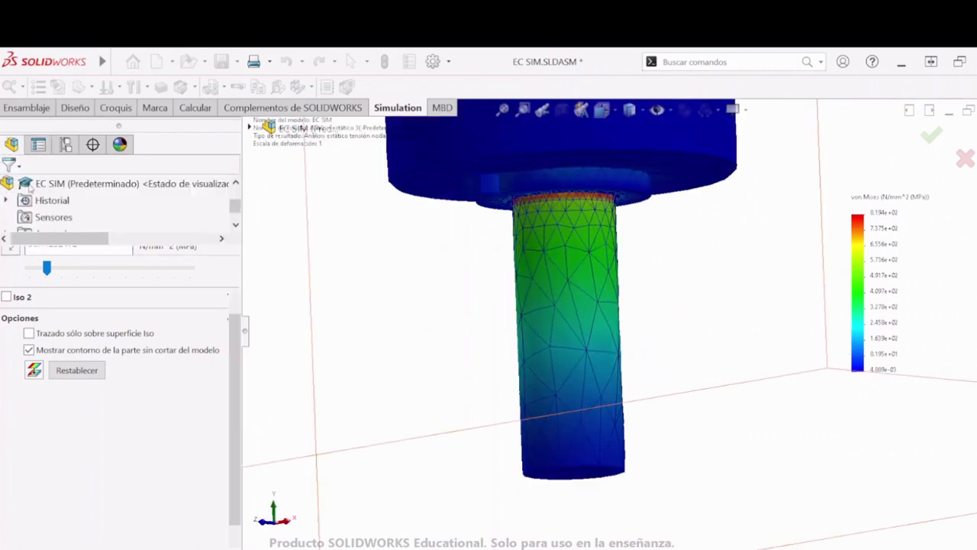
- Suppress the roller/slider fixture Rodillo/Control deslizante-1 in the static study
{"action": "scroll", "coordinate": [642, 310], "scroll_direction": "up", "scroll_amount": 4}
{"action": "middle_click_drag", "start_coordinate": [643, 310], "coordinate": [574, 195]}
{"action": "scroll", "coordinate": [653, 285], "scroll_direction": "down", "scroll_amount": 3}
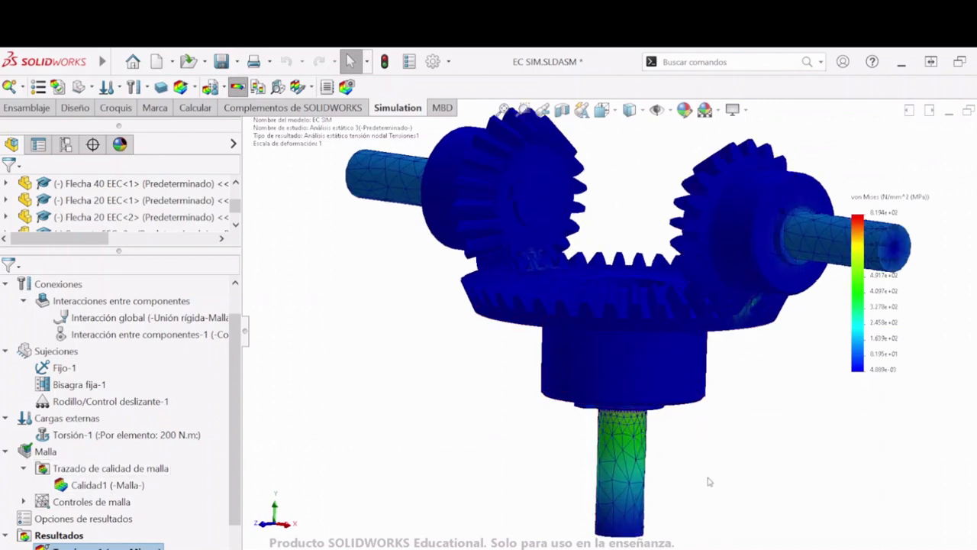
{"action": "middle_click_drag", "start_coordinate": [713, 480], "coordinate": [672, 458]}
{"action": "scroll", "coordinate": [474, 404], "scroll_direction": "up", "scroll_amount": 2}
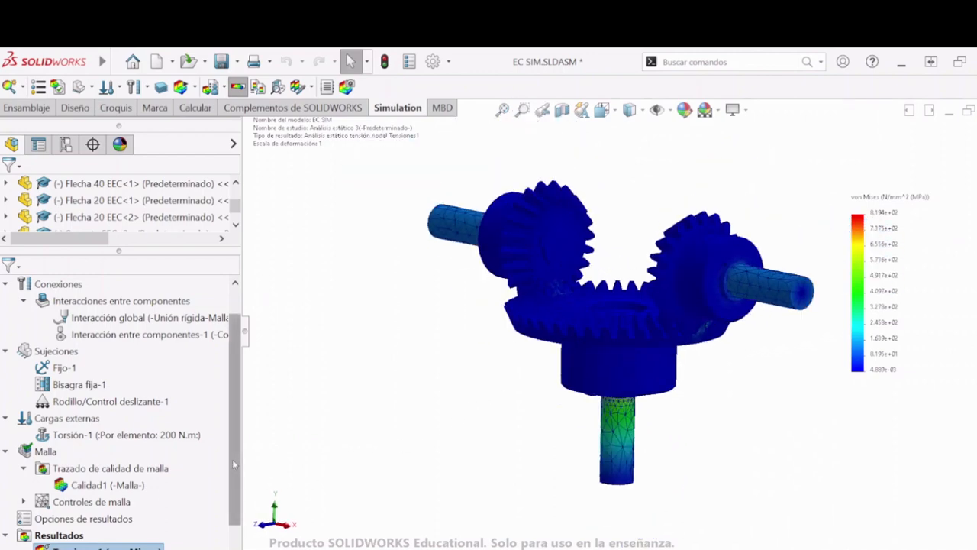
{"action": "scroll", "coordinate": [232, 459], "scroll_direction": "down", "scroll_amount": 1}
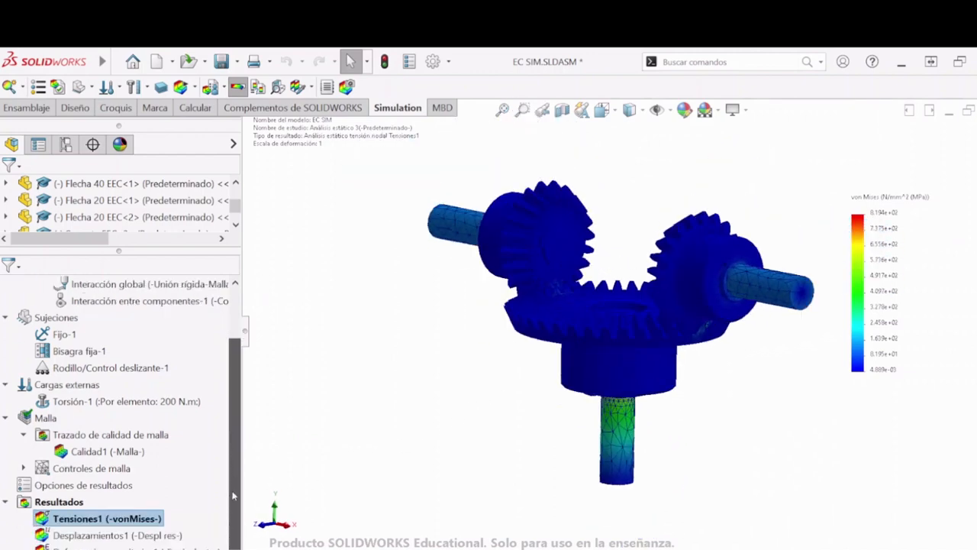
{"action": "left_click", "coordinate": [87, 369]}
{"action": "right_click", "coordinate": [88, 370]}
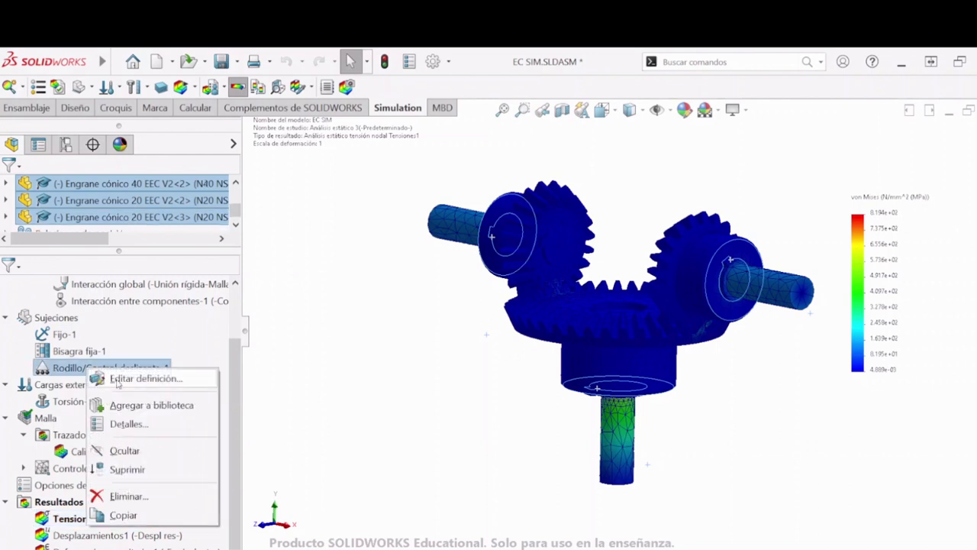
{"action": "left_click", "coordinate": [126, 469]}
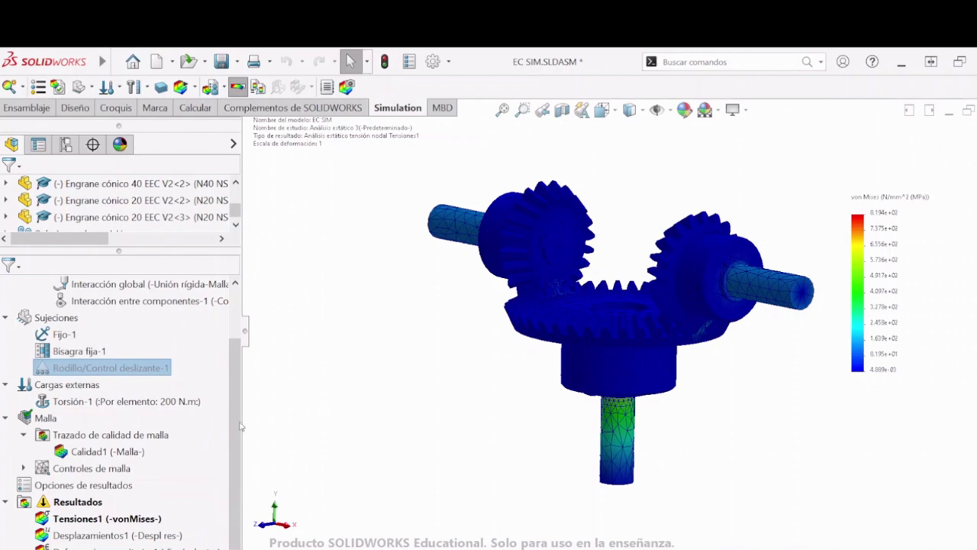
- Review the definition of the fixed hinge Bisagra fija-1 on the three shaft faces and close it without changes
{"action": "left_click", "coordinate": [68, 353]}
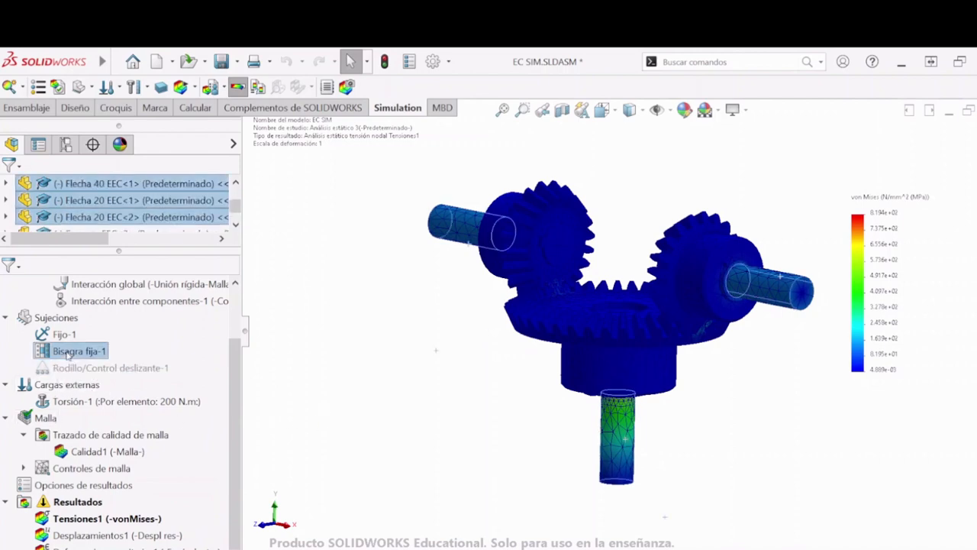
{"action": "right_click", "coordinate": [69, 352]}
{"action": "left_click", "coordinate": [122, 363]}
{"action": "scroll", "coordinate": [403, 273], "scroll_direction": "down", "scroll_amount": 5}
{"action": "scroll", "coordinate": [484, 228], "scroll_direction": "down", "scroll_amount": 2}
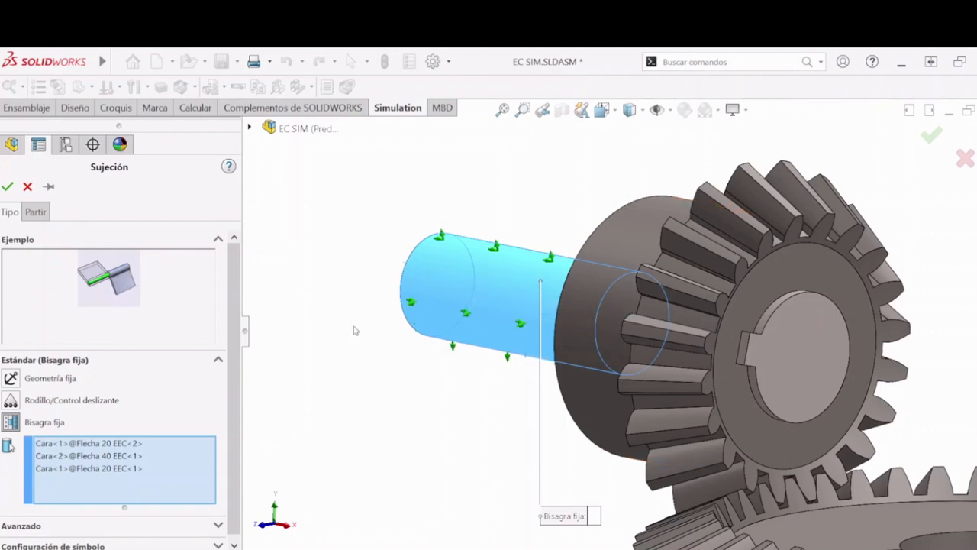
{"action": "scroll", "coordinate": [441, 391], "scroll_direction": "up", "scroll_amount": 3}
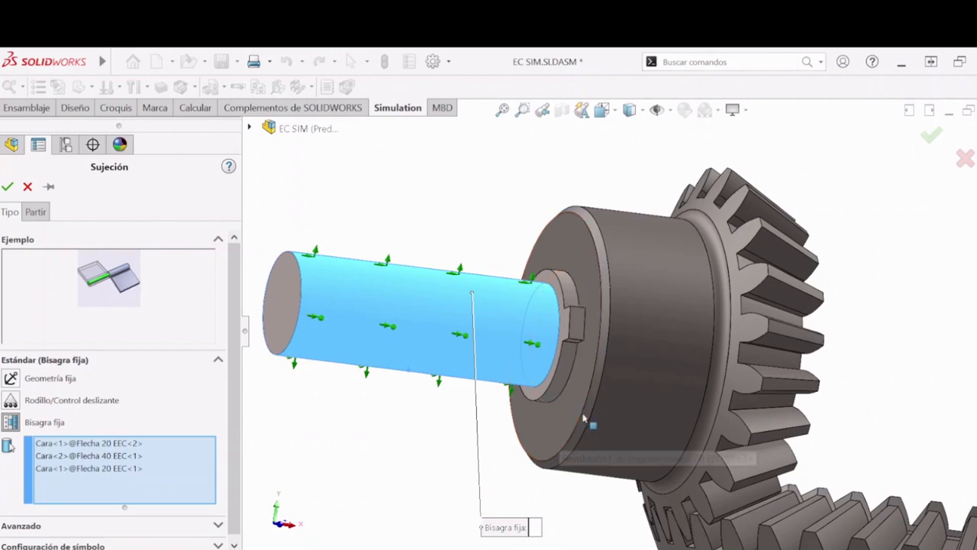
{"action": "scroll", "coordinate": [603, 423], "scroll_direction": "up", "scroll_amount": 3}
{"action": "middle_click_drag", "start_coordinate": [622, 426], "coordinate": [803, 359]}
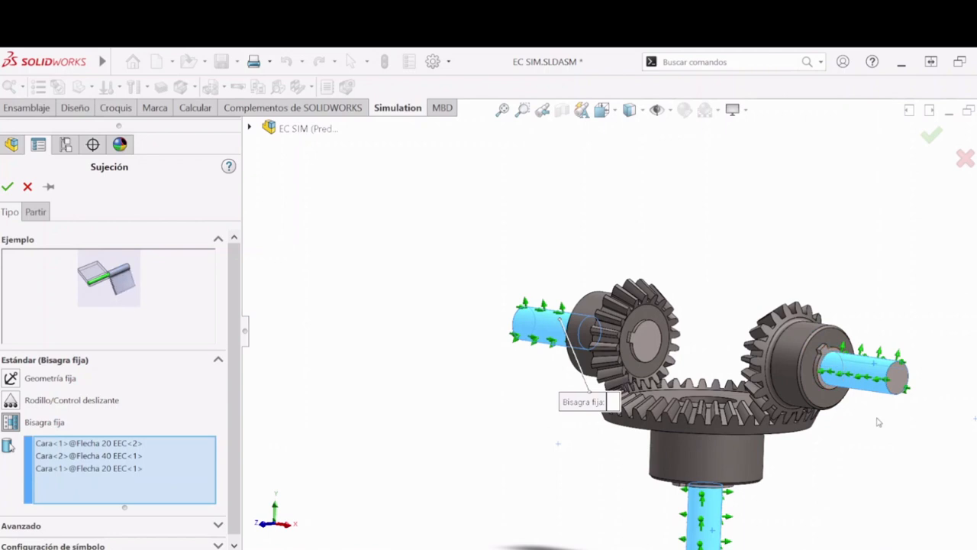
{"action": "left_click", "coordinate": [27, 186]}
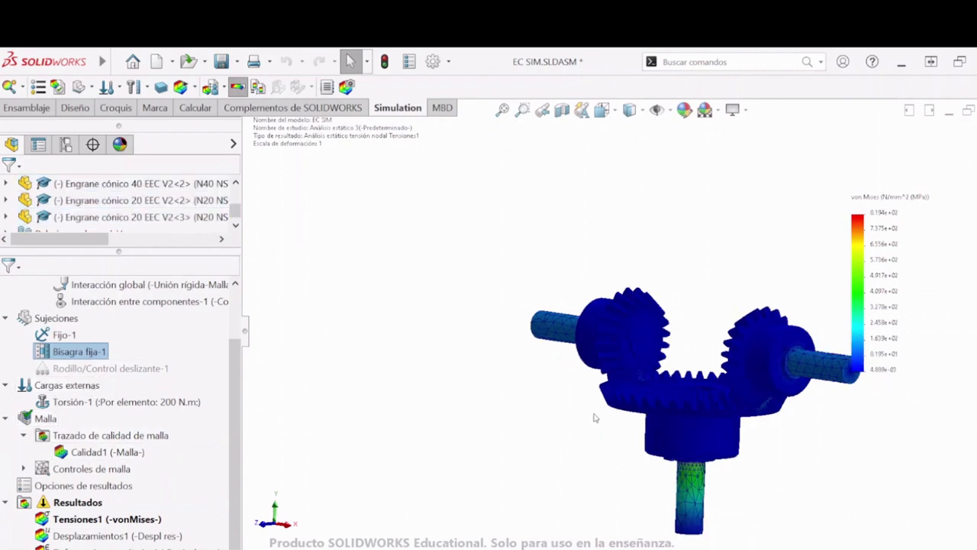
- Run the static study Análisis estático 3 with the roller/slider fixture suppressed and expand the solver's detailed progress
{"action": "key", "text": "space"}
{"action": "middle_click_drag", "start_coordinate": [580, 321], "coordinate": [618, 276]}
{"action": "scroll", "coordinate": [626, 283], "scroll_direction": "down", "scroll_amount": 5}
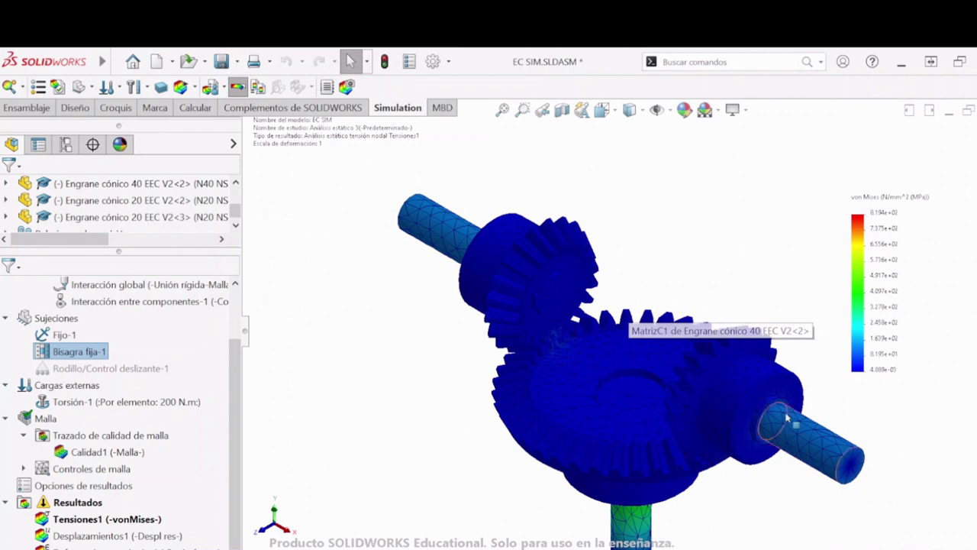
{"action": "scroll", "coordinate": [662, 352], "scroll_direction": "down", "scroll_amount": 3}
{"action": "scroll", "coordinate": [656, 350], "scroll_direction": "up", "scroll_amount": 4}
{"action": "scroll", "coordinate": [653, 346], "scroll_direction": "down", "scroll_amount": 2}
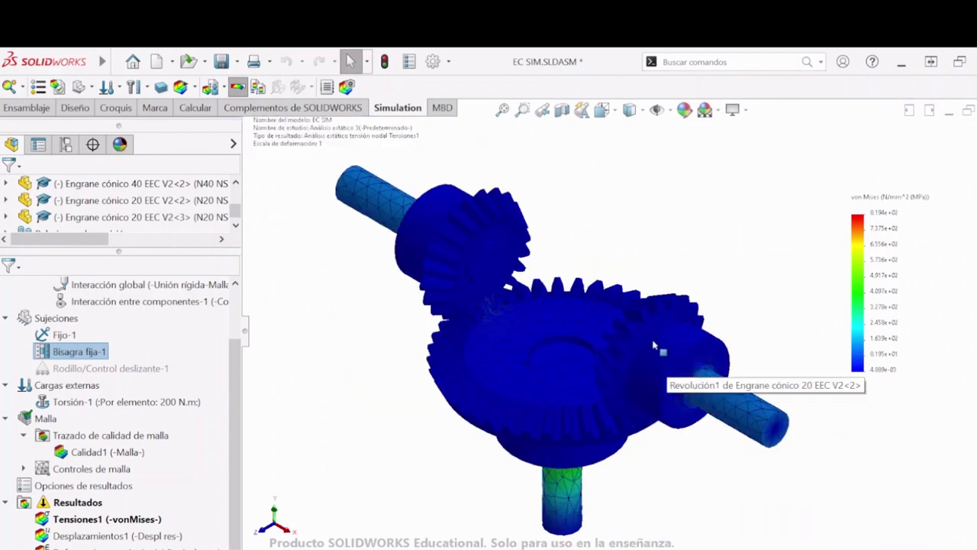
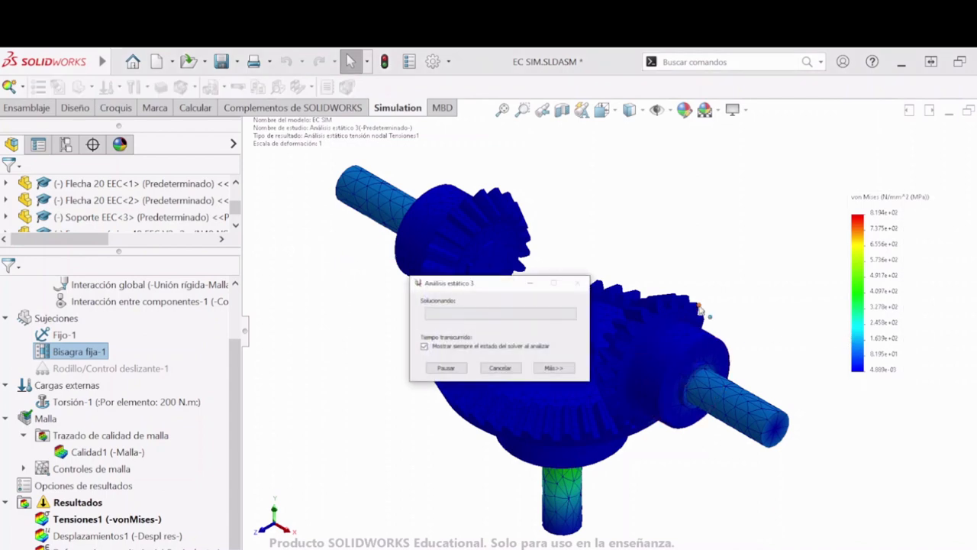
{"action": "left_click", "coordinate": [554, 368]}
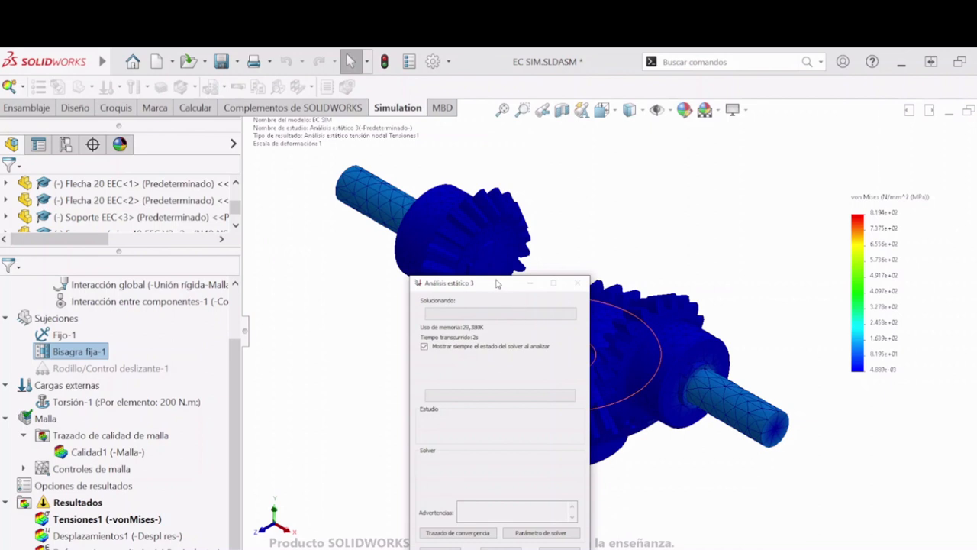
{"action": "left_click_drag", "start_coordinate": [496, 283], "coordinate": [419, 195]}
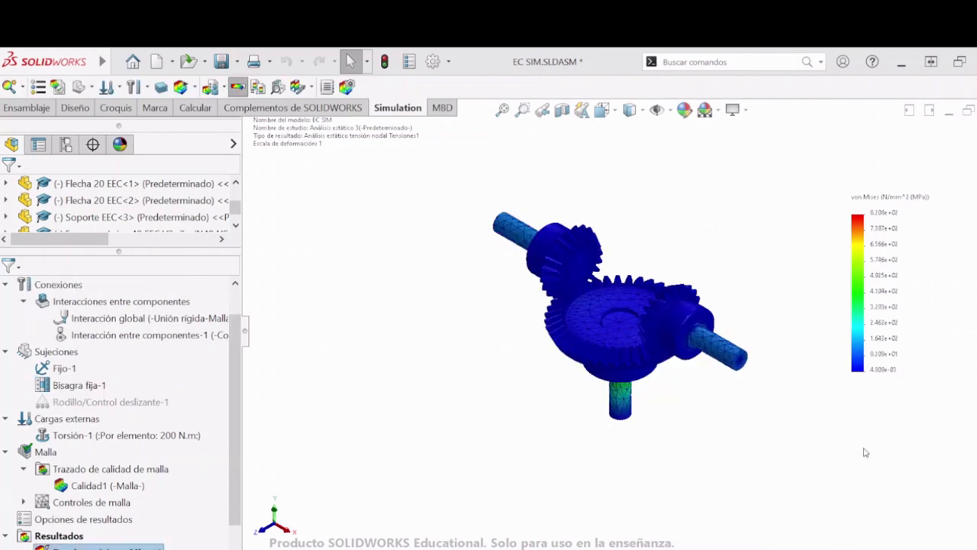
- Examine the recalculated von Mises stress on the gears, shafts and pinion tooth contact, close up and across the whole assembly
{"action": "scroll", "coordinate": [664, 366], "scroll_direction": "down", "scroll_amount": 6}
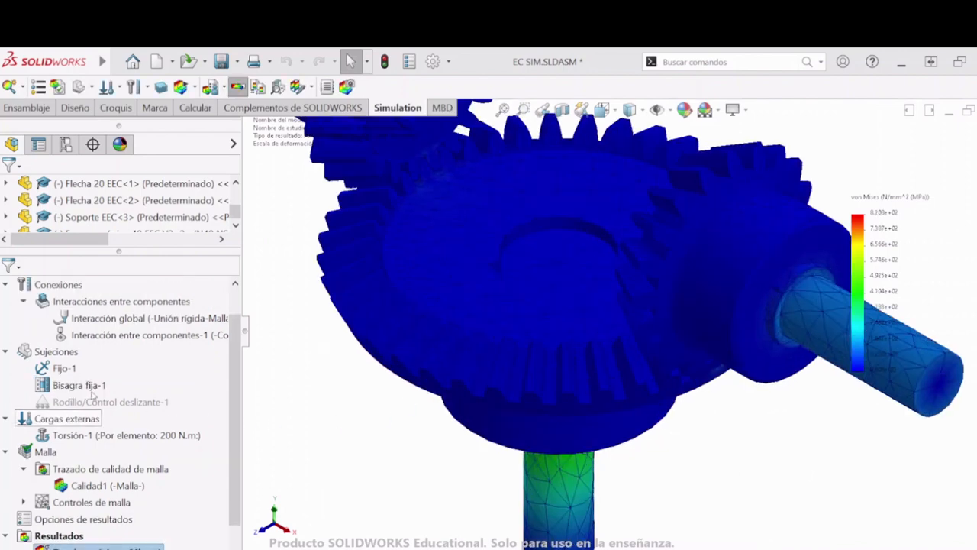
{"action": "left_click", "coordinate": [670, 431]}
{"action": "scroll", "coordinate": [670, 432], "scroll_direction": "up", "scroll_amount": 3}
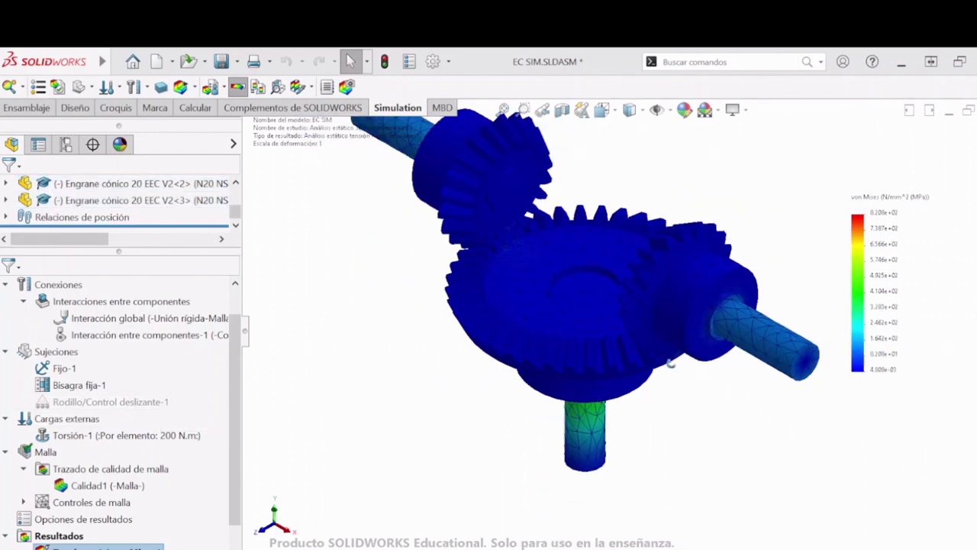
{"action": "middle_click_drag", "start_coordinate": [669, 363], "coordinate": [661, 320]}
{"action": "scroll", "coordinate": [661, 313], "scroll_direction": "down", "scroll_amount": 5}
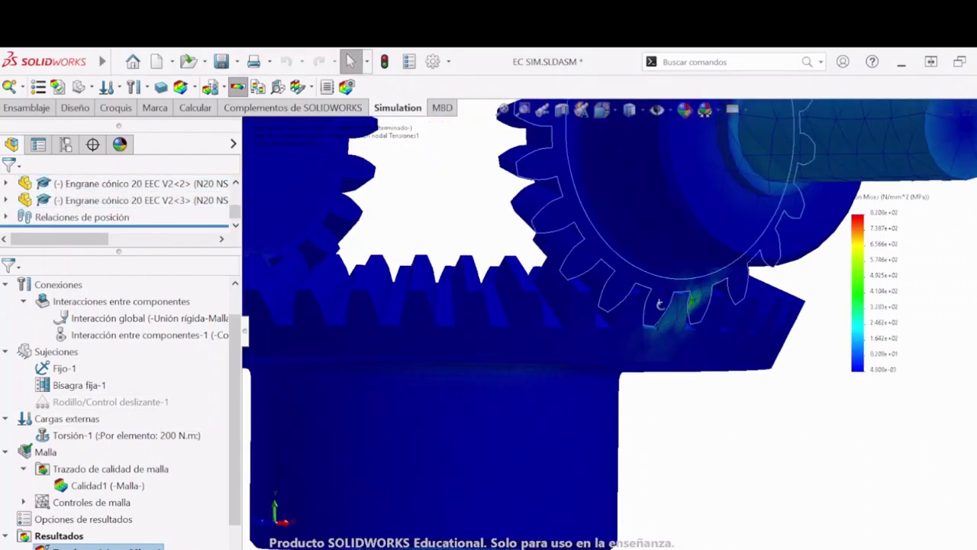
{"action": "scroll", "coordinate": [669, 339], "scroll_direction": "up", "scroll_amount": 5}
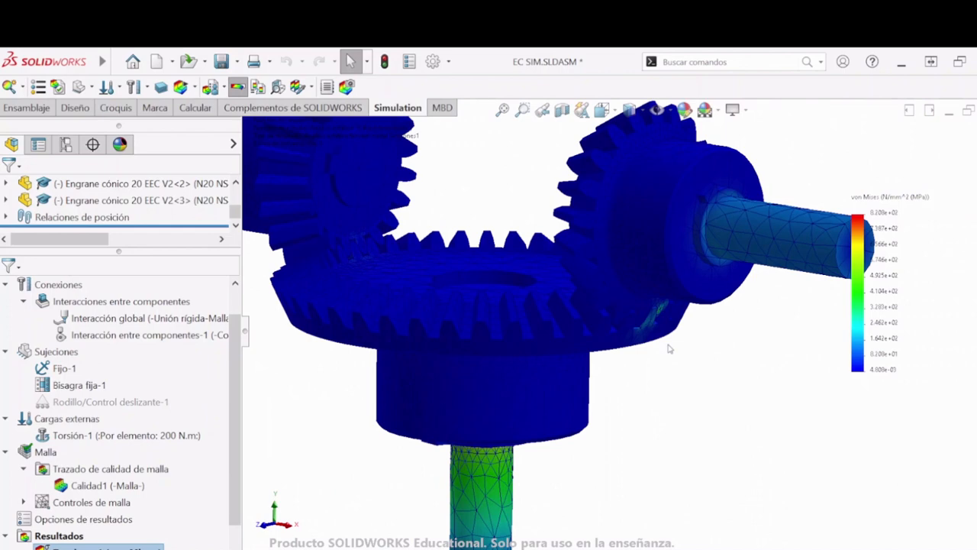
{"action": "scroll", "coordinate": [669, 348], "scroll_direction": "up", "scroll_amount": 2}
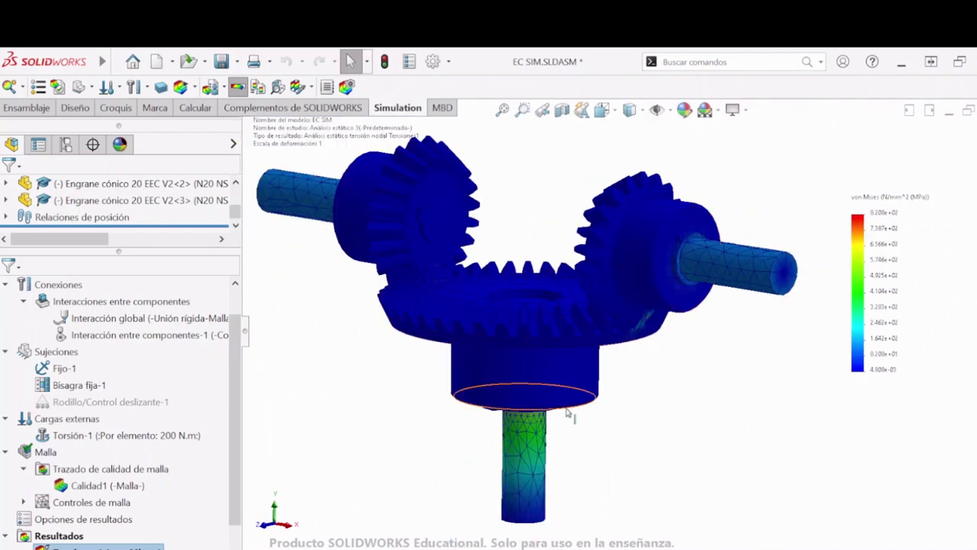
- Review the shaft faces assigned to the fixed hinge Bisagra fija-1 and close its definition without changes
{"action": "key", "text": "space"}
{"action": "key", "text": "Escape"}
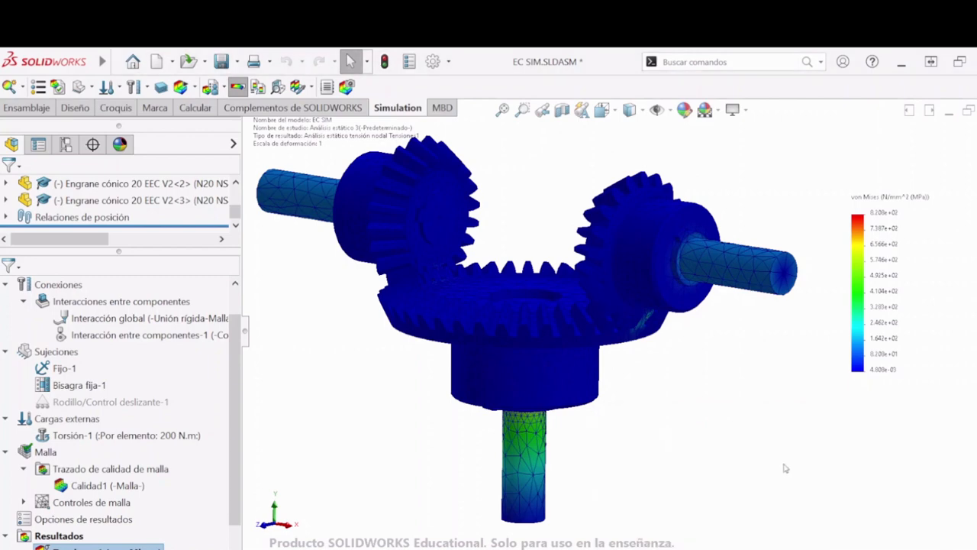
{"action": "key", "text": "ctrl+7"}
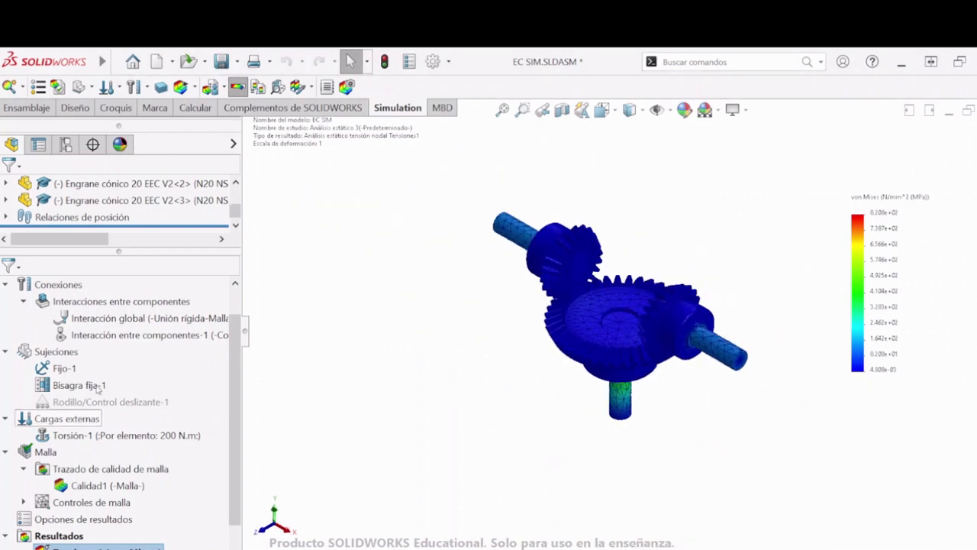
{"action": "right_click", "coordinate": [77, 385]}
{"action": "left_click", "coordinate": [106, 396]}
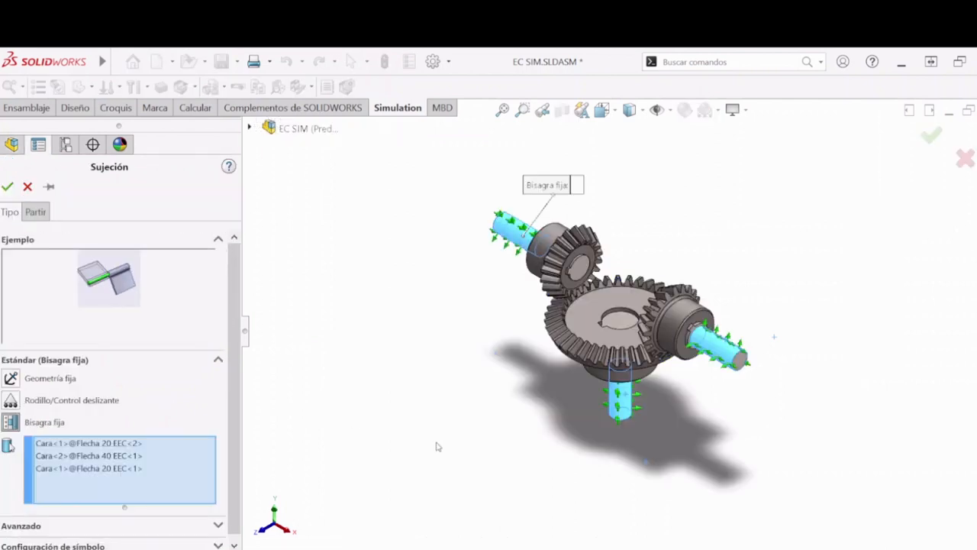
{"action": "left_click", "coordinate": [27, 187]}
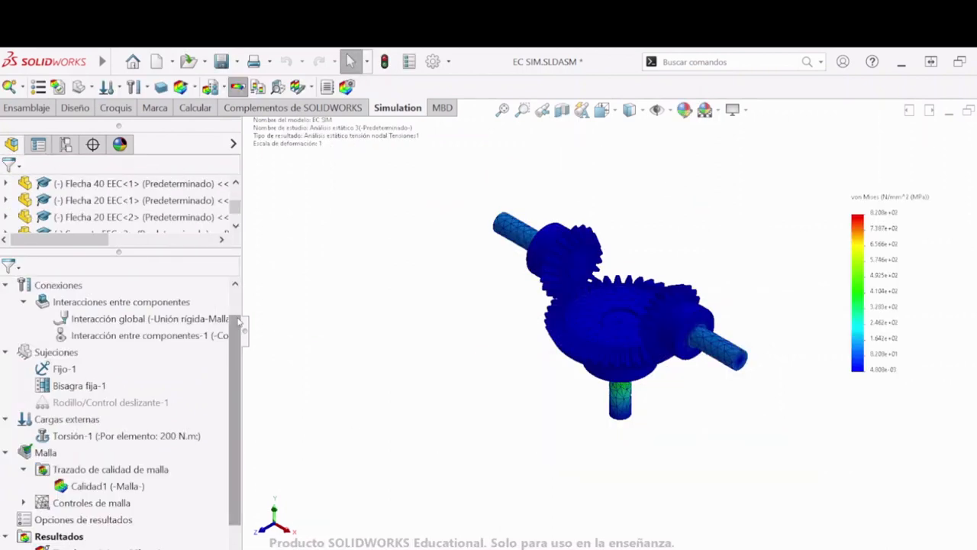
{"action": "right_click", "coordinate": [58, 351]}
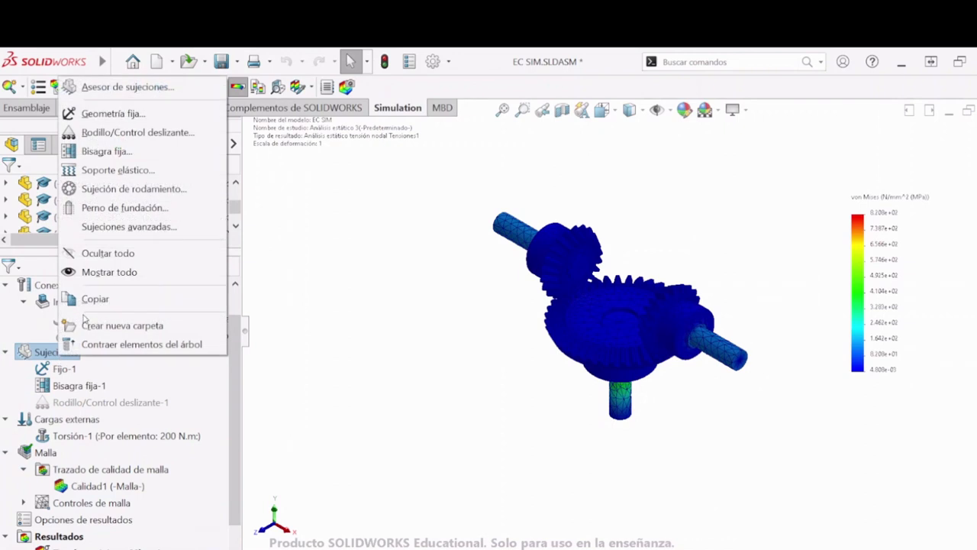
{"action": "left_click", "coordinate": [115, 132]}
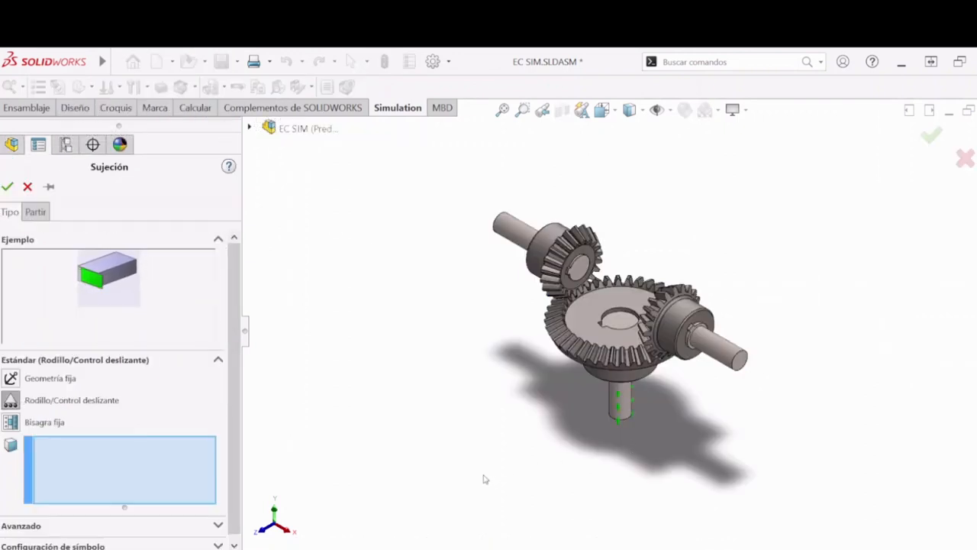
{"action": "middle_click_drag", "start_coordinate": [527, 484], "coordinate": [611, 483]}
{"action": "key", "text": "space"}
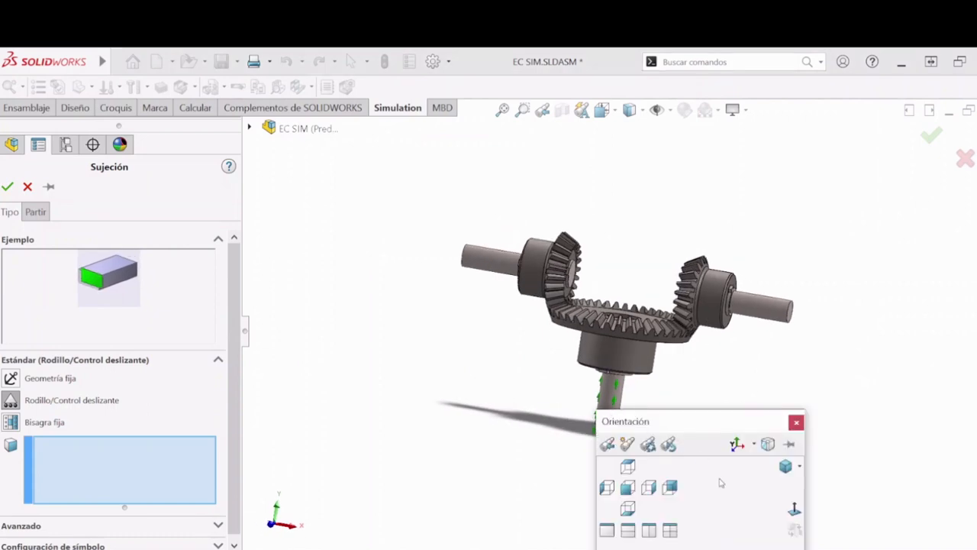
{"action": "left_click", "coordinate": [627, 487]}
{"action": "scroll", "coordinate": [819, 273], "scroll_direction": "down", "scroll_amount": 5}
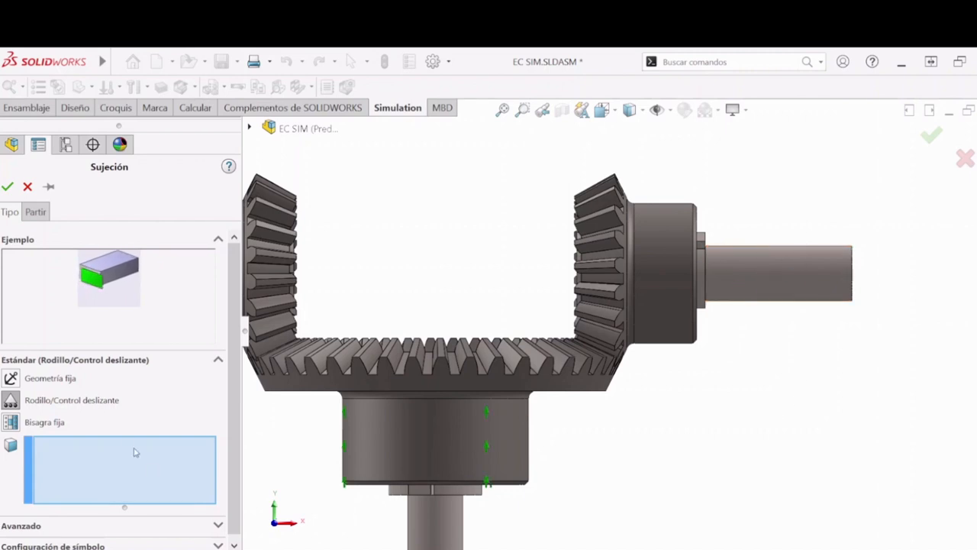
{"action": "left_click", "coordinate": [36, 213]}
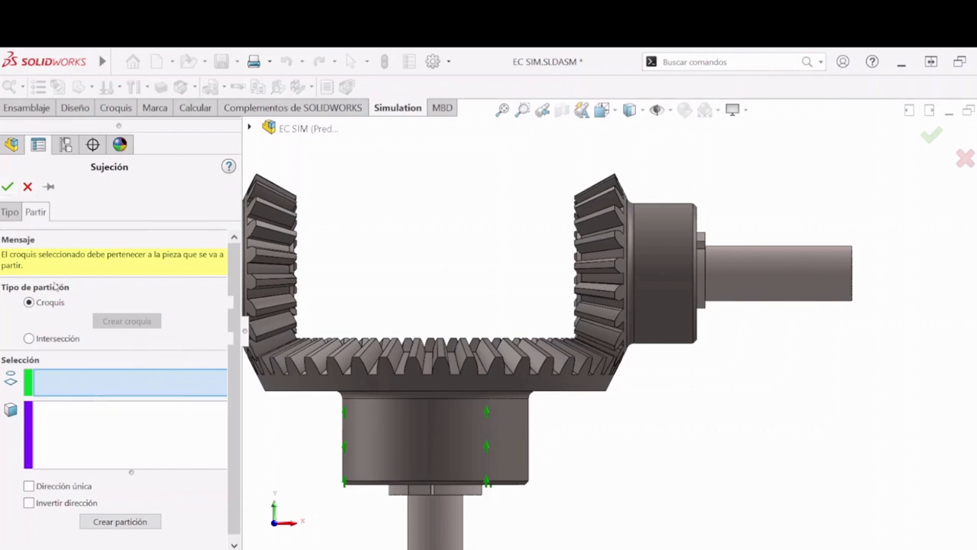
{"action": "left_click", "coordinate": [28, 185]}
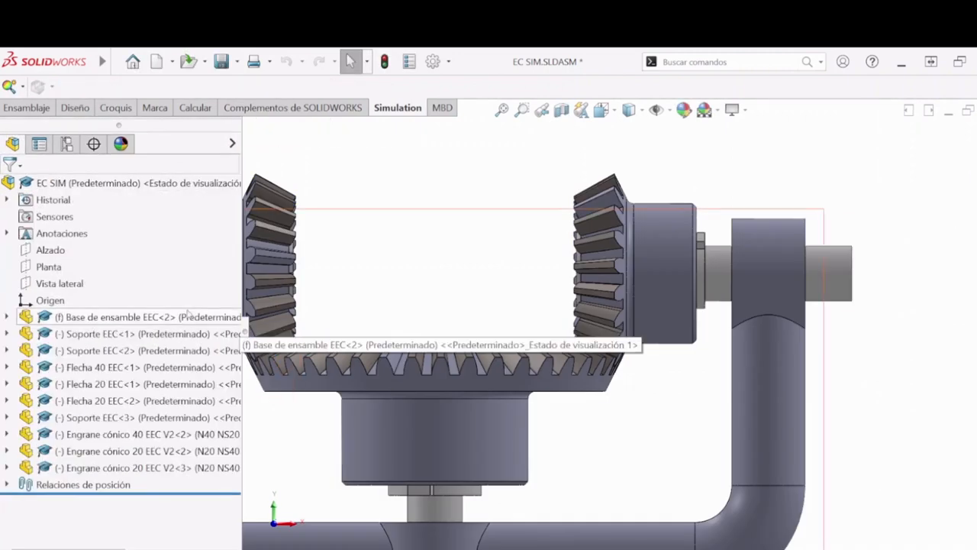
- Create an assembly sketch on the Alzado plane, converting the two vertical edges of the support around the +X pinion shaft
{"action": "left_click", "coordinate": [46, 249]}
{"action": "key", "text": "f"}
{"action": "middle_click_drag", "start_coordinate": [599, 333], "coordinate": [572, 343]}
{"action": "key", "text": "ctrl+1"}
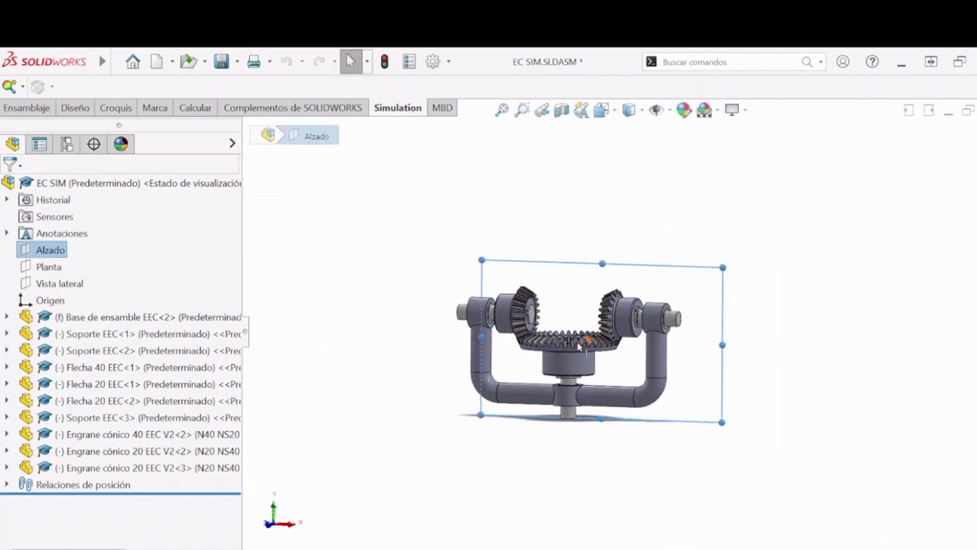
{"action": "key", "text": "space"}
{"action": "left_click", "coordinate": [798, 450]}
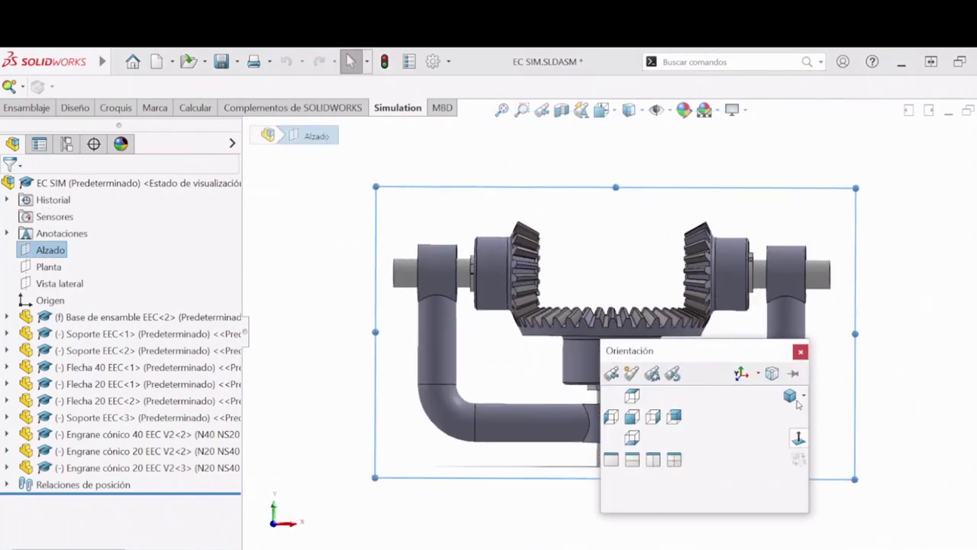
{"action": "left_click", "coordinate": [824, 198]}
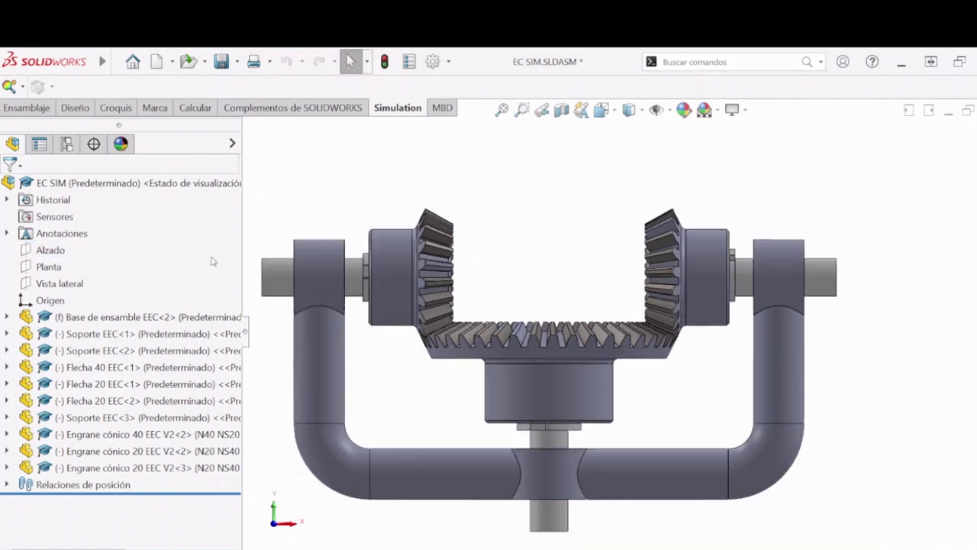
{"action": "left_click", "coordinate": [49, 251]}
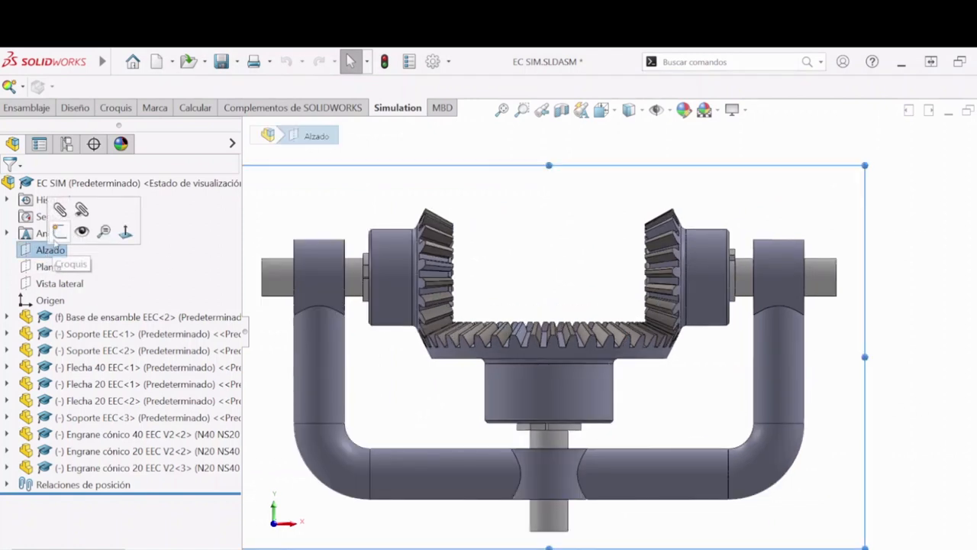
{"action": "left_click", "coordinate": [59, 232]}
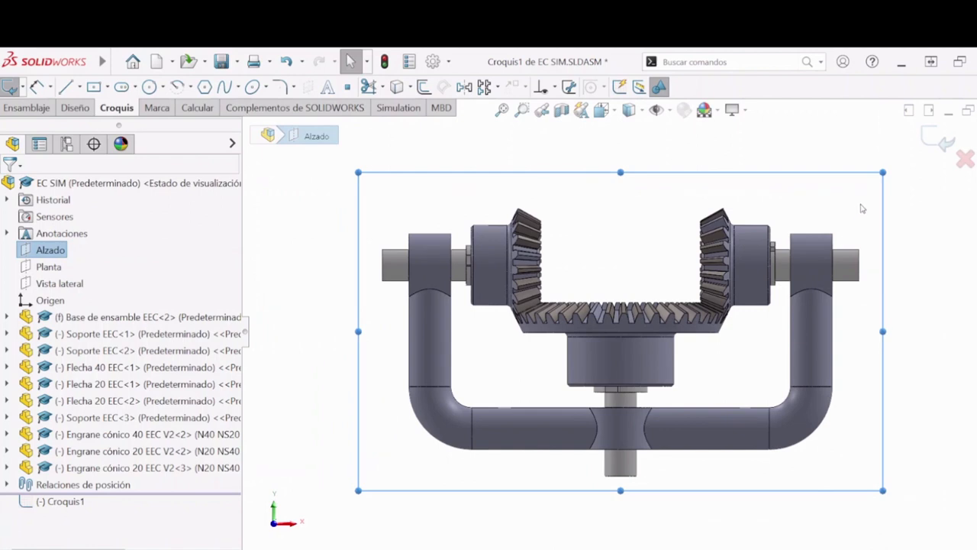
{"action": "left_click", "coordinate": [791, 243]}
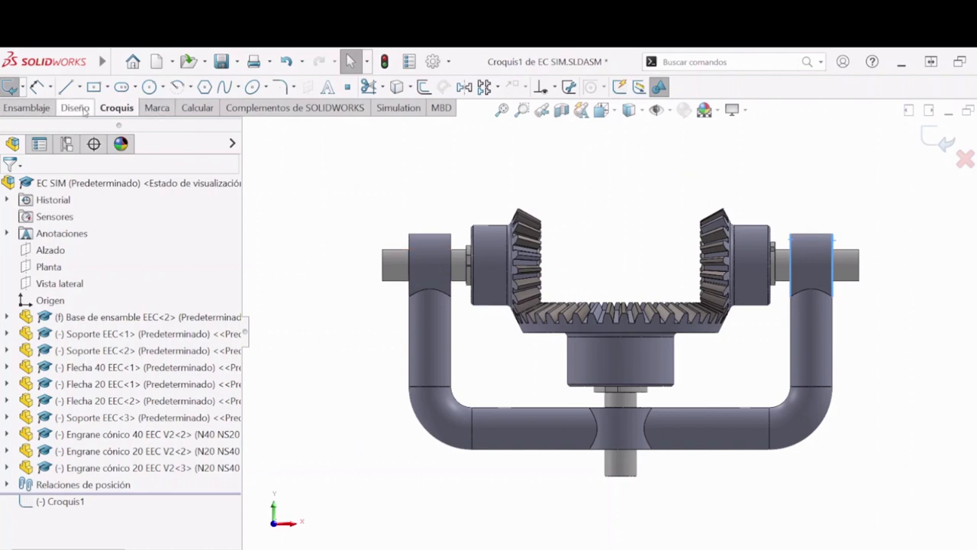
{"action": "left_click", "coordinate": [396, 86]}
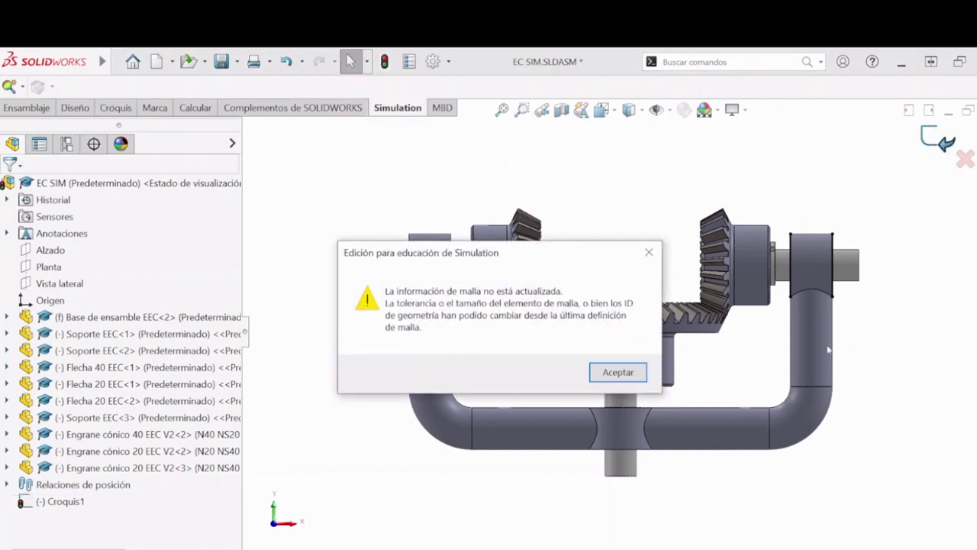
{"action": "left_click", "coordinate": [617, 371]}
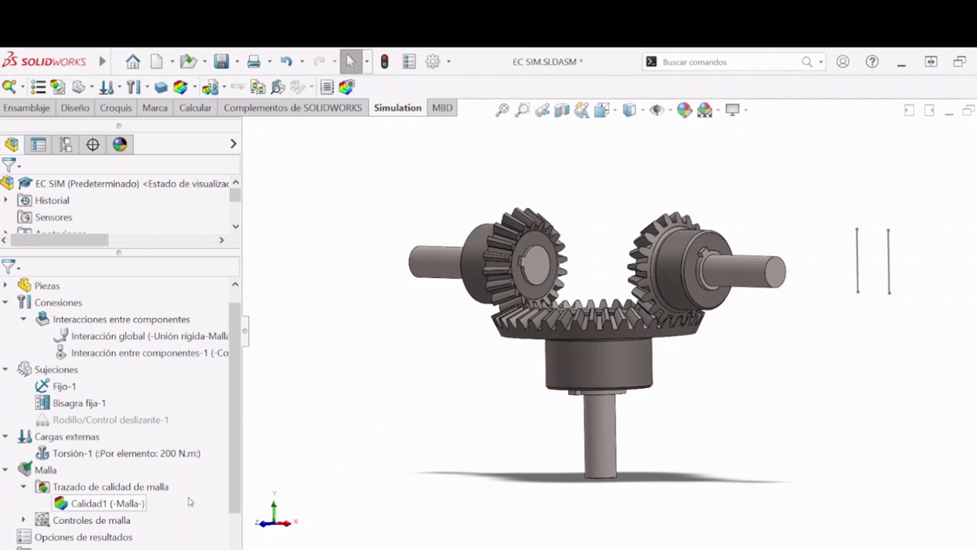
- Try to split the pinion shaft face with the assembly sketch from a new fixed hinge fixture, checking the Croquis and Intersección split types
{"action": "right_click", "coordinate": [56, 370]}
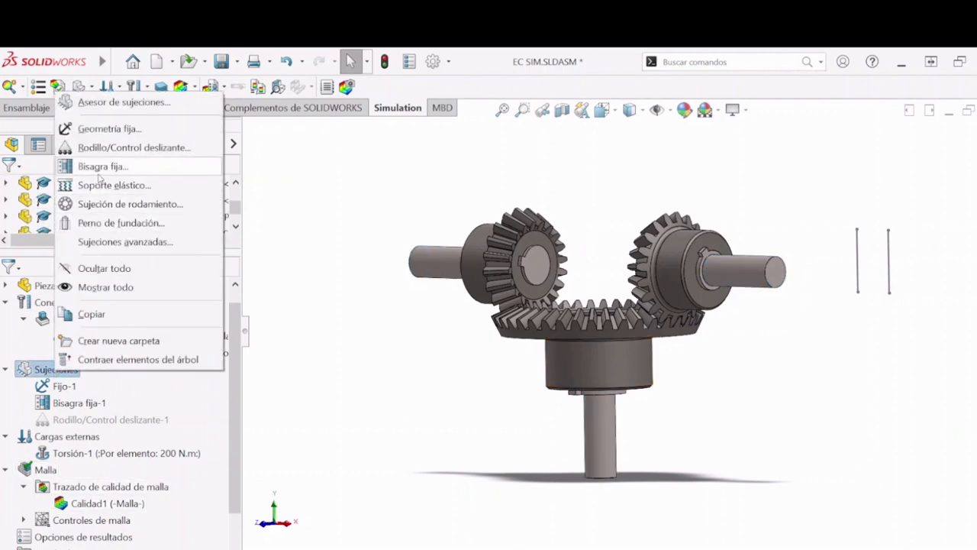
{"action": "left_click", "coordinate": [100, 168]}
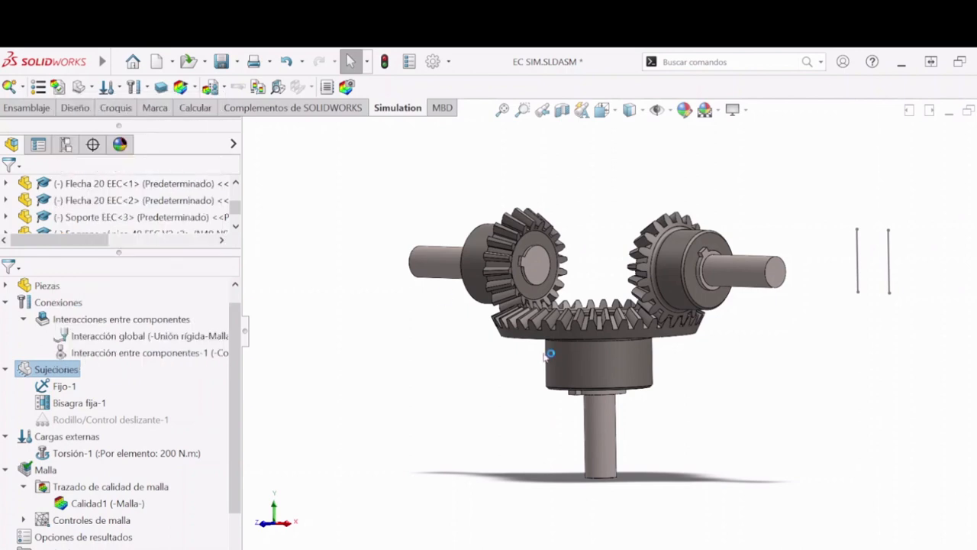
{"action": "key", "text": "space"}
{"action": "left_click", "coordinate": [747, 457]}
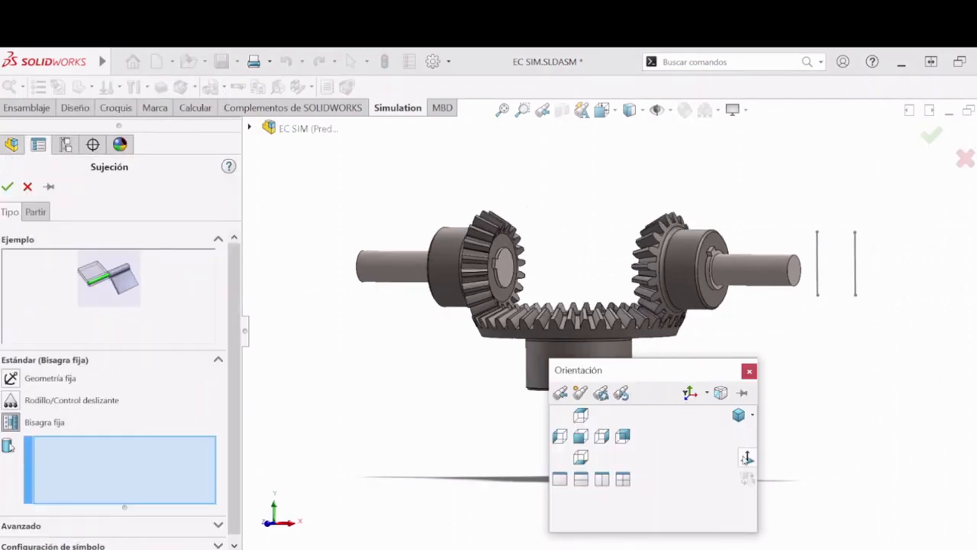
{"action": "left_click", "coordinate": [610, 378]}
{"action": "left_click", "coordinate": [35, 212]}
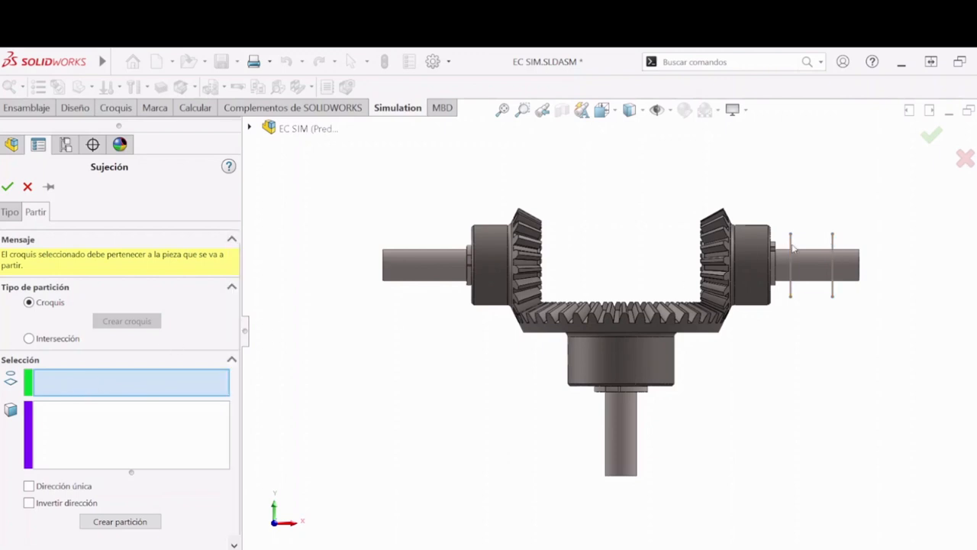
{"action": "left_click", "coordinate": [86, 422]}
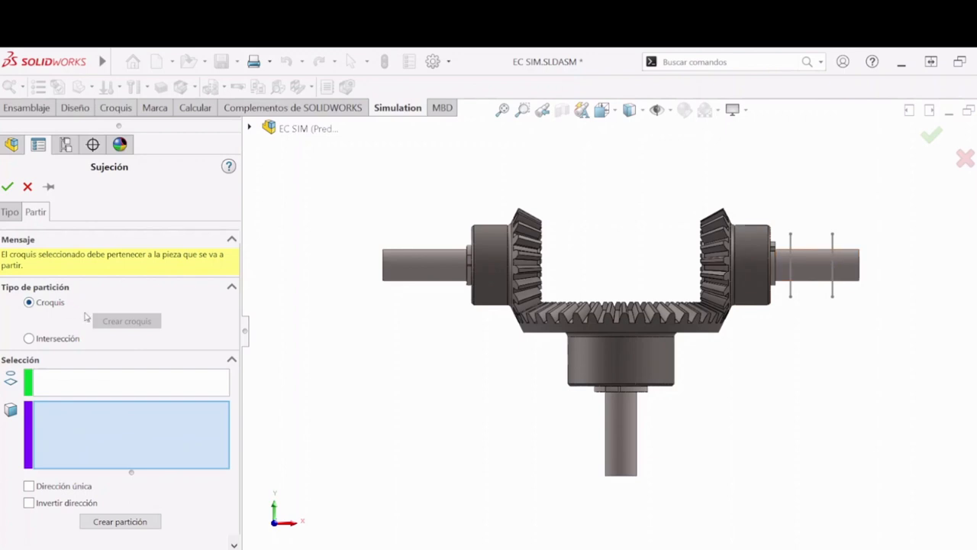
{"action": "left_click", "coordinate": [29, 338]}
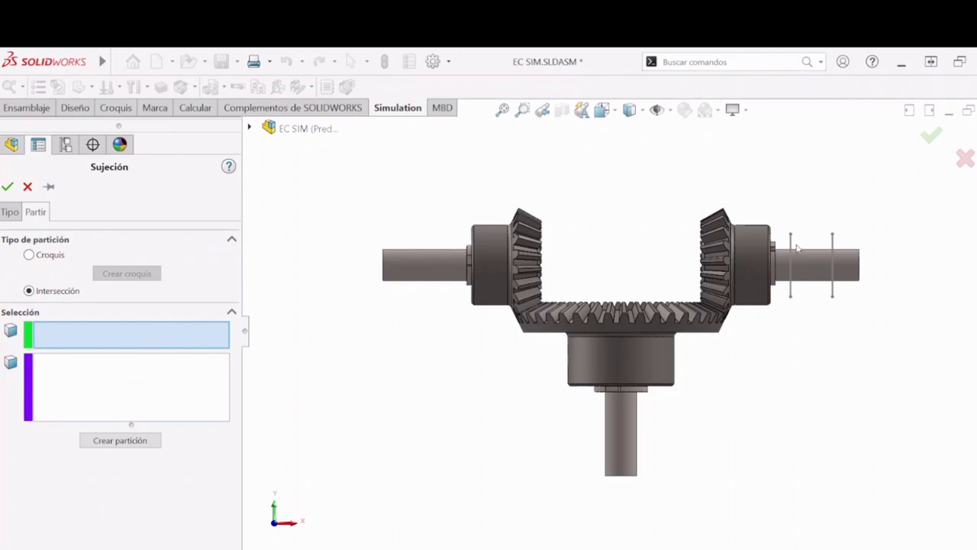
{"action": "left_click", "coordinate": [30, 255]}
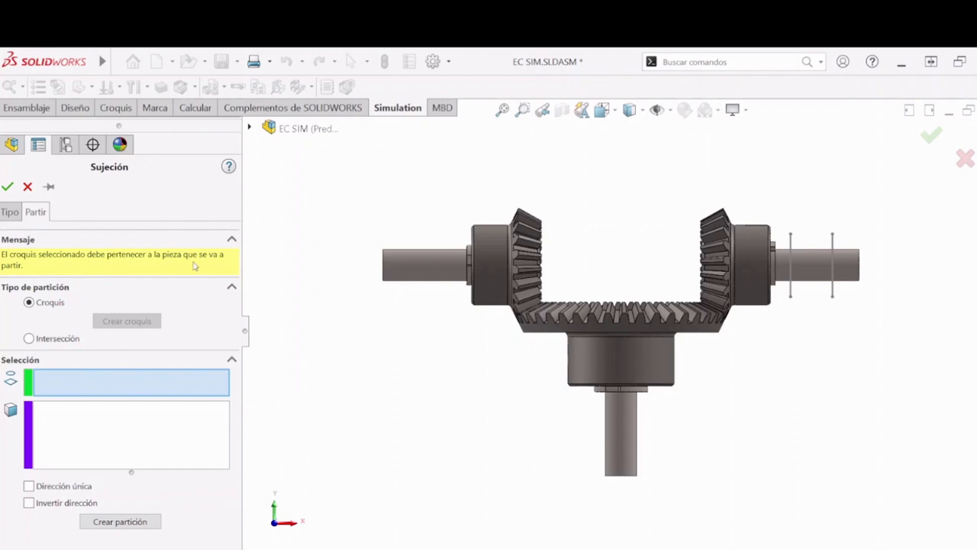
{"action": "key", "text": "Escape"}
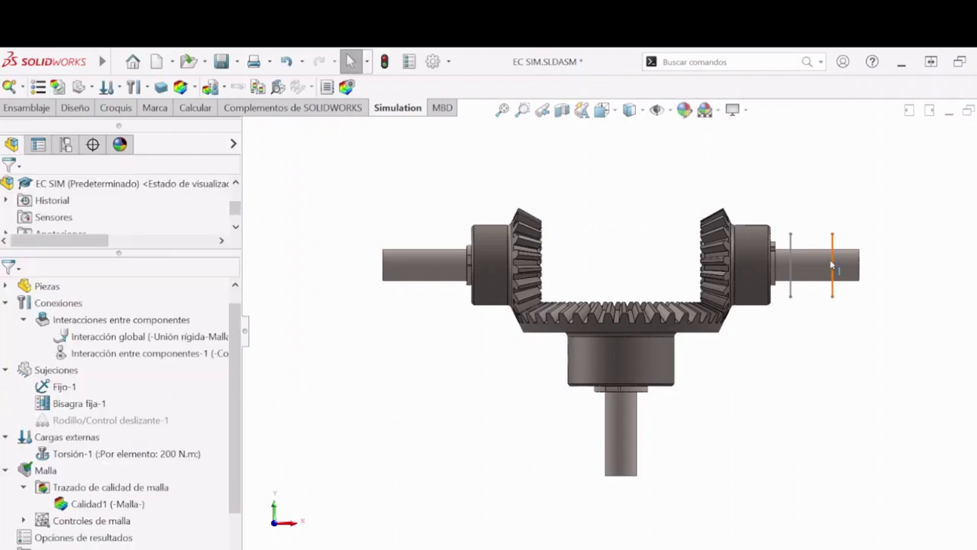
- Delete the assembly sketch Croquis1 containing the two vertical lines over the pinion shaft
{"action": "left_click", "coordinate": [833, 246]}
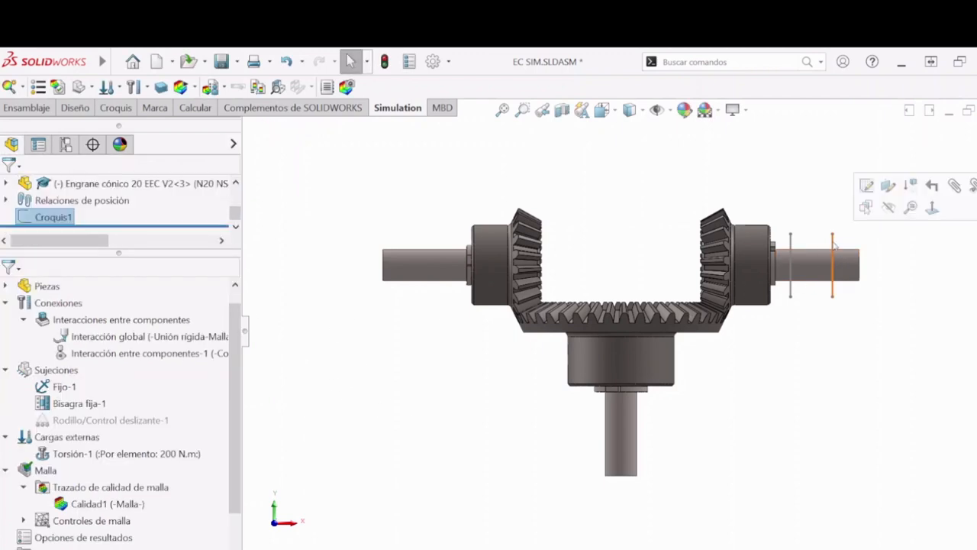
{"action": "right_click", "coordinate": [49, 216]}
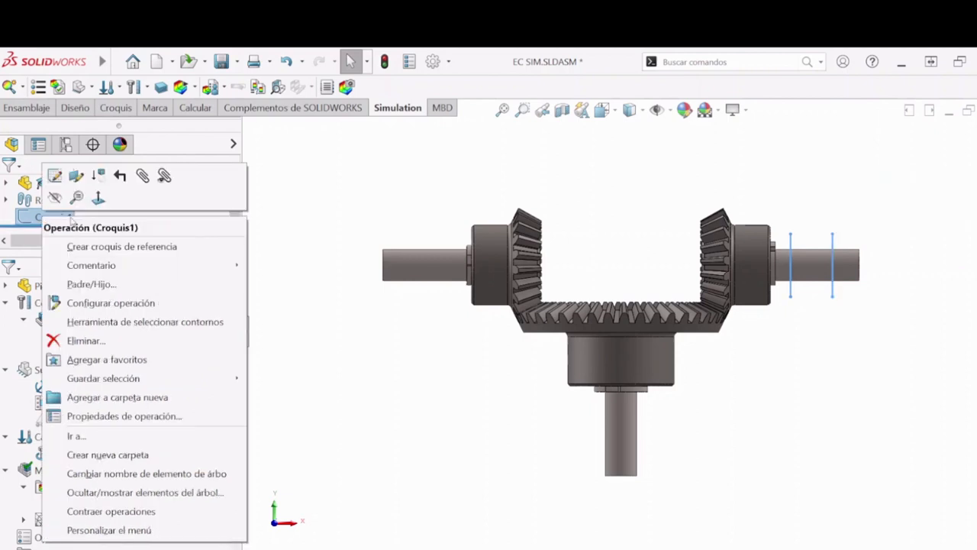
{"action": "left_click", "coordinate": [86, 341]}
{"action": "left_click", "coordinate": [632, 155]}
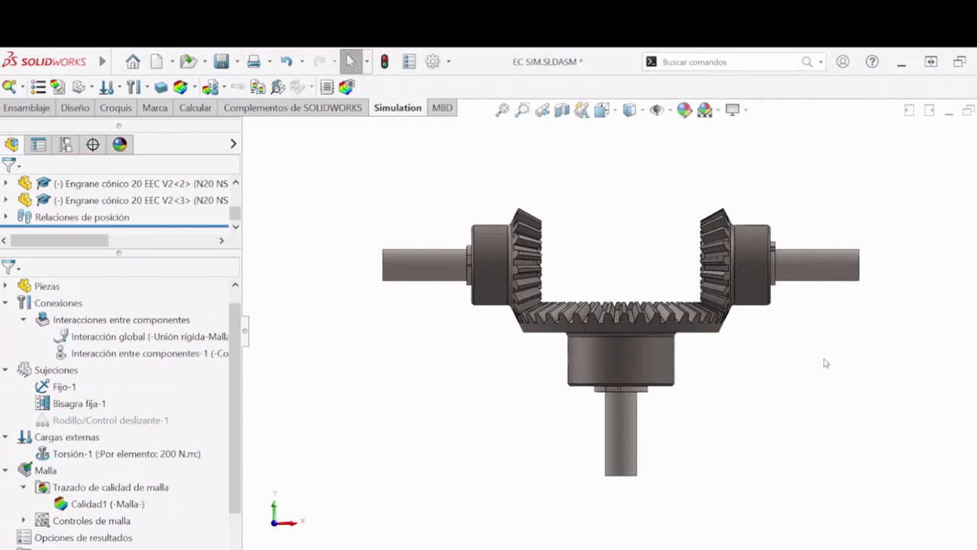
- Open the shaft part Flecha 20 EEC in its own window and orient it to a side view along its length
{"action": "right_click", "coordinate": [824, 269]}
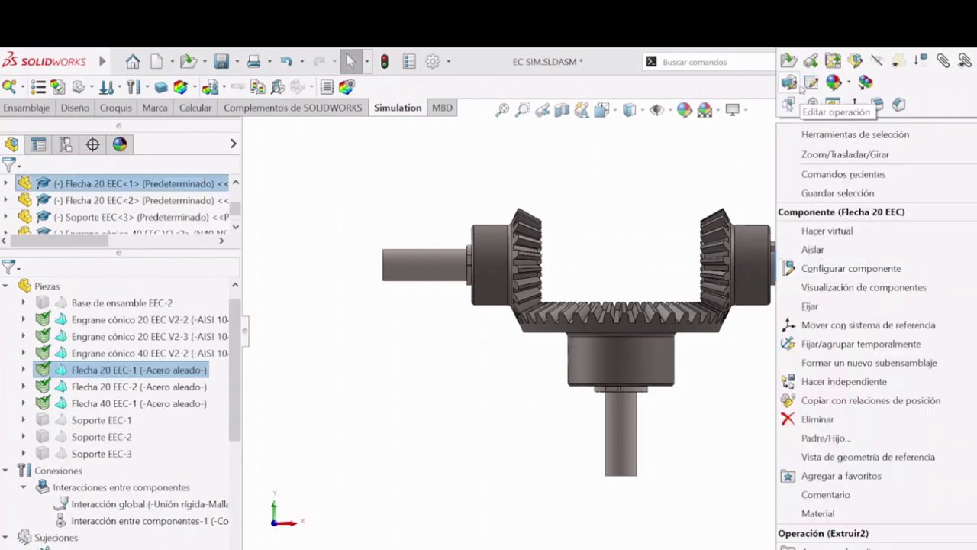
{"action": "left_click", "coordinate": [791, 64]}
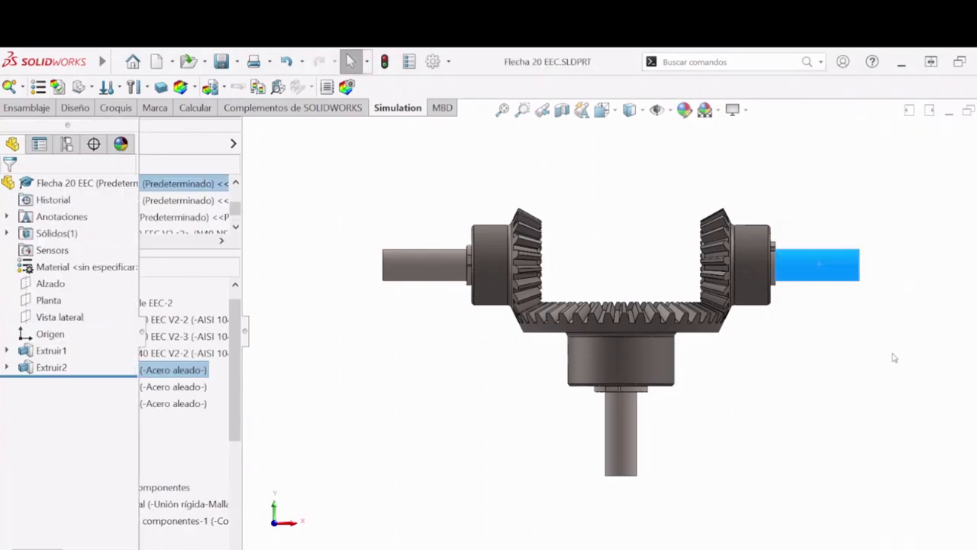
{"action": "key", "text": "space"}
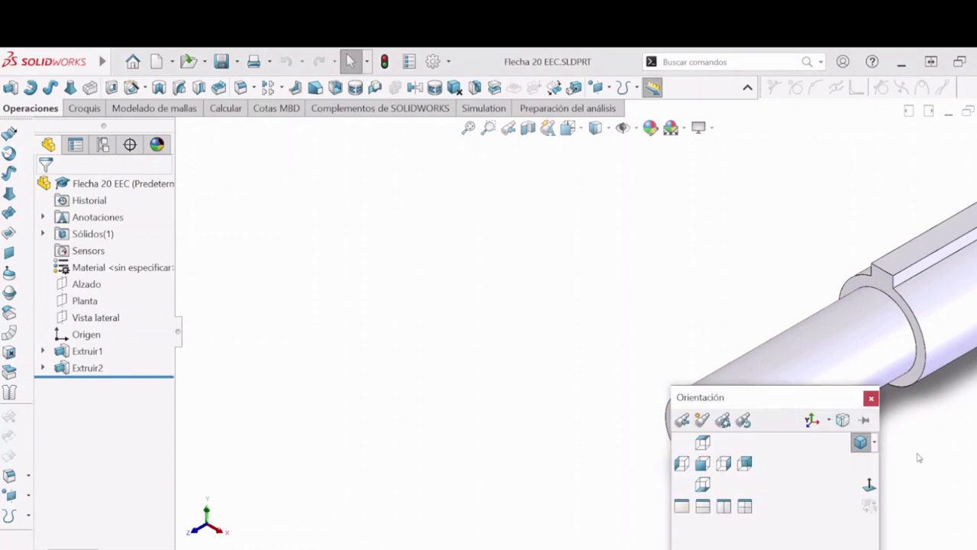
{"action": "left_click", "coordinate": [868, 485]}
{"action": "key", "text": "ctrl+7"}
{"action": "key", "text": "space"}
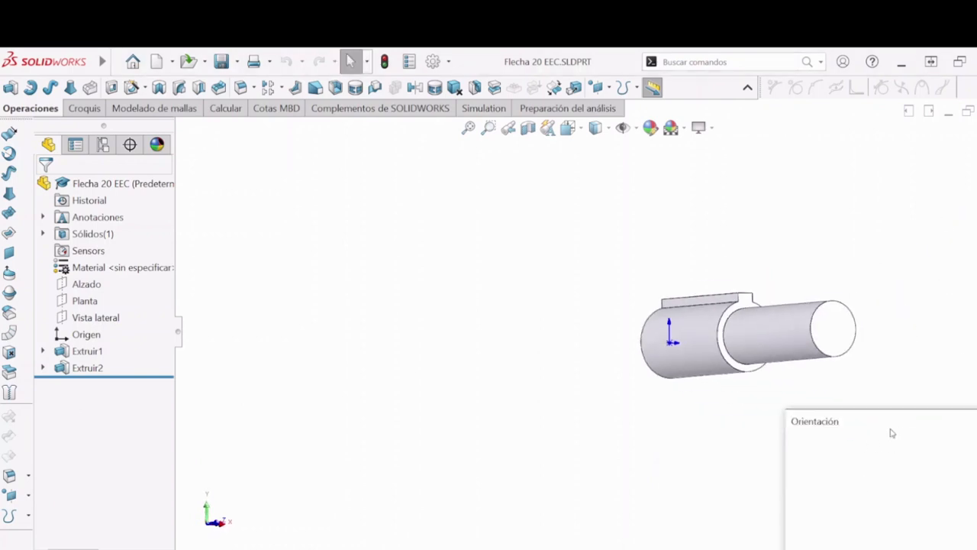
{"action": "left_click", "coordinate": [817, 485]}
{"action": "key", "text": "space"}
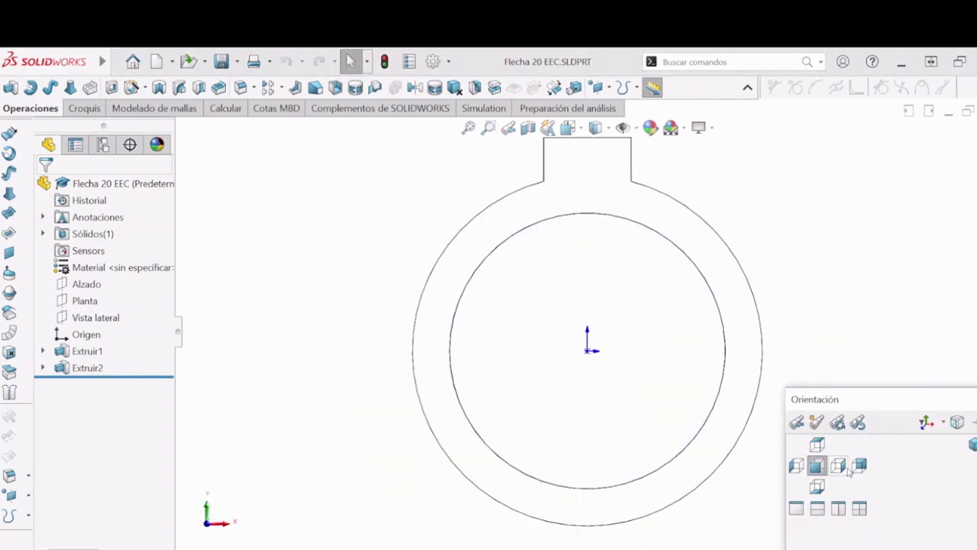
{"action": "left_click", "coordinate": [796, 466]}
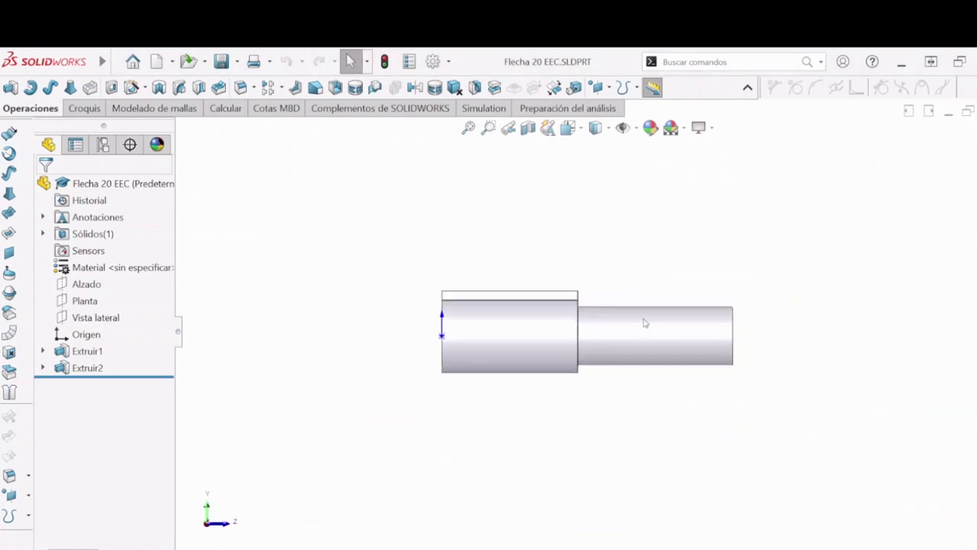
- Start a sketch on the shaft's Vista lateral plane and draw a vertical line across the thinner section near its free end
{"action": "left_click", "coordinate": [74, 317]}
{"action": "key", "text": "ctrl+8"}
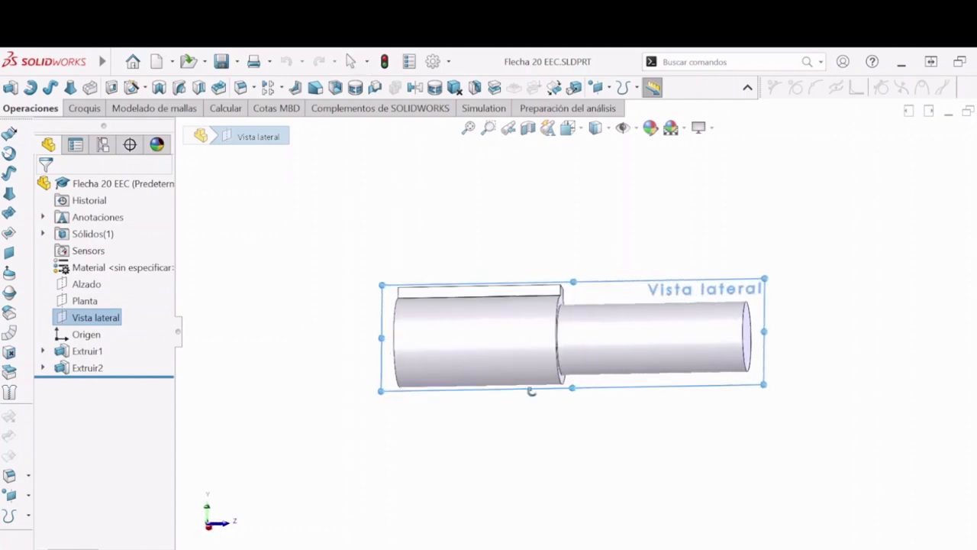
{"action": "right_click", "coordinate": [98, 317]}
{"action": "left_click", "coordinate": [131, 293]}
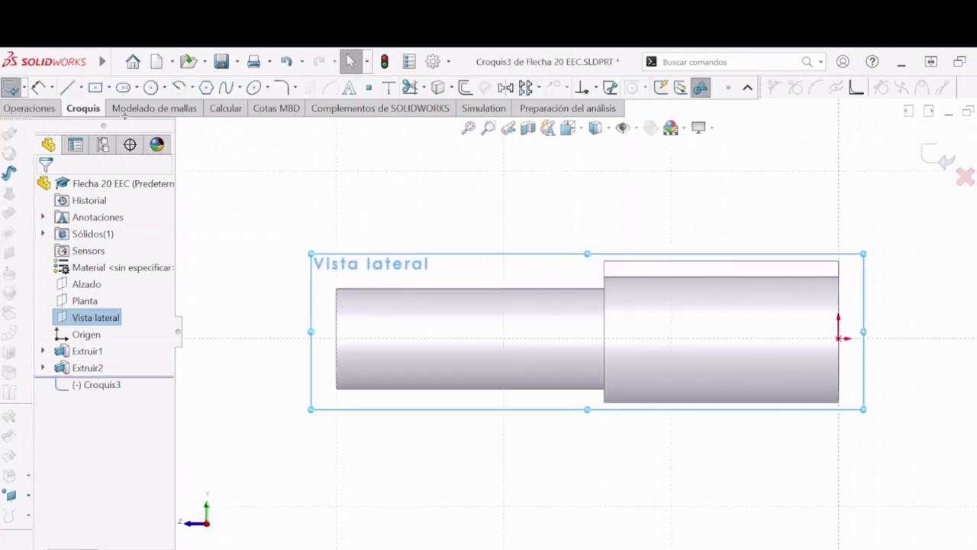
{"action": "left_click", "coordinate": [67, 87]}
{"action": "left_click", "coordinate": [391, 240]}
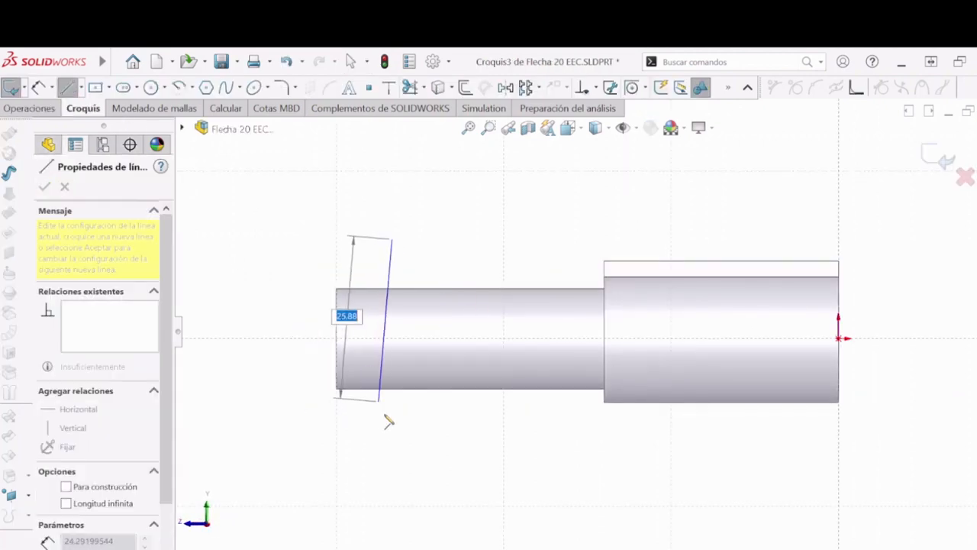
{"action": "left_click", "coordinate": [393, 453]}
{"action": "key", "text": "Escape"}
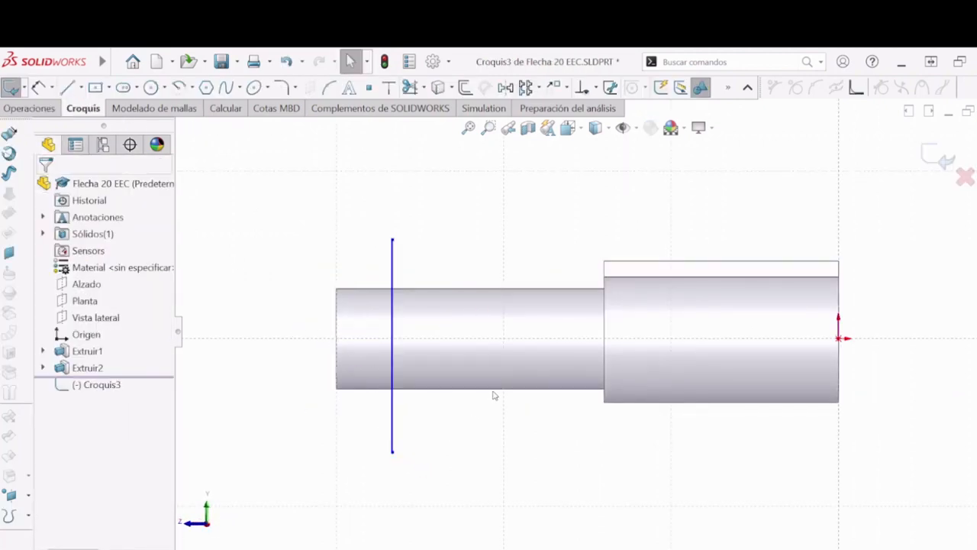
- Draw a second vertical line across the thinner shaft section toward the shoulder, close the sketch and save the part
{"action": "key", "text": "Return"}
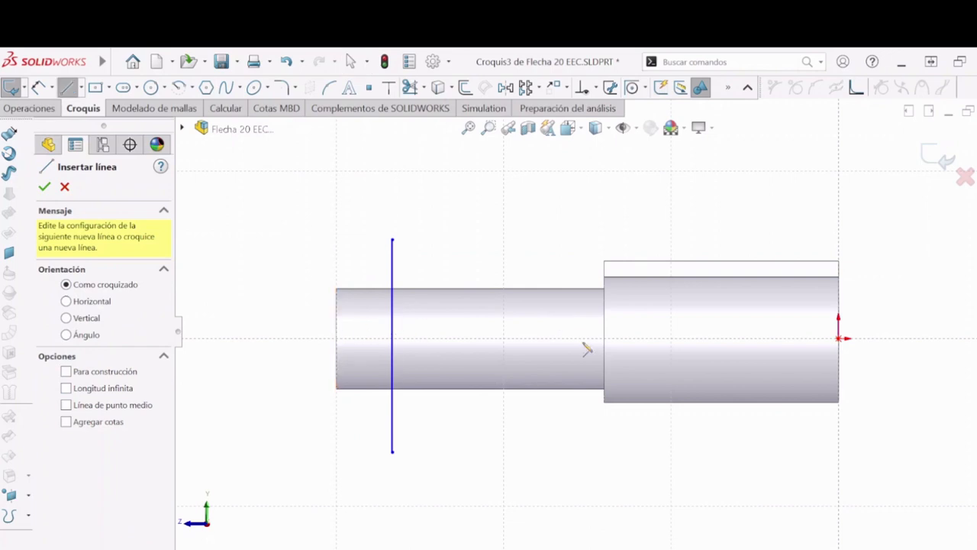
{"action": "left_click", "coordinate": [527, 240]}
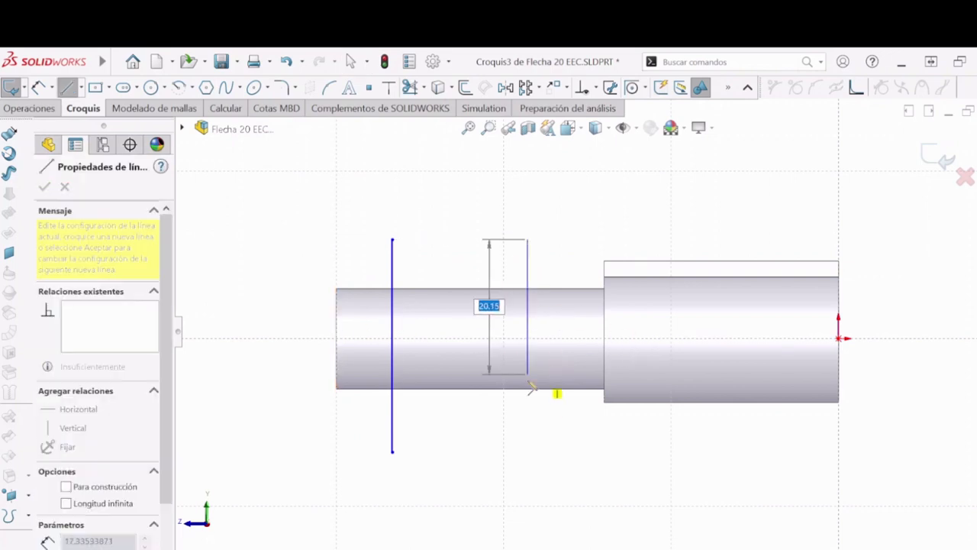
{"action": "left_click", "coordinate": [528, 453]}
{"action": "key", "text": "Escape"}
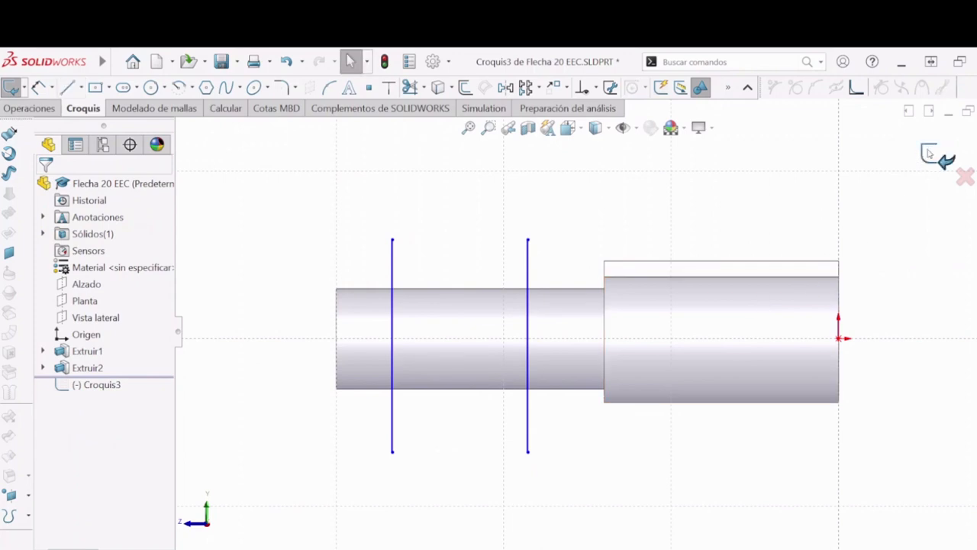
{"action": "key", "text": "ctrl+b"}
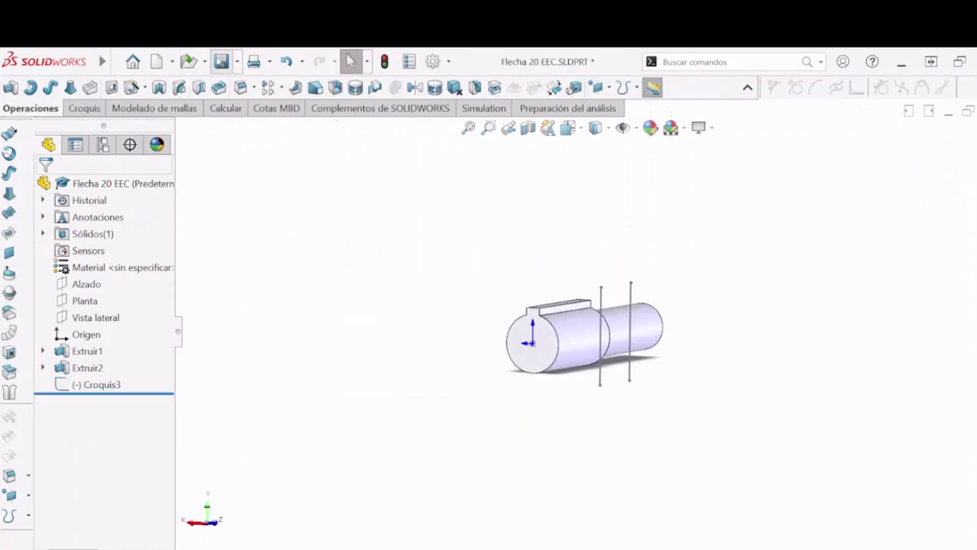
{"action": "left_click", "coordinate": [221, 61]}
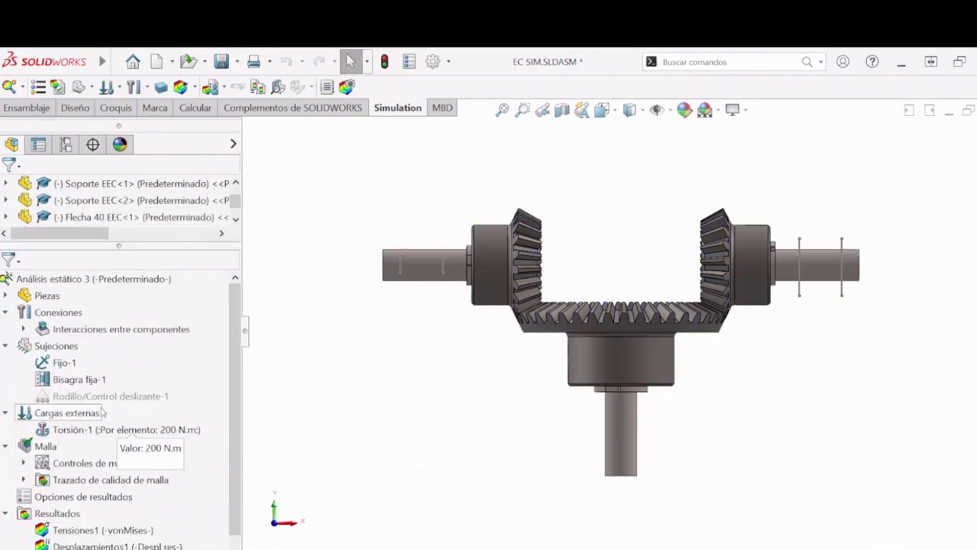
- Split the +X pinion shaft's cylindrical face with Croquis3 from a new fixed hinge fixture, and close the fixture without adding it
{"action": "right_click", "coordinate": [55, 346]}
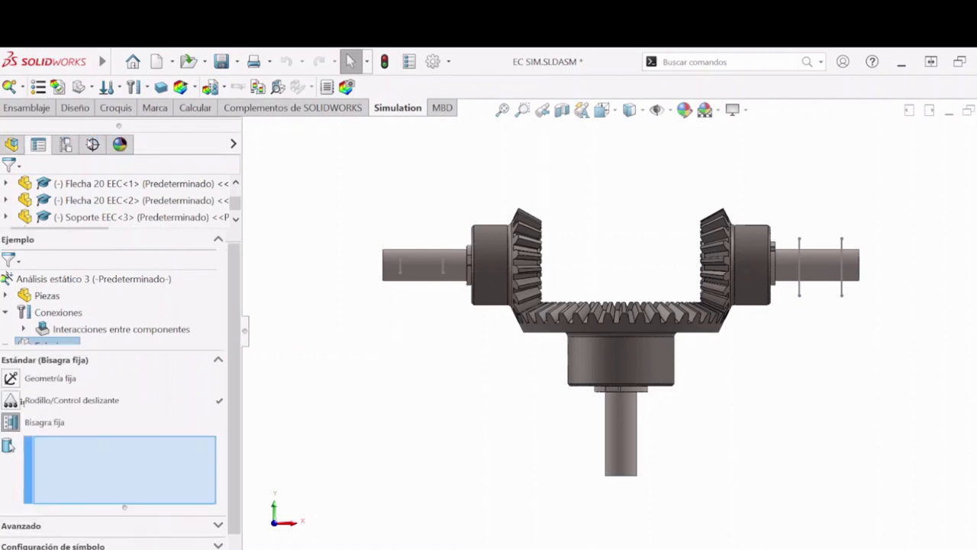
{"action": "left_click", "coordinate": [34, 211]}
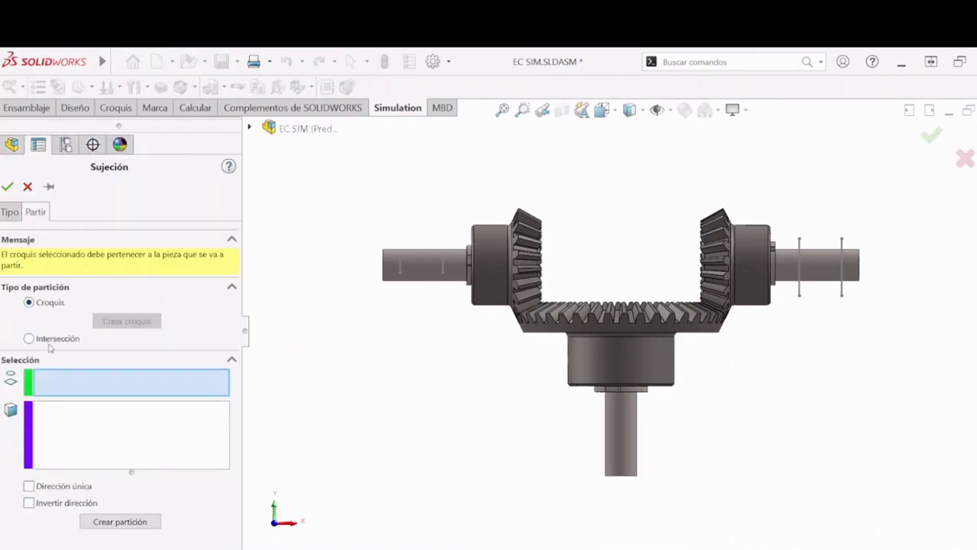
{"action": "left_click", "coordinate": [800, 254]}
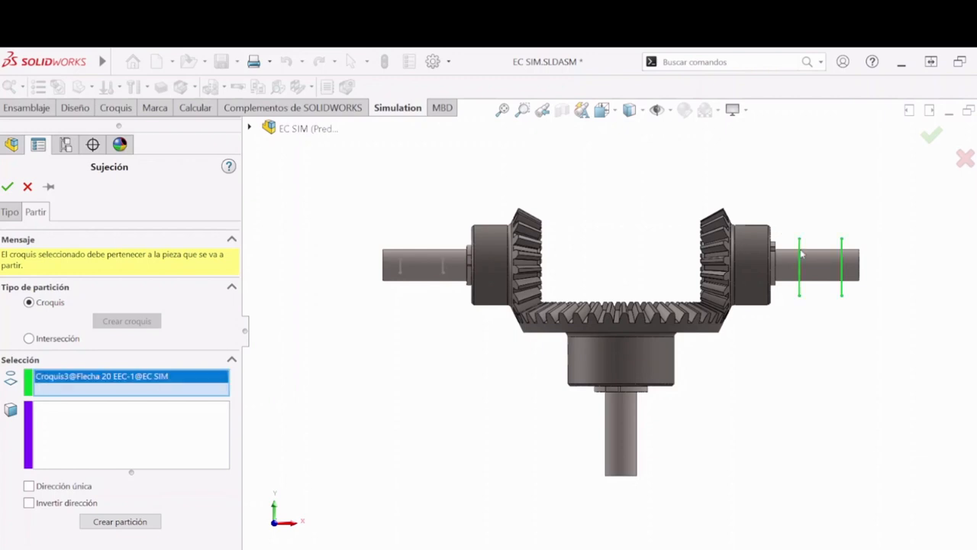
{"action": "left_click", "coordinate": [118, 430]}
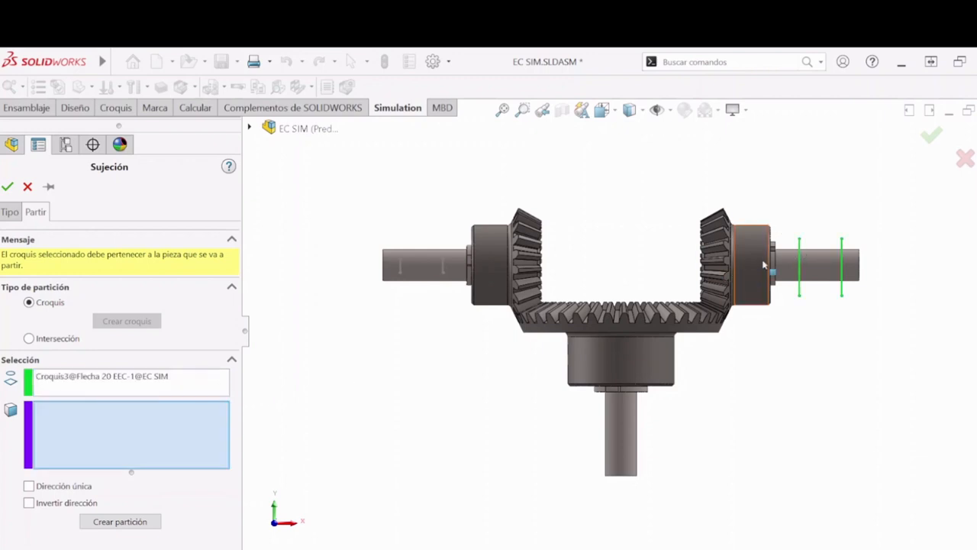
{"action": "left_click", "coordinate": [821, 269]}
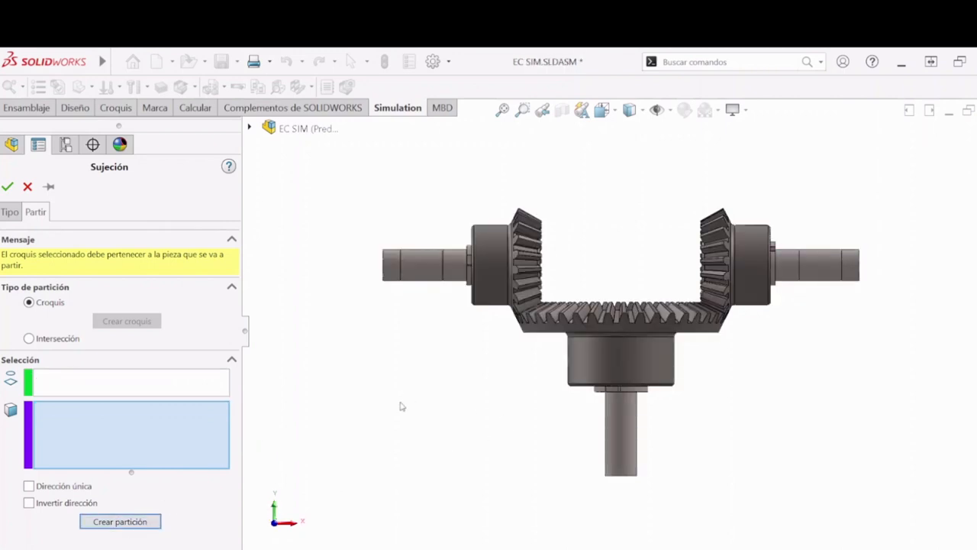
{"action": "middle_click_drag", "start_coordinate": [807, 376], "coordinate": [760, 452]}
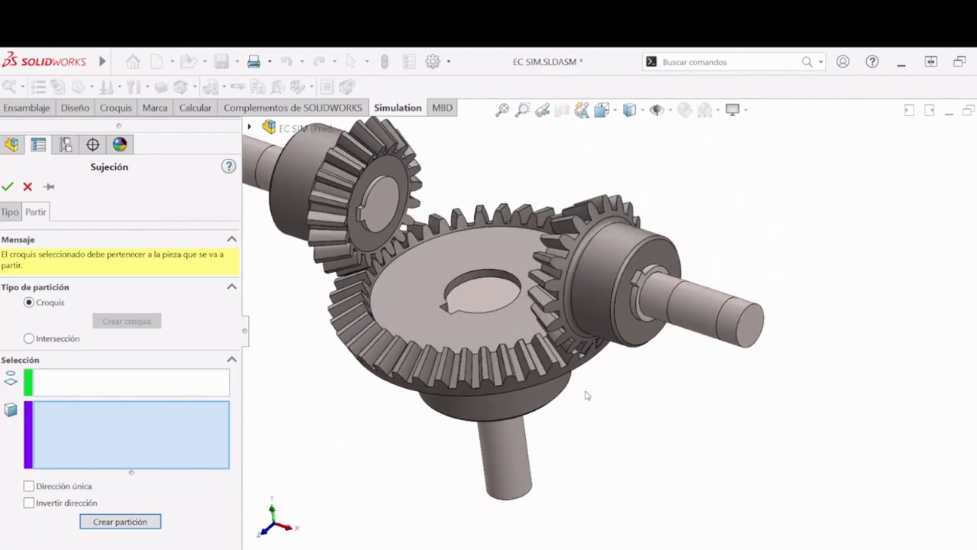
{"action": "scroll", "coordinate": [730, 354], "scroll_direction": "down", "scroll_amount": 3}
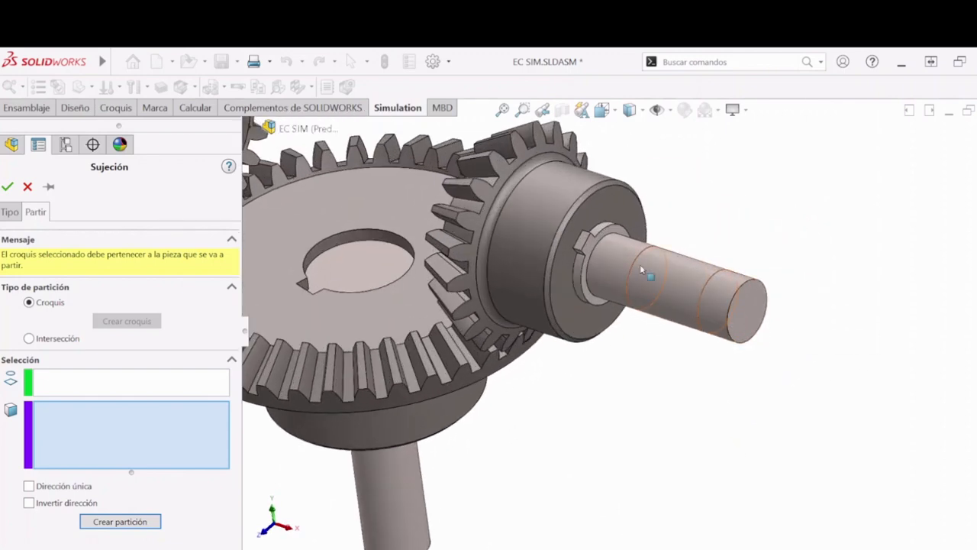
{"action": "left_click", "coordinate": [28, 187]}
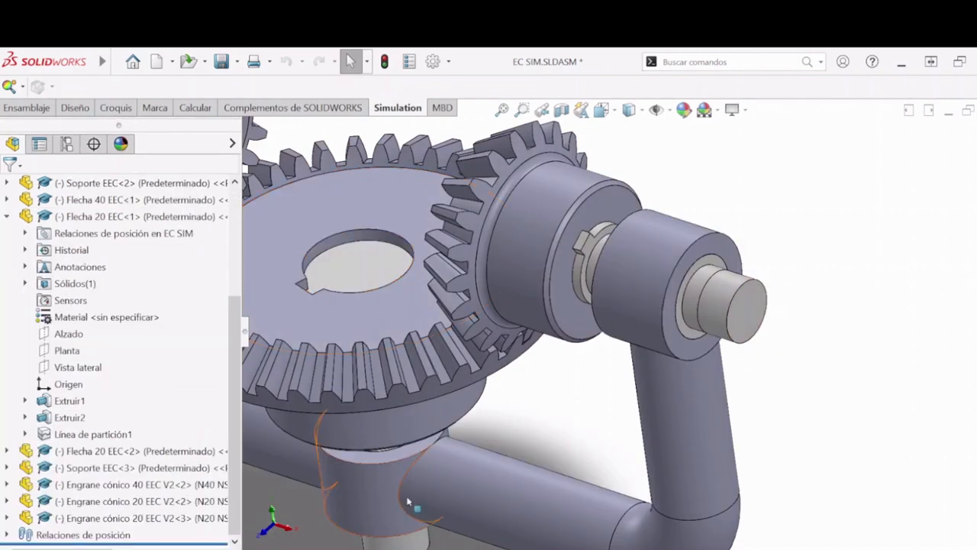
- Inspect the split faces of the +X pinion shaft in the model and their split line feature in Flecha 20 EEC
{"action": "middle_click_drag", "start_coordinate": [526, 458], "coordinate": [626, 450]}
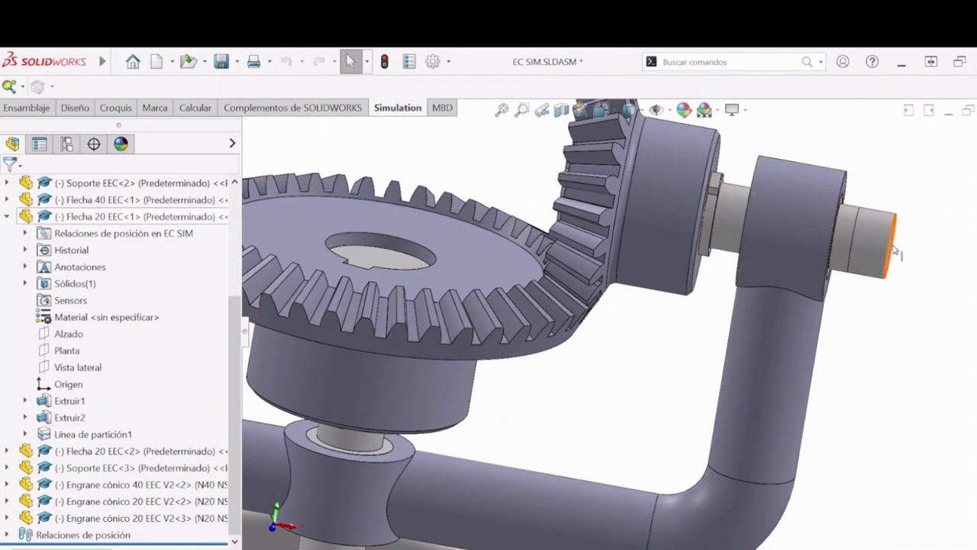
{"action": "left_click", "coordinate": [874, 243]}
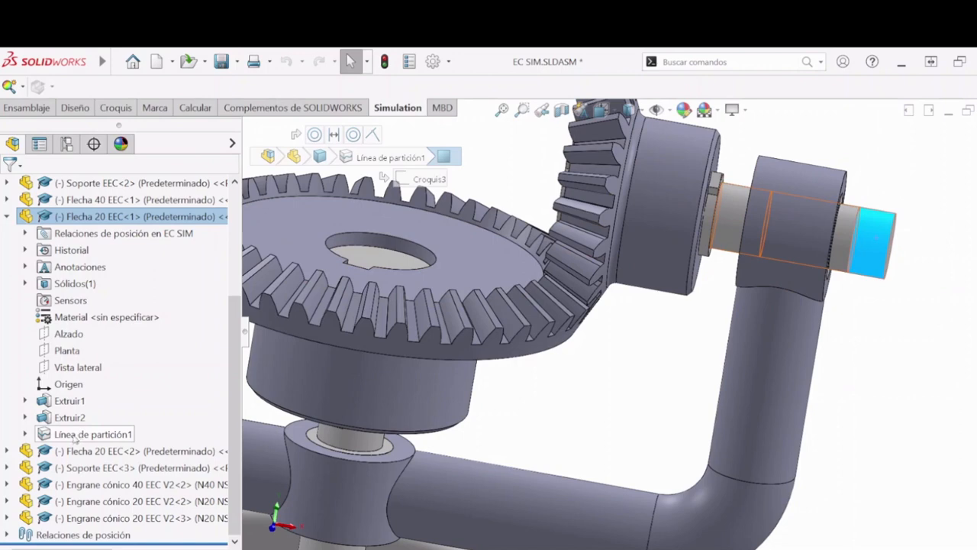
{"action": "left_click", "coordinate": [25, 283]}
{"action": "left_click", "coordinate": [9, 217]}
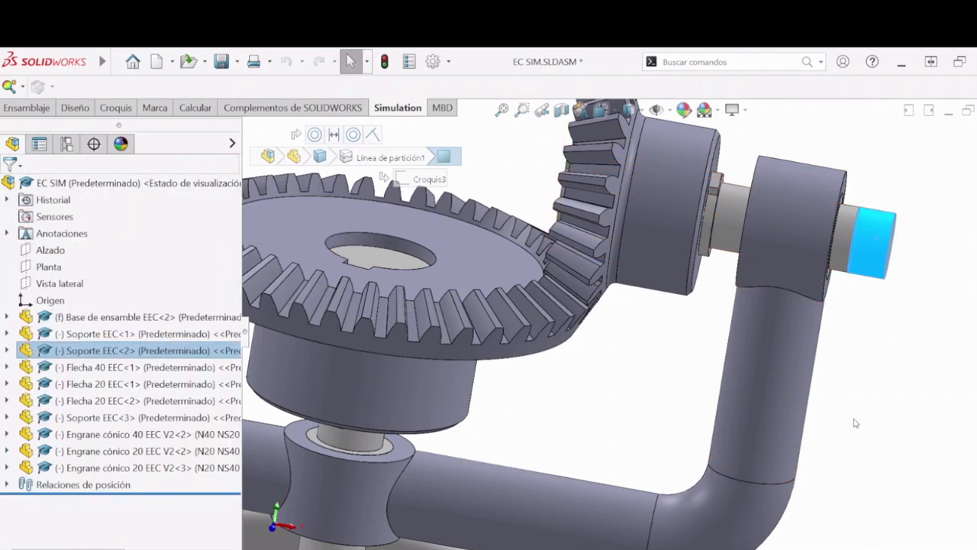
{"action": "left_click", "coordinate": [883, 415]}
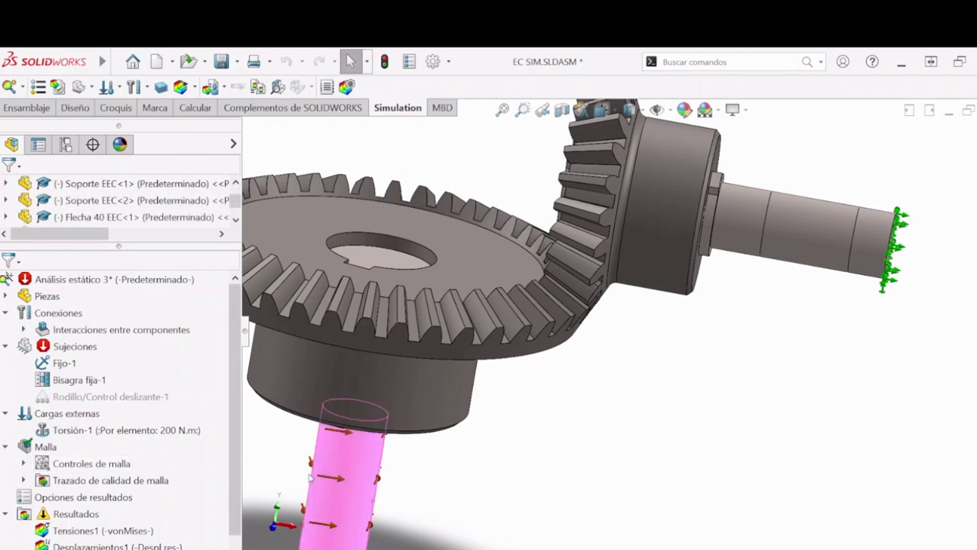
- Edit the Bisagra fija-1 fixture to add the middle split face of both Flecha 20 EEC pinion shafts
{"action": "scroll", "coordinate": [88, 379], "scroll_direction": "down", "scroll_amount": 1}
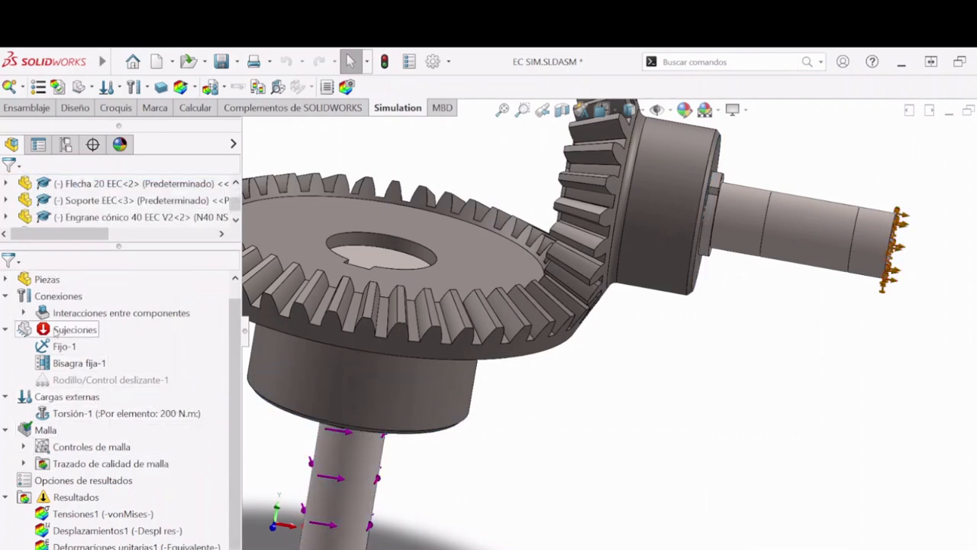
{"action": "middle_click_drag", "start_coordinate": [666, 437], "coordinate": [654, 440]}
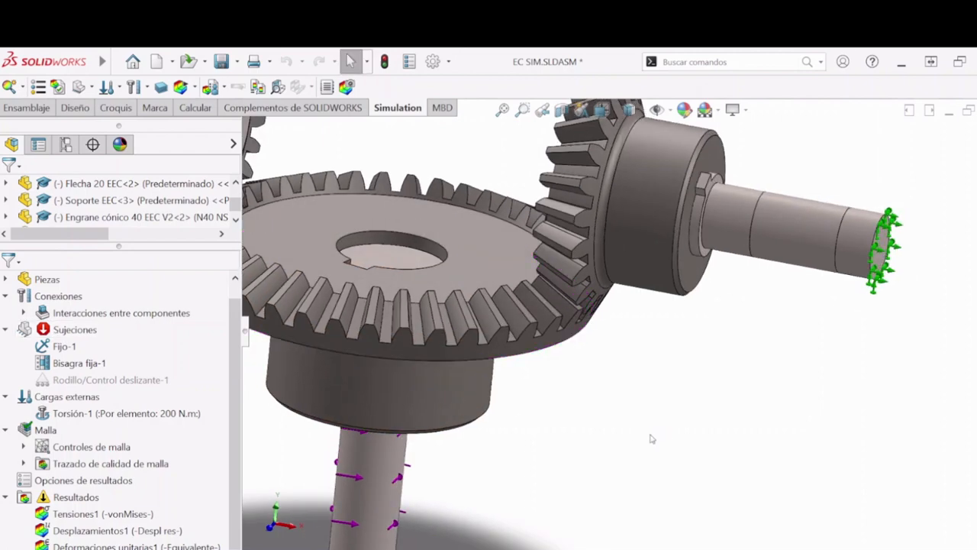
{"action": "right_click", "coordinate": [76, 363]}
{"action": "left_click", "coordinate": [91, 375]}
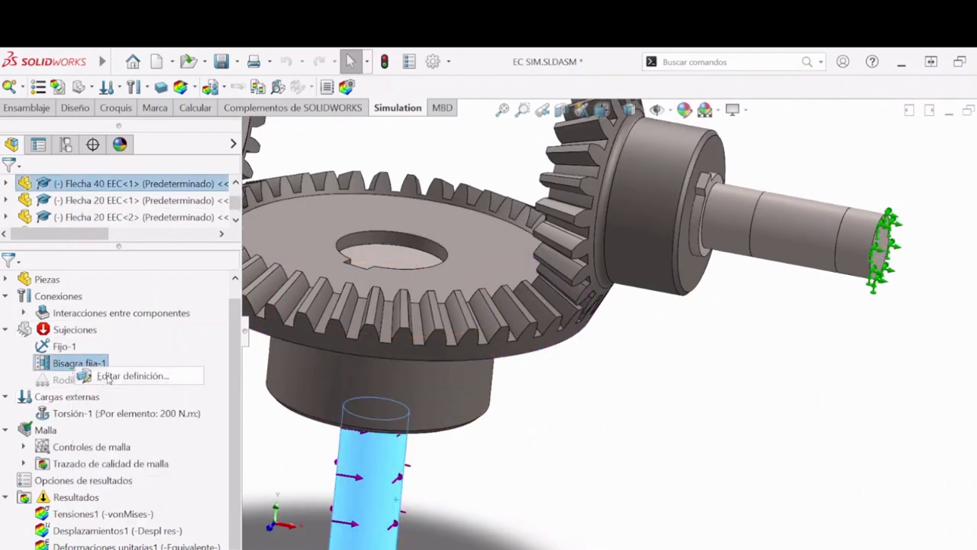
{"action": "left_click", "coordinate": [576, 400]}
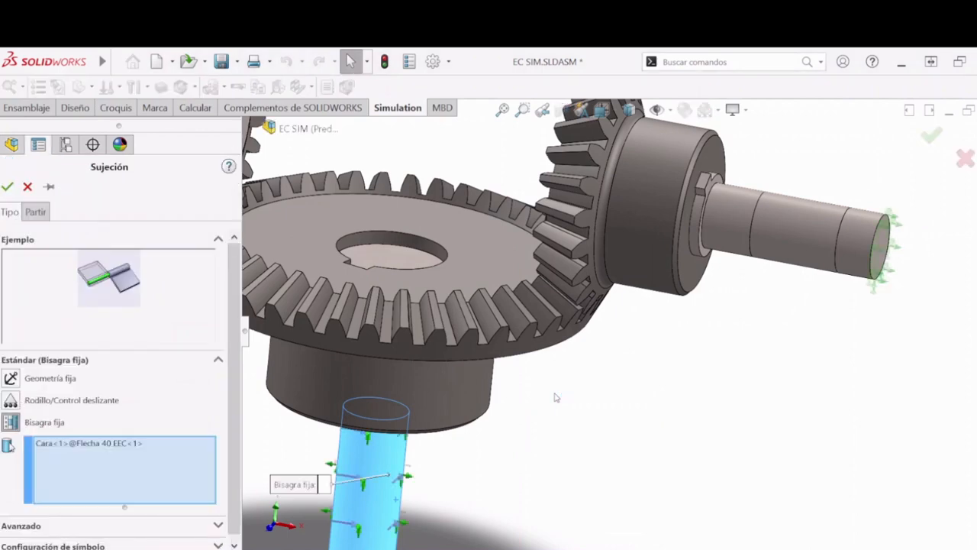
{"action": "scroll", "coordinate": [706, 386], "scroll_direction": "up", "scroll_amount": 5}
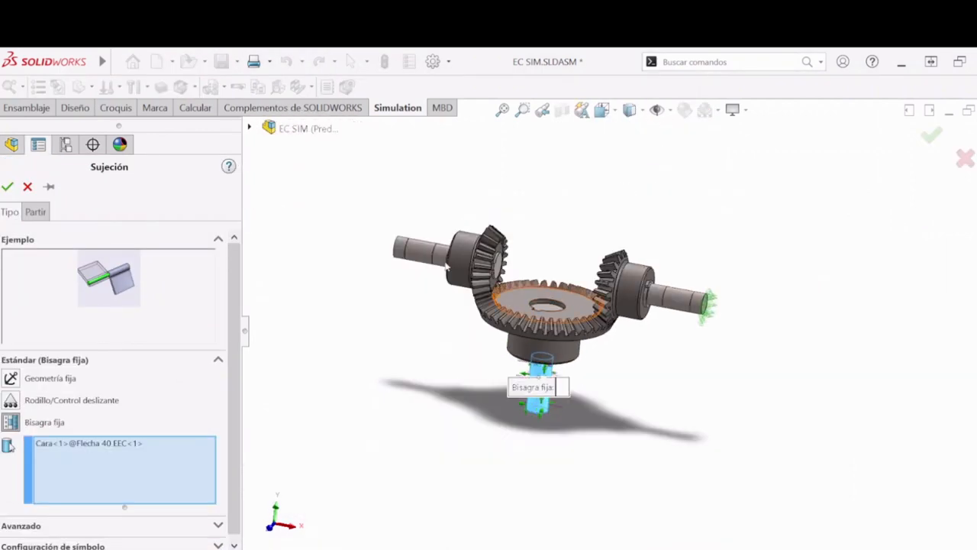
{"action": "scroll", "coordinate": [412, 264], "scroll_direction": "down", "scroll_amount": 4}
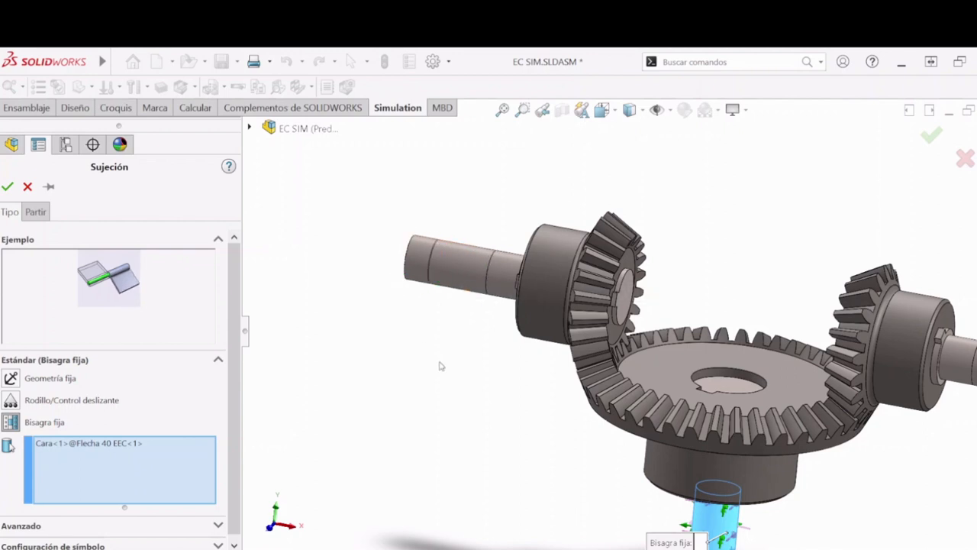
{"action": "scroll", "coordinate": [887, 476], "scroll_direction": "up", "scroll_amount": 2}
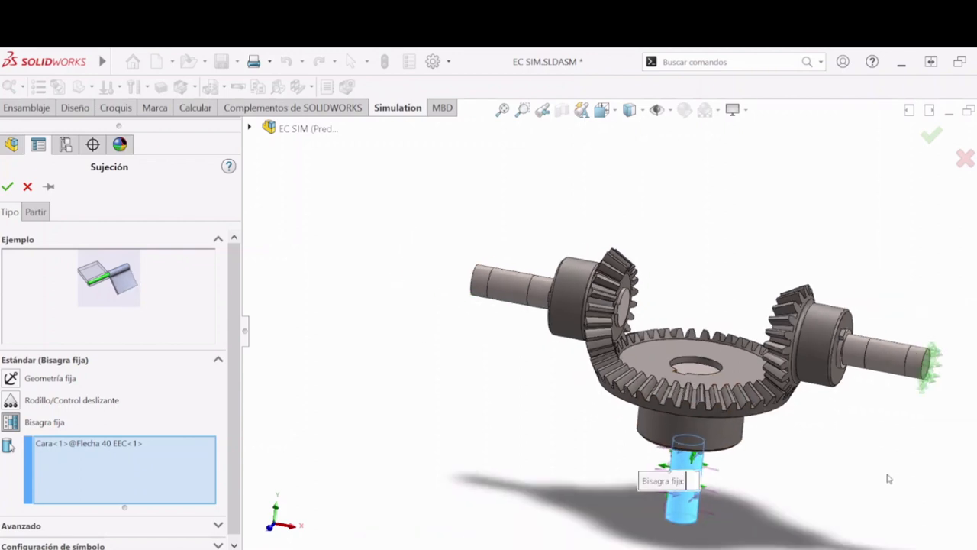
{"action": "left_click", "coordinate": [519, 299]}
{"action": "left_click", "coordinate": [902, 377]}
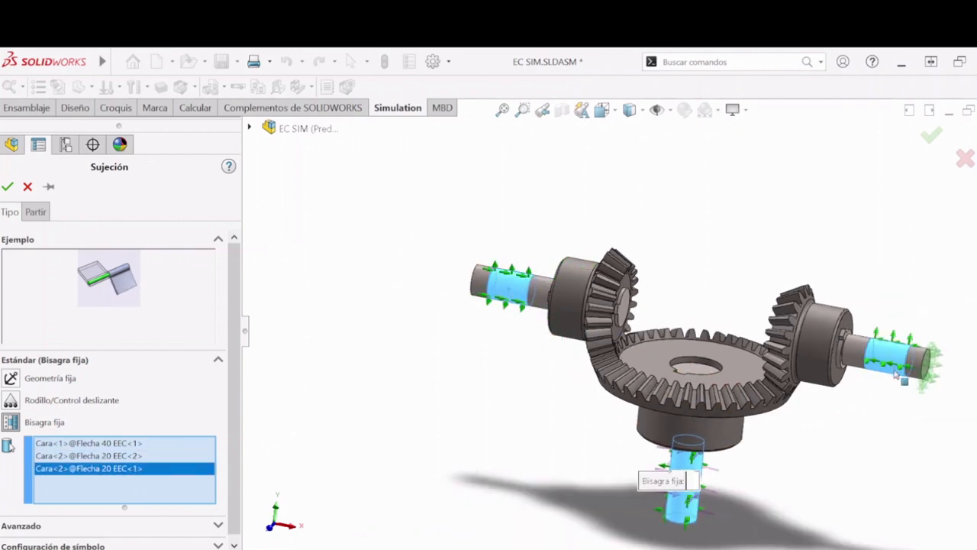
{"action": "scroll", "coordinate": [904, 382], "scroll_direction": "down", "scroll_amount": 2}
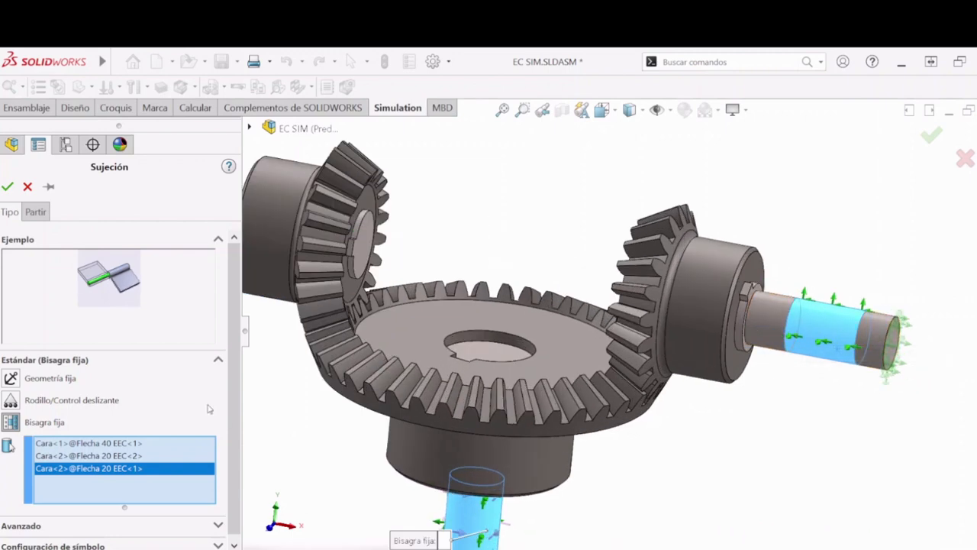
{"action": "left_click", "coordinate": [9, 183]}
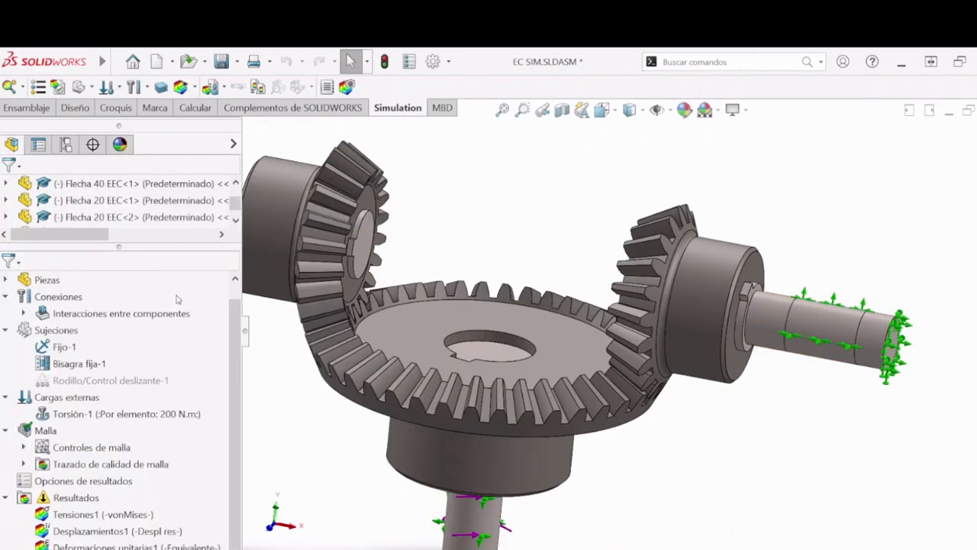
- Regenerate the mesh of the static study at the existing density, without running the analysis
{"action": "mouse_move", "coordinate": [678, 438]}
{"action": "middle_mouse_down"}
{"action": "mouse_move", "coordinate": [676, 475]}
{"action": "mouse_move", "coordinate": [676, 427]}
{"action": "mouse_move", "coordinate": [664, 428]}
{"action": "middle_mouse_up"}
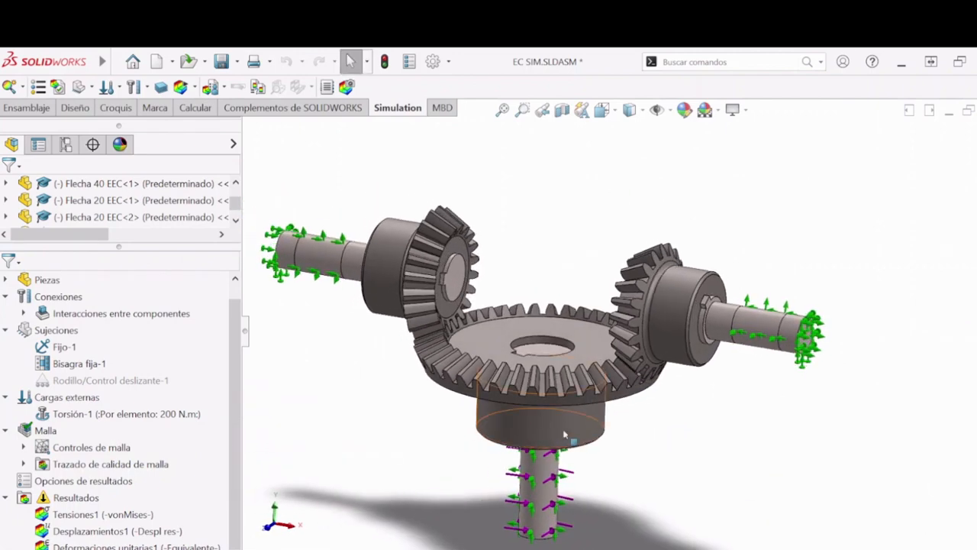
{"action": "key", "text": "space"}
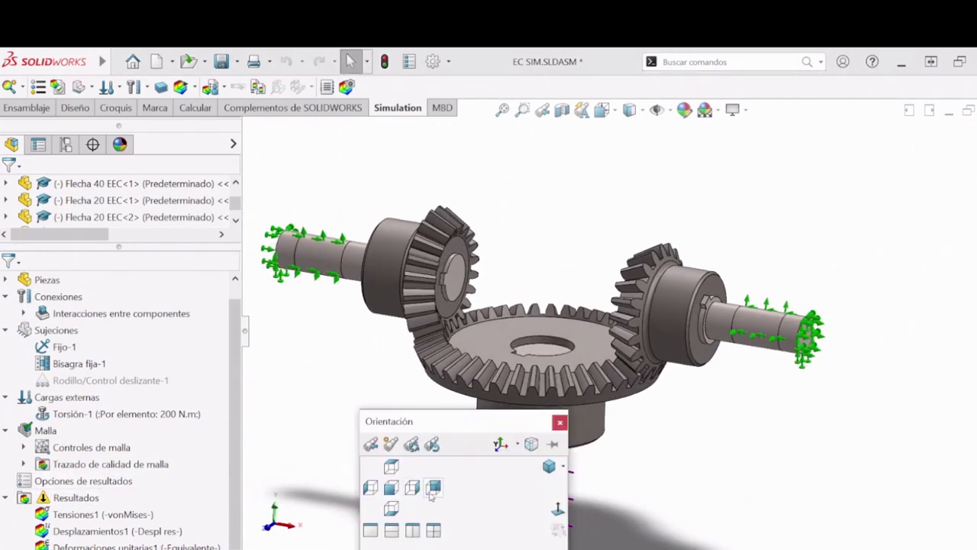
{"action": "left_click", "coordinate": [543, 474]}
{"action": "scroll", "coordinate": [663, 329], "scroll_direction": "down", "scroll_amount": 5}
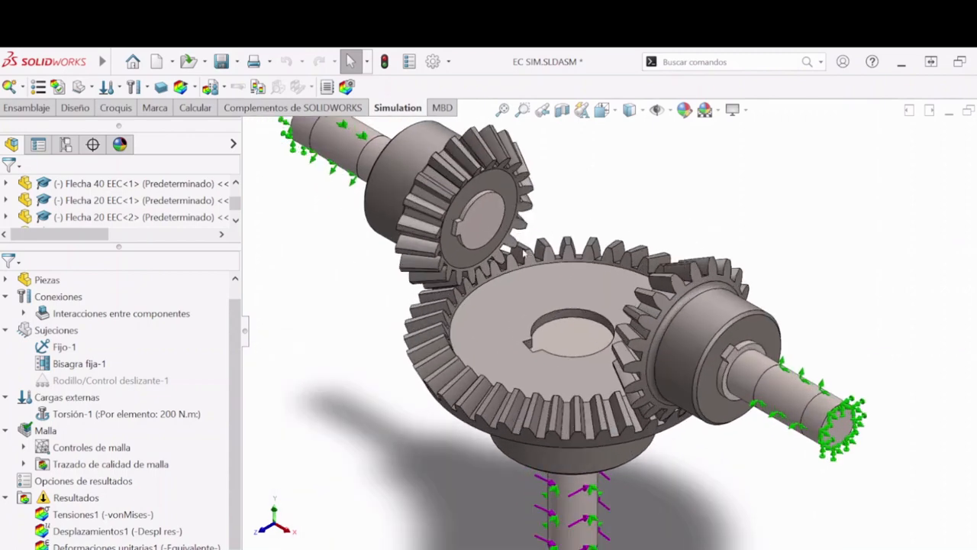
{"action": "right_click", "coordinate": [75, 497]}
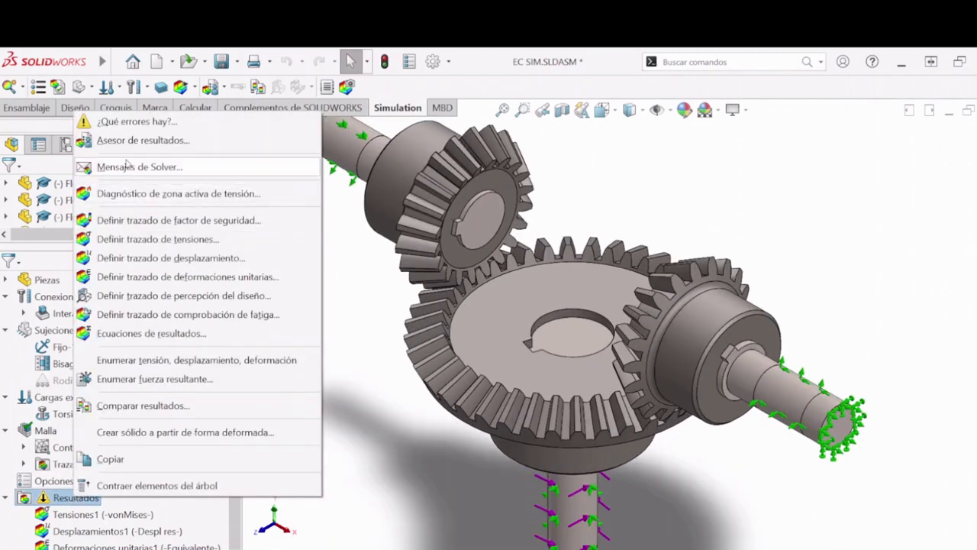
{"action": "key", "text": "Escape"}
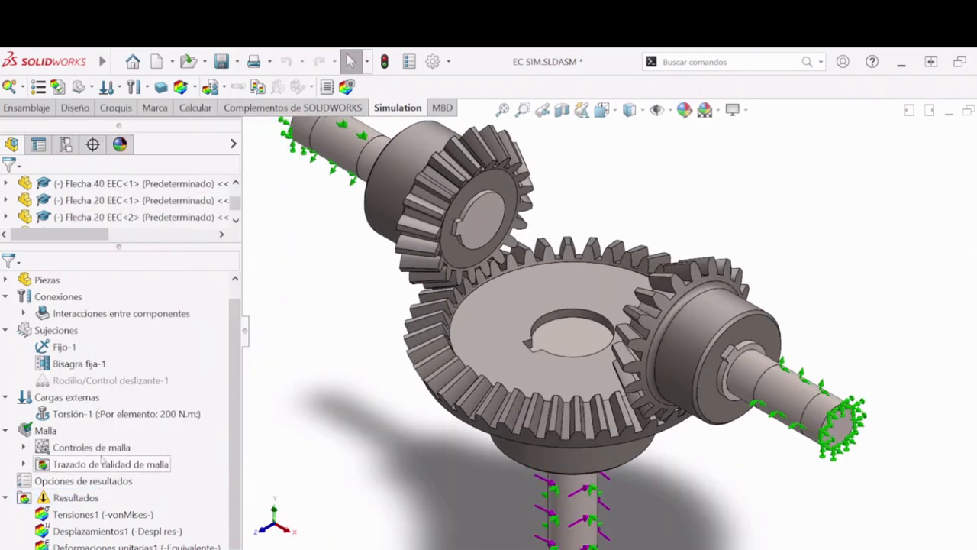
{"action": "right_click", "coordinate": [44, 430]}
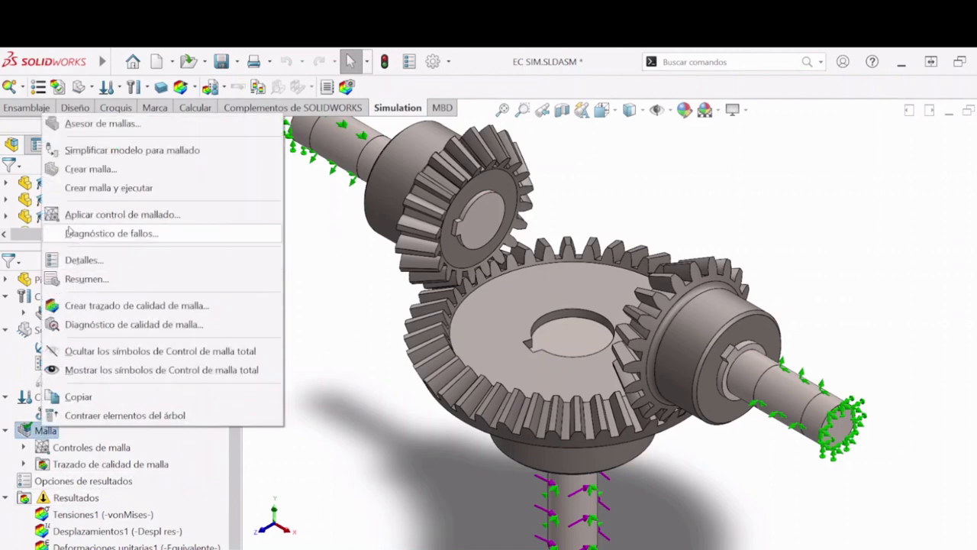
{"action": "left_click", "coordinate": [84, 170]}
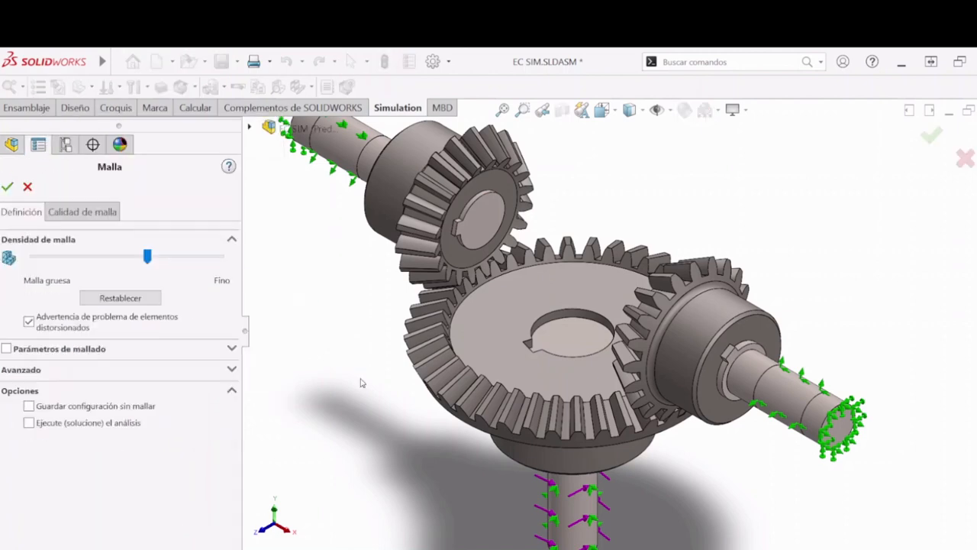
{"action": "left_click", "coordinate": [7, 186]}
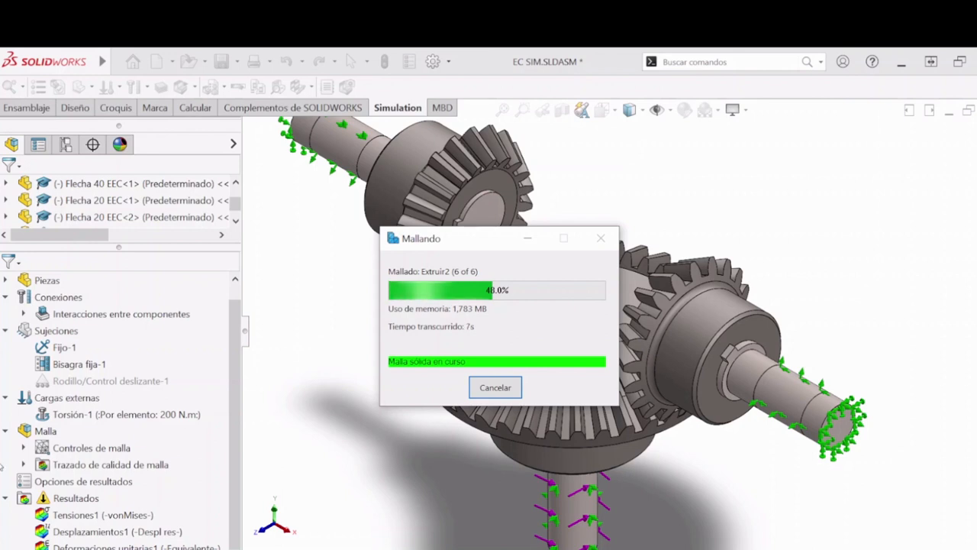
- Expand the study's parts and component interactions to review the included bodies, global bonding and contact definition
{"action": "scroll", "coordinate": [65, 345], "scroll_direction": "up", "scroll_amount": 1}
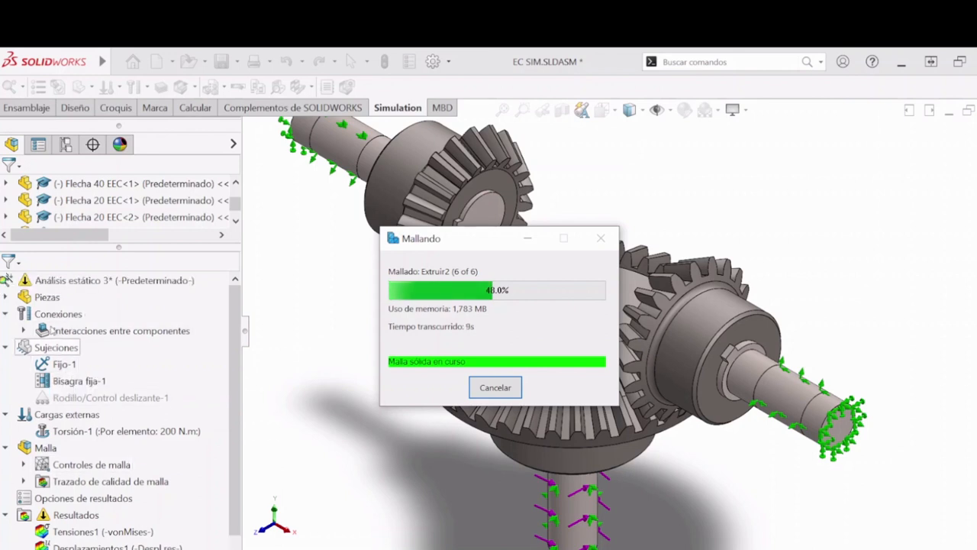
{"action": "left_click", "coordinate": [6, 297]}
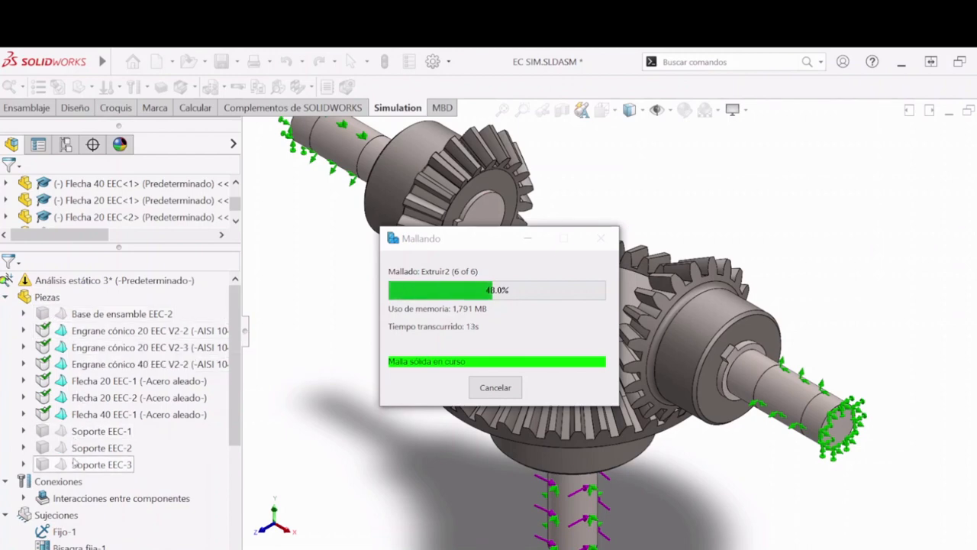
{"action": "scroll", "coordinate": [74, 462], "scroll_direction": "down", "scroll_amount": 2}
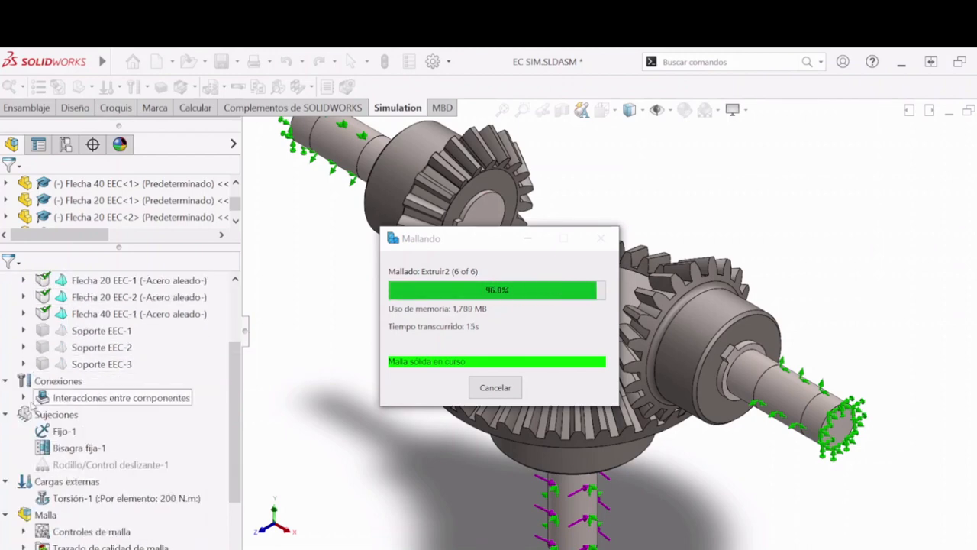
{"action": "left_click", "coordinate": [24, 398]}
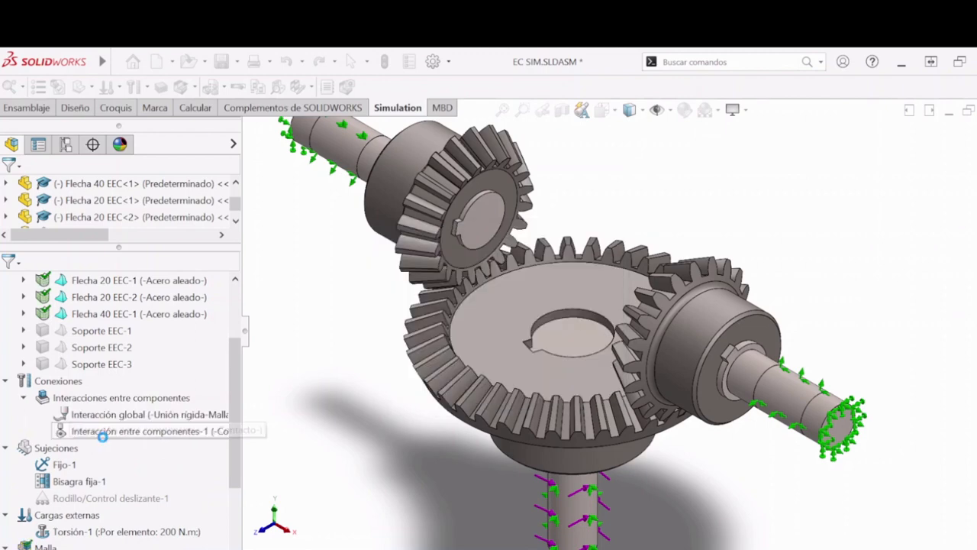
{"action": "scroll", "coordinate": [102, 443], "scroll_direction": "down", "scroll_amount": 2}
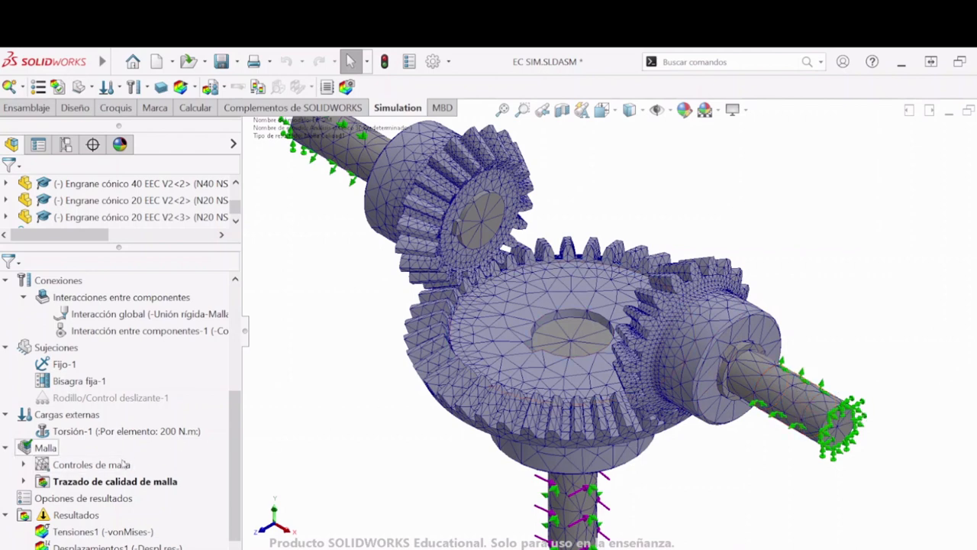
{"action": "scroll", "coordinate": [122, 465], "scroll_direction": "down", "scroll_amount": 1}
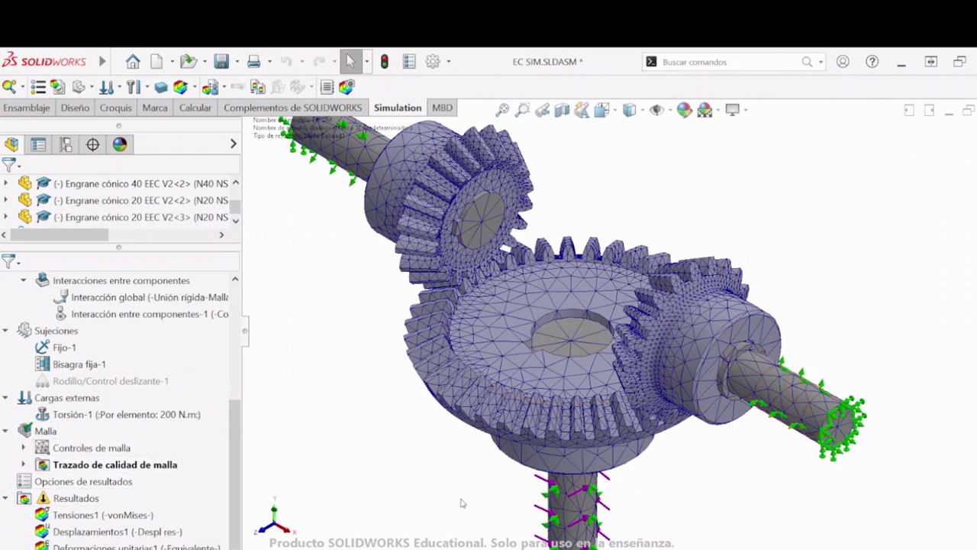
- Examine the new mesh around the large bevel gear's hub and the shoulder of its vertical shaft
{"action": "key", "text": "f"}
{"action": "middle_click_drag", "start_coordinate": [518, 459], "coordinate": [558, 402]}
{"action": "scroll", "coordinate": [563, 456], "scroll_direction": "down", "scroll_amount": 5}
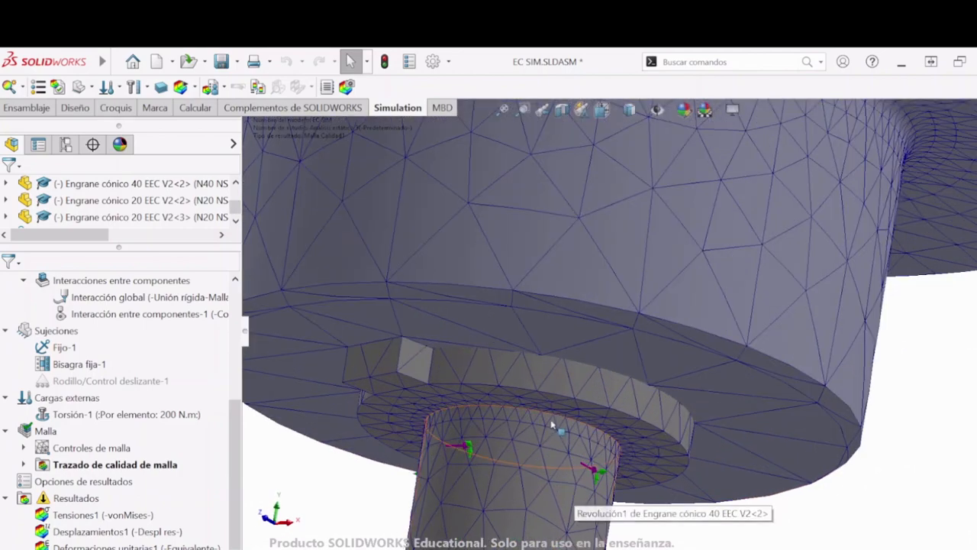
{"action": "scroll", "coordinate": [551, 412], "scroll_direction": "up", "scroll_amount": 5}
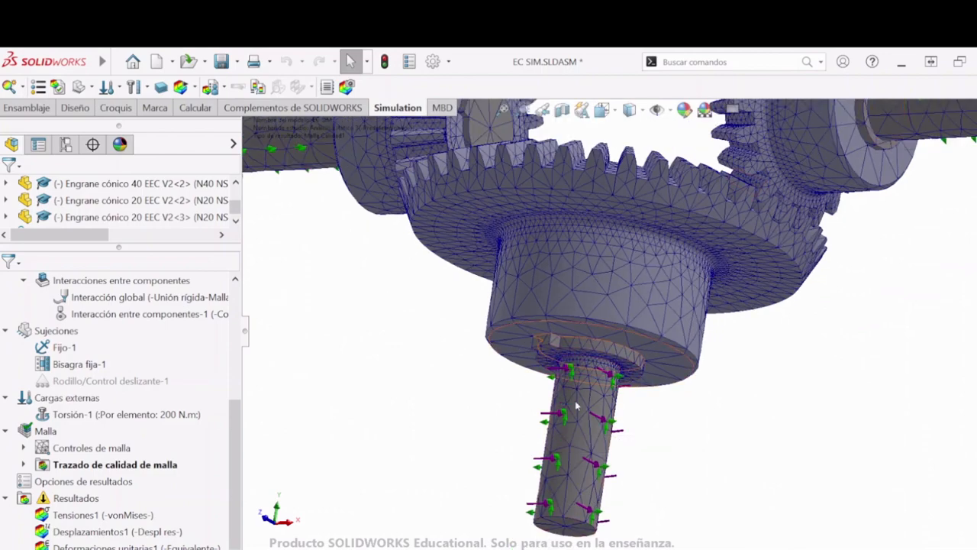
{"action": "middle_click_drag", "start_coordinate": [466, 404], "coordinate": [461, 428]}
{"action": "key", "text": "space"}
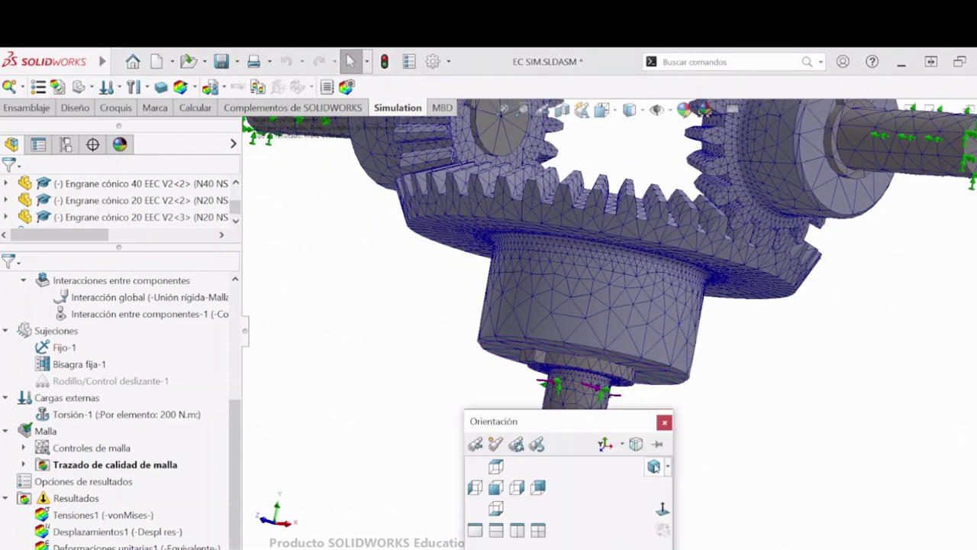
{"action": "left_click", "coordinate": [654, 466]}
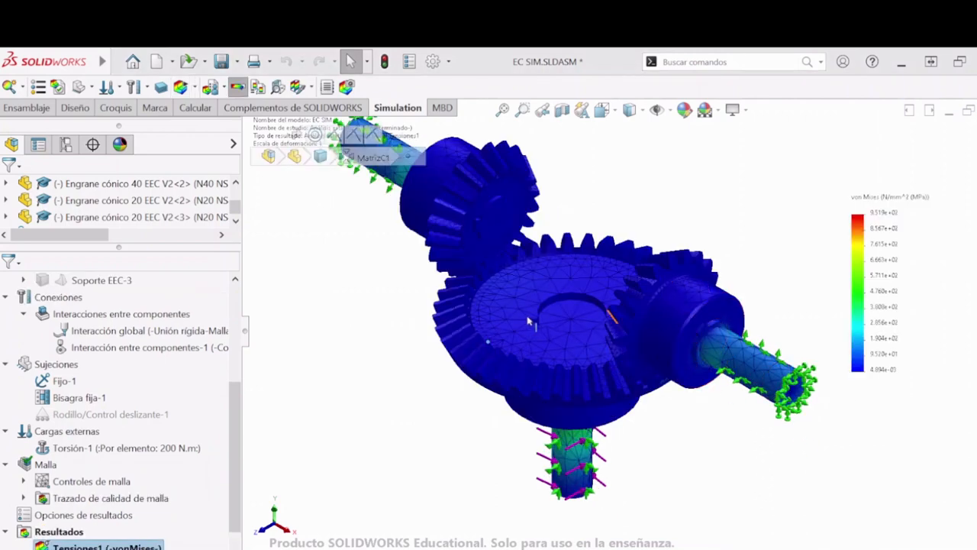
- Examine the von Mises stress plot at the meshing teeth and along the split +X pinion shaft
{"action": "key", "text": "f"}
{"action": "key", "text": "ctrl+1"}
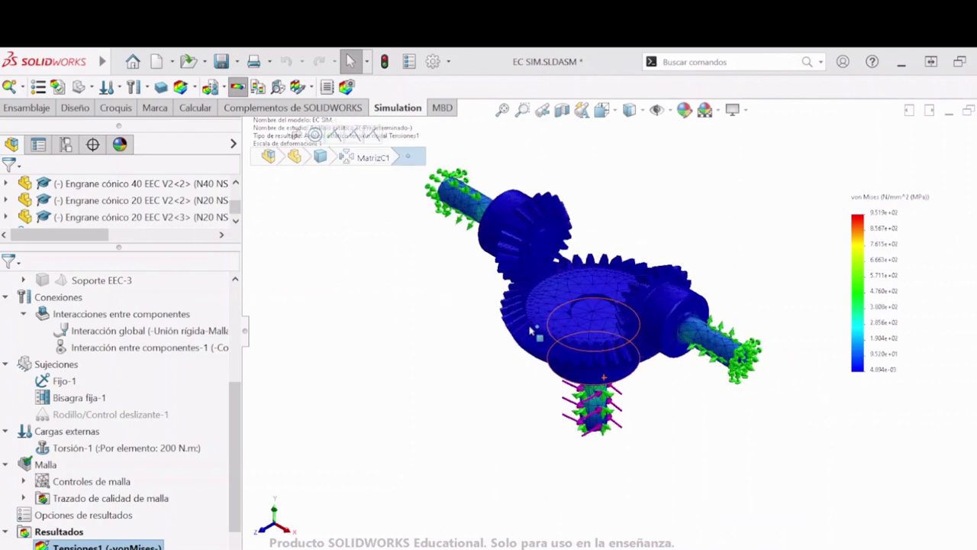
{"action": "scroll", "coordinate": [653, 303], "scroll_direction": "down", "scroll_amount": 5}
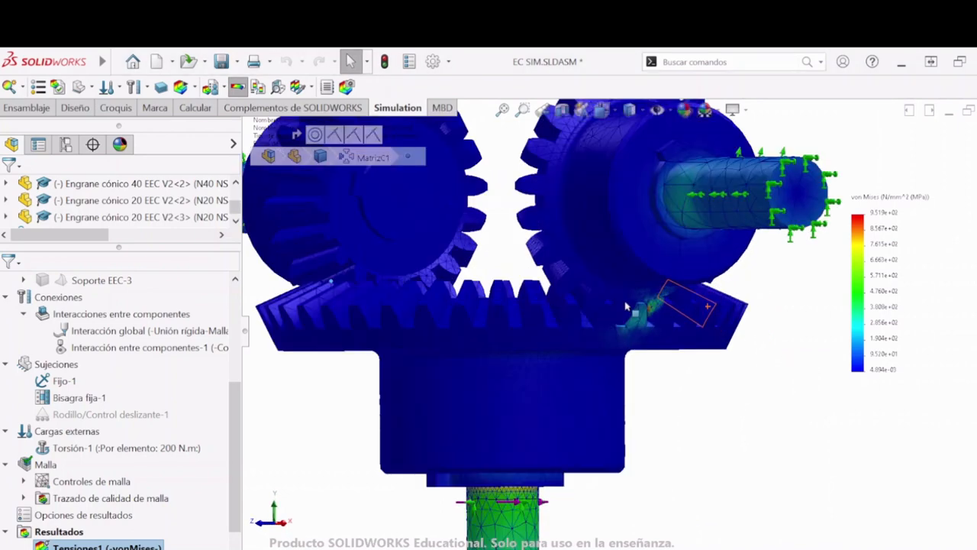
{"action": "scroll", "coordinate": [653, 303], "scroll_direction": "up", "scroll_amount": 3}
{"action": "key", "text": "ctrl+7"}
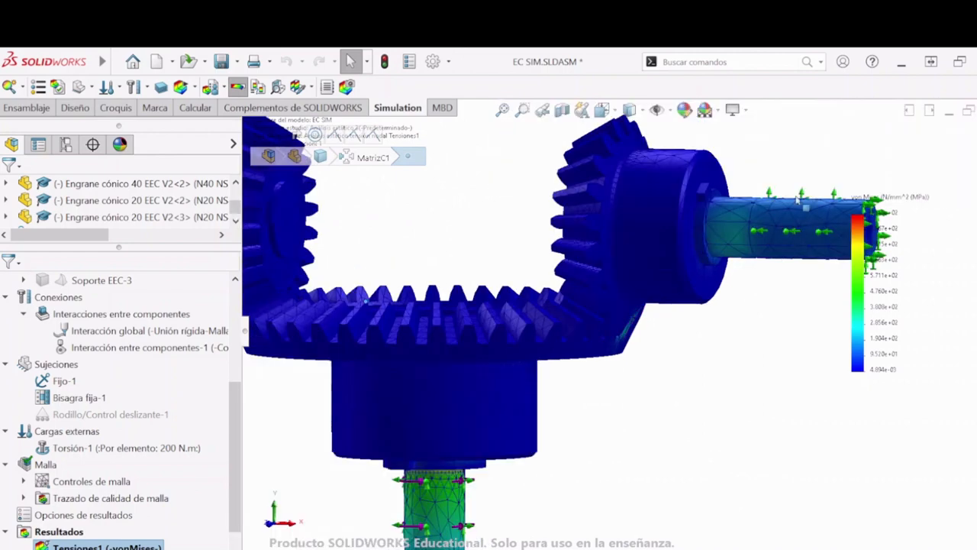
{"action": "scroll", "coordinate": [690, 277], "scroll_direction": "down", "scroll_amount": 5}
{"action": "key", "text": "ctrl+1"}
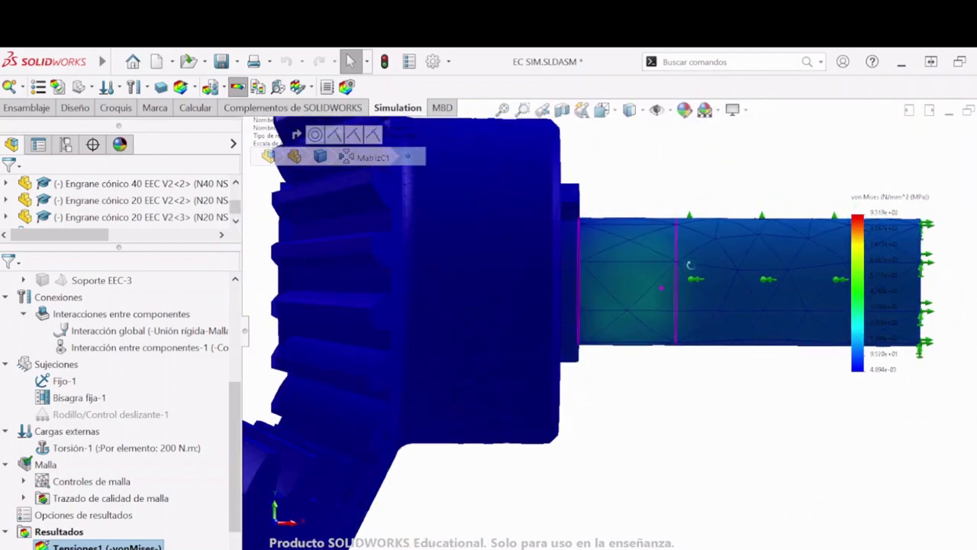
{"action": "middle_click_drag", "start_coordinate": [631, 287], "coordinate": [662, 295]}
{"action": "scroll", "coordinate": [663, 295], "scroll_direction": "up", "scroll_amount": 8}
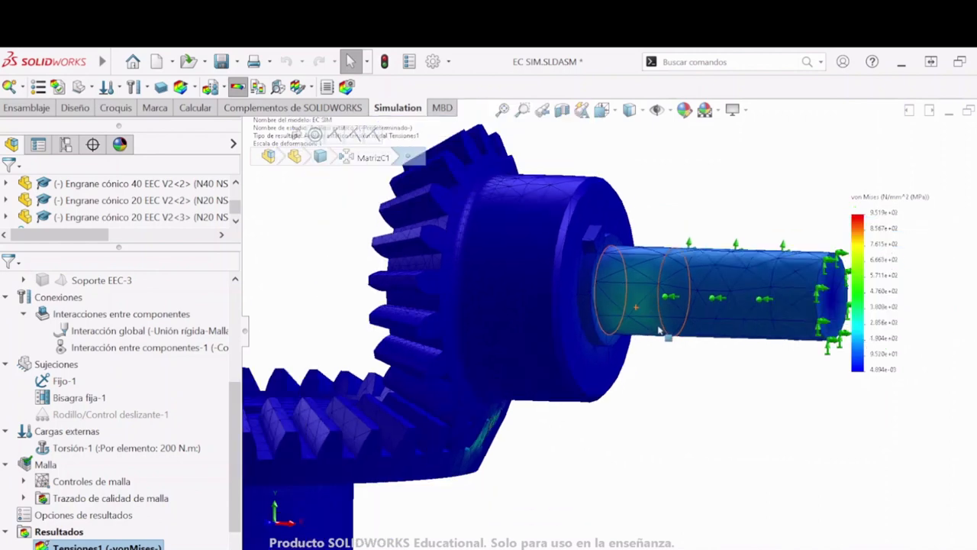
- Examine the von Mises stresses on the -X pinion shaft around its split face and shoulder
{"action": "middle_click_drag", "start_coordinate": [321, 317], "coordinate": [499, 267]}
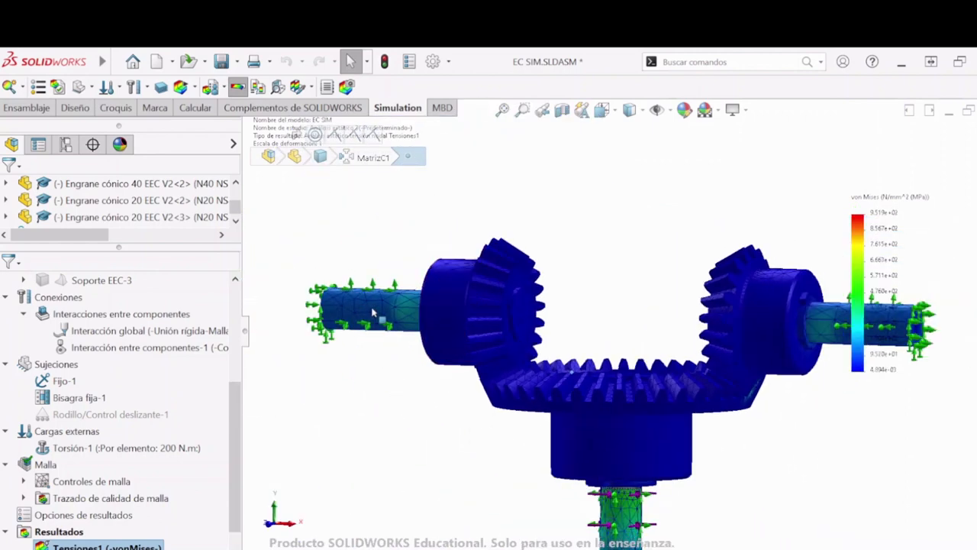
{"action": "scroll", "coordinate": [500, 268], "scroll_direction": "down", "scroll_amount": 5}
{"action": "middle_click_drag", "start_coordinate": [512, 323], "coordinate": [589, 425]}
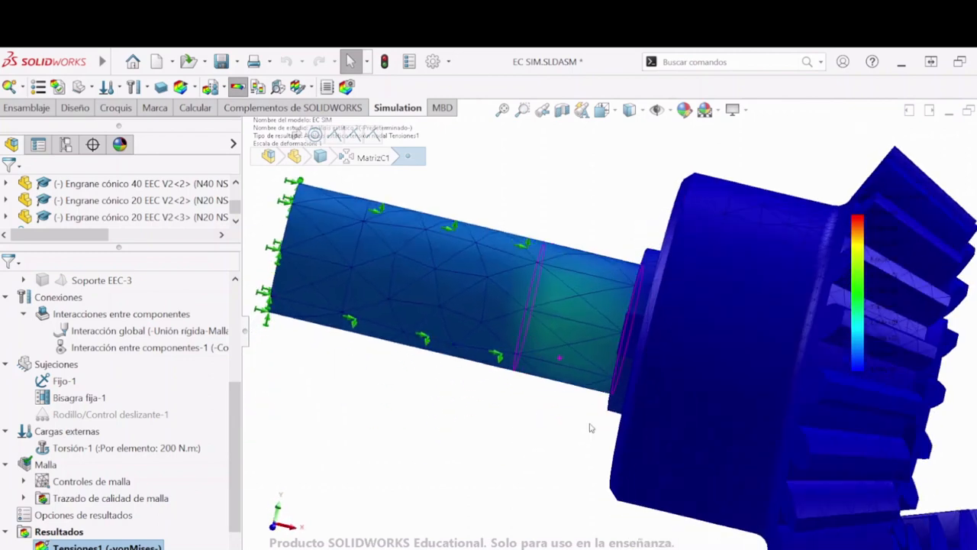
{"action": "scroll", "coordinate": [588, 425], "scroll_direction": "up", "scroll_amount": 3}
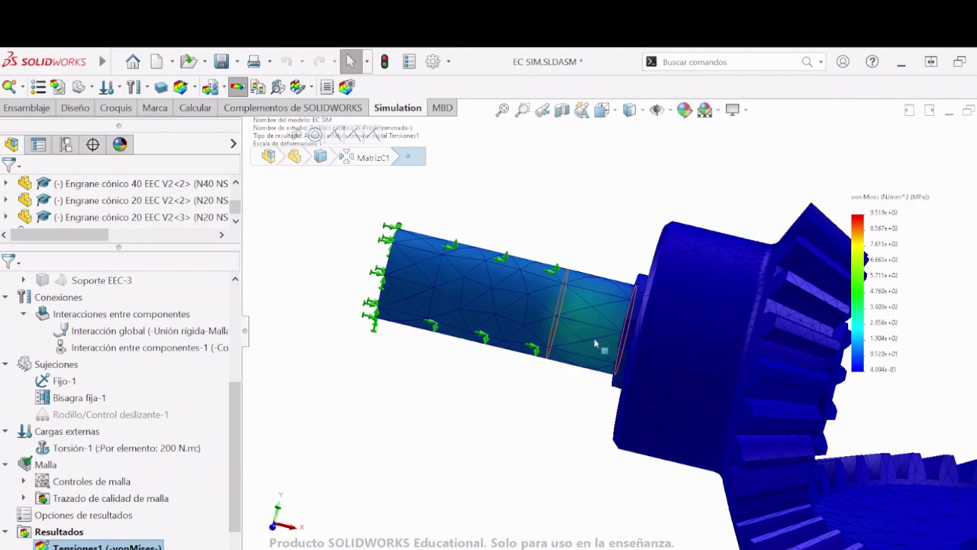
{"action": "scroll", "coordinate": [731, 388], "scroll_direction": "up", "scroll_amount": 2}
{"action": "middle_click_drag", "start_coordinate": [730, 389], "coordinate": [708, 389]}
{"action": "scroll", "coordinate": [789, 406], "scroll_direction": "up", "scroll_amount": 3}
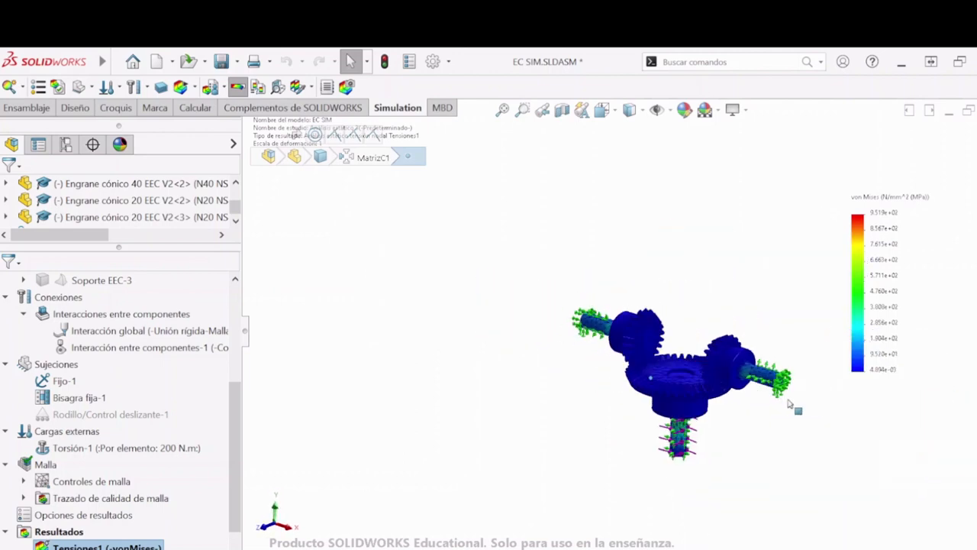
{"action": "scroll", "coordinate": [764, 397], "scroll_direction": "down", "scroll_amount": 3}
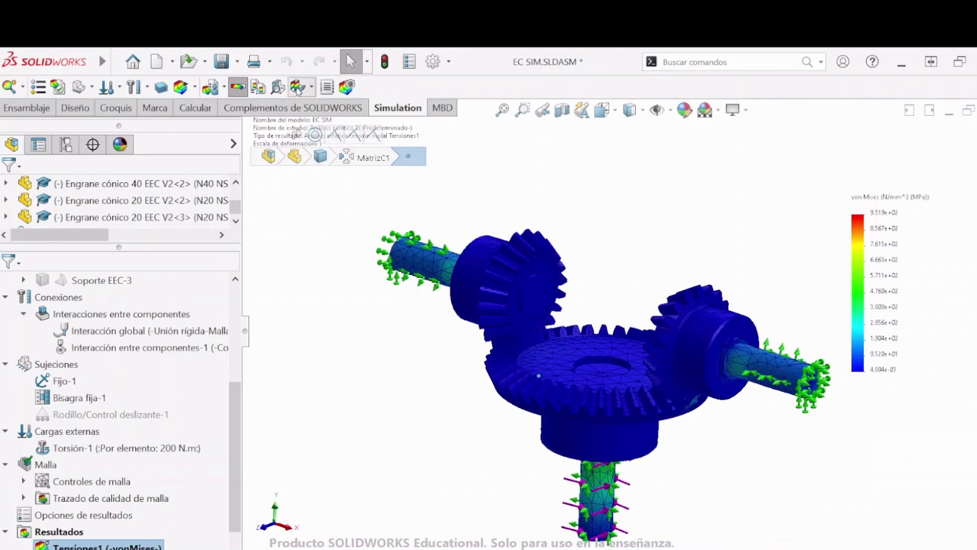
- Section the von Mises plot parallel to the Alzado plane, offsetting the cut about 96.23 mm through the gears and shafts
{"action": "left_click", "coordinate": [297, 89]}
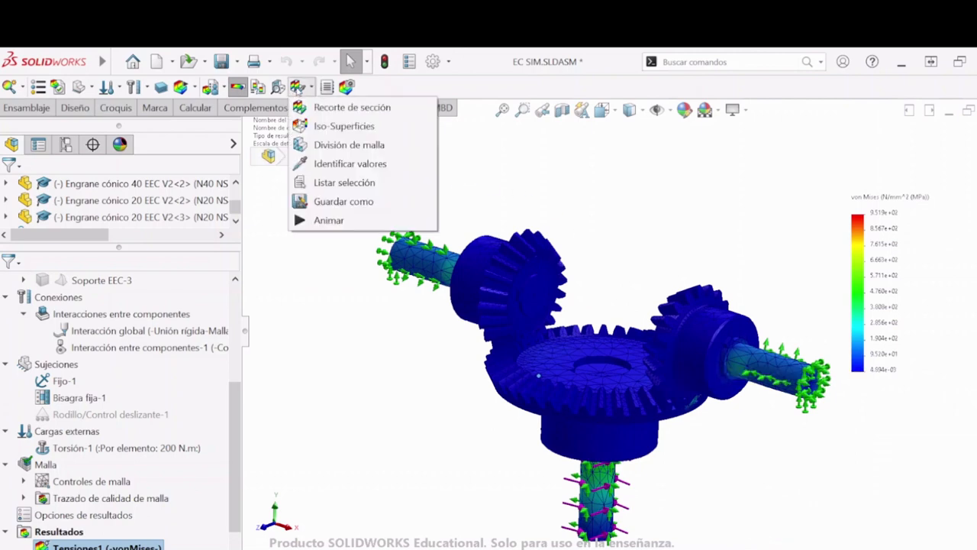
{"action": "left_click", "coordinate": [336, 109]}
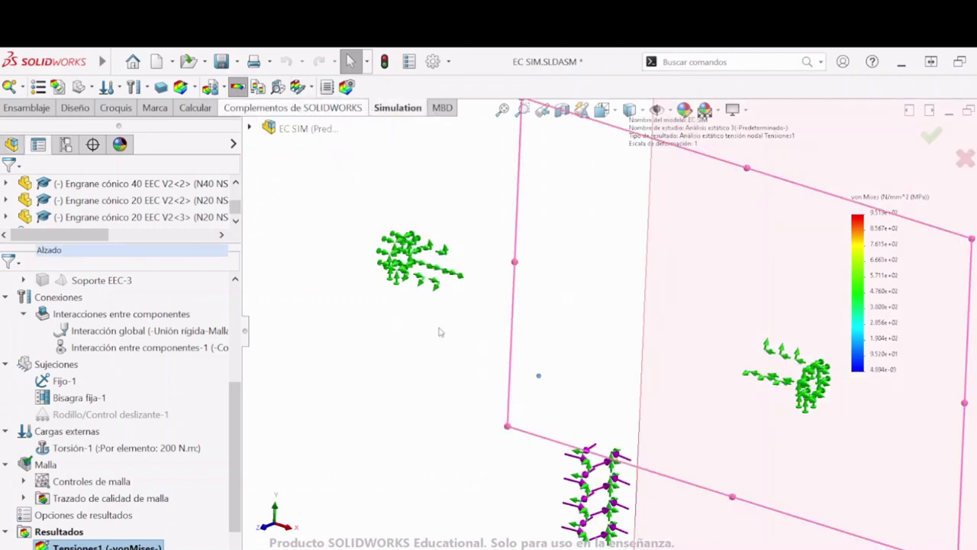
{"action": "left_click_drag", "start_coordinate": [844, 433], "coordinate": [649, 443]}
{"action": "scroll", "coordinate": [664, 357], "scroll_direction": "down", "scroll_amount": 8}
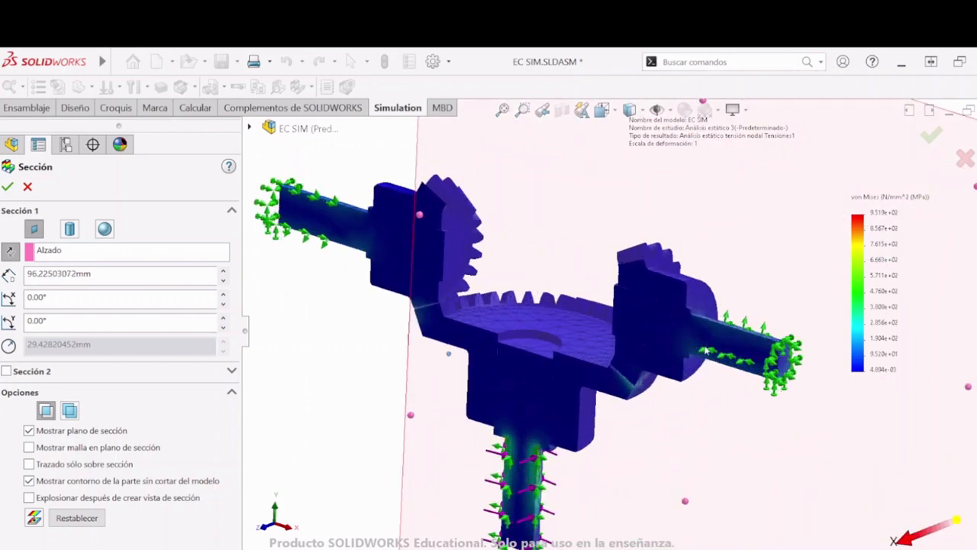
- Examine the sectioned stresses at the shoulders of both pinion shafts and the vertical shaft
{"action": "scroll", "coordinate": [675, 414], "scroll_direction": "up", "scroll_amount": 8}
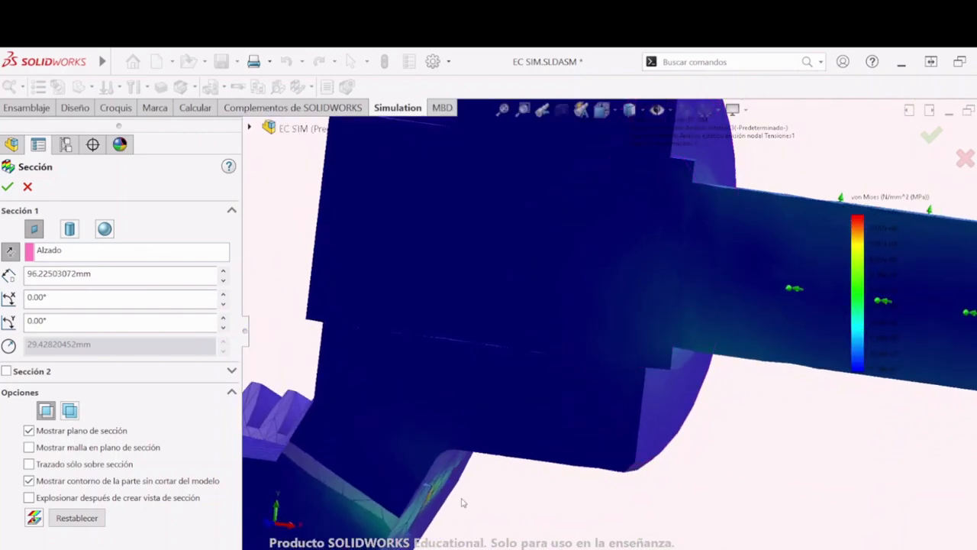
{"action": "scroll", "coordinate": [442, 489], "scroll_direction": "down", "scroll_amount": 6}
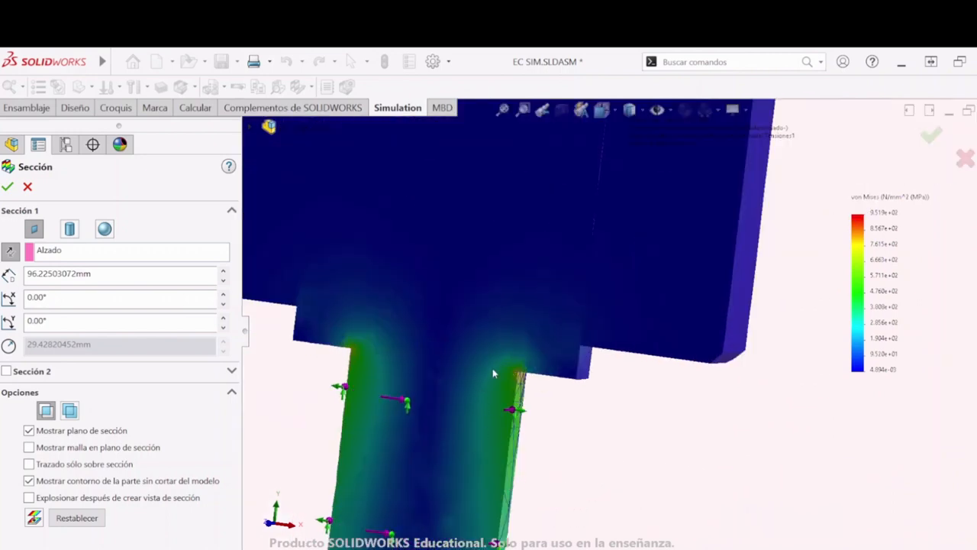
{"action": "scroll", "coordinate": [526, 355], "scroll_direction": "up", "scroll_amount": 6}
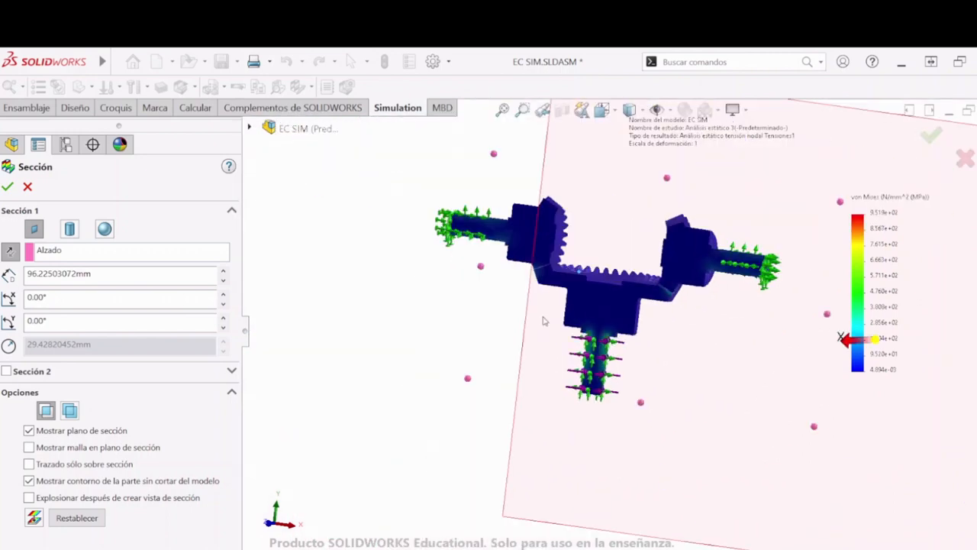
{"action": "scroll", "coordinate": [525, 236], "scroll_direction": "down", "scroll_amount": 6}
{"action": "scroll", "coordinate": [525, 236], "scroll_direction": "down", "scroll_amount": 2}
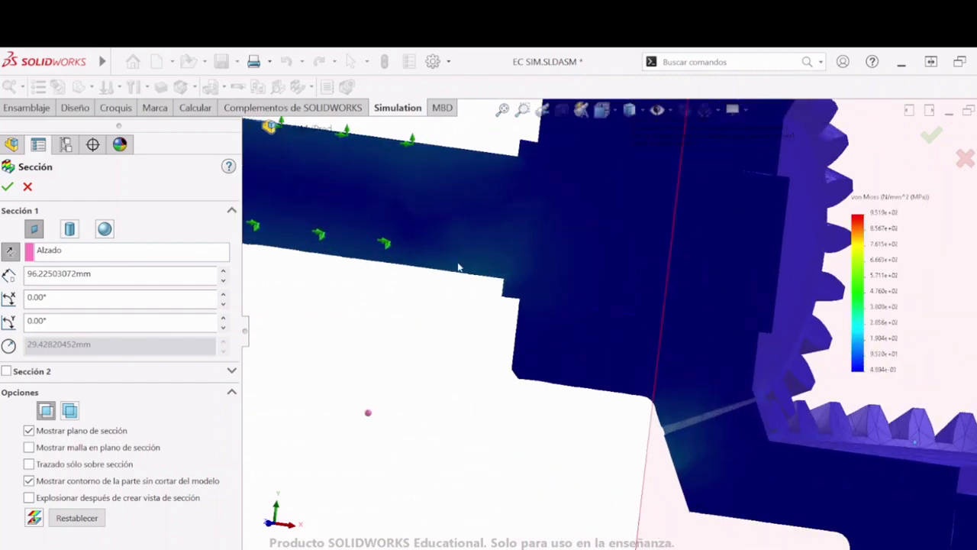
- Shift the Alzado section plane to an offset of about 90.91 mm, examine the stresses at the gear mesh, and discard the section
{"action": "scroll", "coordinate": [733, 369], "scroll_direction": "up", "scroll_amount": 1}
{"action": "scroll", "coordinate": [836, 437], "scroll_direction": "up", "scroll_amount": 4}
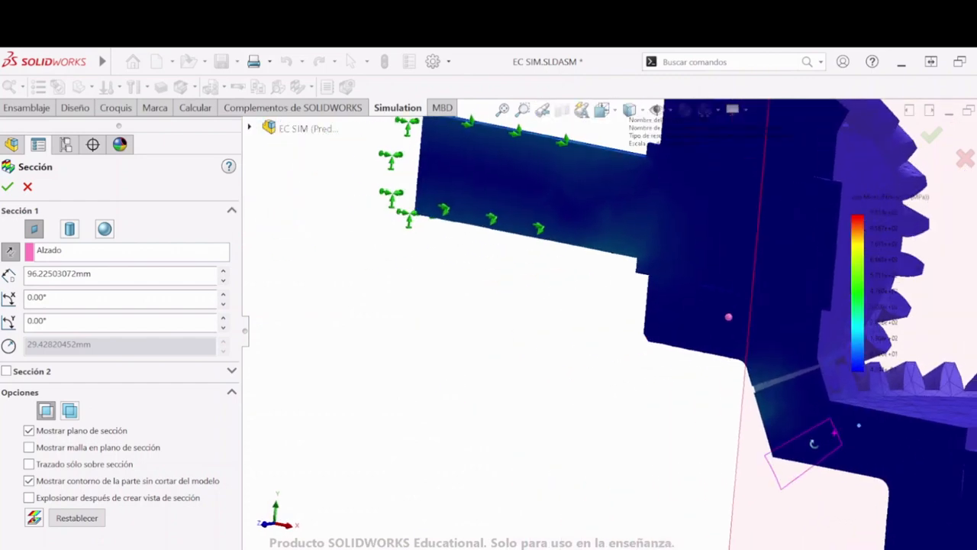
{"action": "scroll", "coordinate": [838, 397], "scroll_direction": "up", "scroll_amount": 2}
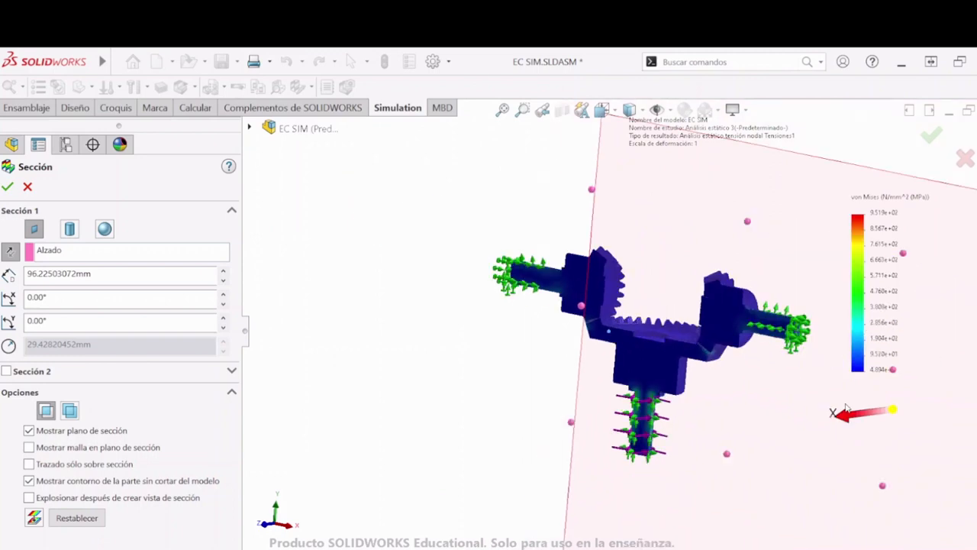
{"action": "mouse_move", "coordinate": [841, 410]}
{"action": "left_mouse_down"}
{"action": "mouse_move", "coordinate": [825, 416]}
{"action": "mouse_move", "coordinate": [840, 410]}
{"action": "mouse_move", "coordinate": [841, 392]}
{"action": "mouse_move", "coordinate": [851, 407]}
{"action": "left_mouse_up"}
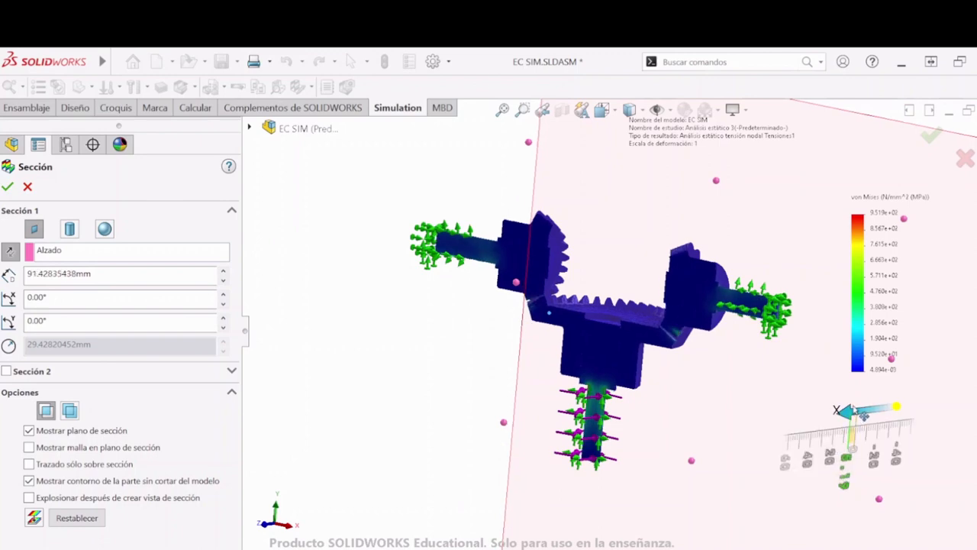
{"action": "scroll", "coordinate": [664, 317], "scroll_direction": "down", "scroll_amount": 5}
{"action": "scroll", "coordinate": [664, 316], "scroll_direction": "down", "scroll_amount": 3}
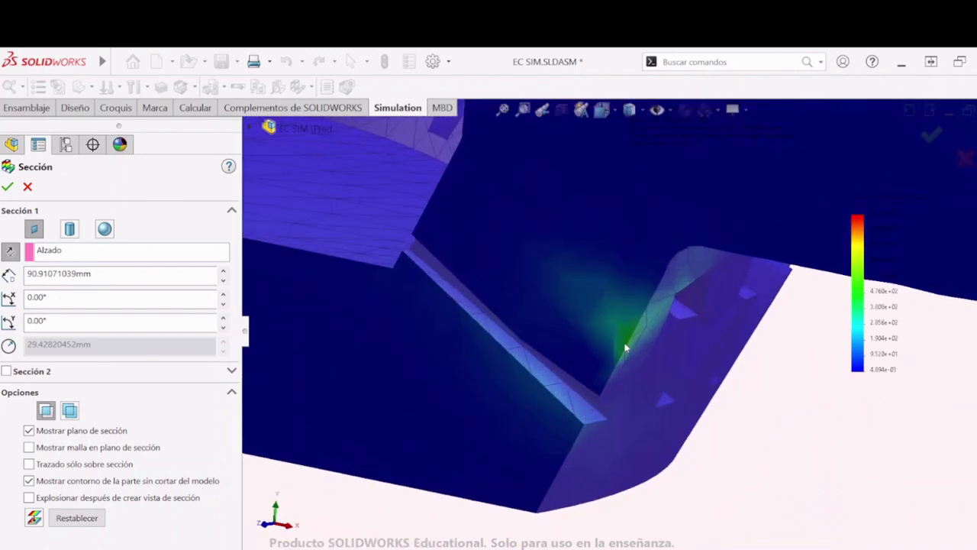
{"action": "middle_click_drag", "start_coordinate": [626, 344], "coordinate": [601, 322]}
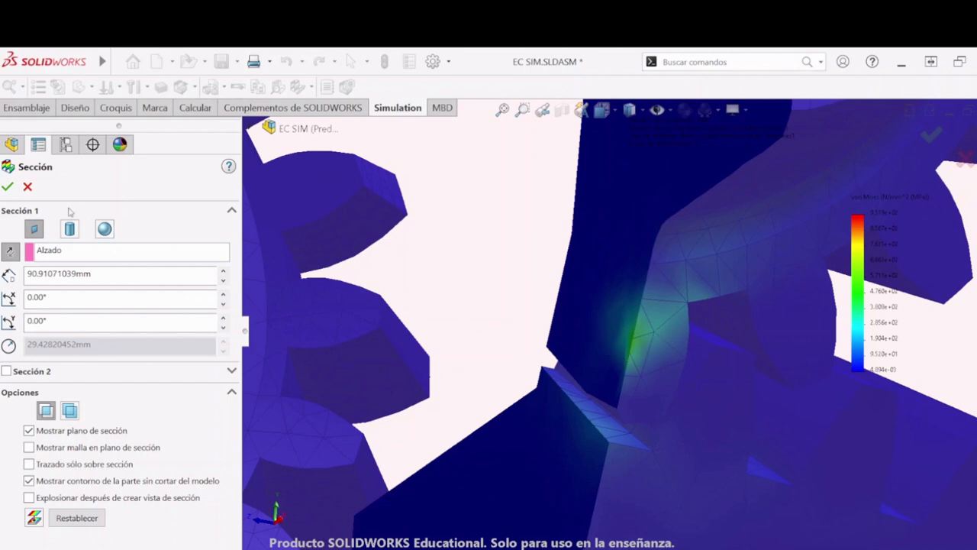
{"action": "left_click", "coordinate": [27, 186]}
- Create a new static study for the bevel gear assembly
{"action": "scroll", "coordinate": [690, 405], "scroll_direction": "up", "scroll_amount": 5}
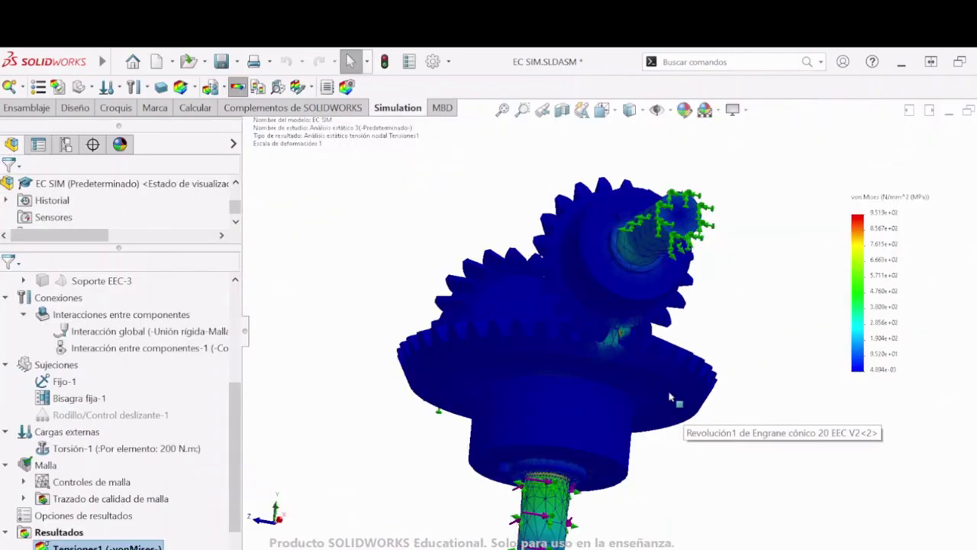
{"action": "middle_click_drag", "start_coordinate": [676, 399], "coordinate": [683, 443]}
{"action": "key", "text": "space"}
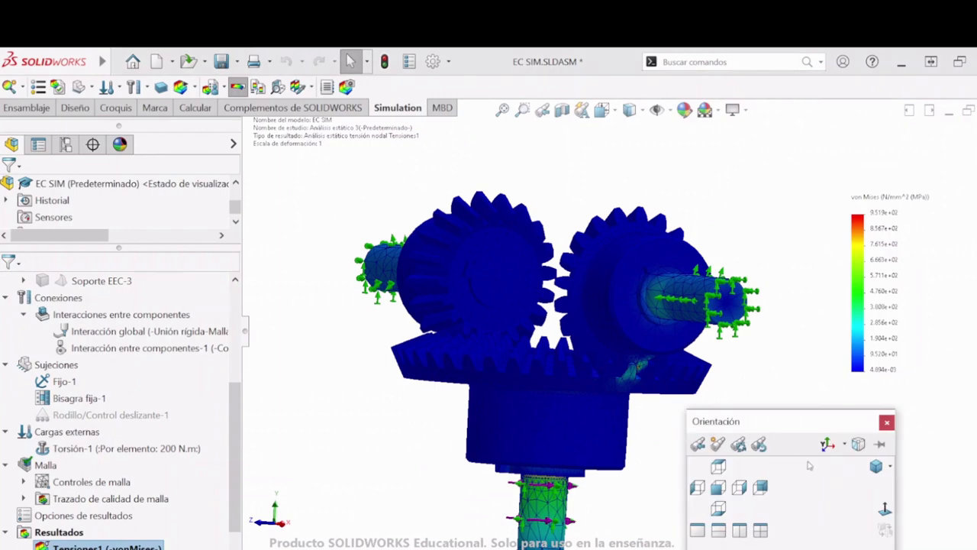
{"action": "left_click", "coordinate": [876, 466]}
{"action": "scroll", "coordinate": [656, 304], "scroll_direction": "down", "scroll_amount": 1}
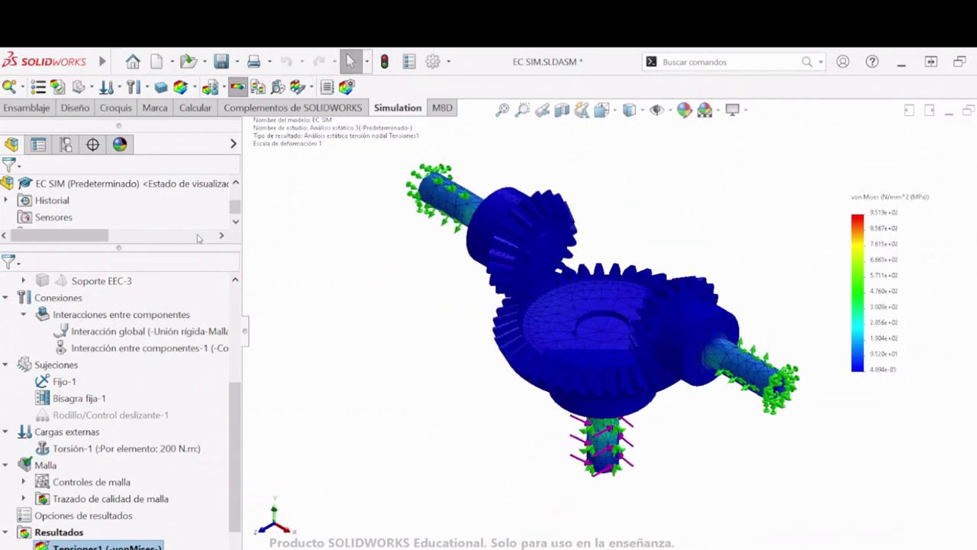
{"action": "scroll", "coordinate": [180, 201], "scroll_direction": "down", "scroll_amount": 3}
{"action": "left_click", "coordinate": [24, 87]}
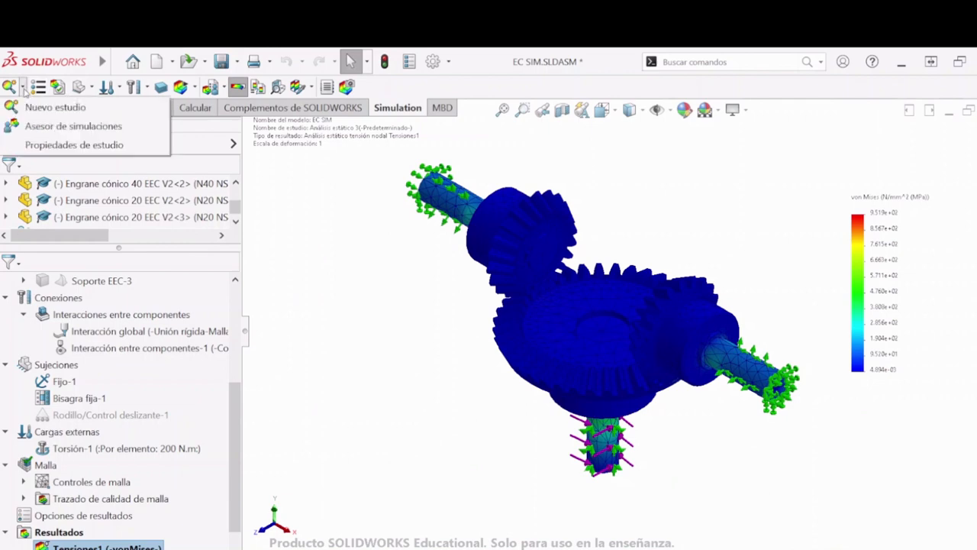
{"action": "left_click", "coordinate": [34, 112]}
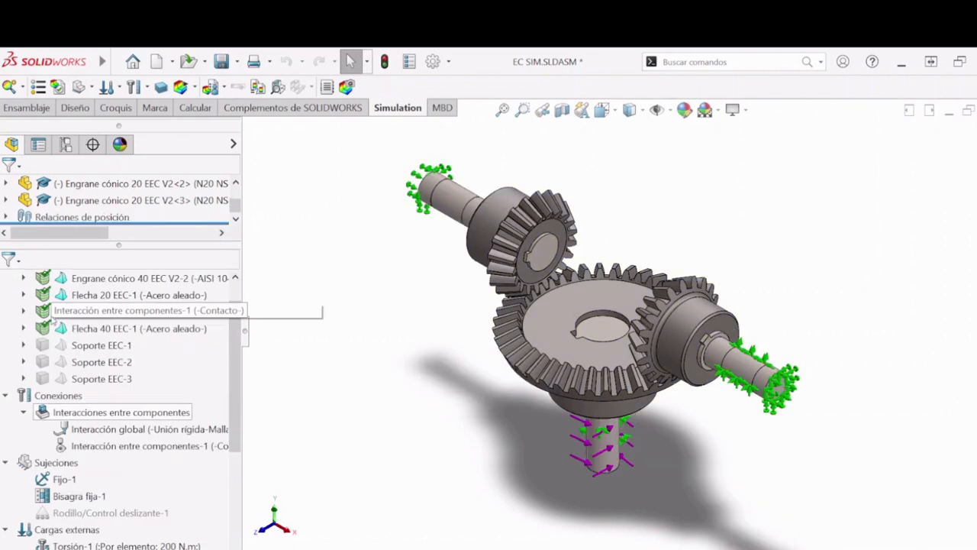
- Copy all part definitions, from Base de ensamble EEC-2 to Soporte EEC-3, from Análisis estático 3 into the Piezas folder of Análisis estático 4
{"action": "scroll", "coordinate": [57, 321], "scroll_direction": "up", "scroll_amount": 2}
{"action": "left_click", "coordinate": [73, 314]}
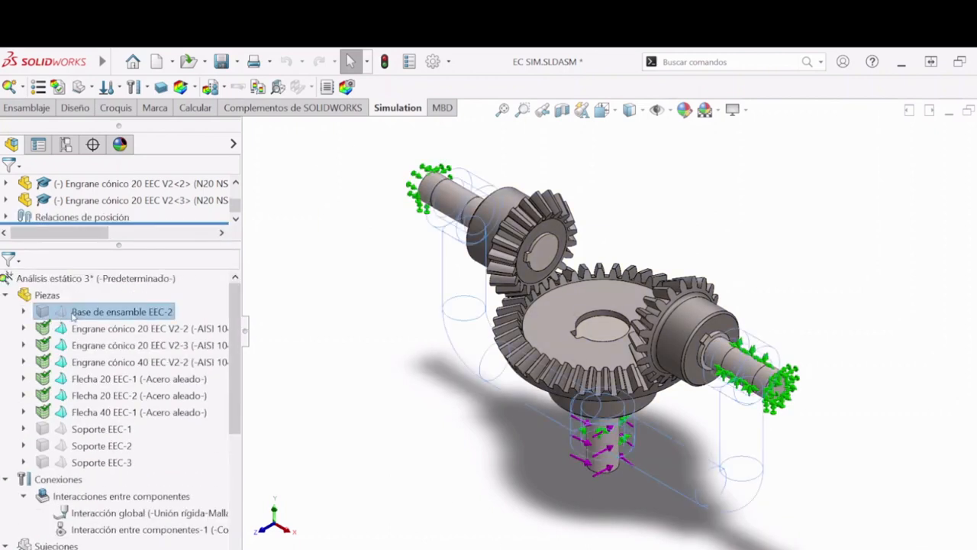
{"action": "left_click", "coordinate": [82, 463], "text": "shift"}
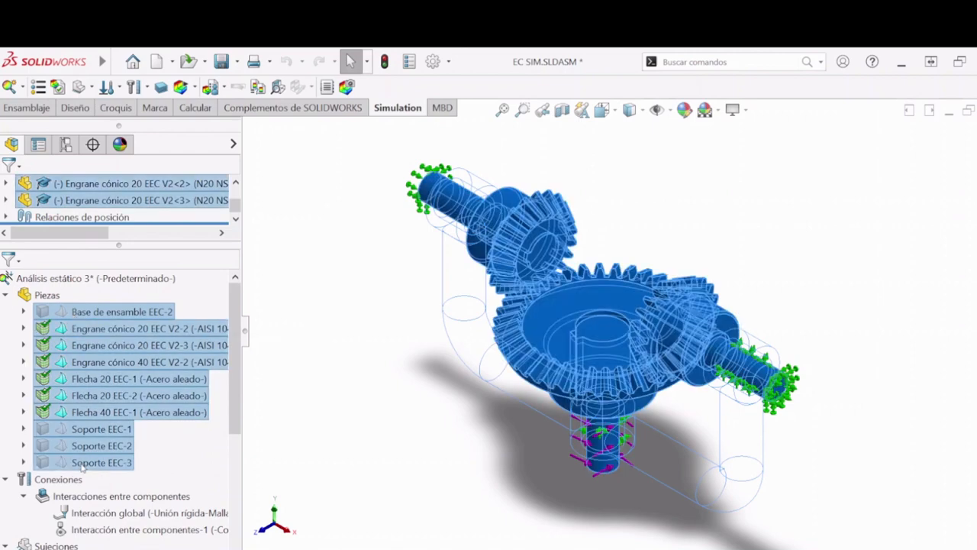
{"action": "right_click", "coordinate": [90, 313]}
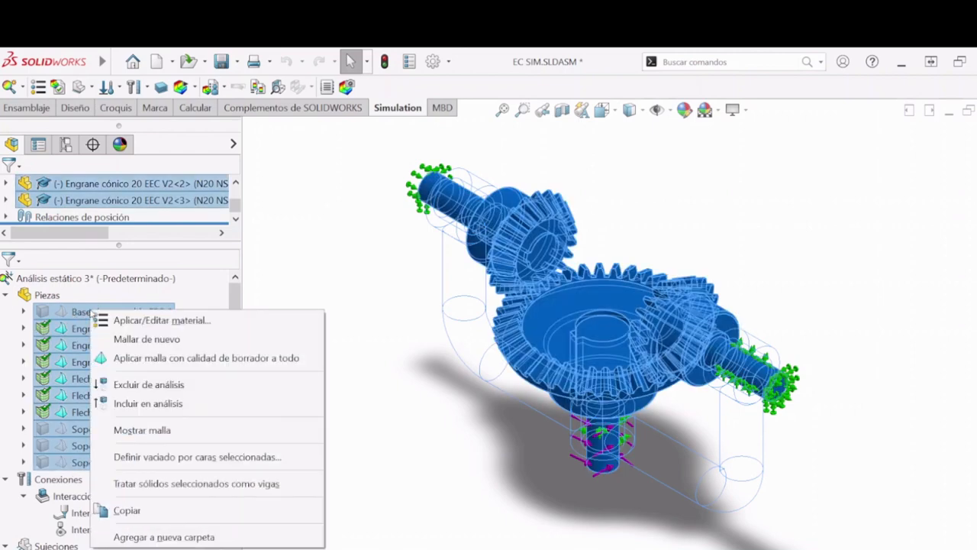
{"action": "left_click", "coordinate": [129, 510]}
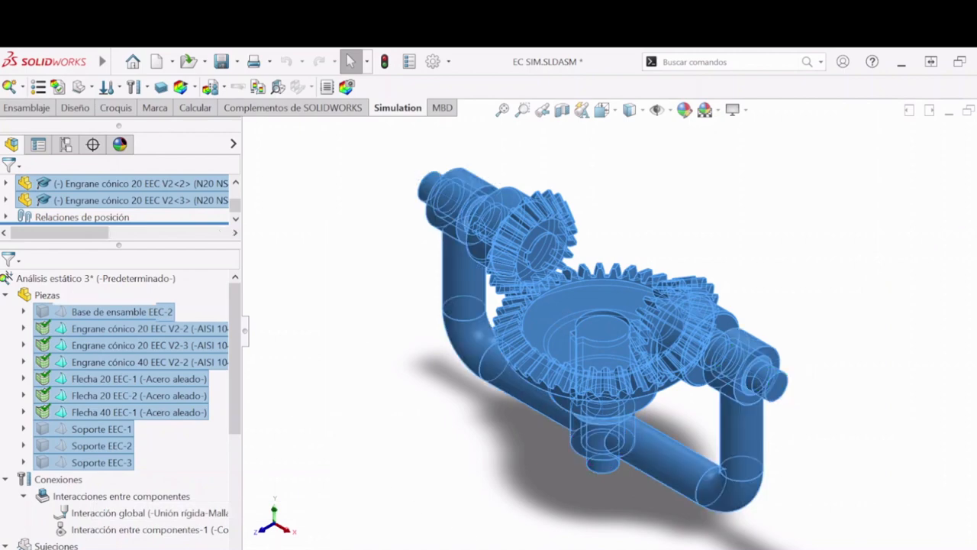
{"action": "left_click", "coordinate": [6, 302]}
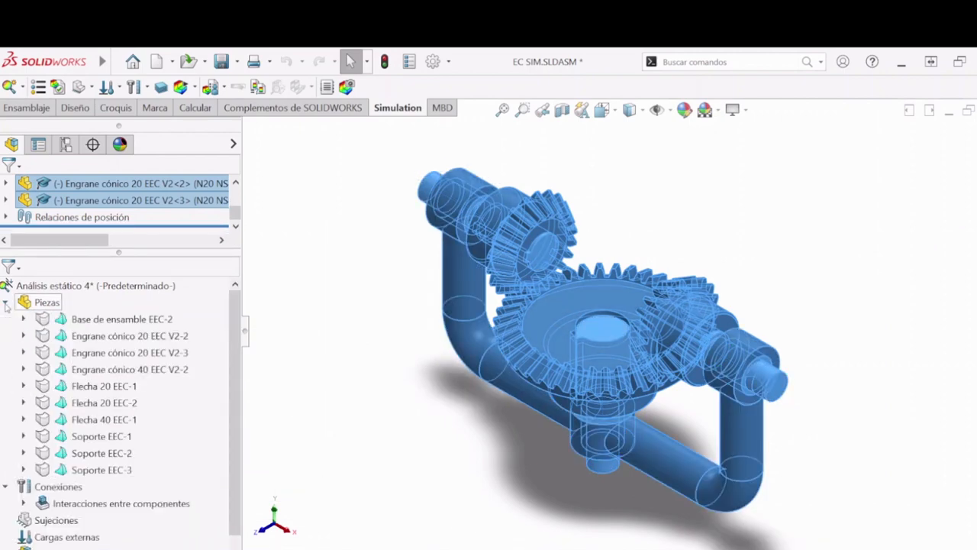
{"action": "right_click", "coordinate": [80, 321]}
{"action": "right_click", "coordinate": [42, 305]}
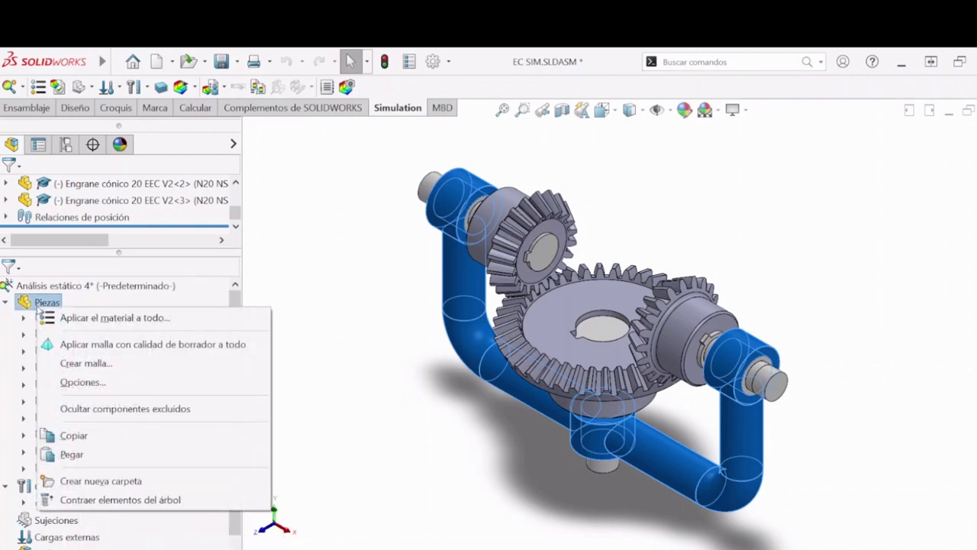
{"action": "left_click", "coordinate": [73, 453]}
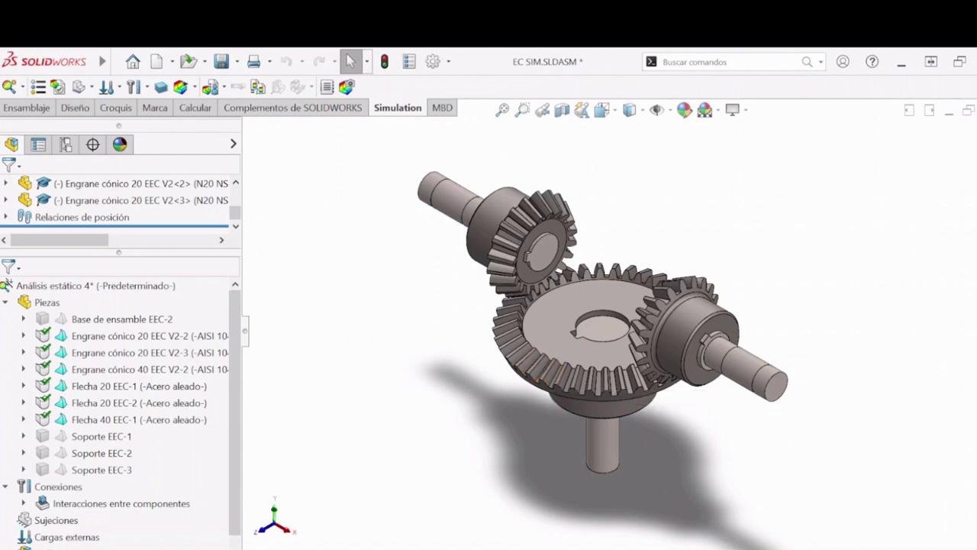
- Copy the whole Sujeciones set from Análisis estático 3 into Análisis estático 4
{"action": "left_click", "coordinate": [412, 540]}
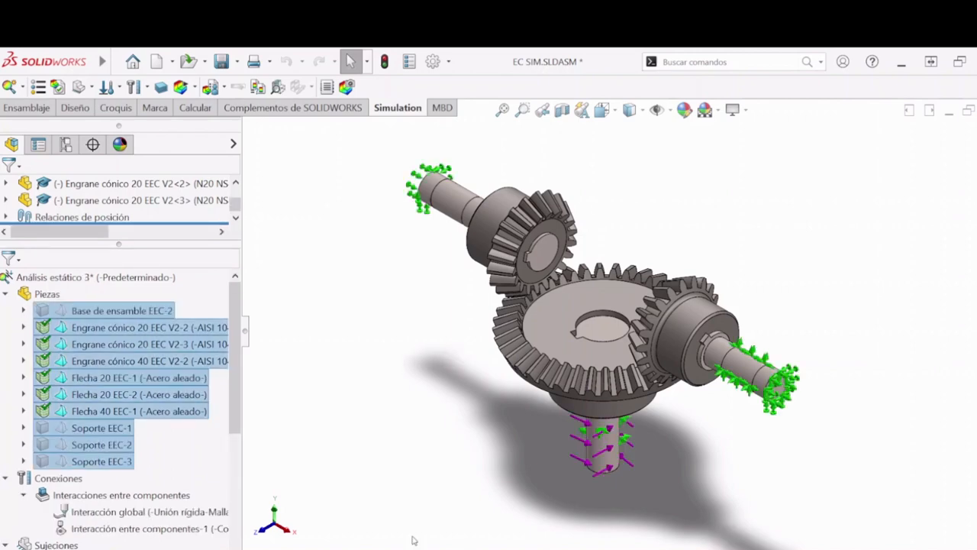
{"action": "scroll", "coordinate": [119, 491], "scroll_direction": "down", "scroll_amount": 1}
{"action": "scroll", "coordinate": [120, 491], "scroll_direction": "down", "scroll_amount": 1}
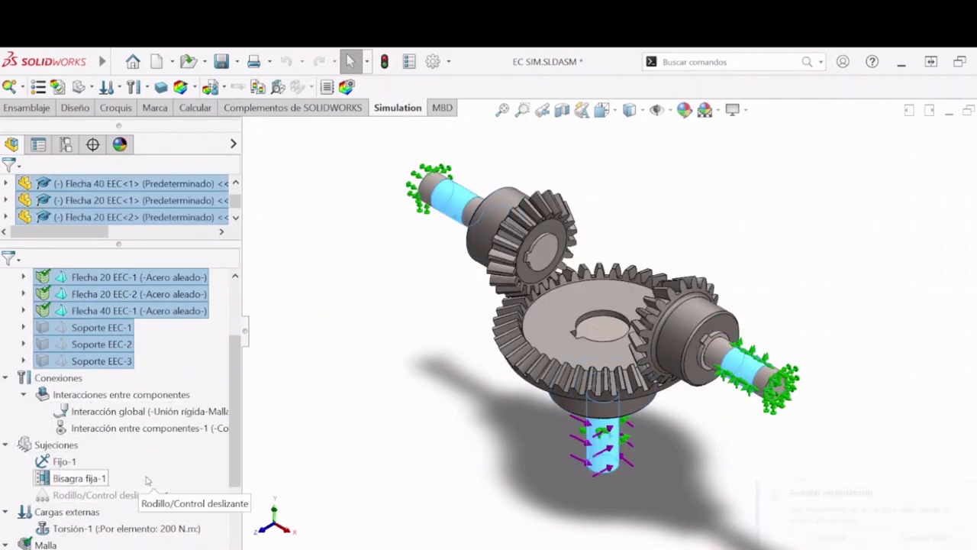
{"action": "scroll", "coordinate": [155, 491], "scroll_direction": "down", "scroll_amount": 1}
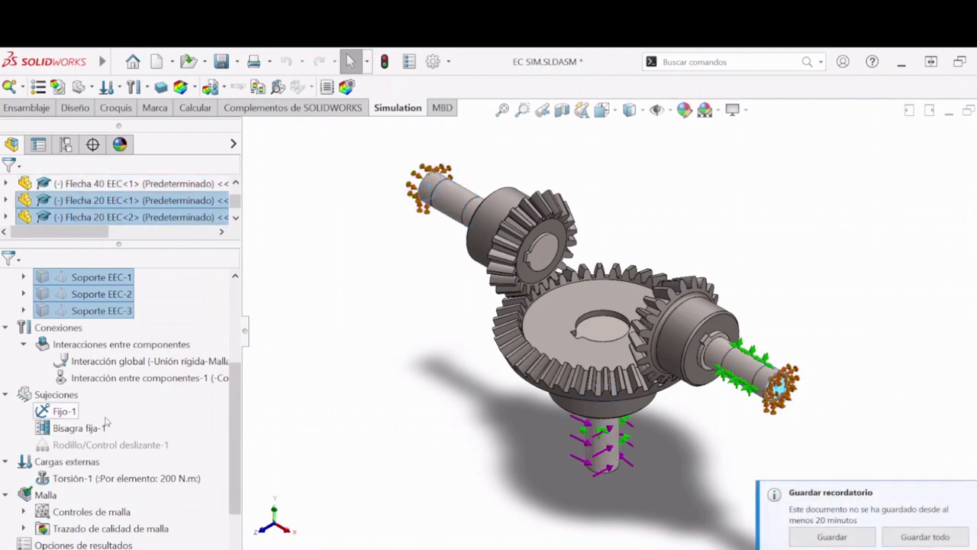
{"action": "right_click", "coordinate": [58, 396]}
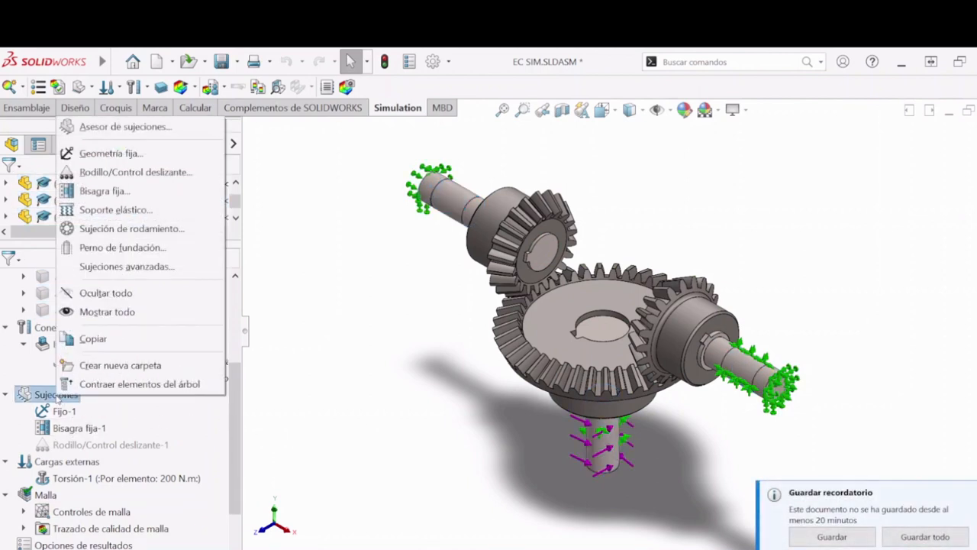
{"action": "left_click", "coordinate": [92, 338]}
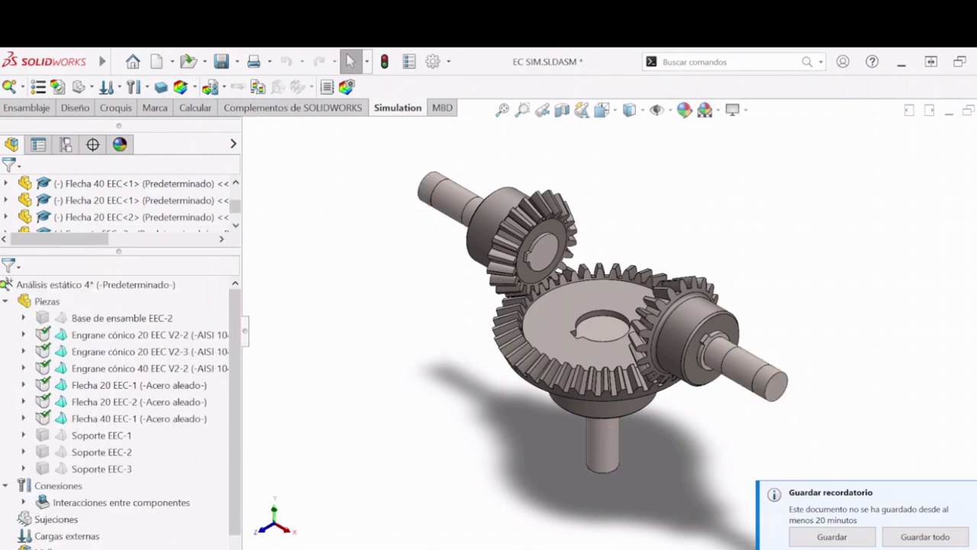
{"action": "right_click", "coordinate": [58, 519]}
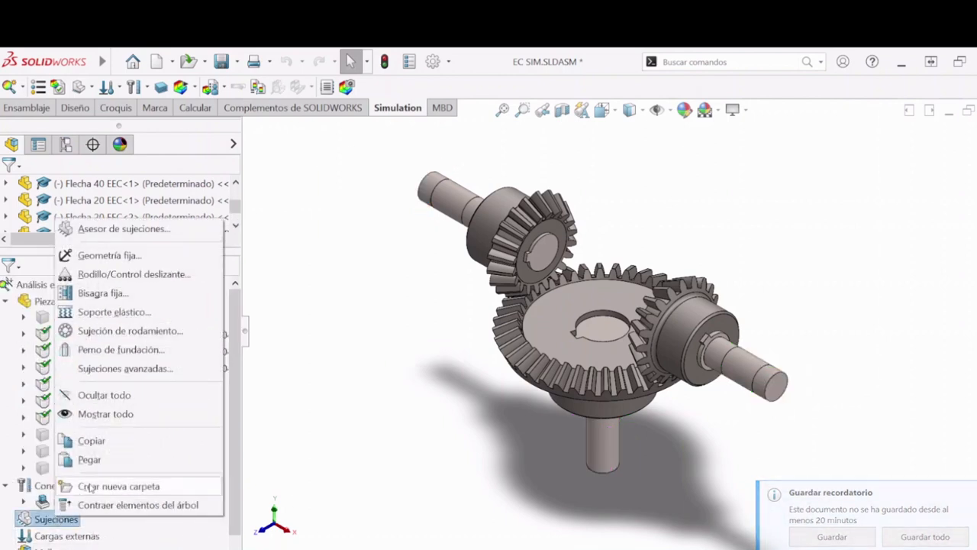
{"action": "left_click", "coordinate": [89, 460]}
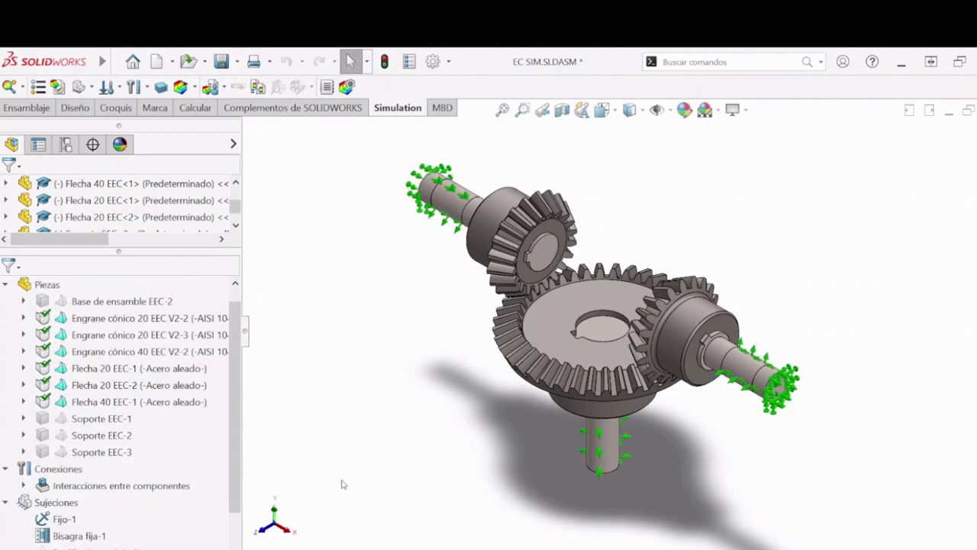
- Review which shaft and gear faces the study's fixed, fixed-hinge and roller/slider fixtures act on
{"action": "left_click", "coordinate": [63, 520]}
{"action": "left_click", "coordinate": [75, 535]}
{"action": "left_click", "coordinate": [364, 441]}
{"action": "scroll", "coordinate": [404, 432], "scroll_direction": "up", "scroll_amount": 3}
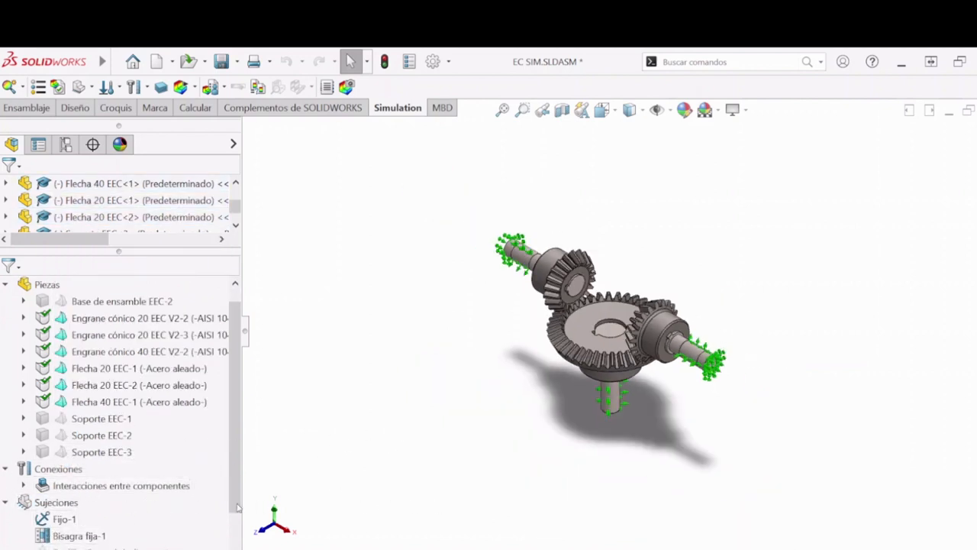
{"action": "scroll", "coordinate": [173, 510], "scroll_direction": "down", "scroll_amount": 1}
{"action": "left_click", "coordinate": [170, 501]}
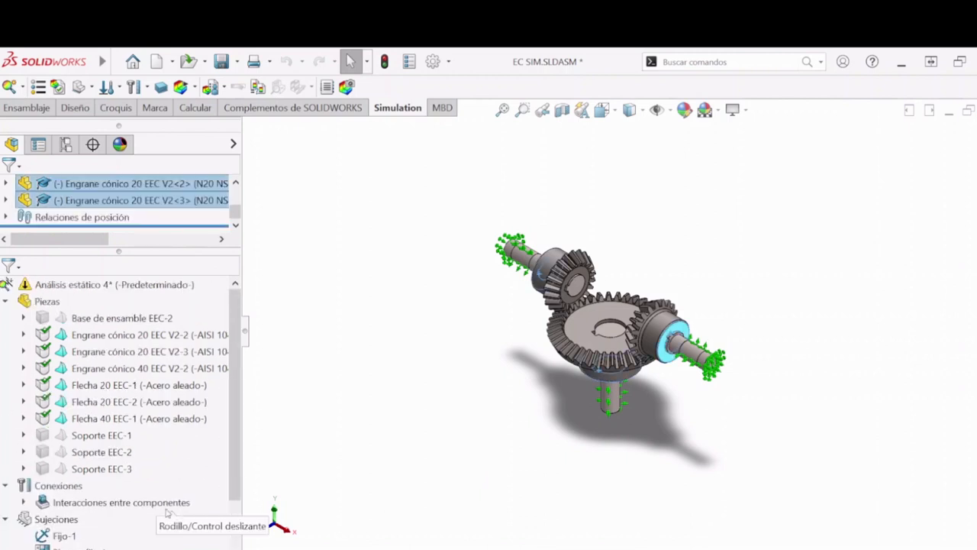
{"action": "right_click", "coordinate": [464, 549]}
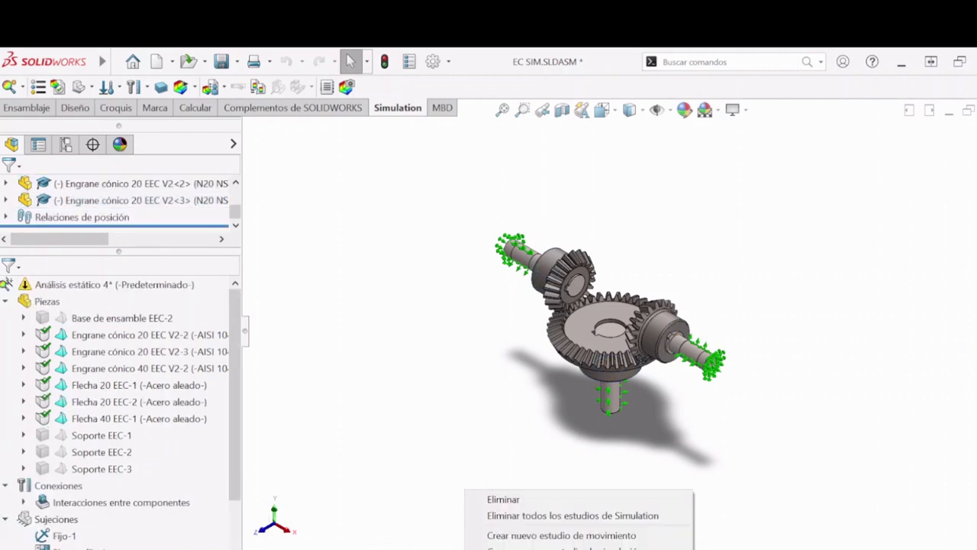
{"action": "left_click", "coordinate": [388, 506]}
{"action": "right_click", "coordinate": [468, 549]}
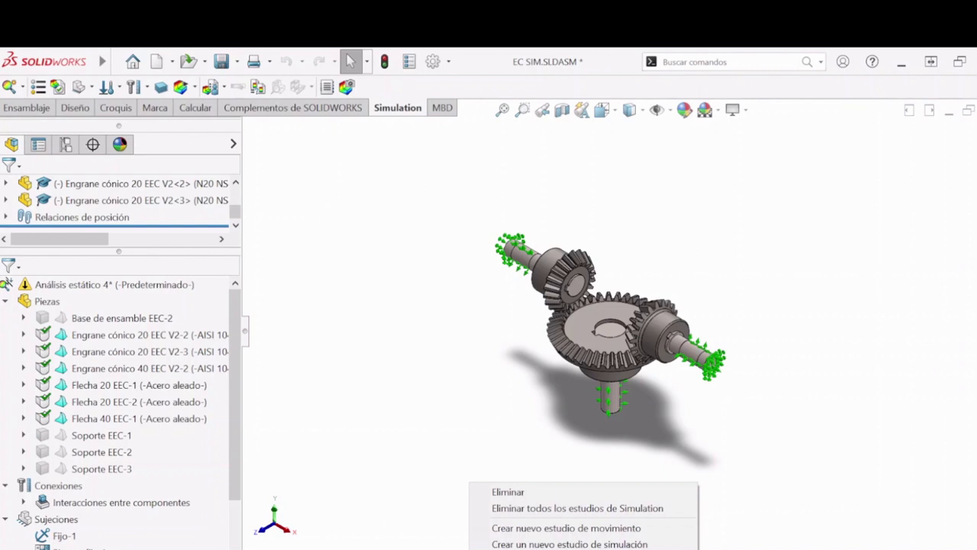
{"action": "left_click", "coordinate": [418, 510]}
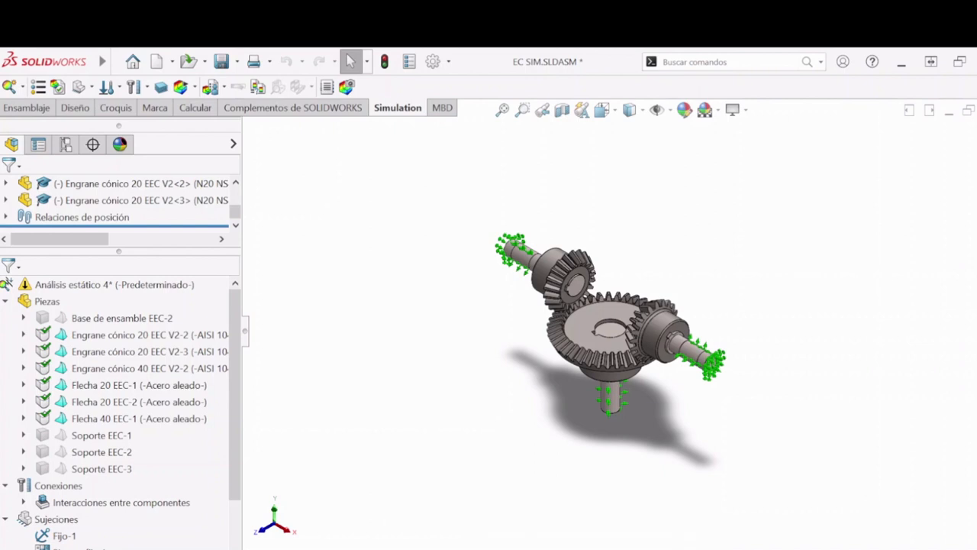
- Examine the meshing bevel gears, the shafts and the keyway in the large gear's bore
{"action": "scroll", "coordinate": [592, 377], "scroll_direction": "down", "scroll_amount": 5}
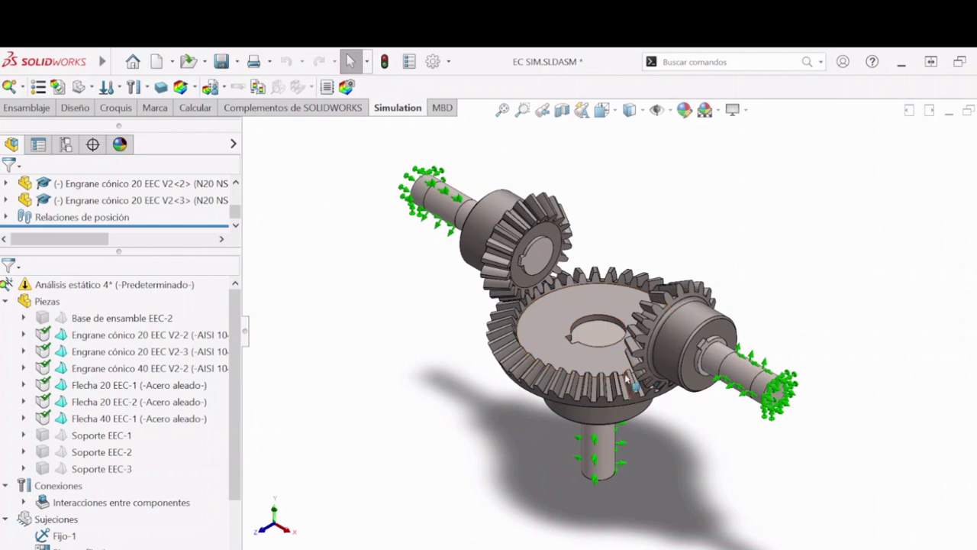
{"action": "scroll", "coordinate": [608, 331], "scroll_direction": "down", "scroll_amount": 1}
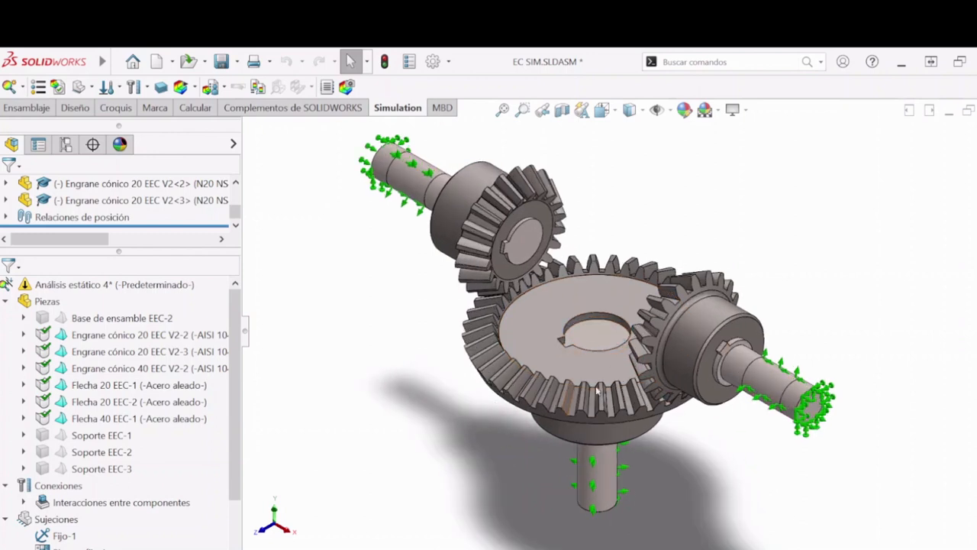
{"action": "left_click", "coordinate": [424, 176]}
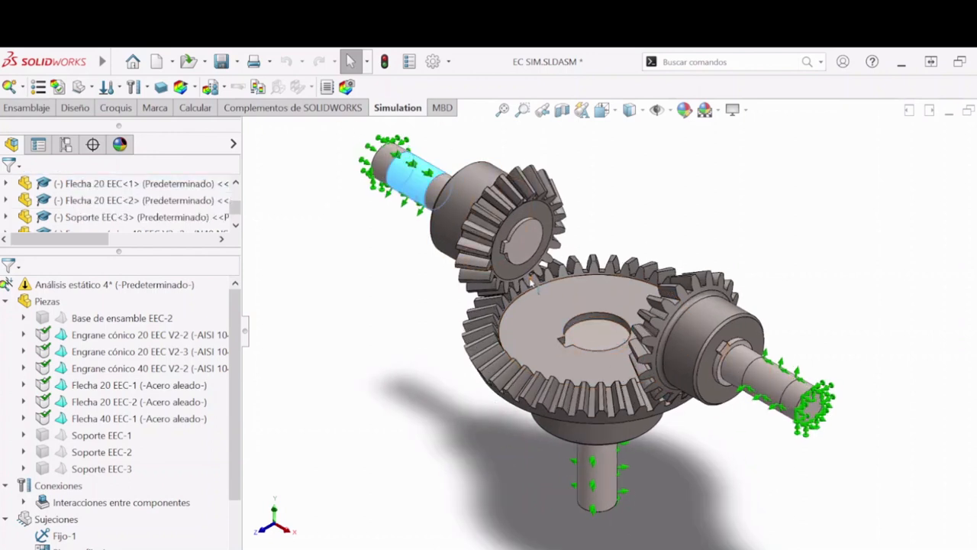
{"action": "scroll", "coordinate": [580, 404], "scroll_direction": "down", "scroll_amount": 6}
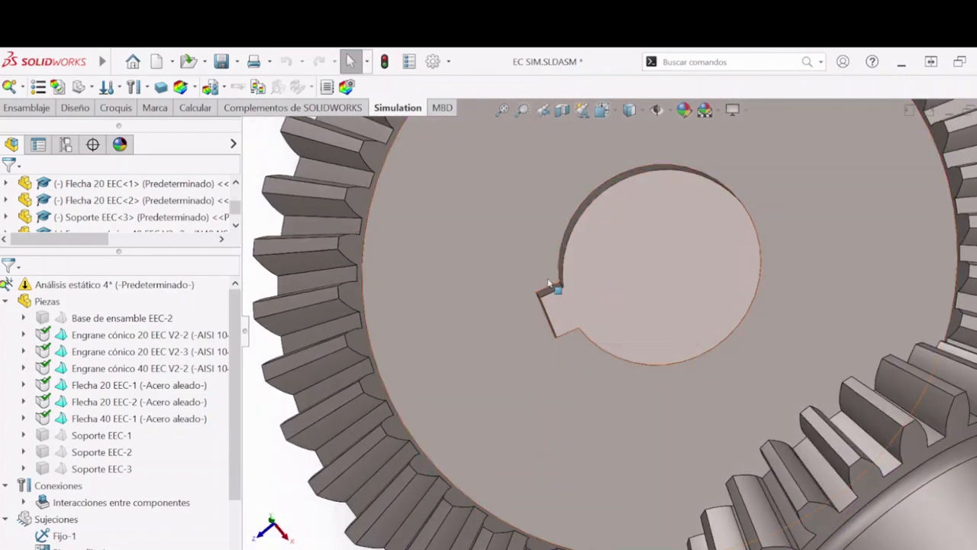
{"action": "key", "text": "f"}
{"action": "middle_click_drag", "start_coordinate": [551, 297], "coordinate": [708, 289]}
{"action": "key", "text": "space"}
{"action": "left_click", "coordinate": [767, 264]}
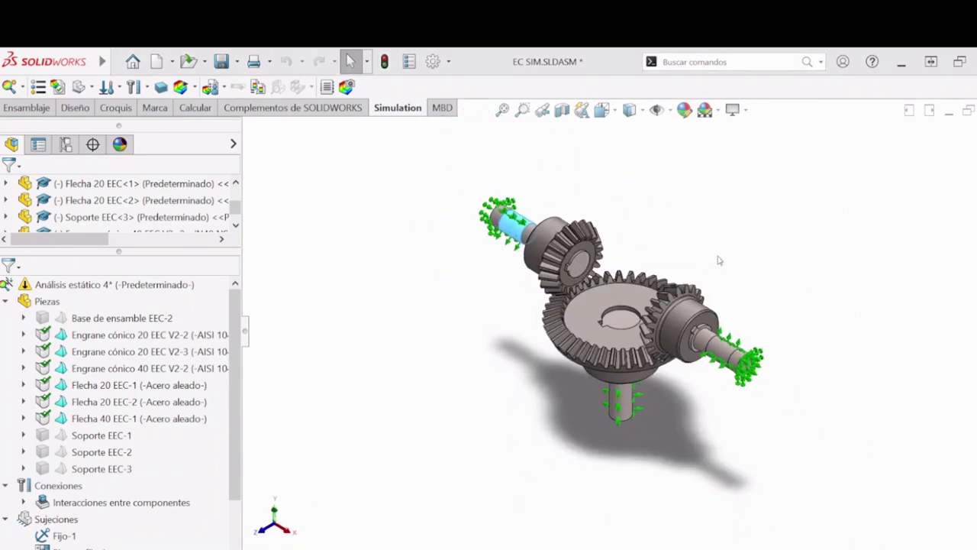
{"action": "left_click", "coordinate": [109, 319]}
{"action": "left_click", "coordinate": [419, 402]}
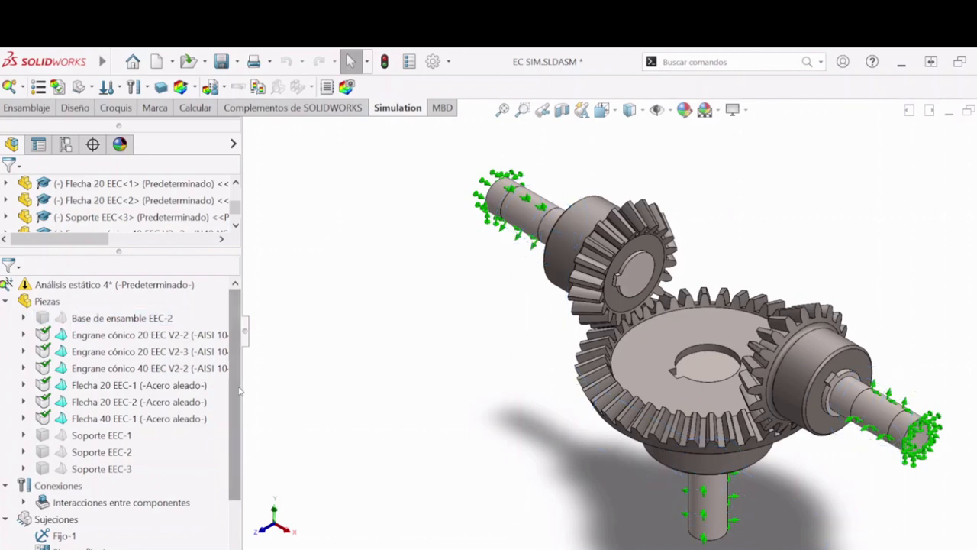
- Exclude both Engrane cónico 20 EEC gears and both Flecha 20 EEC shafts from the static study
{"action": "left_click", "coordinate": [115, 334]}
{"action": "left_click", "coordinate": [118, 352], "text": "ctrl"}
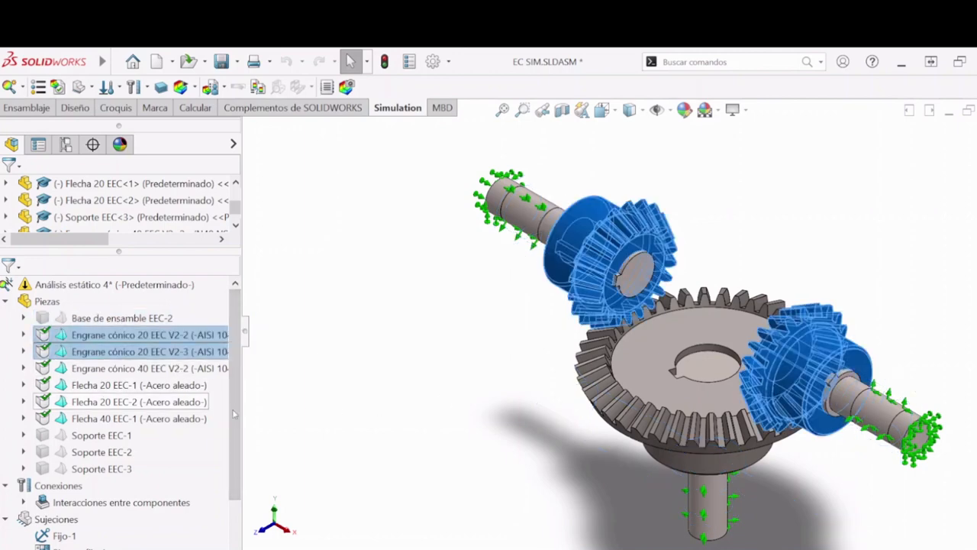
{"action": "left_click", "coordinate": [118, 402], "text": "ctrl"}
{"action": "left_click", "coordinate": [114, 386], "text": "ctrl"}
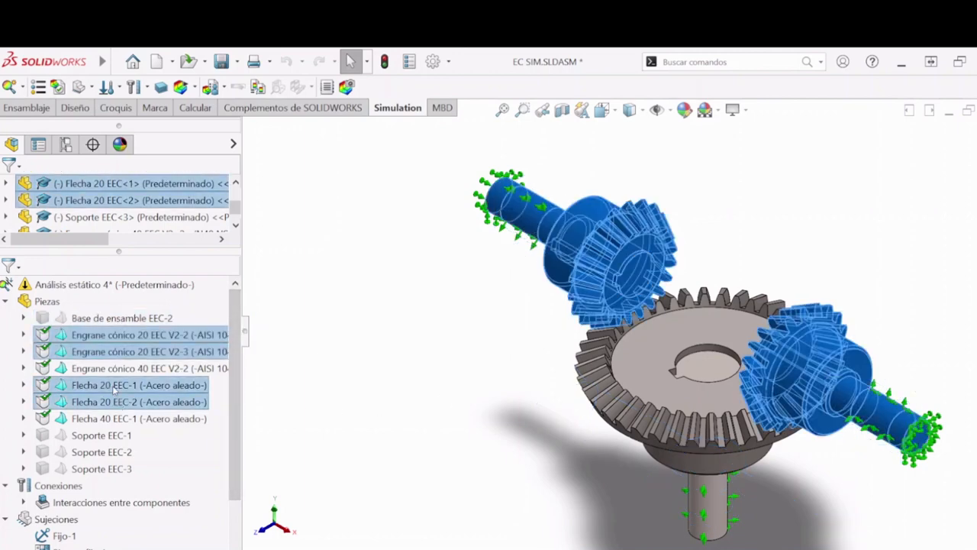
{"action": "right_click", "coordinate": [115, 388]}
{"action": "left_click", "coordinate": [200, 231]}
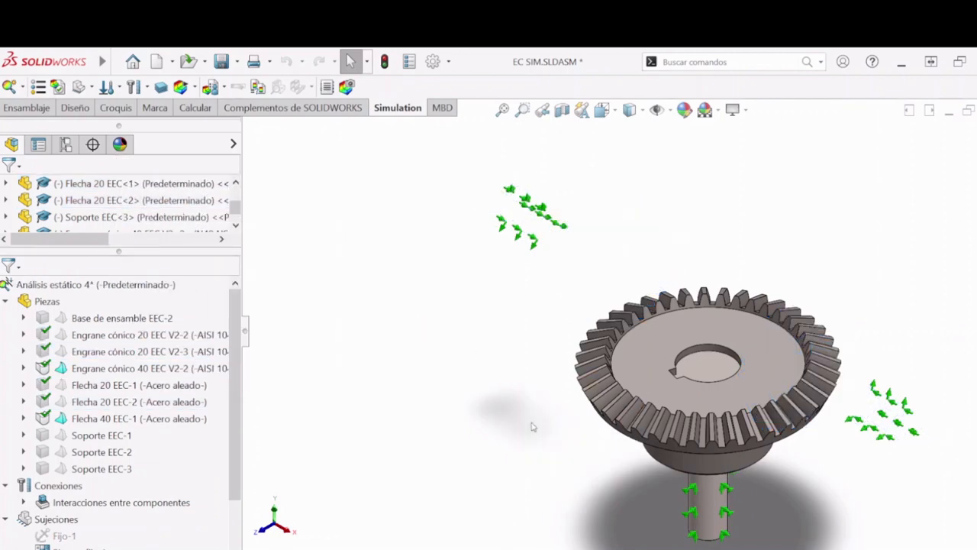
- Delete the suppressed fixture Fijo-1 from the static study
{"action": "scroll", "coordinate": [114, 458], "scroll_direction": "down", "scroll_amount": 3}
{"action": "left_click", "coordinate": [76, 496]}
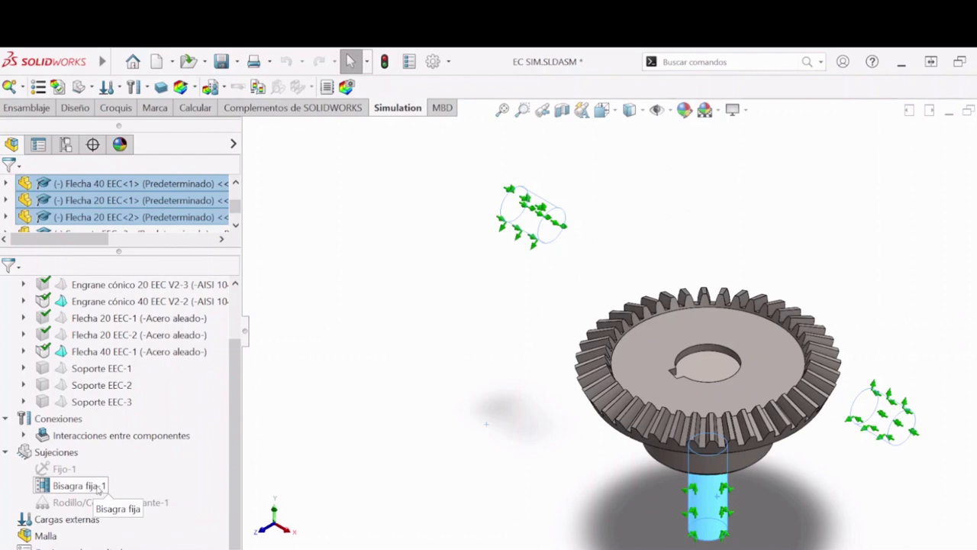
{"action": "left_click", "coordinate": [395, 443]}
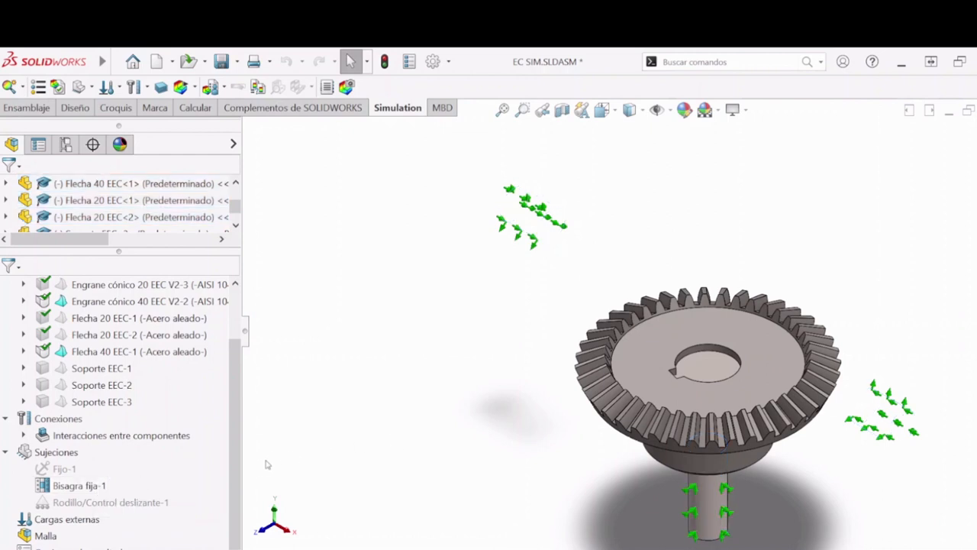
{"action": "left_click", "coordinate": [64, 468]}
{"action": "right_click", "coordinate": [64, 468]}
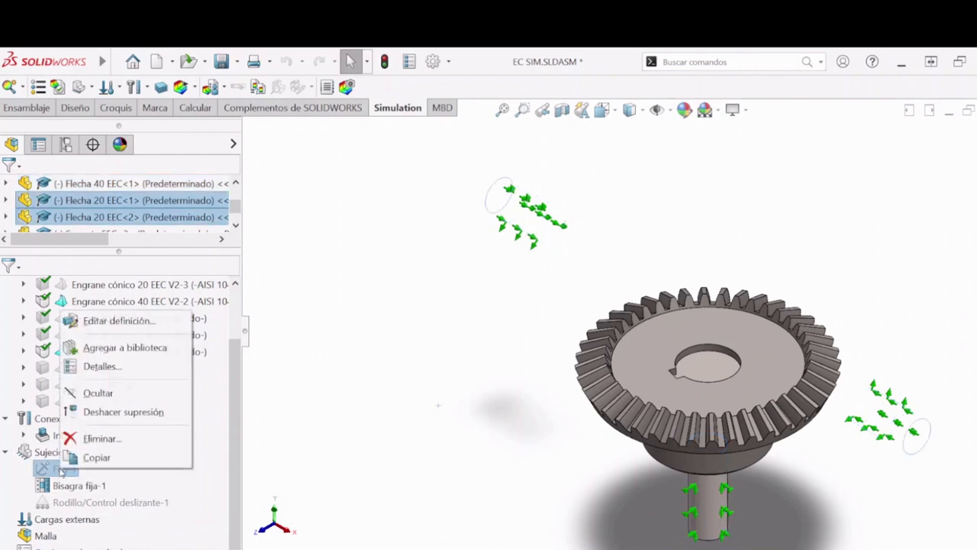
{"action": "left_click", "coordinate": [98, 437]}
{"action": "left_click", "coordinate": [547, 312]}
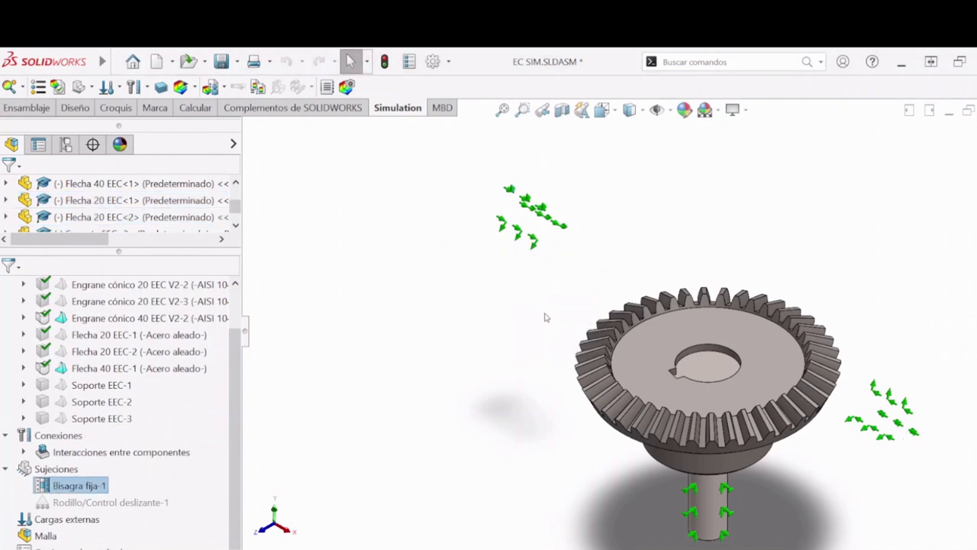
- Redefine the fixture Bisagra fija-1 so it applies only to the cylindrical face of the Flecha 40 EEC shaft
{"action": "left_click", "coordinate": [67, 487]}
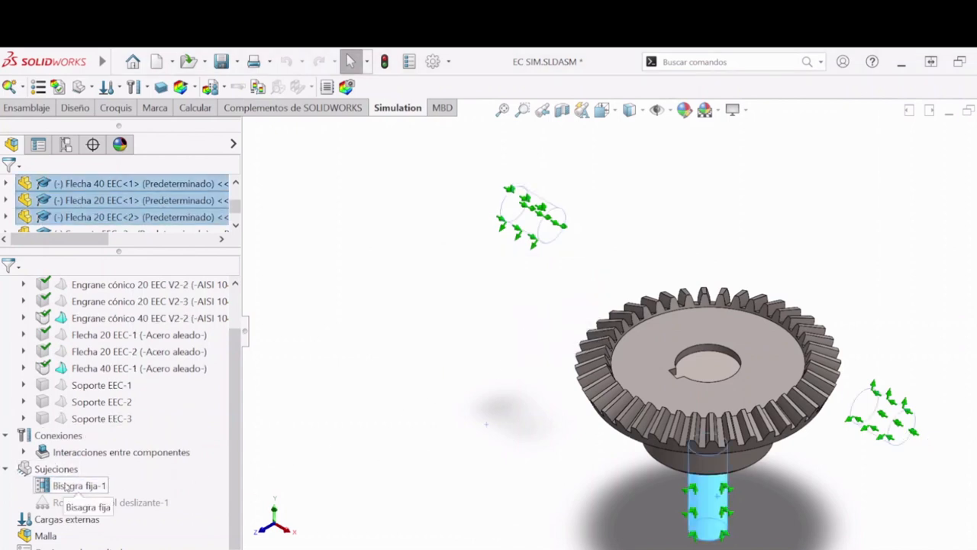
{"action": "right_click", "coordinate": [67, 486]}
{"action": "left_click", "coordinate": [99, 336]}
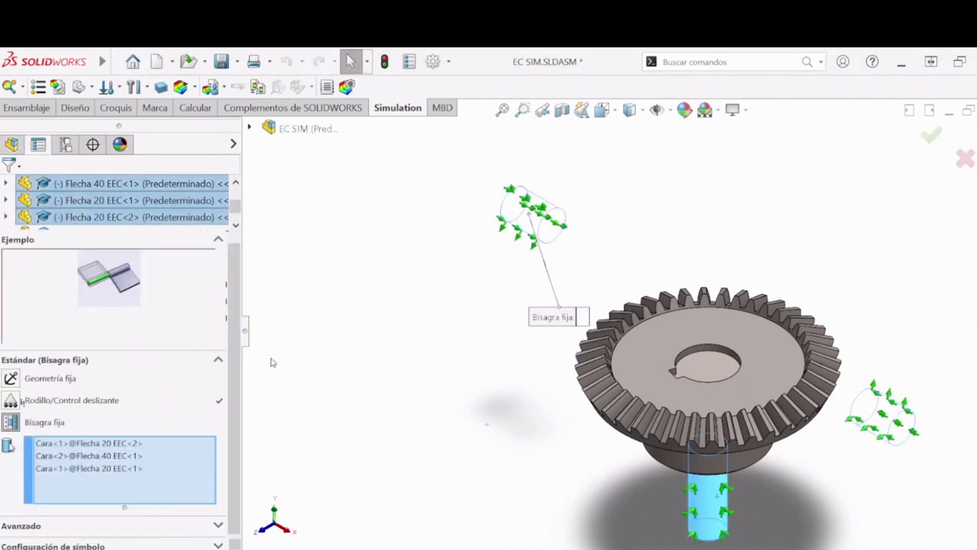
{"action": "right_click", "coordinate": [122, 477]}
{"action": "left_click", "coordinate": [241, 484]}
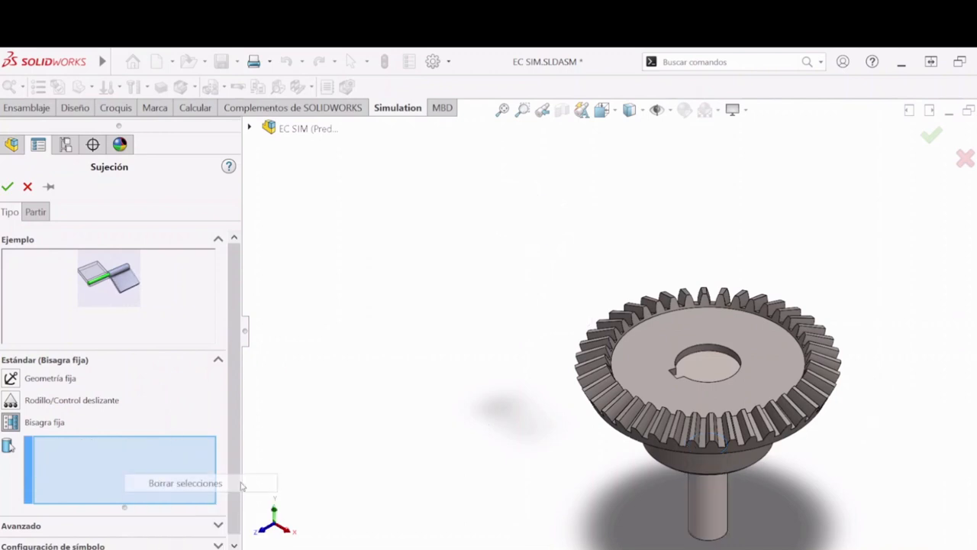
{"action": "left_click", "coordinate": [710, 498]}
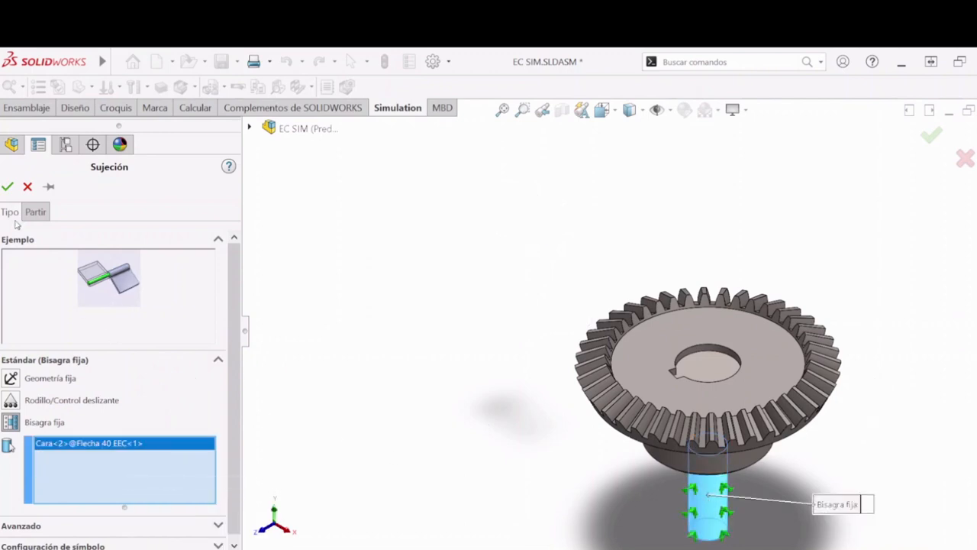
{"action": "left_click", "coordinate": [8, 187]}
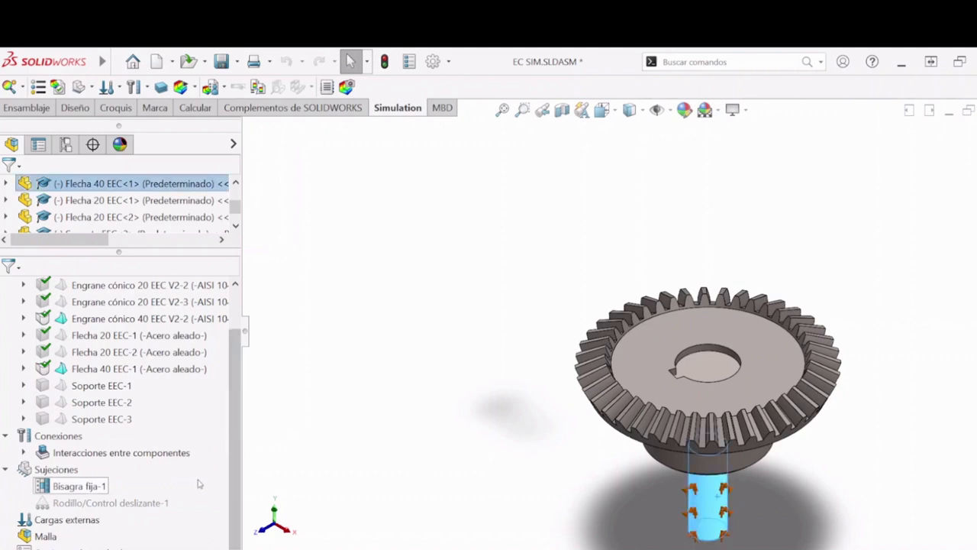
- Delete the suppressed fixture Rodillo/Control deslizante-1 from the static study
{"action": "right_click", "coordinate": [99, 504]}
{"action": "left_click", "coordinate": [126, 468]}
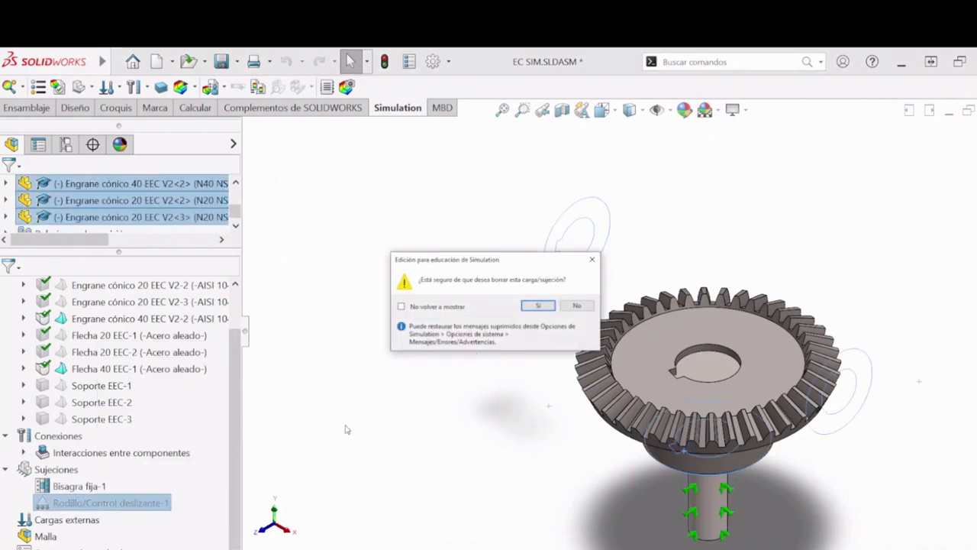
{"action": "left_click", "coordinate": [538, 306]}
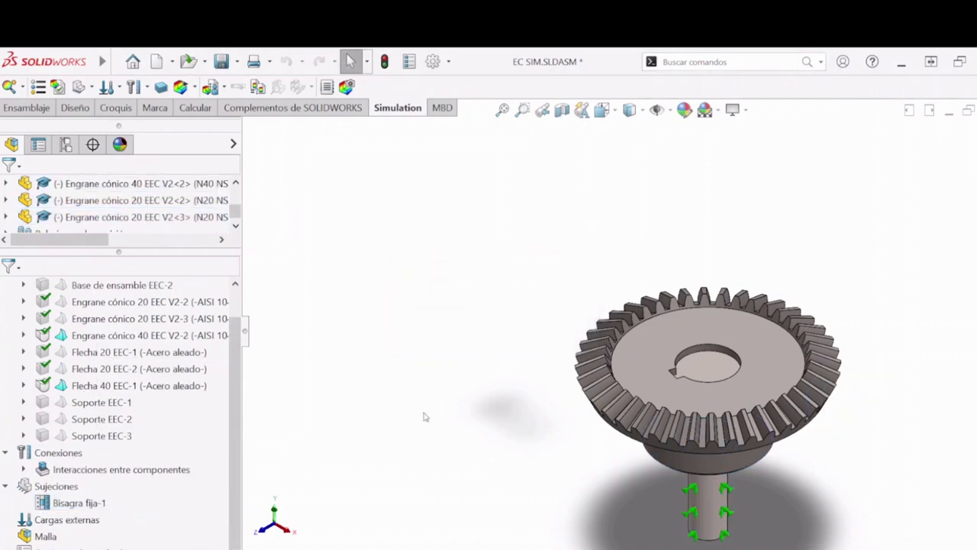
- Set the study's global component interaction type to Contacto
{"action": "scroll", "coordinate": [143, 405], "scroll_direction": "up", "scroll_amount": 1}
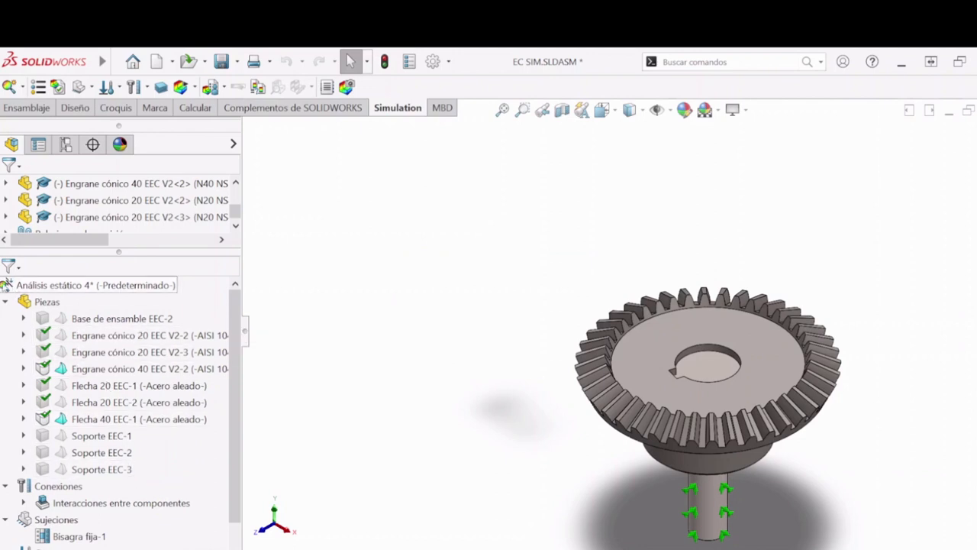
{"action": "left_click", "coordinate": [6, 302]}
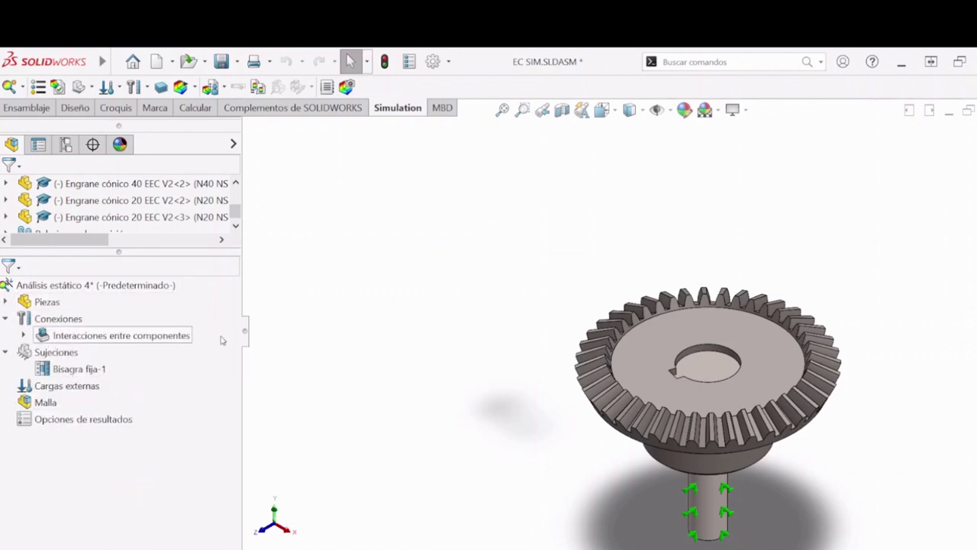
{"action": "left_click", "coordinate": [23, 335]}
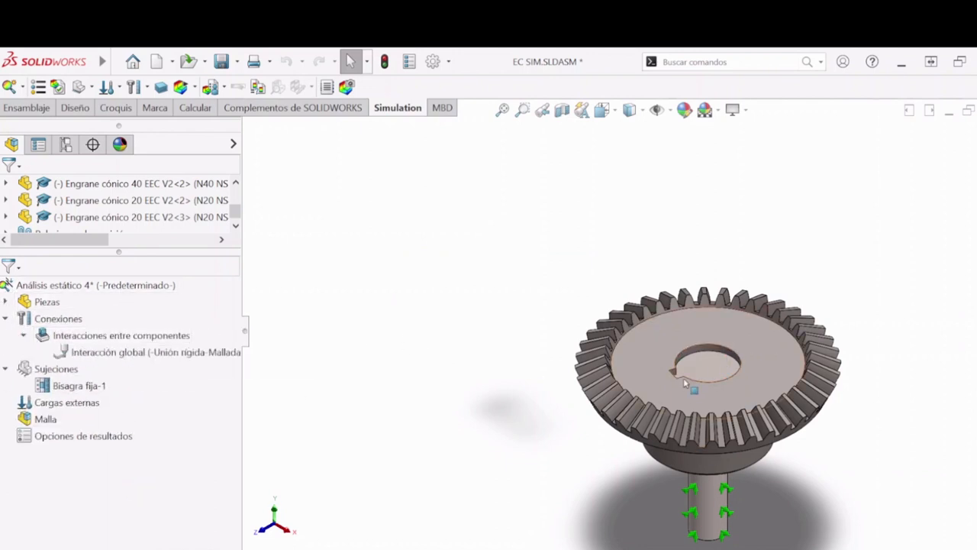
{"action": "middle_click_drag", "start_coordinate": [506, 389], "coordinate": [657, 398]}
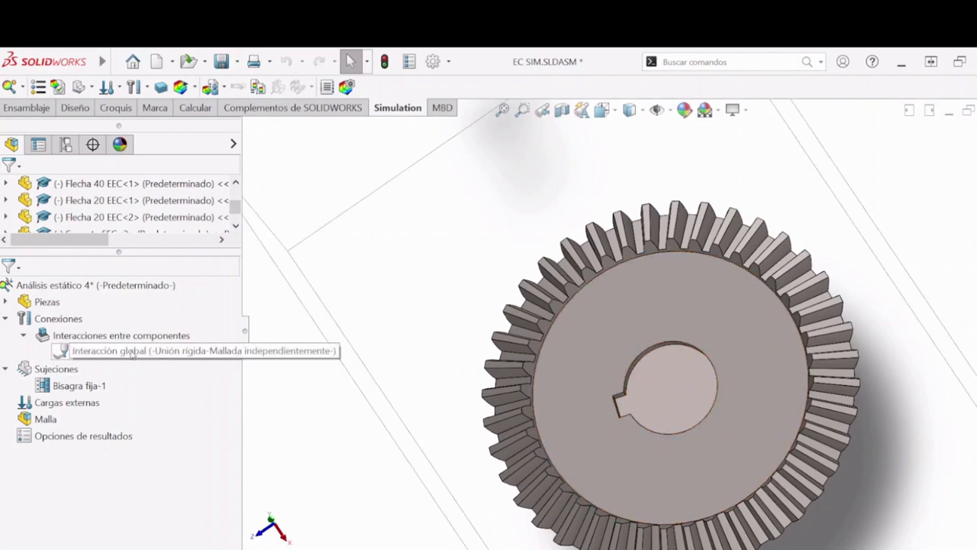
{"action": "middle_click_drag", "start_coordinate": [367, 434], "coordinate": [216, 360]}
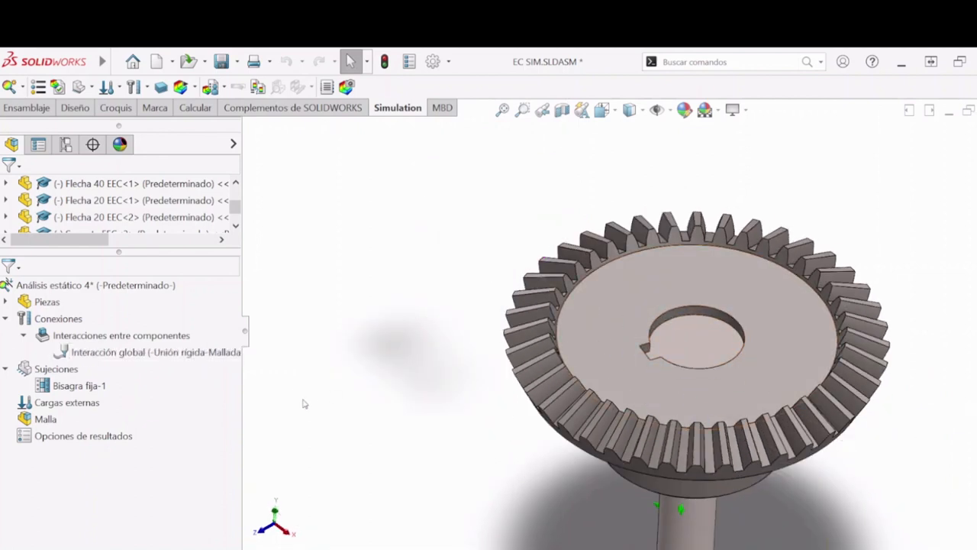
{"action": "right_click", "coordinate": [116, 353]}
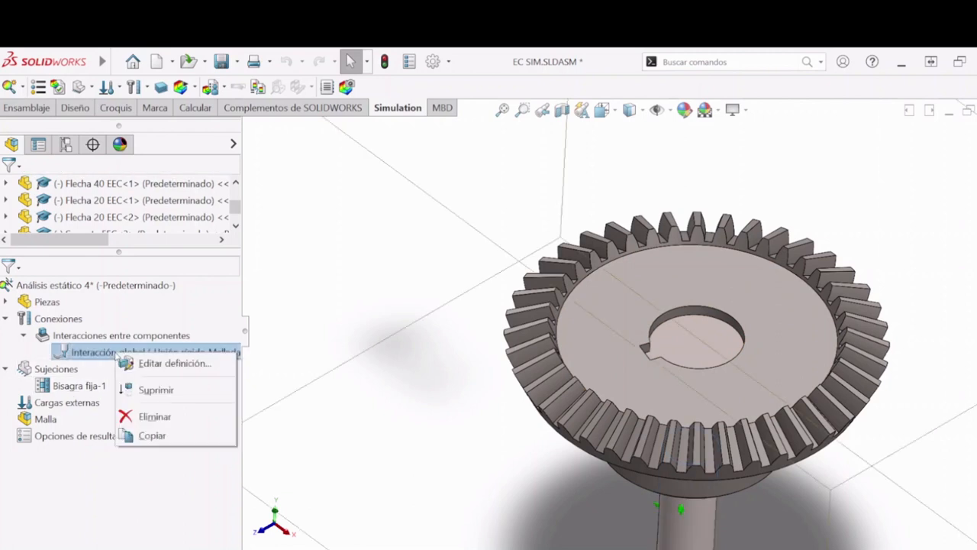
{"action": "left_click", "coordinate": [161, 366]}
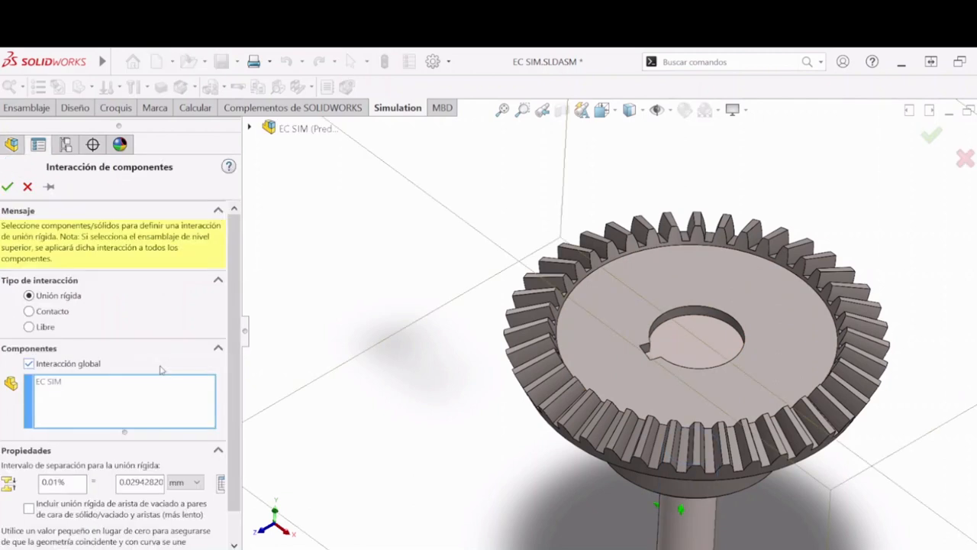
{"action": "left_click", "coordinate": [51, 311]}
{"action": "left_click", "coordinate": [7, 186]}
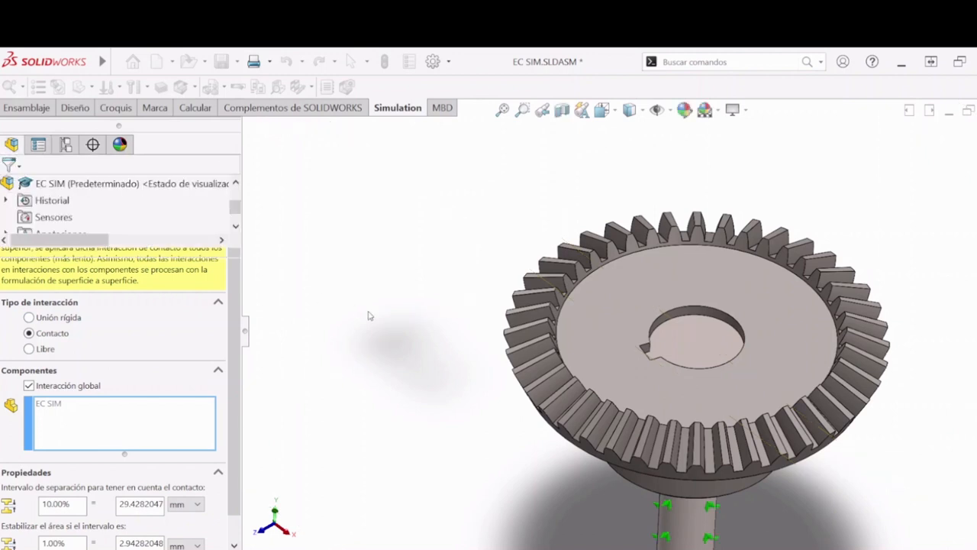
{"action": "left_click", "coordinate": [95, 354]}
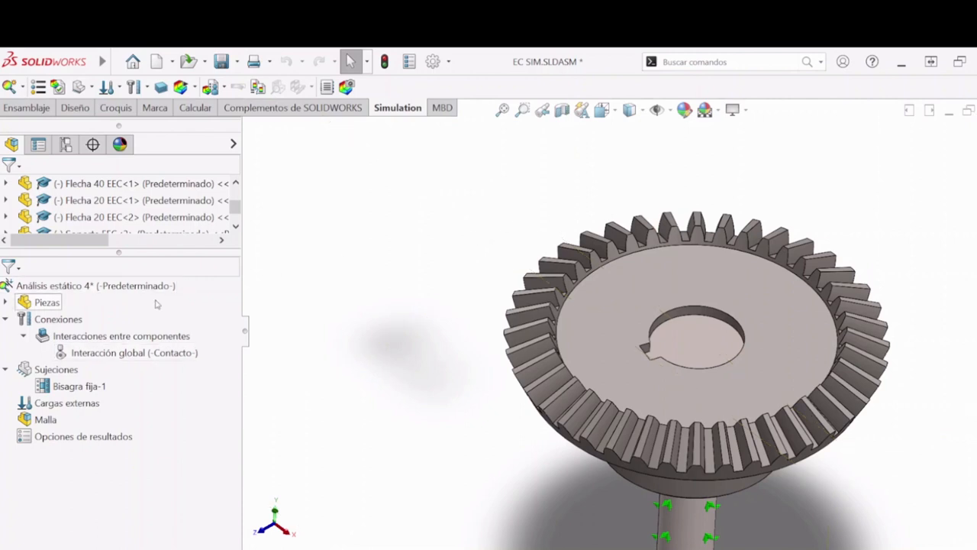
- Start a Geometría fija fixture and select two facing tooth flanks on one side of the large bevel gear
{"action": "right_click", "coordinate": [55, 368]}
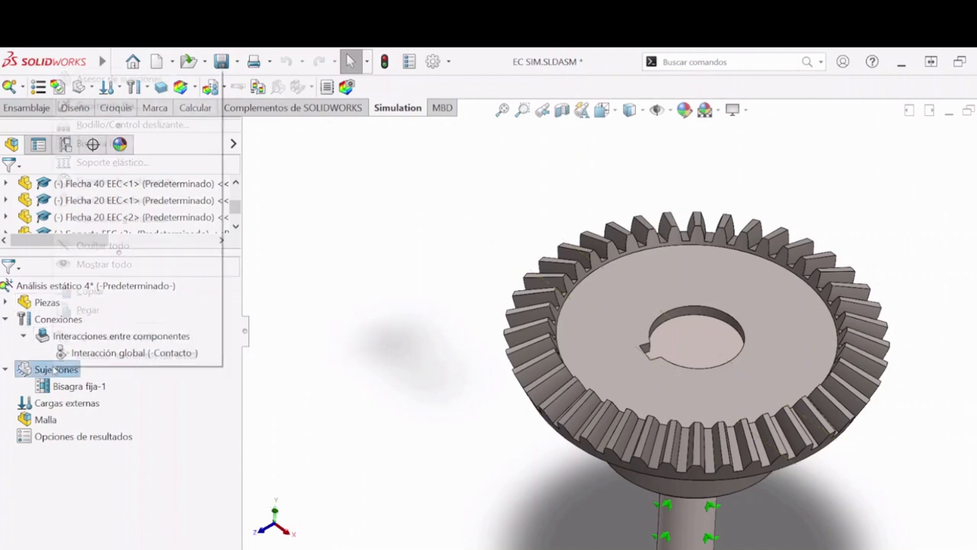
{"action": "left_click", "coordinate": [362, 327]}
{"action": "left_click", "coordinate": [6, 319]}
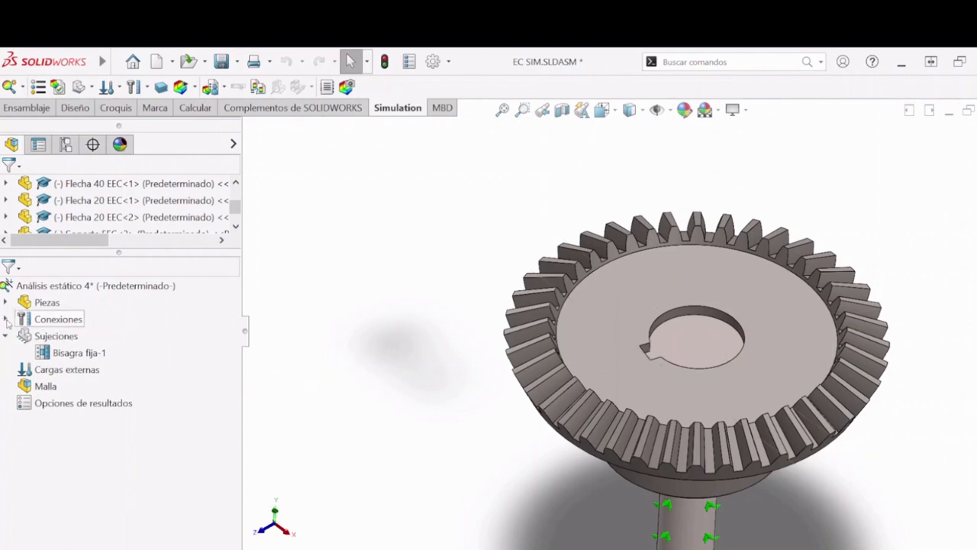
{"action": "right_click", "coordinate": [38, 336]}
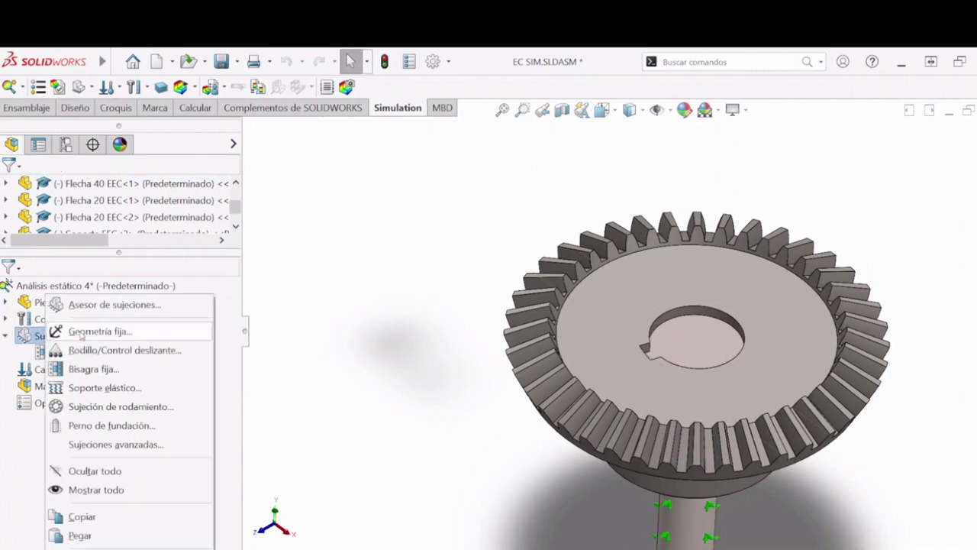
{"action": "left_click", "coordinate": [100, 330]}
{"action": "scroll", "coordinate": [878, 451], "scroll_direction": "down", "scroll_amount": 2}
{"action": "middle_click_drag", "start_coordinate": [805, 409], "coordinate": [747, 357]}
{"action": "scroll", "coordinate": [823, 402], "scroll_direction": "down", "scroll_amount": 4}
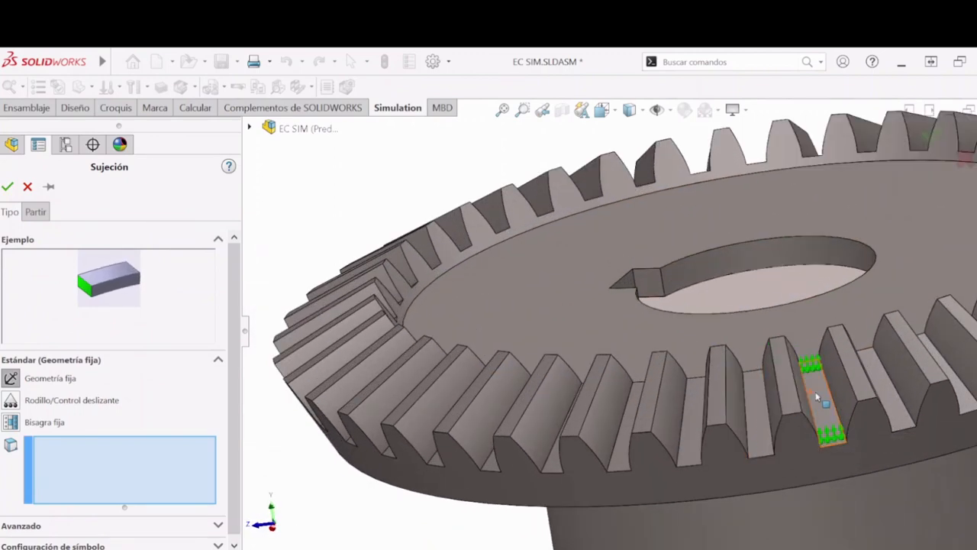
{"action": "middle_click_drag", "start_coordinate": [815, 401], "coordinate": [812, 400]}
{"action": "left_click", "coordinate": [805, 402]}
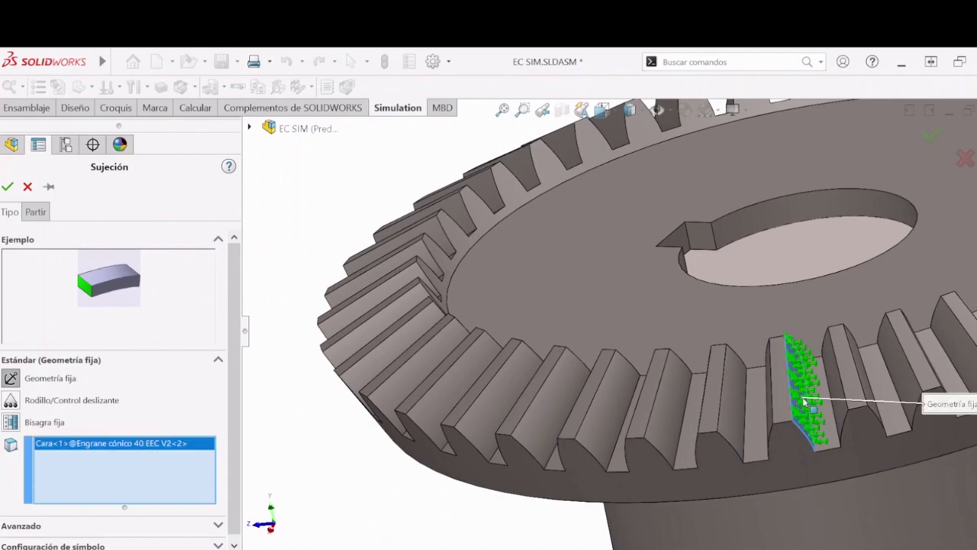
{"action": "left_click", "coordinate": [851, 385]}
- Add two tooth flanks on the opposite side of the large bevel gear to the fixed geometry fixture and accept it
{"action": "middle_click_drag", "start_coordinate": [852, 385], "coordinate": [903, 371]}
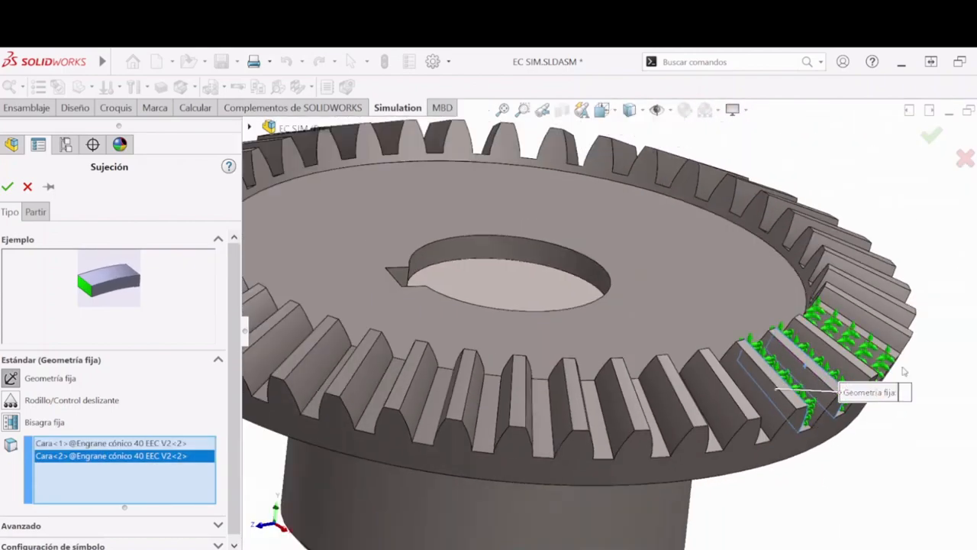
{"action": "scroll", "coordinate": [609, 305], "scroll_direction": "up", "scroll_amount": 4}
{"action": "middle_click_drag", "start_coordinate": [606, 299], "coordinate": [611, 490]}
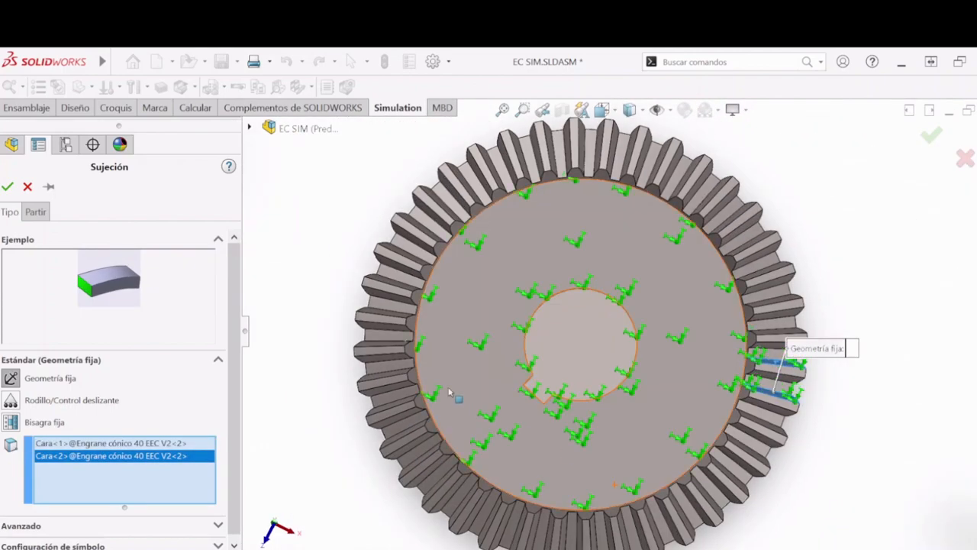
{"action": "scroll", "coordinate": [381, 325], "scroll_direction": "down", "scroll_amount": 3}
{"action": "left_click", "coordinate": [397, 338]}
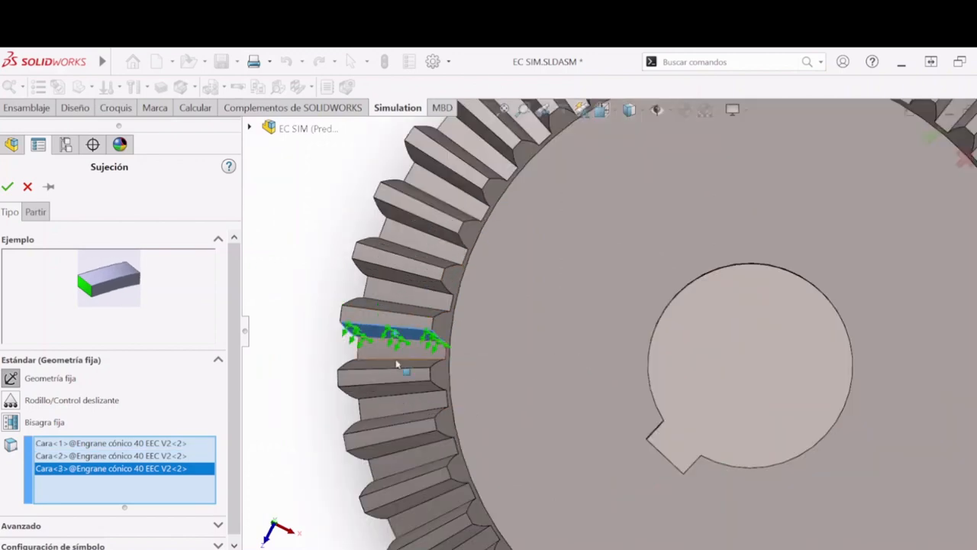
{"action": "left_click", "coordinate": [389, 391]}
{"action": "scroll", "coordinate": [512, 367], "scroll_direction": "up", "scroll_amount": 5}
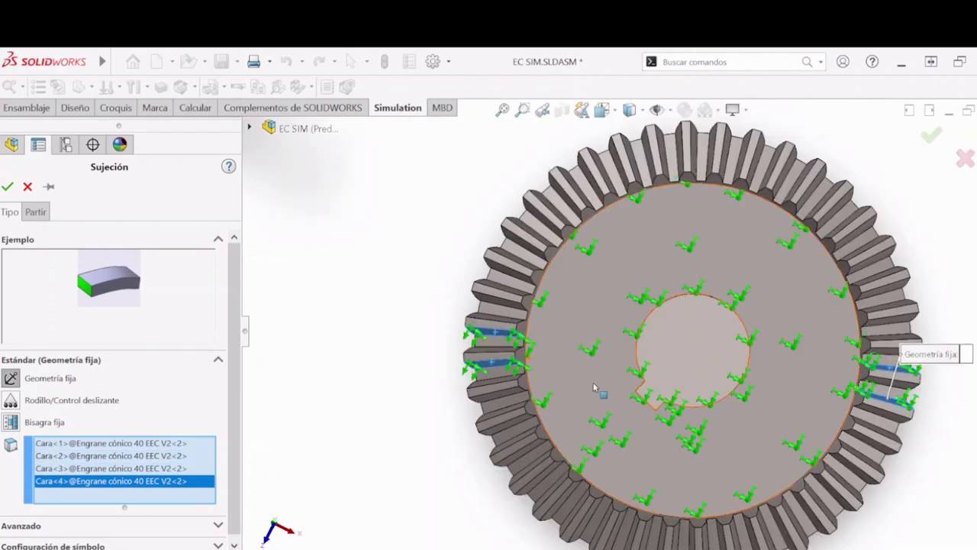
{"action": "middle_click_drag", "start_coordinate": [598, 392], "coordinate": [585, 220]}
{"action": "middle_click_drag", "start_coordinate": [388, 342], "coordinate": [428, 343]}
{"action": "scroll", "coordinate": [759, 418], "scroll_direction": "down", "scroll_amount": 3}
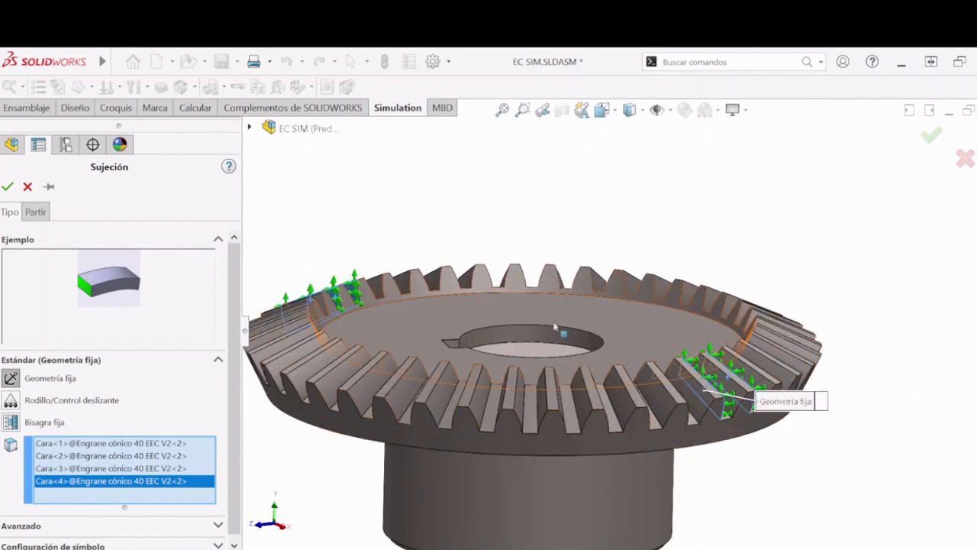
{"action": "left_click", "coordinate": [26, 186]}
{"action": "scroll", "coordinate": [738, 420], "scroll_direction": "up", "scroll_amount": 5}
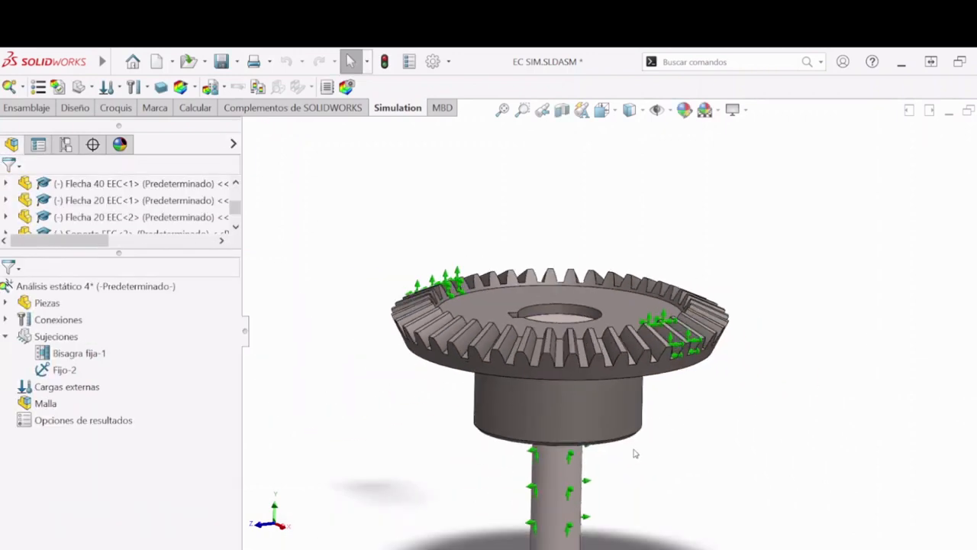
- Review the definition of the Bisagra fija-1 fixture on the shaft and close it
{"action": "right_click", "coordinate": [73, 353]}
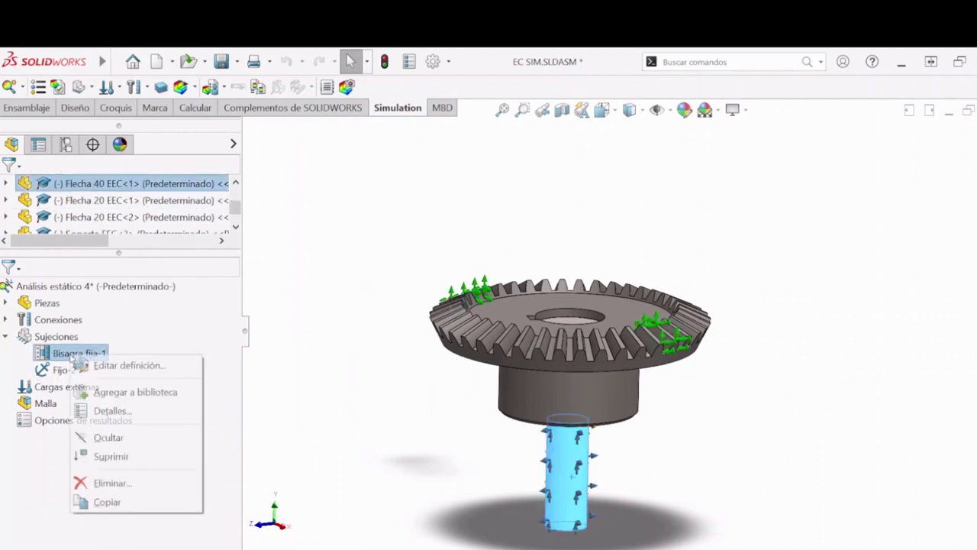
{"action": "left_click", "coordinate": [101, 366]}
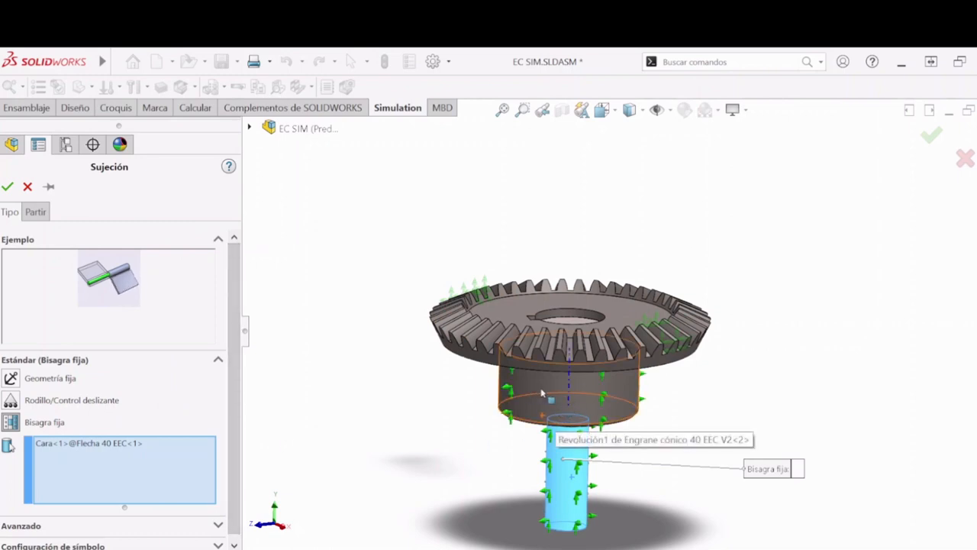
{"action": "left_click", "coordinate": [8, 187]}
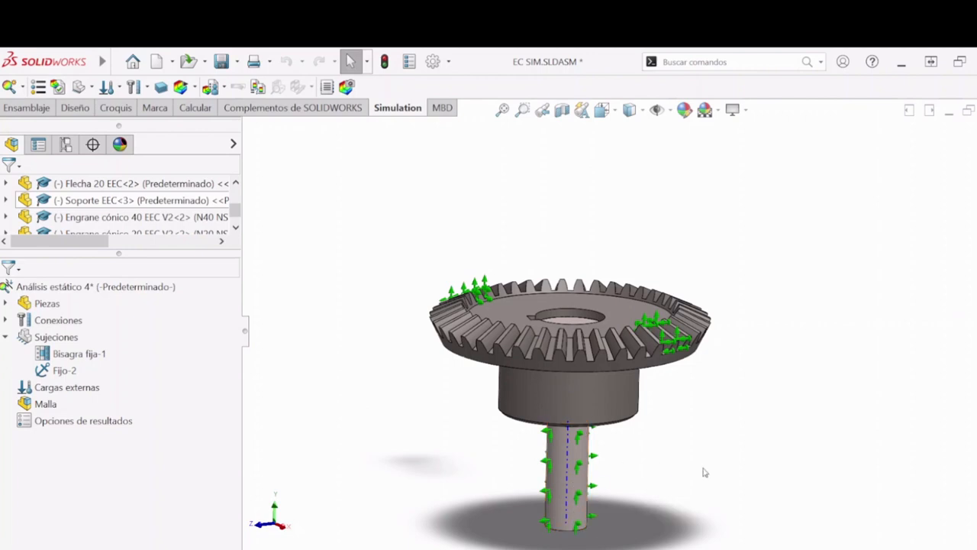
- Apply a 200 N.m torsion load to the cylindrical face of the Flecha 40 EEC shaft, using the same face as reference axis
{"action": "right_click", "coordinate": [44, 387]}
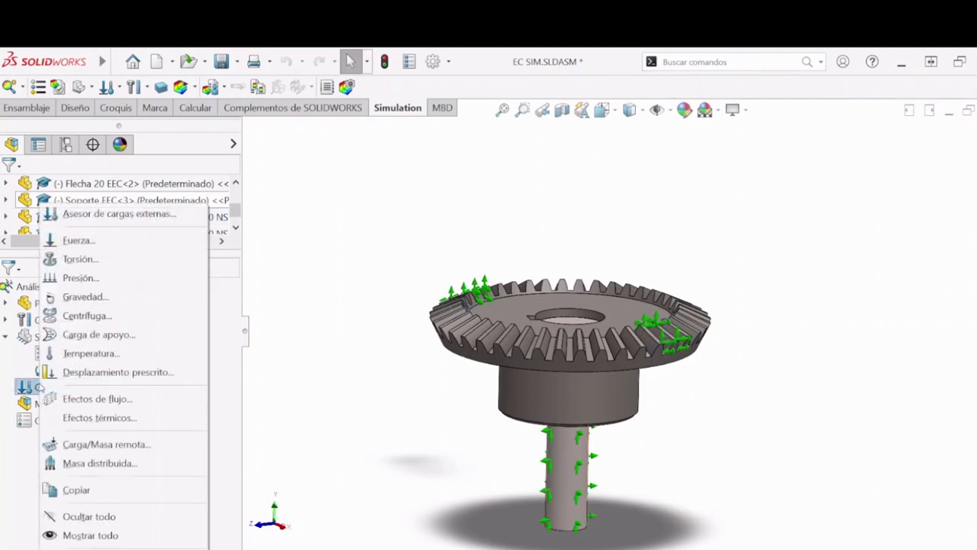
{"action": "left_click", "coordinate": [80, 258]}
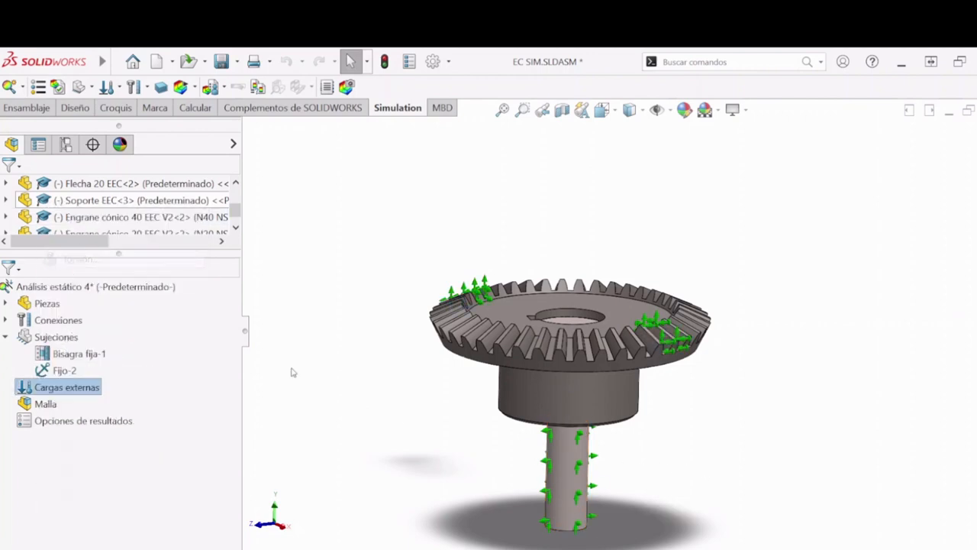
{"action": "left_click", "coordinate": [562, 477]}
{"action": "left_click", "coordinate": [97, 383]}
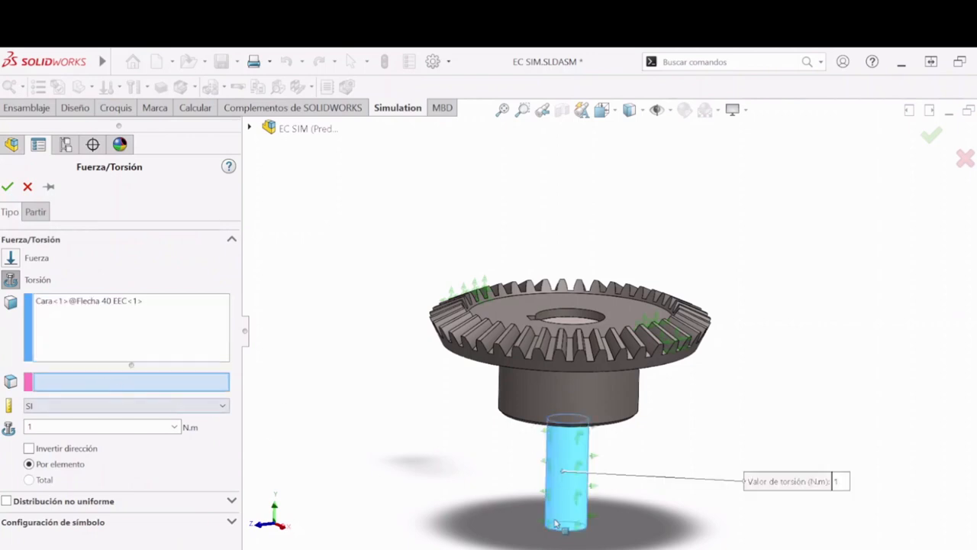
{"action": "left_click", "coordinate": [565, 494]}
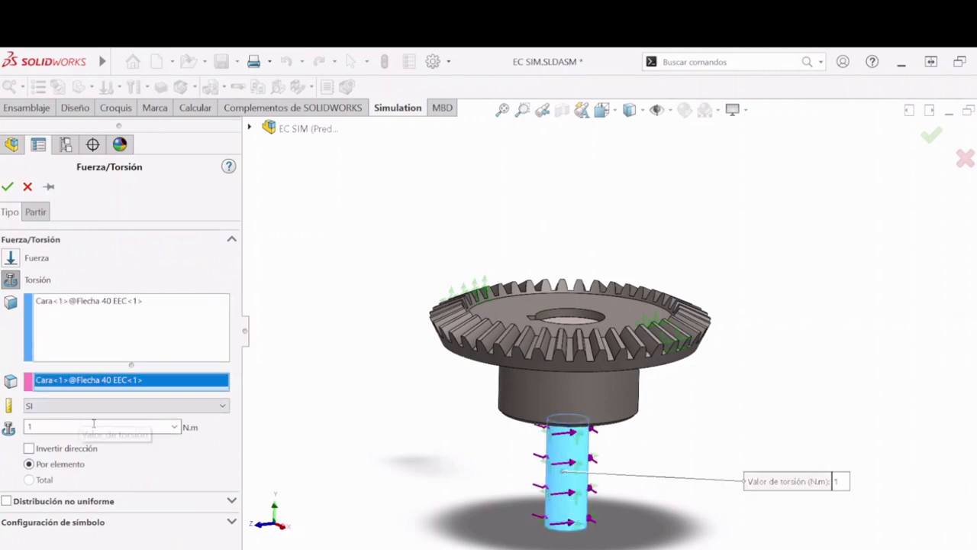
{"action": "left_click", "coordinate": [69, 427]}
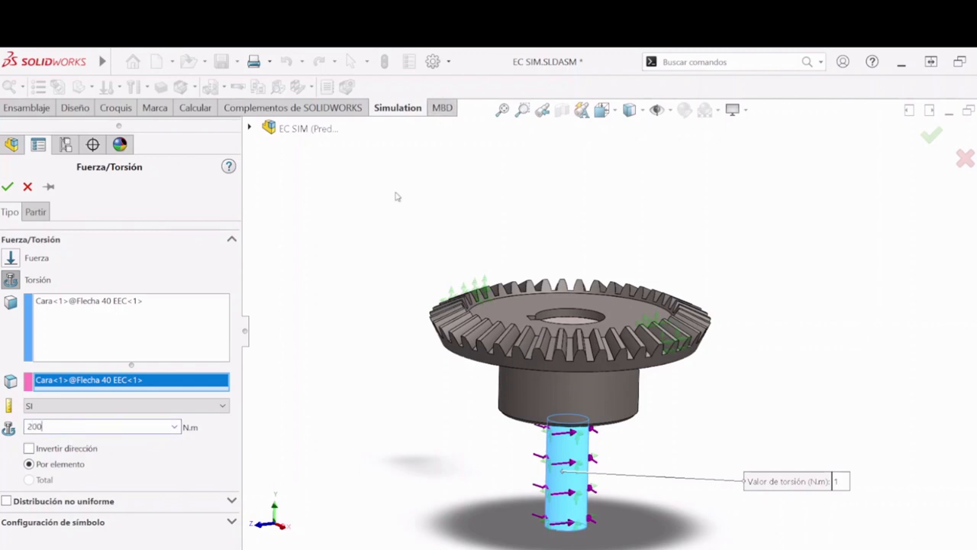
{"action": "left_click", "coordinate": [7, 186]}
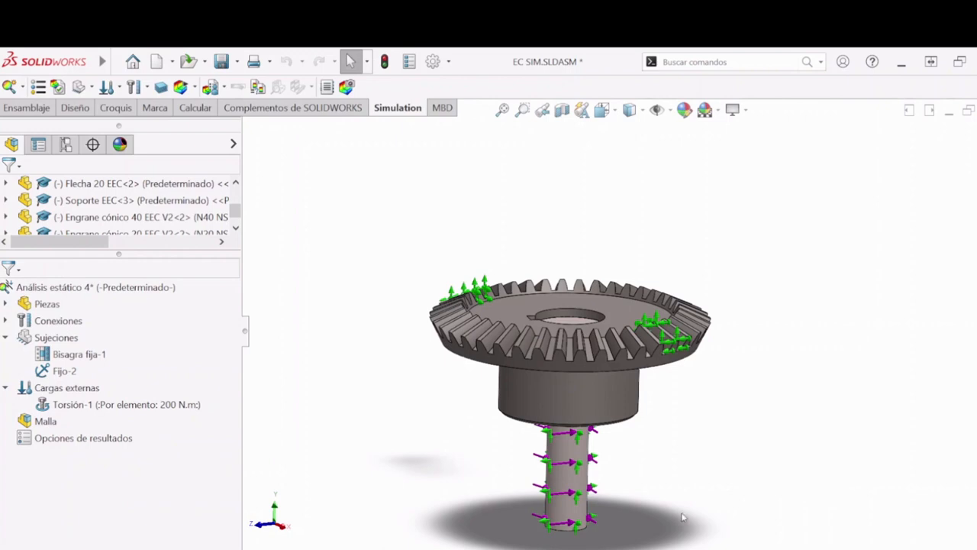
{"action": "scroll", "coordinate": [683, 517], "scroll_direction": "down", "scroll_amount": 3}
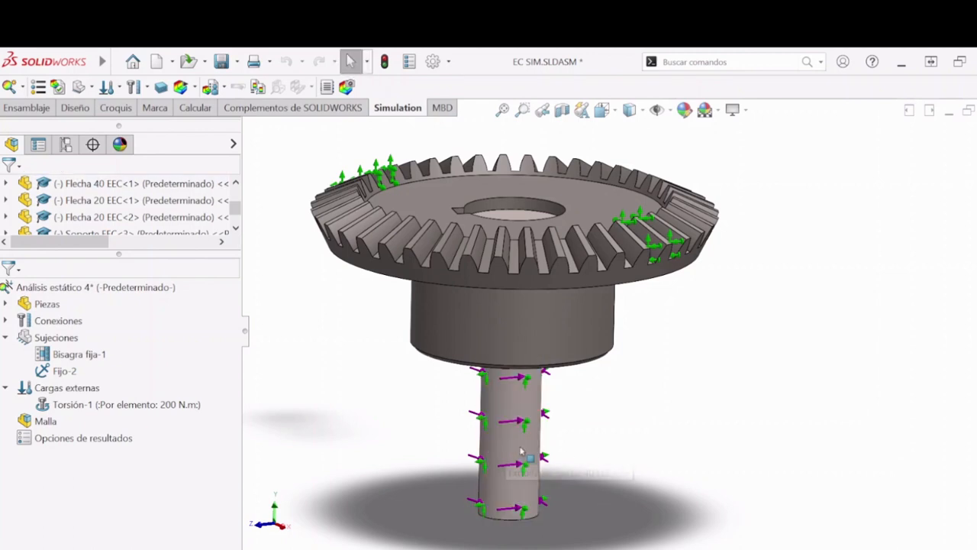
{"action": "scroll", "coordinate": [600, 448], "scroll_direction": "up", "scroll_amount": 2}
{"action": "key", "text": "space"}
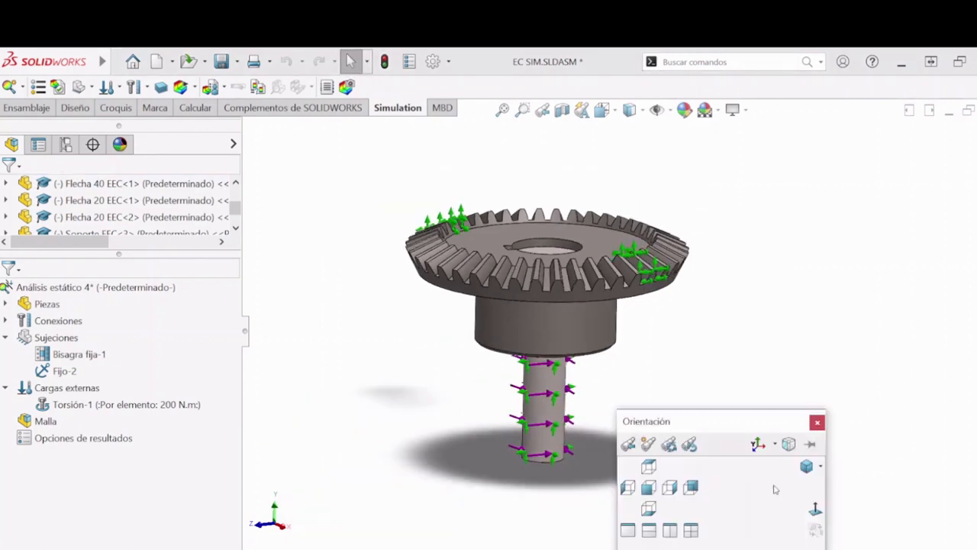
{"action": "left_click", "coordinate": [815, 509]}
{"action": "middle_click_drag", "start_coordinate": [649, 406], "coordinate": [685, 444]}
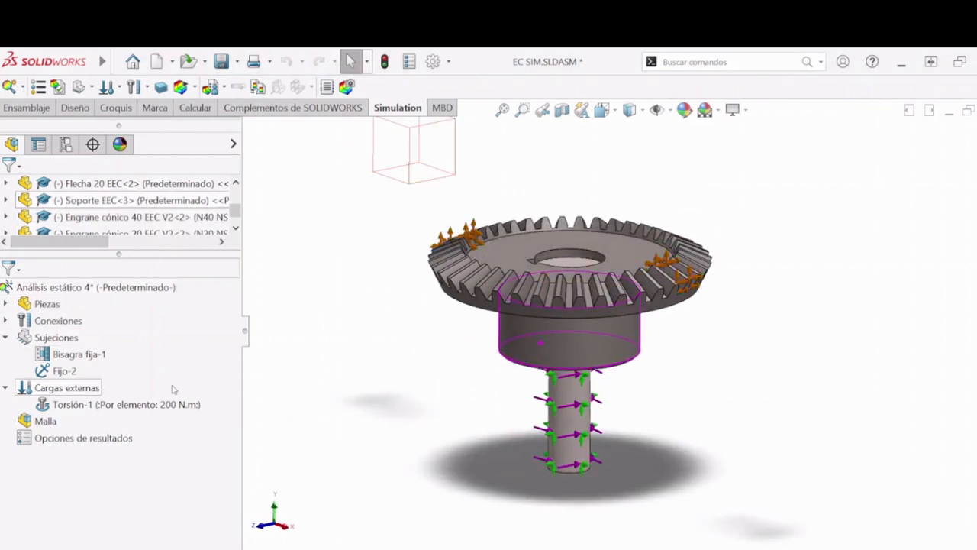
- Create the mesh for the gear and shaft with the default medium mesh density
{"action": "right_click", "coordinate": [25, 420]}
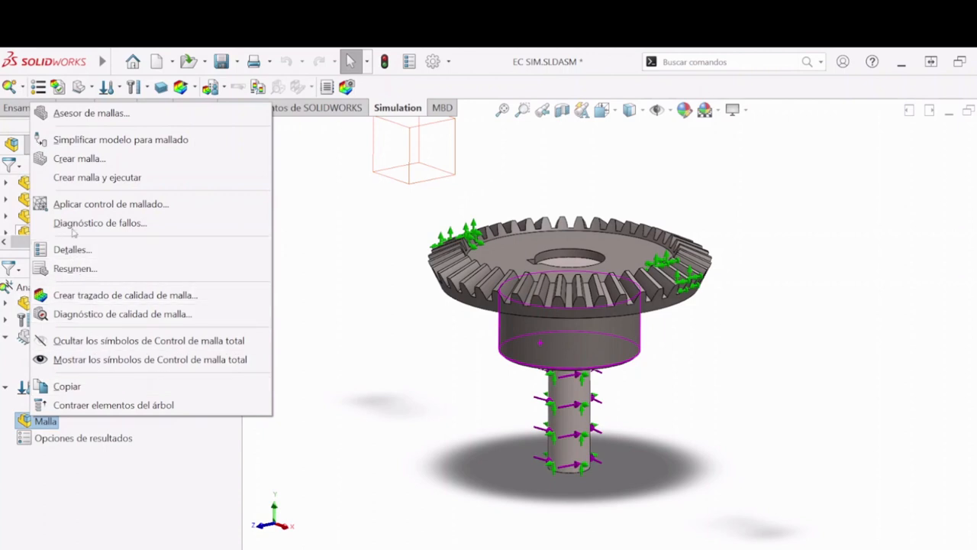
{"action": "left_click", "coordinate": [79, 158]}
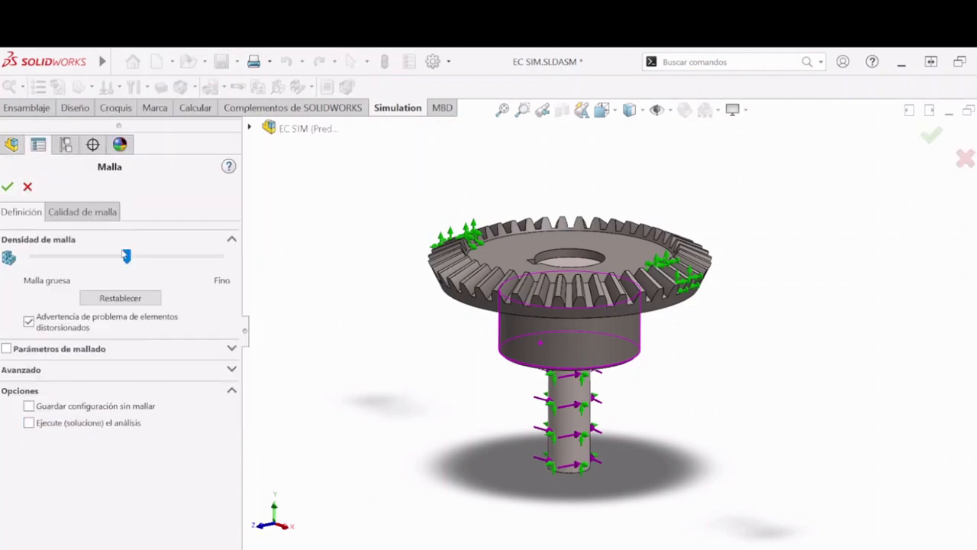
{"action": "left_click", "coordinate": [8, 188]}
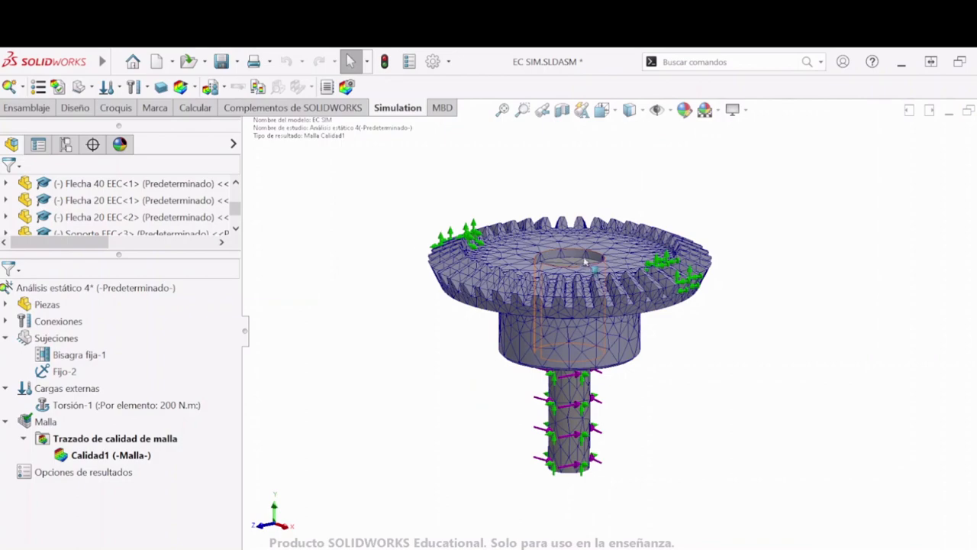
- Run the static study Análisis estático 4 and expand the solver's progress details
{"action": "middle_click_drag", "start_coordinate": [586, 262], "coordinate": [532, 347]}
{"action": "scroll", "coordinate": [506, 302], "scroll_direction": "down", "scroll_amount": 4}
{"action": "middle_click_drag", "start_coordinate": [541, 302], "coordinate": [574, 316]}
{"action": "scroll", "coordinate": [563, 309], "scroll_direction": "up", "scroll_amount": 4}
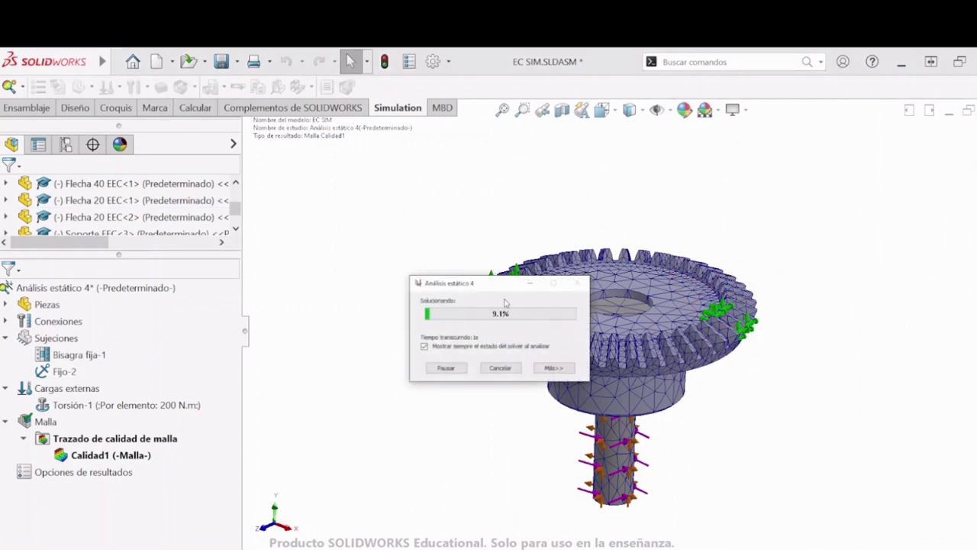
{"action": "left_click_drag", "start_coordinate": [504, 286], "coordinate": [392, 238]}
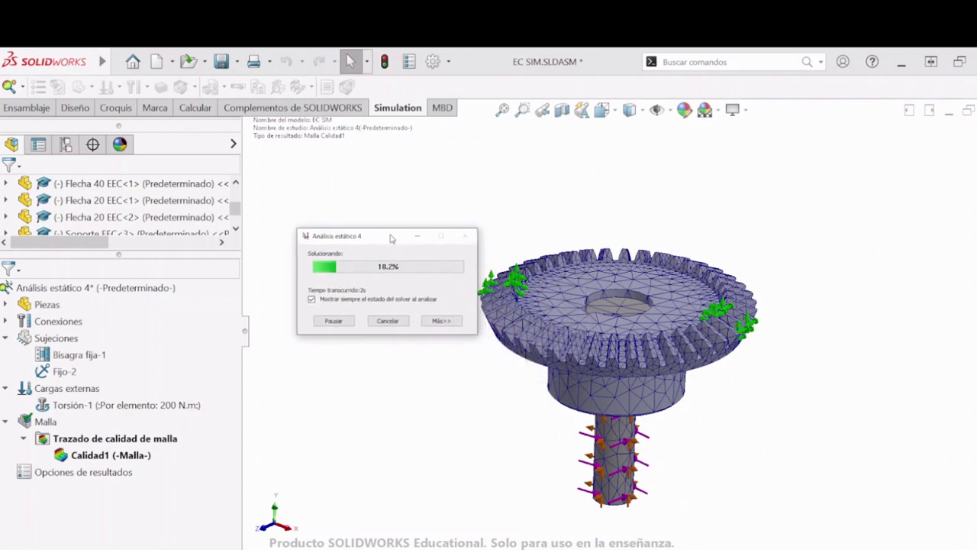
{"action": "left_click", "coordinate": [440, 321]}
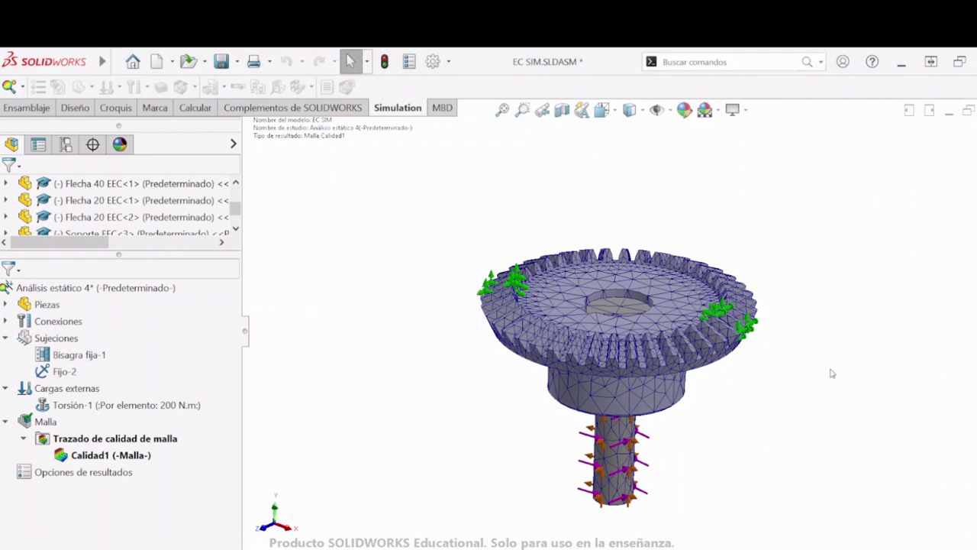
- Examine the von Mises stress distribution on the gear hub, the keyway, the shaft and the fixed teeth
{"action": "middle_click_drag", "start_coordinate": [829, 367], "coordinate": [646, 240]}
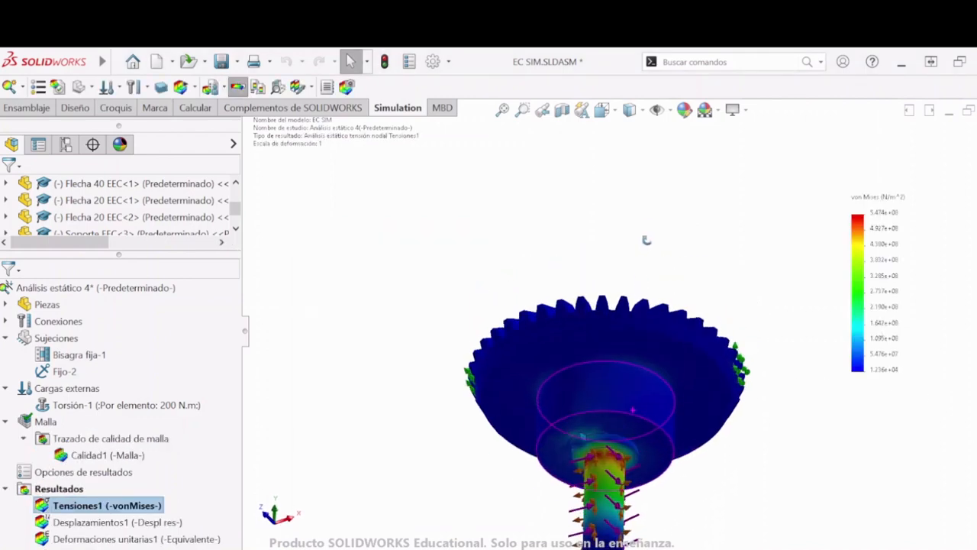
{"action": "scroll", "coordinate": [646, 239], "scroll_direction": "down", "scroll_amount": 8}
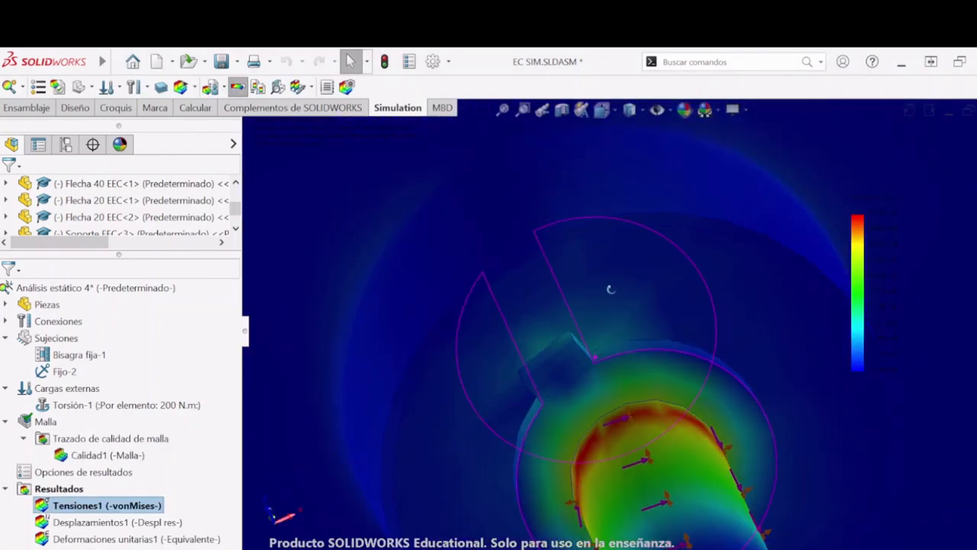
{"action": "mouse_move", "coordinate": [610, 289]}
{"action": "middle_mouse_down"}
{"action": "mouse_move", "coordinate": [589, 449]}
{"action": "mouse_move", "coordinate": [584, 344]}
{"action": "middle_mouse_up"}
{"action": "scroll", "coordinate": [626, 410], "scroll_direction": "down", "scroll_amount": 2}
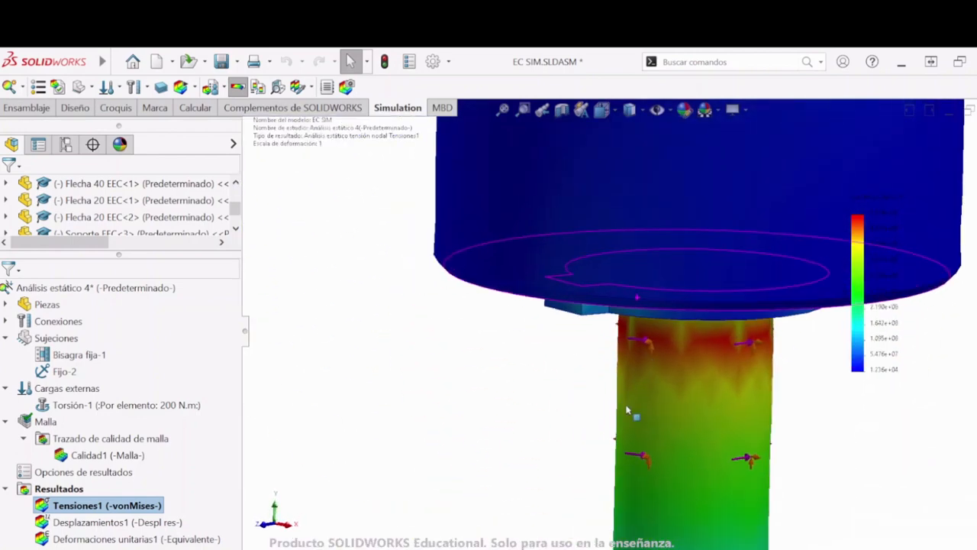
{"action": "scroll", "coordinate": [625, 410], "scroll_direction": "up", "scroll_amount": 5}
{"action": "mouse_move", "coordinate": [667, 319]}
{"action": "middle_mouse_down"}
{"action": "mouse_move", "coordinate": [615, 328]}
{"action": "mouse_move", "coordinate": [634, 300]}
{"action": "mouse_move", "coordinate": [628, 311]}
{"action": "mouse_move", "coordinate": [672, 290]}
{"action": "mouse_move", "coordinate": [663, 276]}
{"action": "middle_mouse_up"}
{"action": "scroll", "coordinate": [618, 326], "scroll_direction": "down", "scroll_amount": 3}
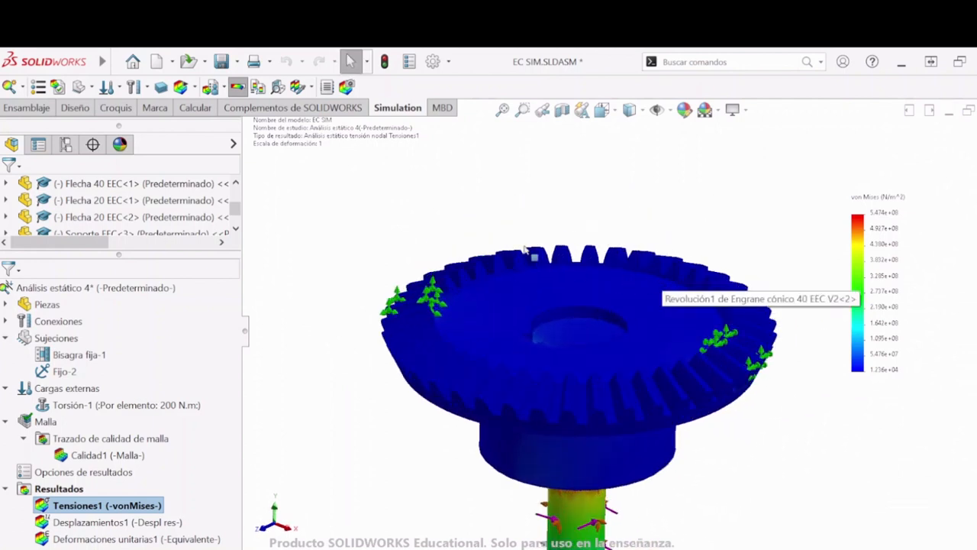
- Section the von Mises stress plot of the gear and shaft with the Planta plane in place of Alzado
{"action": "left_click", "coordinate": [311, 86]}
{"action": "left_click", "coordinate": [315, 109]}
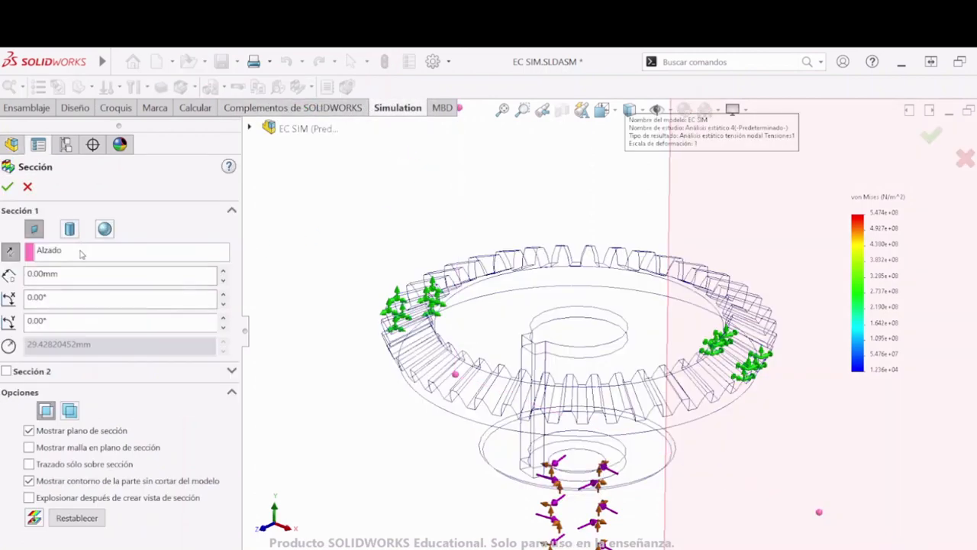
{"action": "right_click", "coordinate": [82, 254]}
{"action": "left_click", "coordinate": [137, 260]}
{"action": "left_click", "coordinate": [250, 128]}
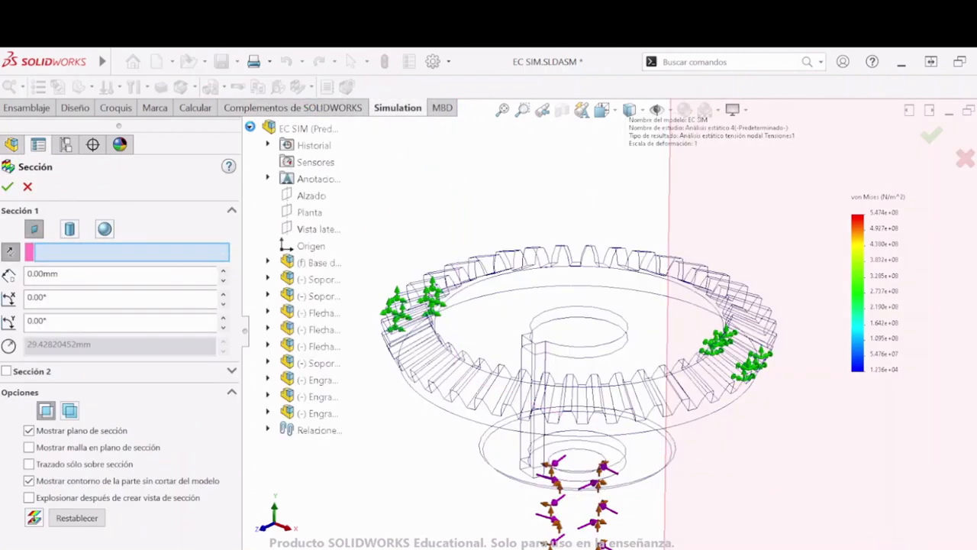
{"action": "left_click", "coordinate": [309, 213]}
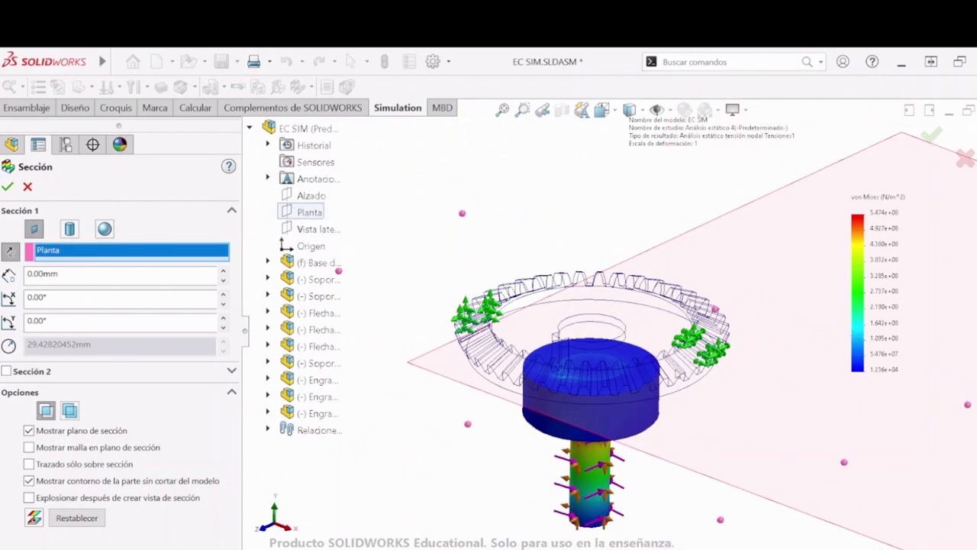
- Offset the Planta section plane to about -3.12 mm and examine the stress around the keyway
{"action": "scroll", "coordinate": [565, 382], "scroll_direction": "down", "scroll_amount": 10}
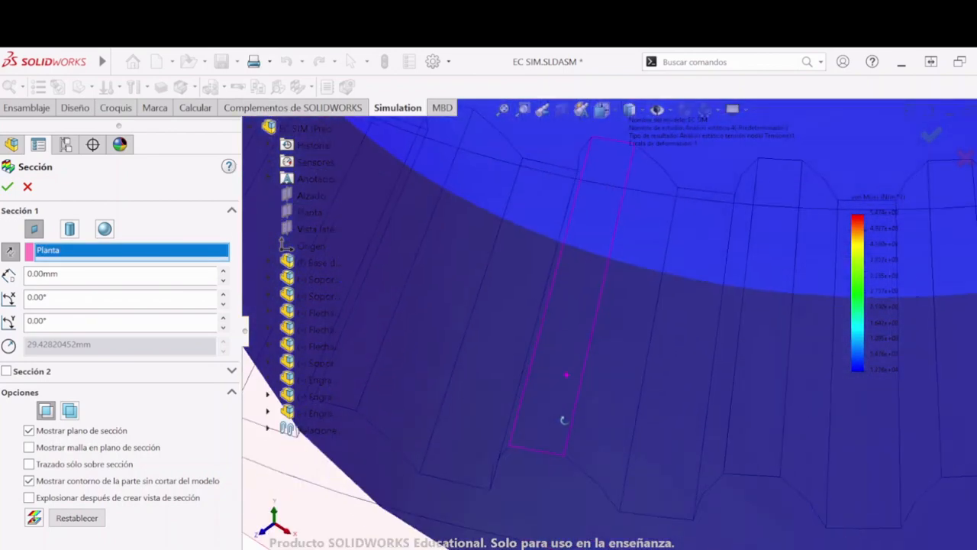
{"action": "scroll", "coordinate": [563, 420], "scroll_direction": "up", "scroll_amount": 10}
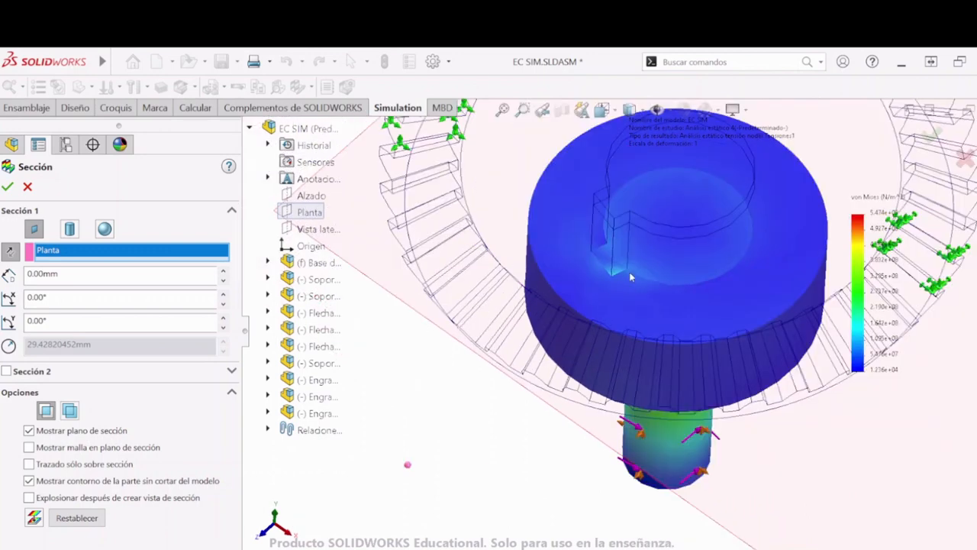
{"action": "scroll", "coordinate": [630, 277], "scroll_direction": "up", "scroll_amount": 6}
{"action": "scroll", "coordinate": [840, 416], "scroll_direction": "up", "scroll_amount": 2}
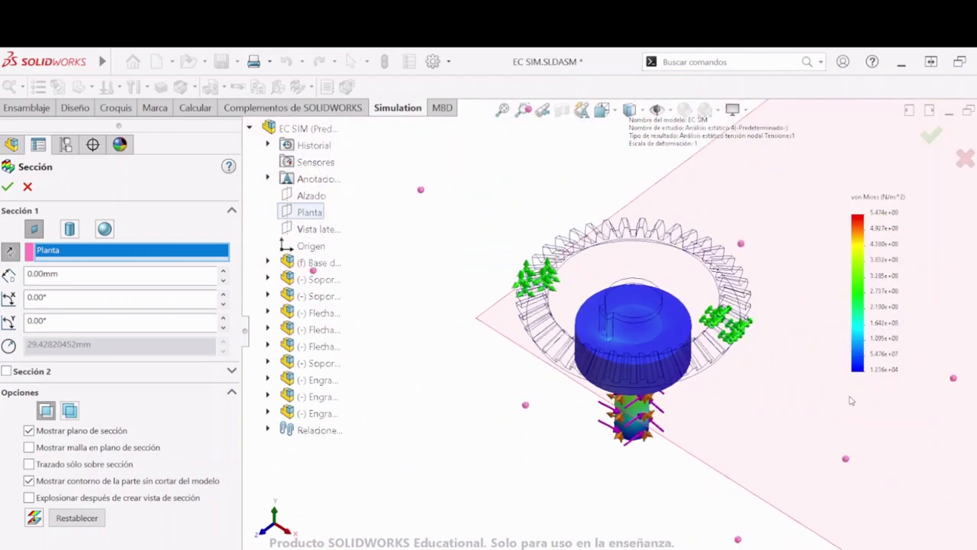
{"action": "scroll", "coordinate": [850, 400], "scroll_direction": "up", "scroll_amount": 2}
{"action": "mouse_move", "coordinate": [966, 343]}
{"action": "left_mouse_down"}
{"action": "mouse_move", "coordinate": [967, 324]}
{"action": "mouse_move", "coordinate": [970, 356]}
{"action": "left_mouse_up"}
{"action": "scroll", "coordinate": [629, 348], "scroll_direction": "down", "scroll_amount": 5}
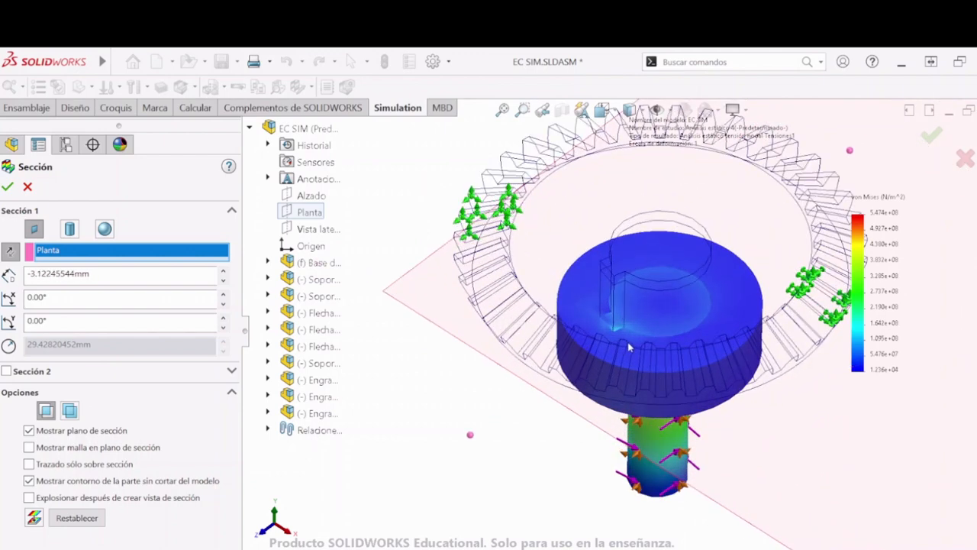
{"action": "scroll", "coordinate": [628, 347], "scroll_direction": "down", "scroll_amount": 5}
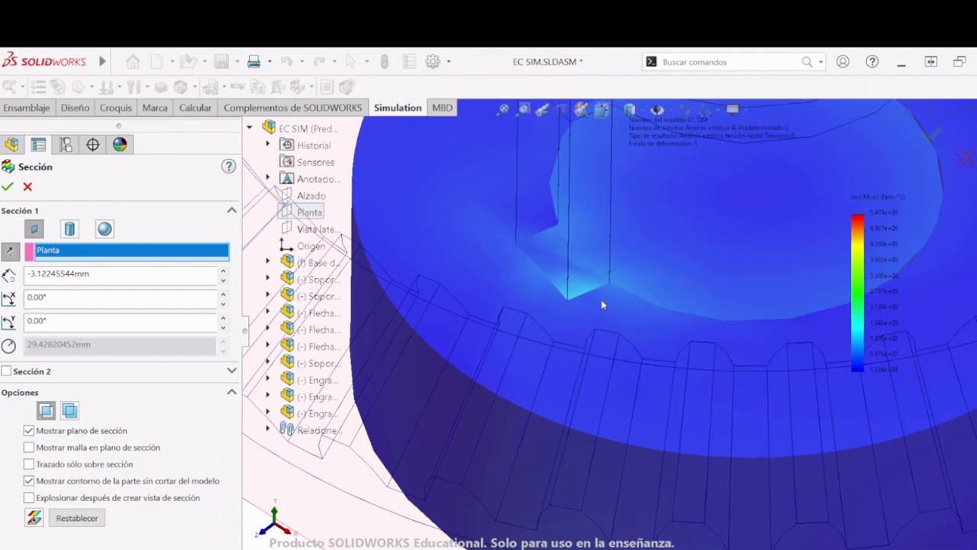
{"action": "left_click", "coordinate": [8, 186]}
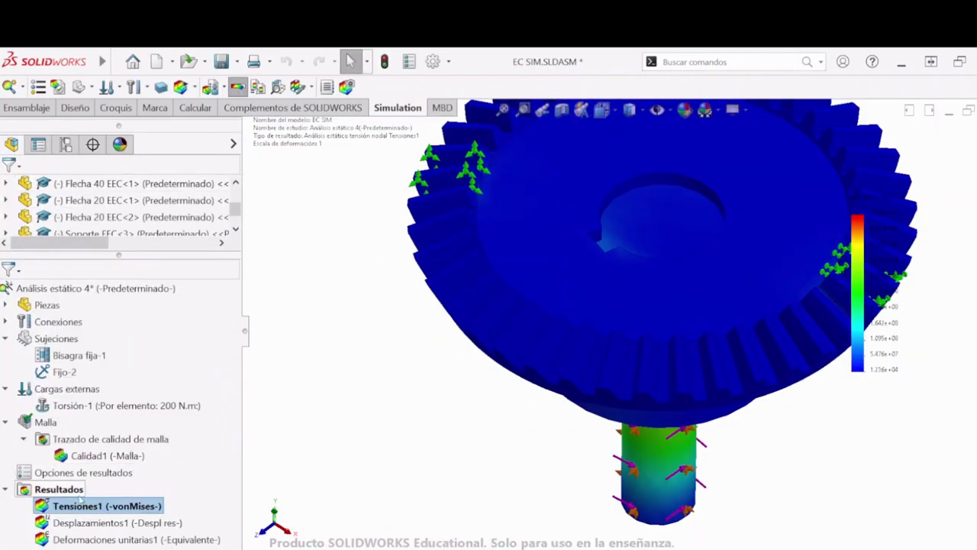
- Preview the Tensiones1 plot with the boundary option Malla, examine the mesh elements at the keyway, and discard the change
{"action": "right_click", "coordinate": [76, 508]}
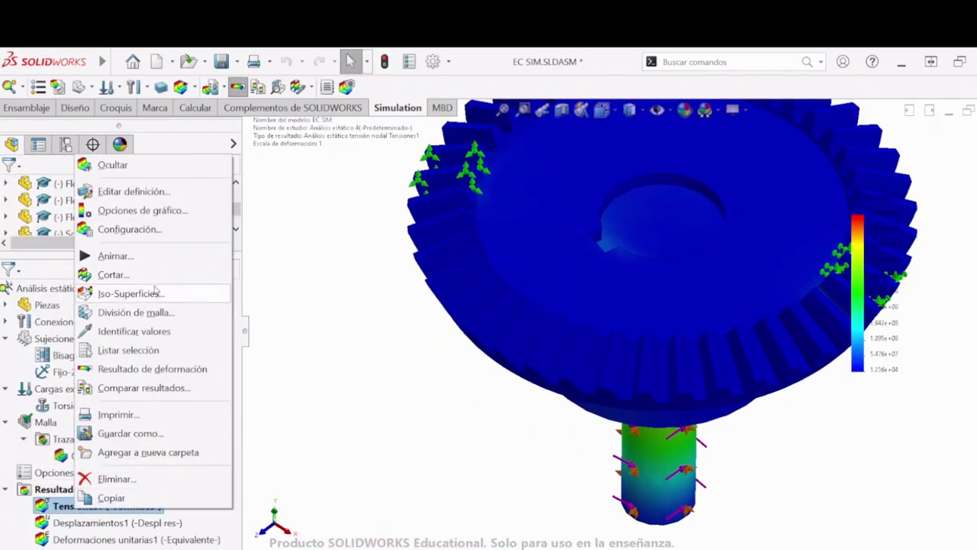
{"action": "left_click", "coordinate": [143, 195]}
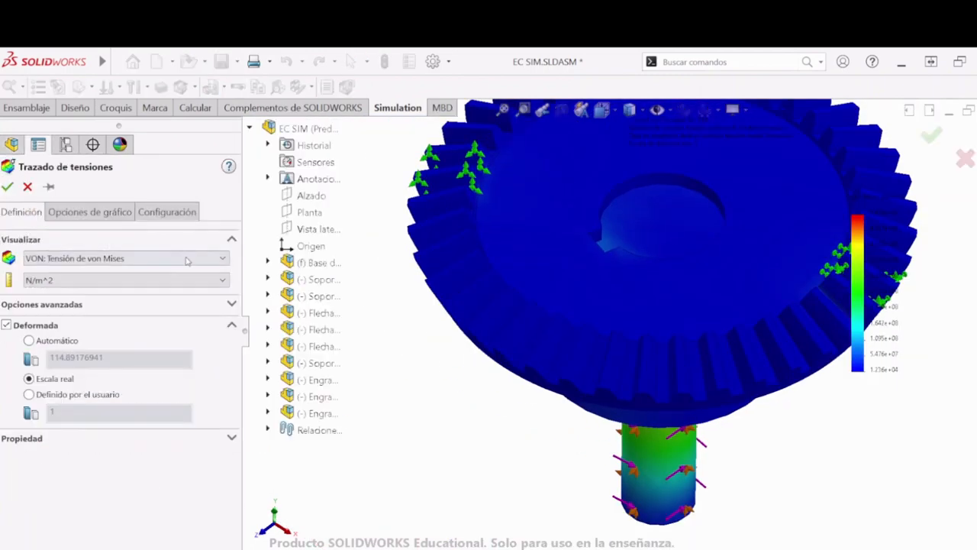
{"action": "left_click", "coordinate": [167, 212]}
{"action": "left_click", "coordinate": [67, 295]}
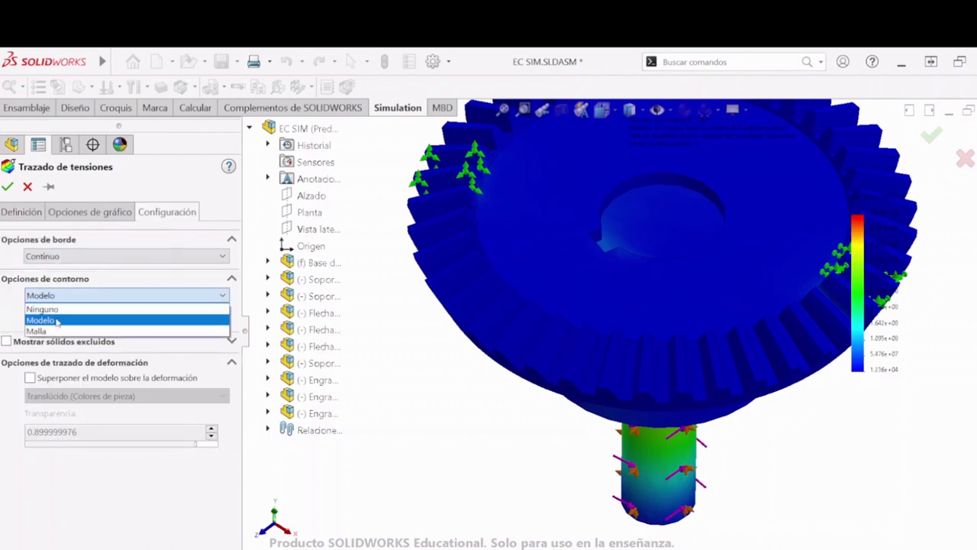
{"action": "left_click", "coordinate": [37, 331]}
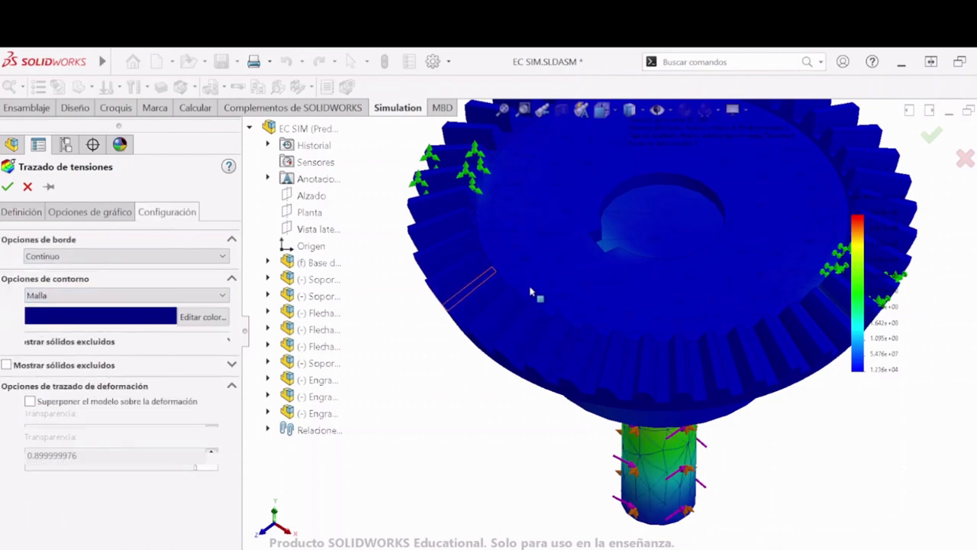
{"action": "scroll", "coordinate": [539, 301], "scroll_direction": "down", "scroll_amount": 10}
{"action": "middle_click_drag", "start_coordinate": [551, 325], "coordinate": [569, 383]}
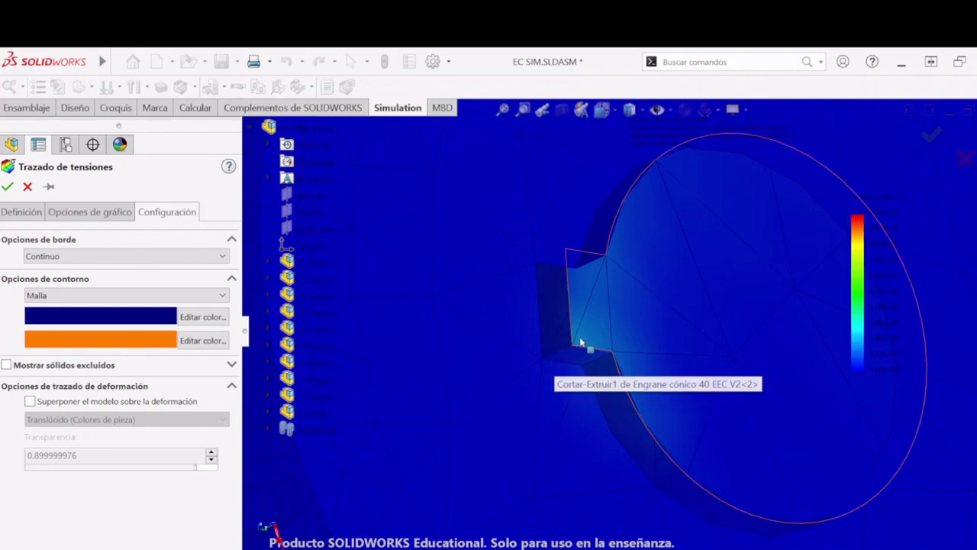
{"action": "middle_click_drag", "start_coordinate": [585, 343], "coordinate": [605, 297]}
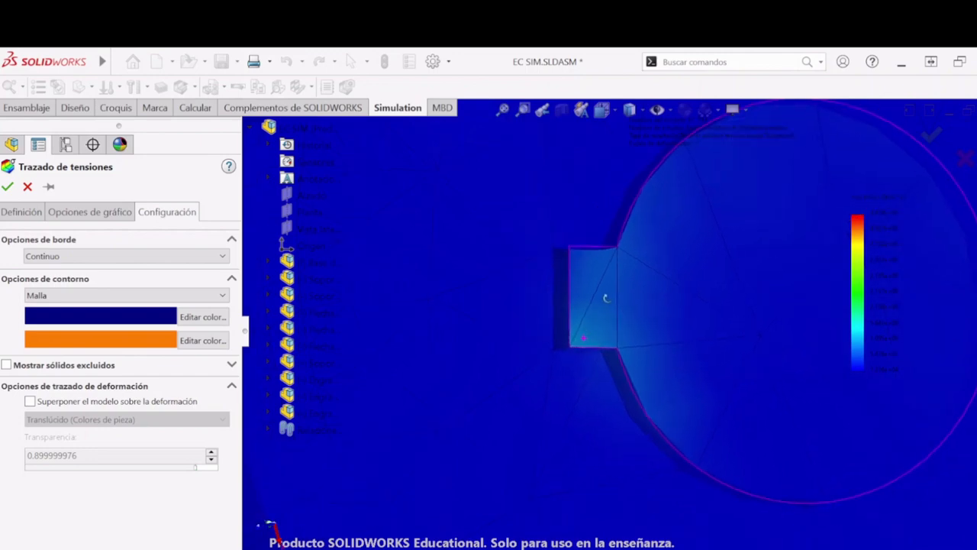
{"action": "left_click", "coordinate": [28, 187]}
- Return the gear and shaft stress plot to the isometric view
{"action": "scroll", "coordinate": [503, 342], "scroll_direction": "up", "scroll_amount": 5}
{"action": "key", "text": "space"}
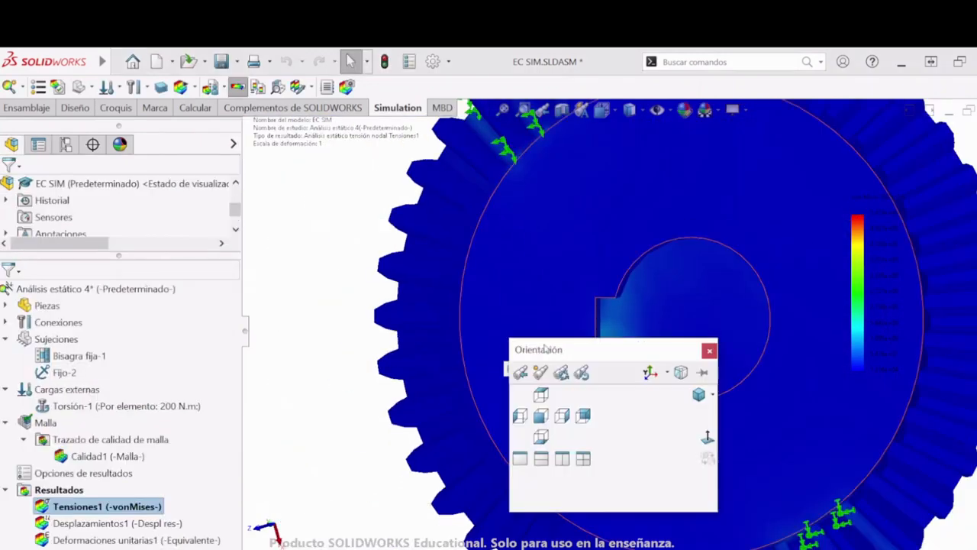
{"action": "left_click", "coordinate": [700, 395]}
{"action": "scroll", "coordinate": [664, 339], "scroll_direction": "down", "scroll_amount": 5}
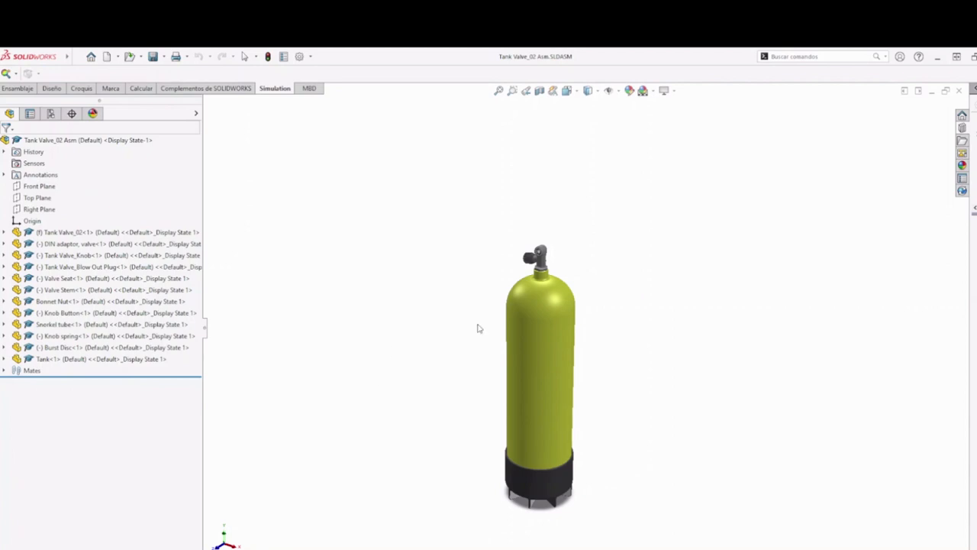
- Create a section view of the Tank Valve_02 assembly along the Front Plane
{"action": "scroll", "coordinate": [573, 287], "scroll_direction": "down", "scroll_amount": 3}
{"action": "scroll", "coordinate": [572, 287], "scroll_direction": "down", "scroll_amount": 3}
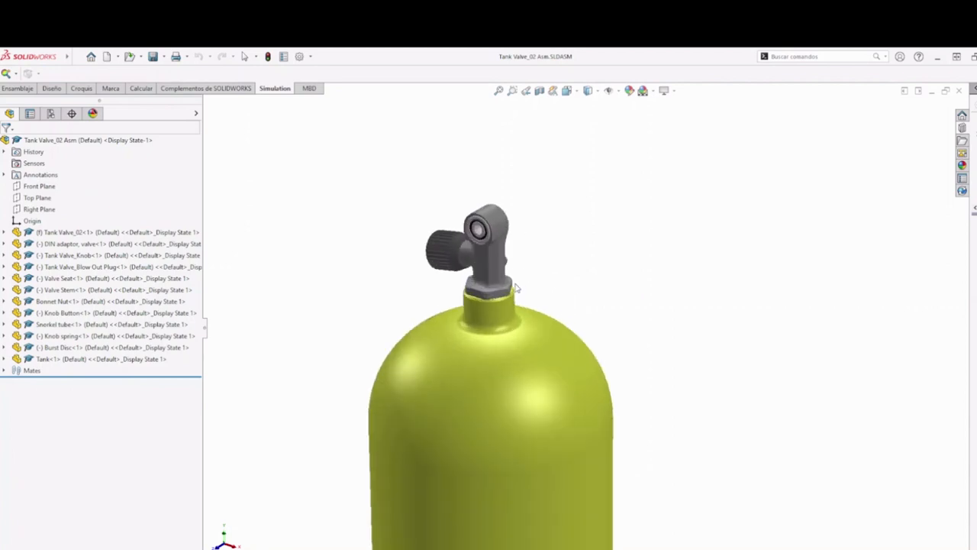
{"action": "scroll", "coordinate": [569, 328], "scroll_direction": "up", "scroll_amount": 2}
{"action": "scroll", "coordinate": [564, 371], "scroll_direction": "down", "scroll_amount": 2}
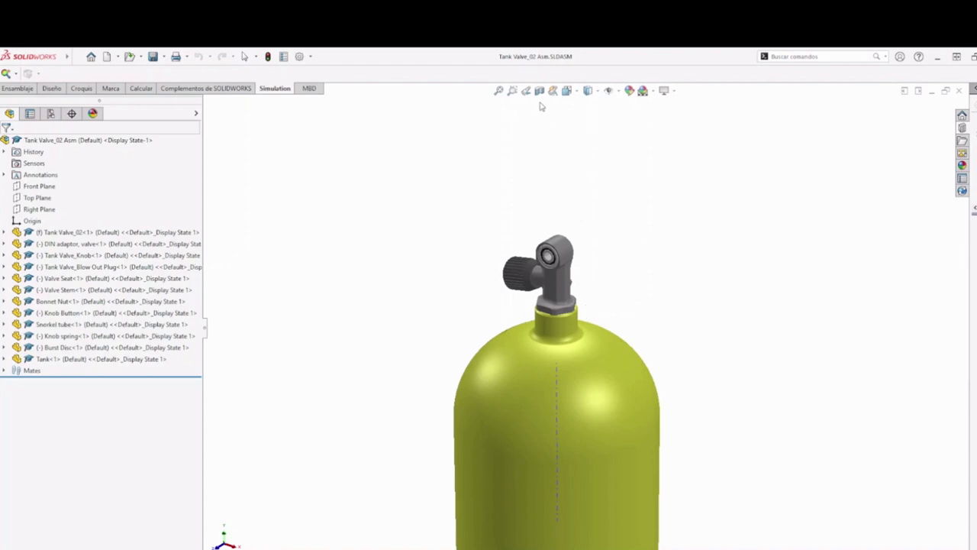
{"action": "scroll", "coordinate": [614, 400], "scroll_direction": "up", "scroll_amount": 2}
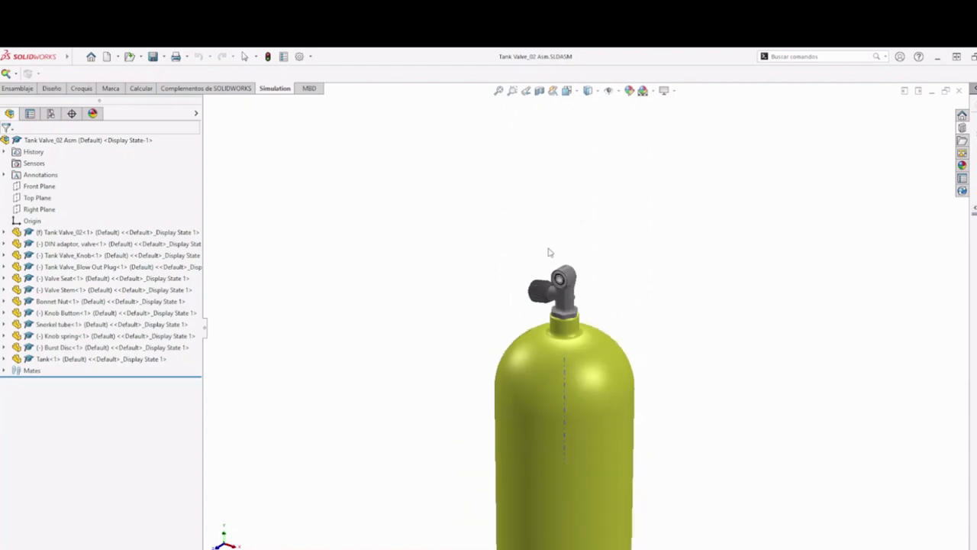
{"action": "left_click", "coordinate": [539, 91]}
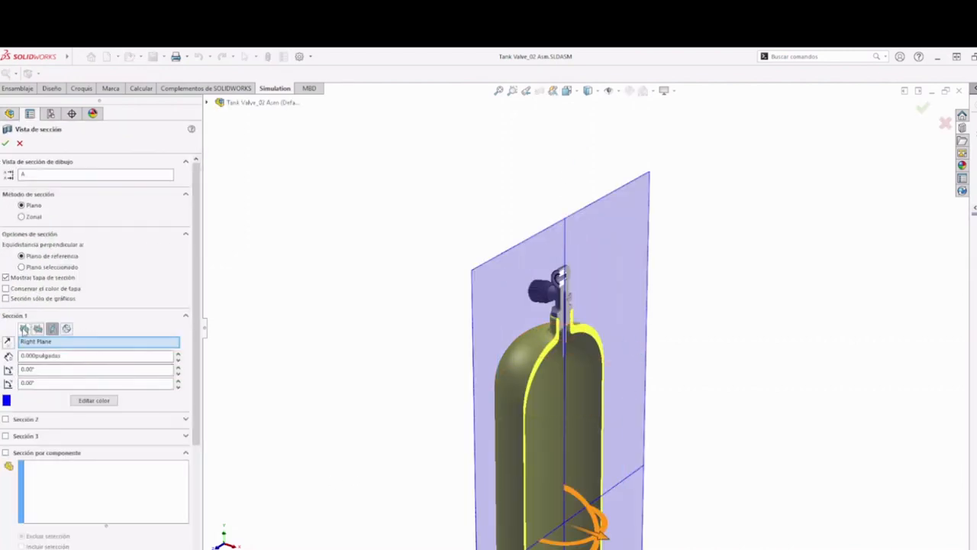
{"action": "left_click", "coordinate": [24, 328]}
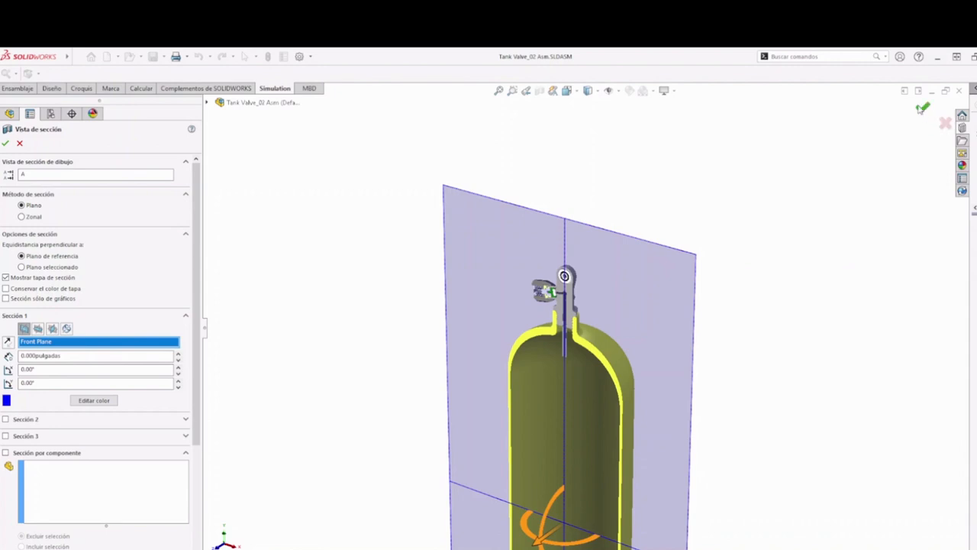
{"action": "key", "text": "Return"}
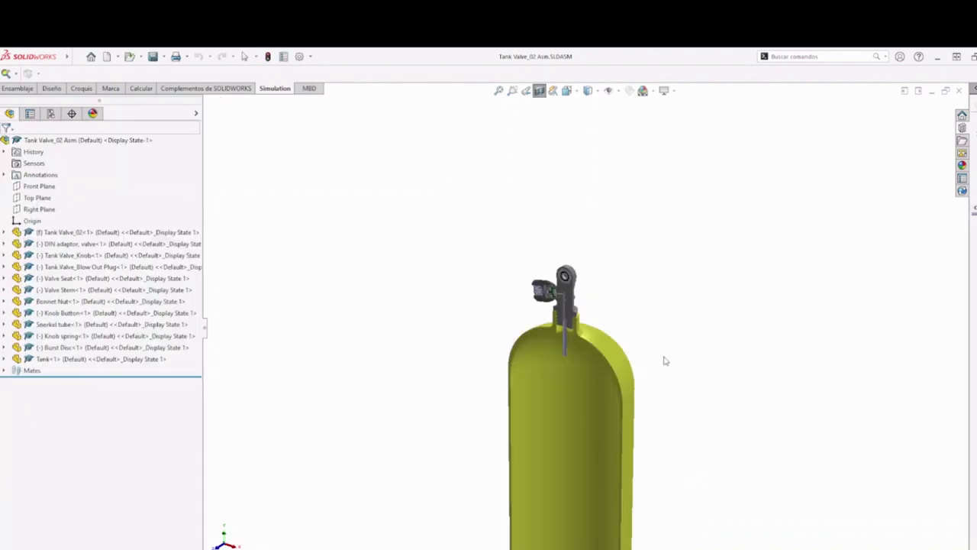
- Examine the sectioned valve's knob mechanism and inner channels, its threaded joint with the tank neck, and the tank wall
{"action": "scroll", "coordinate": [551, 307], "scroll_direction": "down", "scroll_amount": 8}
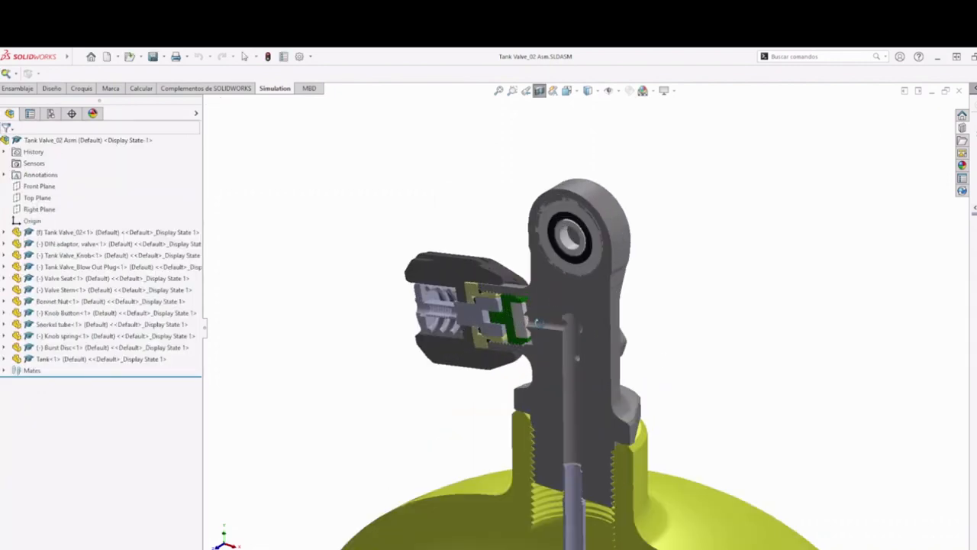
{"action": "middle_click_drag", "start_coordinate": [539, 321], "coordinate": [834, 222]}
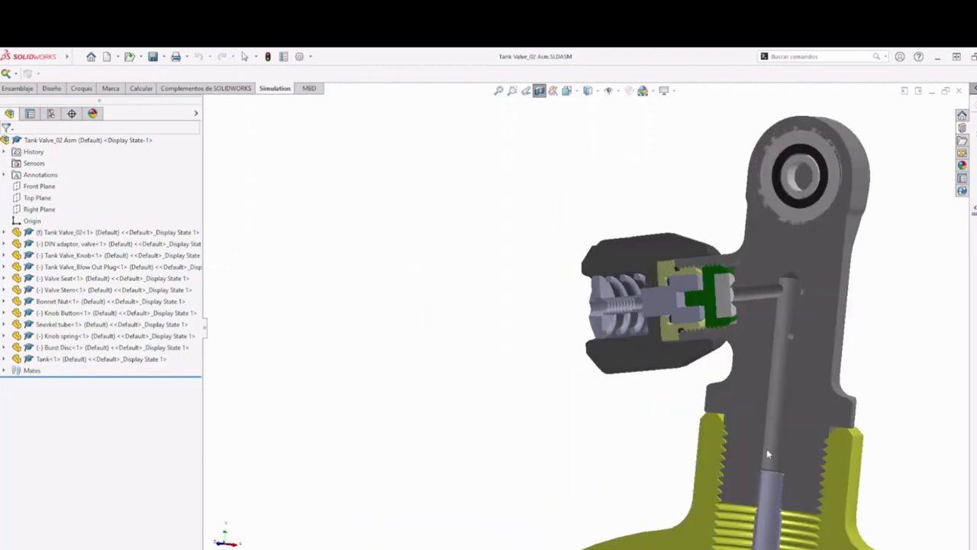
{"action": "scroll", "coordinate": [768, 453], "scroll_direction": "up", "scroll_amount": 5}
{"action": "scroll", "coordinate": [639, 443], "scroll_direction": "down", "scroll_amount": 4}
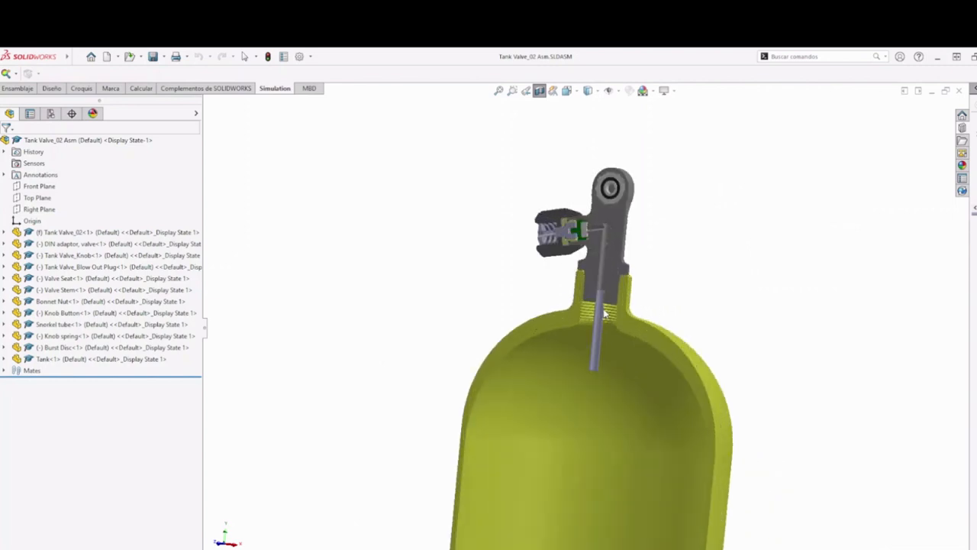
{"action": "scroll", "coordinate": [603, 313], "scroll_direction": "down", "scroll_amount": 5}
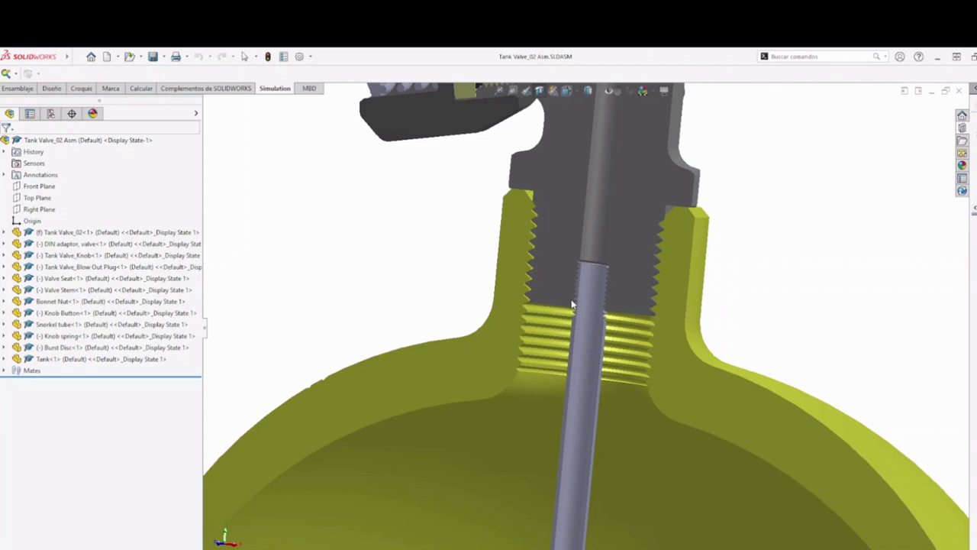
{"action": "scroll", "coordinate": [656, 393], "scroll_direction": "up", "scroll_amount": 3}
{"action": "scroll", "coordinate": [654, 396], "scroll_direction": "up", "scroll_amount": 3}
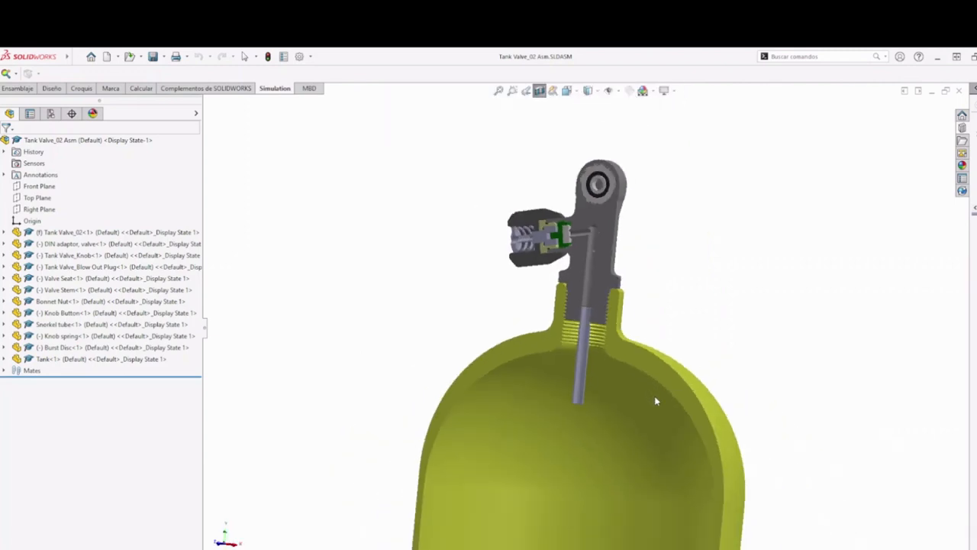
{"action": "scroll", "coordinate": [643, 414], "scroll_direction": "up", "scroll_amount": 2}
{"action": "middle_click_drag", "start_coordinate": [643, 414], "coordinate": [650, 392]}
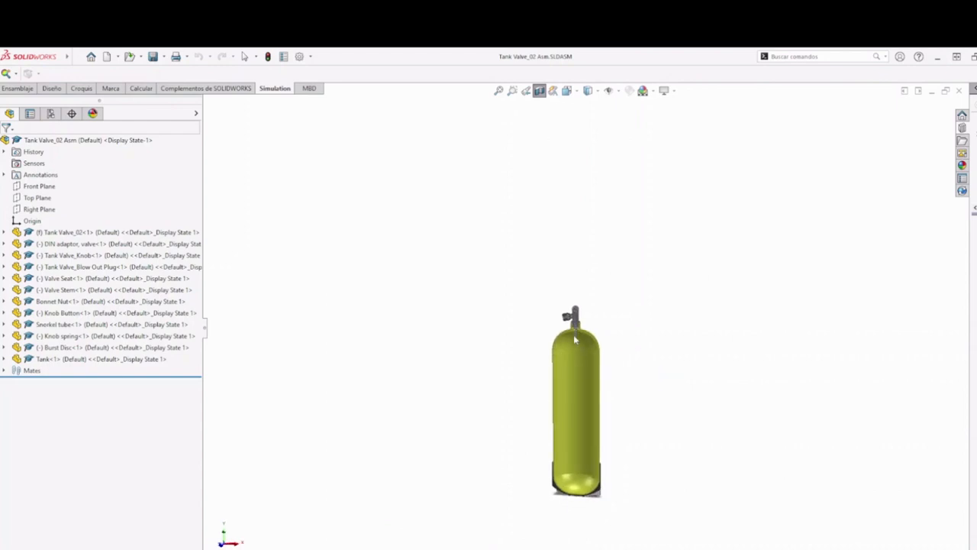
{"action": "scroll", "coordinate": [582, 336], "scroll_direction": "down", "scroll_amount": 5}
{"action": "middle_click_drag", "start_coordinate": [582, 337], "coordinate": [619, 355]}
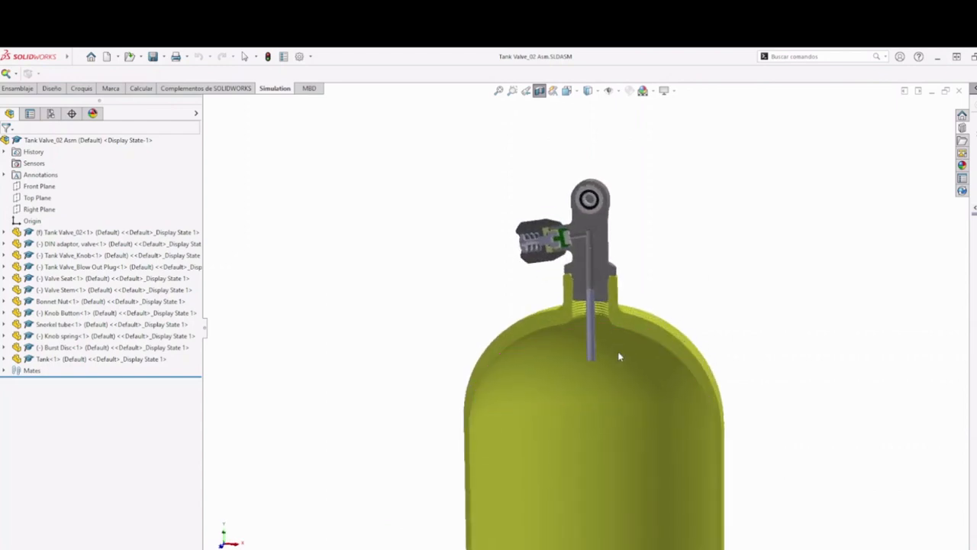
{"action": "scroll", "coordinate": [735, 370], "scroll_direction": "up", "scroll_amount": 4}
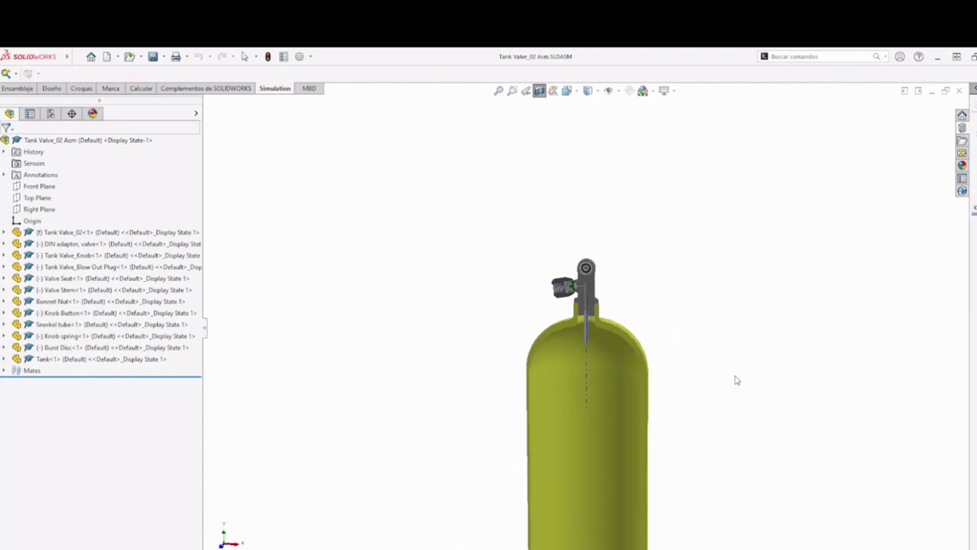
{"action": "scroll", "coordinate": [722, 392], "scroll_direction": "up", "scroll_amount": 1}
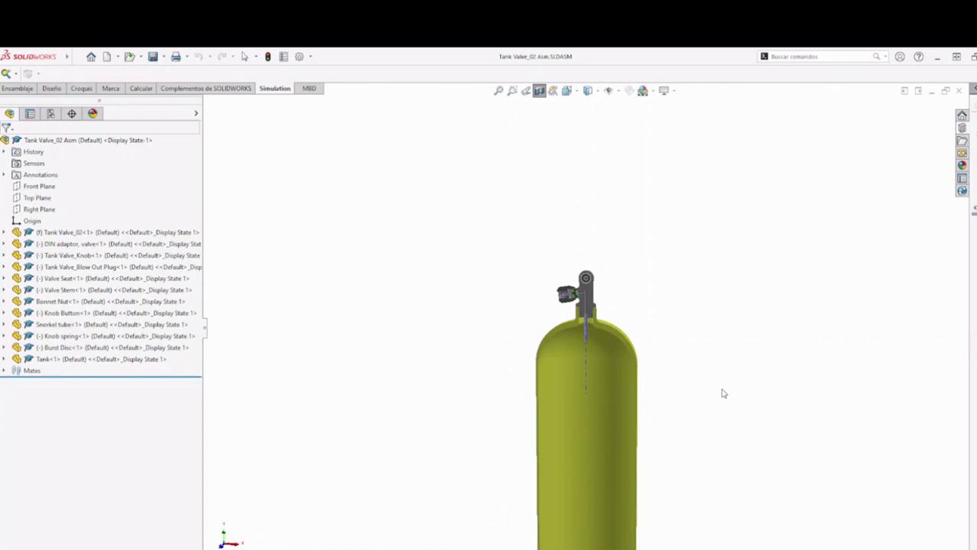
{"action": "scroll", "coordinate": [592, 332], "scroll_direction": "down", "scroll_amount": 5}
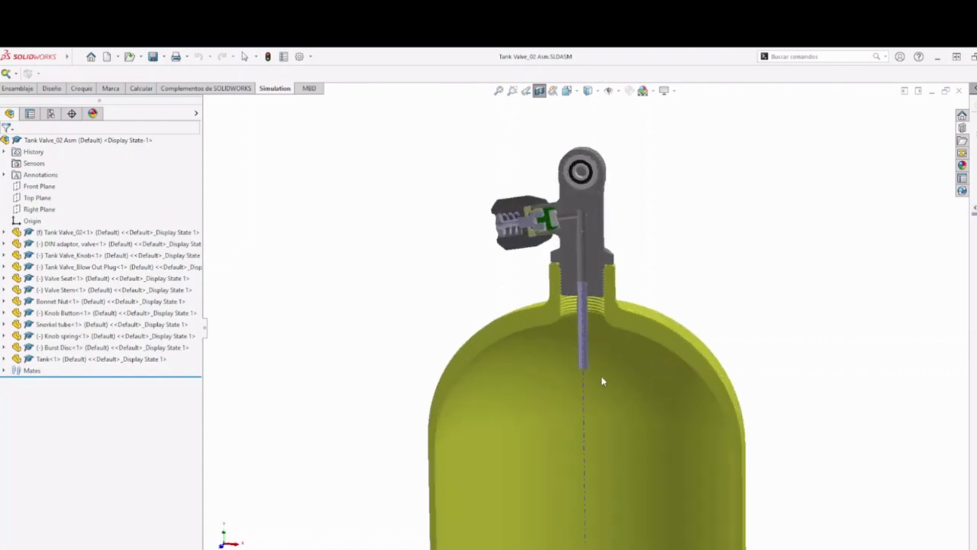
{"action": "scroll", "coordinate": [568, 392], "scroll_direction": "up", "scroll_amount": 5}
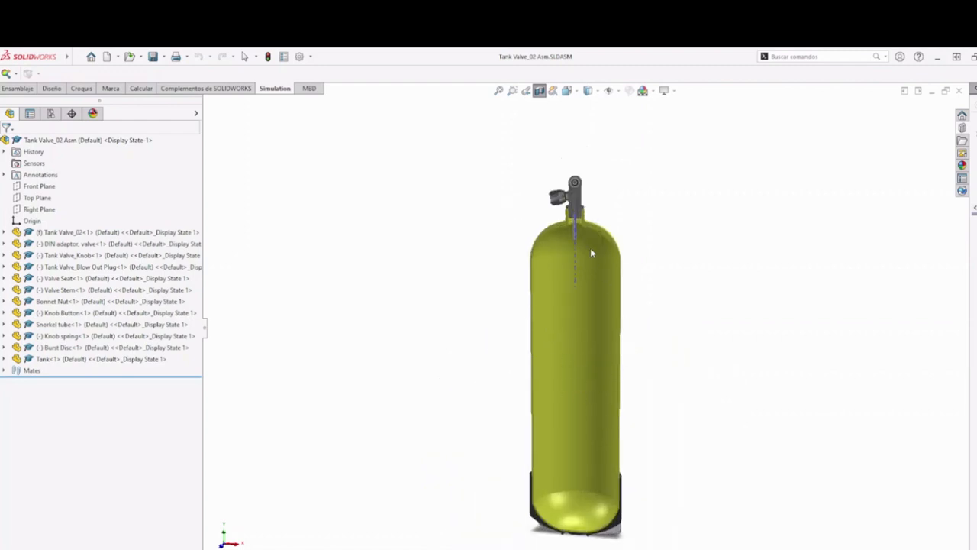
{"action": "scroll", "coordinate": [590, 247], "scroll_direction": "down", "scroll_amount": 10}
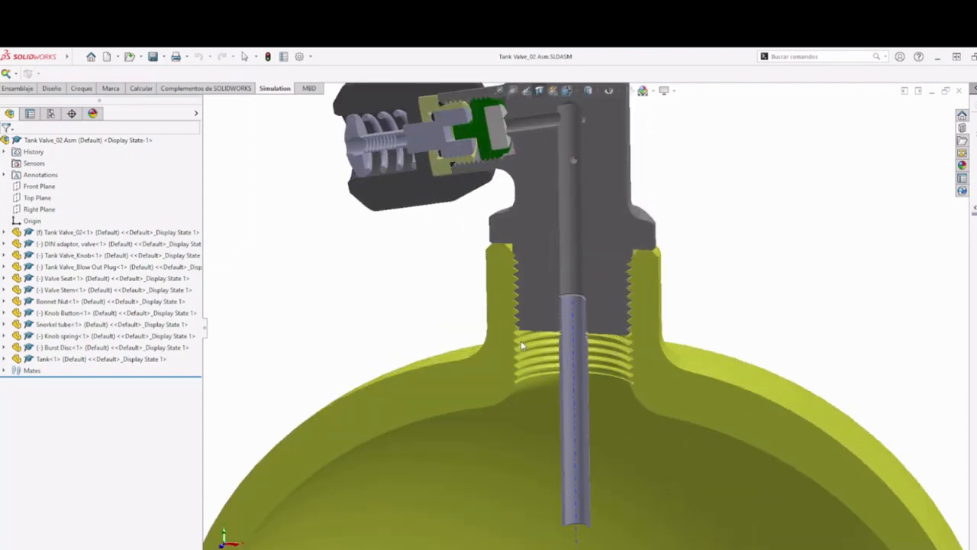
- Examine the thread engagement on both sides of the sectioned valve body where it screws into the tank neck
{"action": "scroll", "coordinate": [526, 314], "scroll_direction": "down", "scroll_amount": 2}
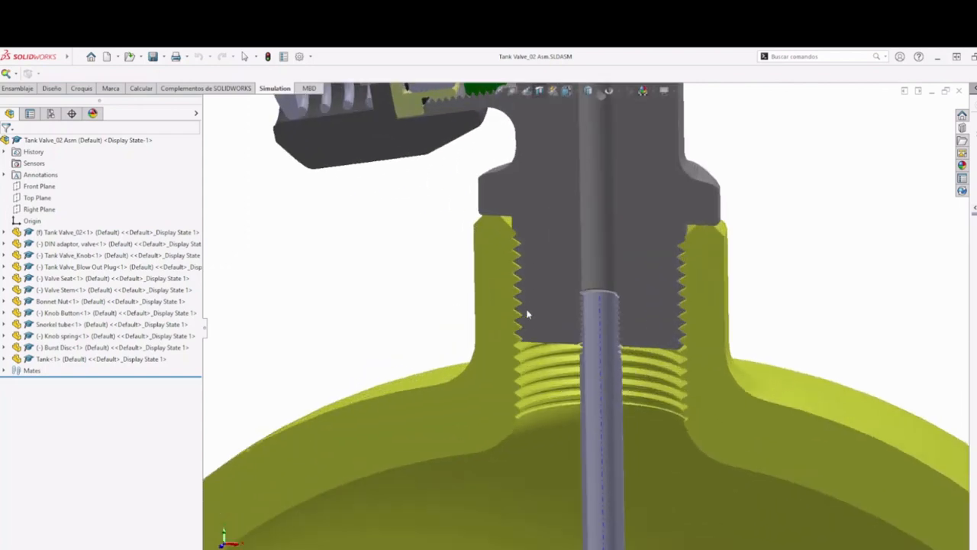
{"action": "scroll", "coordinate": [527, 313], "scroll_direction": "down", "scroll_amount": 6}
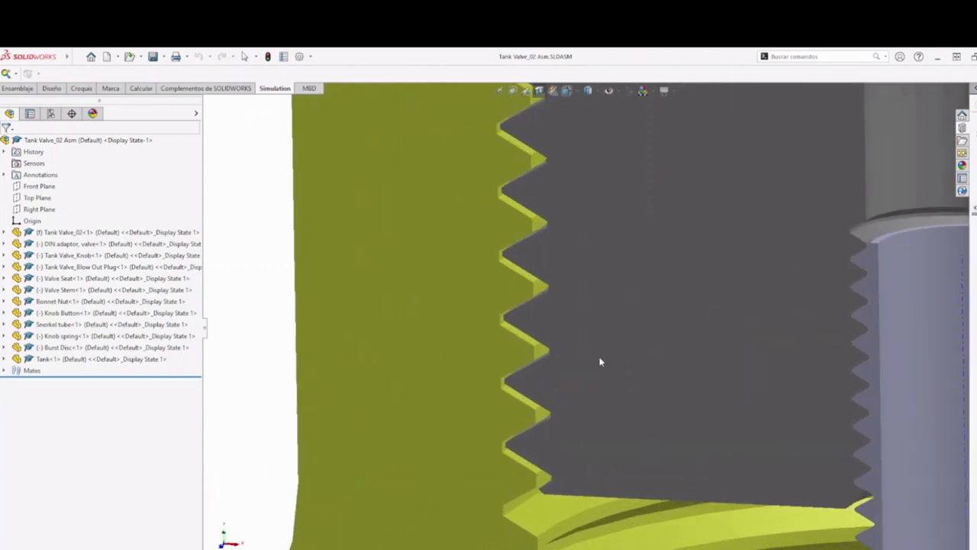
{"action": "scroll", "coordinate": [609, 345], "scroll_direction": "up", "scroll_amount": 5}
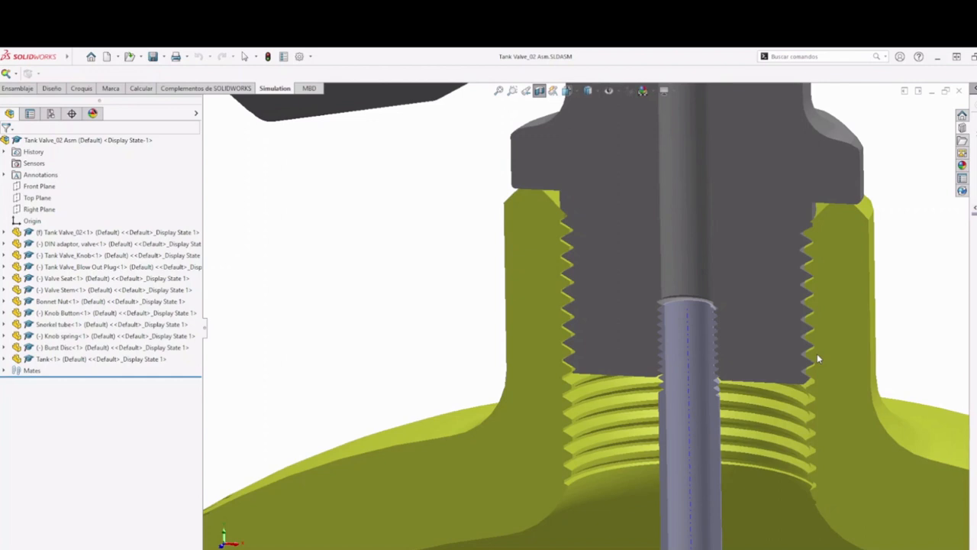
{"action": "scroll", "coordinate": [817, 358], "scroll_direction": "down", "scroll_amount": 4}
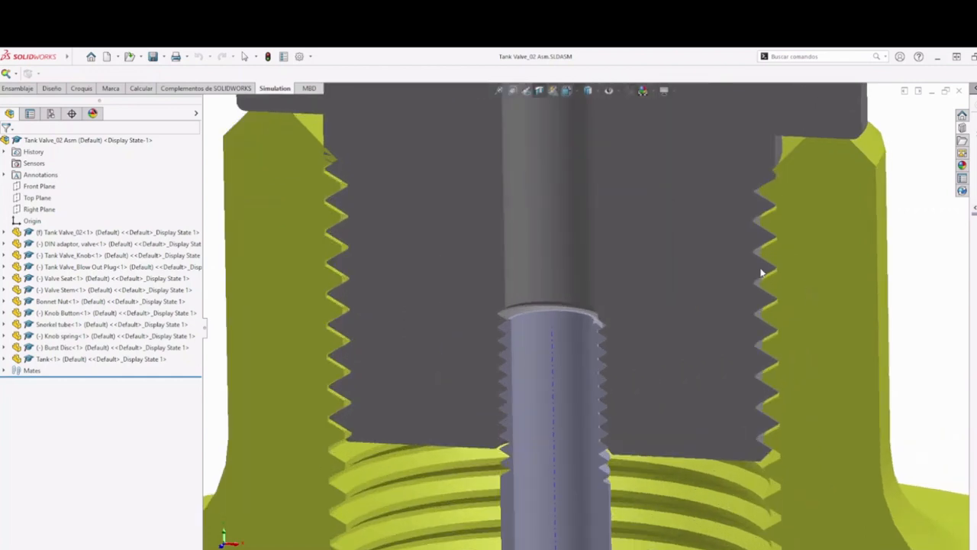
{"action": "scroll", "coordinate": [744, 320], "scroll_direction": "up", "scroll_amount": 8}
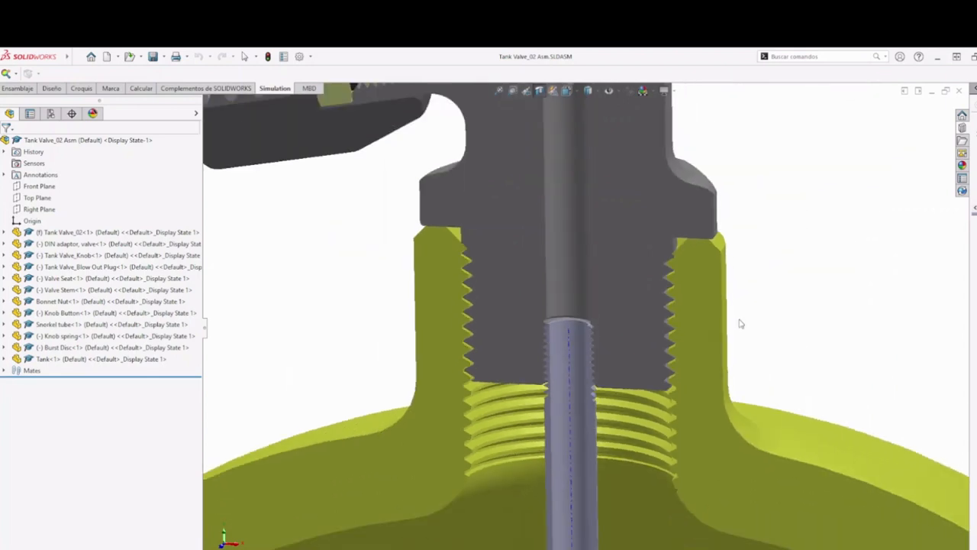
- Turn off the assembly's section view and show the diving tank in isometric orientation, framed on its upper part and valve
{"action": "left_click", "coordinate": [538, 91]}
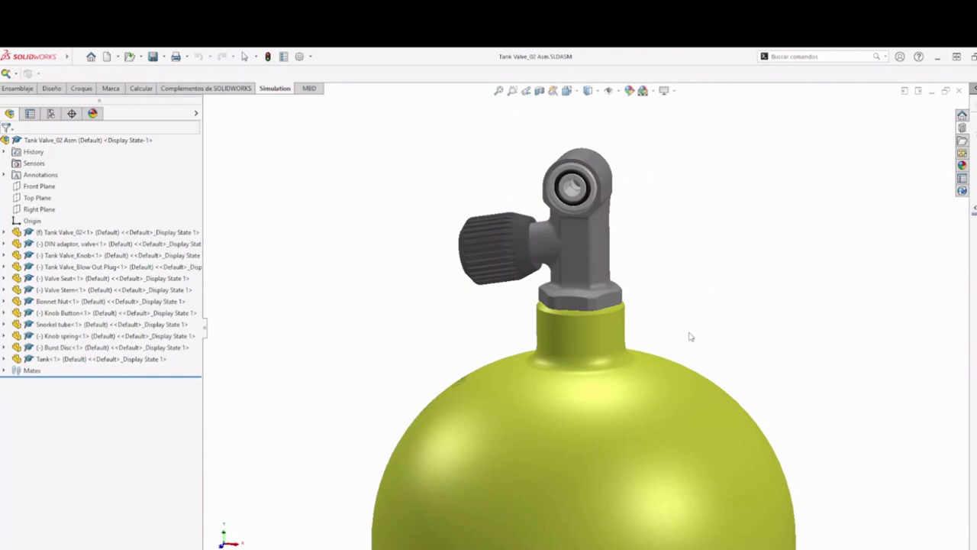
{"action": "scroll", "coordinate": [683, 351], "scroll_direction": "up", "scroll_amount": 3}
{"action": "scroll", "coordinate": [650, 469], "scroll_direction": "up", "scroll_amount": 2}
{"action": "key", "text": "space"}
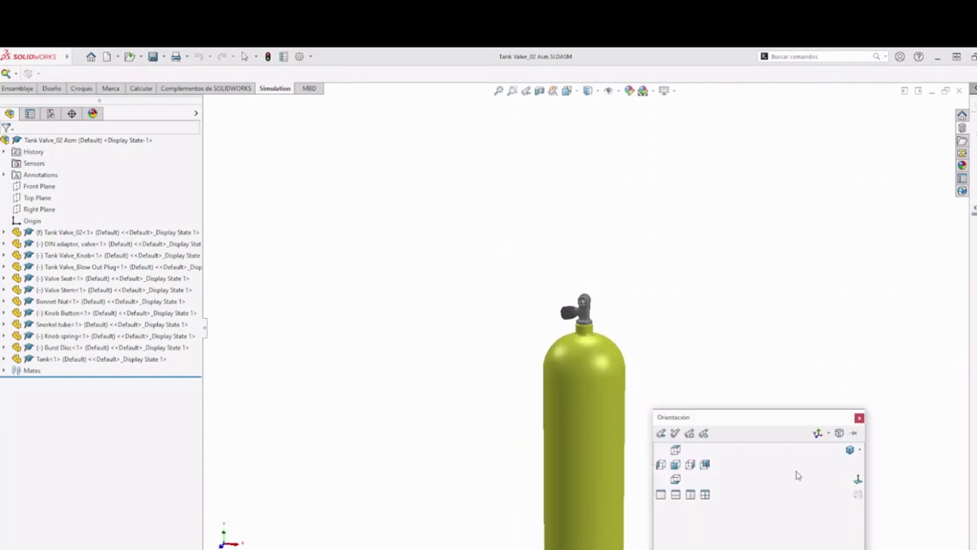
{"action": "left_click", "coordinate": [844, 447]}
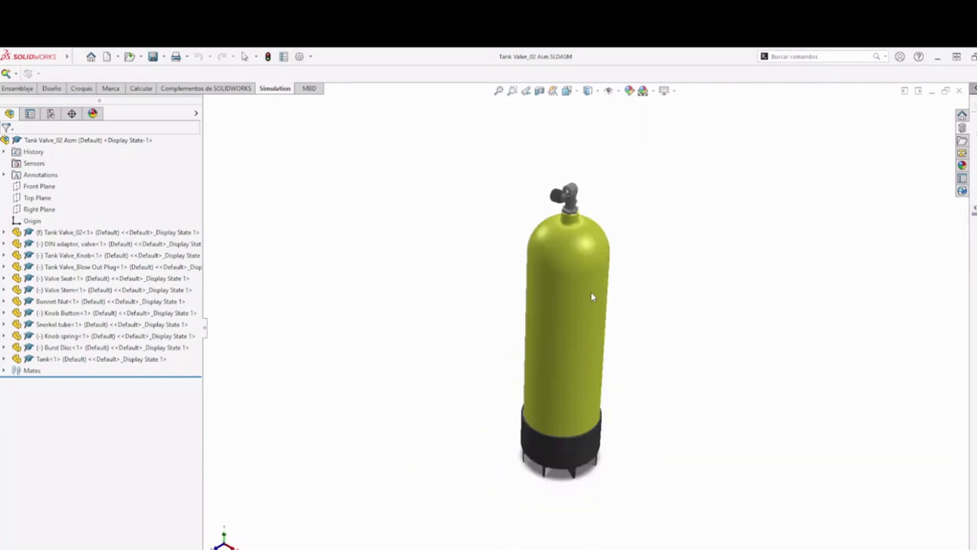
{"action": "scroll", "coordinate": [584, 225], "scroll_direction": "down", "scroll_amount": 4}
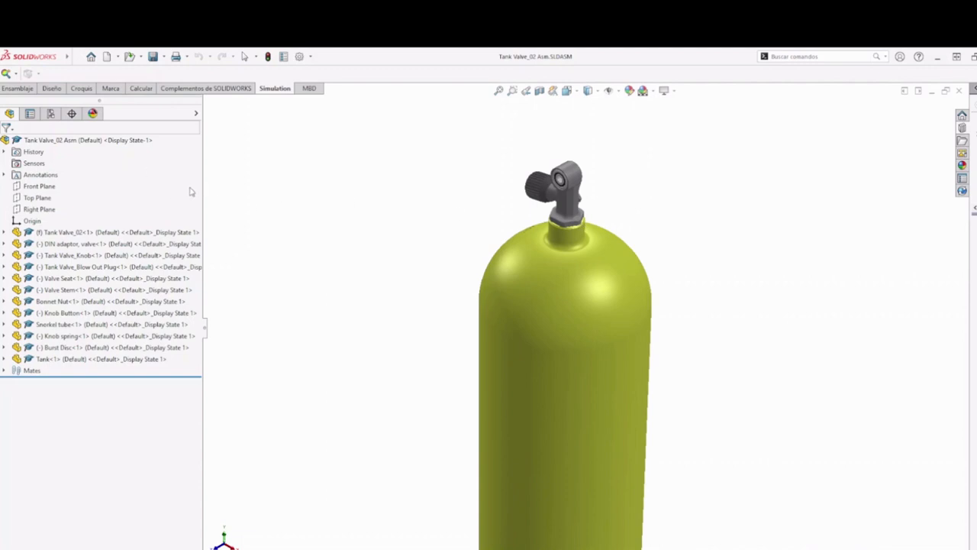
- Create a new static analysis study for the tank assembly with the name Análisis estático 3
{"action": "left_click", "coordinate": [15, 74]}
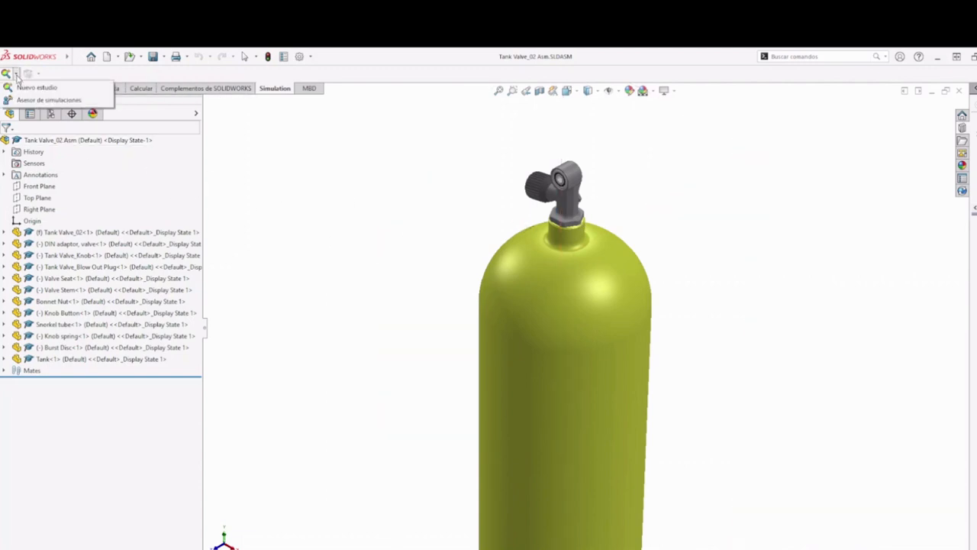
{"action": "left_click", "coordinate": [21, 90]}
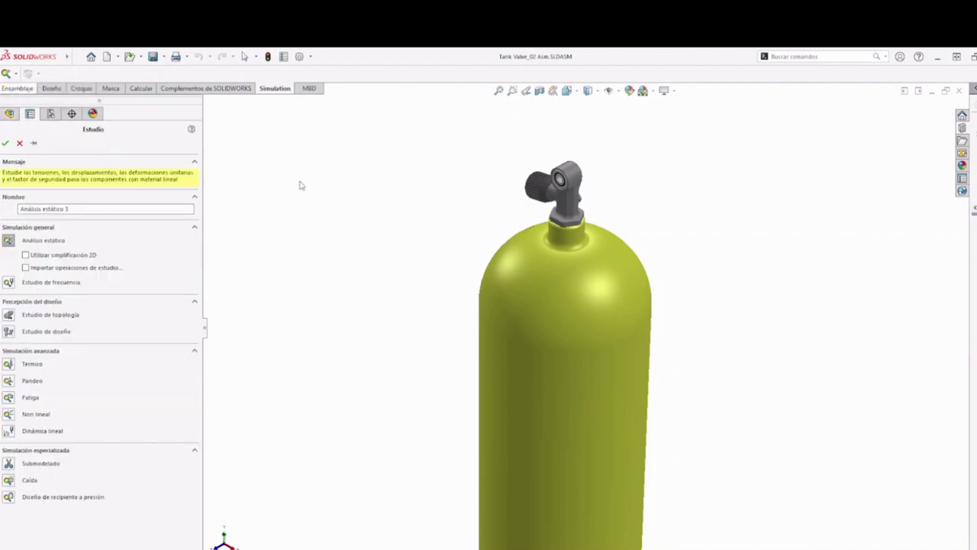
{"action": "left_click", "coordinate": [5, 143]}
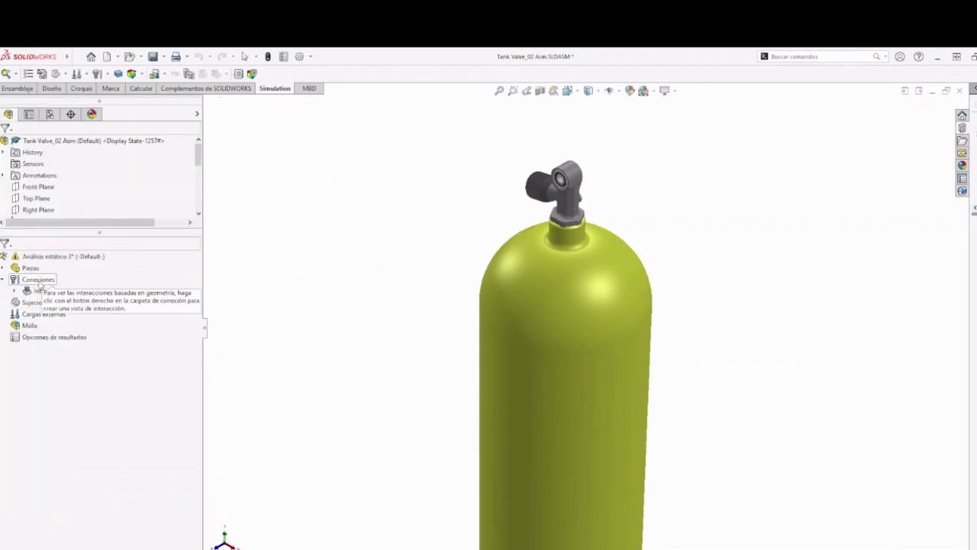
- Expand the study's Piezas folder and examine the bodies of Bonnet Nut-1 and DIN adaptor, valve-1
{"action": "left_click", "coordinate": [3, 268]}
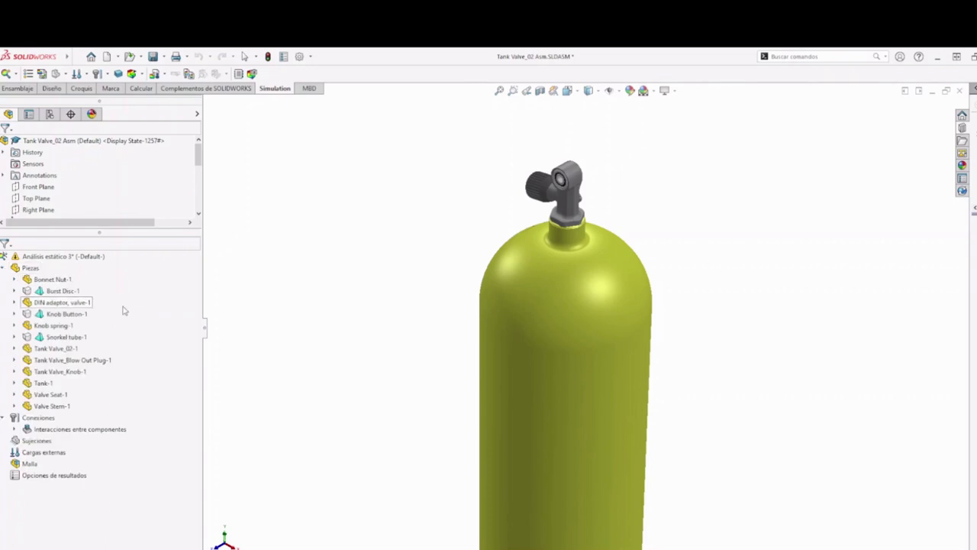
{"action": "double_click", "coordinate": [42, 280]}
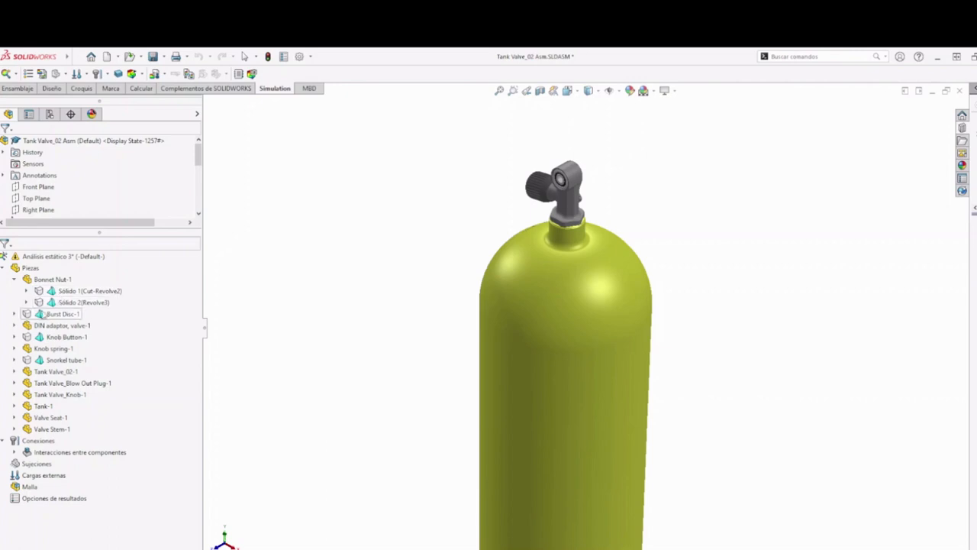
{"action": "left_click", "coordinate": [14, 325]}
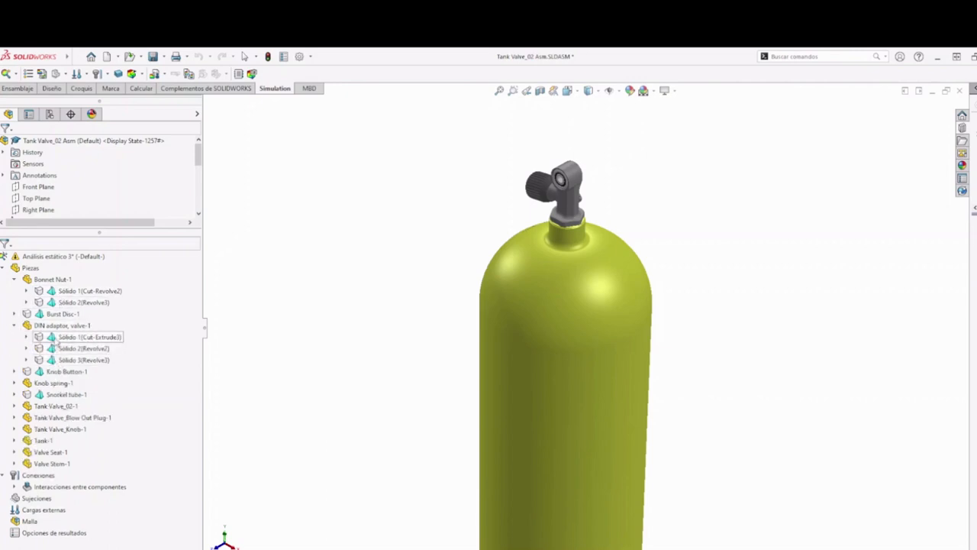
- View the material library for all solids of DIN adaptor, valve-1, with Acero aleado selected, and close it
{"action": "right_click", "coordinate": [60, 327]}
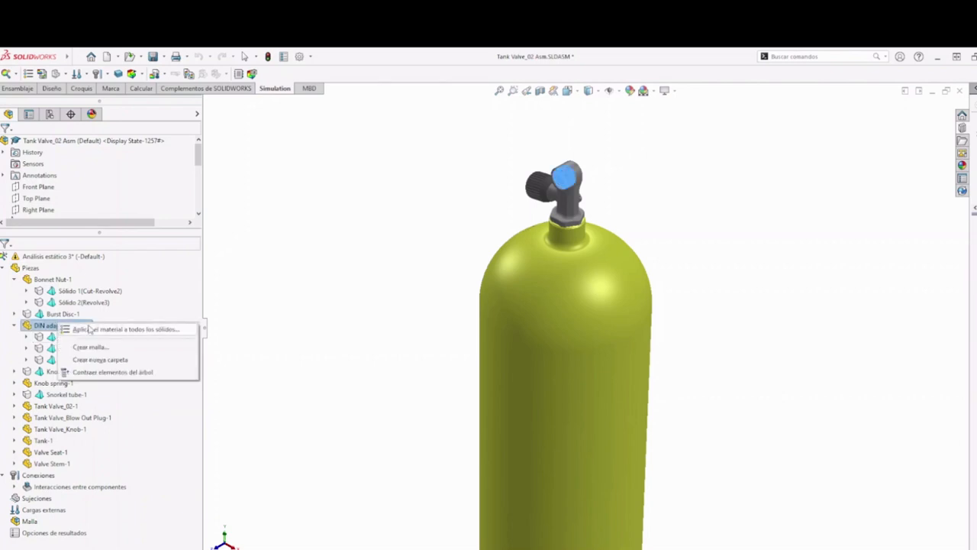
{"action": "left_click", "coordinate": [89, 328]}
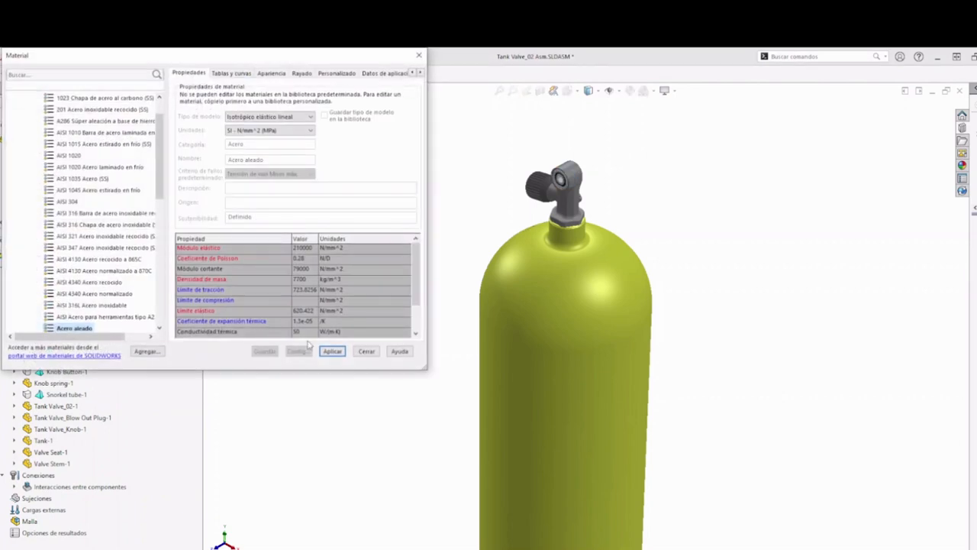
{"action": "left_click", "coordinate": [332, 350]}
{"action": "left_click", "coordinate": [366, 350]}
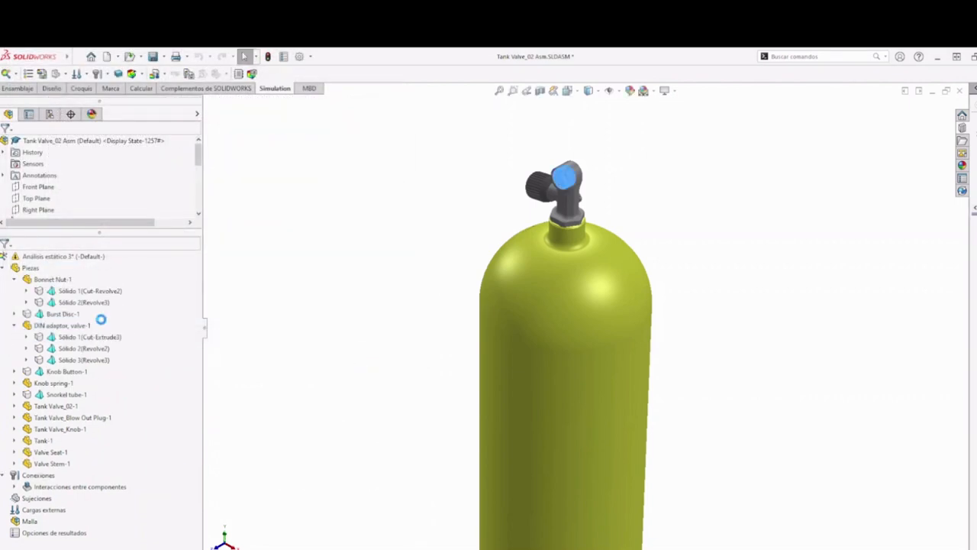
- Open the DIN adaptor, valve component as its own part document from the assembly's model tree
{"action": "left_click", "coordinate": [61, 325]}
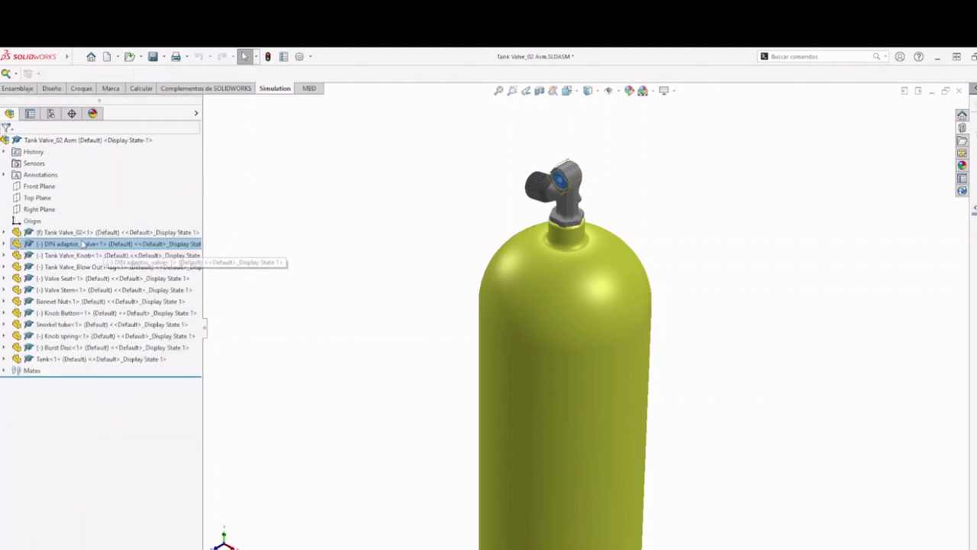
{"action": "right_click", "coordinate": [80, 244]}
{"action": "left_click", "coordinate": [334, 248]}
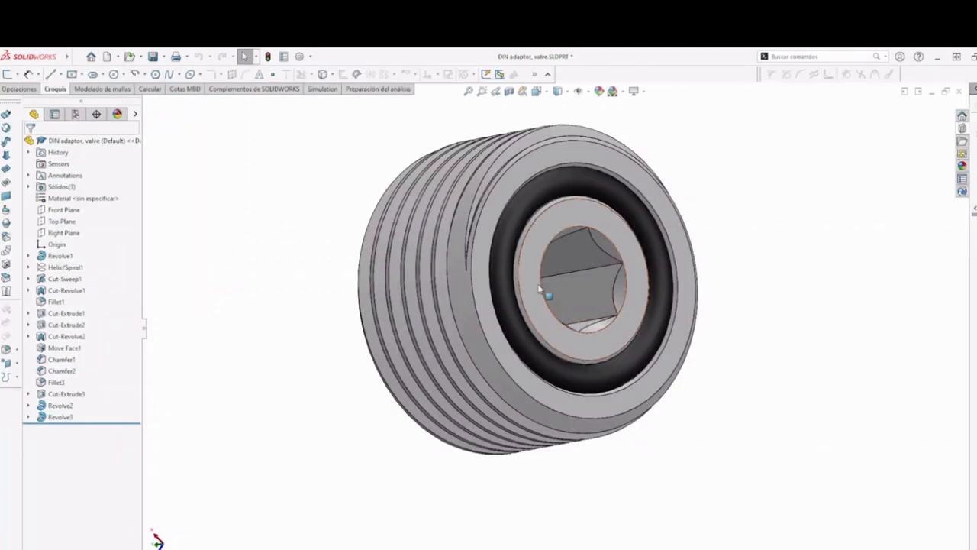
- Expand the part's solid bodies folder and identify the Cut-Extrude3, Revolve2 and Revolve3 bodies on the adaptor
{"action": "middle_click_drag", "start_coordinate": [545, 290], "coordinate": [816, 283]}
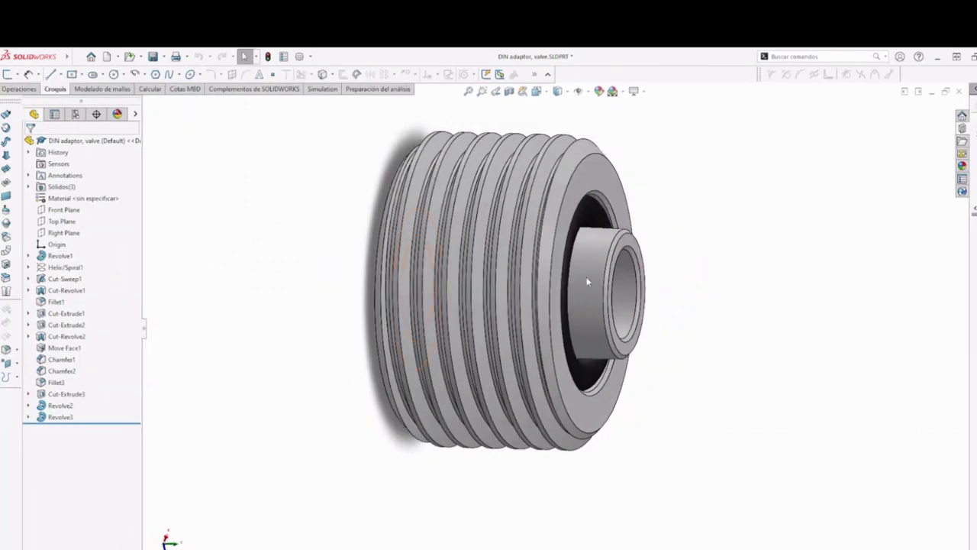
{"action": "left_click", "coordinate": [29, 187]}
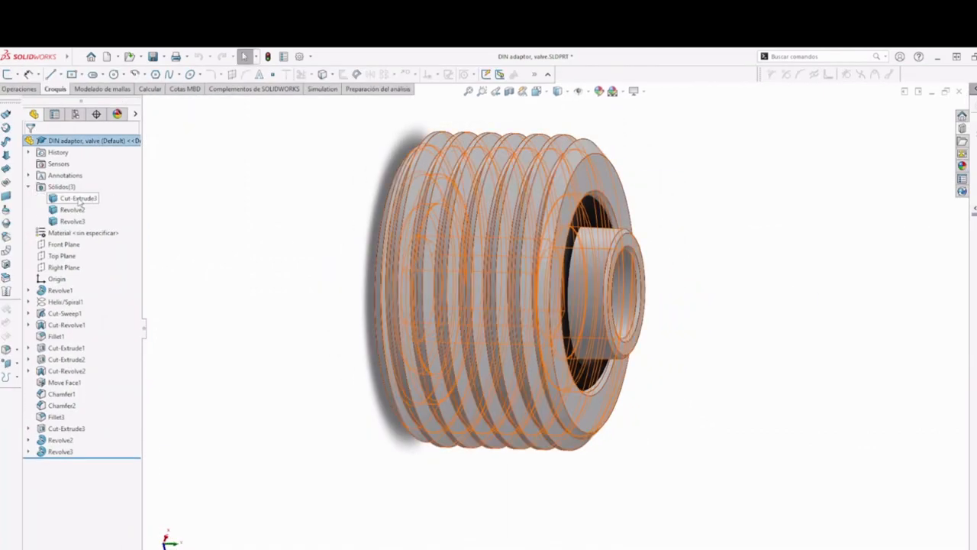
{"action": "left_click", "coordinate": [66, 198]}
{"action": "left_click", "coordinate": [73, 209]}
{"action": "left_click", "coordinate": [72, 221]}
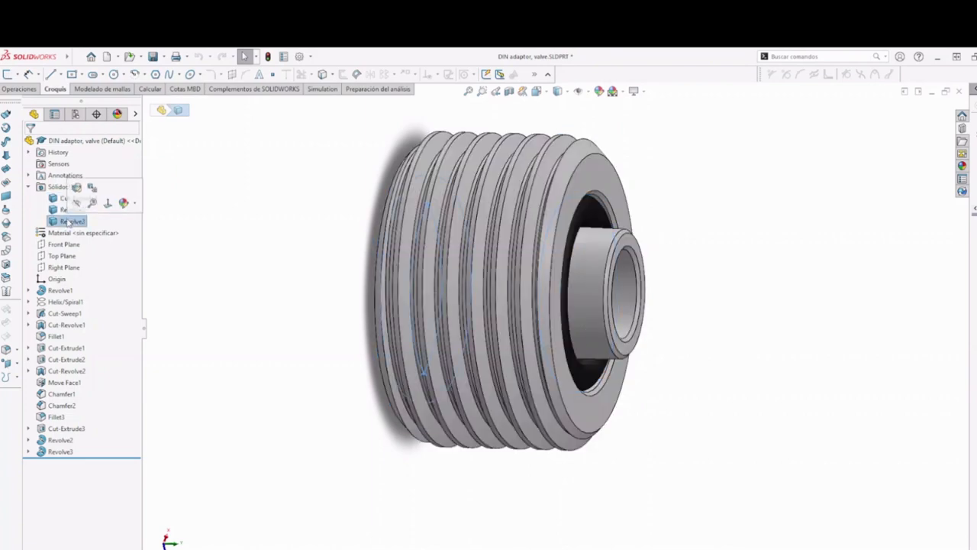
{"action": "mouse_move", "coordinate": [227, 259]}
{"action": "middle_mouse_down"}
{"action": "mouse_move", "coordinate": [313, 259]}
{"action": "mouse_move", "coordinate": [236, 257]}
{"action": "middle_mouse_up"}
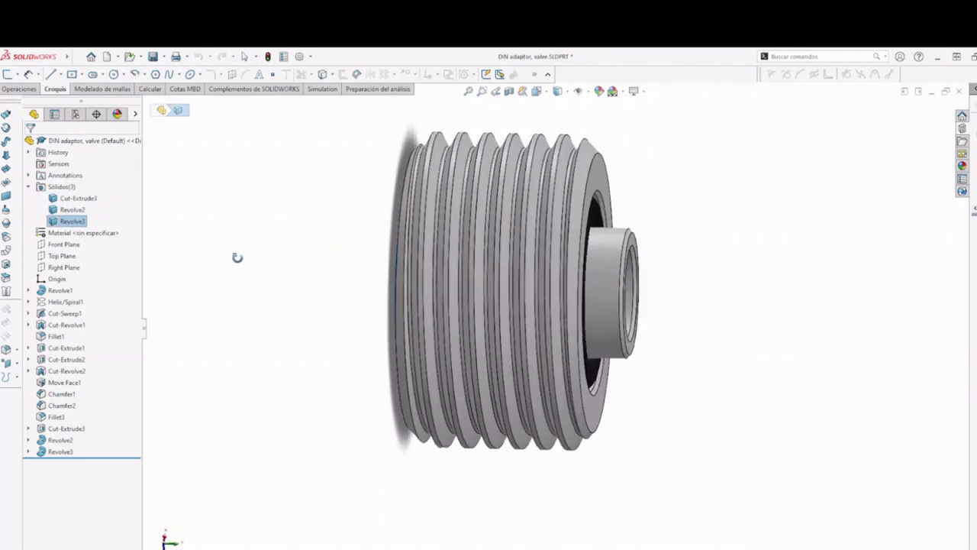
{"action": "left_click", "coordinate": [73, 209]}
{"action": "left_click", "coordinate": [245, 268]}
{"action": "scroll", "coordinate": [467, 198], "scroll_direction": "down", "scroll_amount": 2}
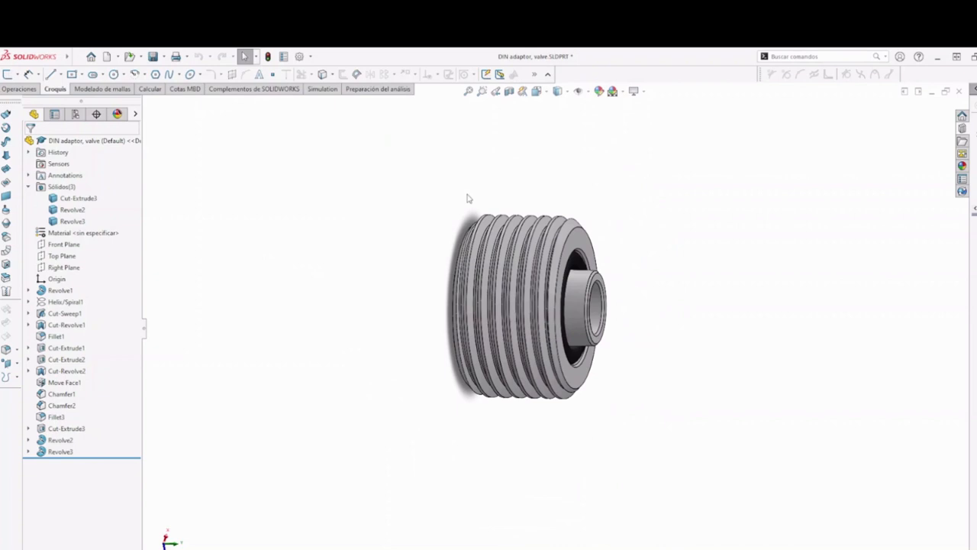
- Create a section view of the DIN adaptor and examine the O-rings in their grooves and the inner bore
{"action": "left_click", "coordinate": [509, 93]}
{"action": "left_click", "coordinate": [923, 111]}
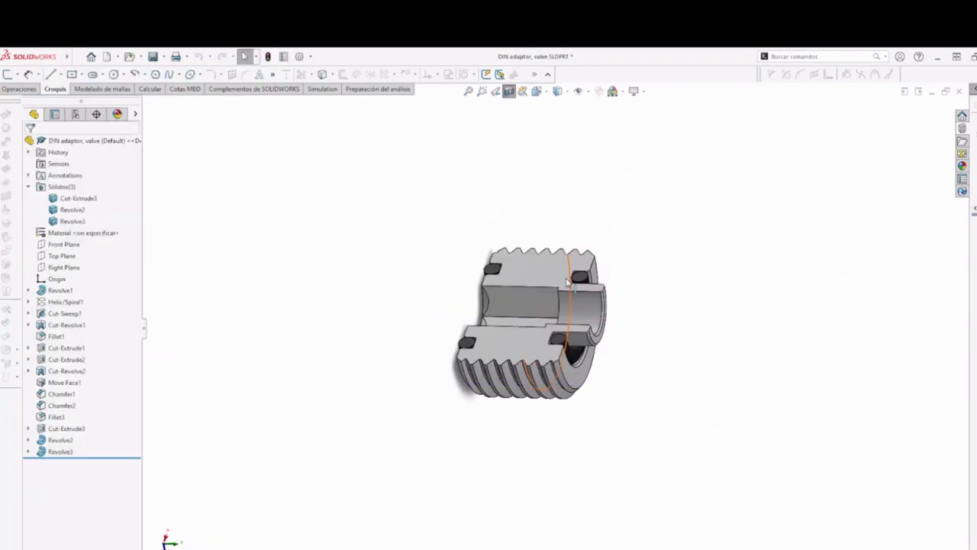
{"action": "middle_click_drag", "start_coordinate": [488, 305], "coordinate": [549, 302]}
{"action": "scroll", "coordinate": [550, 301], "scroll_direction": "up", "scroll_amount": 3}
{"action": "middle_click_drag", "start_coordinate": [483, 237], "coordinate": [447, 278]}
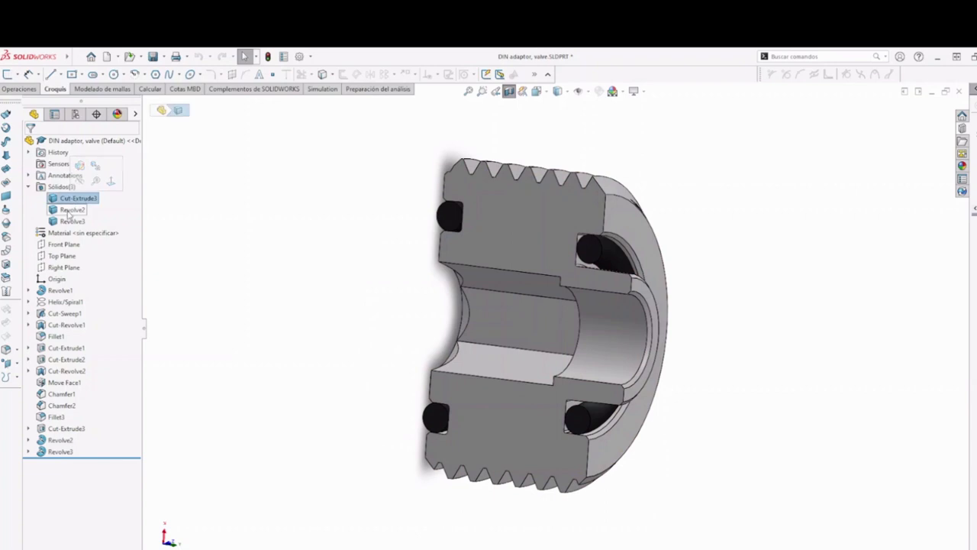
{"action": "middle_click_drag", "start_coordinate": [429, 274], "coordinate": [477, 342]}
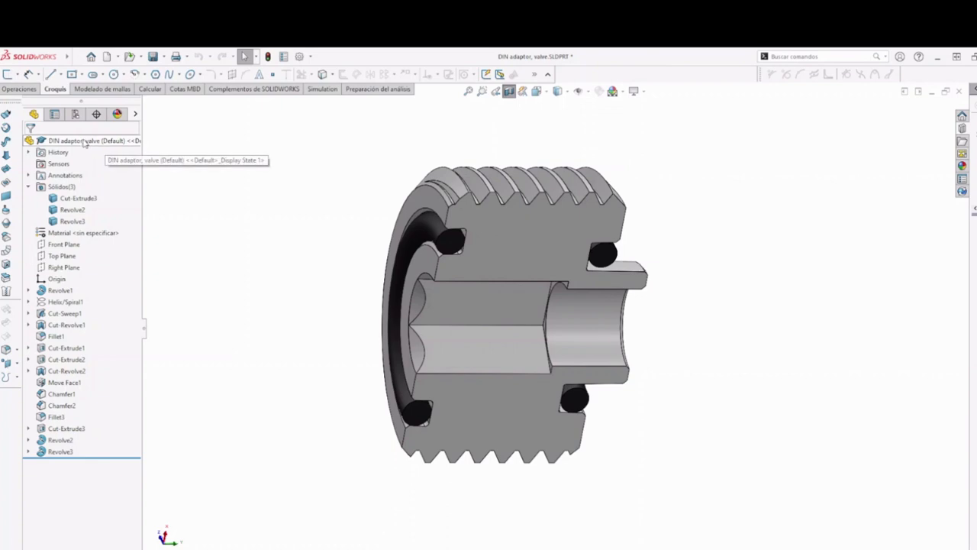
{"action": "middle_click_drag", "start_coordinate": [421, 293], "coordinate": [438, 281]}
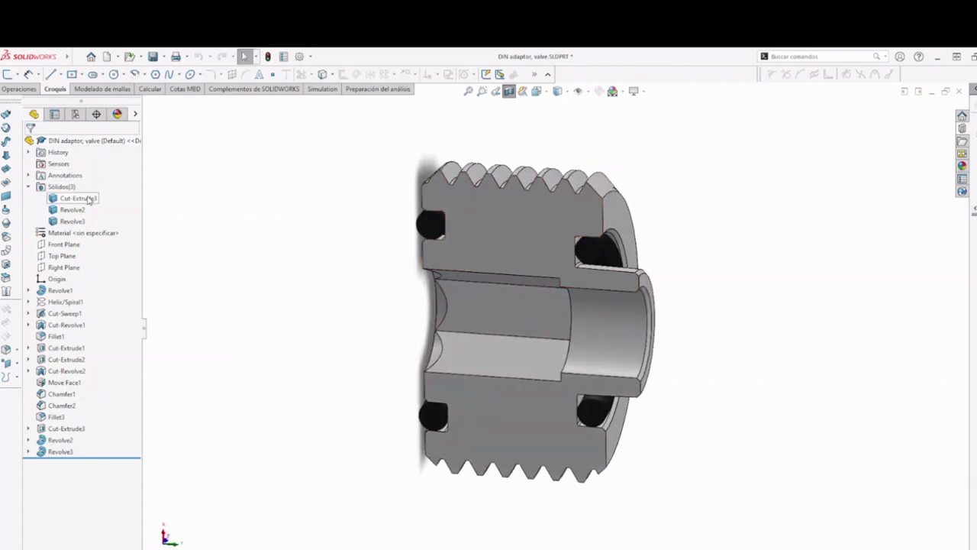
- Highlight the Cut-Extrude3, Revolve2 and Revolve3 bodies one after another in the sectioned adaptor, and clear the selection
{"action": "left_click", "coordinate": [88, 199]}
{"action": "left_click", "coordinate": [74, 210]}
{"action": "left_click", "coordinate": [71, 221]}
{"action": "left_click", "coordinate": [199, 233]}
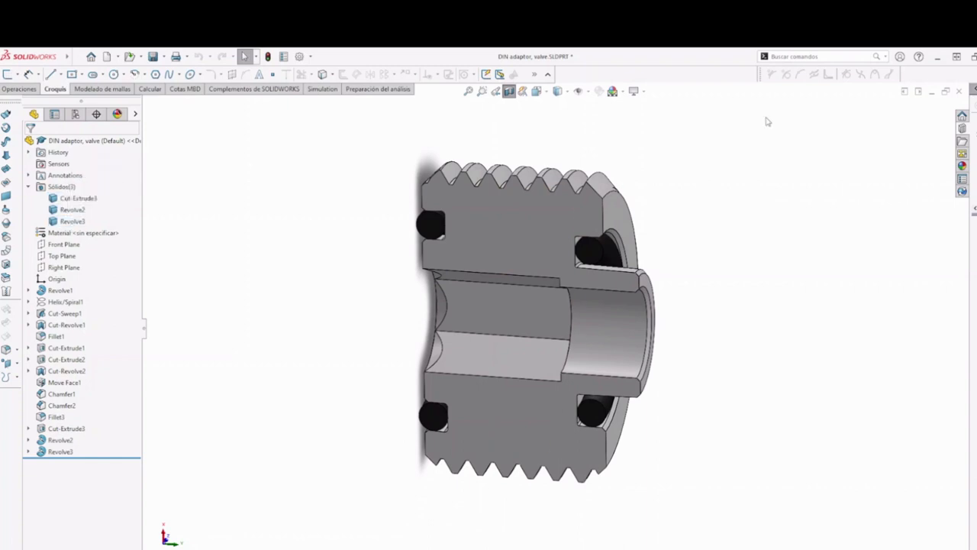
- Close the DIN adaptor part without saving it, keeping its changes in the Tank Valve_02 assembly
{"action": "left_click", "coordinate": [957, 91]}
{"action": "left_click", "coordinate": [520, 323]}
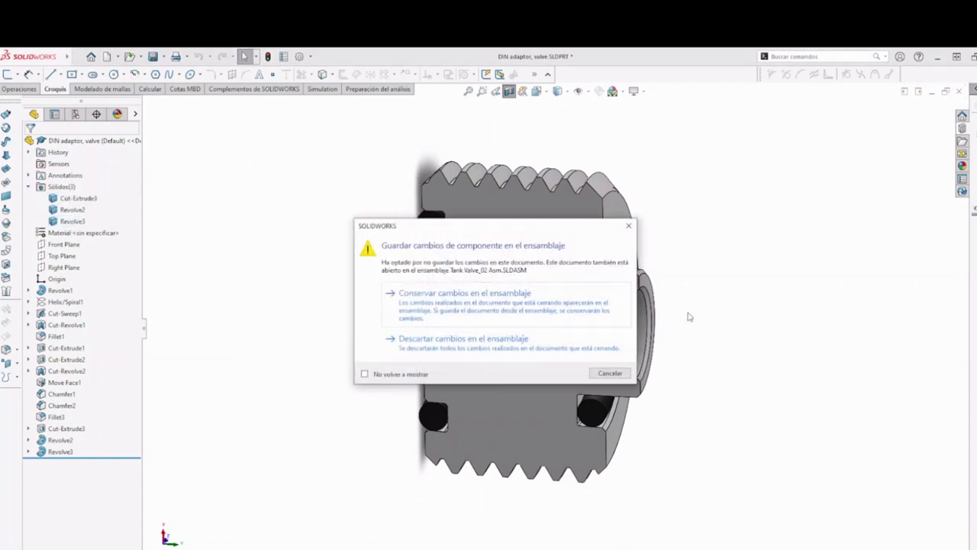
{"action": "left_click", "coordinate": [426, 304]}
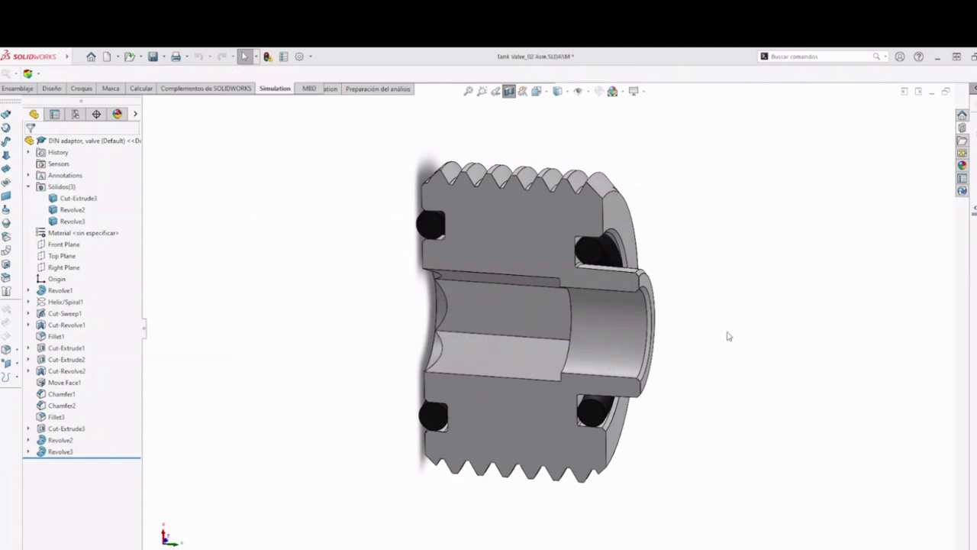
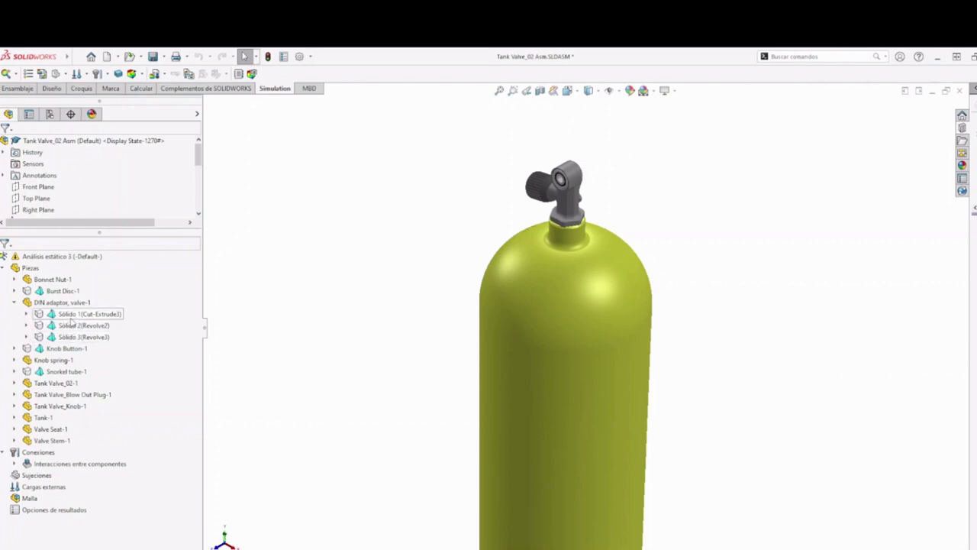
- Locate DIN adaptor, valve-1 in the static study and expand Knob spring-1 to examine its solid and surface bodies
{"action": "left_click", "coordinate": [61, 303]}
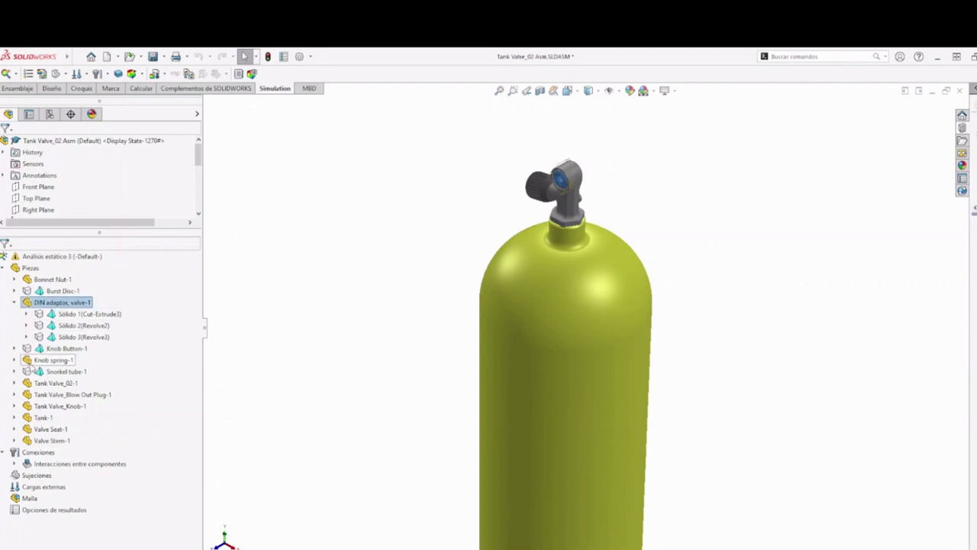
{"action": "left_click", "coordinate": [15, 360]}
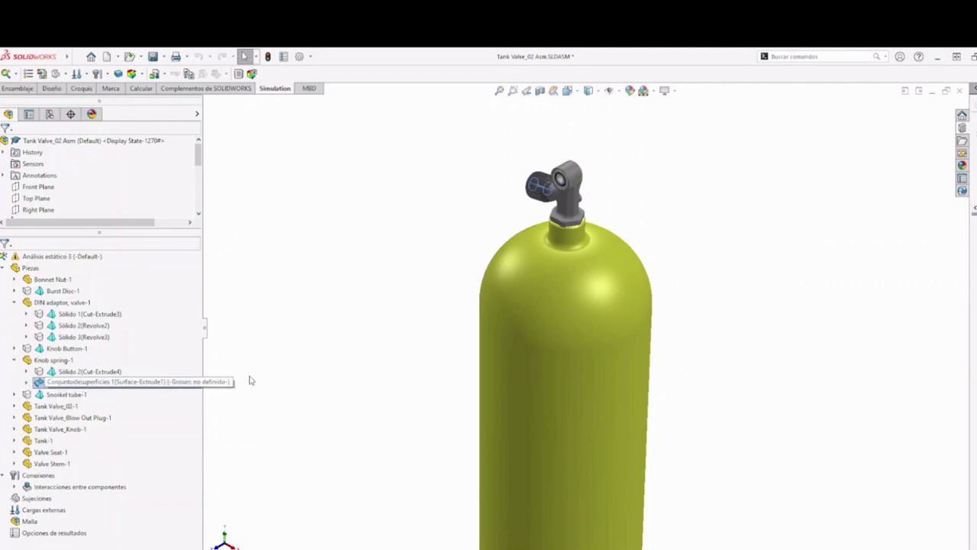
- Collapse Knob spring-1 and DIN adaptor, valve-1 in the static study and view more of the whole tank
{"action": "left_click", "coordinate": [13, 359]}
{"action": "left_click", "coordinate": [14, 302]}
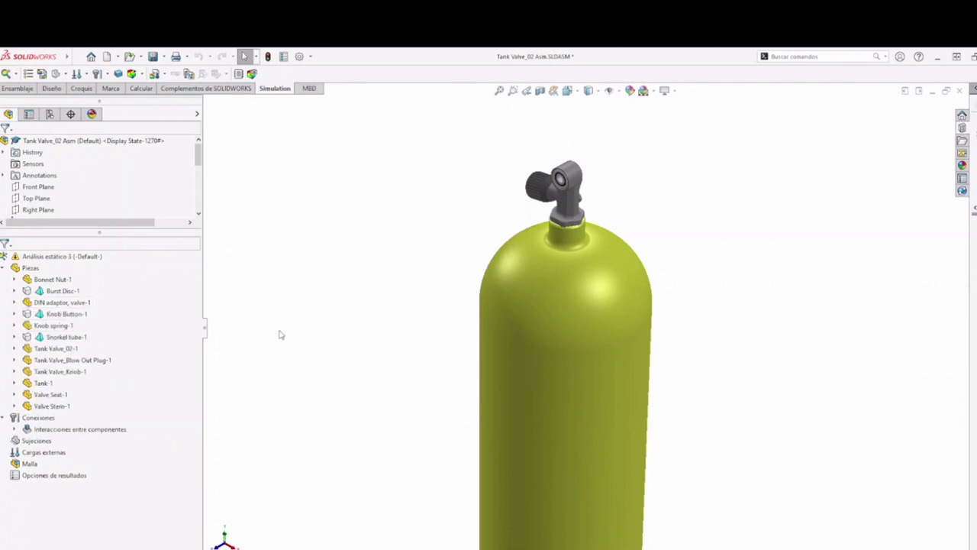
{"action": "scroll", "coordinate": [600, 460], "scroll_direction": "up", "scroll_amount": 3}
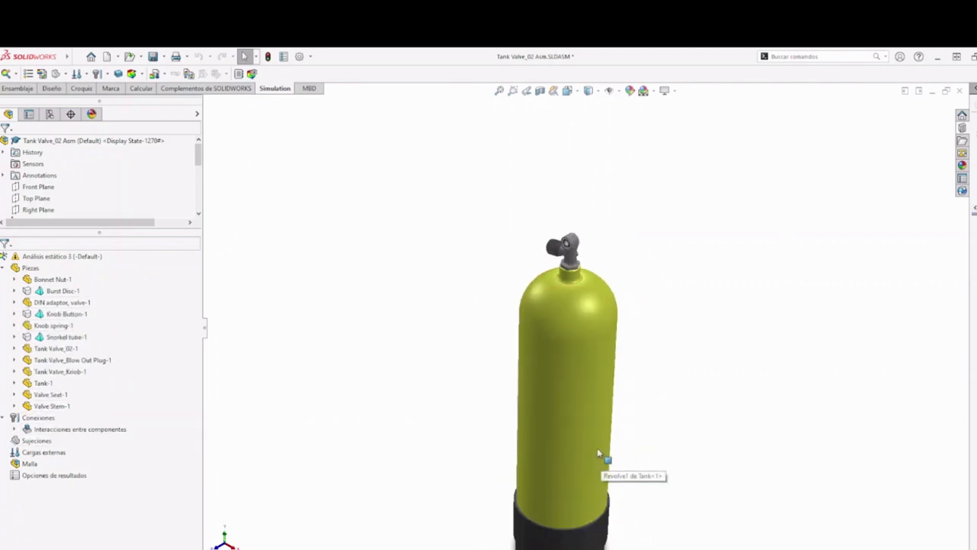
{"action": "middle_click_drag", "start_coordinate": [583, 444], "coordinate": [588, 403]}
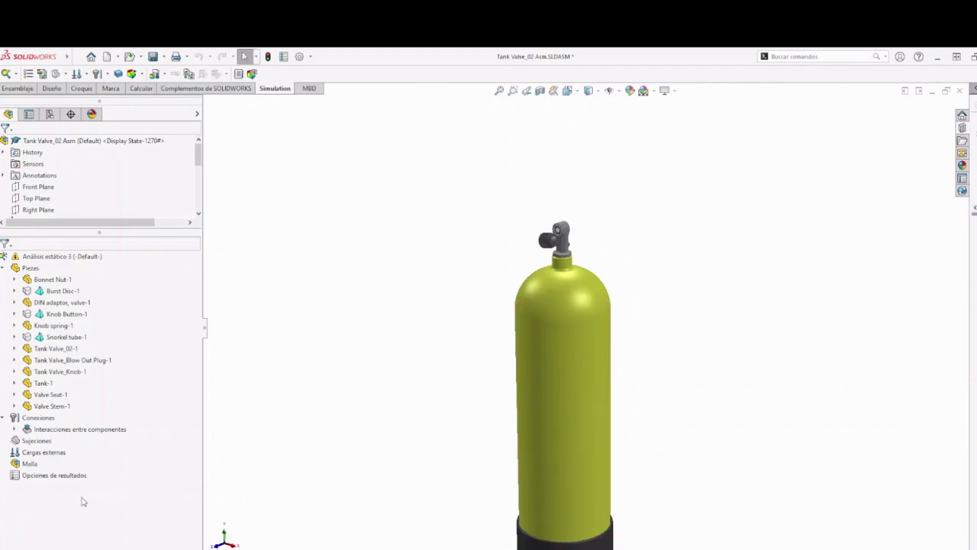
- Try to mesh the assembly with the mesh density moved toward coarse (Malla gruesa), and dismiss the resulting message
{"action": "right_click", "coordinate": [28, 463]}
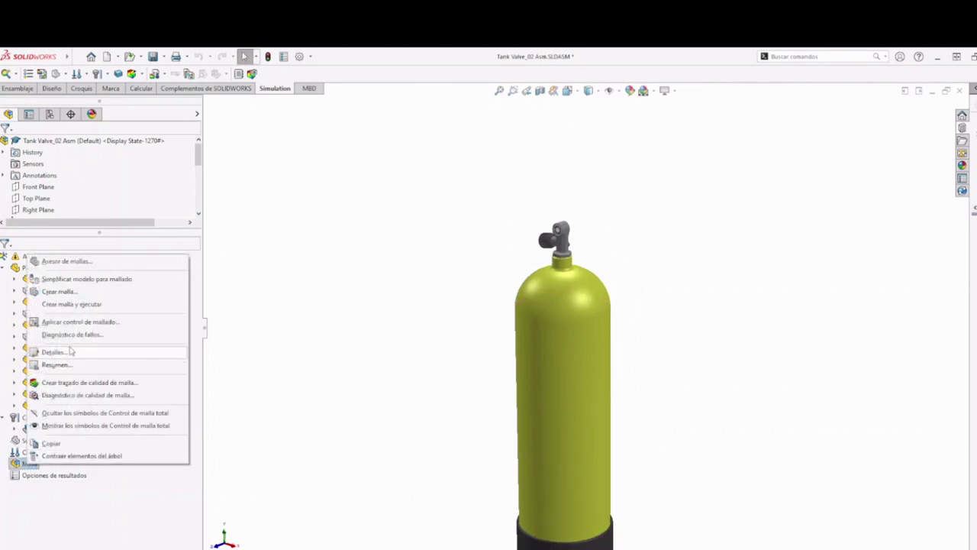
{"action": "left_click", "coordinate": [50, 292]}
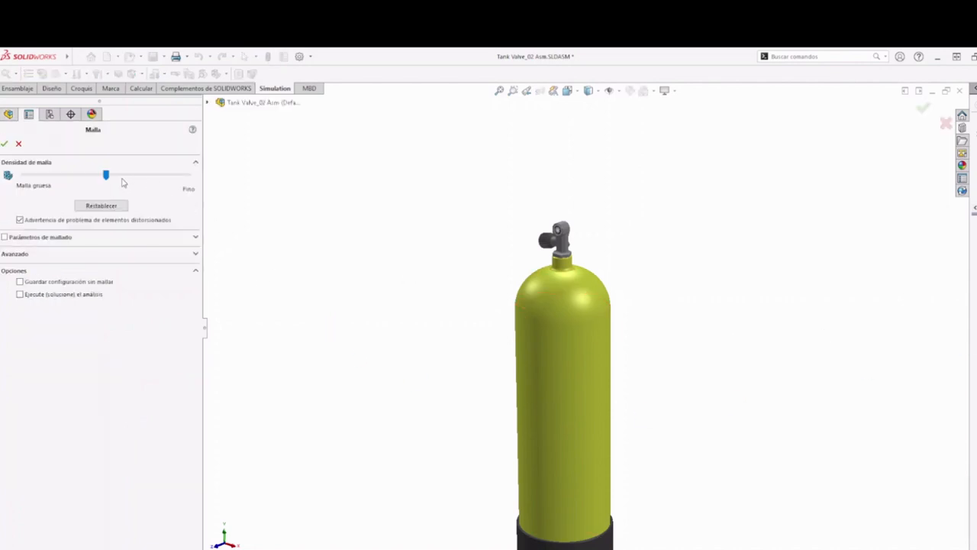
{"action": "left_click_drag", "start_coordinate": [105, 175], "coordinate": [64, 177]}
{"action": "left_click", "coordinate": [4, 143]}
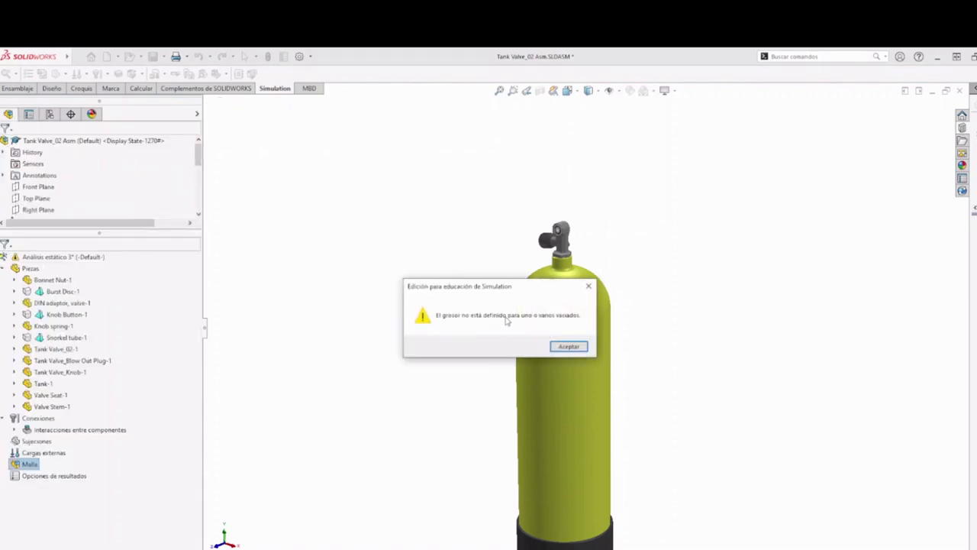
{"action": "left_click", "coordinate": [588, 288]}
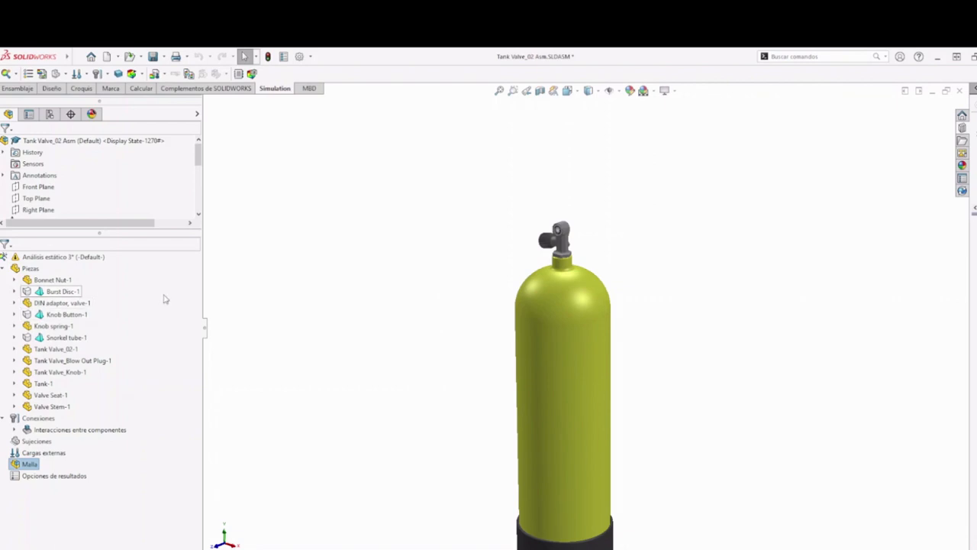
- Expand the study's parts down to Knob spring-1 and exclude its Surface-Extrude1 surface body from the analysis
{"action": "left_click", "coordinate": [14, 280]}
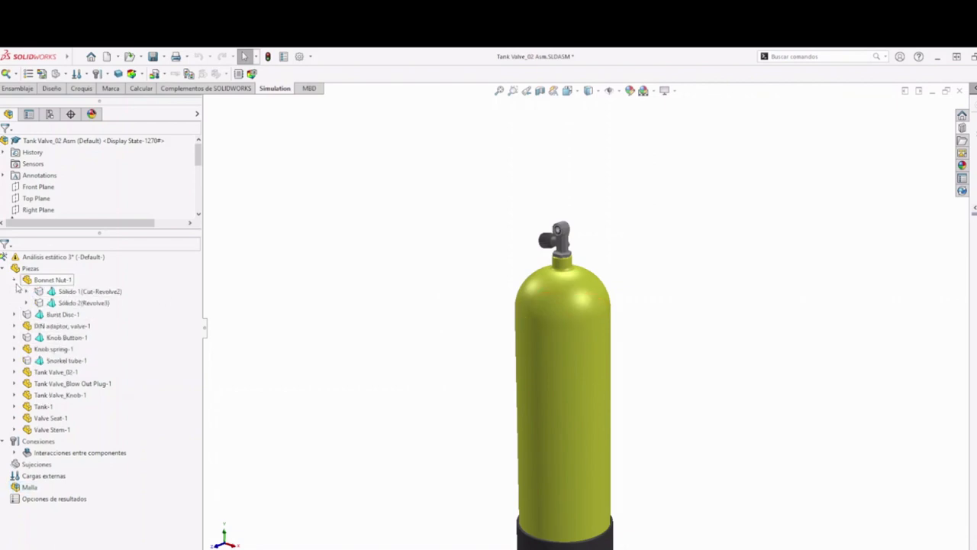
{"action": "left_click", "coordinate": [13, 314]}
{"action": "left_click", "coordinate": [14, 314]}
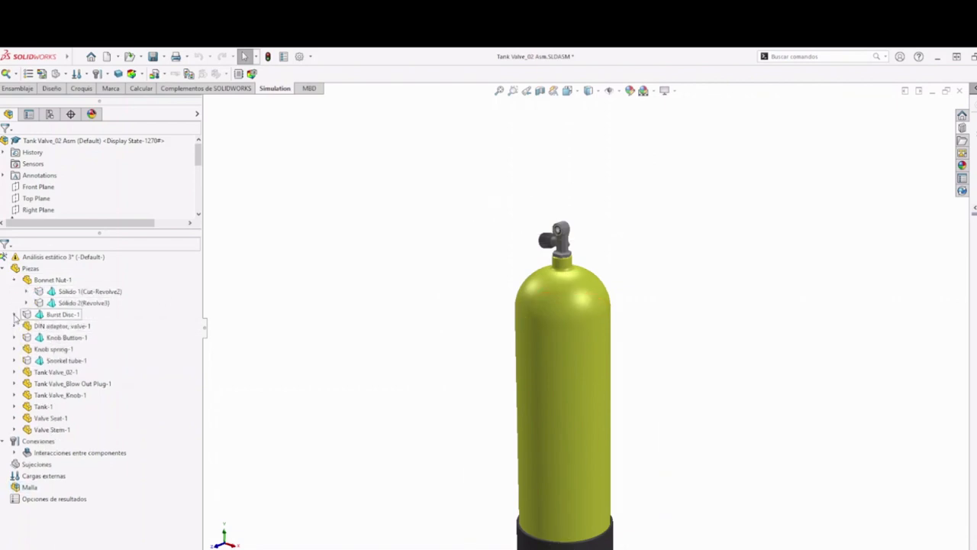
{"action": "left_click", "coordinate": [14, 326]}
{"action": "left_click", "coordinate": [13, 372]}
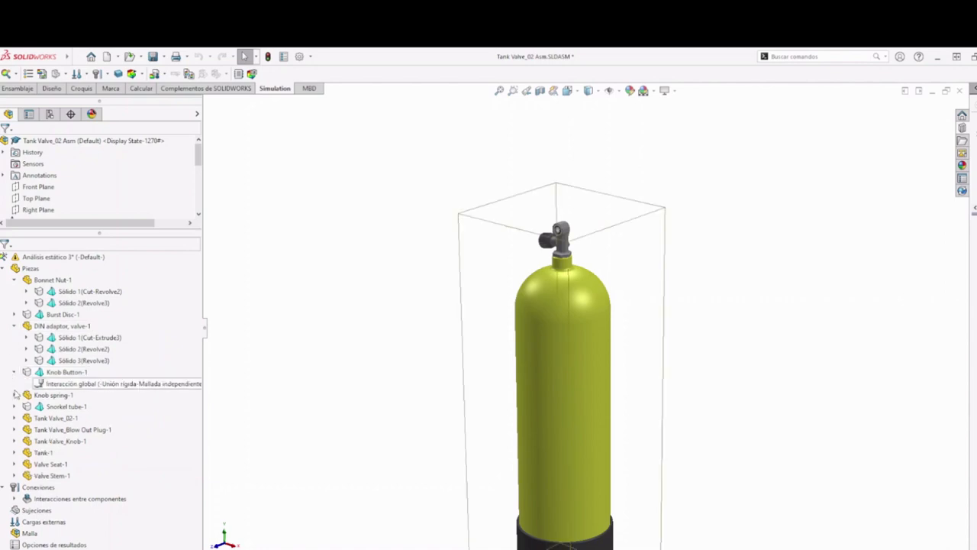
{"action": "left_click", "coordinate": [14, 372]}
{"action": "left_click", "coordinate": [14, 383]}
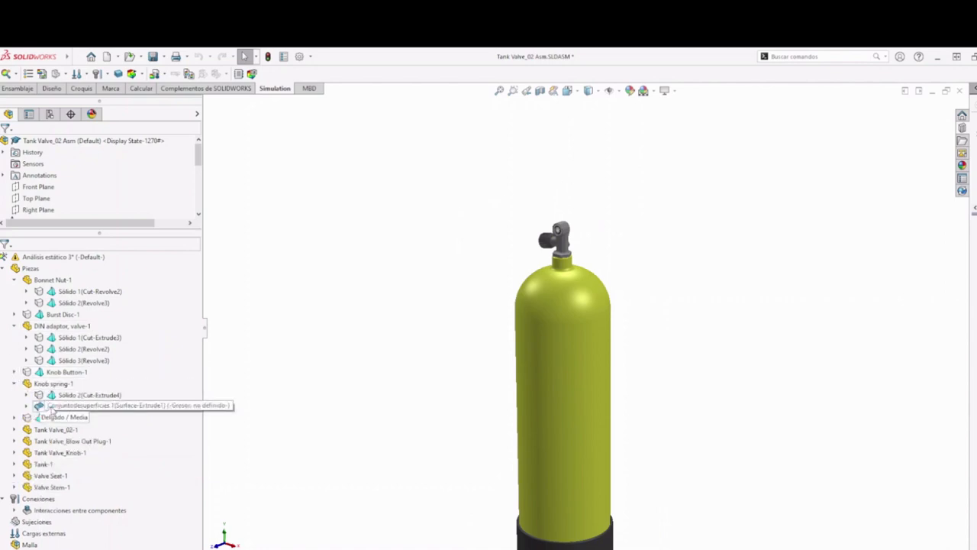
{"action": "right_click", "coordinate": [107, 406]}
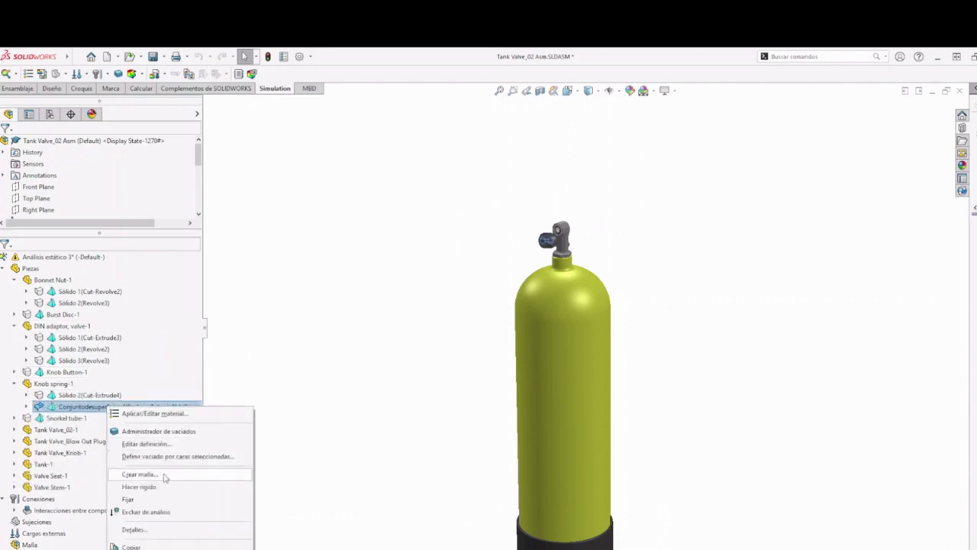
{"action": "left_click", "coordinate": [149, 511]}
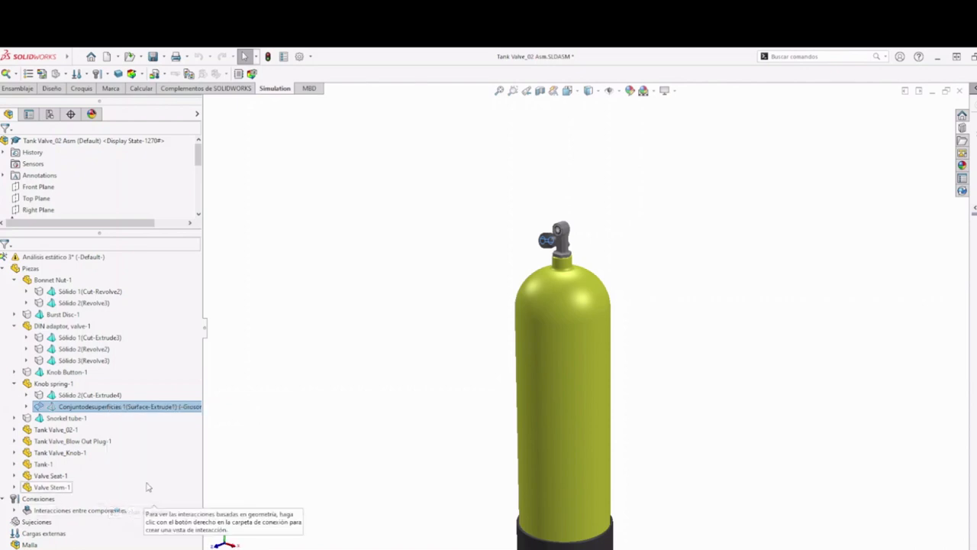
- Expand Tank Valve_02-1 and exclude its Surface-Extrude2 and Surface-Extrude1 surface bodies from the analysis
{"action": "left_click", "coordinate": [14, 428]}
{"action": "right_click", "coordinate": [68, 475]}
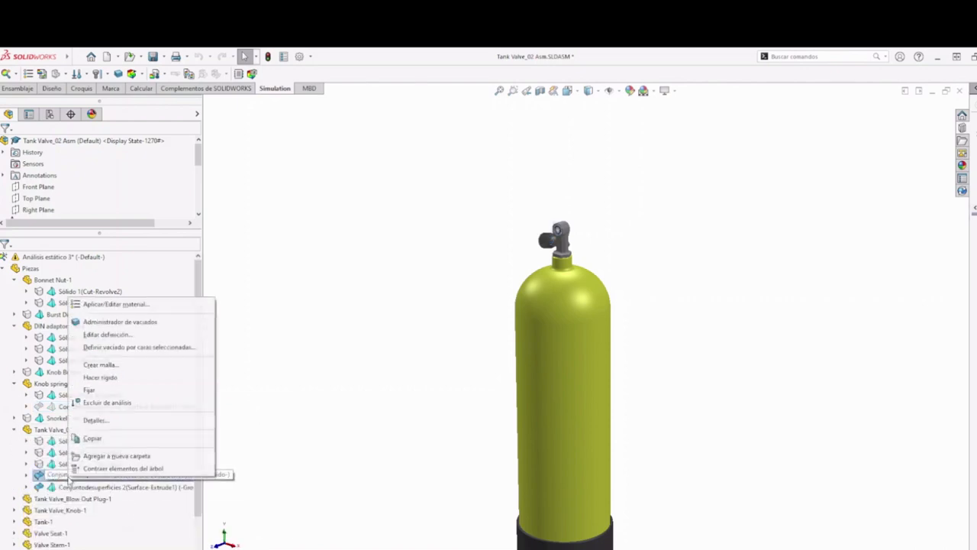
{"action": "left_click", "coordinate": [73, 489]}
{"action": "right_click", "coordinate": [77, 475]}
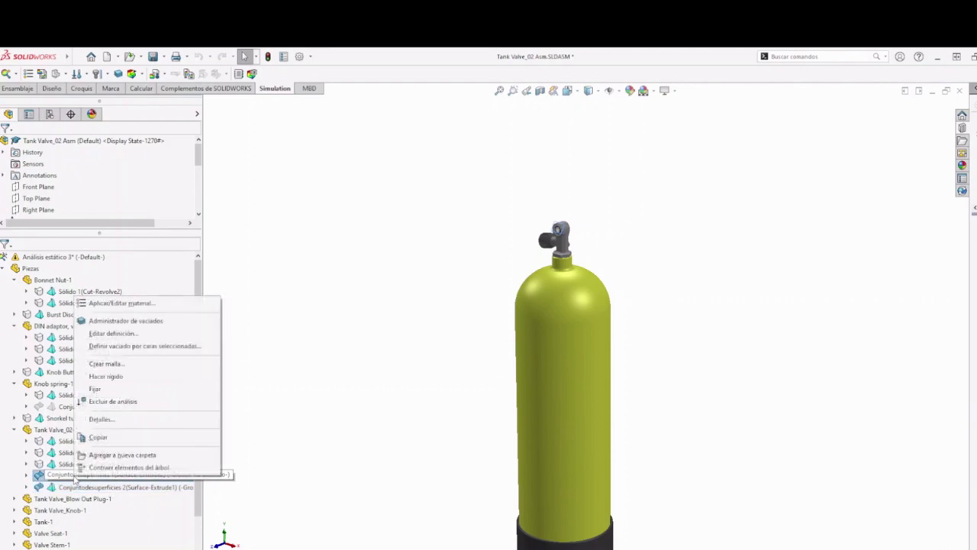
{"action": "left_click", "coordinate": [99, 401]}
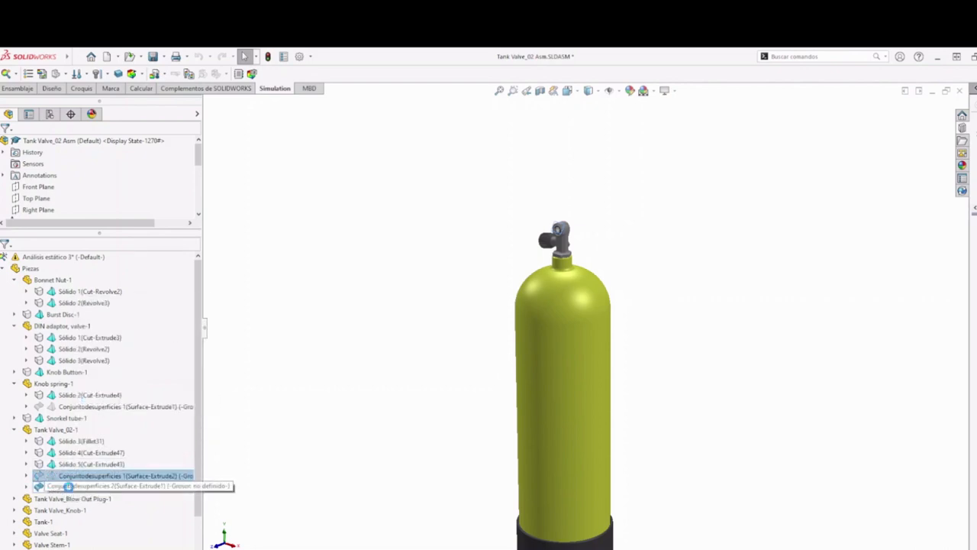
{"action": "right_click", "coordinate": [73, 489]}
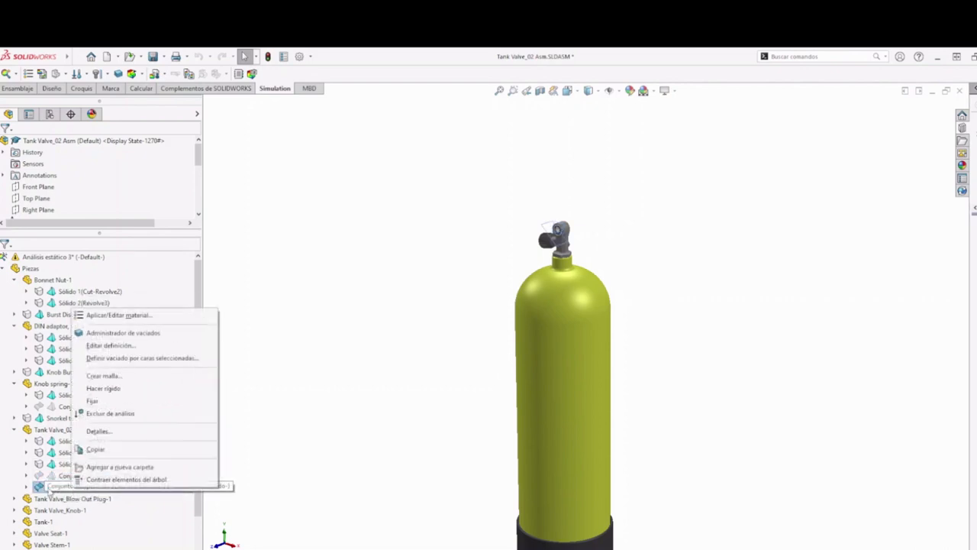
{"action": "left_click", "coordinate": [101, 413]}
- Expand Tank Valve_Blow Out Plug-1 and exclude its Surface-Extrude2 and Surface-Extrude1 surface bodies from the analysis
{"action": "left_click", "coordinate": [15, 498]}
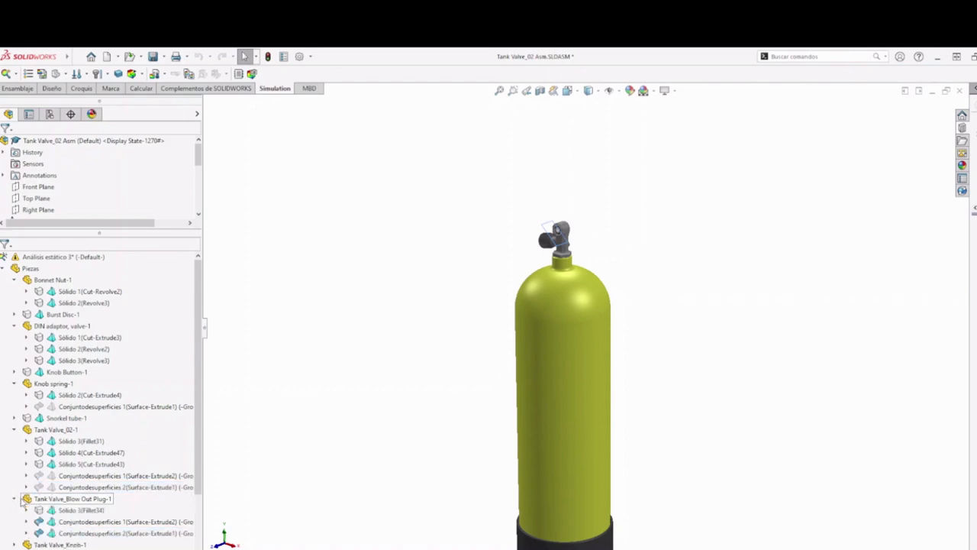
{"action": "right_click", "coordinate": [68, 522]}
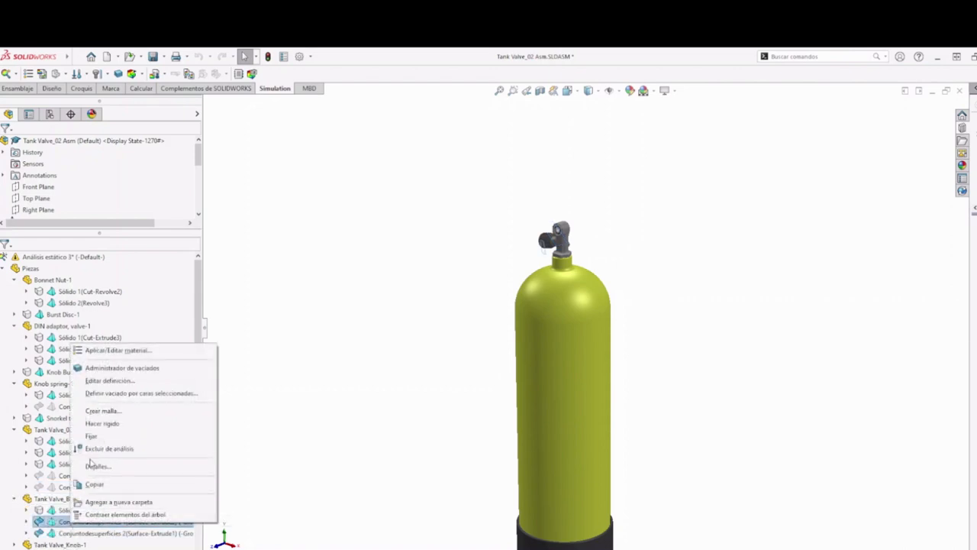
{"action": "left_click", "coordinate": [109, 448]}
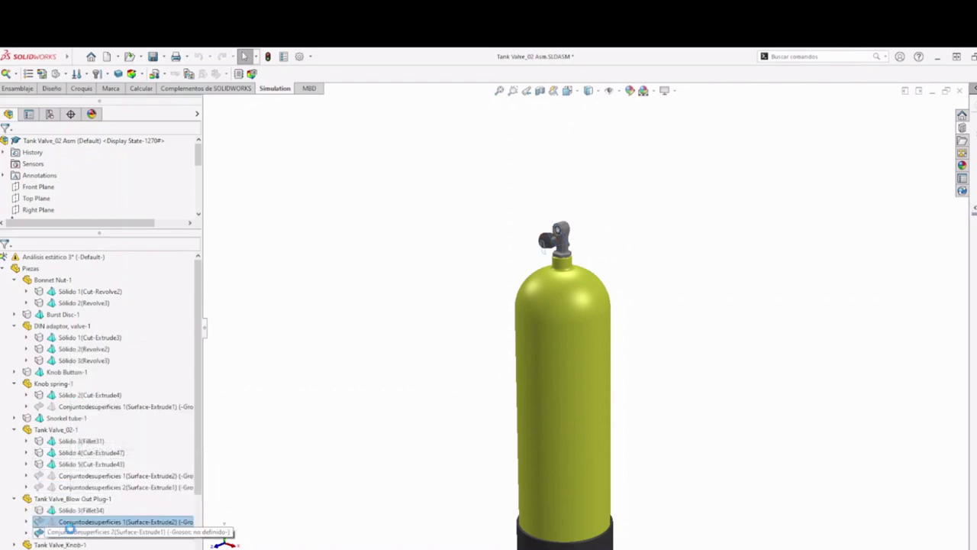
{"action": "right_click", "coordinate": [75, 531]}
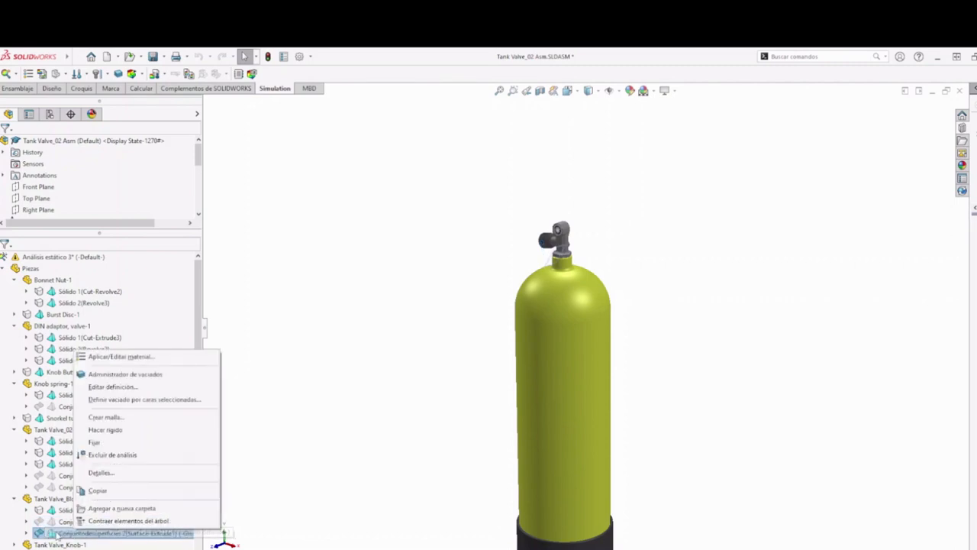
{"action": "left_click", "coordinate": [101, 455]}
- Exclude the Surface-Extrude1 and Surface-Extrude2 surface bodies of Tank Valve_Knob-1 from the analysis
{"action": "scroll", "coordinate": [34, 544], "scroll_direction": "down", "scroll_amount": 1}
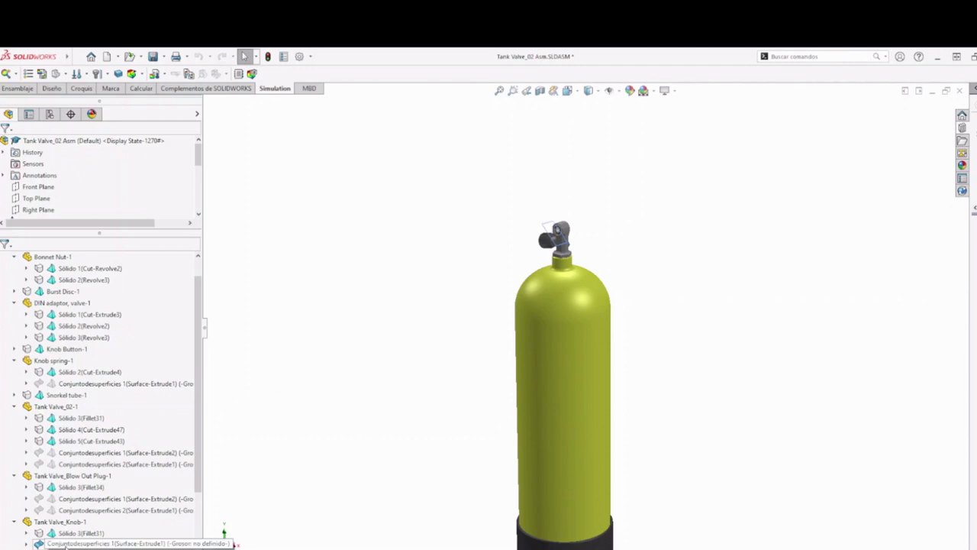
{"action": "right_click", "coordinate": [65, 545]}
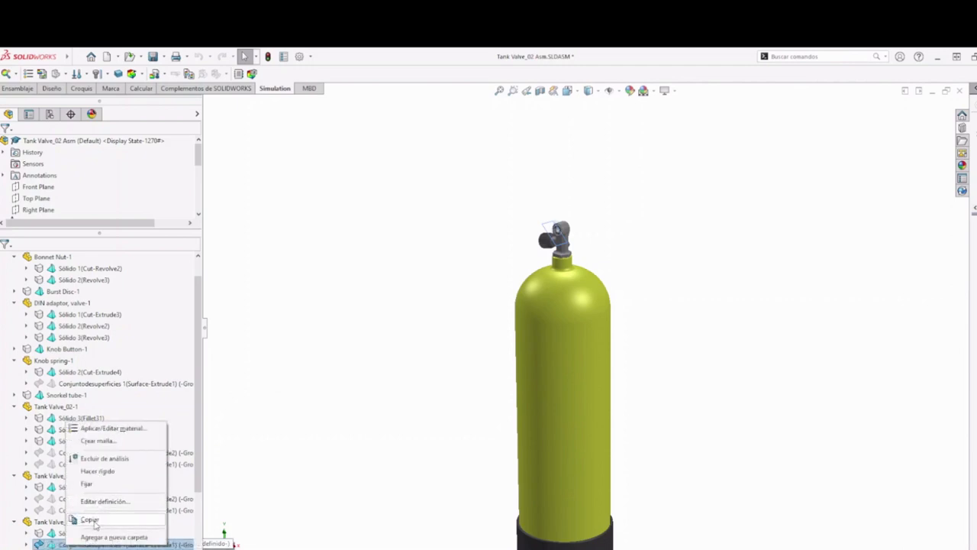
{"action": "left_click", "coordinate": [101, 458]}
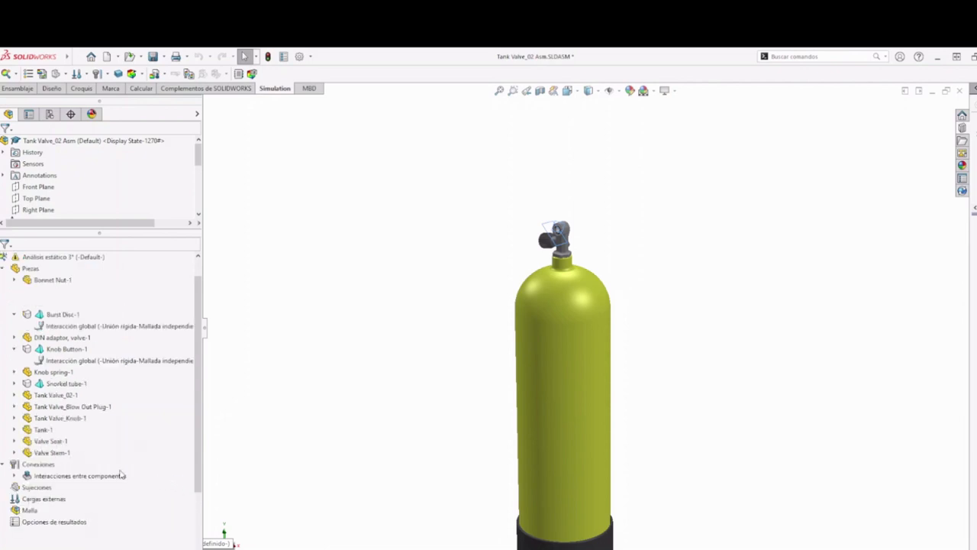
{"action": "scroll", "coordinate": [87, 493], "scroll_direction": "down", "scroll_amount": 2}
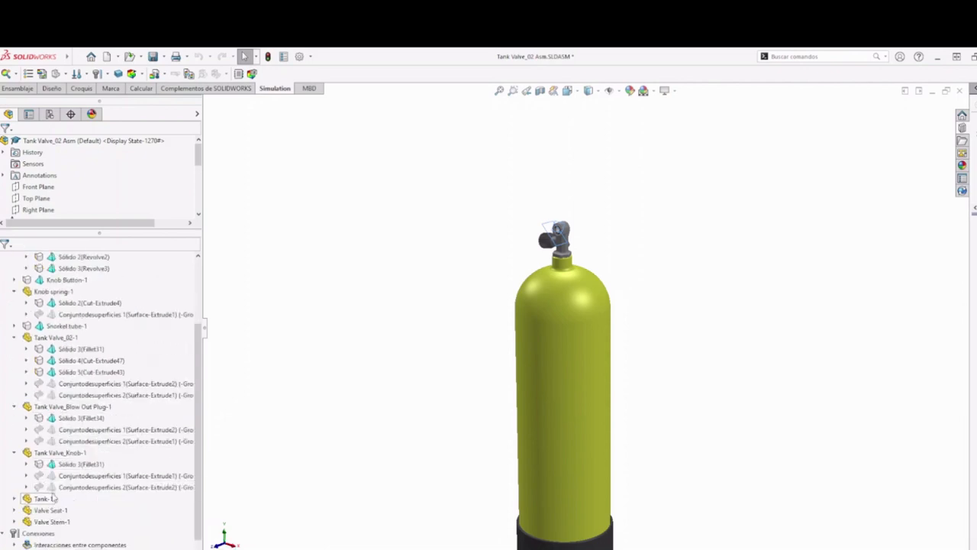
- Expand Tank-1, Valve Seat-1 and Valve Stem-1, and exclude the Surface-Knit1 surface body of Tank-1 from the analysis
{"action": "left_click", "coordinate": [15, 498]}
{"action": "scroll", "coordinate": [20, 545], "scroll_direction": "down", "scroll_amount": 1}
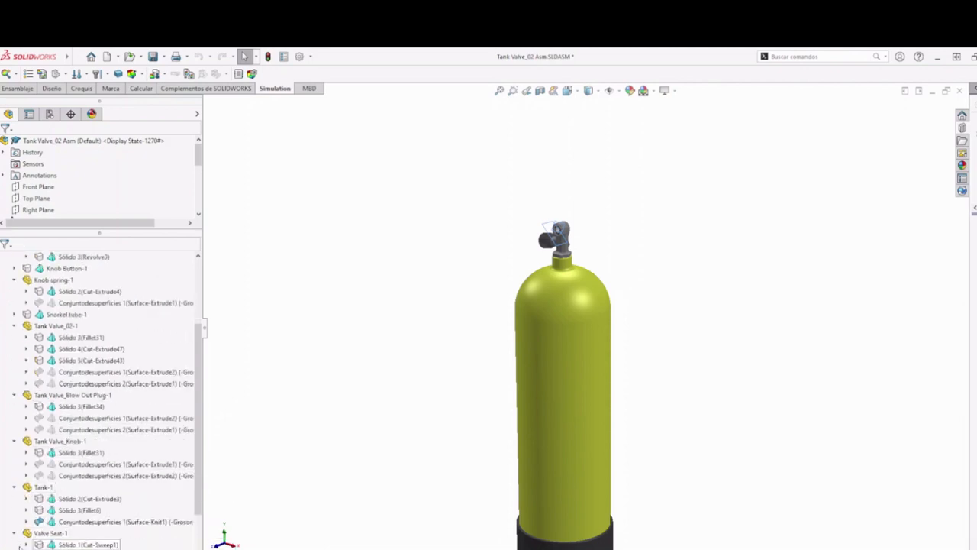
{"action": "scroll", "coordinate": [20, 545], "scroll_direction": "down", "scroll_amount": 2}
{"action": "left_click", "coordinate": [14, 487]}
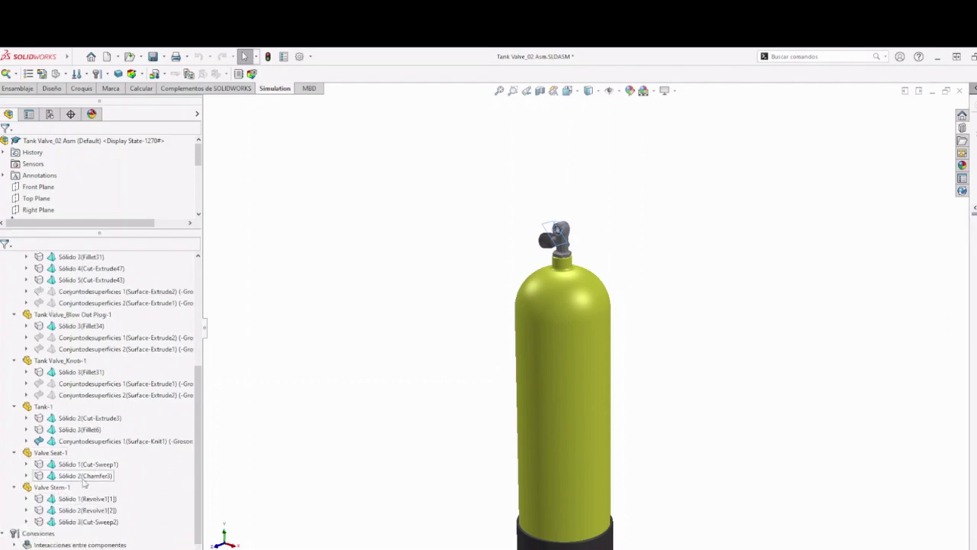
{"action": "right_click", "coordinate": [72, 441]}
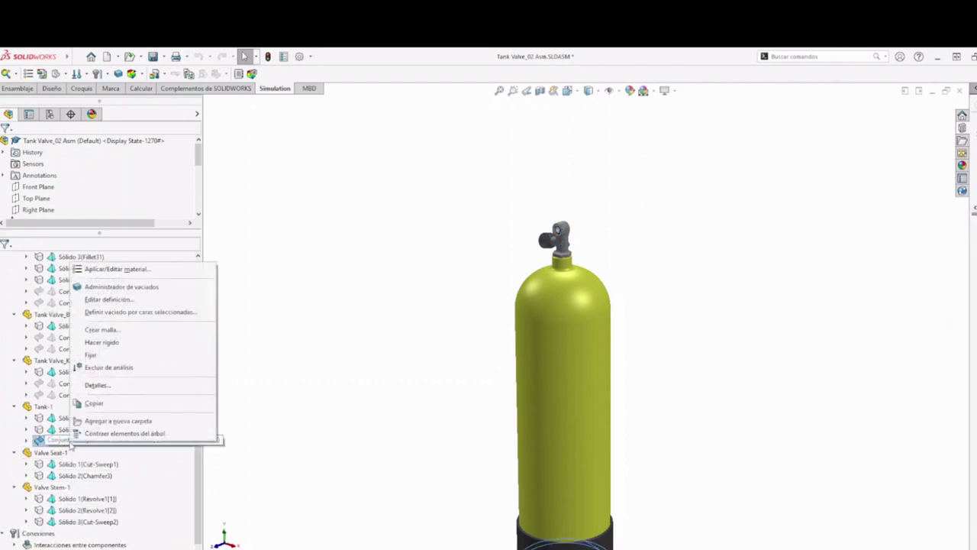
{"action": "left_click", "coordinate": [111, 368]}
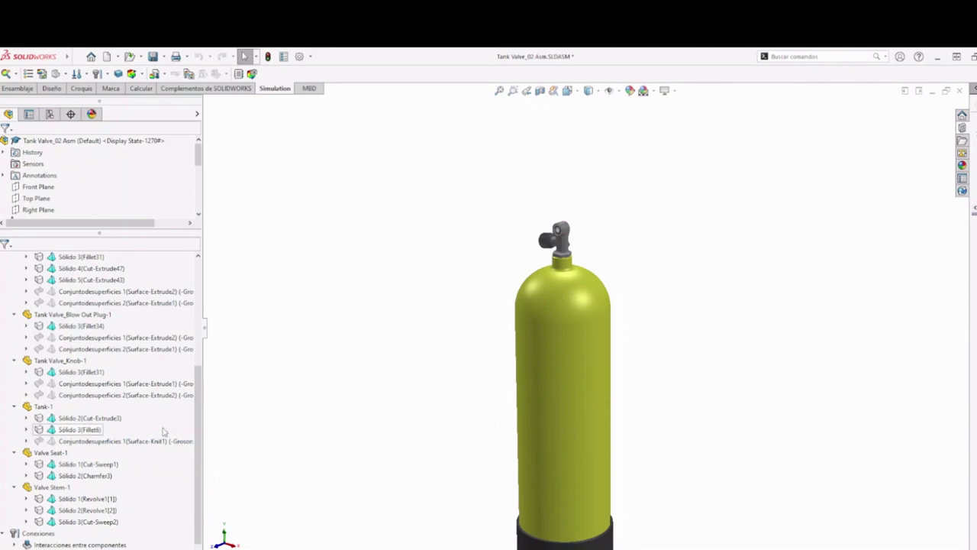
- Check the study's part list for remaining surface bodies and try to mesh the assembly again at the same coarse density
{"action": "scroll", "coordinate": [165, 430], "scroll_direction": "up", "scroll_amount": 5}
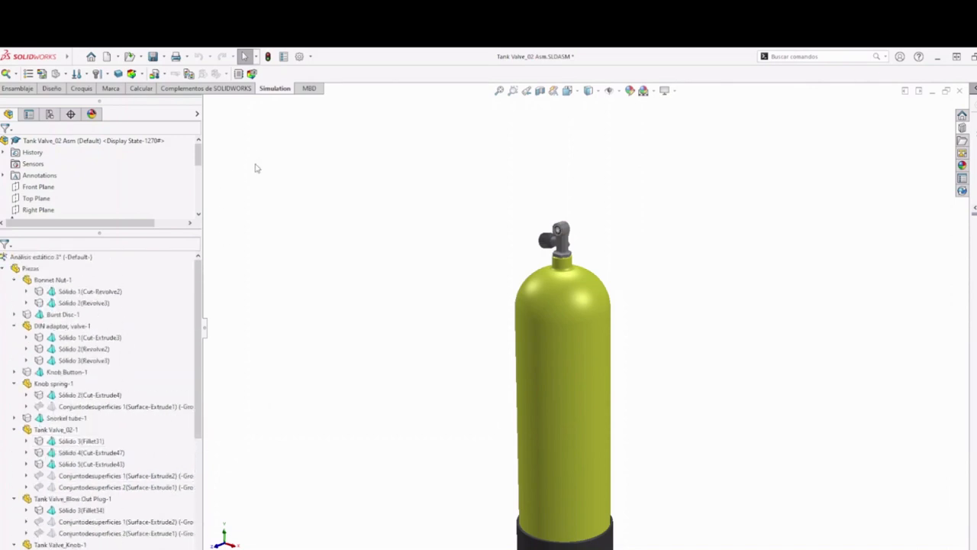
{"action": "scroll", "coordinate": [148, 428], "scroll_direction": "down", "scroll_amount": 6}
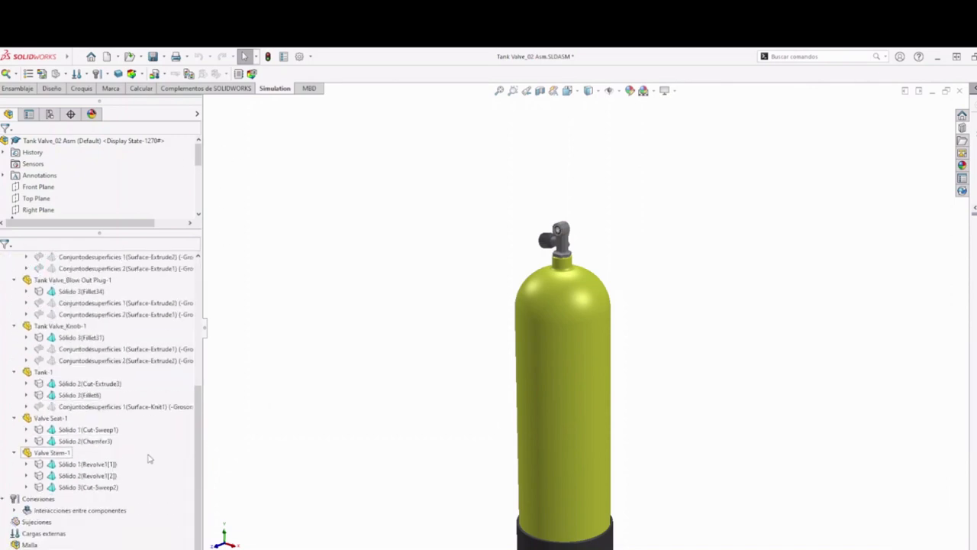
{"action": "right_click", "coordinate": [29, 543]}
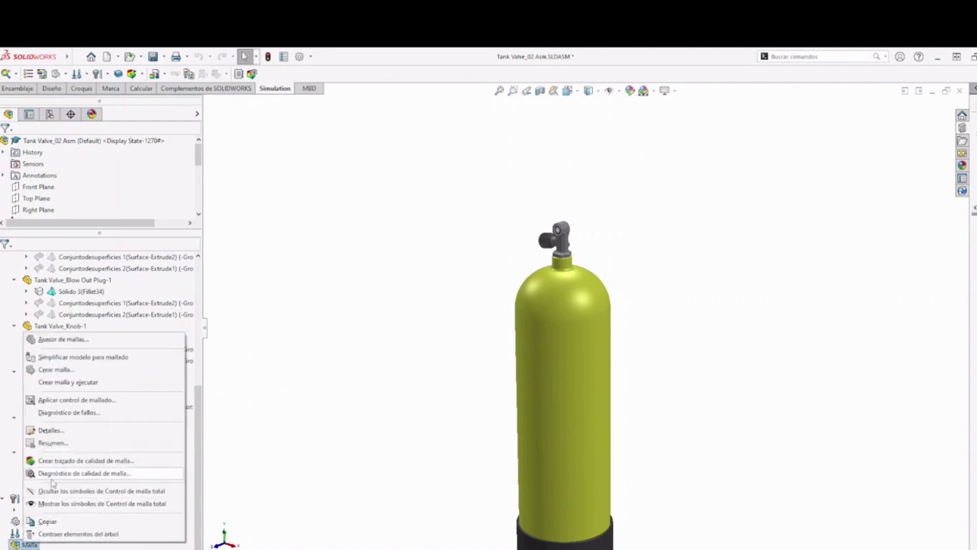
{"action": "left_click", "coordinate": [53, 370]}
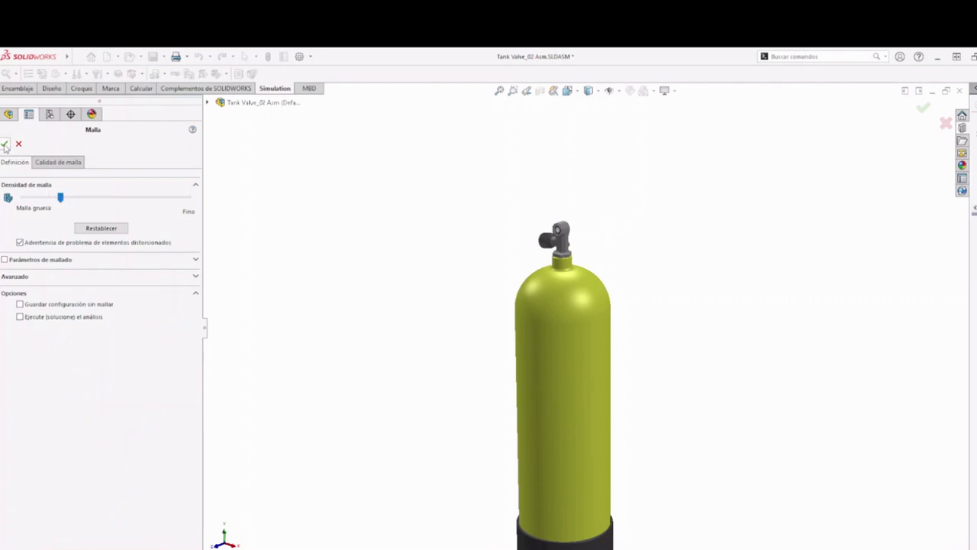
{"action": "left_click", "coordinate": [5, 143]}
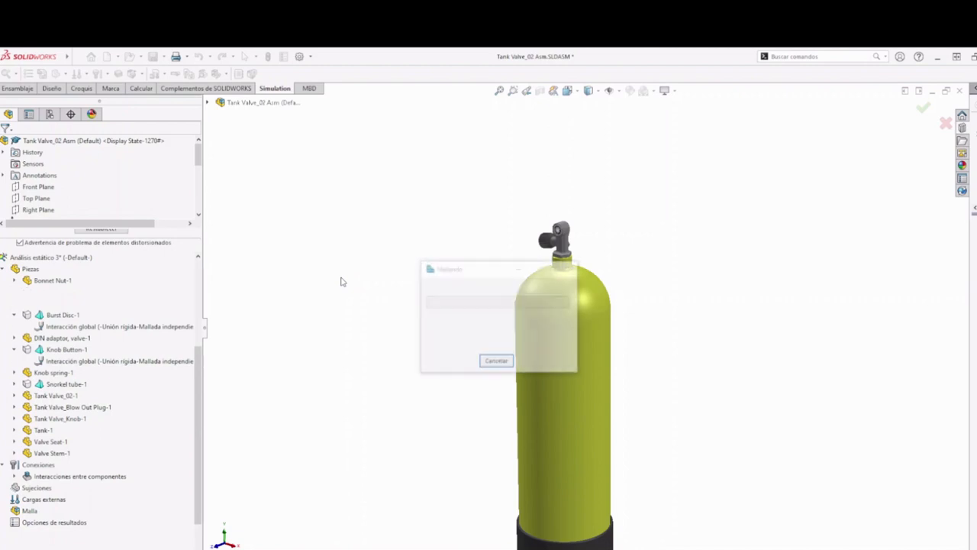
{"action": "left_click_drag", "start_coordinate": [493, 272], "coordinate": [386, 253]}
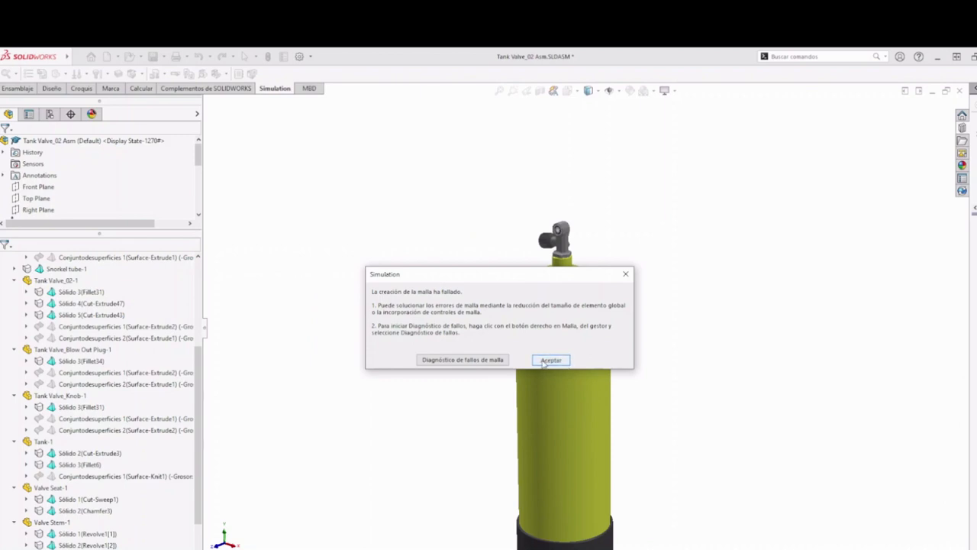
- Dismiss the mesh failure message and check the study's part list for solid bodies that are still unmeshed
{"action": "left_click", "coordinate": [545, 360]}
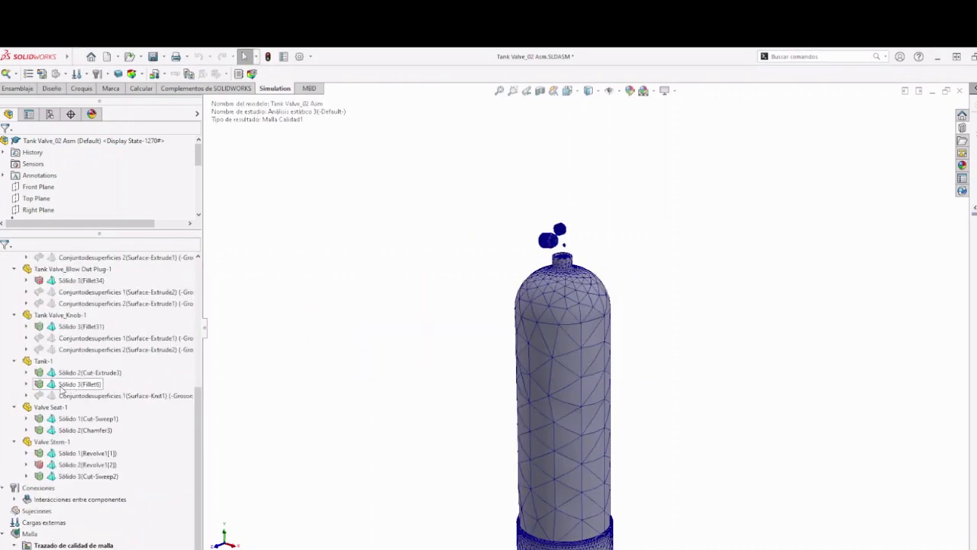
{"action": "scroll", "coordinate": [544, 407], "scroll_direction": "up", "scroll_amount": 3}
{"action": "scroll", "coordinate": [580, 321], "scroll_direction": "down", "scroll_amount": 1}
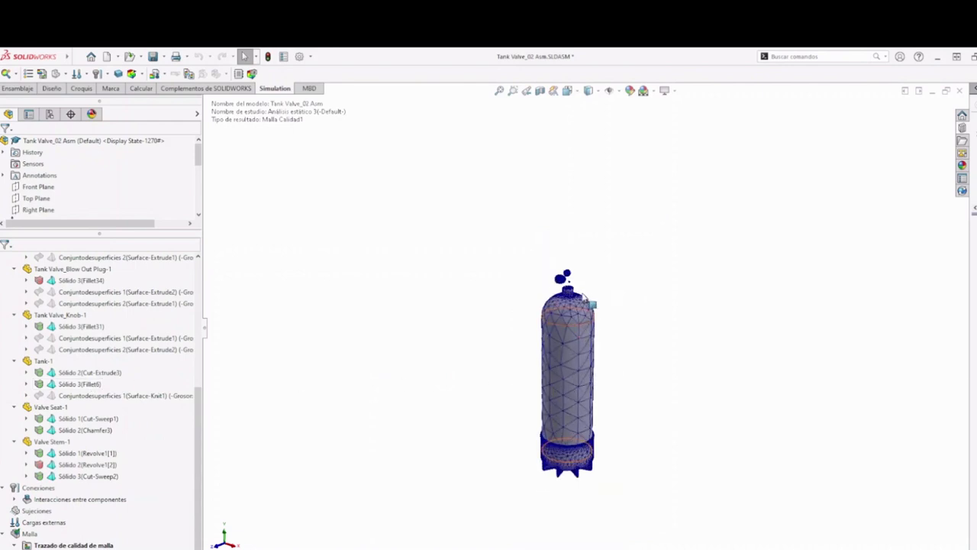
{"action": "scroll", "coordinate": [575, 302], "scroll_direction": "down", "scroll_amount": 5}
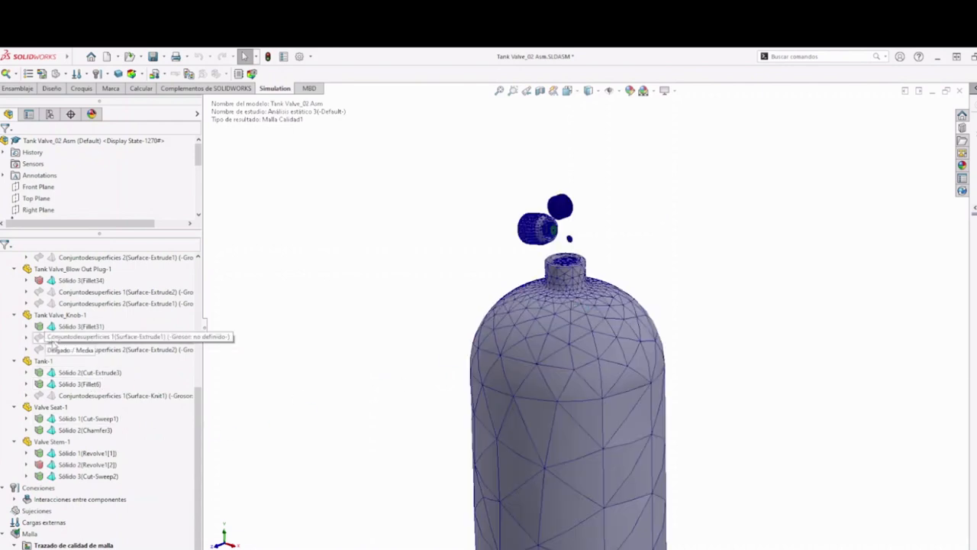
{"action": "scroll", "coordinate": [87, 460], "scroll_direction": "up", "scroll_amount": 7}
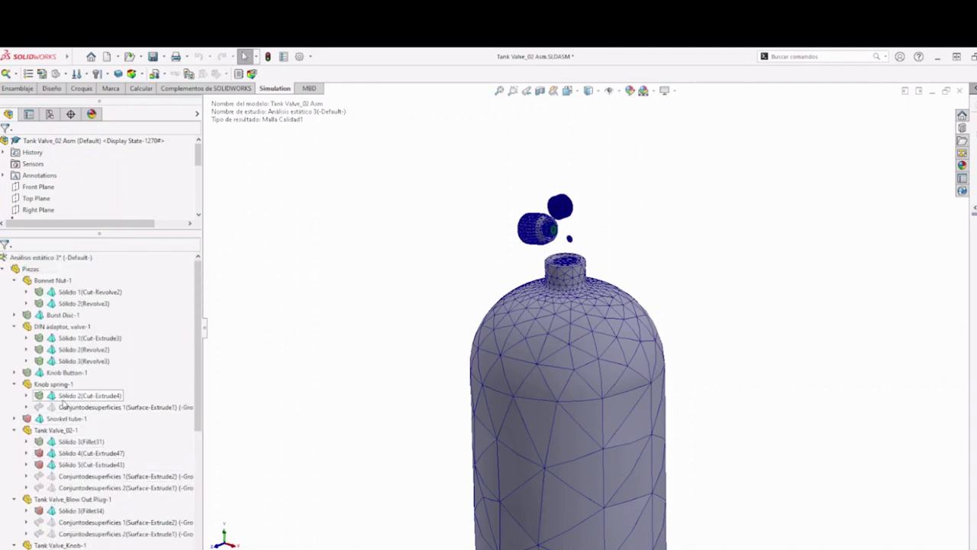
{"action": "scroll", "coordinate": [61, 424], "scroll_direction": "down", "scroll_amount": 1}
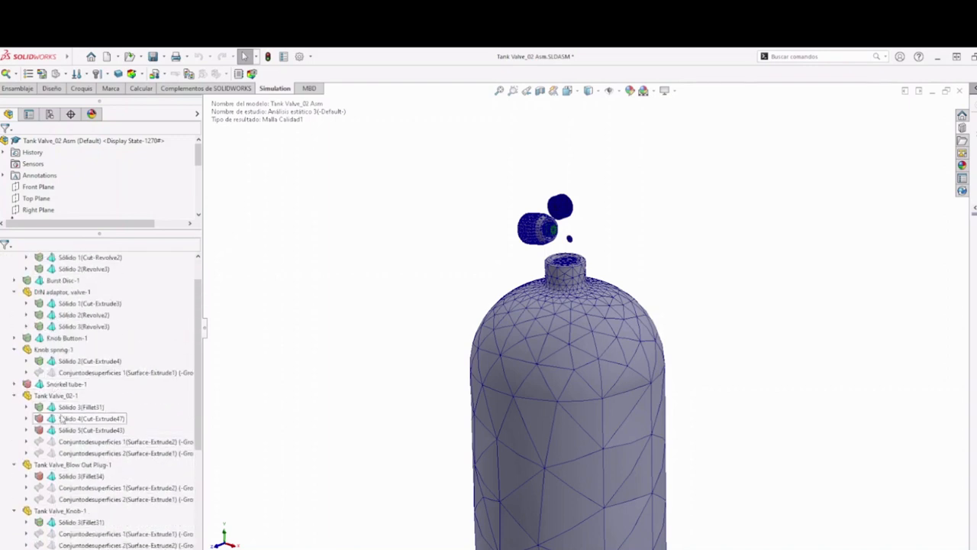
{"action": "scroll", "coordinate": [61, 432], "scroll_direction": "down", "scroll_amount": 6}
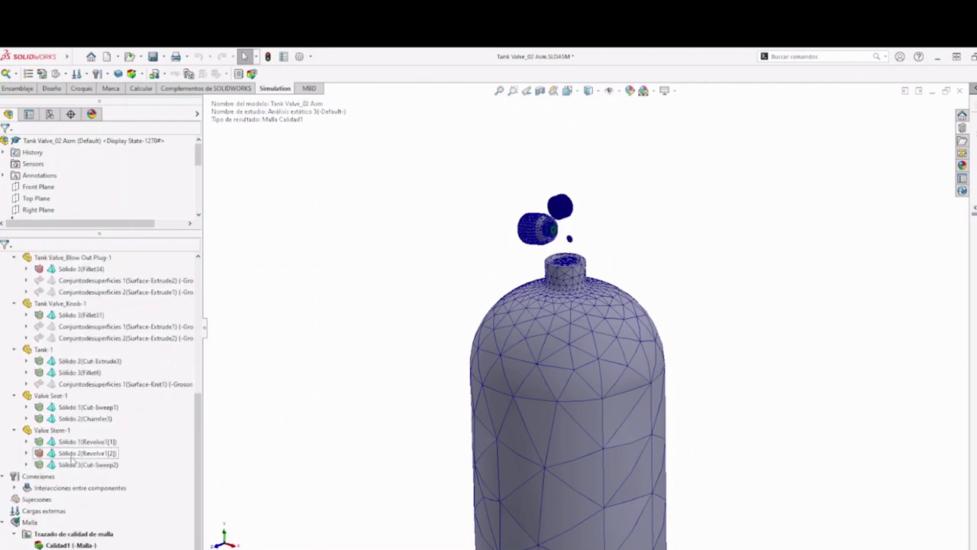
{"action": "scroll", "coordinate": [69, 469], "scroll_direction": "up", "scroll_amount": 7}
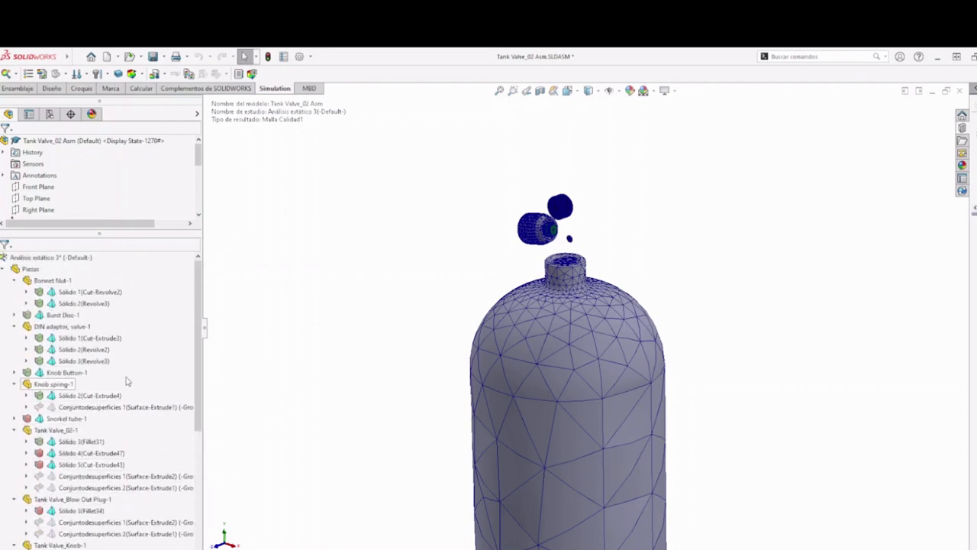
- Examine the partial mesh around the valve knob, the burst disc area and the threaded tank neck
{"action": "scroll", "coordinate": [564, 218], "scroll_direction": "down", "scroll_amount": 4}
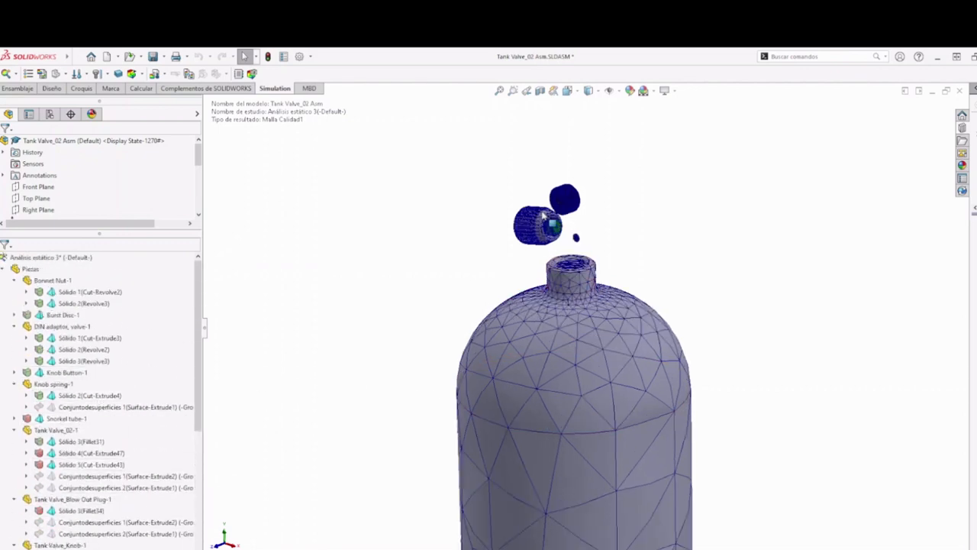
{"action": "scroll", "coordinate": [608, 178], "scroll_direction": "down", "scroll_amount": 8}
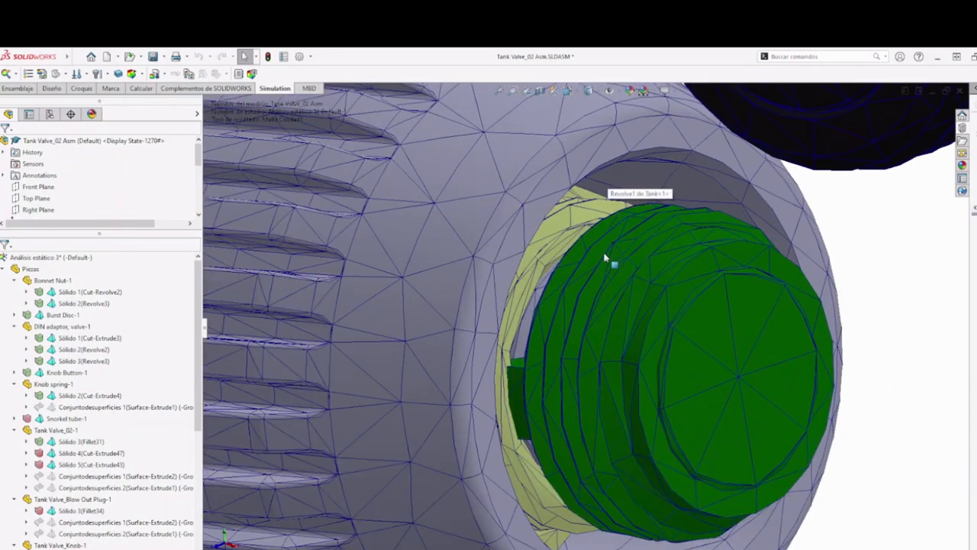
{"action": "middle_click_drag", "start_coordinate": [610, 257], "coordinate": [616, 342]}
{"action": "scroll", "coordinate": [617, 342], "scroll_direction": "up", "scroll_amount": 8}
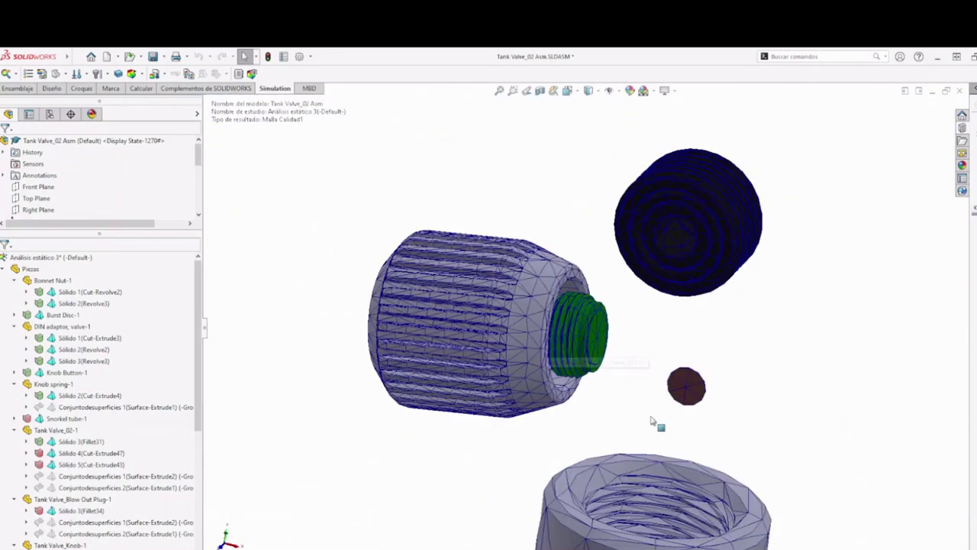
{"action": "middle_click_drag", "start_coordinate": [708, 433], "coordinate": [741, 514]}
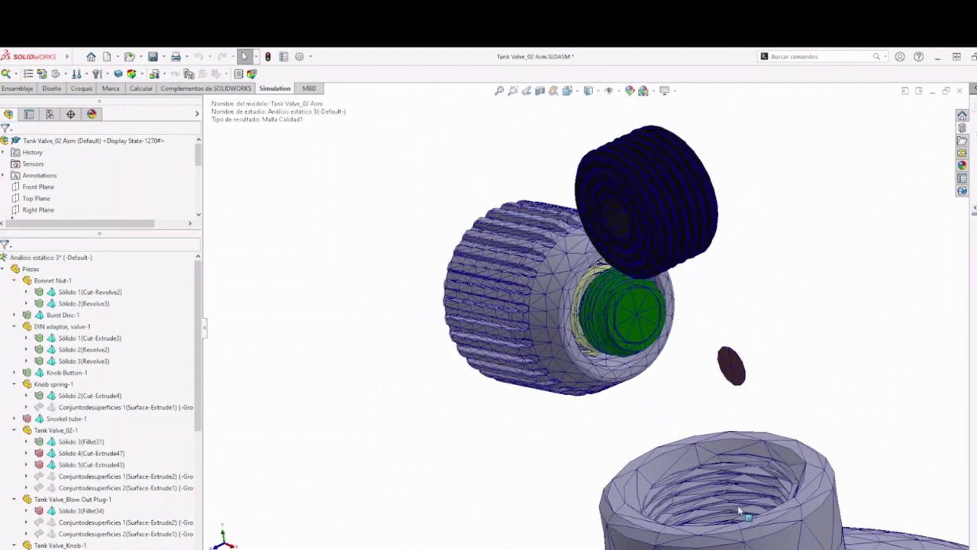
{"action": "scroll", "coordinate": [717, 508], "scroll_direction": "up", "scroll_amount": 6}
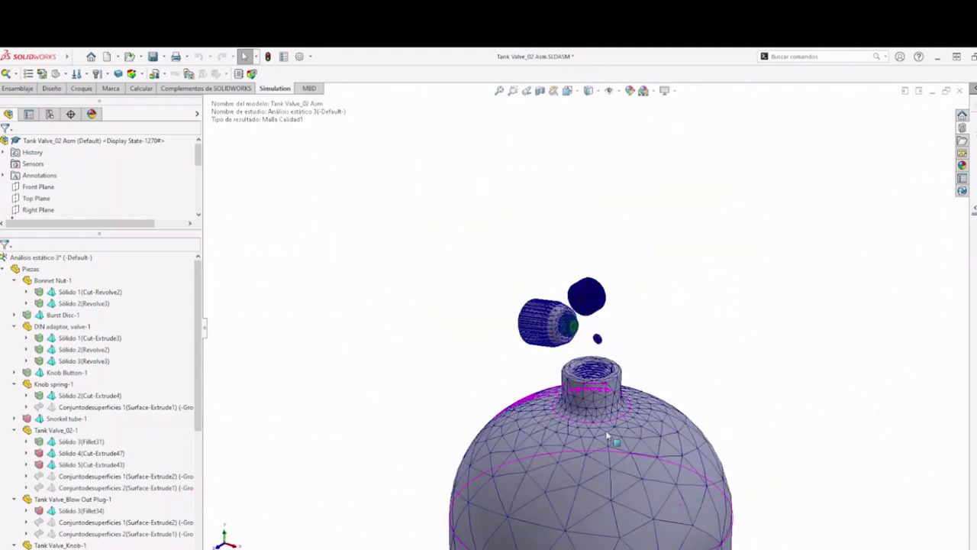
{"action": "scroll", "coordinate": [606, 417], "scroll_direction": "down", "scroll_amount": 5}
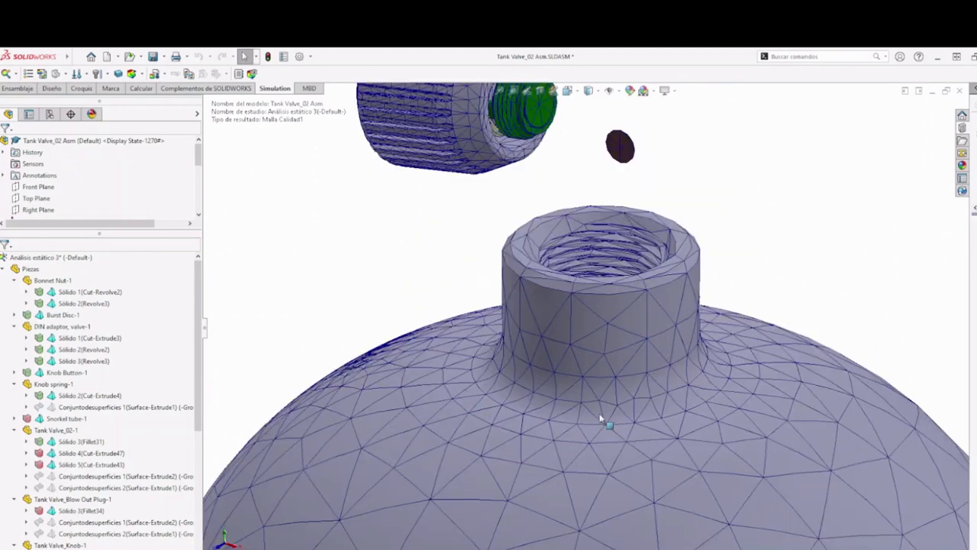
{"action": "scroll", "coordinate": [546, 340], "scroll_direction": "up", "scroll_amount": 3}
{"action": "scroll", "coordinate": [504, 191], "scroll_direction": "down", "scroll_amount": 5}
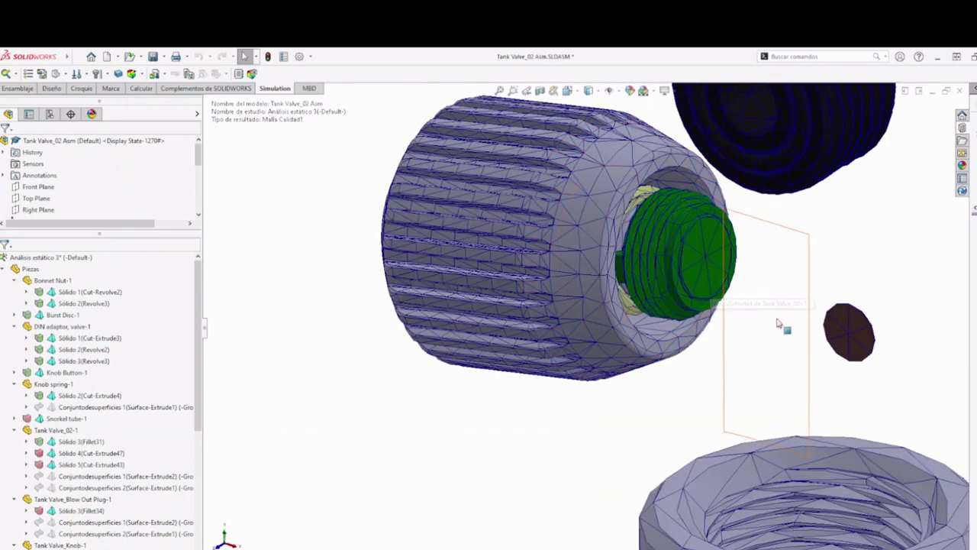
{"action": "scroll", "coordinate": [771, 326], "scroll_direction": "up", "scroll_amount": 1}
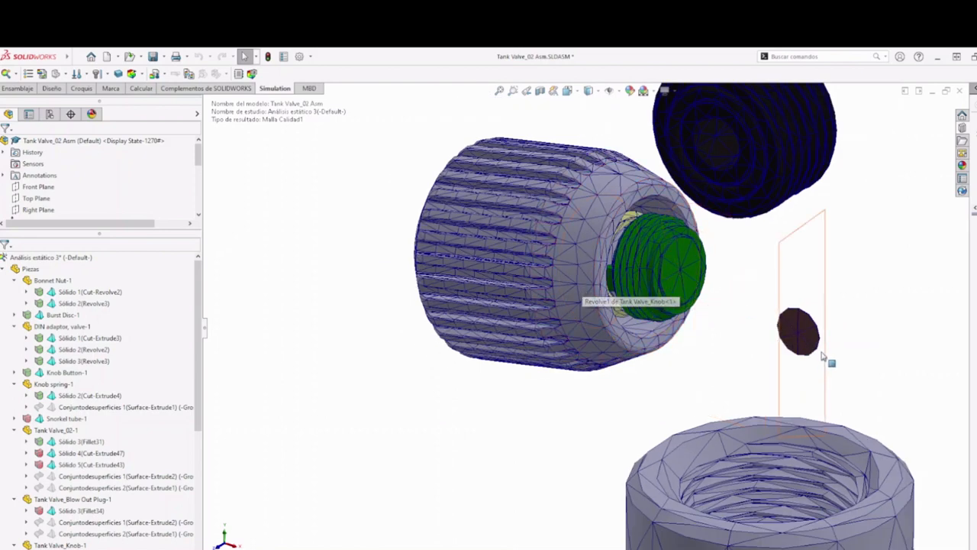
{"action": "scroll", "coordinate": [810, 373], "scroll_direction": "down", "scroll_amount": 2}
{"action": "scroll", "coordinate": [810, 374], "scroll_direction": "up", "scroll_amount": 4}
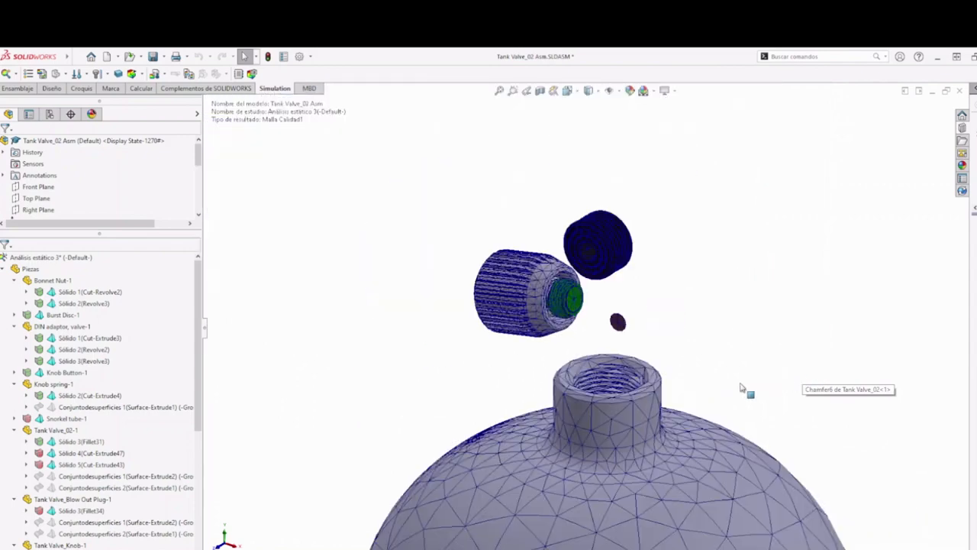
{"action": "scroll", "coordinate": [649, 449], "scroll_direction": "up", "scroll_amount": 2}
{"action": "scroll", "coordinate": [635, 433], "scroll_direction": "up", "scroll_amount": 2}
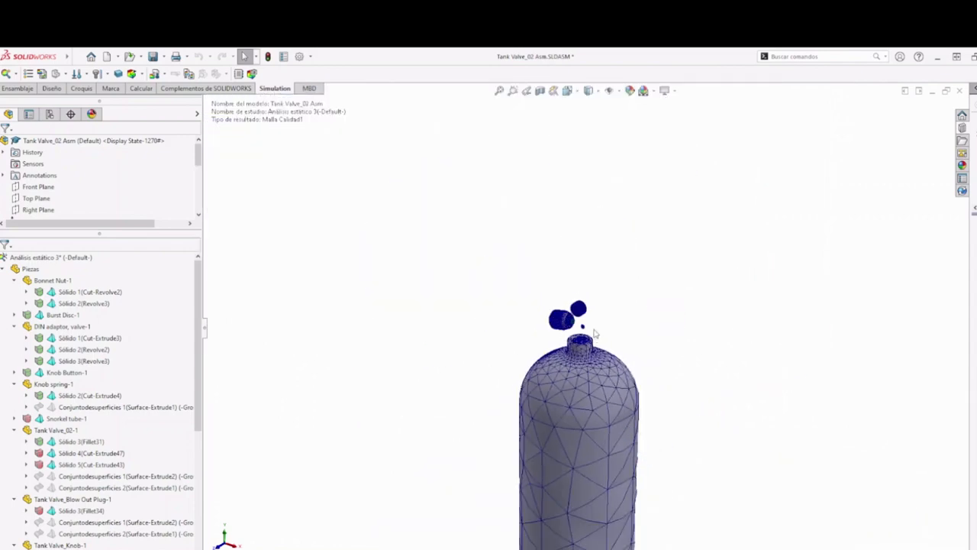
{"action": "scroll", "coordinate": [593, 334], "scroll_direction": "down", "scroll_amount": 2}
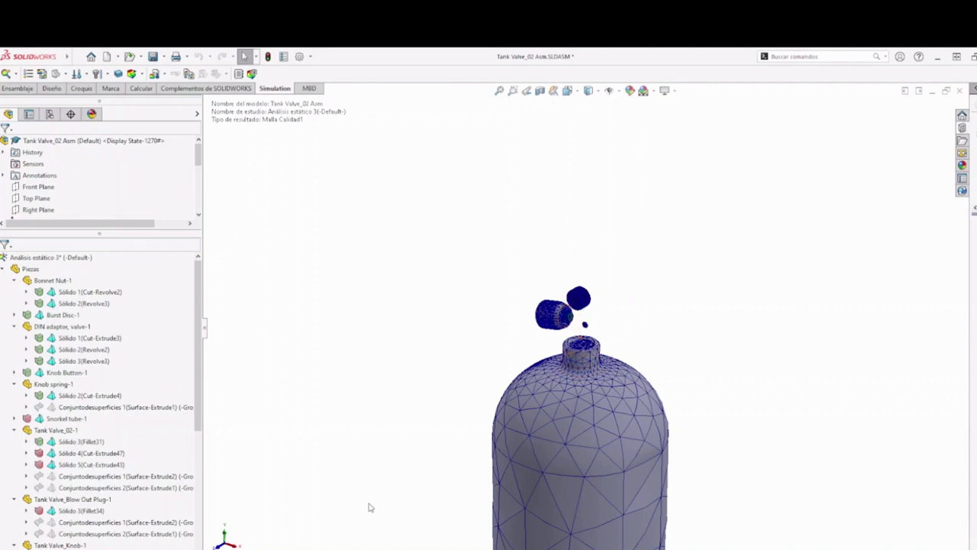
- Try to mesh the assembly again with the mesh density set close to fine
{"action": "scroll", "coordinate": [99, 473], "scroll_direction": "down", "scroll_amount": 7}
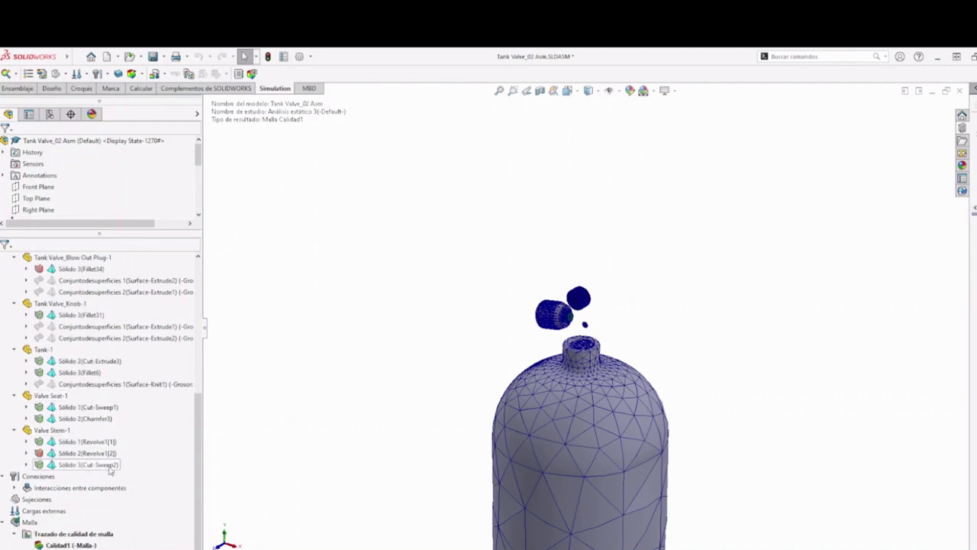
{"action": "right_click", "coordinate": [29, 522]}
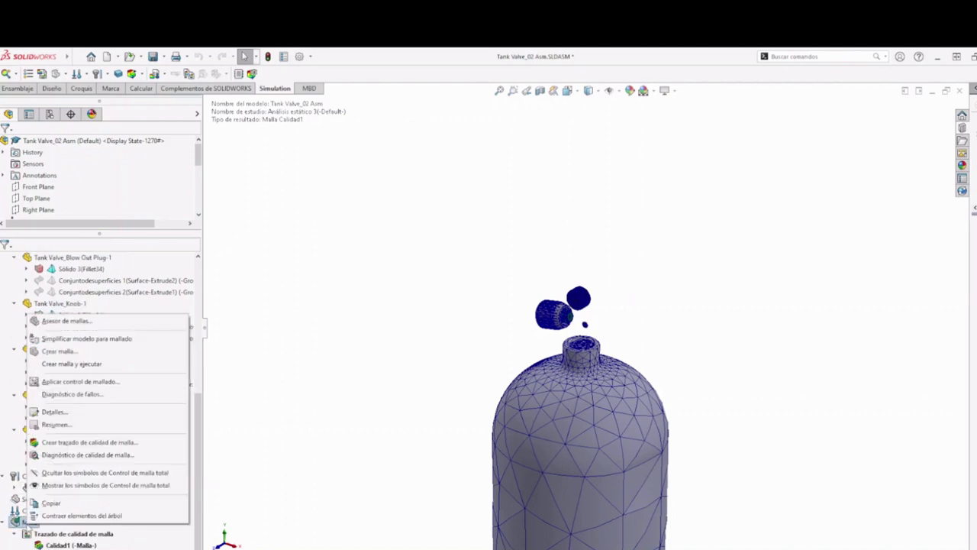
{"action": "left_click", "coordinate": [69, 351]}
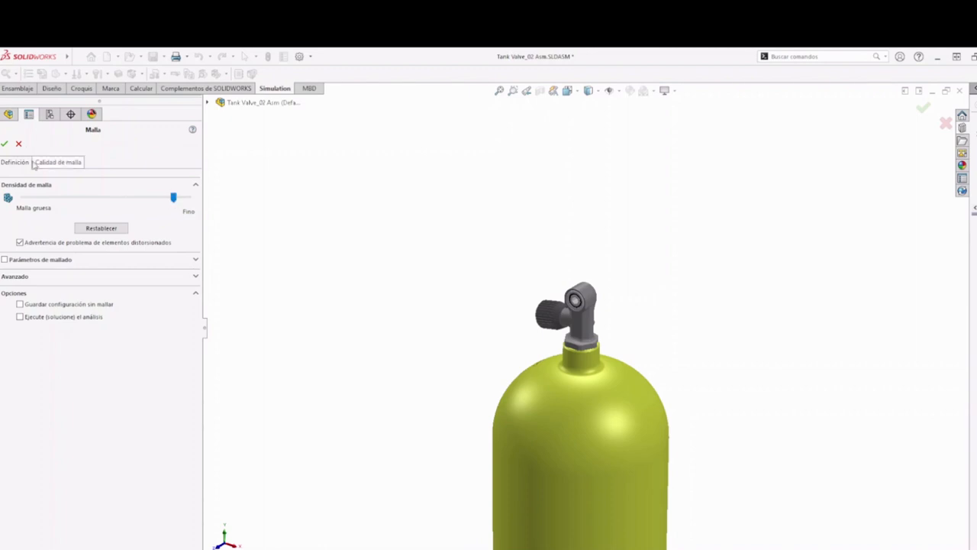
{"action": "left_click", "coordinate": [5, 143]}
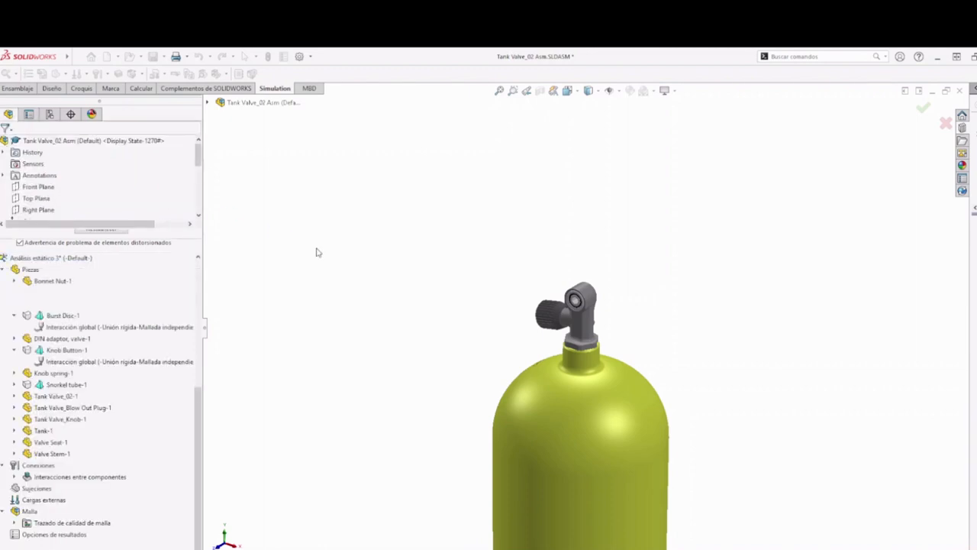
{"action": "left_click_drag", "start_coordinate": [472, 264], "coordinate": [329, 185]}
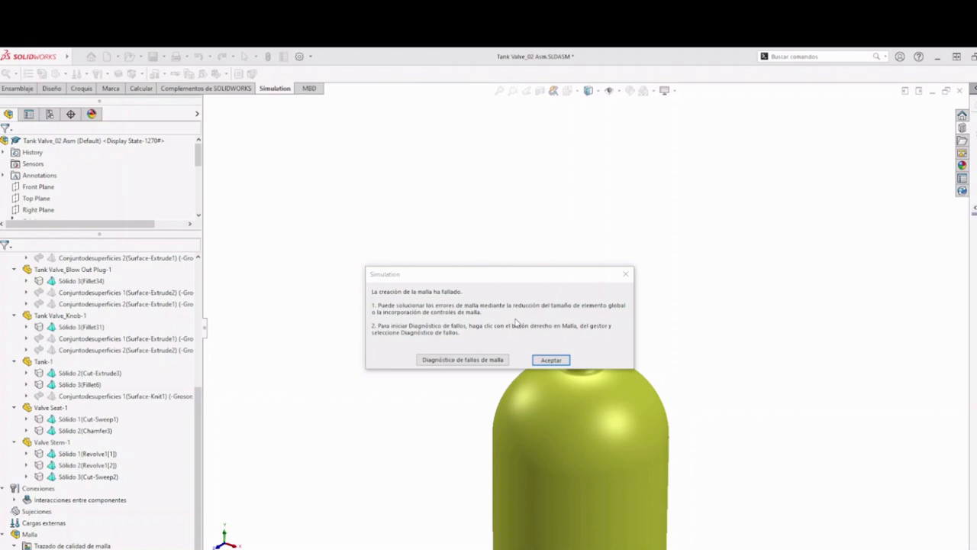
{"action": "left_click", "coordinate": [550, 359]}
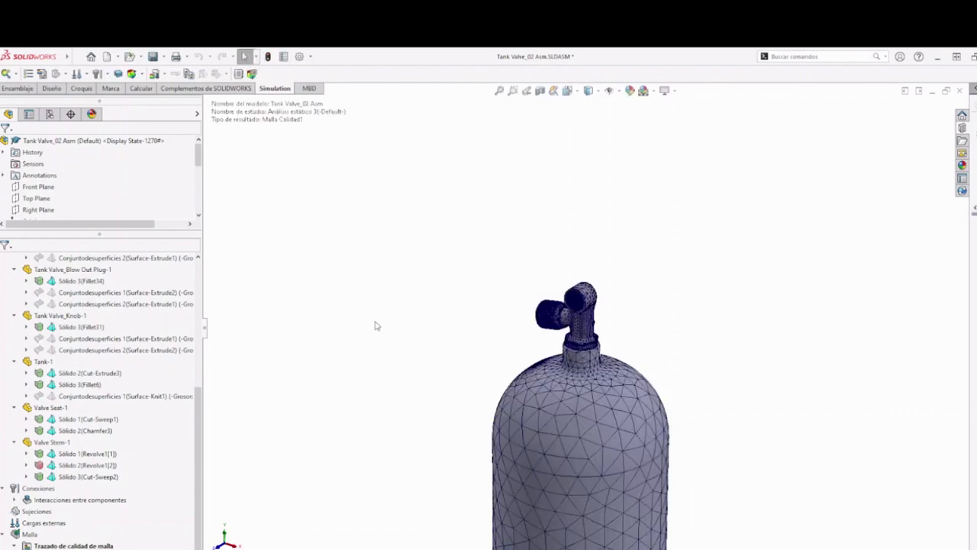
- Examine the new, finer mesh on the valve body, knob and tank neck
{"action": "scroll", "coordinate": [579, 328], "scroll_direction": "down", "scroll_amount": 5}
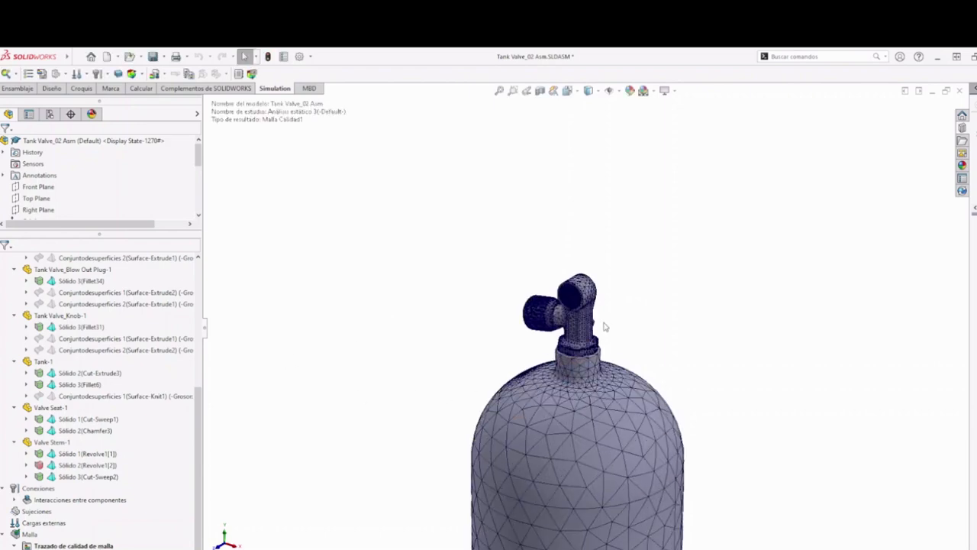
{"action": "scroll", "coordinate": [562, 261], "scroll_direction": "down", "scroll_amount": 2}
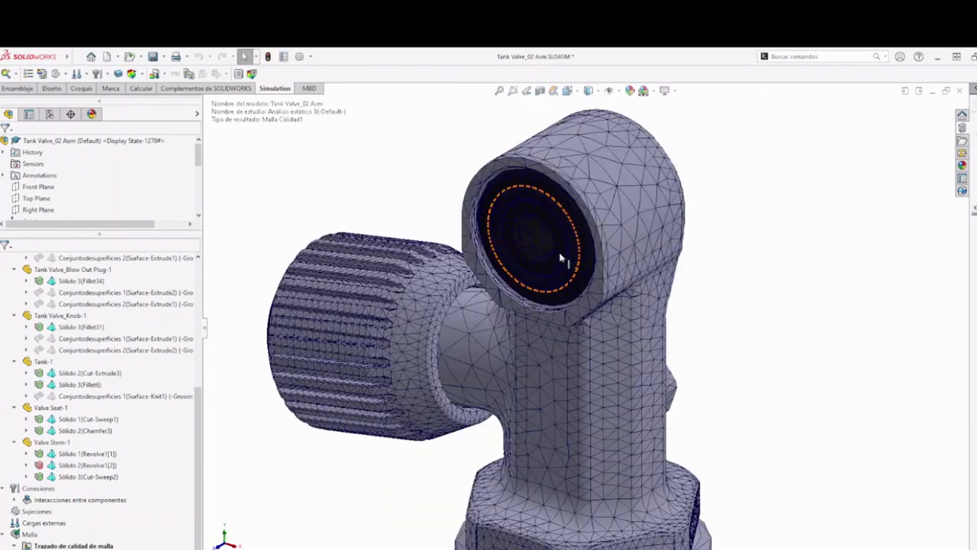
{"action": "scroll", "coordinate": [622, 365], "scroll_direction": "down", "scroll_amount": 1}
{"action": "scroll", "coordinate": [619, 475], "scroll_direction": "up", "scroll_amount": 4}
{"action": "scroll", "coordinate": [609, 433], "scroll_direction": "down", "scroll_amount": 3}
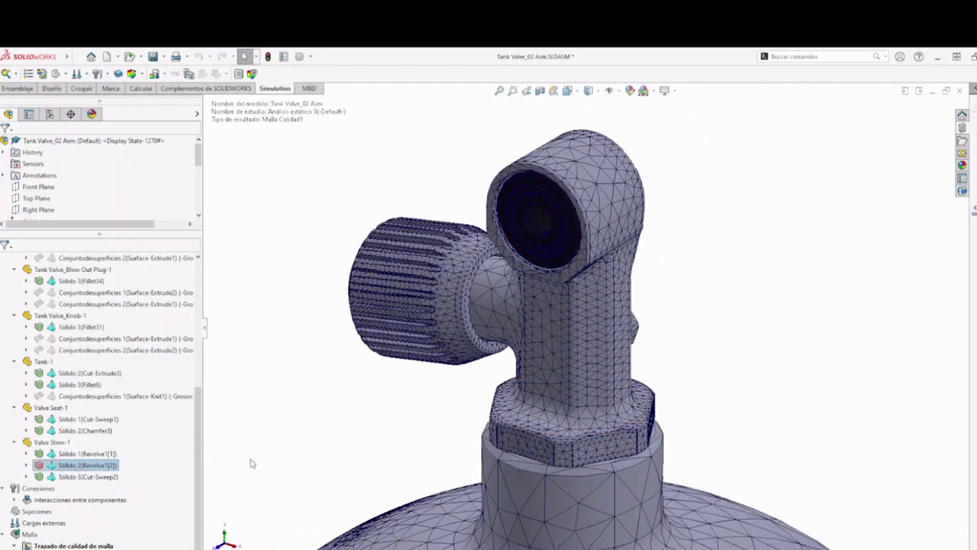
{"action": "scroll", "coordinate": [433, 413], "scroll_direction": "up", "scroll_amount": 5}
{"action": "scroll", "coordinate": [432, 413], "scroll_direction": "up", "scroll_amount": 3}
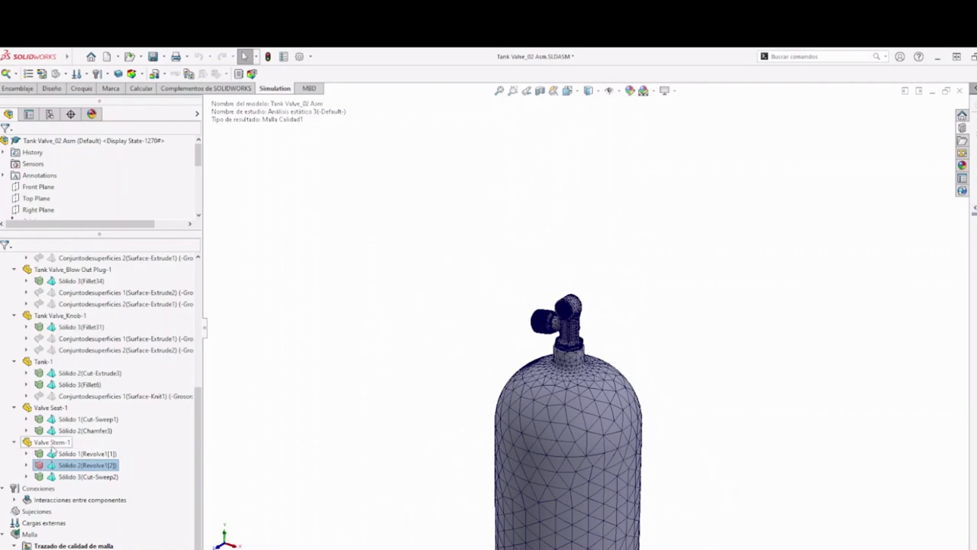
- Select the Revolve1[2] solid body of Valve Stem-1 and inspect the mesh around the valve and upper tank
{"action": "left_click", "coordinate": [51, 442]}
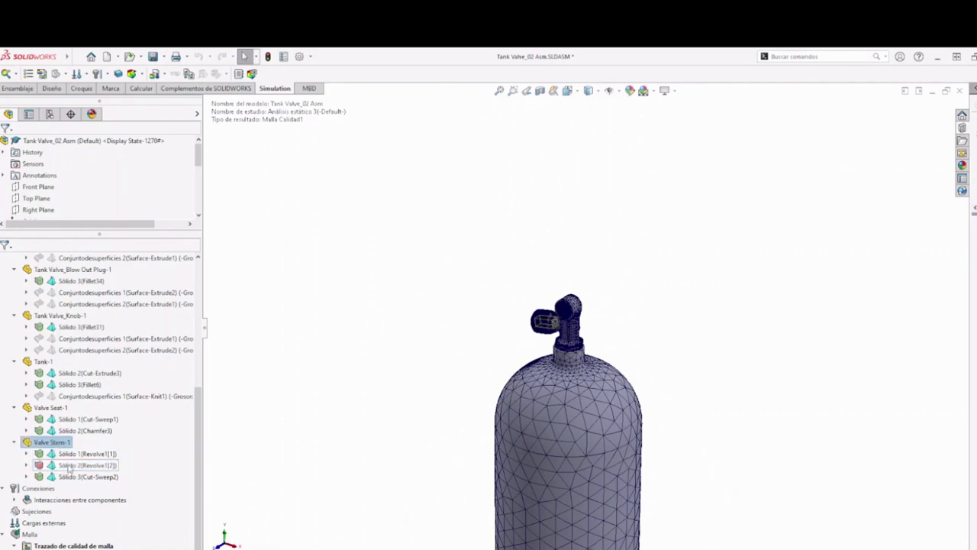
{"action": "left_click", "coordinate": [68, 465]}
{"action": "scroll", "coordinate": [549, 336], "scroll_direction": "down", "scroll_amount": 6}
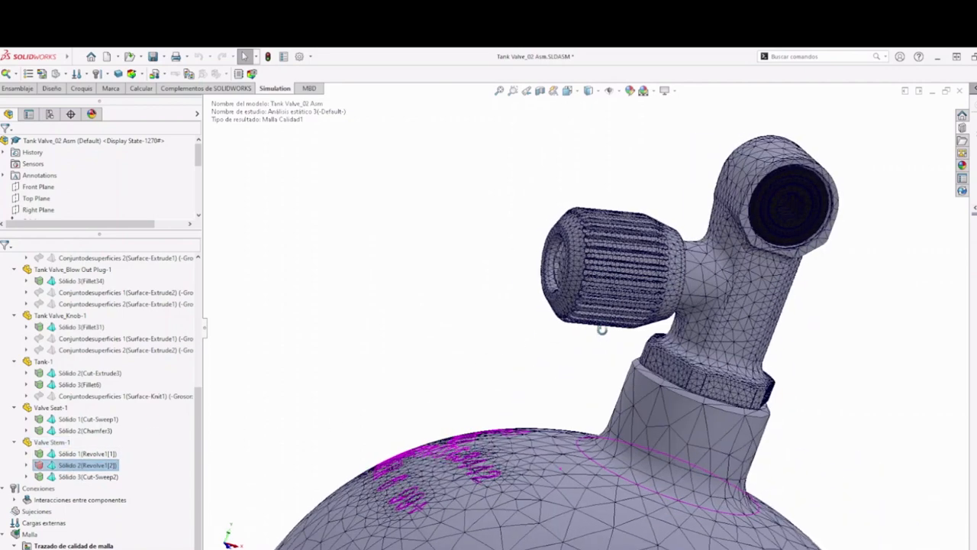
{"action": "middle_click_drag", "start_coordinate": [601, 330], "coordinate": [515, 336]}
{"action": "scroll", "coordinate": [763, 477], "scroll_direction": "up", "scroll_amount": 3}
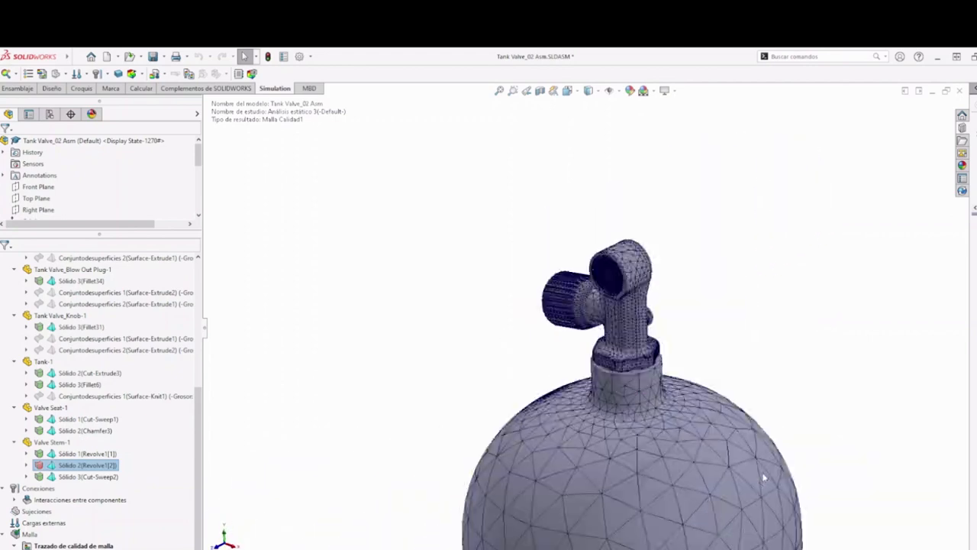
{"action": "scroll", "coordinate": [763, 477], "scroll_direction": "up", "scroll_amount": 5}
{"action": "scroll", "coordinate": [588, 380], "scroll_direction": "down", "scroll_amount": 2}
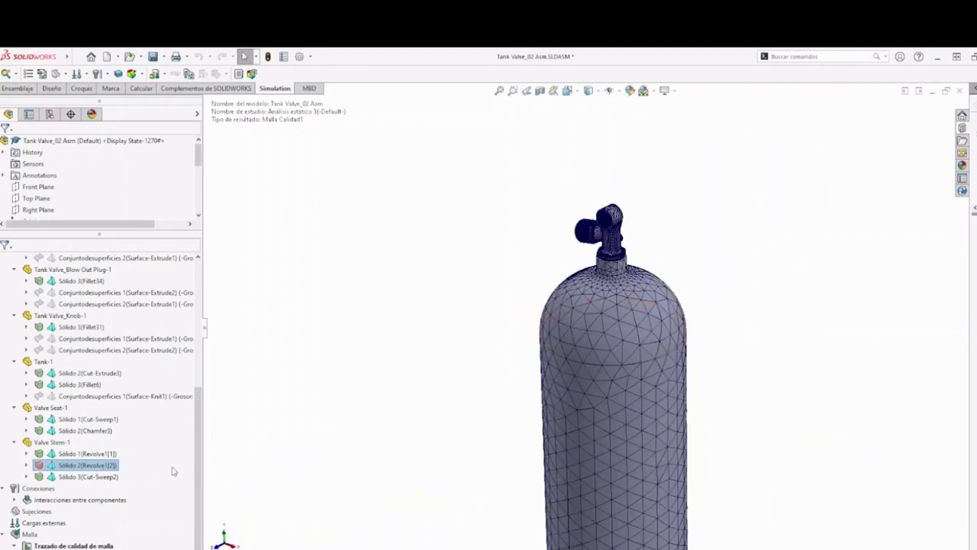
{"action": "middle_click_drag", "start_coordinate": [620, 416], "coordinate": [645, 404]}
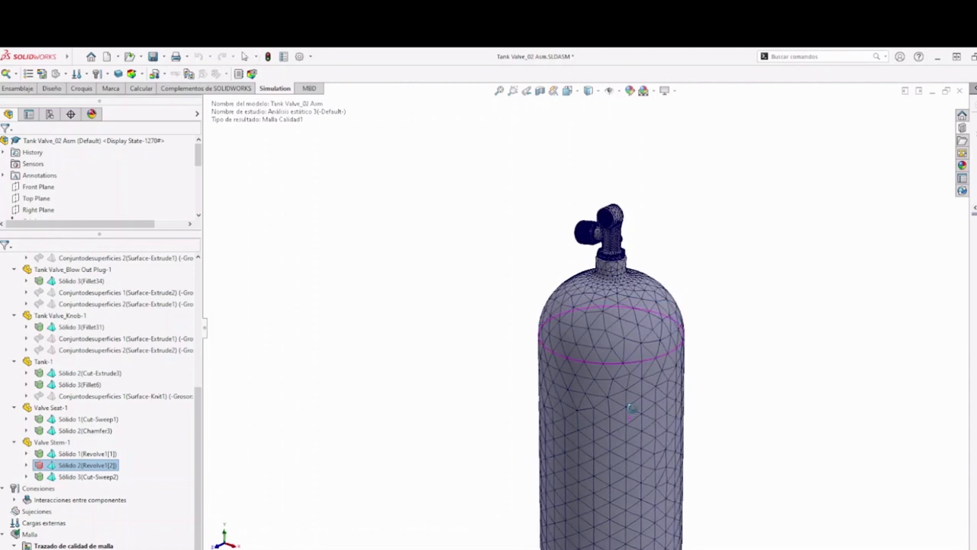
{"action": "scroll", "coordinate": [661, 319], "scroll_direction": "up", "scroll_amount": 2}
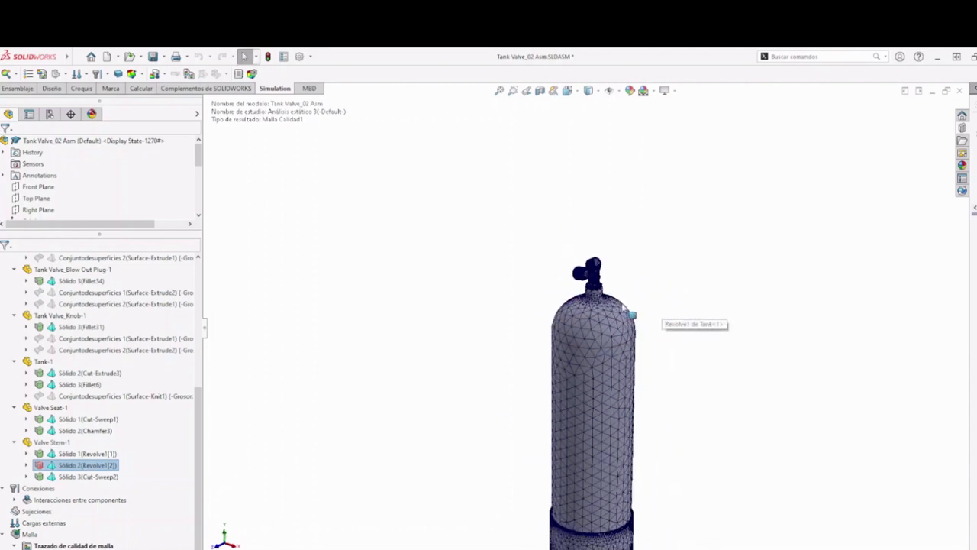
{"action": "scroll", "coordinate": [661, 319], "scroll_direction": "down", "scroll_amount": 6}
{"action": "middle_click_drag", "start_coordinate": [615, 279], "coordinate": [628, 289]}
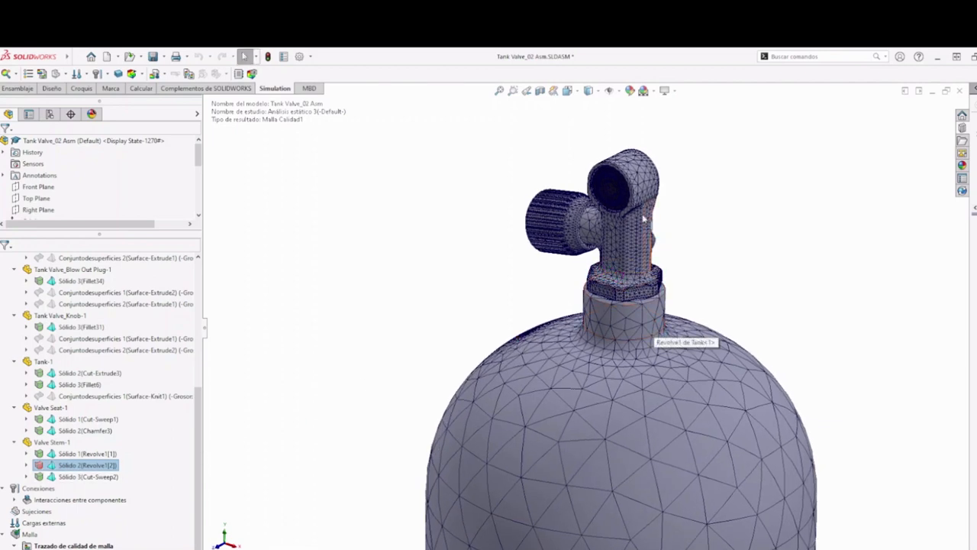
- Select both solid bodies of Bonnet Nut-1, Burst Disc-1 and the three solid bodies of DIN adaptor, valve-1 in the study
{"action": "scroll", "coordinate": [666, 207], "scroll_direction": "down", "scroll_amount": 2}
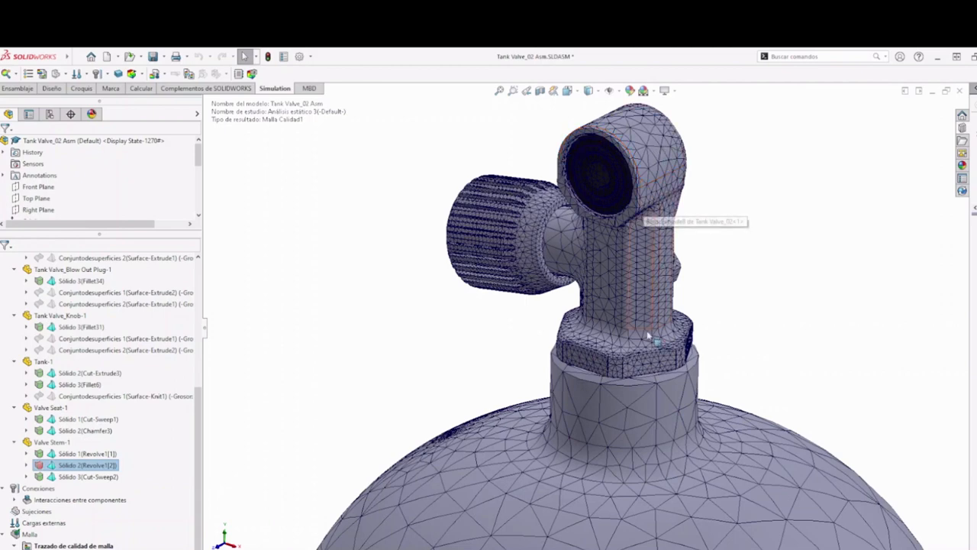
{"action": "scroll", "coordinate": [145, 426], "scroll_direction": "up", "scroll_amount": 10}
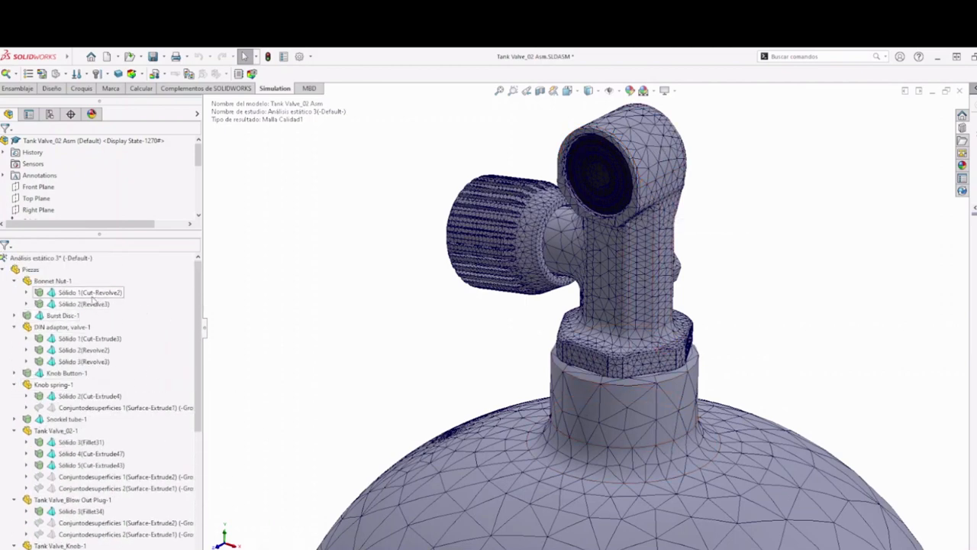
{"action": "left_click", "coordinate": [85, 292]}
{"action": "left_click", "coordinate": [86, 304], "text": "ctrl"}
{"action": "left_click", "coordinate": [53, 314], "text": "ctrl"}
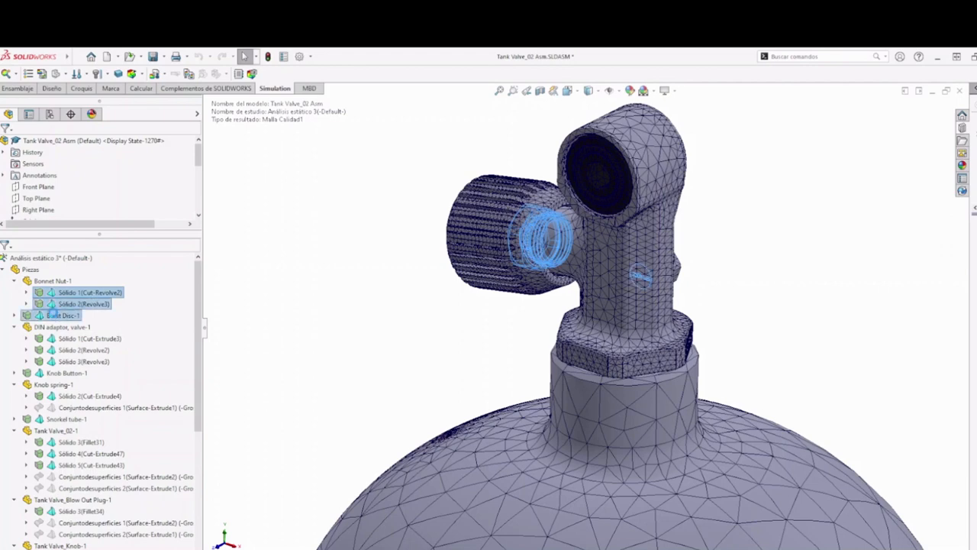
{"action": "left_click", "coordinate": [75, 338], "text": "ctrl"}
{"action": "left_click", "coordinate": [66, 350], "text": "ctrl"}
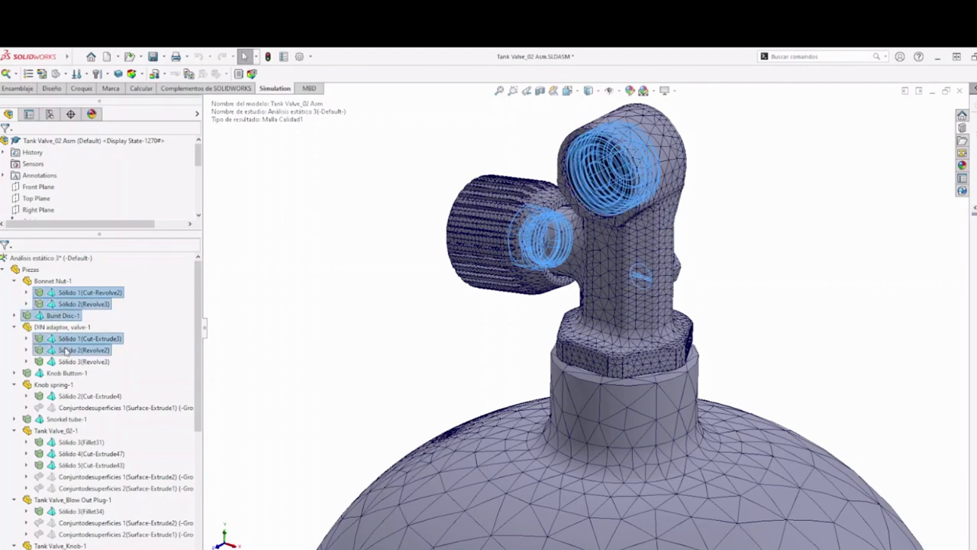
{"action": "left_click", "coordinate": [78, 361], "text": "ctrl"}
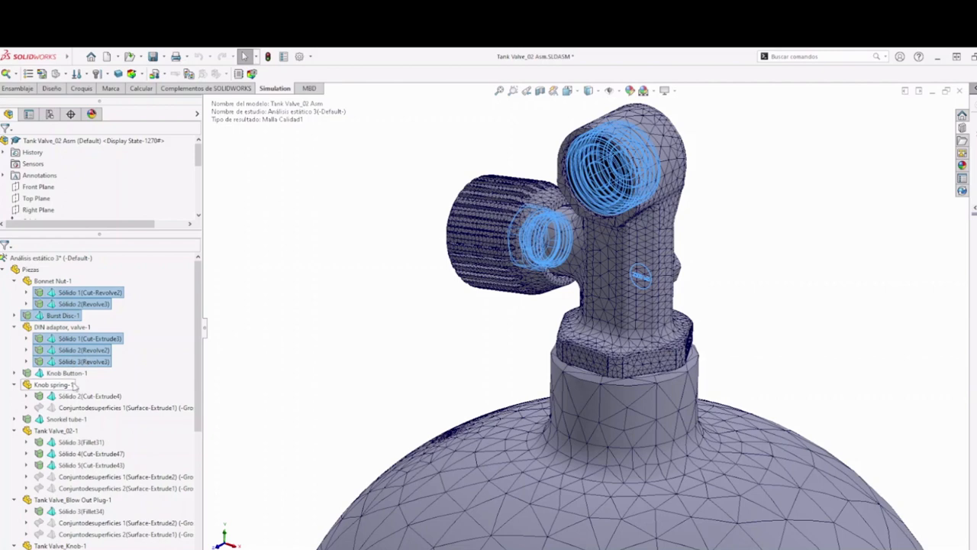
- Add Knob Button-1, the Knob spring-1 solid, Snorkel tube-1 and the Fillet31 and Cut-Extrude43 solids of Tank Valve_02-1 to the selection, leaving out Cut-Extrude47
{"action": "left_click", "coordinate": [60, 373], "text": "ctrl"}
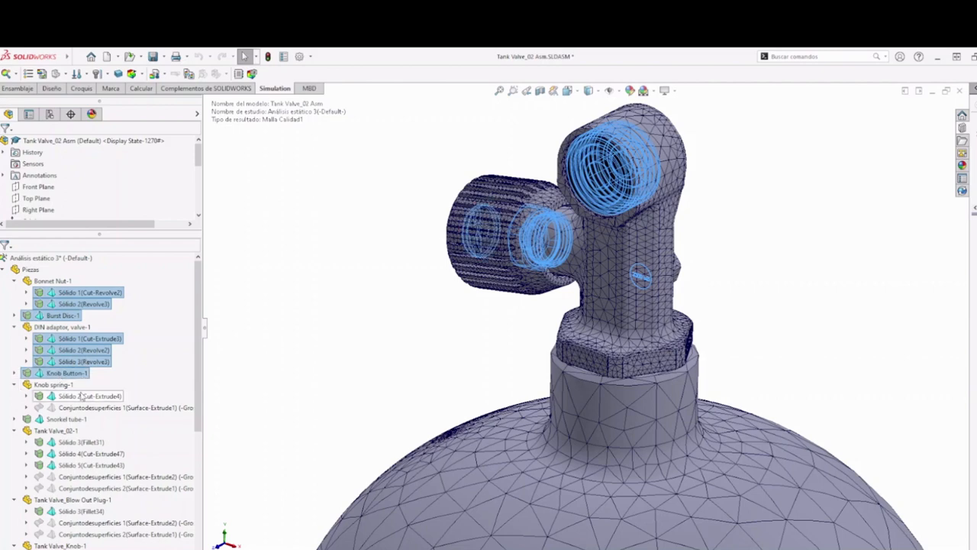
{"action": "left_click", "coordinate": [79, 397], "text": "ctrl"}
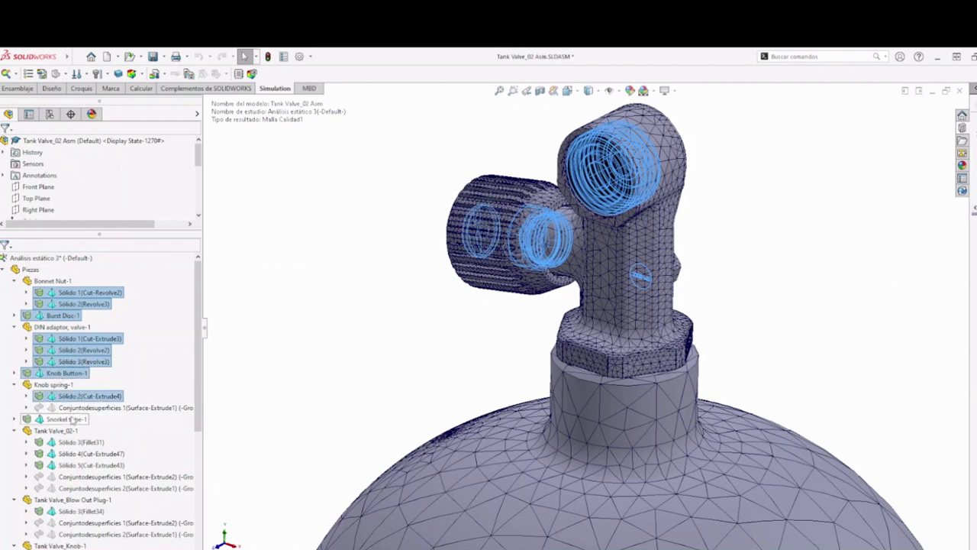
{"action": "left_click", "coordinate": [69, 419], "text": "ctrl"}
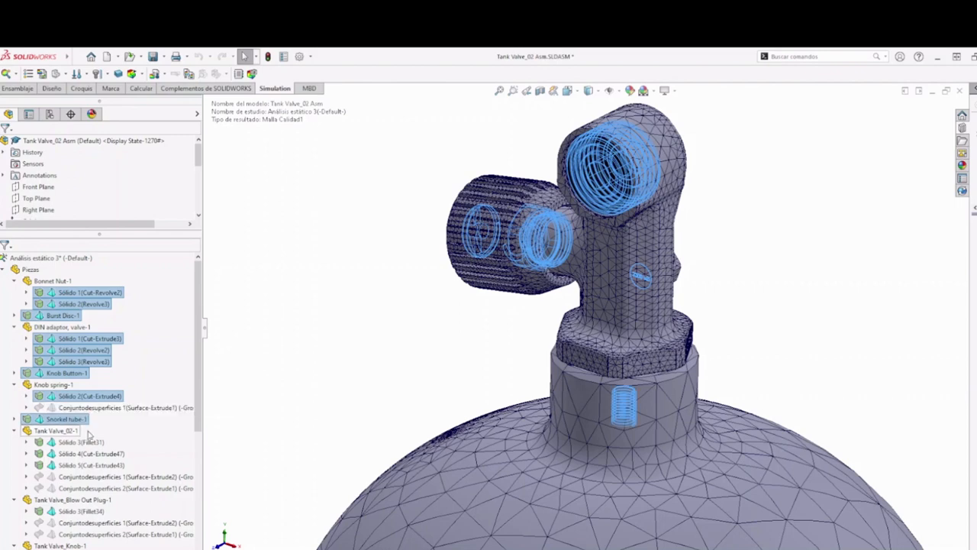
{"action": "left_click", "coordinate": [78, 443], "text": "ctrl"}
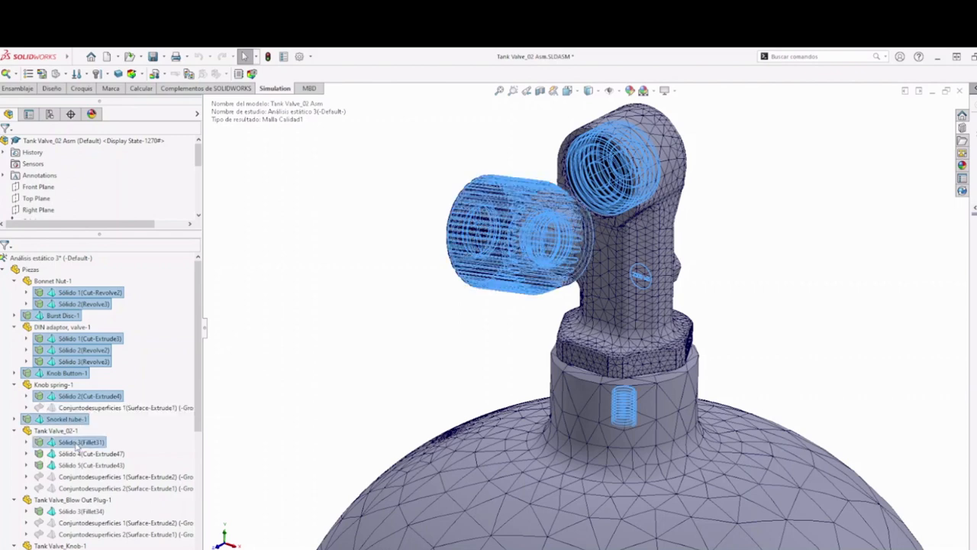
{"action": "left_click", "coordinate": [77, 453], "text": "ctrl"}
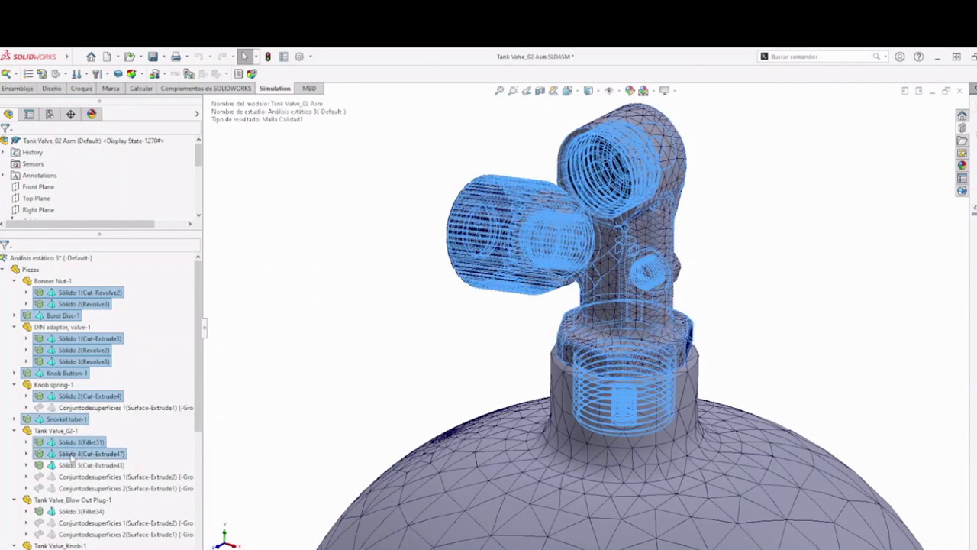
{"action": "left_click", "coordinate": [68, 465], "text": "ctrl"}
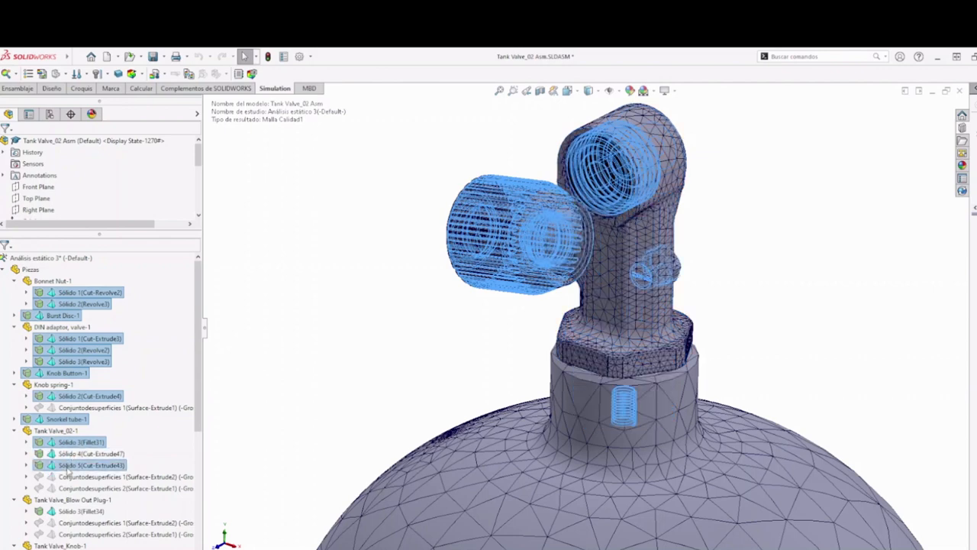
- Add the Fillet34 solid of Tank Valve_Blow Out Plug-1 and the Fillet31 solid of Tank Valve_Knob-1 to the selection
{"action": "scroll", "coordinate": [101, 464], "scroll_direction": "down", "scroll_amount": 2}
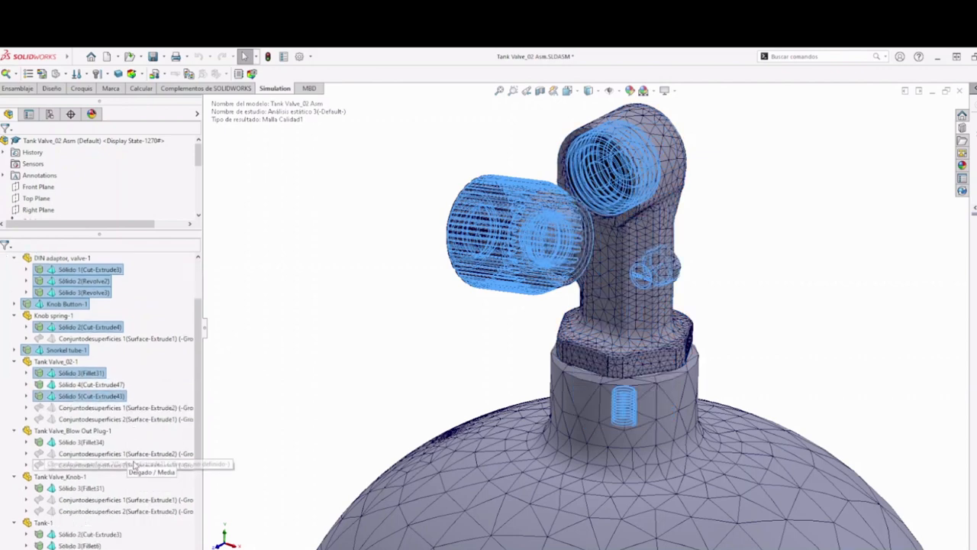
{"action": "left_click", "coordinate": [68, 444], "text": "ctrl"}
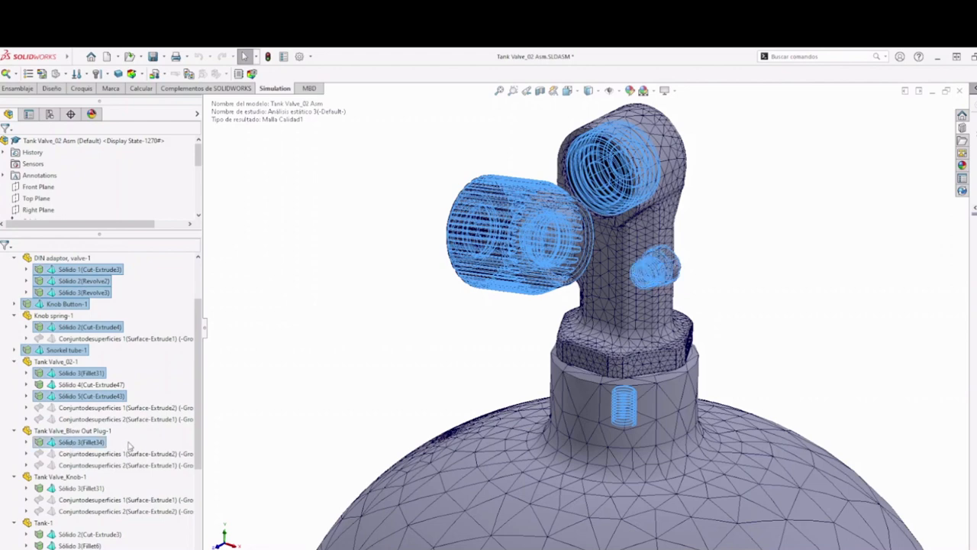
{"action": "scroll", "coordinate": [130, 447], "scroll_direction": "down", "scroll_amount": 2}
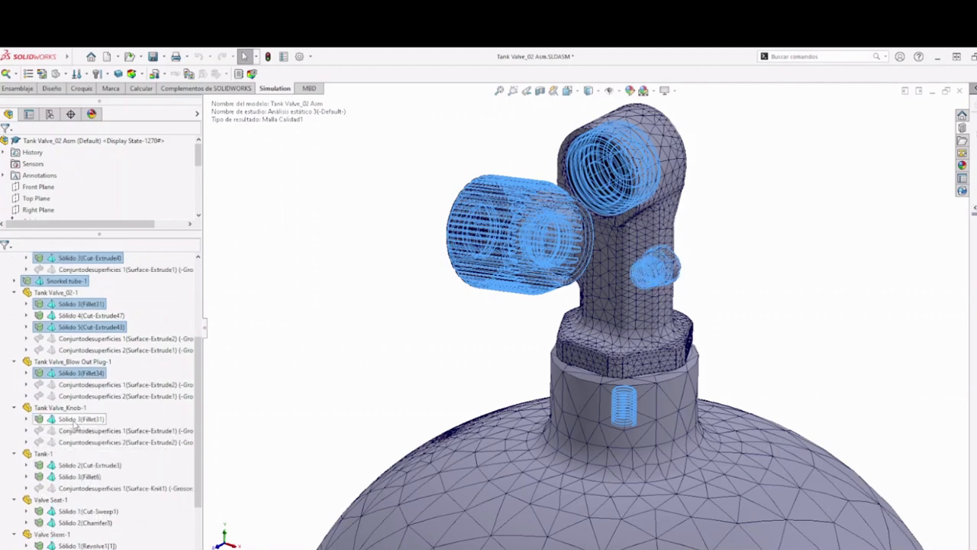
{"action": "left_click", "coordinate": [73, 420], "text": "ctrl"}
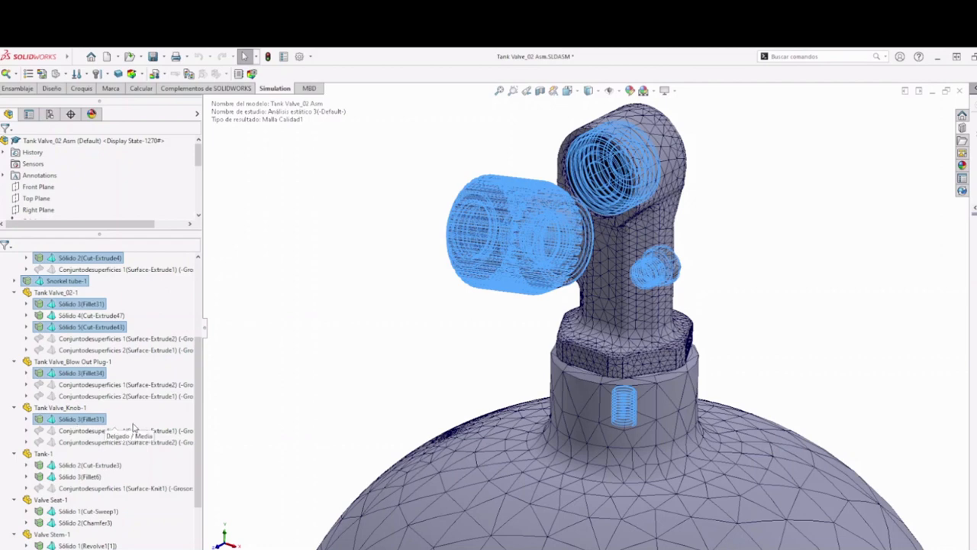
- Identify the Tank-1 bodies and add only its Fillet6 base solid to the selection, leaving out the Cut-Extrude3 cylinder
{"action": "scroll", "coordinate": [83, 427], "scroll_direction": "down", "scroll_amount": 1}
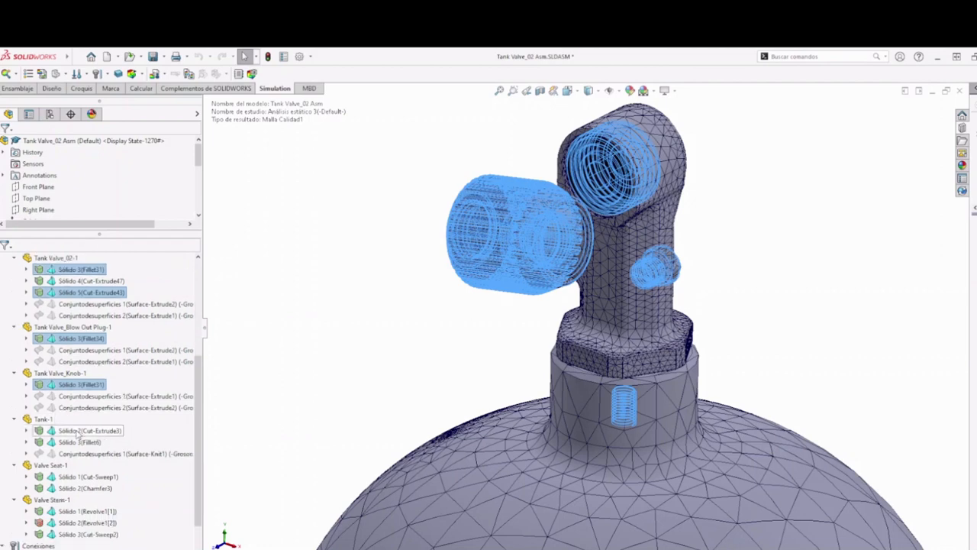
{"action": "scroll", "coordinate": [368, 445], "scroll_direction": "down", "scroll_amount": 2}
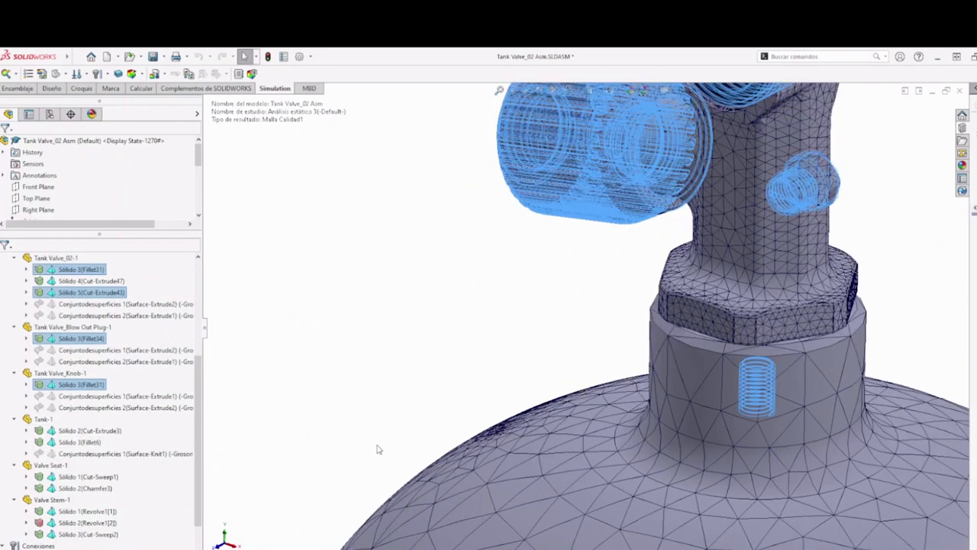
{"action": "scroll", "coordinate": [615, 501], "scroll_direction": "up", "scroll_amount": 10}
{"action": "scroll", "coordinate": [611, 506], "scroll_direction": "up", "scroll_amount": 2}
{"action": "scroll", "coordinate": [593, 502], "scroll_direction": "down", "scroll_amount": 2}
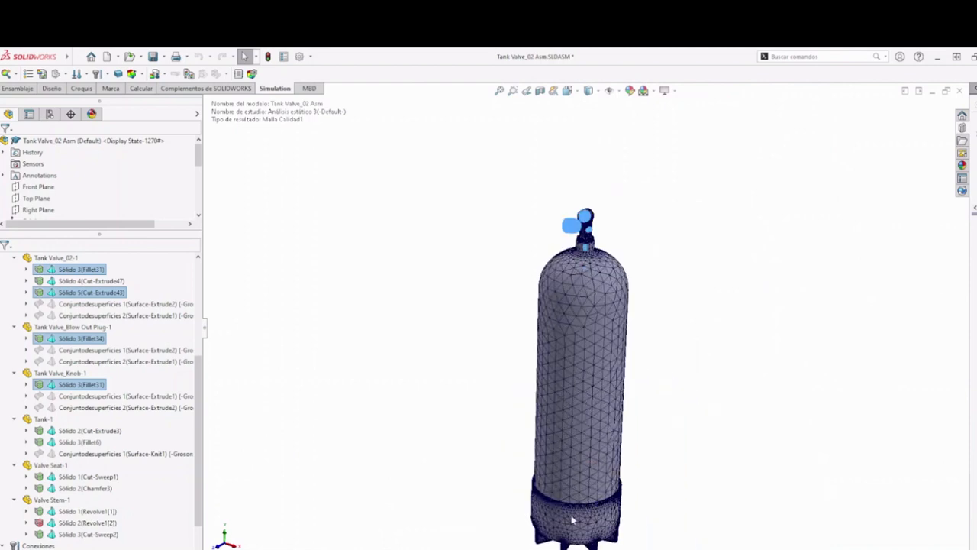
{"action": "left_click", "coordinate": [78, 386], "text": "ctrl"}
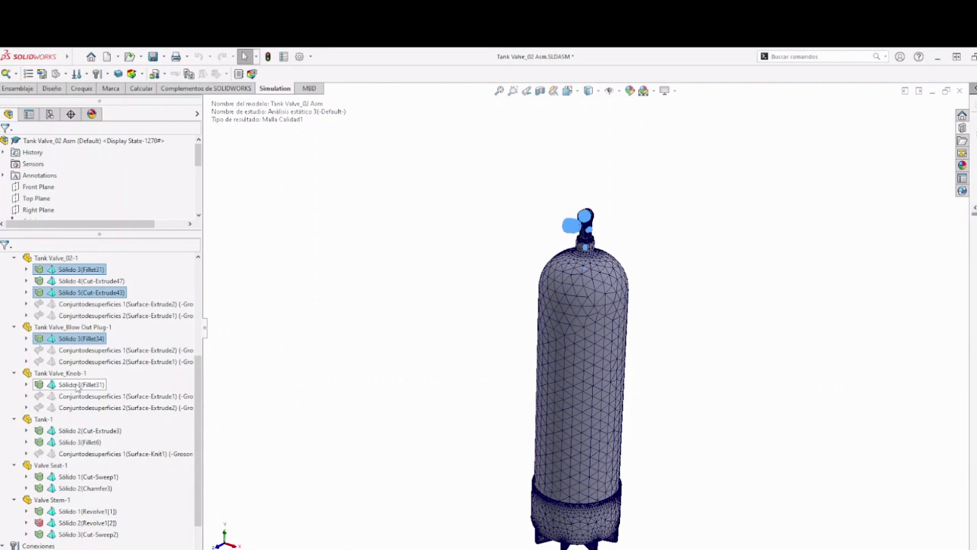
{"action": "left_click", "coordinate": [78, 386], "text": "ctrl"}
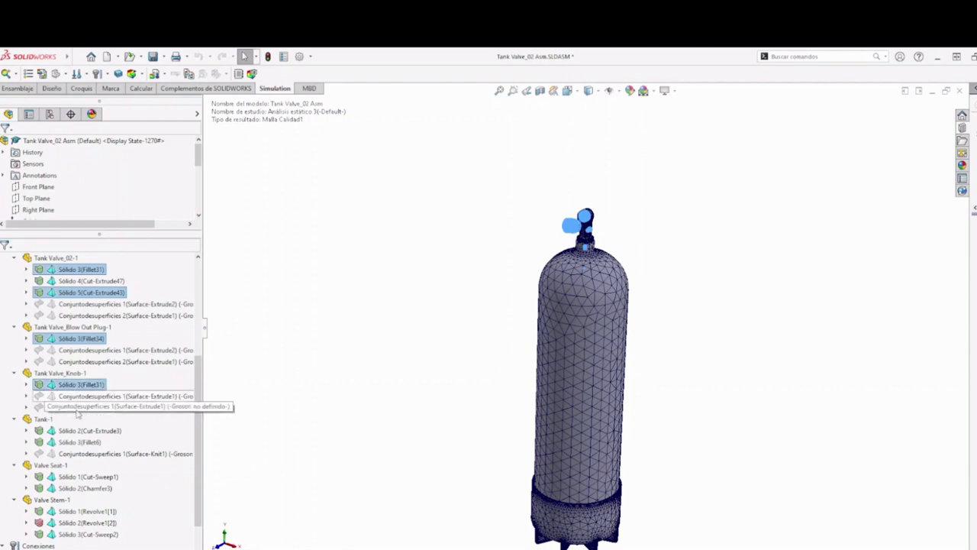
{"action": "left_click", "coordinate": [74, 432], "text": "ctrl"}
{"action": "left_click", "coordinate": [74, 432], "text": "ctrl"}
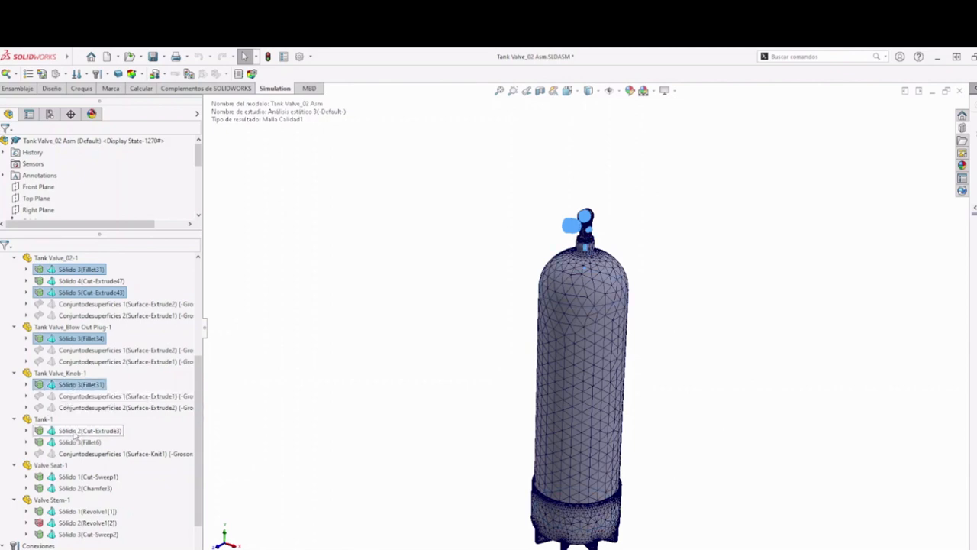
{"action": "left_click", "coordinate": [71, 442], "text": "ctrl"}
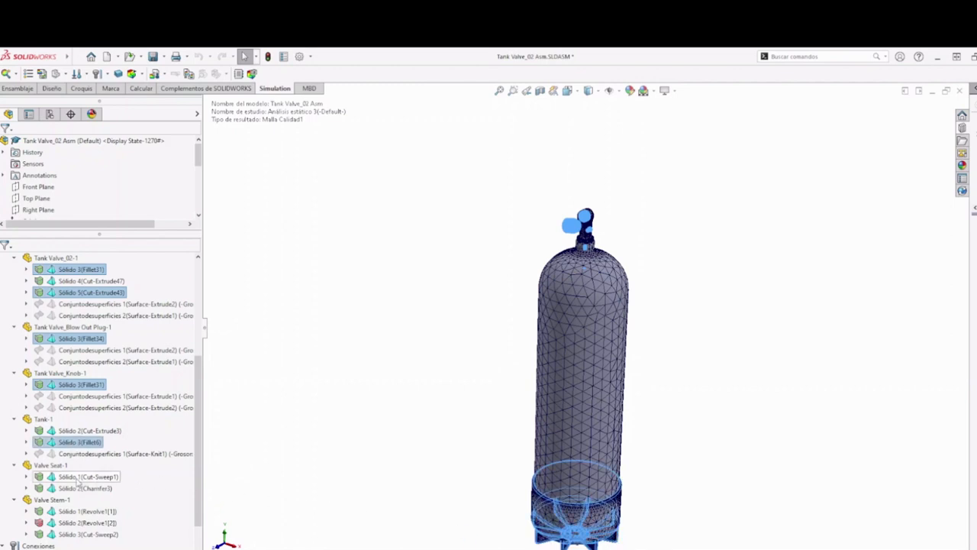
- Add all solid bodies of Valve Seat-1 and Valve Stem-1 to the selection and exclude the selected bodies from the analysis
{"action": "left_click", "coordinate": [76, 478], "text": "ctrl"}
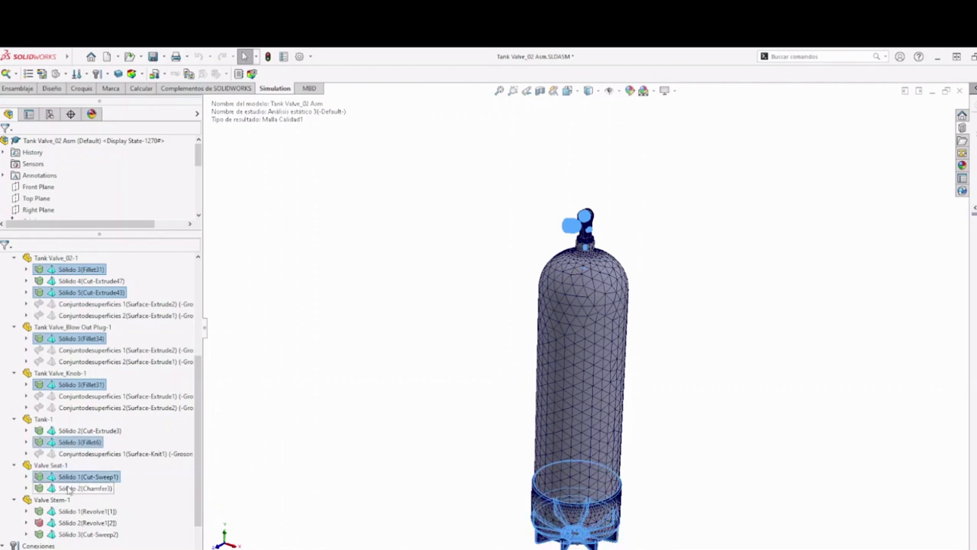
{"action": "left_click", "coordinate": [69, 488], "text": "ctrl"}
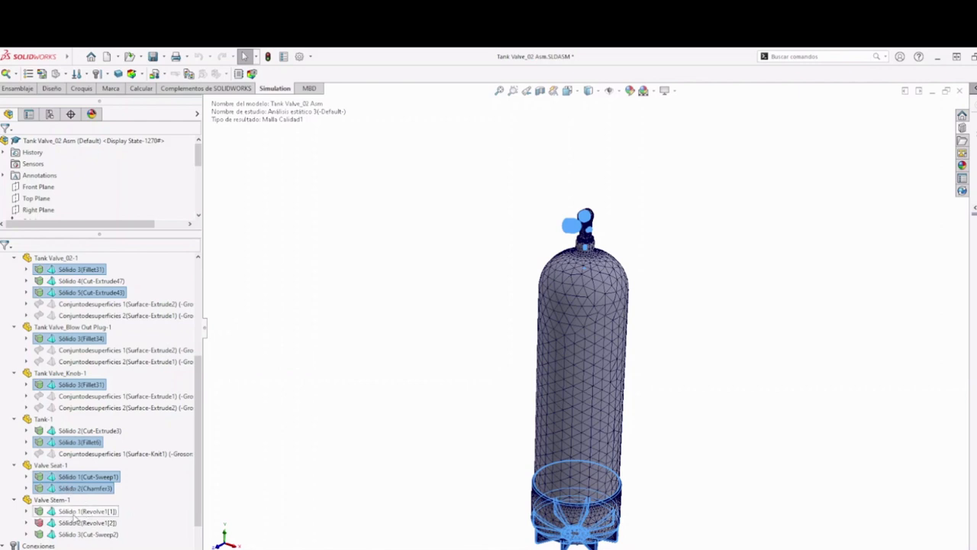
{"action": "left_click", "coordinate": [77, 512], "text": "ctrl"}
{"action": "left_click", "coordinate": [73, 523], "text": "ctrl"}
{"action": "left_click", "coordinate": [69, 534], "text": "ctrl"}
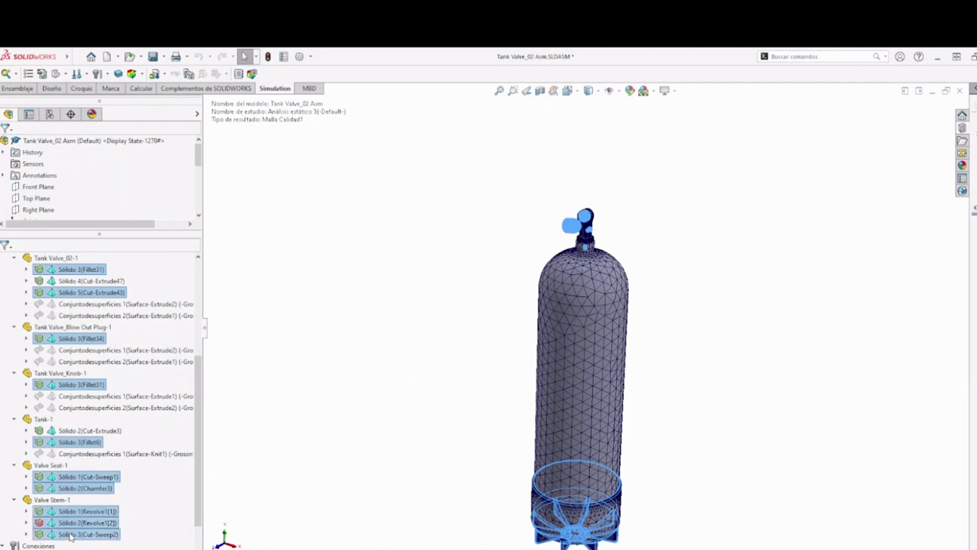
{"action": "right_click", "coordinate": [68, 534]}
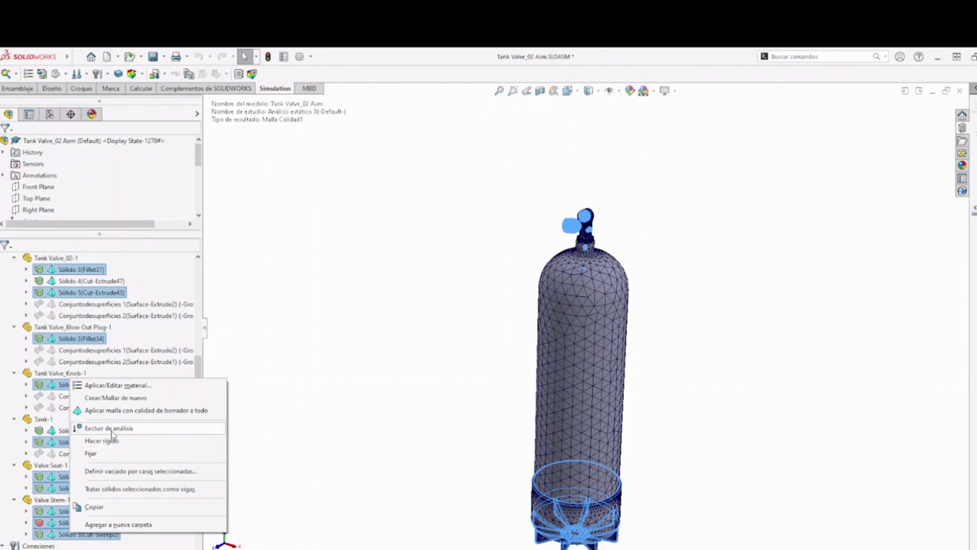
{"action": "left_click", "coordinate": [112, 432]}
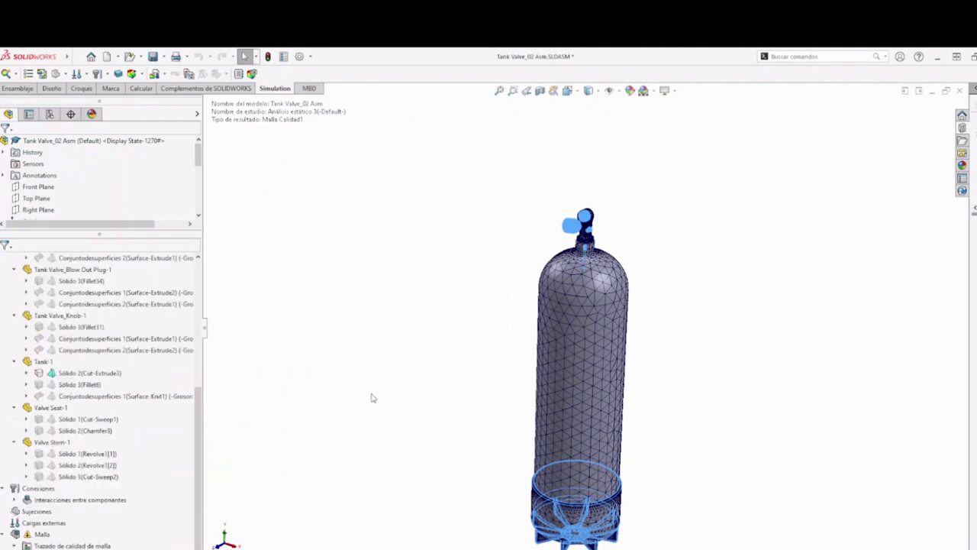
{"action": "left_click", "coordinate": [653, 360]}
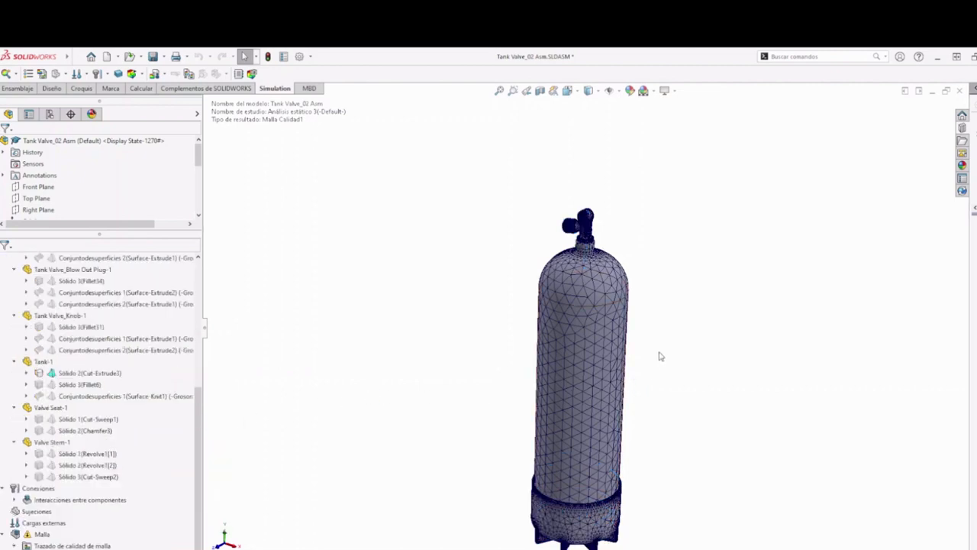
- Remesh the tank and main valve body with mesh parameters enabled, using the blended curvature-based mesh (Malla basada en curvatura de combinado)
{"action": "scroll", "coordinate": [581, 228], "scroll_direction": "down", "scroll_amount": 10}
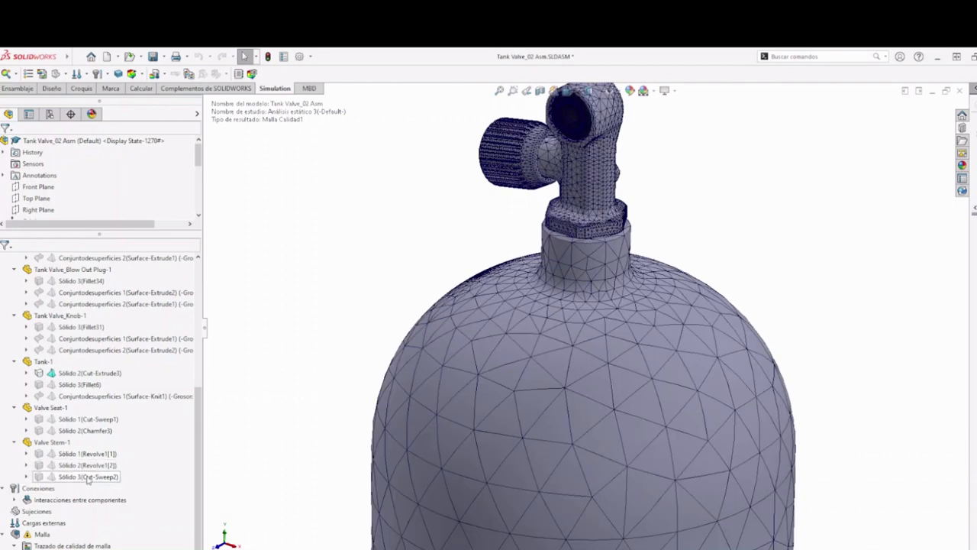
{"action": "scroll", "coordinate": [612, 336], "scroll_direction": "up", "scroll_amount": 6}
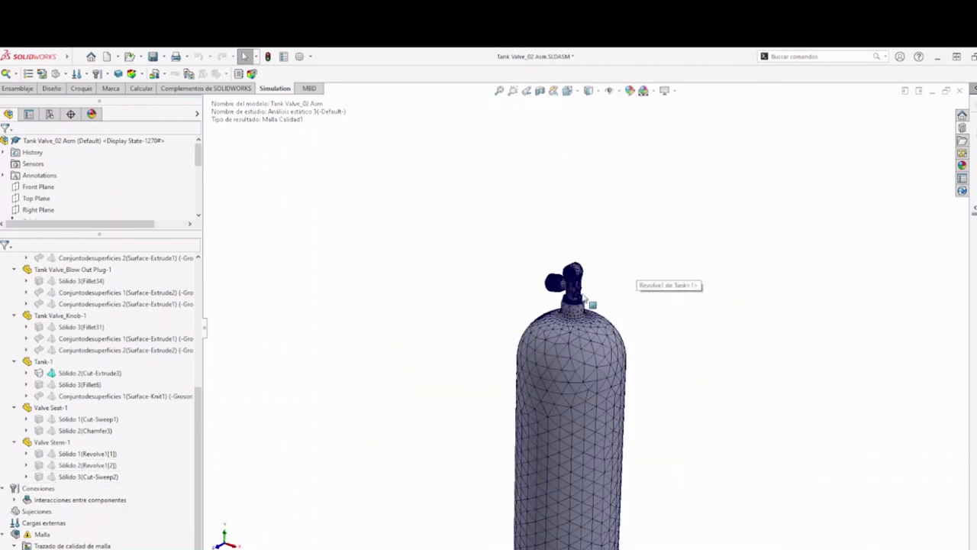
{"action": "scroll", "coordinate": [634, 279], "scroll_direction": "down", "scroll_amount": 4}
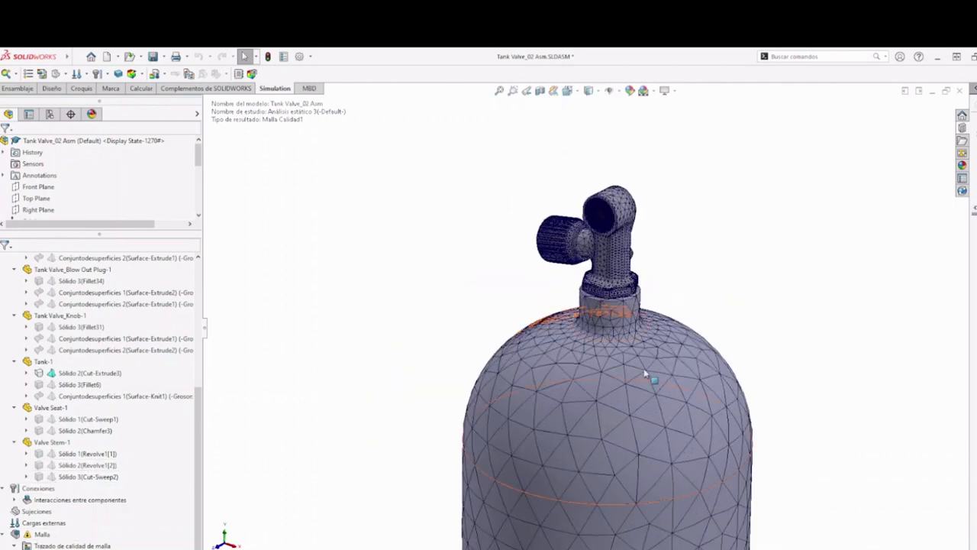
{"action": "scroll", "coordinate": [534, 313], "scroll_direction": "up", "scroll_amount": 3}
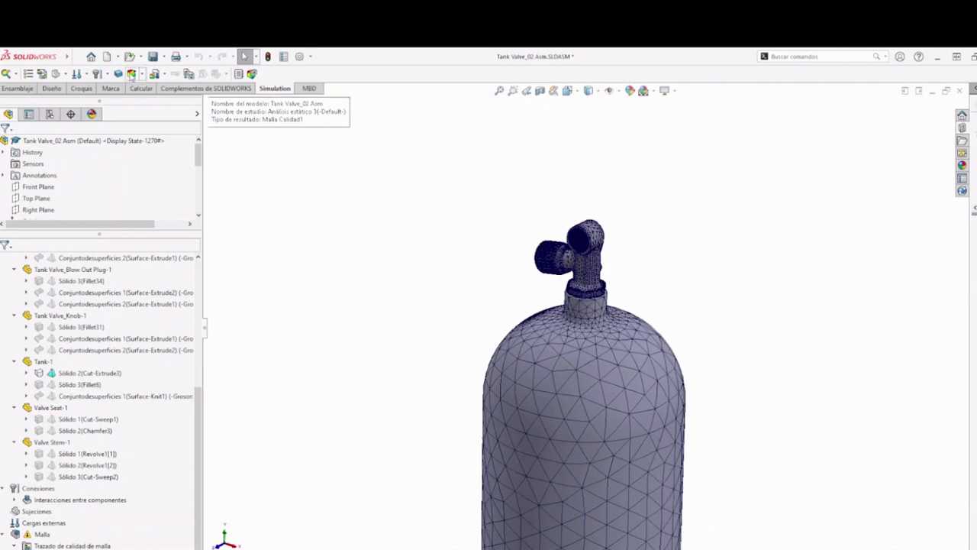
{"action": "right_click", "coordinate": [38, 533]}
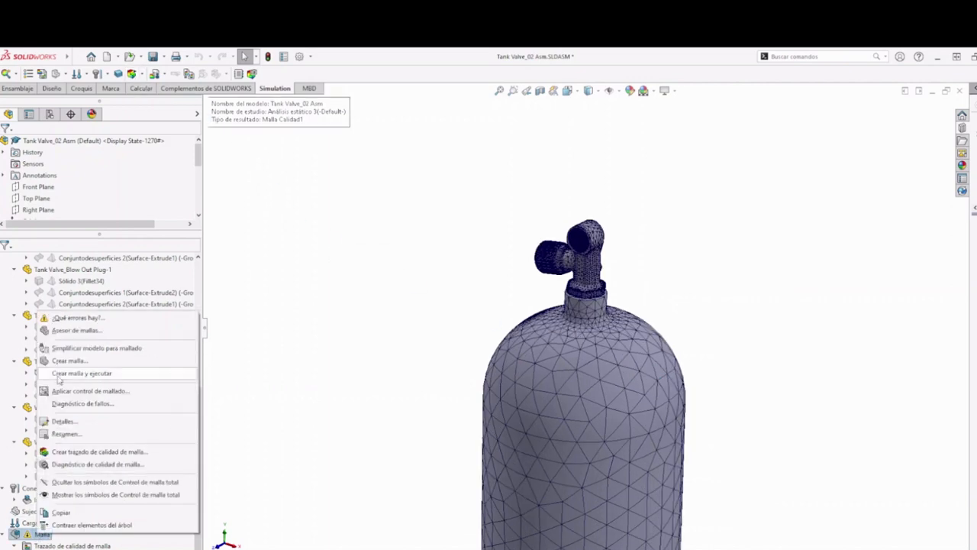
{"action": "left_click", "coordinate": [67, 373]}
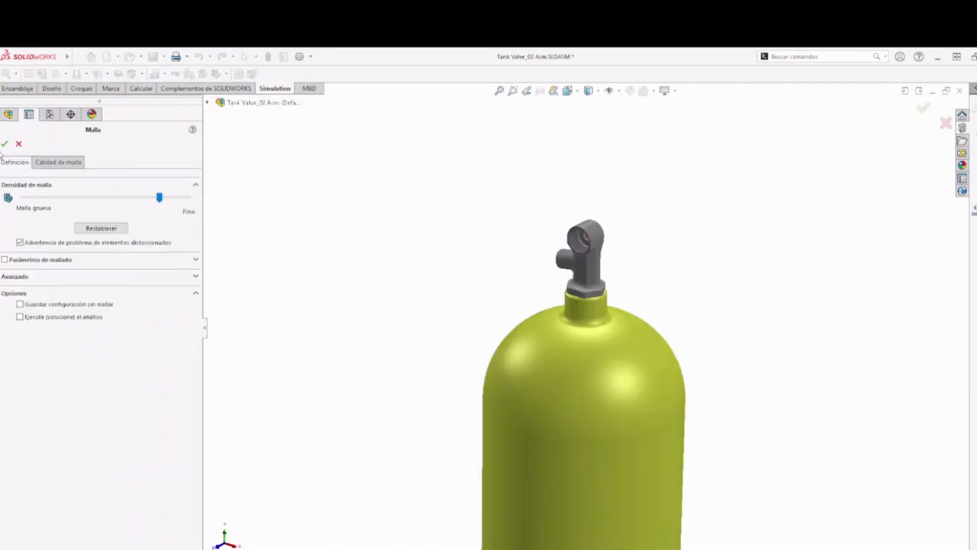
{"action": "left_click", "coordinate": [20, 261]}
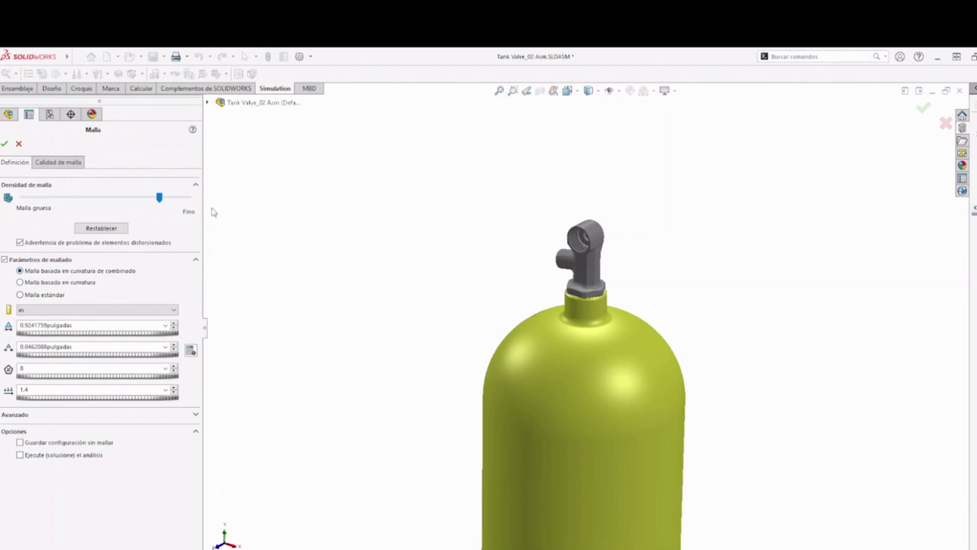
{"action": "left_click", "coordinate": [5, 143]}
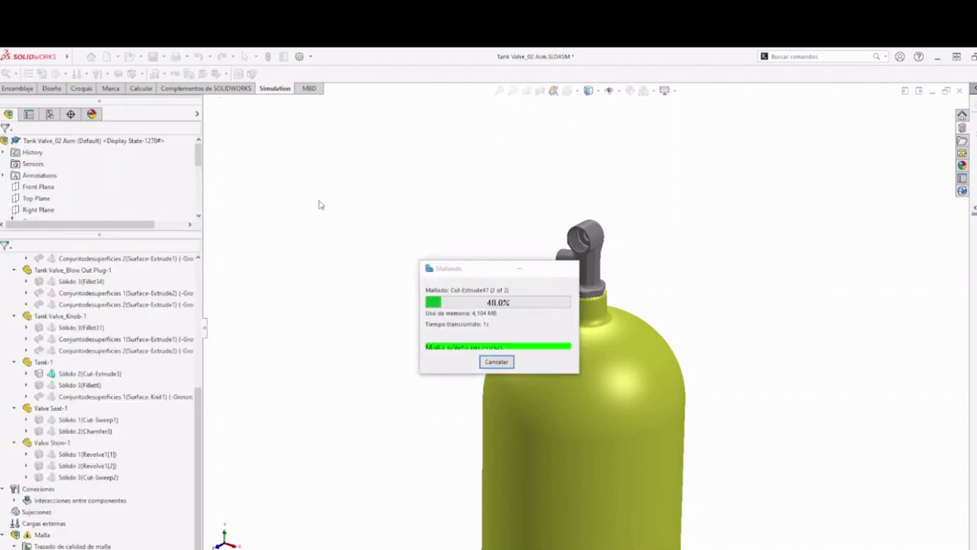
{"action": "left_click_drag", "start_coordinate": [498, 269], "coordinate": [333, 181]}
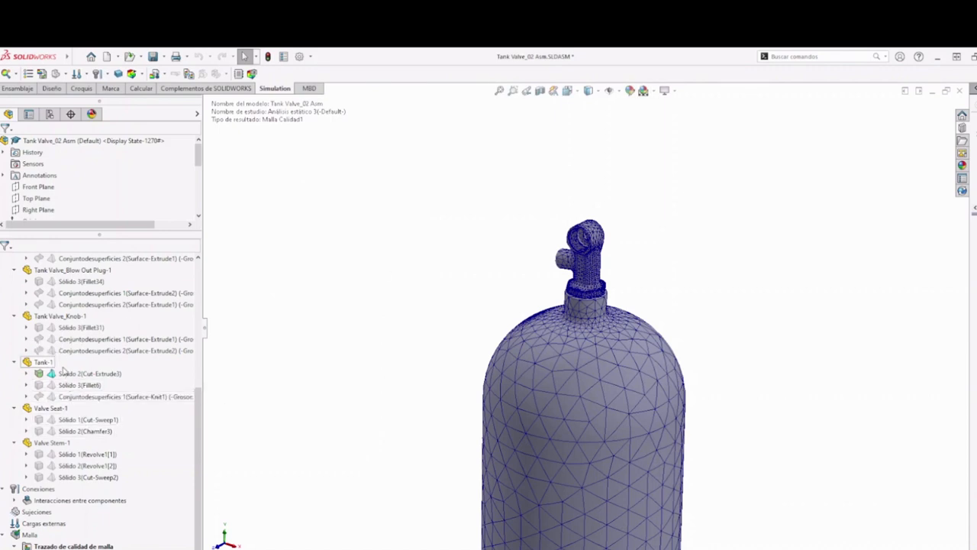
- Apply the material Acero aleado to the Cut-Extrude47 solid of Tank Valve_02-1
{"action": "scroll", "coordinate": [120, 354], "scroll_direction": "up", "scroll_amount": 1}
{"action": "scroll", "coordinate": [114, 351], "scroll_direction": "up", "scroll_amount": 3}
{"action": "scroll", "coordinate": [133, 347], "scroll_direction": "up", "scroll_amount": 3}
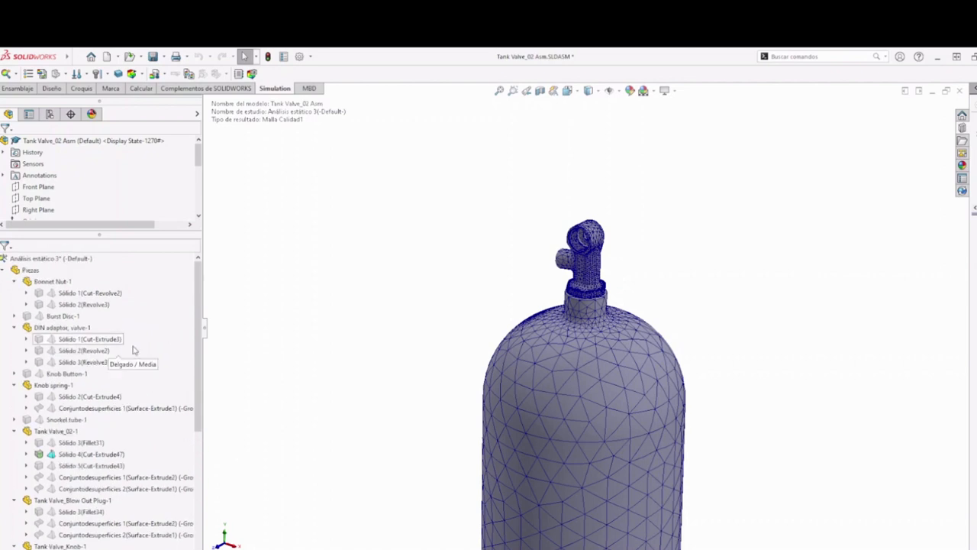
{"action": "scroll", "coordinate": [132, 349], "scroll_direction": "down", "scroll_amount": 1}
{"action": "scroll", "coordinate": [209, 386], "scroll_direction": "down", "scroll_amount": 1}
{"action": "scroll", "coordinate": [790, 387], "scroll_direction": "down", "scroll_amount": 3}
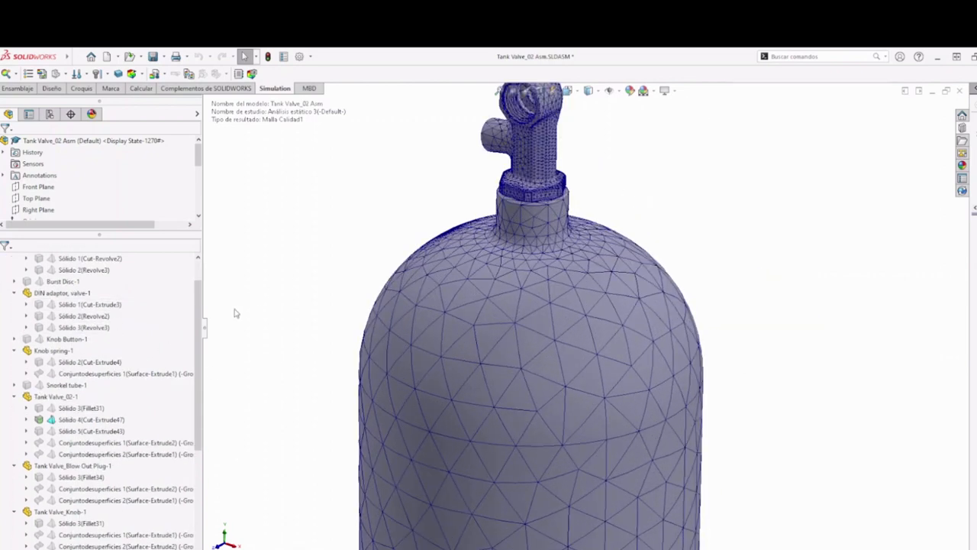
{"action": "scroll", "coordinate": [549, 321], "scroll_direction": "up", "scroll_amount": 3}
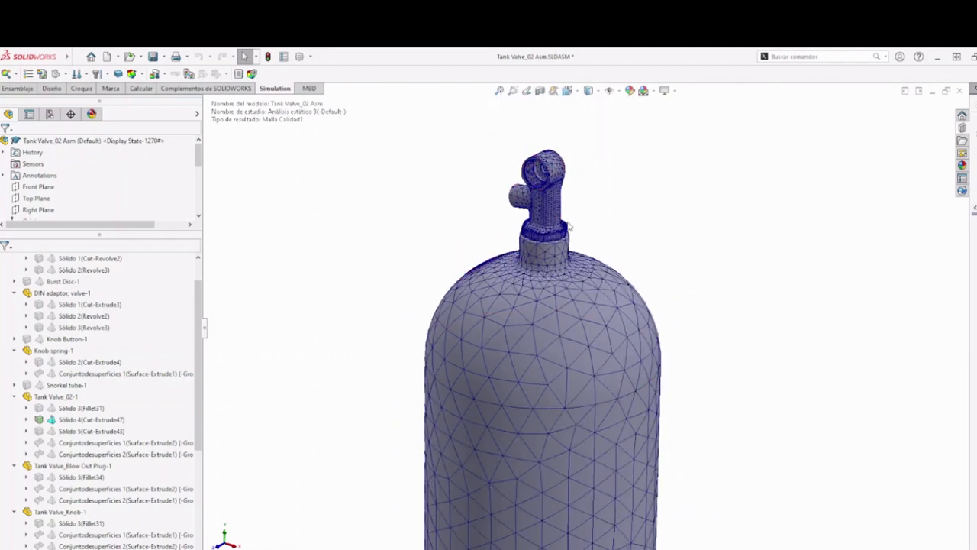
{"action": "left_click", "coordinate": [110, 419]}
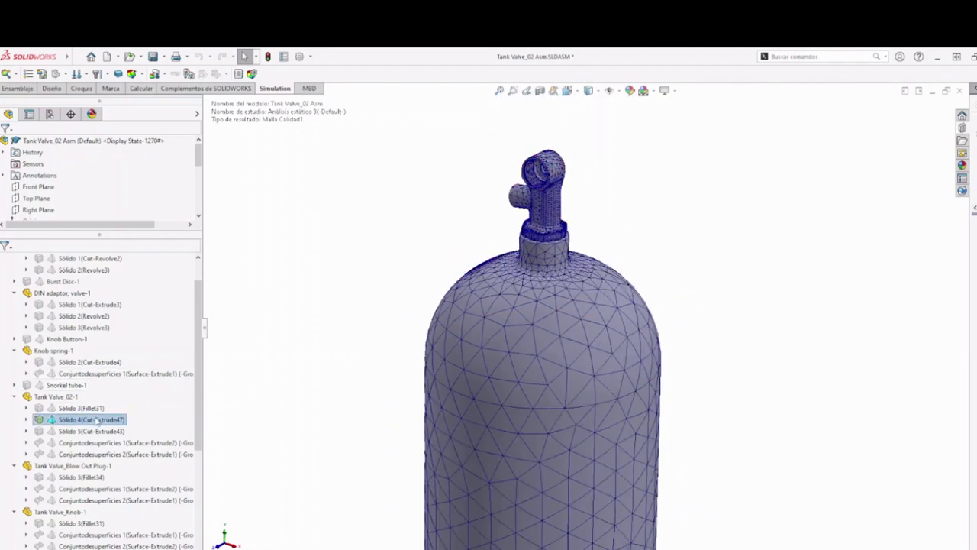
{"action": "right_click", "coordinate": [95, 420]}
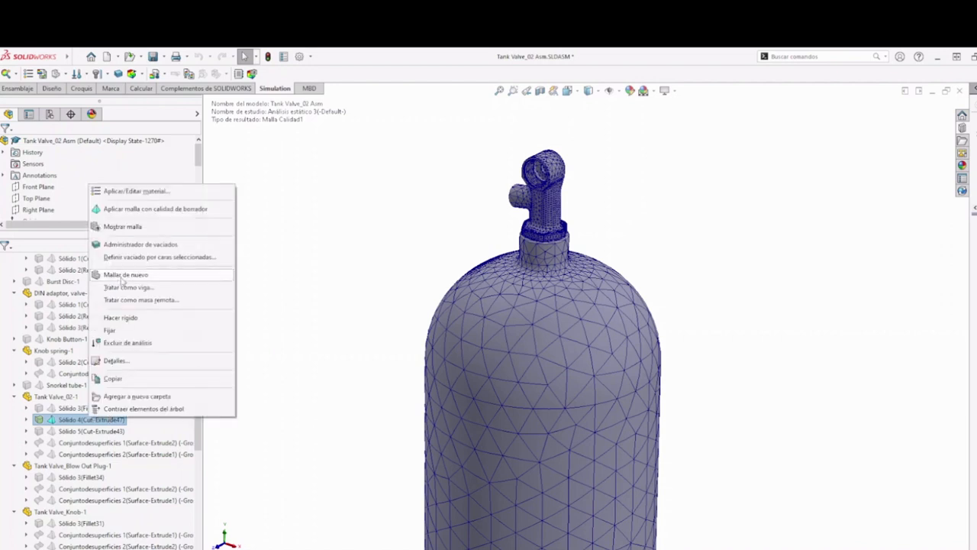
{"action": "left_click", "coordinate": [137, 191]}
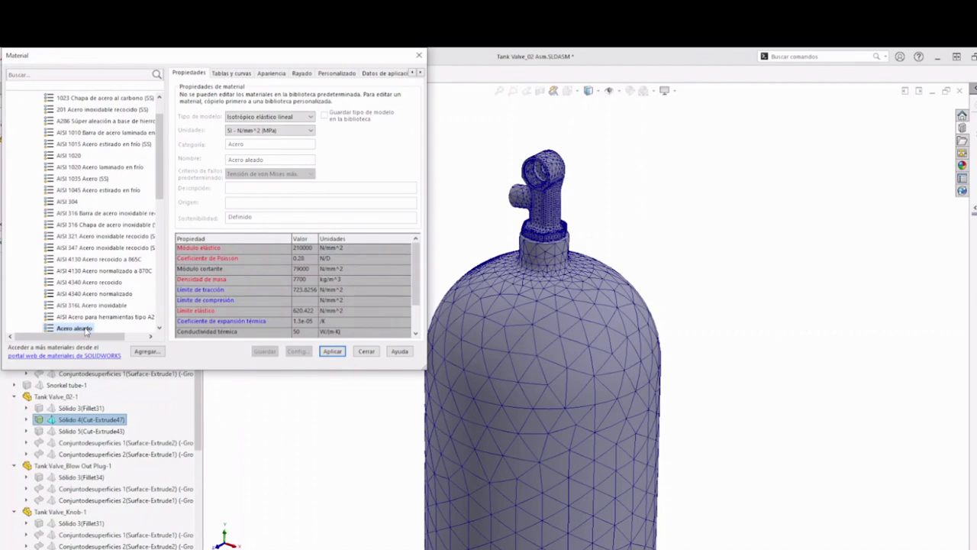
{"action": "left_click", "coordinate": [333, 352]}
{"action": "left_click", "coordinate": [365, 352]}
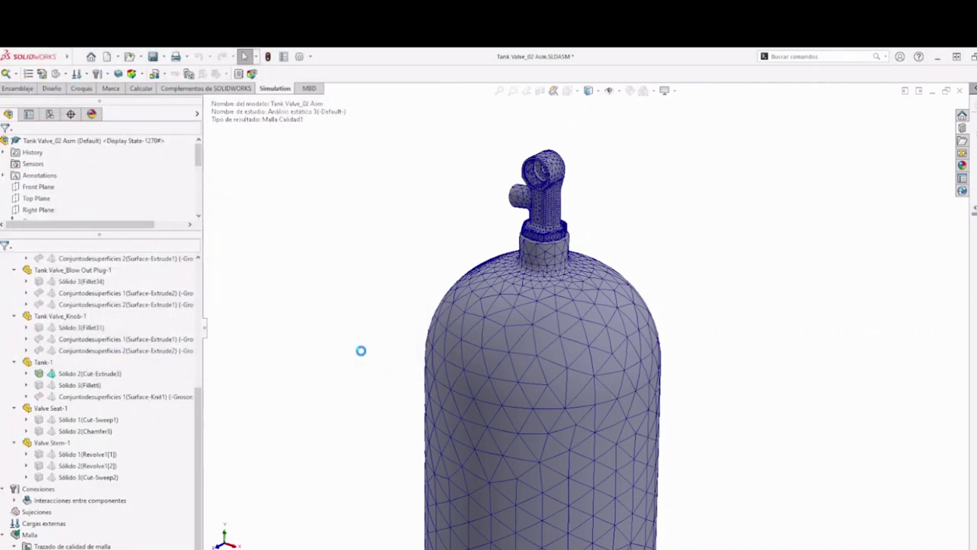
- Apply the aluminium alloy 6063-T6 to the Cut-Extrude3 solid of Tank-1
{"action": "left_click", "coordinate": [112, 373]}
{"action": "right_click", "coordinate": [112, 373]}
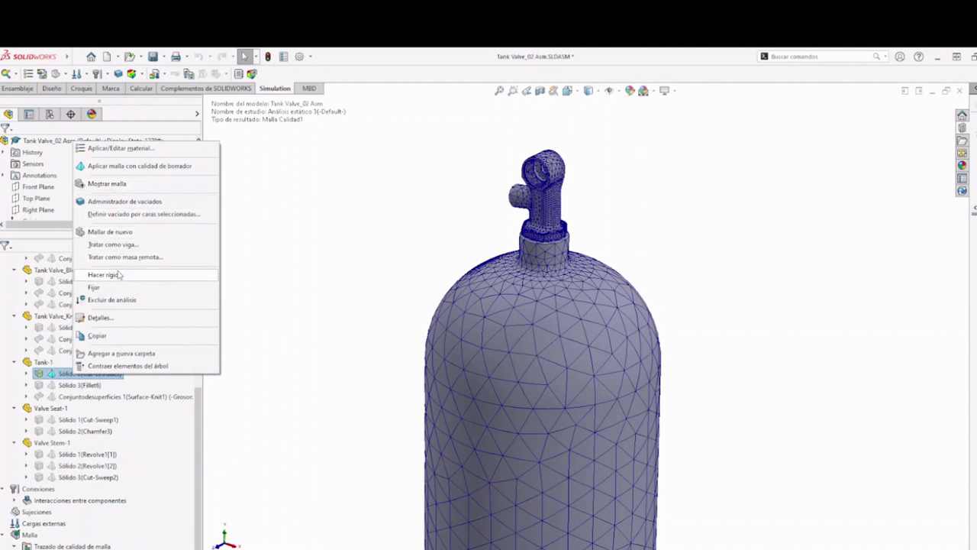
{"action": "left_click", "coordinate": [124, 151]}
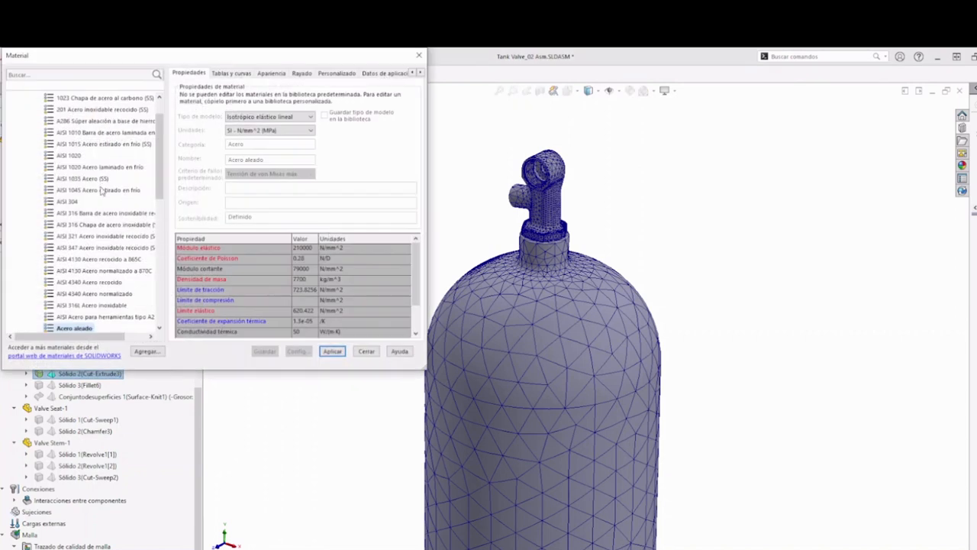
{"action": "scroll", "coordinate": [101, 187], "scroll_direction": "up", "scroll_amount": 1}
{"action": "left_click", "coordinate": [24, 121]}
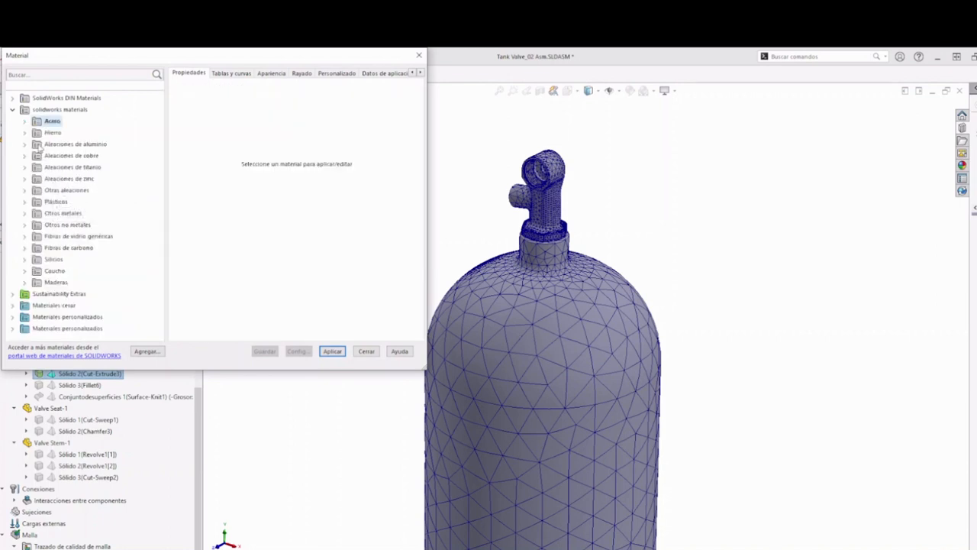
{"action": "left_click", "coordinate": [24, 145]}
{"action": "scroll", "coordinate": [97, 258], "scroll_direction": "down", "scroll_amount": 15}
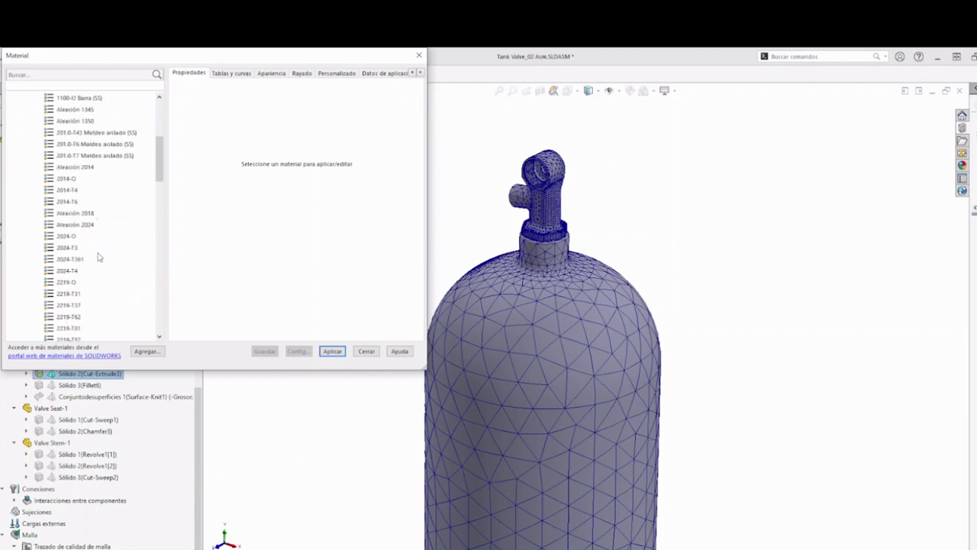
{"action": "scroll", "coordinate": [98, 258], "scroll_direction": "down", "scroll_amount": 6}
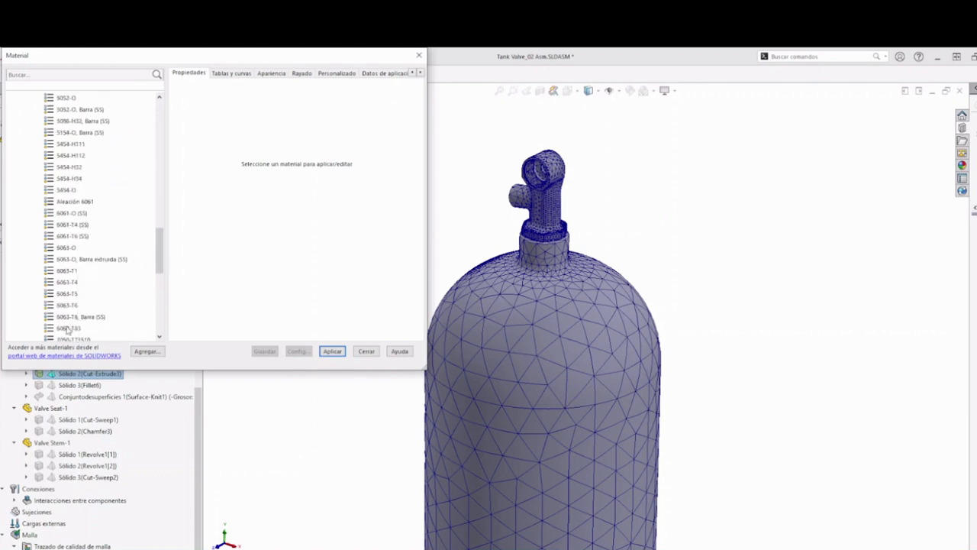
{"action": "left_click", "coordinate": [68, 305]}
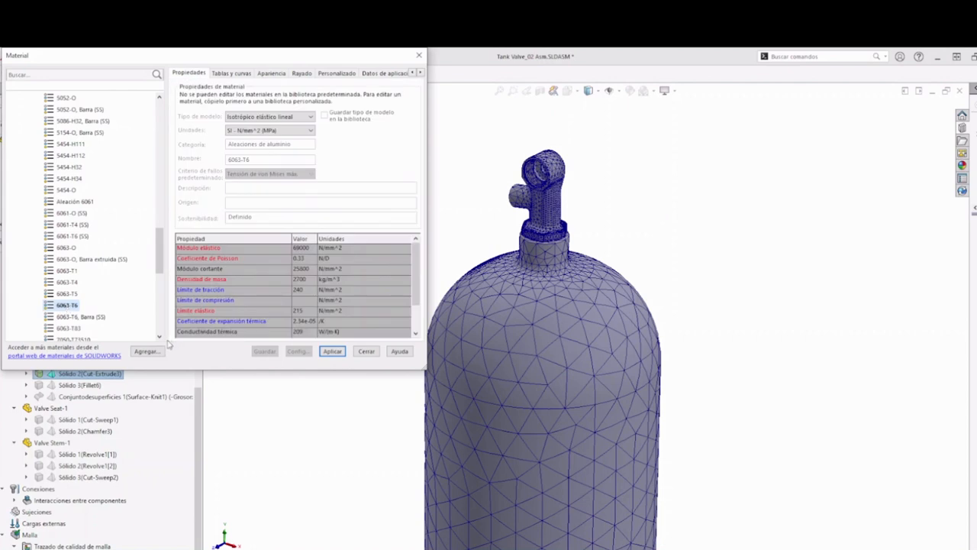
{"action": "left_click", "coordinate": [336, 354]}
{"action": "left_click", "coordinate": [366, 351]}
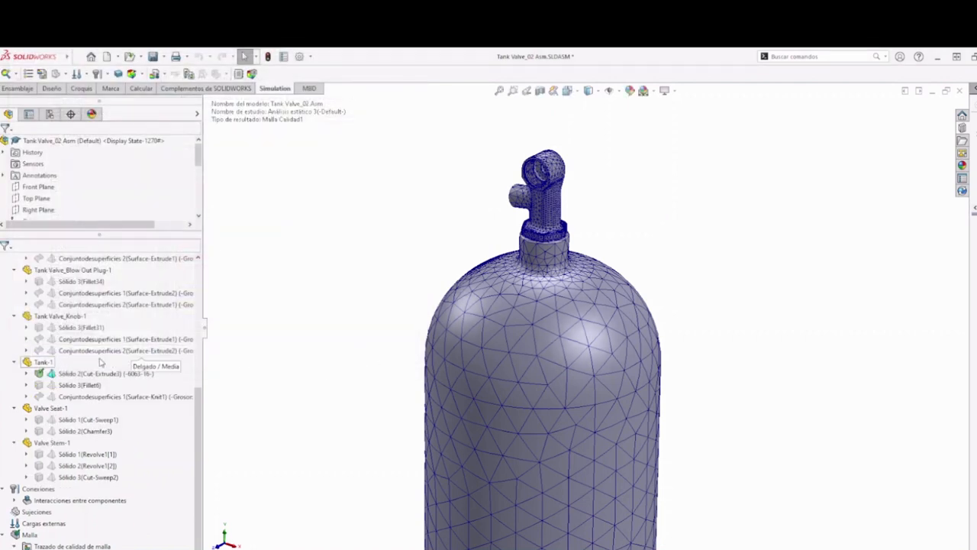
- Collapse the Piezas folder of the study and expand Interacciones entre componentes to show the global interaction
{"action": "scroll", "coordinate": [99, 362], "scroll_direction": "up", "scroll_amount": 2}
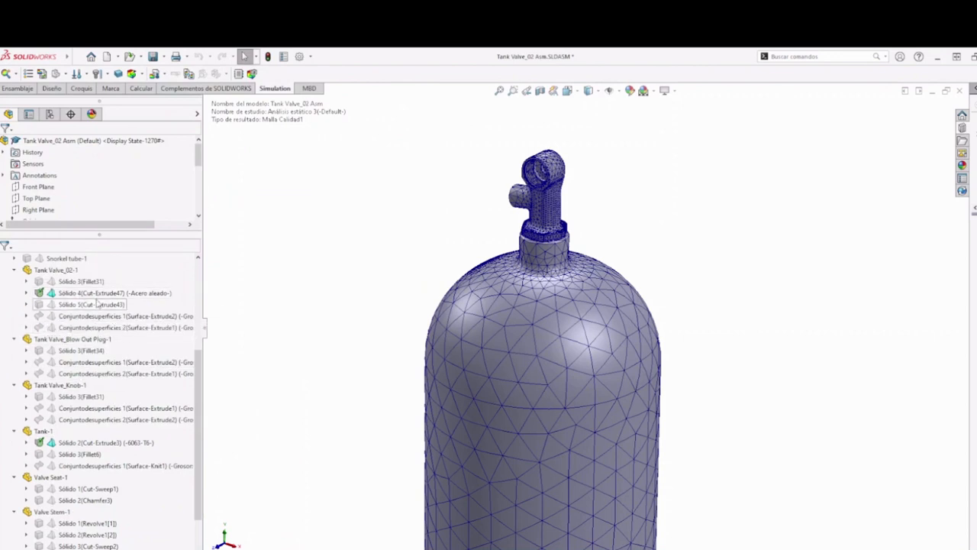
{"action": "left_click", "coordinate": [14, 270]}
{"action": "scroll", "coordinate": [16, 273], "scroll_direction": "up", "scroll_amount": 1}
{"action": "left_click", "coordinate": [3, 270]}
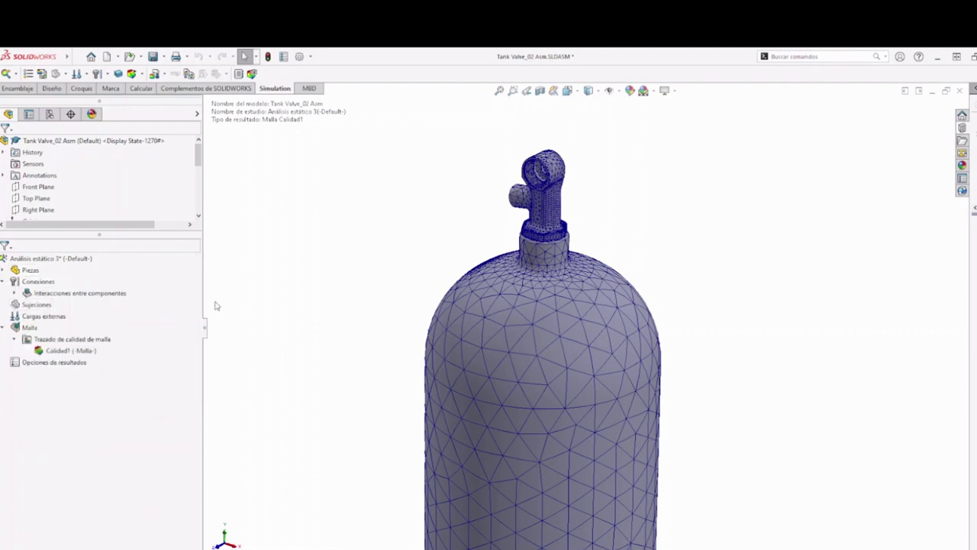
{"action": "left_click", "coordinate": [15, 293]}
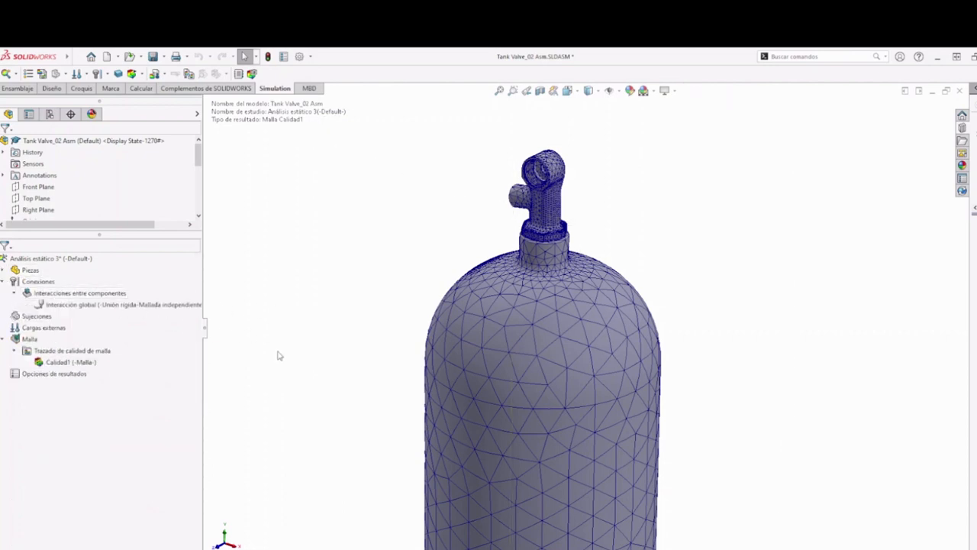
- Change the global interaction of the assembly to Contacto and accept the remeshing notice
{"action": "middle_click_drag", "start_coordinate": [280, 353], "coordinate": [311, 349]}
{"action": "middle_click_drag", "start_coordinate": [659, 293], "coordinate": [533, 189]}
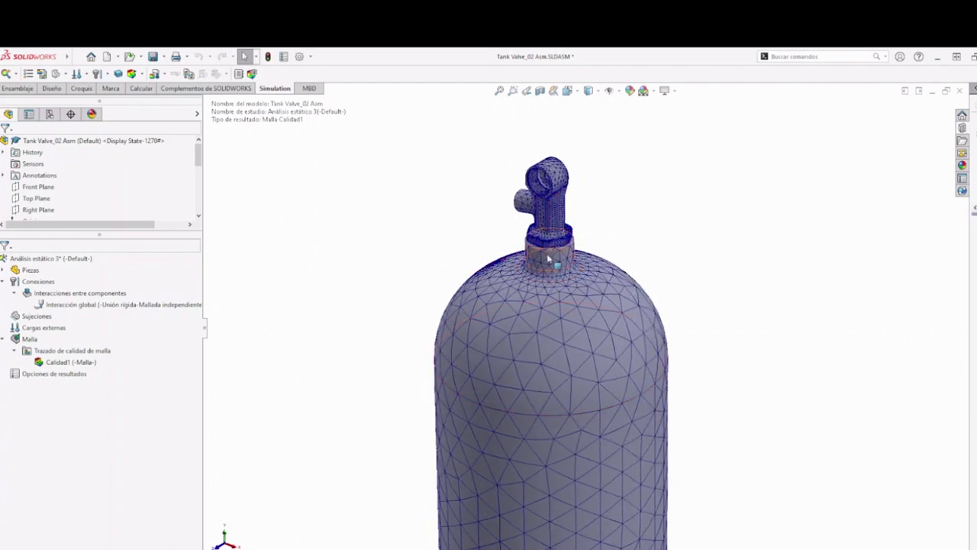
{"action": "right_click", "coordinate": [138, 305]}
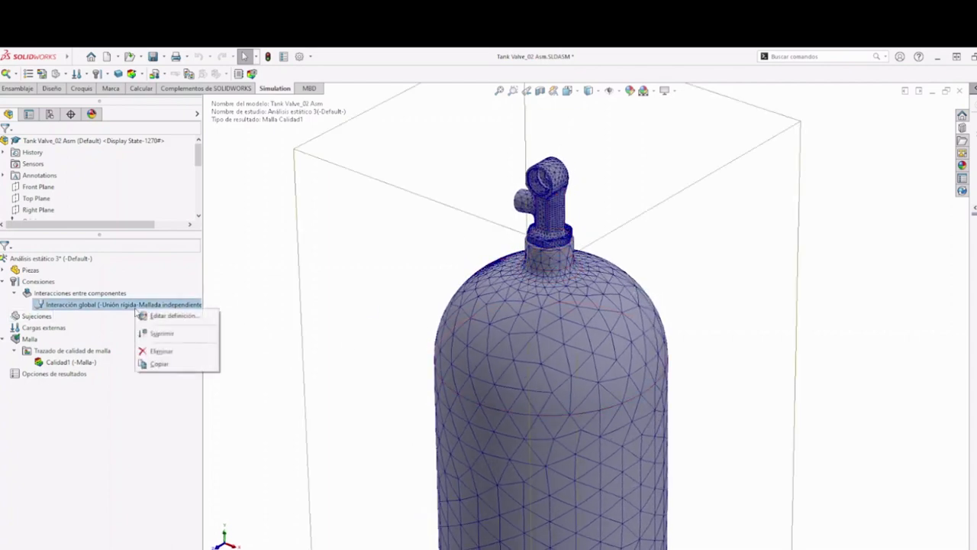
{"action": "left_click", "coordinate": [164, 315]}
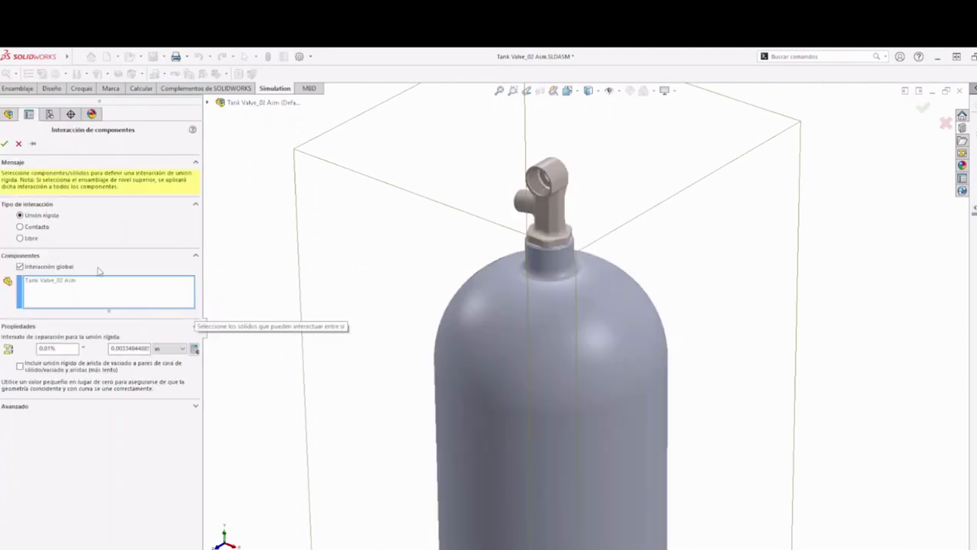
{"action": "left_click", "coordinate": [25, 229]}
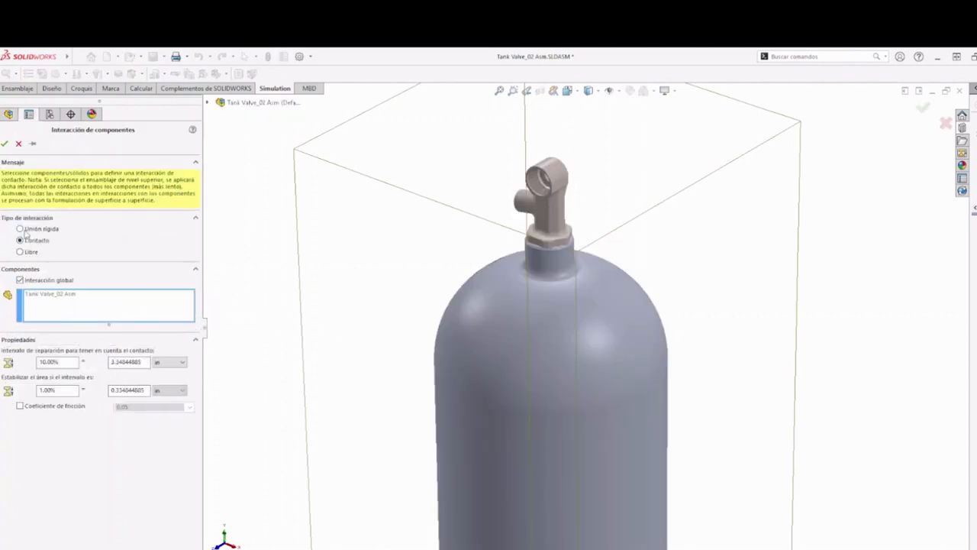
{"action": "left_click", "coordinate": [4, 143]}
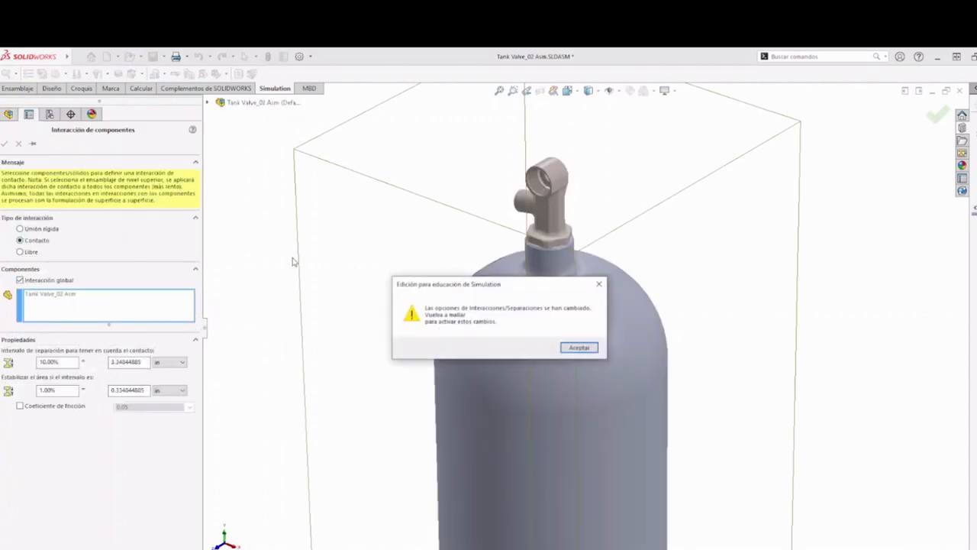
{"action": "left_click", "coordinate": [579, 348]}
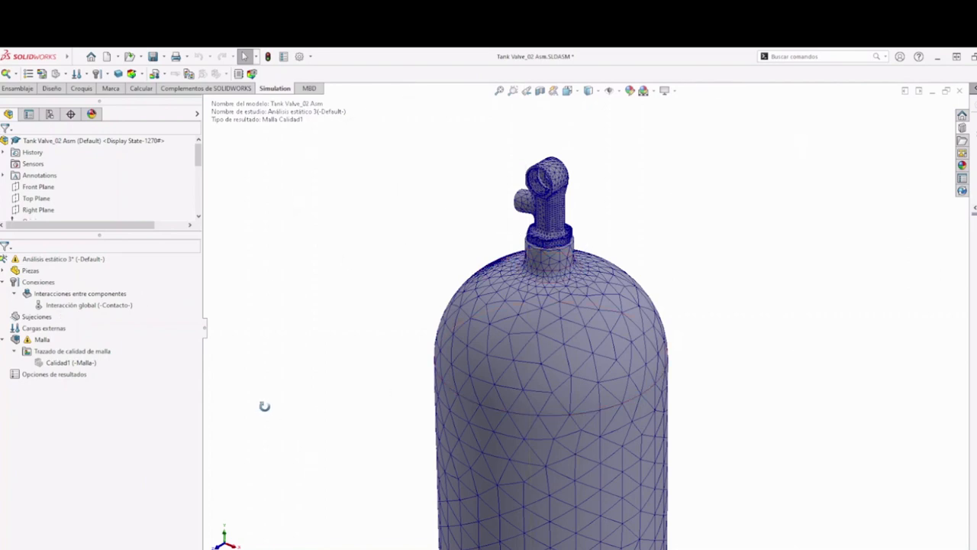
- Examine the mesh up close where the valve's hexagonal base meets the tank neck
{"action": "middle_click_drag", "start_coordinate": [264, 404], "coordinate": [207, 382]}
{"action": "left_click", "coordinate": [84, 304]}
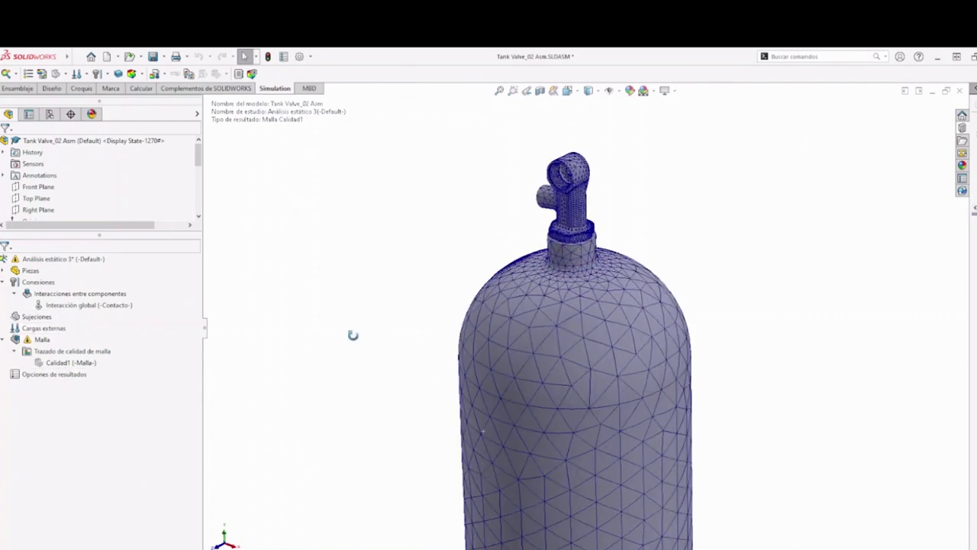
{"action": "scroll", "coordinate": [583, 244], "scroll_direction": "up", "scroll_amount": 3}
{"action": "scroll", "coordinate": [584, 243], "scroll_direction": "up", "scroll_amount": 4}
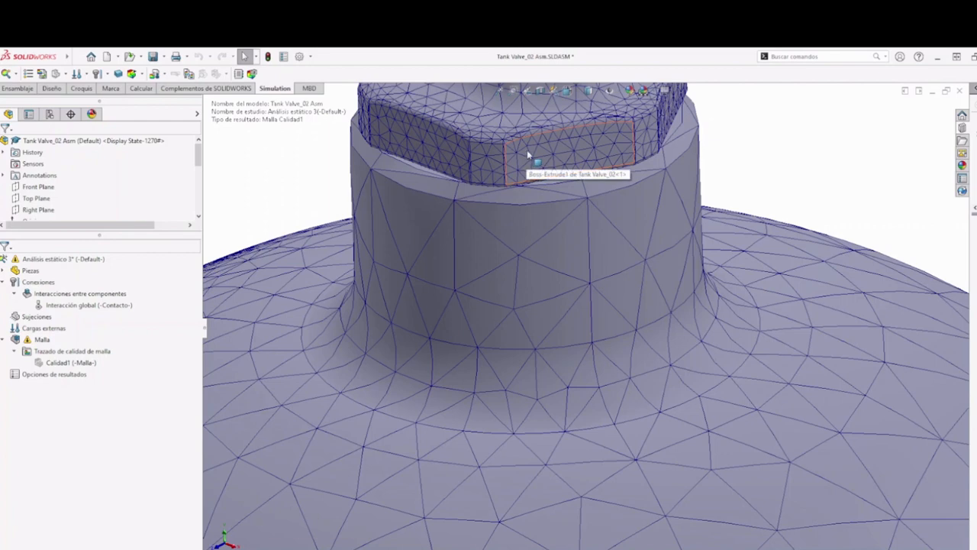
{"action": "scroll", "coordinate": [406, 331], "scroll_direction": "up", "scroll_amount": 5}
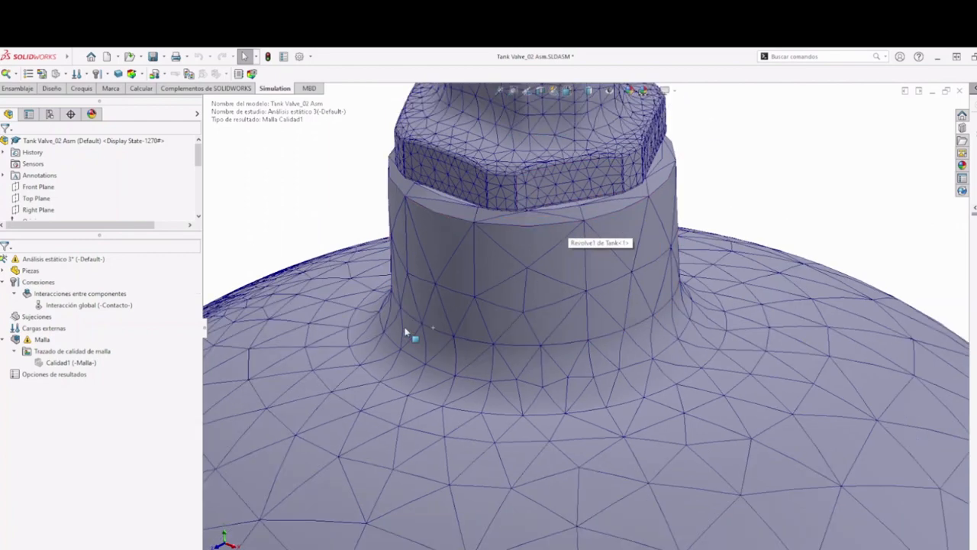
- Examine the mesh across the valve body, tank neck and dome, both close up and from a distance
{"action": "scroll", "coordinate": [462, 336], "scroll_direction": "up", "scroll_amount": 2}
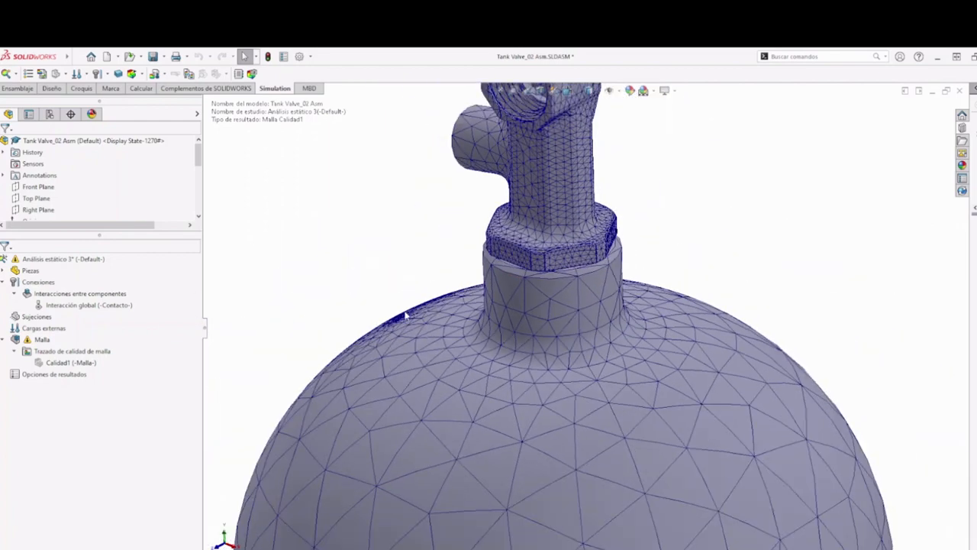
{"action": "scroll", "coordinate": [461, 331], "scroll_direction": "down", "scroll_amount": 3}
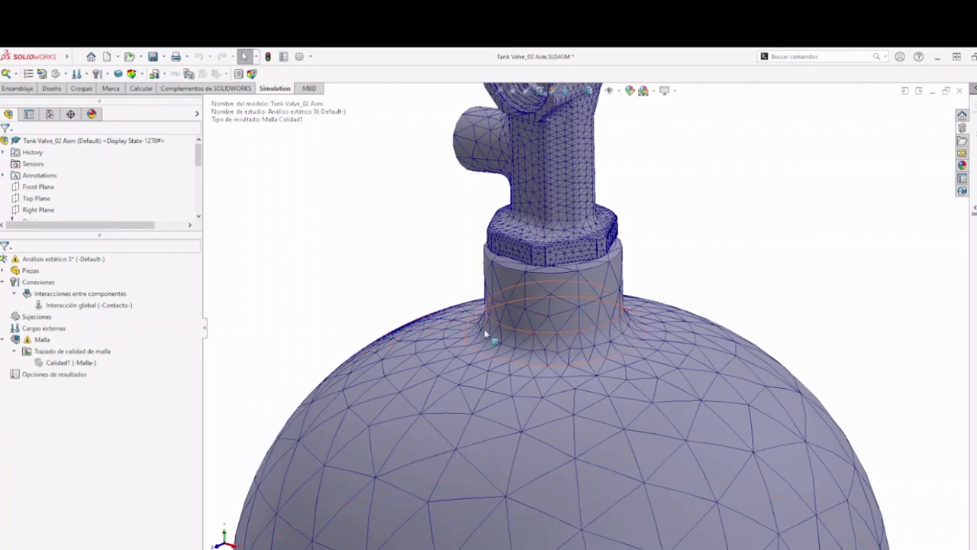
{"action": "middle_click_drag", "start_coordinate": [483, 331], "coordinate": [483, 326]}
{"action": "scroll", "coordinate": [485, 329], "scroll_direction": "up", "scroll_amount": 2}
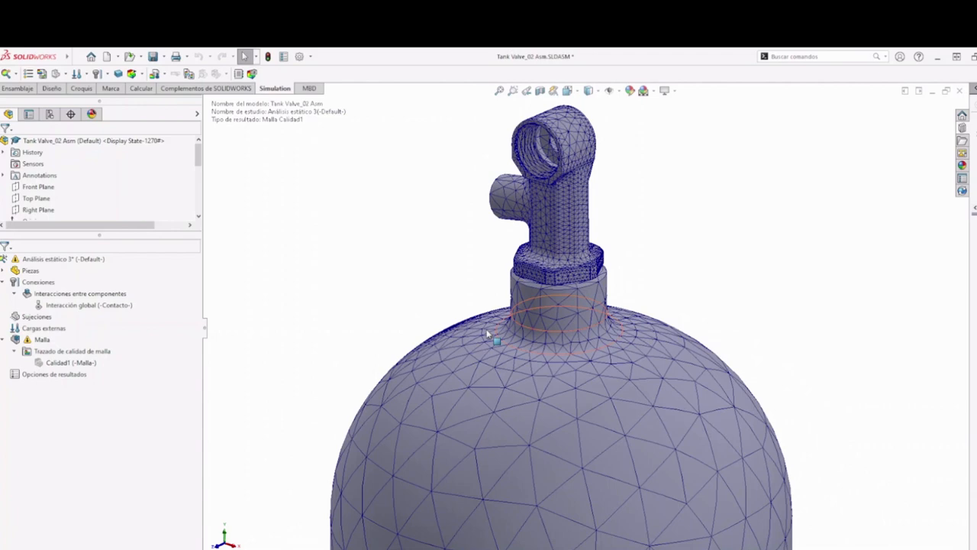
{"action": "scroll", "coordinate": [534, 323], "scroll_direction": "down", "scroll_amount": 4}
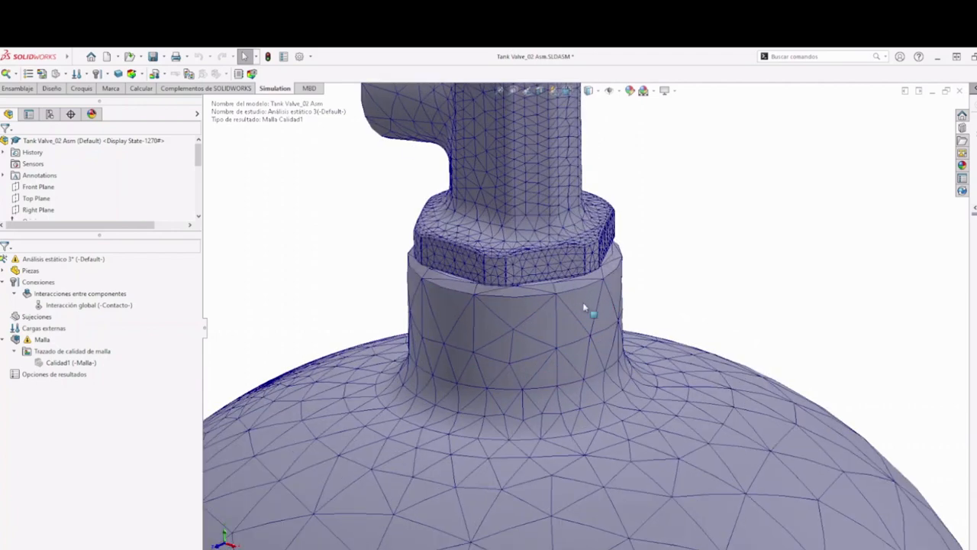
{"action": "scroll", "coordinate": [537, 291], "scroll_direction": "up", "scroll_amount": 3}
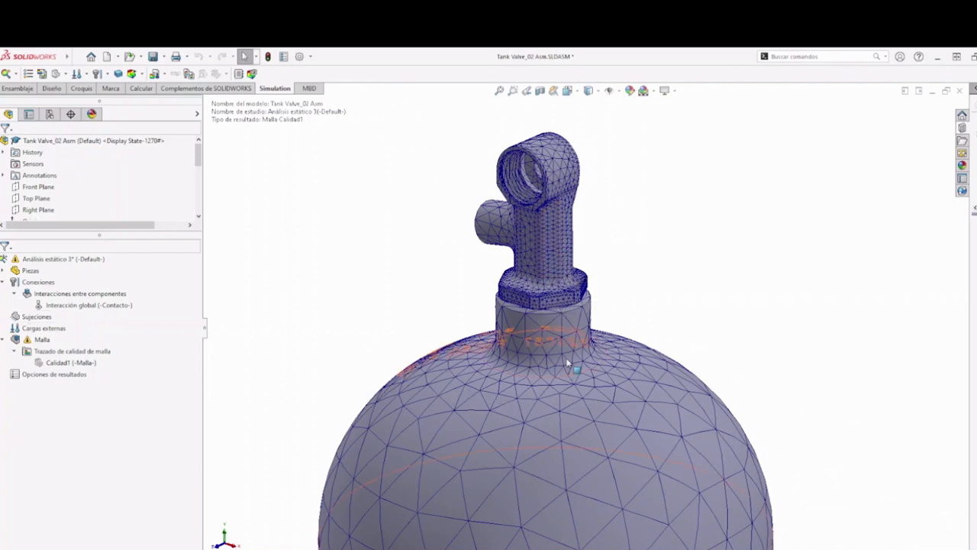
{"action": "scroll", "coordinate": [576, 395], "scroll_direction": "up", "scroll_amount": 5}
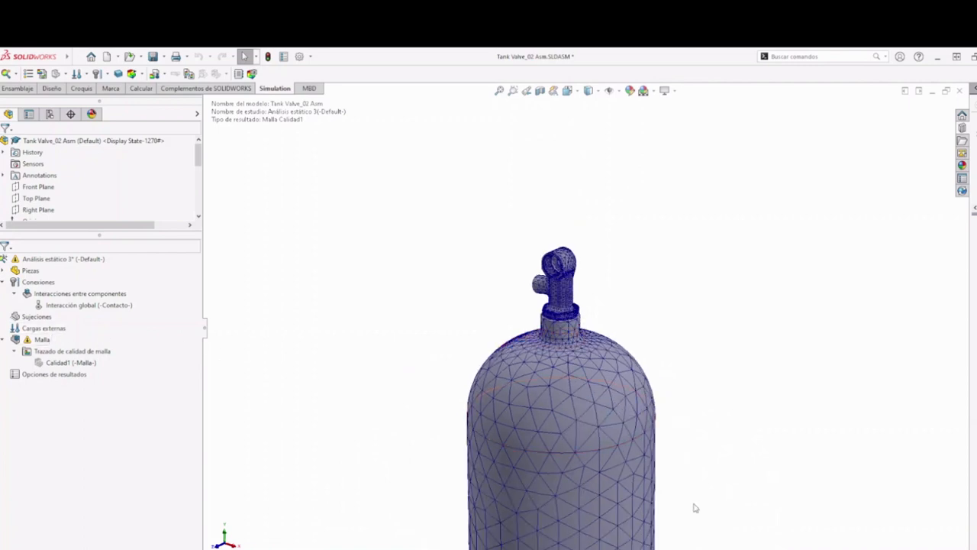
{"action": "scroll", "coordinate": [602, 382], "scroll_direction": "up", "scroll_amount": 2}
{"action": "scroll", "coordinate": [601, 378], "scroll_direction": "down", "scroll_amount": 4}
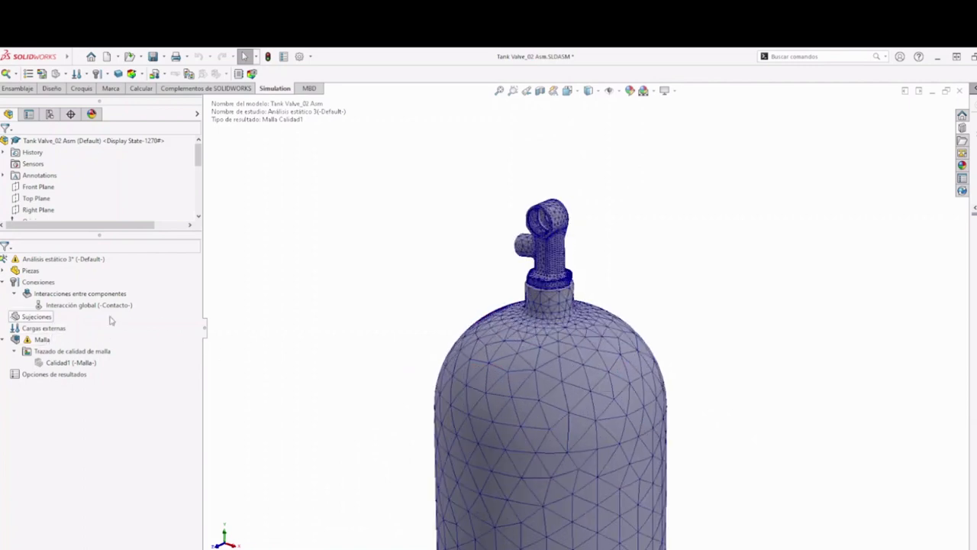
{"action": "scroll", "coordinate": [550, 294], "scroll_direction": "down", "scroll_amount": 5}
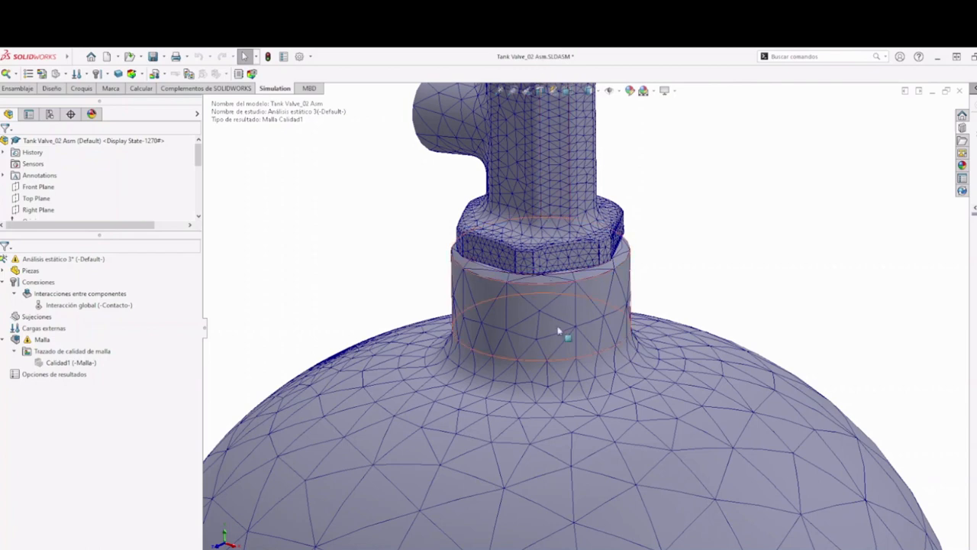
{"action": "middle_click_drag", "start_coordinate": [477, 410], "coordinate": [531, 421]}
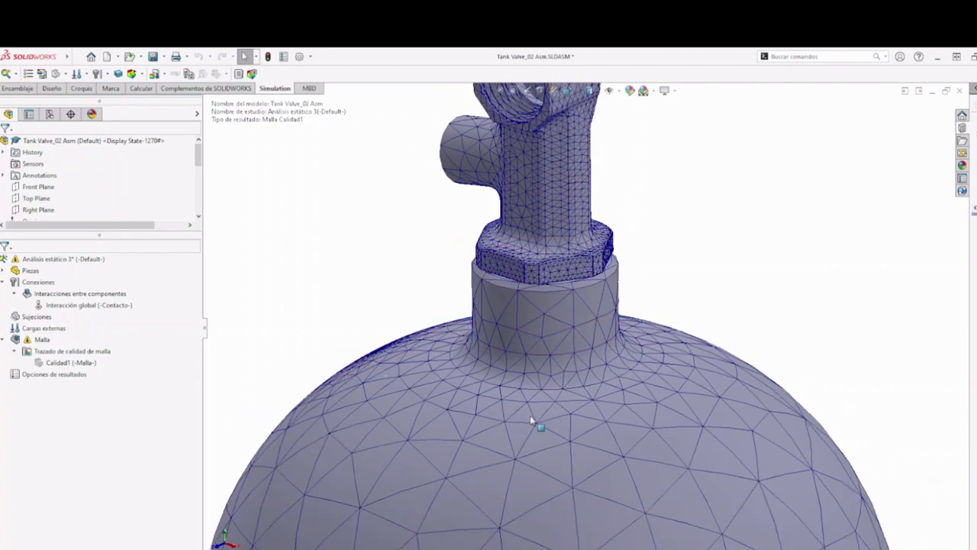
{"action": "scroll", "coordinate": [532, 421], "scroll_direction": "up", "scroll_amount": 8}
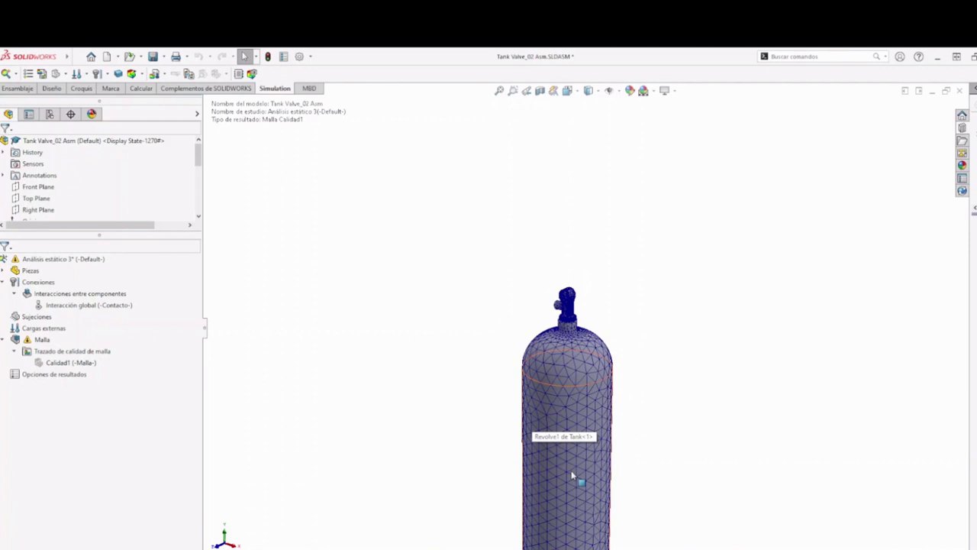
- Add a Geometría fija fixture to the outer cylindrical face of the tank
{"action": "right_click", "coordinate": [37, 317]}
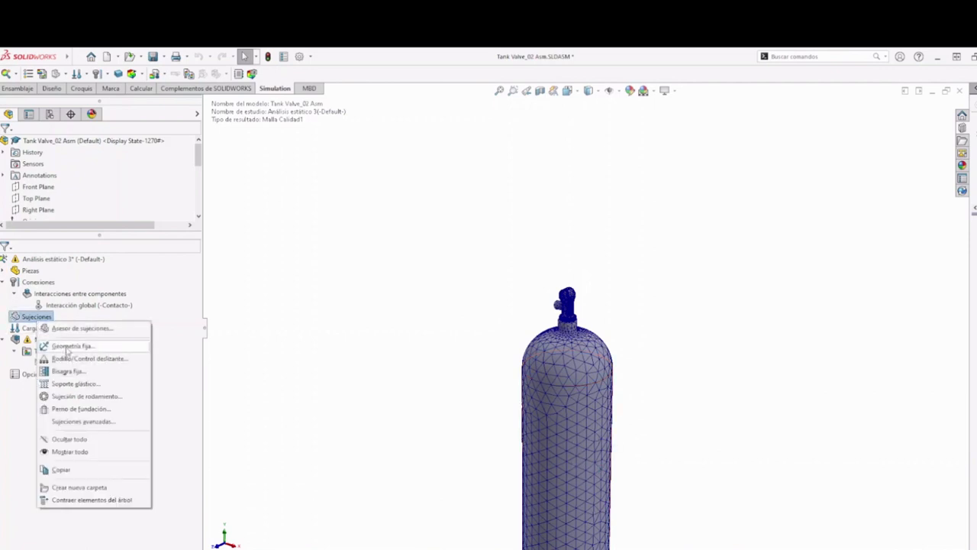
{"action": "left_click", "coordinate": [69, 347]}
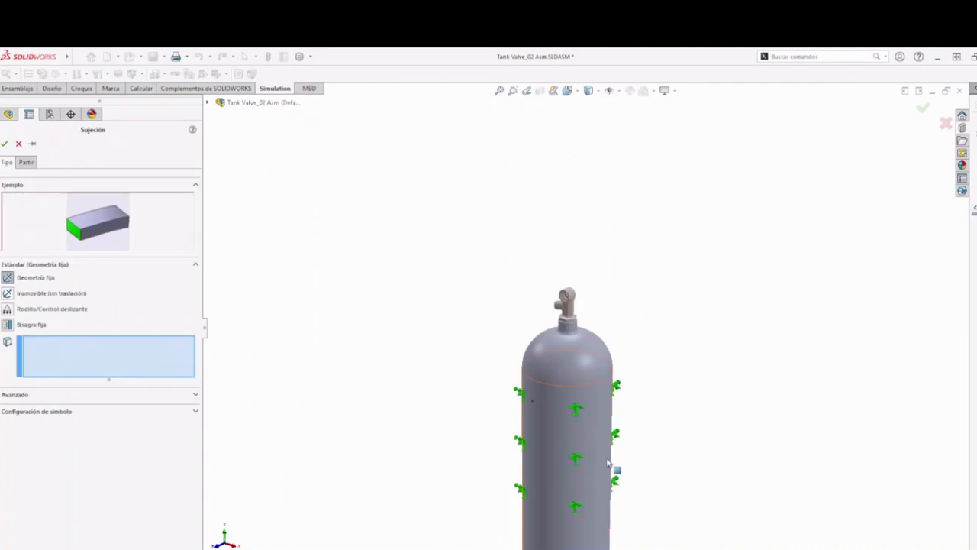
{"action": "left_click", "coordinate": [593, 456]}
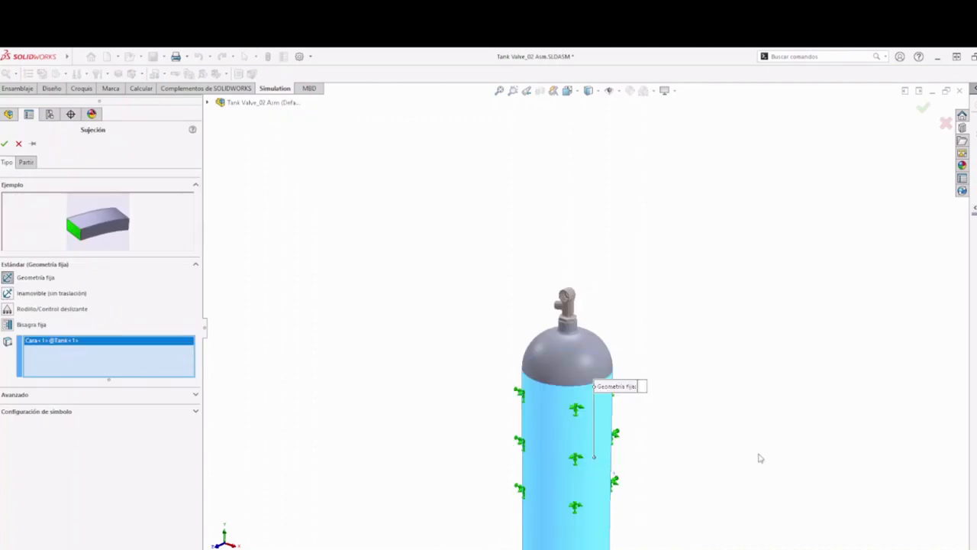
{"action": "scroll", "coordinate": [647, 430], "scroll_direction": "down", "scroll_amount": 3}
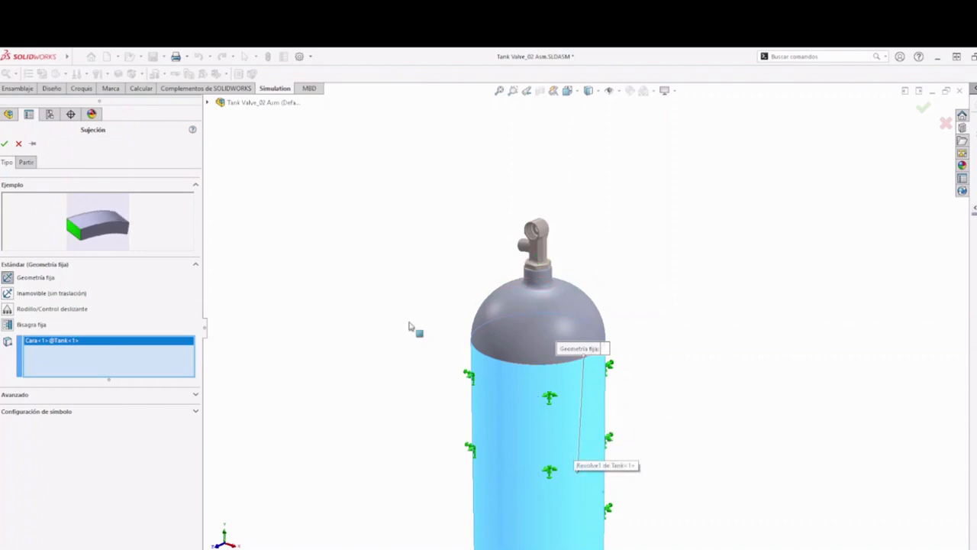
{"action": "left_click", "coordinate": [6, 144]}
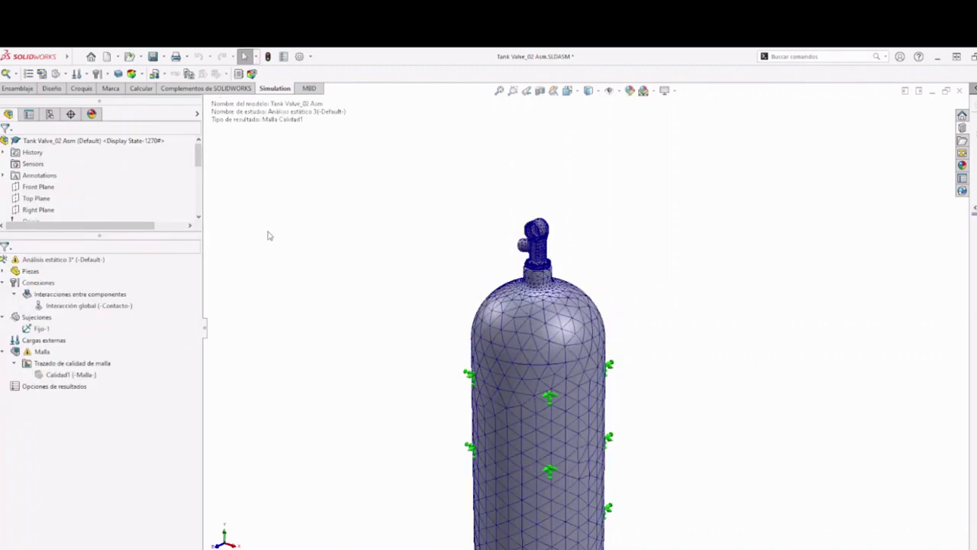
- Add a Rodillo/Control deslizante fixture to the six side faces of the valve's hexagonal base
{"action": "right_click", "coordinate": [32, 316]}
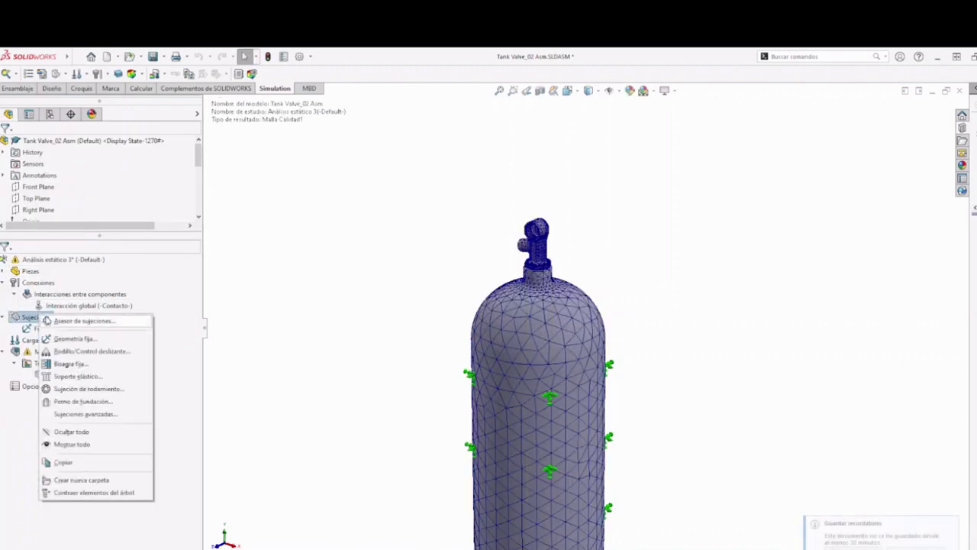
{"action": "left_click", "coordinate": [73, 351]}
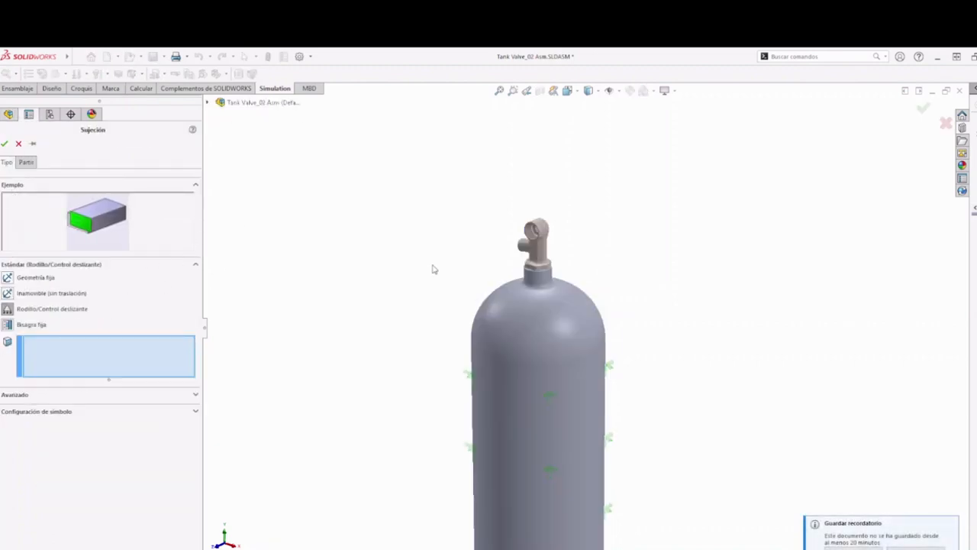
{"action": "scroll", "coordinate": [555, 275], "scroll_direction": "down", "scroll_amount": 3}
{"action": "scroll", "coordinate": [555, 274], "scroll_direction": "down", "scroll_amount": 3}
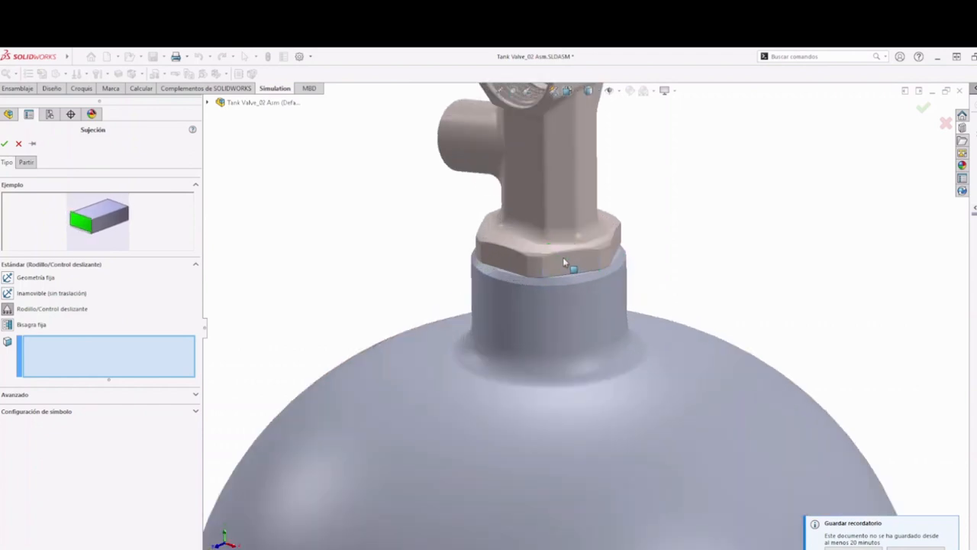
{"action": "left_click", "coordinate": [565, 258]}
{"action": "left_click", "coordinate": [499, 257]}
{"action": "middle_click_drag", "start_coordinate": [499, 257], "coordinate": [506, 277]}
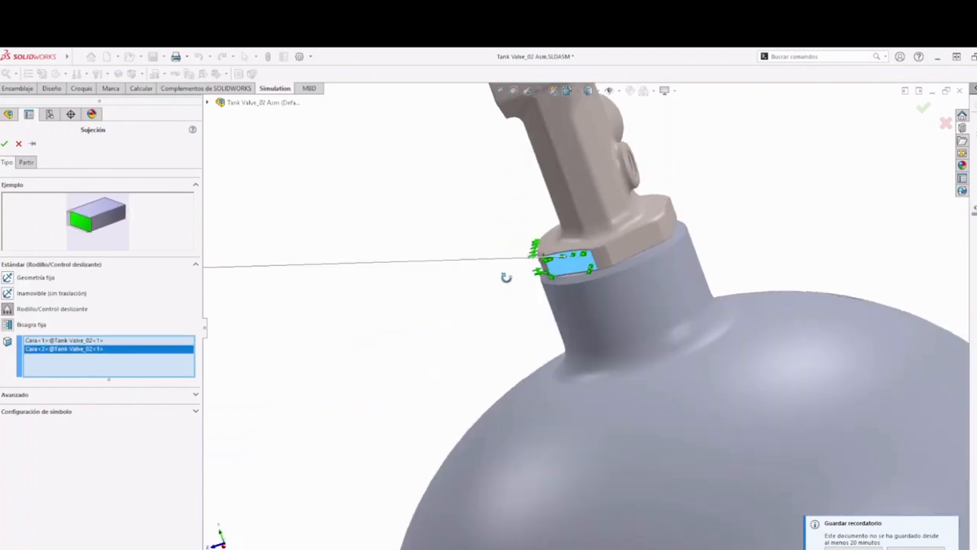
{"action": "left_click", "coordinate": [622, 246]}
{"action": "middle_click_drag", "start_coordinate": [622, 246], "coordinate": [626, 266]}
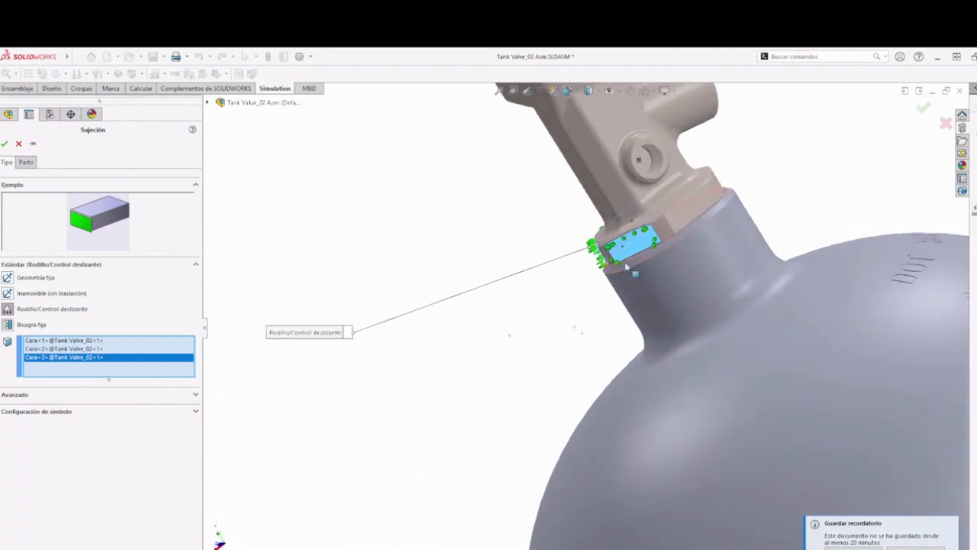
{"action": "left_click", "coordinate": [689, 212]}
{"action": "middle_click_drag", "start_coordinate": [690, 213], "coordinate": [588, 203]}
{"action": "left_click", "coordinate": [748, 168]}
{"action": "left_click", "coordinate": [792, 113]}
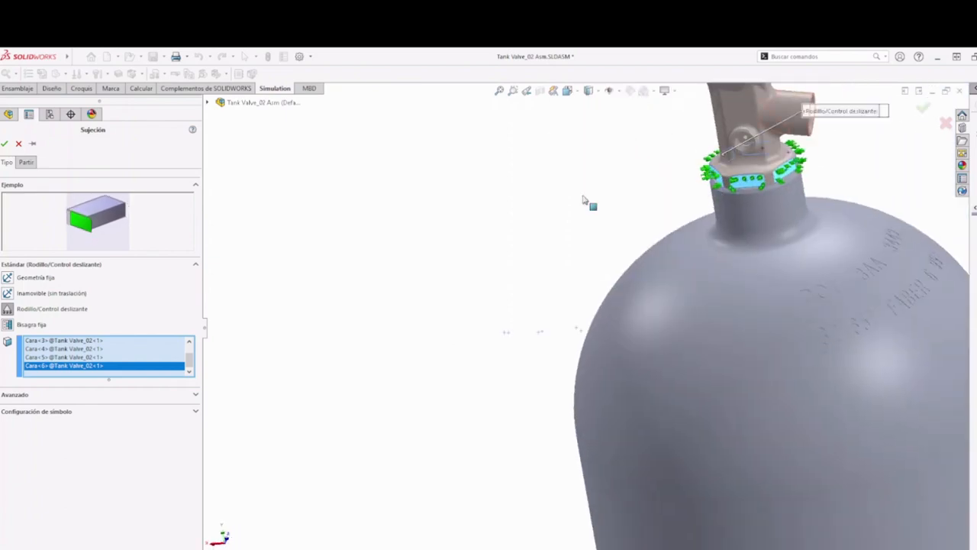
{"action": "left_click", "coordinate": [6, 144]}
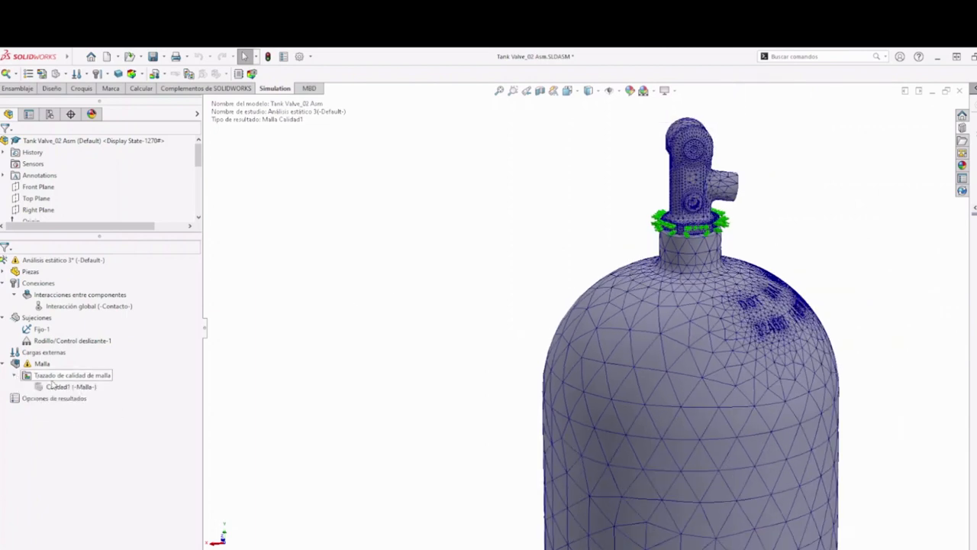
- Hide the Calidad1 mesh plot so the plain model is displayed
{"action": "right_click", "coordinate": [42, 364]}
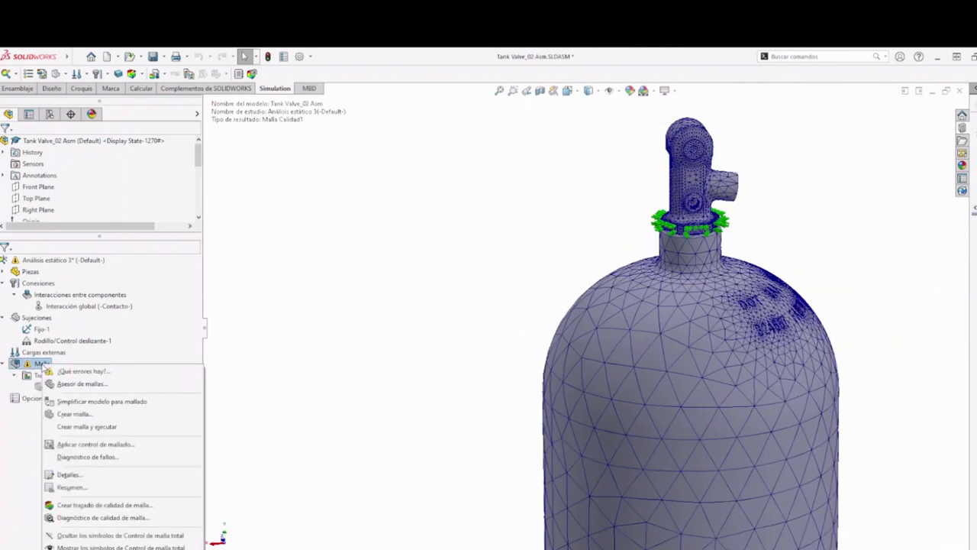
{"action": "left_click", "coordinate": [279, 375]}
{"action": "right_click", "coordinate": [55, 387]}
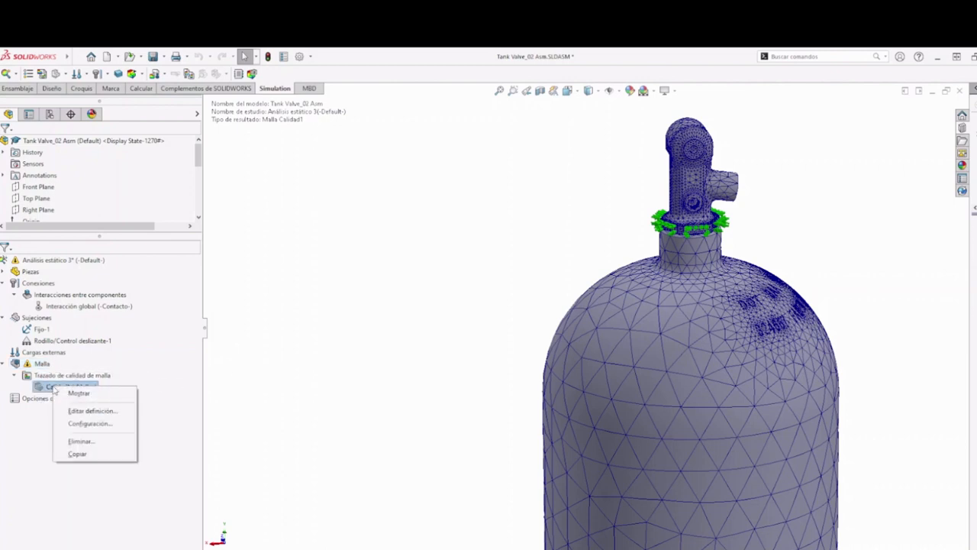
{"action": "left_click", "coordinate": [77, 393]}
{"action": "right_click", "coordinate": [70, 386]}
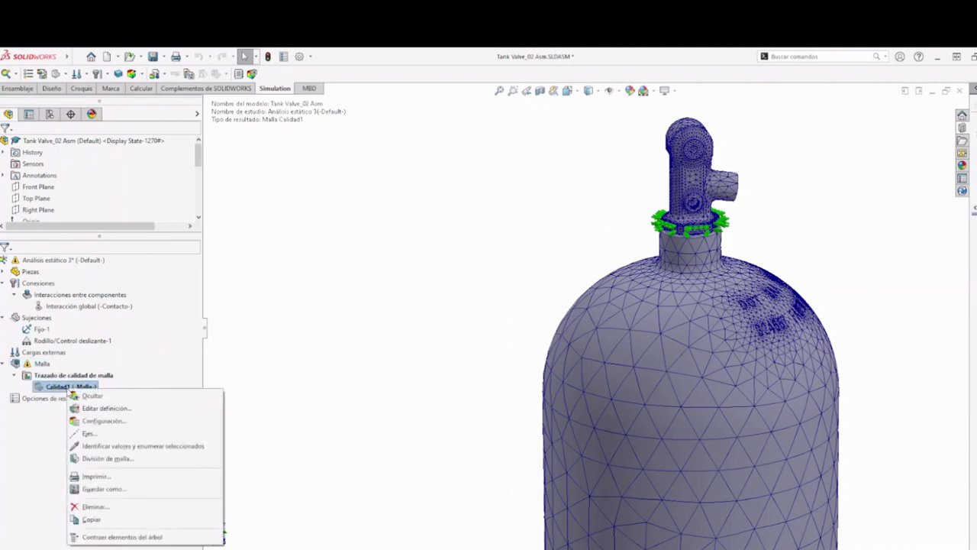
{"action": "left_click", "coordinate": [88, 396]}
- Cut the assembly open with a section view on the Front Plane at 0 offset to expose the tank's interior
{"action": "scroll", "coordinate": [501, 375], "scroll_direction": "down", "scroll_amount": 3}
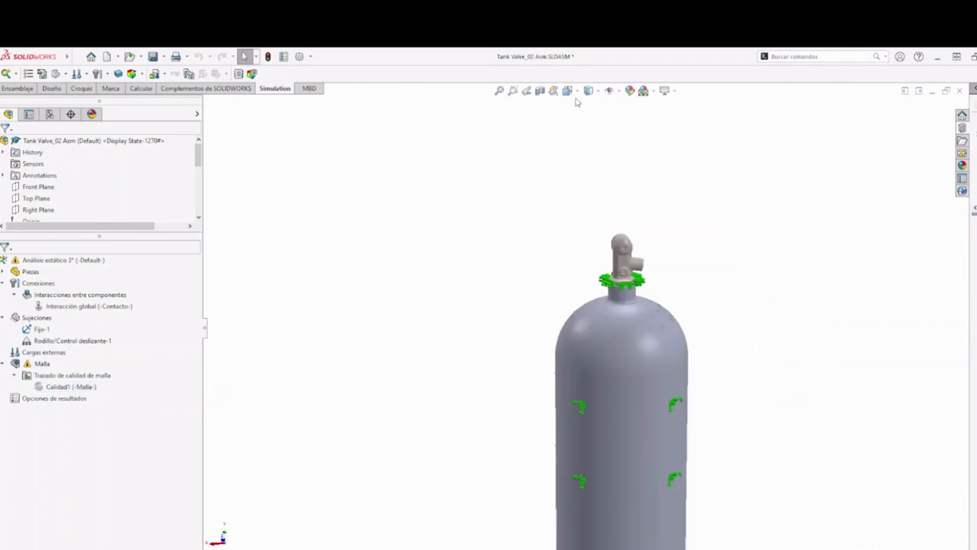
{"action": "left_click", "coordinate": [540, 91]}
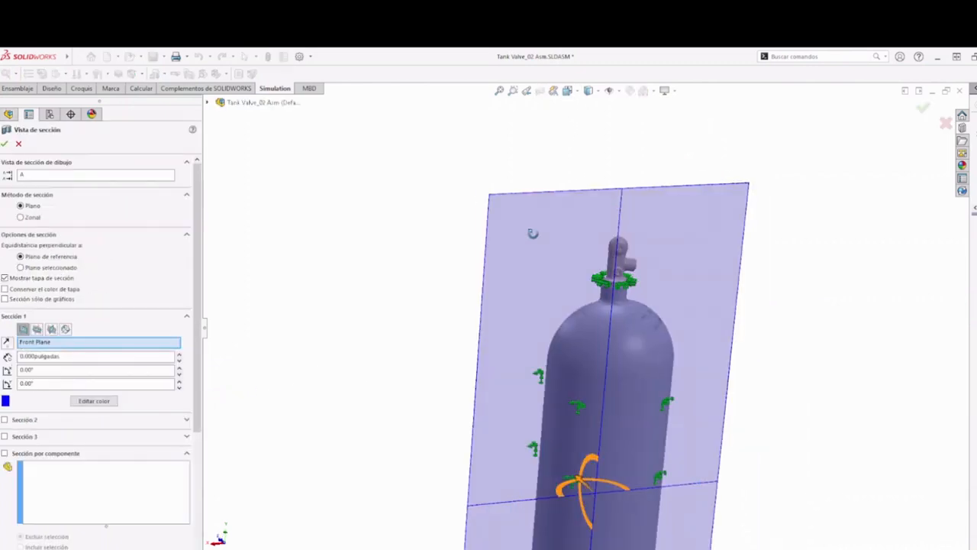
{"action": "middle_click_drag", "start_coordinate": [532, 233], "coordinate": [832, 181]}
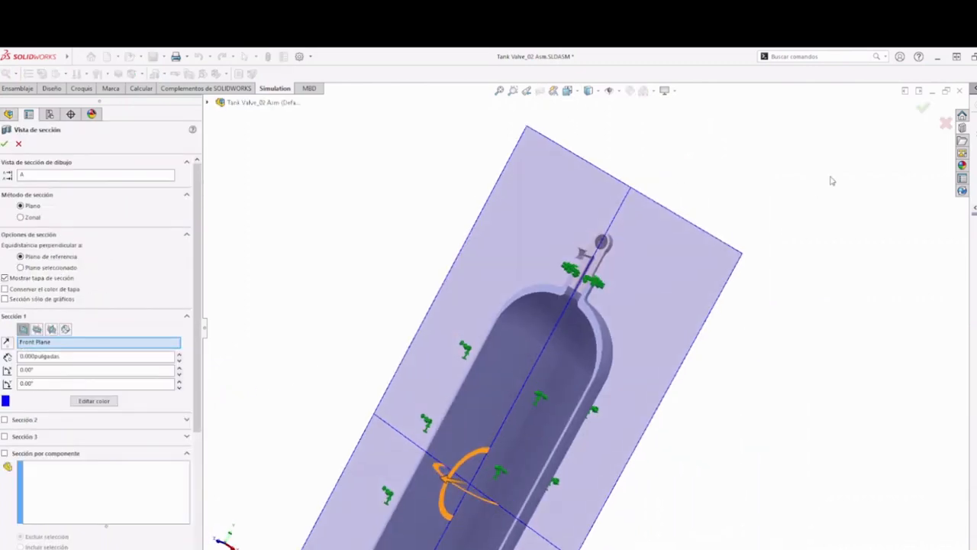
{"action": "left_click", "coordinate": [927, 109]}
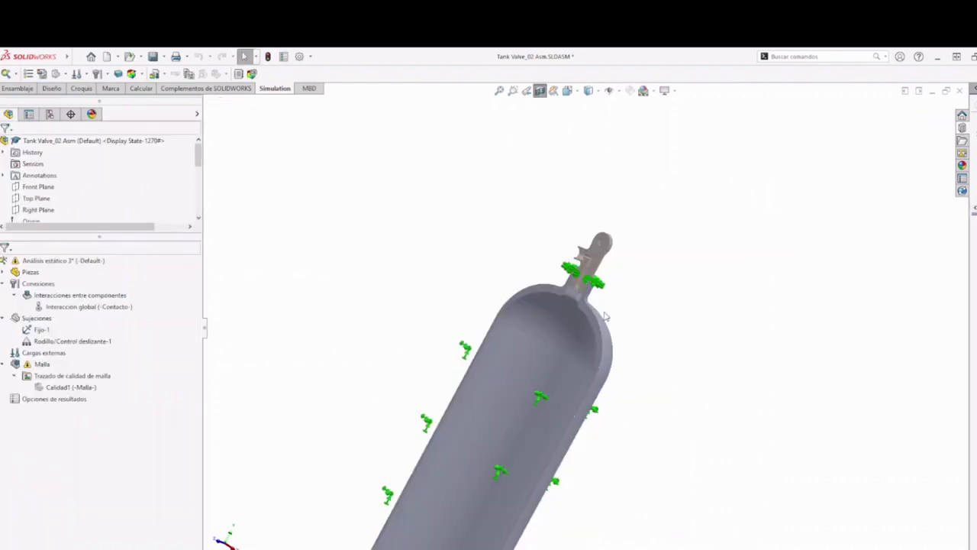
- Examine the sectioned tank interior, the threaded neck and the lower end face of the valve
{"action": "middle_click_drag", "start_coordinate": [592, 319], "coordinate": [587, 355]}
{"action": "scroll", "coordinate": [598, 351], "scroll_direction": "down", "scroll_amount": 5}
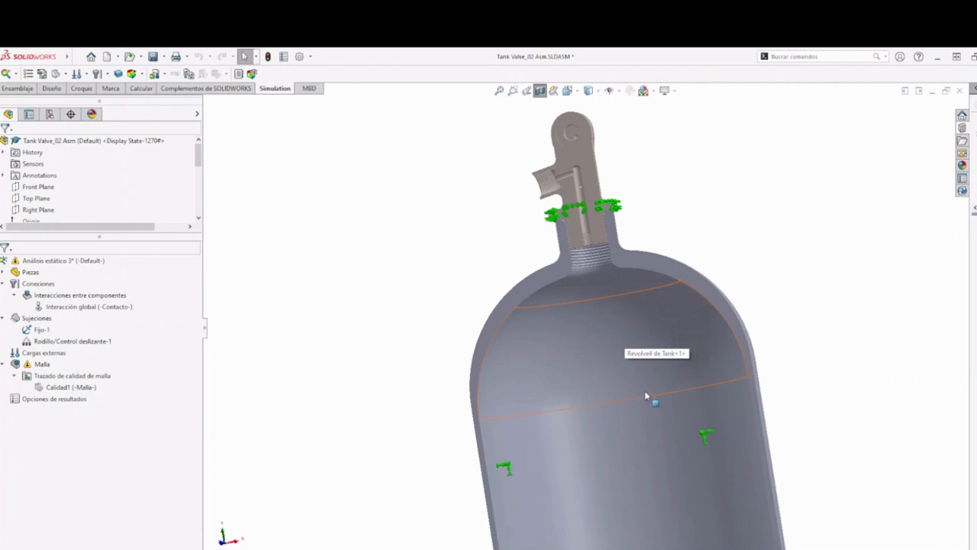
{"action": "scroll", "coordinate": [621, 290], "scroll_direction": "up", "scroll_amount": 2}
{"action": "scroll", "coordinate": [577, 279], "scroll_direction": "down", "scroll_amount": 6}
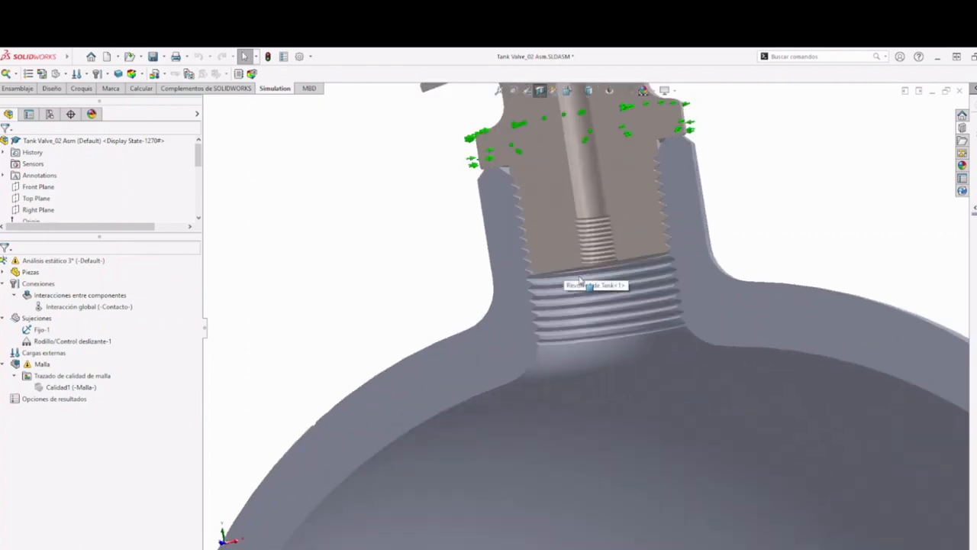
{"action": "middle_click_drag", "start_coordinate": [580, 281], "coordinate": [576, 210]}
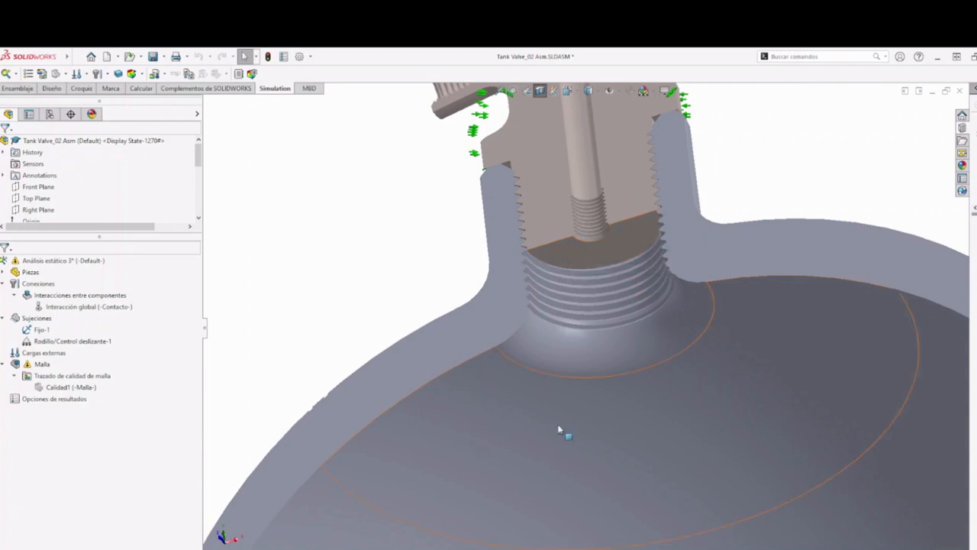
{"action": "scroll", "coordinate": [708, 369], "scroll_direction": "up", "scroll_amount": 5}
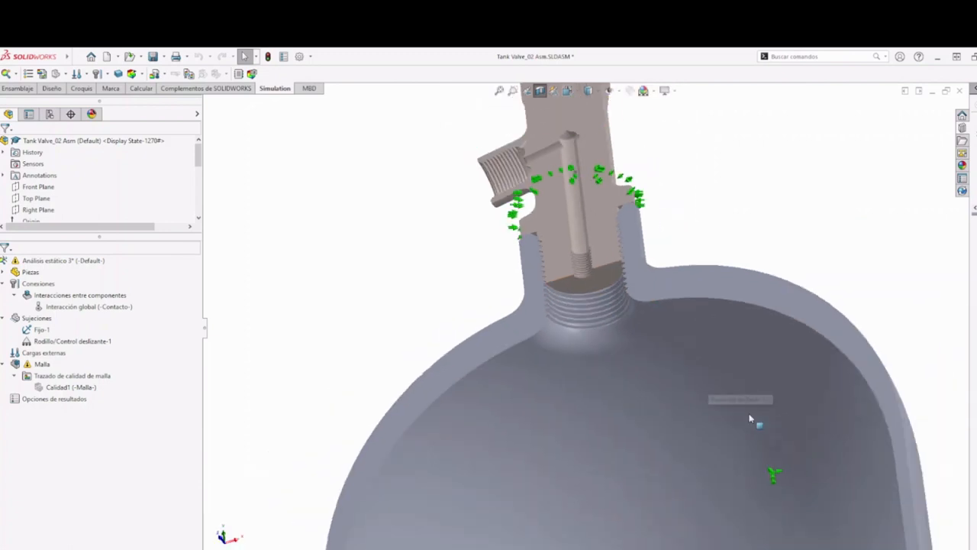
{"action": "scroll", "coordinate": [671, 391], "scroll_direction": "down", "scroll_amount": 2}
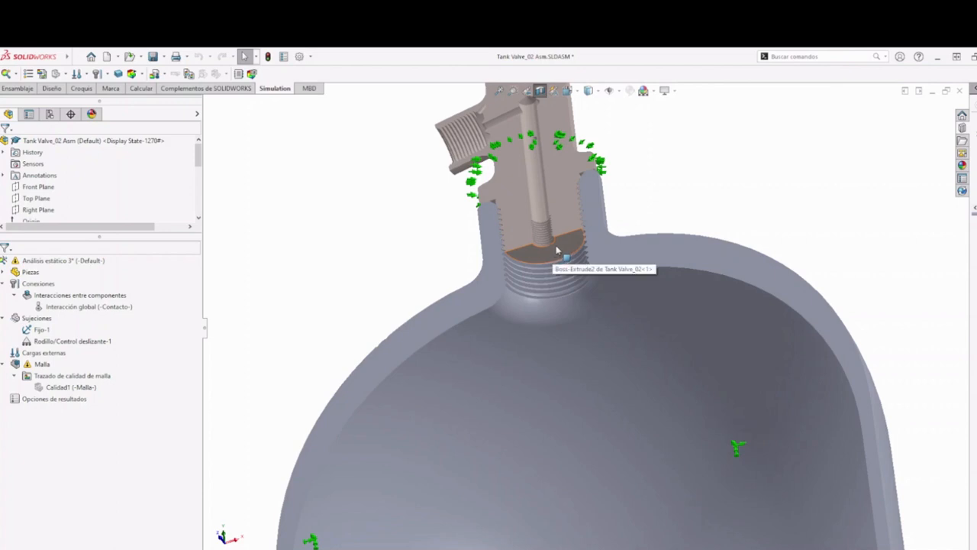
{"action": "middle_click_drag", "start_coordinate": [558, 251], "coordinate": [419, 237]}
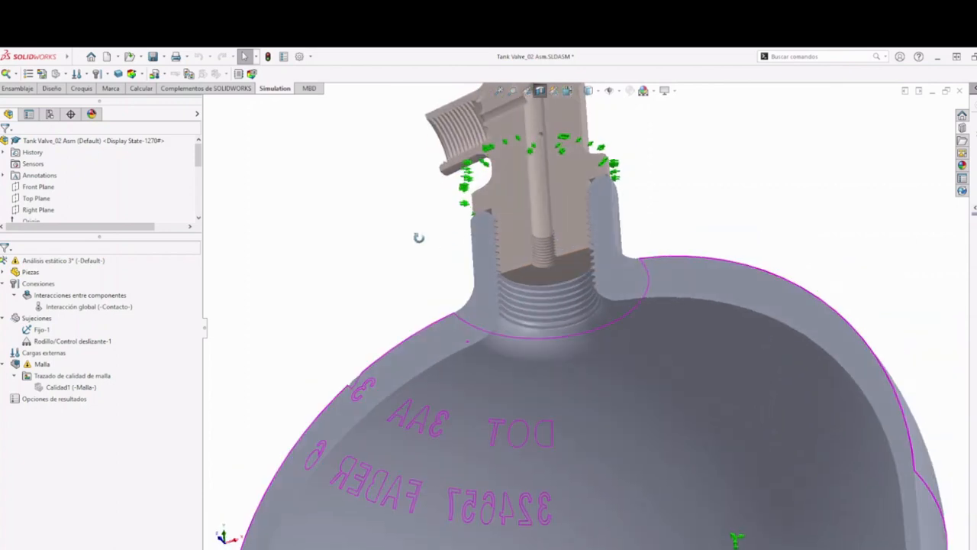
- Examine the sectioned threaded joint between the valve and tank neck, the valve's lower end face and the roller/slider fixture
{"action": "key", "text": "ctrl+1"}
{"action": "scroll", "coordinate": [529, 280], "scroll_direction": "down", "scroll_amount": 5}
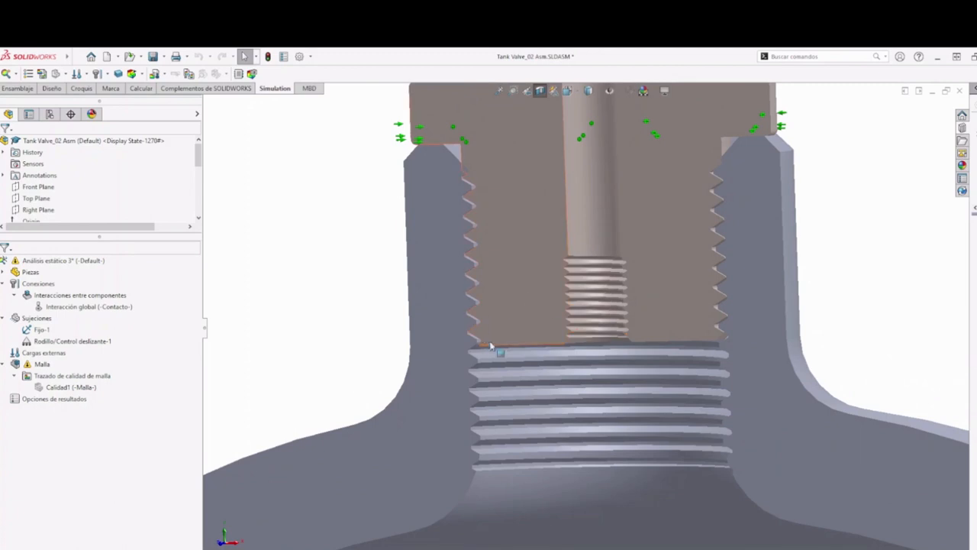
{"action": "scroll", "coordinate": [526, 335], "scroll_direction": "up", "scroll_amount": 1}
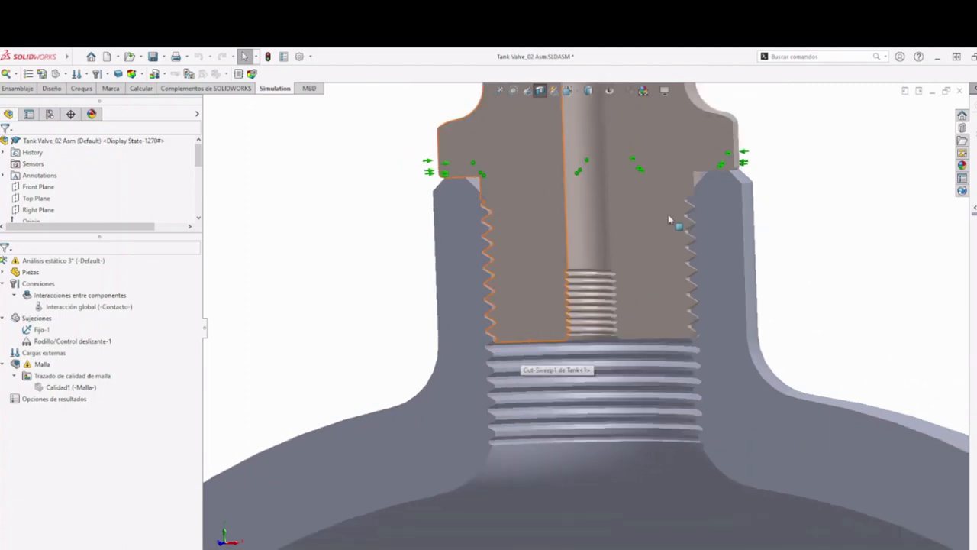
{"action": "middle_click_drag", "start_coordinate": [669, 219], "coordinate": [565, 236]}
{"action": "left_click", "coordinate": [680, 175]}
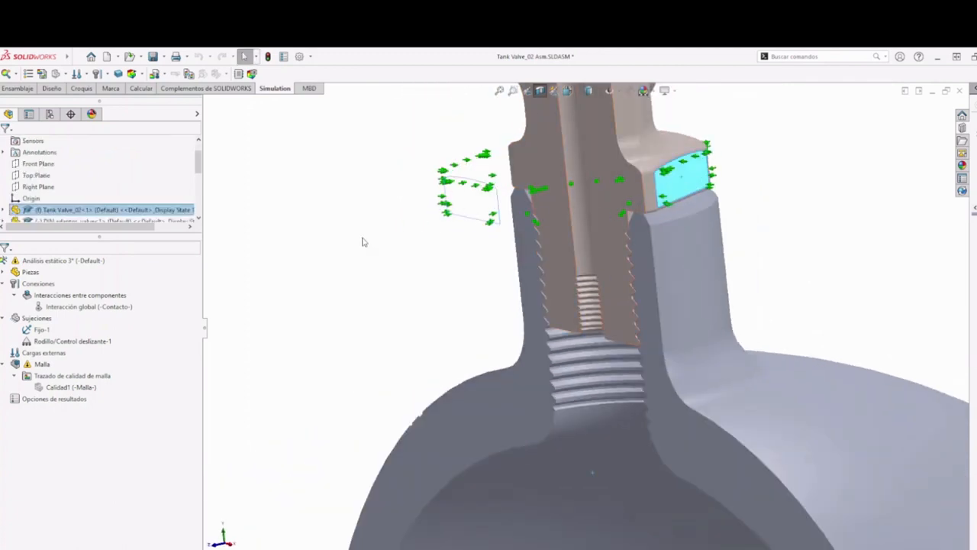
{"action": "middle_click_drag", "start_coordinate": [362, 241], "coordinate": [470, 242]}
{"action": "scroll", "coordinate": [762, 268], "scroll_direction": "down", "scroll_amount": 3}
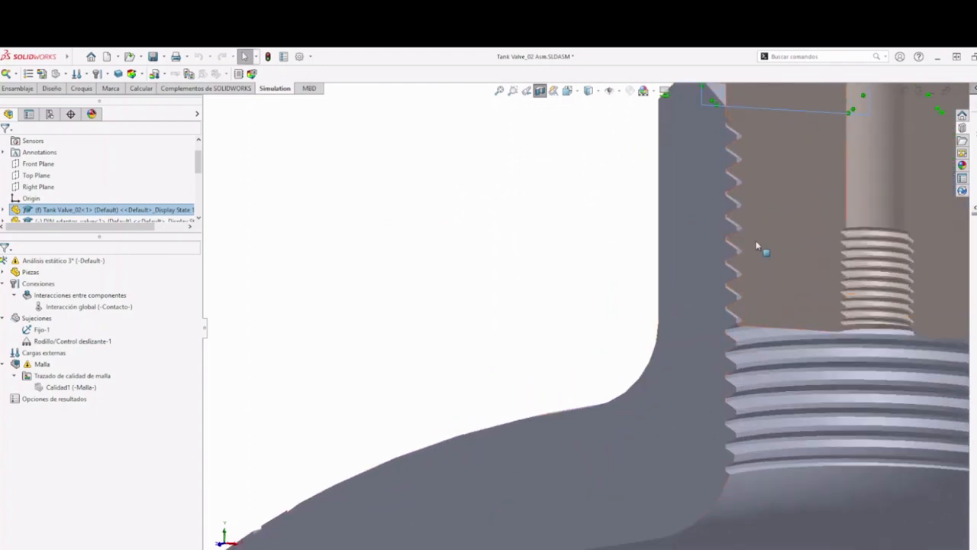
{"action": "scroll", "coordinate": [884, 274], "scroll_direction": "up", "scroll_amount": 2}
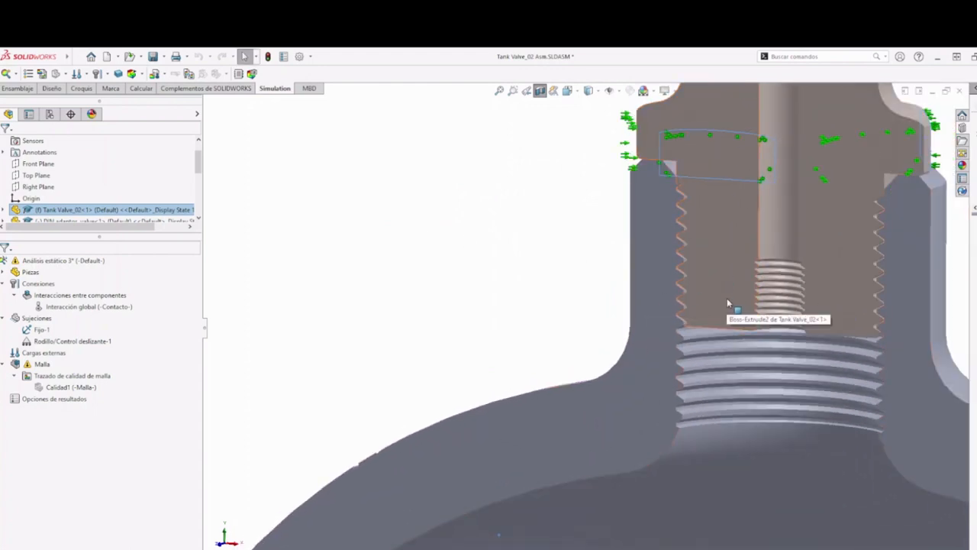
{"action": "scroll", "coordinate": [732, 214], "scroll_direction": "up", "scroll_amount": 3}
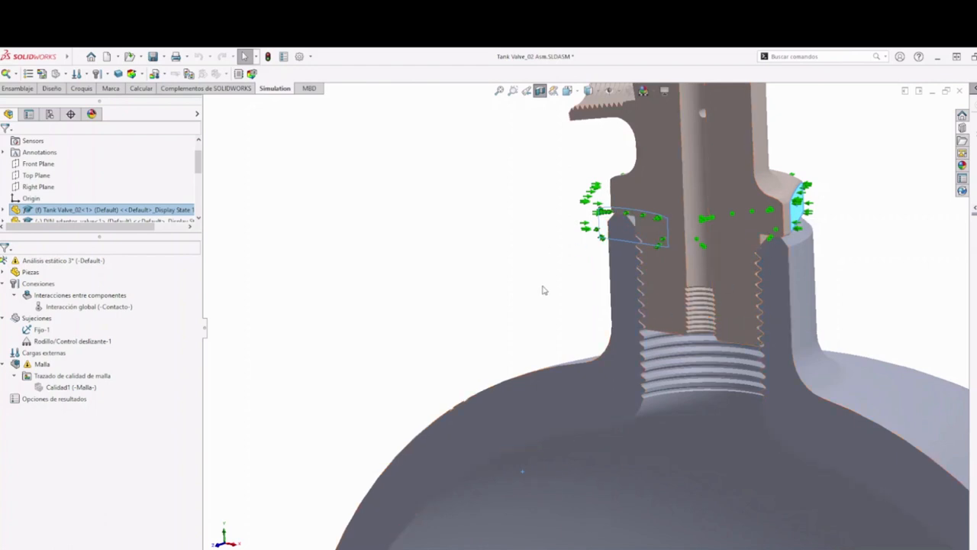
{"action": "middle_click_drag", "start_coordinate": [544, 290], "coordinate": [518, 248]}
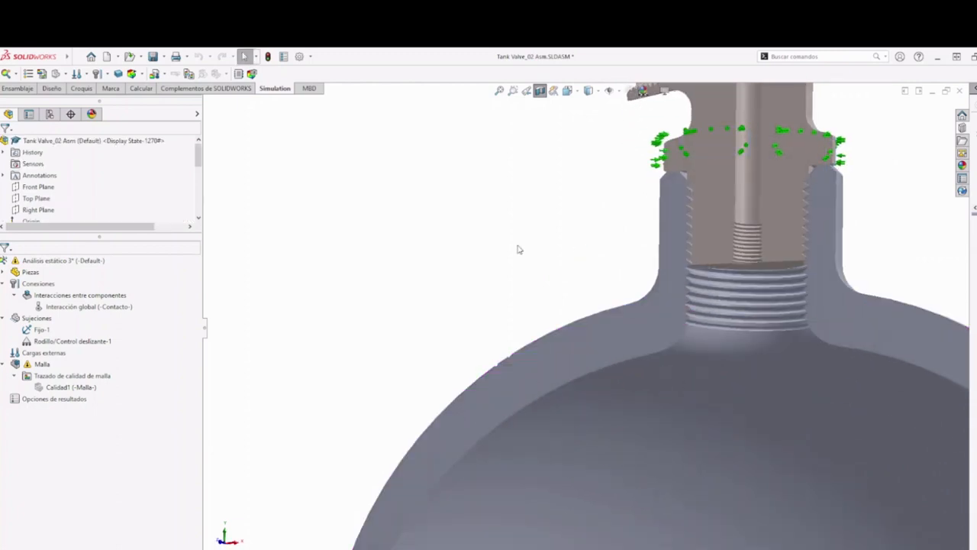
{"action": "left_click", "coordinate": [59, 342]}
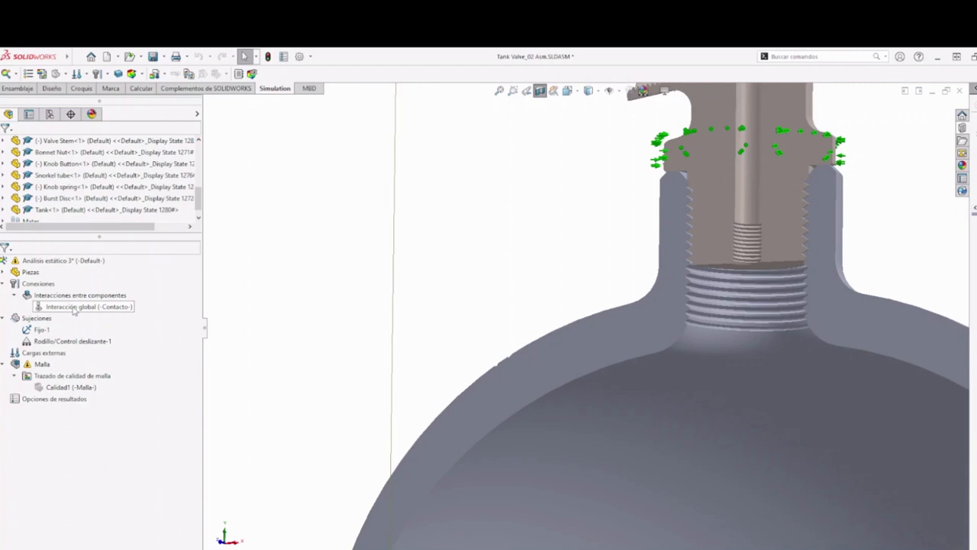
- Apply a 3000 psi pressure load normal to the valve body's lower end face inside the tank neck
{"action": "right_click", "coordinate": [57, 358]}
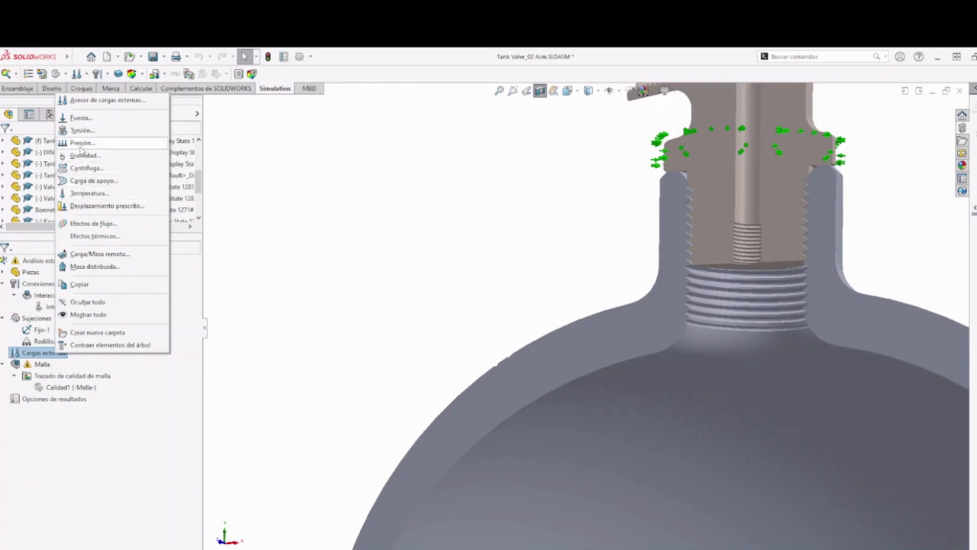
{"action": "left_click", "coordinate": [81, 144]}
{"action": "left_click", "coordinate": [77, 289]}
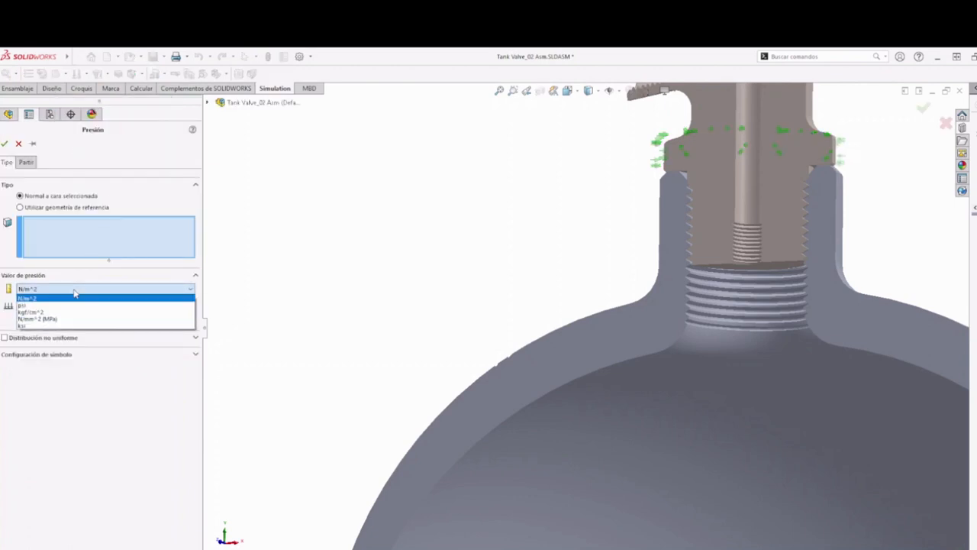
{"action": "left_click", "coordinate": [23, 305]}
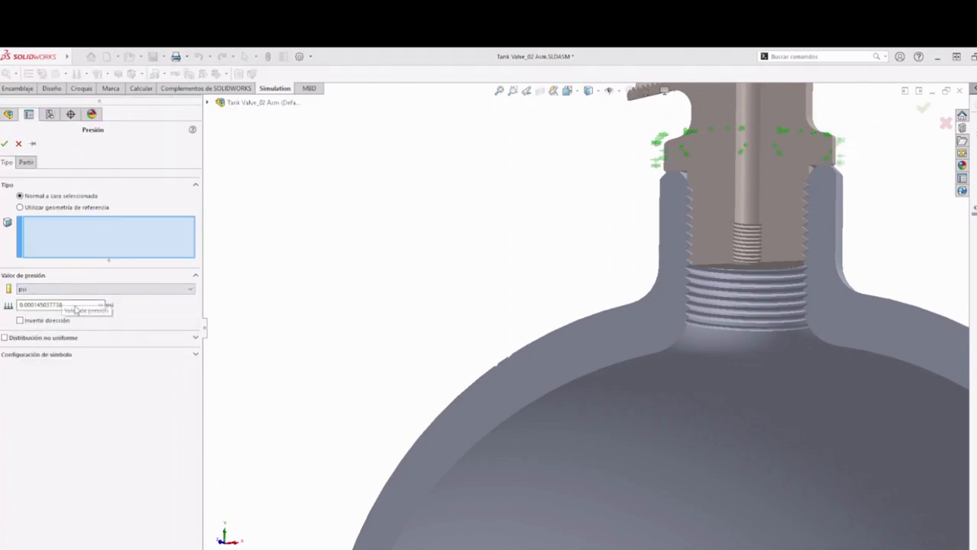
{"action": "double_click", "coordinate": [46, 304]}
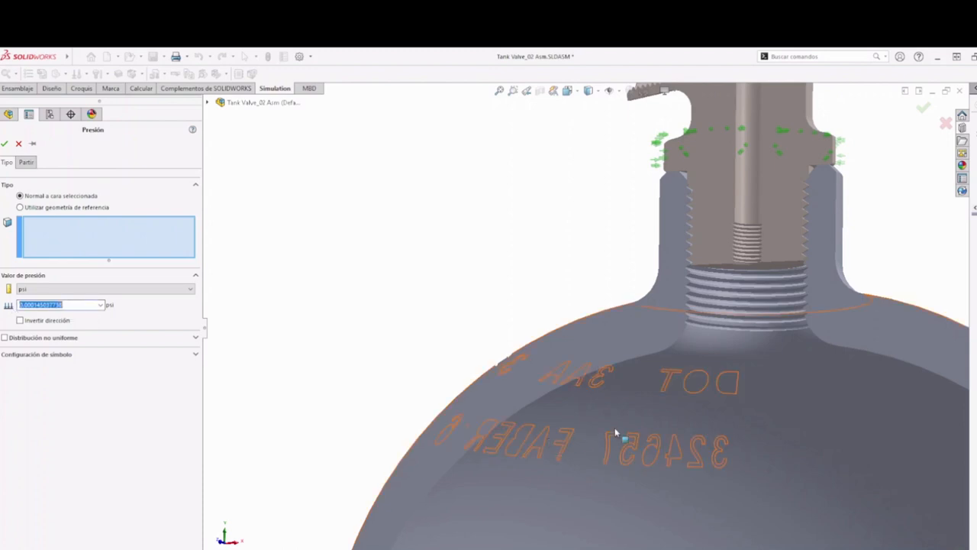
{"action": "left_click", "coordinate": [617, 436]}
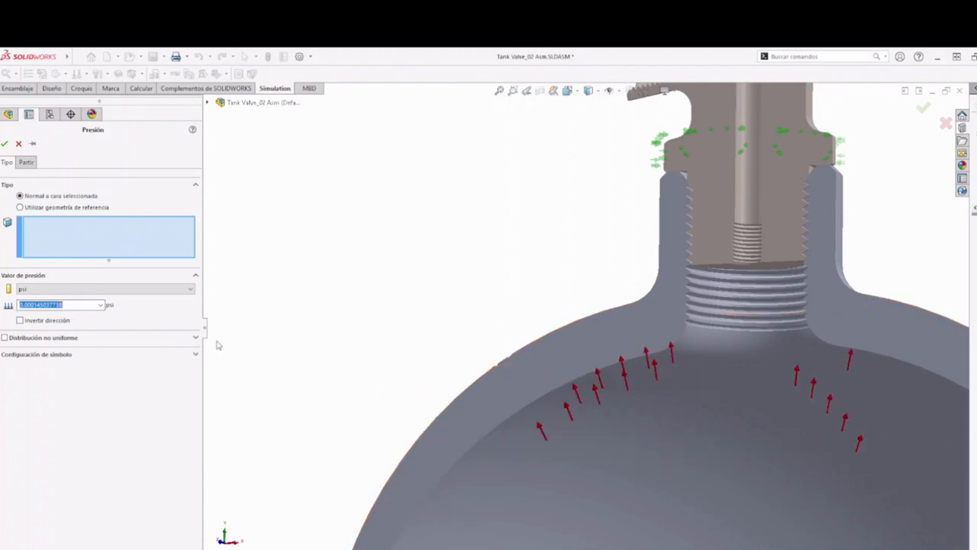
{"action": "type", "text": "3000"}
{"action": "scroll", "coordinate": [763, 290], "scroll_direction": "up", "scroll_amount": 5}
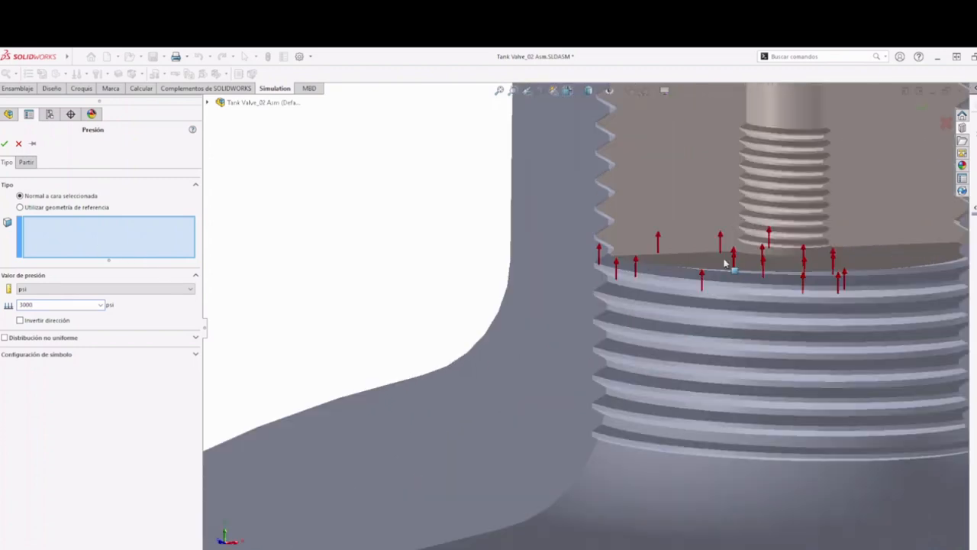
{"action": "left_click", "coordinate": [728, 264]}
{"action": "middle_click_drag", "start_coordinate": [730, 238], "coordinate": [720, 297]}
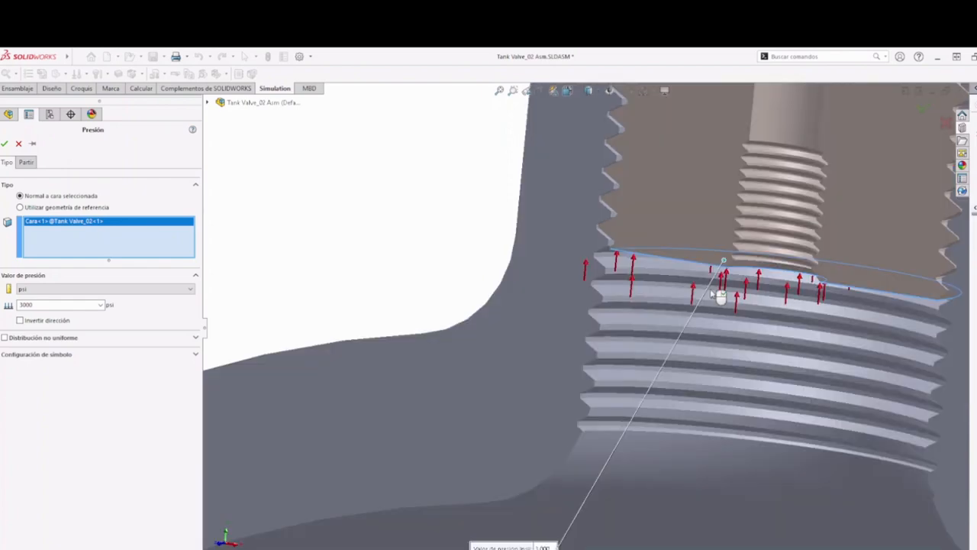
{"action": "left_click", "coordinate": [4, 144]}
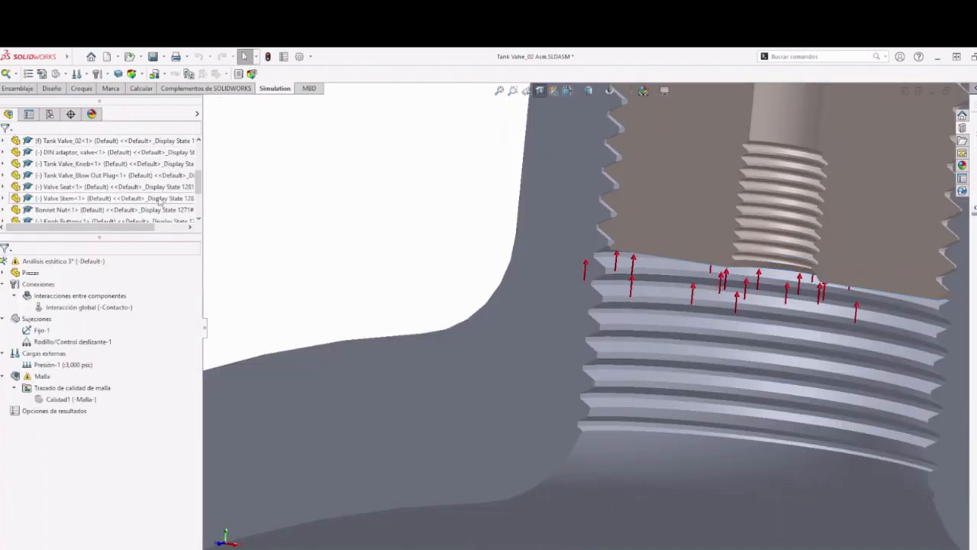
- Regenerate the assembly mesh with the blended curvature-based mesher, keeping its current density and element size settings
{"action": "scroll", "coordinate": [332, 234], "scroll_direction": "up", "scroll_amount": 10}
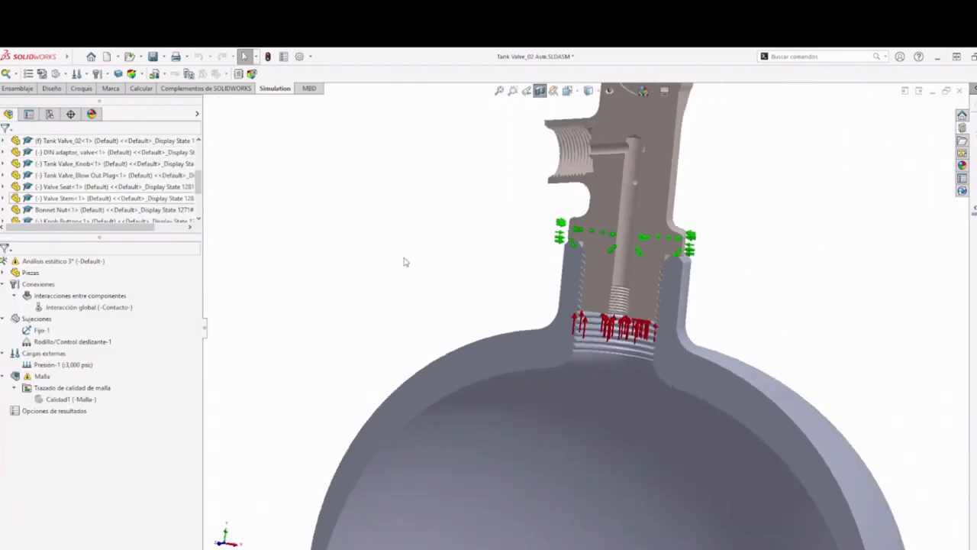
{"action": "middle_click_drag", "start_coordinate": [395, 271], "coordinate": [409, 306]}
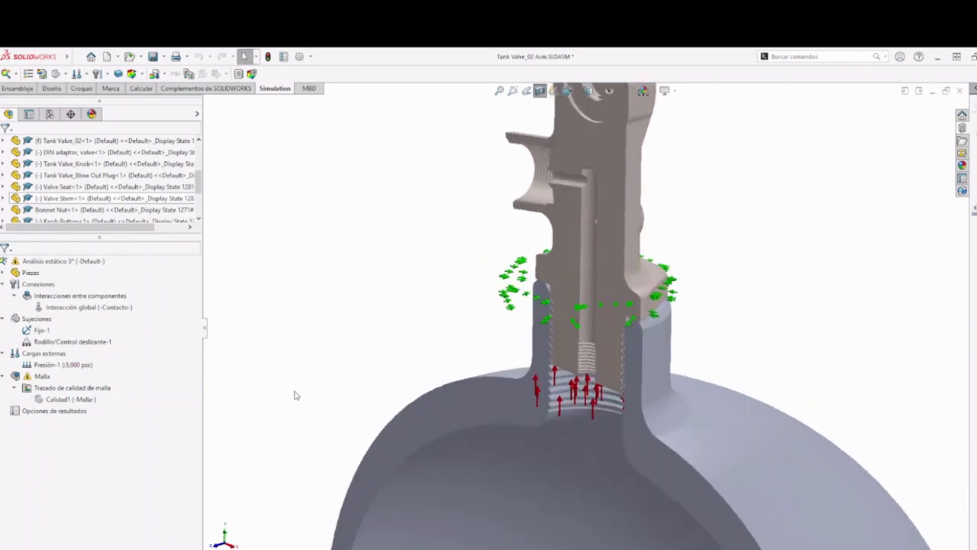
{"action": "right_click", "coordinate": [42, 375]}
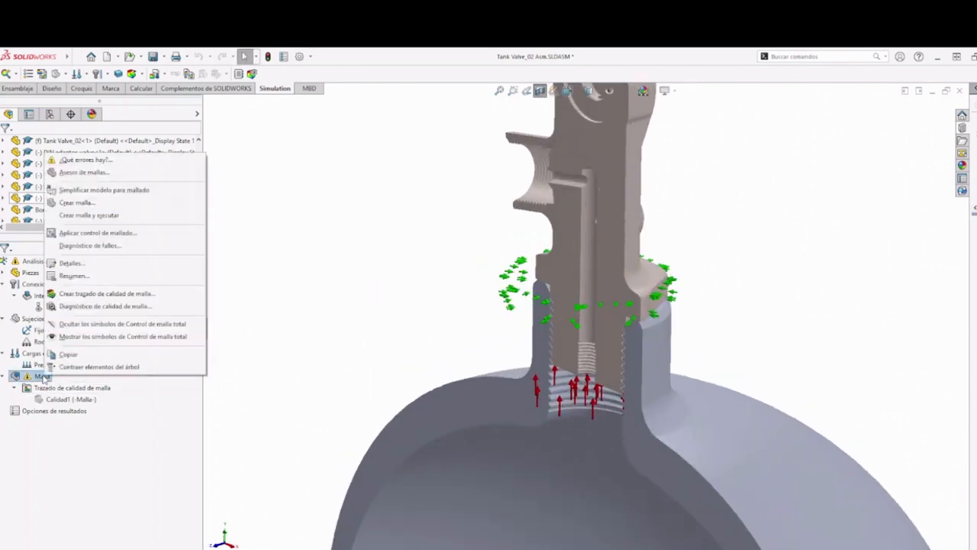
{"action": "left_click", "coordinate": [76, 202]}
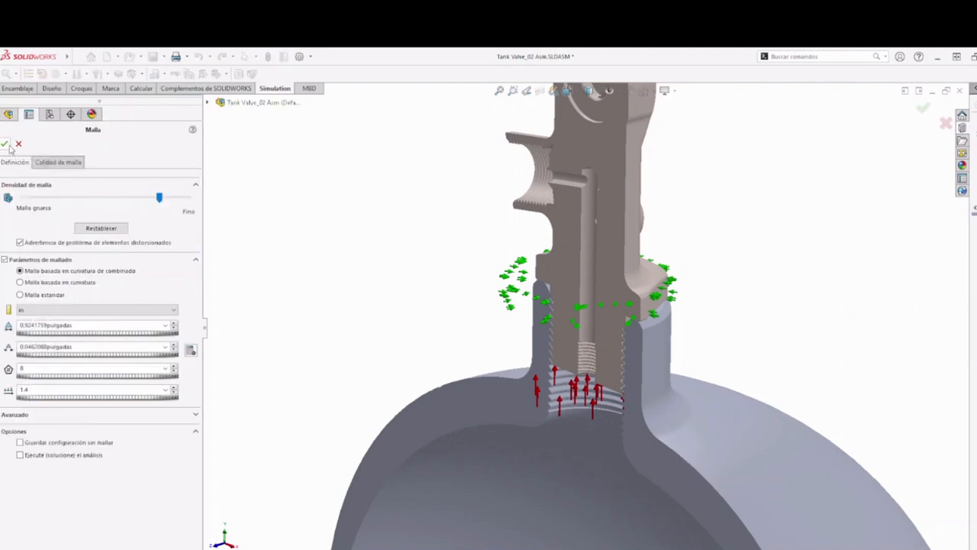
{"action": "left_click", "coordinate": [4, 145]}
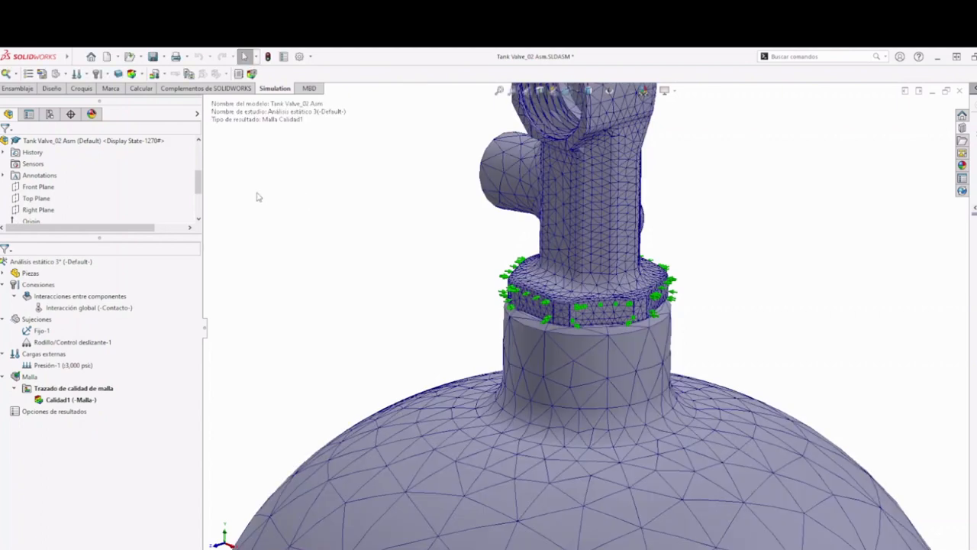
- Enable large displacements (Grandes desplazamientos) in the static study's properties, with automatic solver selection
{"action": "right_click", "coordinate": [45, 262]}
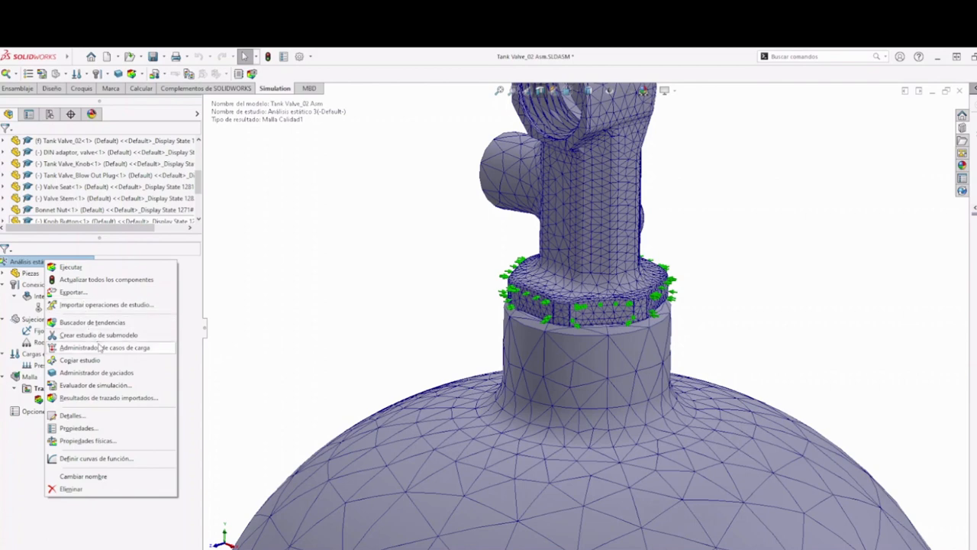
{"action": "left_click", "coordinate": [84, 429]}
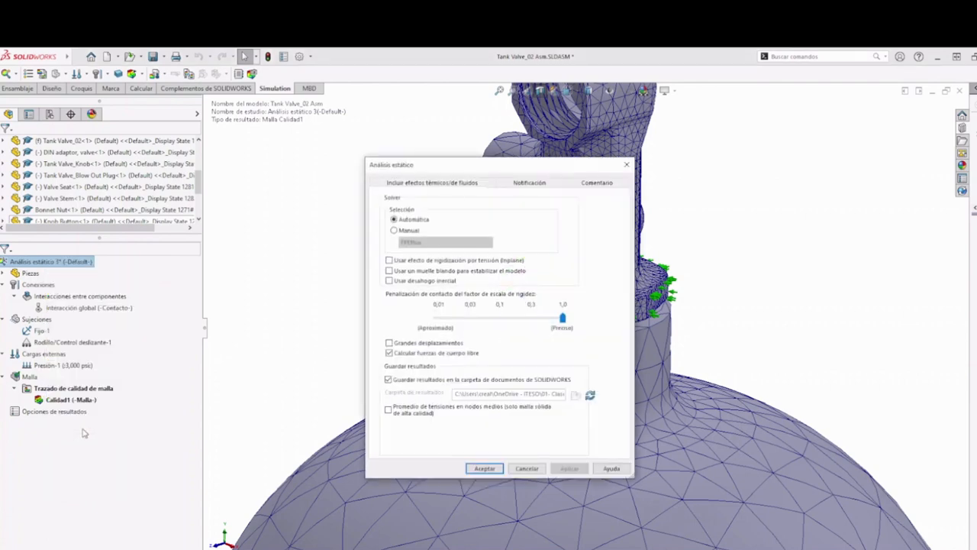
{"action": "left_click_drag", "start_coordinate": [500, 168], "coordinate": [385, 149]}
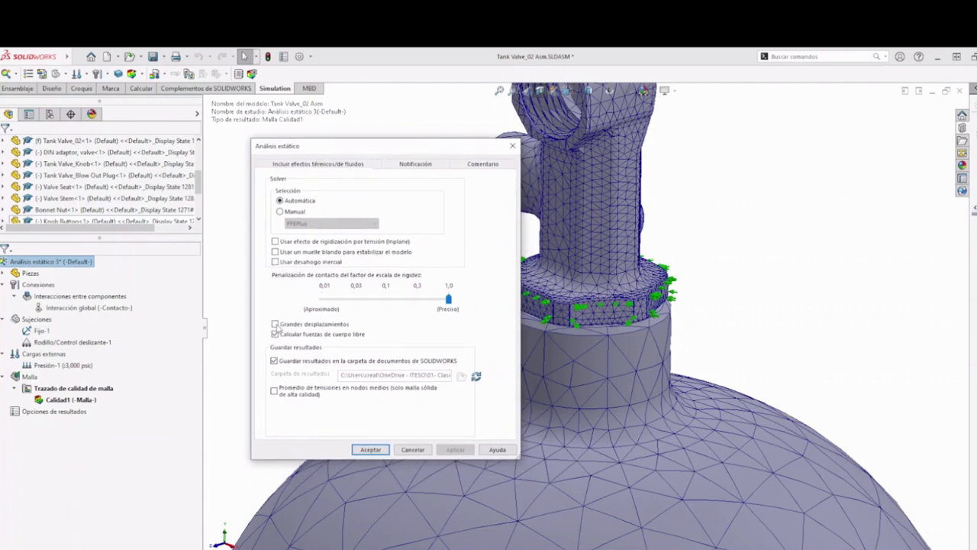
{"action": "left_click", "coordinate": [276, 324]}
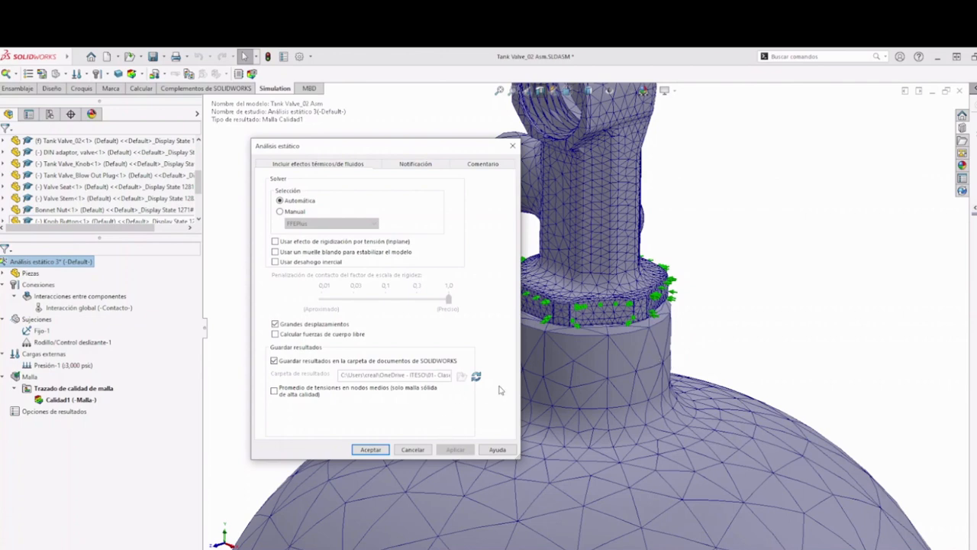
{"action": "left_click", "coordinate": [371, 449]}
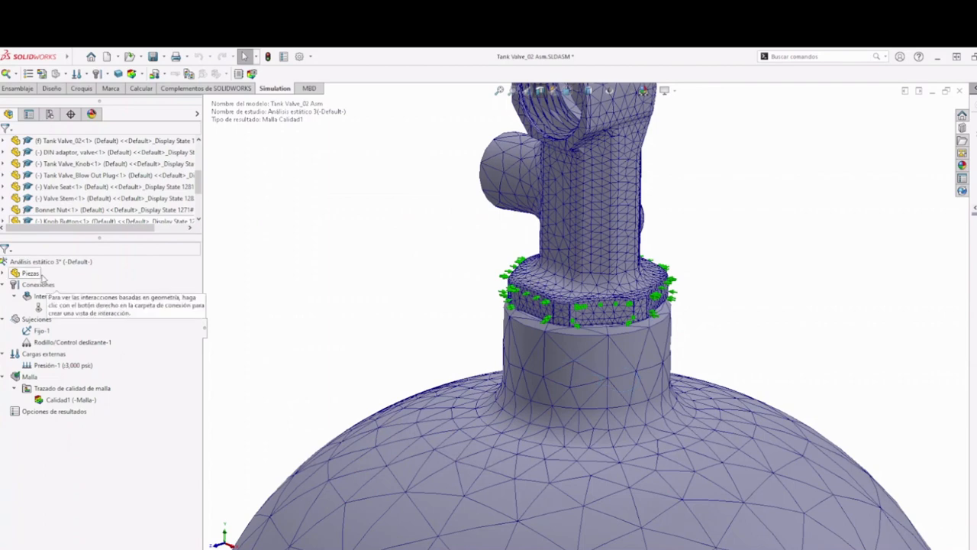
- Save the Tank Valve_02 assembly together with the modified DIN adaptor, valve part
{"action": "scroll", "coordinate": [311, 374], "scroll_direction": "up", "scroll_amount": 2}
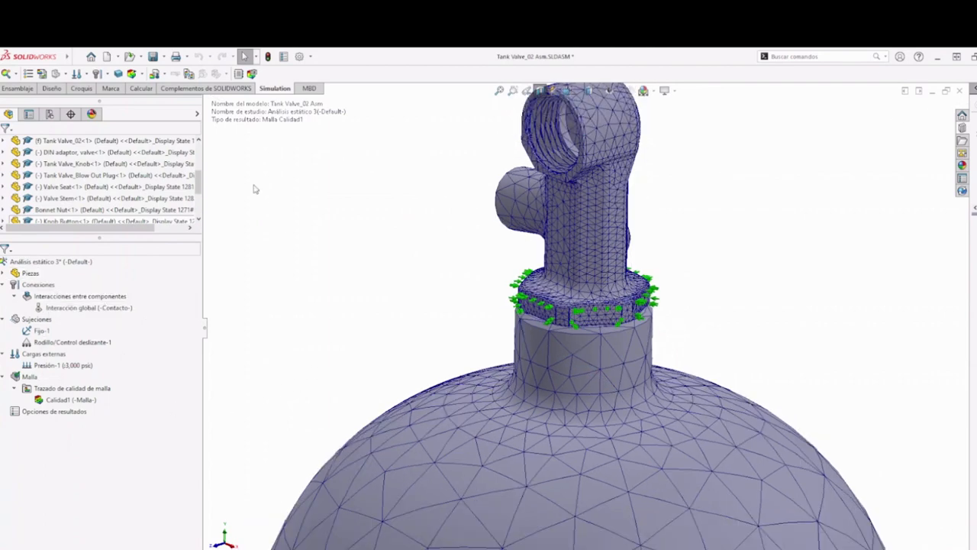
{"action": "left_click", "coordinate": [153, 56]}
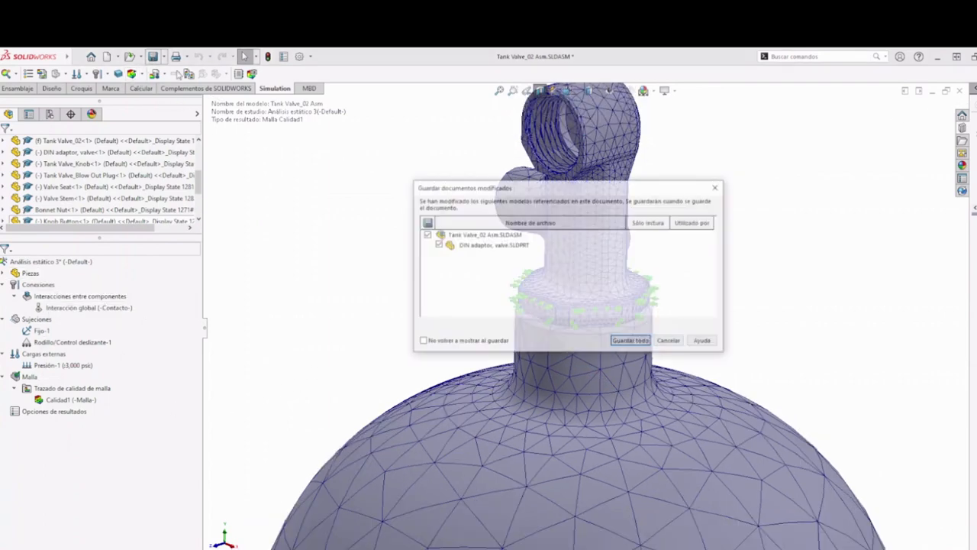
{"action": "left_click", "coordinate": [631, 341]}
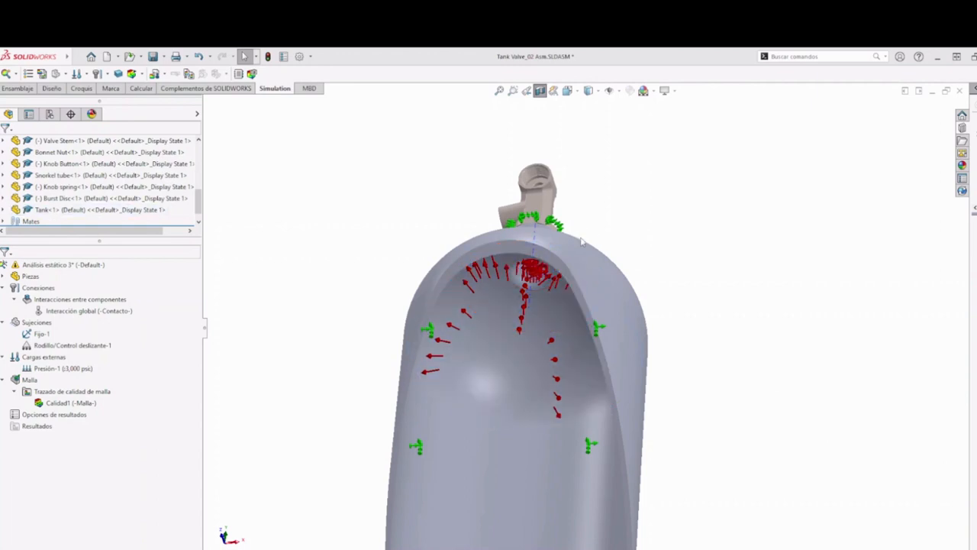
- Review Análisis estático 1, checking the tank's body materials, internal pressure, Fijo-1 fixture and component interactions
{"action": "left_click", "coordinate": [622, 292]}
{"action": "scroll", "coordinate": [623, 292], "scroll_direction": "down", "scroll_amount": 1}
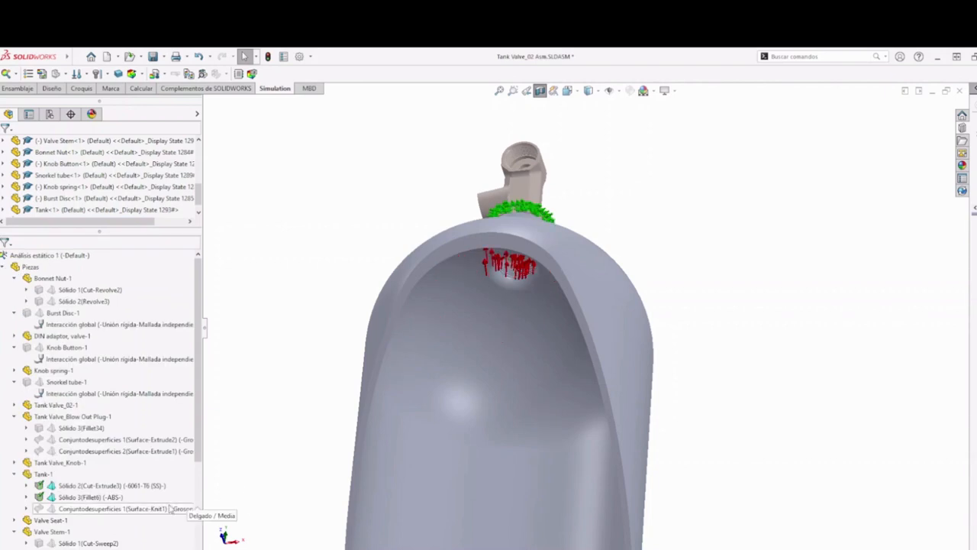
{"action": "scroll", "coordinate": [169, 509], "scroll_direction": "down", "scroll_amount": 5}
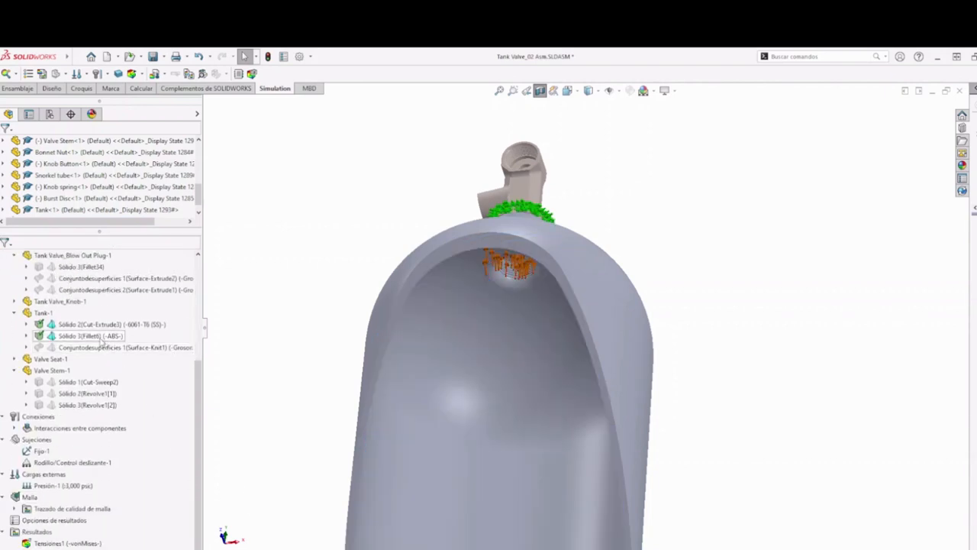
{"action": "scroll", "coordinate": [421, 415], "scroll_direction": "down", "scroll_amount": 3}
{"action": "scroll", "coordinate": [491, 465], "scroll_direction": "up", "scroll_amount": 10}
{"action": "scroll", "coordinate": [558, 458], "scroll_direction": "down", "scroll_amount": 6}
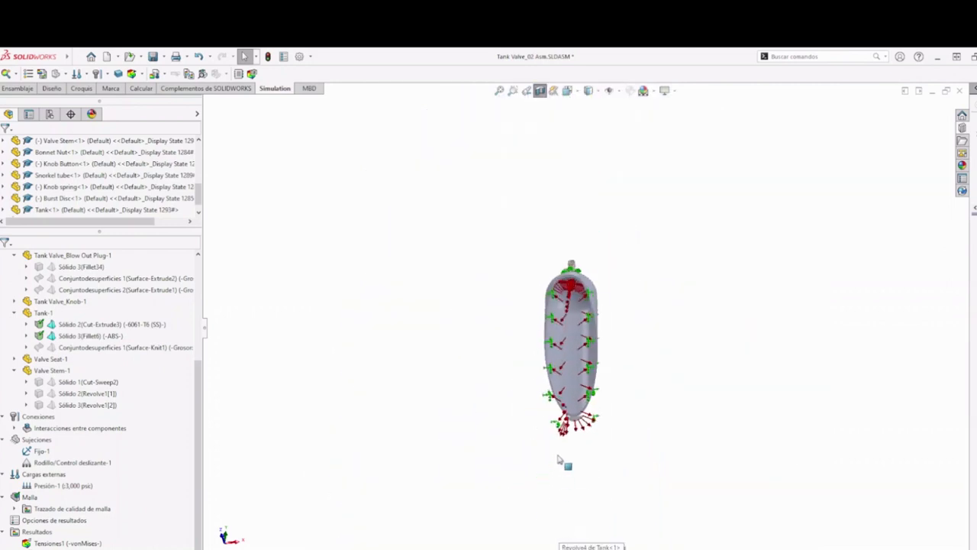
{"action": "left_click", "coordinate": [14, 312]}
{"action": "left_click", "coordinate": [38, 451]}
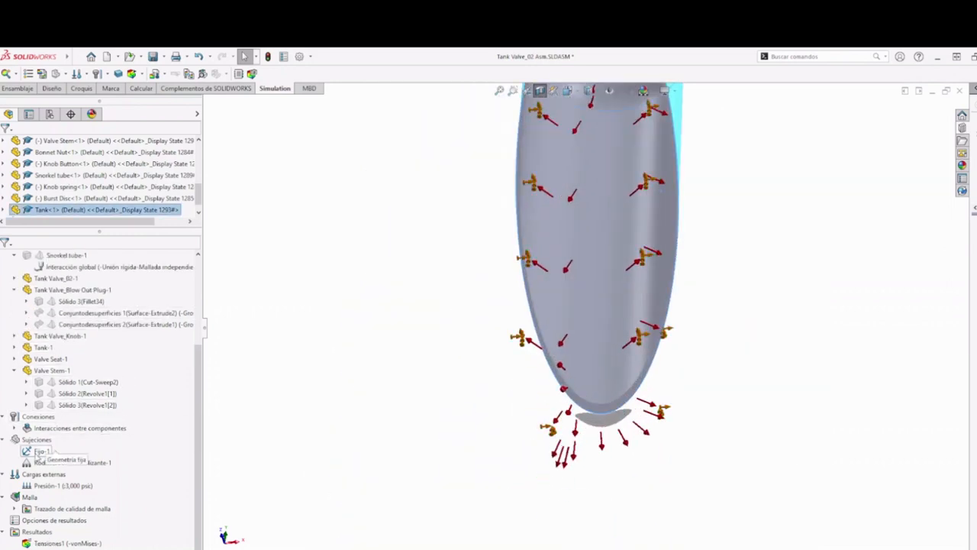
{"action": "left_click", "coordinate": [15, 428]}
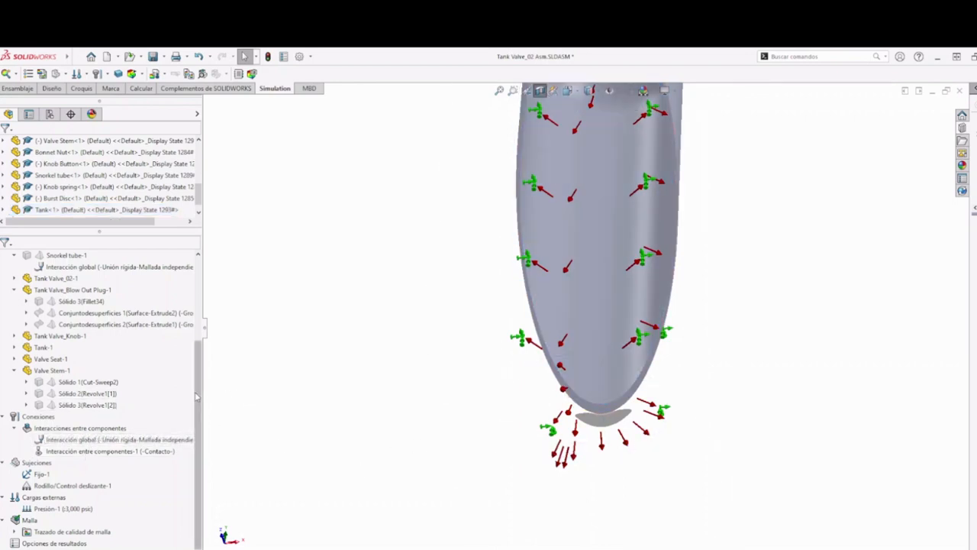
{"action": "scroll", "coordinate": [197, 395], "scroll_direction": "down", "scroll_amount": 1}
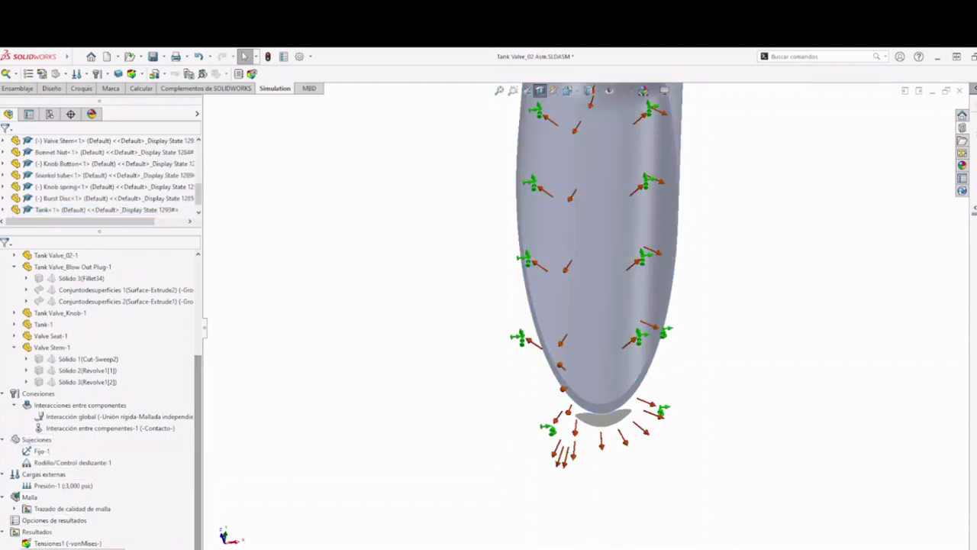
- Display the von Mises stress plot Tensiones1 of Análisis estático 1 and examine it over the tank's base, dome and valve
{"action": "right_click", "coordinate": [74, 543]}
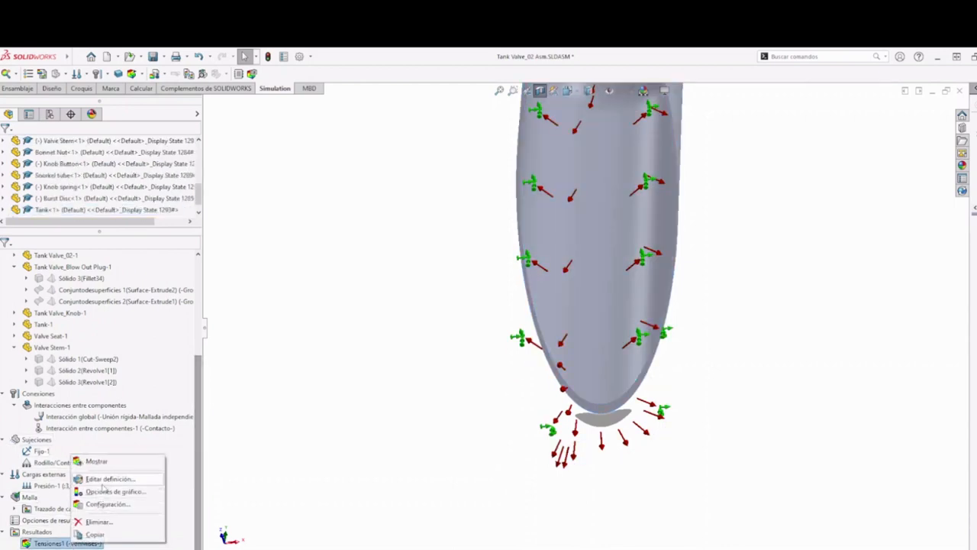
{"action": "left_click", "coordinate": [97, 462]}
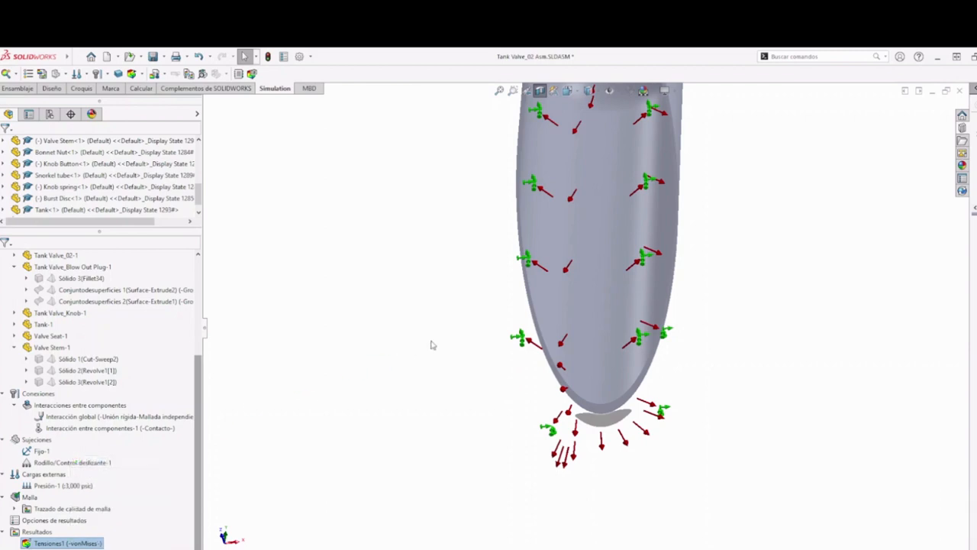
{"action": "double_click", "coordinate": [67, 542]}
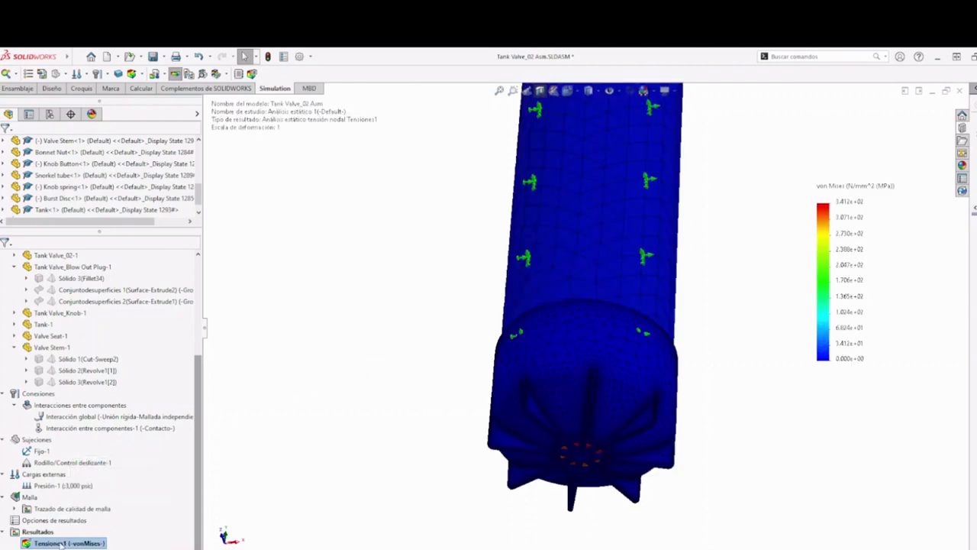
{"action": "scroll", "coordinate": [534, 294], "scroll_direction": "up", "scroll_amount": 5}
{"action": "middle_click_drag", "start_coordinate": [586, 295], "coordinate": [574, 198]}
{"action": "scroll", "coordinate": [569, 271], "scroll_direction": "down", "scroll_amount": 10}
{"action": "scroll", "coordinate": [622, 250], "scroll_direction": "up", "scroll_amount": 10}
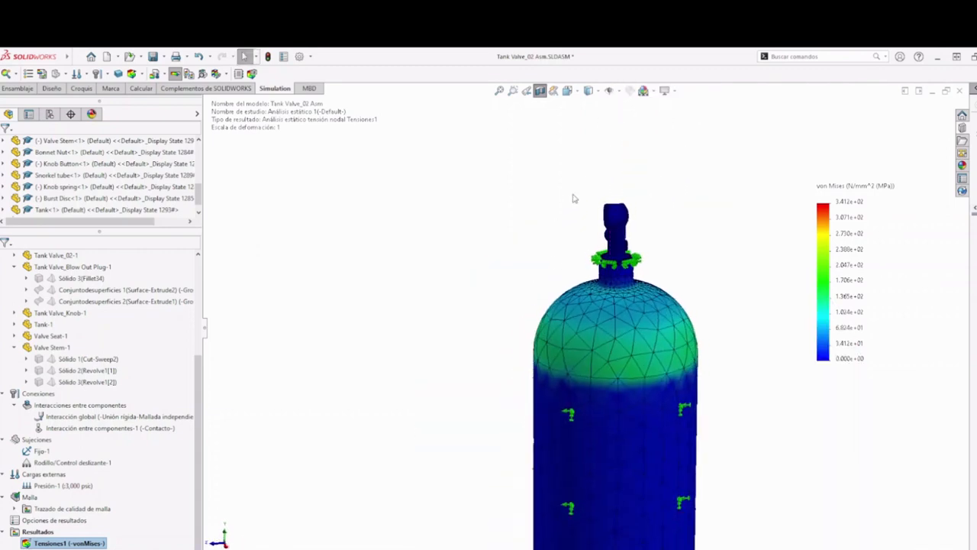
{"action": "middle_click_drag", "start_coordinate": [556, 240], "coordinate": [425, 183]}
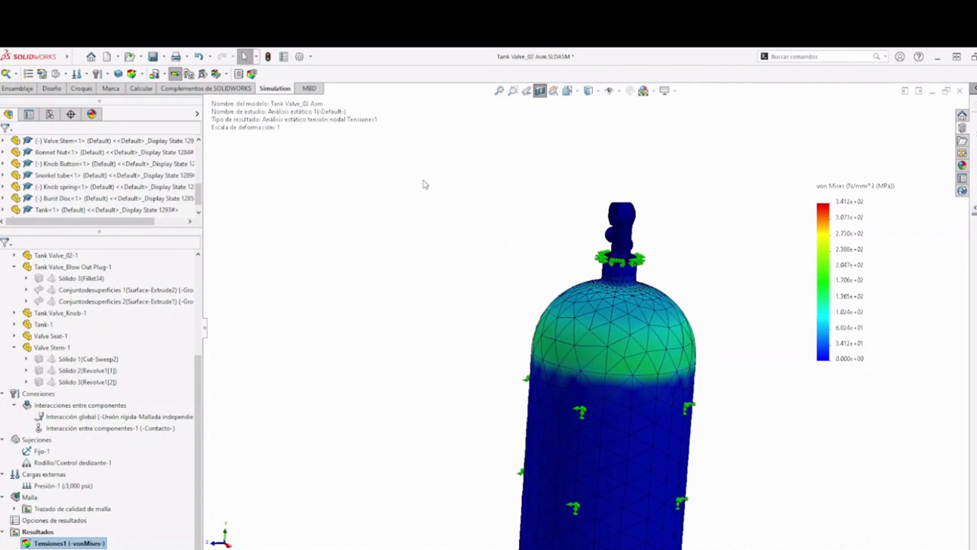
- Apply a section clipping (Recorte de sección) to the von Mises stress plot using the Front Plane
{"action": "left_click", "coordinate": [226, 75]}
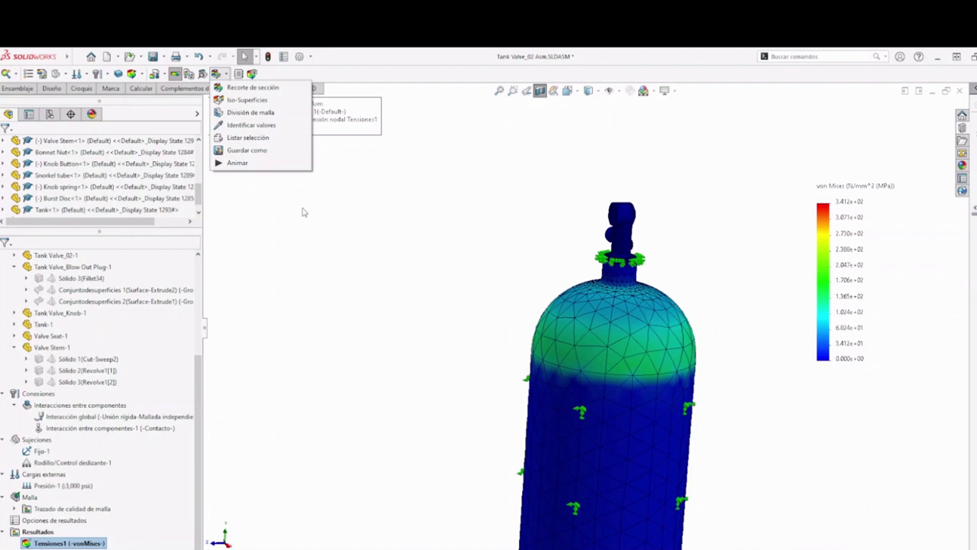
{"action": "left_click", "coordinate": [248, 88]}
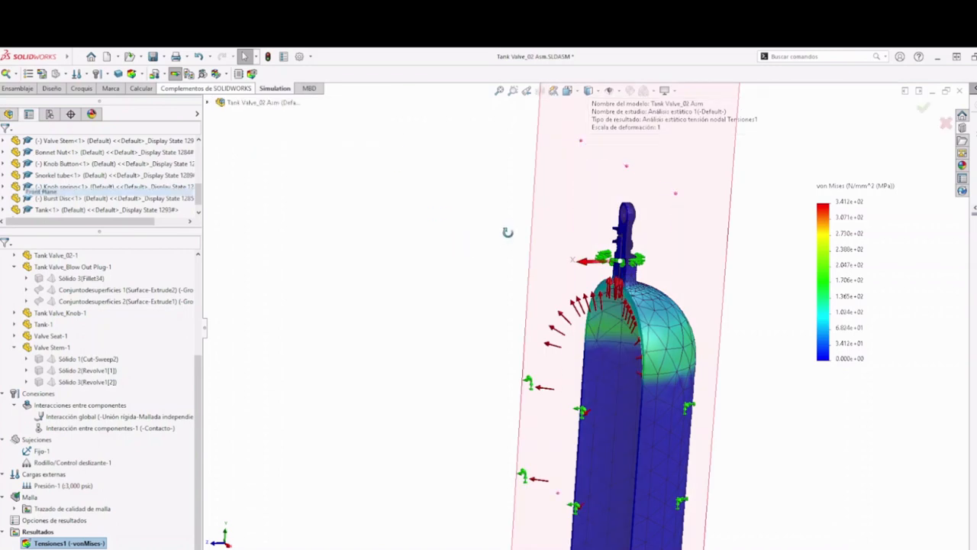
{"action": "left_click", "coordinate": [920, 112]}
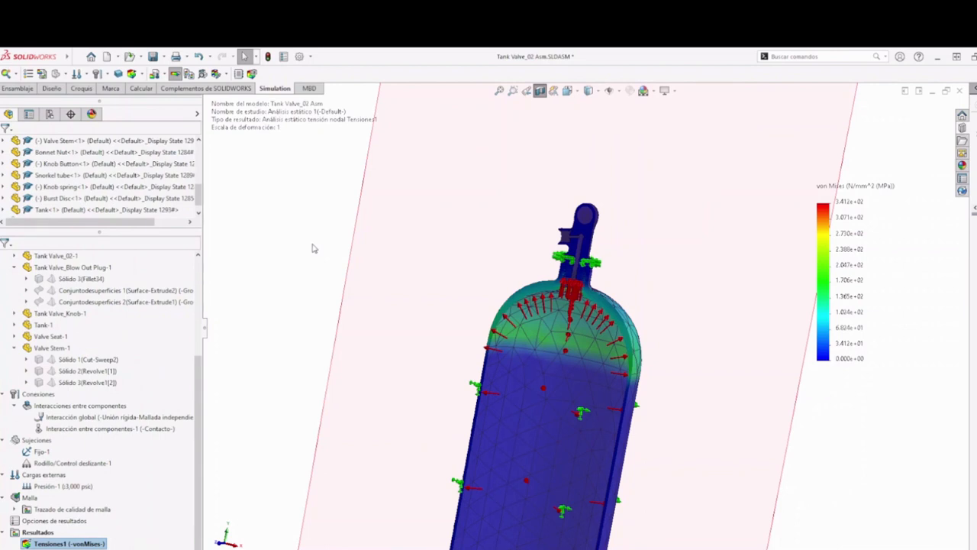
- Examine the sectioned stress plot around the tank's dome, neck threads and valve connection
{"action": "scroll", "coordinate": [495, 430], "scroll_direction": "down", "scroll_amount": 5}
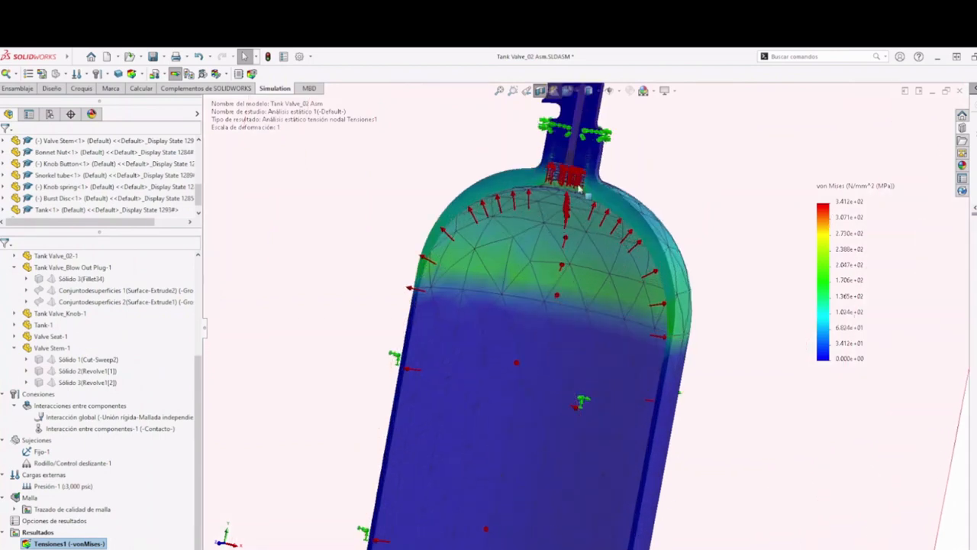
{"action": "scroll", "coordinate": [579, 187], "scroll_direction": "down", "scroll_amount": 4}
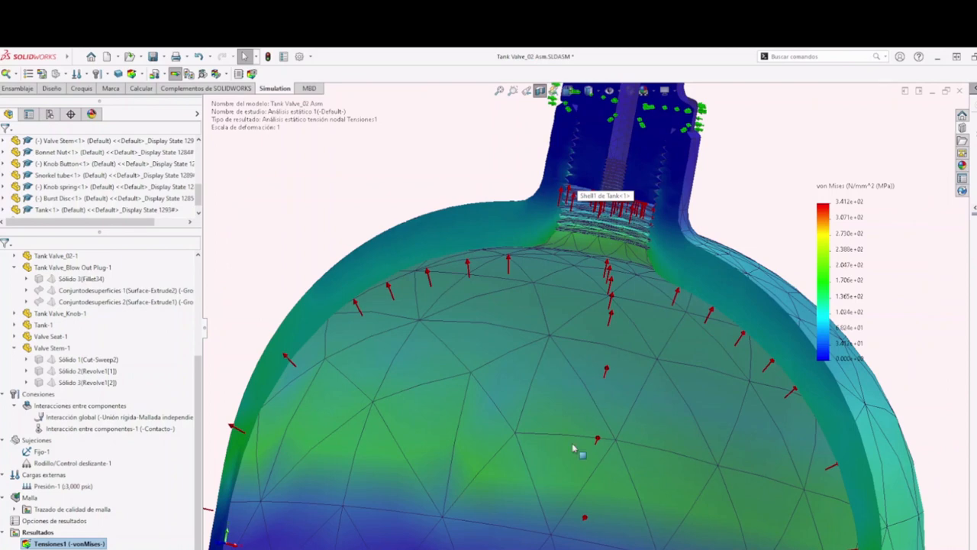
{"action": "key", "text": "f"}
{"action": "scroll", "coordinate": [597, 294], "scroll_direction": "down", "scroll_amount": 6}
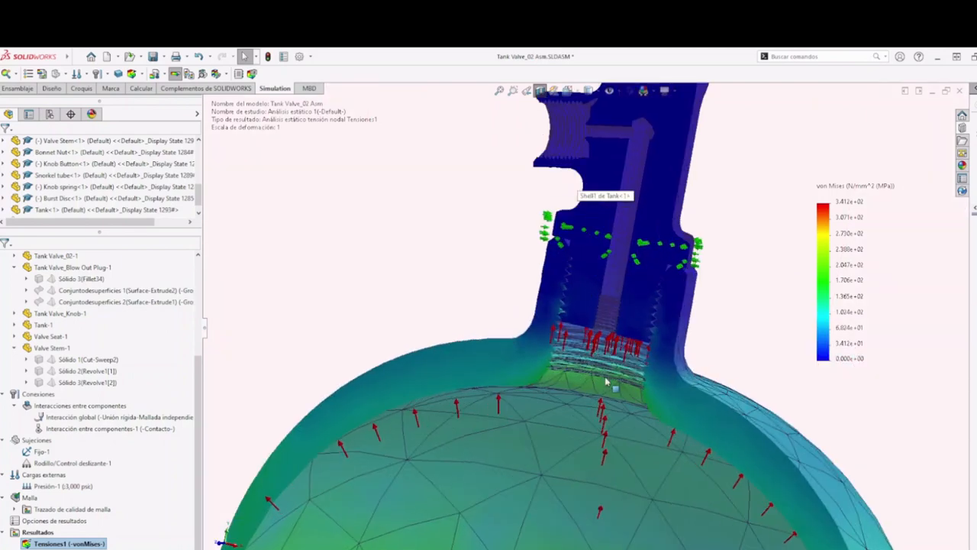
{"action": "middle_click_drag", "start_coordinate": [606, 381], "coordinate": [620, 422]}
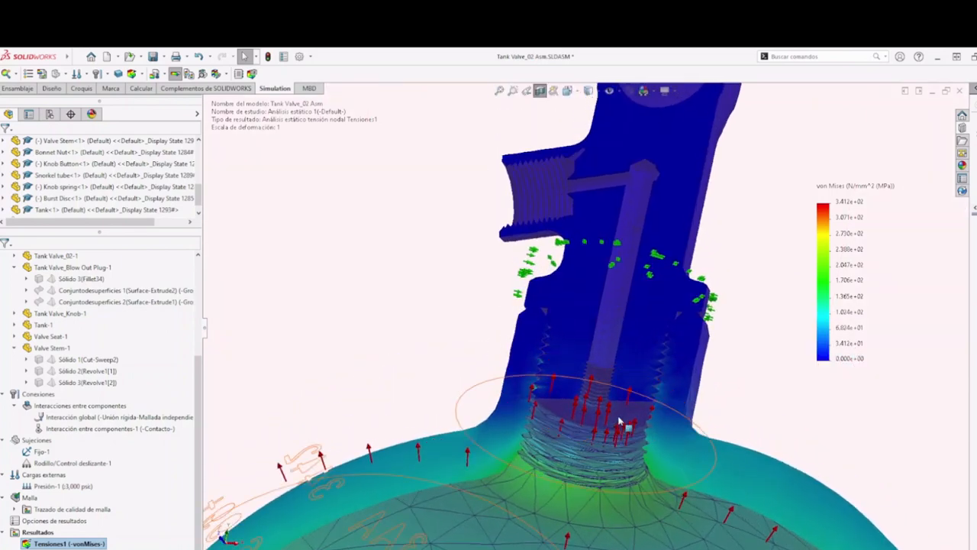
{"action": "scroll", "coordinate": [622, 387], "scroll_direction": "down", "scroll_amount": 2}
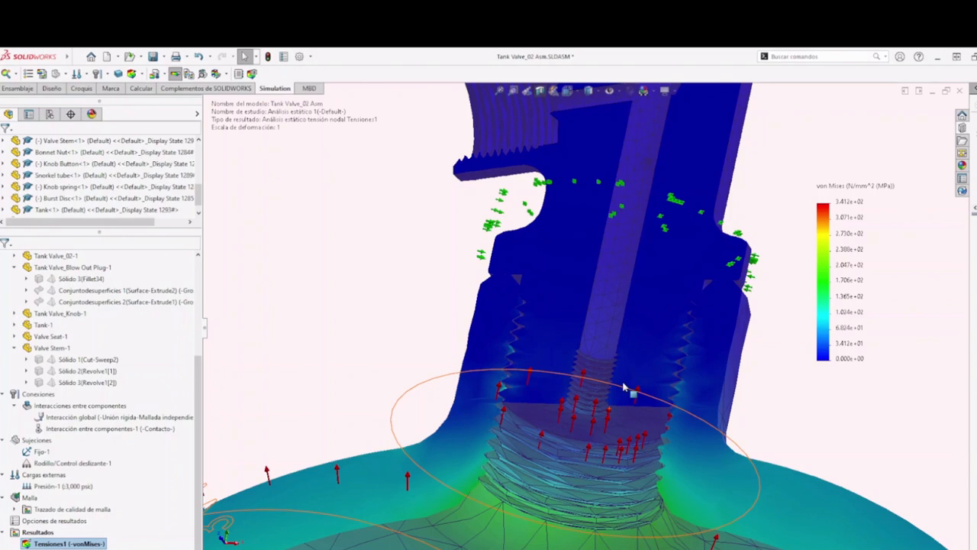
{"action": "scroll", "coordinate": [553, 404], "scroll_direction": "down", "scroll_amount": 3}
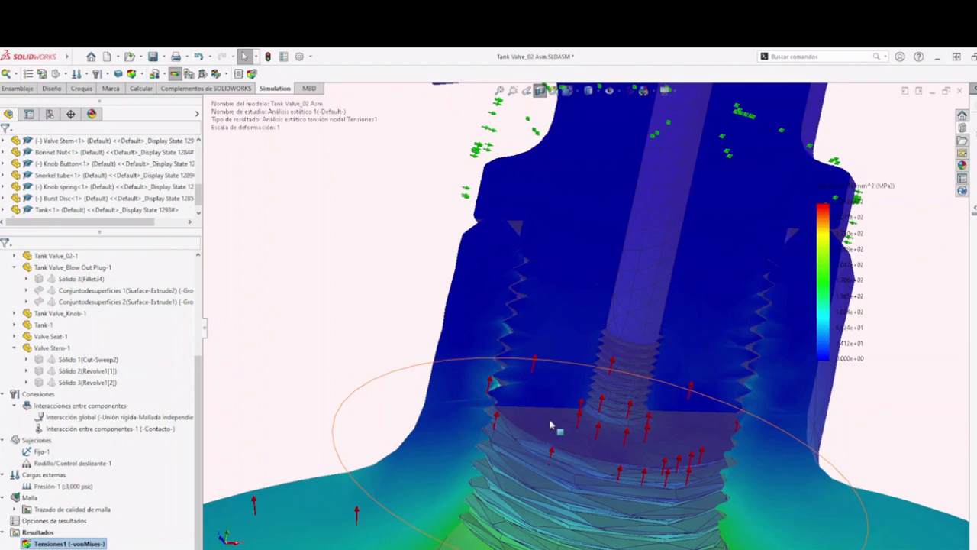
{"action": "scroll", "coordinate": [550, 424], "scroll_direction": "up", "scroll_amount": 5}
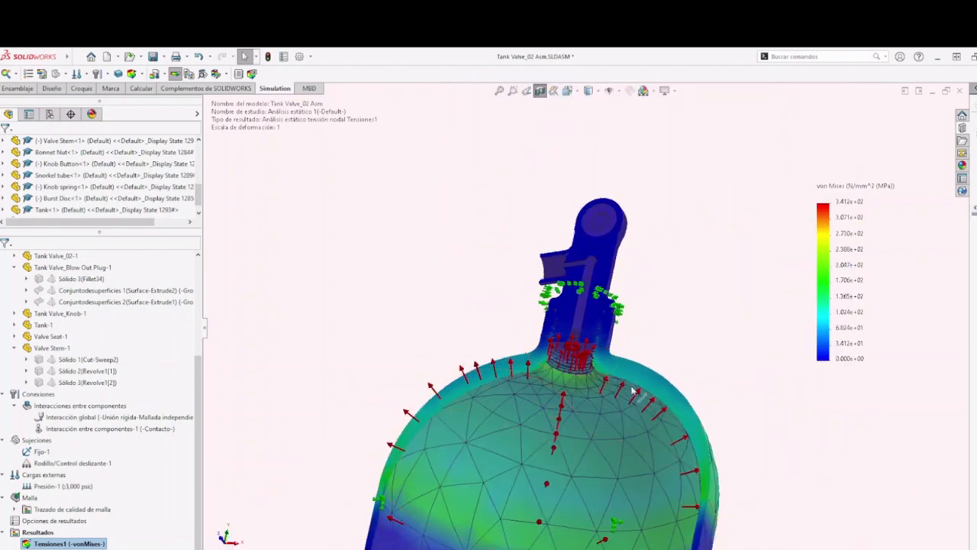
{"action": "scroll", "coordinate": [622, 393], "scroll_direction": "down", "scroll_amount": 2}
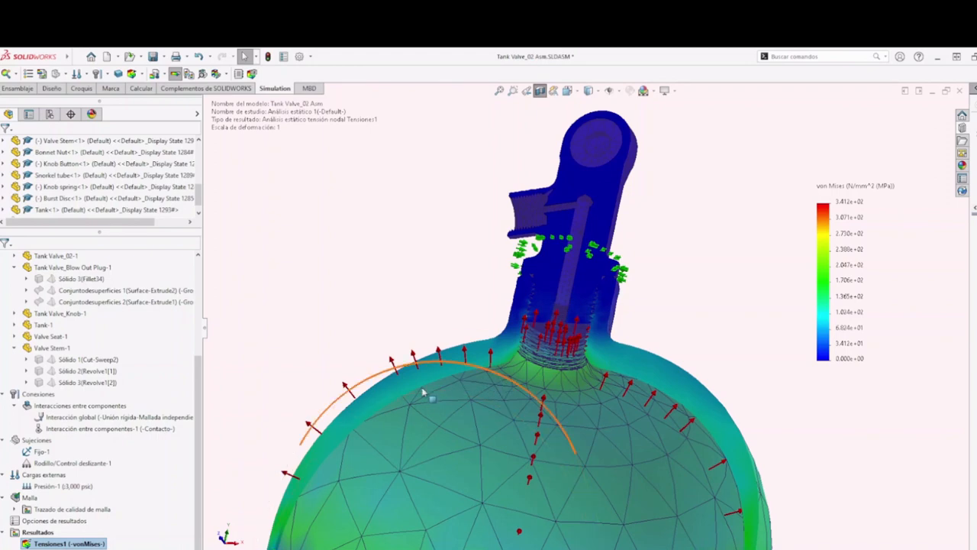
- Examine the von Mises stress distribution along the tank dome, the neck and the valve threads in the sectioned view
{"action": "scroll", "coordinate": [580, 458], "scroll_direction": "up", "scroll_amount": 4}
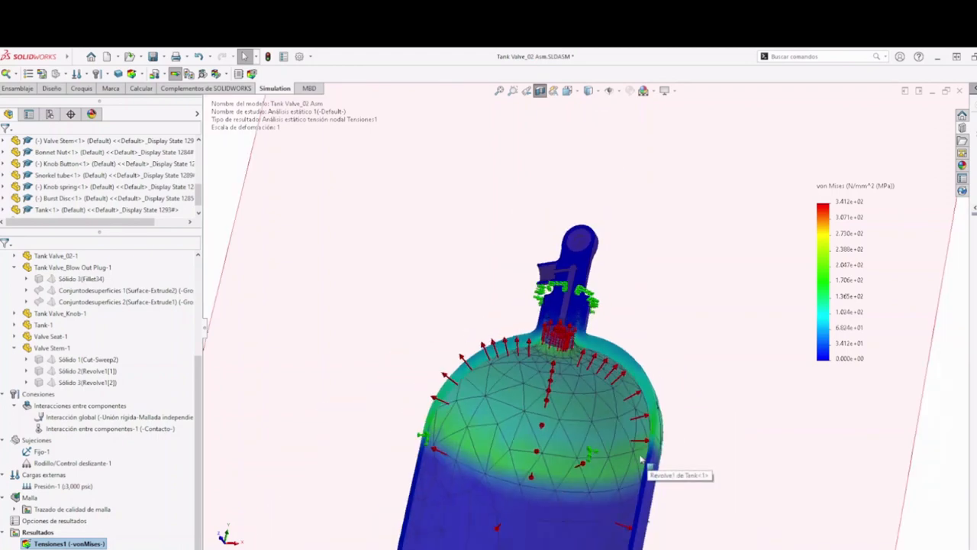
{"action": "scroll", "coordinate": [614, 454], "scroll_direction": "up", "scroll_amount": 3}
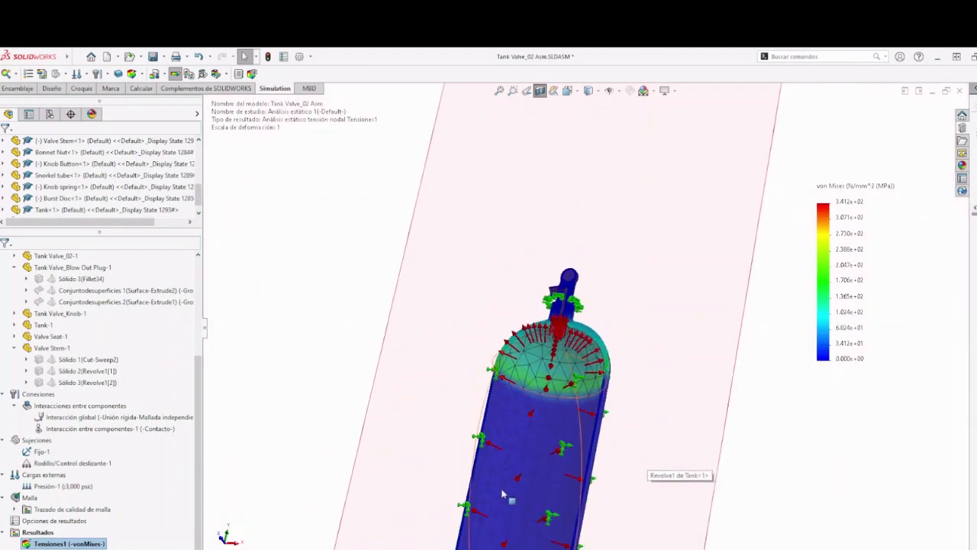
{"action": "scroll", "coordinate": [557, 433], "scroll_direction": "down", "scroll_amount": 5}
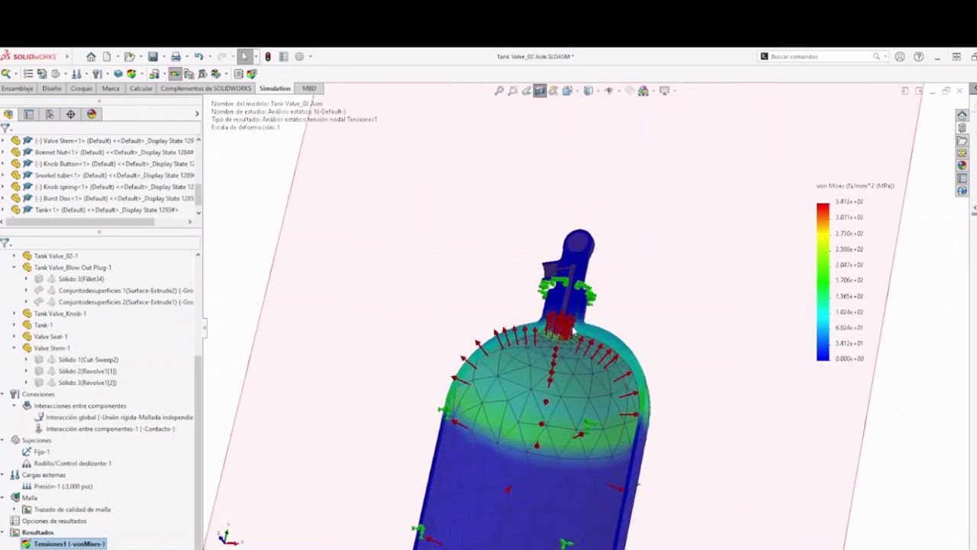
{"action": "scroll", "coordinate": [589, 287], "scroll_direction": "down", "scroll_amount": 6}
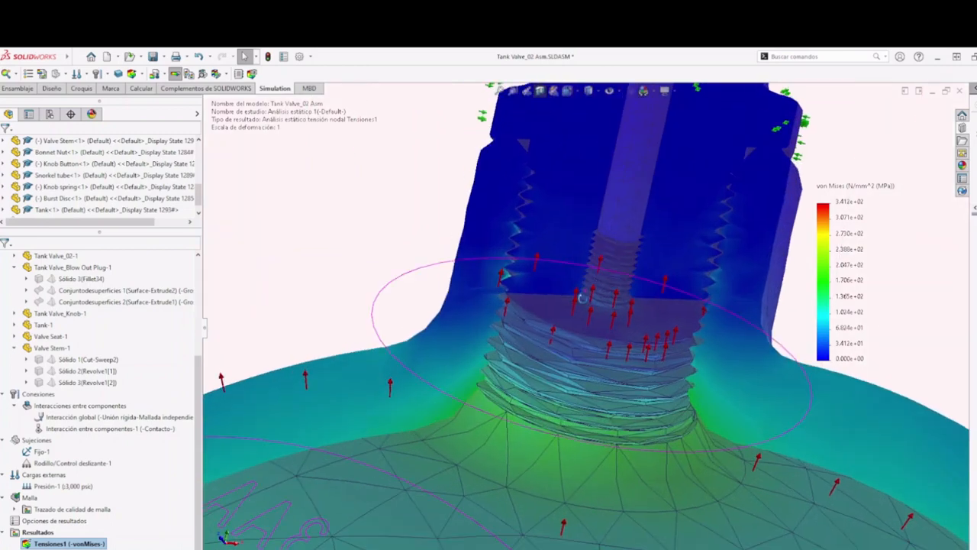
{"action": "scroll", "coordinate": [593, 259], "scroll_direction": "up", "scroll_amount": 3}
{"action": "scroll", "coordinate": [576, 282], "scroll_direction": "down", "scroll_amount": 3}
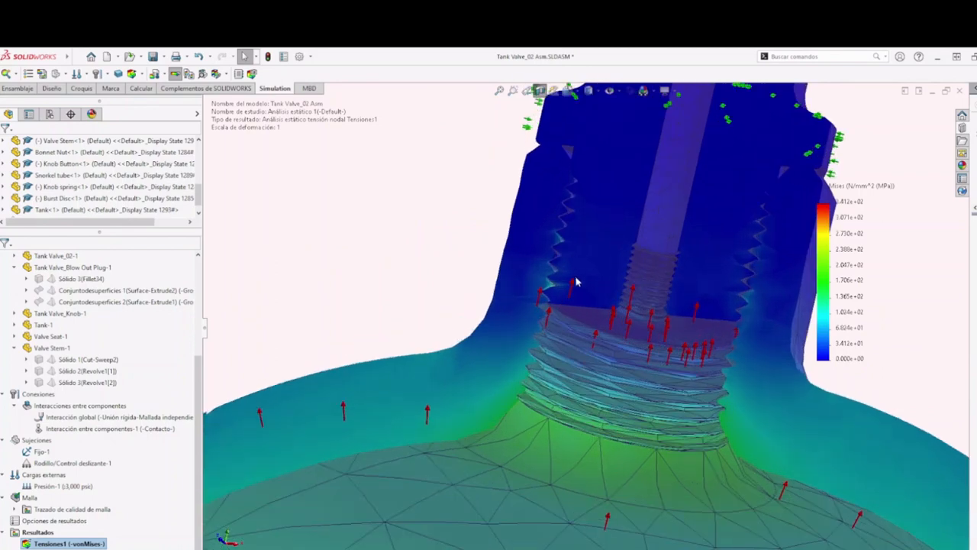
{"action": "scroll", "coordinate": [585, 455], "scroll_direction": "up", "scroll_amount": 8}
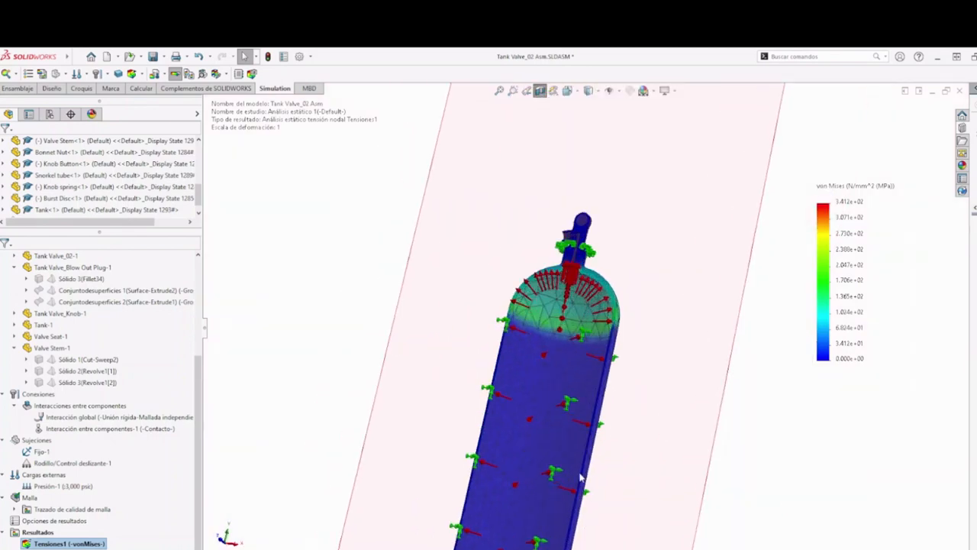
{"action": "scroll", "coordinate": [576, 267], "scroll_direction": "down", "scroll_amount": 5}
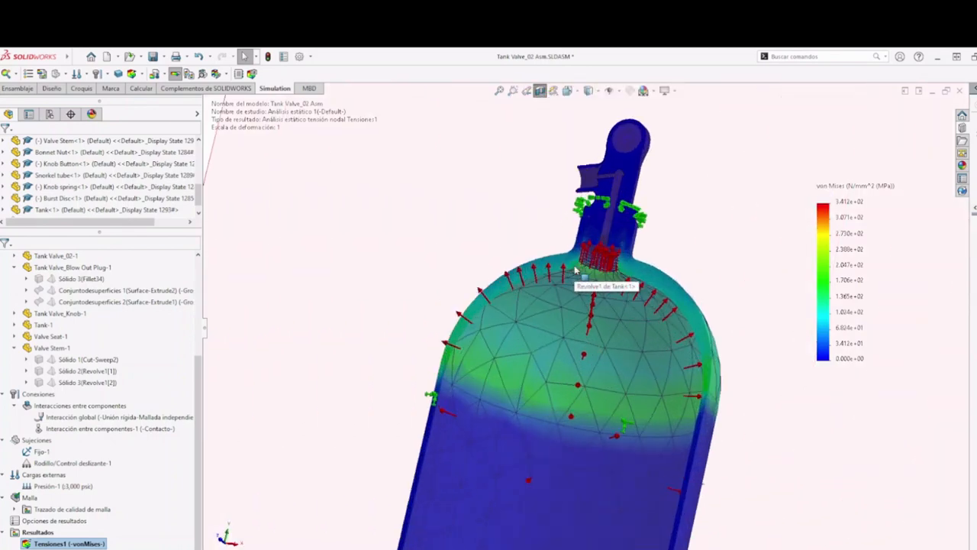
{"action": "scroll", "coordinate": [576, 269], "scroll_direction": "down", "scroll_amount": 6}
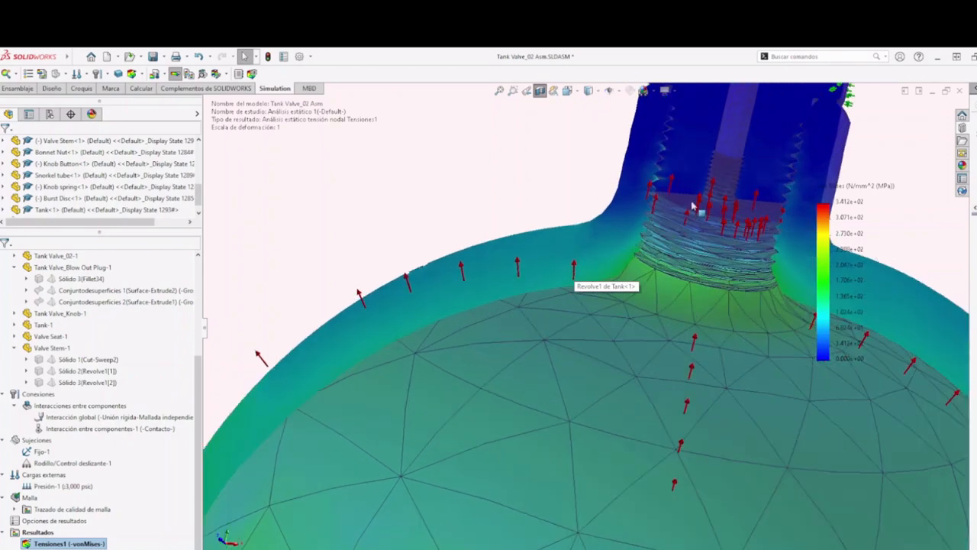
{"action": "scroll", "coordinate": [694, 213], "scroll_direction": "down", "scroll_amount": 3}
{"action": "scroll", "coordinate": [638, 233], "scroll_direction": "down", "scroll_amount": 3}
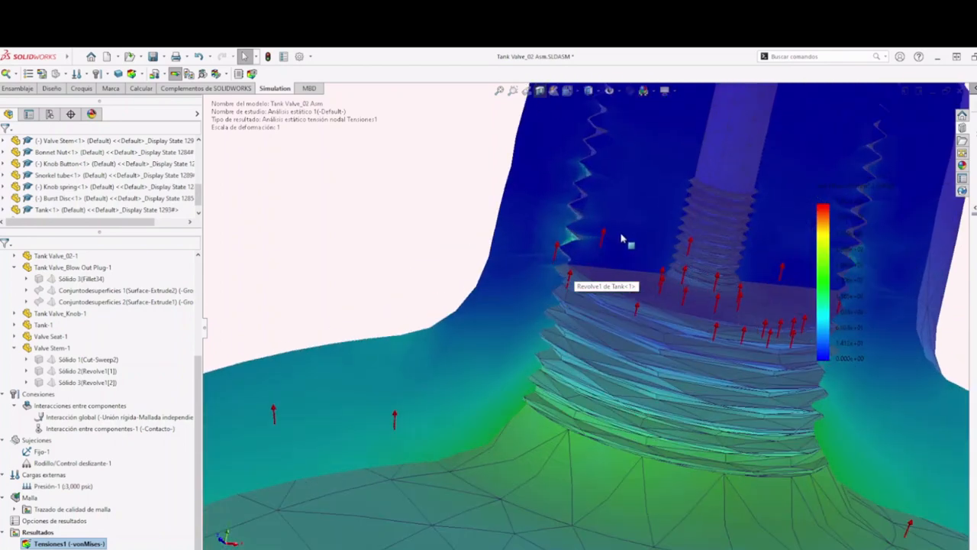
- Play the animation of the Tensiones1 von Mises plot and inspect how the neck and valve threads deform
{"action": "right_click", "coordinate": [87, 544]}
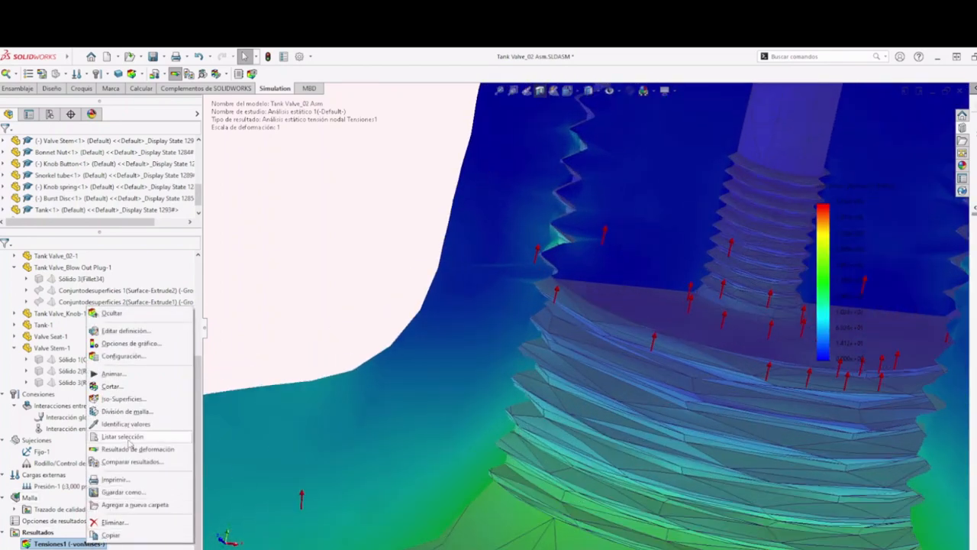
{"action": "left_click", "coordinate": [113, 373]}
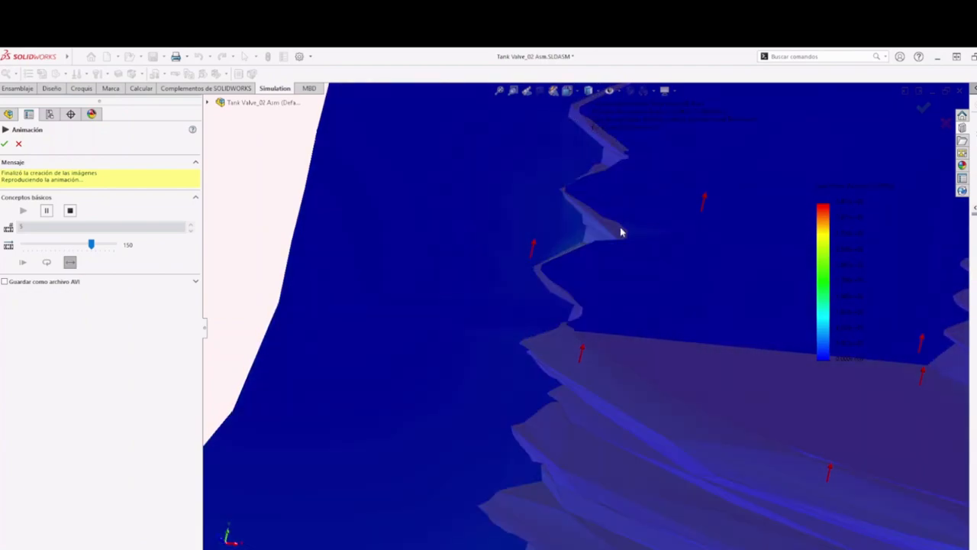
{"action": "scroll", "coordinate": [621, 229], "scroll_direction": "up", "scroll_amount": 5}
{"action": "scroll", "coordinate": [676, 330], "scroll_direction": "up", "scroll_amount": 3}
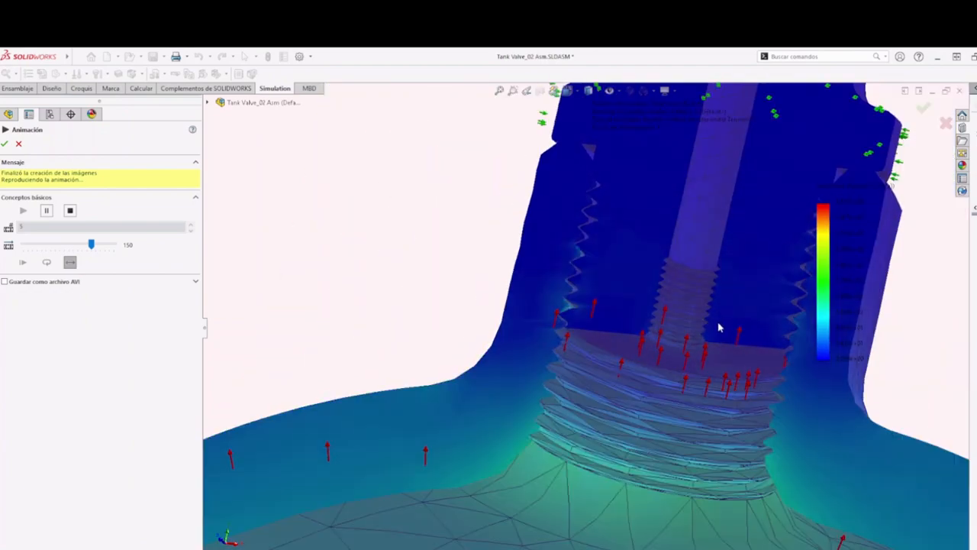
{"action": "scroll", "coordinate": [843, 476], "scroll_direction": "up", "scroll_amount": 2}
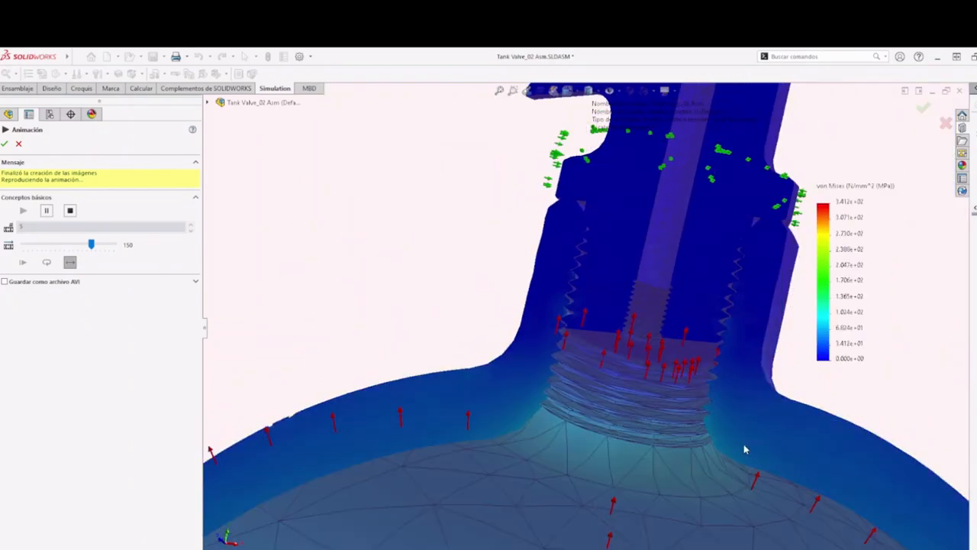
{"action": "scroll", "coordinate": [687, 300], "scroll_direction": "down", "scroll_amount": 5}
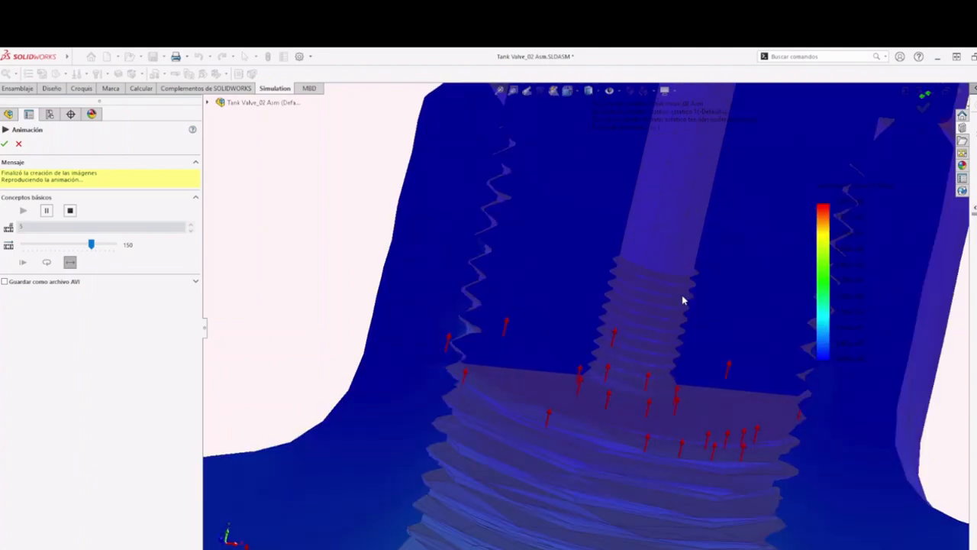
{"action": "scroll", "coordinate": [437, 320], "scroll_direction": "up", "scroll_amount": 2}
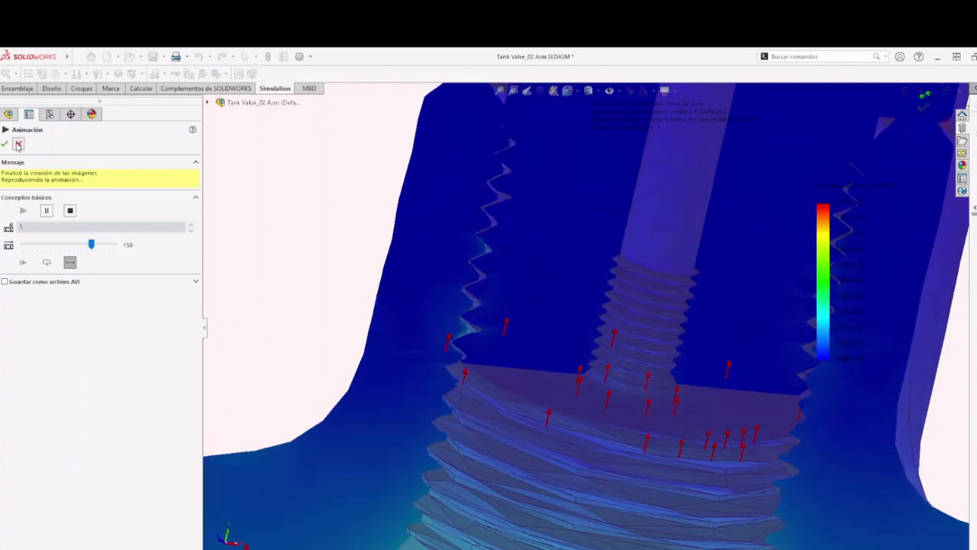
{"action": "left_click", "coordinate": [18, 143]}
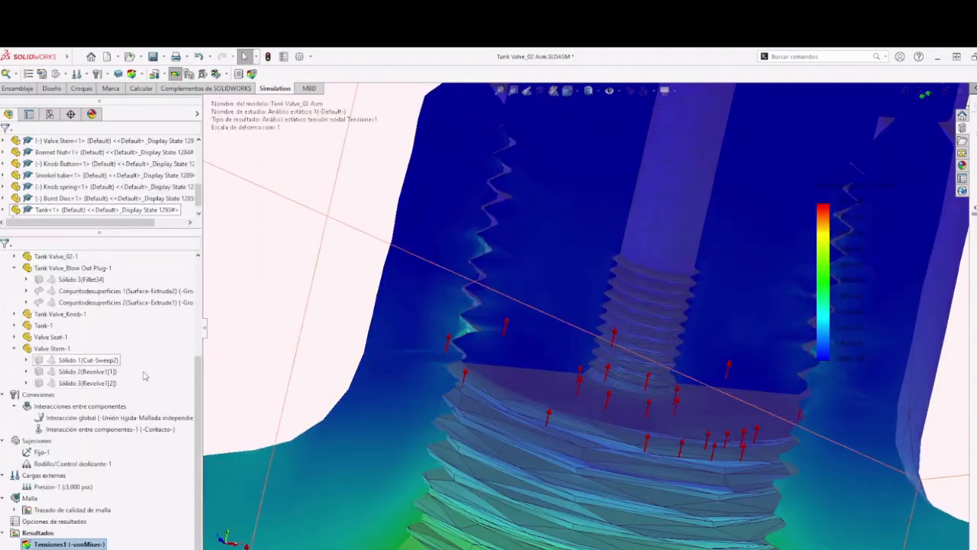
{"action": "right_click", "coordinate": [80, 544]}
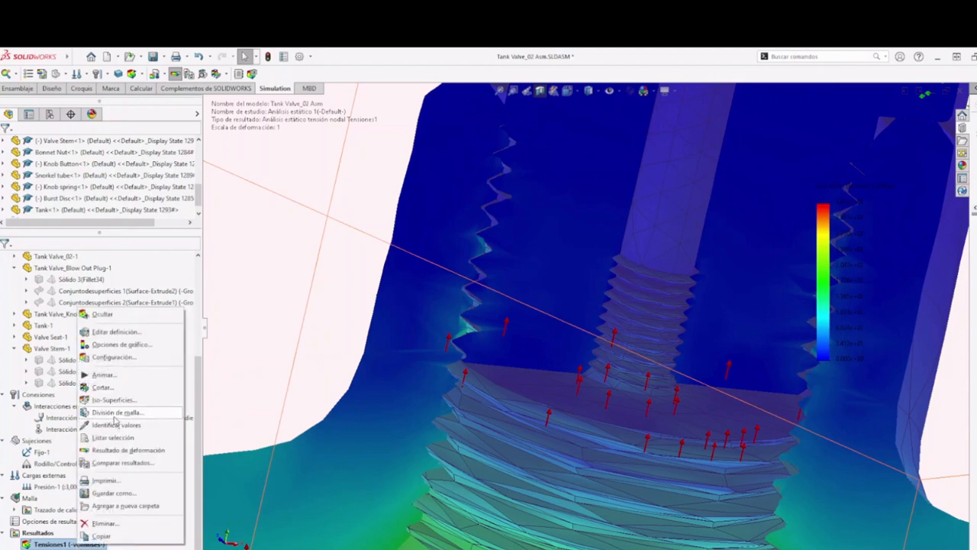
{"action": "key", "text": "Escape"}
{"action": "left_click", "coordinate": [220, 359]}
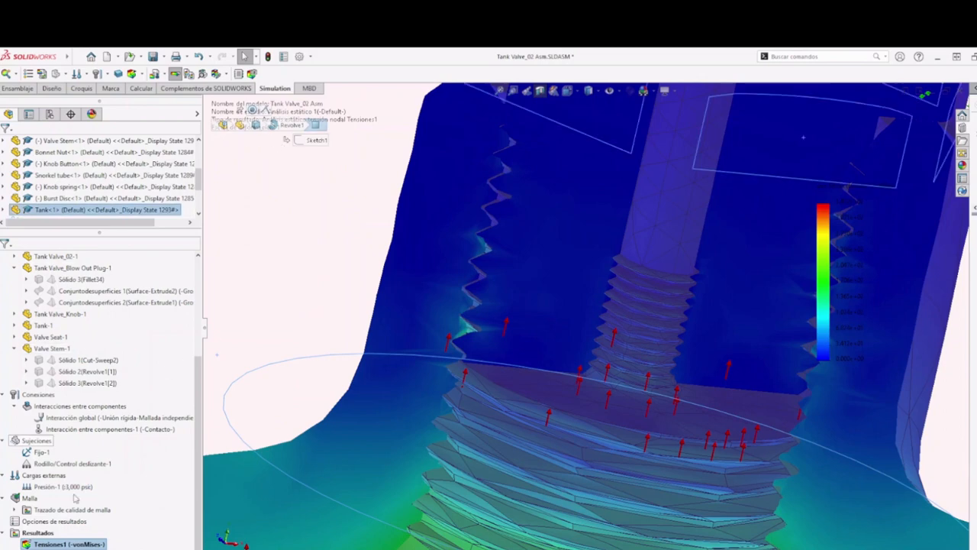
- Set the deformed shape of the Tensiones1 stress plot to a user-defined scale of 5
{"action": "right_click", "coordinate": [65, 542]}
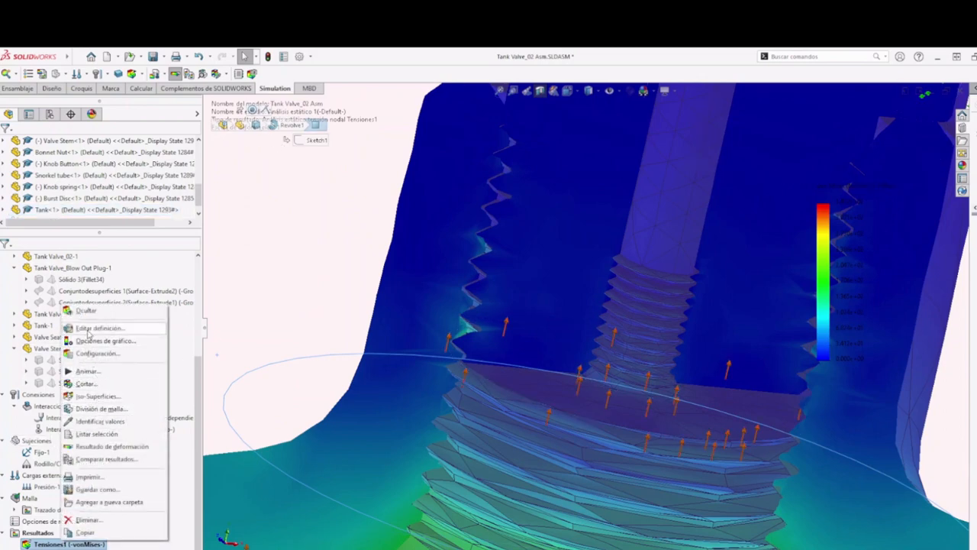
{"action": "left_click", "coordinate": [98, 328]}
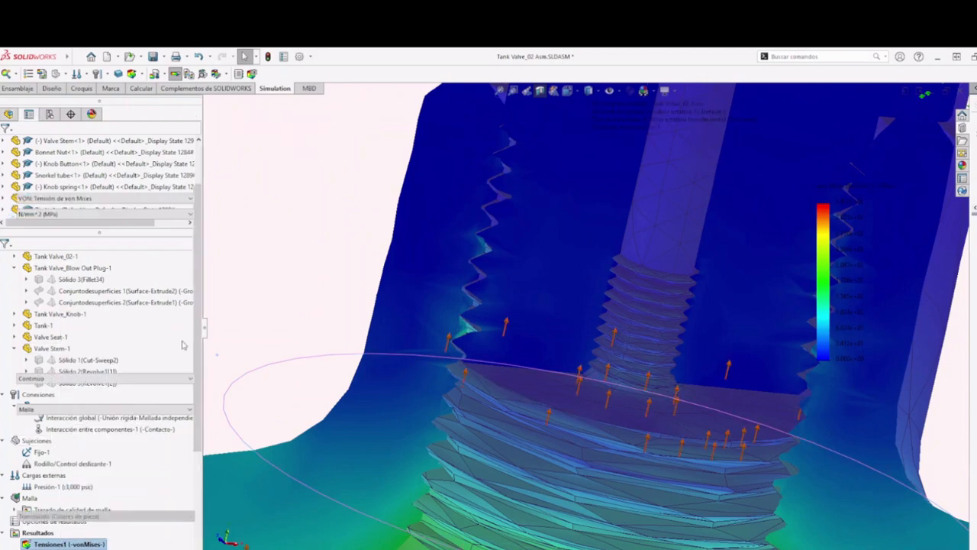
{"action": "left_click", "coordinate": [21, 299]}
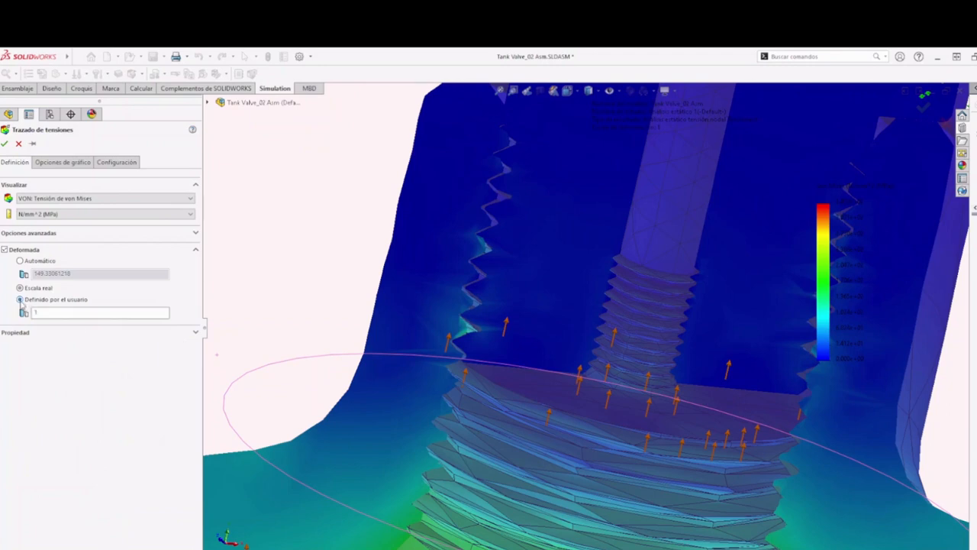
{"action": "left_click", "coordinate": [51, 313]}
{"action": "key", "text": "Return"}
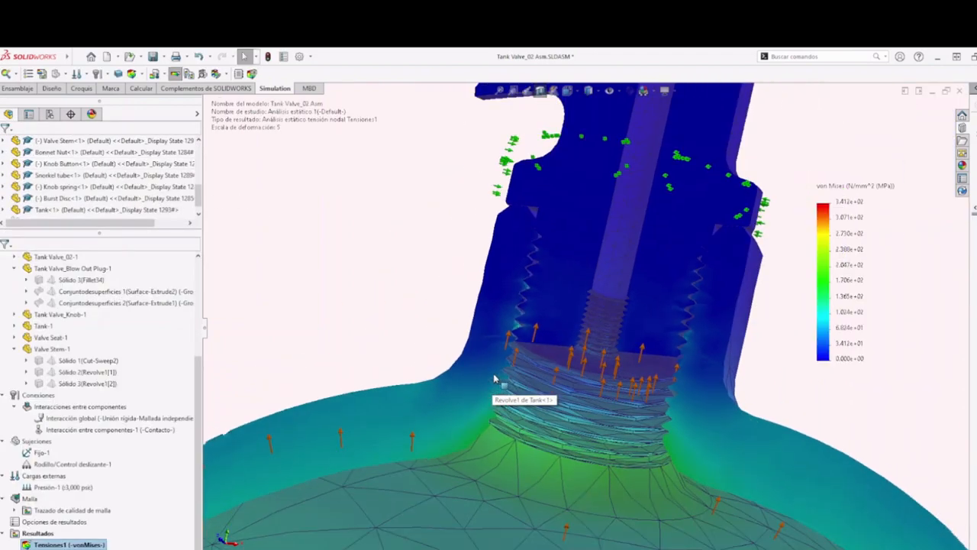
- Animate the Tensiones1 plot at the enlarged deformation scale, examine the thread contact between valve and tank, and end the animation
{"action": "right_click", "coordinate": [70, 542]}
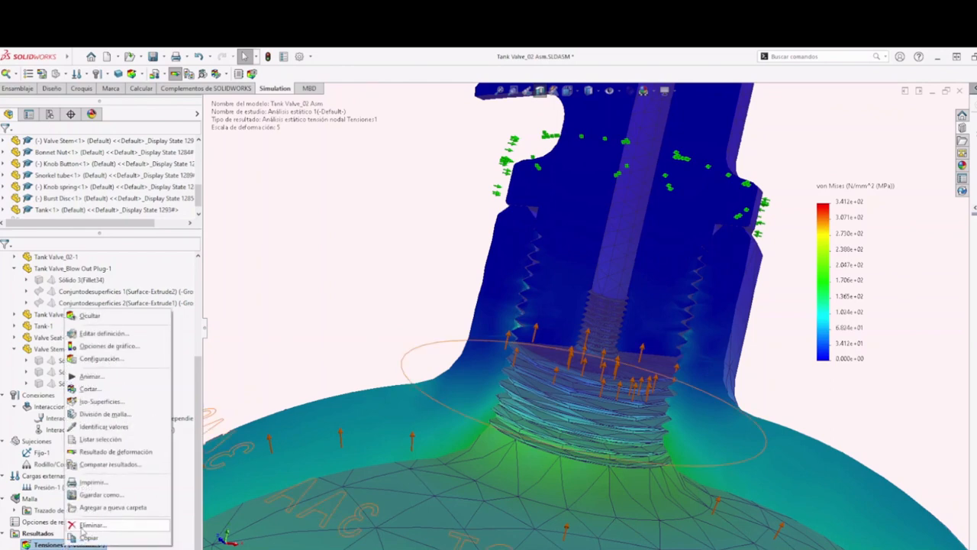
{"action": "left_click", "coordinate": [90, 376]}
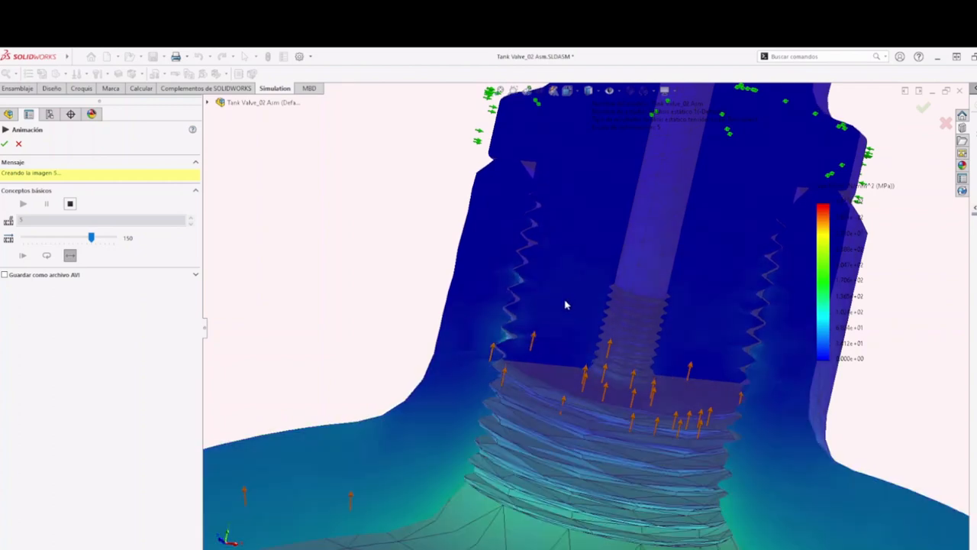
{"action": "scroll", "coordinate": [564, 310], "scroll_direction": "down", "scroll_amount": 4}
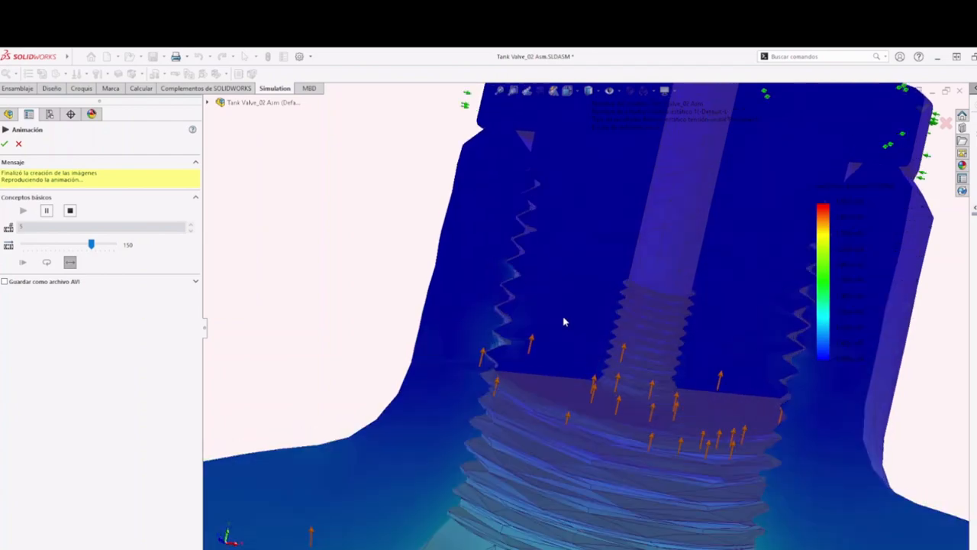
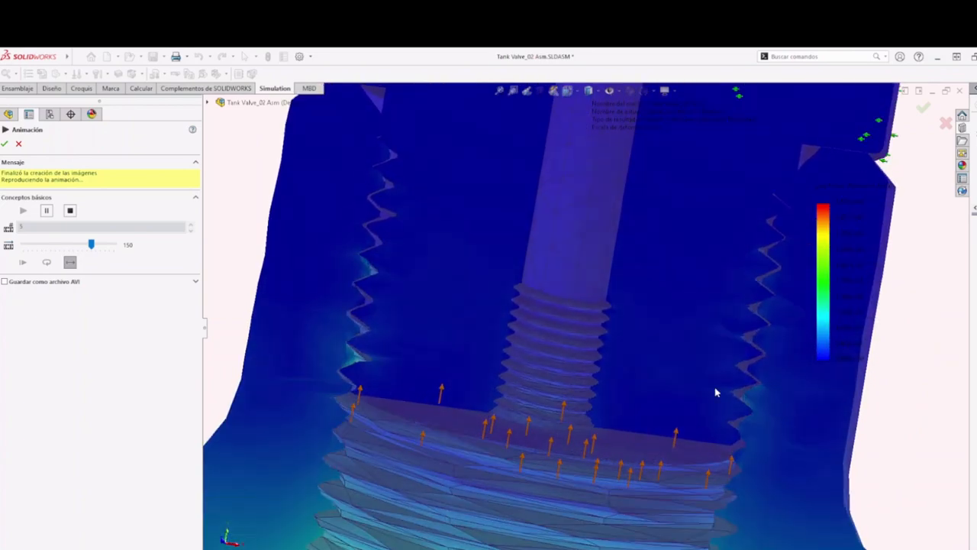
{"action": "left_click", "coordinate": [70, 210]}
{"action": "scroll", "coordinate": [524, 359], "scroll_direction": "up", "scroll_amount": 3}
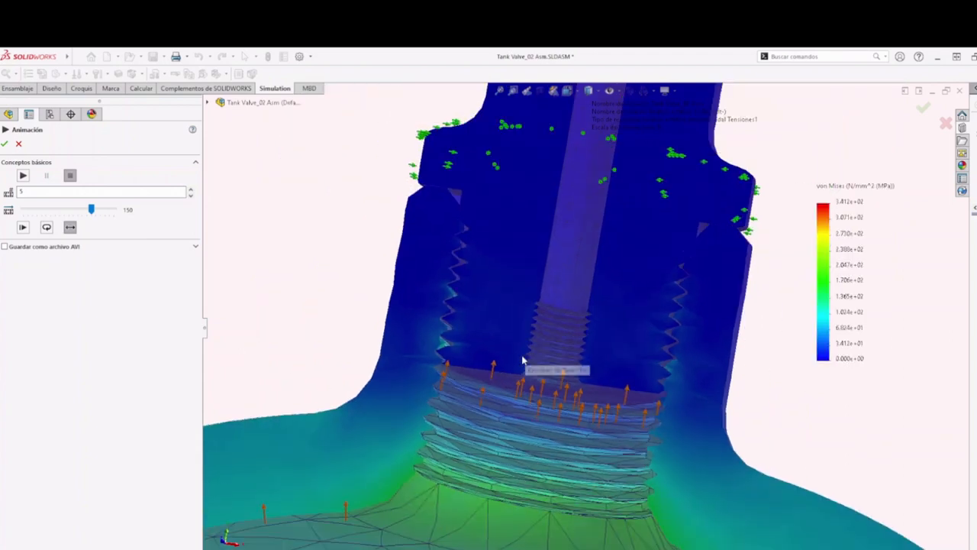
{"action": "middle_click_drag", "start_coordinate": [522, 358], "coordinate": [458, 367]}
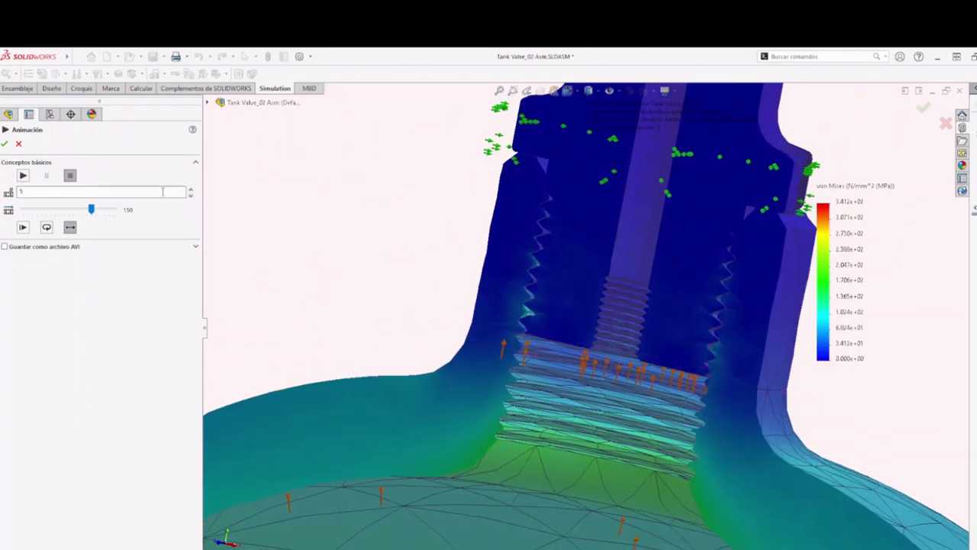
{"action": "left_click", "coordinate": [18, 144]}
- Switch to the Análisis estático 3 study and review the faces and pressure value defined in its Presión-1 load
{"action": "scroll", "coordinate": [571, 346], "scroll_direction": "up", "scroll_amount": 8}
{"action": "mouse_move", "coordinate": [572, 349]}
{"action": "middle_mouse_down"}
{"action": "mouse_move", "coordinate": [589, 344]}
{"action": "mouse_move", "coordinate": [568, 348]}
{"action": "middle_mouse_up"}
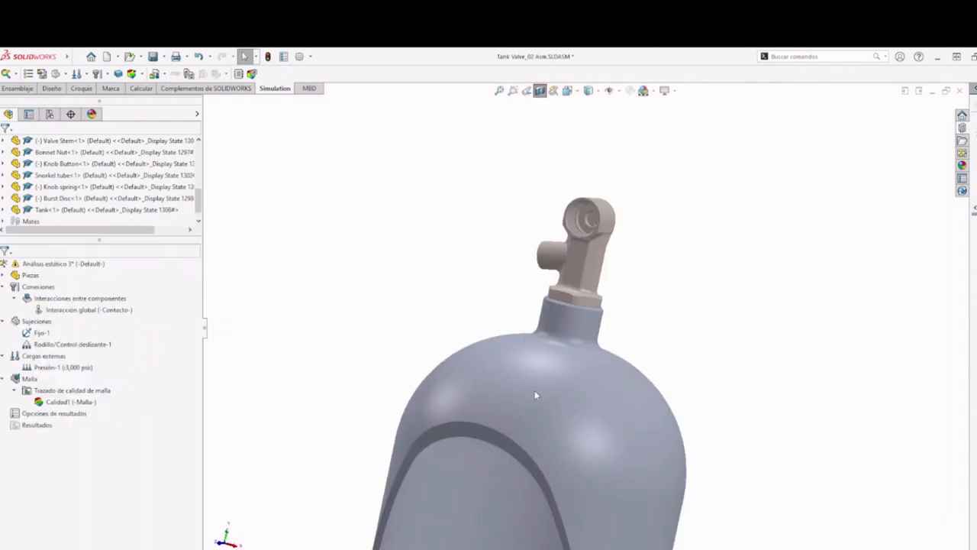
{"action": "left_click", "coordinate": [545, 453]}
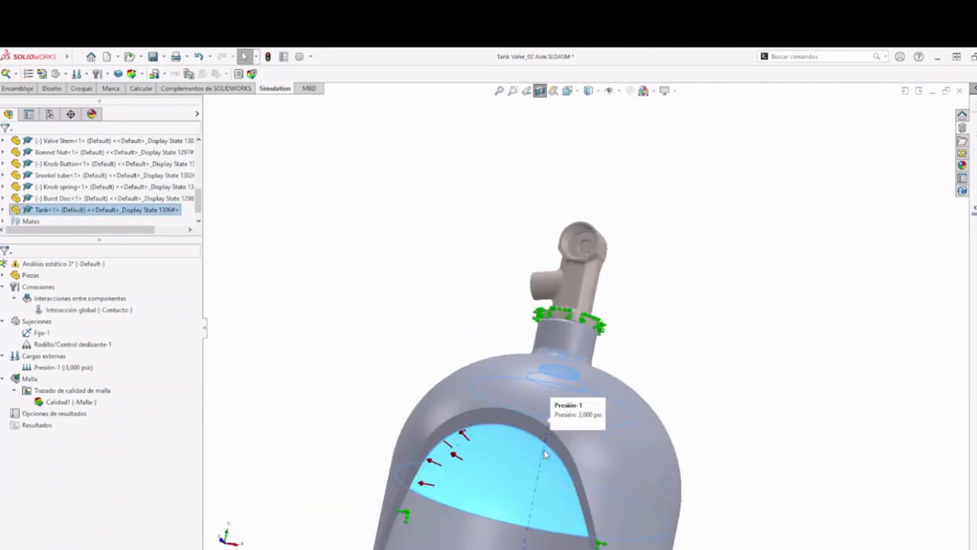
{"action": "middle_click_drag", "start_coordinate": [545, 453], "coordinate": [510, 364]}
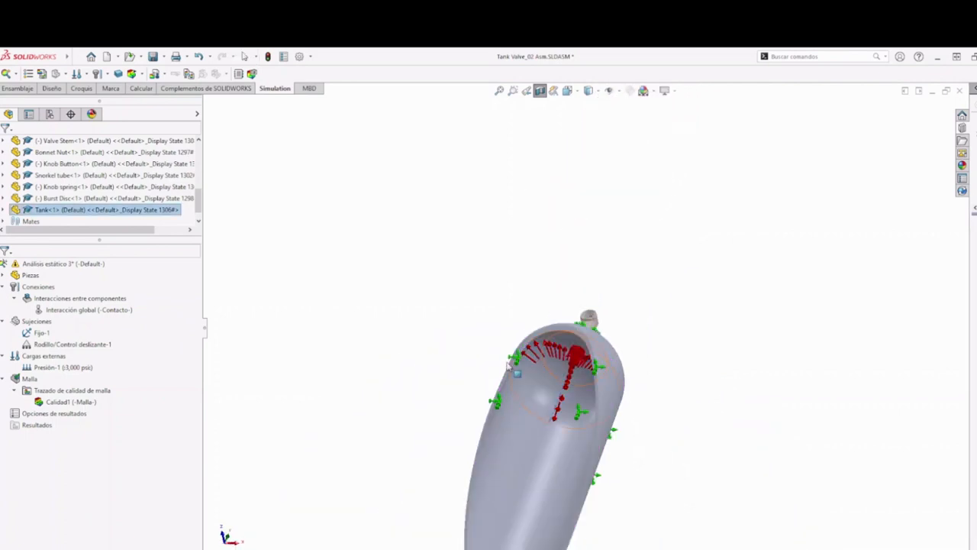
{"action": "right_click", "coordinate": [48, 370]}
{"action": "left_click", "coordinate": [84, 376]}
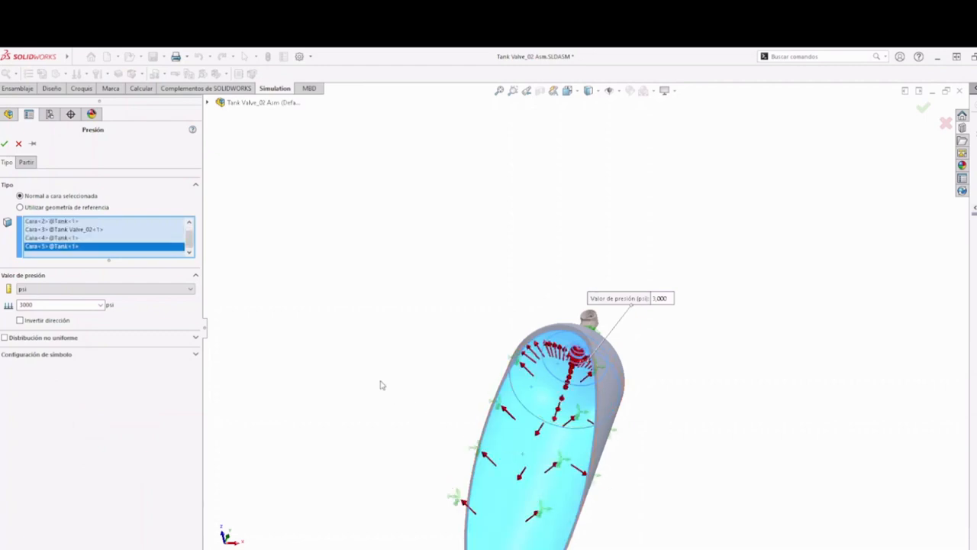
{"action": "left_click", "coordinate": [3, 142]}
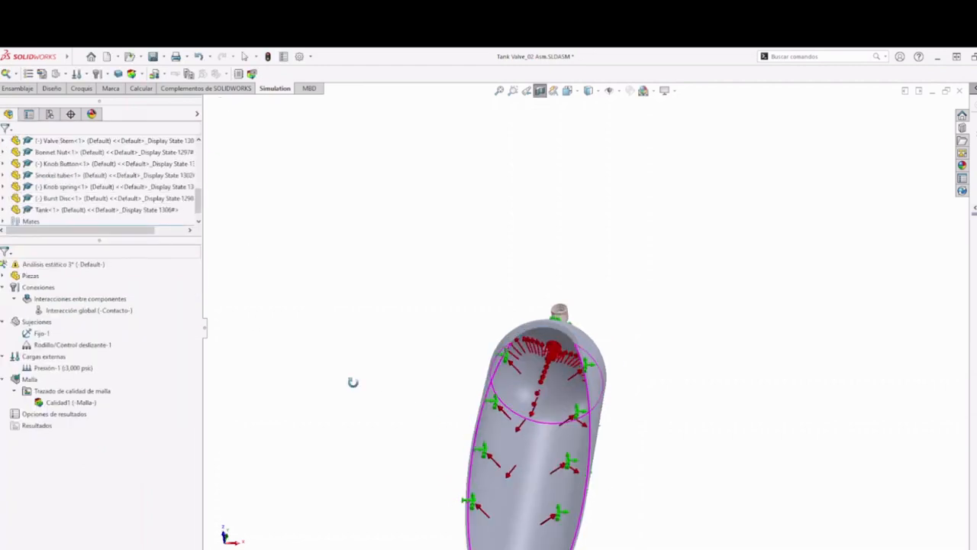
- Open the properties of the Análisis estático 3 study and disable the soft spring used to stabilise the model
{"action": "middle_click_drag", "start_coordinate": [353, 382], "coordinate": [562, 299]}
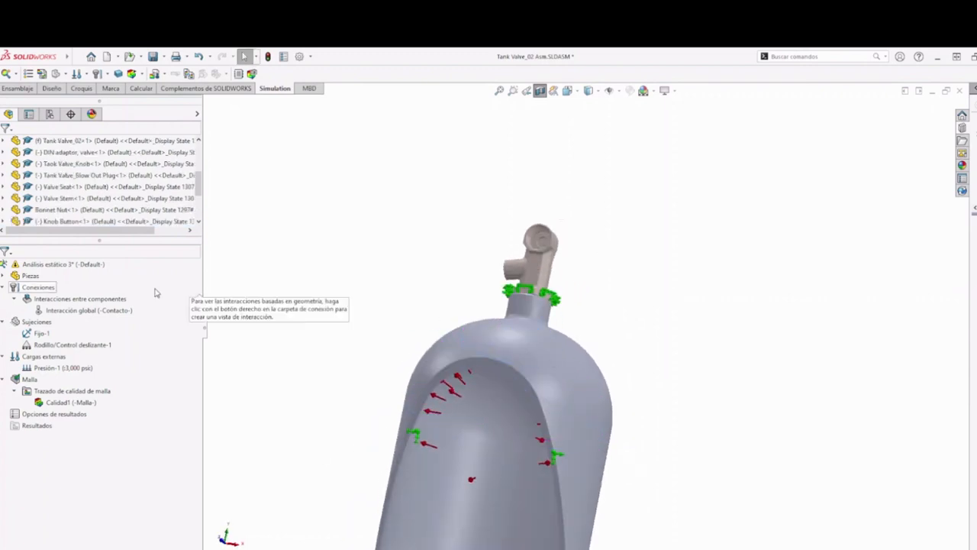
{"action": "right_click", "coordinate": [48, 265]}
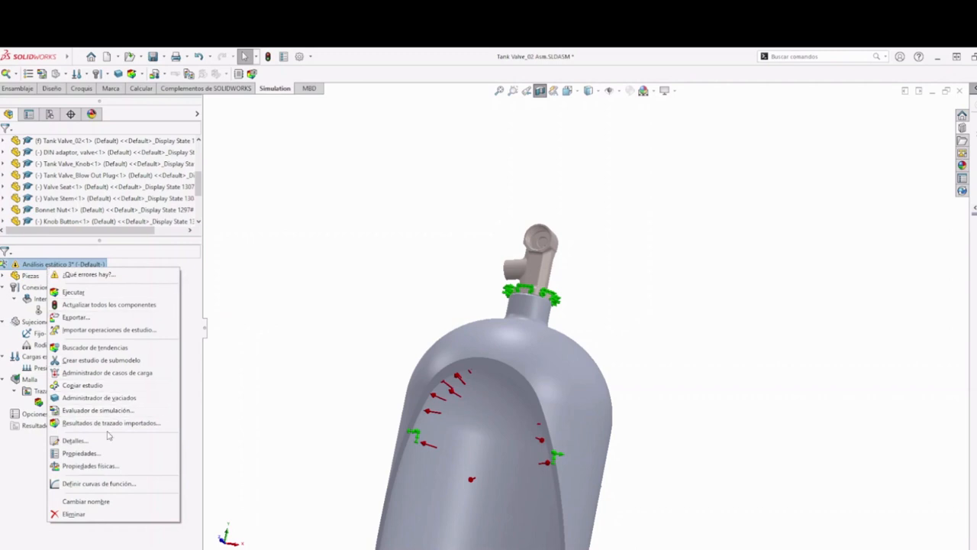
{"action": "left_click", "coordinate": [81, 454]}
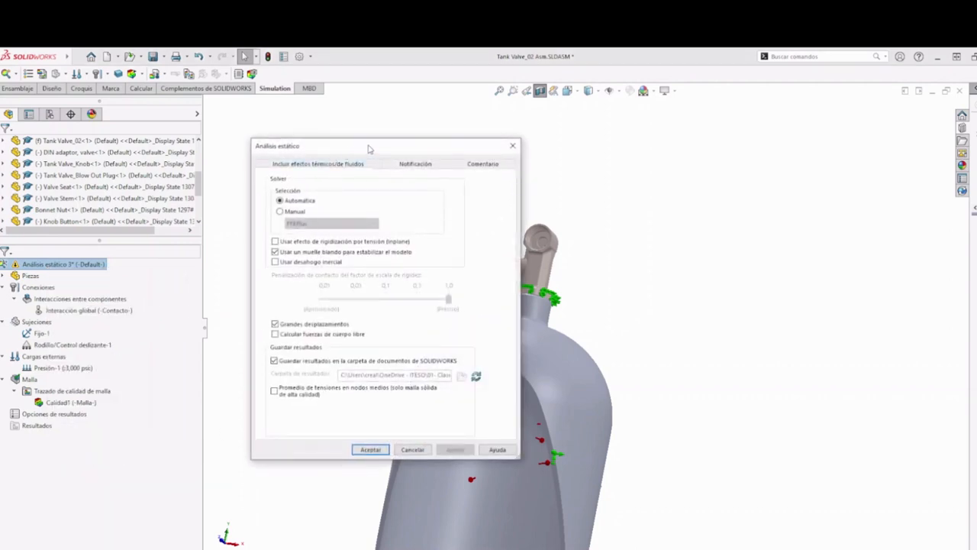
{"action": "left_click_drag", "start_coordinate": [368, 148], "coordinate": [323, 144]}
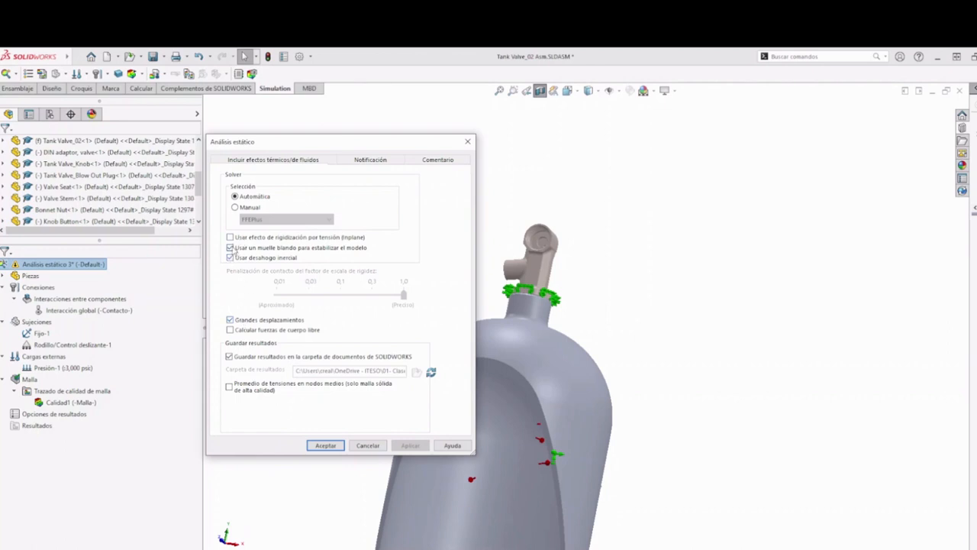
{"action": "left_click", "coordinate": [229, 257]}
- Switch the study's solver selection to manual and choose Direct Sparse de Intel
{"action": "left_click", "coordinate": [241, 207]}
{"action": "left_click", "coordinate": [256, 219]}
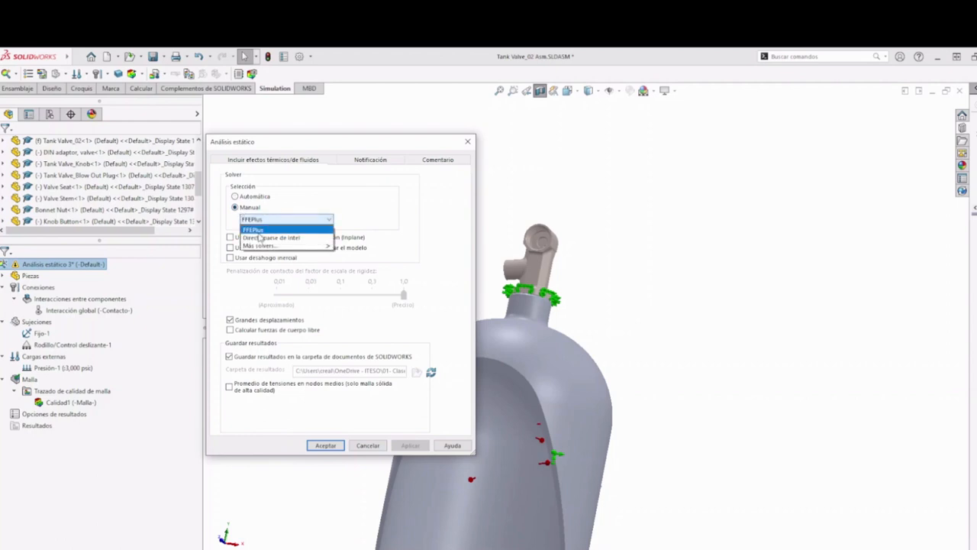
{"action": "left_click", "coordinate": [319, 229]}
{"action": "left_click", "coordinate": [279, 219]}
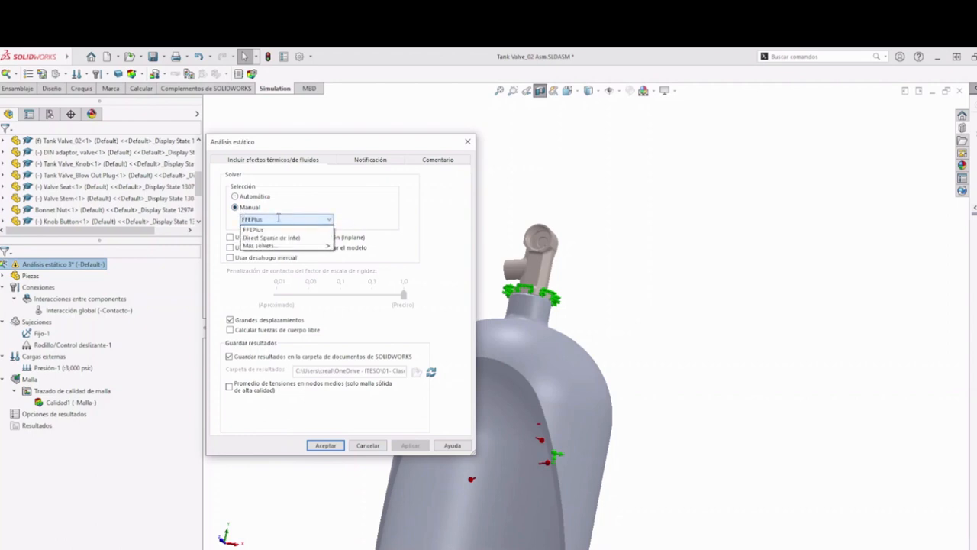
{"action": "left_click", "coordinate": [275, 238]}
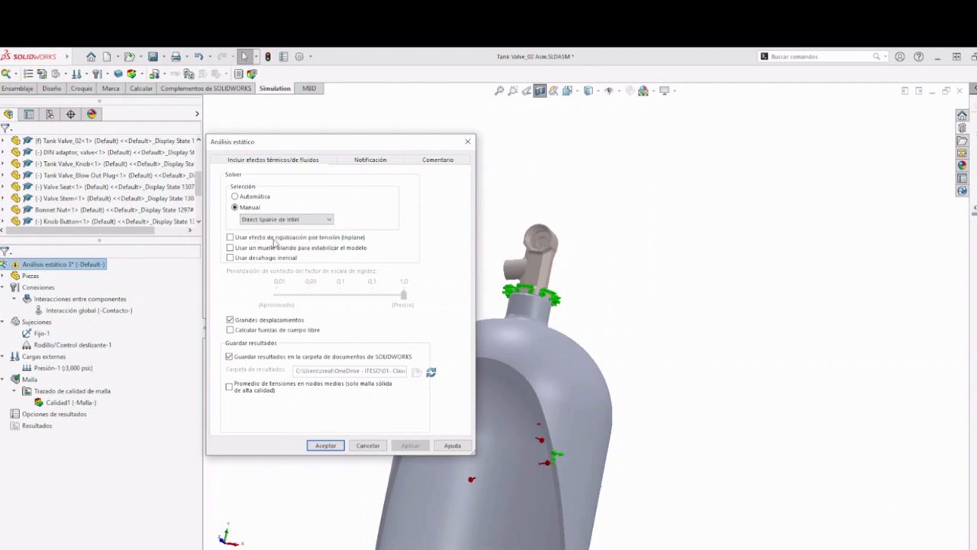
- Try the Direct Sparse para problemas grandes solver and switch back to Direct Sparse de Intel
{"action": "left_click", "coordinate": [329, 220]}
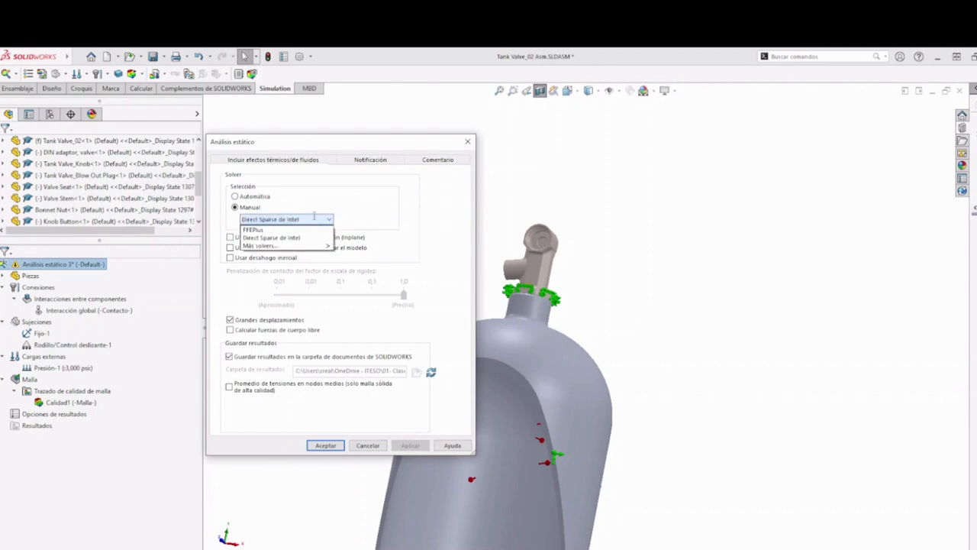
{"action": "mouse_move", "coordinate": [279, 247]}
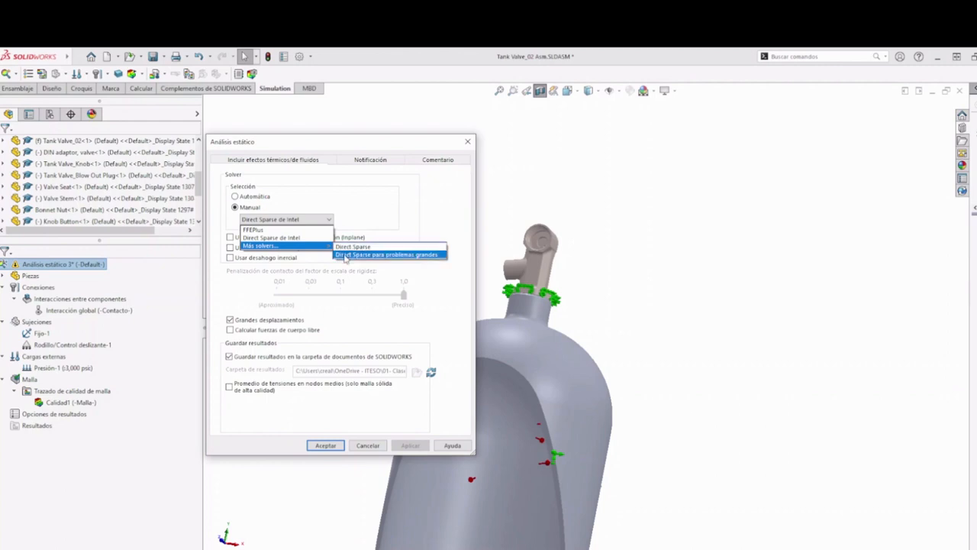
{"action": "left_click", "coordinate": [345, 255]}
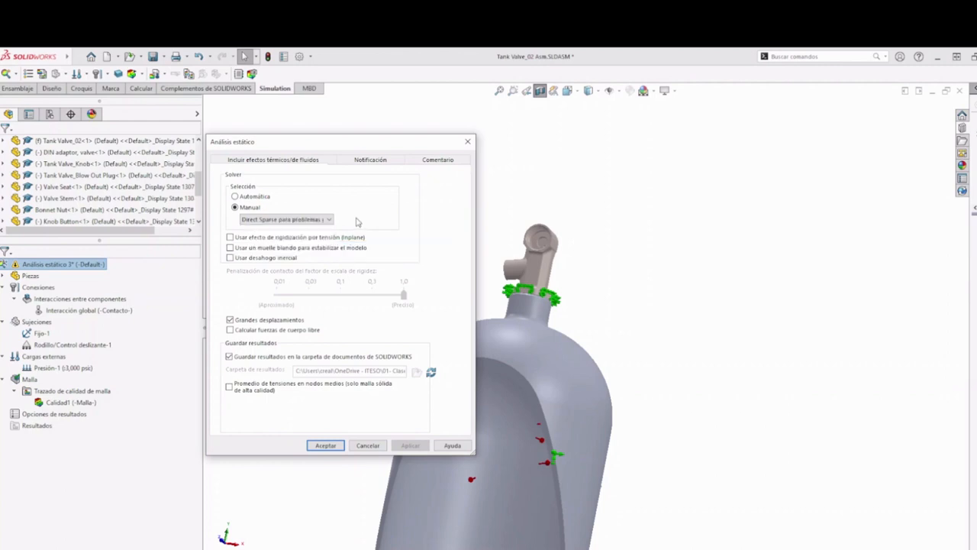
{"action": "left_click", "coordinate": [294, 221]}
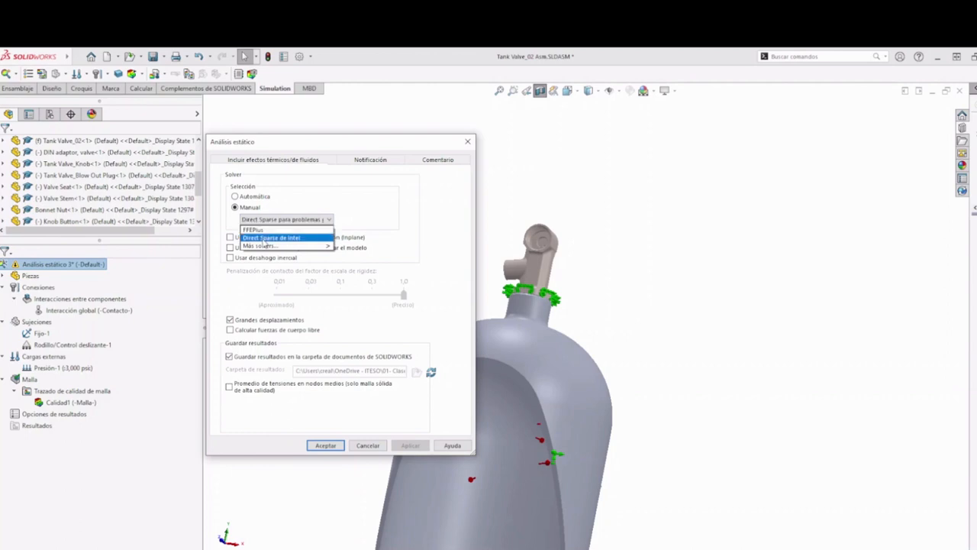
{"action": "left_click", "coordinate": [265, 240]}
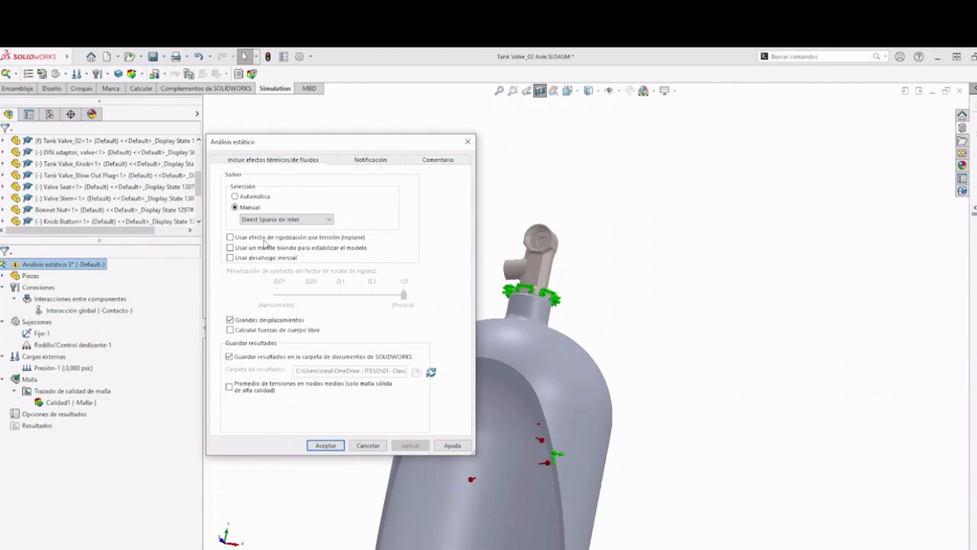
- Accept the study properties with the Direct Sparse de Intel solver and run Análisis estático 3, closing its solver messages
{"action": "left_click", "coordinate": [271, 220]}
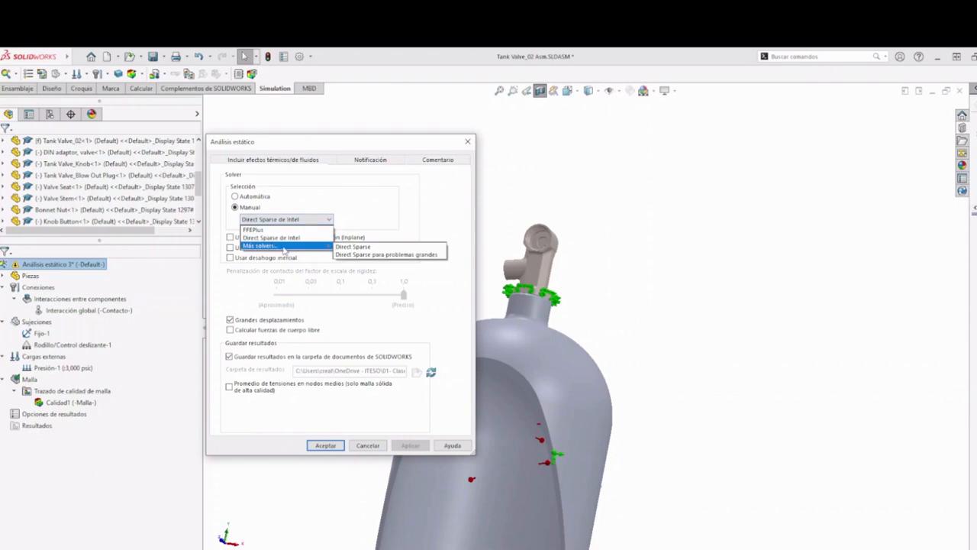
{"action": "left_click", "coordinate": [290, 240]}
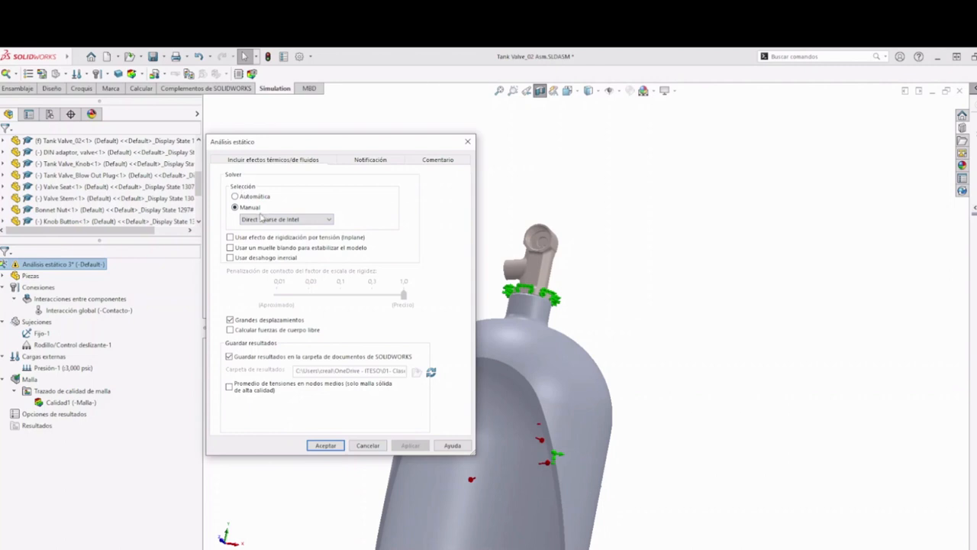
{"action": "left_click", "coordinate": [325, 445]}
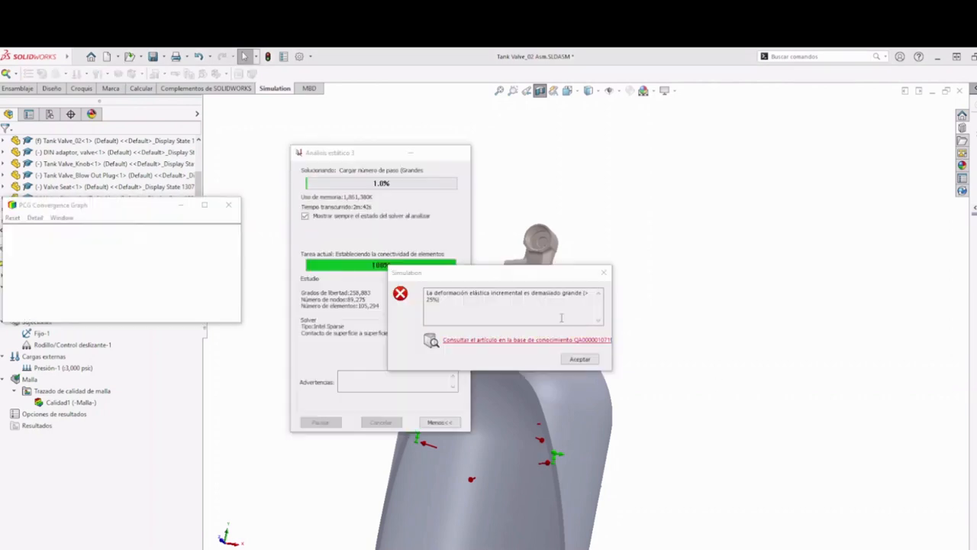
{"action": "left_click", "coordinate": [579, 359]}
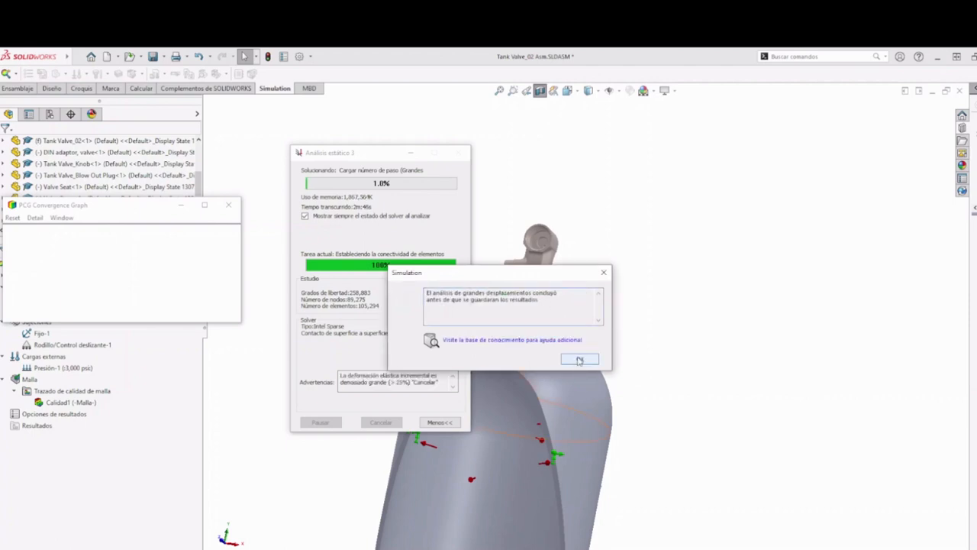
{"action": "left_click", "coordinate": [580, 359]}
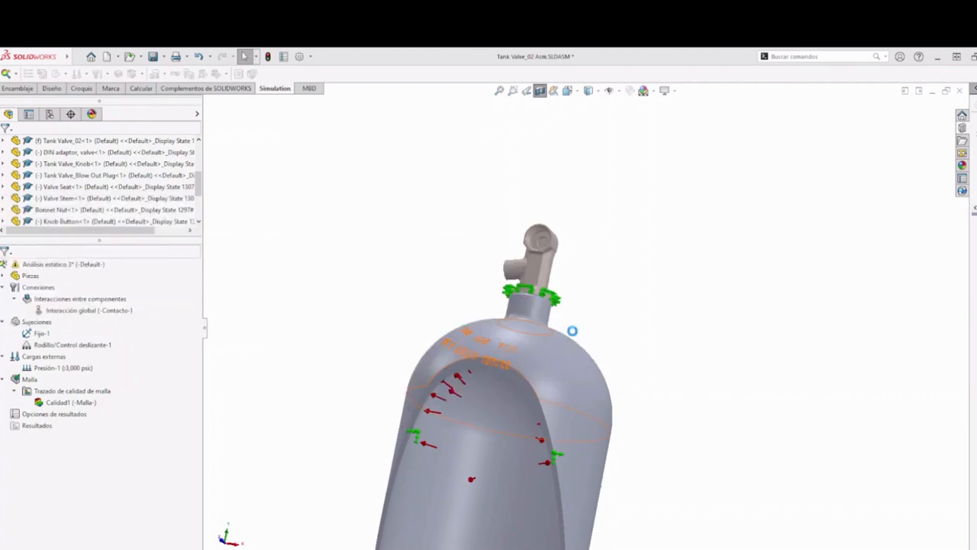
{"action": "left_click", "coordinate": [560, 346]}
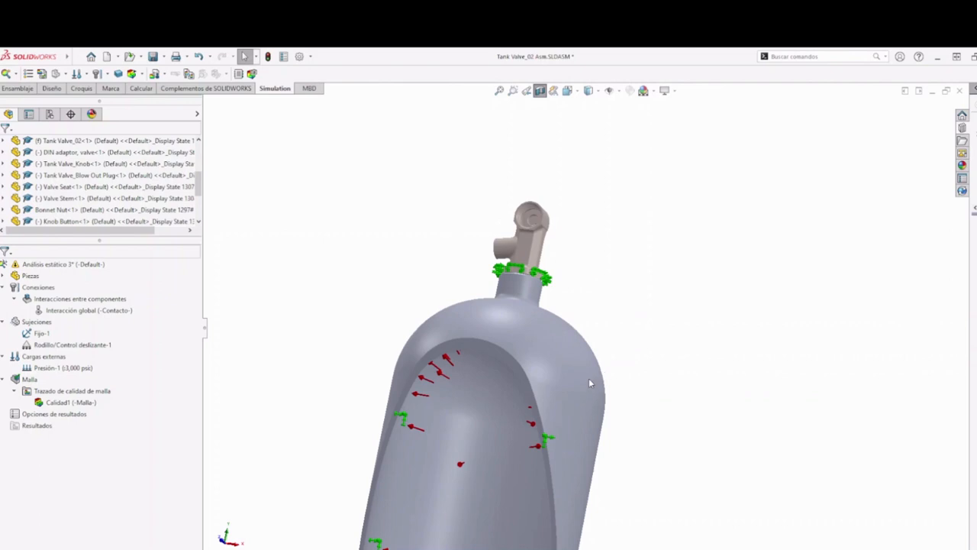
{"action": "key", "text": "ctrl+1"}
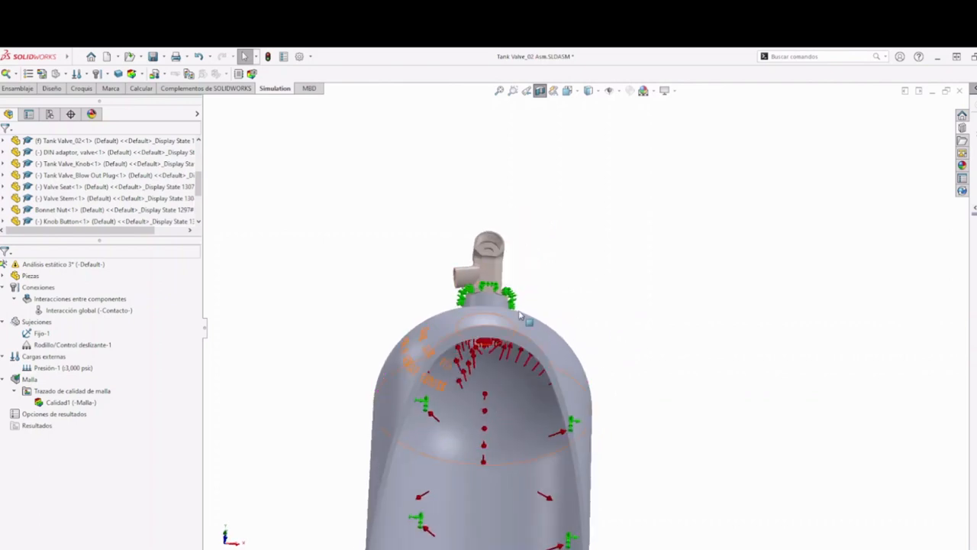
{"action": "left_click", "coordinate": [475, 265]}
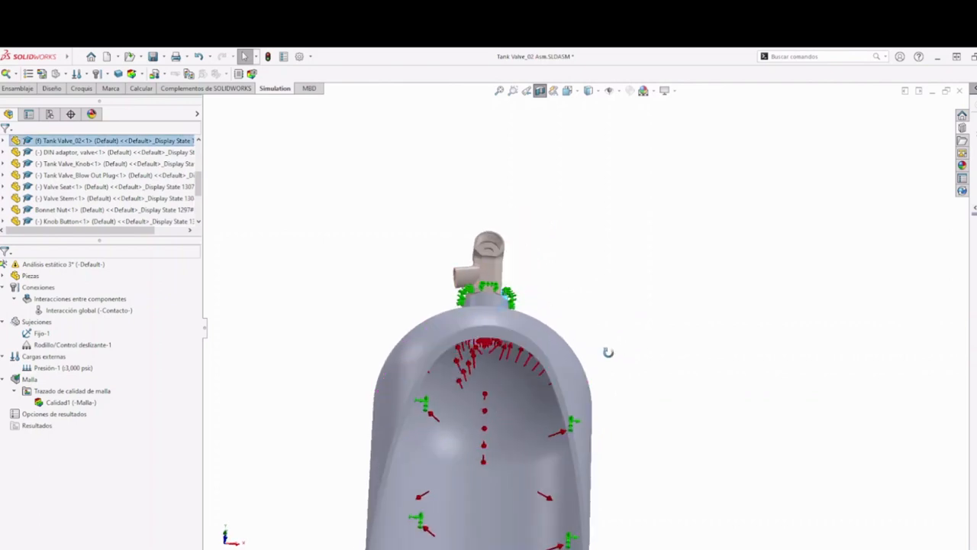
{"action": "middle_click_drag", "start_coordinate": [608, 352], "coordinate": [599, 338]}
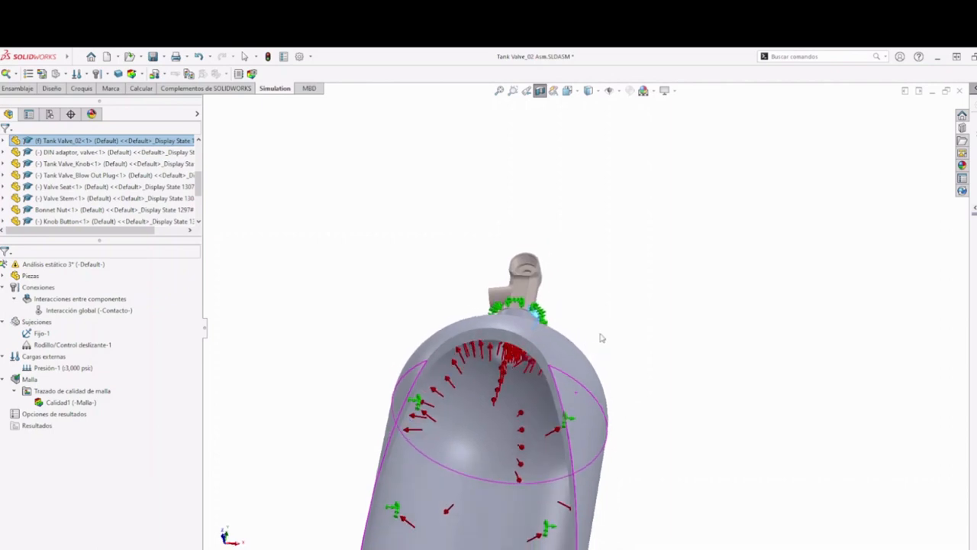
- Edit the Presión-1 load on the tank's inner faces and set its pressure value to 300 psi
{"action": "right_click", "coordinate": [73, 369]}
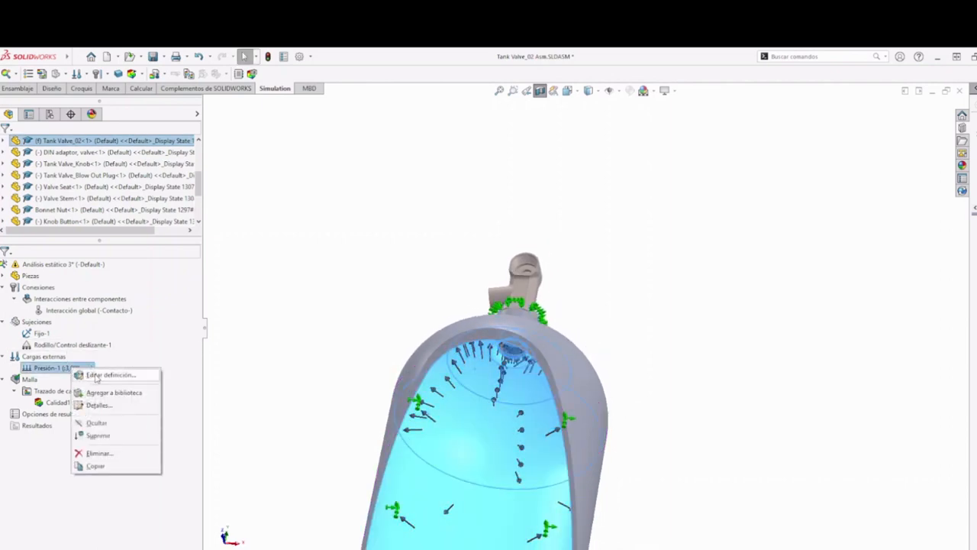
{"action": "left_click", "coordinate": [97, 376]}
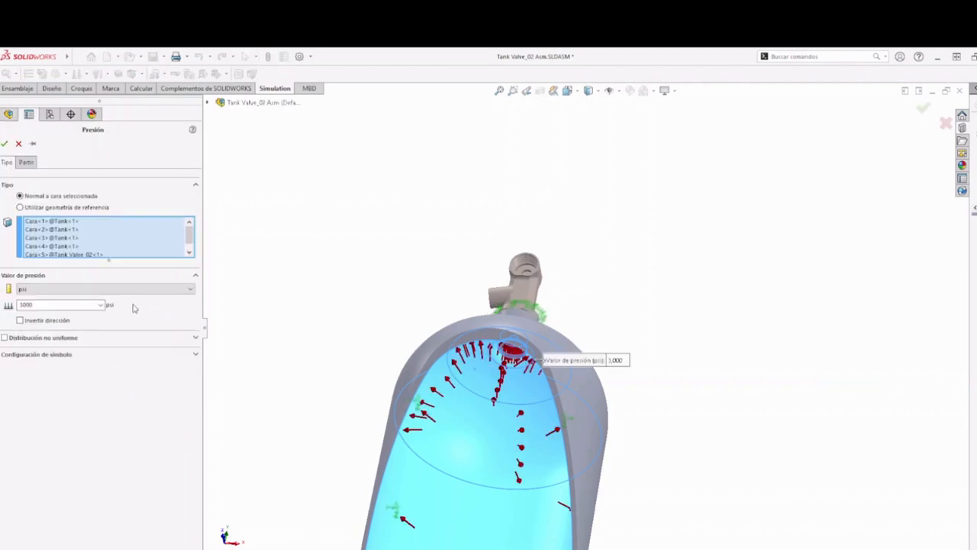
{"action": "double_click", "coordinate": [60, 307]}
{"action": "left_click", "coordinate": [46, 306]}
{"action": "key", "text": "ctrl+a"}
{"action": "type", "text": "300"}
{"action": "left_click", "coordinate": [4, 143]}
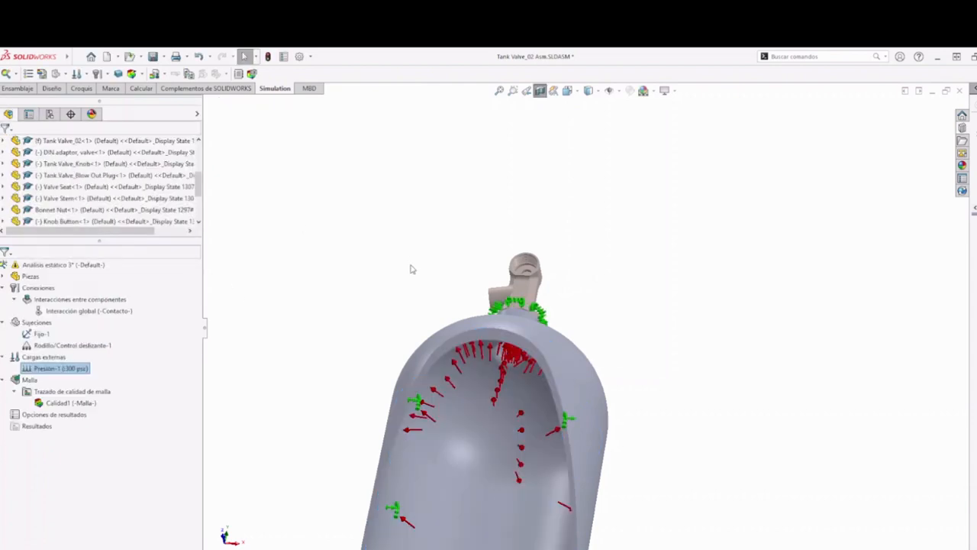
- Run the Análisis estático 3 study with the edited load and examine its Tensiones1 von Mises plot on the tank
{"action": "scroll", "coordinate": [99, 208], "scroll_direction": "down", "scroll_amount": 2}
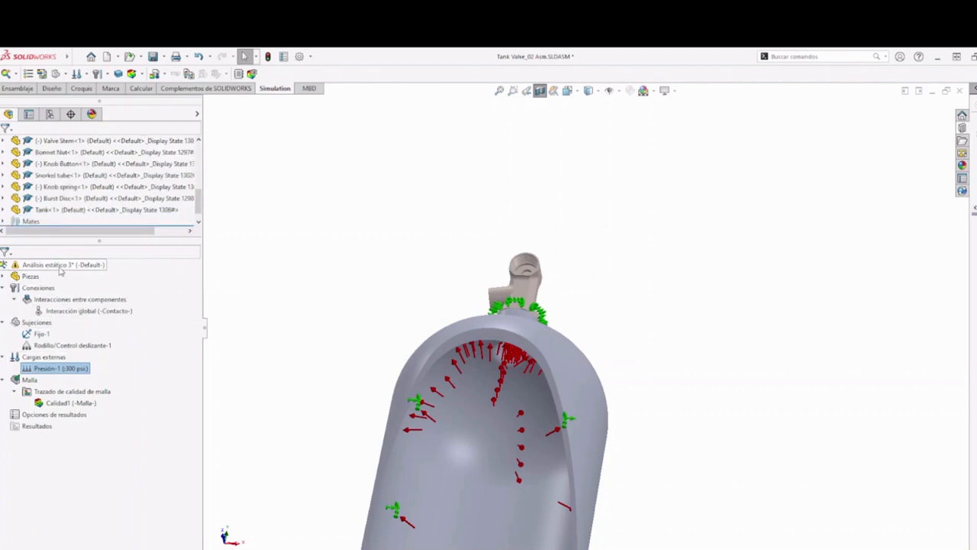
{"action": "left_click", "coordinate": [521, 385]}
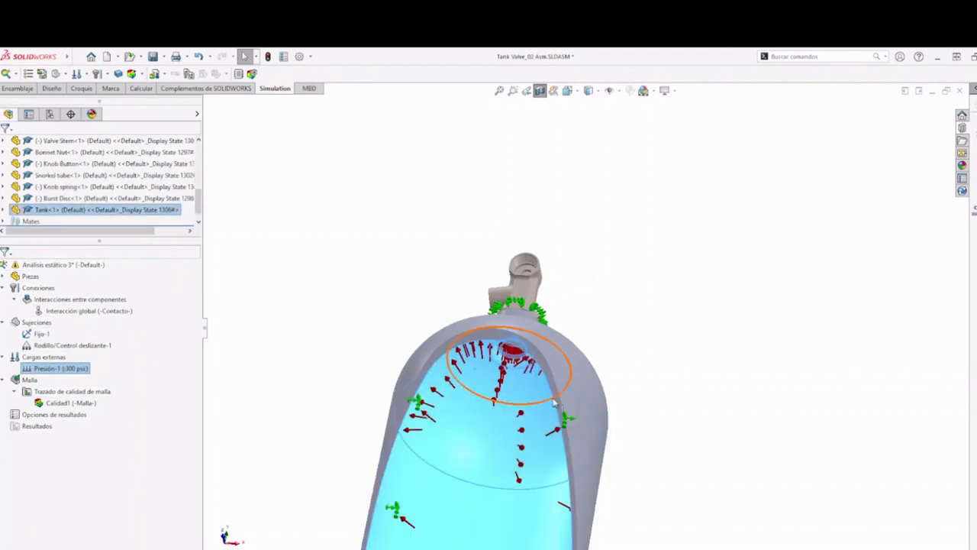
{"action": "scroll", "coordinate": [521, 386], "scroll_direction": "down", "scroll_amount": 2}
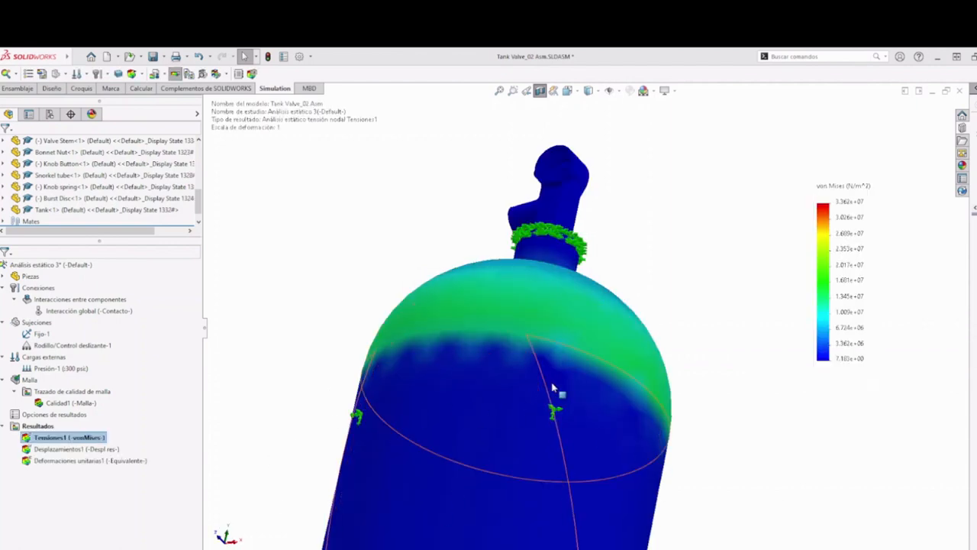
{"action": "scroll", "coordinate": [542, 390], "scroll_direction": "up", "scroll_amount": 1}
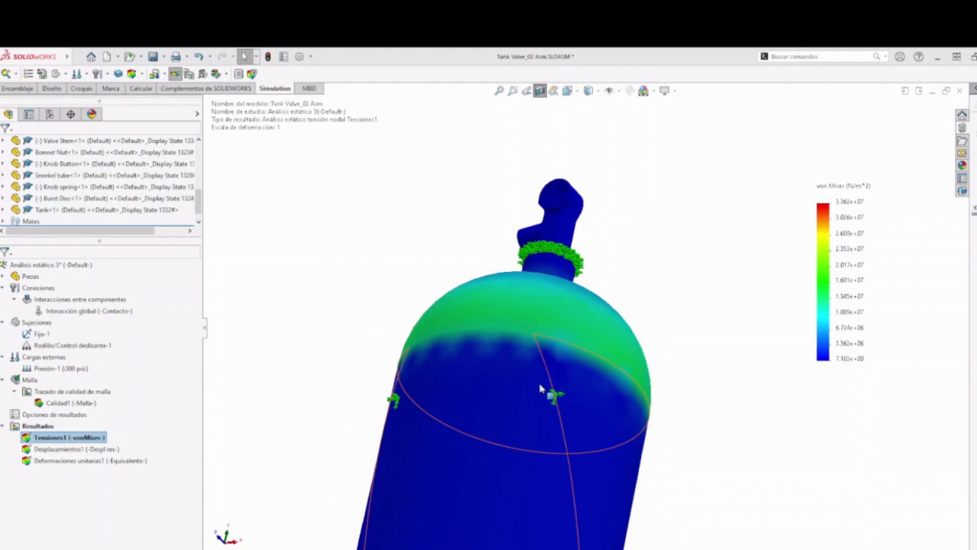
{"action": "scroll", "coordinate": [61, 270], "scroll_direction": "down", "scroll_amount": 1}
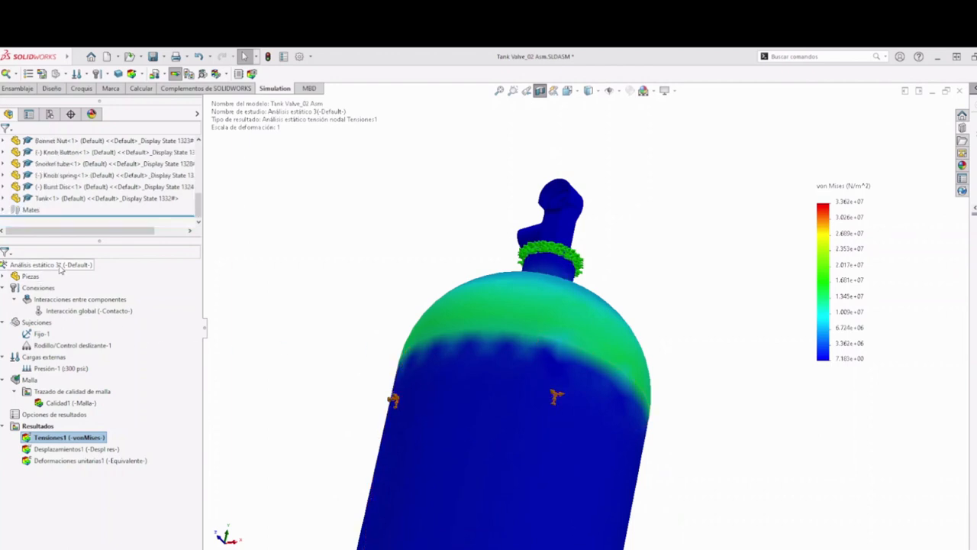
- Switch to the solved study with bonded global interaction and review its mesh parameters, leaving the mesh definition without changes
{"action": "scroll", "coordinate": [30, 315], "scroll_direction": "up", "scroll_amount": 2}
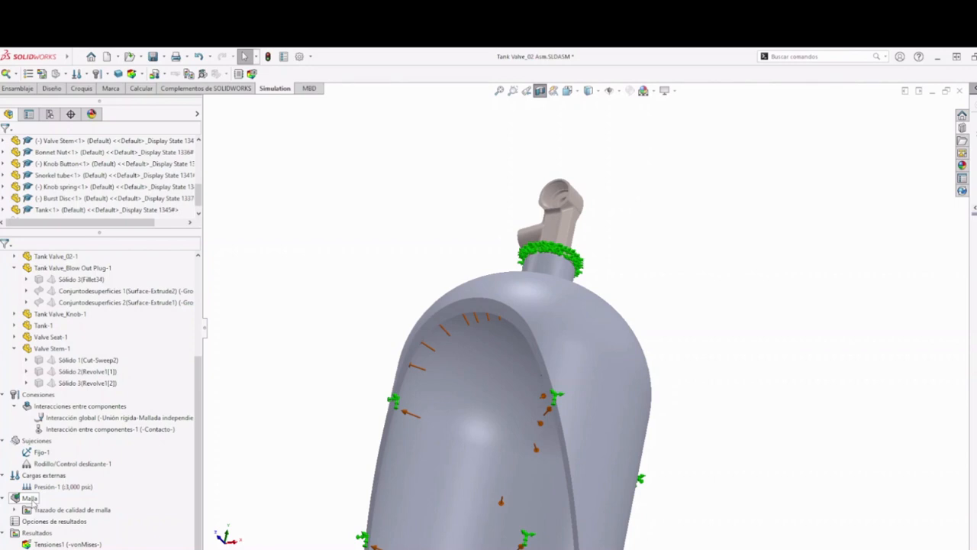
{"action": "right_click", "coordinate": [31, 500]}
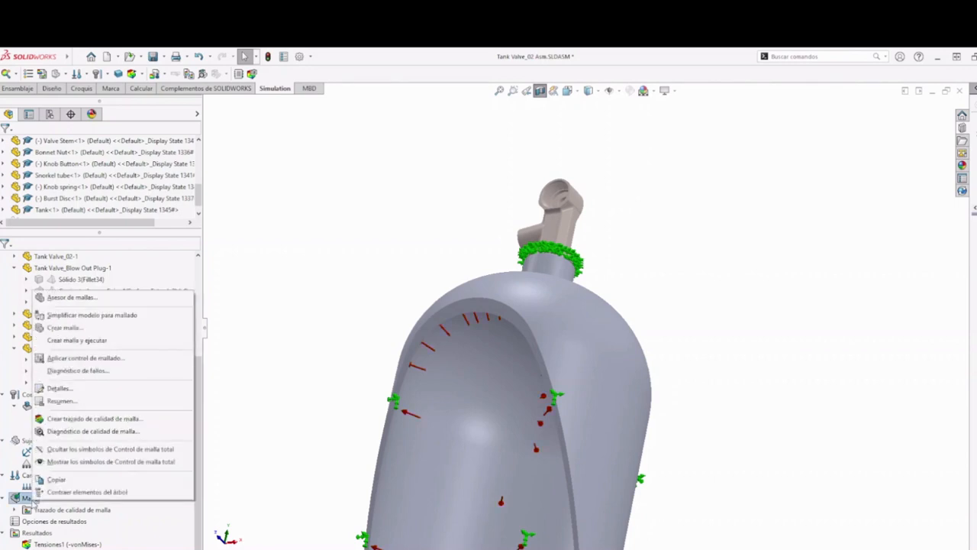
{"action": "left_click", "coordinate": [64, 327]}
{"action": "left_click", "coordinate": [525, 308]}
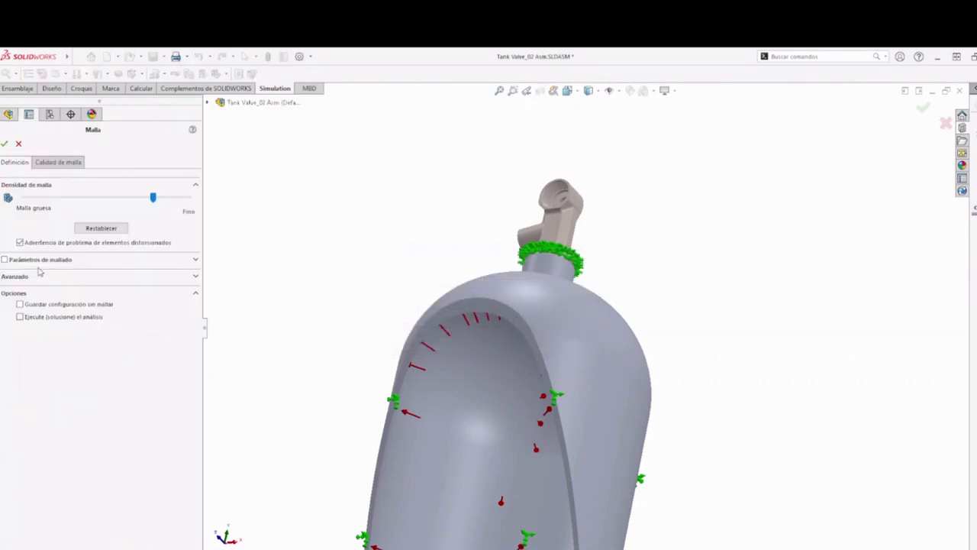
{"action": "left_click", "coordinate": [5, 261]}
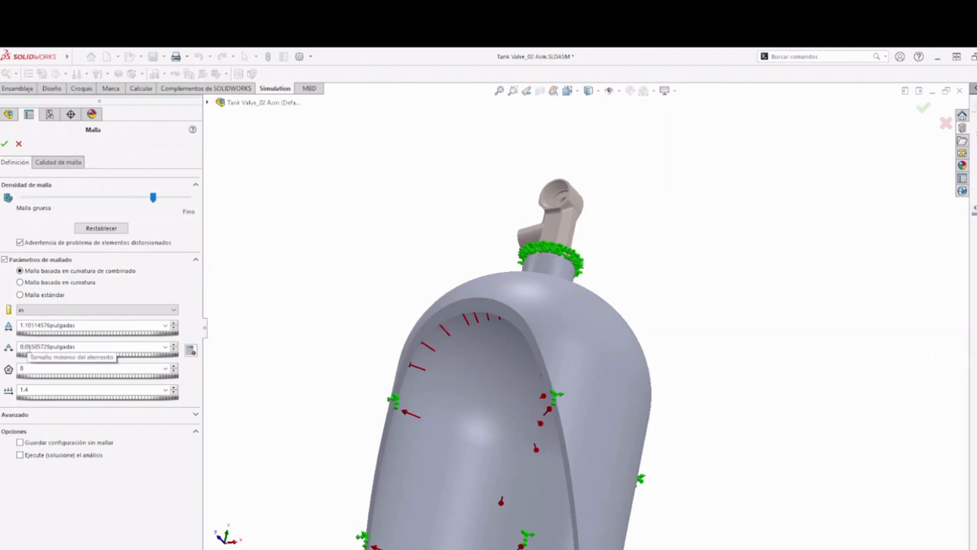
{"action": "left_click", "coordinate": [18, 143]}
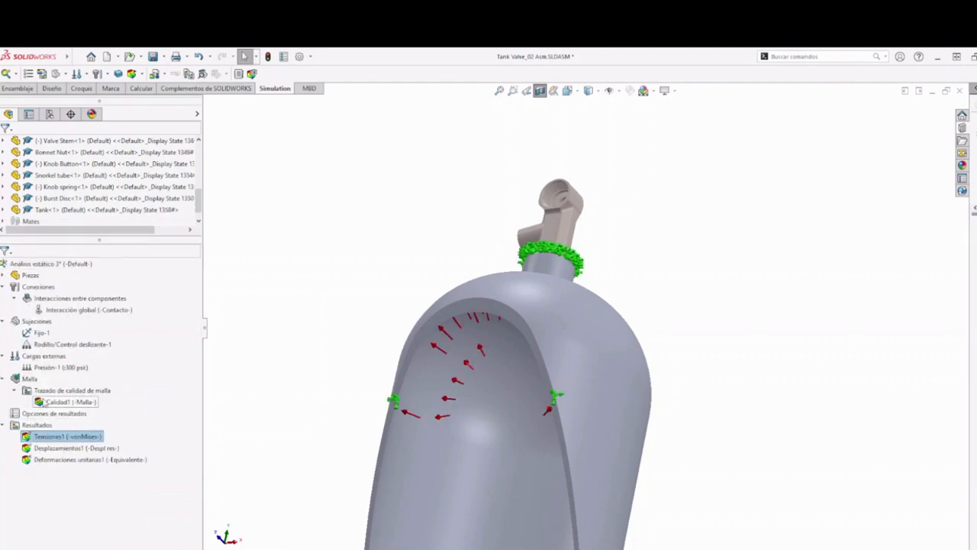
- Review the mesh density and blended curvature-based mesh parameters of Análisis estático 3, leaving the mesh definition without changes
{"action": "right_click", "coordinate": [34, 381]}
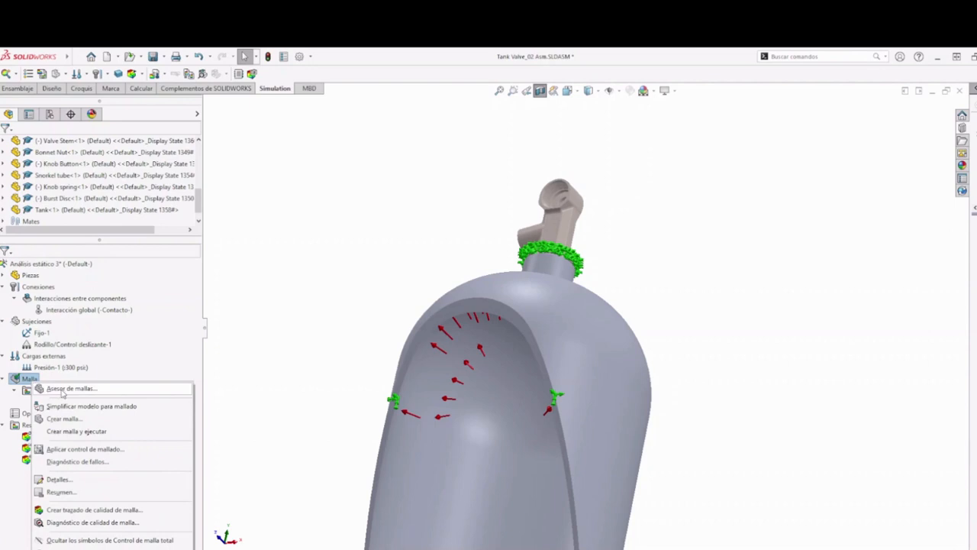
{"action": "left_click", "coordinate": [64, 418]}
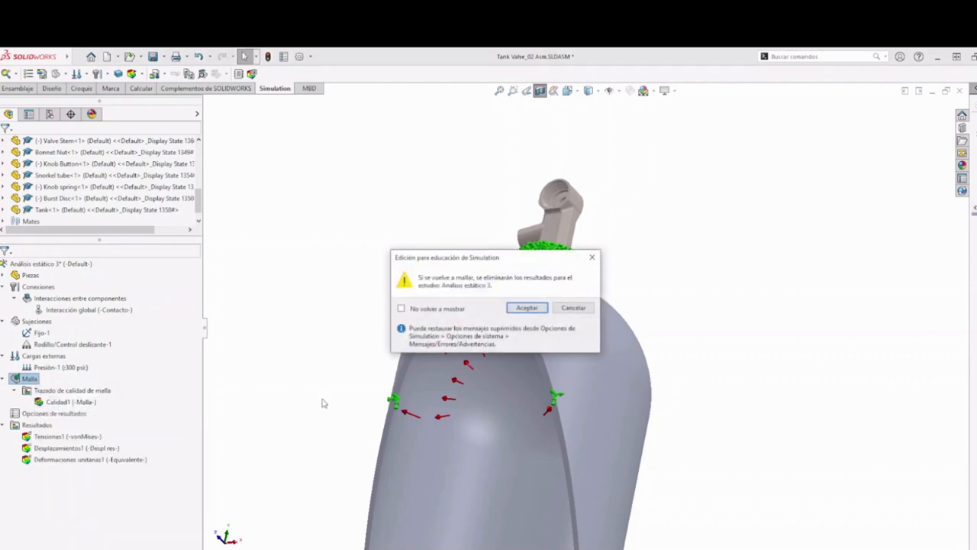
{"action": "left_click", "coordinate": [525, 307]}
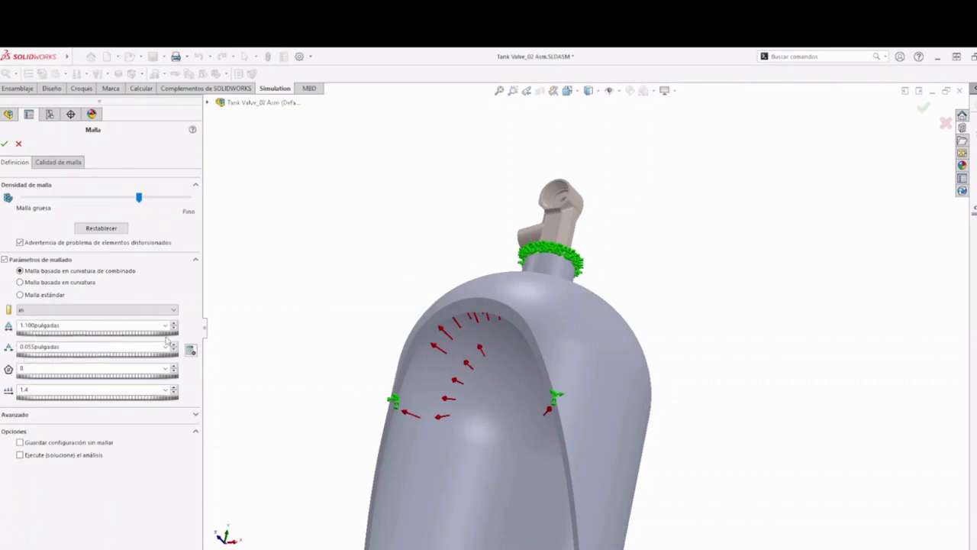
{"action": "left_click", "coordinate": [16, 144]}
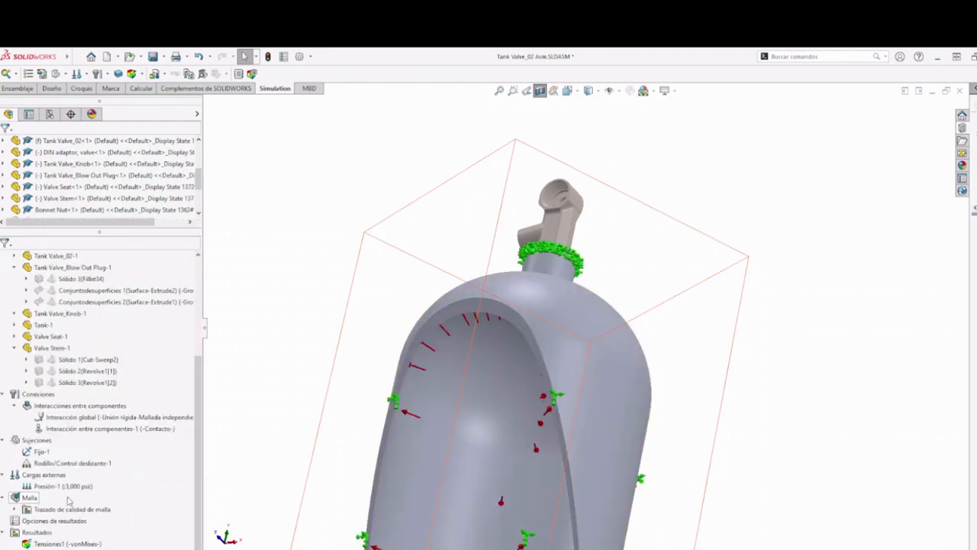
- Review the mesh parameters of the study with bonded global interaction for comparison with Análisis estático 3
{"action": "right_click", "coordinate": [31, 497]}
{"action": "left_click", "coordinate": [68, 338]}
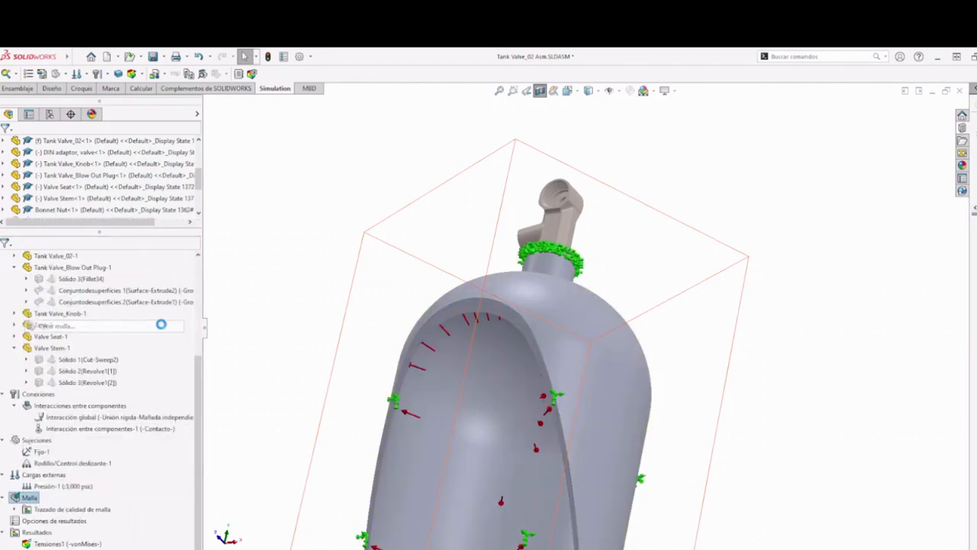
{"action": "left_click", "coordinate": [525, 308]}
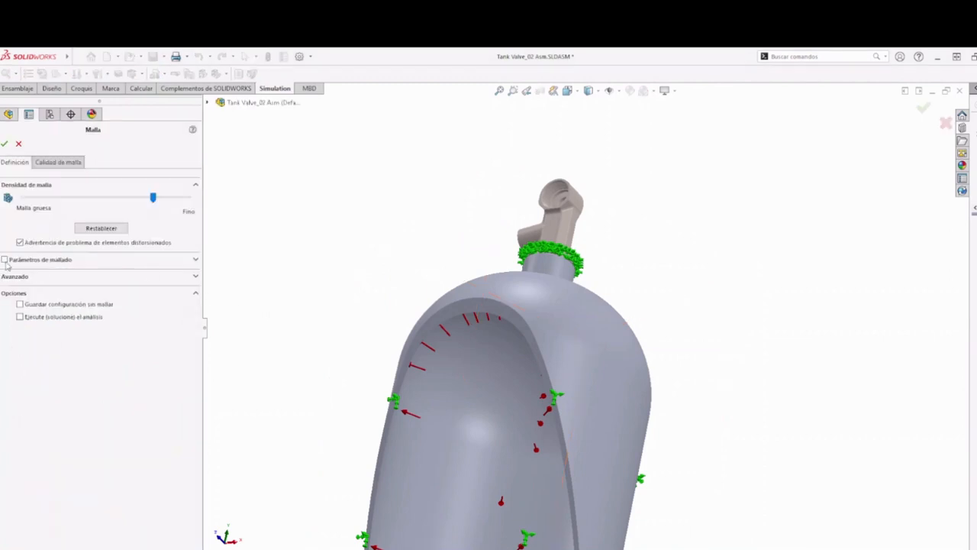
{"action": "left_click", "coordinate": [4, 260]}
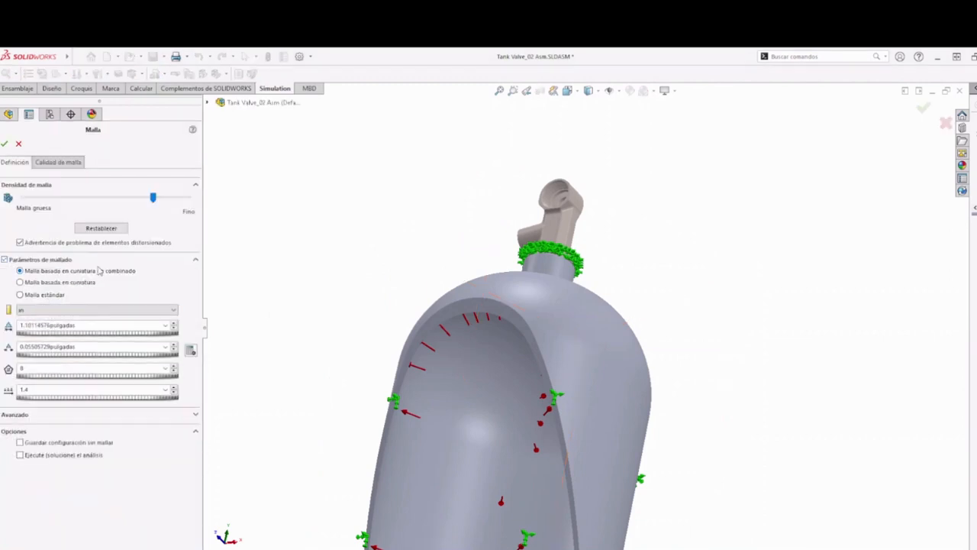
{"action": "left_click", "coordinate": [4, 142]}
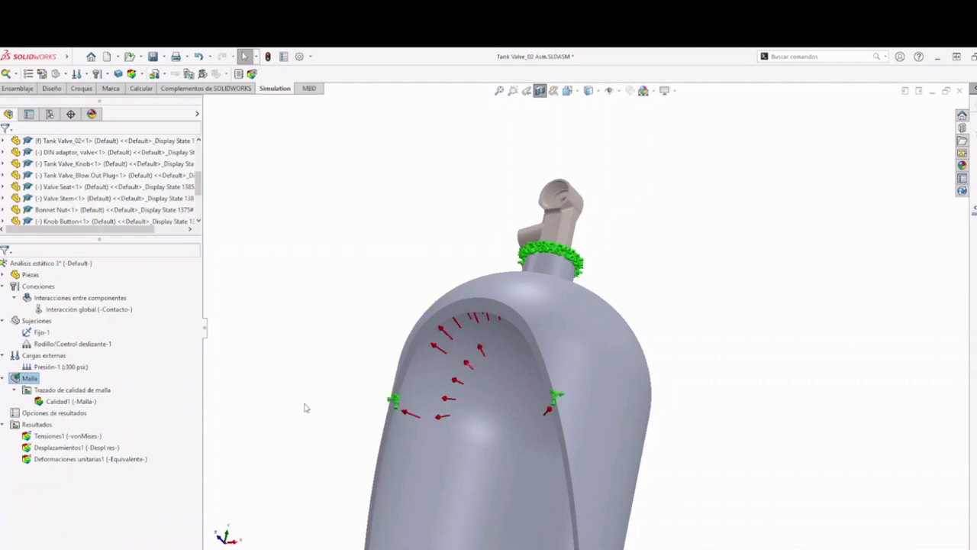
- Show the Tensiones1 von Mises plot of Análisis estático 3 and inspect the stress on the outside of the tank
{"action": "right_click", "coordinate": [49, 436]}
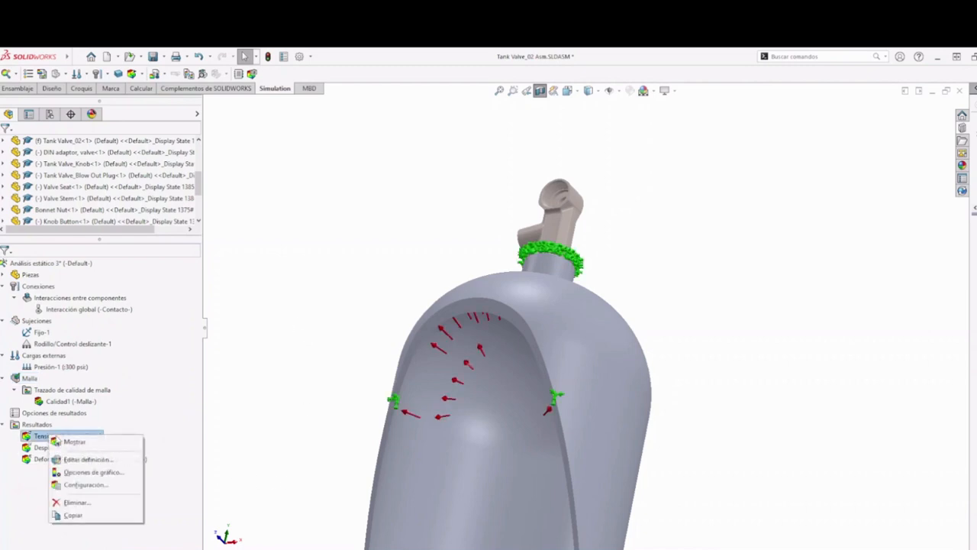
{"action": "left_click", "coordinate": [75, 443]}
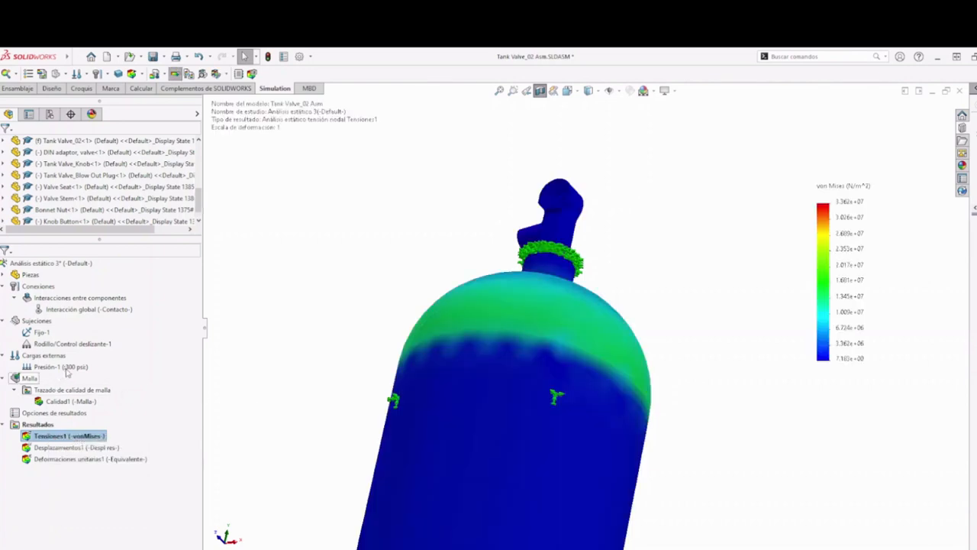
{"action": "left_click", "coordinate": [298, 390]}
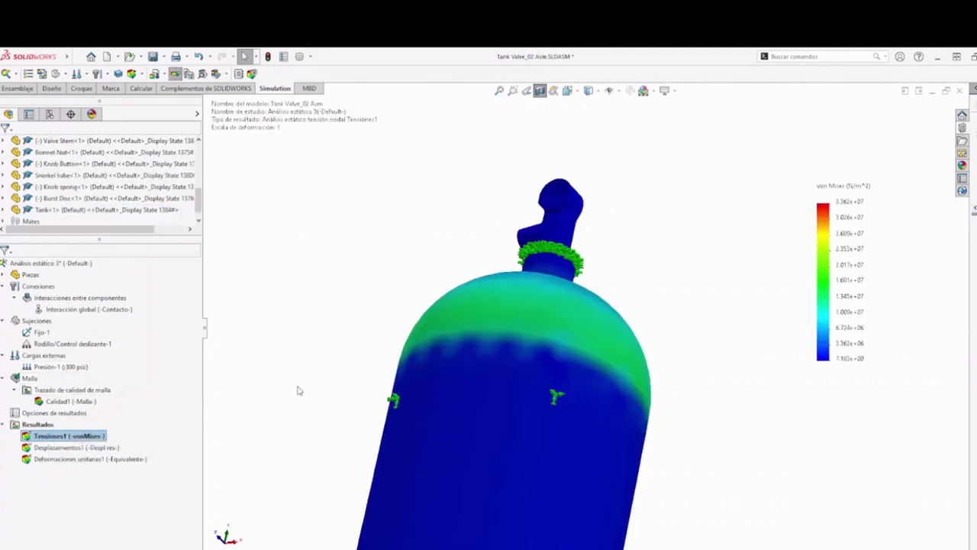
{"action": "middle_click_drag", "start_coordinate": [312, 399], "coordinate": [534, 378]}
{"action": "scroll", "coordinate": [580, 326], "scroll_direction": "up", "scroll_amount": 2}
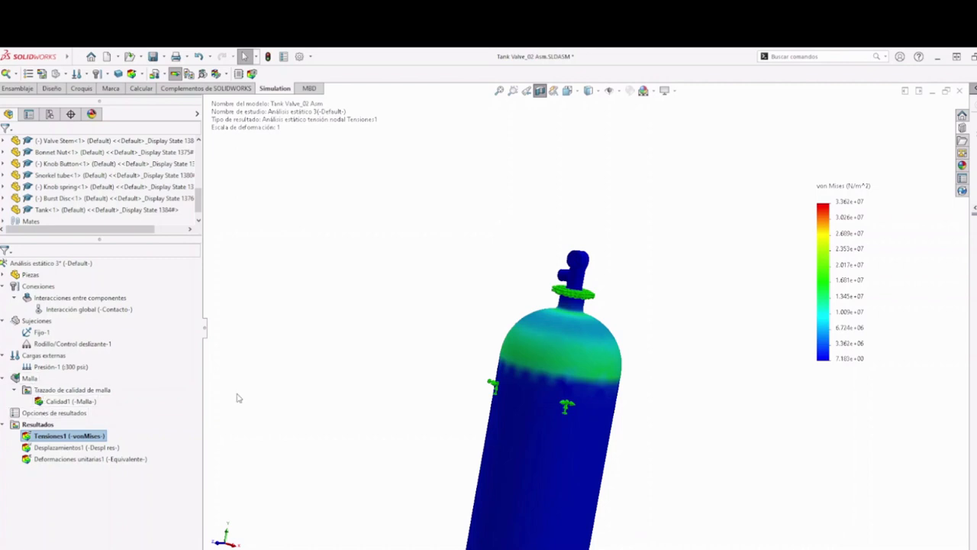
- Apply a section clipping to the von Mises plot on the Front Plane with a 0 in offset
{"action": "left_click", "coordinate": [224, 74]}
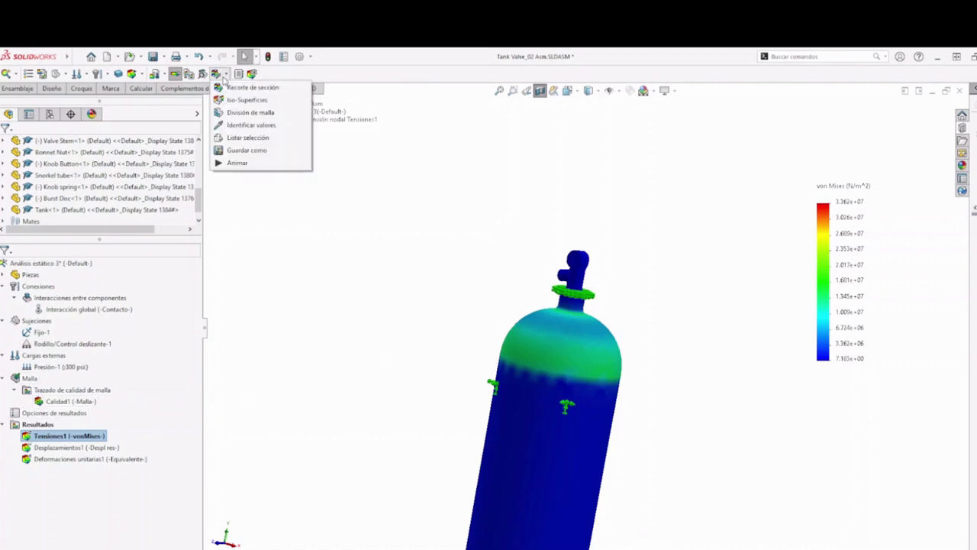
{"action": "left_click", "coordinate": [233, 87]}
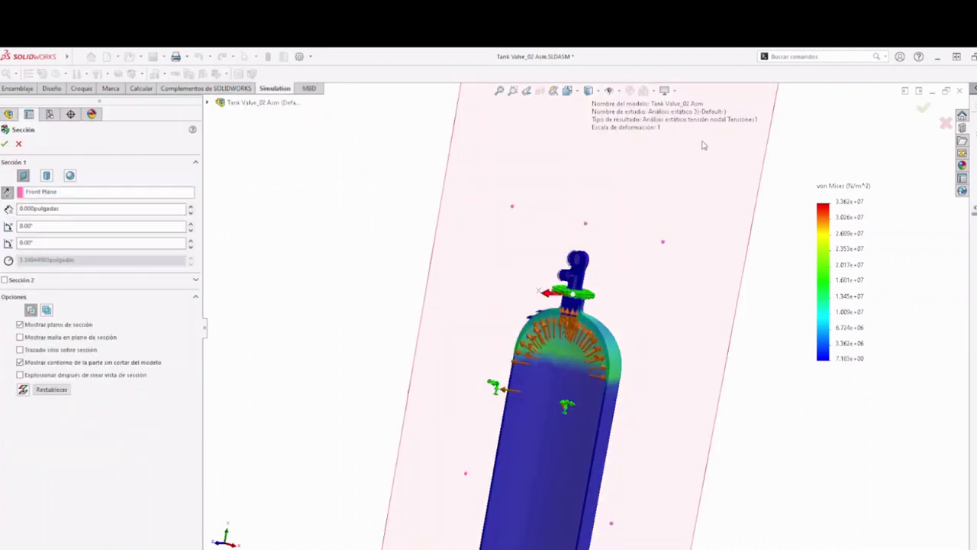
{"action": "left_click", "coordinate": [5, 144]}
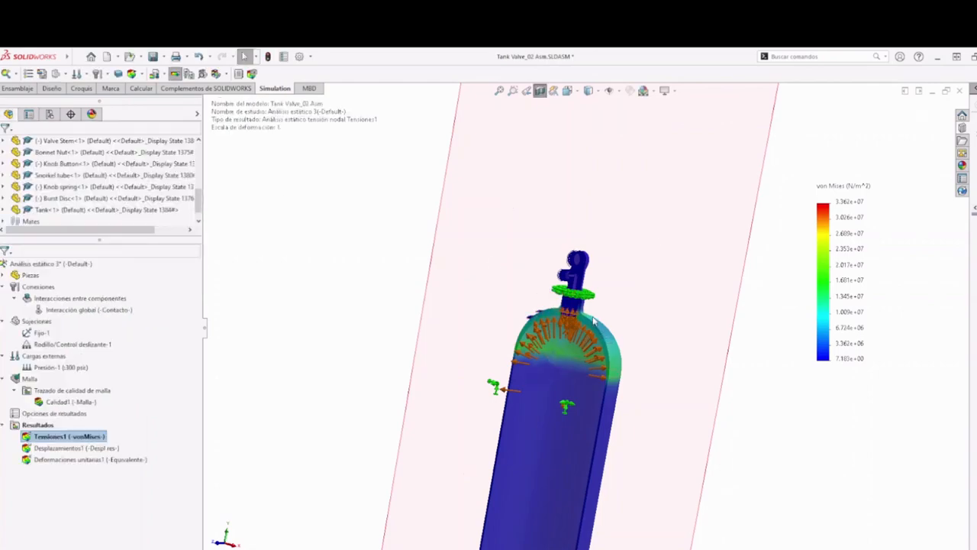
- Examine the von Mises stress in the sectioned threads between the valve and the tank neck on the valve outlet side
{"action": "scroll", "coordinate": [574, 309], "scroll_direction": "up", "scroll_amount": 2}
{"action": "scroll", "coordinate": [574, 309], "scroll_direction": "up", "scroll_amount": 8}
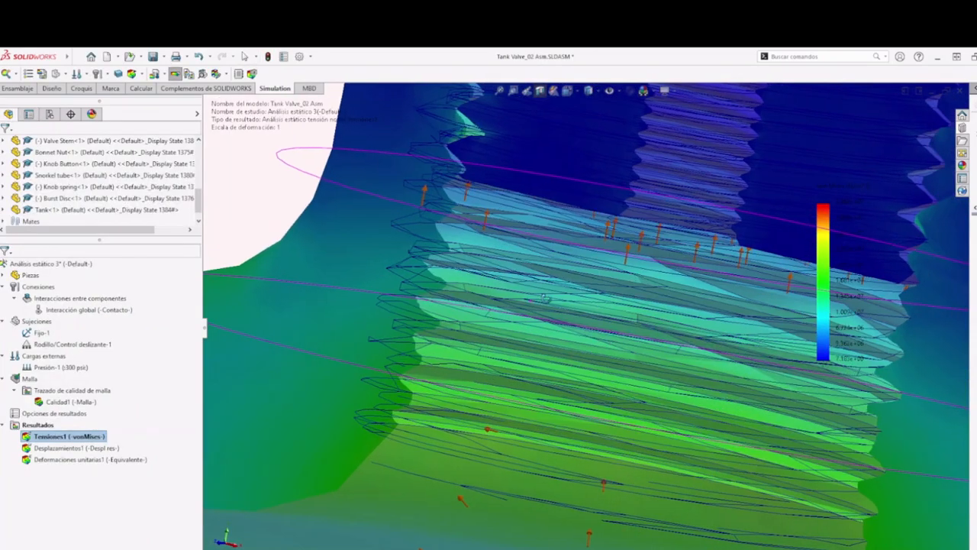
{"action": "scroll", "coordinate": [564, 328], "scroll_direction": "down", "scroll_amount": 6}
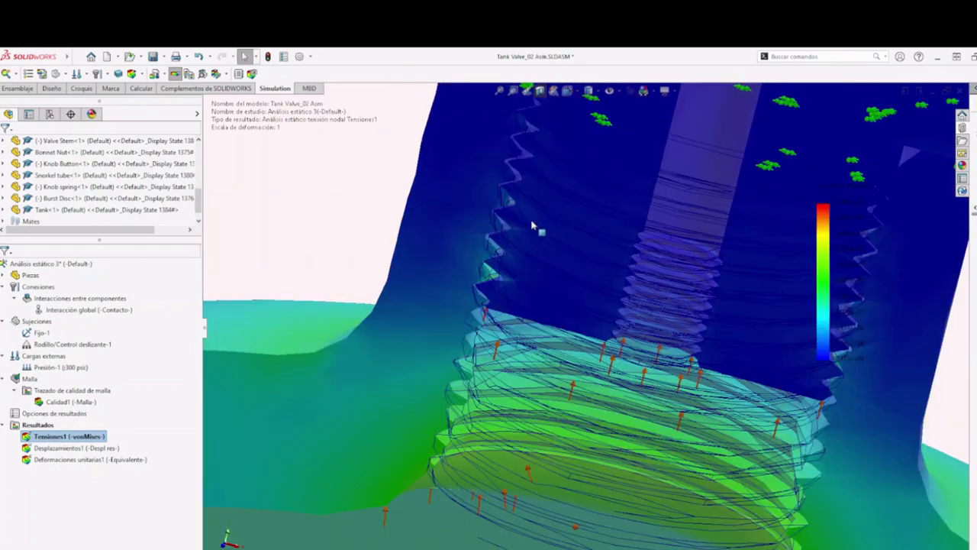
{"action": "middle_click_drag", "start_coordinate": [533, 226], "coordinate": [504, 268]}
{"action": "scroll", "coordinate": [496, 284], "scroll_direction": "down", "scroll_amount": 10}
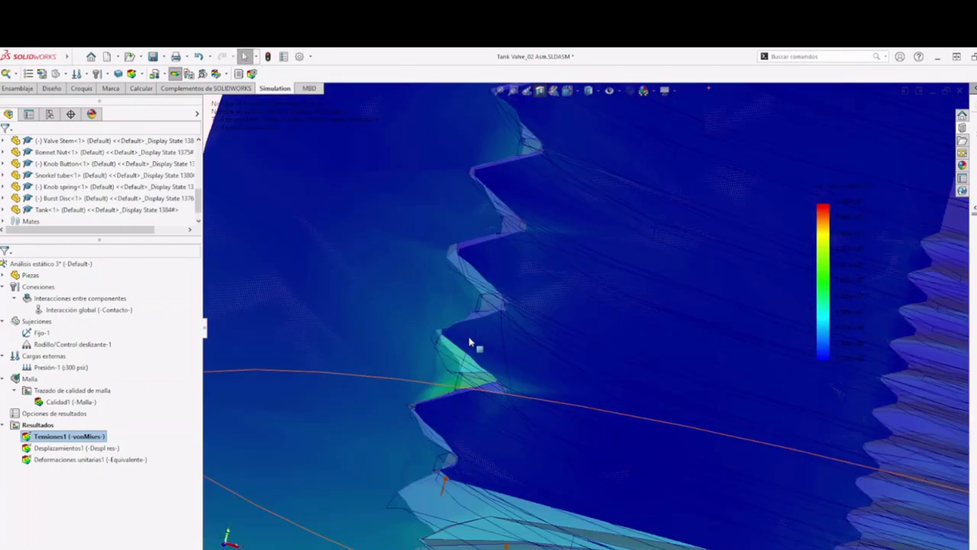
{"action": "scroll", "coordinate": [420, 417], "scroll_direction": "down", "scroll_amount": 1}
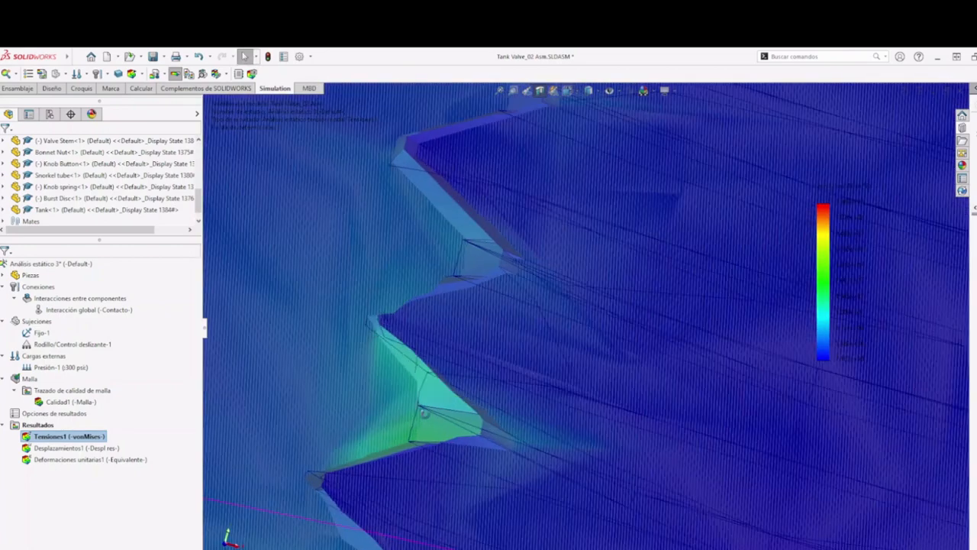
{"action": "middle_click_drag", "start_coordinate": [420, 417], "coordinate": [432, 417]}
{"action": "scroll", "coordinate": [432, 417], "scroll_direction": "up", "scroll_amount": 1}
{"action": "scroll", "coordinate": [323, 316], "scroll_direction": "down", "scroll_amount": 2}
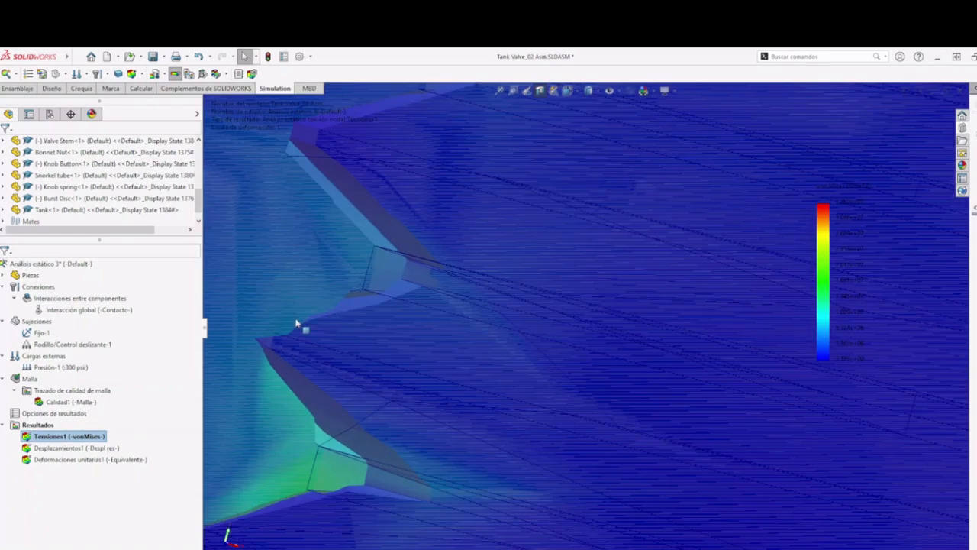
{"action": "scroll", "coordinate": [361, 321], "scroll_direction": "up", "scroll_amount": 8}
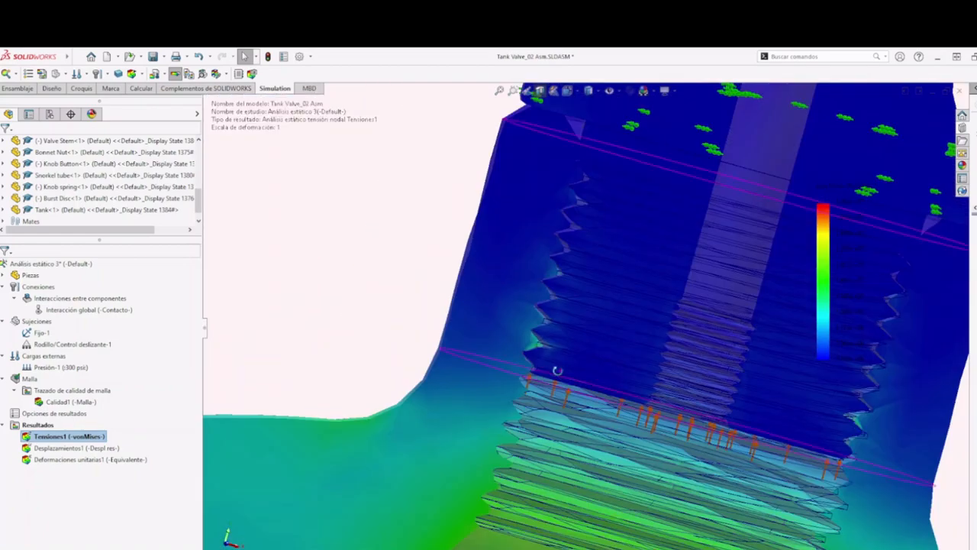
- Examine the stress in the sectioned threads on the side of the tank neck opposite the valve outlet
{"action": "scroll", "coordinate": [557, 370], "scroll_direction": "up", "scroll_amount": 6}
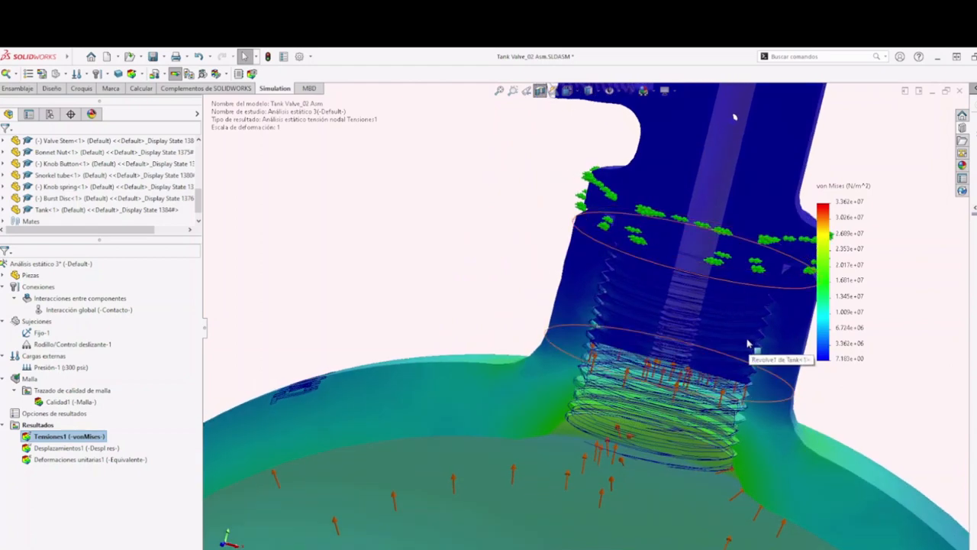
{"action": "mouse_move", "coordinate": [757, 379]}
{"action": "middle_mouse_down"}
{"action": "mouse_move", "coordinate": [743, 373]}
{"action": "mouse_move", "coordinate": [764, 371]}
{"action": "middle_mouse_up"}
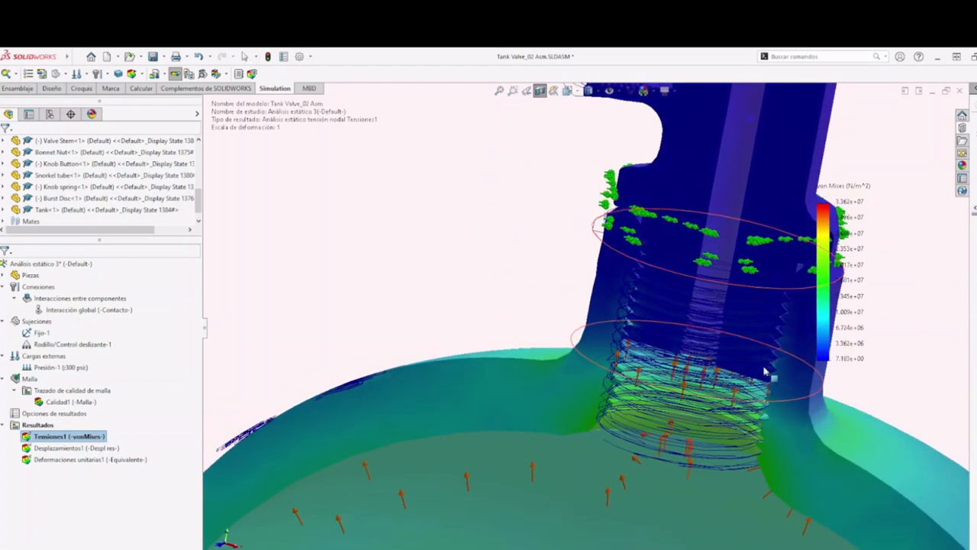
{"action": "scroll", "coordinate": [764, 370], "scroll_direction": "down", "scroll_amount": 5}
{"action": "scroll", "coordinate": [847, 401], "scroll_direction": "down", "scroll_amount": 8}
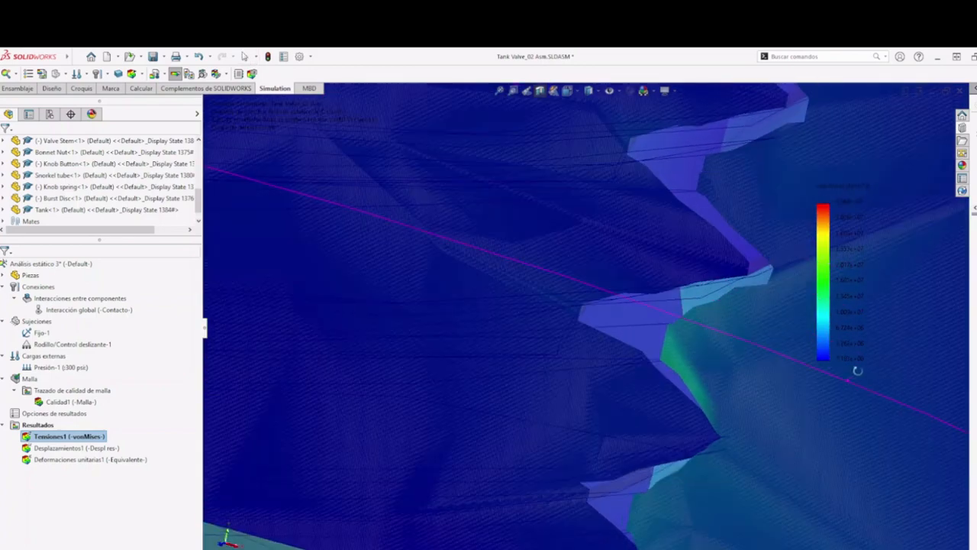
{"action": "scroll", "coordinate": [634, 378], "scroll_direction": "up", "scroll_amount": 8}
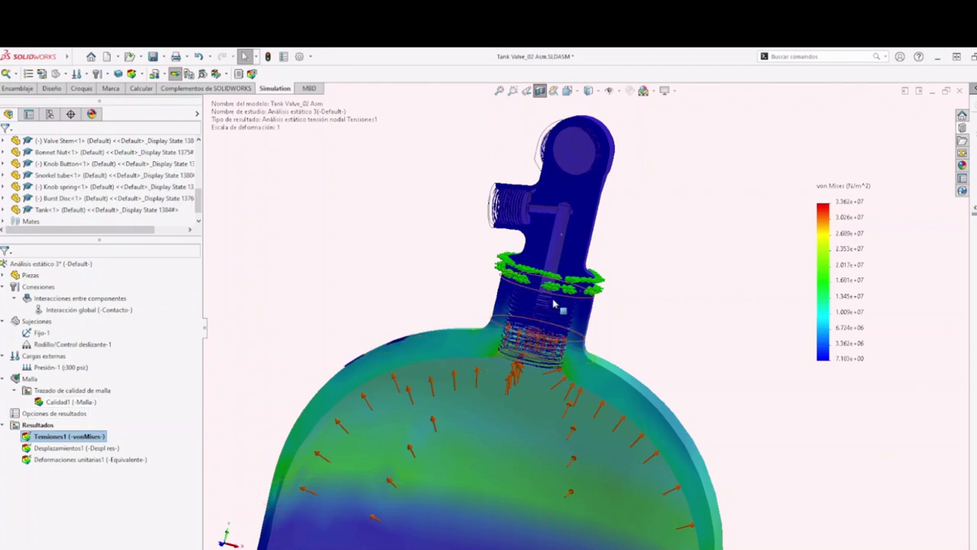
- Inspect the stress distribution around the whole threaded joint and the tank shoulder in the sectioned plot
{"action": "scroll", "coordinate": [554, 305], "scroll_direction": "down", "scroll_amount": 2}
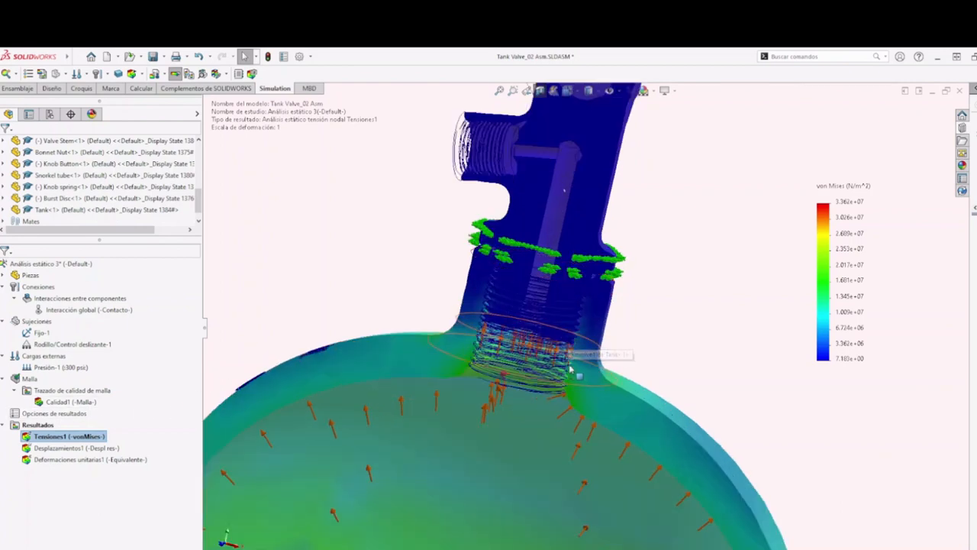
{"action": "middle_click_drag", "start_coordinate": [570, 370], "coordinate": [508, 308]}
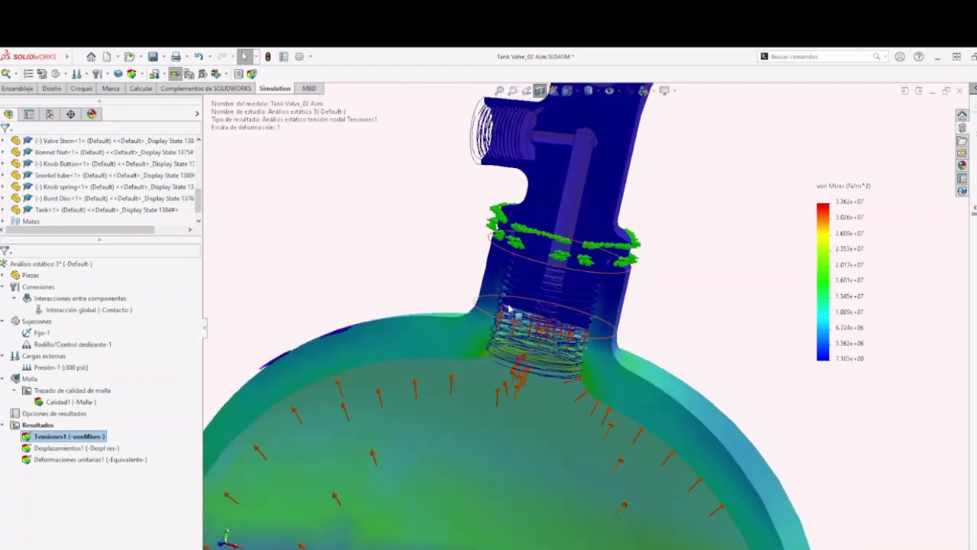
{"action": "scroll", "coordinate": [508, 309], "scroll_direction": "down", "scroll_amount": 5}
{"action": "scroll", "coordinate": [505, 167], "scroll_direction": "down", "scroll_amount": 2}
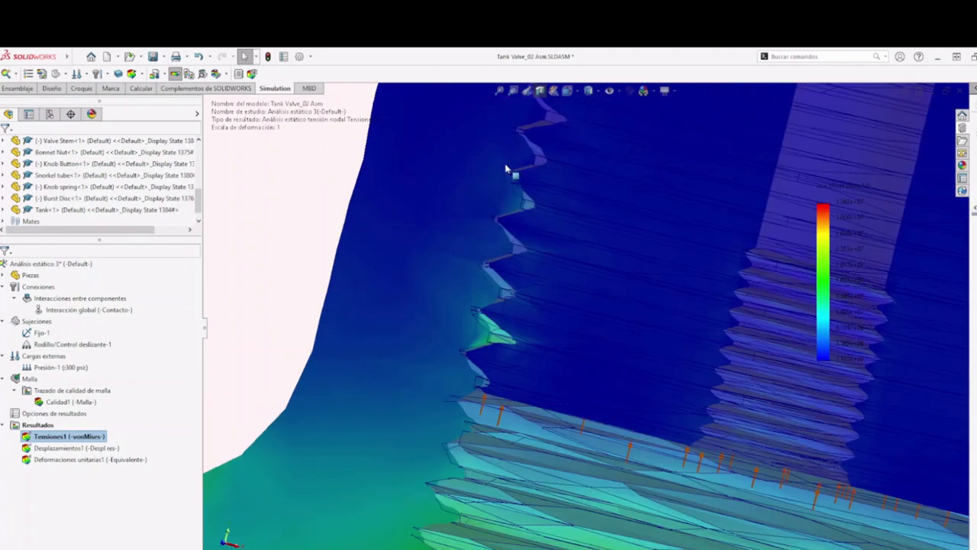
{"action": "scroll", "coordinate": [496, 335], "scroll_direction": "up", "scroll_amount": 5}
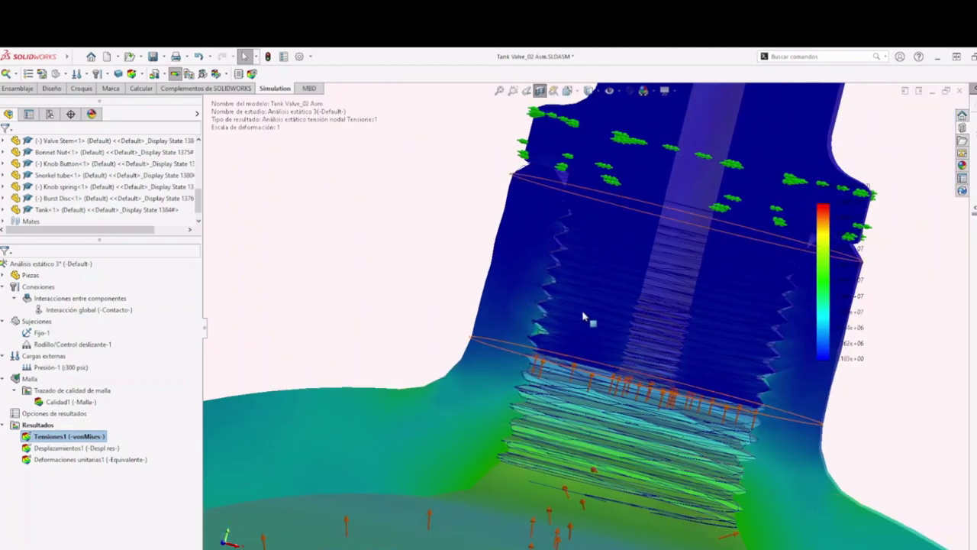
{"action": "scroll", "coordinate": [564, 319], "scroll_direction": "up", "scroll_amount": 2}
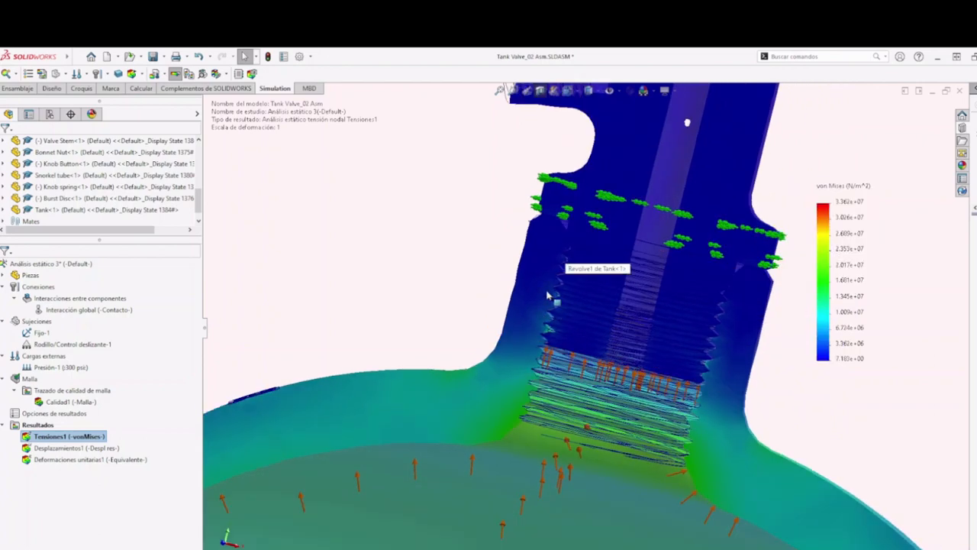
{"action": "scroll", "coordinate": [605, 346], "scroll_direction": "up", "scroll_amount": 2}
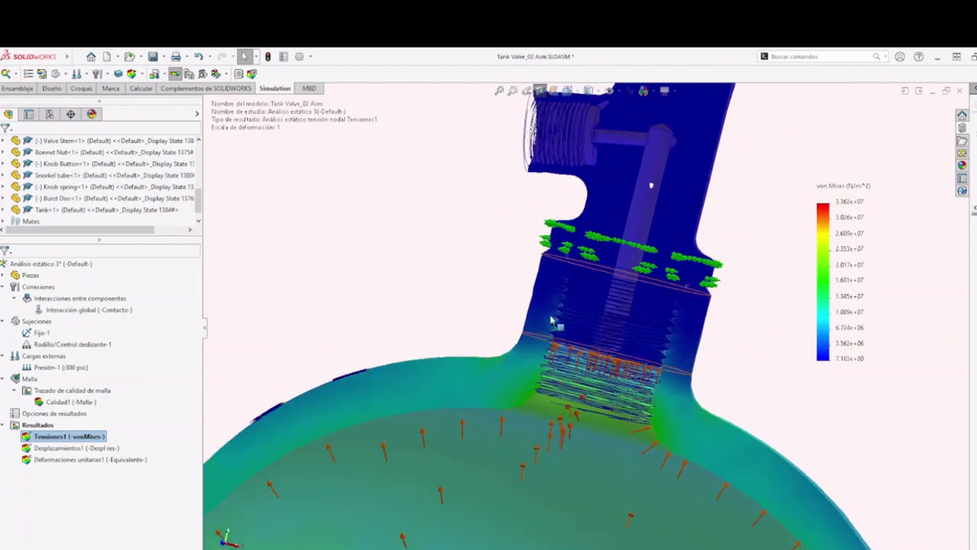
{"action": "scroll", "coordinate": [561, 335], "scroll_direction": "down", "scroll_amount": 1}
{"action": "middle_click_drag", "start_coordinate": [553, 345], "coordinate": [540, 350]}
- Restore the isometric view and set the Presión-1 load of Análisis estático 3 to 3000 psi
{"action": "key", "text": "space"}
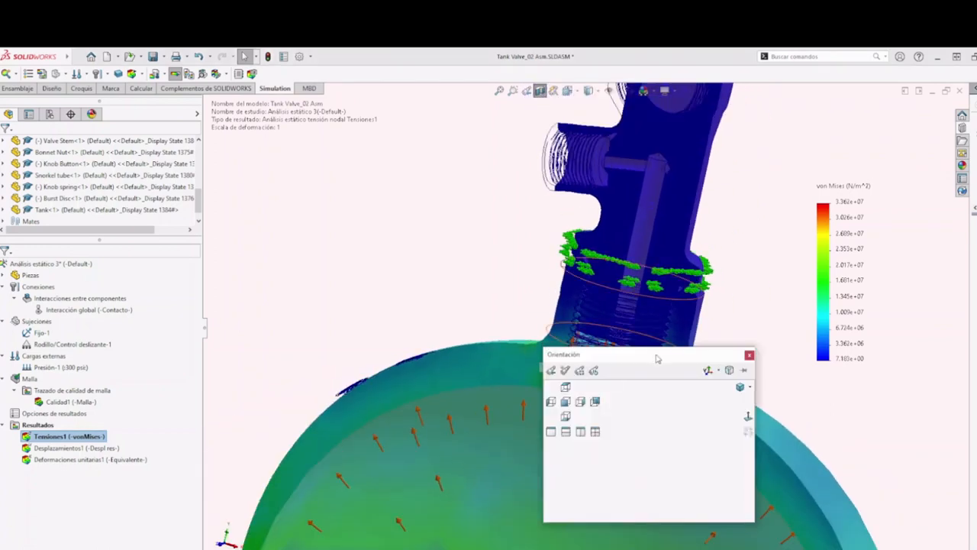
{"action": "left_click", "coordinate": [739, 389]}
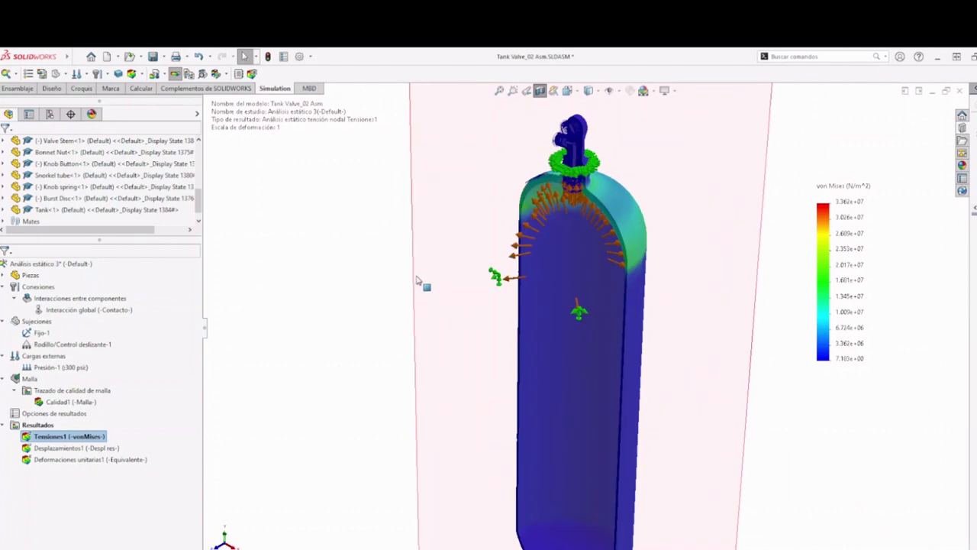
{"action": "left_click", "coordinate": [66, 369]}
{"action": "right_click", "coordinate": [66, 368]}
{"action": "left_click", "coordinate": [107, 374]}
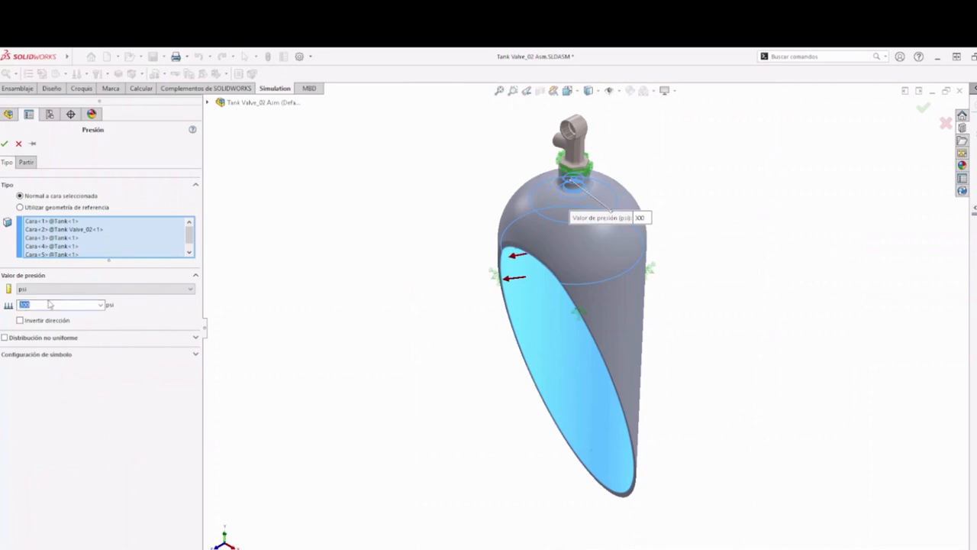
{"action": "type", "text": "00"}
{"action": "left_click", "coordinate": [5, 144]}
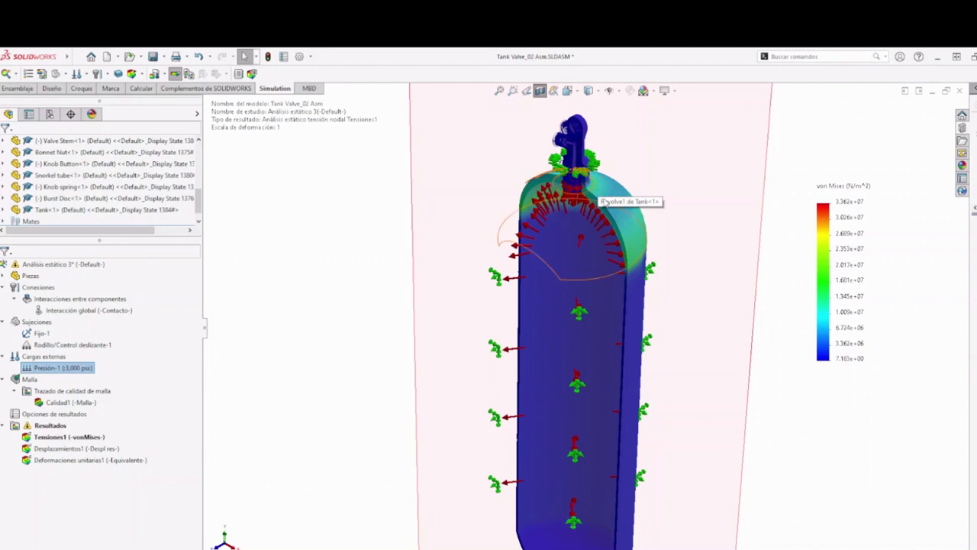
- Save the assembly document in response to the save reminder
{"action": "middle_click_drag", "start_coordinate": [577, 260], "coordinate": [574, 233]}
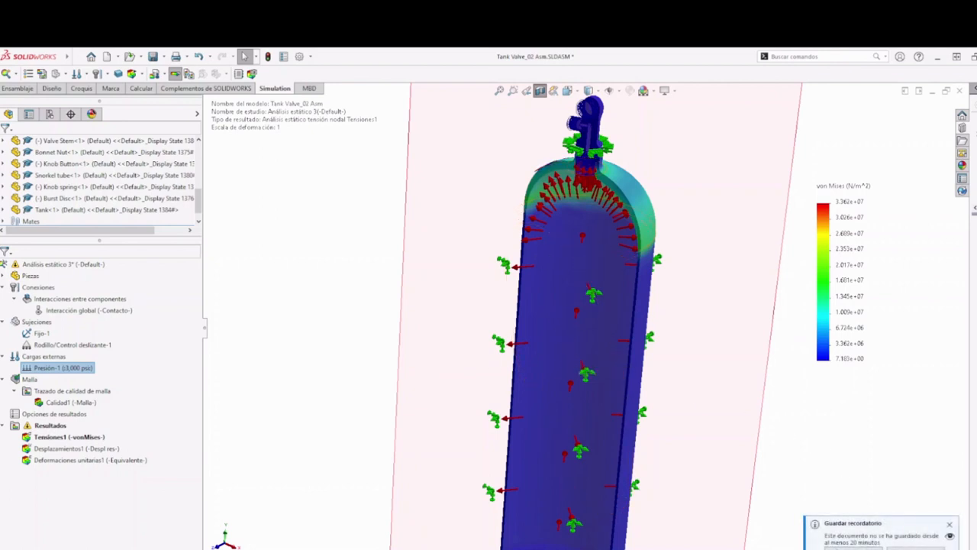
{"action": "left_click", "coordinate": [839, 547]}
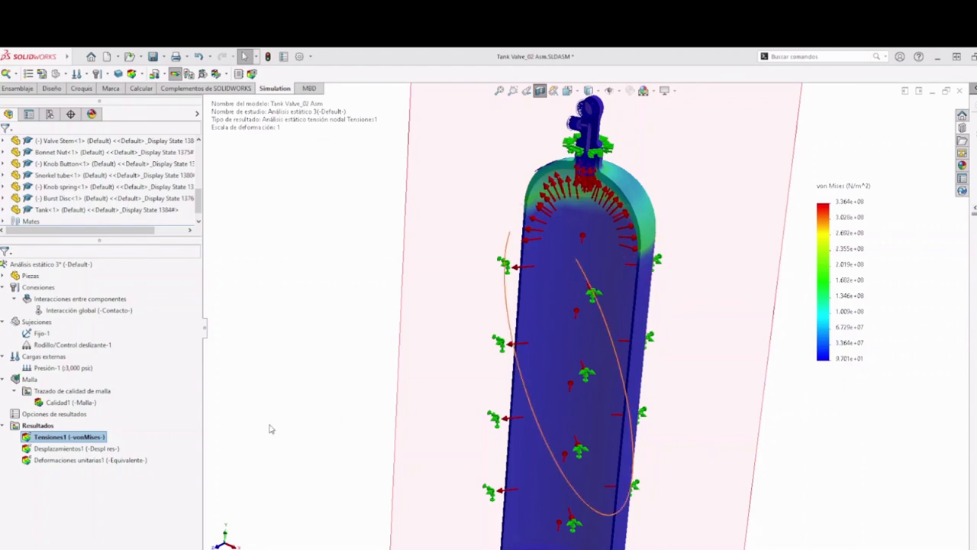
- Examine the updated von Mises stress in the sectioned threads between the valve and the tank neck under the 3000 psi load
{"action": "scroll", "coordinate": [600, 195], "scroll_direction": "down", "scroll_amount": 1}
{"action": "scroll", "coordinate": [601, 195], "scroll_direction": "down", "scroll_amount": 5}
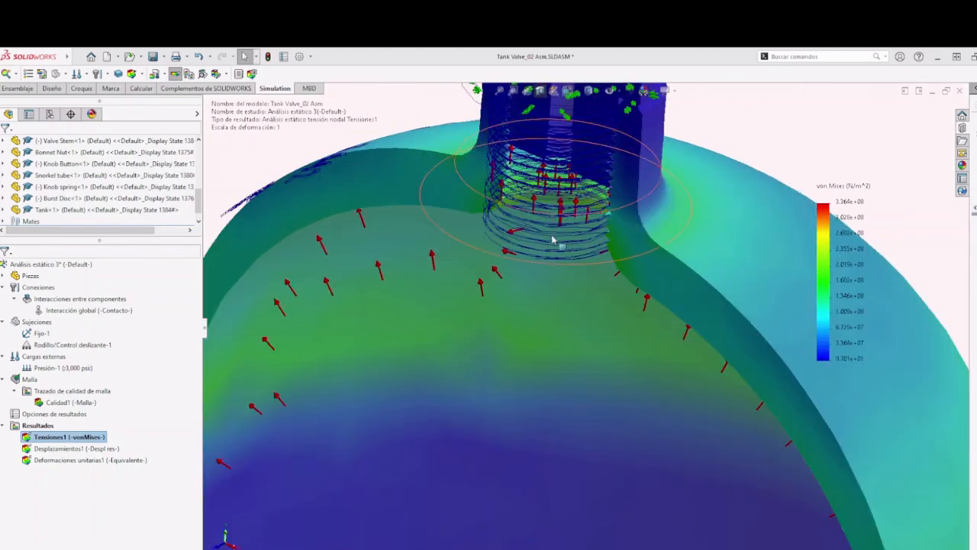
{"action": "middle_click_drag", "start_coordinate": [552, 239], "coordinate": [534, 298]}
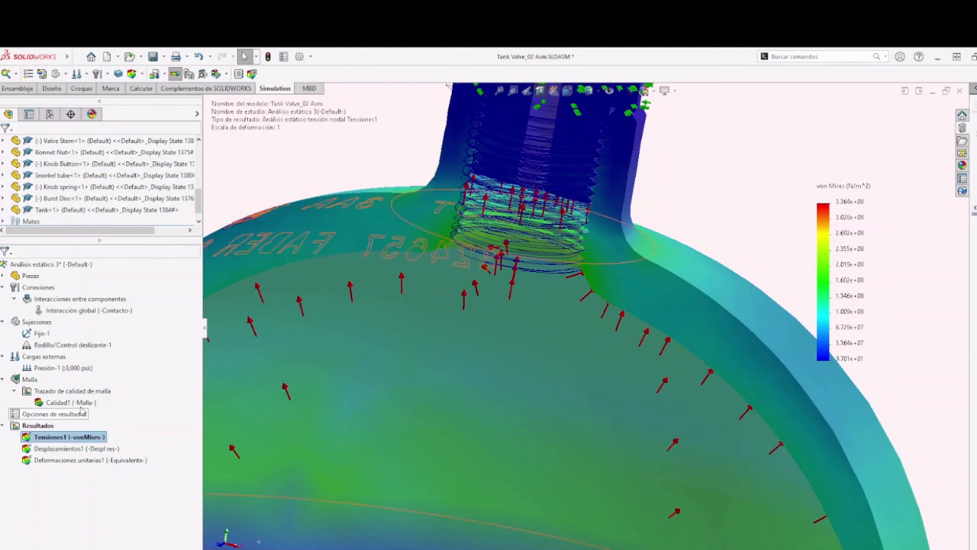
{"action": "scroll", "coordinate": [496, 208], "scroll_direction": "down", "scroll_amount": 3}
{"action": "scroll", "coordinate": [496, 208], "scroll_direction": "down", "scroll_amount": 5}
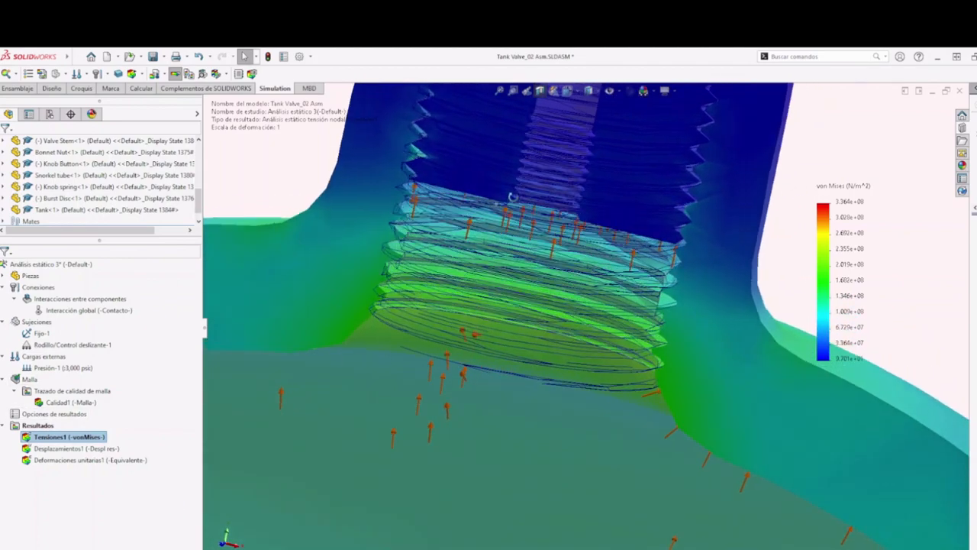
{"action": "scroll", "coordinate": [484, 220], "scroll_direction": "down", "scroll_amount": 3}
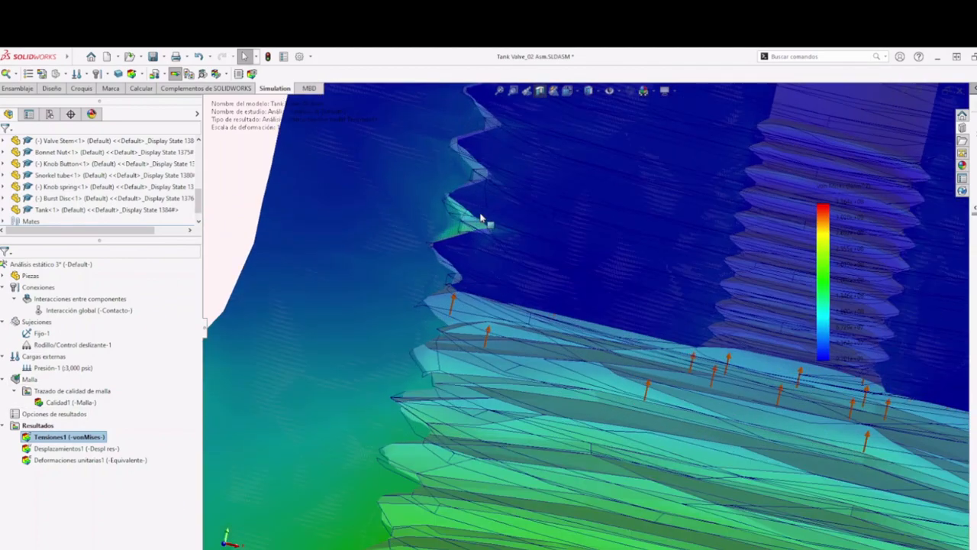
- Inspect the stress distribution over the valve body, tank neck, shoulder and upper wall in the sectioned plot
{"action": "scroll", "coordinate": [532, 303], "scroll_direction": "up", "scroll_amount": 3}
{"action": "scroll", "coordinate": [532, 303], "scroll_direction": "up", "scroll_amount": 5}
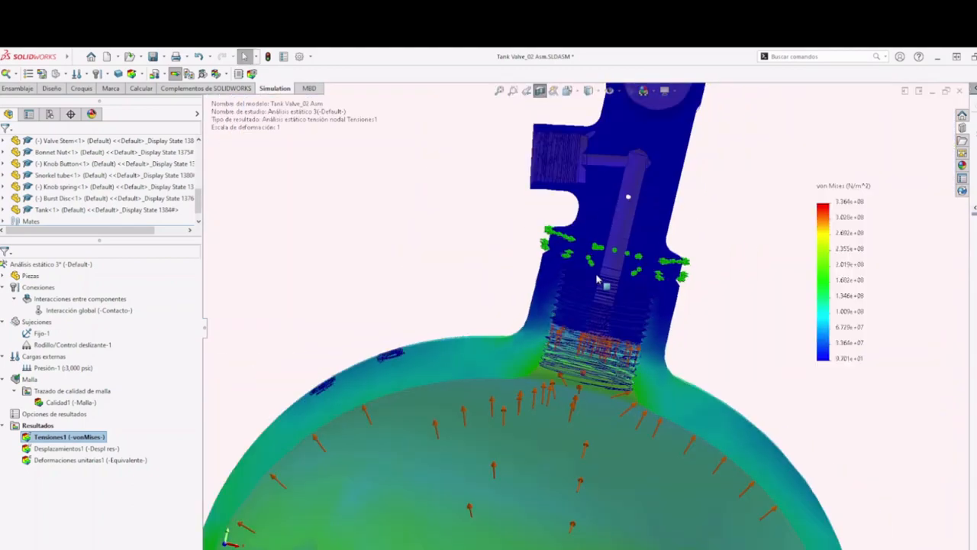
{"action": "middle_click_drag", "start_coordinate": [645, 371], "coordinate": [643, 330]}
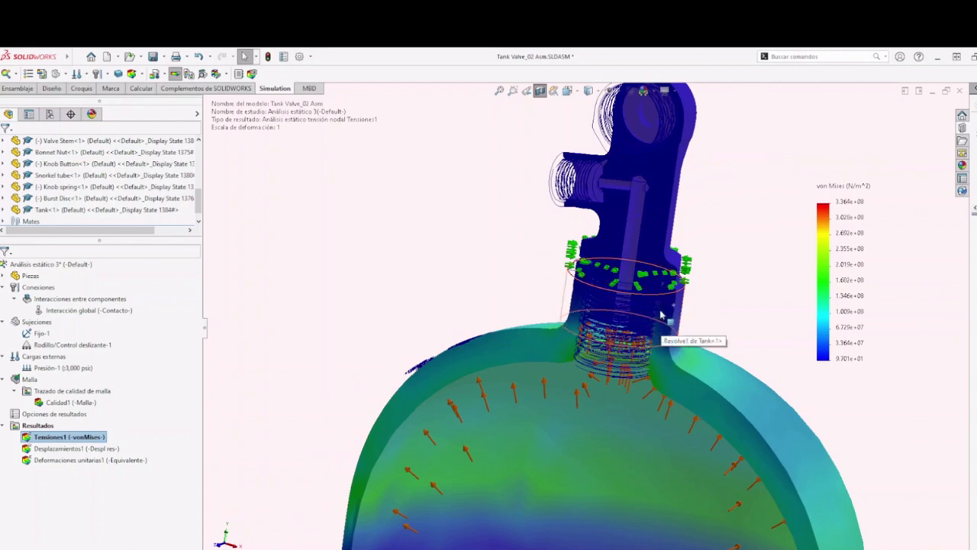
{"action": "scroll", "coordinate": [645, 319], "scroll_direction": "up", "scroll_amount": 5}
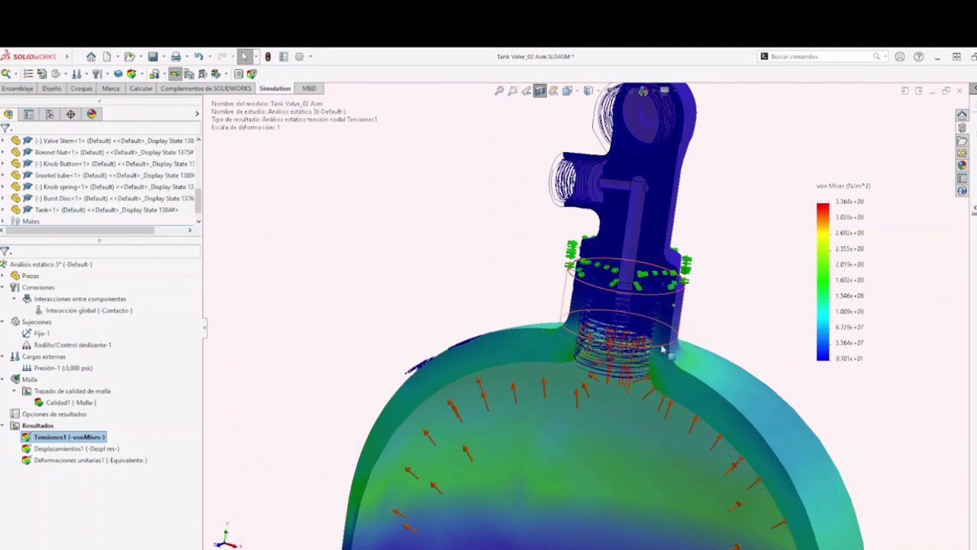
{"action": "middle_click_drag", "start_coordinate": [645, 329], "coordinate": [634, 399]}
{"action": "scroll", "coordinate": [624, 378], "scroll_direction": "up", "scroll_amount": 3}
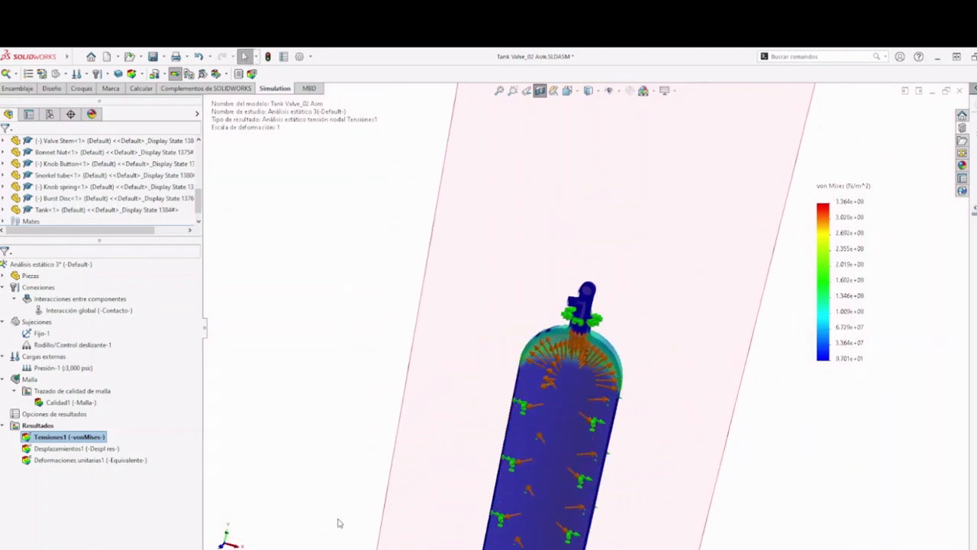
{"action": "middle_click_drag", "start_coordinate": [633, 421], "coordinate": [607, 417]}
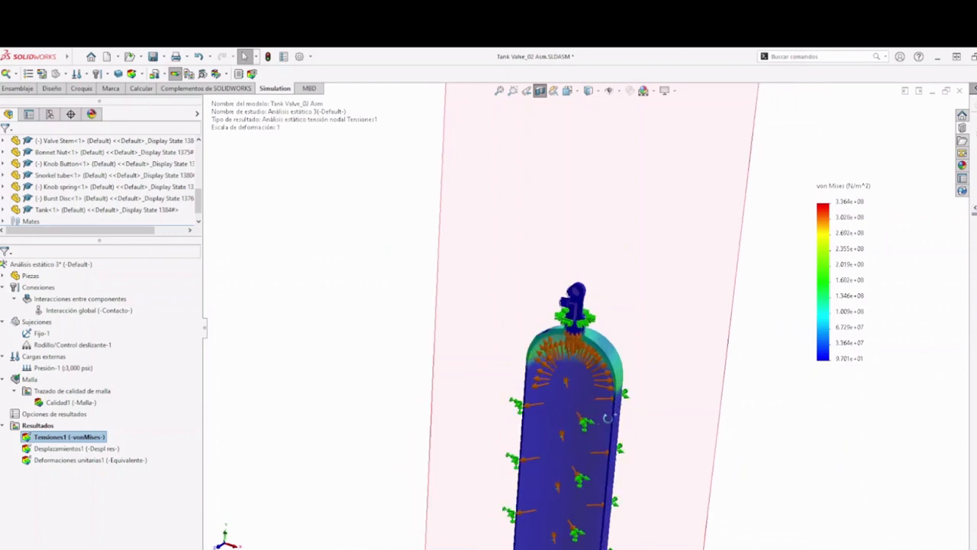
{"action": "scroll", "coordinate": [611, 397], "scroll_direction": "down", "scroll_amount": 2}
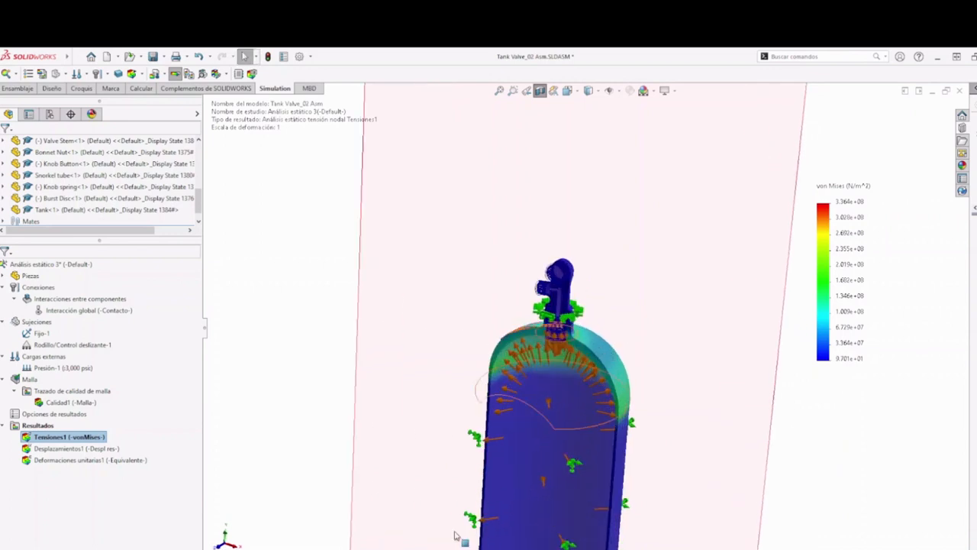
- Copy Análisis estático 3 into a new static study named Análisis estático 4, using the Default configuration
{"action": "right_click", "coordinate": [285, 547]}
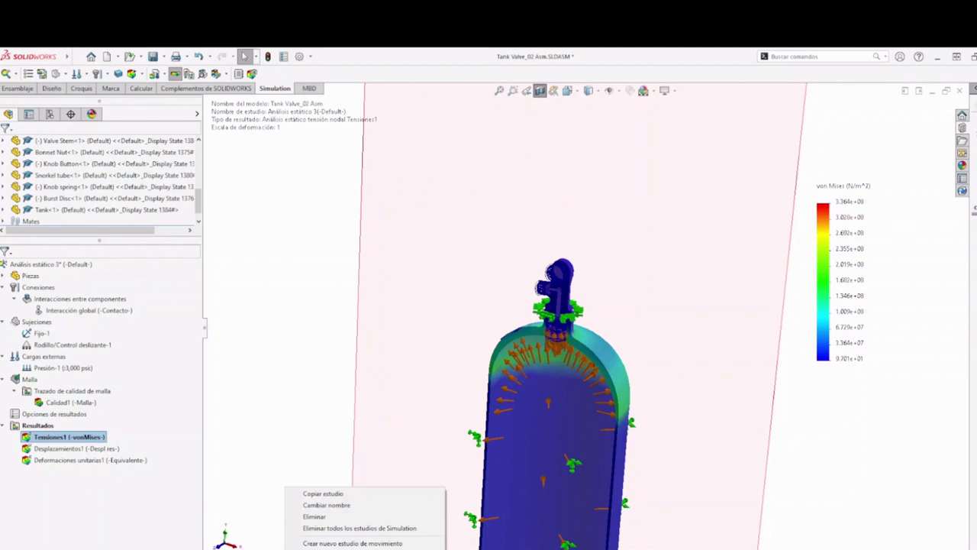
{"action": "left_click", "coordinate": [317, 493]}
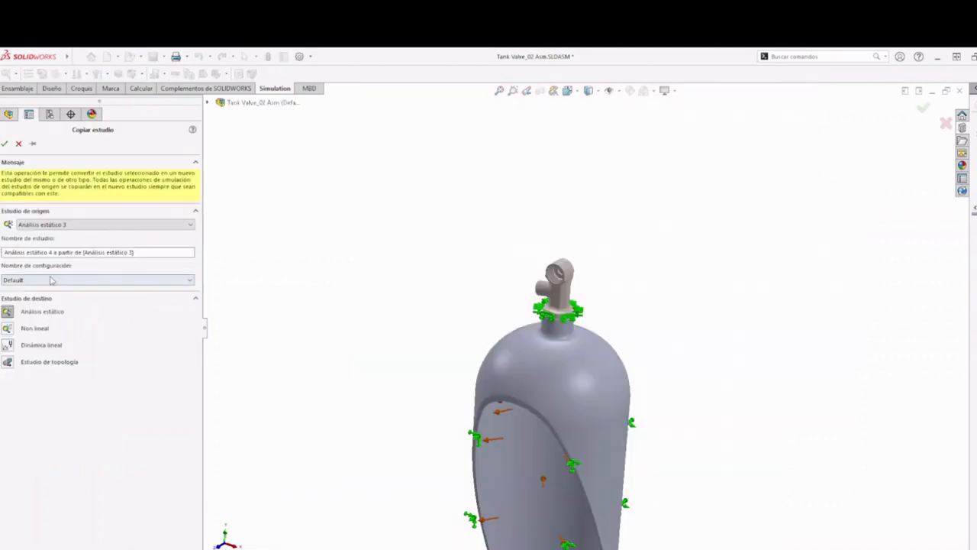
{"action": "left_click_drag", "start_coordinate": [135, 252], "coordinate": [62, 252]}
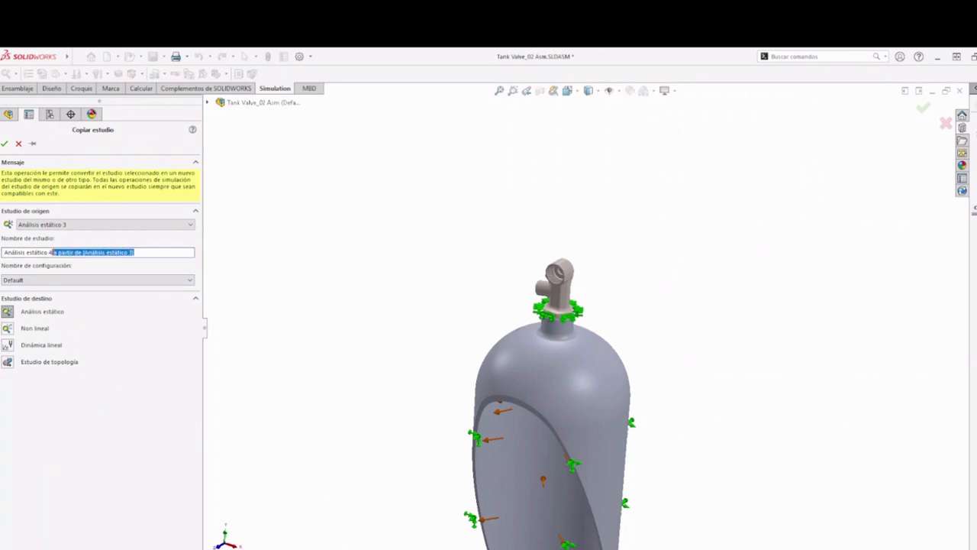
{"action": "key", "text": "BackSpace"}
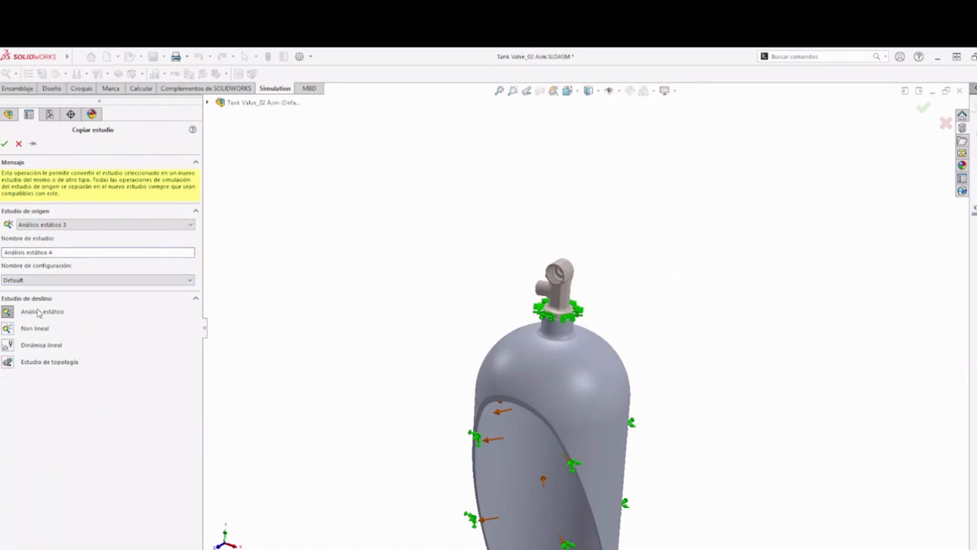
{"action": "left_click", "coordinate": [6, 144]}
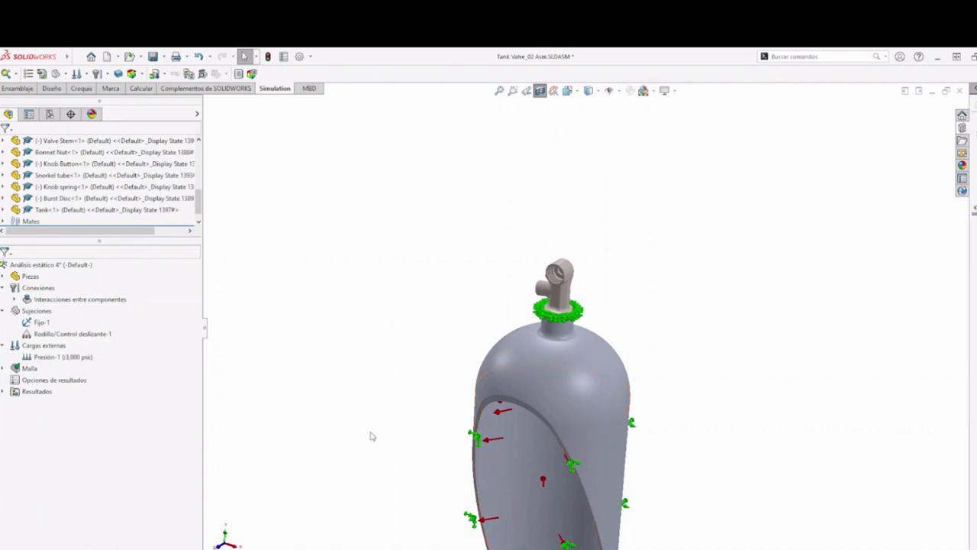
- Delete the Rodillo/Control deslizante-1 fixture on the valve from Análisis estático 4, keeping Fijo-1
{"action": "middle_click_drag", "start_coordinate": [371, 434], "coordinate": [590, 448]}
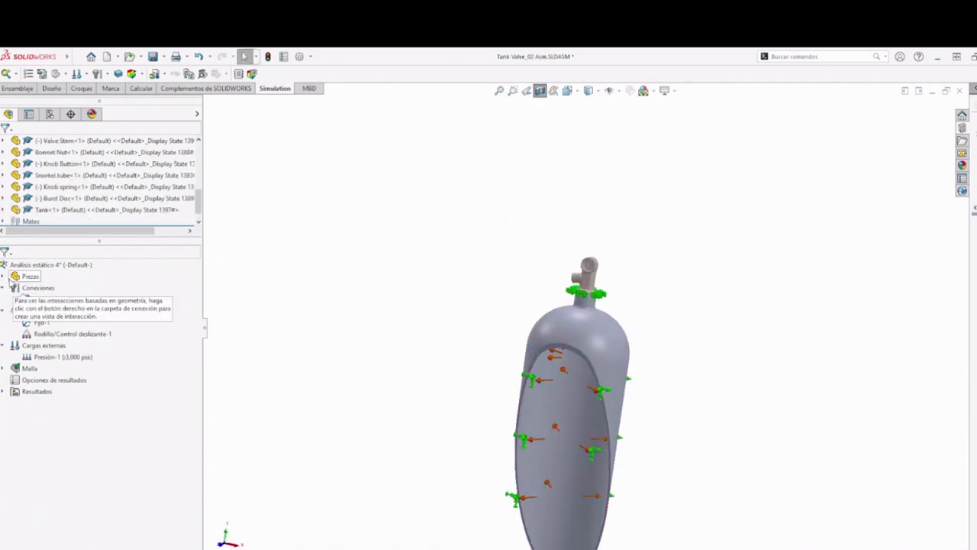
{"action": "left_click", "coordinate": [6, 276]}
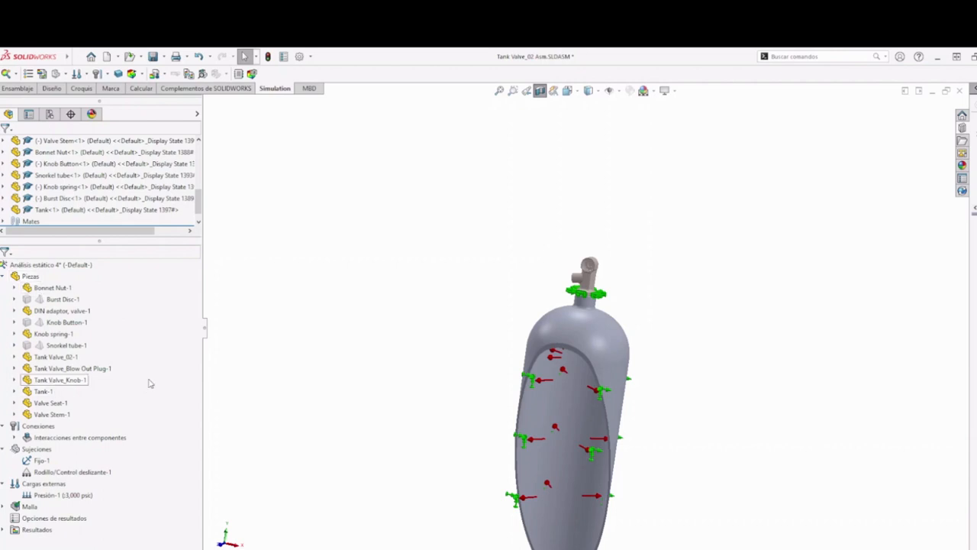
{"action": "left_click", "coordinate": [42, 460]}
{"action": "left_click", "coordinate": [89, 471]}
{"action": "right_click", "coordinate": [46, 473]}
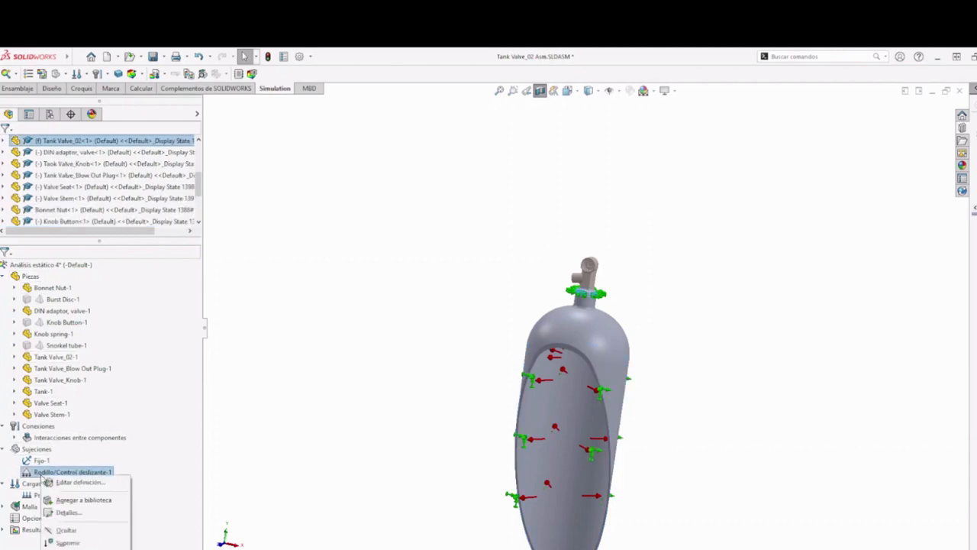
{"action": "key", "text": "Delete"}
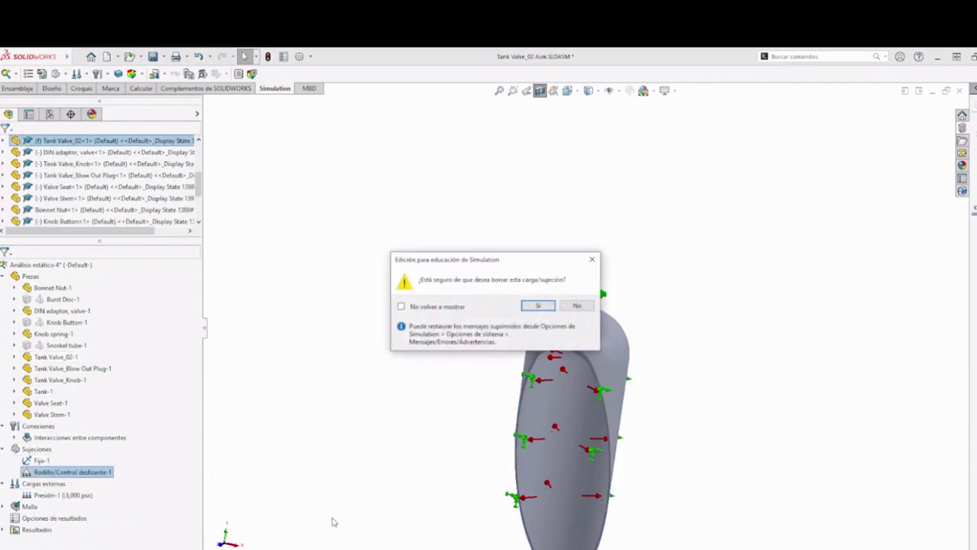
{"action": "left_click", "coordinate": [534, 307]}
{"action": "left_click", "coordinate": [42, 460]}
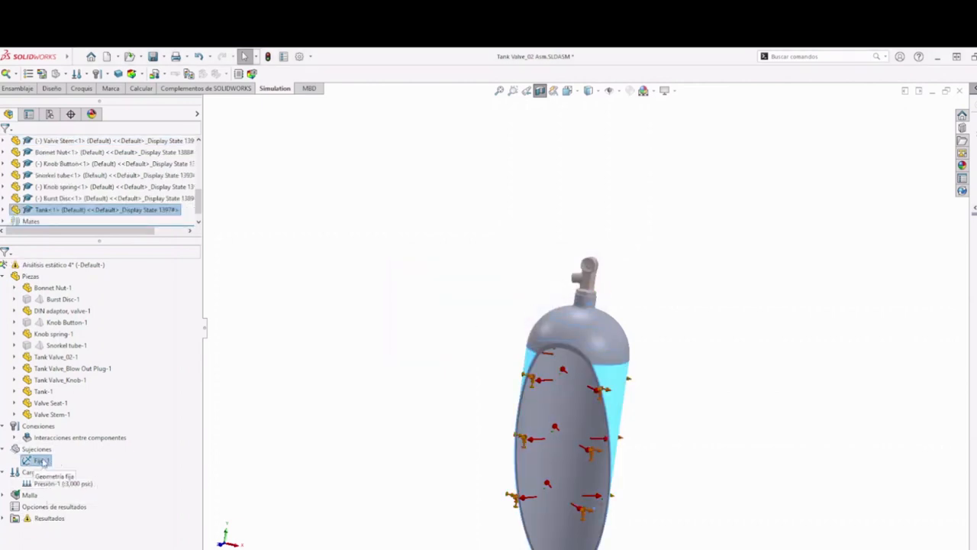
- Delete the Interacción global (Contacto) component interaction from the connections of Análisis estático 4
{"action": "left_click", "coordinate": [14, 437]}
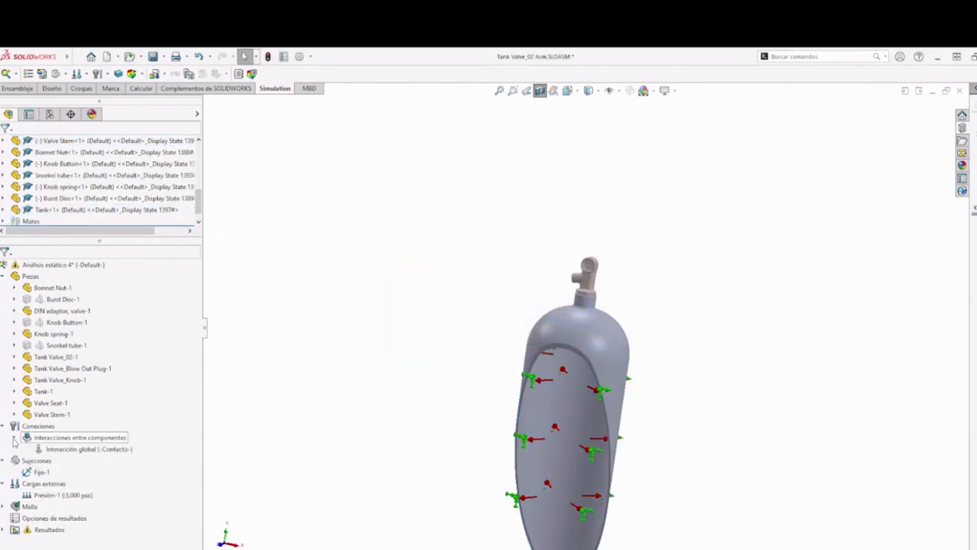
{"action": "right_click", "coordinate": [70, 453]}
{"action": "left_click", "coordinate": [107, 493]}
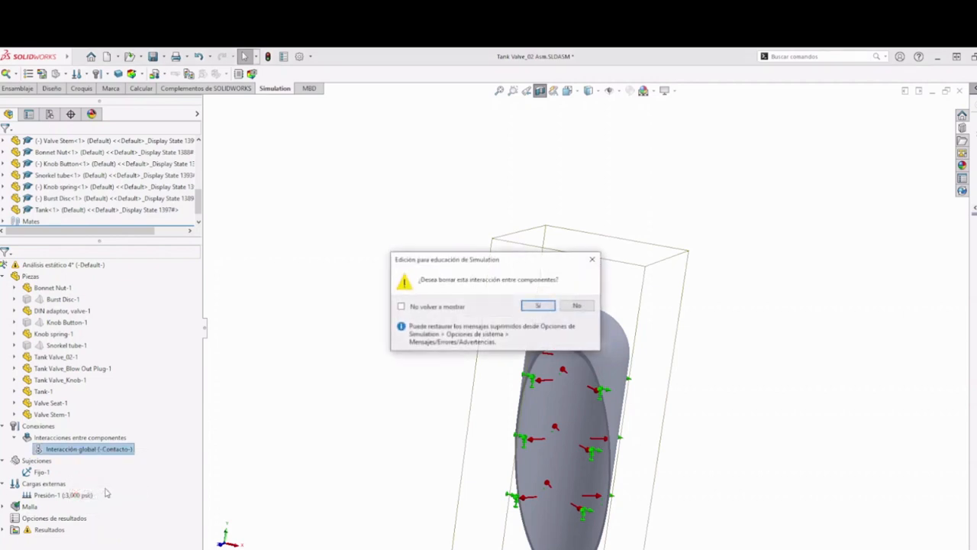
{"action": "left_click", "coordinate": [537, 306]}
{"action": "key", "text": "Return"}
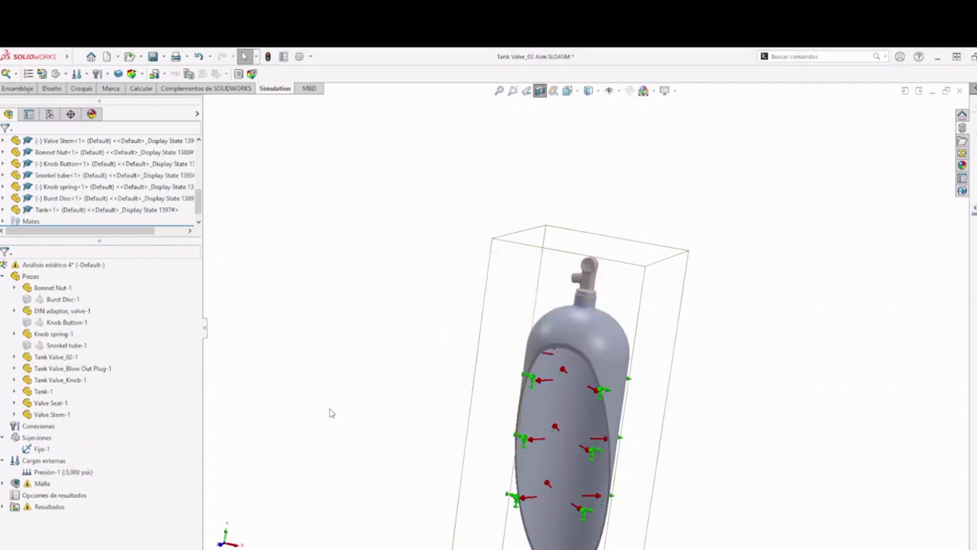
{"action": "left_click", "coordinate": [37, 438]}
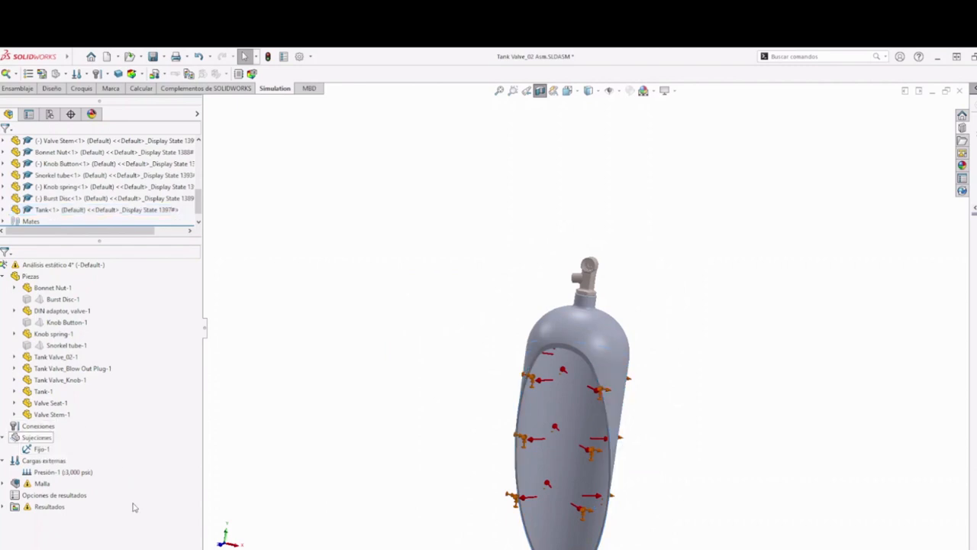
{"action": "left_click", "coordinate": [133, 507]}
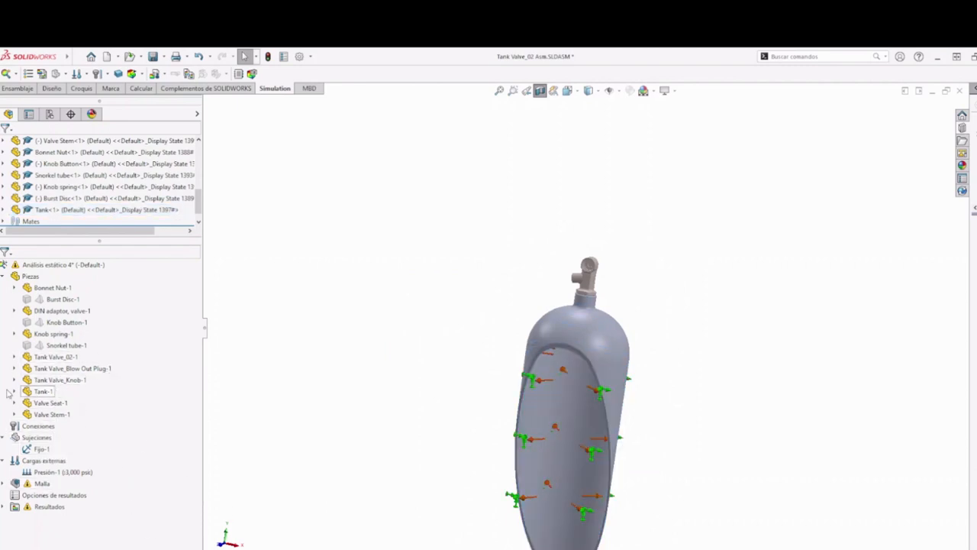
- Exclude the valve body Sólido 4(Cut-Extrude47) of Tank Valve_02-1 from the analysis
{"action": "left_click", "coordinate": [14, 380]}
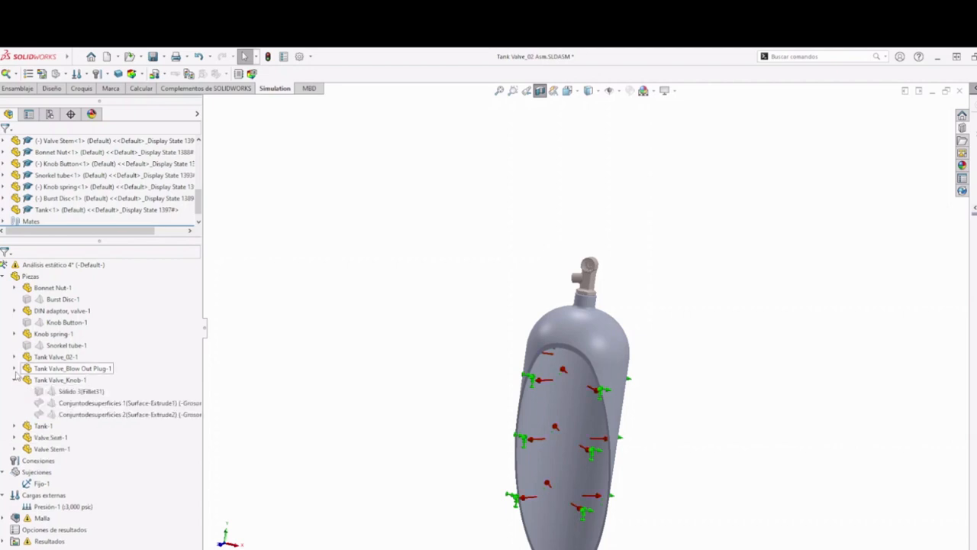
{"action": "left_click", "coordinate": [15, 368]}
{"action": "left_click", "coordinate": [14, 356]}
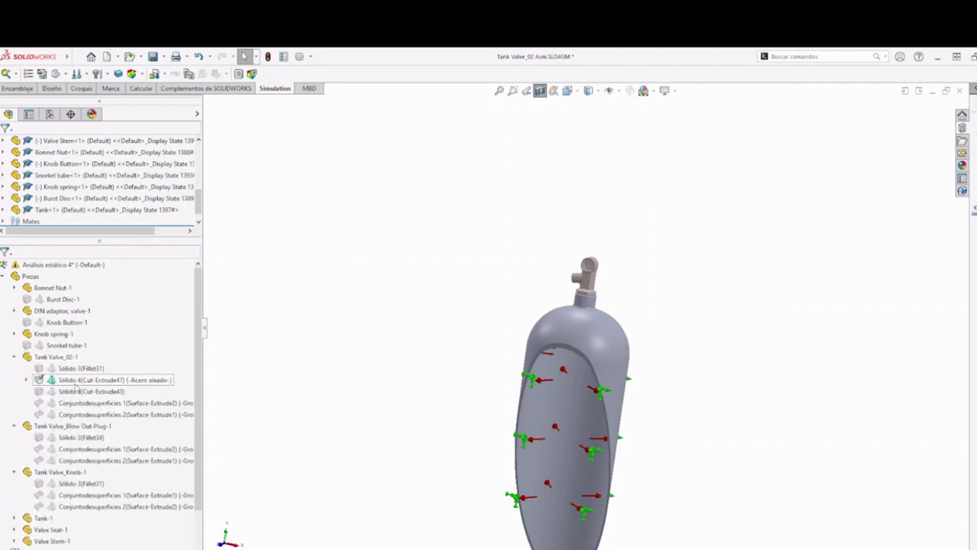
{"action": "right_click", "coordinate": [72, 380]}
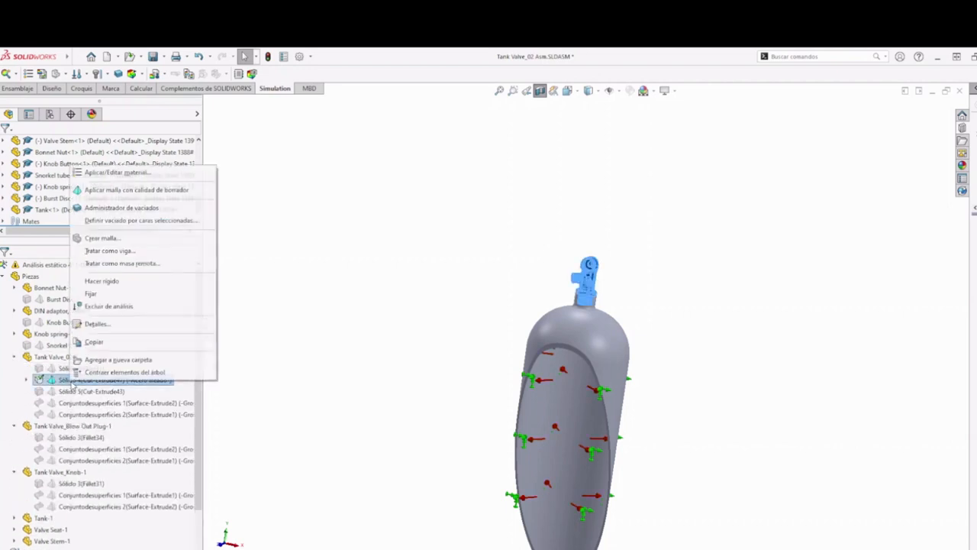
{"action": "left_click", "coordinate": [105, 308]}
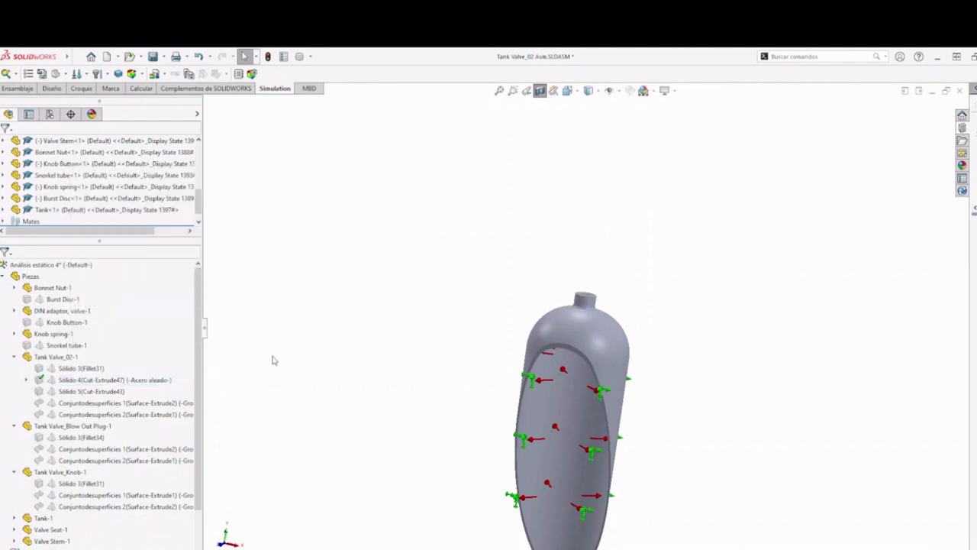
- Collapse the study's Piezas list and turn off the section view to show the whole tank
{"action": "scroll", "coordinate": [380, 467], "scroll_direction": "up", "scroll_amount": 2}
{"action": "scroll", "coordinate": [72, 491], "scroll_direction": "down", "scroll_amount": 3}
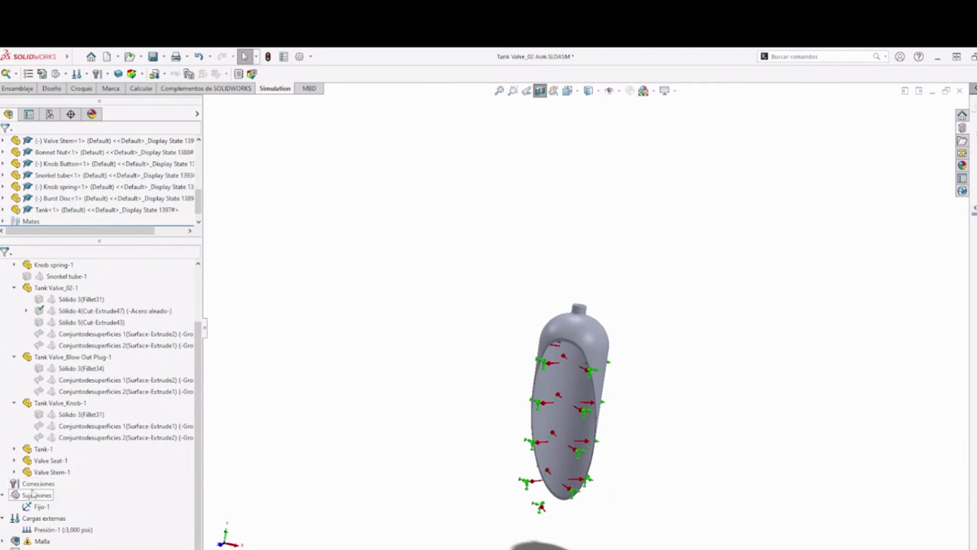
{"action": "scroll", "coordinate": [99, 381], "scroll_direction": "up", "scroll_amount": 3}
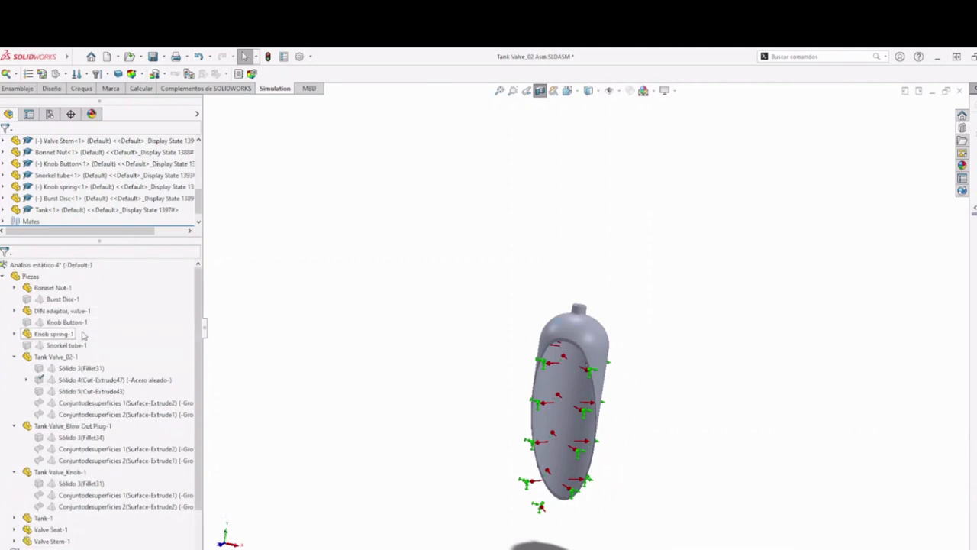
{"action": "left_click", "coordinate": [6, 276]}
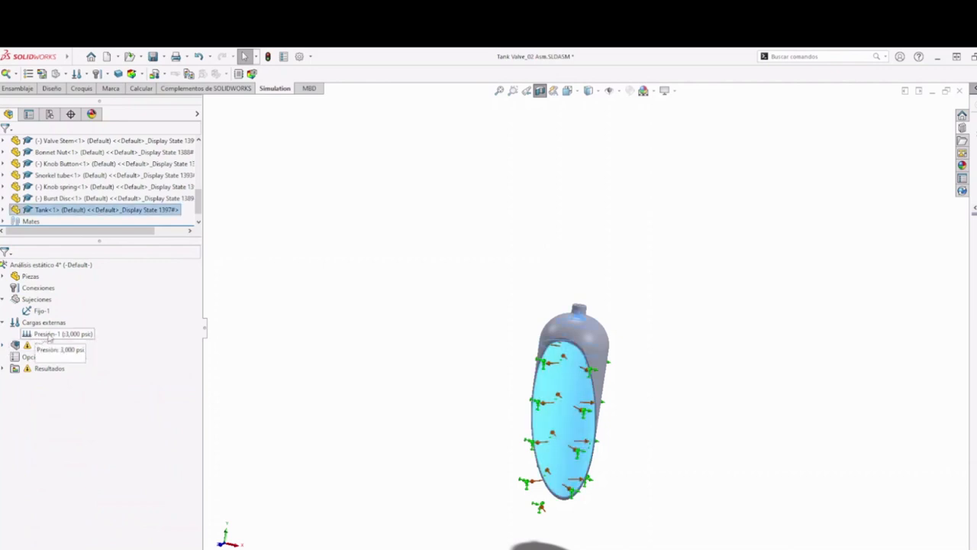
{"action": "left_click", "coordinate": [540, 91]}
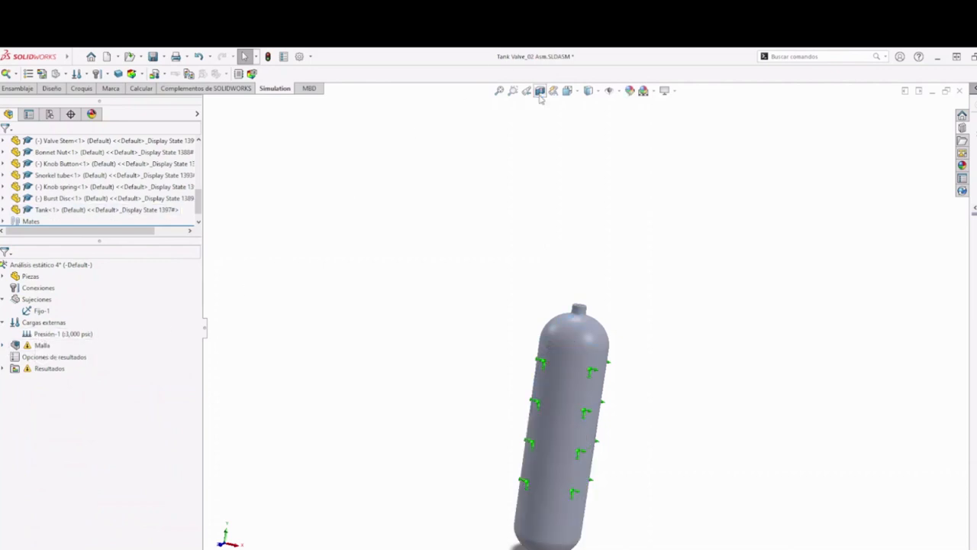
- Create a planar section view of the tank along the Front Plane to expose its interior
{"action": "left_click", "coordinate": [539, 90]}
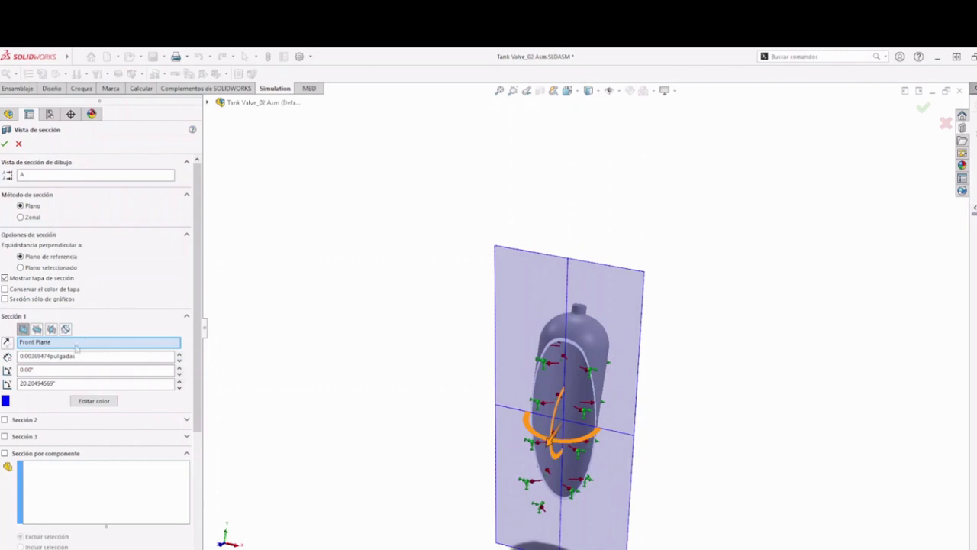
{"action": "left_click", "coordinate": [36, 329]}
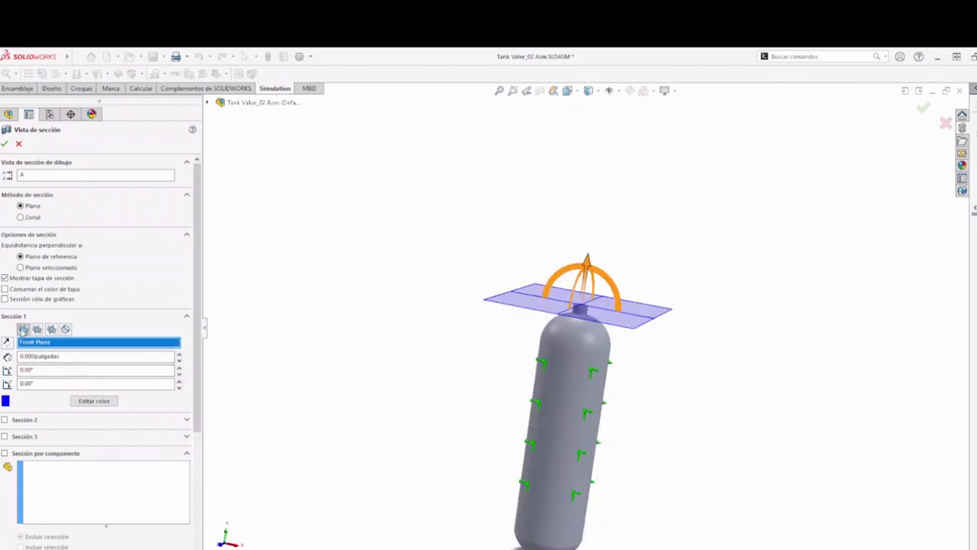
{"action": "left_click", "coordinate": [4, 144]}
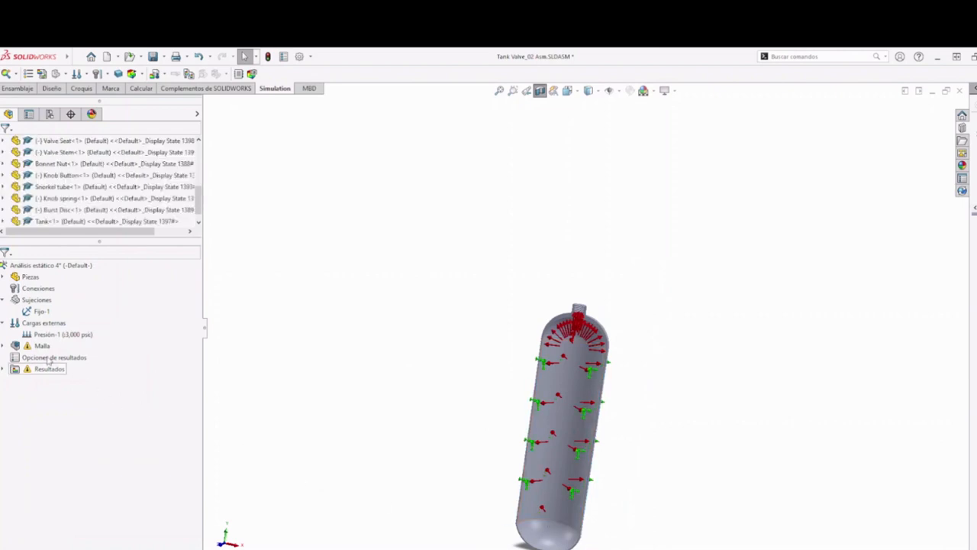
- Review the selected faces and pressure value in the definition of the Presión-1 load
{"action": "left_click", "coordinate": [60, 334]}
{"action": "right_click", "coordinate": [59, 336]}
{"action": "left_click", "coordinate": [76, 345]}
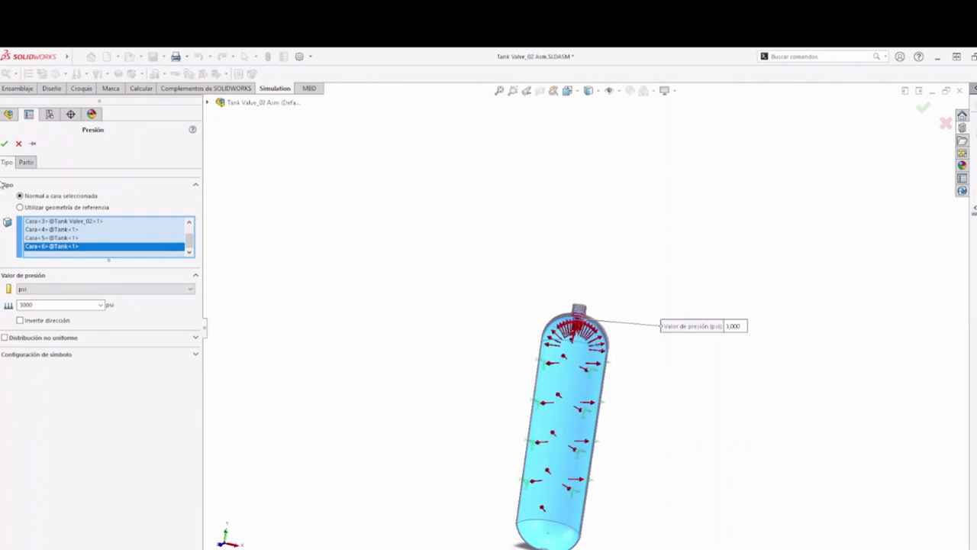
{"action": "left_click", "coordinate": [5, 143]}
- Edit the Fijo-1 fixture and clear its existing face selection on the tank
{"action": "scroll", "coordinate": [578, 312], "scroll_direction": "down", "scroll_amount": 5}
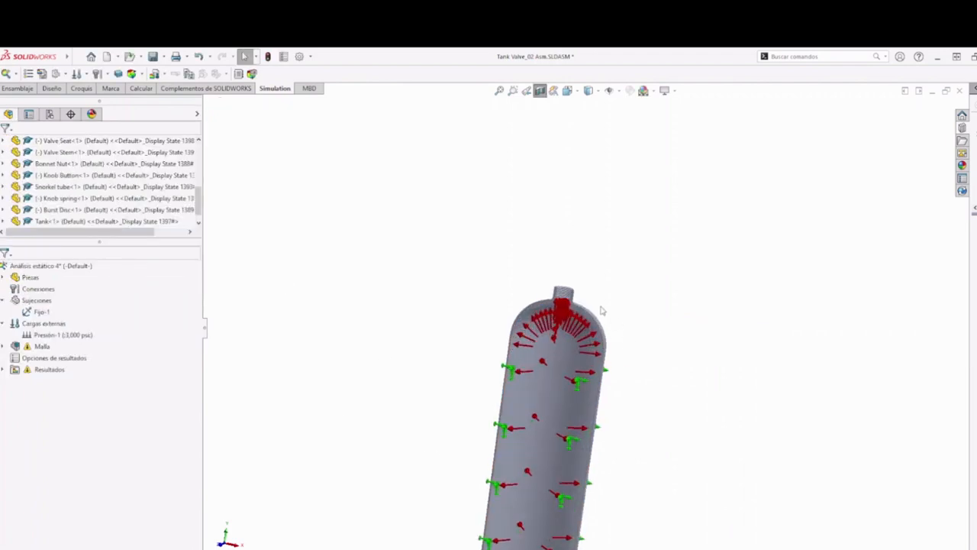
{"action": "scroll", "coordinate": [493, 360], "scroll_direction": "down", "scroll_amount": 2}
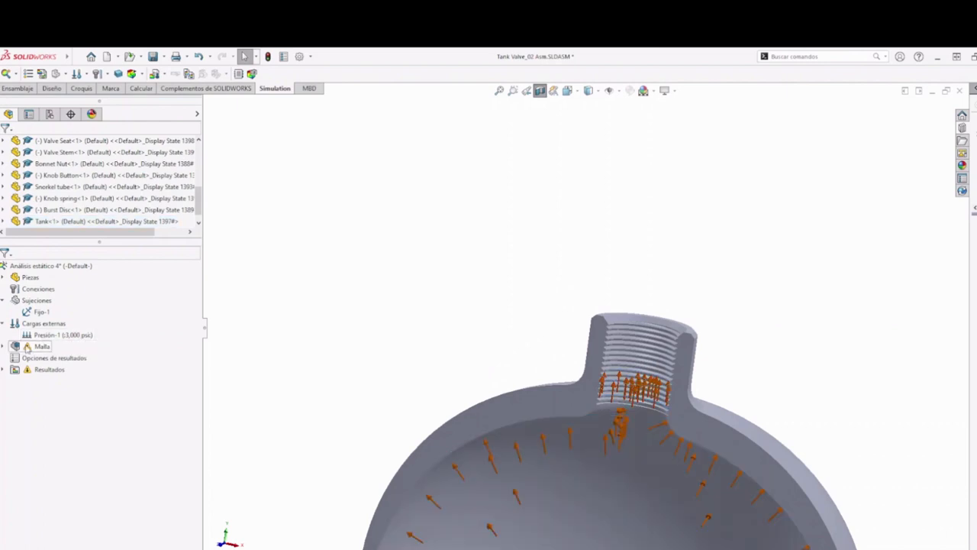
{"action": "right_click", "coordinate": [37, 314]}
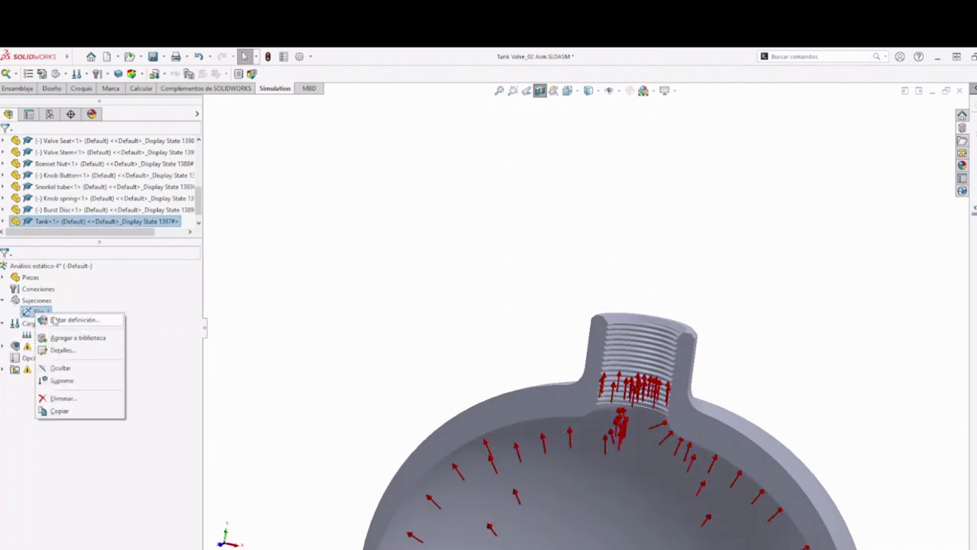
{"action": "left_click", "coordinate": [76, 319]}
{"action": "right_click", "coordinate": [82, 351]}
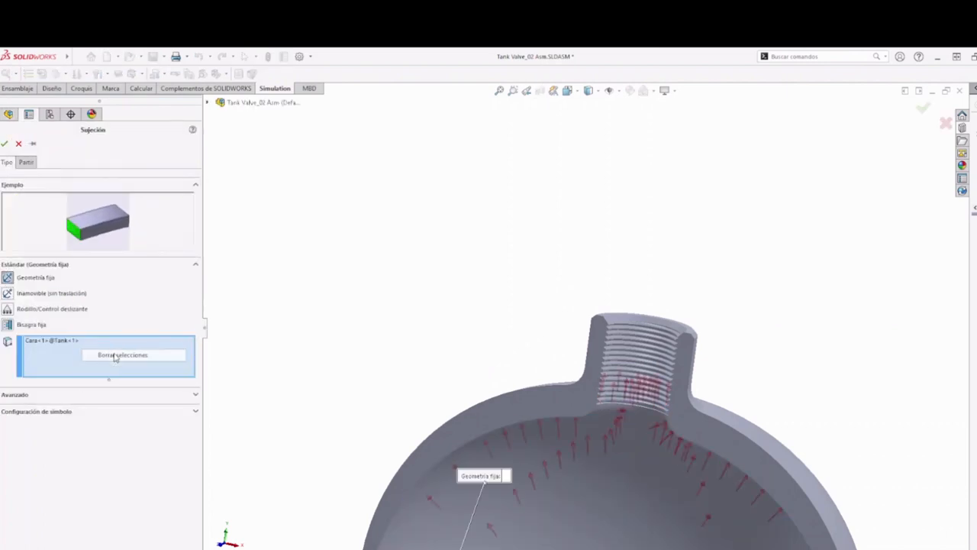
{"action": "left_click", "coordinate": [114, 358]}
- Apply fixed geometry to the tank neck's top rim face and its internal thread face in Fijo-1
{"action": "scroll", "coordinate": [647, 499], "scroll_direction": "up", "scroll_amount": 5}
{"action": "scroll", "coordinate": [647, 333], "scroll_direction": "down", "scroll_amount": 10}
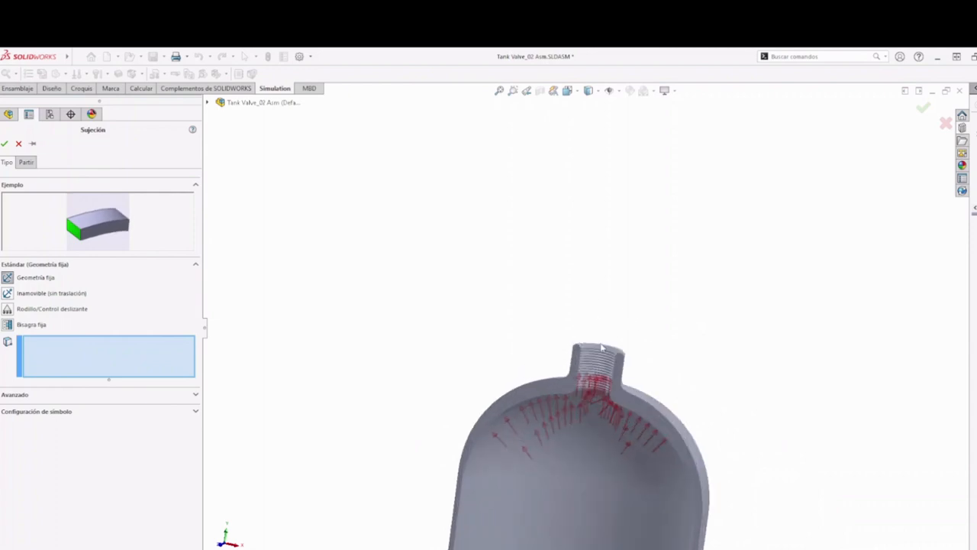
{"action": "left_click", "coordinate": [663, 384]}
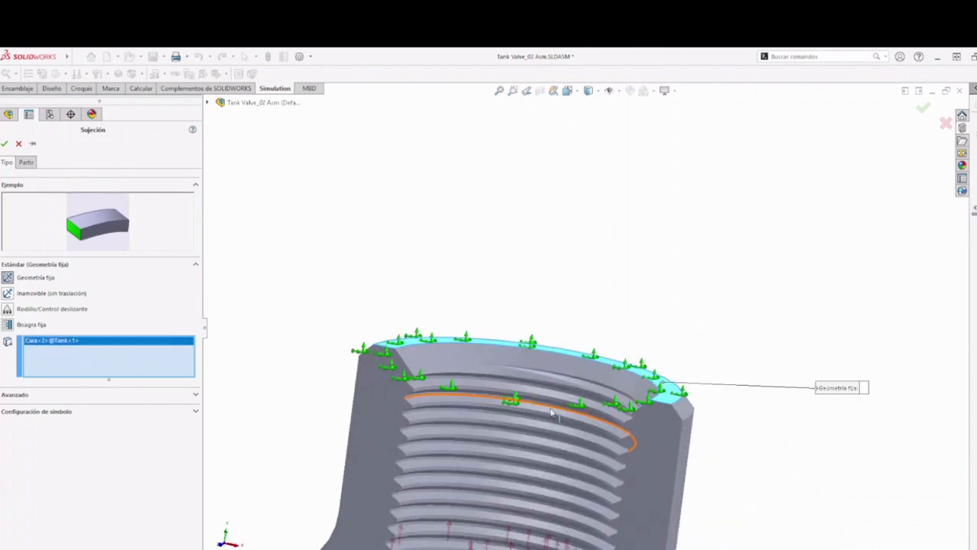
{"action": "left_click", "coordinate": [548, 412]}
{"action": "scroll", "coordinate": [441, 375], "scroll_direction": "down", "scroll_amount": 3}
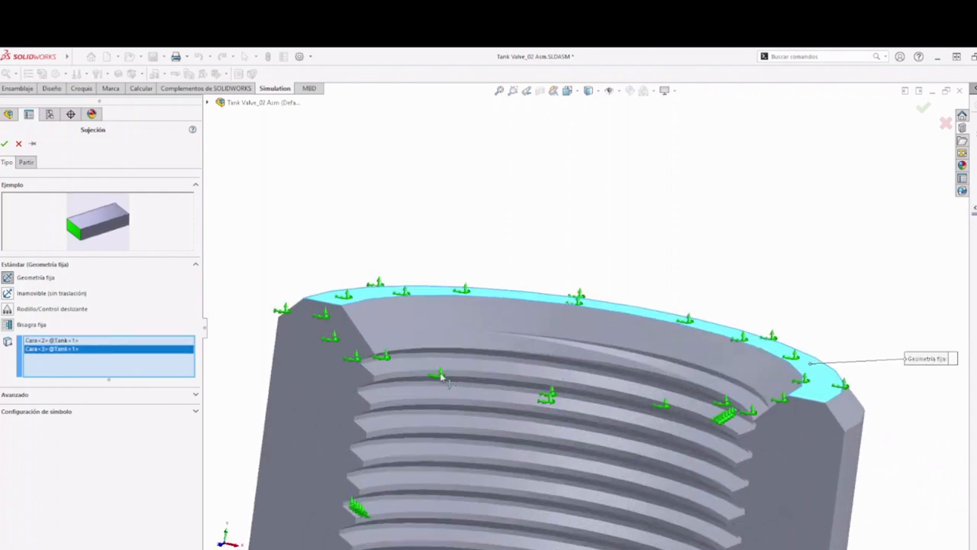
{"action": "left_click", "coordinate": [402, 367]}
{"action": "left_click", "coordinate": [402, 367]}
{"action": "scroll", "coordinate": [522, 420], "scroll_direction": "up", "scroll_amount": 4}
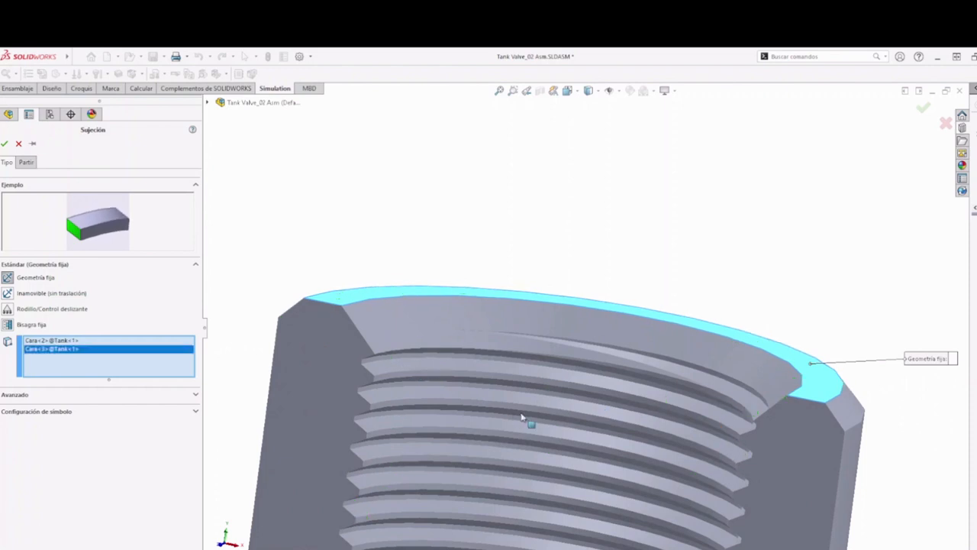
{"action": "middle_click_drag", "start_coordinate": [515, 425], "coordinate": [513, 434]}
{"action": "scroll", "coordinate": [513, 434], "scroll_direction": "up", "scroll_amount": 5}
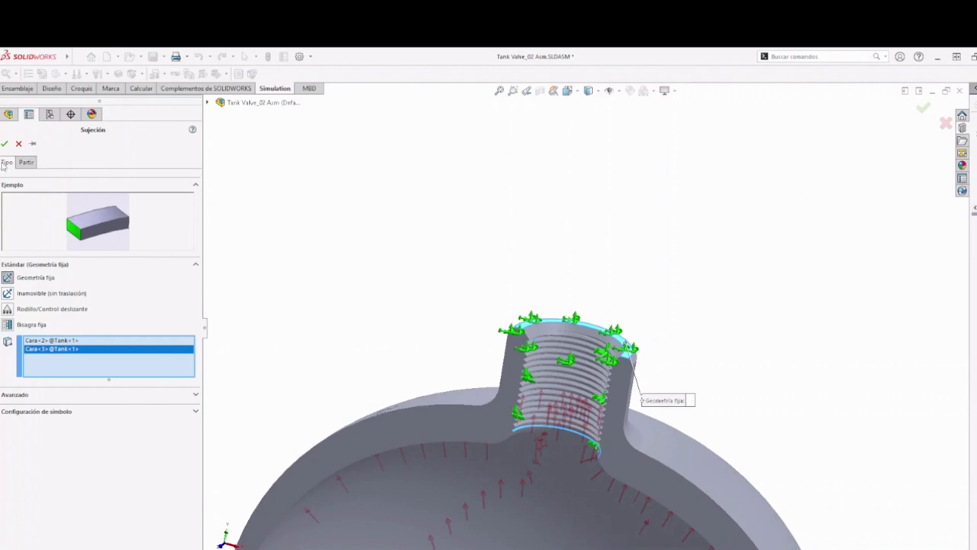
{"action": "left_click", "coordinate": [6, 145]}
- Mesh the tank with the blended curvature-based mesher, enabling the mesh parameters
{"action": "middle_click_drag", "start_coordinate": [432, 294], "coordinate": [481, 421]}
{"action": "scroll", "coordinate": [481, 421], "scroll_direction": "up", "scroll_amount": 2}
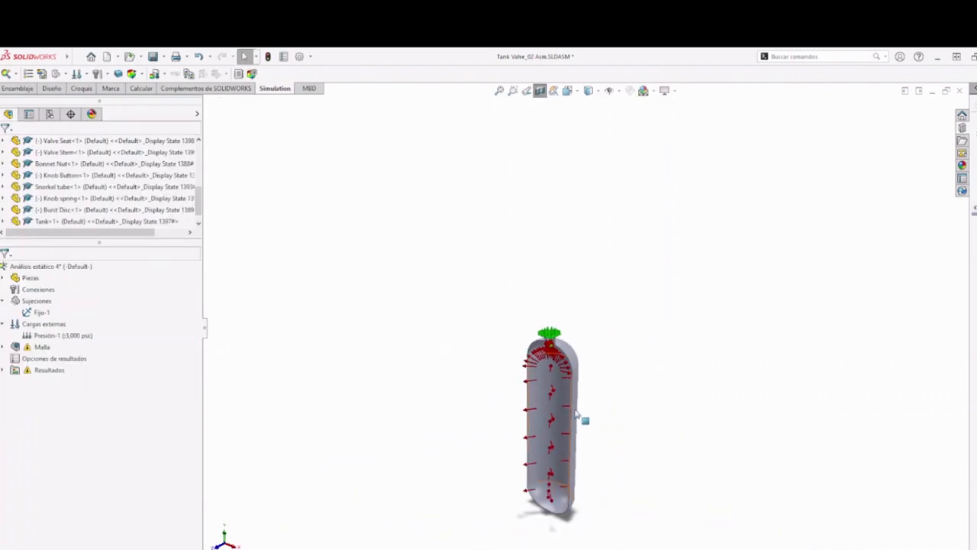
{"action": "scroll", "coordinate": [576, 325], "scroll_direction": "down", "scroll_amount": 2}
{"action": "middle_click_drag", "start_coordinate": [576, 324], "coordinate": [514, 337]}
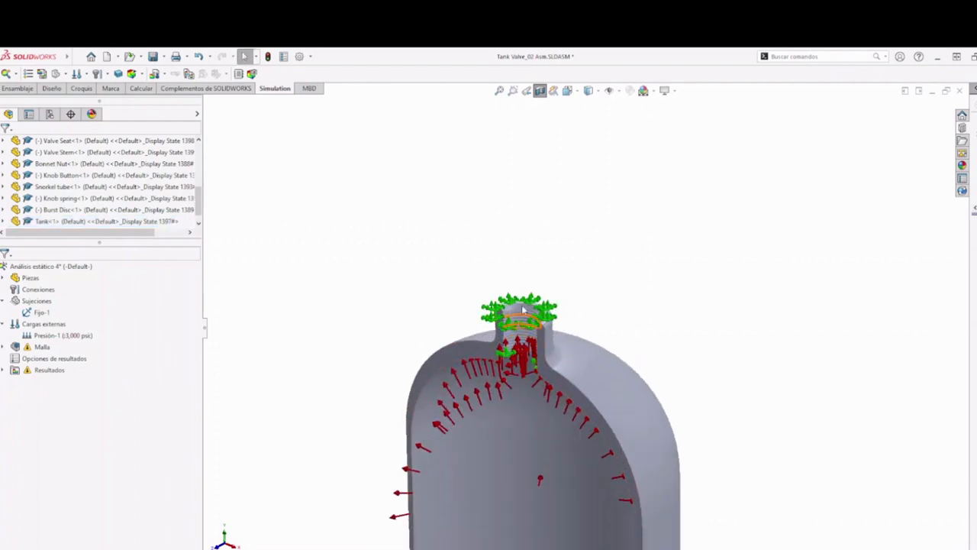
{"action": "middle_click_drag", "start_coordinate": [523, 309], "coordinate": [645, 427]}
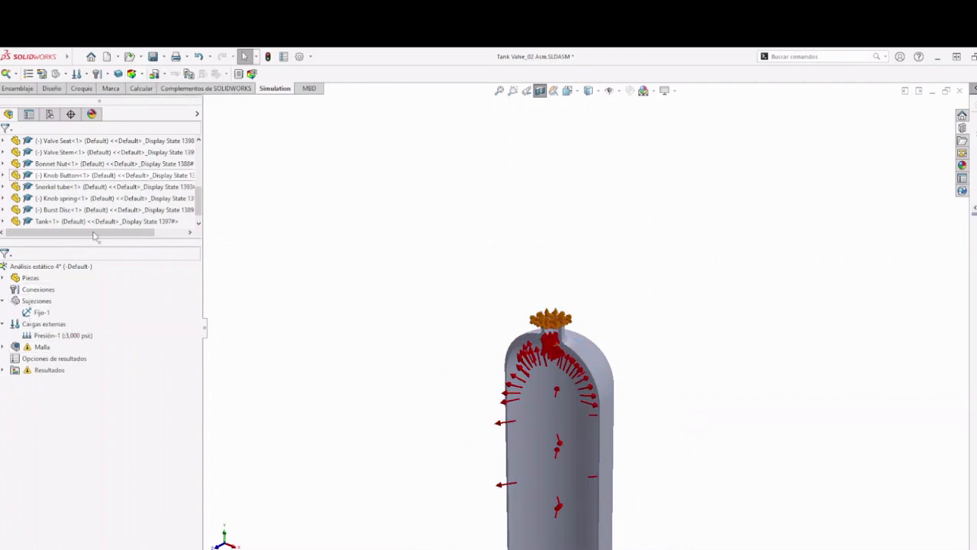
{"action": "right_click", "coordinate": [32, 348]}
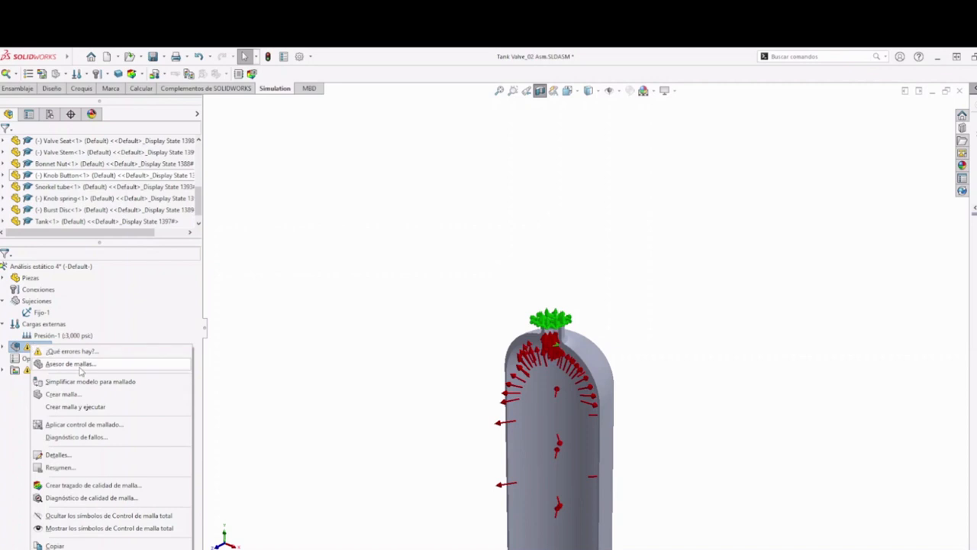
{"action": "left_click", "coordinate": [65, 396]}
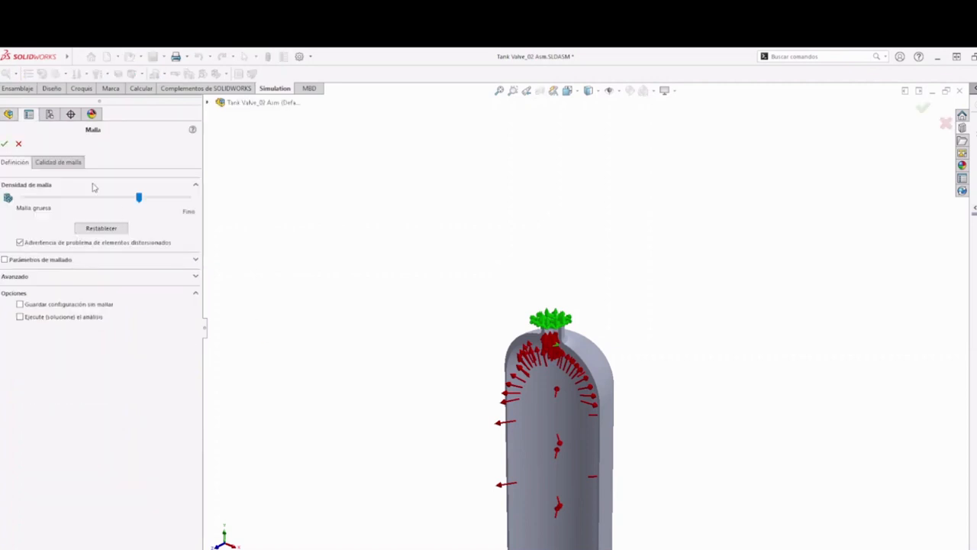
{"action": "left_click", "coordinate": [11, 260]}
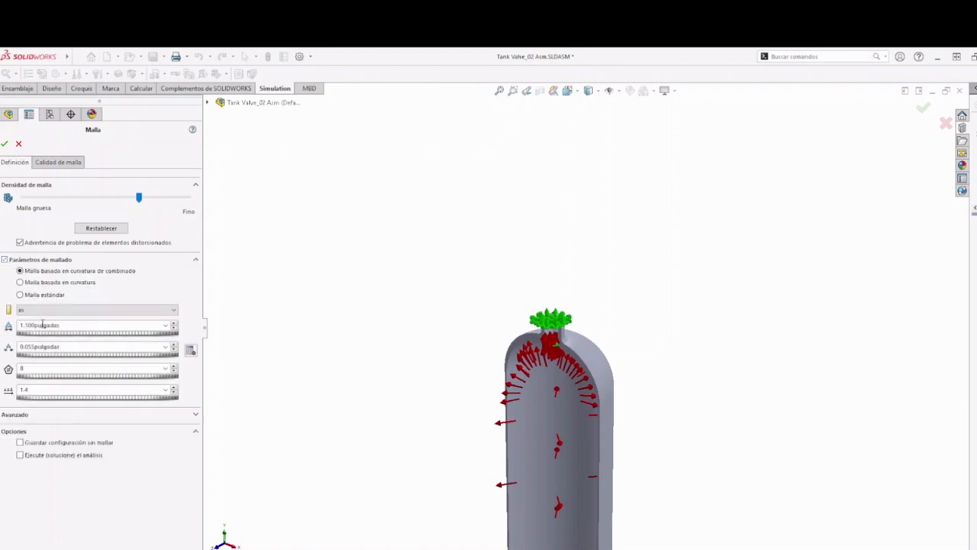
{"action": "left_click", "coordinate": [5, 145]}
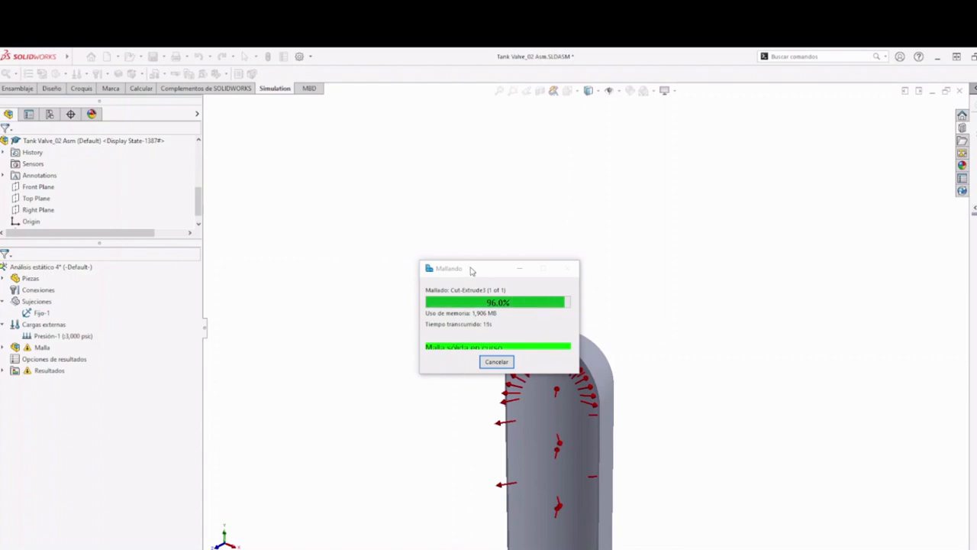
{"action": "left_click_drag", "start_coordinate": [471, 271], "coordinate": [359, 207]}
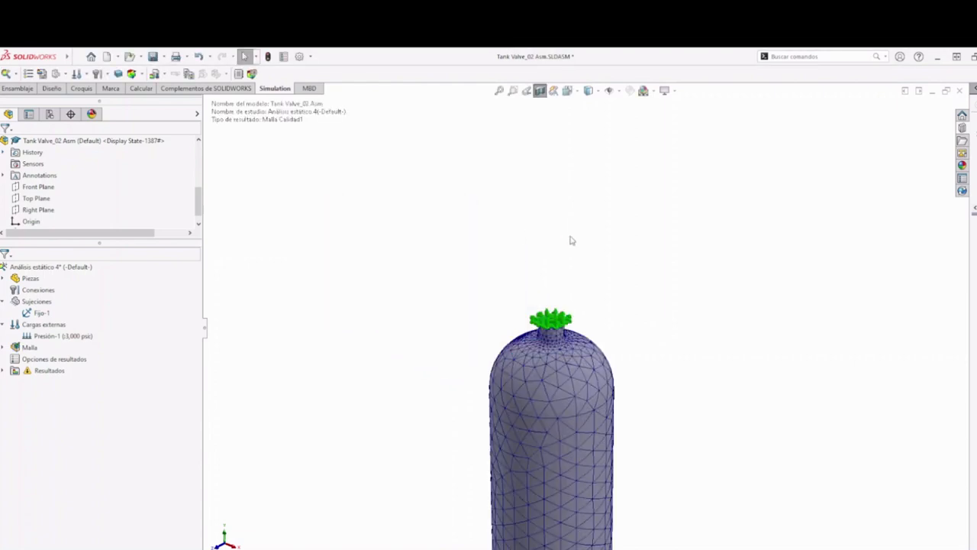
- Run Análisis estático 4 and inspect the von Mises stress plot on the sectioned tank
{"action": "scroll", "coordinate": [555, 388], "scroll_direction": "down", "scroll_amount": 3}
{"action": "scroll", "coordinate": [564, 407], "scroll_direction": "up", "scroll_amount": 7}
{"action": "middle_click_drag", "start_coordinate": [573, 449], "coordinate": [583, 416]}
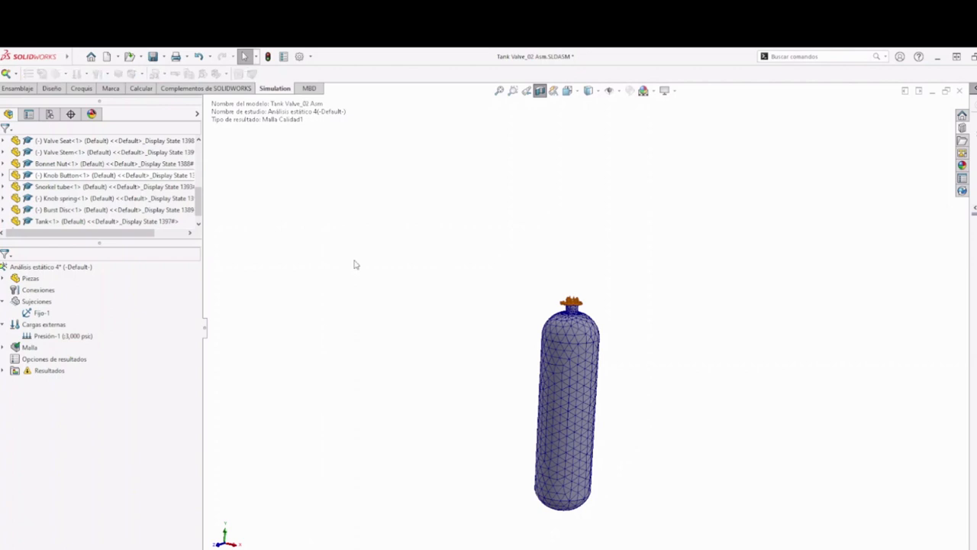
{"action": "left_click_drag", "start_coordinate": [542, 288], "coordinate": [409, 204]}
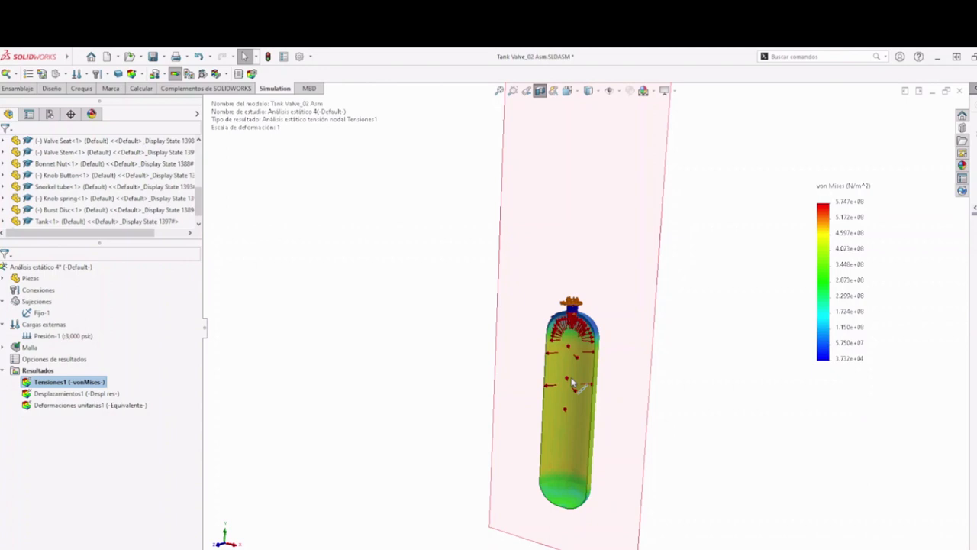
{"action": "scroll", "coordinate": [572, 381], "scroll_direction": "down", "scroll_amount": 5}
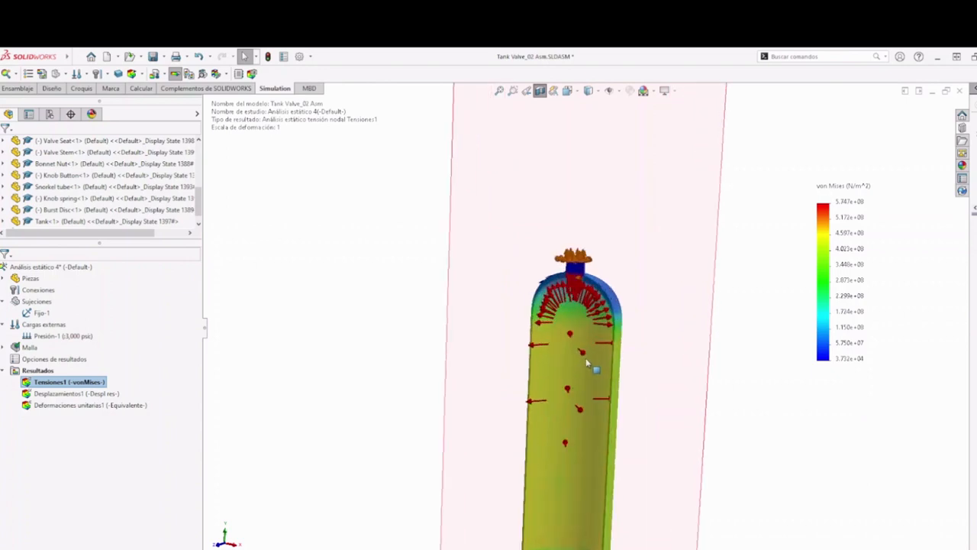
{"action": "scroll", "coordinate": [611, 400], "scroll_direction": "up", "scroll_amount": 3}
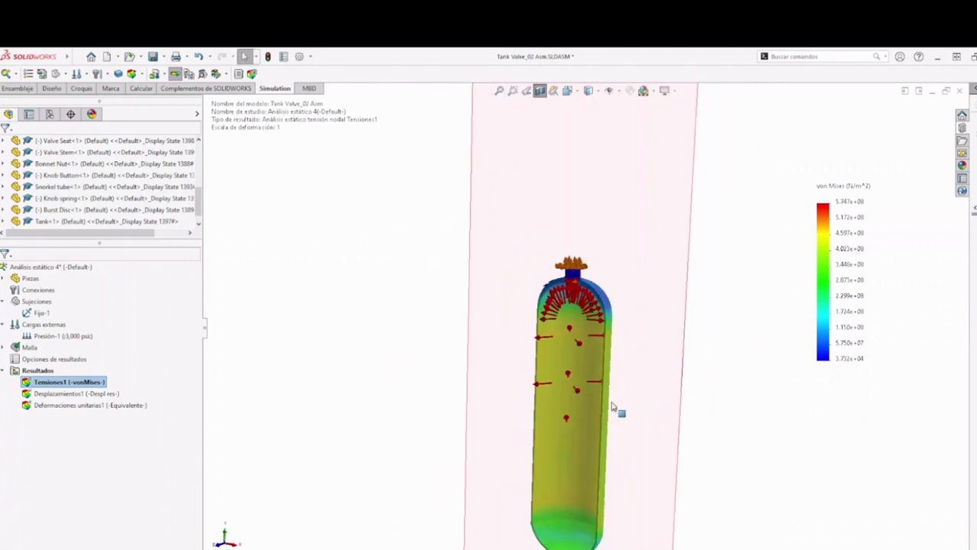
- Delete the Deformaciones unitarias1 result and show the Tensiones1 (-vonMises-) plot again
{"action": "right_click", "coordinate": [78, 404]}
{"action": "left_click", "coordinate": [104, 471]}
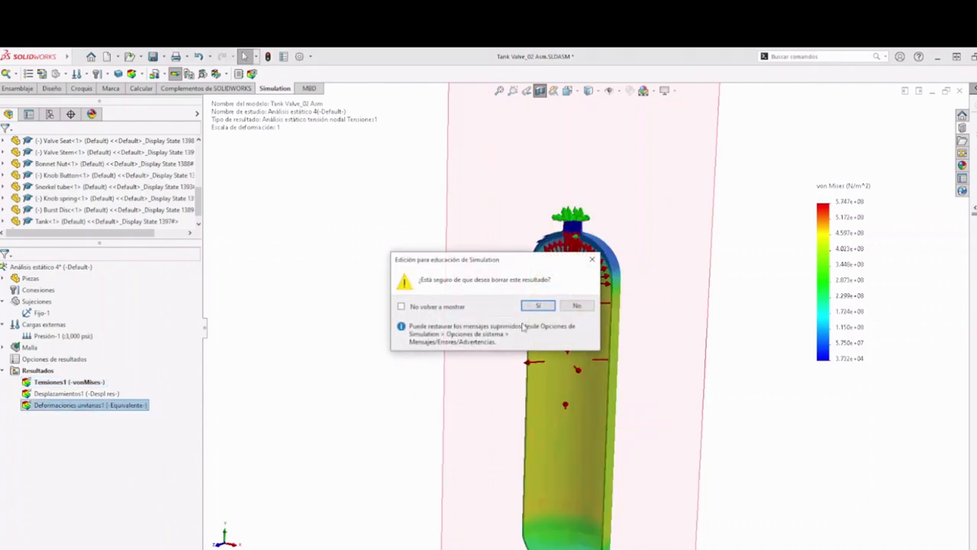
{"action": "left_click", "coordinate": [538, 305]}
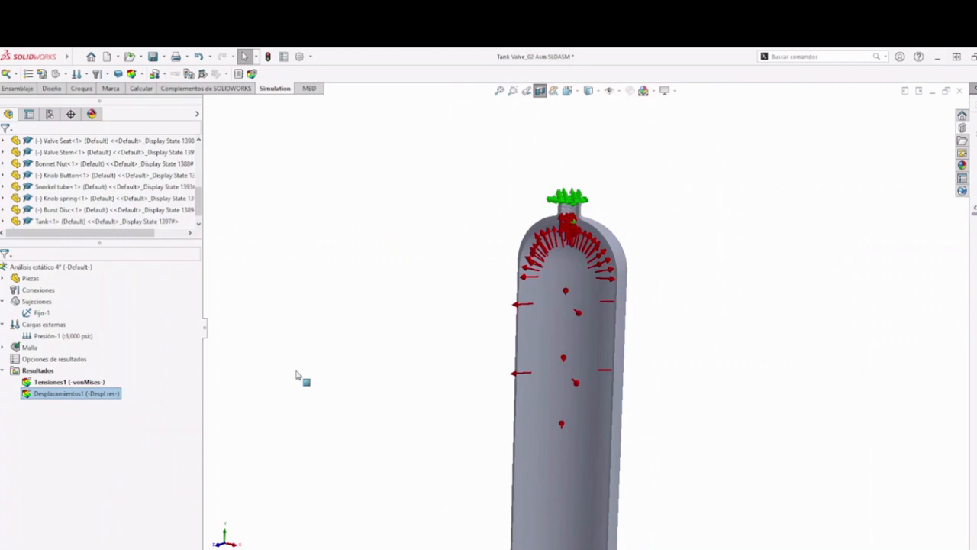
{"action": "right_click", "coordinate": [67, 384]}
{"action": "left_click", "coordinate": [92, 393]}
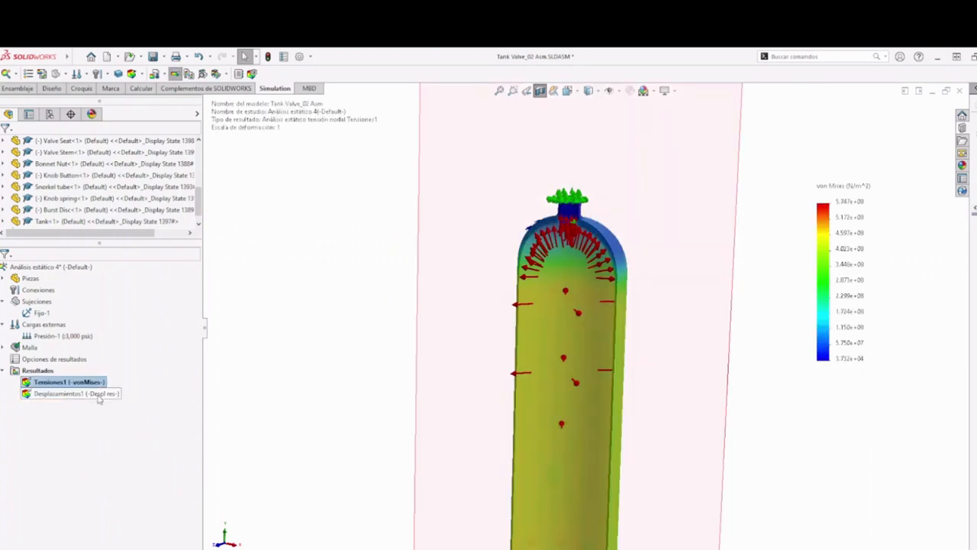
- Look up the elastic limit in the material properties of the Tank-1 body Sólido 2(Cut-Extrude3)
{"action": "left_click", "coordinate": [4, 279]}
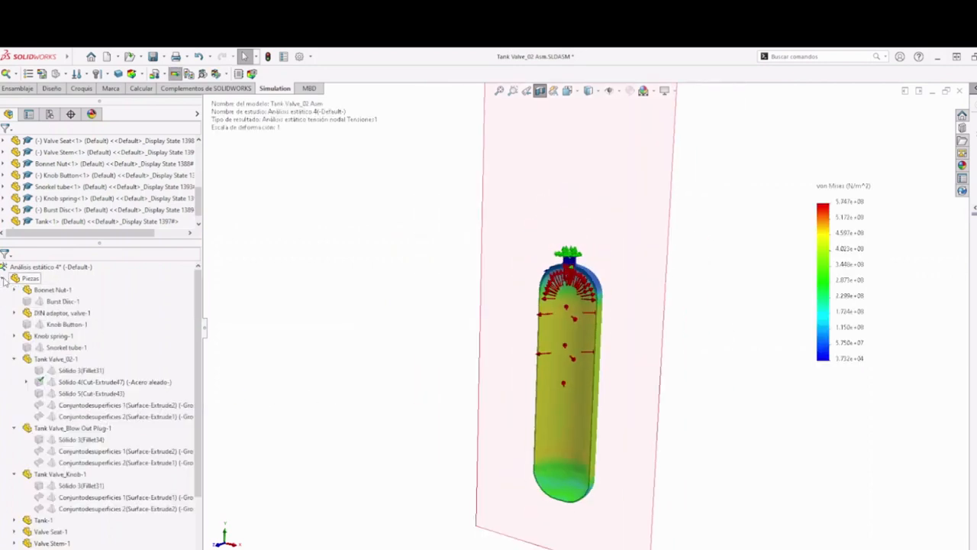
{"action": "scroll", "coordinate": [67, 455], "scroll_direction": "down", "scroll_amount": 1}
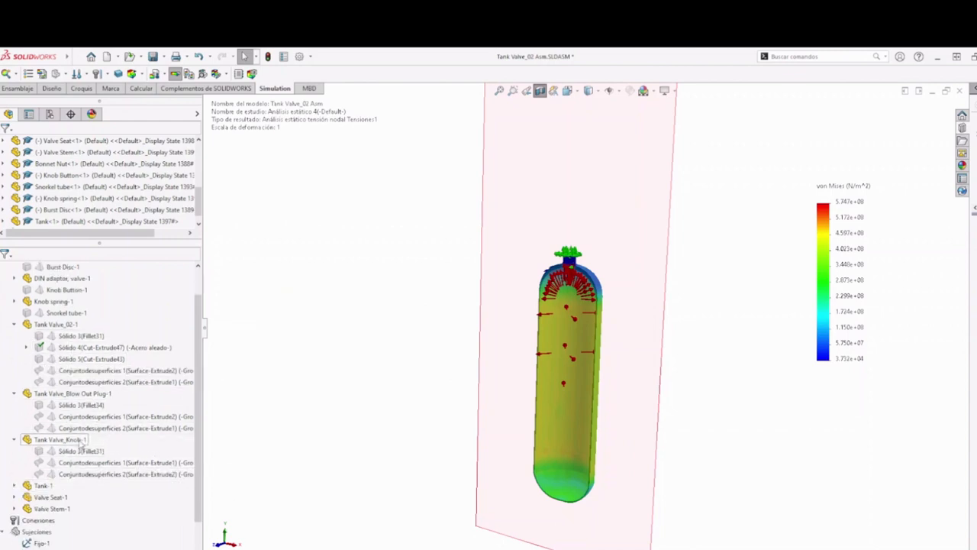
{"action": "left_click", "coordinate": [14, 486]}
{"action": "right_click", "coordinate": [65, 497]}
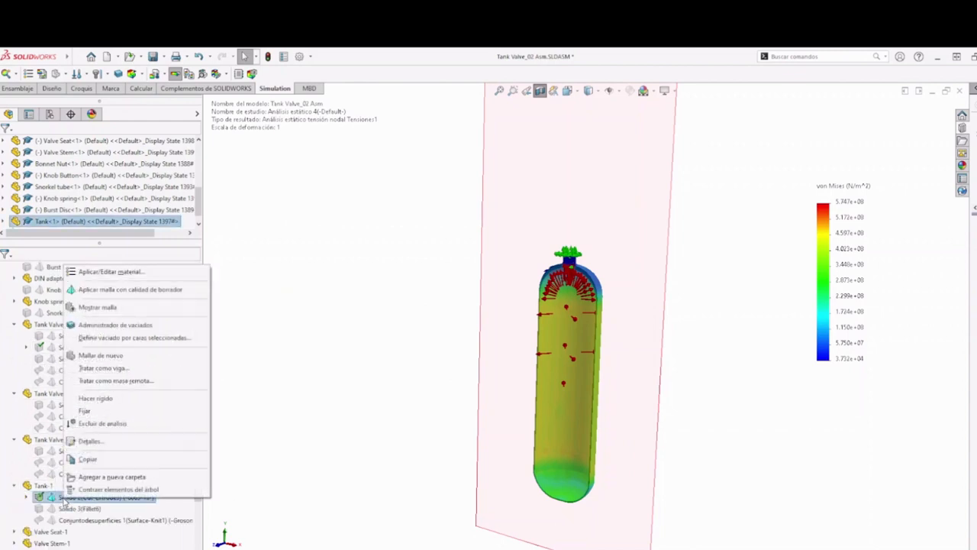
{"action": "left_click", "coordinate": [103, 272]}
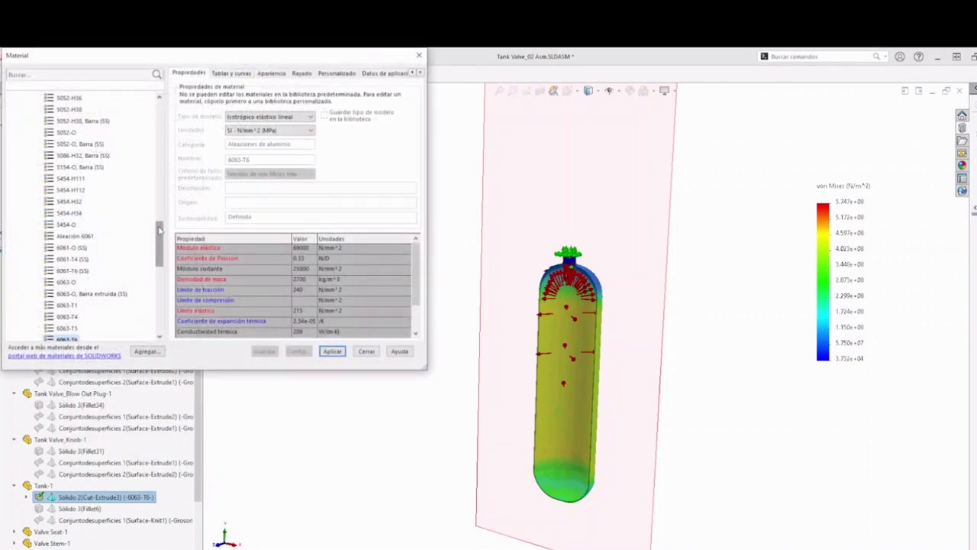
{"action": "scroll", "coordinate": [153, 237], "scroll_direction": "down", "scroll_amount": 3}
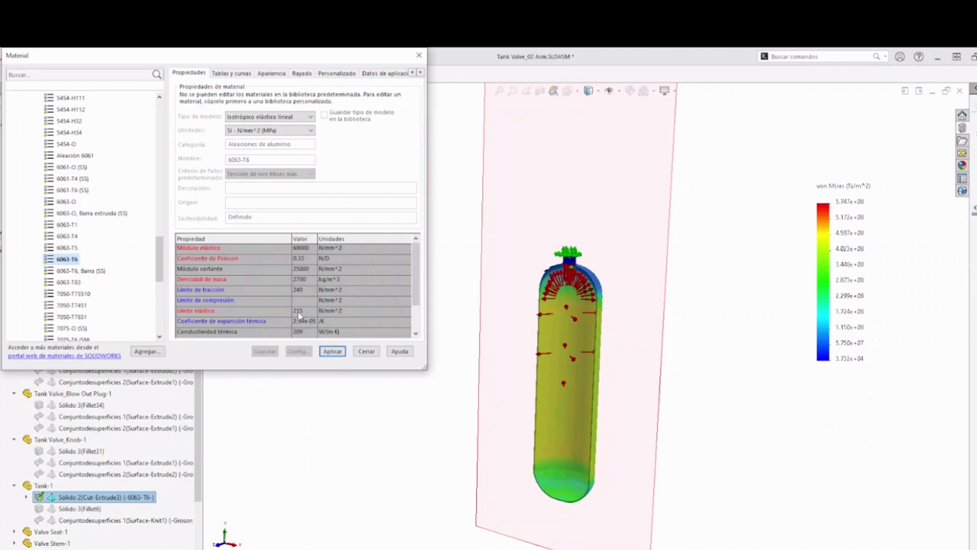
{"action": "left_click", "coordinate": [366, 351]}
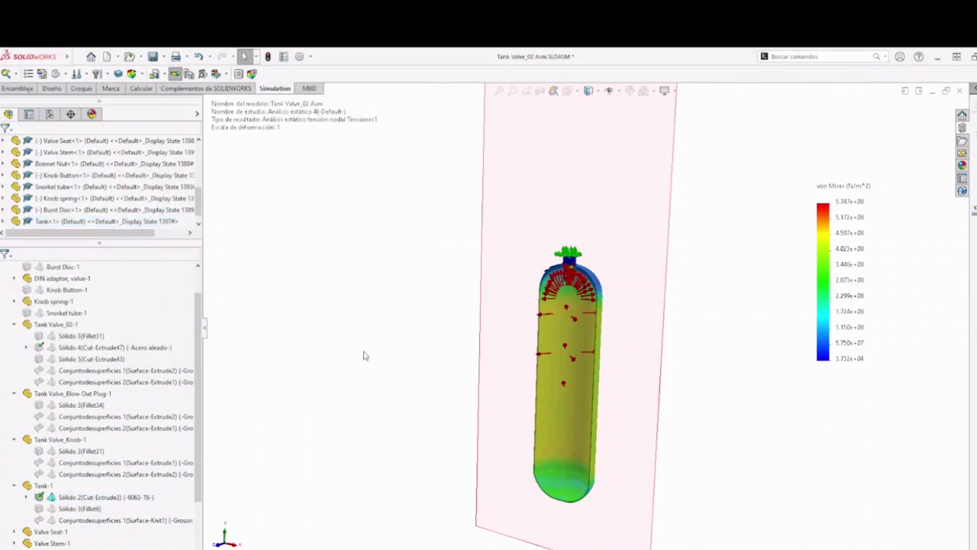
- Edit the Tensiones1 (-vonMises-) plot to show N/mm^2 (MPa) with a user-defined deformation scale of 3
{"action": "right_click", "coordinate": [45, 314]}
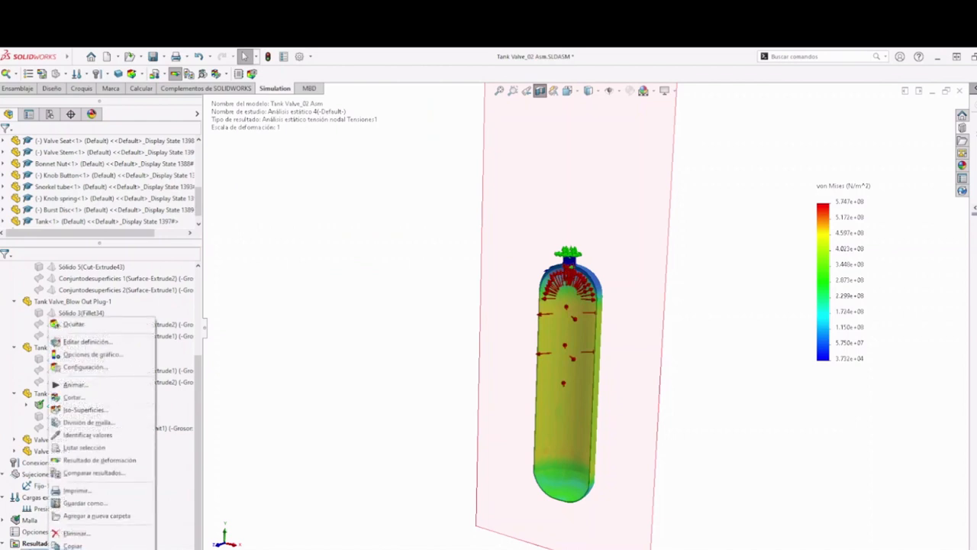
{"action": "left_click", "coordinate": [183, 355]}
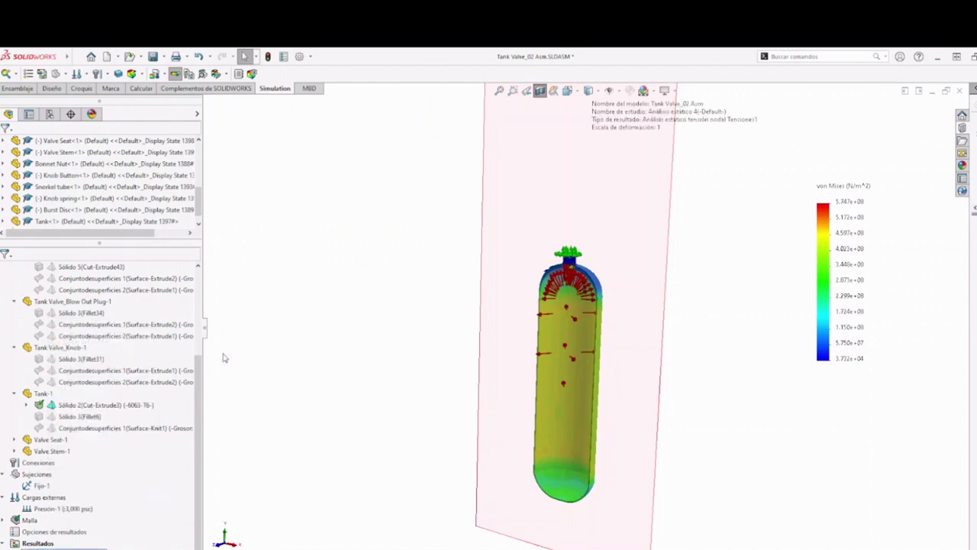
{"action": "left_click", "coordinate": [72, 214]}
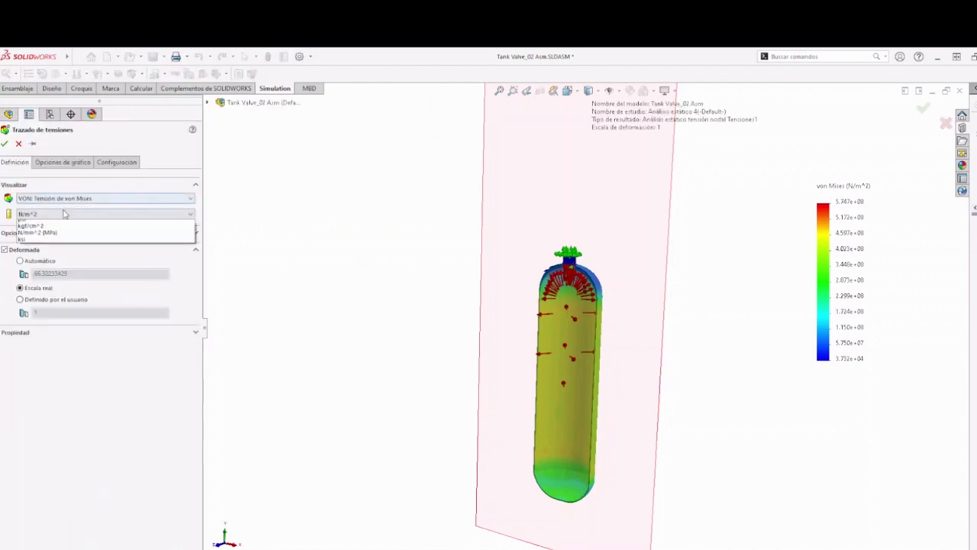
{"action": "left_click", "coordinate": [64, 243]}
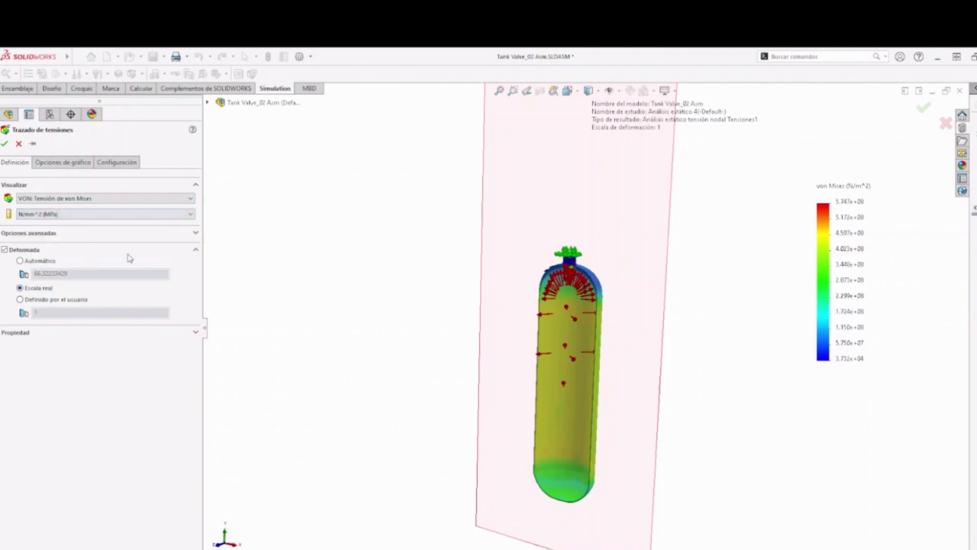
{"action": "left_click", "coordinate": [21, 299]}
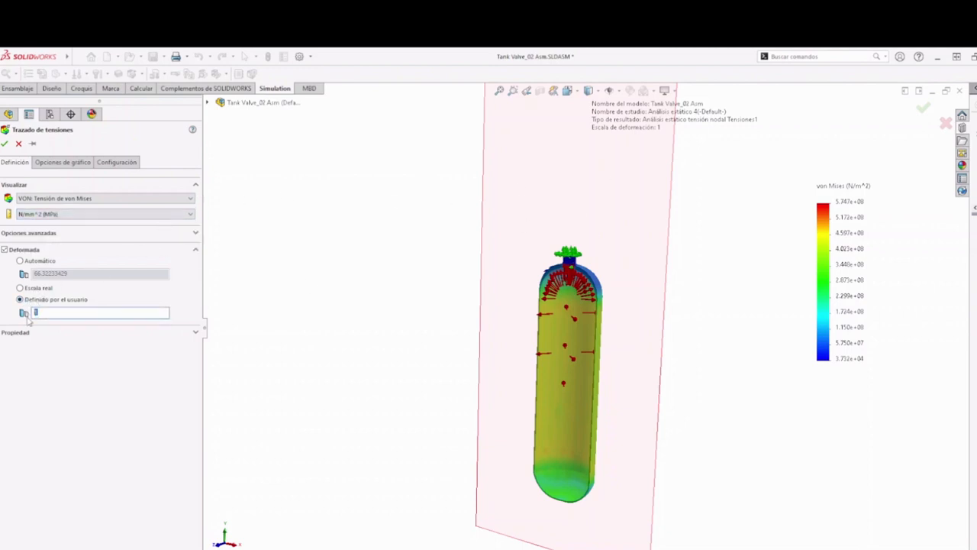
{"action": "left_click", "coordinate": [4, 144]}
{"action": "scroll", "coordinate": [498, 312], "scroll_direction": "up", "scroll_amount": 2}
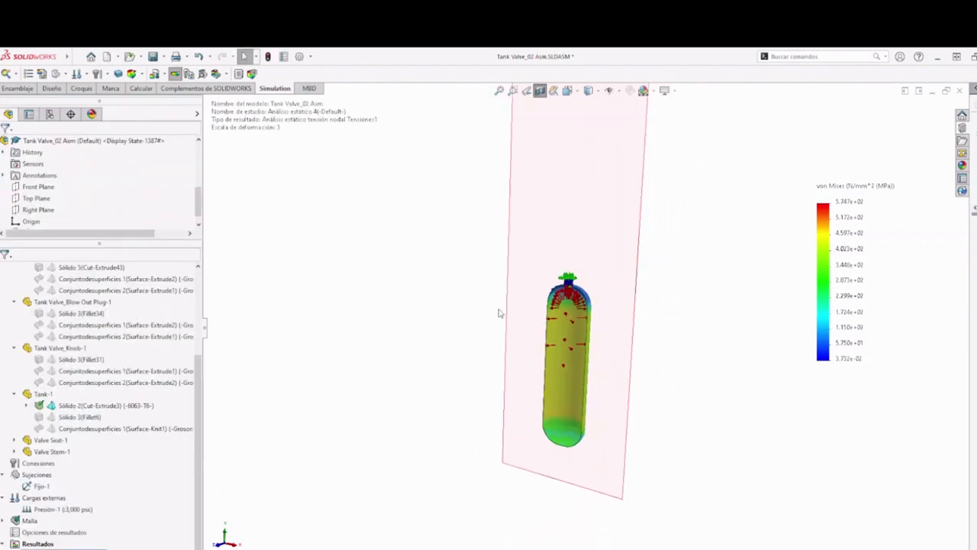
- Animate the von Mises stress plot and examine the deformation at the tank's domed base, wall and neck, then close the animation
{"action": "right_click", "coordinate": [65, 544]}
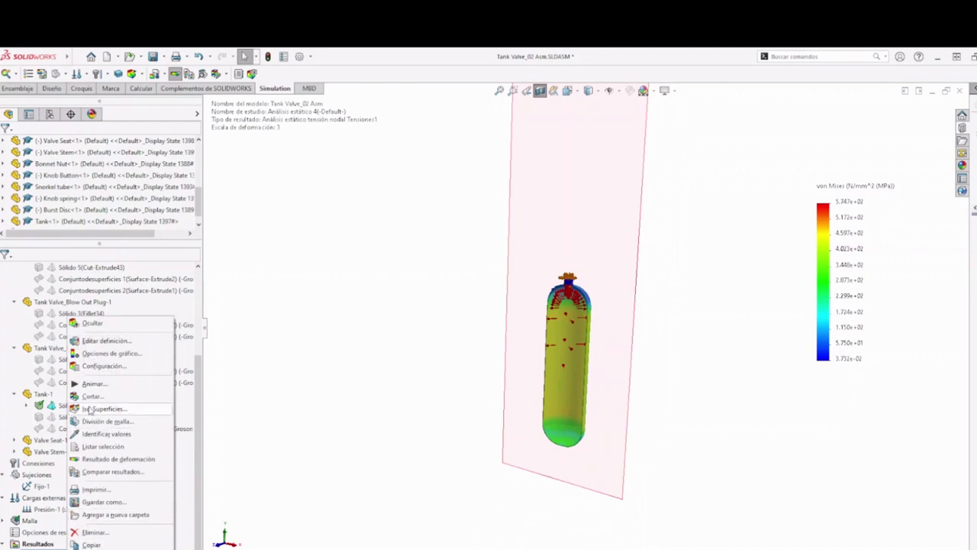
{"action": "left_click", "coordinate": [92, 383]}
{"action": "scroll", "coordinate": [592, 313], "scroll_direction": "down", "scroll_amount": 5}
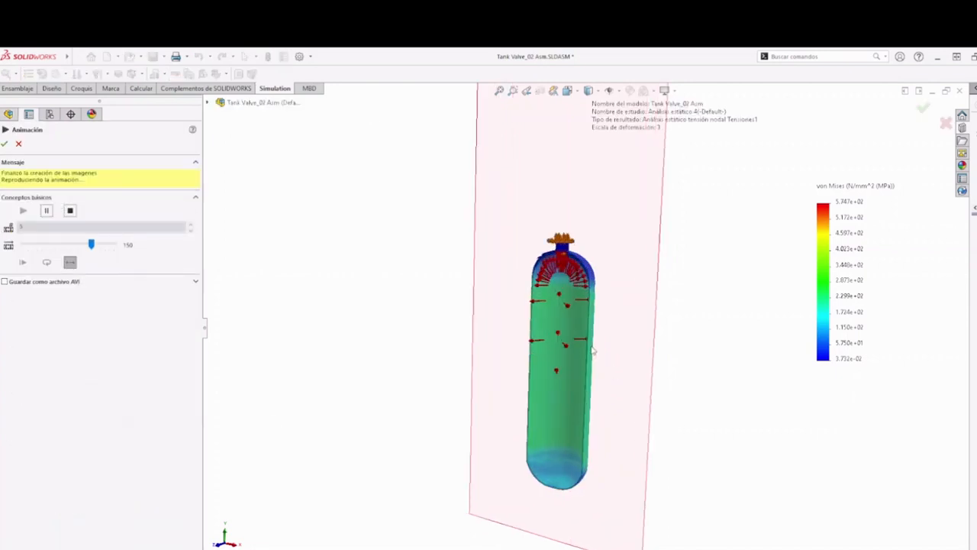
{"action": "middle_click_drag", "start_coordinate": [593, 379], "coordinate": [624, 361]}
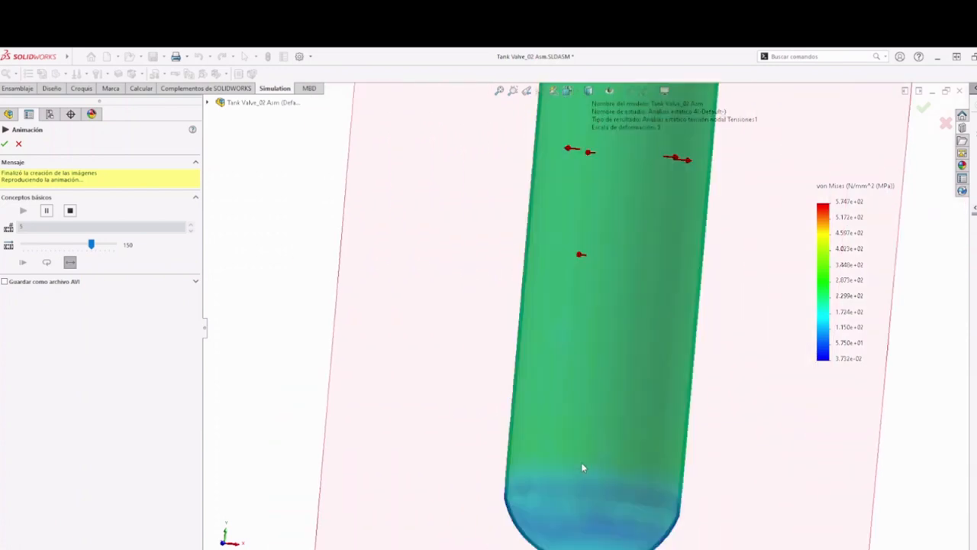
{"action": "scroll", "coordinate": [605, 407], "scroll_direction": "down", "scroll_amount": 8}
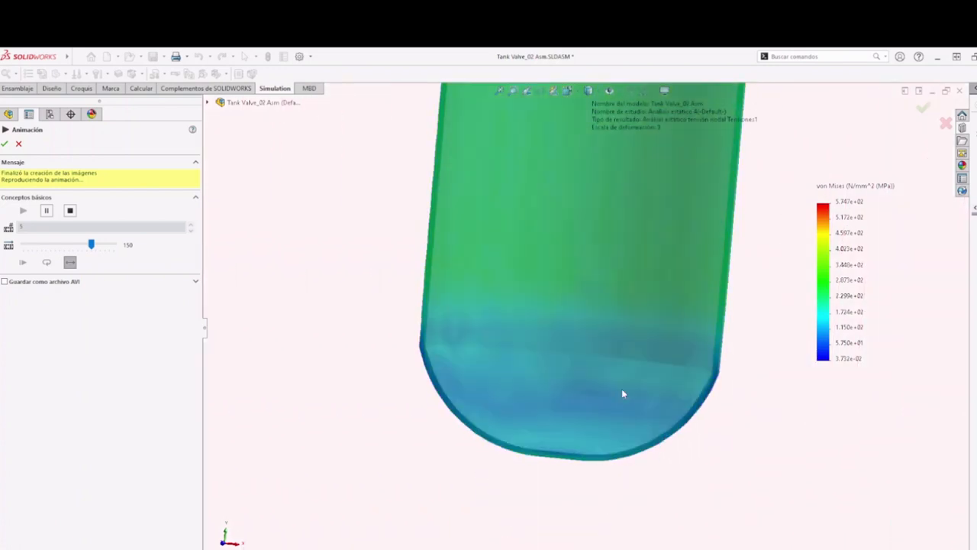
{"action": "scroll", "coordinate": [592, 396], "scroll_direction": "up", "scroll_amount": 6}
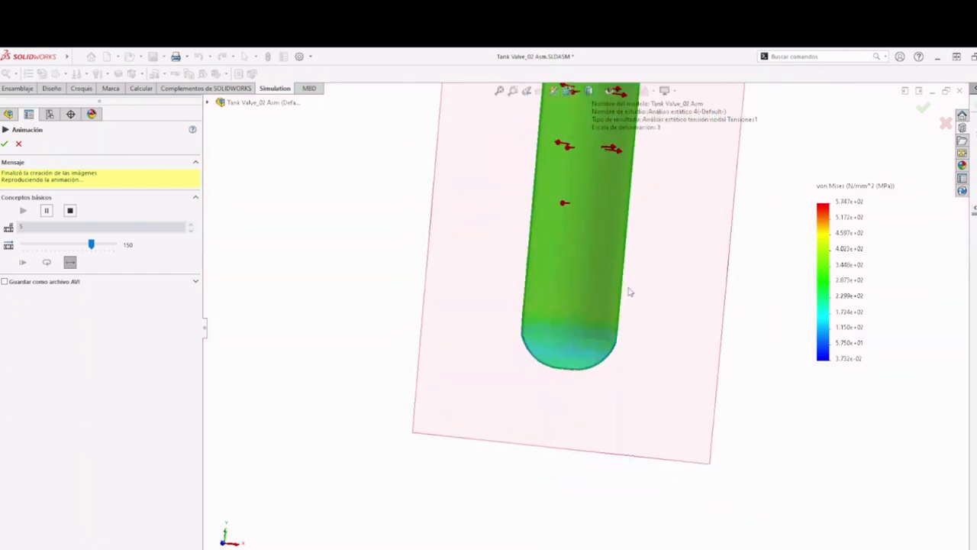
{"action": "scroll", "coordinate": [592, 257], "scroll_direction": "up", "scroll_amount": 1}
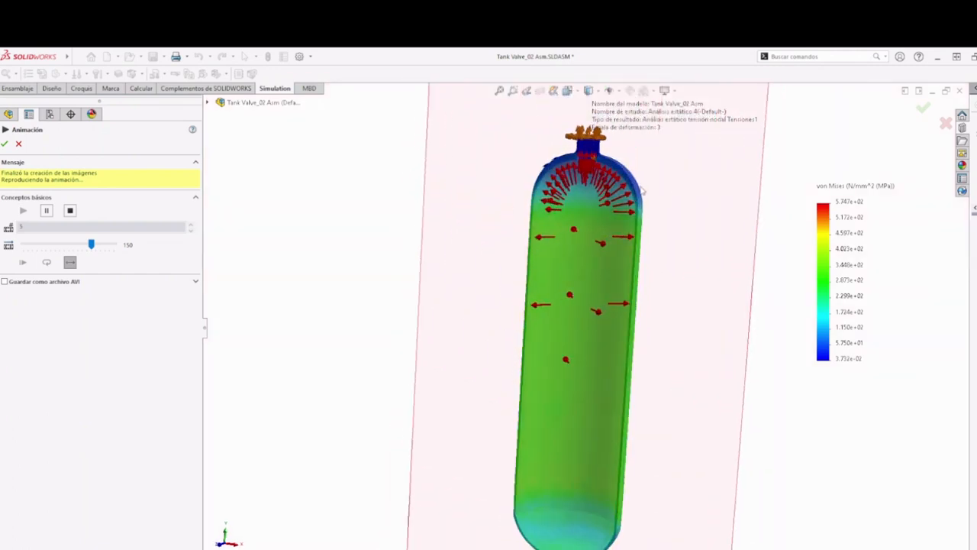
{"action": "scroll", "coordinate": [617, 240], "scroll_direction": "down", "scroll_amount": 2}
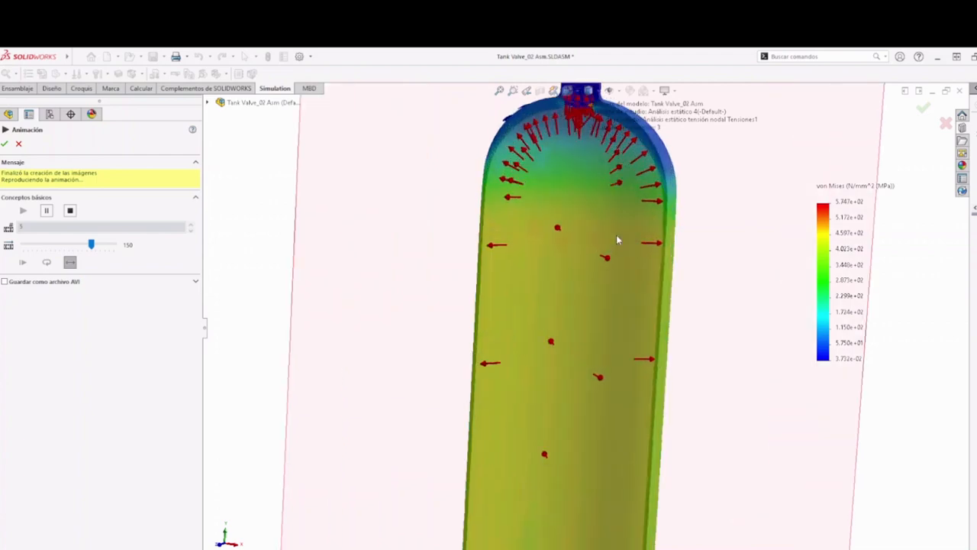
{"action": "scroll", "coordinate": [603, 259], "scroll_direction": "up", "scroll_amount": 3}
{"action": "scroll", "coordinate": [580, 284], "scroll_direction": "down", "scroll_amount": 5}
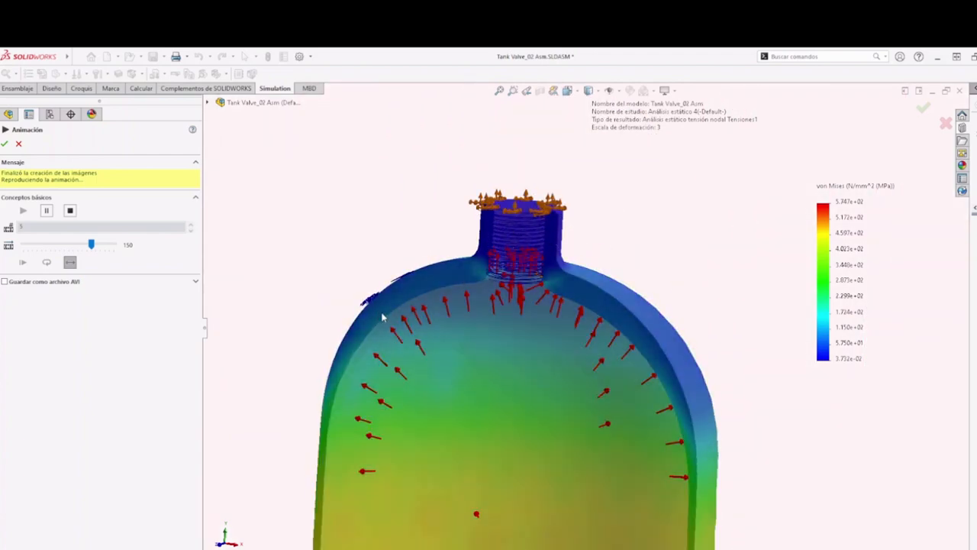
{"action": "middle_click_drag", "start_coordinate": [381, 316], "coordinate": [432, 312]}
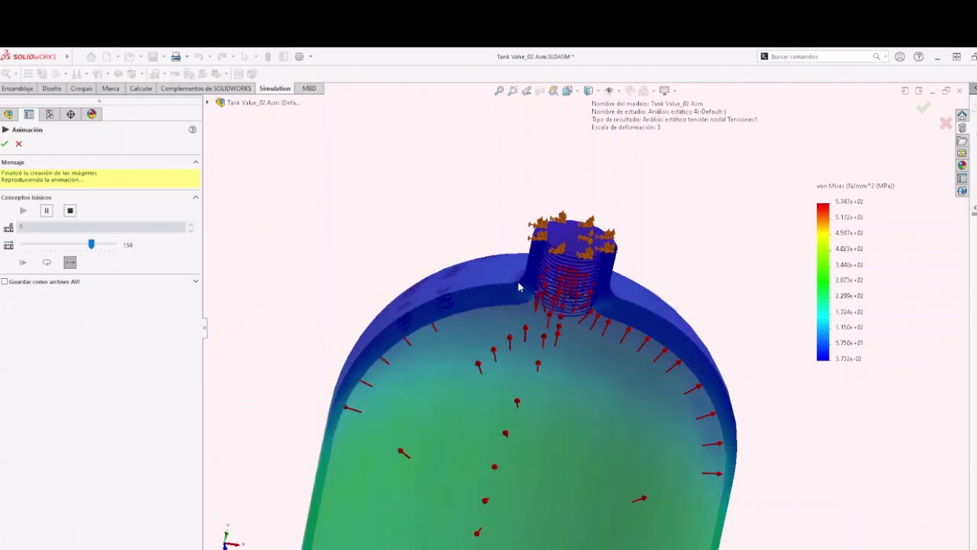
{"action": "middle_click_drag", "start_coordinate": [523, 288], "coordinate": [548, 387]}
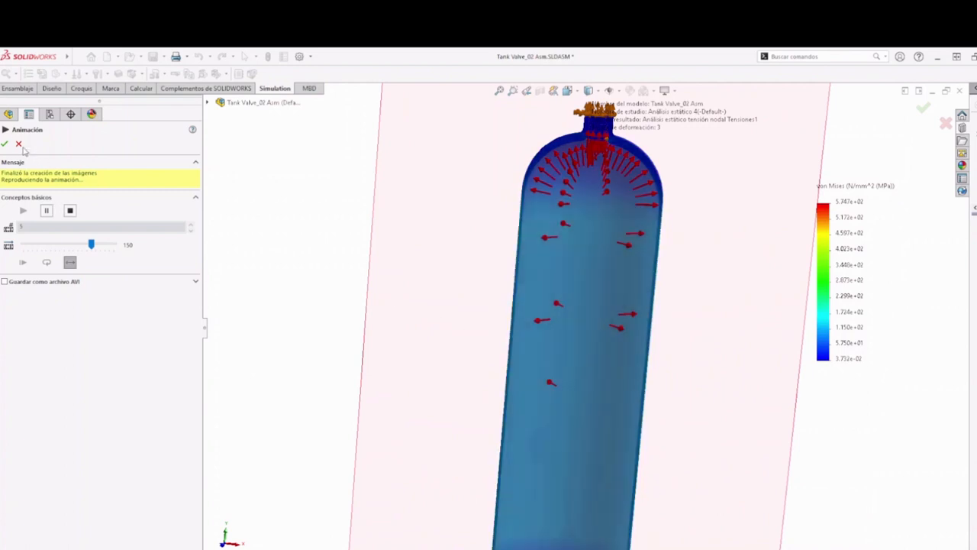
{"action": "left_click", "coordinate": [18, 143]}
{"action": "scroll", "coordinate": [557, 386], "scroll_direction": "down", "scroll_amount": 2}
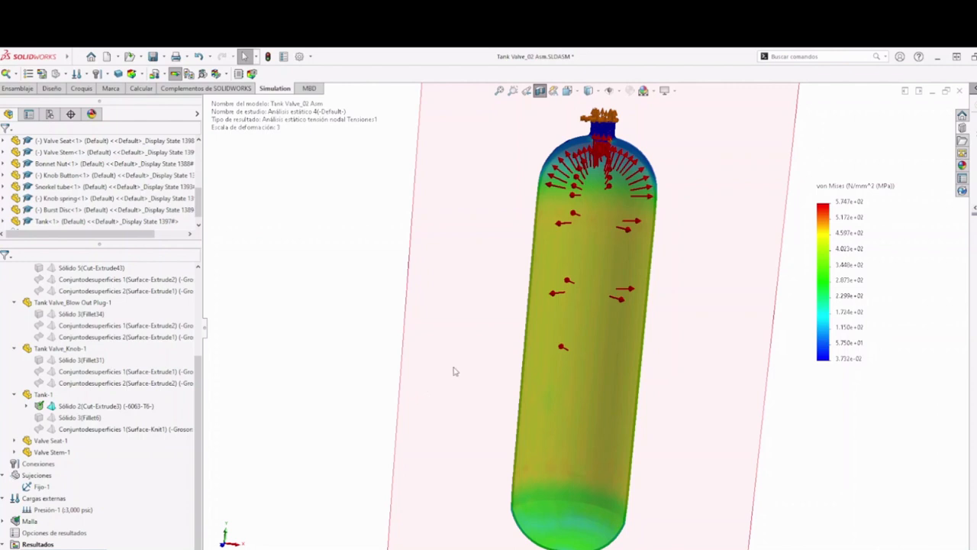
{"action": "middle_click_drag", "start_coordinate": [454, 371], "coordinate": [436, 375]}
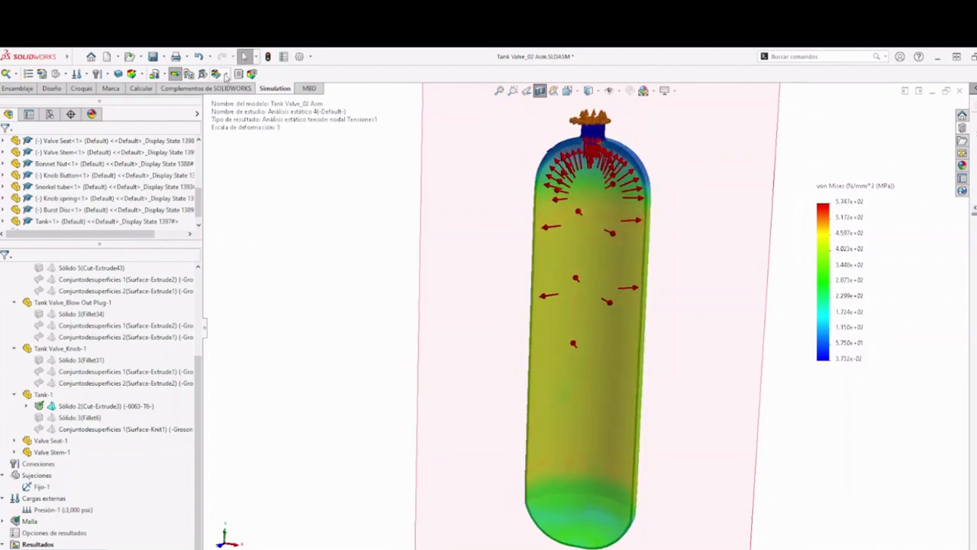
{"action": "left_click", "coordinate": [225, 77]}
{"action": "left_click", "coordinate": [244, 125]}
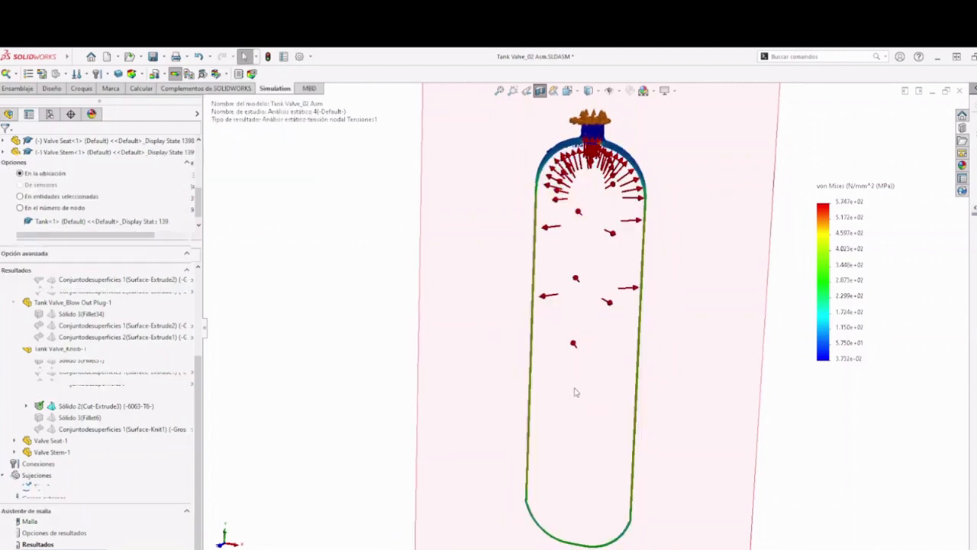
{"action": "scroll", "coordinate": [554, 371], "scroll_direction": "down", "scroll_amount": 3}
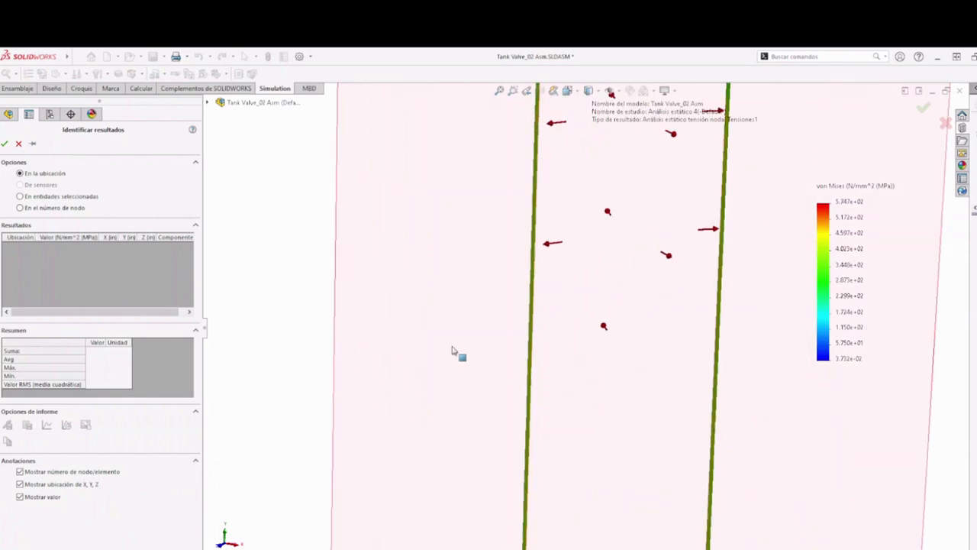
{"action": "left_click", "coordinate": [6, 143]}
{"action": "key", "text": "f"}
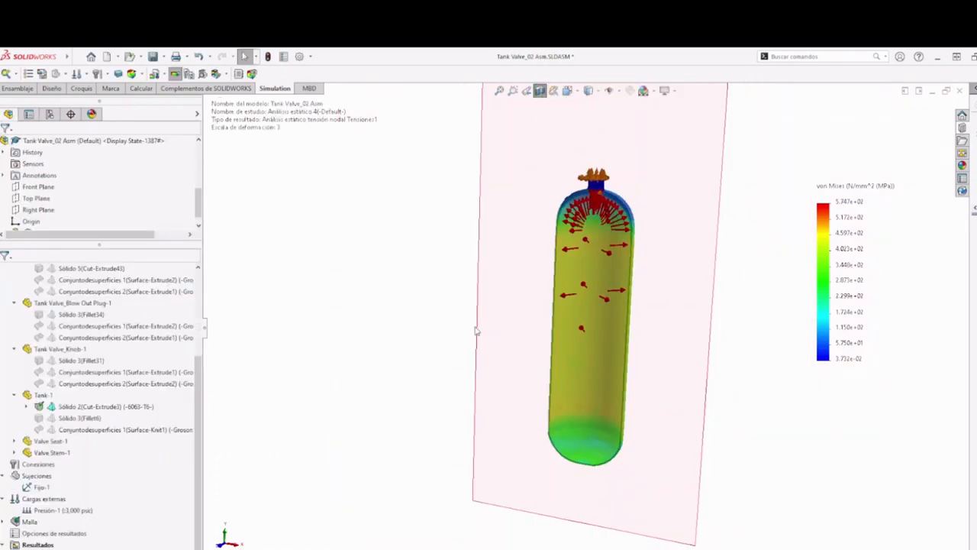
{"action": "scroll", "coordinate": [477, 331], "scroll_direction": "up", "scroll_amount": 3}
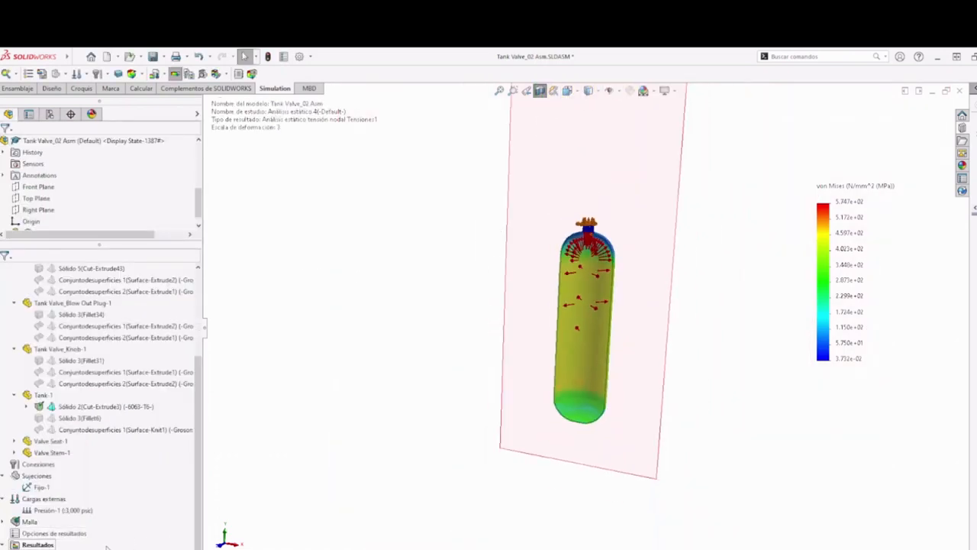
- Reset the Front Plane section clipping on the stress plot to display the whole tank
{"action": "left_click", "coordinate": [223, 74]}
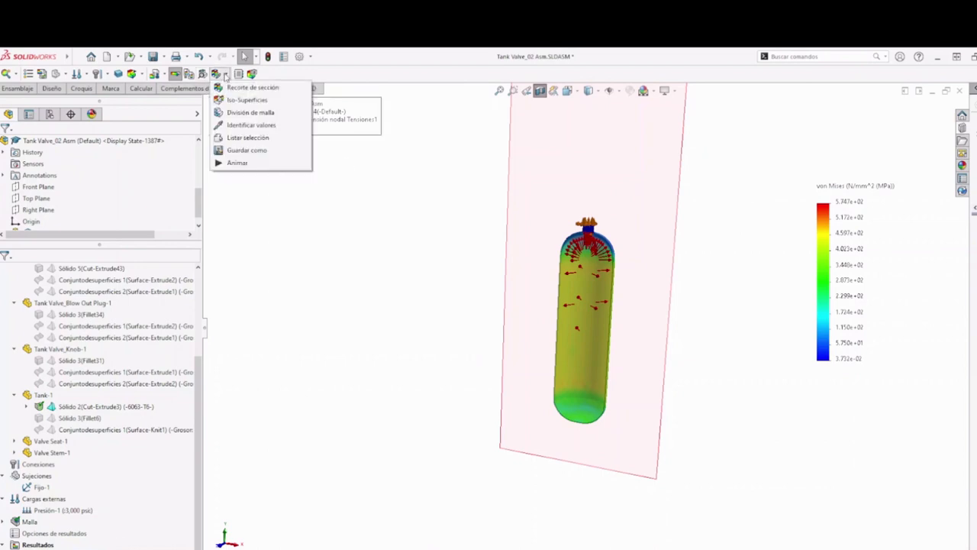
{"action": "left_click", "coordinate": [243, 100]}
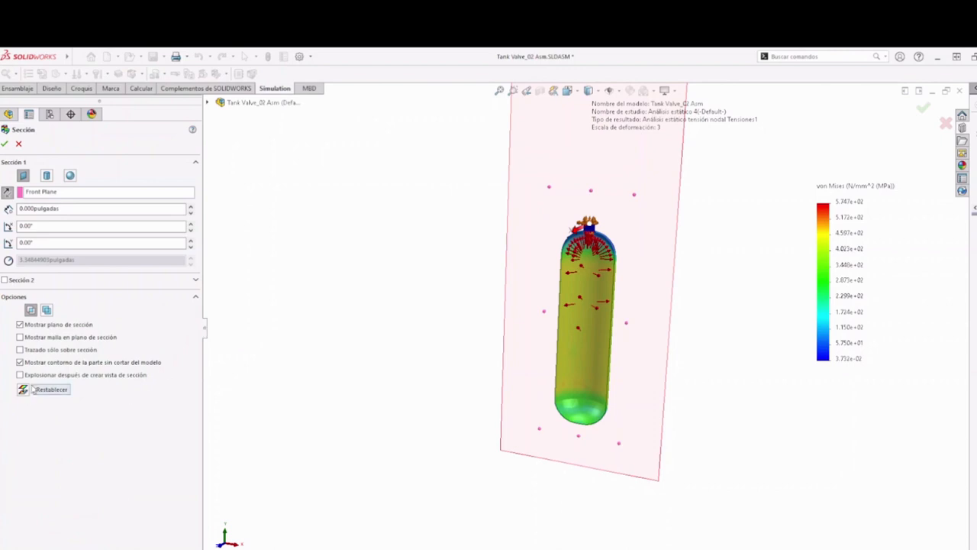
{"action": "left_click", "coordinate": [23, 389]}
{"action": "left_click", "coordinate": [5, 144]}
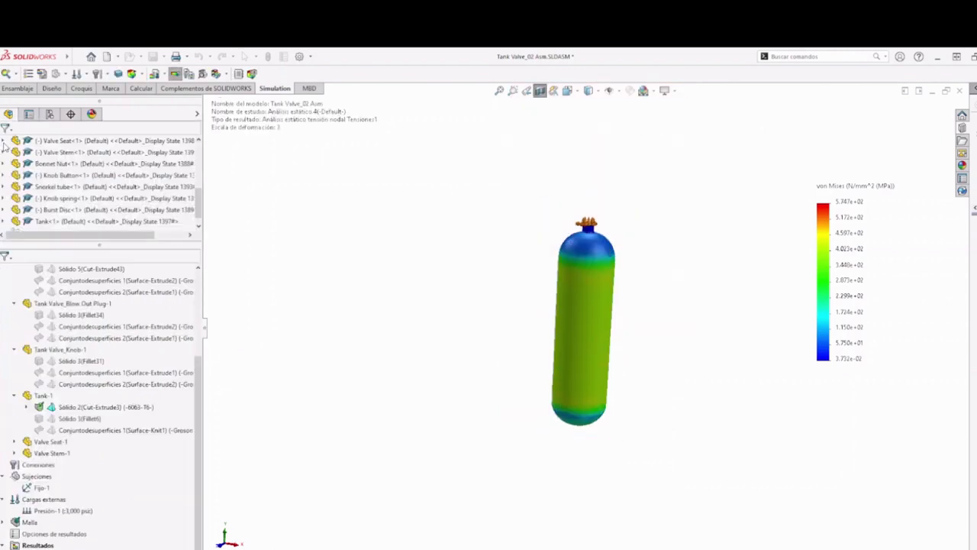
- Probe the von Mises stress at four locations on the tank's outer cylindrical wall and close the probe
{"action": "left_click", "coordinate": [223, 75]}
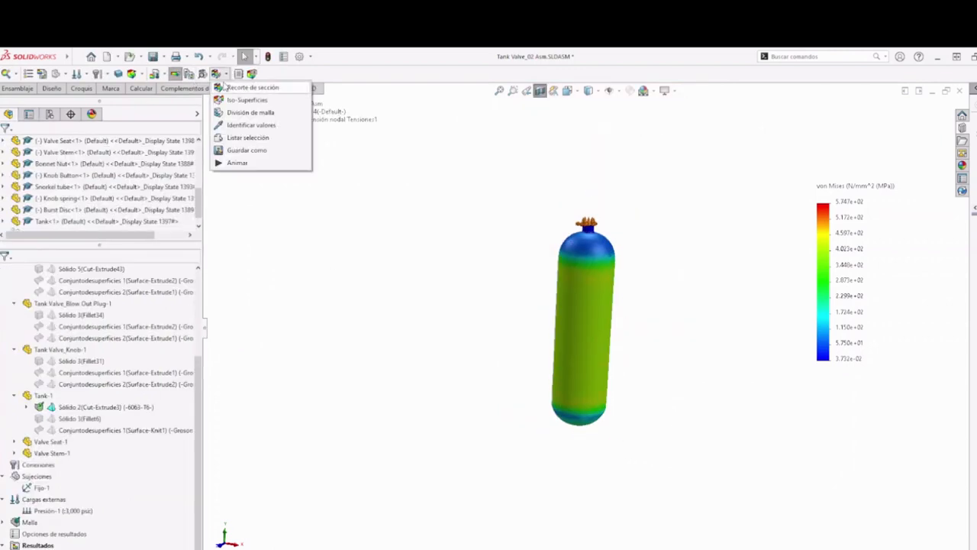
{"action": "left_click", "coordinate": [244, 125]}
{"action": "left_click", "coordinate": [593, 336]}
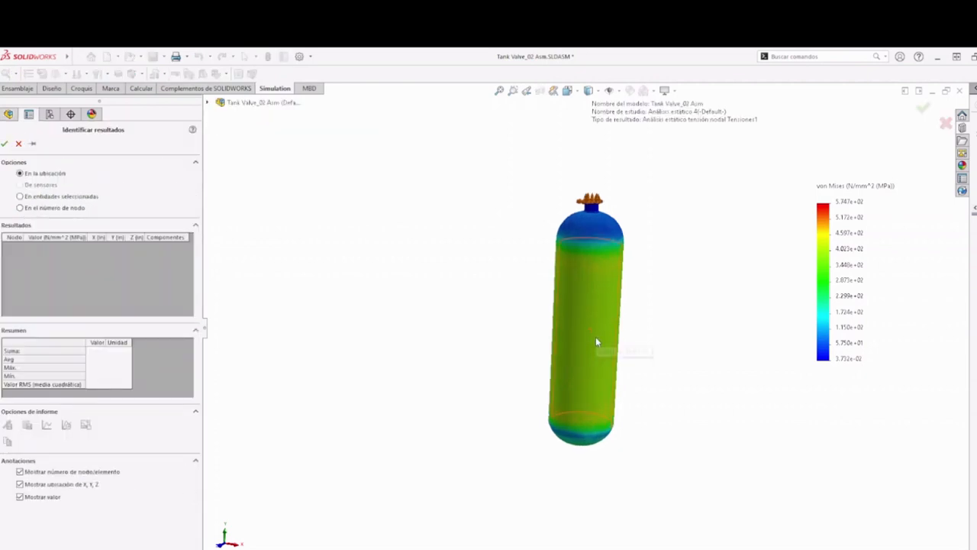
{"action": "scroll", "coordinate": [595, 336], "scroll_direction": "down", "scroll_amount": 3}
{"action": "scroll", "coordinate": [611, 355], "scroll_direction": "down", "scroll_amount": 2}
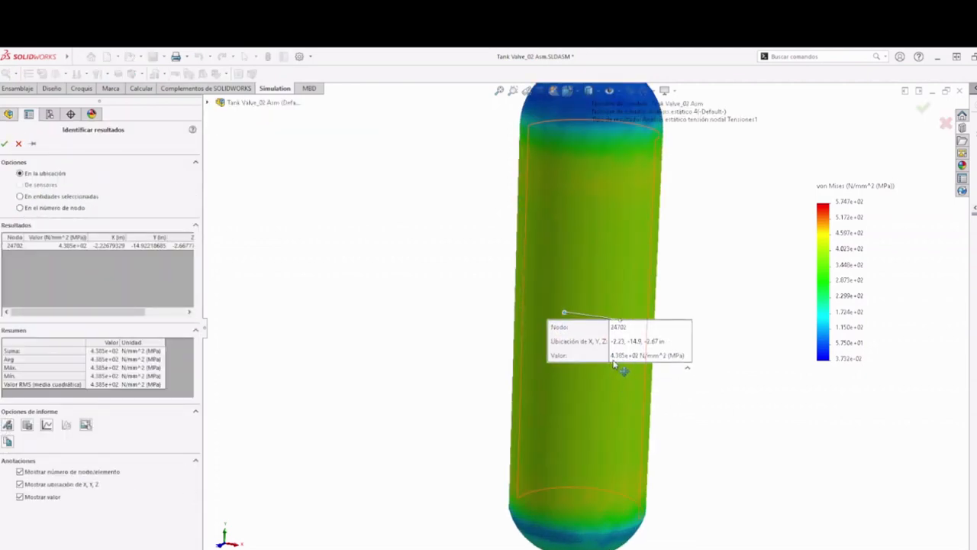
{"action": "left_click", "coordinate": [625, 292]}
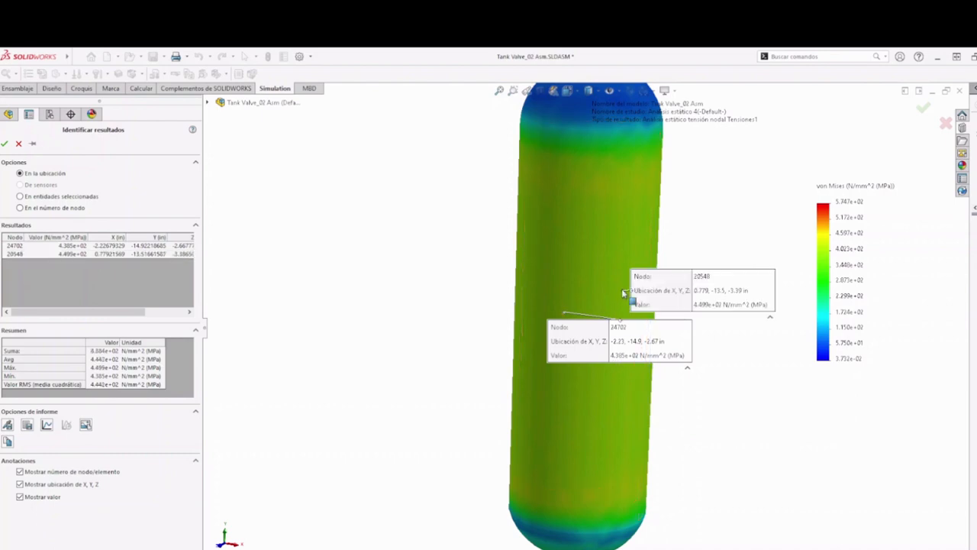
{"action": "left_click", "coordinate": [584, 252]}
{"action": "left_click", "coordinate": [551, 211]}
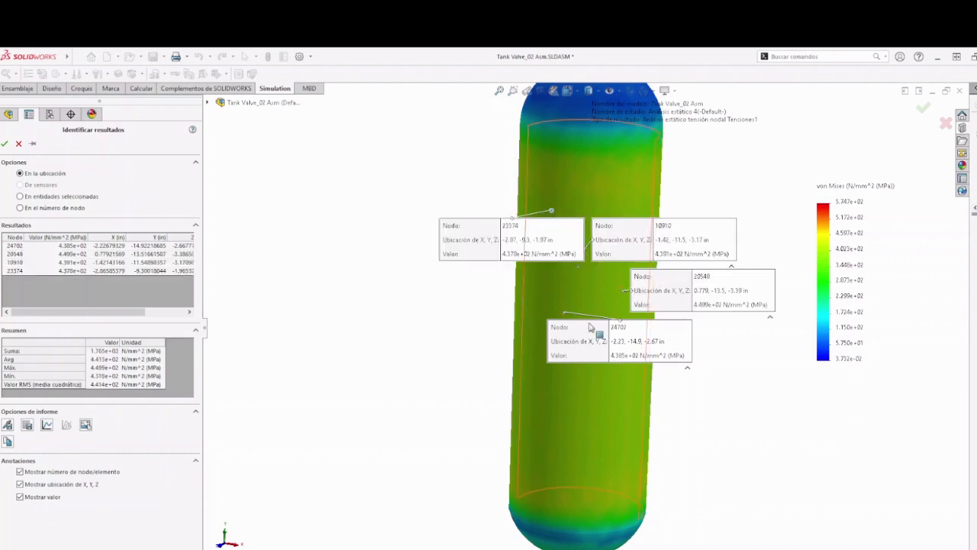
{"action": "left_click", "coordinate": [6, 142]}
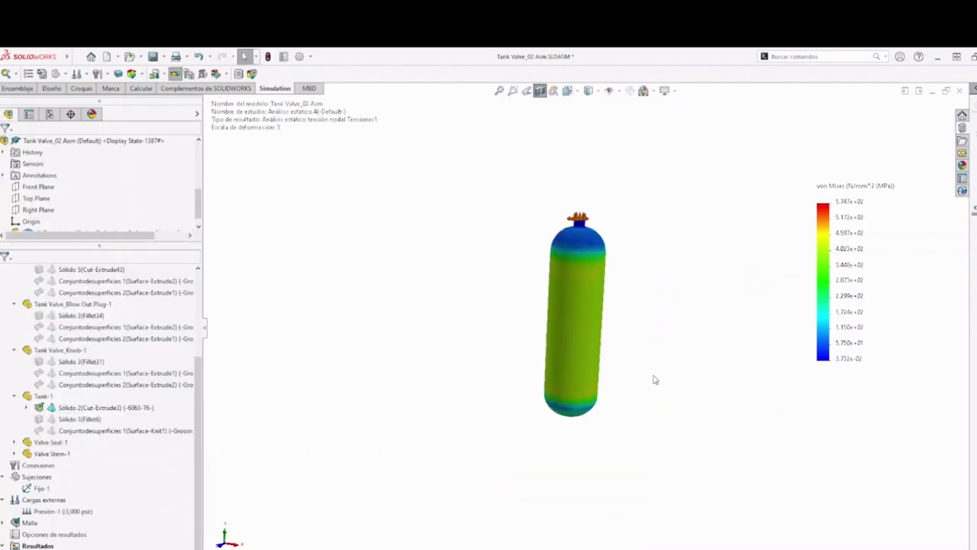
- Define a safety factor plot for all bodies using the Tensión de von Mises máx. criterion
{"action": "scroll", "coordinate": [159, 523], "scroll_direction": "down", "scroll_amount": 1}
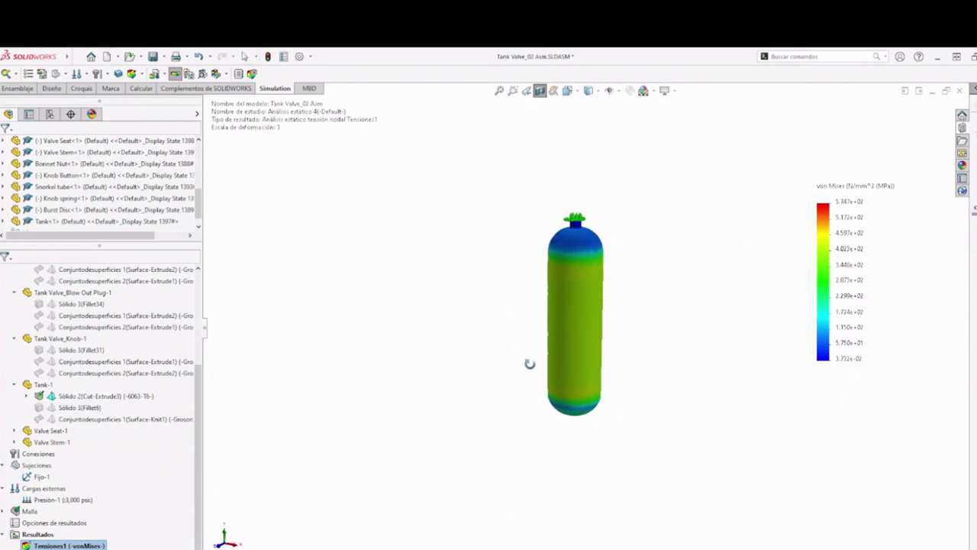
{"action": "scroll", "coordinate": [585, 319], "scroll_direction": "down", "scroll_amount": 3}
{"action": "middle_click_drag", "start_coordinate": [588, 339], "coordinate": [600, 336]}
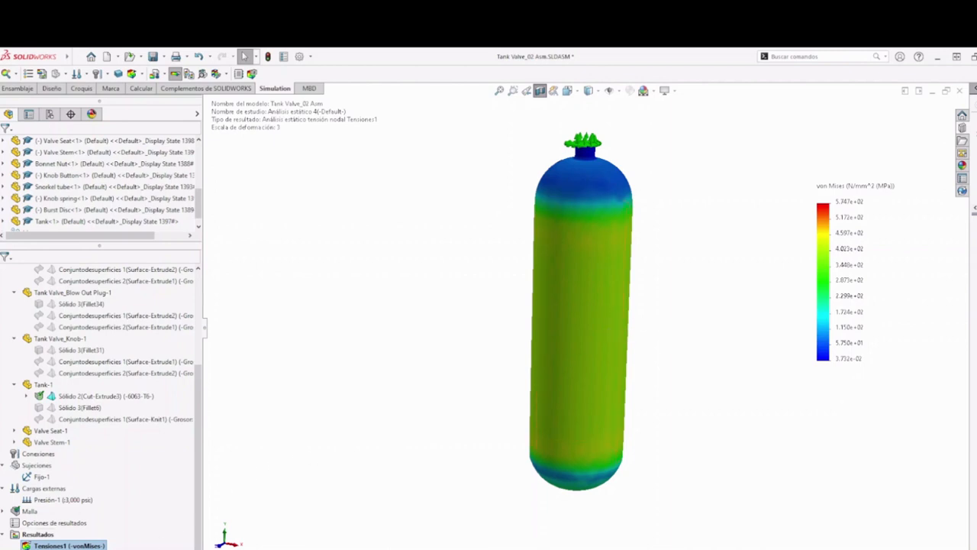
{"action": "right_click", "coordinate": [37, 534]}
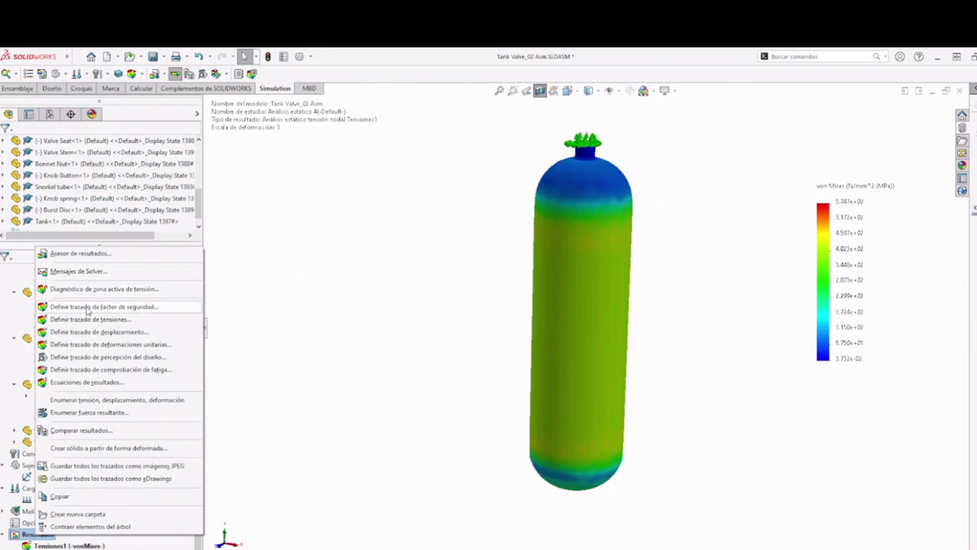
{"action": "left_click", "coordinate": [87, 306]}
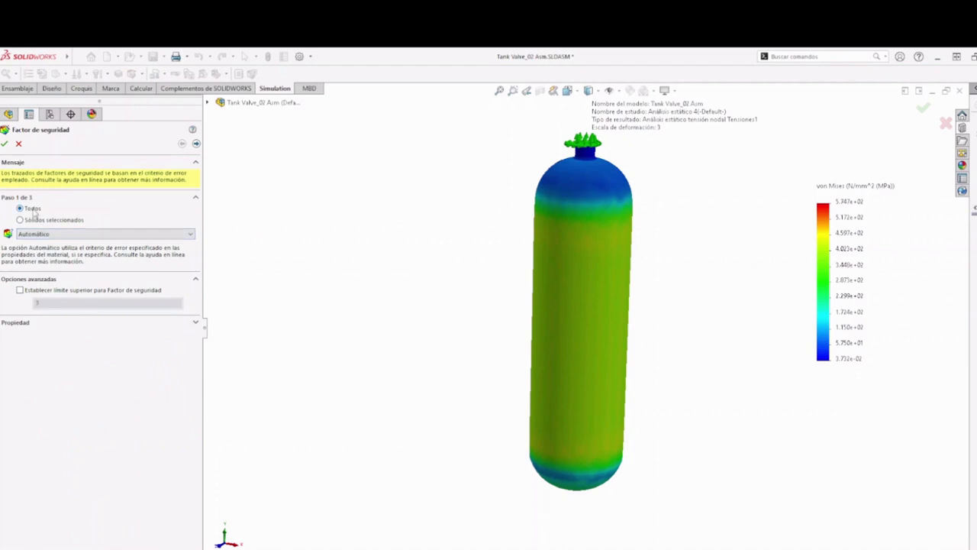
{"action": "left_click", "coordinate": [38, 233]}
{"action": "left_click", "coordinate": [87, 221]}
{"action": "left_click", "coordinate": [70, 234]}
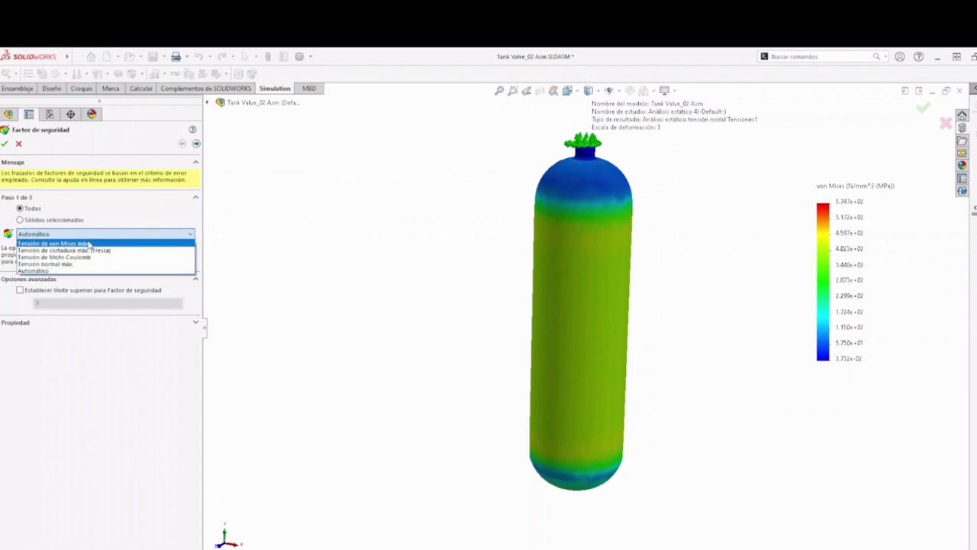
{"action": "left_click", "coordinate": [80, 242]}
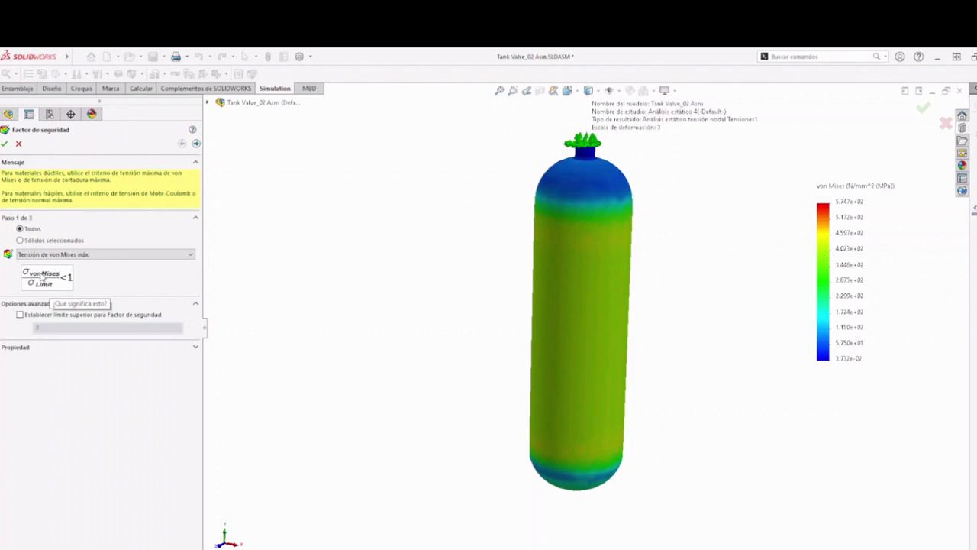
- Set the stress limit units to N/mm^2 (MPa), keep Límite elástico, and create the safety factor distribution plot
{"action": "left_click", "coordinate": [196, 143]}
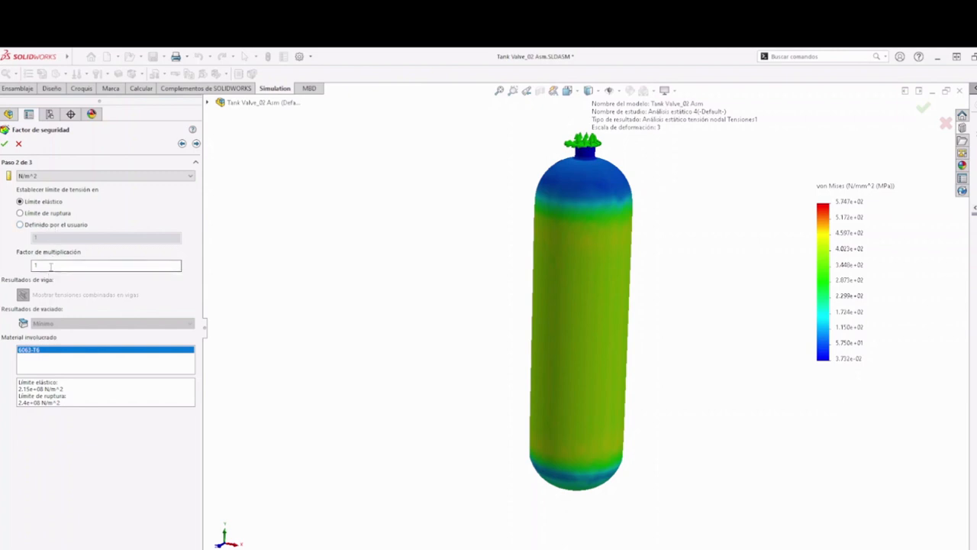
{"action": "left_click", "coordinate": [90, 176]}
{"action": "left_click", "coordinate": [46, 206]}
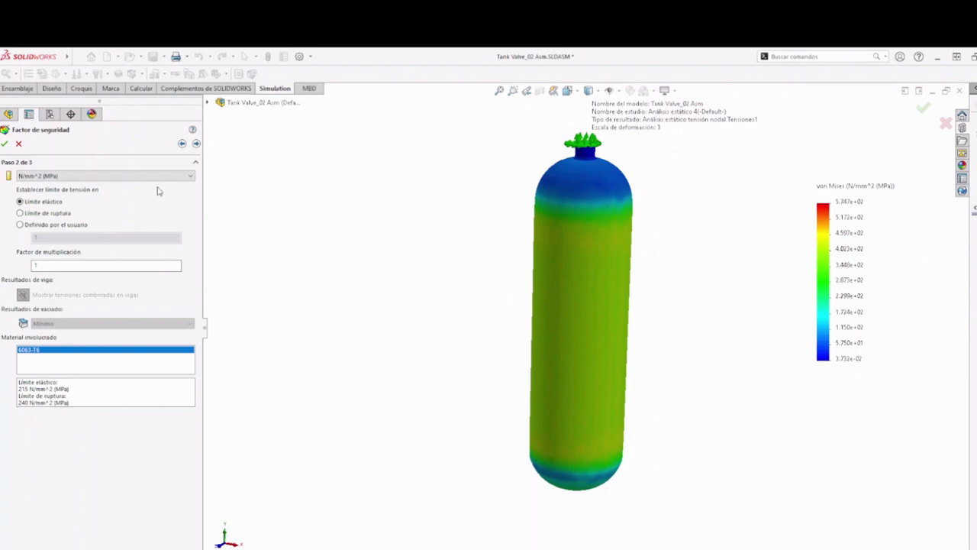
{"action": "left_click", "coordinate": [196, 143]}
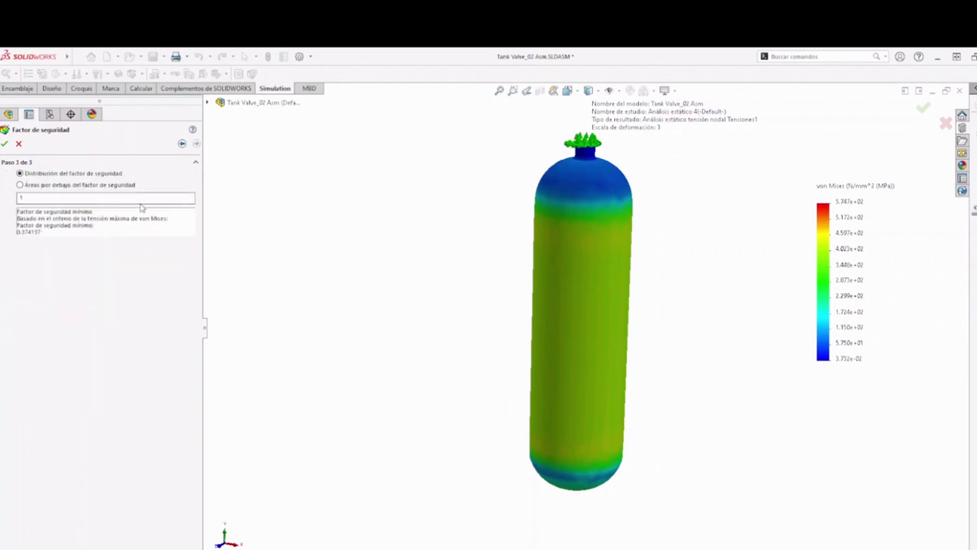
{"action": "left_click", "coordinate": [5, 145]}
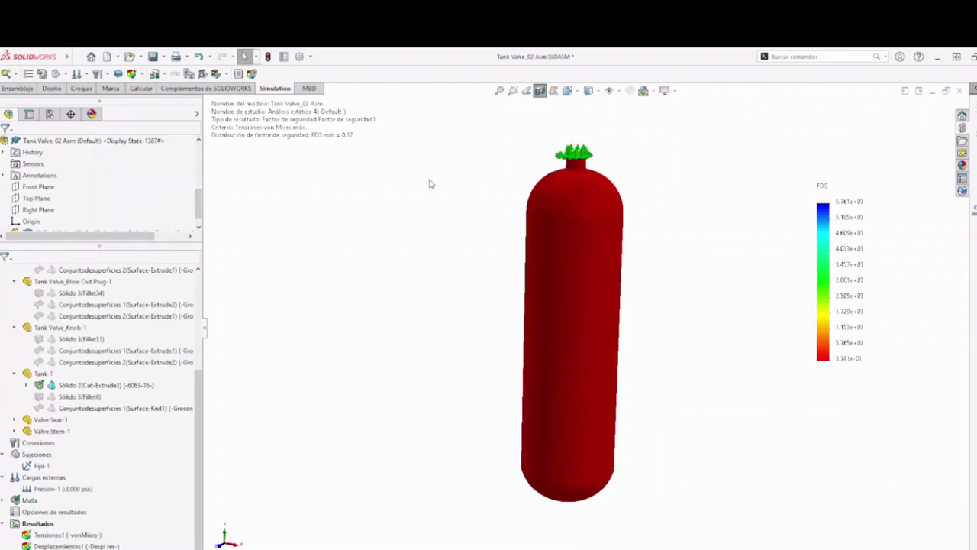
- Probe the safety factor at two locations on the tank's outer cylindrical wall and close the probe
{"action": "right_click", "coordinate": [213, 71]}
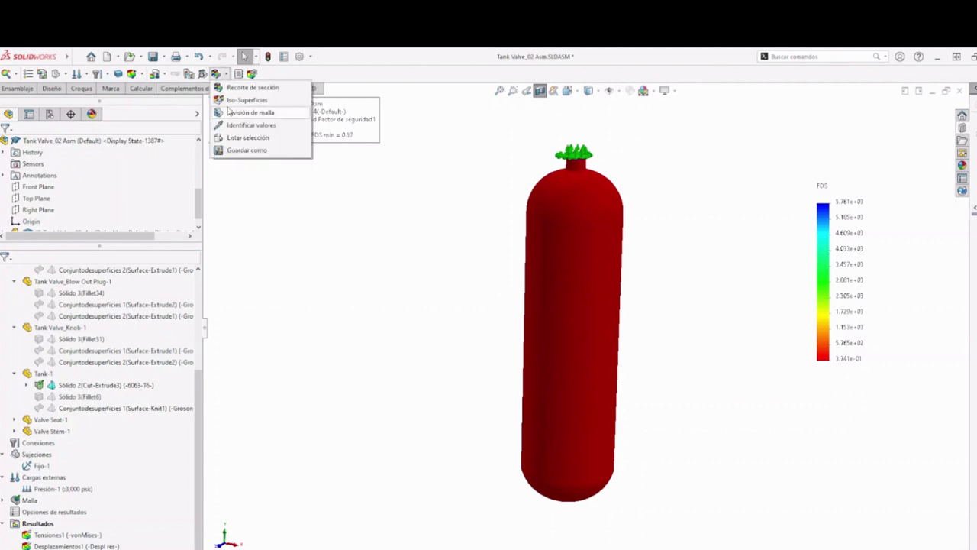
{"action": "left_click", "coordinate": [252, 124]}
{"action": "left_click", "coordinate": [573, 321]}
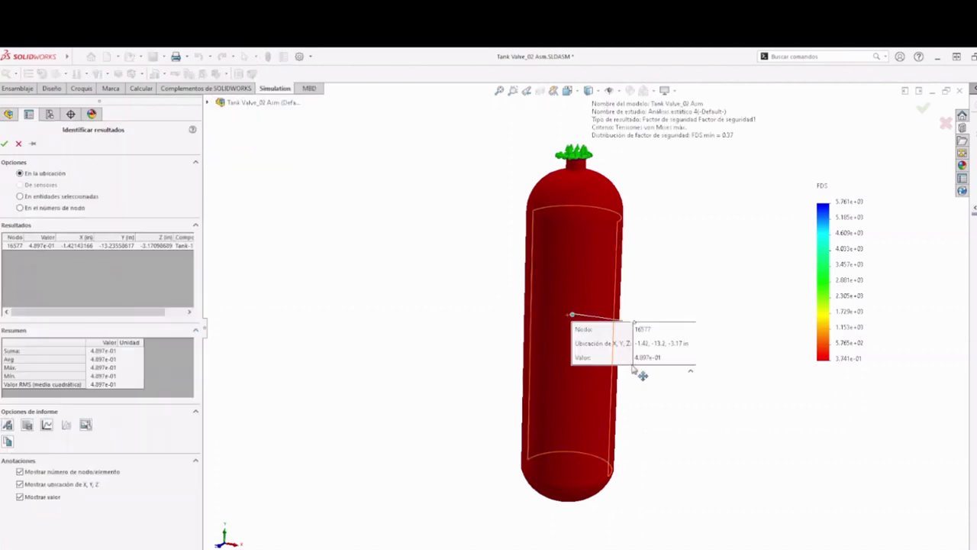
{"action": "scroll", "coordinate": [655, 370], "scroll_direction": "down", "scroll_amount": 2}
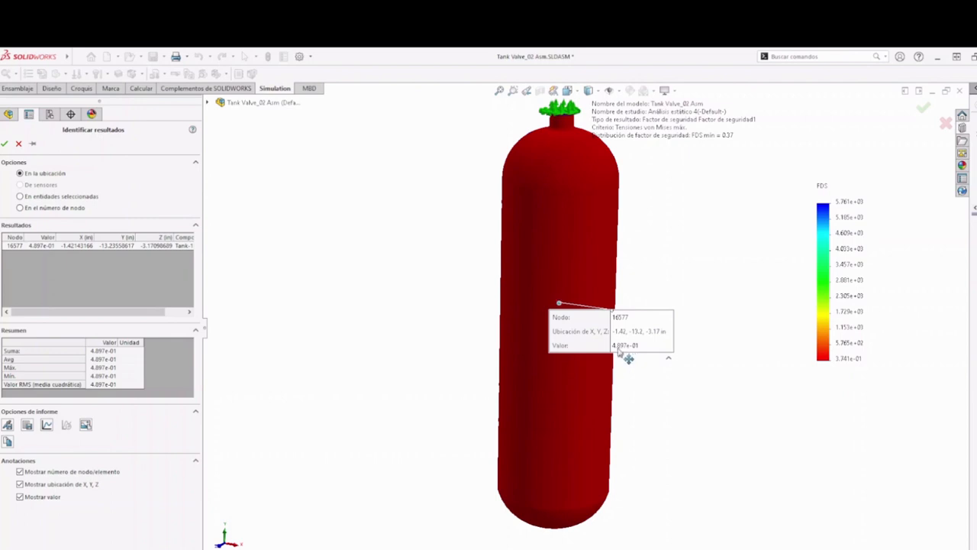
{"action": "left_click", "coordinate": [578, 374]}
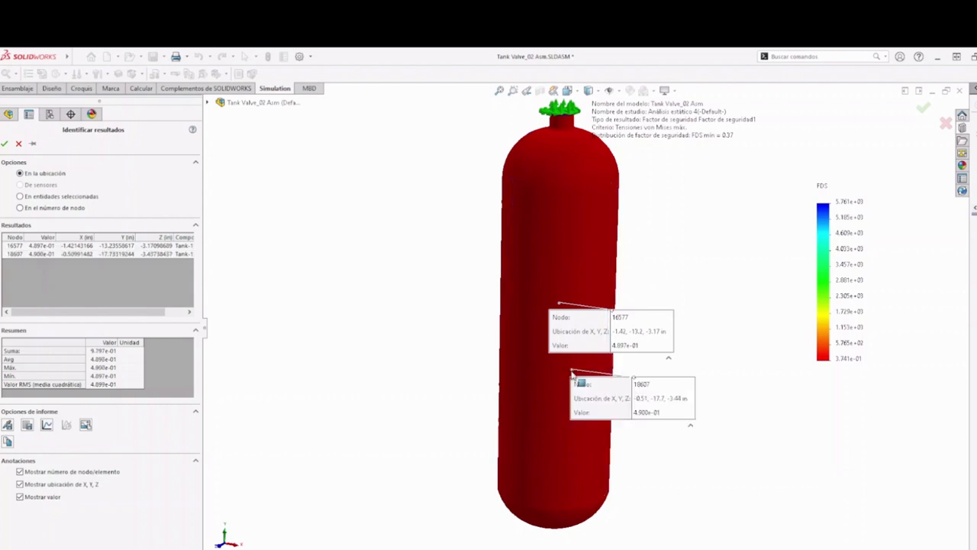
{"action": "left_click", "coordinate": [19, 144]}
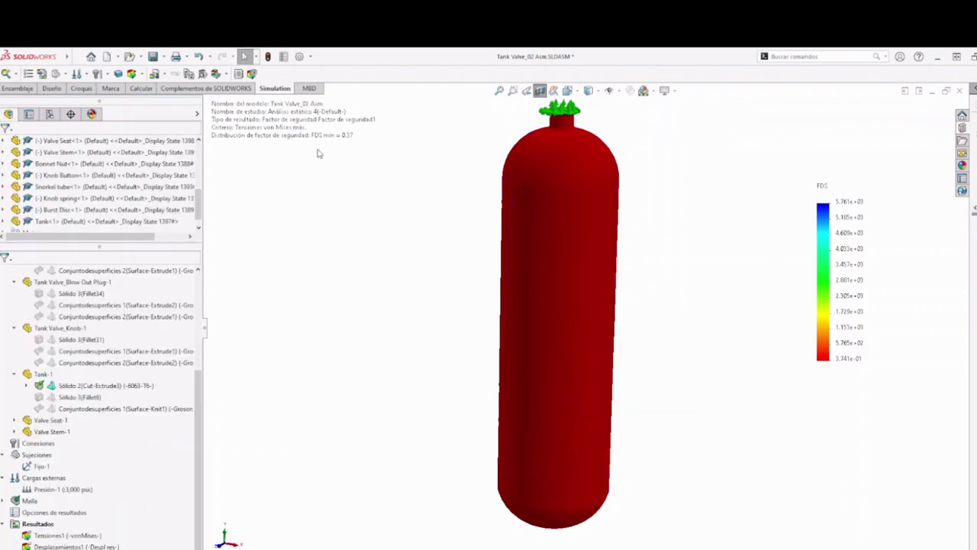
{"action": "left_click", "coordinate": [229, 74]}
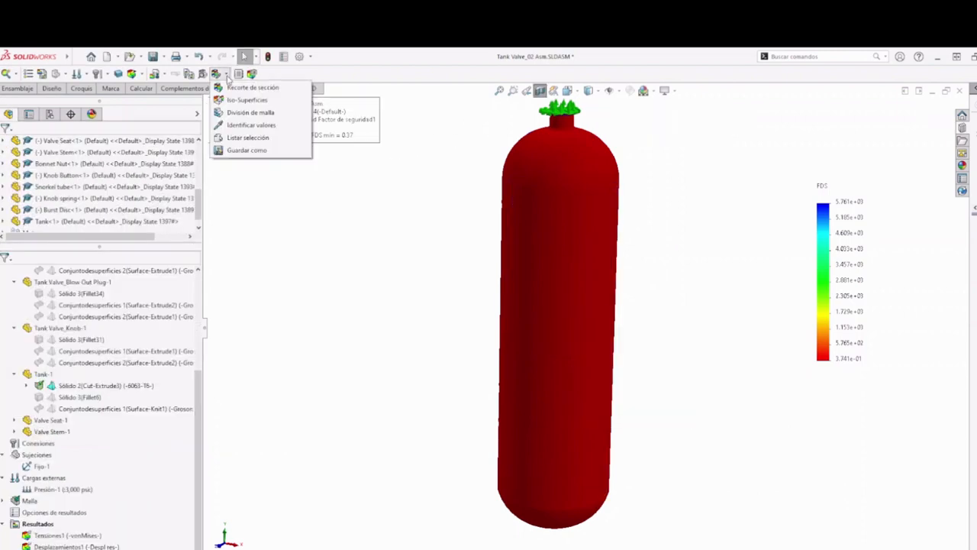
{"action": "left_click", "coordinate": [236, 100]}
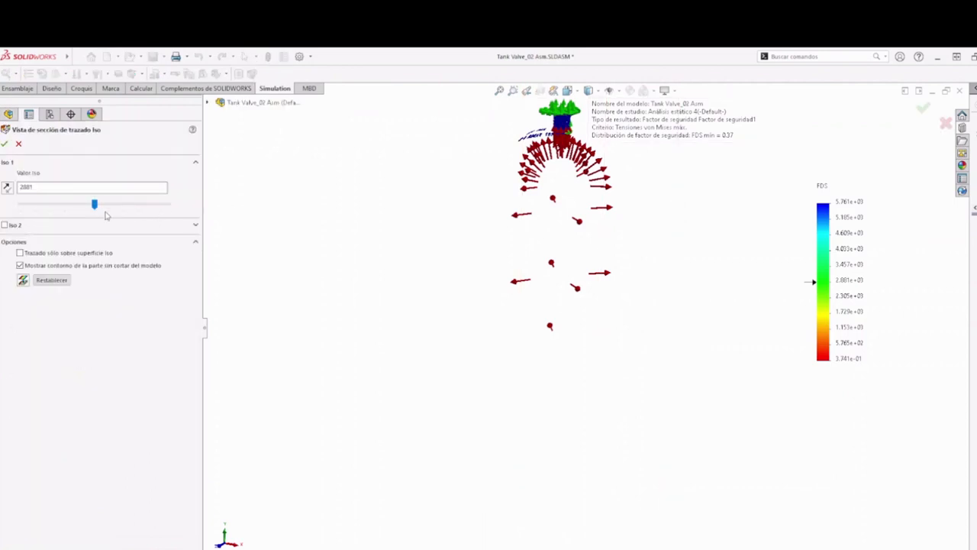
{"action": "double_click", "coordinate": [51, 189]}
{"action": "left_click", "coordinate": [18, 144]}
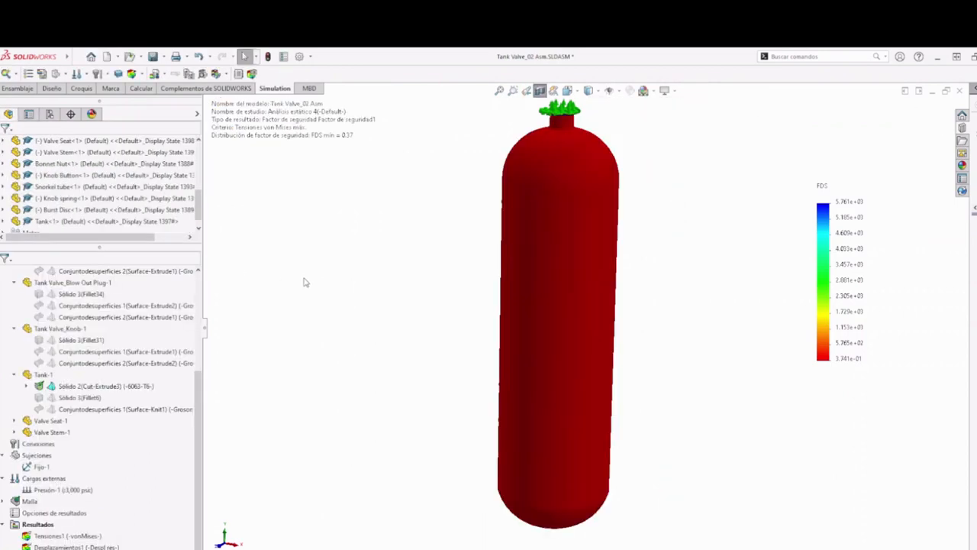
- Edit the safety factor plot definition to enable an upper limit of 1 for the safety factor
{"action": "right_click", "coordinate": [61, 538]}
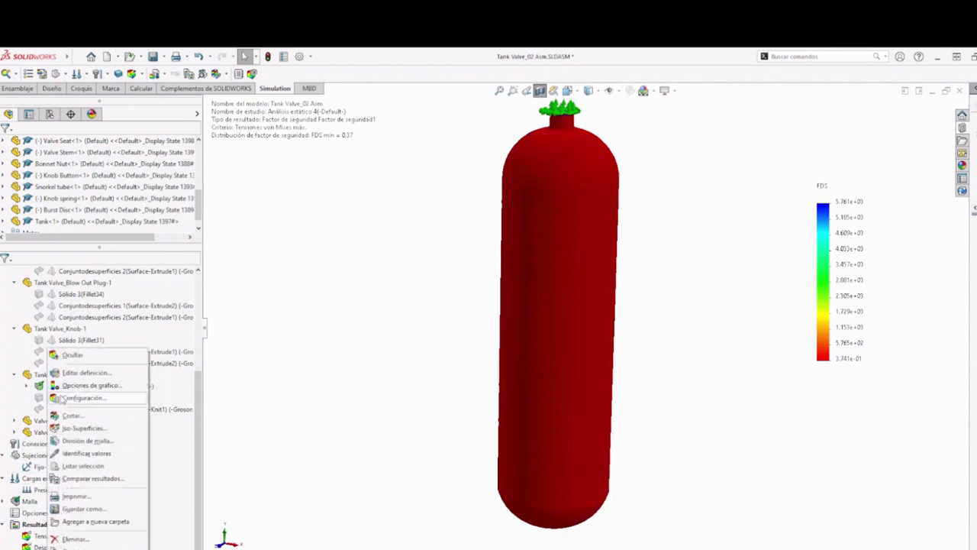
{"action": "left_click", "coordinate": [73, 372]}
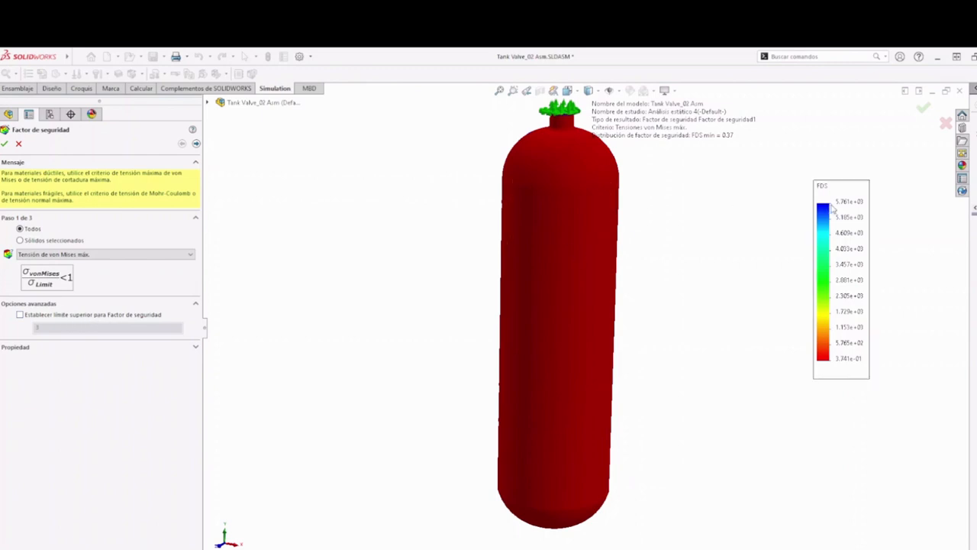
{"action": "left_click", "coordinate": [20, 315]}
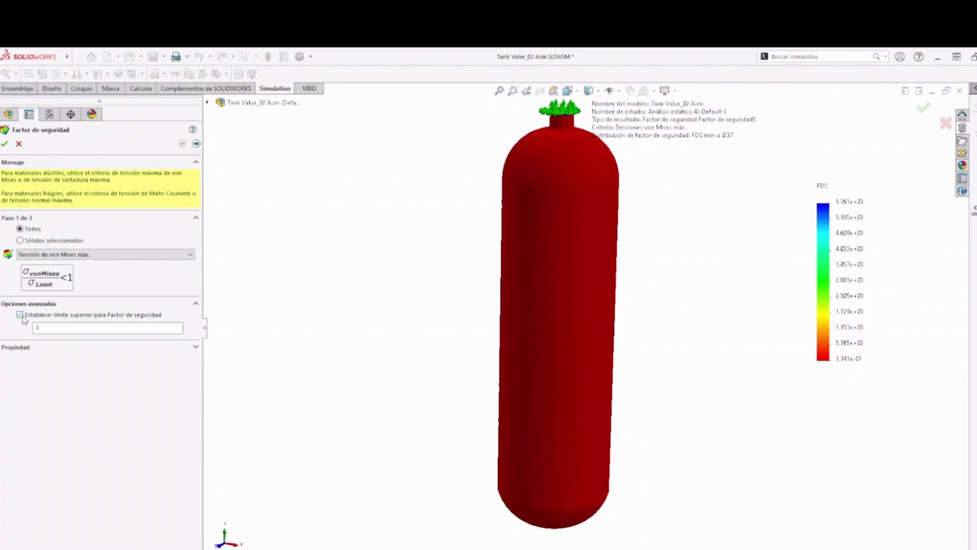
{"action": "left_click", "coordinate": [47, 326]}
{"action": "left_click", "coordinate": [5, 144]}
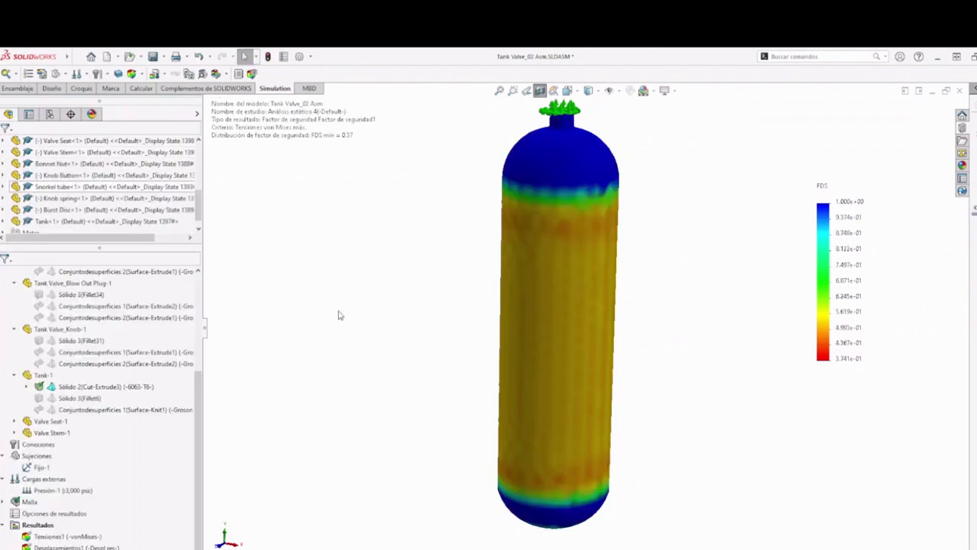
- Probe the limited safety factor plot at four locations on the tank's cylindrical wall and close the probe
{"action": "left_click", "coordinate": [225, 74]}
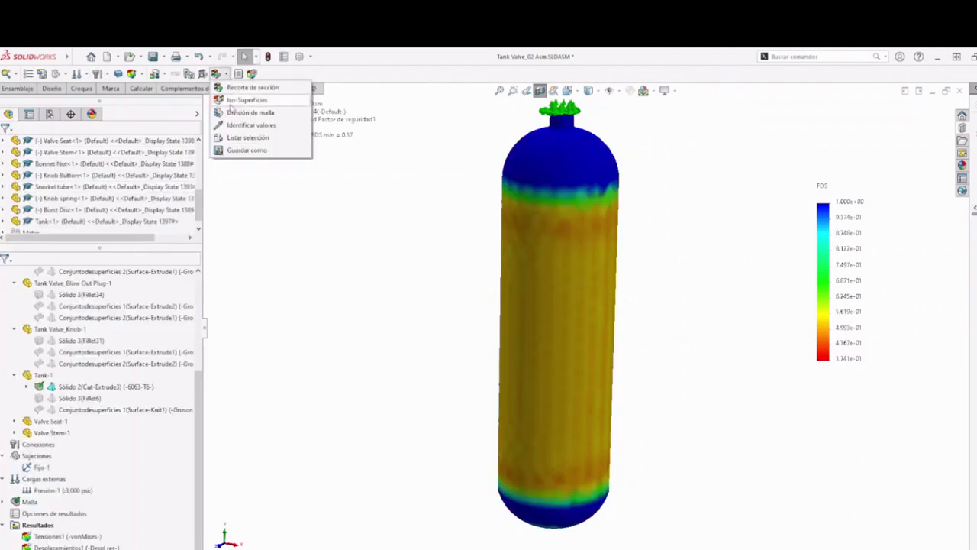
{"action": "left_click", "coordinate": [243, 125]}
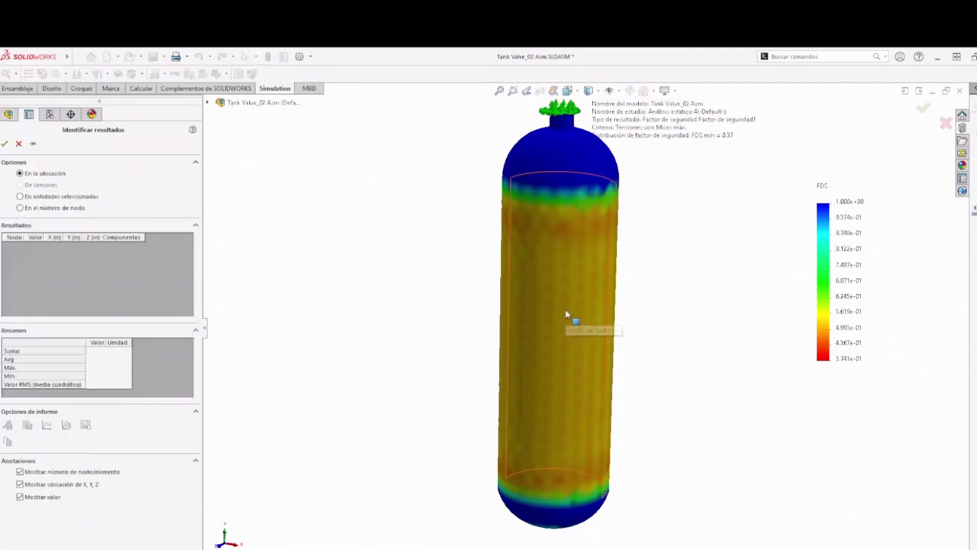
{"action": "left_click", "coordinate": [565, 316]}
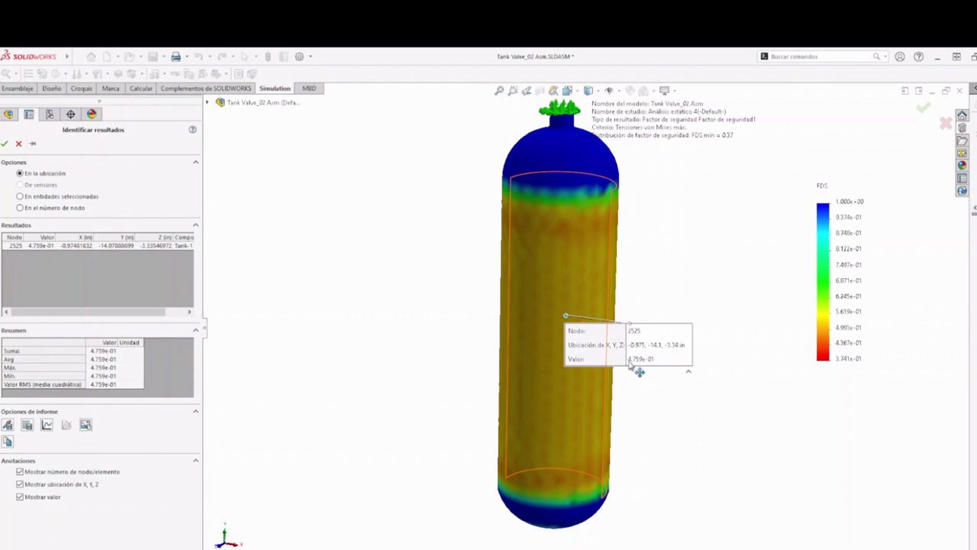
{"action": "scroll", "coordinate": [632, 332], "scroll_direction": "down", "scroll_amount": 2}
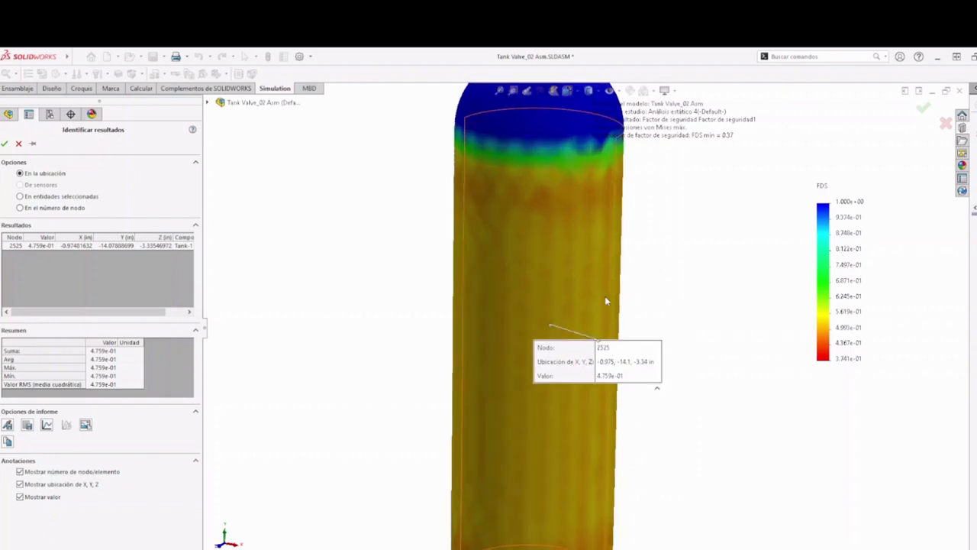
{"action": "left_click", "coordinate": [586, 287]}
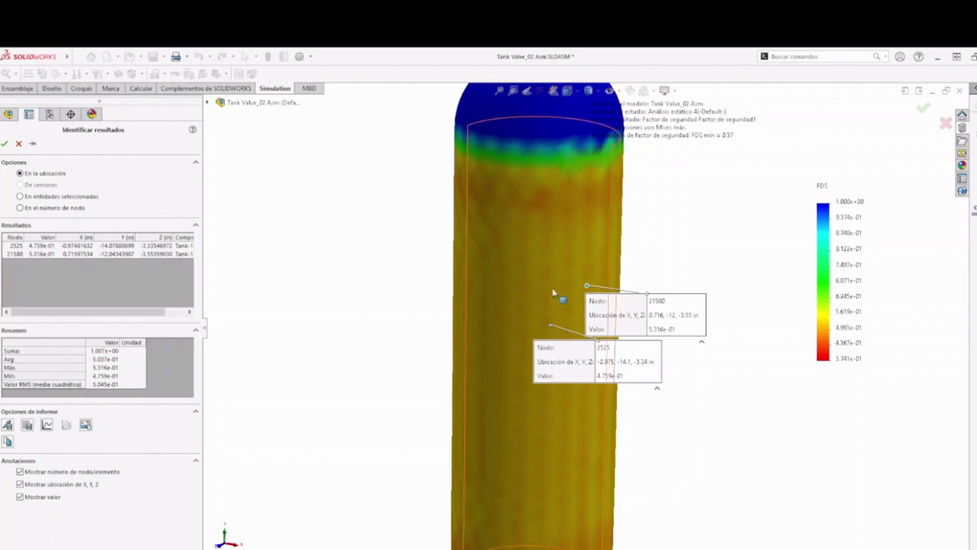
{"action": "left_click", "coordinate": [492, 278]}
{"action": "left_click", "coordinate": [499, 323]}
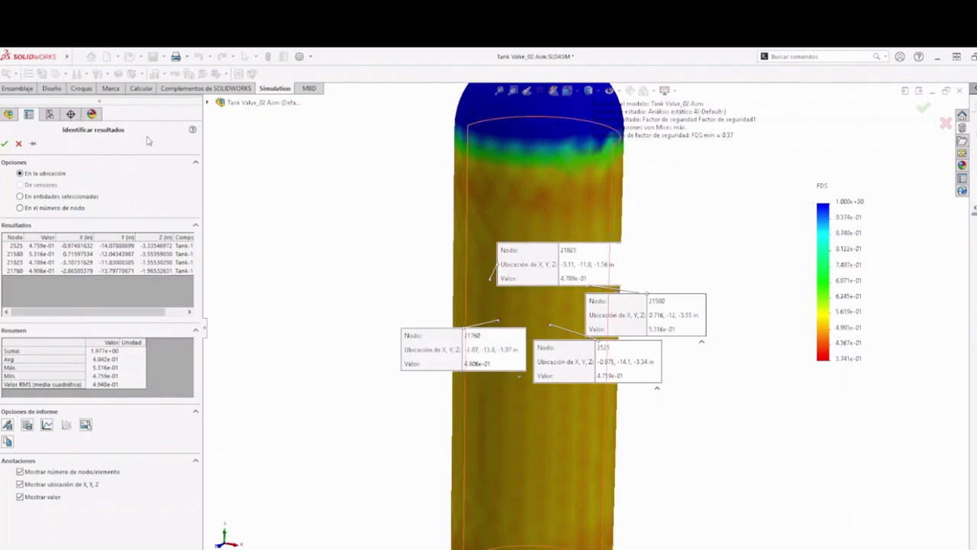
{"action": "left_click", "coordinate": [18, 143]}
- Apply a section clipping to the safety factor plot and examine the tank's inner dome and wall
{"action": "scroll", "coordinate": [300, 250], "scroll_direction": "up", "scroll_amount": 6}
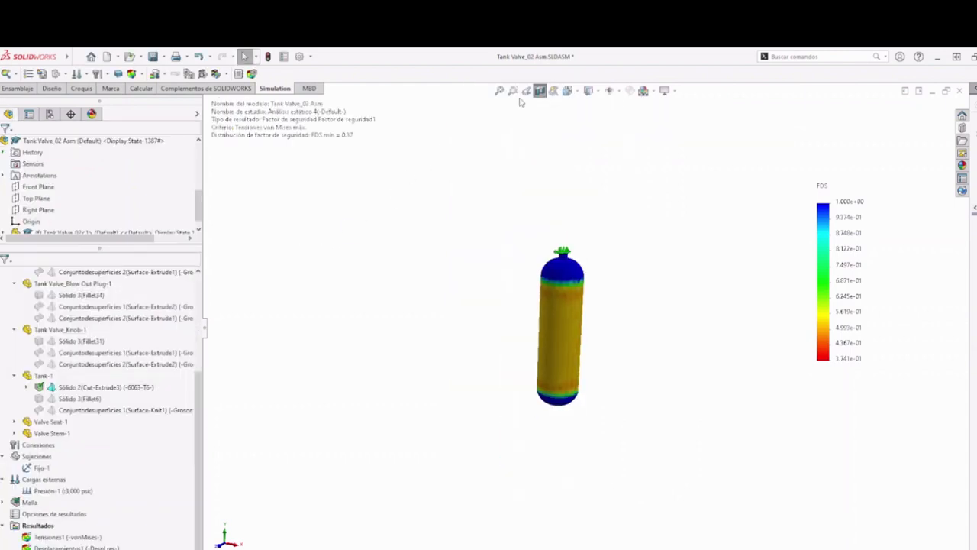
{"action": "left_click", "coordinate": [222, 74]}
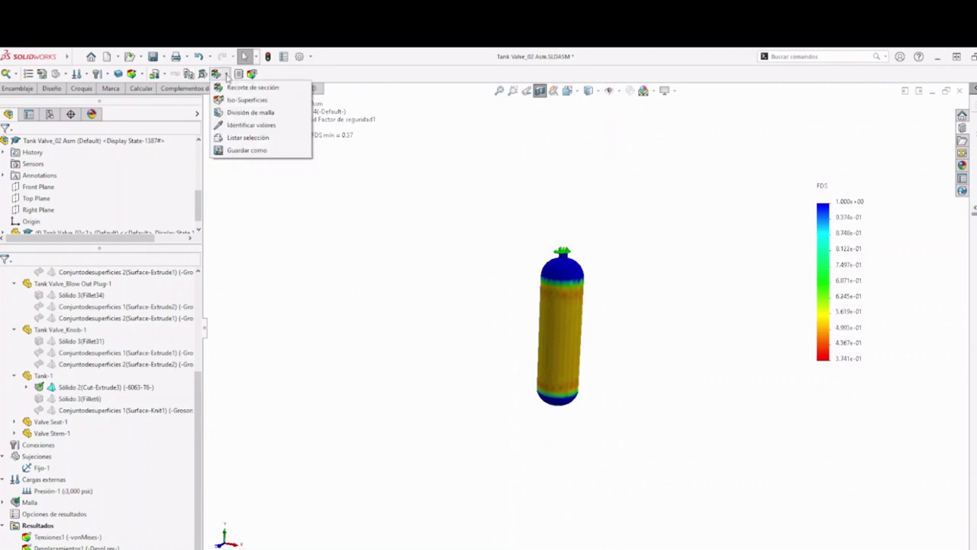
{"action": "left_click", "coordinate": [248, 88]}
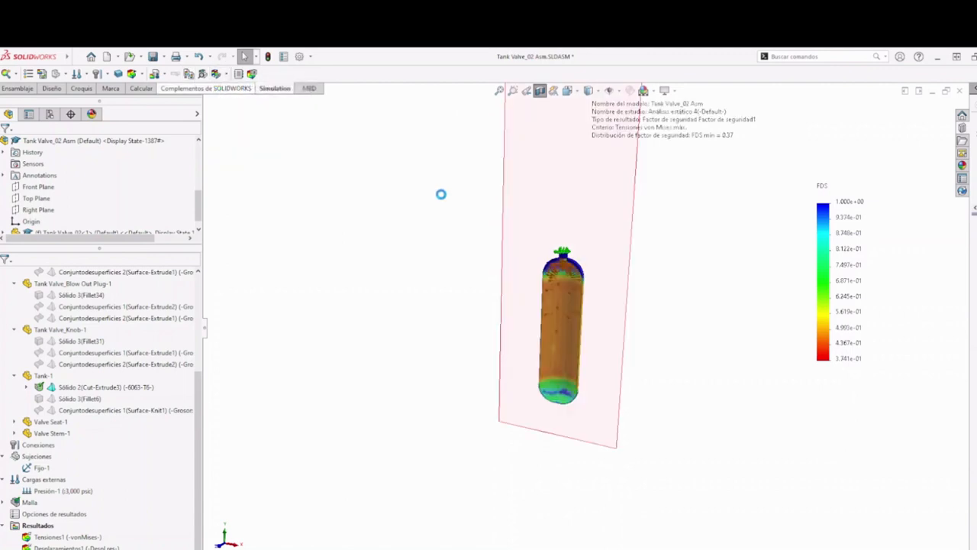
{"action": "left_click", "coordinate": [6, 144]}
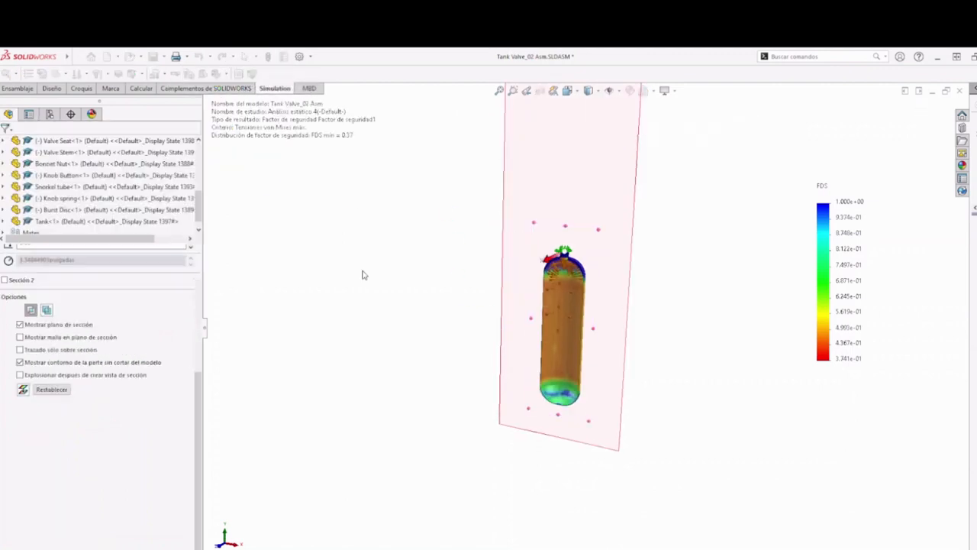
{"action": "scroll", "coordinate": [565, 312], "scroll_direction": "down", "scroll_amount": 8}
{"action": "middle_click_drag", "start_coordinate": [537, 314], "coordinate": [730, 309]}
{"action": "scroll", "coordinate": [694, 258], "scroll_direction": "down", "scroll_amount": 10}
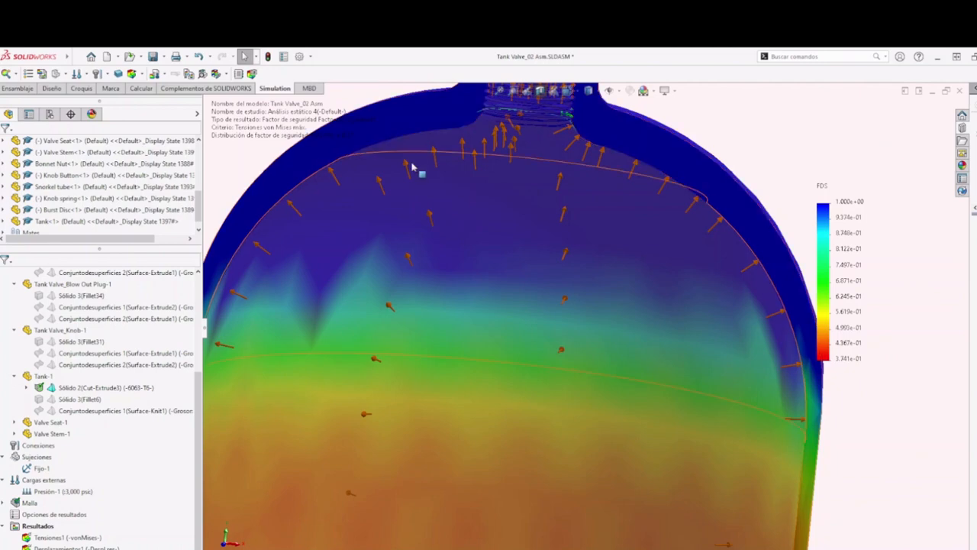
{"action": "scroll", "coordinate": [416, 167], "scroll_direction": "up", "scroll_amount": 10}
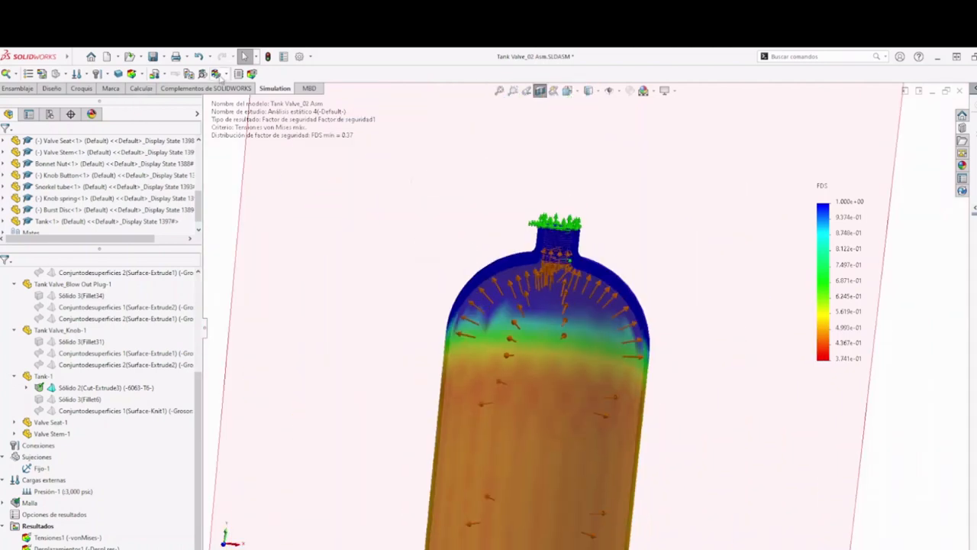
{"action": "left_click", "coordinate": [222, 74]}
{"action": "left_click", "coordinate": [252, 125]}
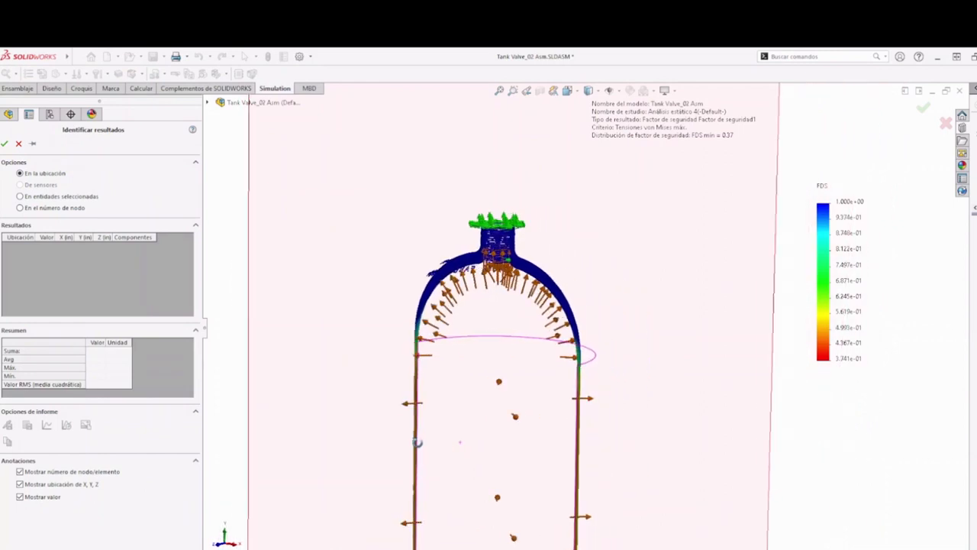
{"action": "left_click", "coordinate": [19, 143]}
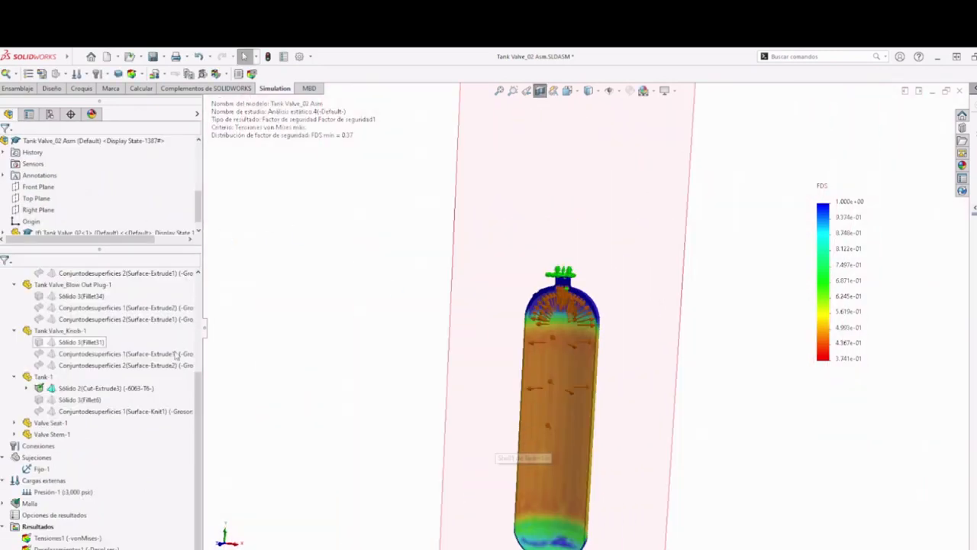
- Turn off the section clipping on the safety factor plot to show the whole tank
{"action": "scroll", "coordinate": [585, 392], "scroll_direction": "down", "scroll_amount": 3}
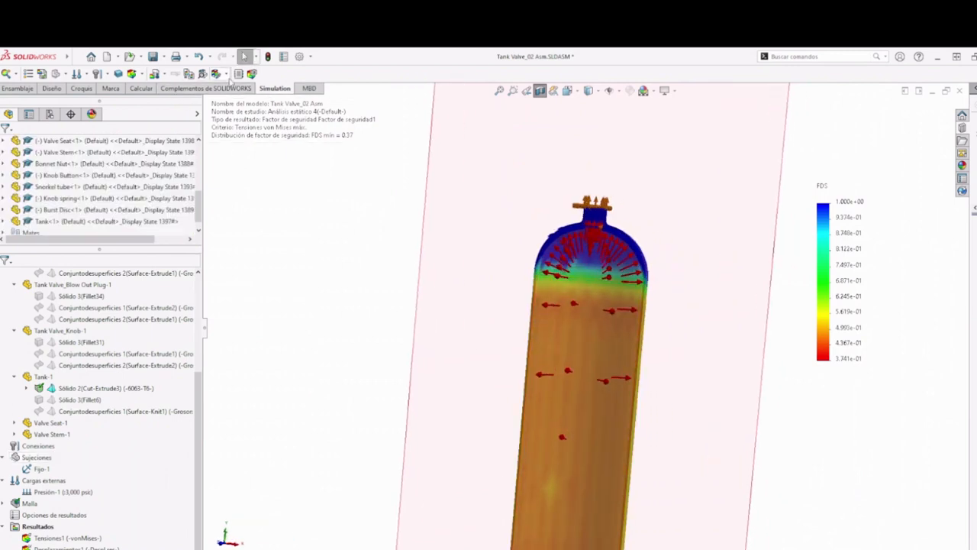
{"action": "left_click", "coordinate": [223, 74]}
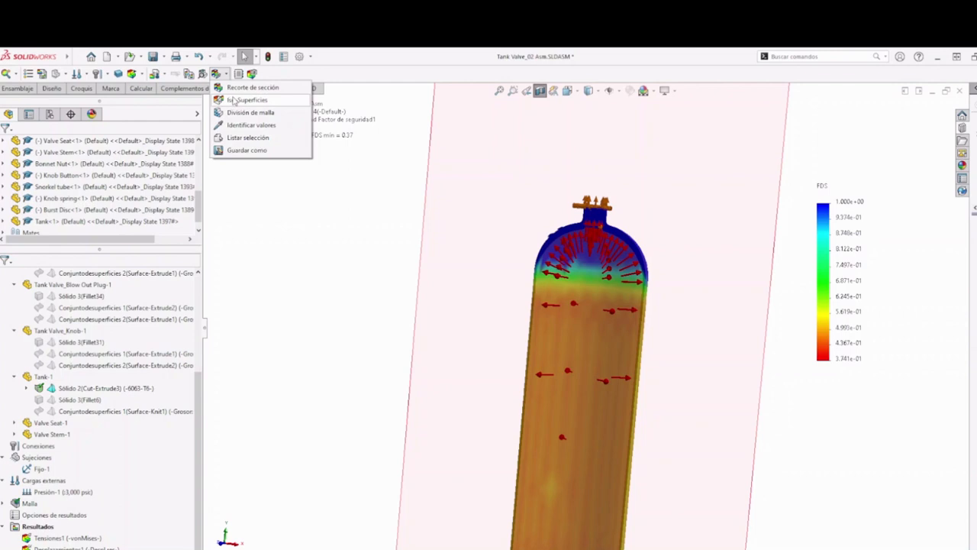
{"action": "left_click", "coordinate": [243, 88]}
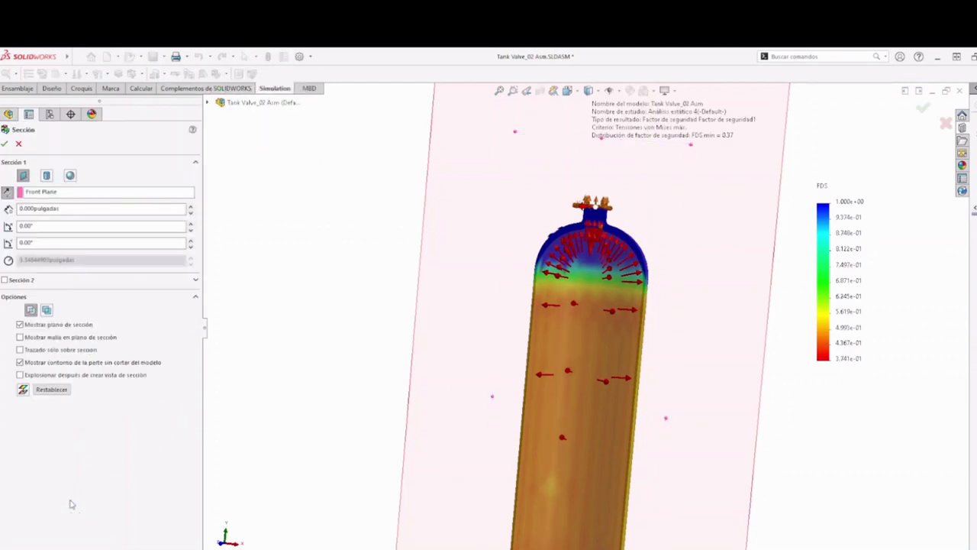
{"action": "left_click", "coordinate": [23, 389]}
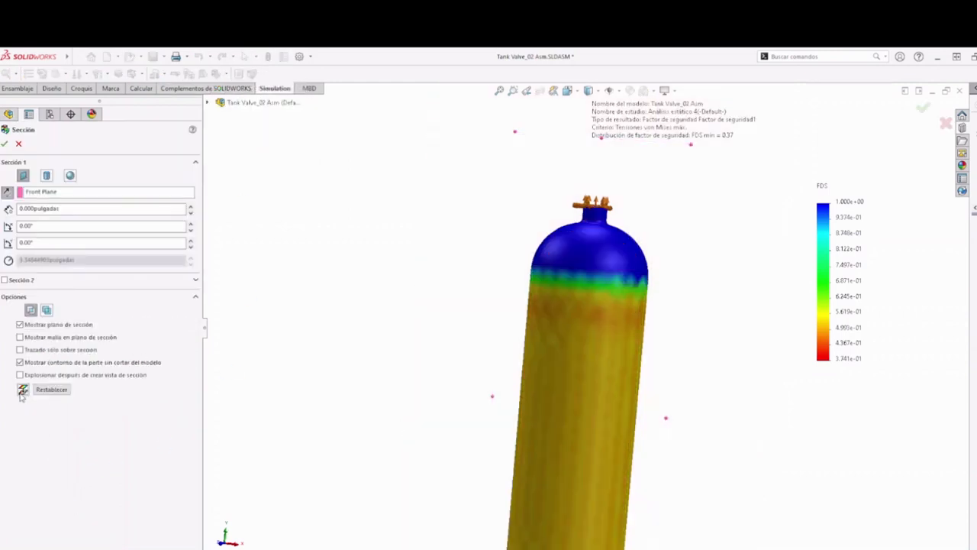
{"action": "left_click", "coordinate": [4, 145]}
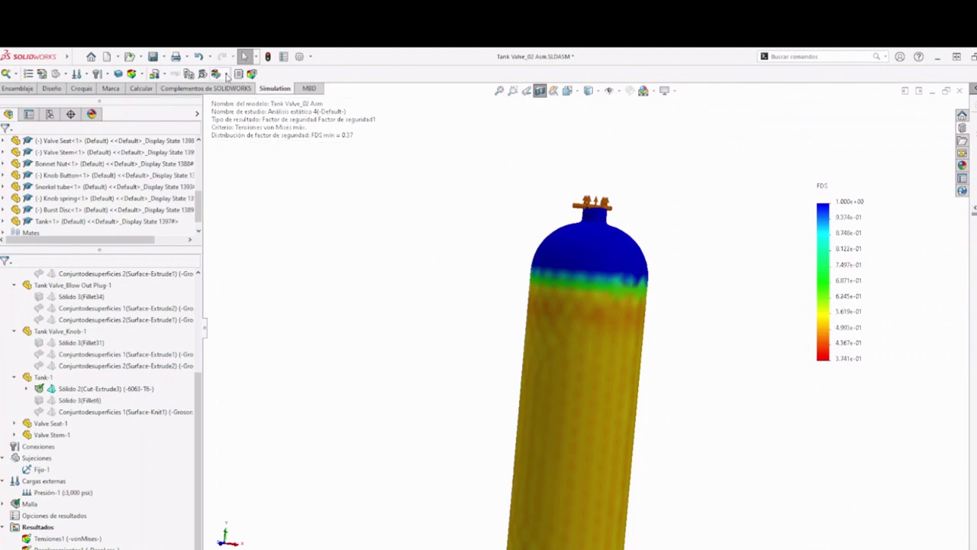
- Apply iso clipping to the safety factor plot with an iso value of 1 and examine the tank's domes
{"action": "left_click", "coordinate": [226, 74]}
{"action": "left_click", "coordinate": [263, 97]}
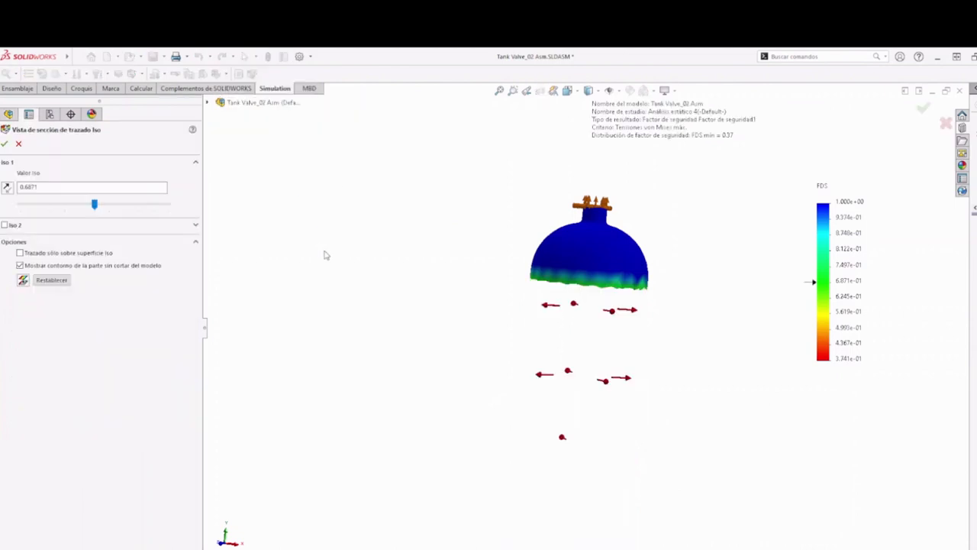
{"action": "double_click", "coordinate": [51, 187]}
{"action": "key", "text": "Return"}
{"action": "middle_click_drag", "start_coordinate": [419, 336], "coordinate": [567, 345]}
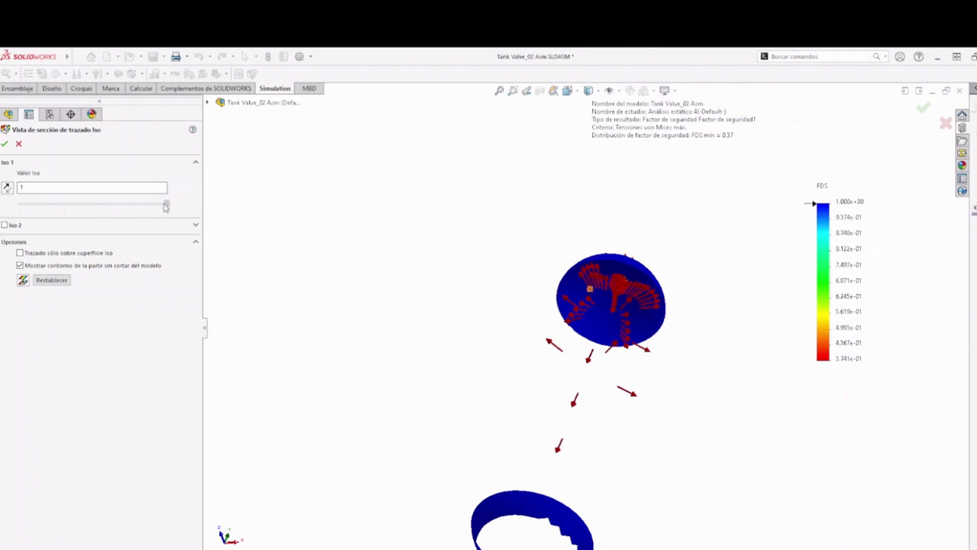
- Lower the iso clipping value to 0.6 and inspect the clipped edges of both tank ends
{"action": "left_click_drag", "start_coordinate": [165, 207], "coordinate": [72, 206]}
{"action": "middle_click_drag", "start_coordinate": [694, 332], "coordinate": [545, 312]}
{"action": "scroll", "coordinate": [615, 356], "scroll_direction": "down", "scroll_amount": 5}
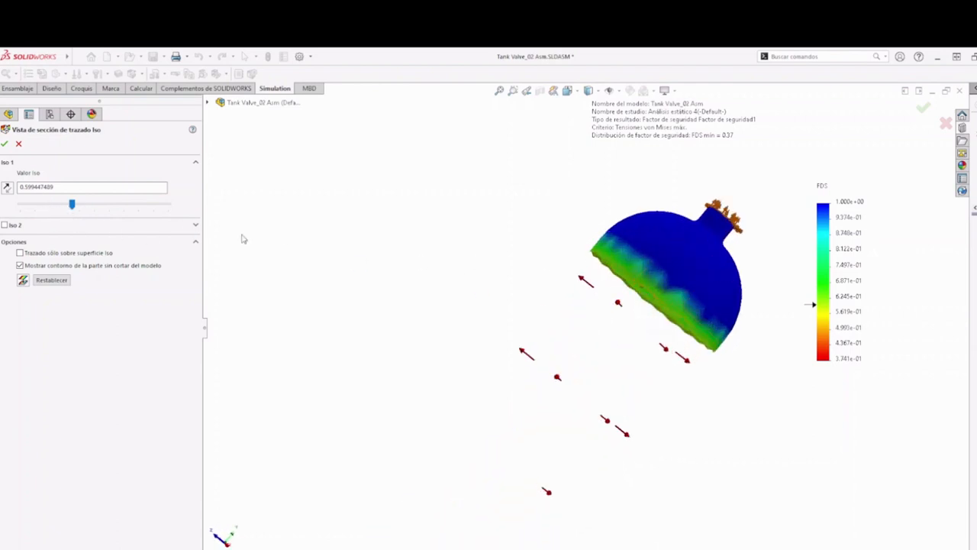
{"action": "left_click_drag", "start_coordinate": [54, 187], "coordinate": [43, 187]}
{"action": "key", "text": "BackSpace"}
{"action": "type", "text": ".6"}
{"action": "key", "text": "Return"}
{"action": "middle_click_drag", "start_coordinate": [519, 283], "coordinate": [567, 246]}
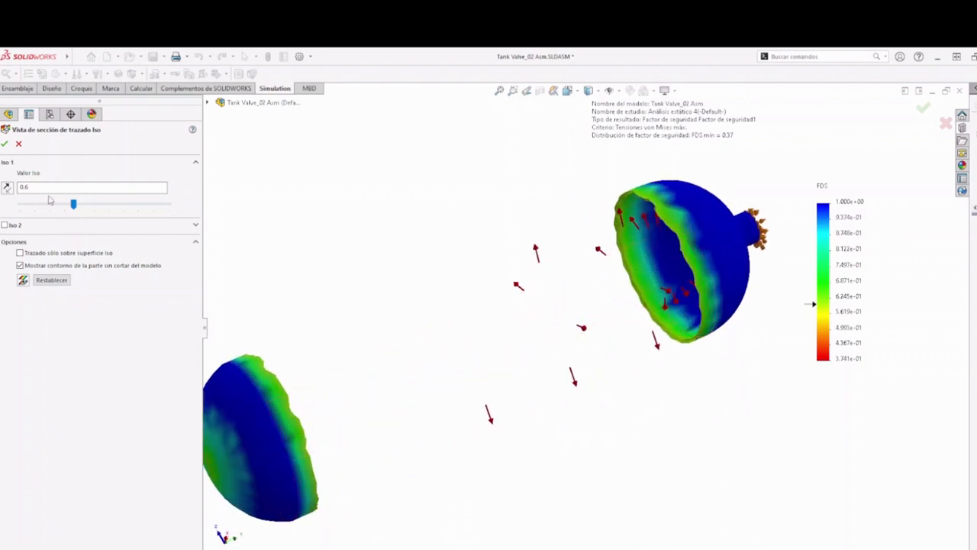
- Set the iso clipping value to 0.5 and inspect the tank wall next to the neck-end dome
{"action": "left_click_drag", "start_coordinate": [47, 188], "coordinate": [7, 188]}
{"action": "key", "text": "Return"}
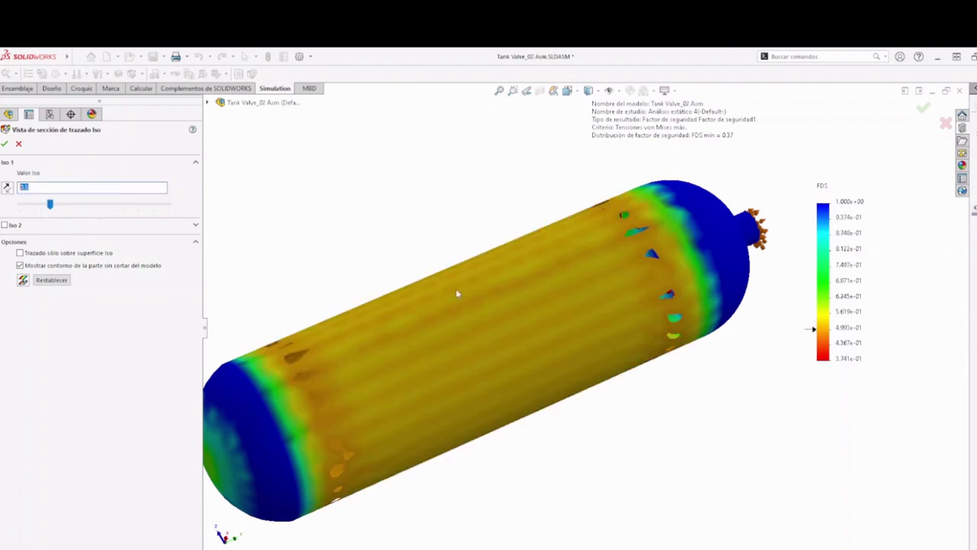
{"action": "middle_click_drag", "start_coordinate": [458, 311], "coordinate": [437, 191]}
{"action": "scroll", "coordinate": [708, 247], "scroll_direction": "down", "scroll_amount": 3}
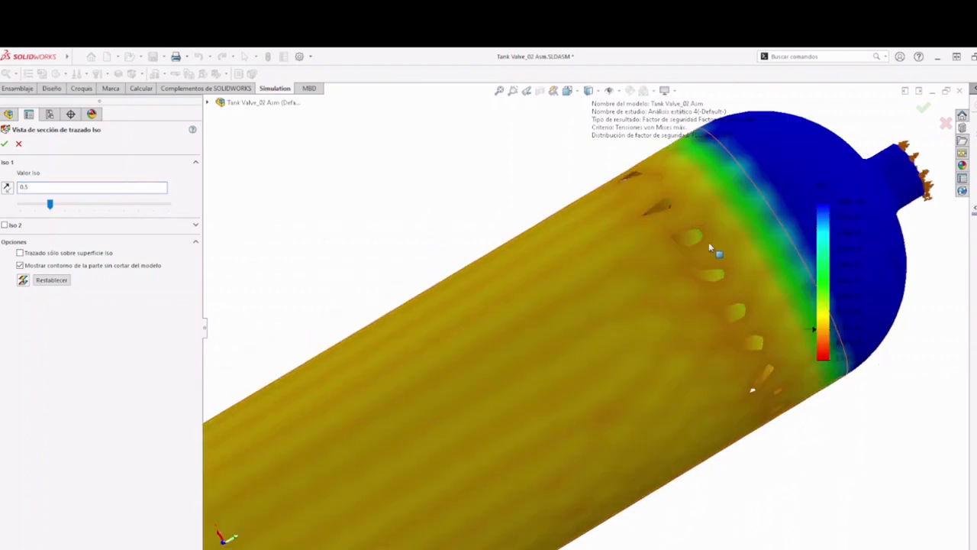
{"action": "scroll", "coordinate": [709, 245], "scroll_direction": "down", "scroll_amount": 2}
{"action": "middle_click_drag", "start_coordinate": [701, 243], "coordinate": [624, 191]}
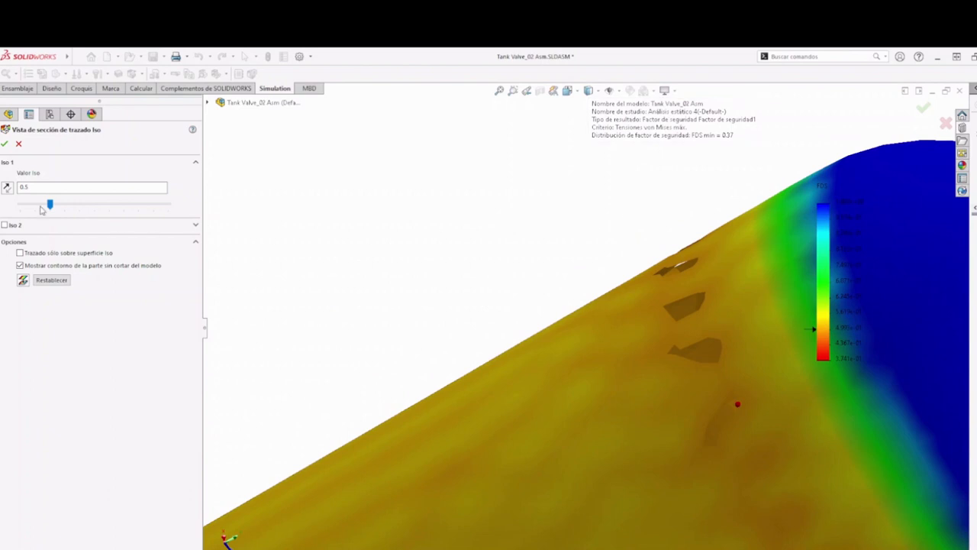
- Set the iso clipping value to 0.55, examine the remaining regions of the tank and accept the iso clipping
{"action": "left_click_drag", "start_coordinate": [36, 186], "coordinate": [6, 187]}
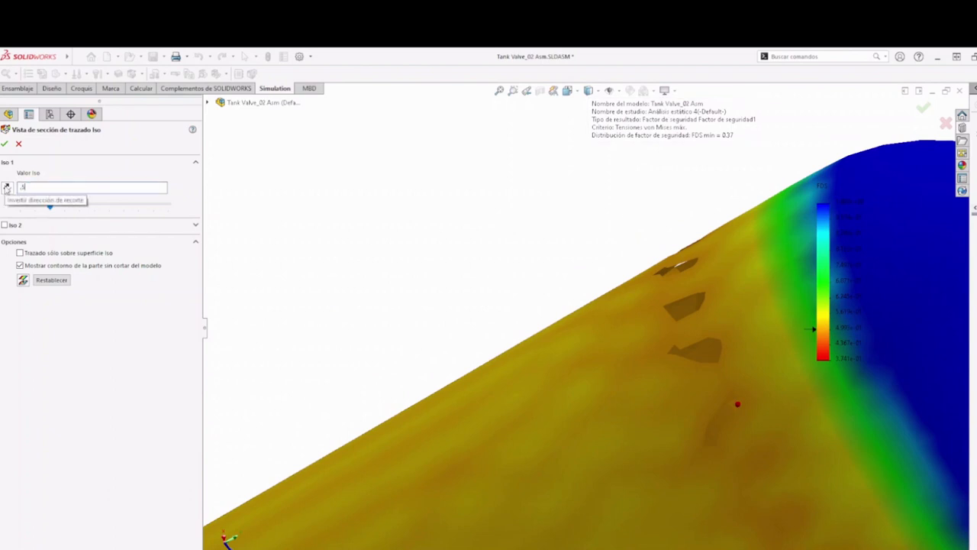
{"action": "type", "text": ".55"}
{"action": "key", "text": "Return"}
{"action": "middle_click_drag", "start_coordinate": [408, 283], "coordinate": [511, 281]}
{"action": "scroll", "coordinate": [558, 265], "scroll_direction": "up", "scroll_amount": 1}
{"action": "scroll", "coordinate": [558, 265], "scroll_direction": "down", "scroll_amount": 2}
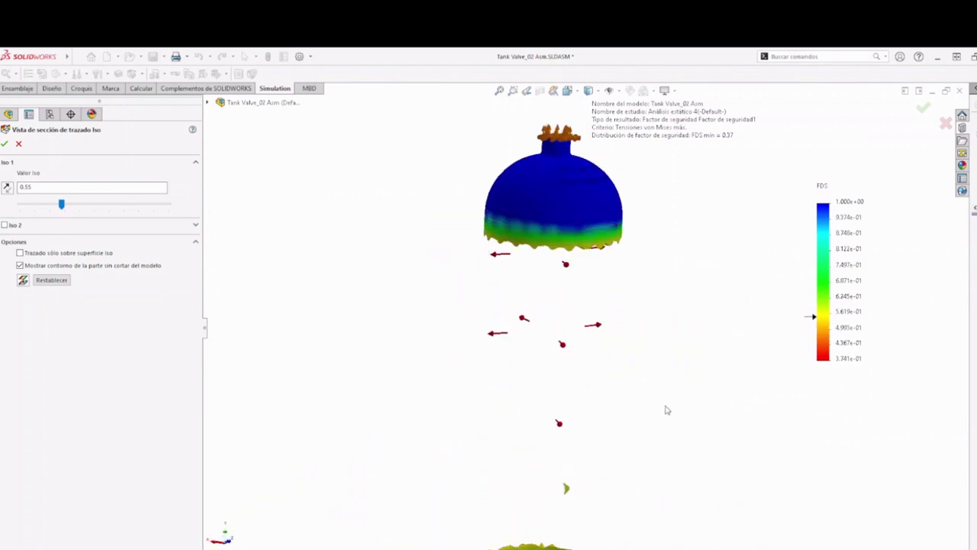
{"action": "scroll", "coordinate": [574, 290], "scroll_direction": "up", "scroll_amount": 2}
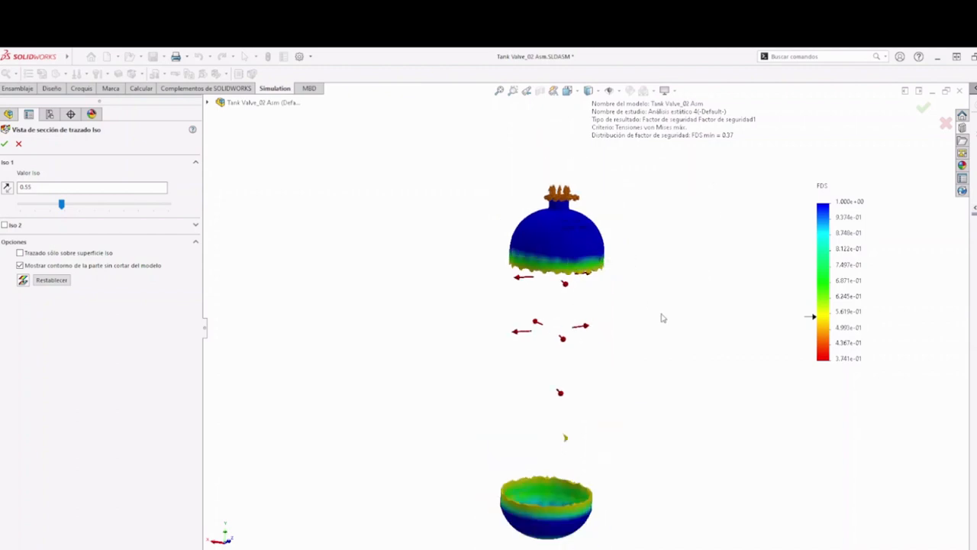
{"action": "middle_click_drag", "start_coordinate": [638, 374], "coordinate": [650, 395]}
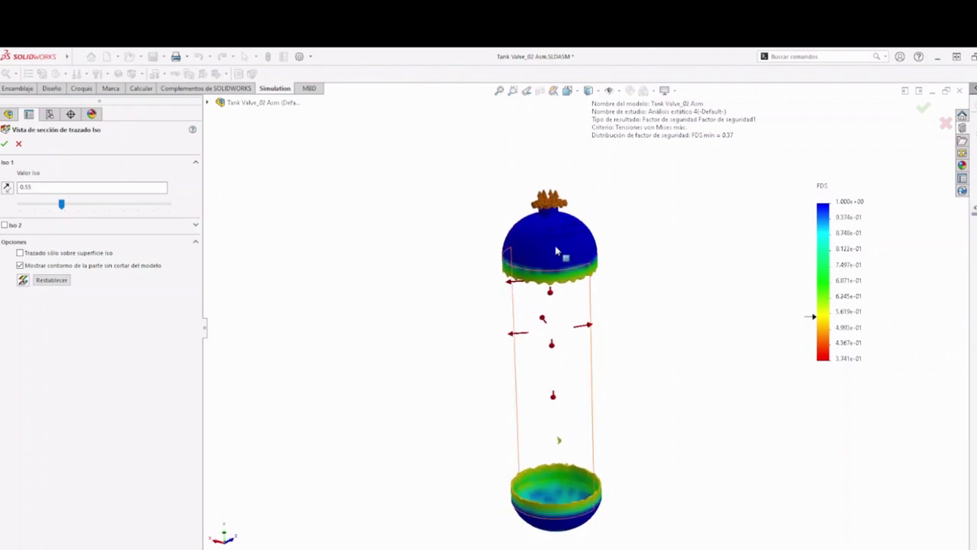
{"action": "scroll", "coordinate": [565, 343], "scroll_direction": "up", "scroll_amount": 3}
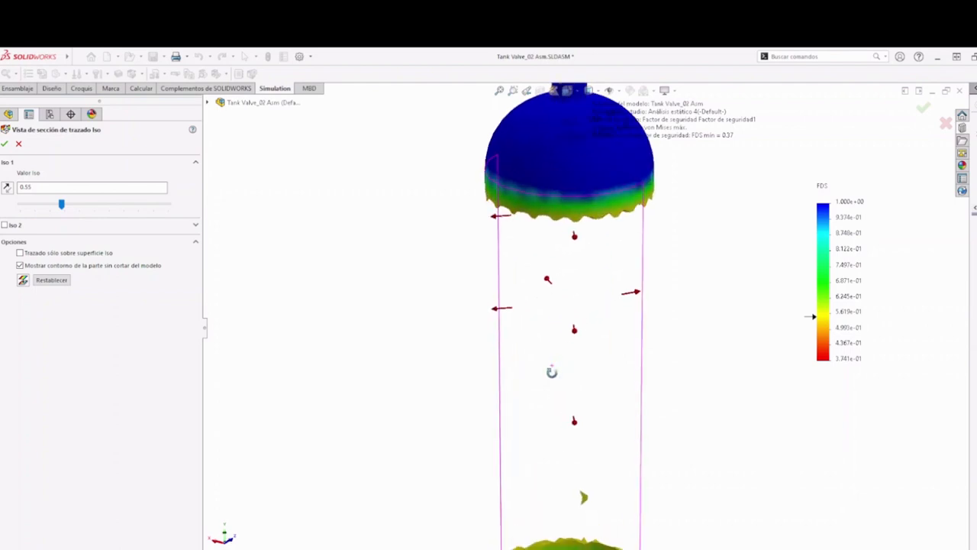
{"action": "scroll", "coordinate": [555, 393], "scroll_direction": "down", "scroll_amount": 2}
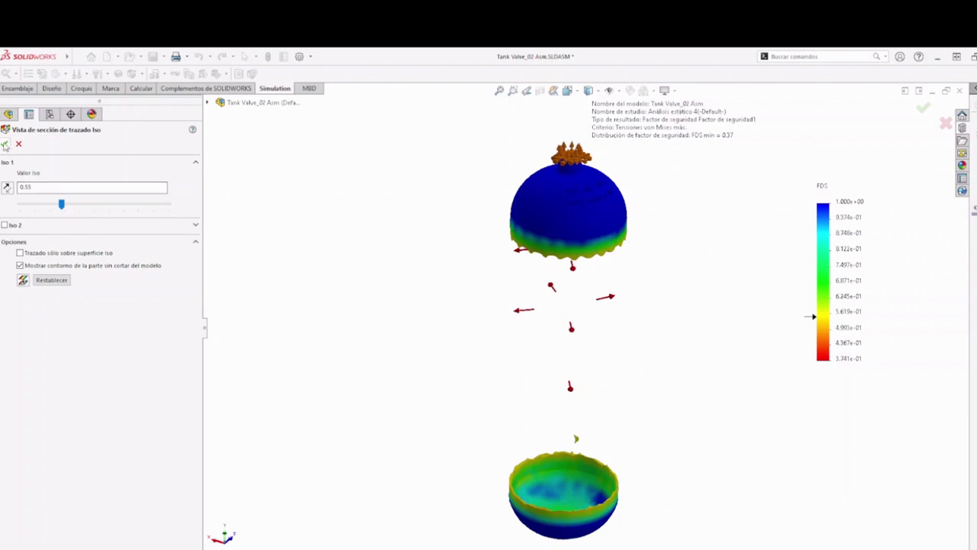
{"action": "left_click", "coordinate": [3, 143]}
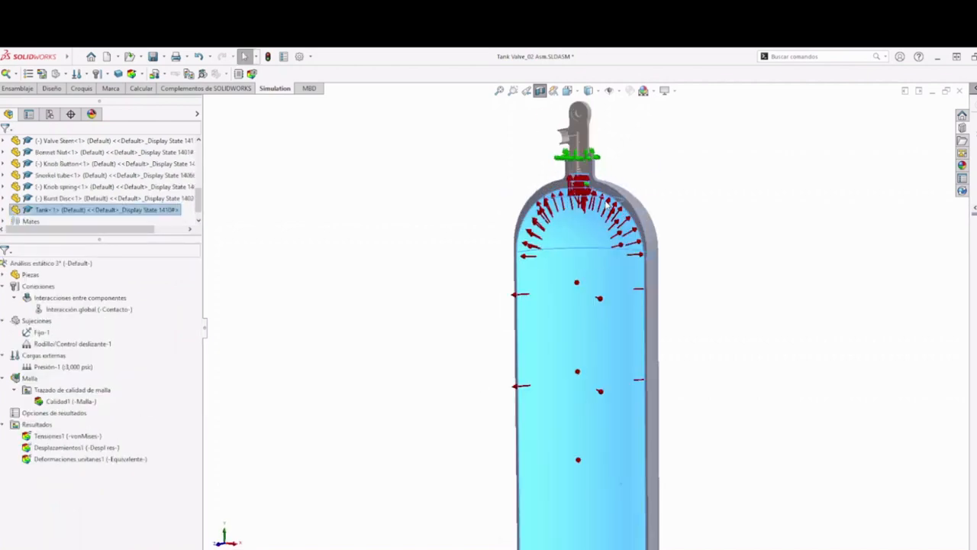
- Examine the fixtures and pressure load at the threaded valve neck of the sectioned tank in Análisis estático 3
{"action": "scroll", "coordinate": [584, 271], "scroll_direction": "down", "scroll_amount": 3}
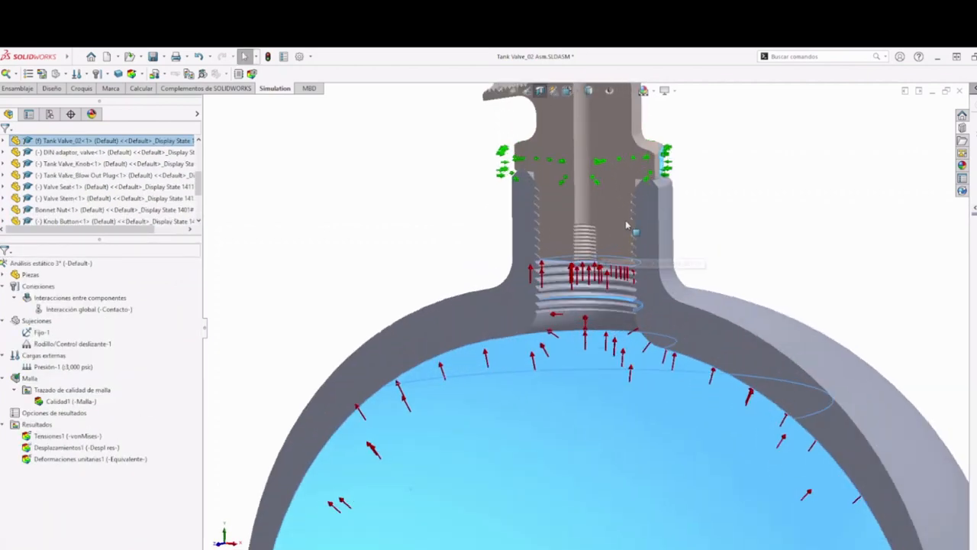
{"action": "scroll", "coordinate": [622, 242], "scroll_direction": "up", "scroll_amount": 5}
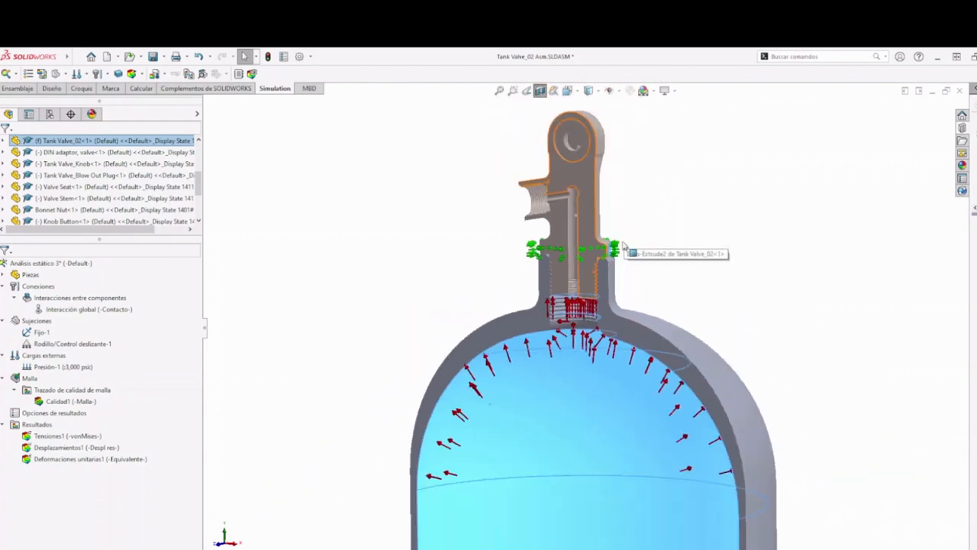
{"action": "key", "text": "Escape"}
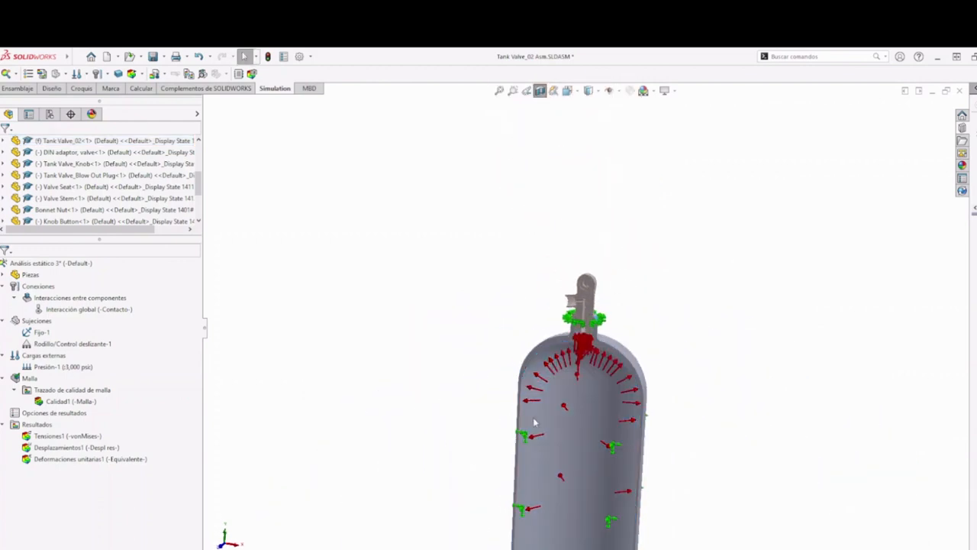
{"action": "scroll", "coordinate": [598, 373], "scroll_direction": "down", "scroll_amount": 8}
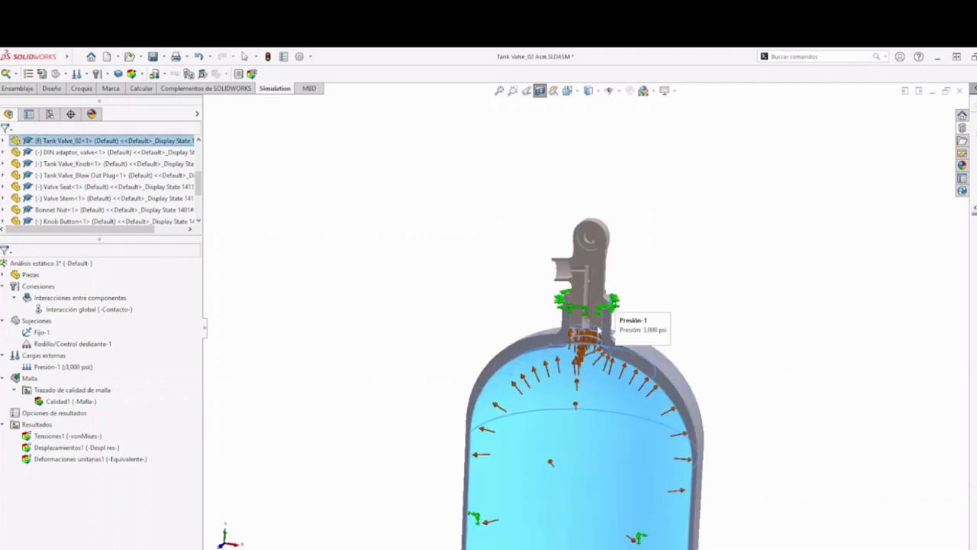
{"action": "scroll", "coordinate": [567, 414], "scroll_direction": "up", "scroll_amount": 4}
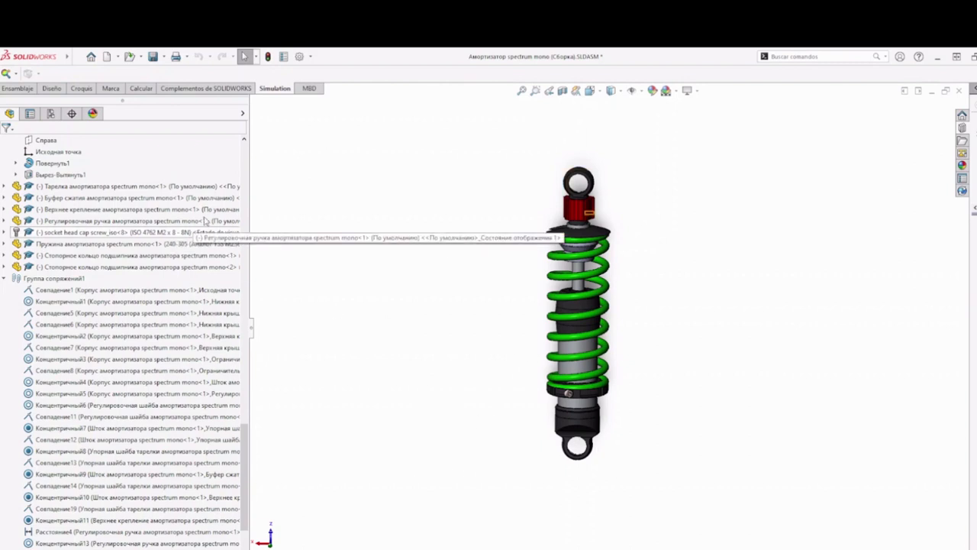
- Create a section view of the shock absorber assembly on its Сверху plane and keep the document window maximized
{"action": "left_click", "coordinate": [563, 92]}
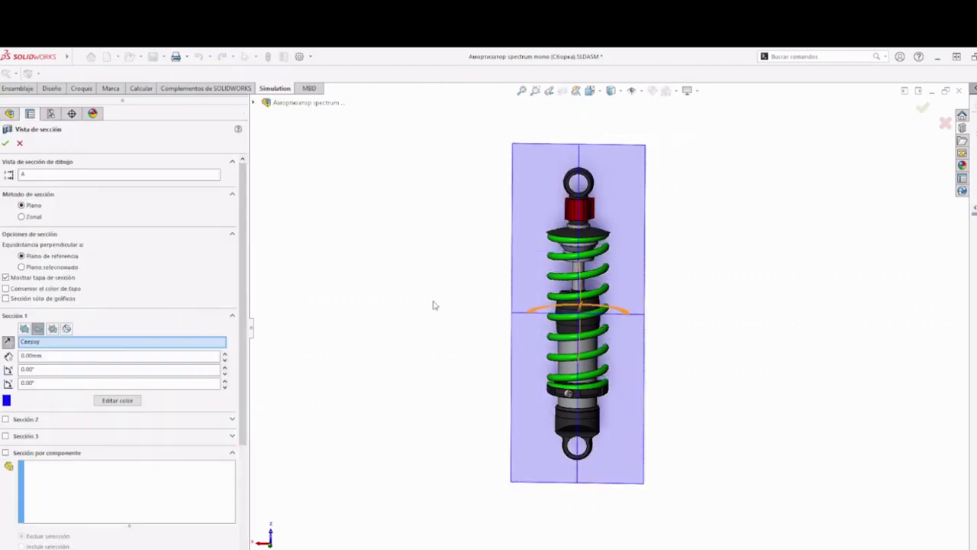
{"action": "middle_click_drag", "start_coordinate": [580, 313], "coordinate": [658, 310]}
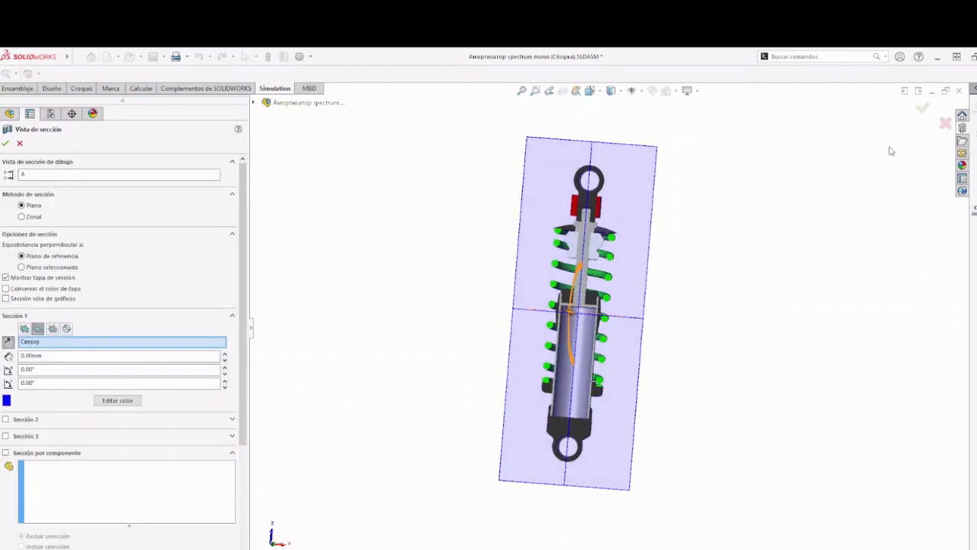
{"action": "left_click", "coordinate": [923, 109]}
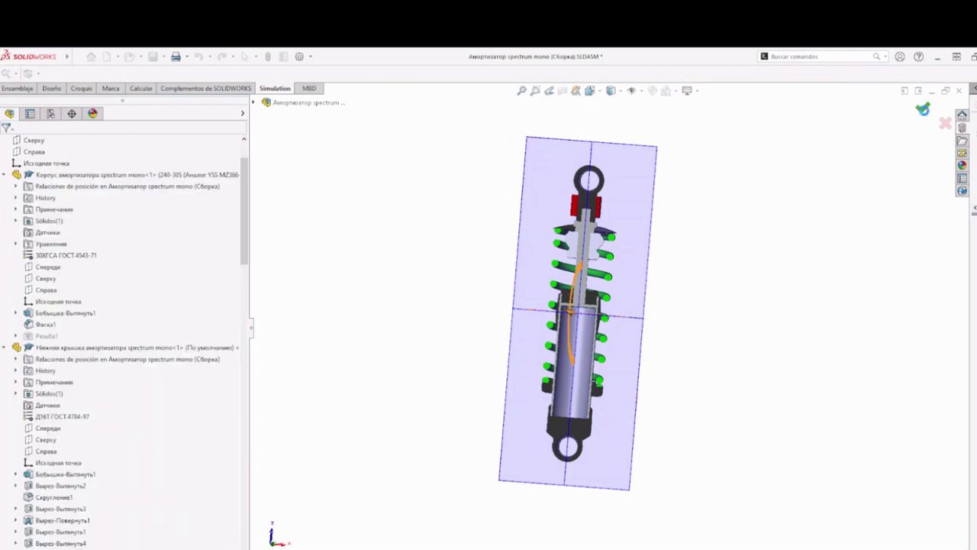
{"action": "left_click", "coordinate": [945, 90]}
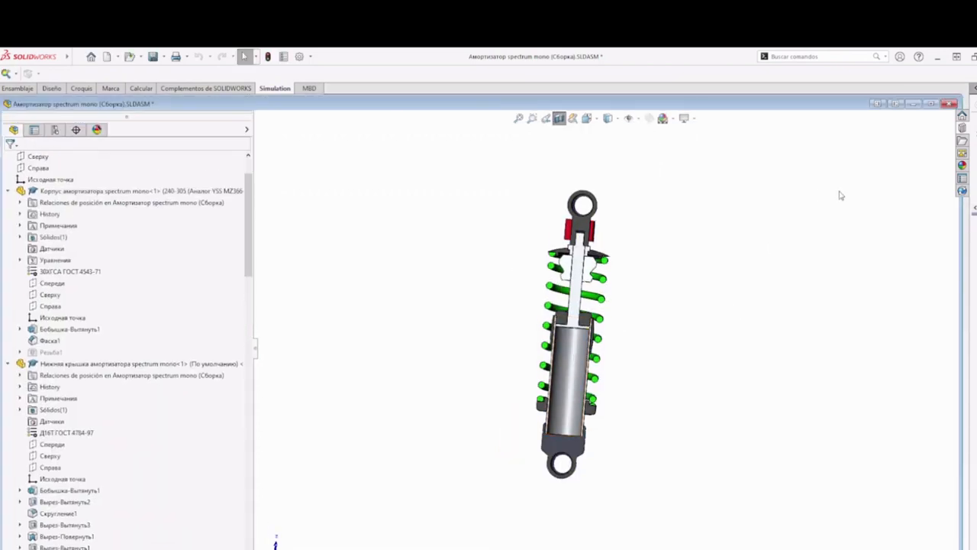
{"action": "left_click", "coordinate": [931, 104]}
- Examine the shock absorber's cylinder, spring, lower clamping collar with its screw, and red adjusting knob
{"action": "scroll", "coordinate": [588, 324], "scroll_direction": "down", "scroll_amount": 5}
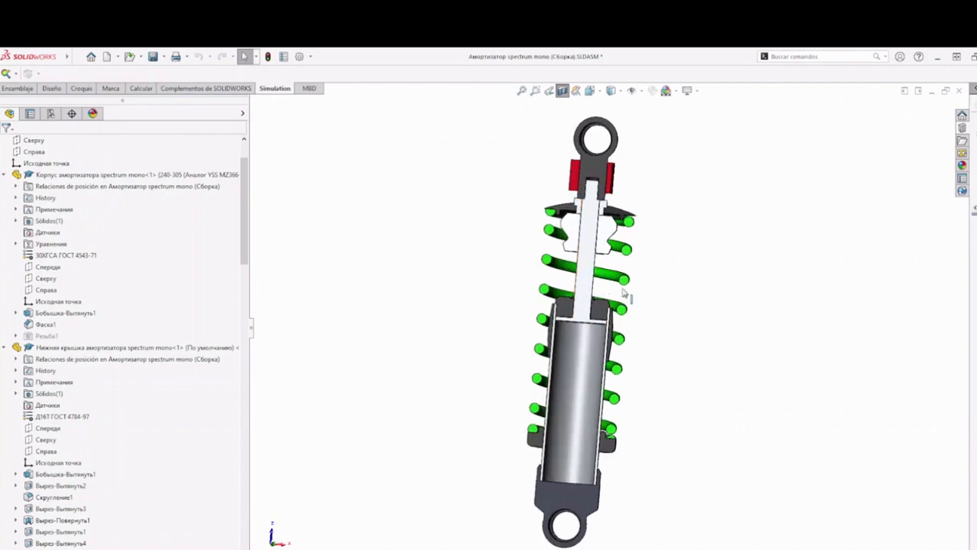
{"action": "scroll", "coordinate": [588, 325], "scroll_direction": "up", "scroll_amount": 2}
{"action": "middle_click_drag", "start_coordinate": [588, 324], "coordinate": [612, 422]}
{"action": "scroll", "coordinate": [575, 409], "scroll_direction": "up", "scroll_amount": 3}
{"action": "scroll", "coordinate": [575, 409], "scroll_direction": "down", "scroll_amount": 3}
{"action": "scroll", "coordinate": [610, 389], "scroll_direction": "down", "scroll_amount": 3}
{"action": "middle_click_drag", "start_coordinate": [538, 343], "coordinate": [506, 336]}
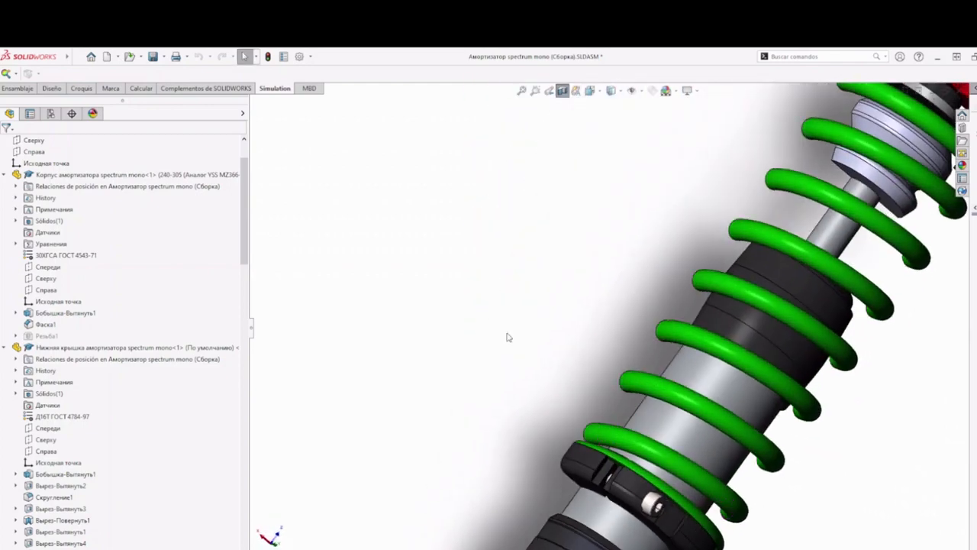
{"action": "scroll", "coordinate": [609, 494], "scroll_direction": "down", "scroll_amount": 3}
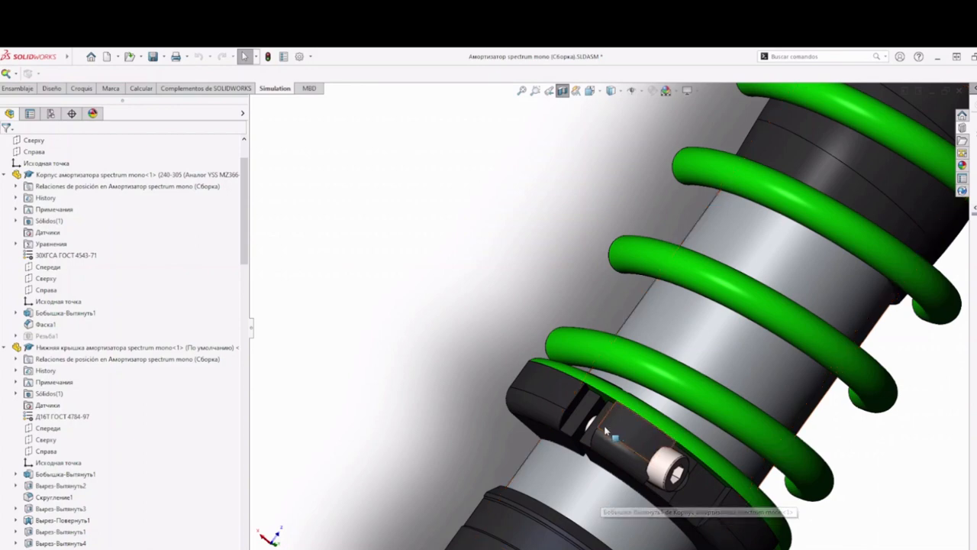
{"action": "scroll", "coordinate": [616, 443], "scroll_direction": "up", "scroll_amount": 5}
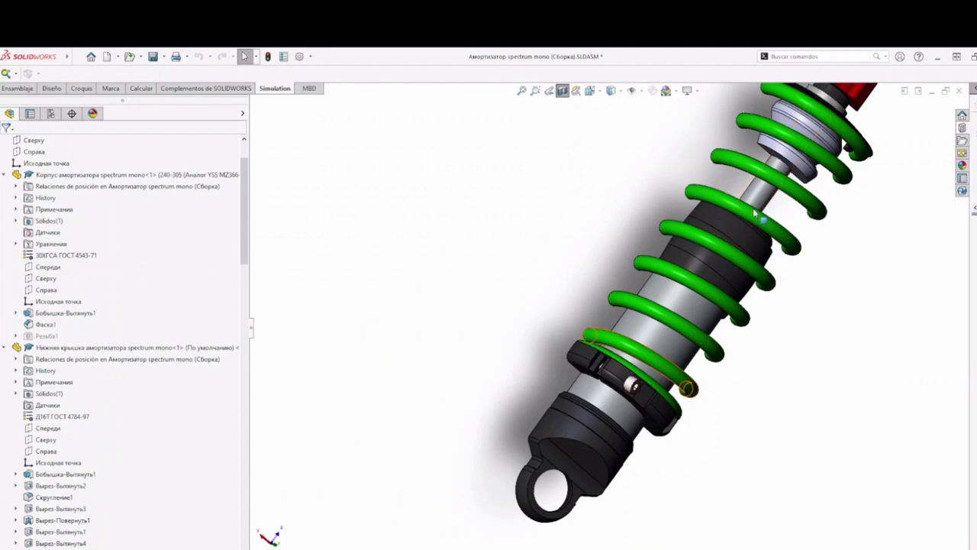
{"action": "mouse_move", "coordinate": [769, 201]}
{"action": "middle_mouse_down"}
{"action": "mouse_move", "coordinate": [759, 227]}
{"action": "mouse_move", "coordinate": [764, 201]}
{"action": "middle_mouse_up"}
{"action": "scroll", "coordinate": [763, 195], "scroll_direction": "up", "scroll_amount": 2}
{"action": "scroll", "coordinate": [763, 194], "scroll_direction": "down", "scroll_amount": 5}
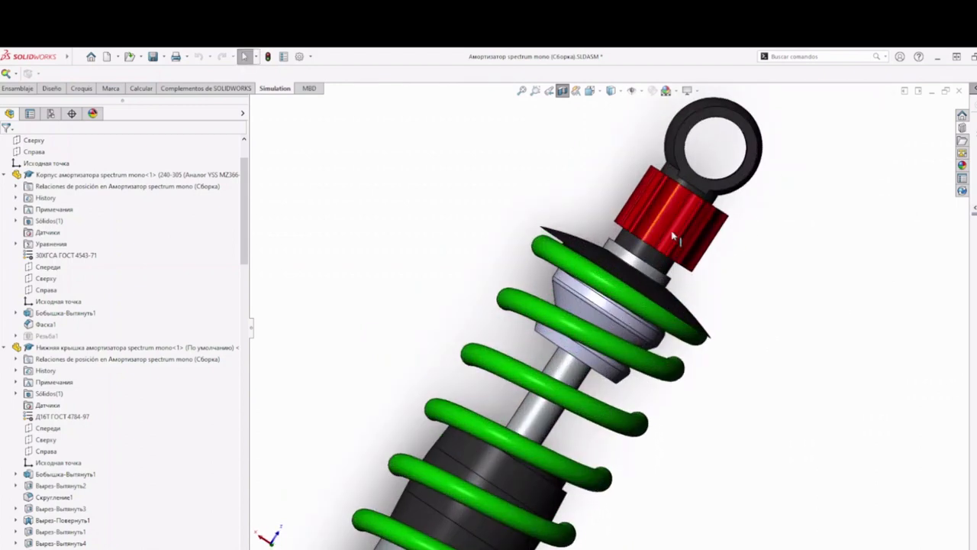
- Examine the outside of the sectioned shock absorber, from the clamping collar's slit and screw up to the red adjusting knob
{"action": "scroll", "coordinate": [604, 338], "scroll_direction": "up", "scroll_amount": 2}
{"action": "scroll", "coordinate": [516, 527], "scroll_direction": "up", "scroll_amount": 1}
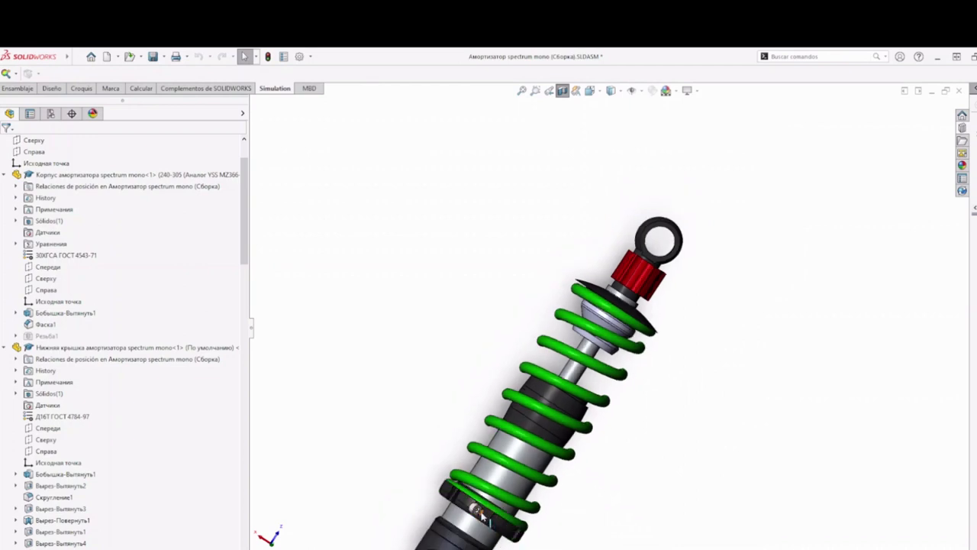
{"action": "middle_click_drag", "start_coordinate": [473, 509], "coordinate": [549, 527]}
{"action": "scroll", "coordinate": [449, 500], "scroll_direction": "down", "scroll_amount": 2}
{"action": "scroll", "coordinate": [506, 430], "scroll_direction": "down", "scroll_amount": 5}
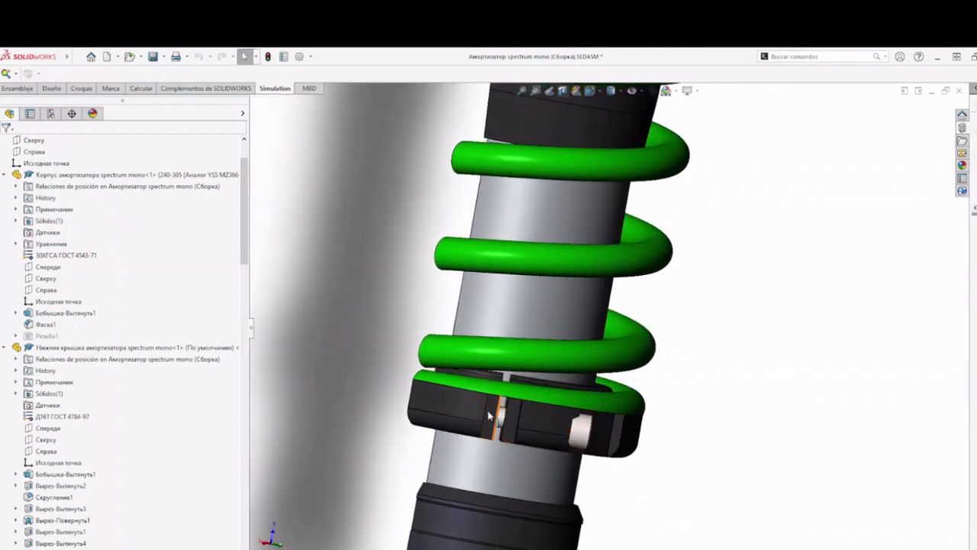
{"action": "middle_click_drag", "start_coordinate": [568, 437], "coordinate": [534, 427]}
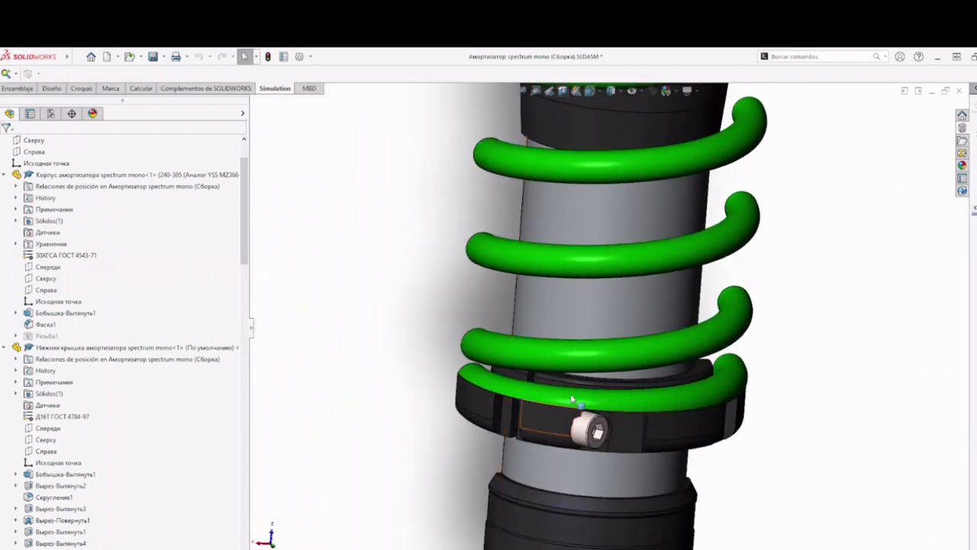
{"action": "scroll", "coordinate": [627, 217], "scroll_direction": "up", "scroll_amount": 5}
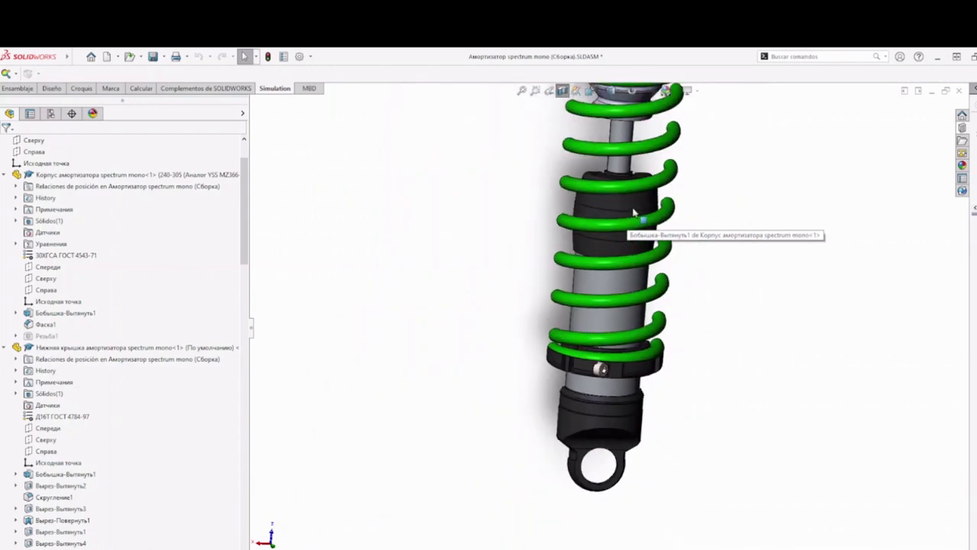
{"action": "scroll", "coordinate": [622, 252], "scroll_direction": "down", "scroll_amount": 10}
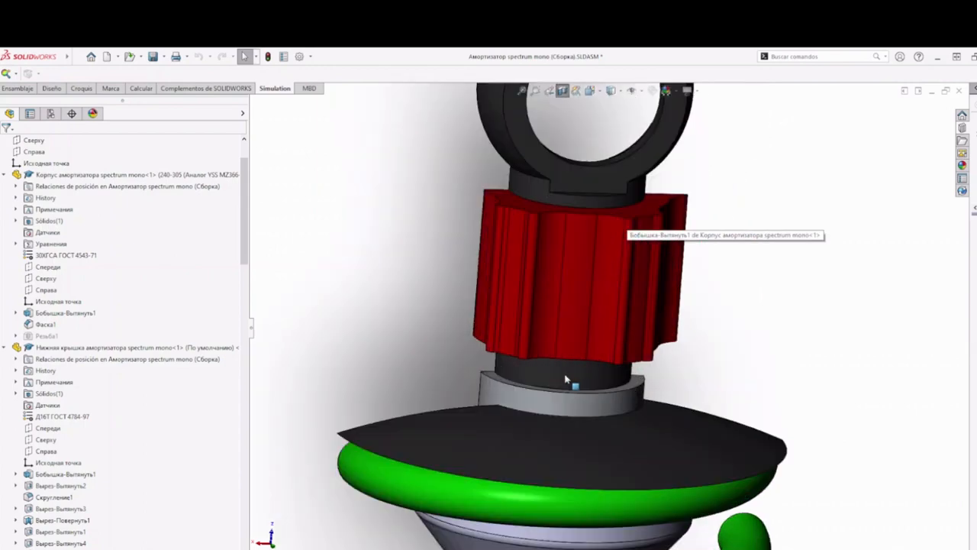
{"action": "scroll", "coordinate": [568, 378], "scroll_direction": "up", "scroll_amount": 5}
- Examine the cut face of the shock absorber, including the rod, compression buffer, spring coils and hollow cylinder
{"action": "middle_click_drag", "start_coordinate": [574, 377], "coordinate": [774, 386]}
{"action": "scroll", "coordinate": [625, 354], "scroll_direction": "up", "scroll_amount": 2}
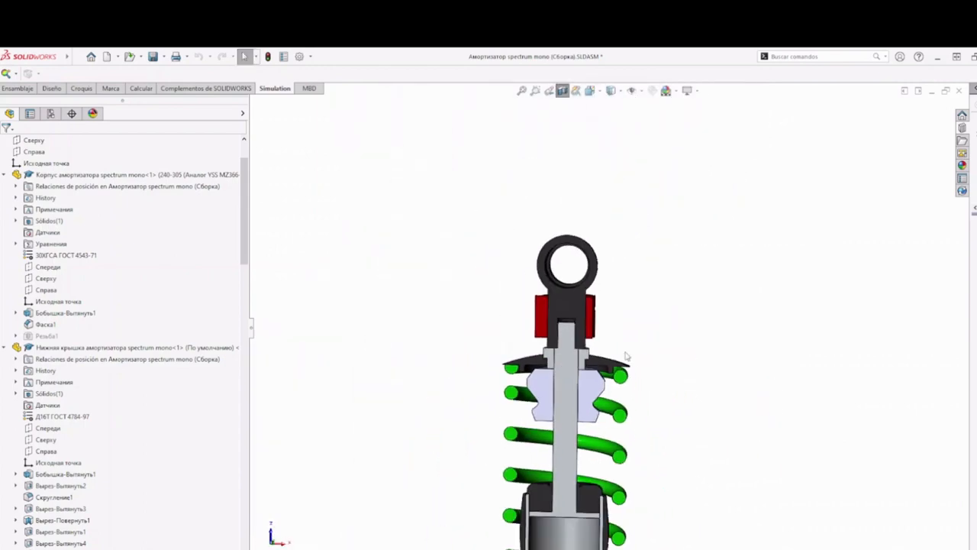
{"action": "scroll", "coordinate": [628, 453], "scroll_direction": "up", "scroll_amount": 4}
{"action": "scroll", "coordinate": [626, 478], "scroll_direction": "down", "scroll_amount": 3}
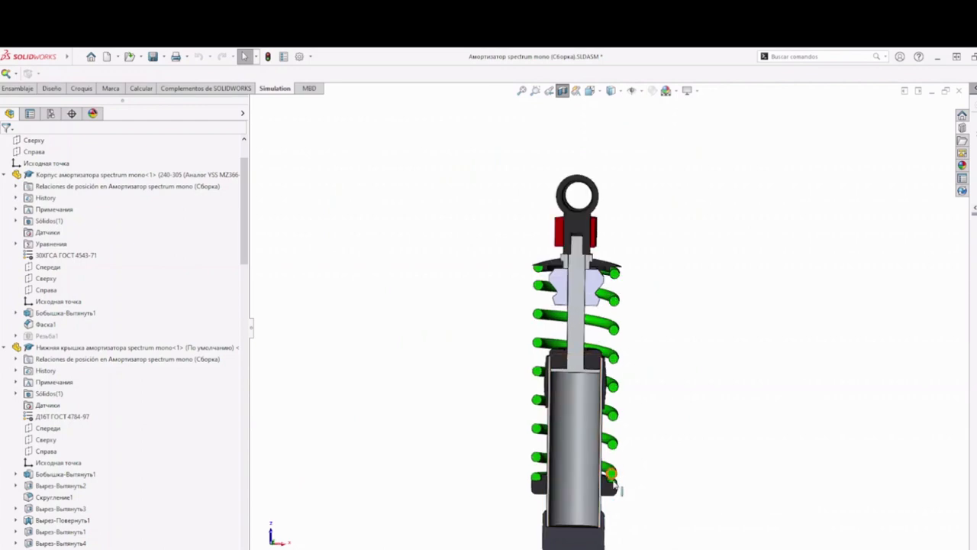
{"action": "scroll", "coordinate": [613, 484], "scroll_direction": "down", "scroll_amount": 1}
{"action": "middle_click_drag", "start_coordinate": [657, 432], "coordinate": [637, 445]}
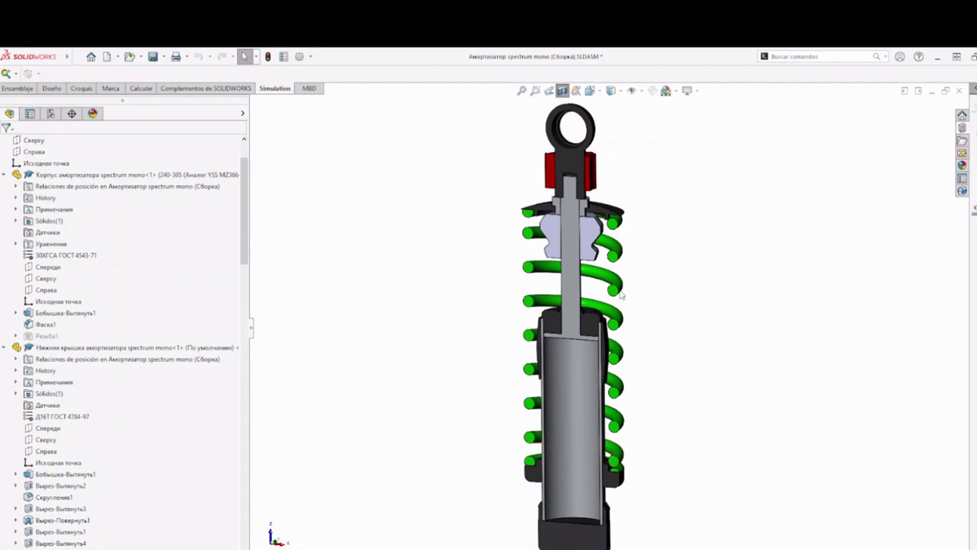
{"action": "scroll", "coordinate": [645, 389], "scroll_direction": "down", "scroll_amount": 3}
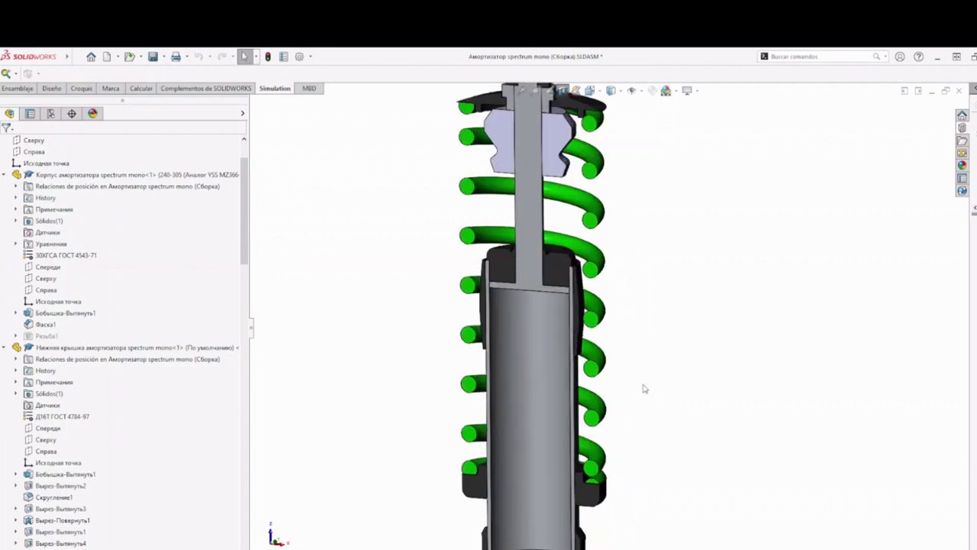
{"action": "scroll", "coordinate": [645, 389], "scroll_direction": "up", "scroll_amount": 3}
{"action": "scroll", "coordinate": [569, 303], "scroll_direction": "down", "scroll_amount": 4}
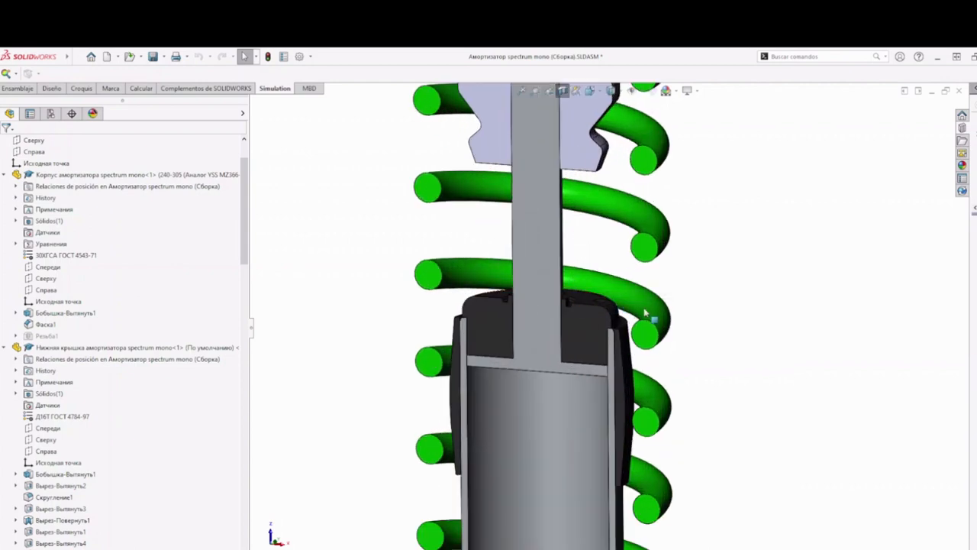
{"action": "scroll", "coordinate": [647, 313], "scroll_direction": "up", "scroll_amount": 2}
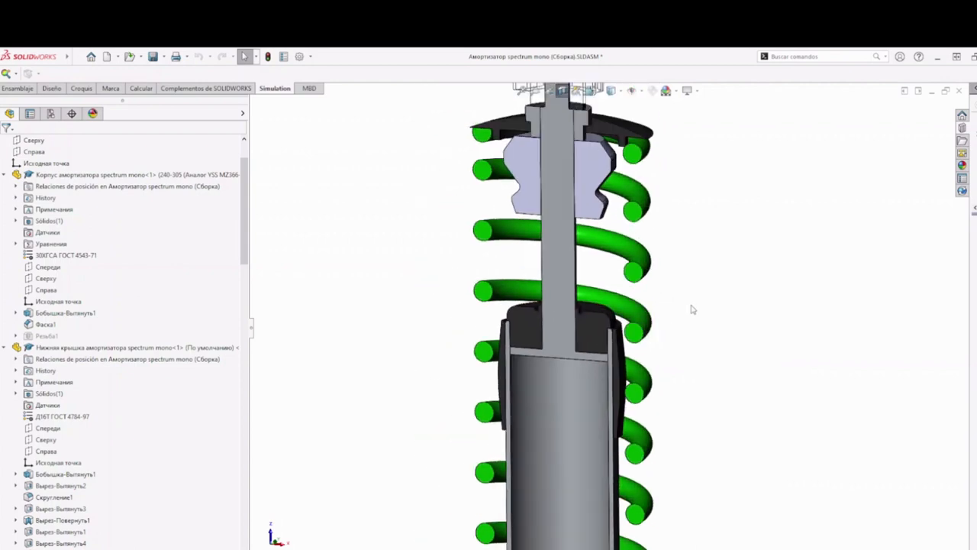
{"action": "scroll", "coordinate": [688, 358], "scroll_direction": "up", "scroll_amount": 3}
{"action": "scroll", "coordinate": [628, 448], "scroll_direction": "down", "scroll_amount": 1}
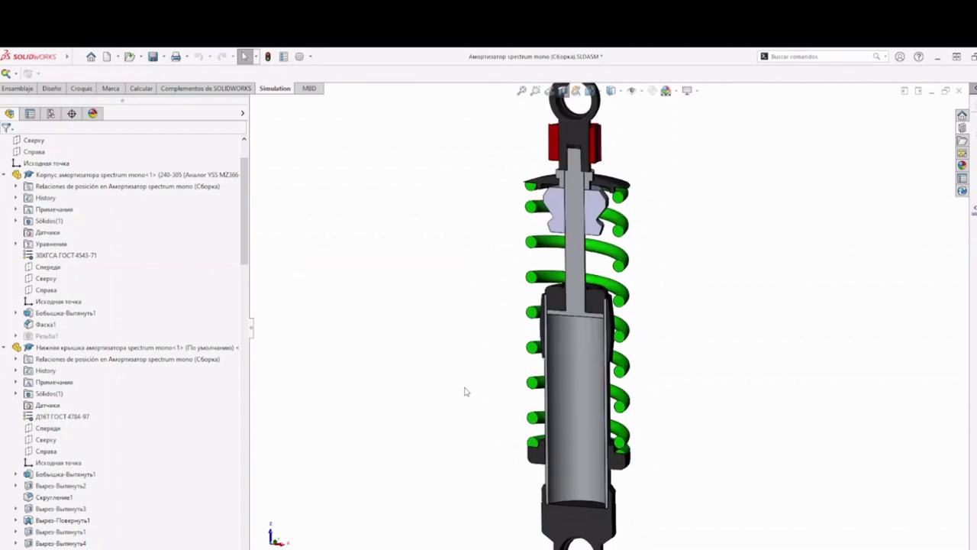
- Collapse all expanded component entries and the mates group in the assembly tree
{"action": "left_click", "coordinate": [6, 347]}
{"action": "left_click", "coordinate": [5, 174]}
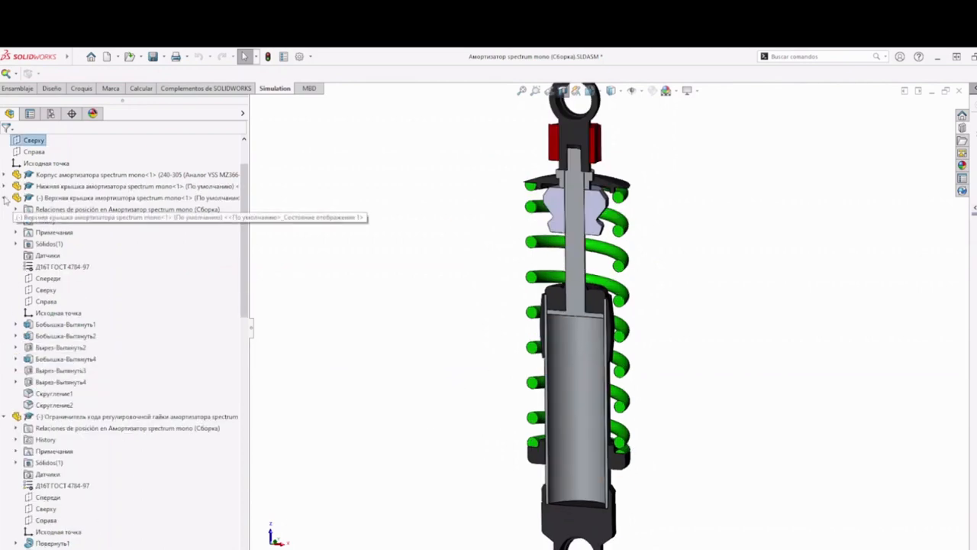
{"action": "left_click", "coordinate": [6, 198]}
{"action": "left_click", "coordinate": [5, 209]}
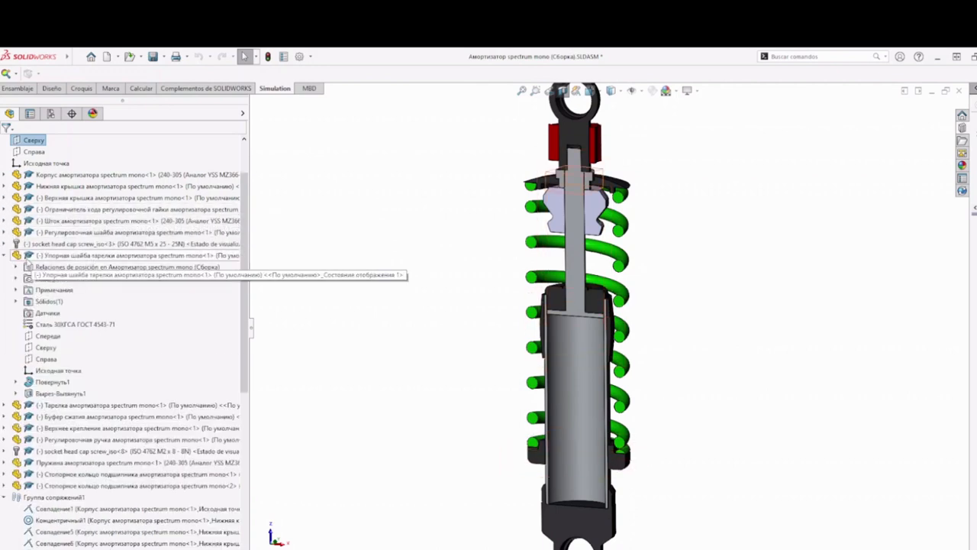
{"action": "left_click", "coordinate": [4, 255]}
{"action": "left_click", "coordinate": [5, 358]}
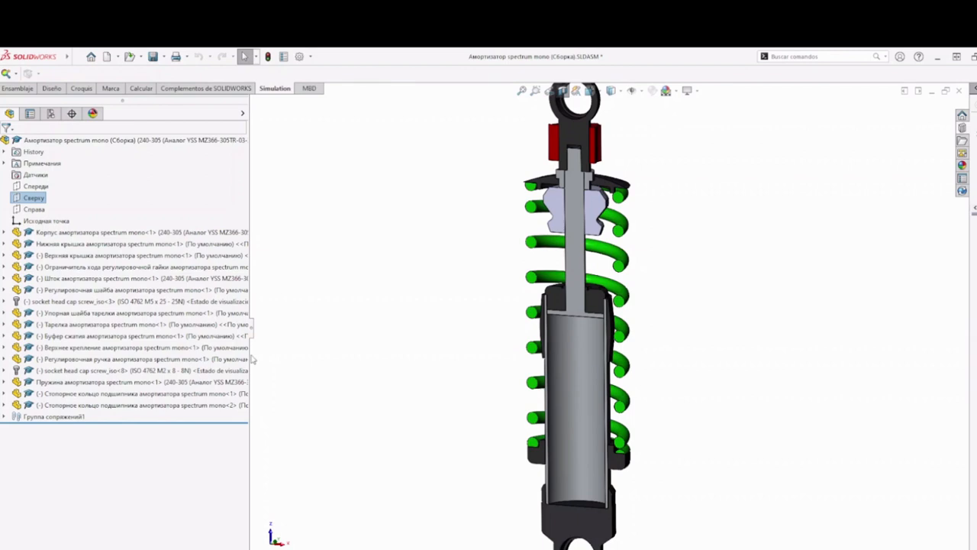
- Turn off the section view so the complete shock absorber is displayed
{"action": "scroll", "coordinate": [637, 239], "scroll_direction": "down", "scroll_amount": 3}
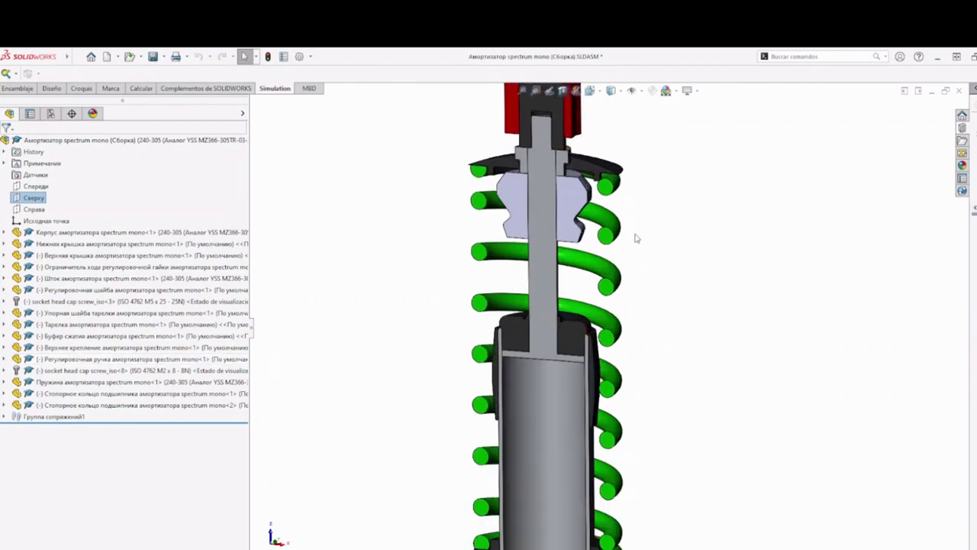
{"action": "scroll", "coordinate": [589, 244], "scroll_direction": "up", "scroll_amount": 3}
{"action": "left_click", "coordinate": [561, 90]}
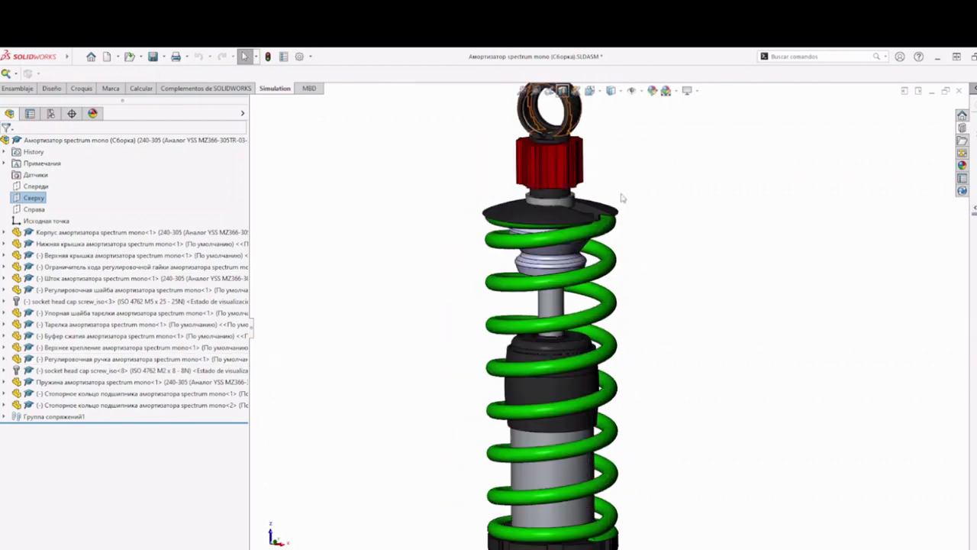
- Review the Nailon 101 material properties of the compression buffer under the spring plate and close the material data without changes
{"action": "left_click", "coordinate": [584, 244]}
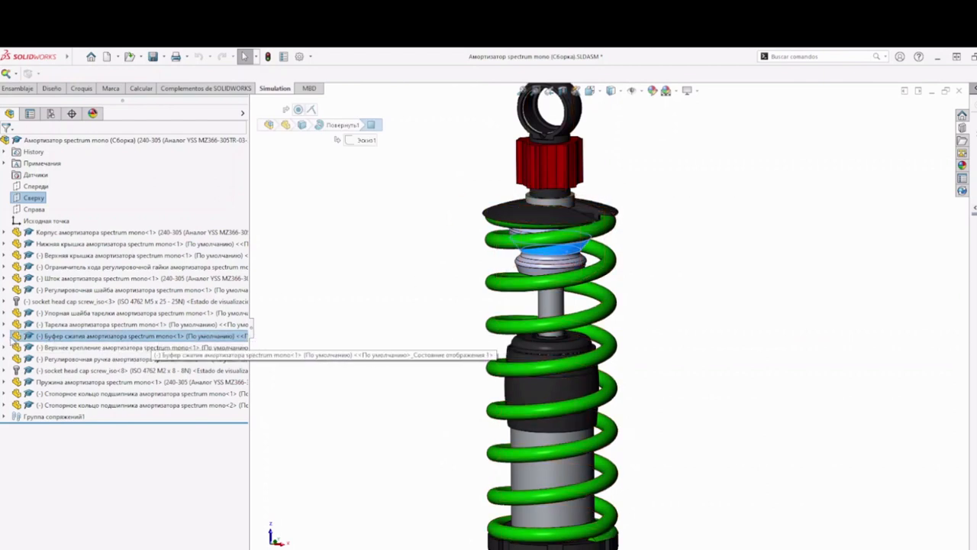
{"action": "left_click", "coordinate": [6, 336]}
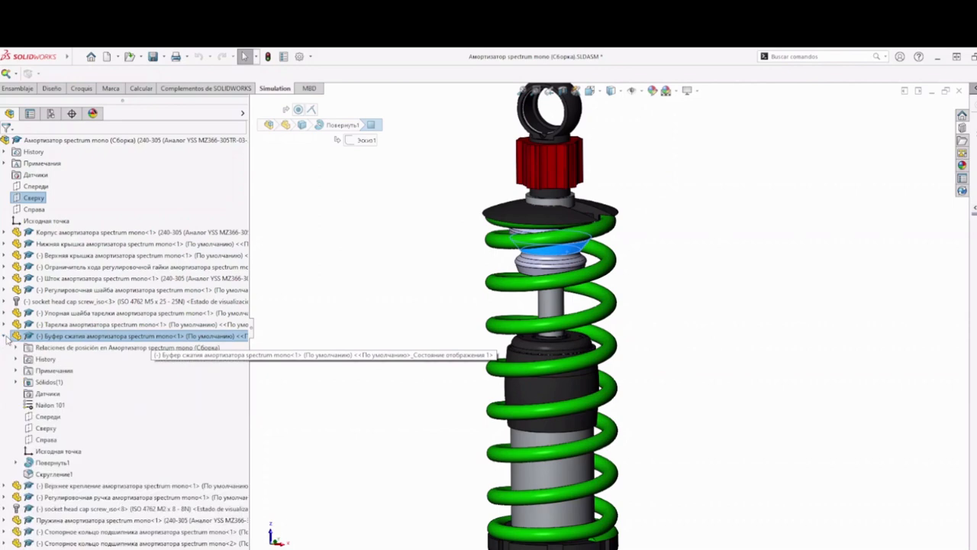
{"action": "right_click", "coordinate": [58, 405]}
{"action": "left_click", "coordinate": [90, 413]}
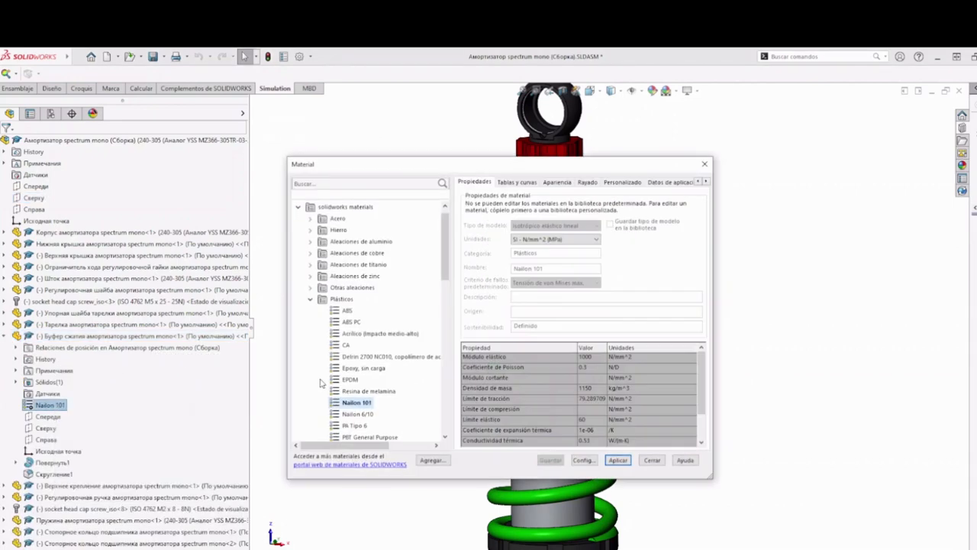
{"action": "left_click_drag", "start_coordinate": [594, 174], "coordinate": [618, 120]}
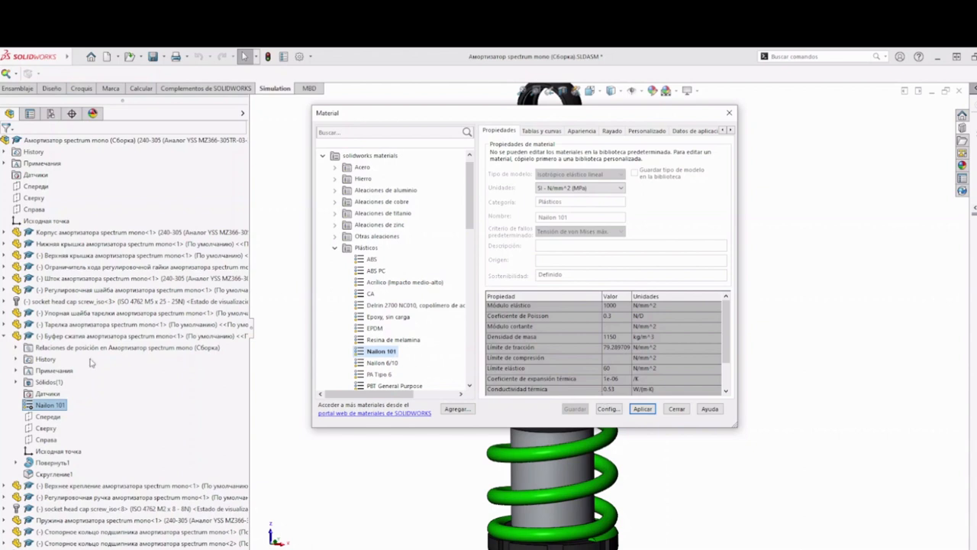
{"action": "left_click", "coordinate": [728, 113]}
- Highlight the compression buffer to examine it inside the spring, then restore the isometric view and collapse its tree entry
{"action": "left_click", "coordinate": [538, 261]}
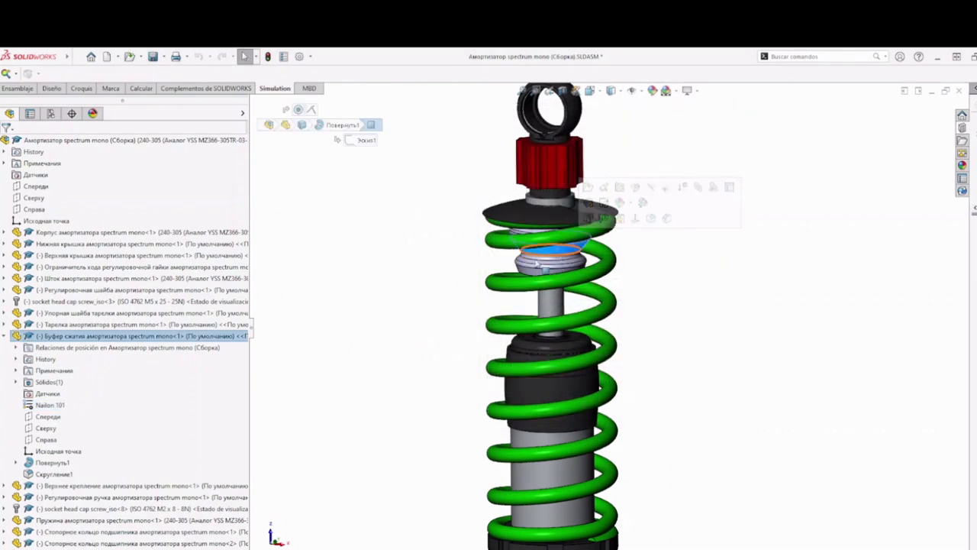
{"action": "left_click", "coordinate": [132, 336]}
{"action": "middle_click_drag", "start_coordinate": [479, 309], "coordinate": [534, 255]}
{"action": "scroll", "coordinate": [568, 248], "scroll_direction": "down", "scroll_amount": 4}
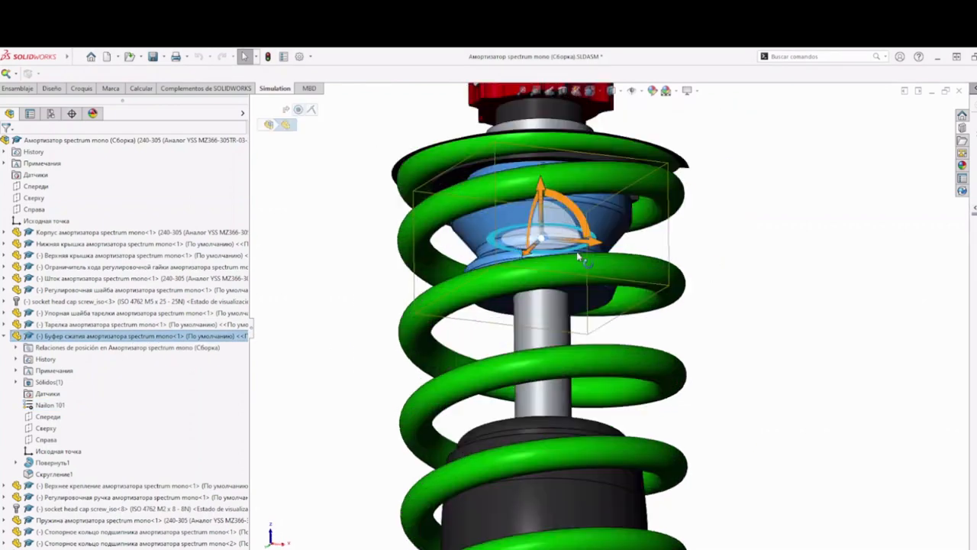
{"action": "scroll", "coordinate": [732, 344], "scroll_direction": "down", "scroll_amount": 3}
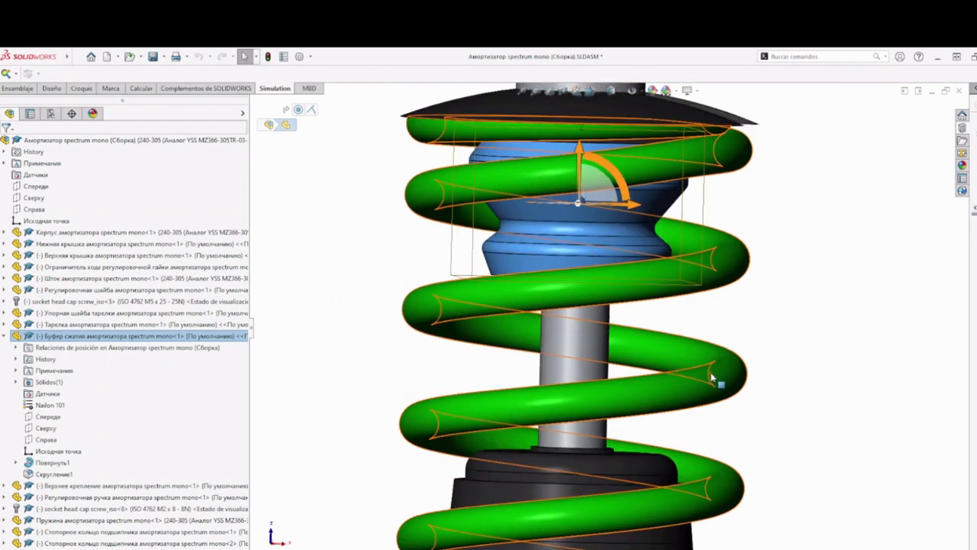
{"action": "key", "text": "space"}
{"action": "left_click", "coordinate": [914, 418]}
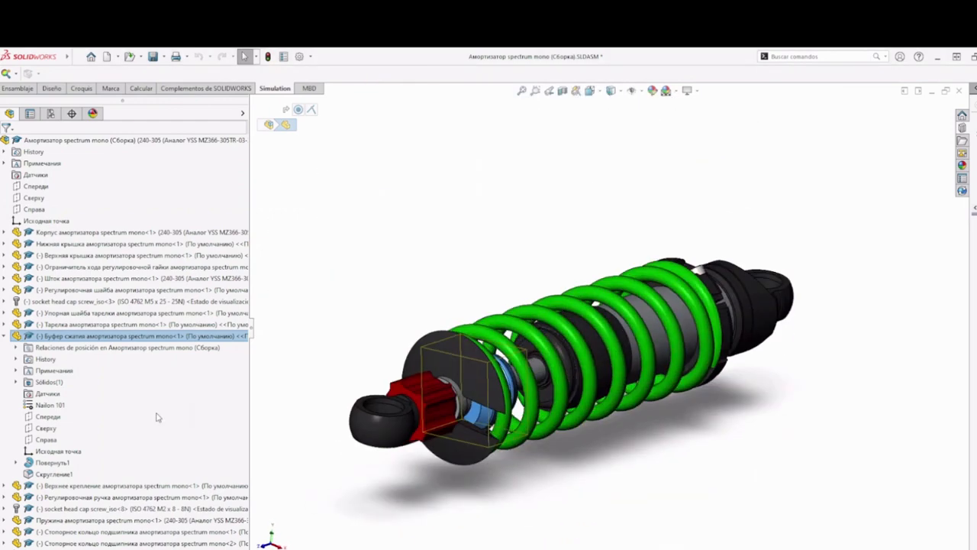
{"action": "left_click", "coordinate": [4, 336]}
{"action": "left_click", "coordinate": [339, 319]}
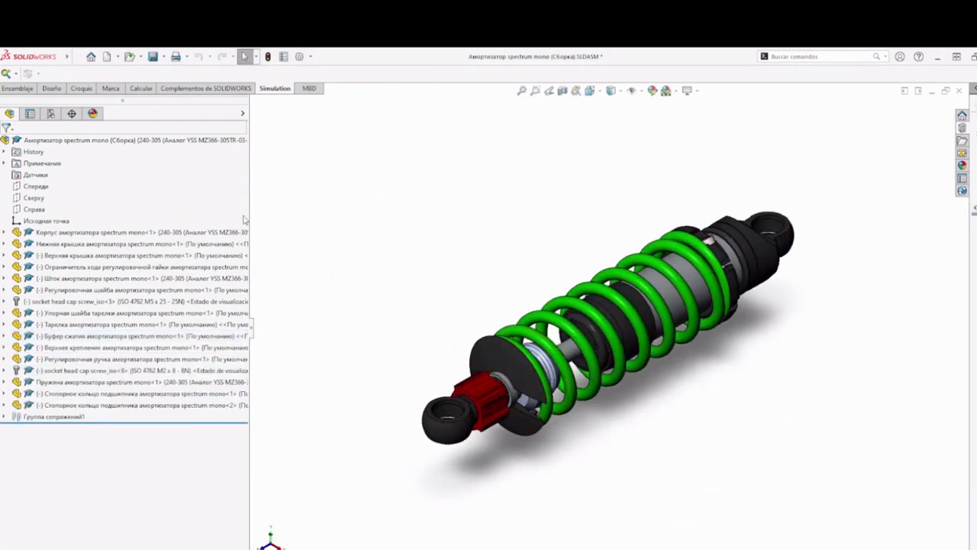
- Create a new static study named Análisis estático 2 for the shock absorber assembly
{"action": "left_click", "coordinate": [16, 73]}
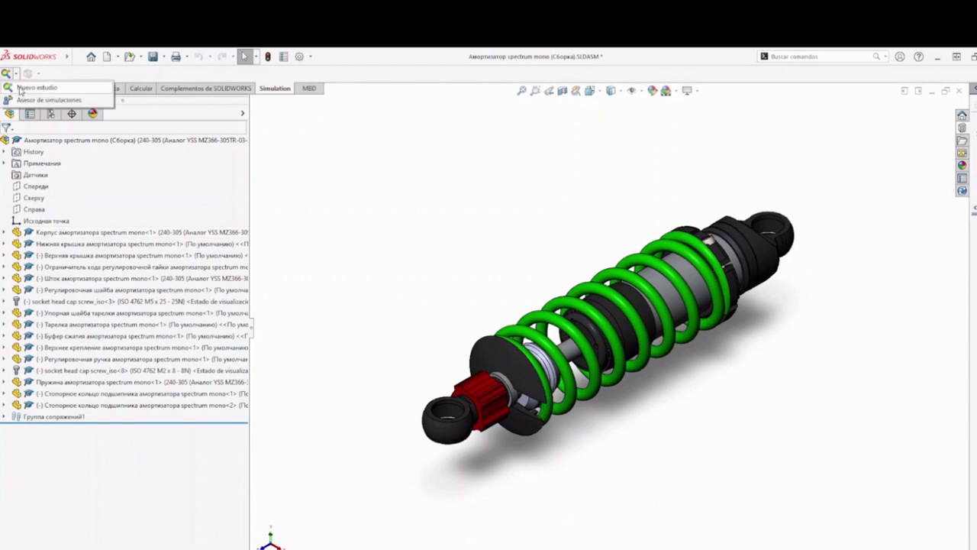
{"action": "left_click", "coordinate": [31, 87]}
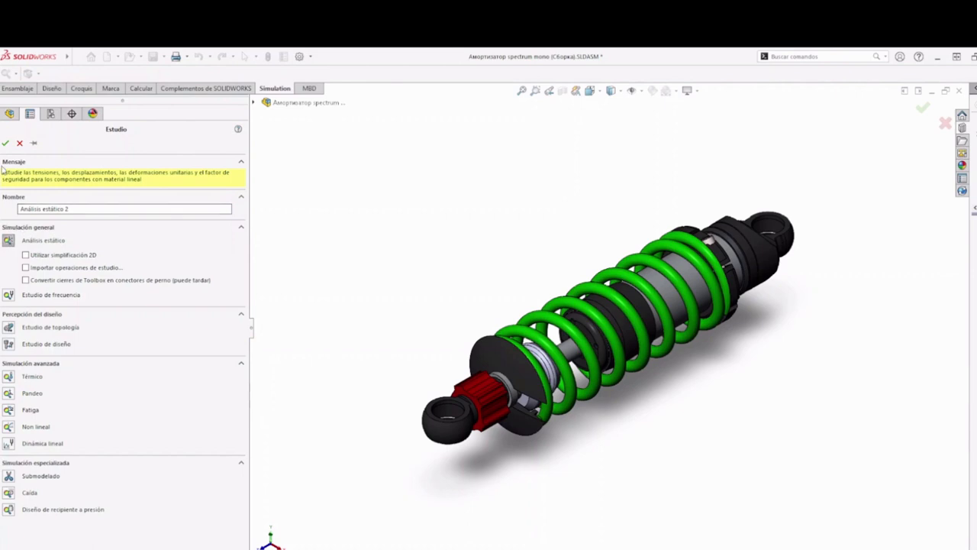
{"action": "left_click", "coordinate": [6, 144]}
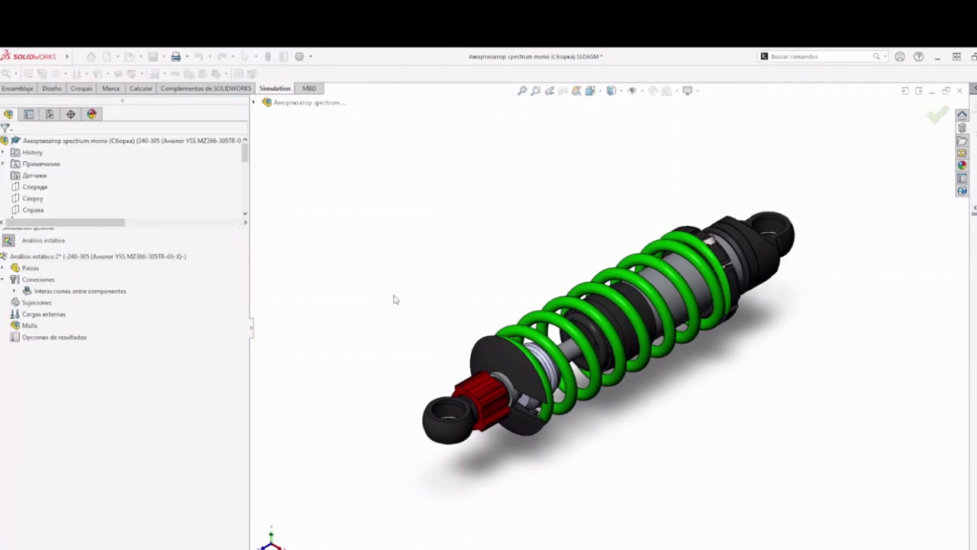
- Exclude both socket head cap screws from the analysis in the Análisis estático 2 study
{"action": "middle_click_drag", "start_coordinate": [534, 454], "coordinate": [603, 328]}
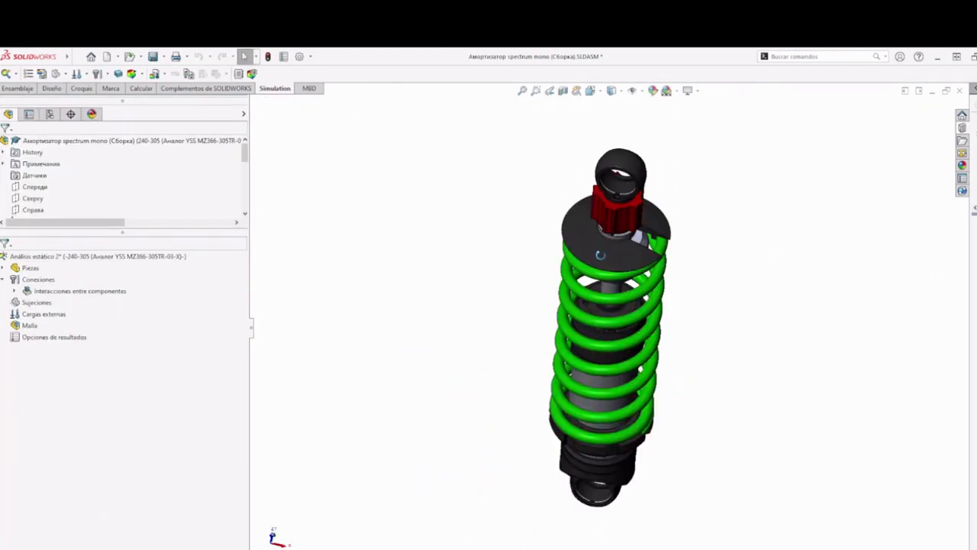
{"action": "scroll", "coordinate": [603, 328], "scroll_direction": "down", "scroll_amount": 2}
{"action": "scroll", "coordinate": [602, 328], "scroll_direction": "up", "scroll_amount": 3}
{"action": "scroll", "coordinate": [609, 323], "scroll_direction": "down", "scroll_amount": 2}
{"action": "scroll", "coordinate": [608, 323], "scroll_direction": "down", "scroll_amount": 2}
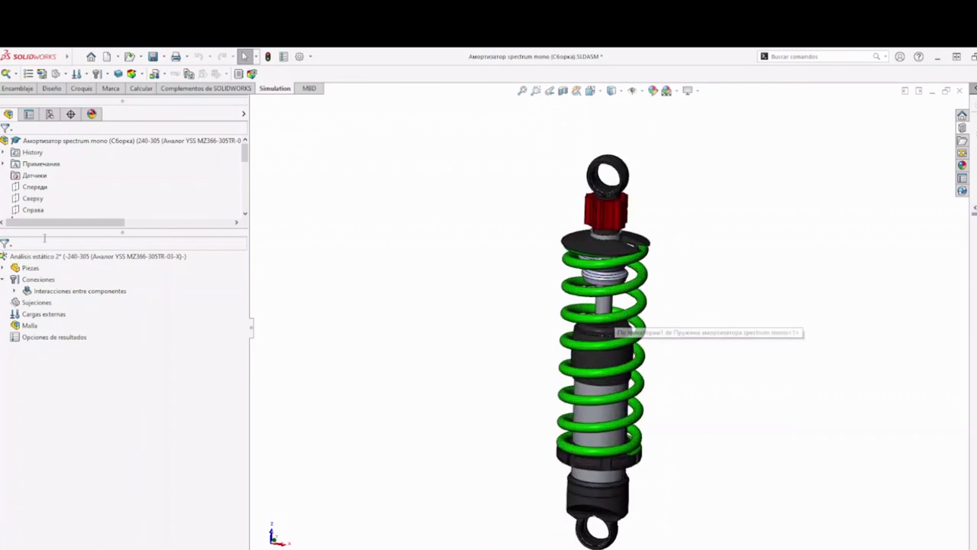
{"action": "left_click", "coordinate": [6, 268]}
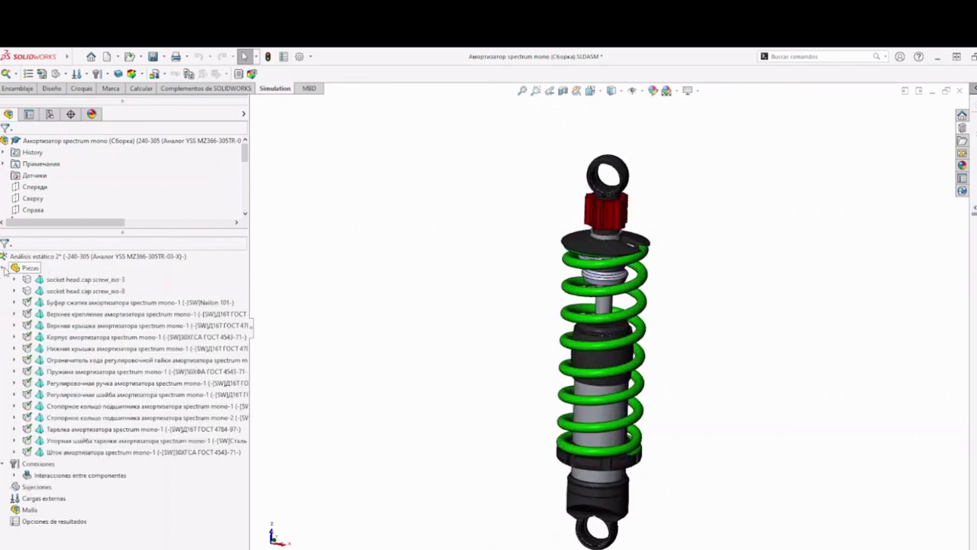
{"action": "left_click", "coordinate": [84, 290]}
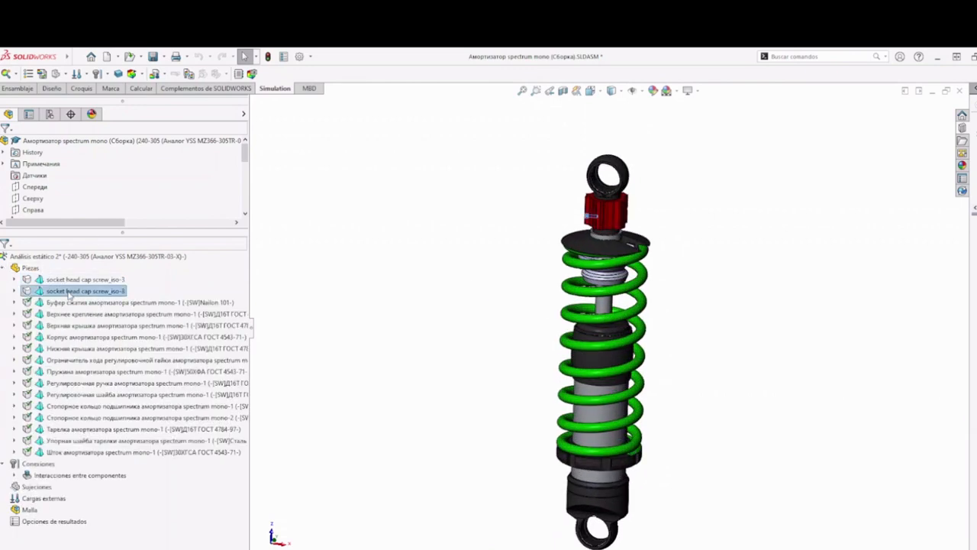
{"action": "scroll", "coordinate": [609, 237], "scroll_direction": "down", "scroll_amount": 1}
{"action": "left_click", "coordinate": [90, 280]}
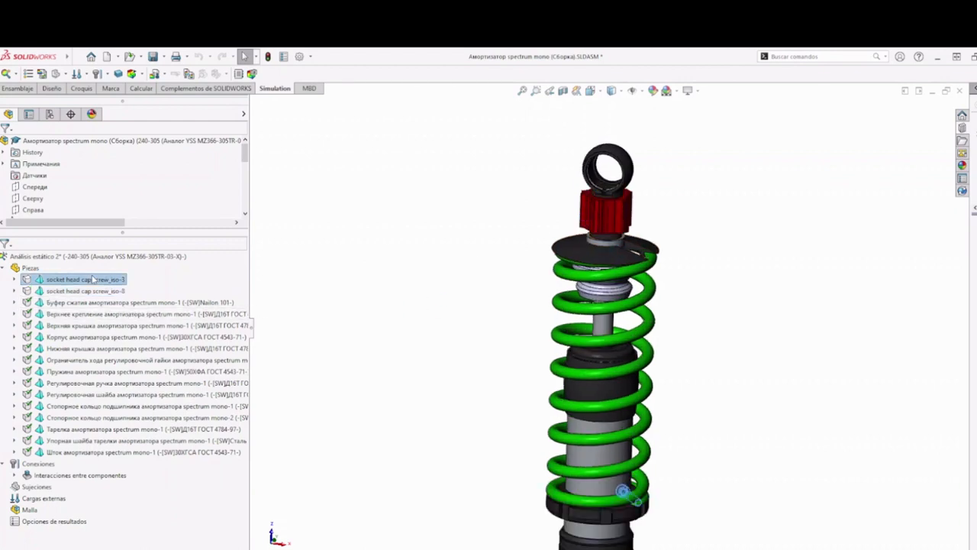
{"action": "left_click", "coordinate": [92, 290], "text": "ctrl"}
{"action": "right_click", "coordinate": [93, 292]}
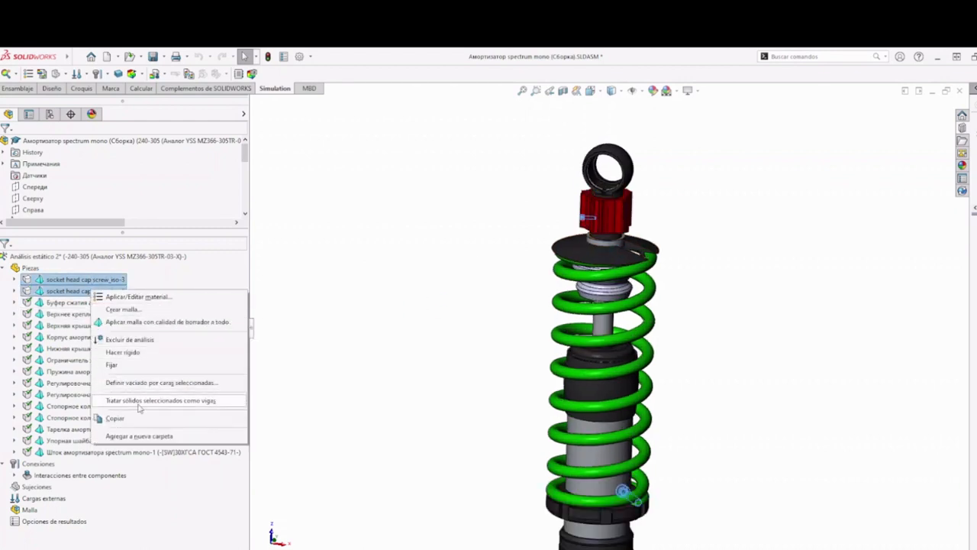
{"action": "left_click", "coordinate": [124, 341]}
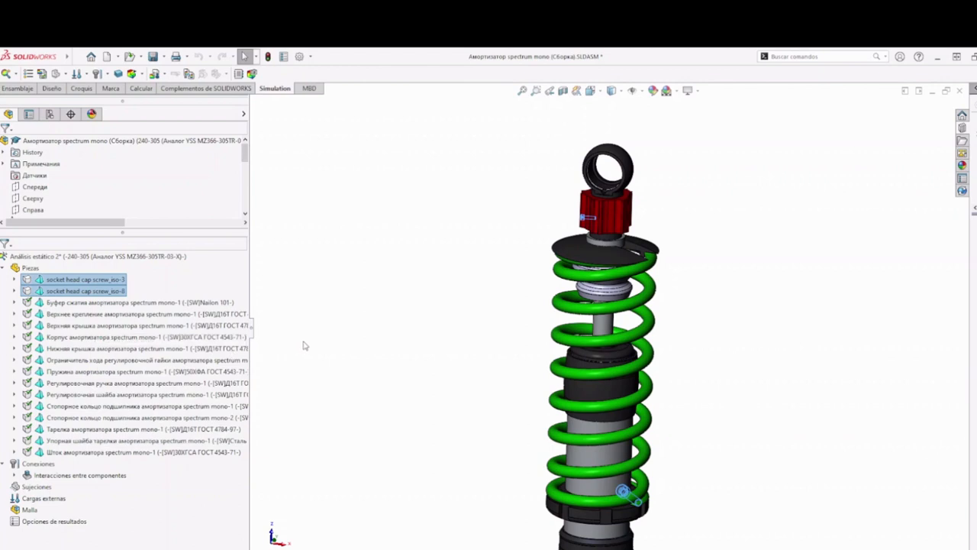
- Expand the assembly's mates group and section the shock absorber lengthwise along the Сверху plane with a 0.00 mm offset
{"action": "scroll", "coordinate": [567, 412], "scroll_direction": "up", "scroll_amount": 2}
{"action": "scroll", "coordinate": [672, 381], "scroll_direction": "down", "scroll_amount": 1}
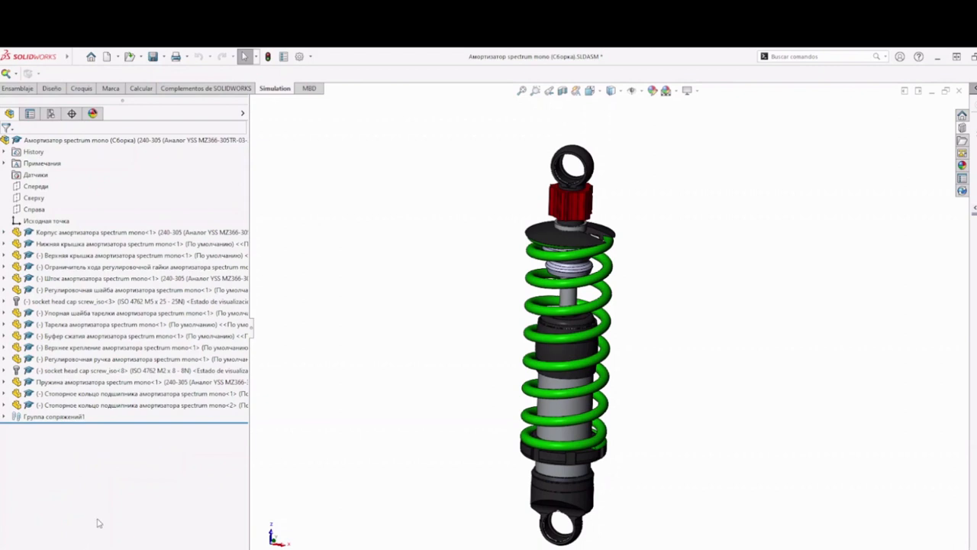
{"action": "left_click", "coordinate": [5, 416]}
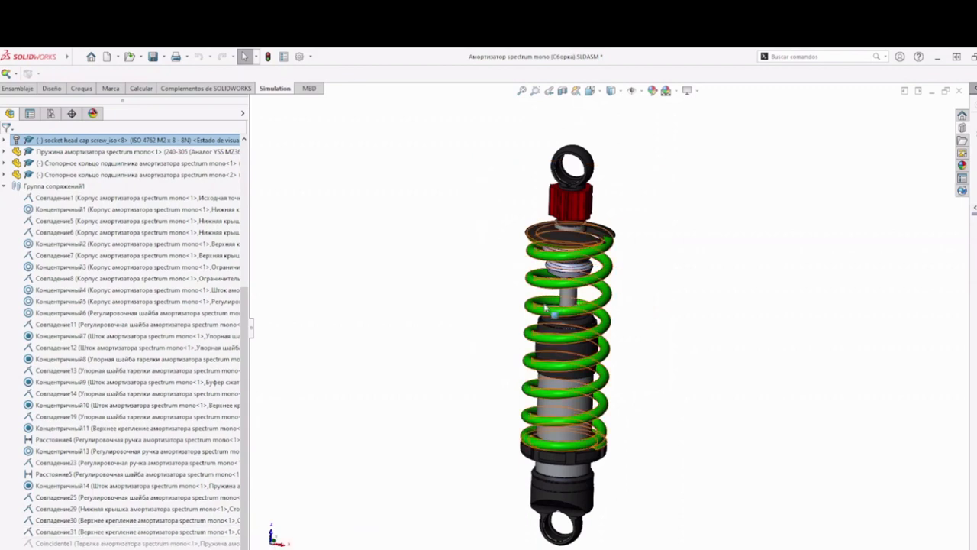
{"action": "middle_click_drag", "start_coordinate": [499, 275], "coordinate": [582, 333]}
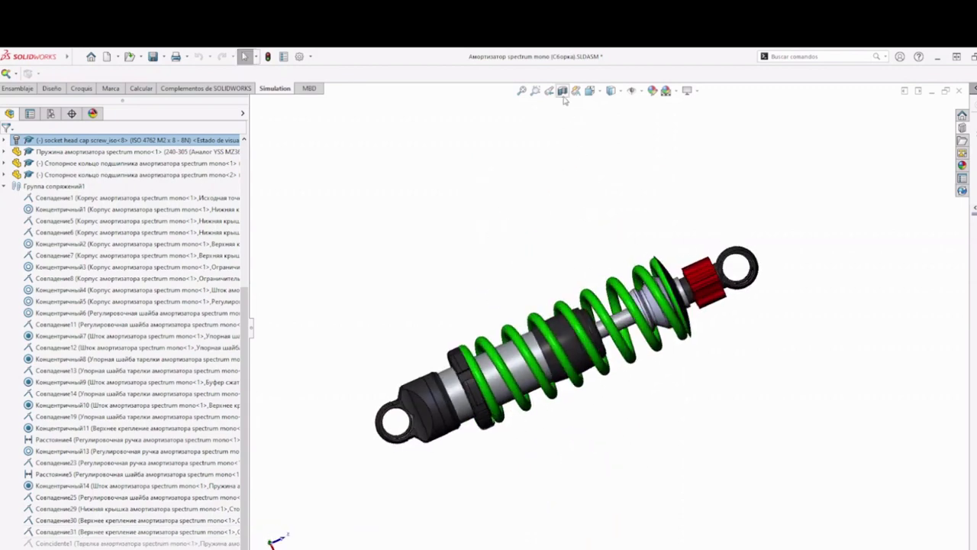
{"action": "left_click", "coordinate": [562, 91]}
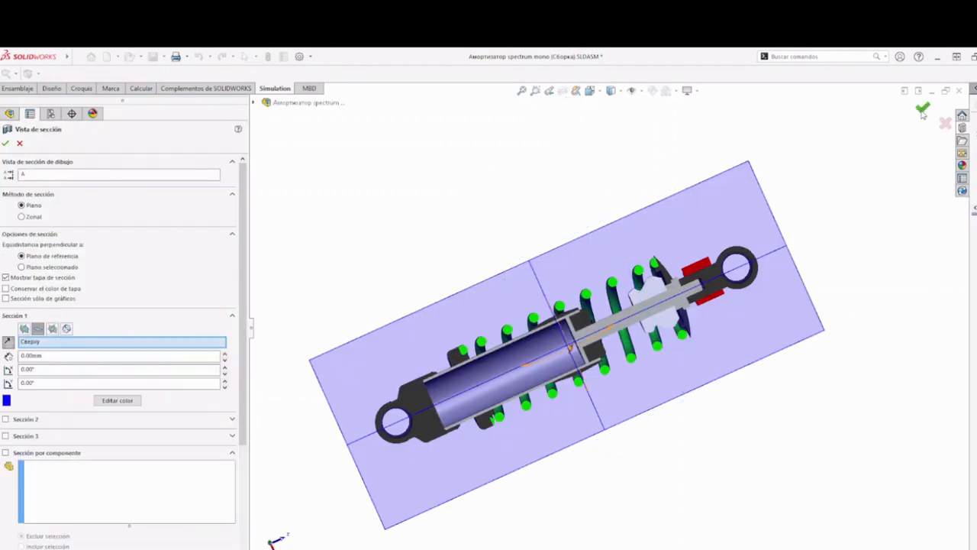
{"action": "left_click", "coordinate": [923, 109]}
- Slide the upper mount and rod along the shock axis partway into the body
{"action": "scroll", "coordinate": [840, 250], "scroll_direction": "down", "scroll_amount": 5}
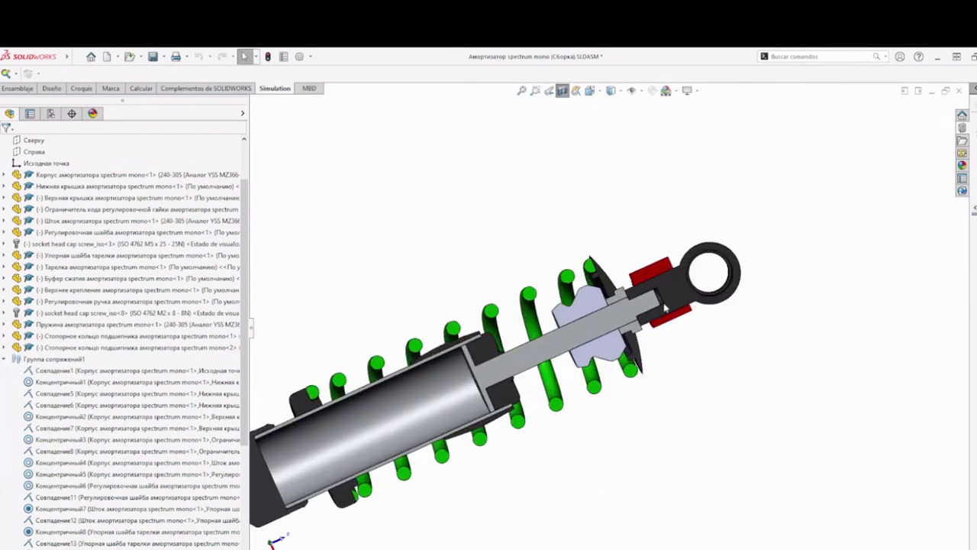
{"action": "scroll", "coordinate": [578, 319], "scroll_direction": "up", "scroll_amount": 2}
{"action": "left_click_drag", "start_coordinate": [578, 319], "coordinate": [642, 324]}
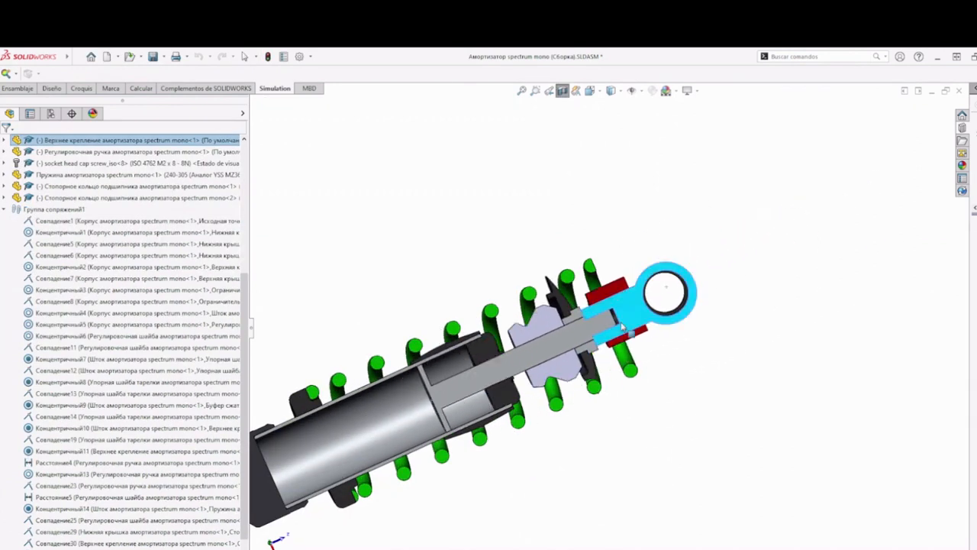
{"action": "scroll", "coordinate": [660, 410], "scroll_direction": "up", "scroll_amount": 2}
{"action": "scroll", "coordinate": [566, 384], "scroll_direction": "down", "scroll_amount": 2}
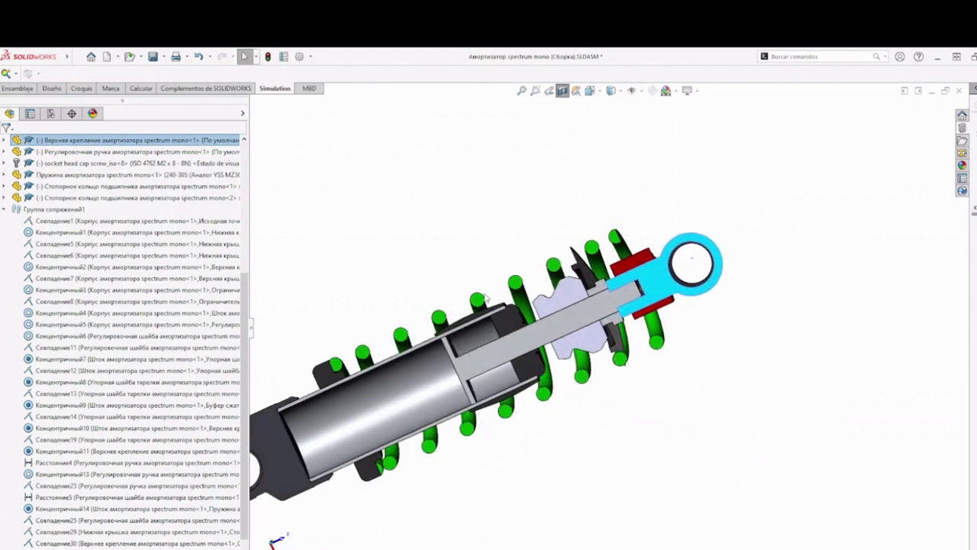
- Set up Move Component with collision detection between only the compression buffer and the upper cap, stopping at collision
{"action": "left_click", "coordinate": [136, 90]}
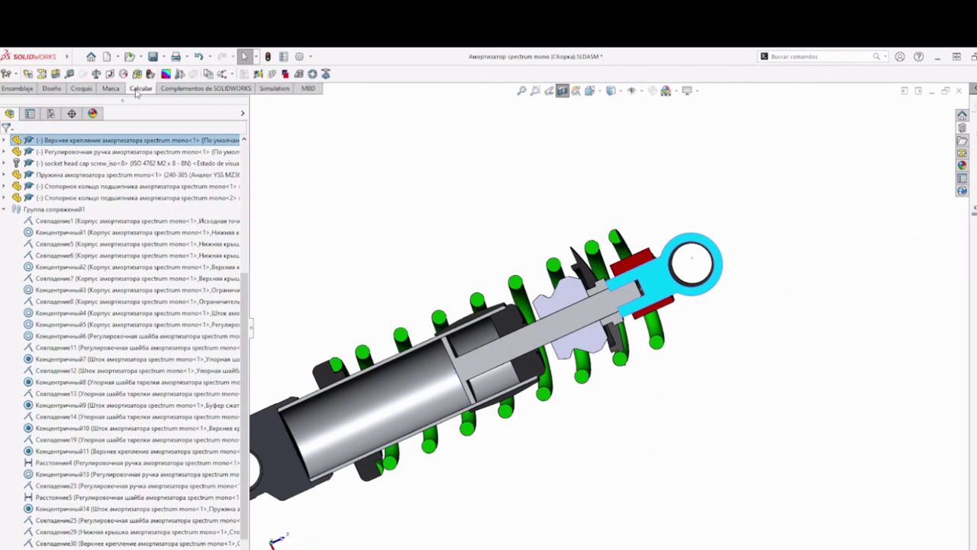
{"action": "left_click", "coordinate": [17, 88]}
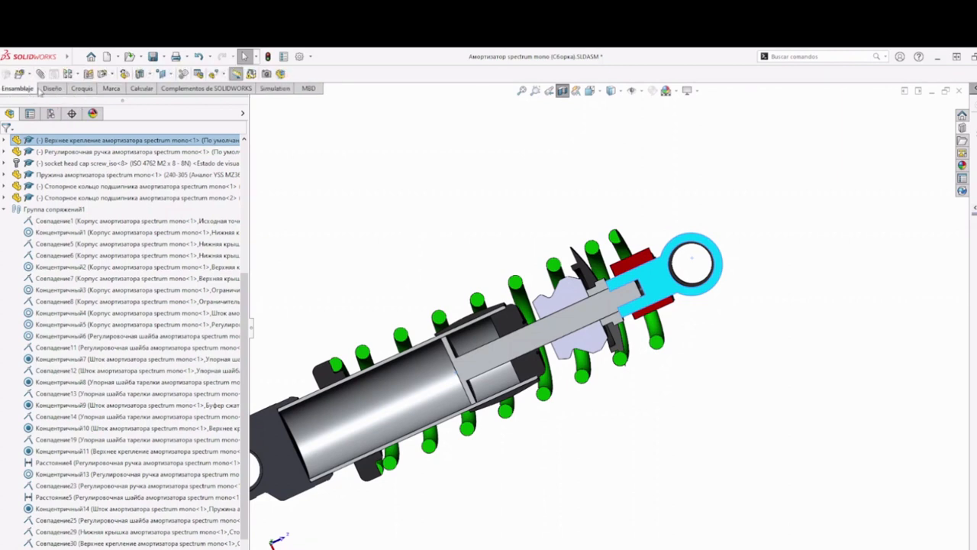
{"action": "left_click", "coordinate": [102, 74]}
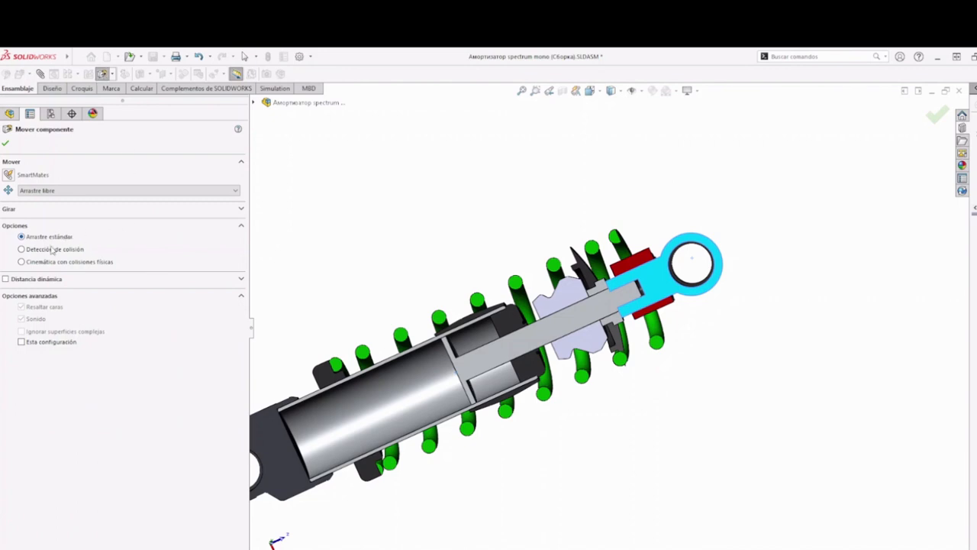
{"action": "left_click", "coordinate": [23, 248]}
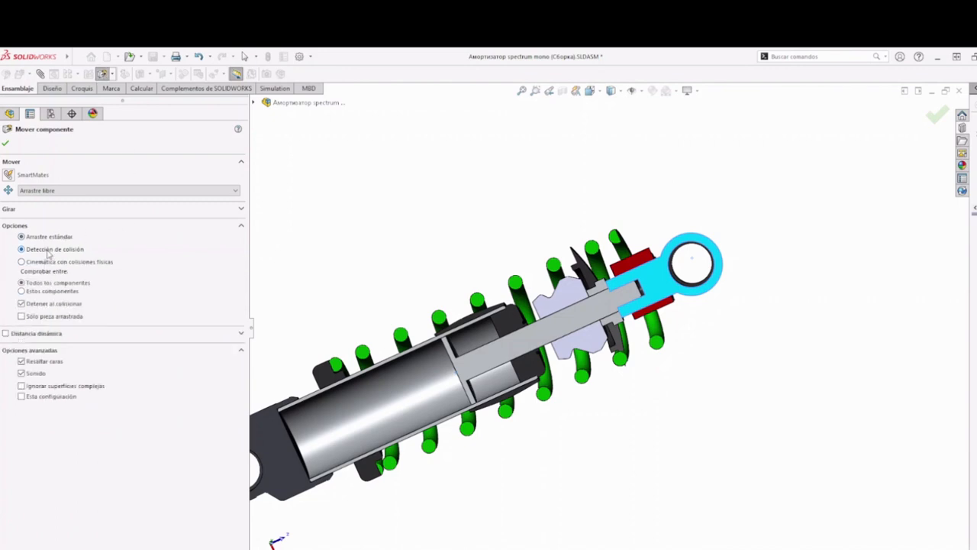
{"action": "left_click", "coordinate": [22, 291]}
{"action": "scroll", "coordinate": [452, 381], "scroll_direction": "down", "scroll_amount": 5}
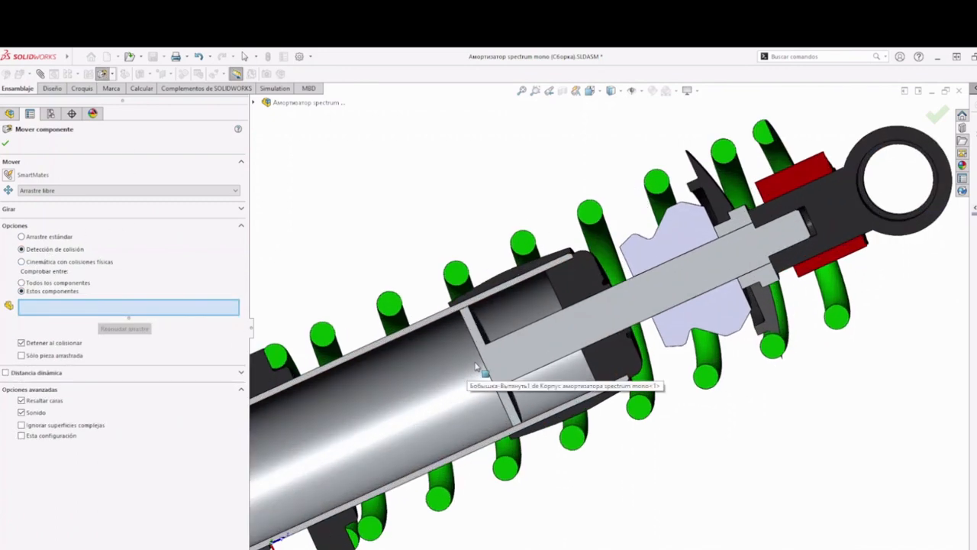
{"action": "scroll", "coordinate": [451, 382], "scroll_direction": "up", "scroll_amount": 1}
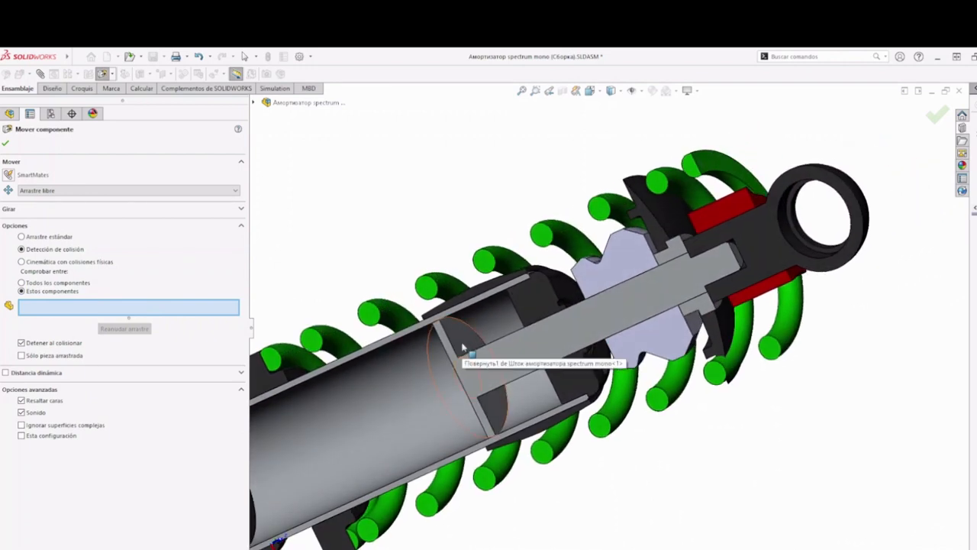
{"action": "middle_click_drag", "start_coordinate": [467, 340], "coordinate": [588, 325]}
{"action": "left_click", "coordinate": [667, 293]}
{"action": "left_click", "coordinate": [579, 332]}
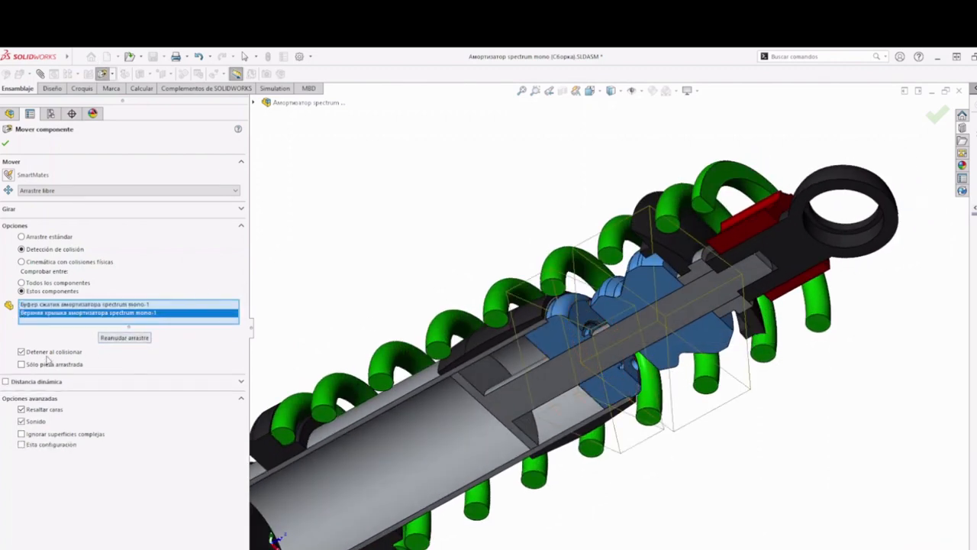
{"action": "left_click", "coordinate": [120, 338]}
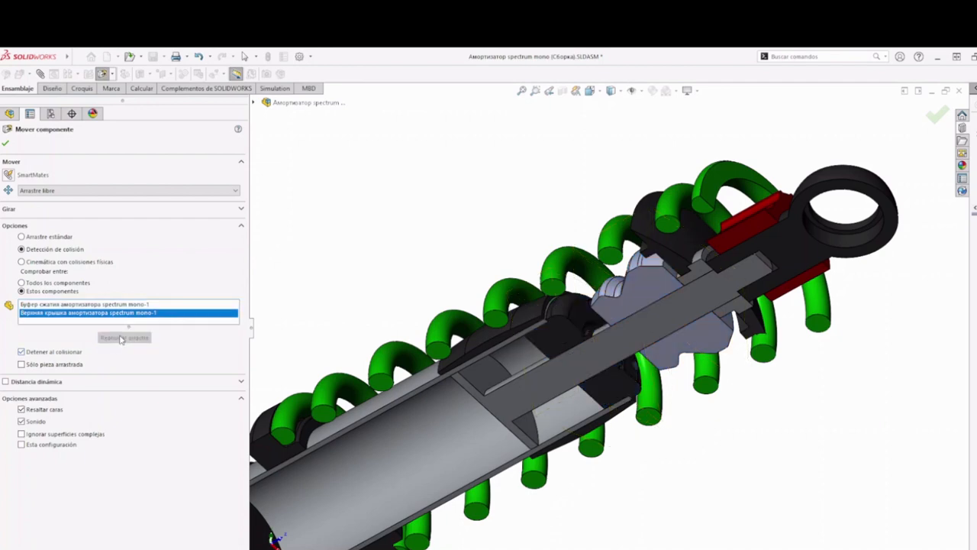
- Move the upper mount inward until the compression buffer meets the upper cap, limited to this configuration, and finish the component move
{"action": "left_click_drag", "start_coordinate": [753, 237], "coordinate": [717, 253]}
{"action": "middle_click_drag", "start_coordinate": [756, 413], "coordinate": [768, 378]}
{"action": "middle_click_drag", "start_coordinate": [784, 305], "coordinate": [763, 283]}
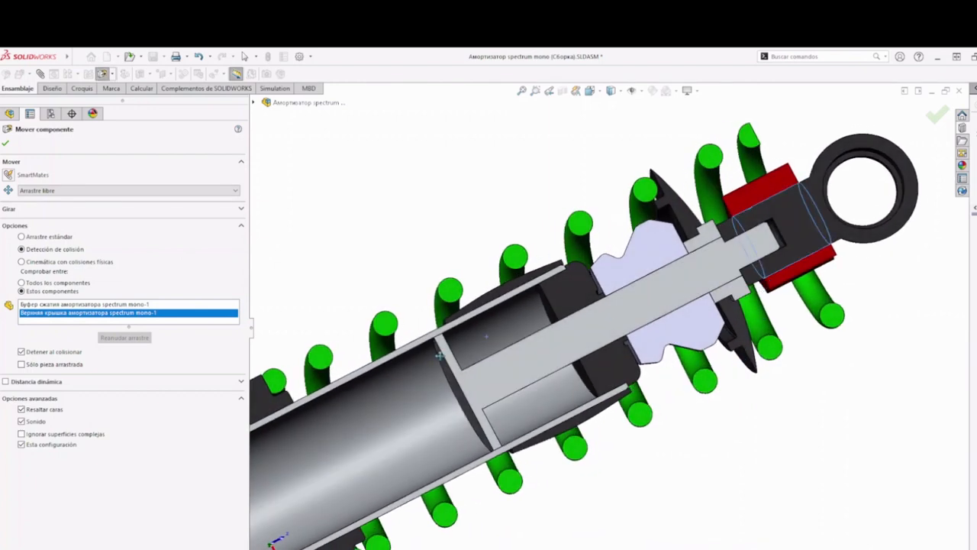
{"action": "scroll", "coordinate": [599, 405], "scroll_direction": "up", "scroll_amount": 3}
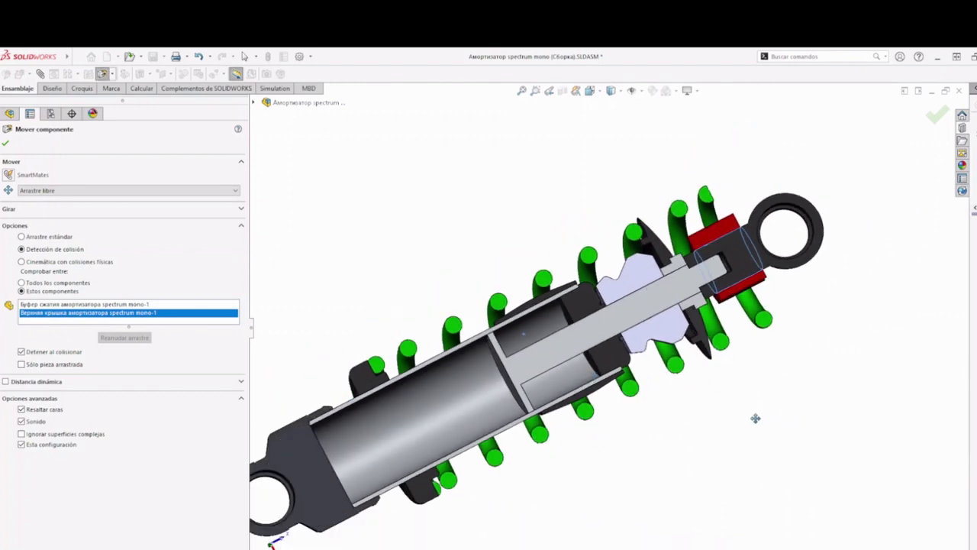
{"action": "scroll", "coordinate": [616, 328], "scroll_direction": "down", "scroll_amount": 2}
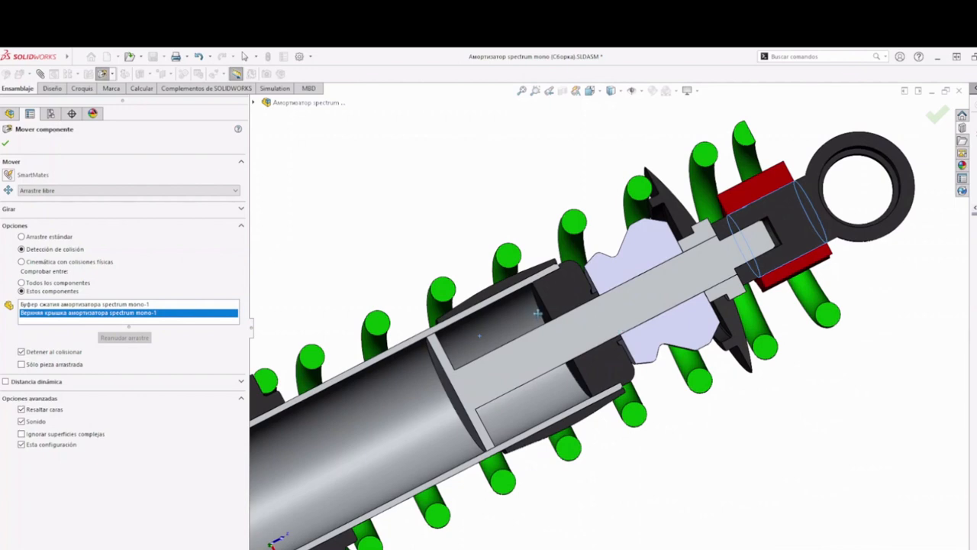
{"action": "middle_click_drag", "start_coordinate": [710, 504], "coordinate": [484, 360]}
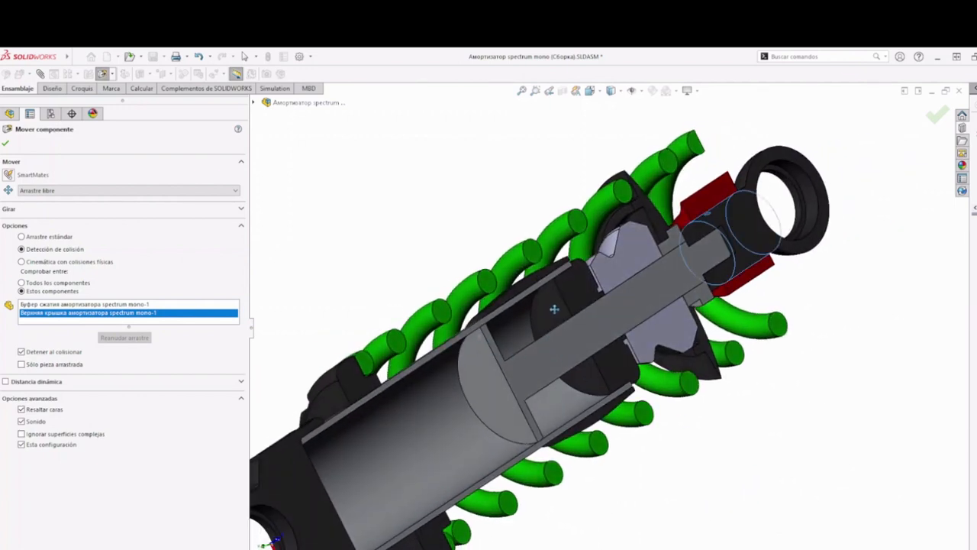
{"action": "middle_click_drag", "start_coordinate": [692, 449], "coordinate": [603, 488]}
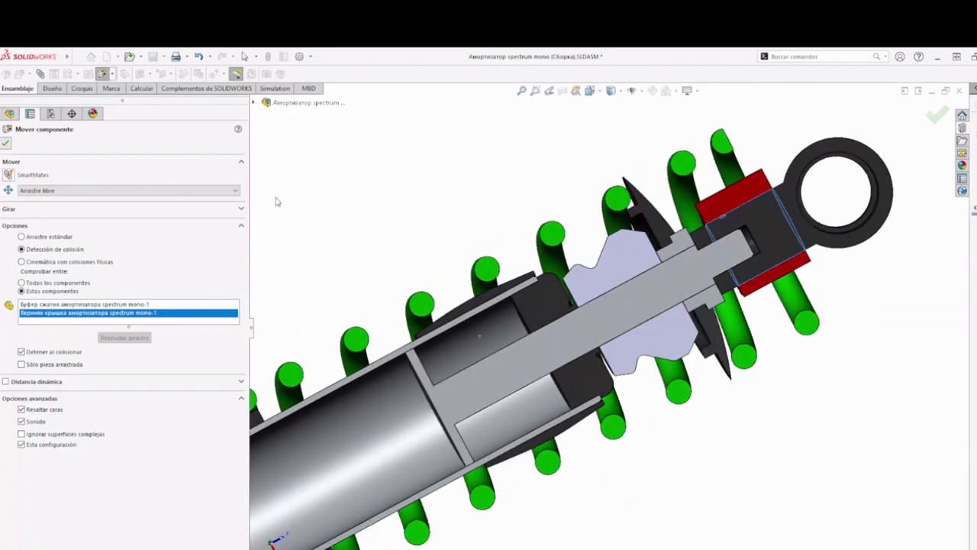
{"action": "key", "text": "Escape"}
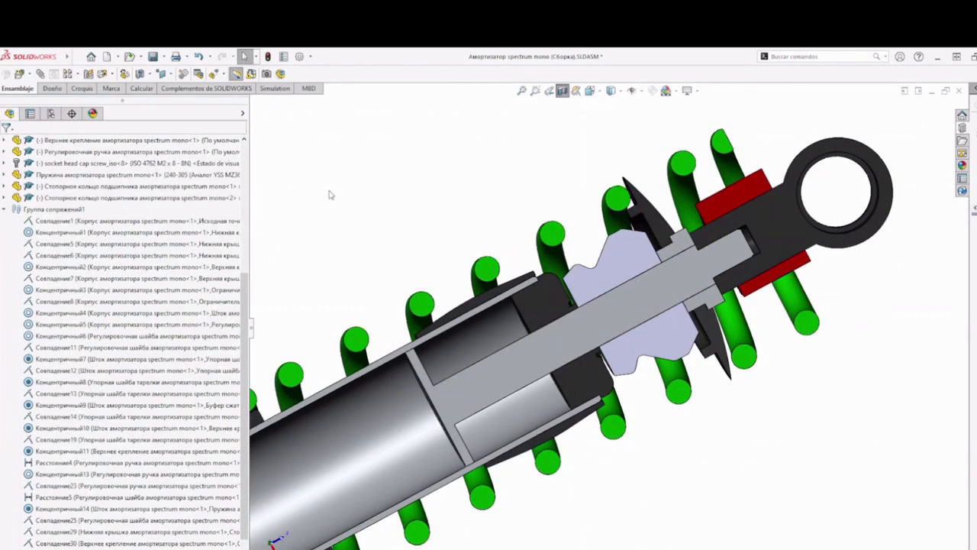
- Measure the distance between the upper cap's inner face and the facing piston face of the rod
{"action": "left_click", "coordinate": [140, 88]}
{"action": "left_click", "coordinate": [69, 73]}
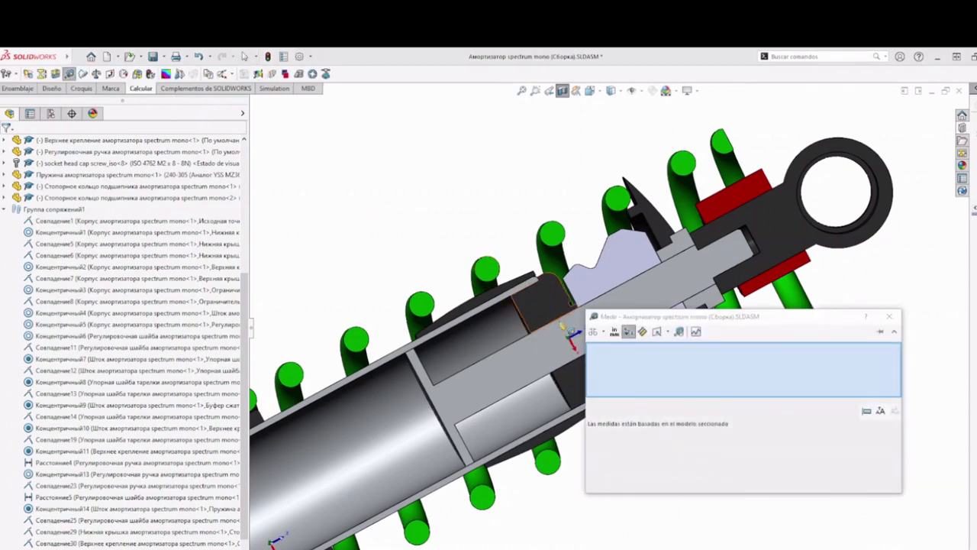
{"action": "middle_click_drag", "start_coordinate": [402, 270], "coordinate": [484, 293]}
{"action": "left_click", "coordinate": [533, 327]}
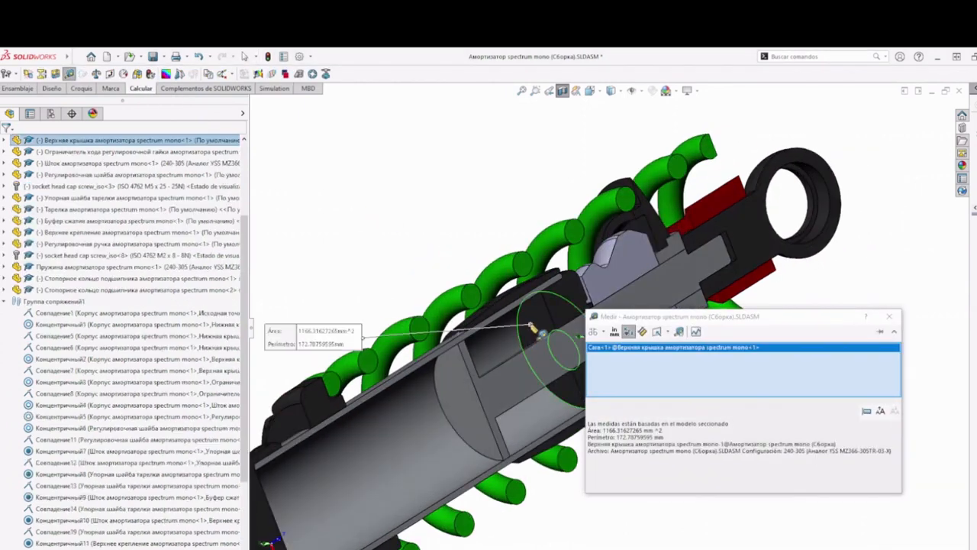
{"action": "middle_click_drag", "start_coordinate": [533, 326], "coordinate": [448, 381]}
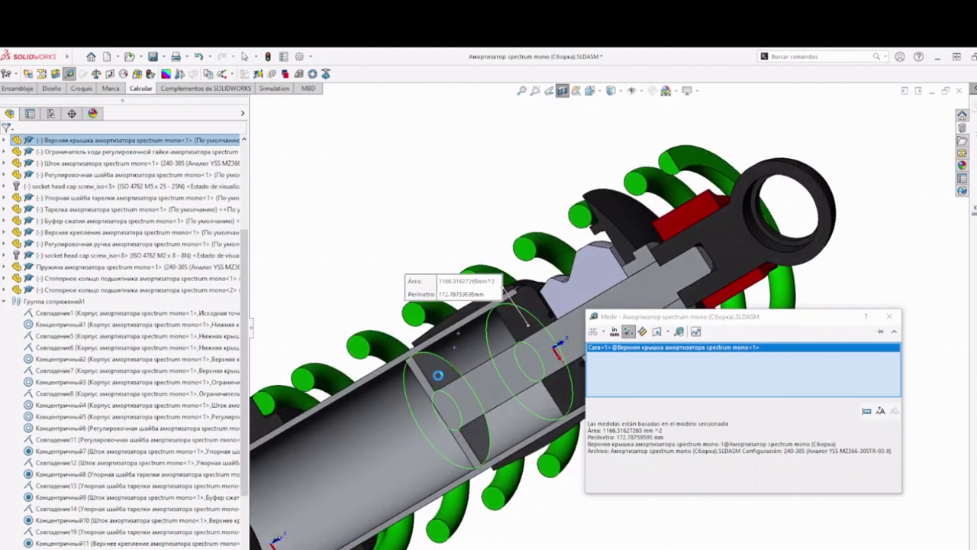
{"action": "left_click", "coordinate": [444, 382]}
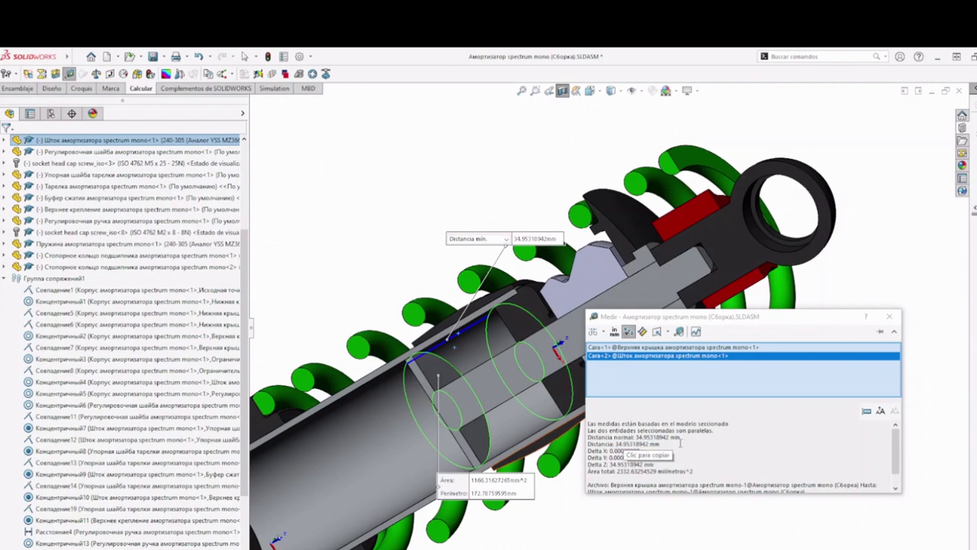
{"action": "middle_click_drag", "start_coordinate": [529, 428], "coordinate": [514, 379]}
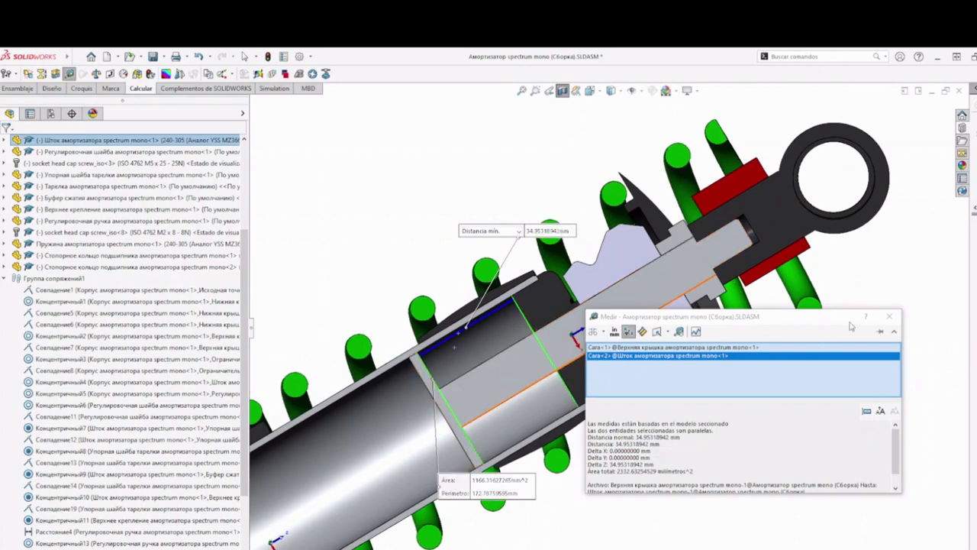
{"action": "left_click", "coordinate": [889, 315]}
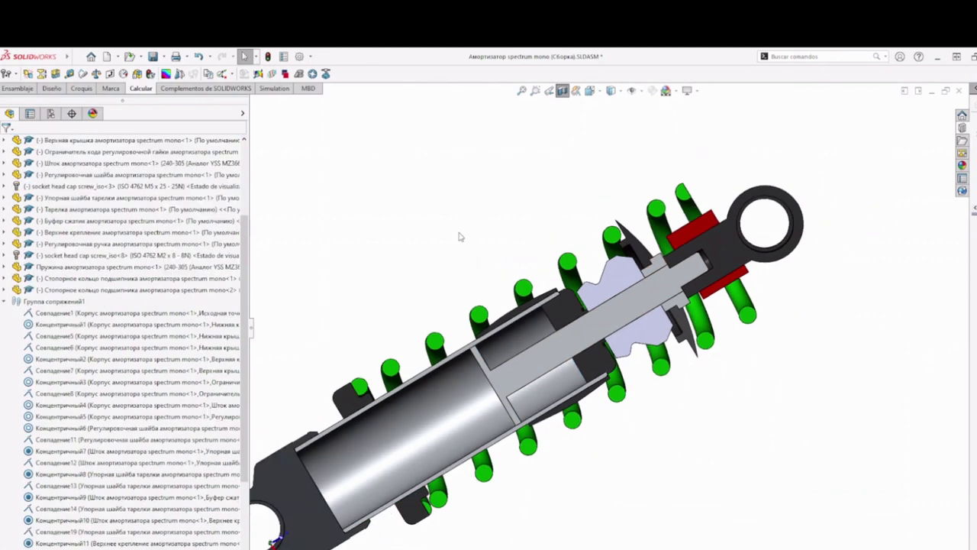
{"action": "scroll", "coordinate": [122, 229], "scroll_direction": "up", "scroll_amount": 5}
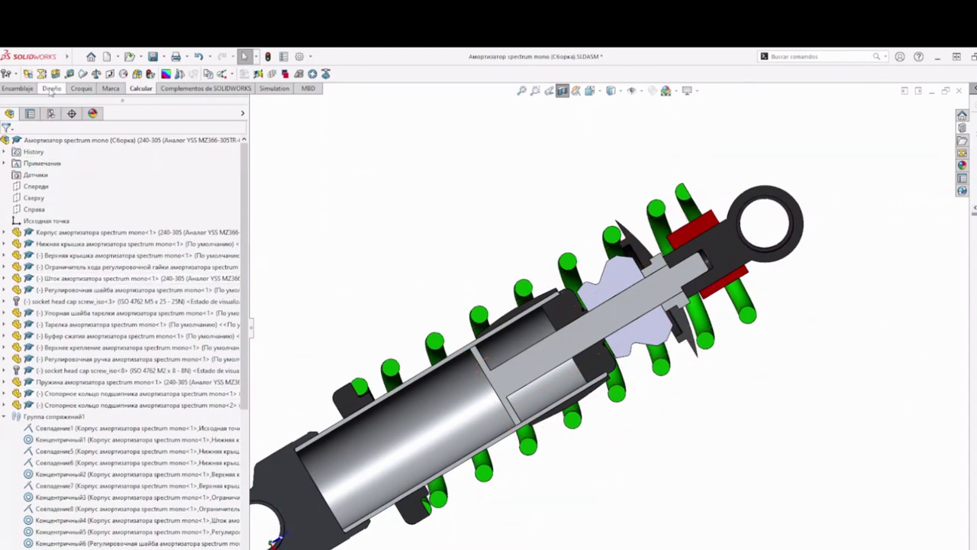
- Set up an advanced limit distance mate with a maximum of 35 mm and a minimum of 0 mm
{"action": "left_click", "coordinate": [20, 89]}
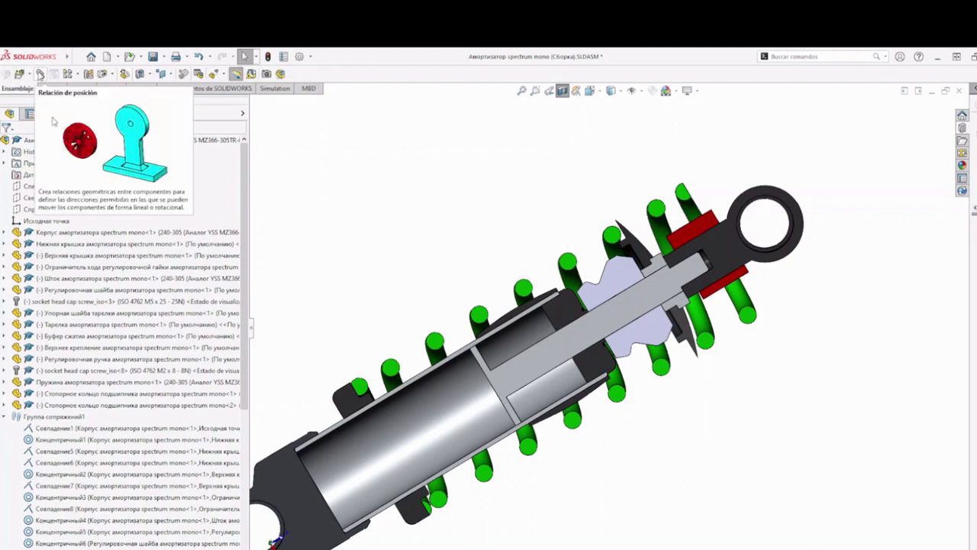
{"action": "left_click", "coordinate": [40, 74]}
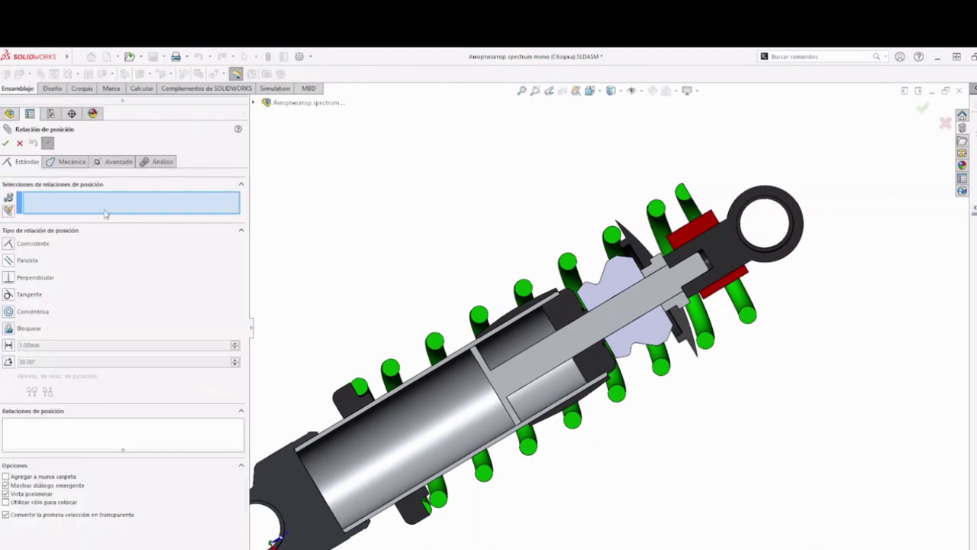
{"action": "left_click", "coordinate": [113, 162]}
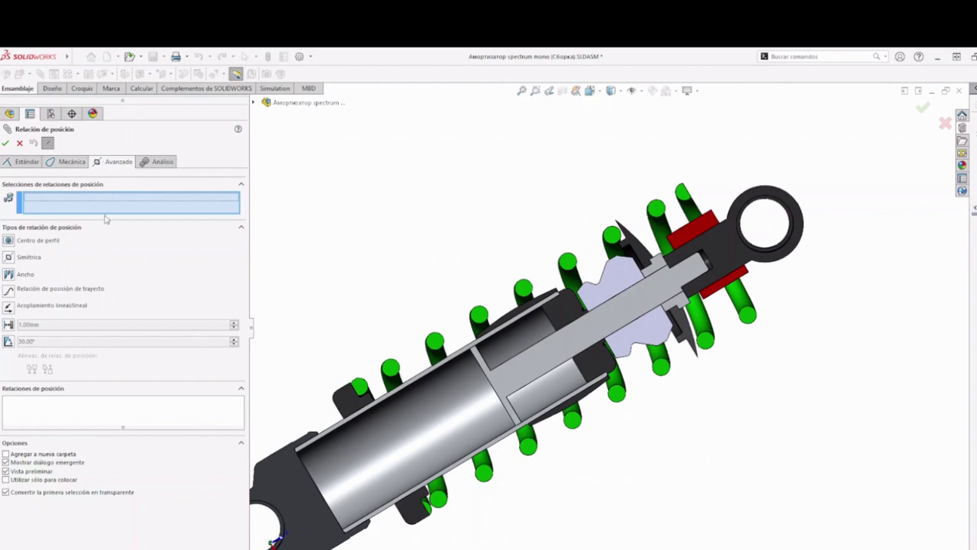
{"action": "left_click", "coordinate": [8, 324]}
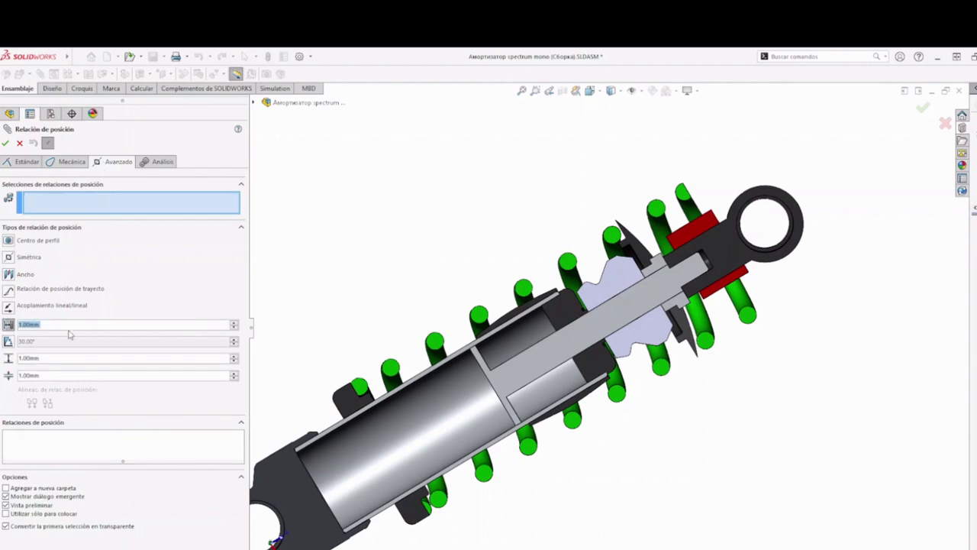
{"action": "left_click_drag", "start_coordinate": [44, 357], "coordinate": [32, 357]}
{"action": "type", "text": "15"}
{"action": "mouse_move", "coordinate": [32, 372]}
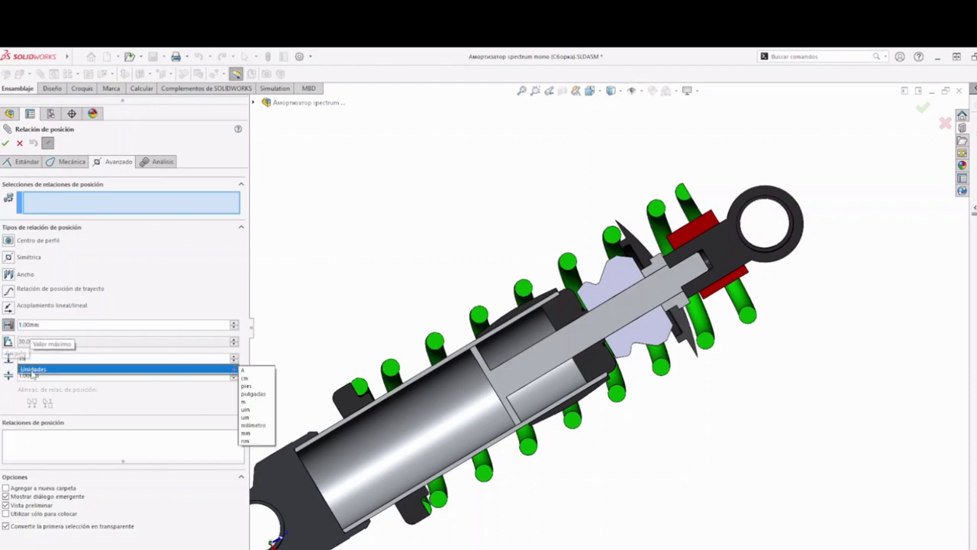
{"action": "key", "text": "Return"}
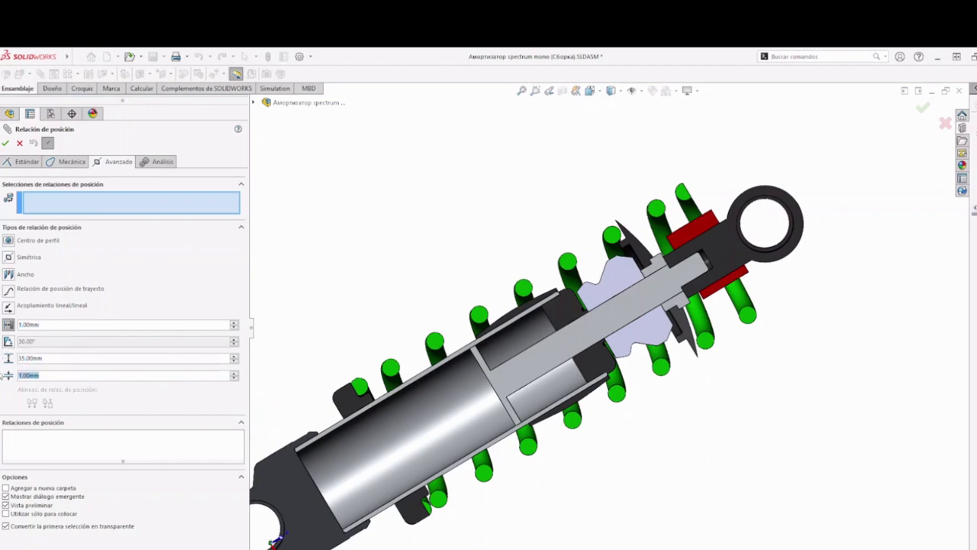
{"action": "type", "text": "0"}
{"action": "key", "text": "Return"}
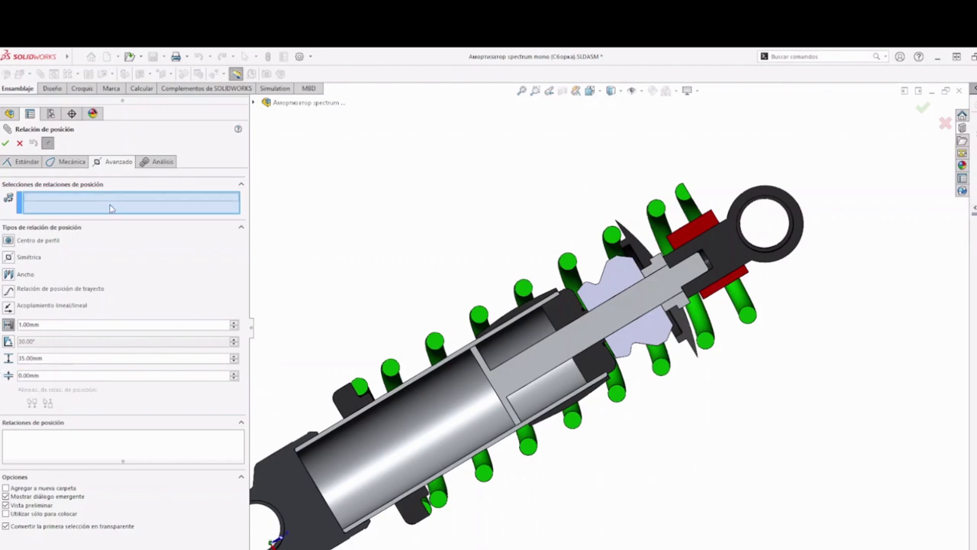
- Apply the limit distance mate between the upper cap's inner face and the rod's facing piston face, and finish mating
{"action": "middle_click_drag", "start_coordinate": [497, 343], "coordinate": [555, 332]}
{"action": "scroll", "coordinate": [555, 332], "scroll_direction": "down", "scroll_amount": 2}
{"action": "left_click", "coordinate": [547, 328]}
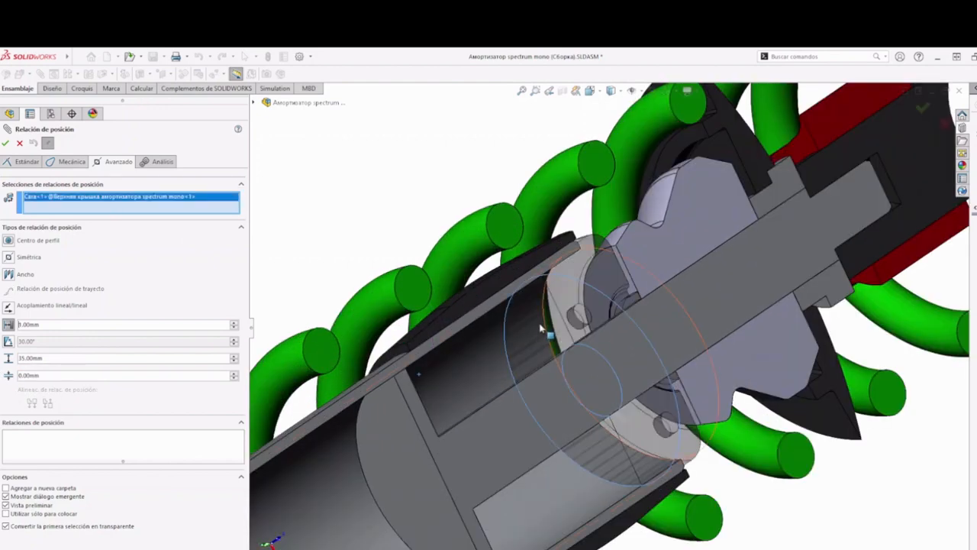
{"action": "scroll", "coordinate": [547, 328], "scroll_direction": "down", "scroll_amount": 3}
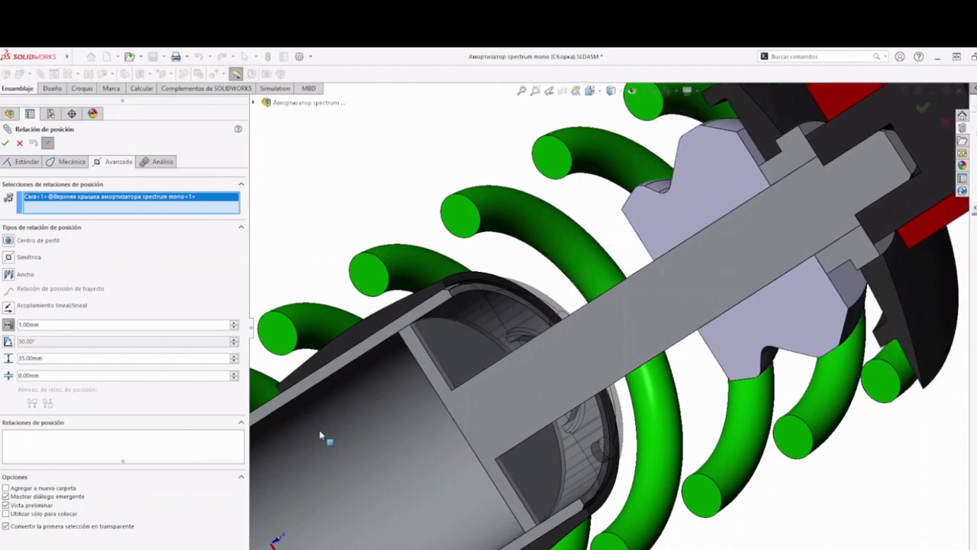
{"action": "left_click", "coordinate": [321, 432]}
{"action": "middle_click_drag", "start_coordinate": [350, 203], "coordinate": [397, 150]}
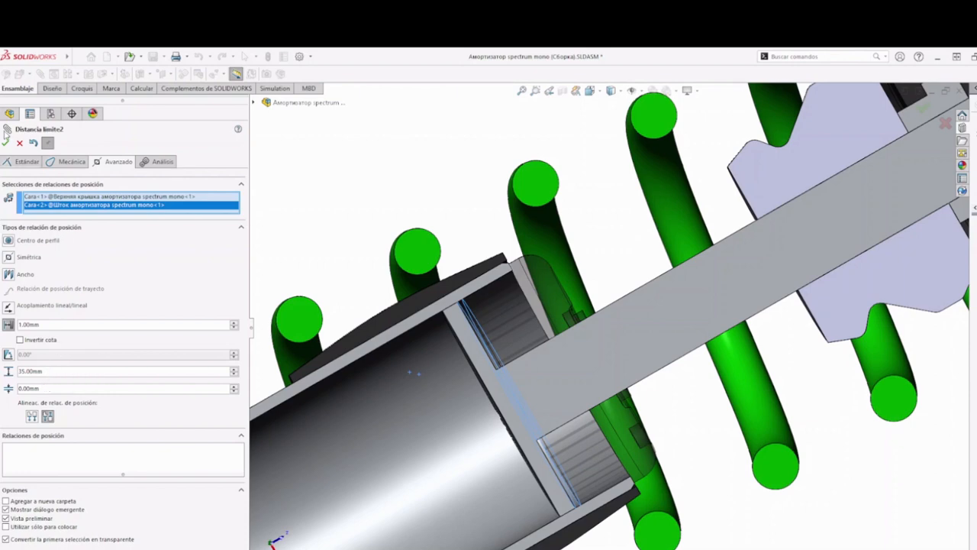
{"action": "left_click", "coordinate": [7, 142]}
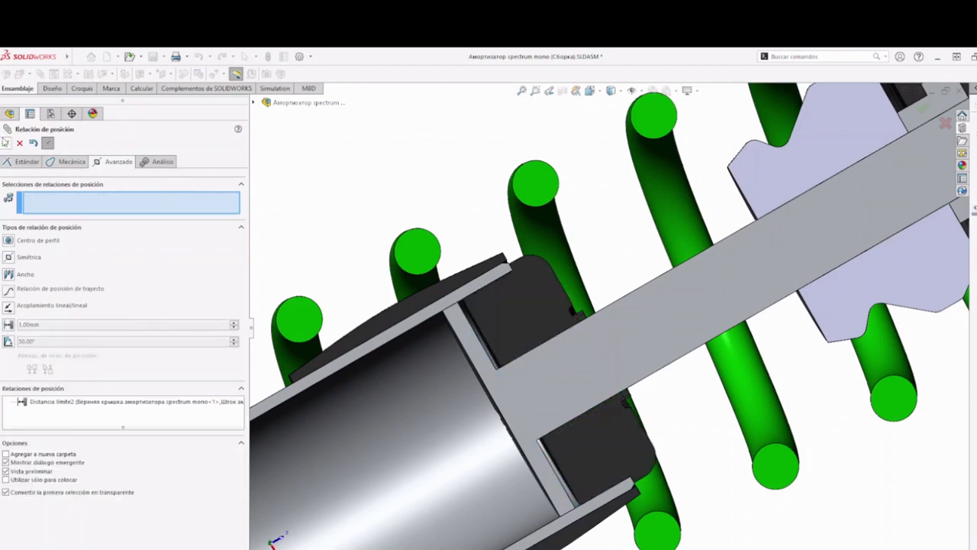
{"action": "left_click", "coordinate": [6, 143]}
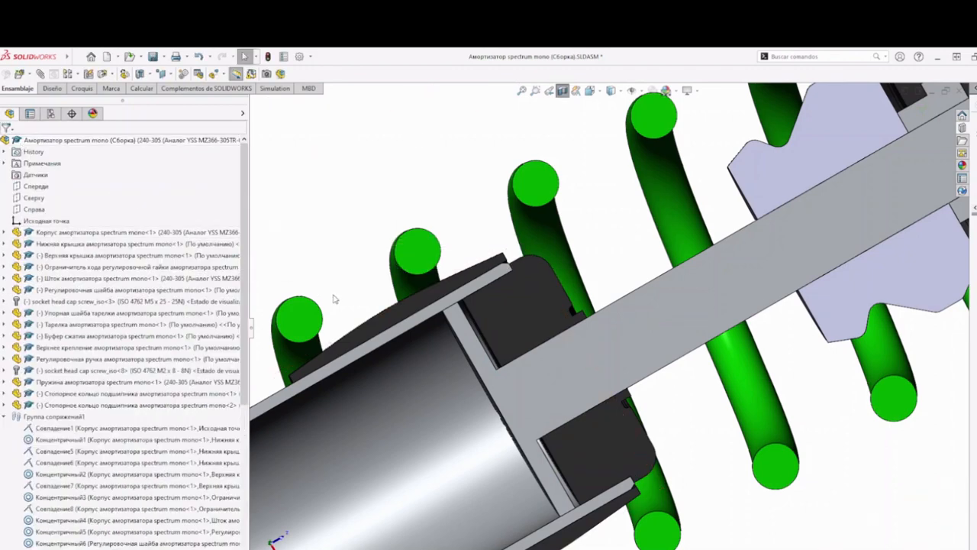
- Move the upper mount along the shock axis to test the rod's limited travel
{"action": "scroll", "coordinate": [136, 477], "scroll_direction": "down", "scroll_amount": 7}
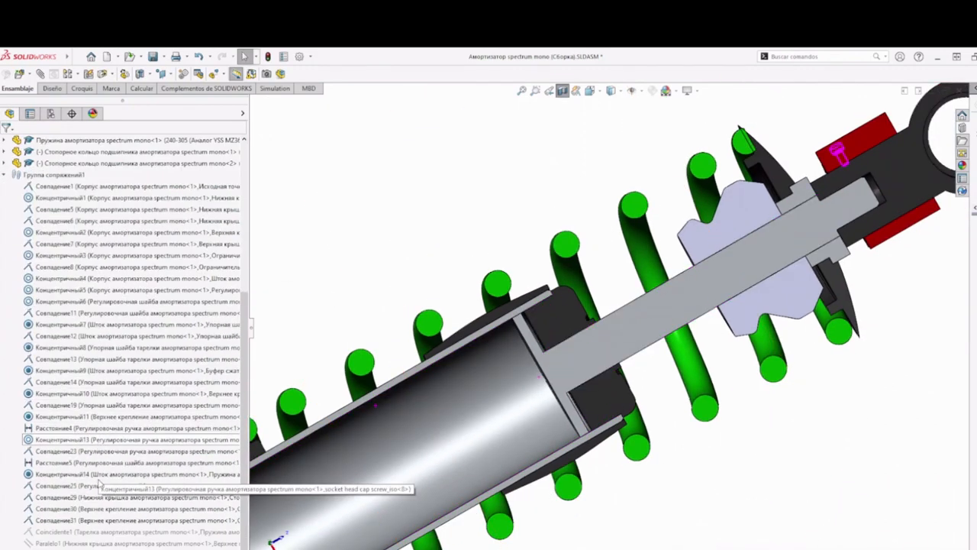
{"action": "left_click", "coordinate": [67, 538]}
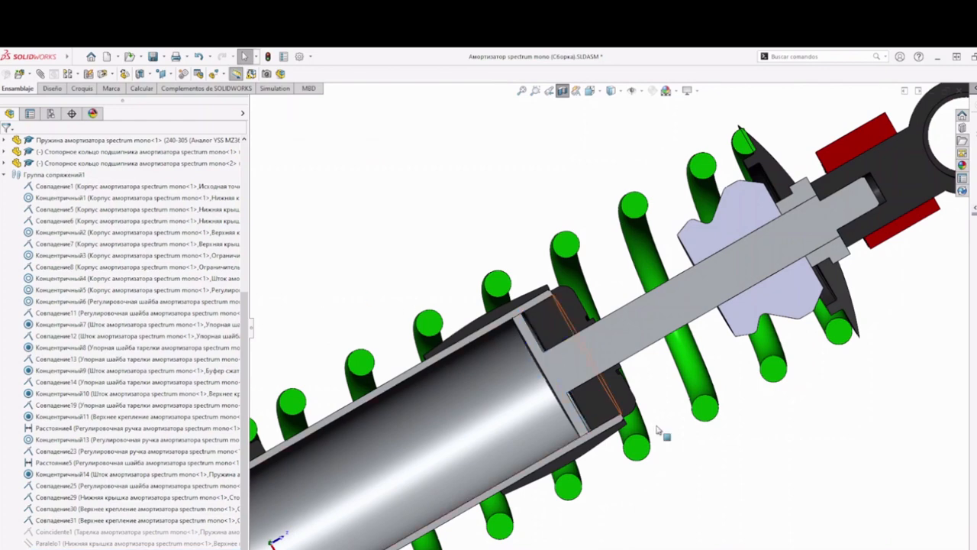
{"action": "left_click_drag", "start_coordinate": [663, 435], "coordinate": [916, 146]}
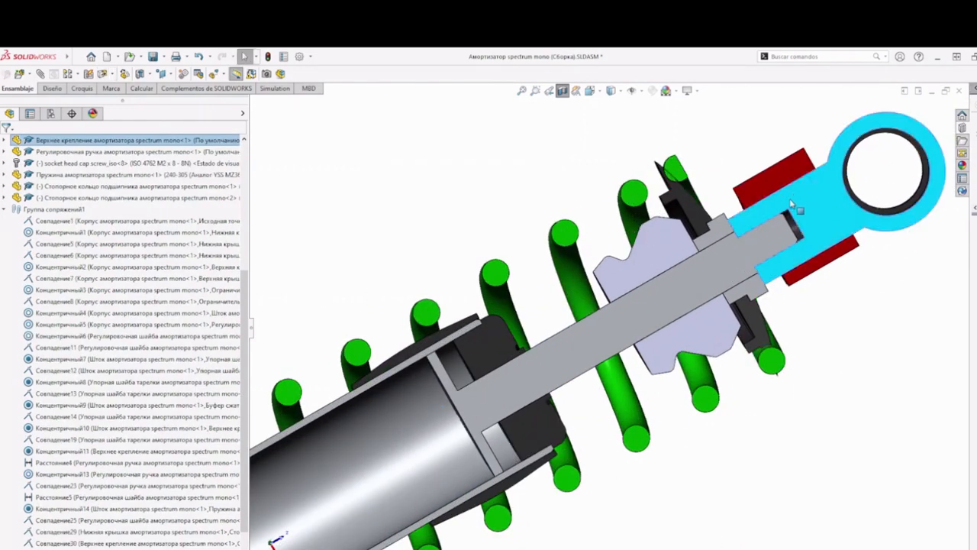
- Turn off the section view and make the shock body and the adjusting nut's travel limiter transparent
{"action": "middle_click_drag", "start_coordinate": [915, 147], "coordinate": [838, 323]}
{"action": "left_click", "coordinate": [562, 90]}
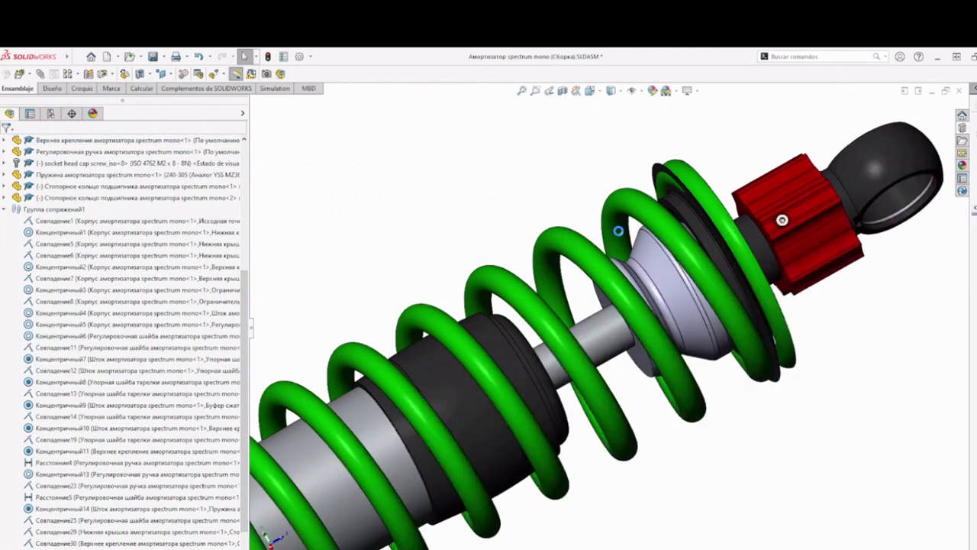
{"action": "middle_click_drag", "start_coordinate": [618, 227], "coordinate": [614, 169]}
{"action": "scroll", "coordinate": [615, 294], "scroll_direction": "up", "scroll_amount": 3}
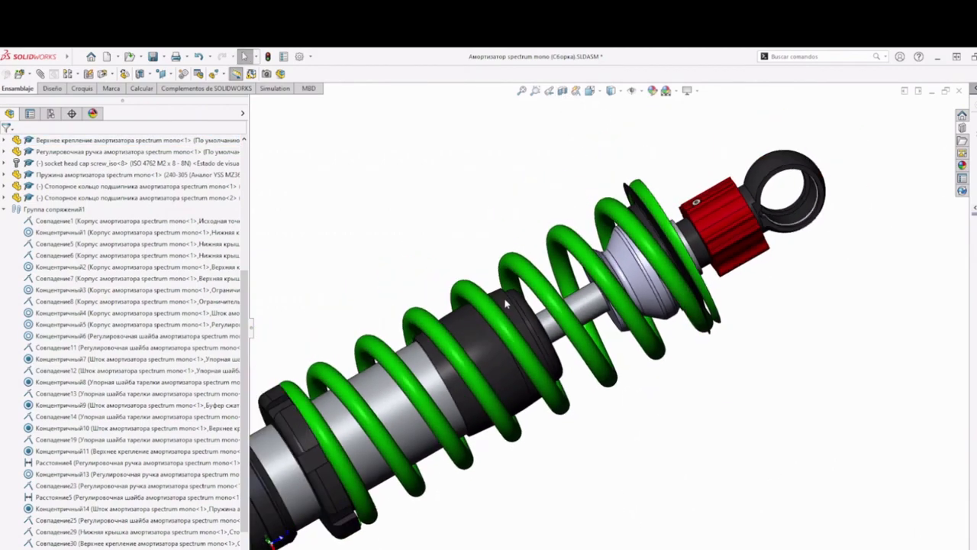
{"action": "scroll", "coordinate": [513, 368], "scroll_direction": "down", "scroll_amount": 3}
{"action": "right_click", "coordinate": [434, 347]}
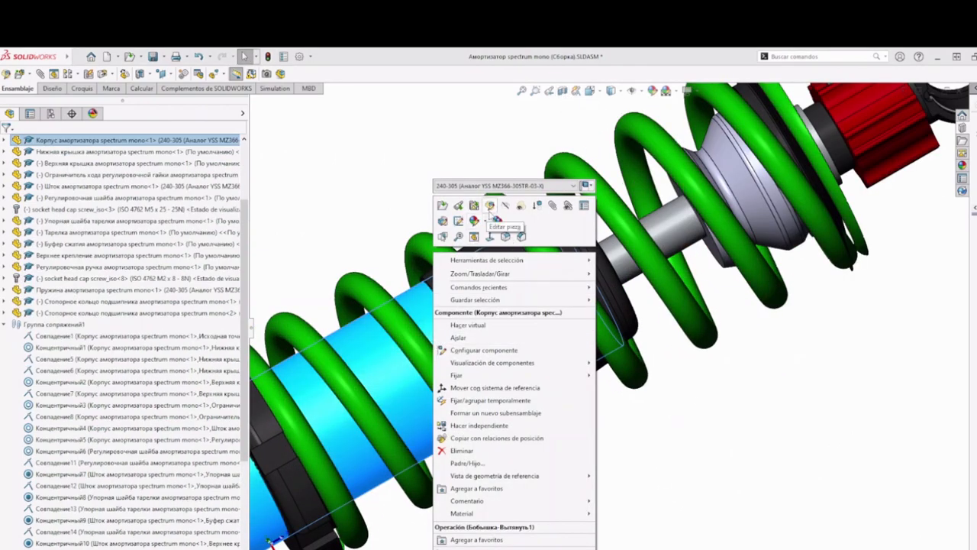
{"action": "left_click", "coordinate": [519, 206]}
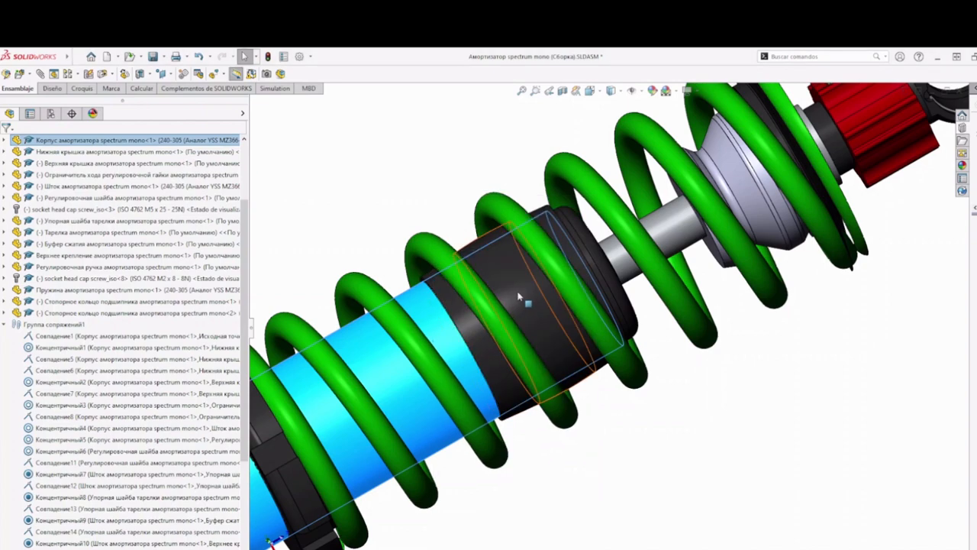
{"action": "right_click", "coordinate": [518, 345]}
{"action": "left_click", "coordinate": [607, 200]}
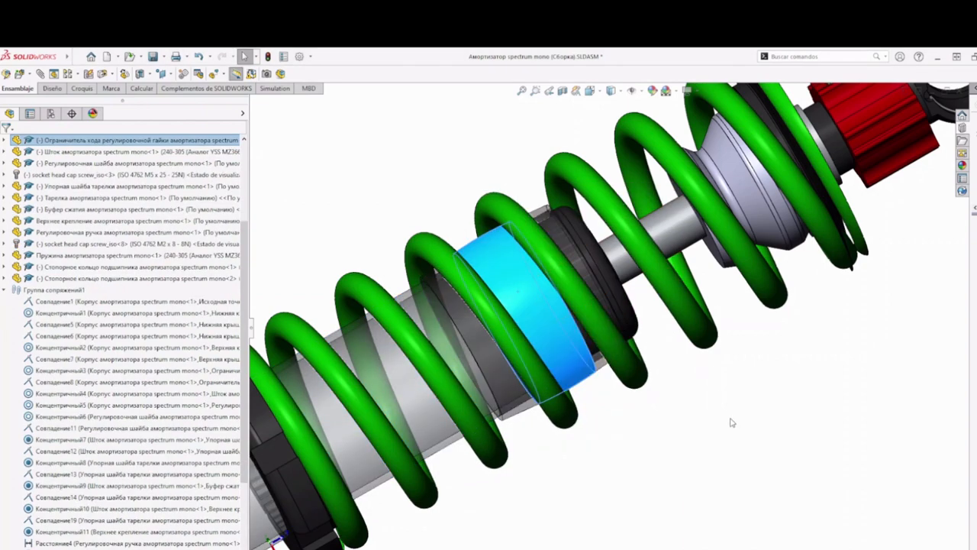
{"action": "scroll", "coordinate": [709, 427], "scroll_direction": "up", "scroll_amount": 5}
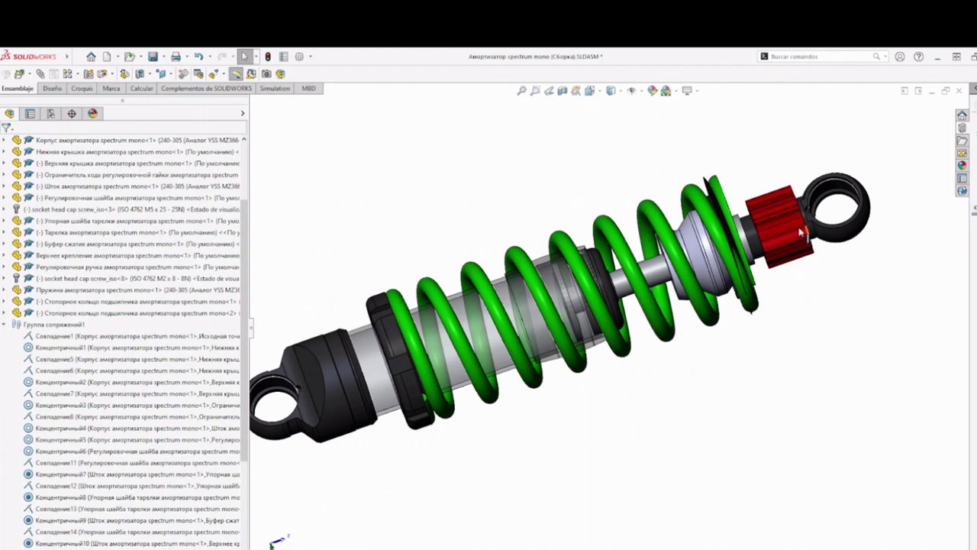
- Open the limit distance mate between the upper cover and the rod, examine its referenced faces and limits, and accept it
{"action": "left_click", "coordinate": [801, 233]}
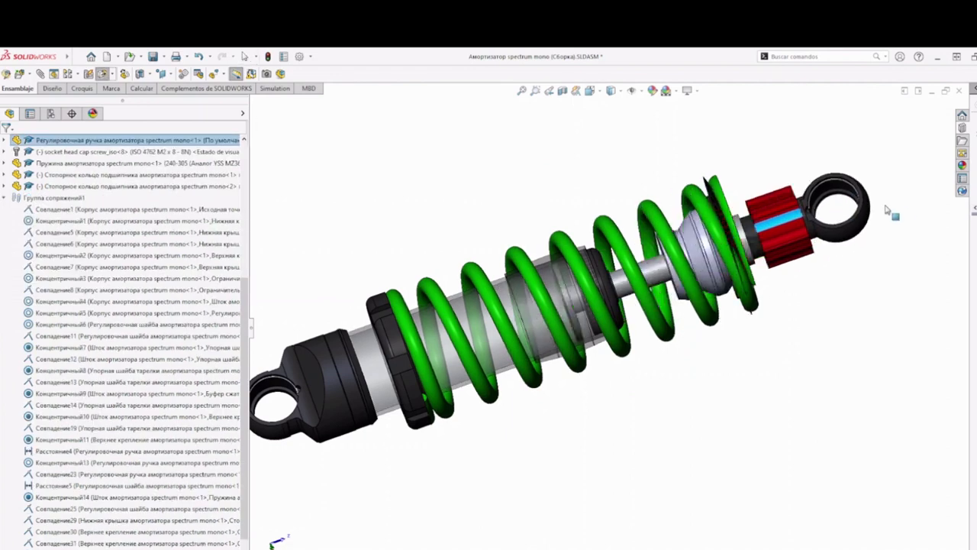
{"action": "scroll", "coordinate": [92, 522], "scroll_direction": "down", "scroll_amount": 1}
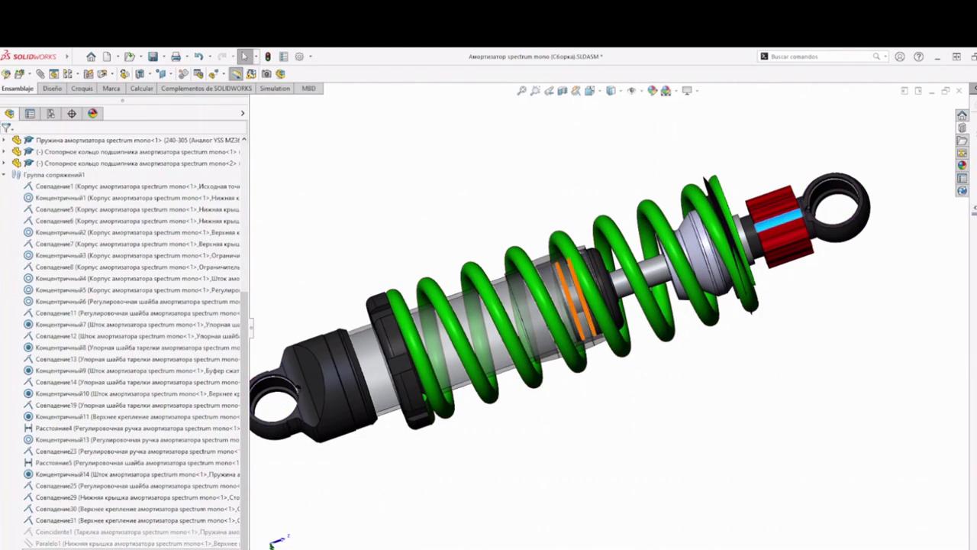
{"action": "right_click", "coordinate": [44, 547]}
{"action": "left_click", "coordinate": [57, 338]}
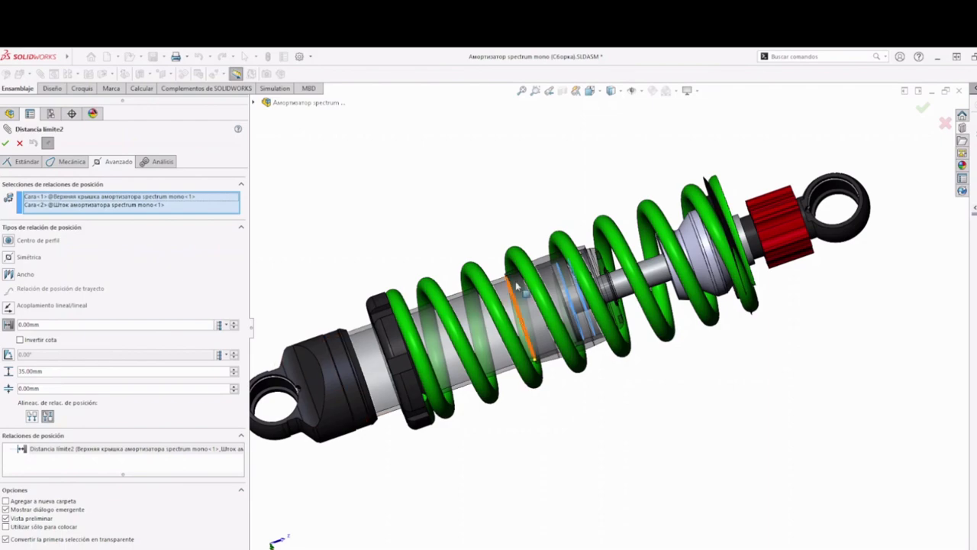
{"action": "scroll", "coordinate": [564, 297], "scroll_direction": "down", "scroll_amount": 6}
{"action": "middle_click_drag", "start_coordinate": [564, 296], "coordinate": [577, 317]}
{"action": "scroll", "coordinate": [577, 317], "scroll_direction": "up", "scroll_amount": 3}
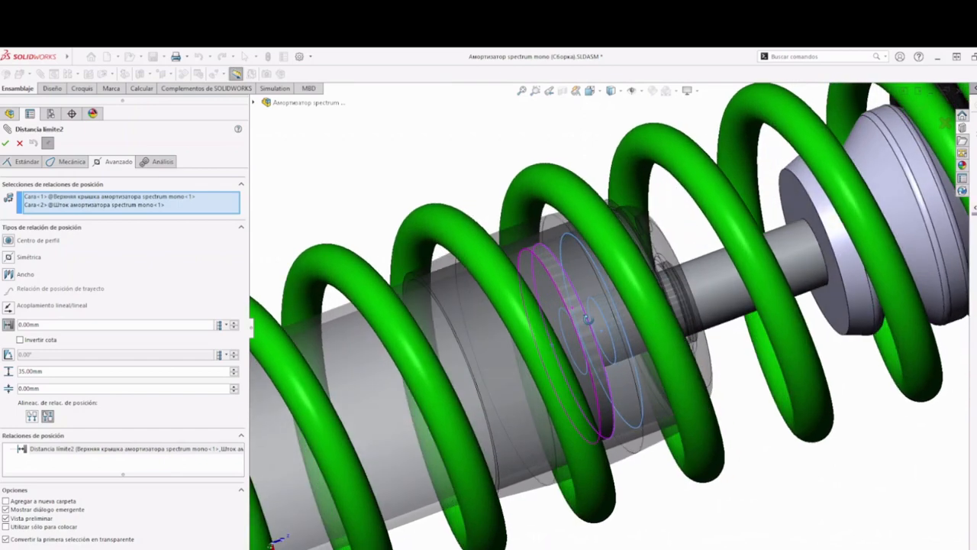
{"action": "key", "text": "Return"}
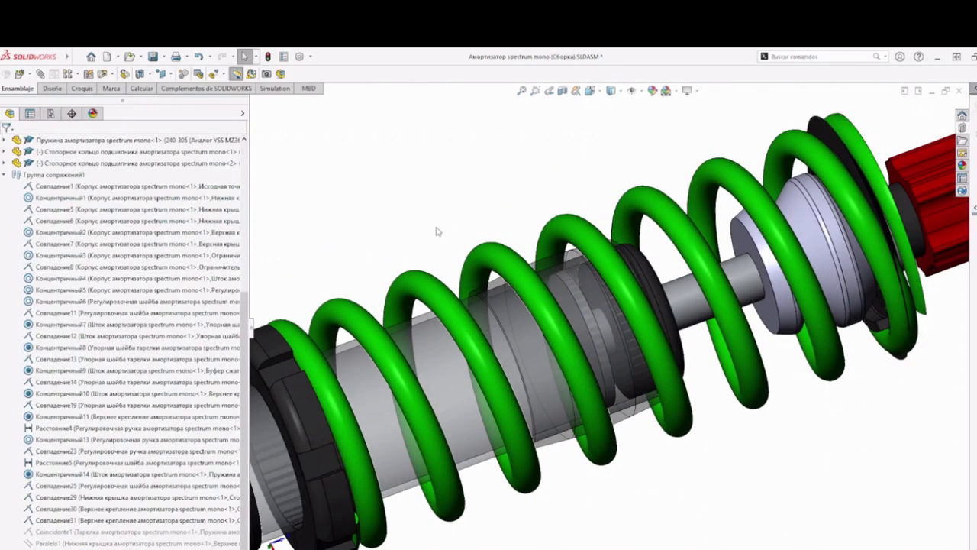
- Section the assembly along the Сверху plane and try to move the upper mount along the shock's axis
{"action": "key", "text": "f"}
{"action": "left_click", "coordinate": [562, 90]}
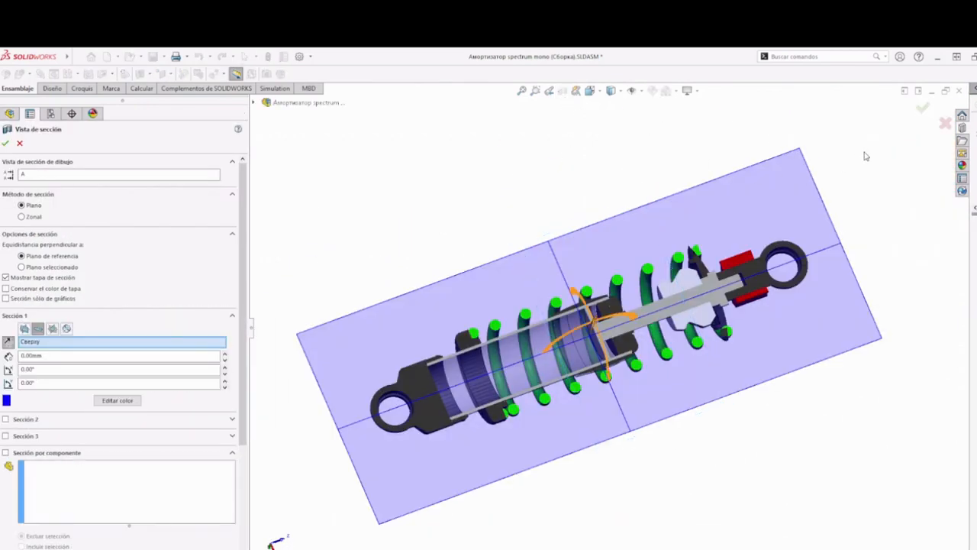
{"action": "left_click", "coordinate": [922, 109]}
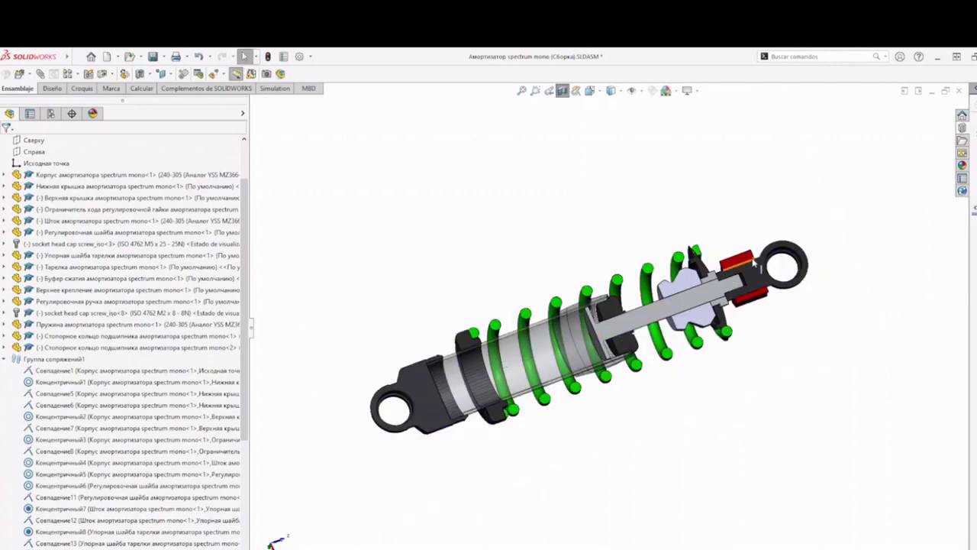
{"action": "scroll", "coordinate": [701, 258], "scroll_direction": "down", "scroll_amount": 5}
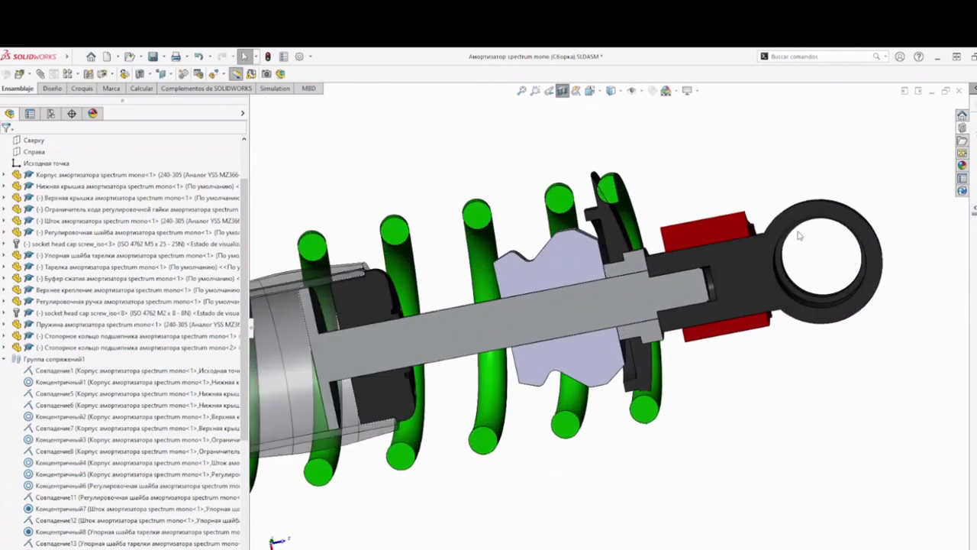
{"action": "left_click", "coordinate": [785, 277]}
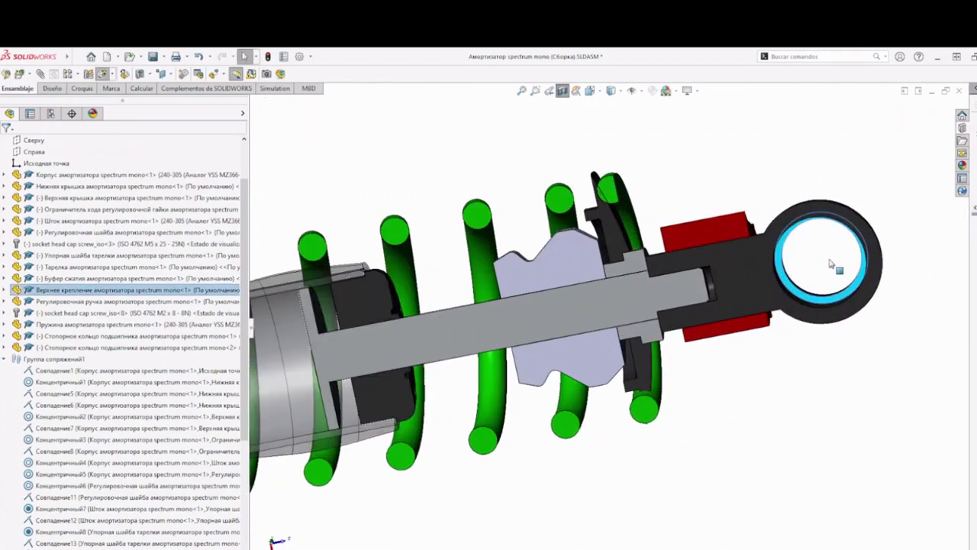
{"action": "left_click_drag", "start_coordinate": [835, 266], "coordinate": [798, 257]}
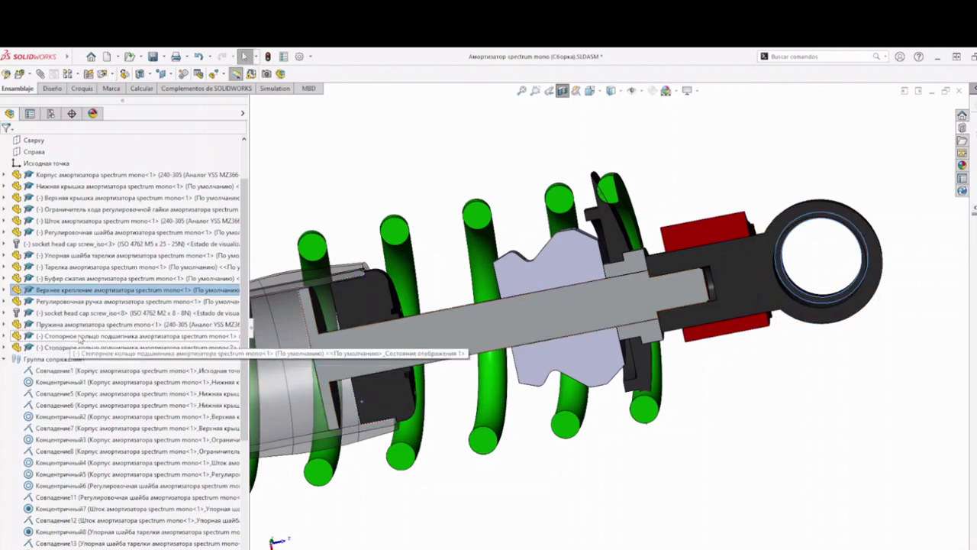
- Edit the limit distance mate between the upper cover and the rod, reapply the anti-aligned orientation, and accept the mate
{"action": "scroll", "coordinate": [79, 458], "scroll_direction": "down", "scroll_amount": 4}
{"action": "scroll", "coordinate": [80, 488], "scroll_direction": "down", "scroll_amount": 2}
{"action": "right_click", "coordinate": [37, 330]}
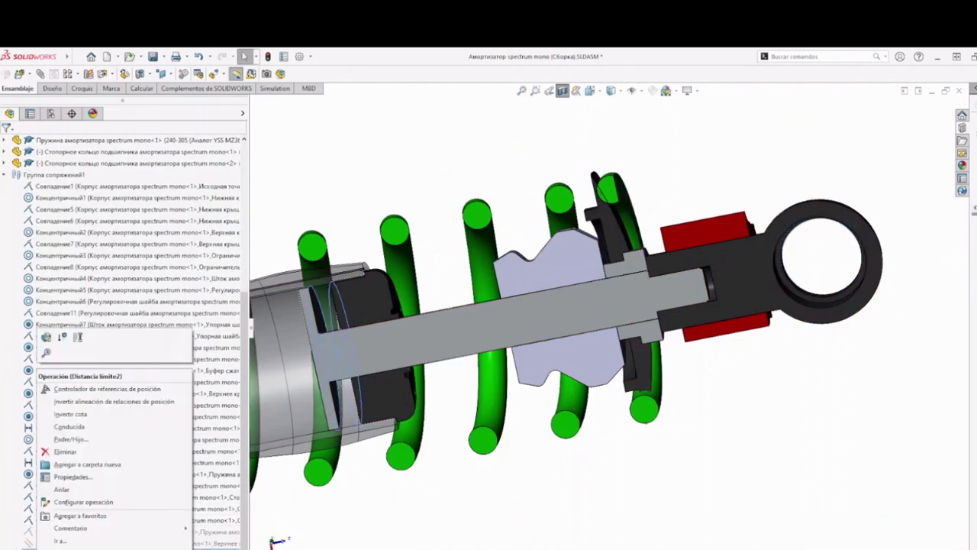
{"action": "key", "text": "Escape"}
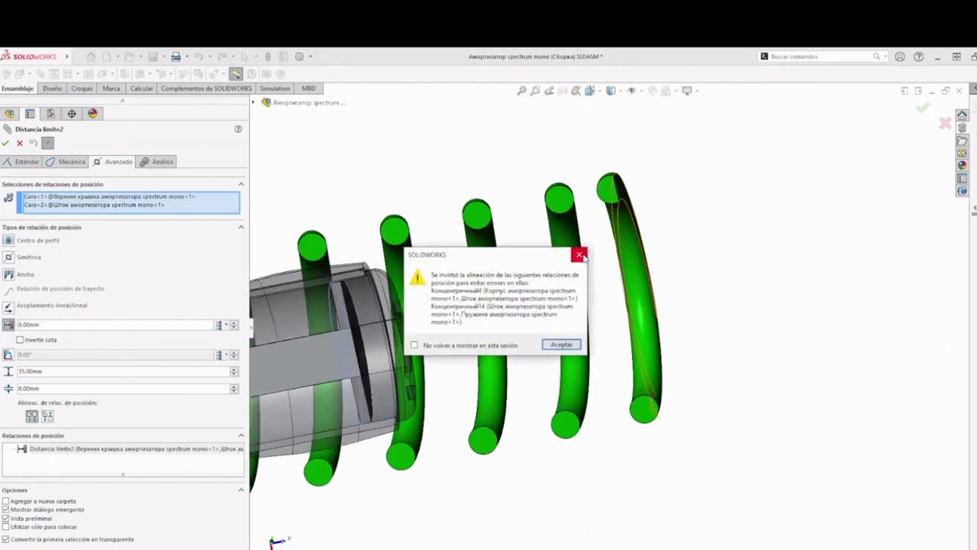
{"action": "left_click", "coordinate": [562, 345]}
{"action": "left_click", "coordinate": [47, 416]}
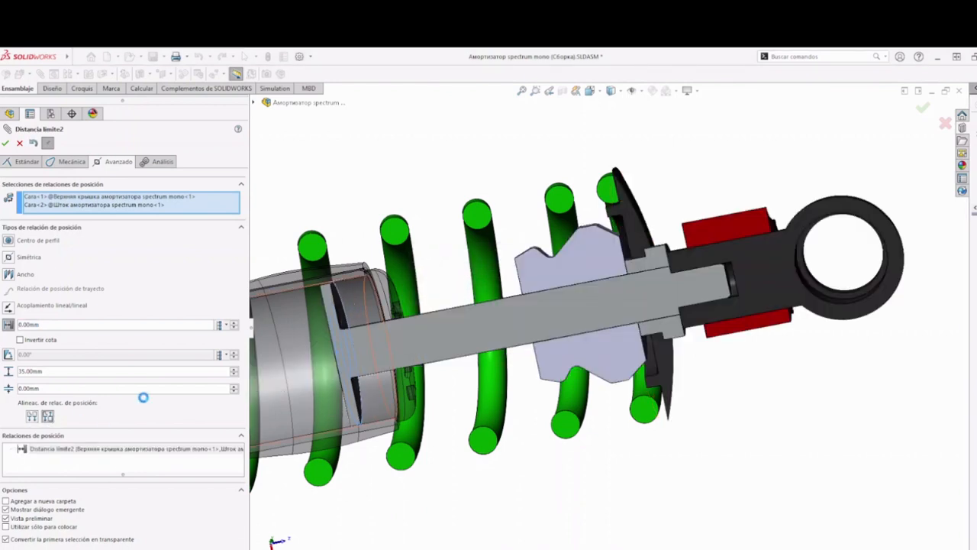
{"action": "left_click", "coordinate": [562, 345]}
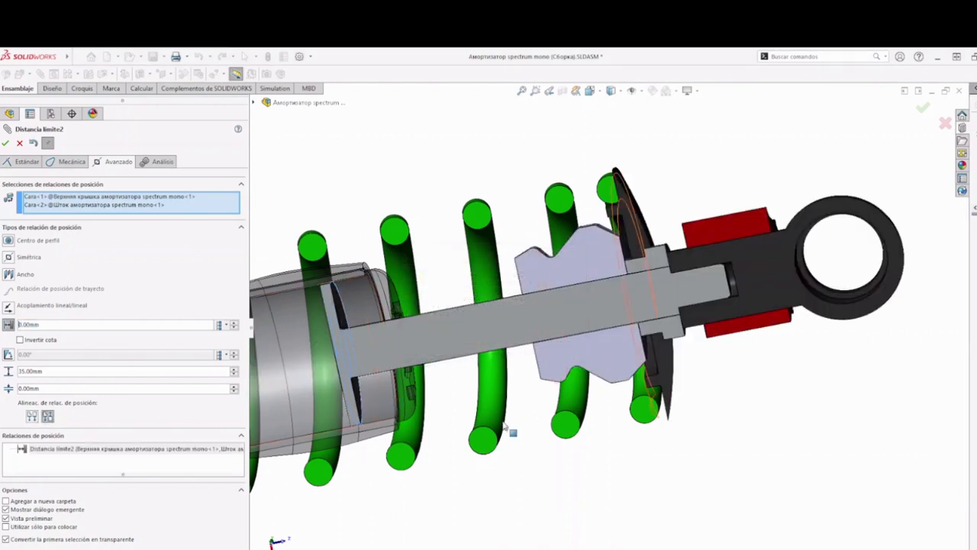
{"action": "middle_click_drag", "start_coordinate": [504, 428], "coordinate": [523, 394]}
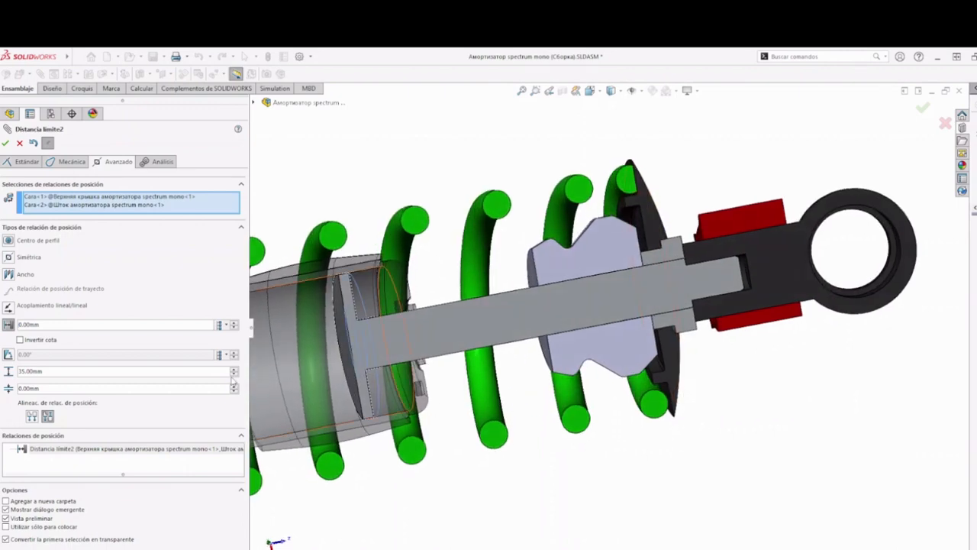
{"action": "left_click", "coordinate": [6, 143]}
{"action": "left_click", "coordinate": [7, 143]}
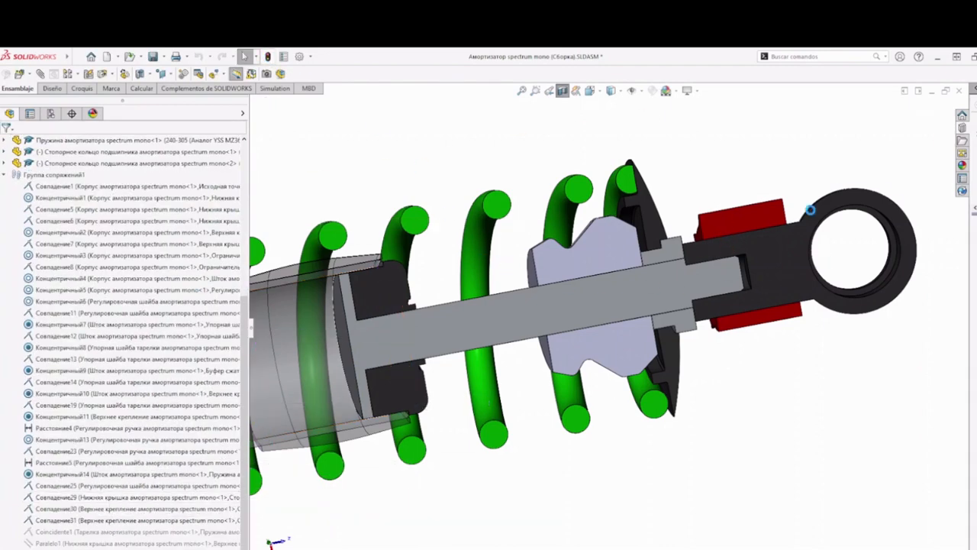
- Compress and re-extend the shock by moving the upper mount to test the rod's travel in section
{"action": "left_click_drag", "start_coordinate": [821, 221], "coordinate": [603, 243]}
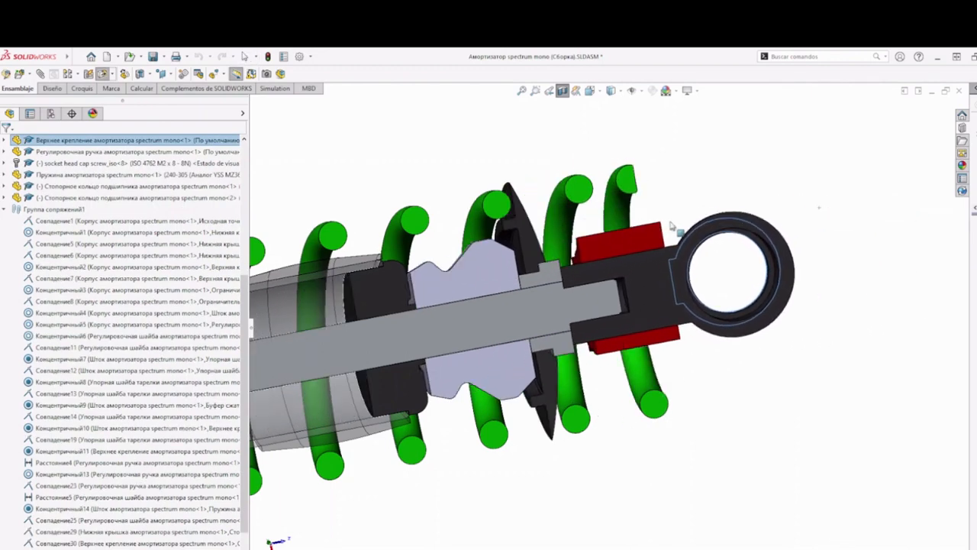
{"action": "scroll", "coordinate": [534, 344], "scroll_direction": "up", "scroll_amount": 3}
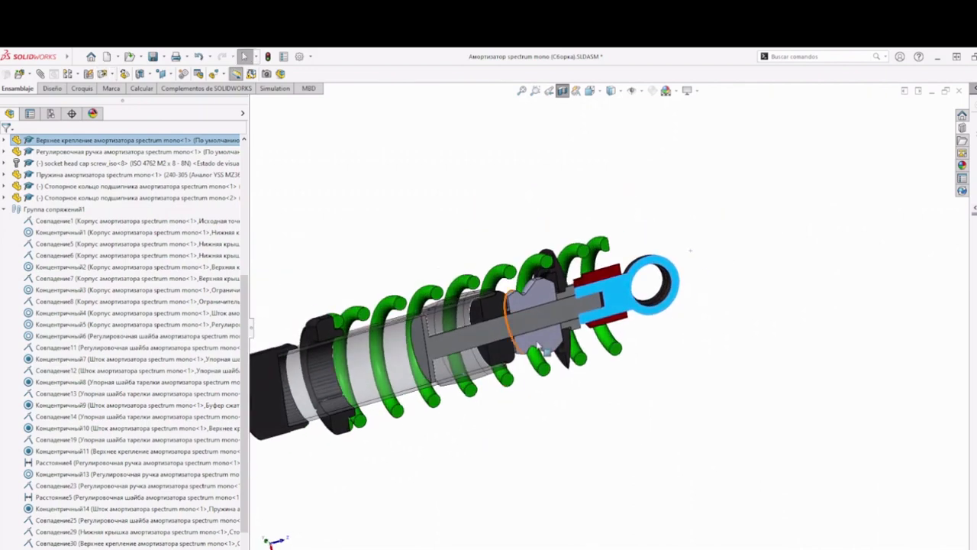
{"action": "scroll", "coordinate": [626, 310], "scroll_direction": "up", "scroll_amount": 3}
{"action": "scroll", "coordinate": [632, 312], "scroll_direction": "down", "scroll_amount": 4}
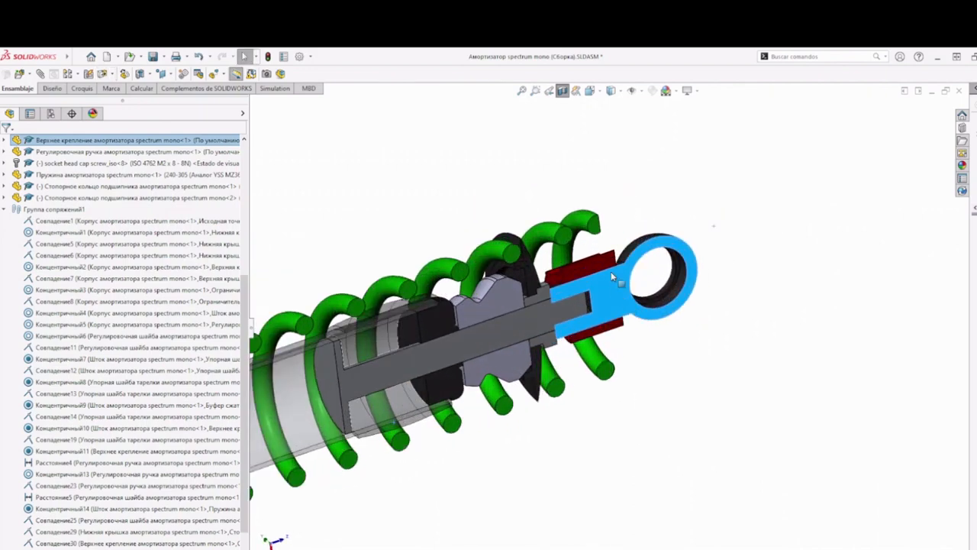
{"action": "left_click_drag", "start_coordinate": [761, 211], "coordinate": [844, 209]}
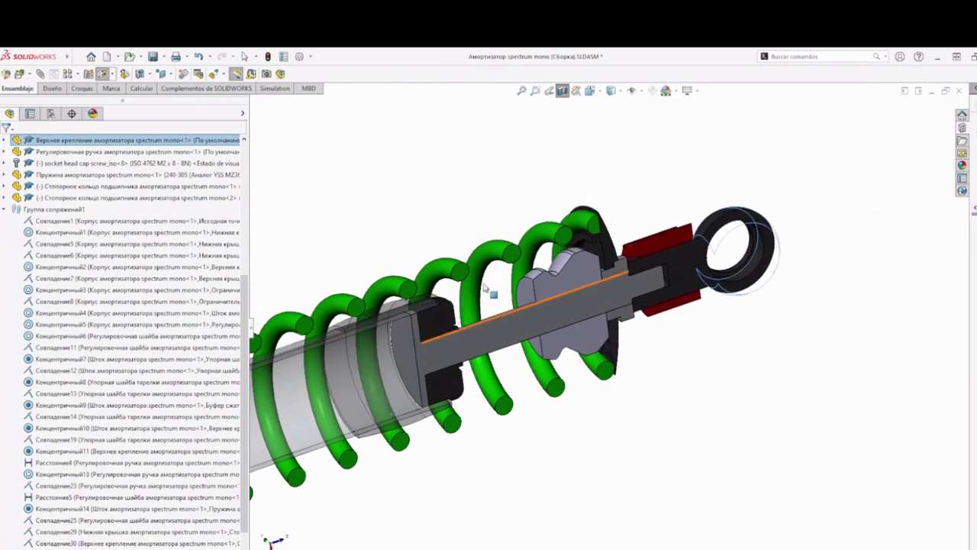
- Turn off the section view, orient the shock absorber upright, and switch to the static study Análisis estático 2
{"action": "left_click", "coordinate": [562, 90]}
{"action": "key", "text": "ctrl+7"}
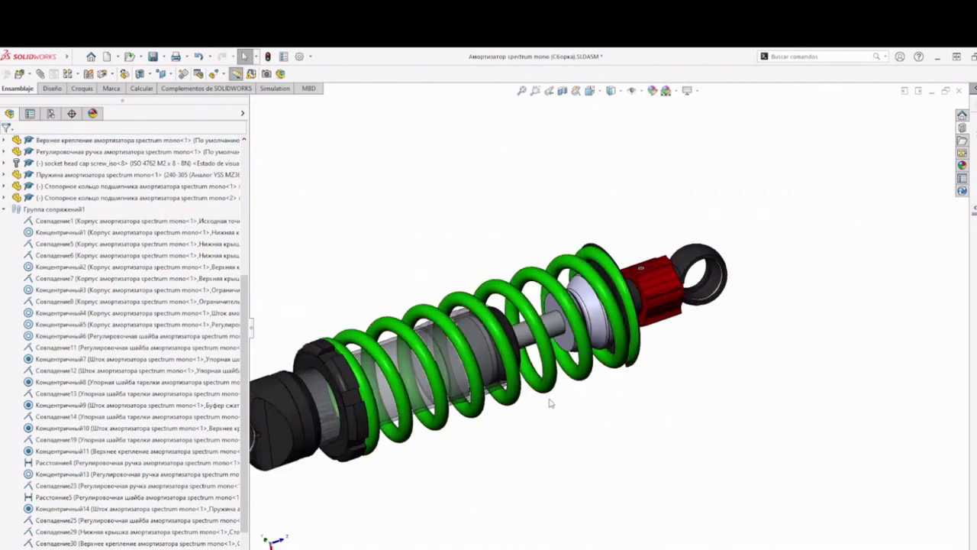
{"action": "key", "text": "space"}
{"action": "middle_click_drag", "start_coordinate": [747, 437], "coordinate": [698, 256]}
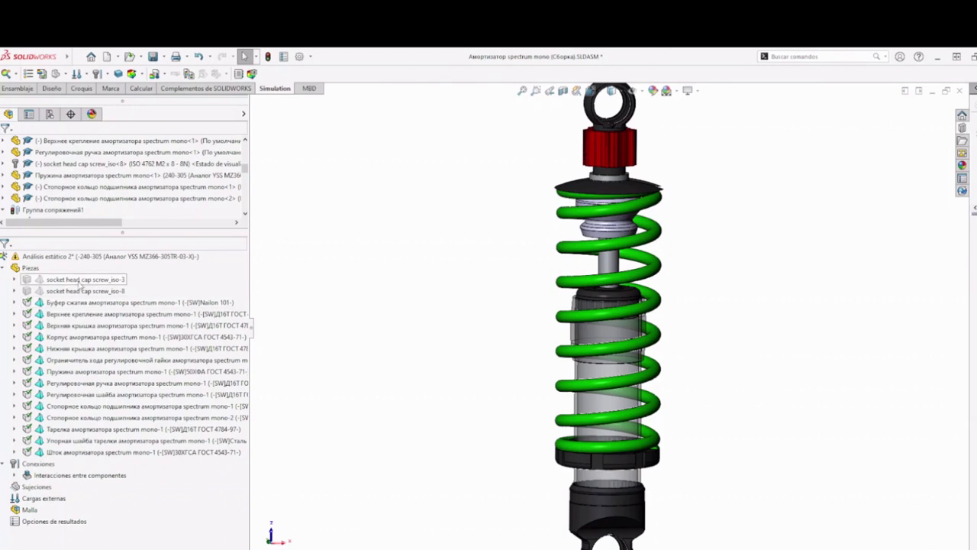
{"action": "scroll", "coordinate": [628, 447], "scroll_direction": "down", "scroll_amount": 2}
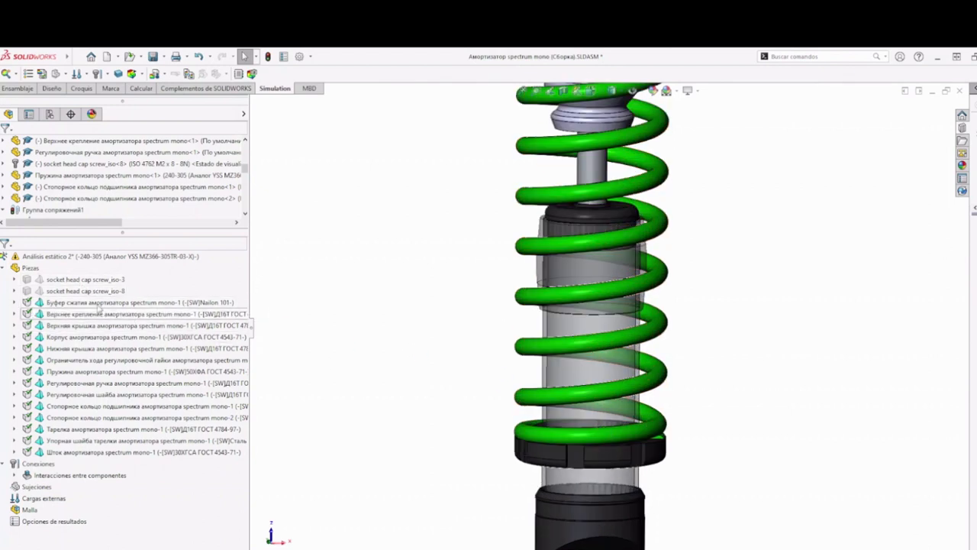
{"action": "key", "text": "f"}
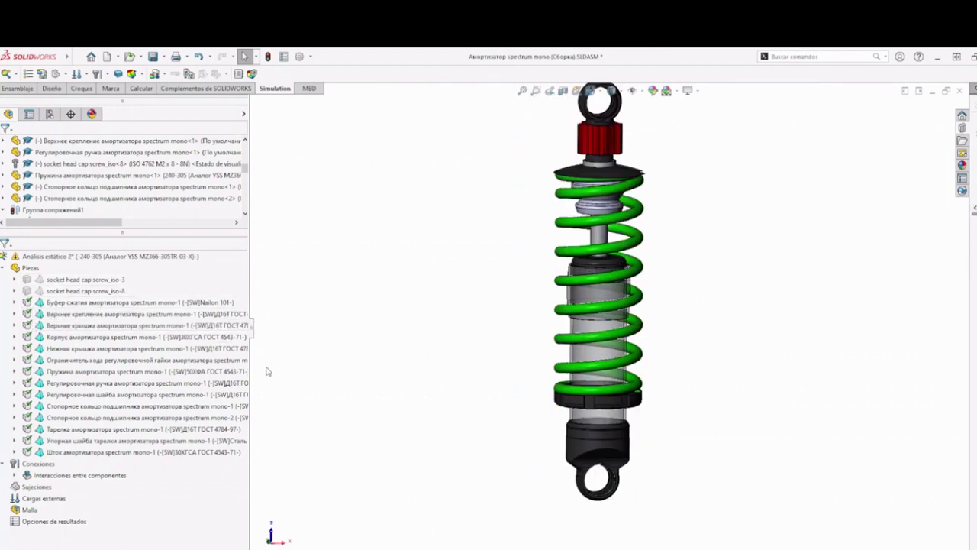
{"action": "scroll", "coordinate": [619, 166], "scroll_direction": "down", "scroll_amount": 2}
{"action": "left_click", "coordinate": [615, 169]}
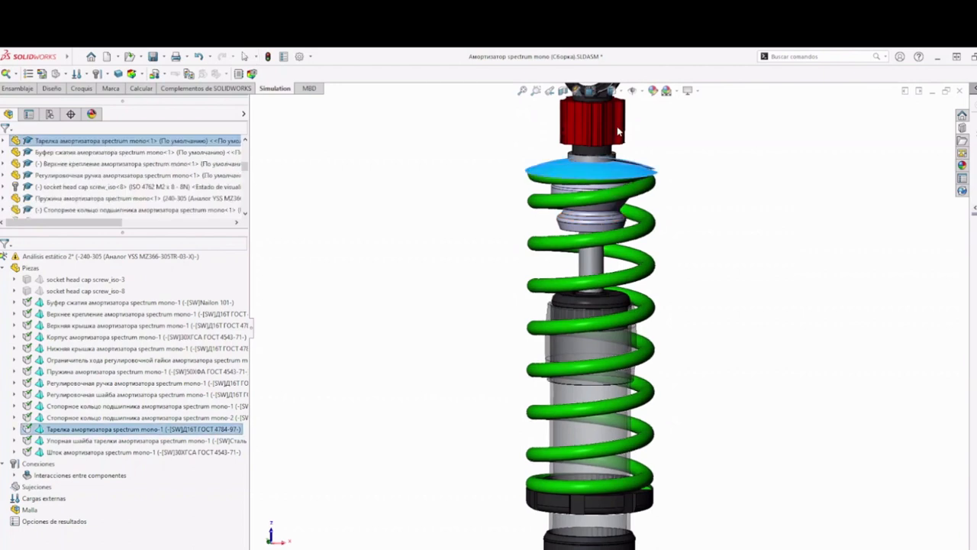
{"action": "left_click", "coordinate": [698, 342]}
{"action": "right_click", "coordinate": [605, 346]}
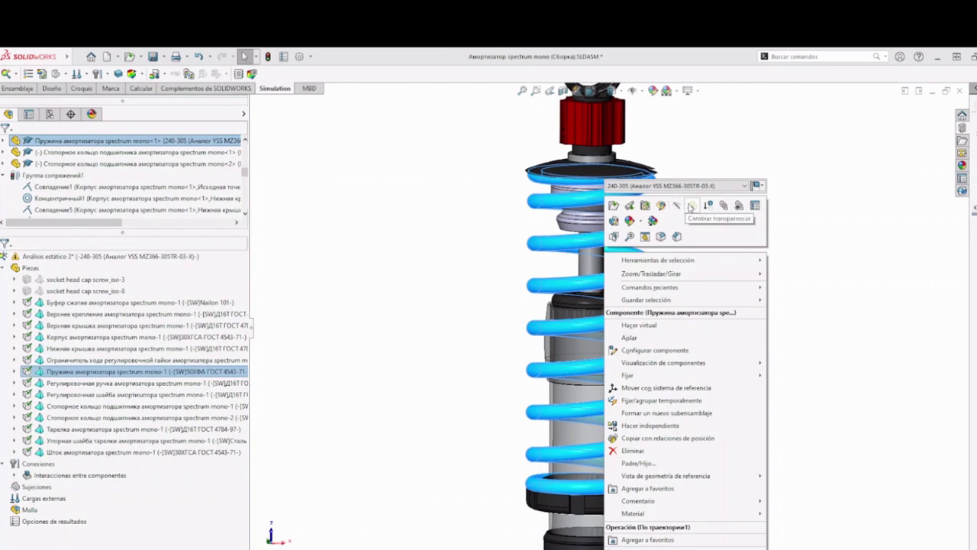
{"action": "left_click", "coordinate": [790, 298]}
- Remove the transparency from the adjusting-nut travel limiter and the shock body
{"action": "scroll", "coordinate": [634, 385], "scroll_direction": "down", "scroll_amount": 3}
{"action": "left_click", "coordinate": [515, 317]}
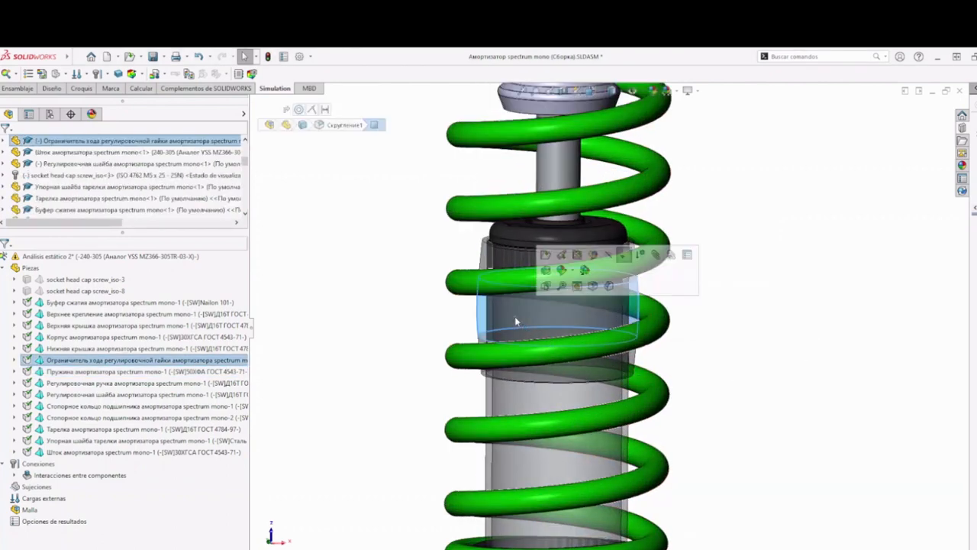
{"action": "left_click", "coordinate": [528, 399]}
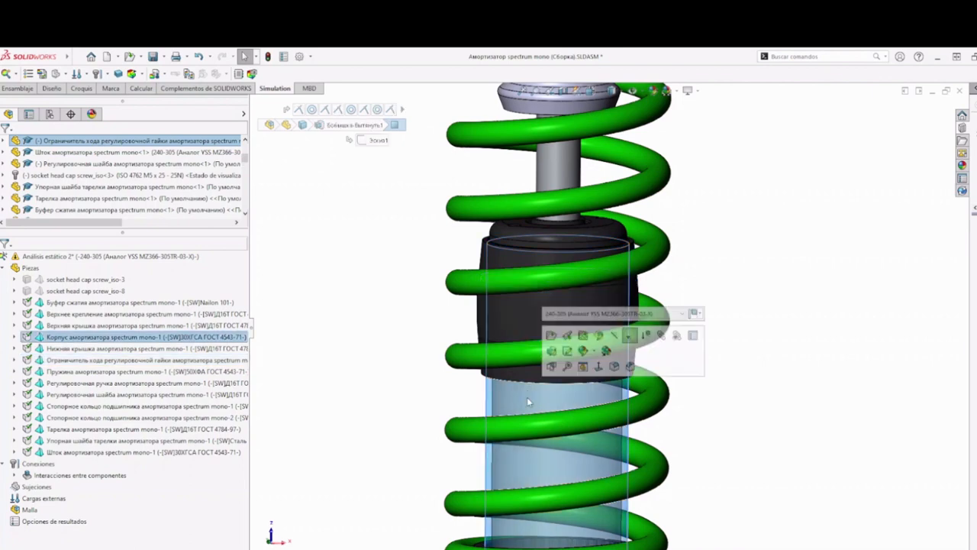
{"action": "left_click", "coordinate": [644, 335]}
{"action": "scroll", "coordinate": [781, 370], "scroll_direction": "up", "scroll_amount": 3}
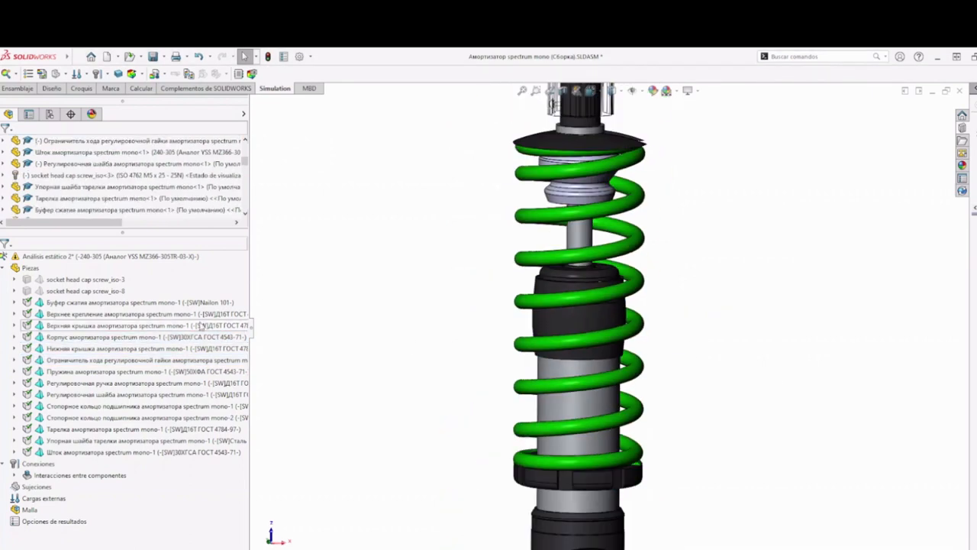
- Exclude the adjusting washer that supports the spring's lower end from the static analysis
{"action": "scroll", "coordinate": [617, 456], "scroll_direction": "up", "scroll_amount": 3}
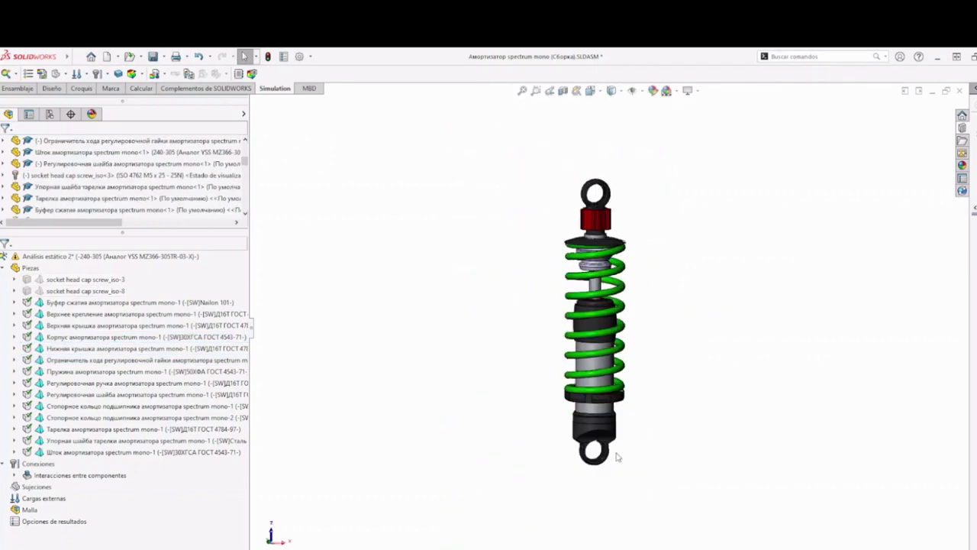
{"action": "scroll", "coordinate": [565, 359], "scroll_direction": "down", "scroll_amount": 4}
{"action": "scroll", "coordinate": [622, 354], "scroll_direction": "down", "scroll_amount": 5}
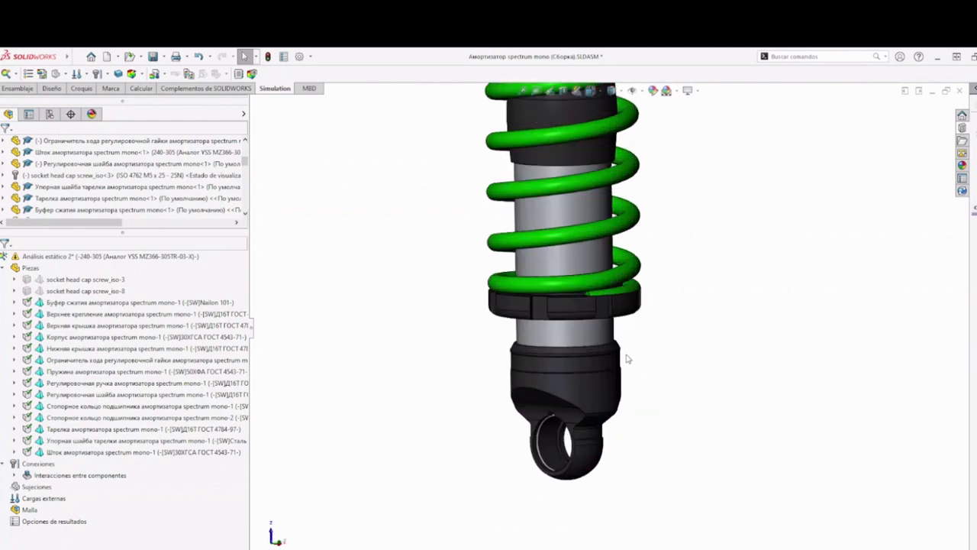
{"action": "left_click", "coordinate": [634, 283]}
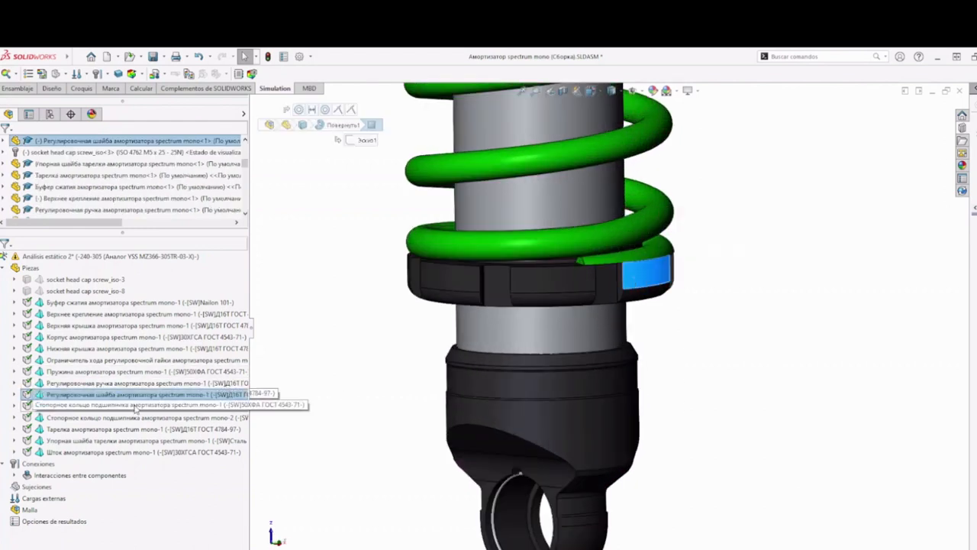
{"action": "right_click", "coordinate": [92, 394]}
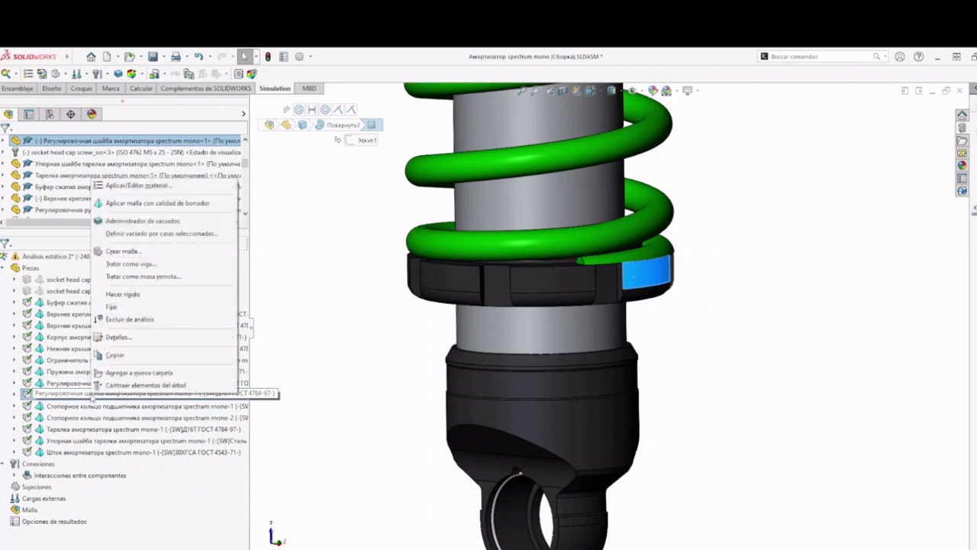
{"action": "left_click", "coordinate": [135, 319]}
{"action": "key", "text": "f"}
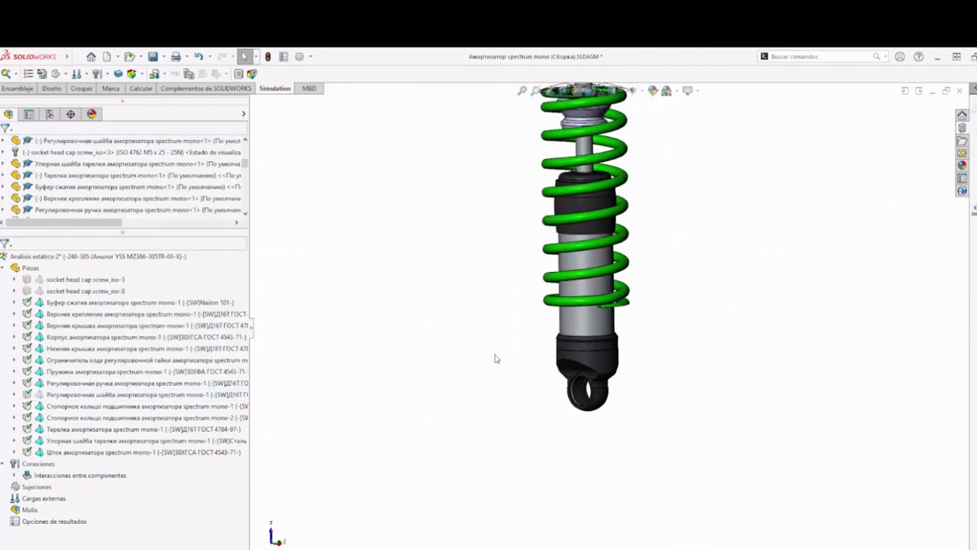
{"action": "scroll", "coordinate": [582, 131], "scroll_direction": "down", "scroll_amount": 4}
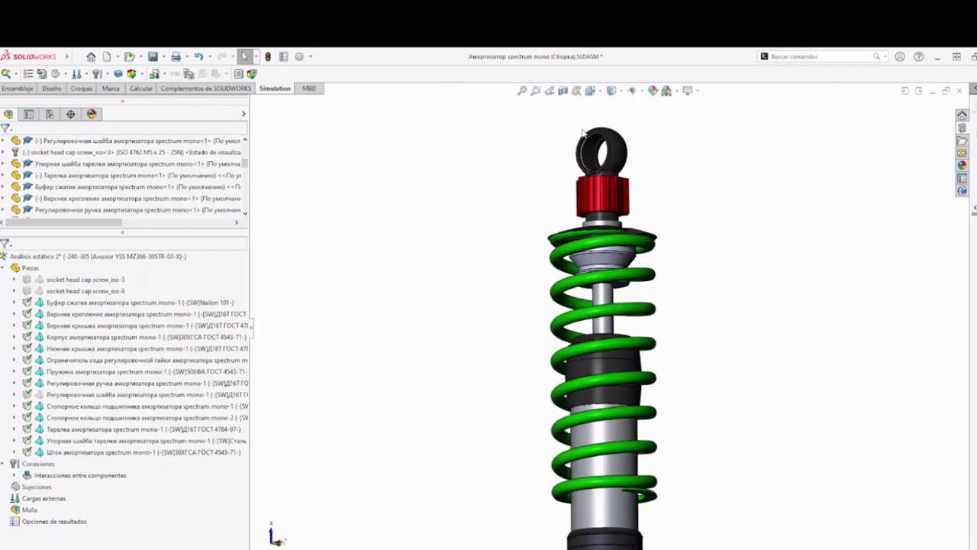
- Exclude the bearing retaining ring inside the upper mount's eye from the static analysis
{"action": "scroll", "coordinate": [582, 131], "scroll_direction": "down", "scroll_amount": 6}
{"action": "middle_click_drag", "start_coordinate": [577, 371], "coordinate": [610, 245]}
{"action": "scroll", "coordinate": [599, 504], "scroll_direction": "up", "scroll_amount": 1}
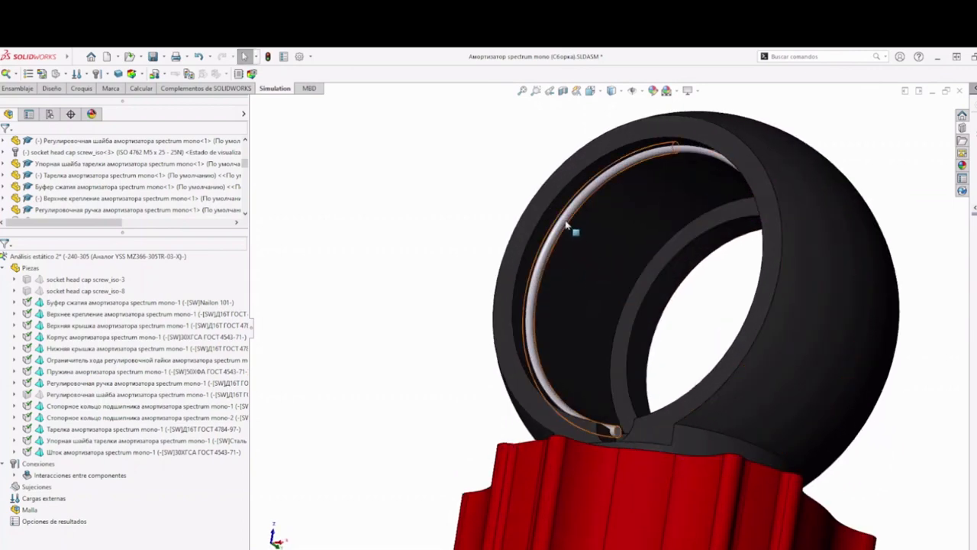
{"action": "right_click", "coordinate": [568, 222]}
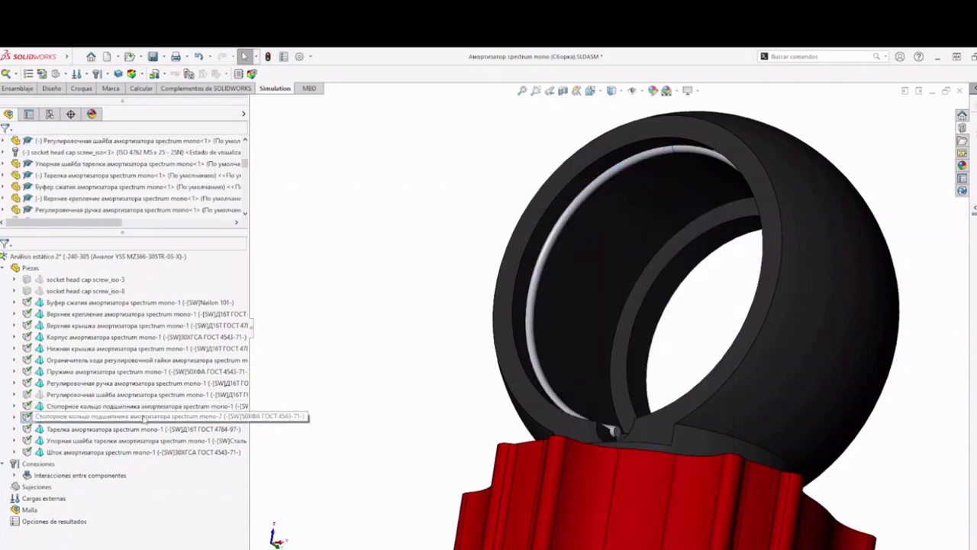
{"action": "left_click", "coordinate": [145, 418]}
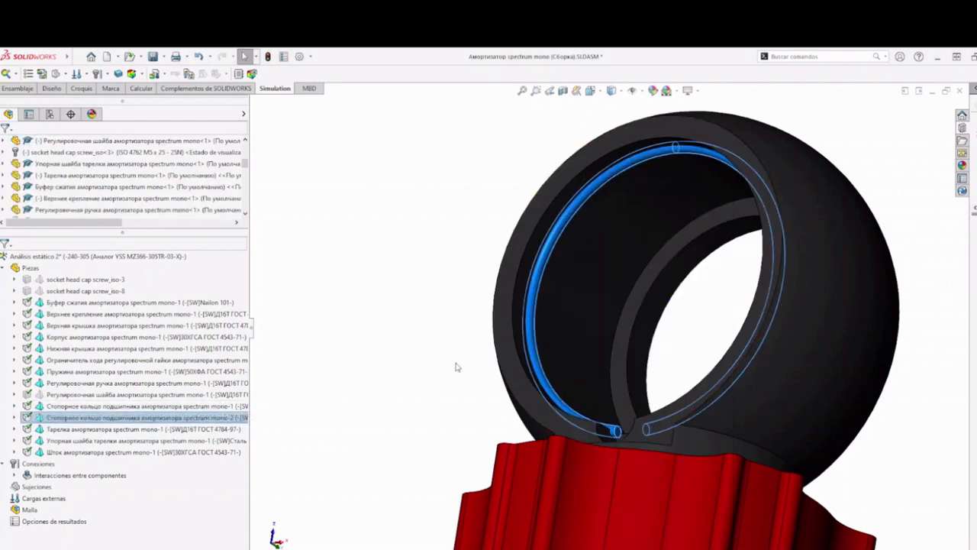
{"action": "right_click", "coordinate": [76, 421]}
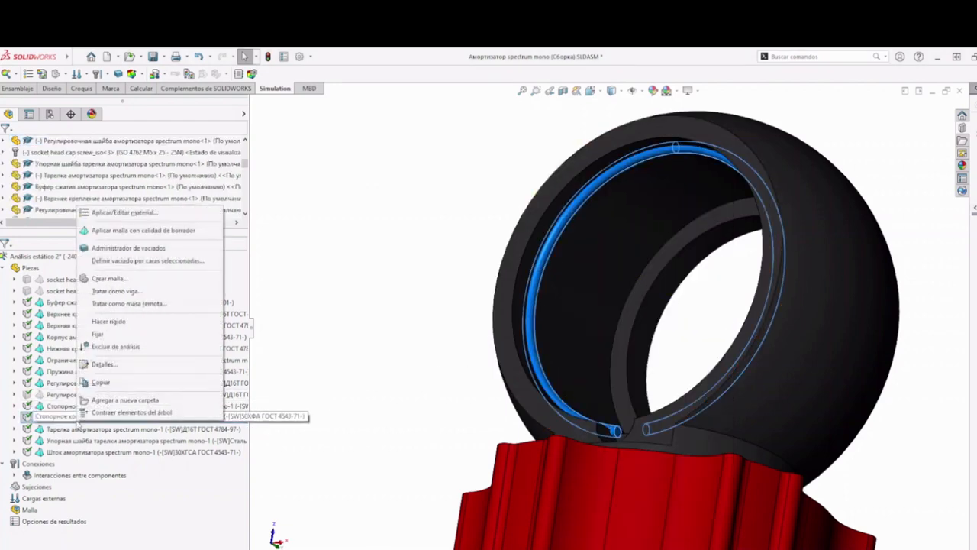
{"action": "left_click", "coordinate": [115, 347]}
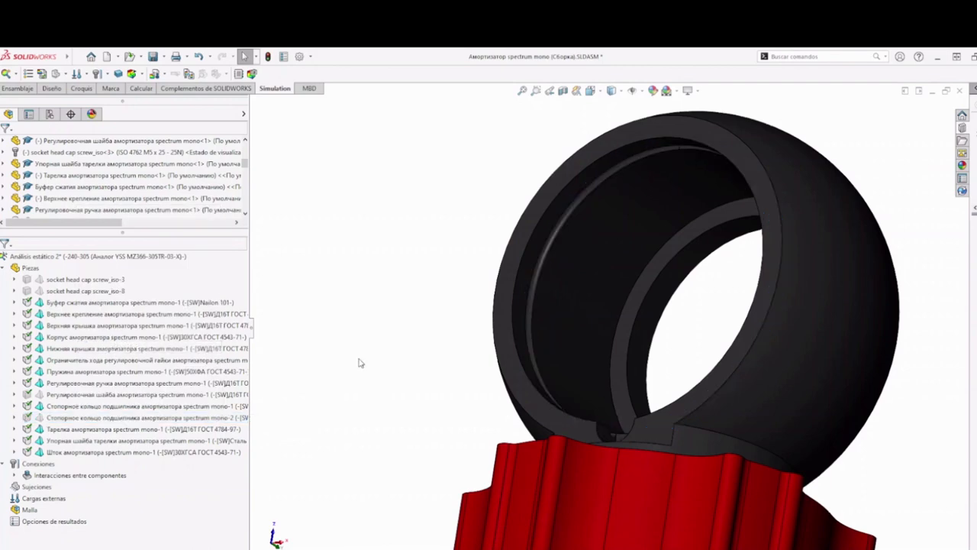
- Exclude the bearing retaining ring inside the lower mount's eye from the static analysis
{"action": "scroll", "coordinate": [492, 426], "scroll_direction": "down", "scroll_amount": 5}
{"action": "scroll", "coordinate": [492, 426], "scroll_direction": "down", "scroll_amount": 4}
{"action": "scroll", "coordinate": [540, 361], "scroll_direction": "up", "scroll_amount": 10}
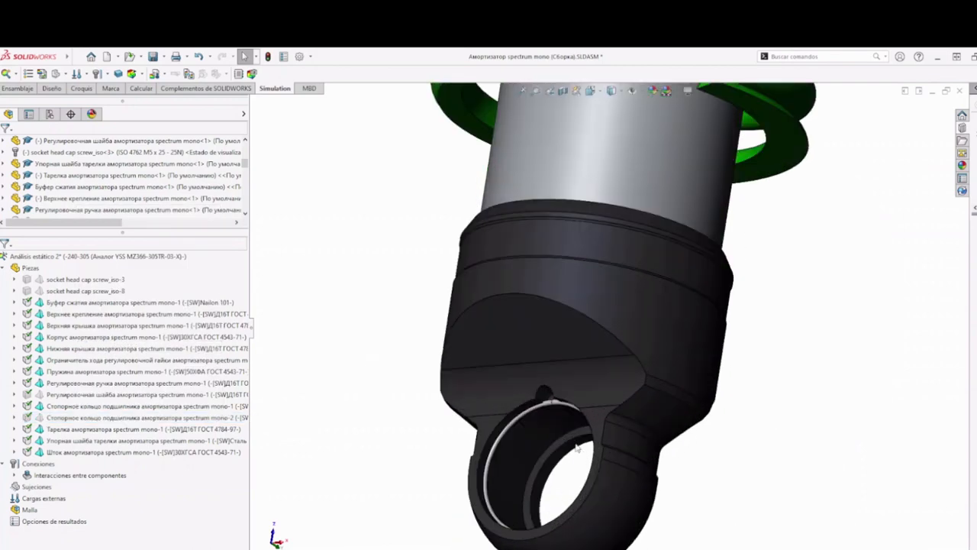
{"action": "right_click", "coordinate": [544, 348]}
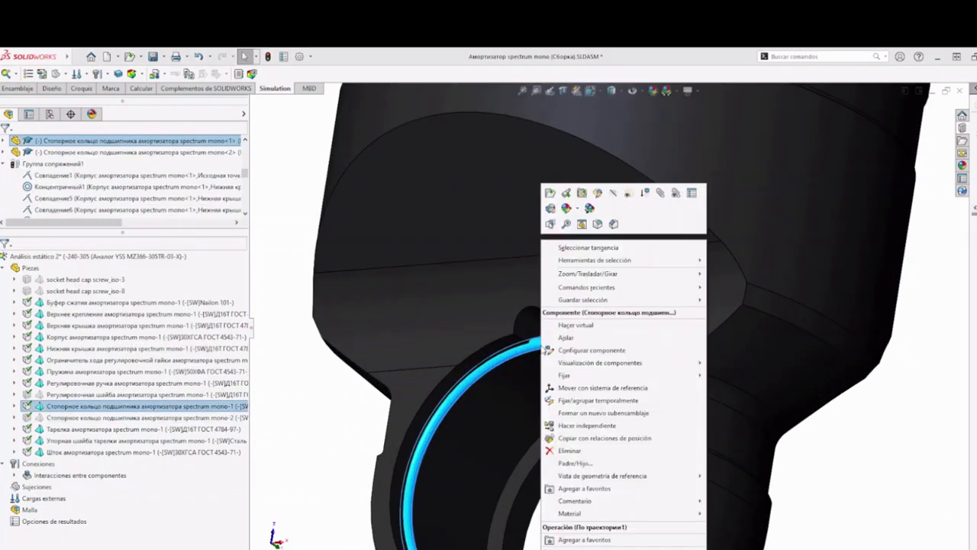
{"action": "right_click", "coordinate": [115, 409]}
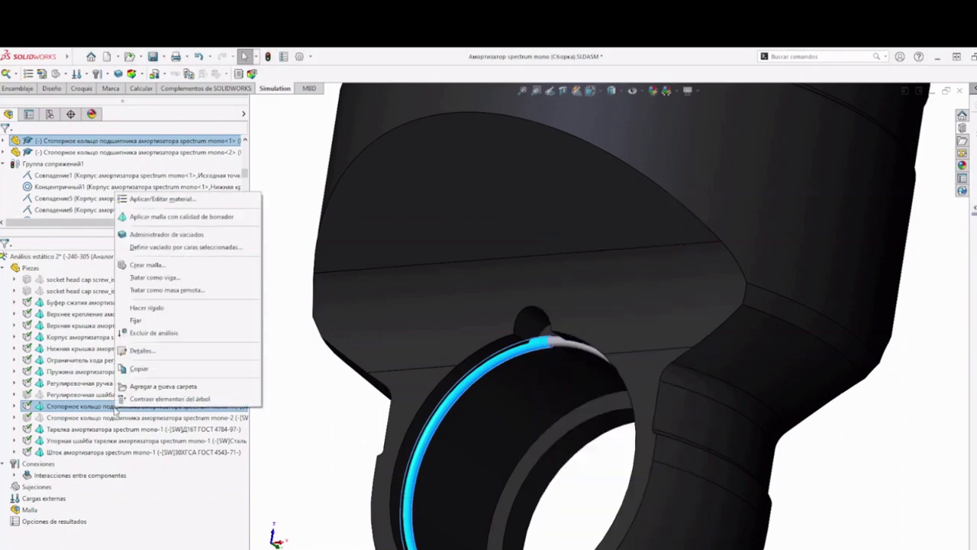
{"action": "left_click", "coordinate": [152, 333]}
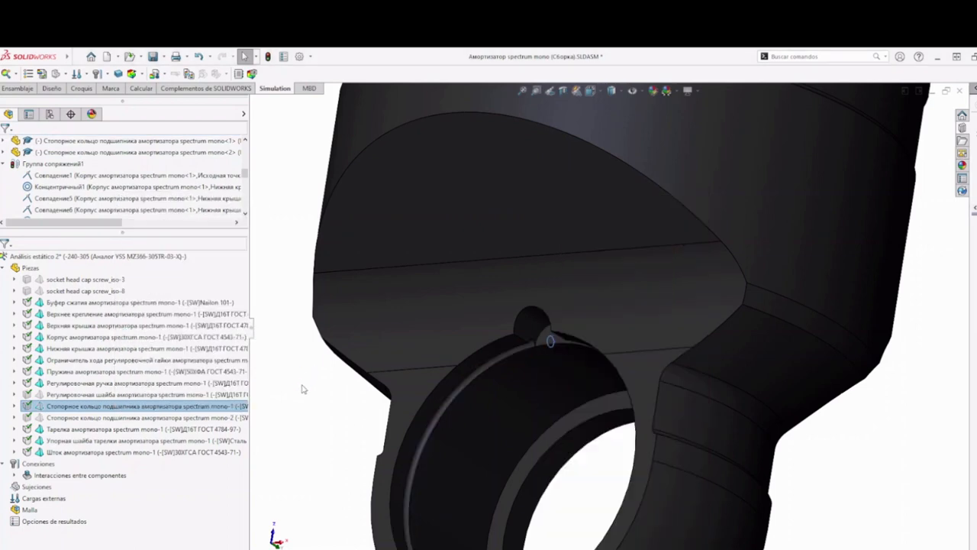
- Orient the shock absorber upright, facing the mounting eyes straight on, and look over the spring and rod area
{"action": "scroll", "coordinate": [313, 385], "scroll_direction": "up", "scroll_amount": 5}
{"action": "scroll", "coordinate": [478, 425], "scroll_direction": "up", "scroll_amount": 5}
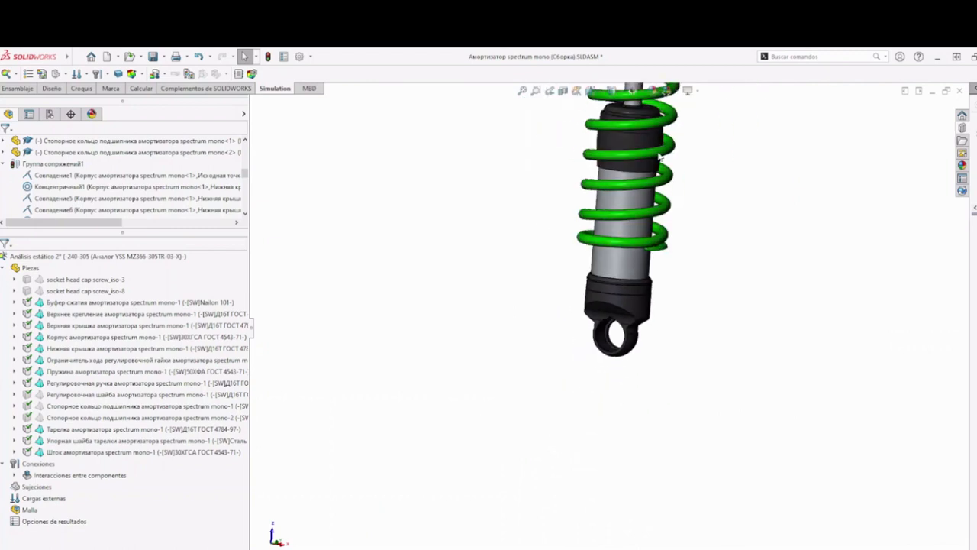
{"action": "scroll", "coordinate": [632, 168], "scroll_direction": "down", "scroll_amount": 3}
{"action": "scroll", "coordinate": [632, 168], "scroll_direction": "down", "scroll_amount": 2}
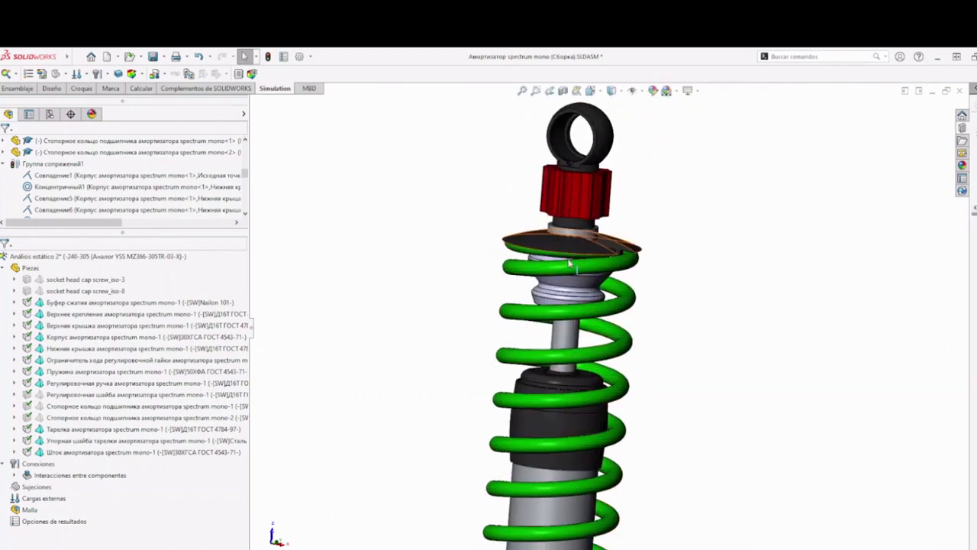
{"action": "mouse_move", "coordinate": [551, 244]}
{"action": "middle_mouse_down"}
{"action": "mouse_move", "coordinate": [510, 279]}
{"action": "mouse_move", "coordinate": [530, 279]}
{"action": "mouse_move", "coordinate": [548, 255]}
{"action": "middle_mouse_up"}
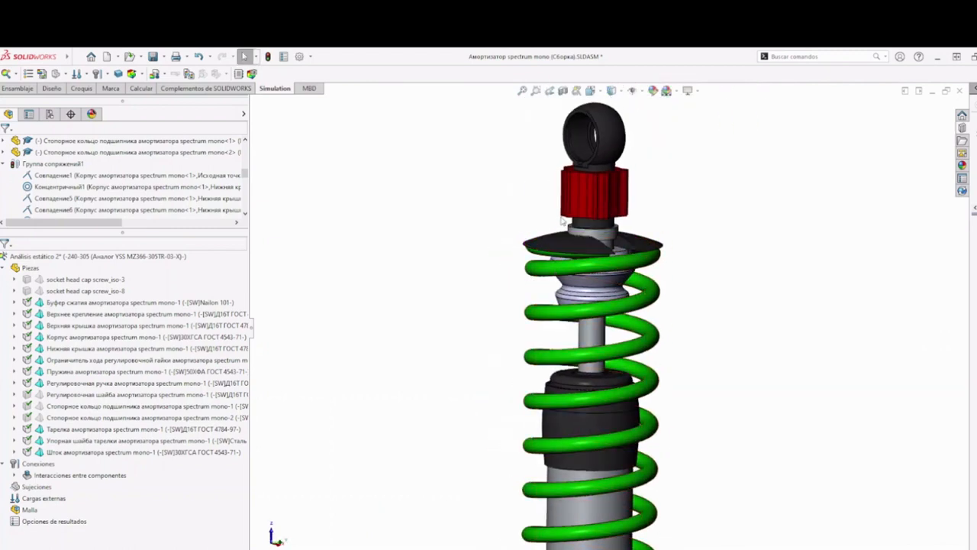
{"action": "key", "text": "space"}
{"action": "left_click", "coordinate": [762, 257]}
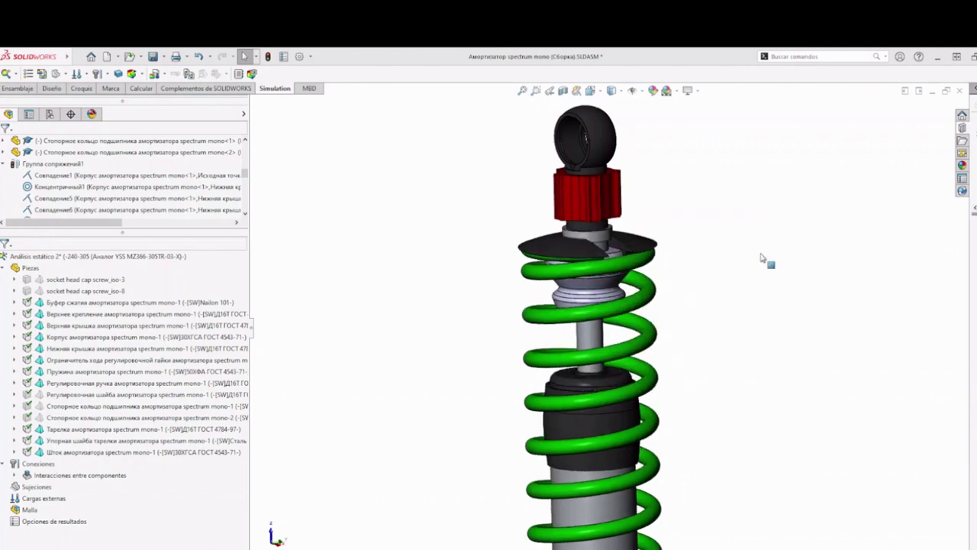
{"action": "scroll", "coordinate": [580, 229], "scroll_direction": "up", "scroll_amount": 3}
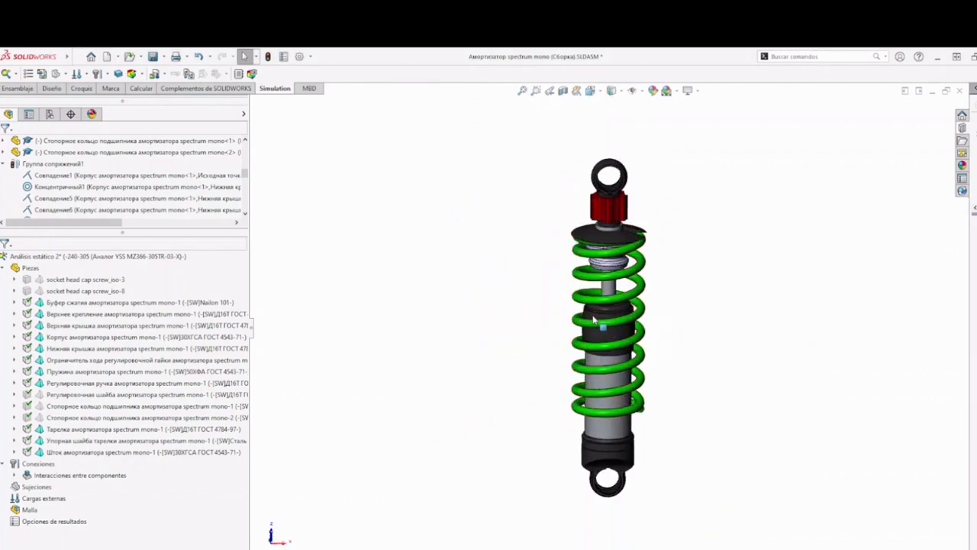
{"action": "scroll", "coordinate": [614, 305], "scroll_direction": "down", "scroll_amount": 3}
{"action": "scroll", "coordinate": [618, 308], "scroll_direction": "up", "scroll_amount": 3}
{"action": "scroll", "coordinate": [618, 308], "scroll_direction": "down", "scroll_amount": 2}
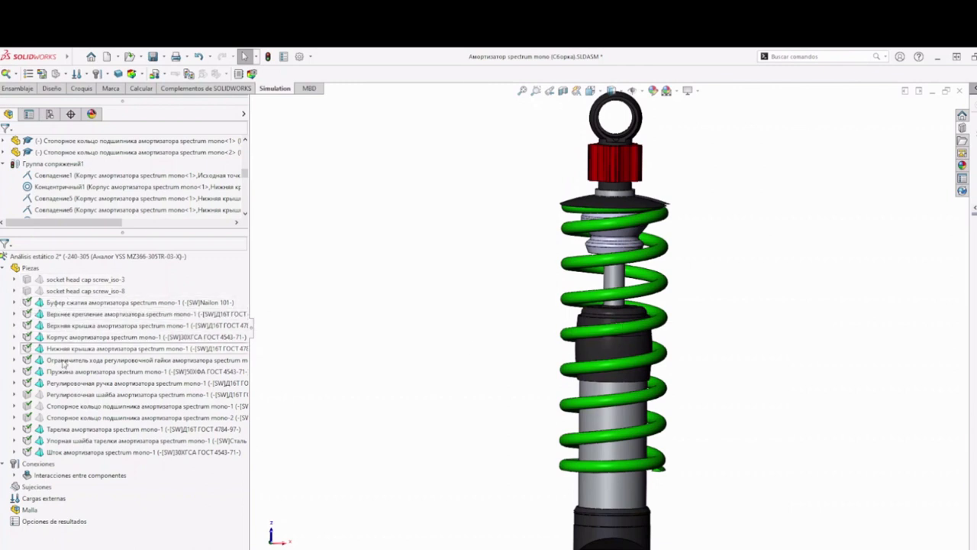
- Review the compression bumper's interaction, collapse the study's parts list, and expand the component interactions to check the global one
{"action": "left_click", "coordinate": [620, 238]}
{"action": "left_click", "coordinate": [13, 302]}
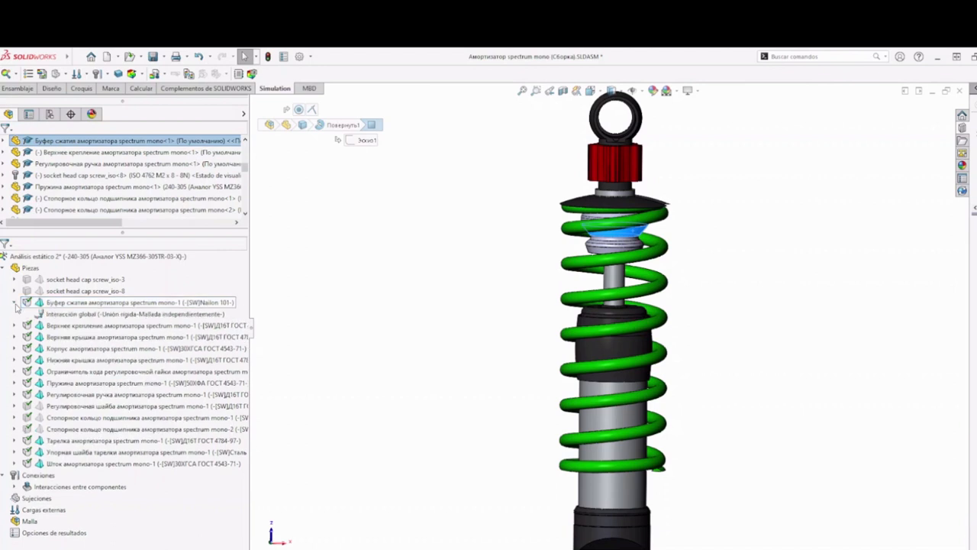
{"action": "left_click", "coordinate": [14, 303]}
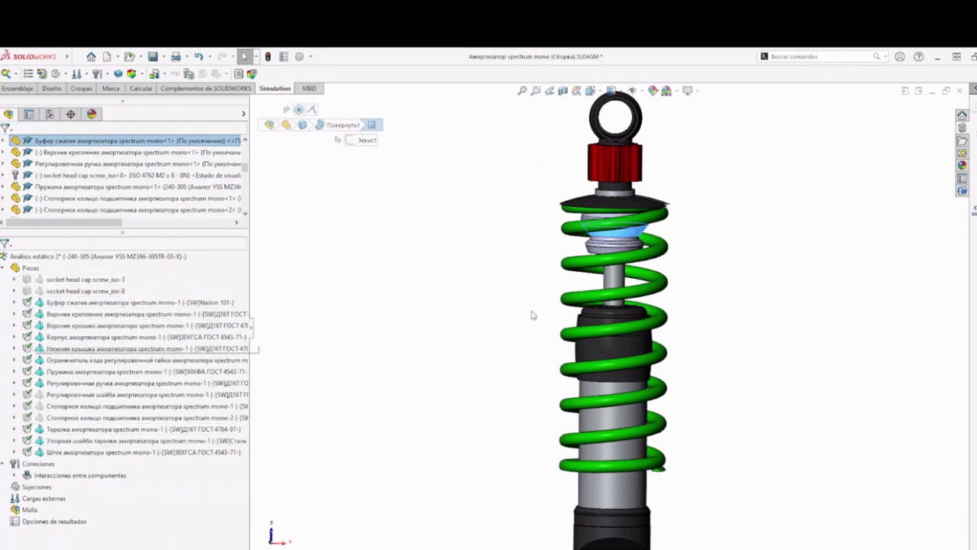
{"action": "left_click", "coordinate": [3, 268]}
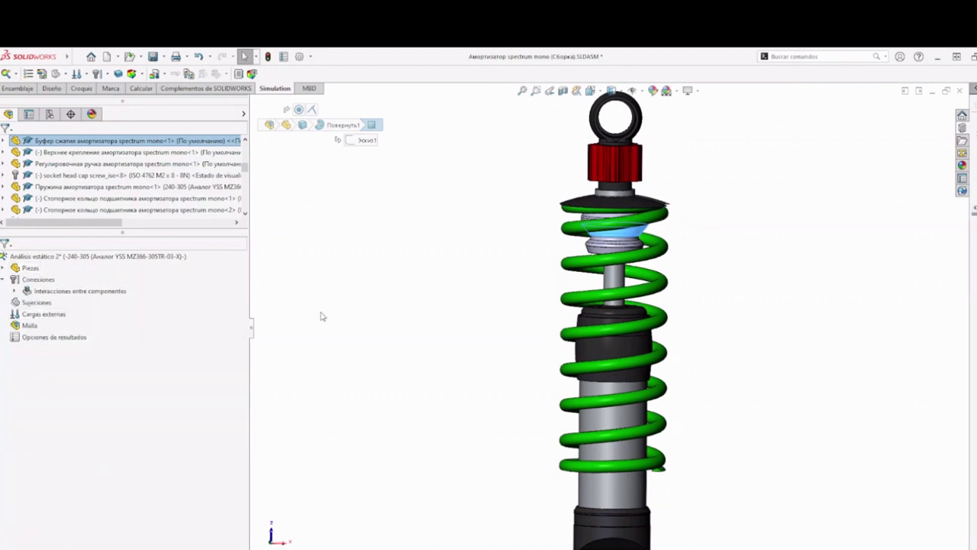
{"action": "left_click", "coordinate": [321, 315]}
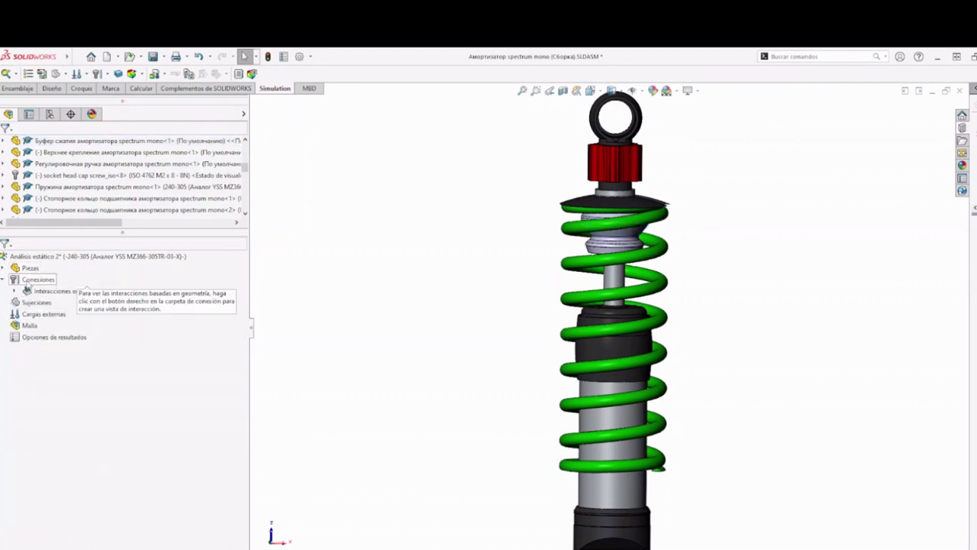
{"action": "left_click", "coordinate": [15, 291]}
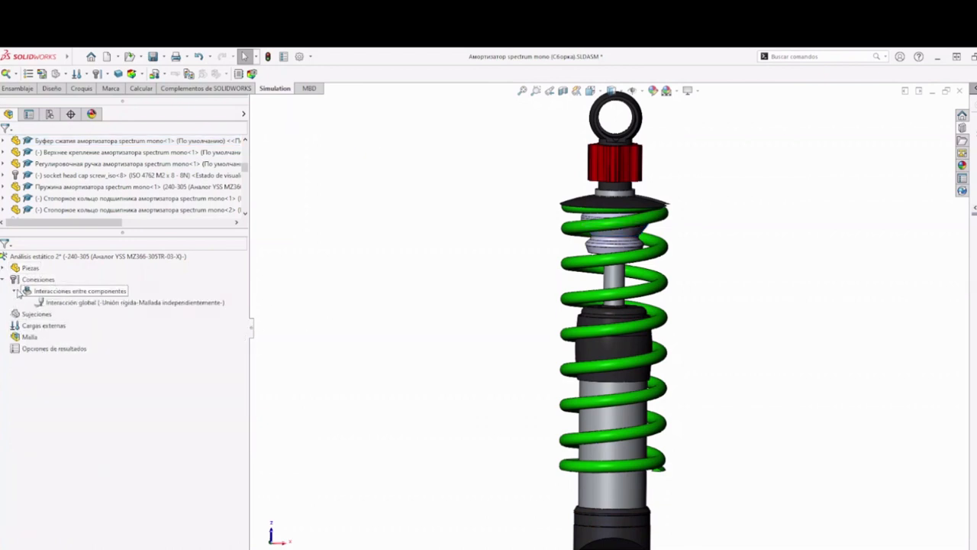
{"action": "left_click", "coordinate": [120, 305]}
{"action": "left_click", "coordinate": [360, 340]}
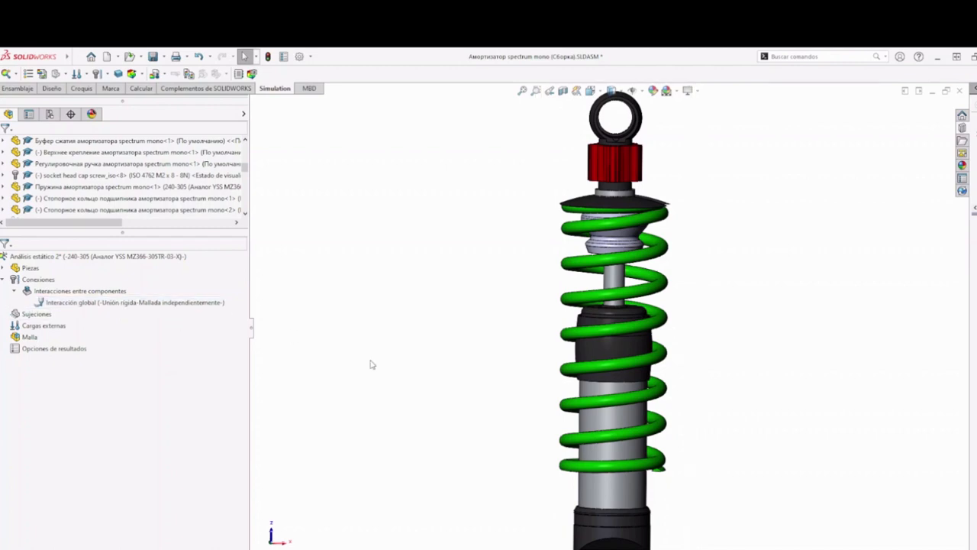
- Fit the whole shock absorber in view and section it lengthwise along the Сверху plane
{"action": "key", "text": "f"}
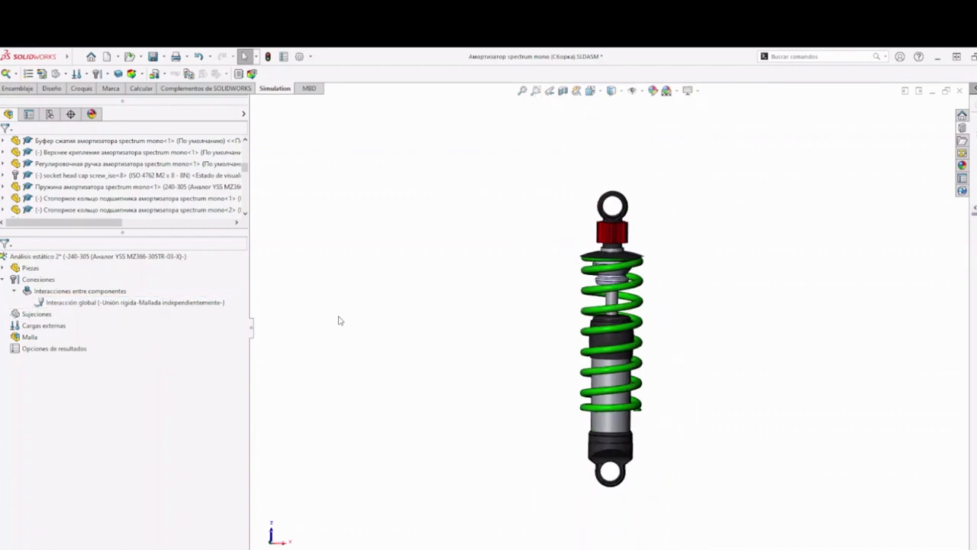
{"action": "left_click", "coordinate": [562, 90]}
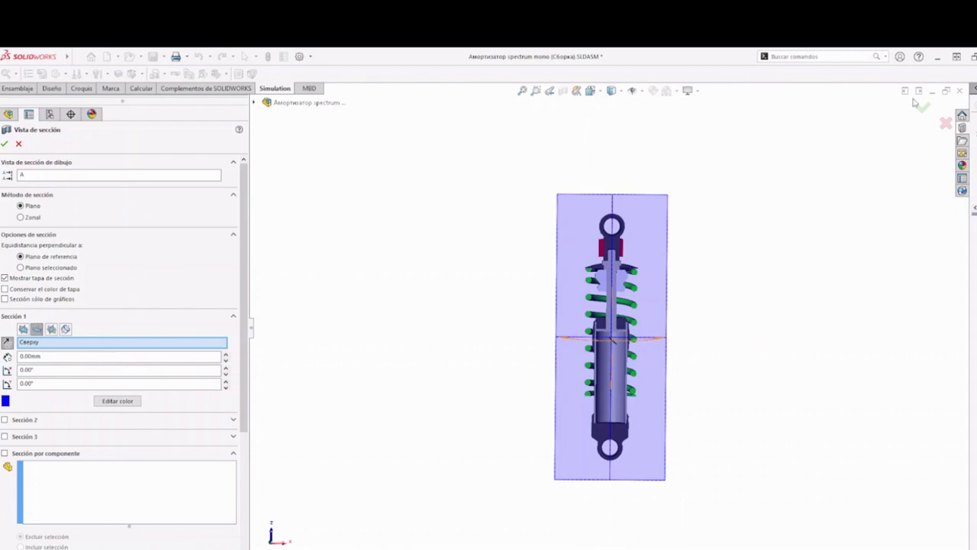
{"action": "left_click", "coordinate": [923, 111]}
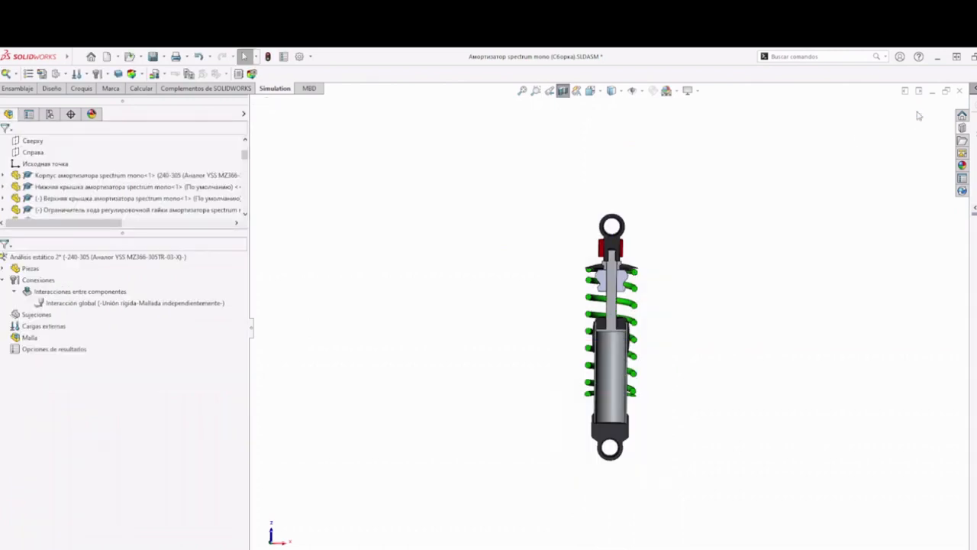
- Examine in section how the rod and its piston meet the upper cap and the inside of the shock body
{"action": "scroll", "coordinate": [654, 305], "scroll_direction": "down", "scroll_amount": 10}
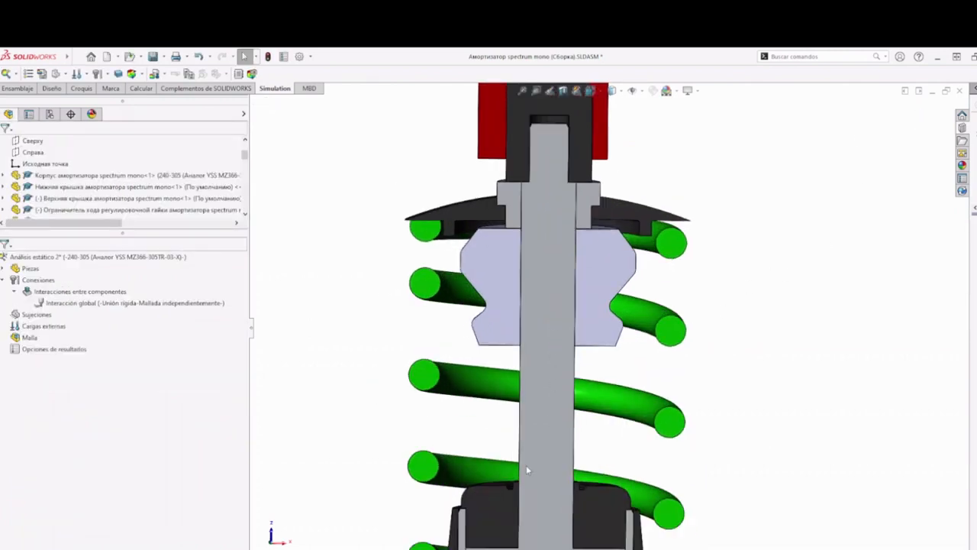
{"action": "scroll", "coordinate": [567, 447], "scroll_direction": "down", "scroll_amount": 5}
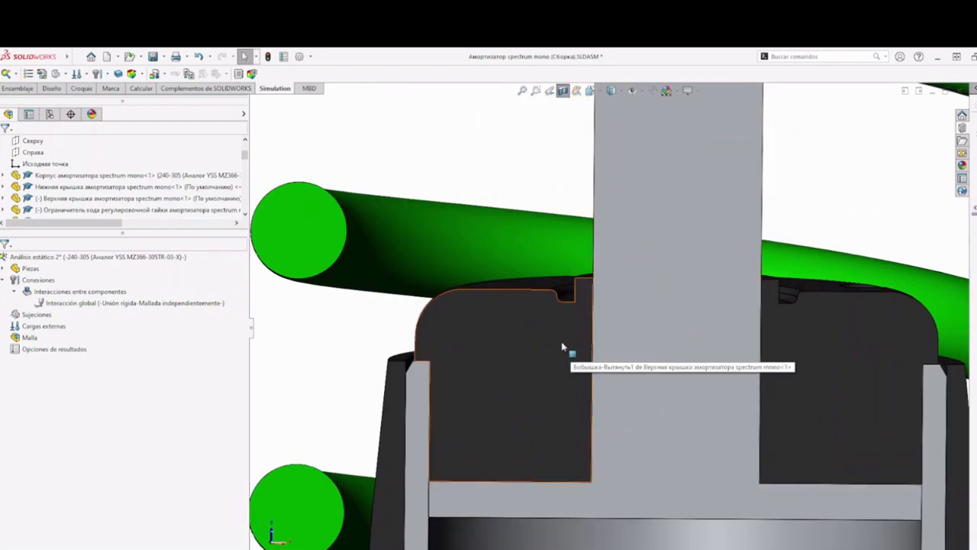
{"action": "scroll", "coordinate": [563, 371], "scroll_direction": "up", "scroll_amount": 3}
{"action": "scroll", "coordinate": [741, 393], "scroll_direction": "down", "scroll_amount": 10}
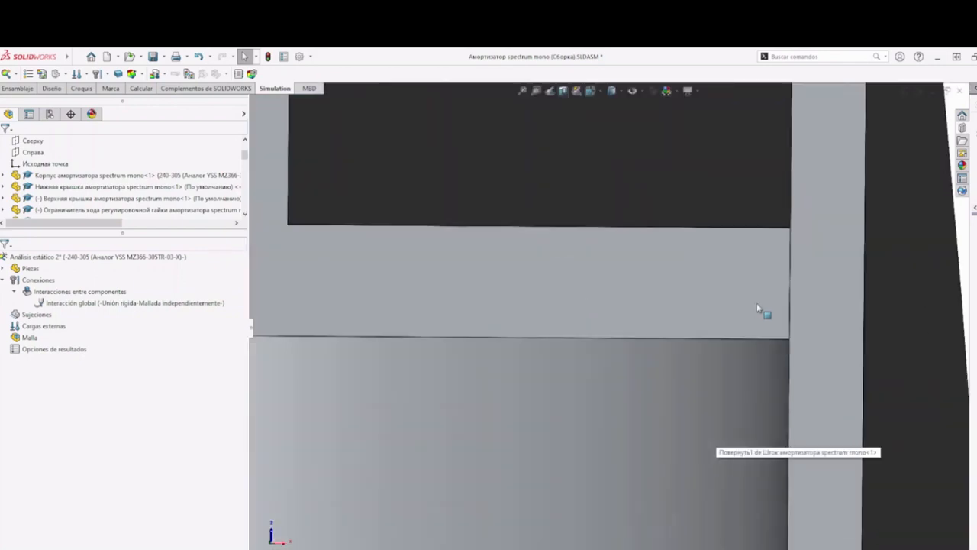
{"action": "scroll", "coordinate": [648, 329], "scroll_direction": "up", "scroll_amount": 4}
{"action": "scroll", "coordinate": [382, 328], "scroll_direction": "down", "scroll_amount": 6}
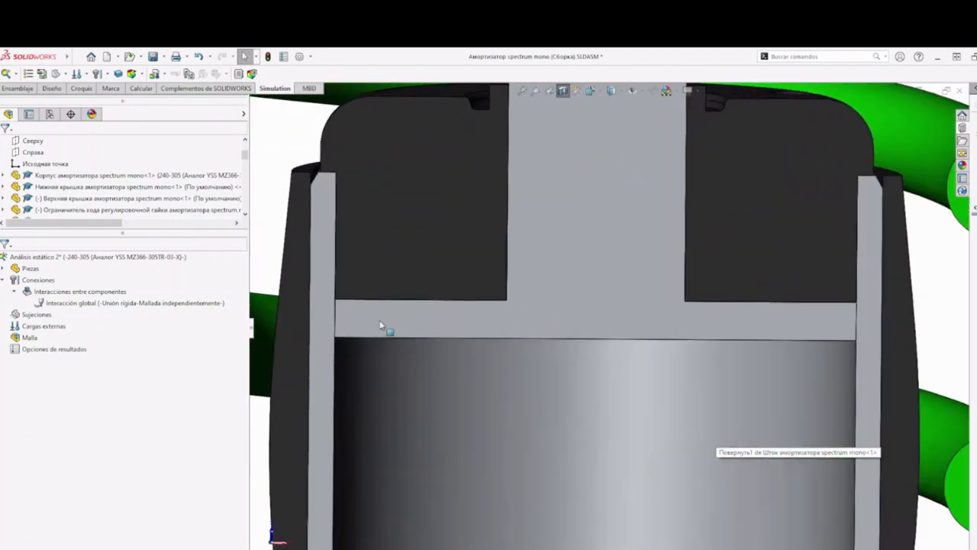
{"action": "scroll", "coordinate": [354, 310], "scroll_direction": "down", "scroll_amount": 3}
{"action": "scroll", "coordinate": [562, 375], "scroll_direction": "up", "scroll_amount": 5}
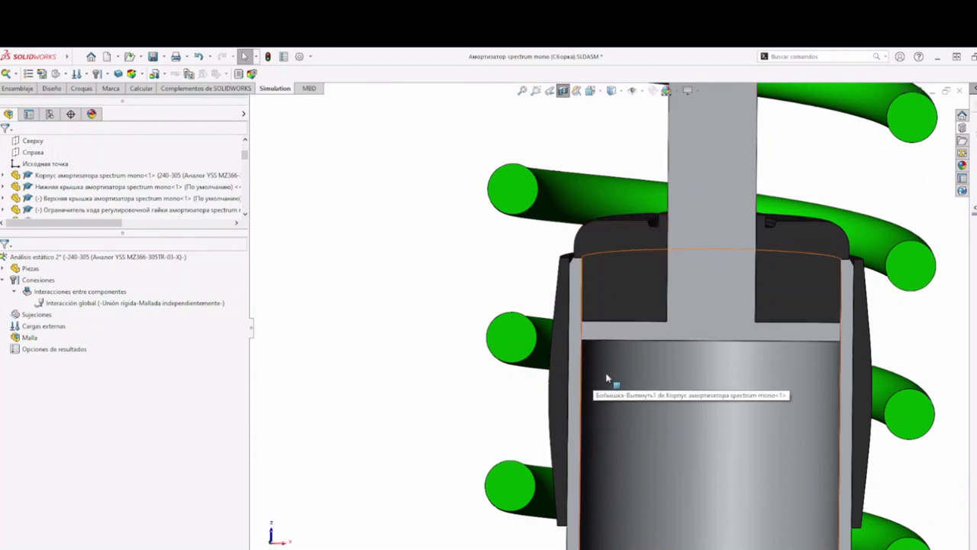
{"action": "scroll", "coordinate": [607, 377], "scroll_direction": "up", "scroll_amount": 5}
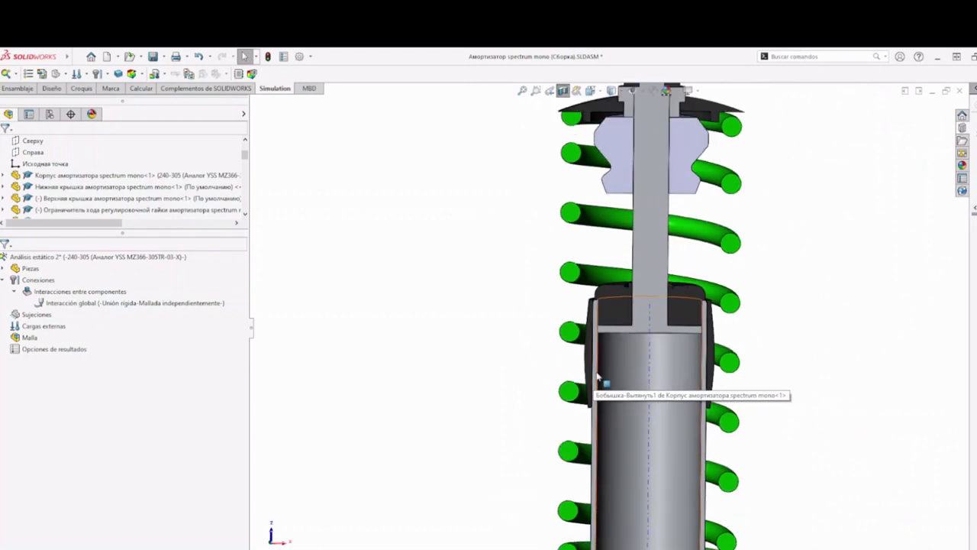
{"action": "right_click", "coordinate": [37, 282]}
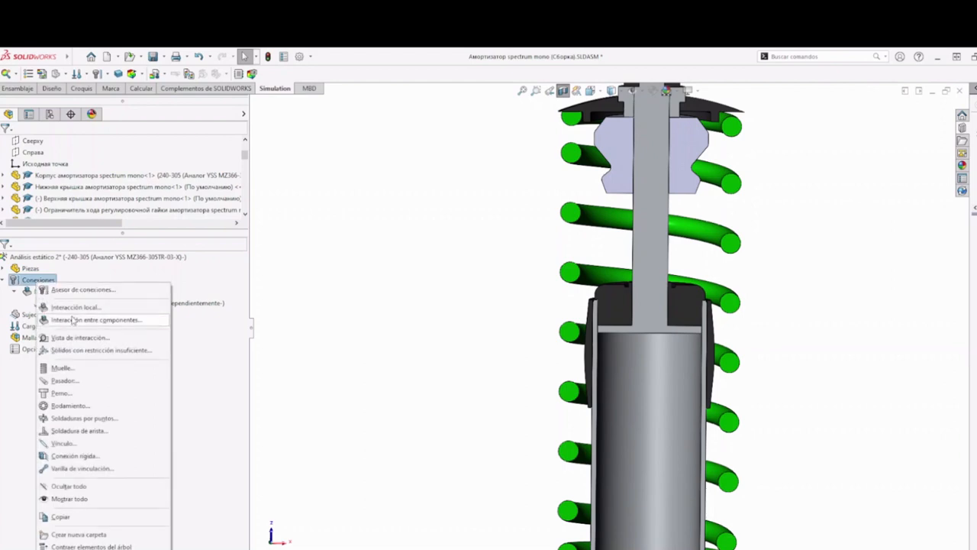
{"action": "left_click", "coordinate": [73, 320]}
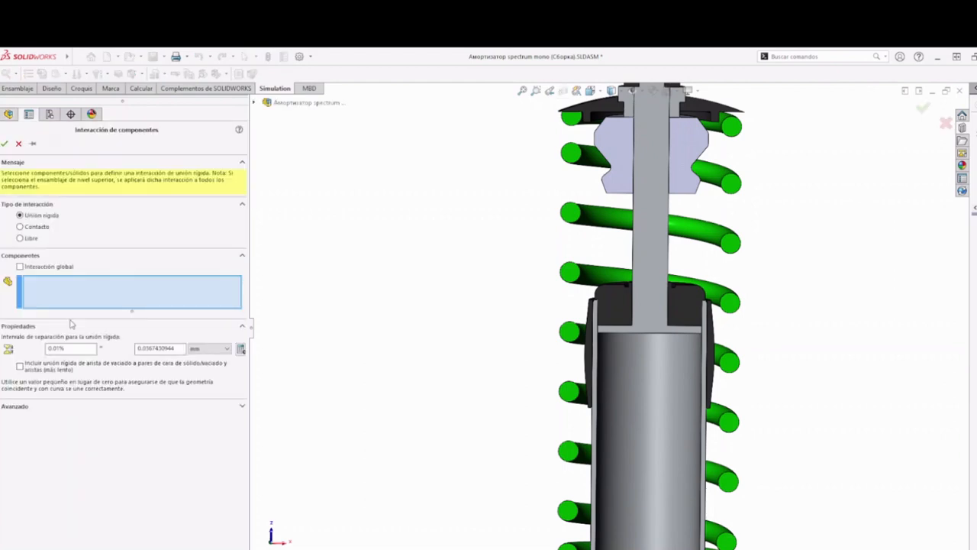
{"action": "left_click", "coordinate": [20, 238]}
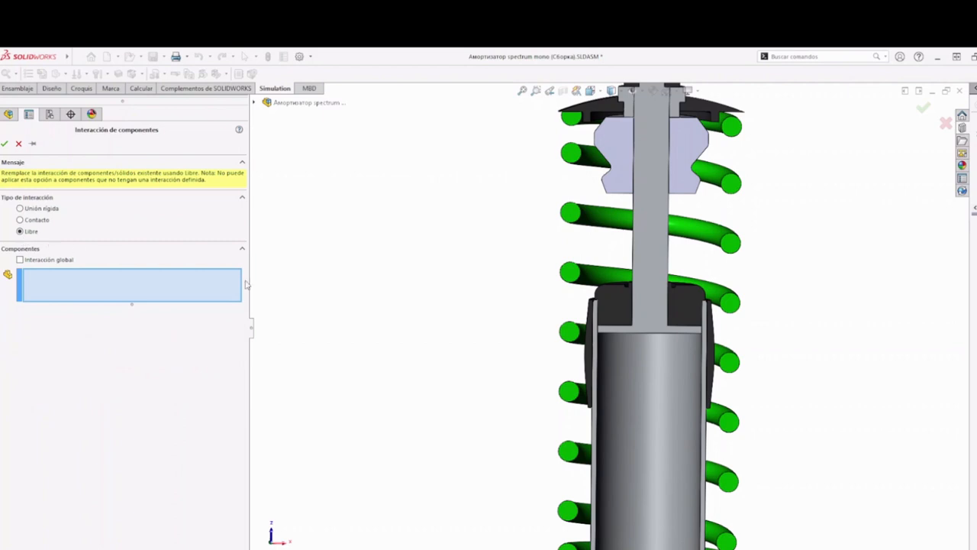
{"action": "scroll", "coordinate": [603, 304], "scroll_direction": "up", "scroll_amount": 3}
{"action": "middle_click_drag", "start_coordinate": [600, 305], "coordinate": [554, 341]}
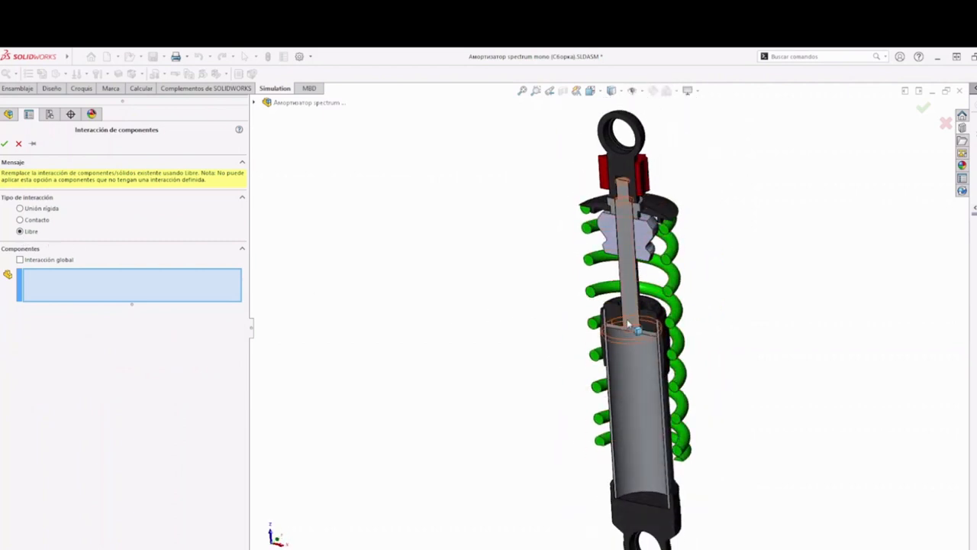
{"action": "scroll", "coordinate": [627, 325], "scroll_direction": "down", "scroll_amount": 5}
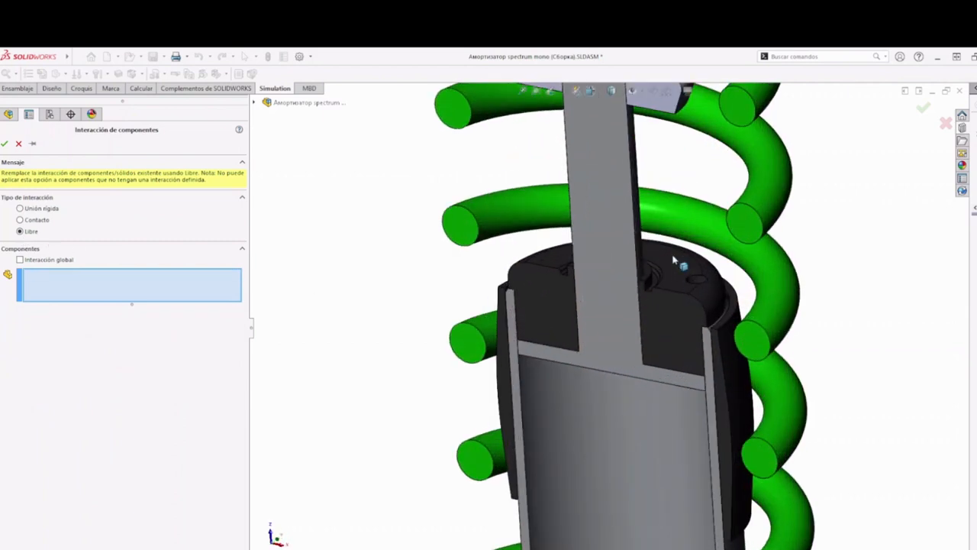
{"action": "left_click", "coordinate": [18, 143]}
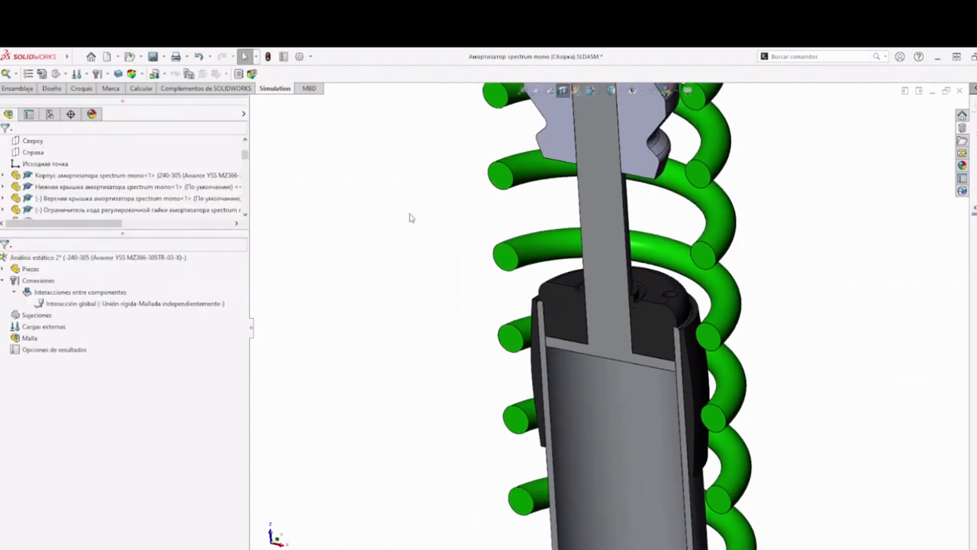
- Add a free (Libre) component interaction between the shock absorber's rod, upper cap and body
{"action": "scroll", "coordinate": [630, 343], "scroll_direction": "down", "scroll_amount": 5}
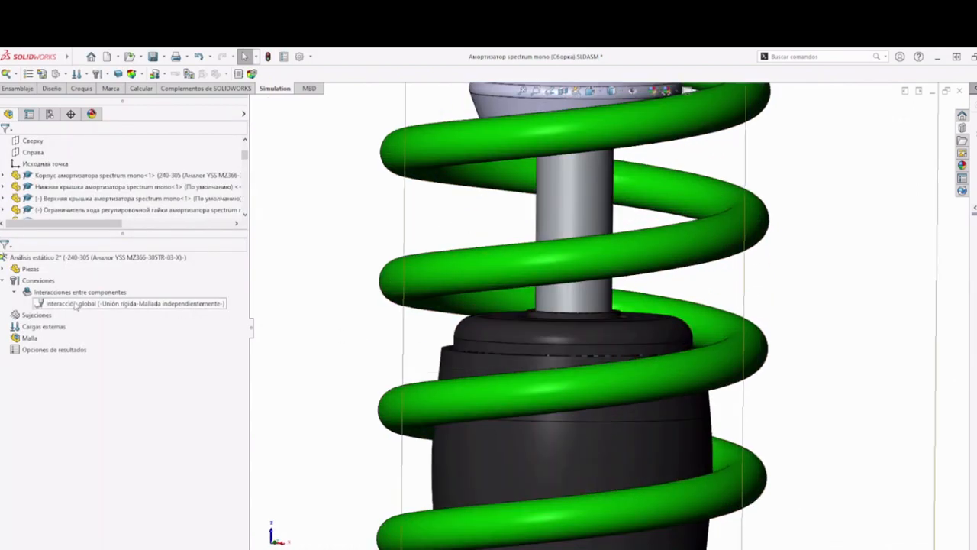
{"action": "right_click", "coordinate": [34, 280]}
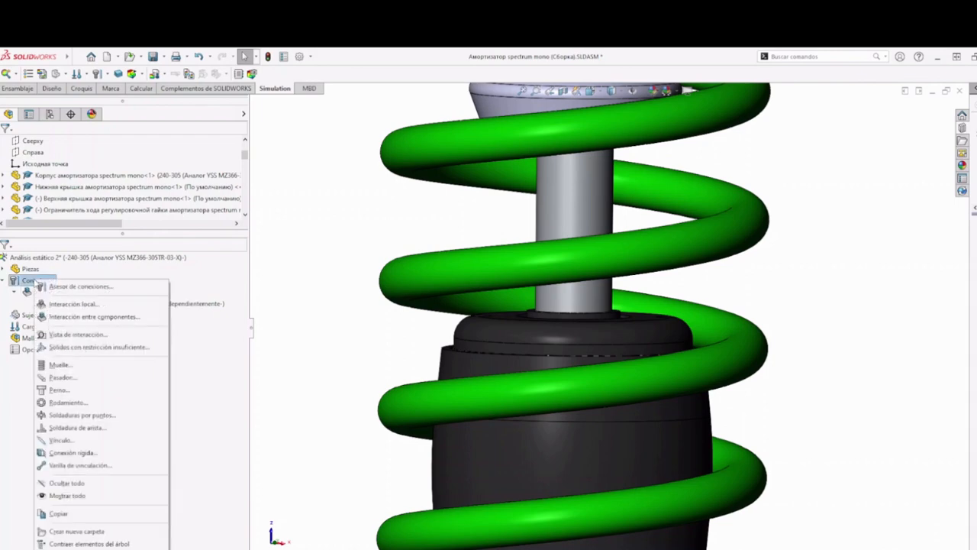
{"action": "left_click", "coordinate": [67, 317]}
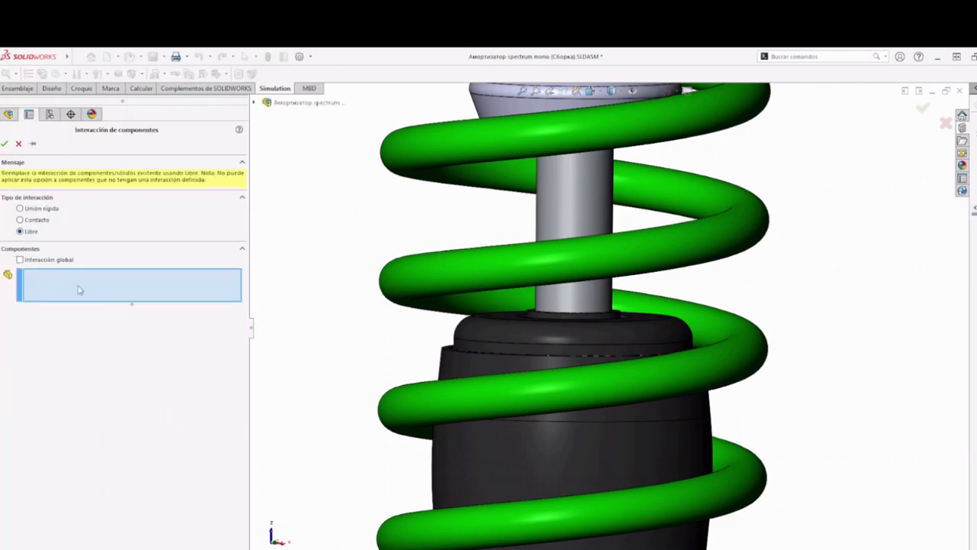
{"action": "left_click", "coordinate": [597, 197]}
{"action": "middle_click_drag", "start_coordinate": [562, 303], "coordinate": [563, 343]}
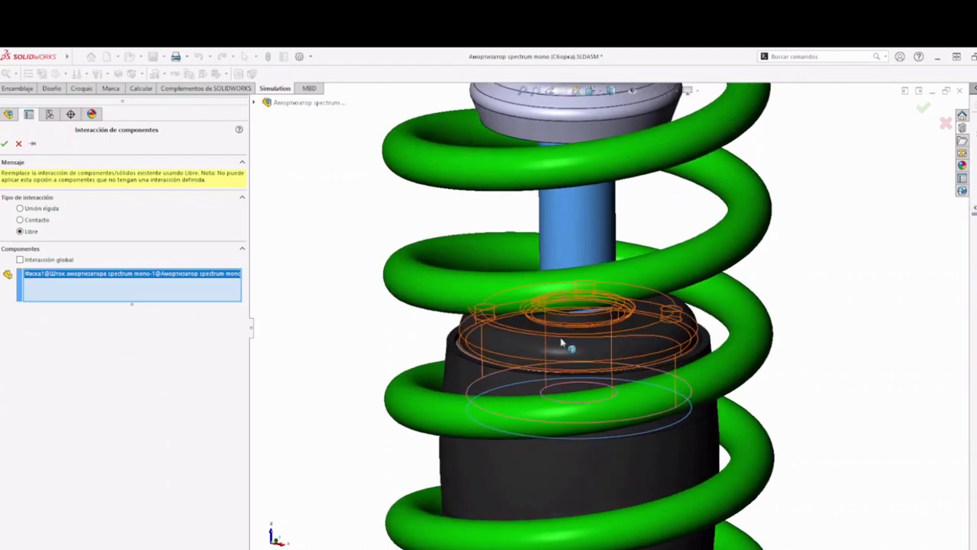
{"action": "left_click", "coordinate": [513, 354]}
{"action": "scroll", "coordinate": [534, 343], "scroll_direction": "up", "scroll_amount": 5}
{"action": "left_click", "coordinate": [599, 464]}
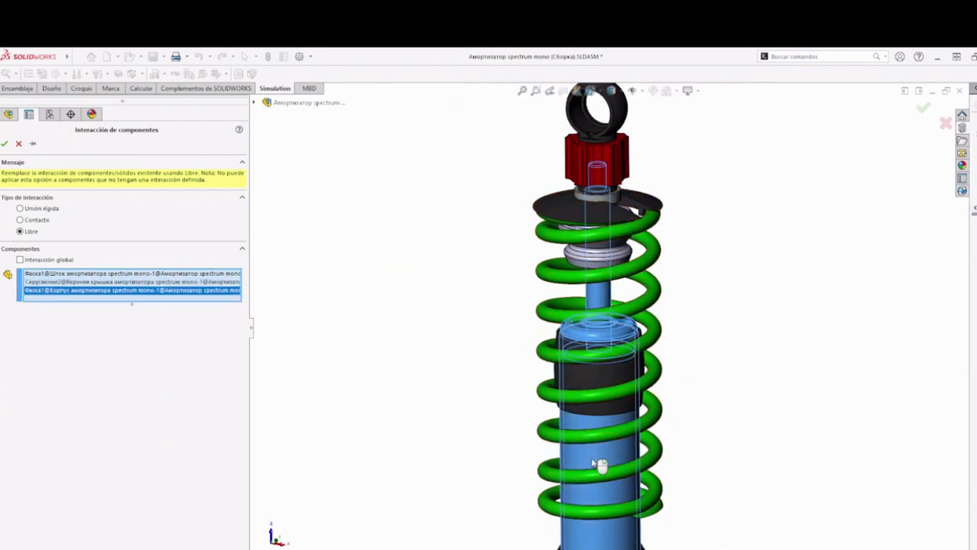
{"action": "middle_click_drag", "start_coordinate": [567, 467], "coordinate": [473, 420]}
{"action": "left_click", "coordinate": [5, 143]}
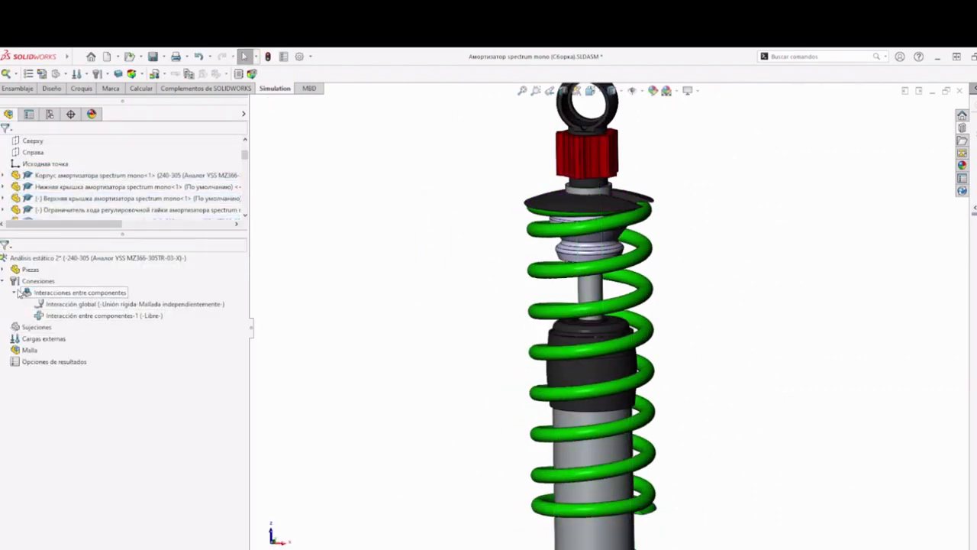
{"action": "left_click", "coordinate": [13, 293]}
{"action": "left_click", "coordinate": [14, 293]}
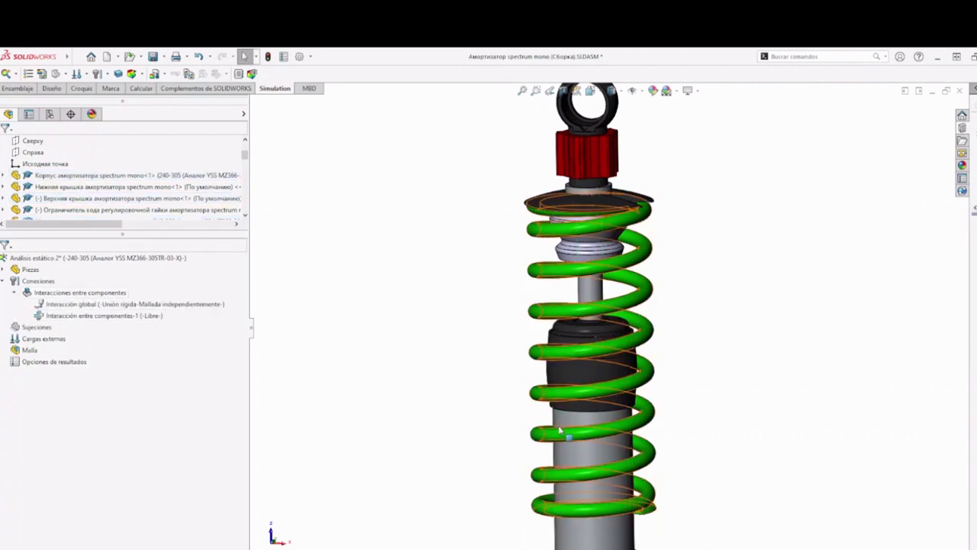
- Start a fixed geometry fixture on the inner cylindrical face of the lower cap's mounting eye
{"action": "right_click", "coordinate": [45, 331]}
{"action": "left_click", "coordinate": [66, 353]}
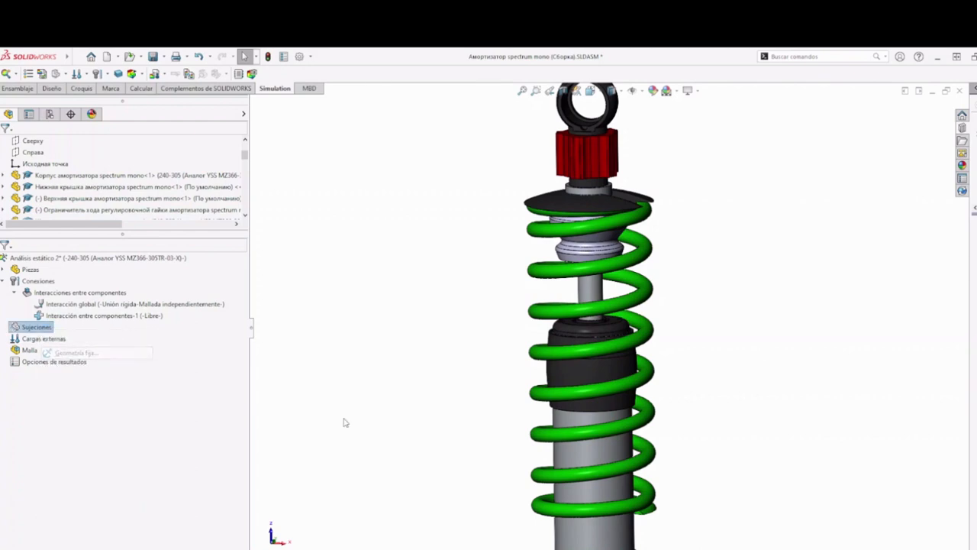
{"action": "scroll", "coordinate": [420, 458], "scroll_direction": "down", "scroll_amount": 3}
{"action": "scroll", "coordinate": [595, 466], "scroll_direction": "up", "scroll_amount": 2}
{"action": "scroll", "coordinate": [632, 458], "scroll_direction": "down", "scroll_amount": 5}
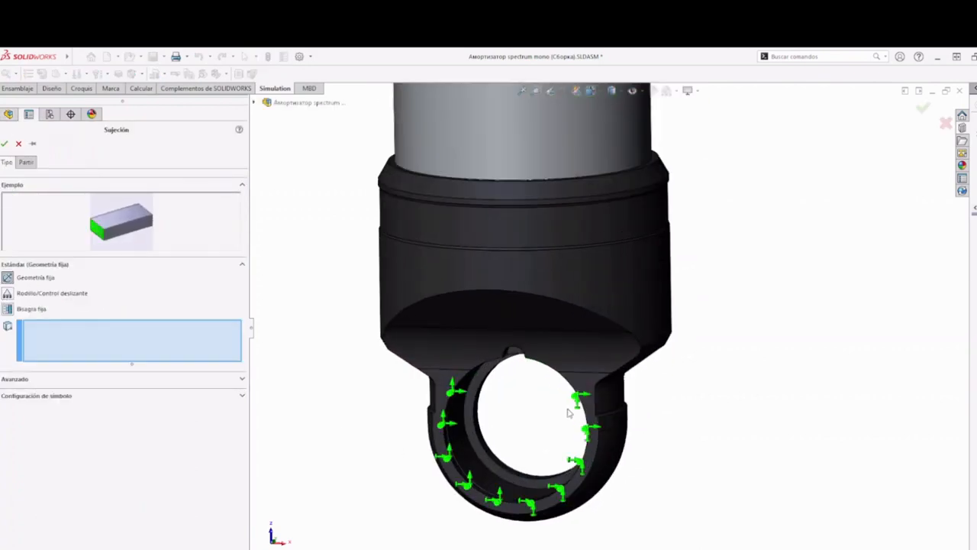
{"action": "mouse_move", "coordinate": [572, 400]}
{"action": "middle_mouse_down"}
{"action": "mouse_move", "coordinate": [504, 419]}
{"action": "mouse_move", "coordinate": [618, 375]}
{"action": "mouse_move", "coordinate": [540, 410]}
{"action": "mouse_move", "coordinate": [578, 395]}
{"action": "middle_mouse_up"}
{"action": "left_click", "coordinate": [497, 418]}
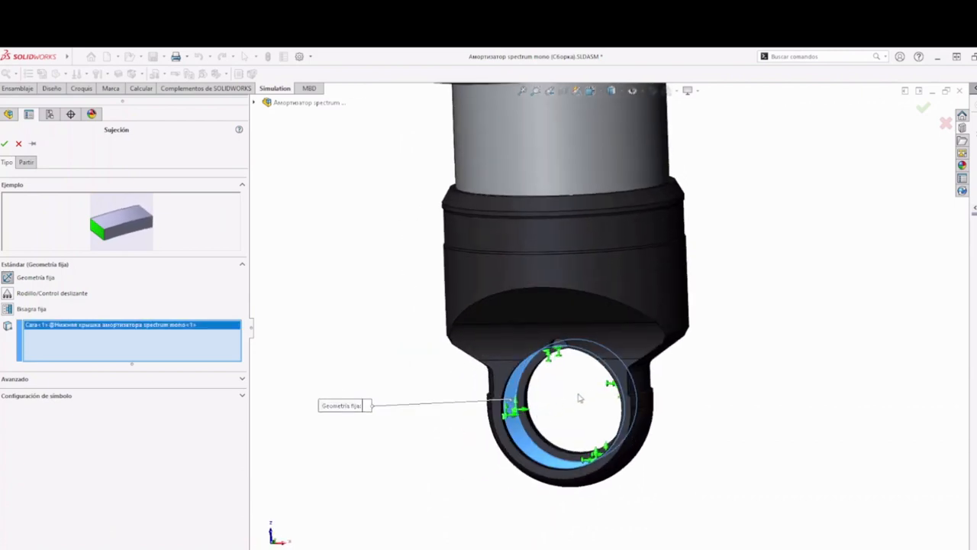
- Add the flat bottom face of the spring to the fixed geometry fixture and accept it
{"action": "scroll", "coordinate": [463, 327], "scroll_direction": "up", "scroll_amount": 5}
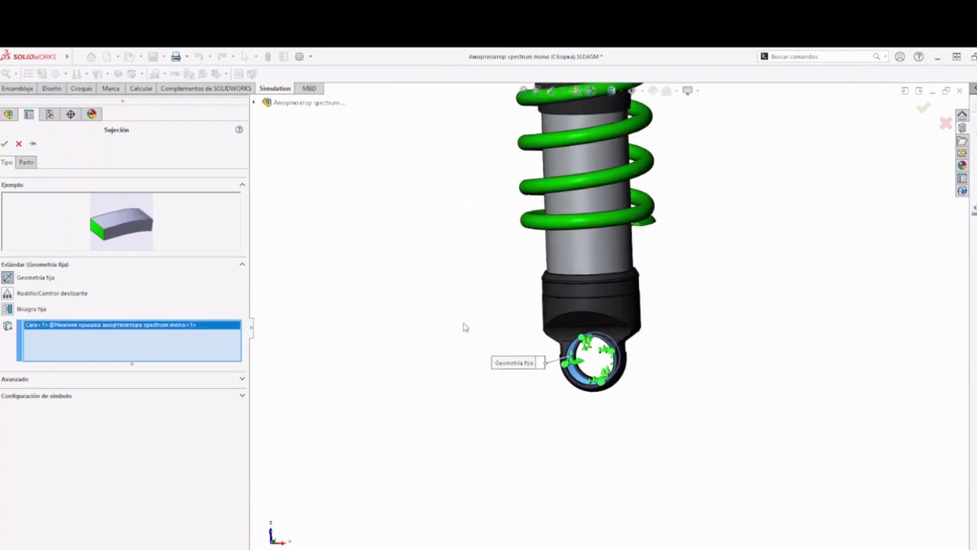
{"action": "scroll", "coordinate": [665, 290], "scroll_direction": "down", "scroll_amount": 8}
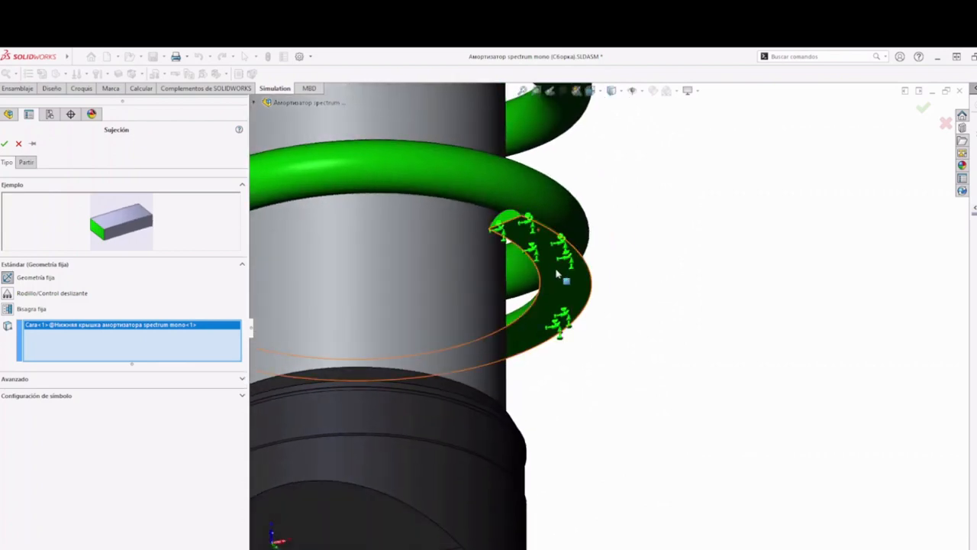
{"action": "left_click", "coordinate": [565, 284]}
{"action": "scroll", "coordinate": [630, 399], "scroll_direction": "up", "scroll_amount": 5}
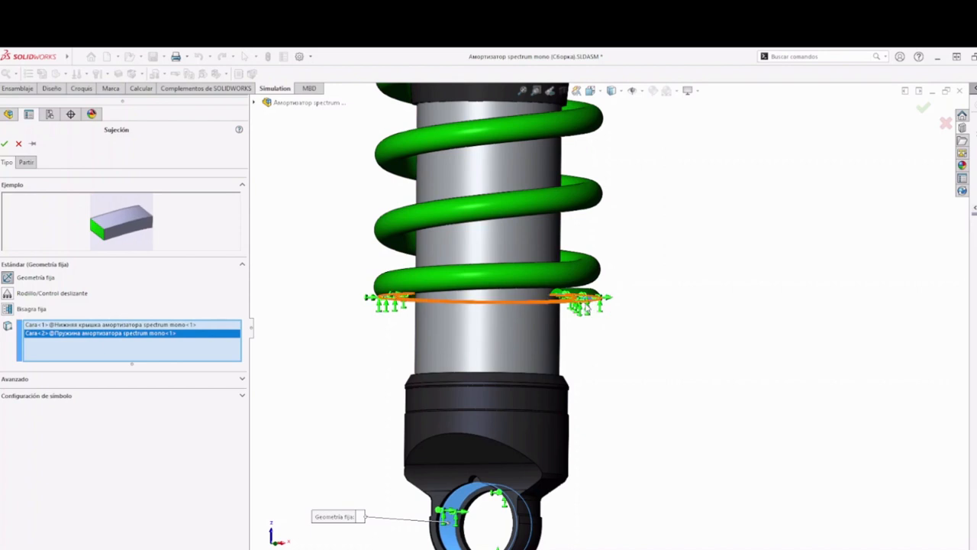
{"action": "middle_click_drag", "start_coordinate": [610, 344], "coordinate": [582, 309]}
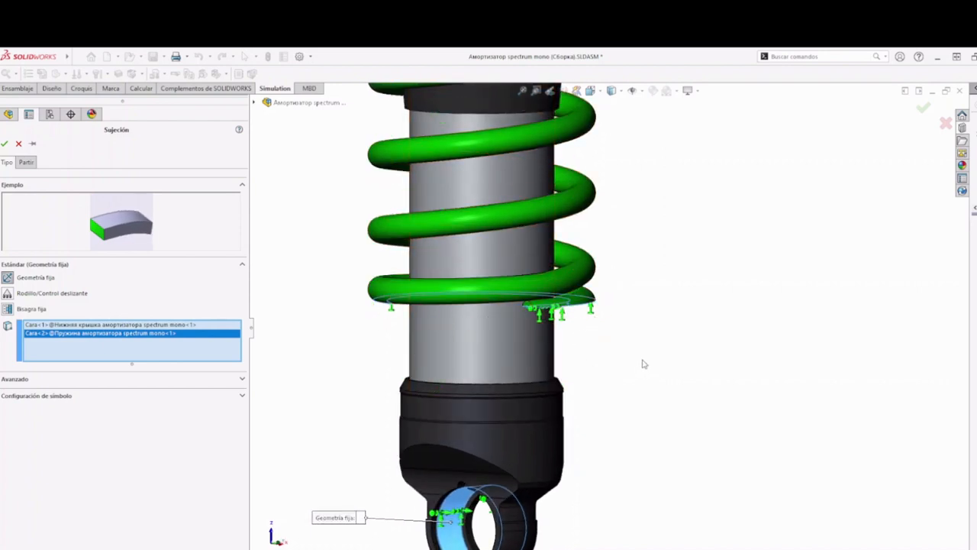
{"action": "middle_click_drag", "start_coordinate": [643, 364], "coordinate": [578, 315]}
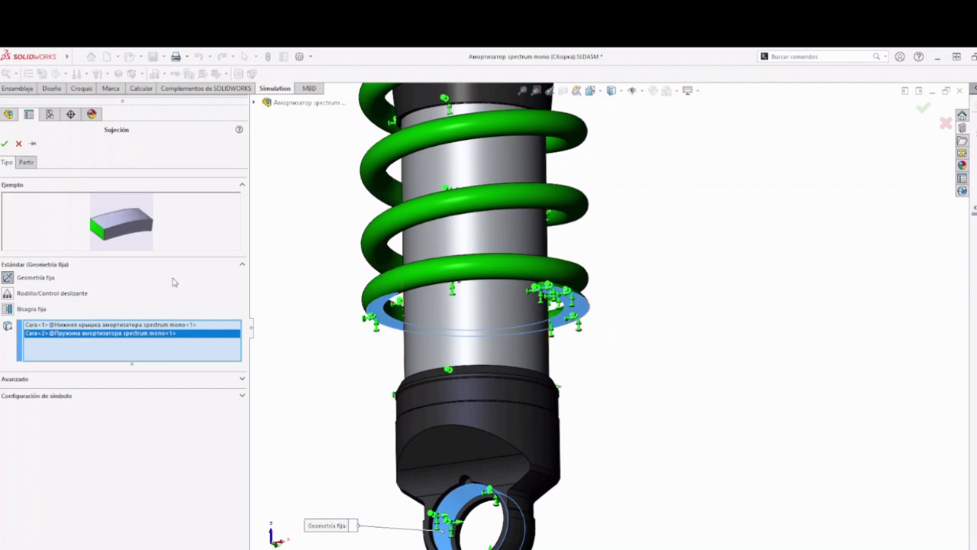
{"action": "left_click", "coordinate": [4, 143]}
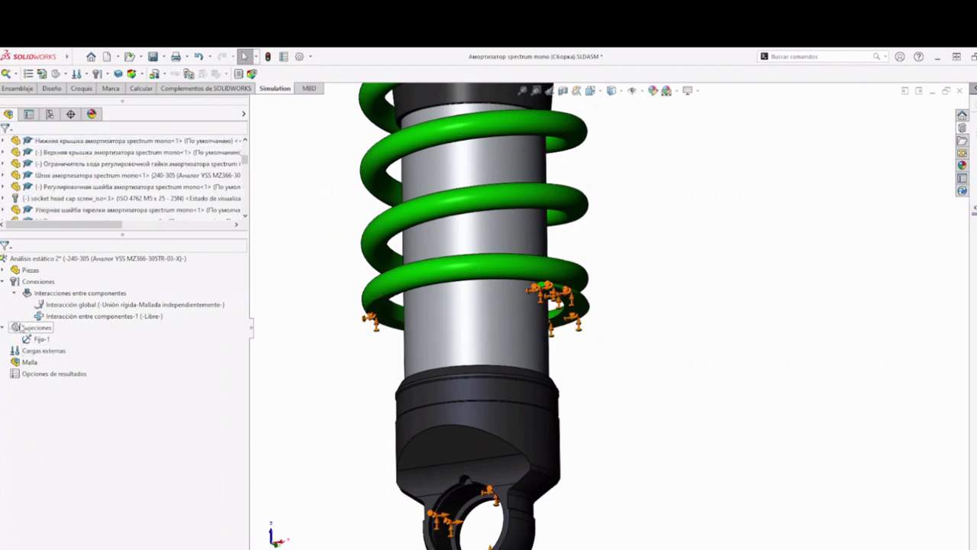
- Add an advanced fixture on cylindrical faces to the rod's outer face, restraining its circumferential movement to 0 rad
{"action": "scroll", "coordinate": [466, 301], "scroll_direction": "up", "scroll_amount": 3}
{"action": "scroll", "coordinate": [618, 322], "scroll_direction": "down", "scroll_amount": 5}
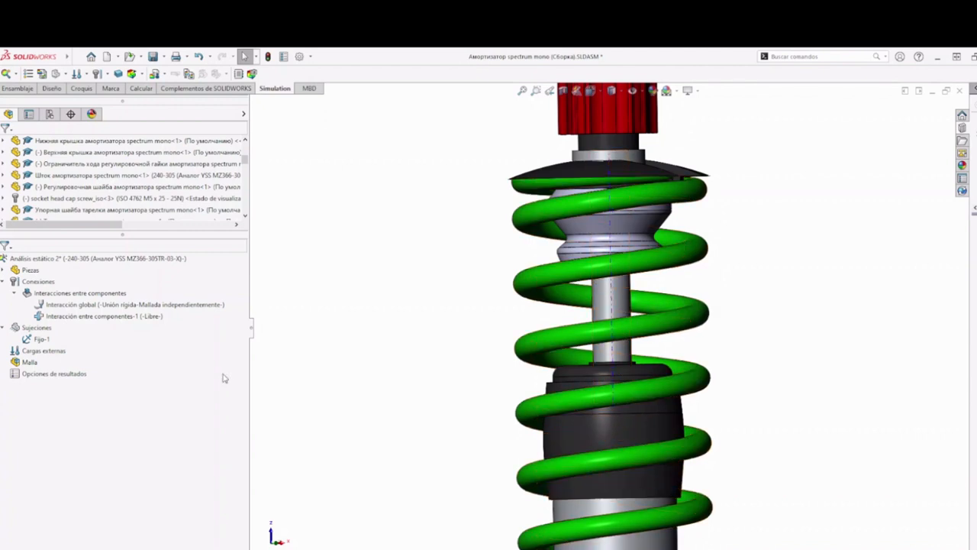
{"action": "right_click", "coordinate": [35, 328]}
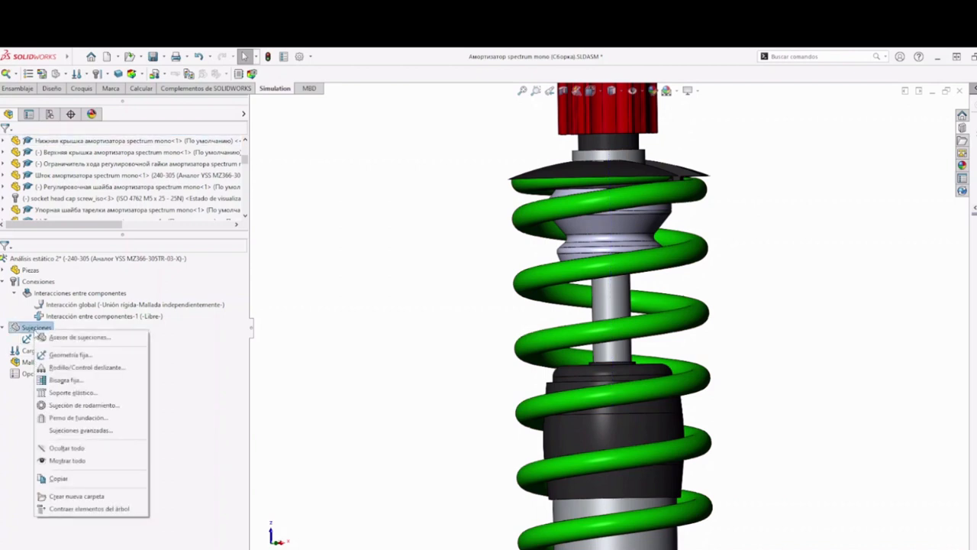
{"action": "left_click", "coordinate": [56, 368]}
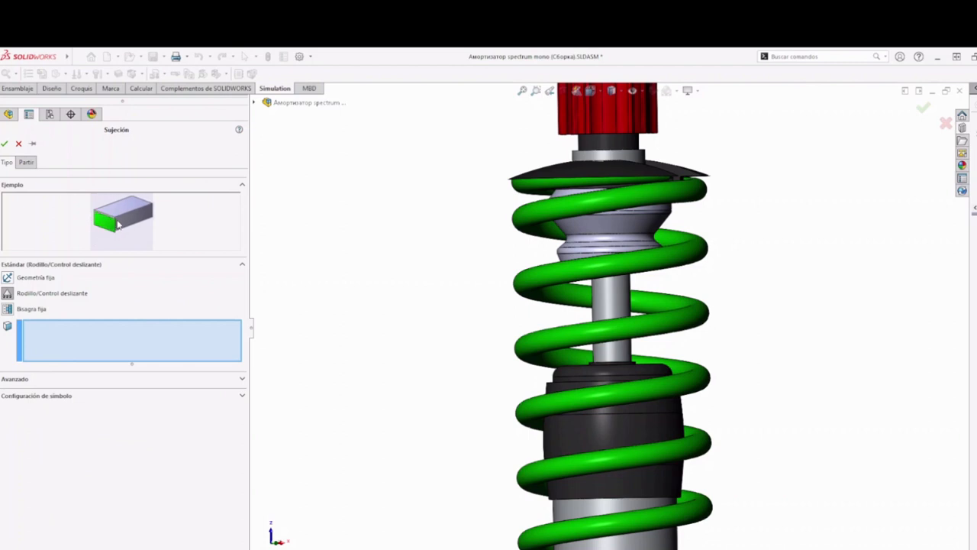
{"action": "left_click", "coordinate": [242, 379]}
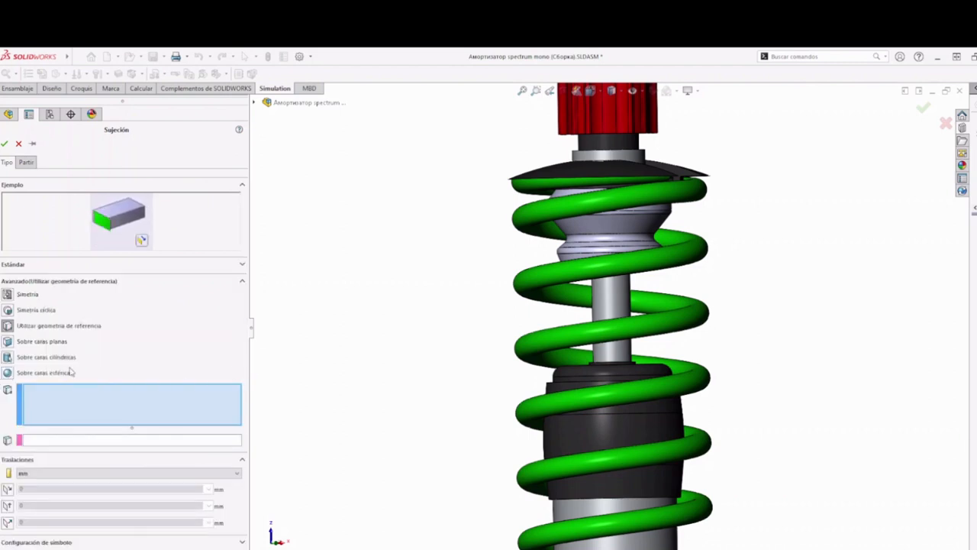
{"action": "left_click", "coordinate": [7, 357]}
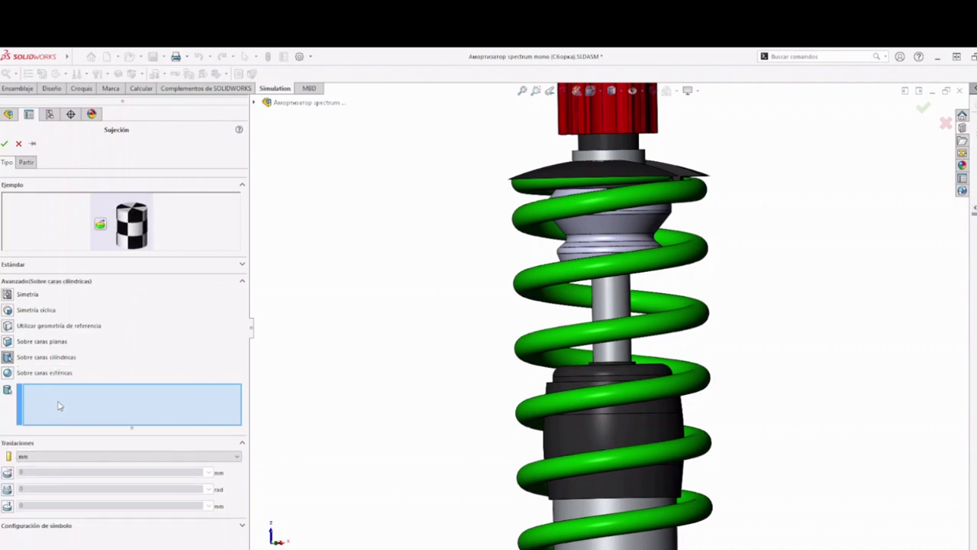
{"action": "left_click", "coordinate": [611, 298]}
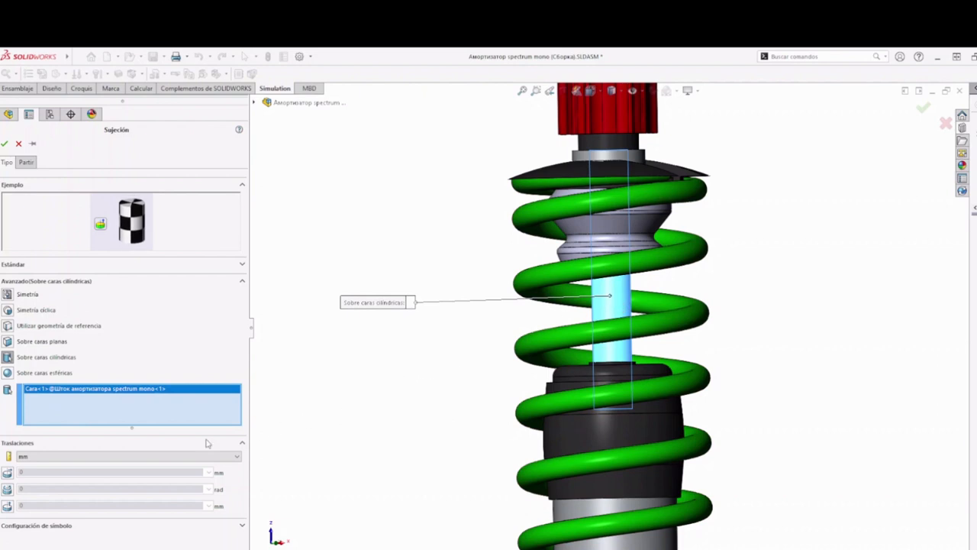
{"action": "left_click", "coordinate": [8, 489]}
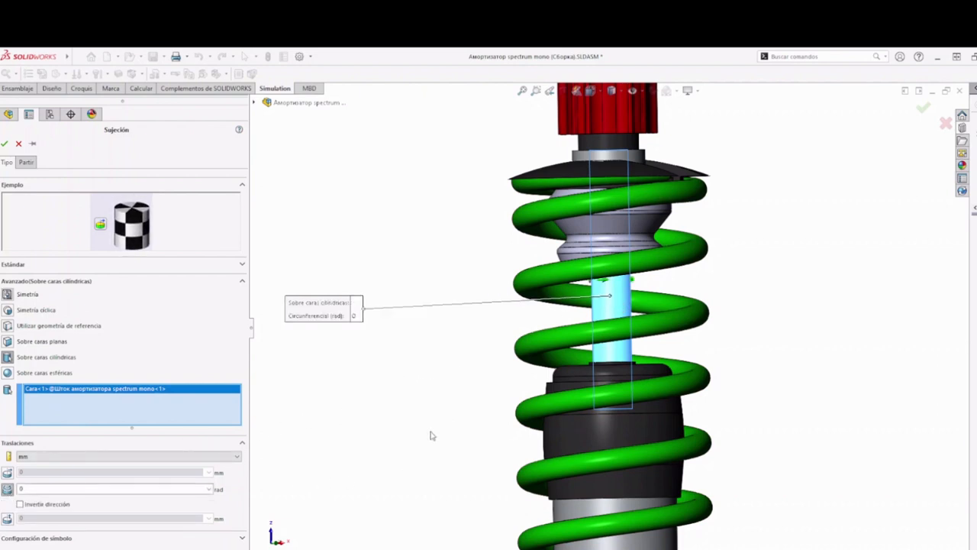
{"action": "scroll", "coordinate": [610, 355], "scroll_direction": "up", "scroll_amount": 2}
{"action": "scroll", "coordinate": [611, 305], "scroll_direction": "down", "scroll_amount": 4}
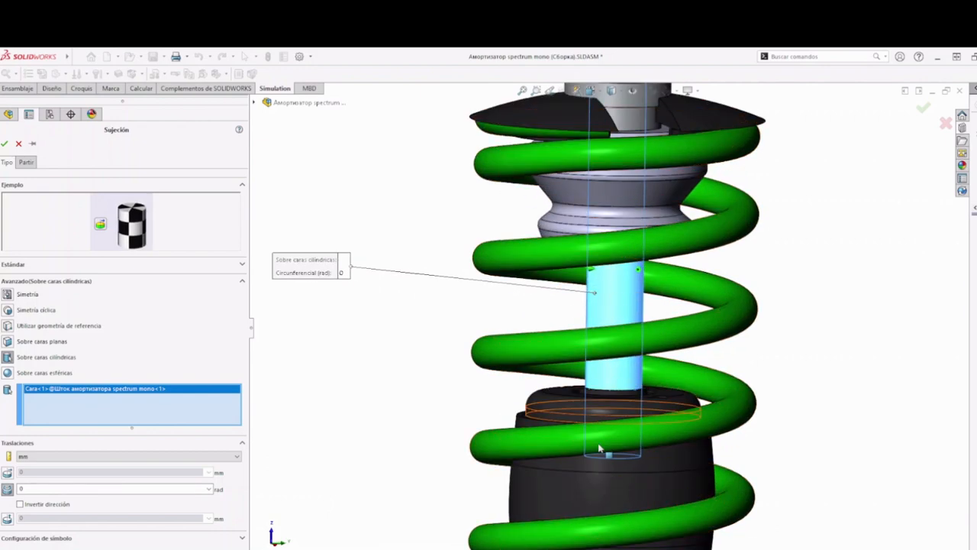
{"action": "scroll", "coordinate": [751, 358], "scroll_direction": "up", "scroll_amount": 2}
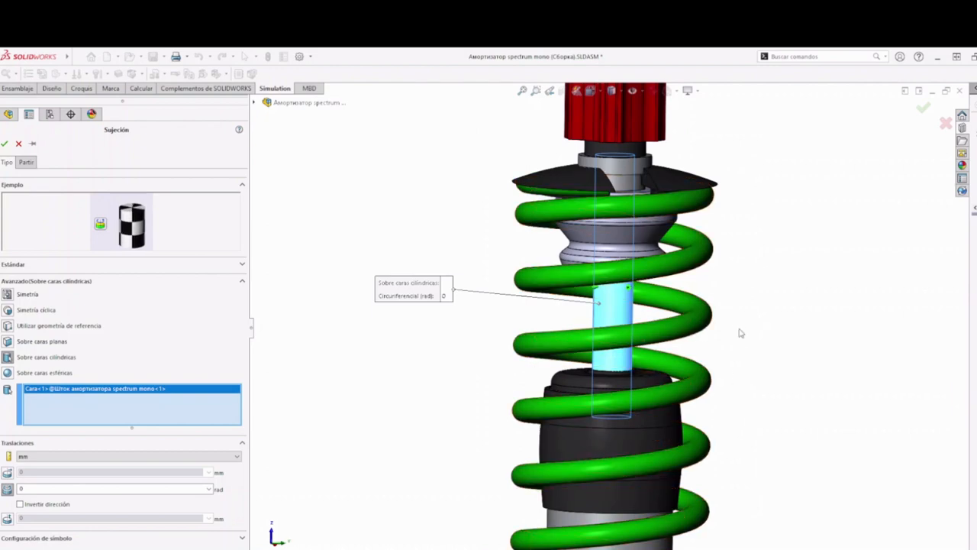
{"action": "mouse_move", "coordinate": [769, 368]}
{"action": "middle_mouse_down"}
{"action": "mouse_move", "coordinate": [759, 362]}
{"action": "mouse_move", "coordinate": [760, 375]}
{"action": "middle_mouse_up"}
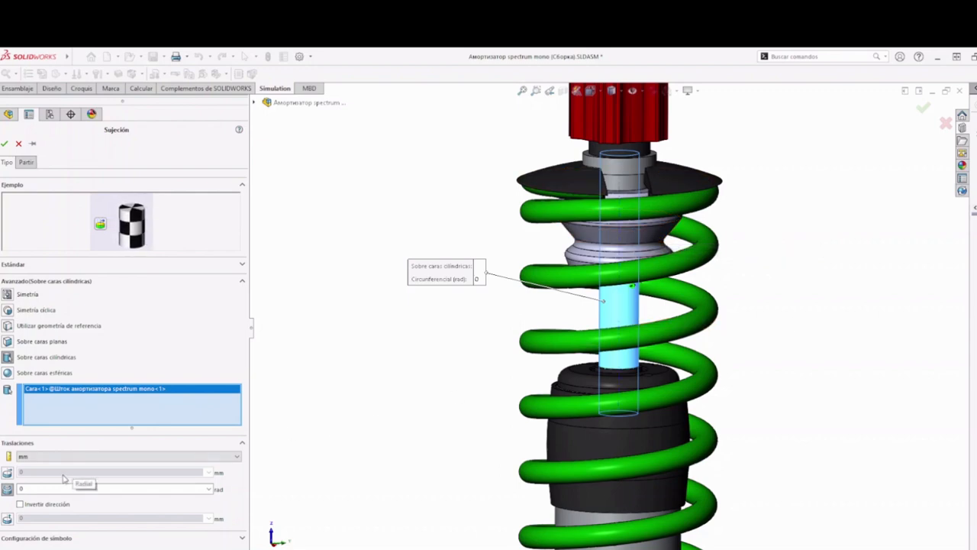
{"action": "scroll", "coordinate": [634, 305], "scroll_direction": "down", "scroll_amount": 4}
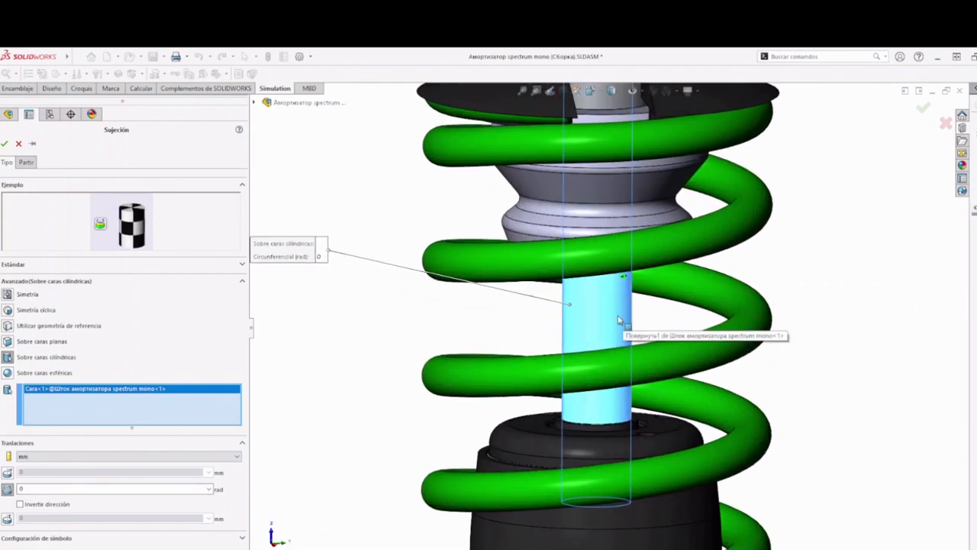
{"action": "middle_click_drag", "start_coordinate": [620, 260], "coordinate": [588, 329]}
{"action": "scroll", "coordinate": [587, 330], "scroll_direction": "up", "scroll_amount": 3}
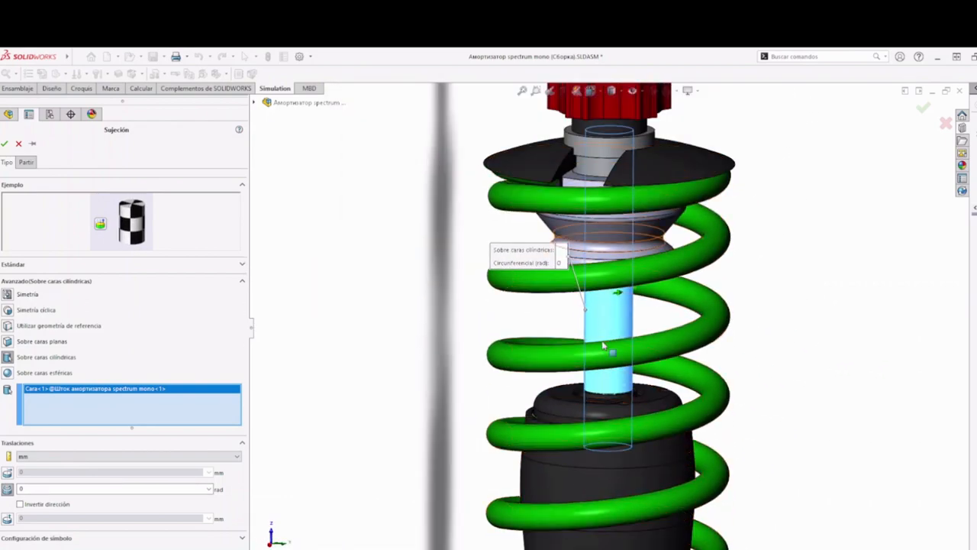
{"action": "left_click", "coordinate": [4, 143]}
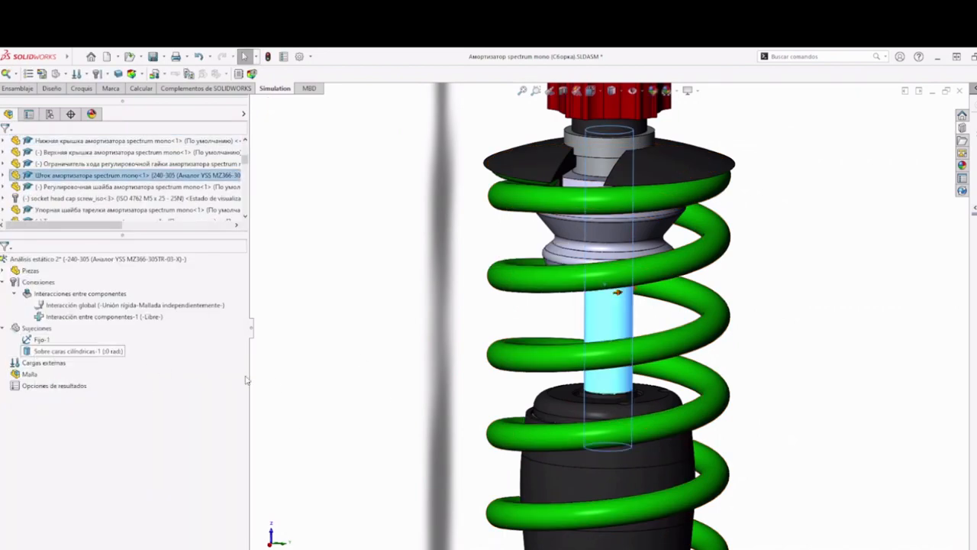
- Start a force load on the inner cylindrical face of the upper mount's eye
{"action": "key", "text": "z"}
{"action": "key", "text": "z"}
{"action": "right_click", "coordinate": [35, 363]}
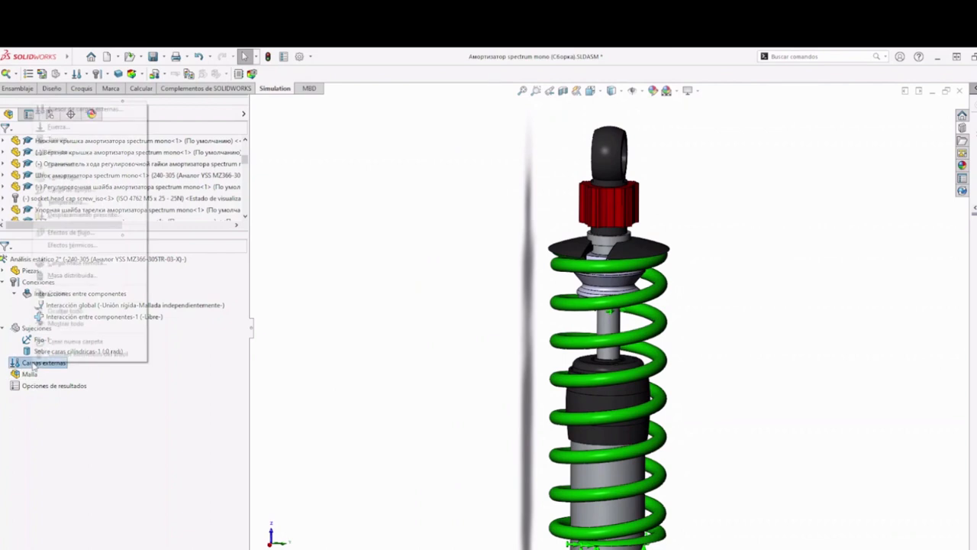
{"action": "left_click", "coordinate": [64, 130]}
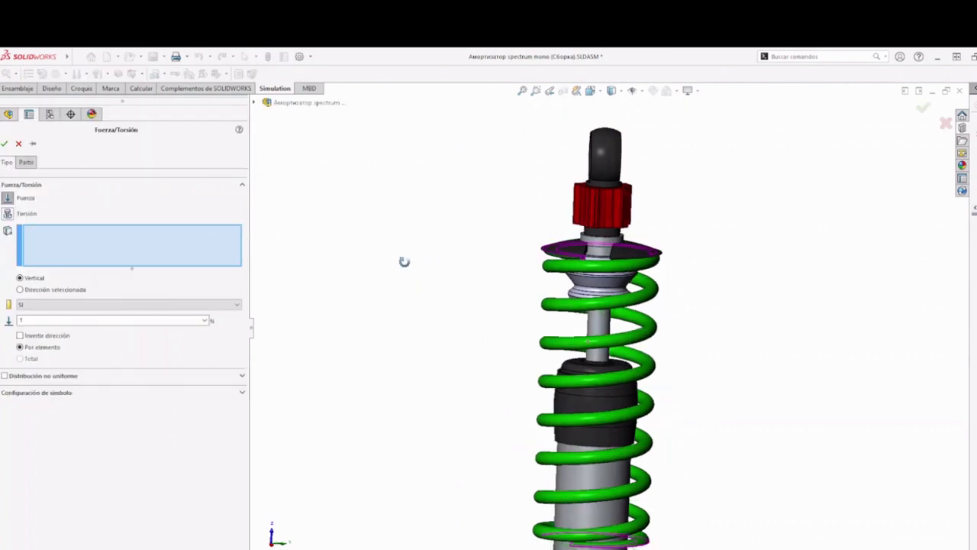
{"action": "scroll", "coordinate": [469, 306], "scroll_direction": "down", "scroll_amount": 5}
{"action": "middle_click_drag", "start_coordinate": [558, 158], "coordinate": [578, 210]}
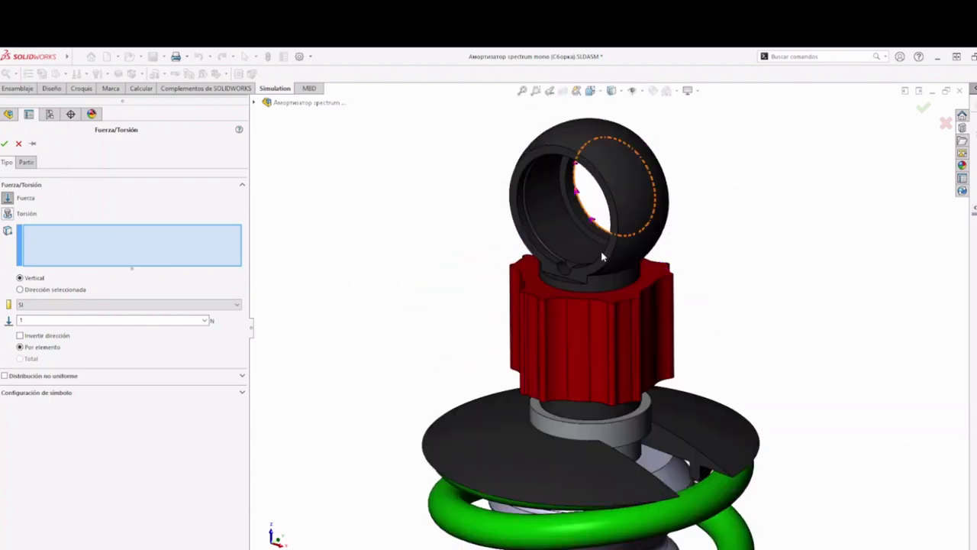
{"action": "left_click", "coordinate": [581, 239]}
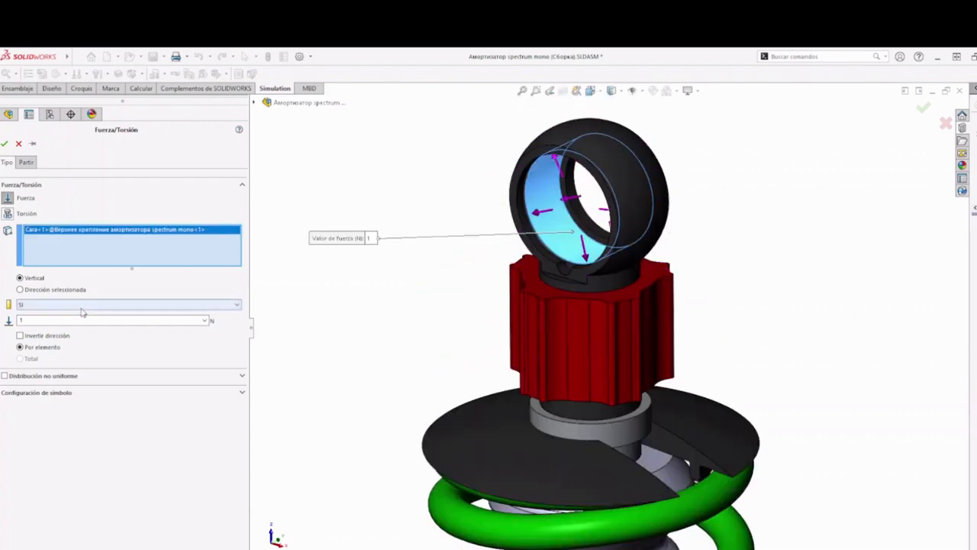
- Set the force on the upper eye to 20 lbf in English (IPS) units
{"action": "left_click", "coordinate": [55, 304]}
{"action": "left_click", "coordinate": [57, 324]}
{"action": "double_click", "coordinate": [60, 320]}
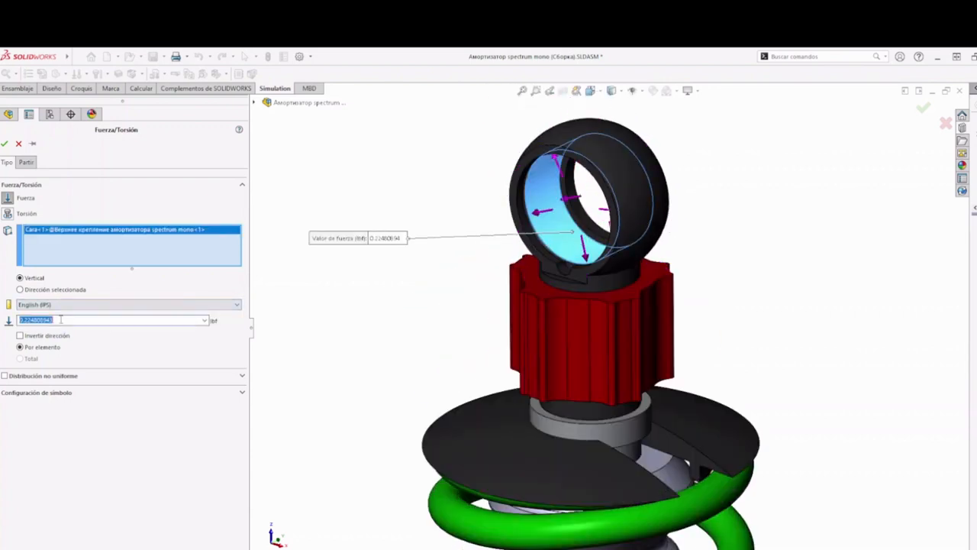
{"action": "type", "text": "20"}
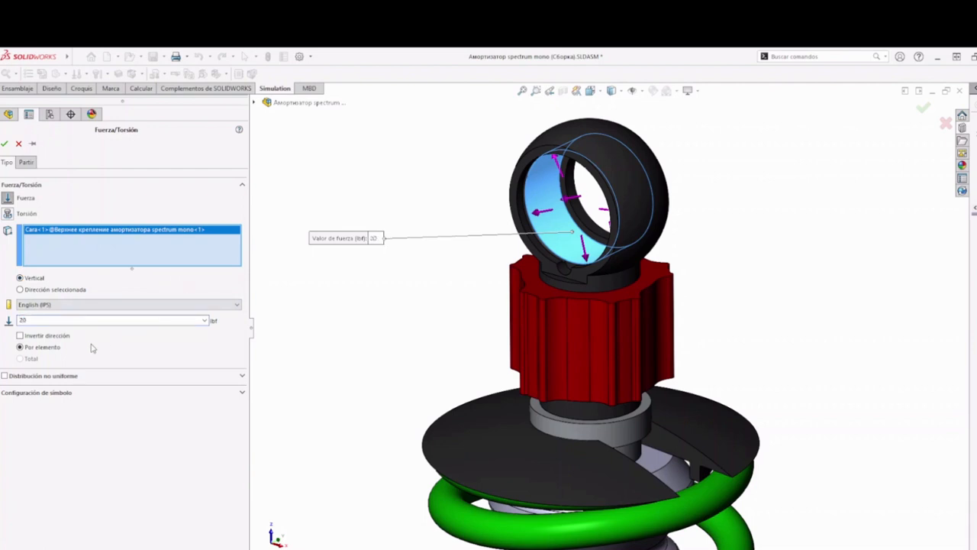
- Direct the force along a vertical edge of the red adjusting knob, reverse its direction and accept it at 1 N
{"action": "left_click", "coordinate": [27, 291]}
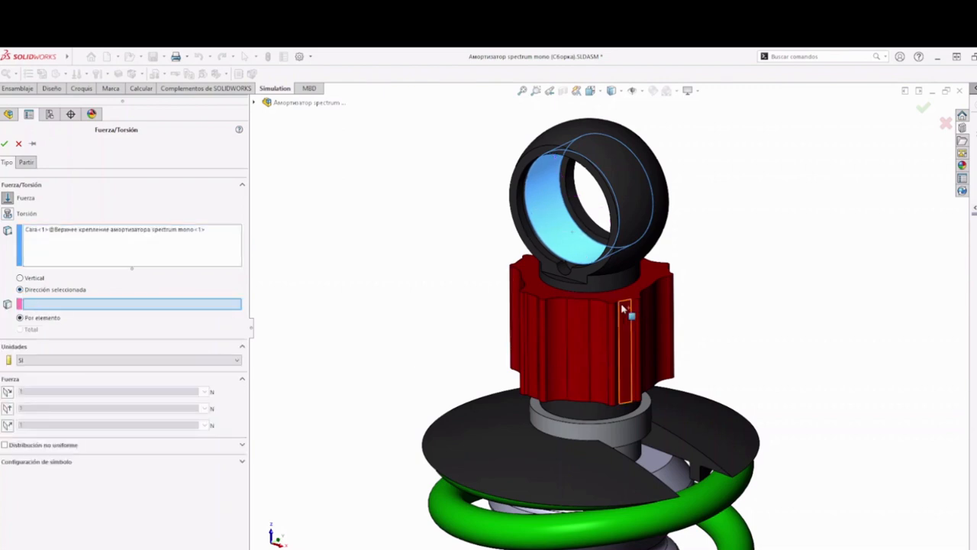
{"action": "scroll", "coordinate": [591, 305], "scroll_direction": "down", "scroll_amount": 3}
{"action": "left_click", "coordinate": [559, 332]}
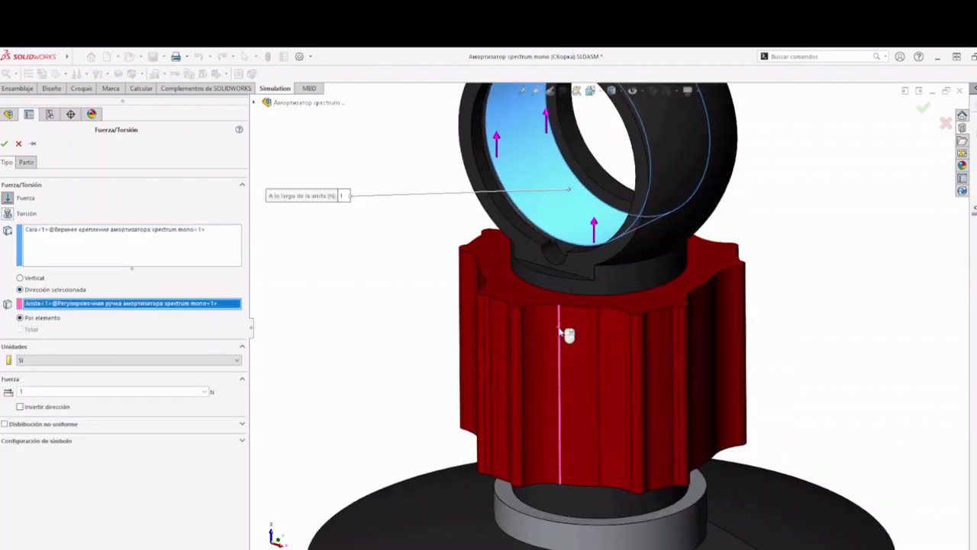
{"action": "scroll", "coordinate": [606, 330], "scroll_direction": "up", "scroll_amount": 4}
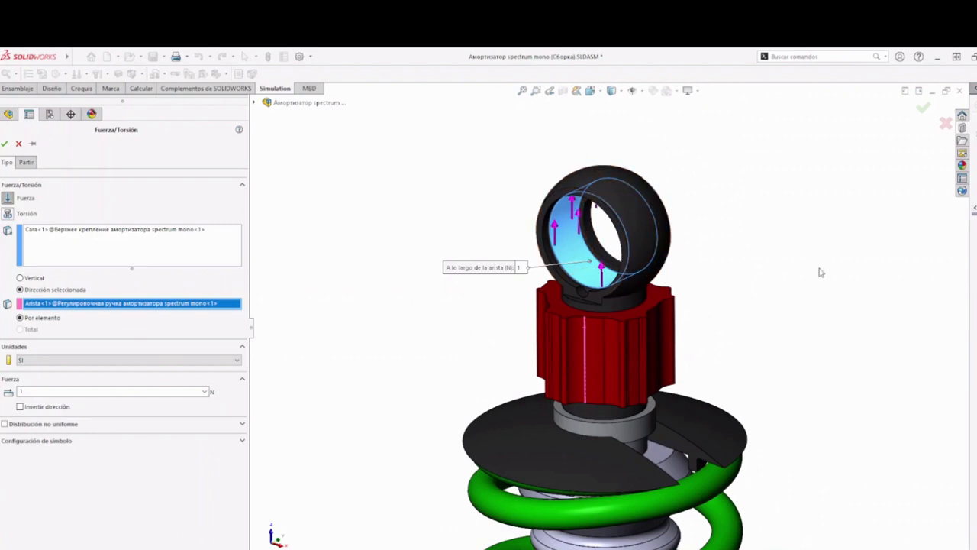
{"action": "left_click", "coordinate": [20, 407]}
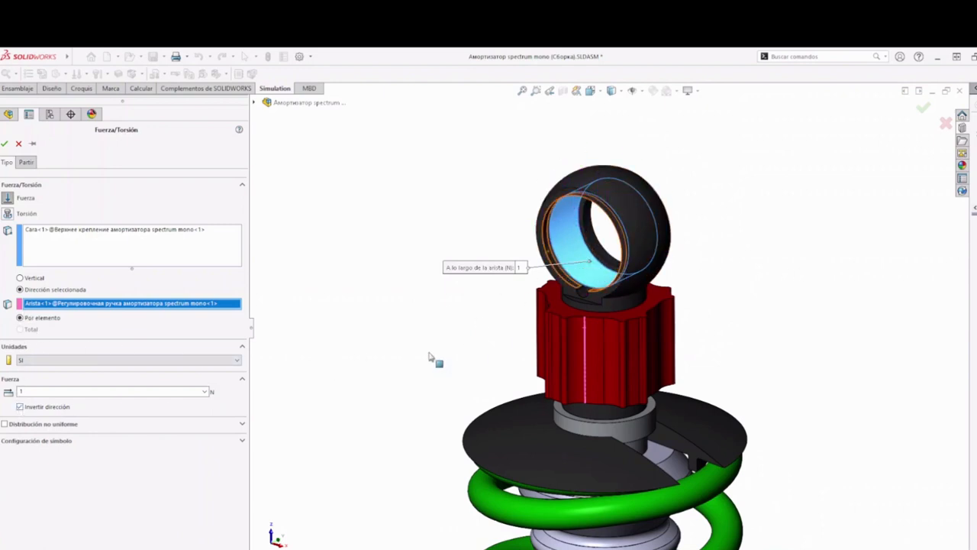
{"action": "key", "text": "Return"}
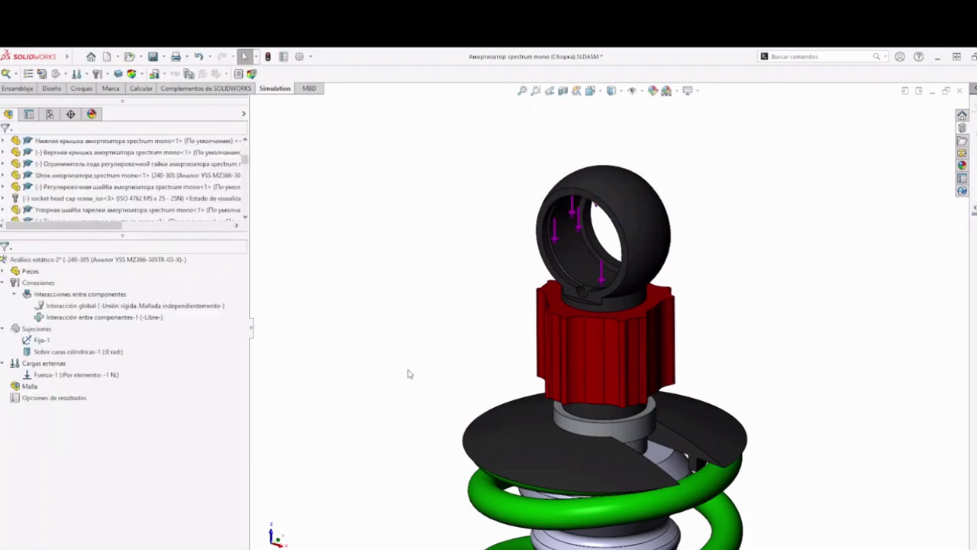
- Examine the rod, upper cap and body together with their free interaction and the cylindrical-face fixture
{"action": "scroll", "coordinate": [680, 464], "scroll_direction": "up", "scroll_amount": 10}
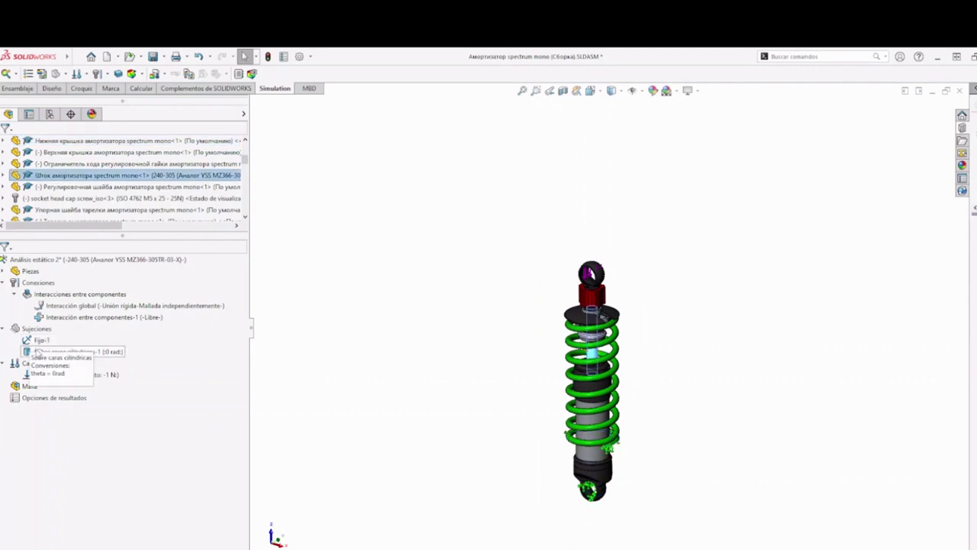
{"action": "scroll", "coordinate": [580, 339], "scroll_direction": "down", "scroll_amount": 5}
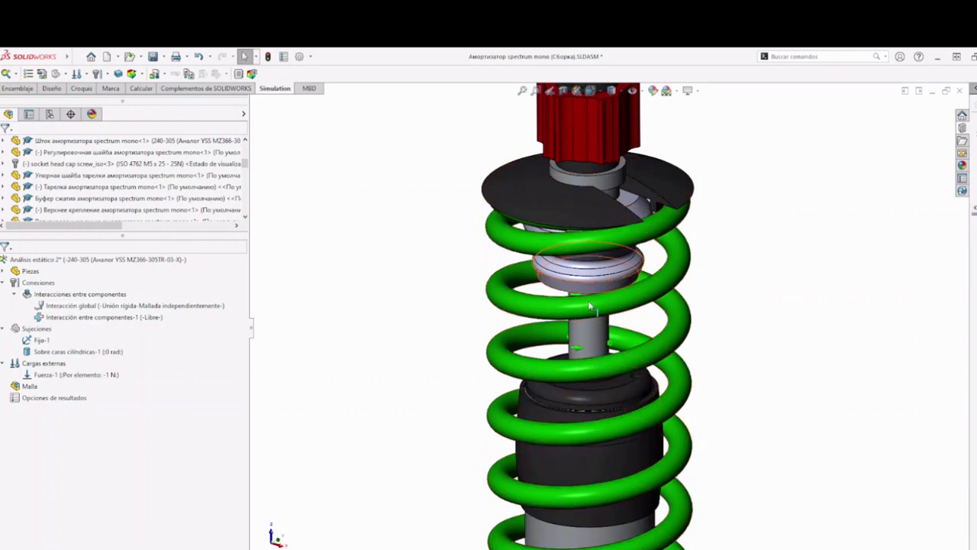
{"action": "scroll", "coordinate": [603, 391], "scroll_direction": "down", "scroll_amount": 2}
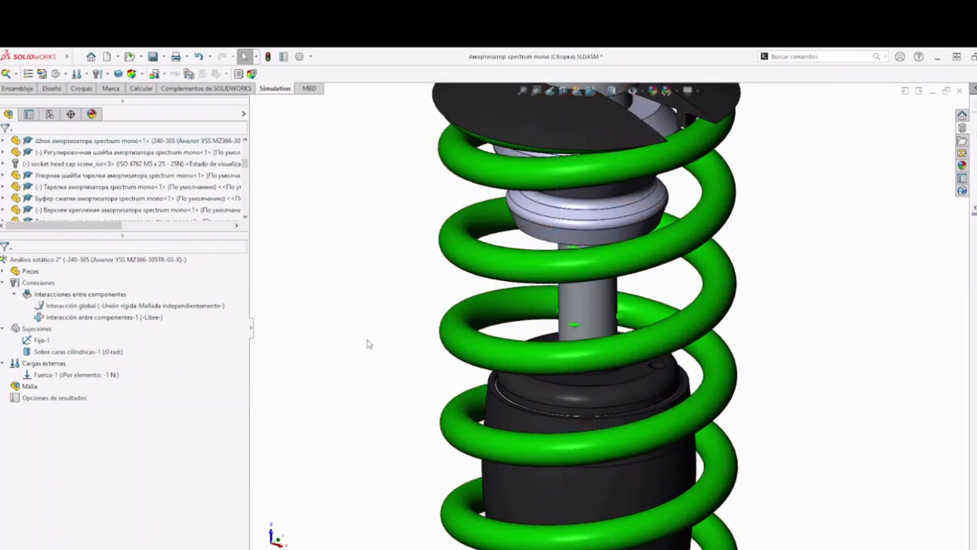
{"action": "scroll", "coordinate": [471, 371], "scroll_direction": "down", "scroll_amount": 3}
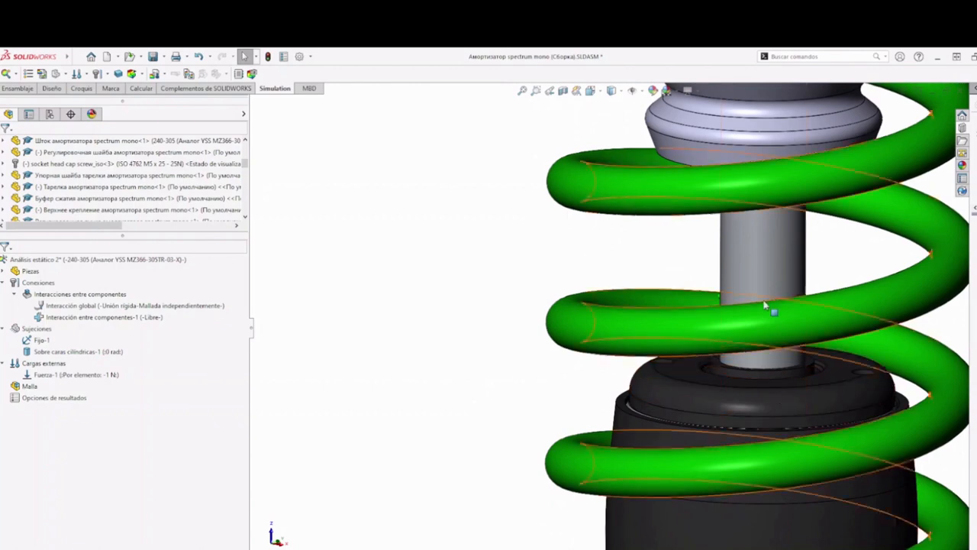
{"action": "left_click", "coordinate": [702, 409]}
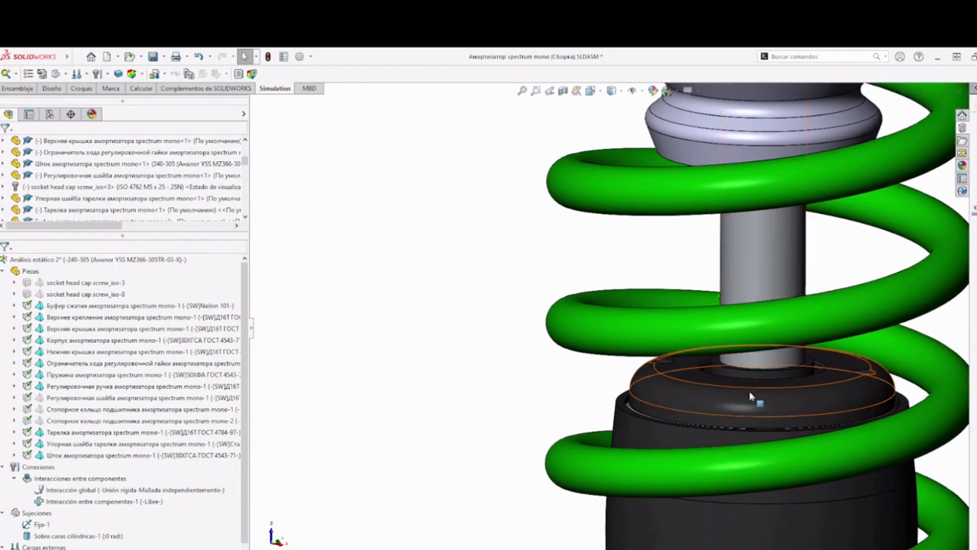
{"action": "scroll", "coordinate": [754, 393], "scroll_direction": "up", "scroll_amount": 4}
{"action": "scroll", "coordinate": [684, 530], "scroll_direction": "down", "scroll_amount": 2}
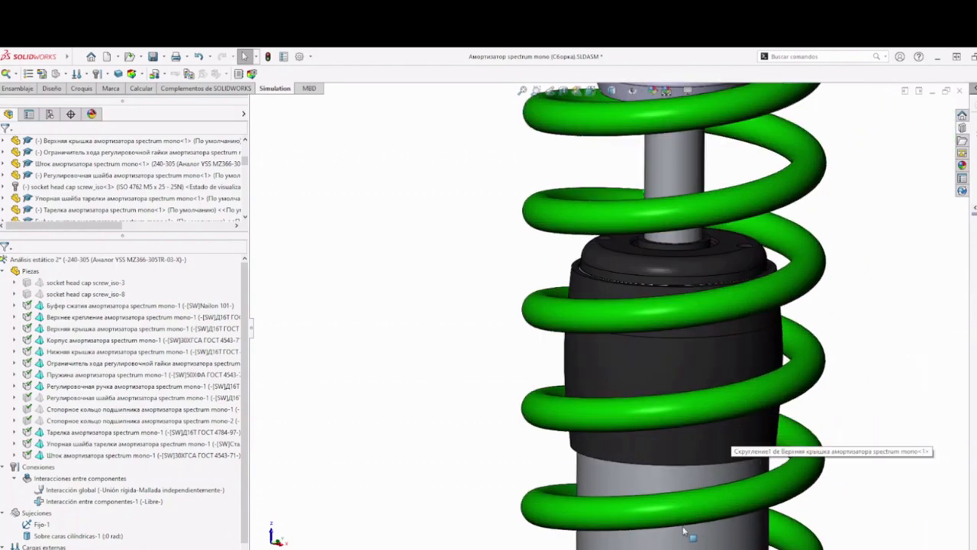
{"action": "scroll", "coordinate": [685, 532], "scroll_direction": "down", "scroll_amount": 2}
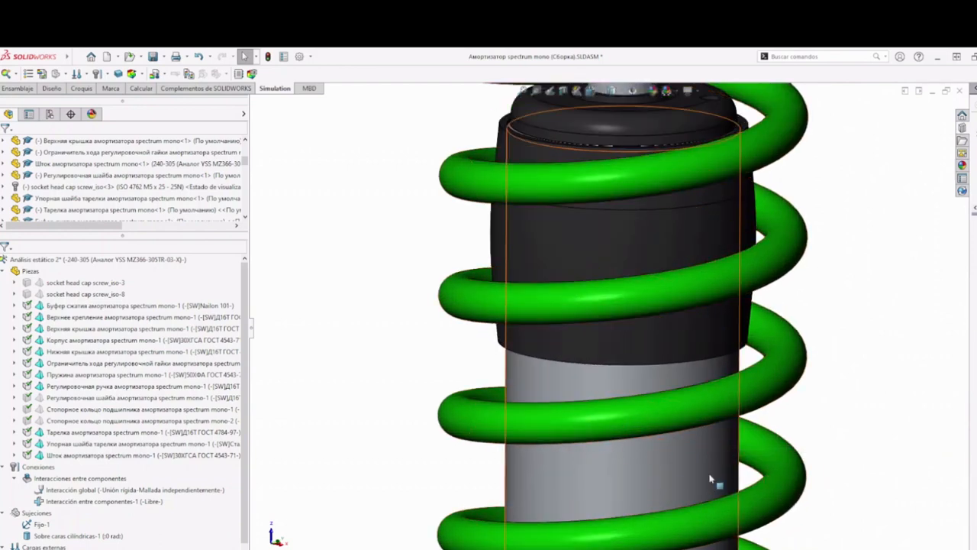
{"action": "scroll", "coordinate": [710, 480], "scroll_direction": "up", "scroll_amount": 2}
{"action": "left_click", "coordinate": [88, 501]}
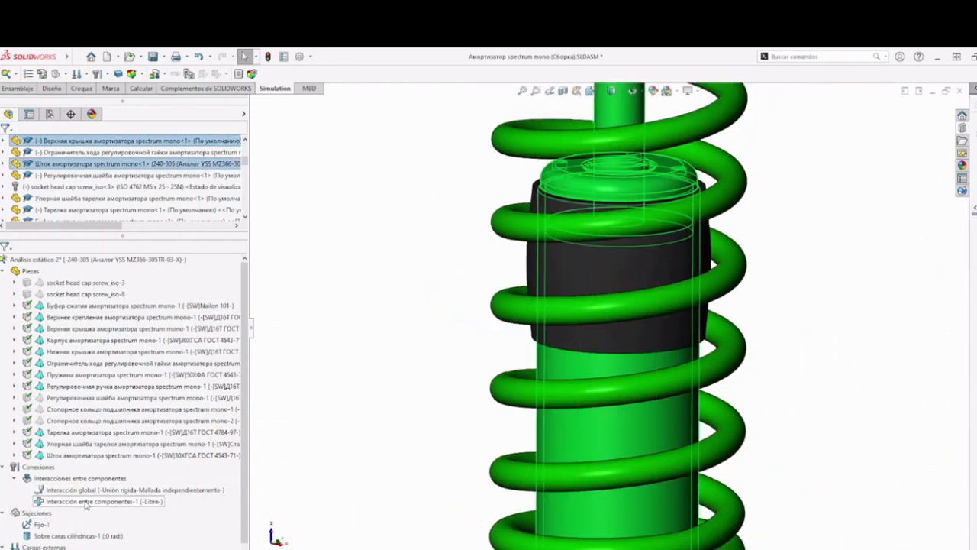
{"action": "left_click", "coordinate": [76, 535]}
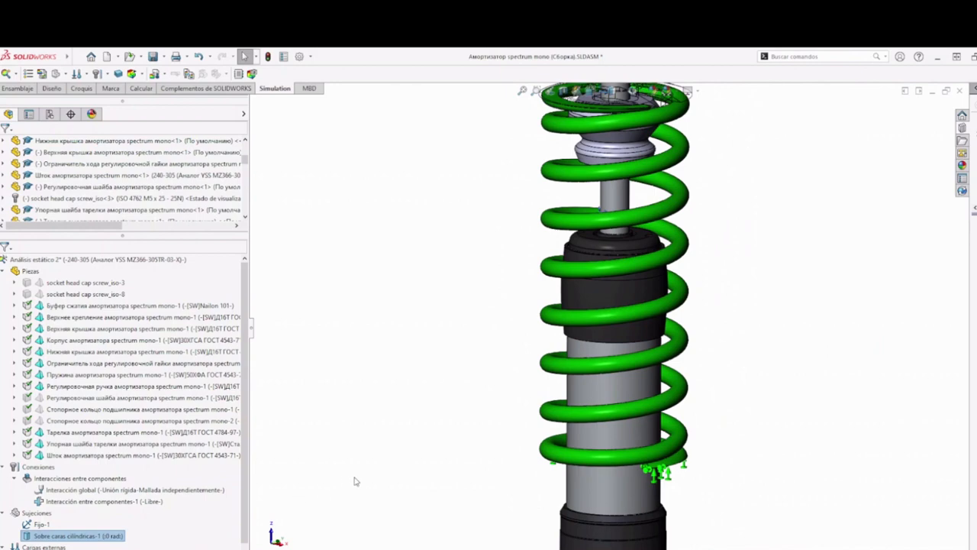
{"action": "left_click", "coordinate": [355, 481]}
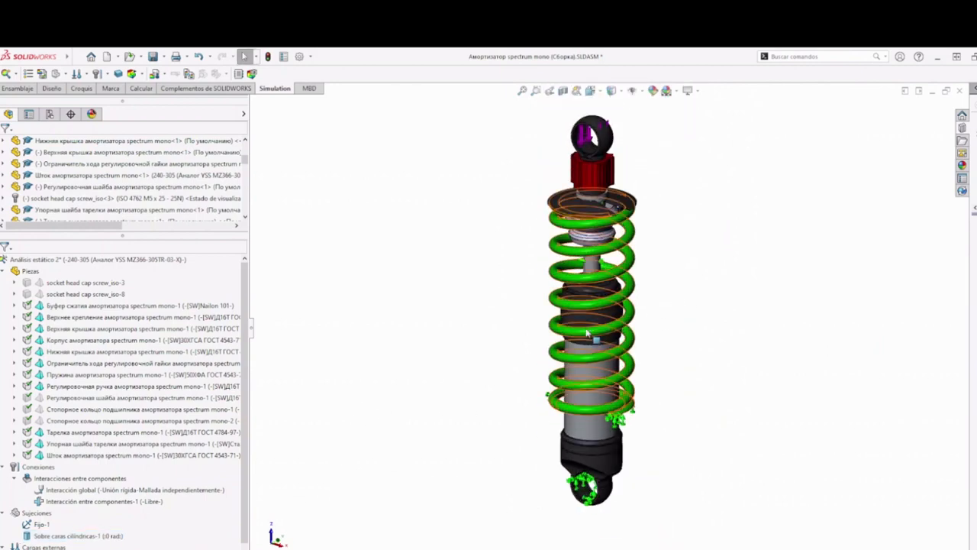
- Mesh the assembly with the blended curvature-based mesh and a maximum element size of 9.2 mm
{"action": "scroll", "coordinate": [46, 534], "scroll_direction": "down", "scroll_amount": 1}
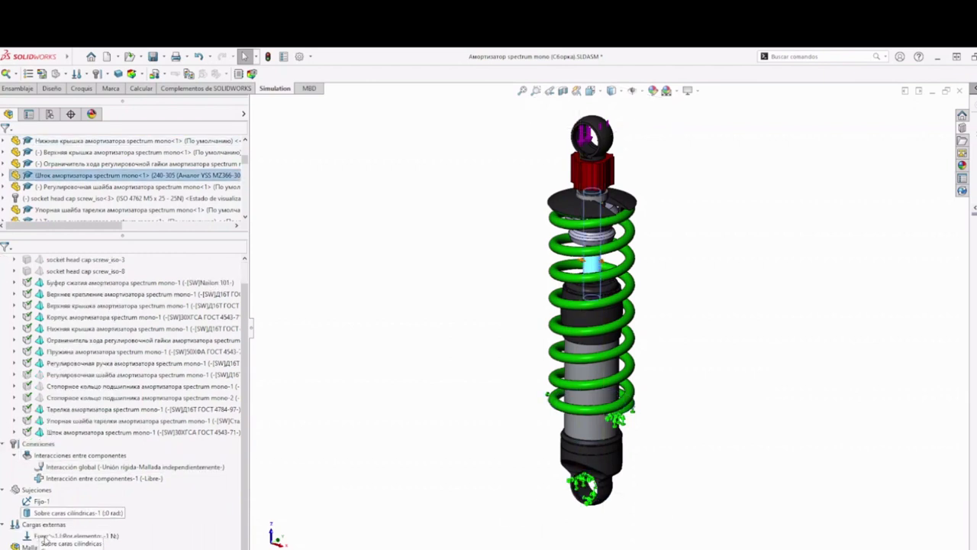
{"action": "right_click", "coordinate": [31, 545]}
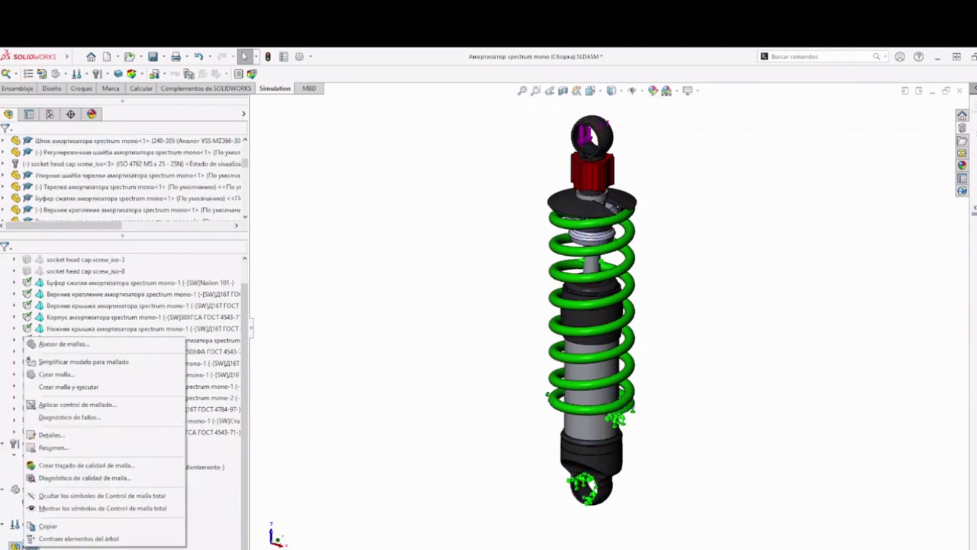
{"action": "left_click", "coordinate": [69, 403]}
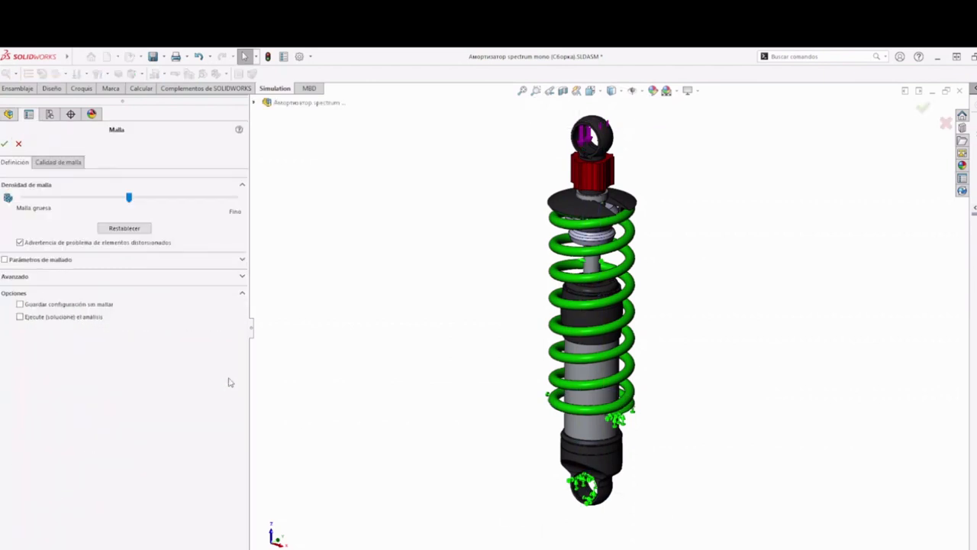
{"action": "left_click", "coordinate": [4, 260]}
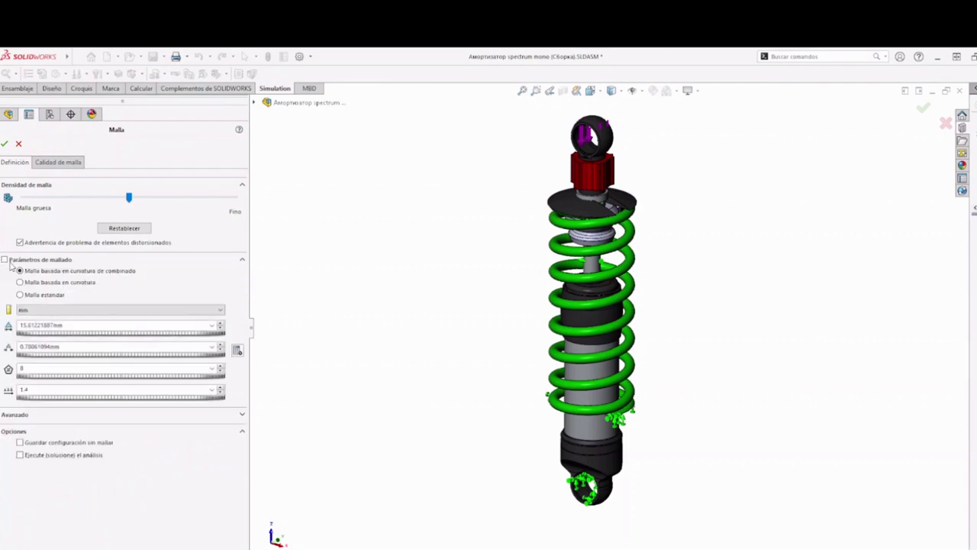
{"action": "double_click", "coordinate": [74, 324]}
{"action": "type", "text": "9.2"}
{"action": "key", "text": "Tab"}
{"action": "left_click", "coordinate": [4, 145]}
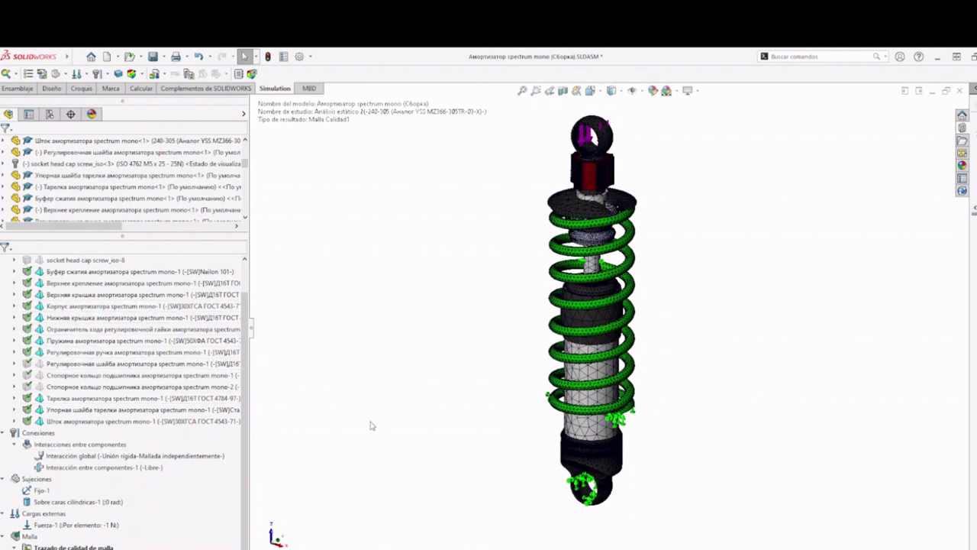
- Collapse the study's parts list and examine the meshed shock absorber, its fixtures and its load from several angles
{"action": "scroll", "coordinate": [153, 351], "scroll_direction": "up", "scroll_amount": 1}
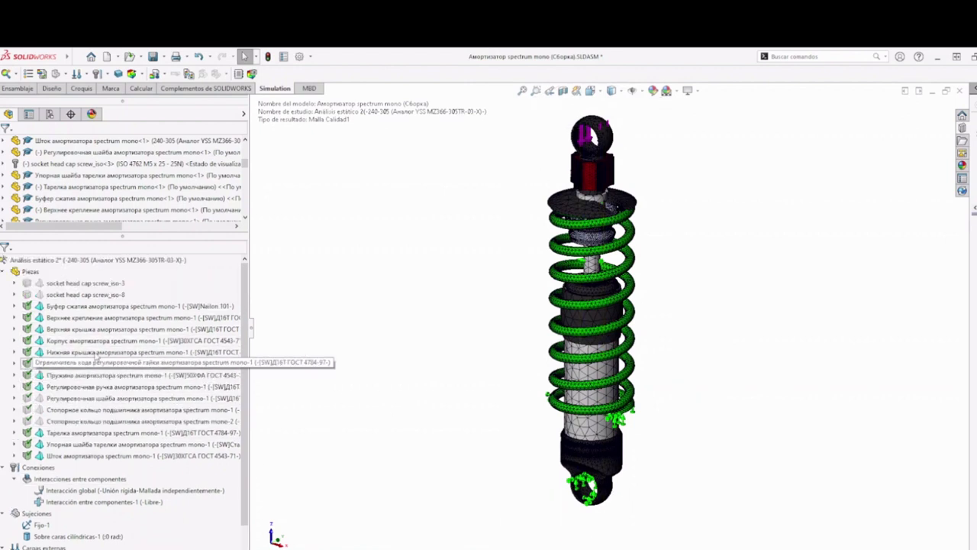
{"action": "left_click", "coordinate": [7, 271]}
{"action": "scroll", "coordinate": [644, 389], "scroll_direction": "down", "scroll_amount": 3}
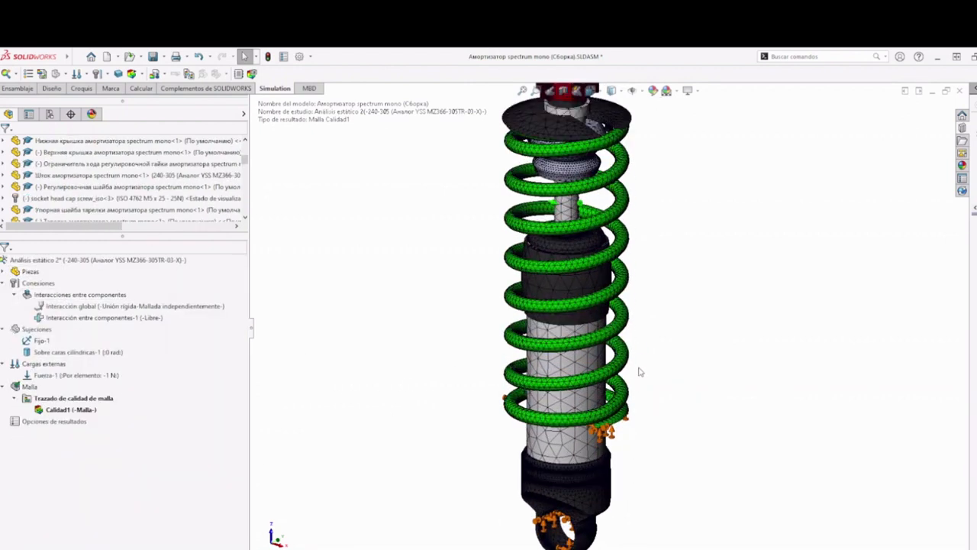
{"action": "middle_click_drag", "start_coordinate": [647, 386], "coordinate": [648, 305]}
{"action": "scroll", "coordinate": [648, 305], "scroll_direction": "down", "scroll_amount": 5}
{"action": "middle_click_drag", "start_coordinate": [577, 203], "coordinate": [589, 258]}
{"action": "scroll", "coordinate": [588, 258], "scroll_direction": "up", "scroll_amount": 6}
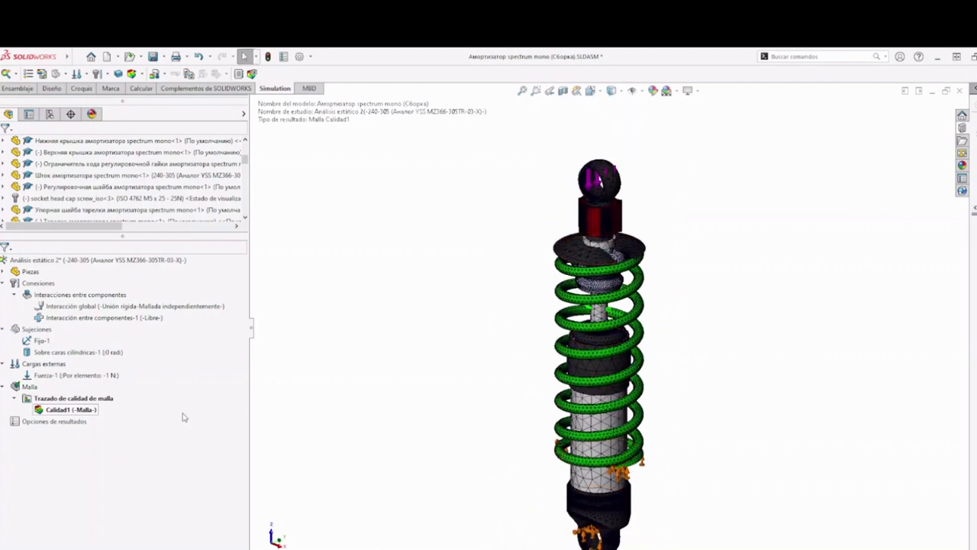
{"action": "scroll", "coordinate": [111, 219], "scroll_direction": "down", "scroll_amount": 1}
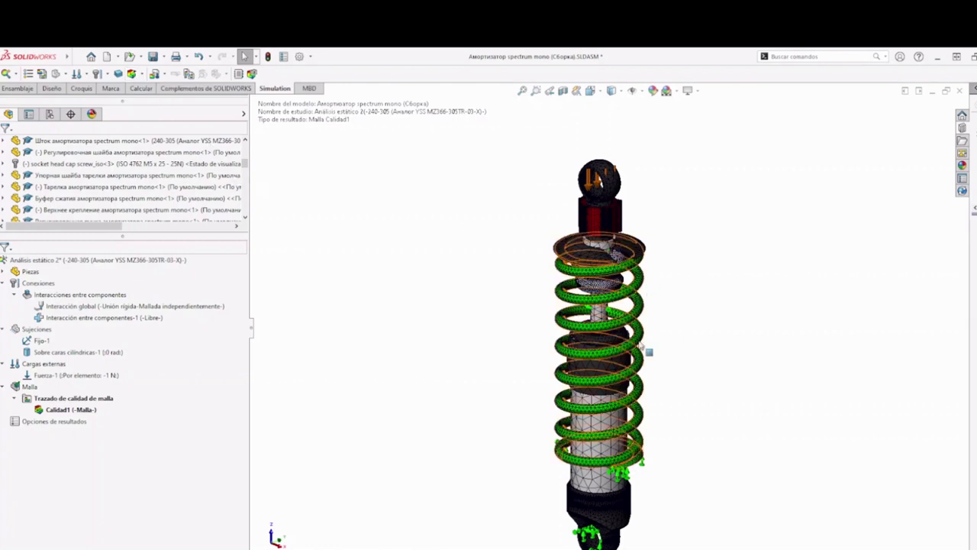
{"action": "middle_click_drag", "start_coordinate": [687, 388], "coordinate": [665, 344]}
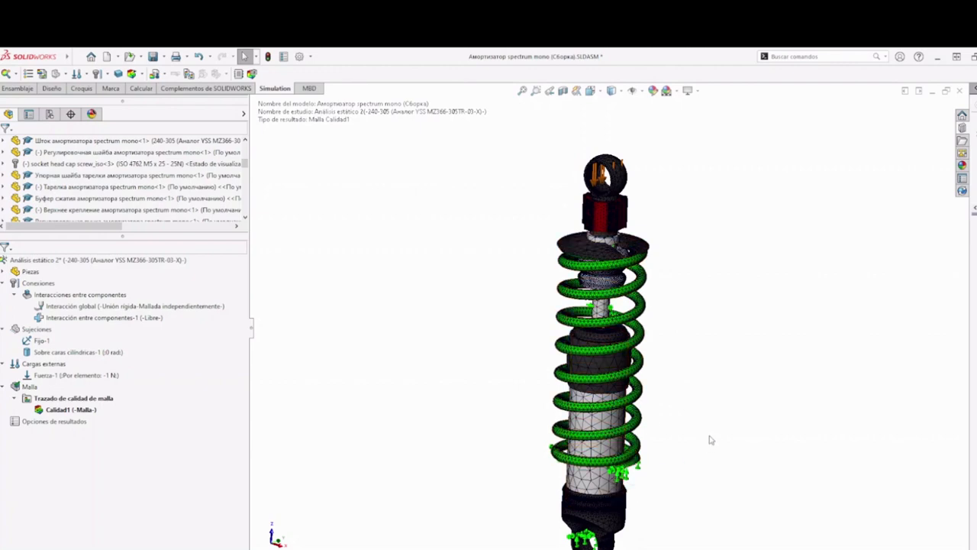
{"action": "middle_click_drag", "start_coordinate": [709, 439], "coordinate": [708, 378]}
{"action": "scroll", "coordinate": [615, 290], "scroll_direction": "down", "scroll_amount": 5}
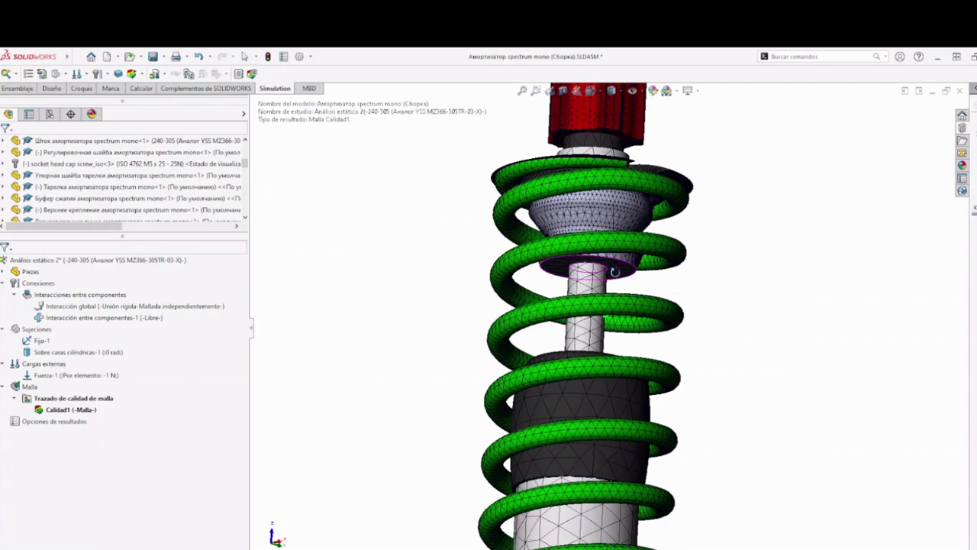
{"action": "middle_click_drag", "start_coordinate": [618, 272], "coordinate": [599, 372]}
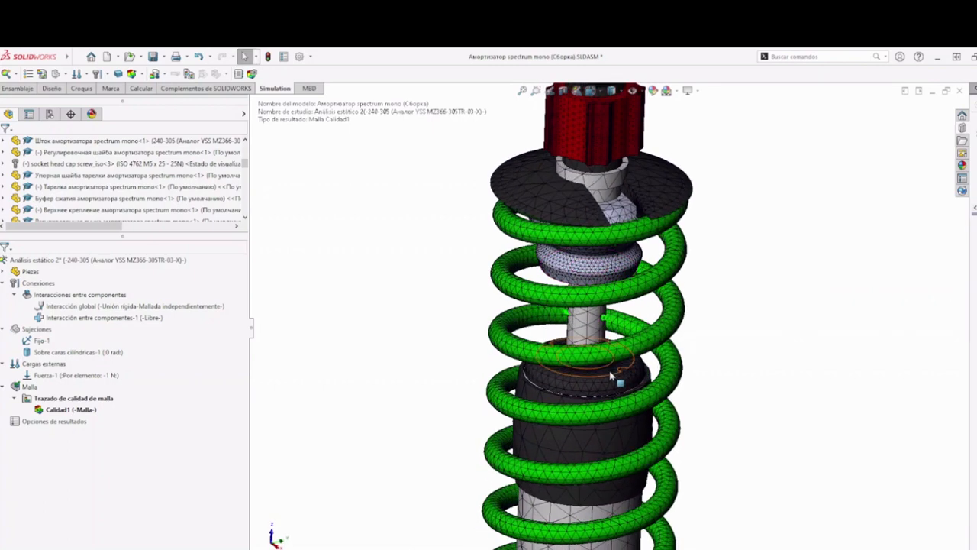
- Edit the force on the upper eye to use Metric (G) units with a value of 20 kgf, keeping its direction reversed
{"action": "scroll", "coordinate": [610, 370], "scroll_direction": "up", "scroll_amount": 2}
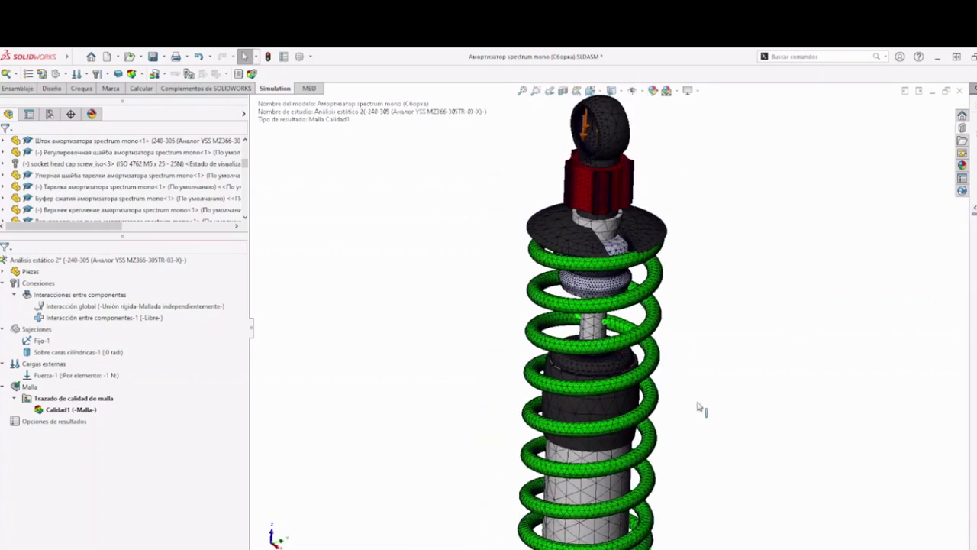
{"action": "right_click", "coordinate": [111, 378]}
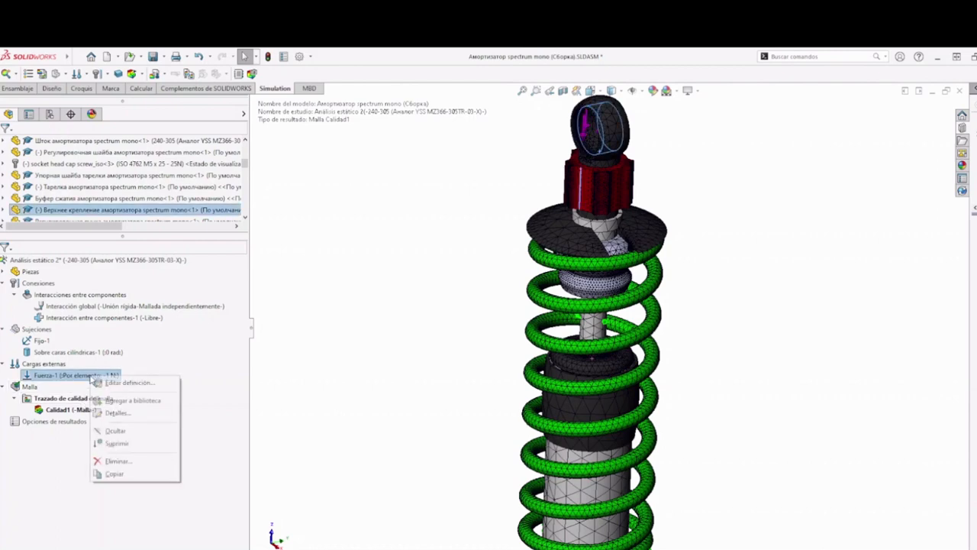
{"action": "left_click", "coordinate": [111, 382]}
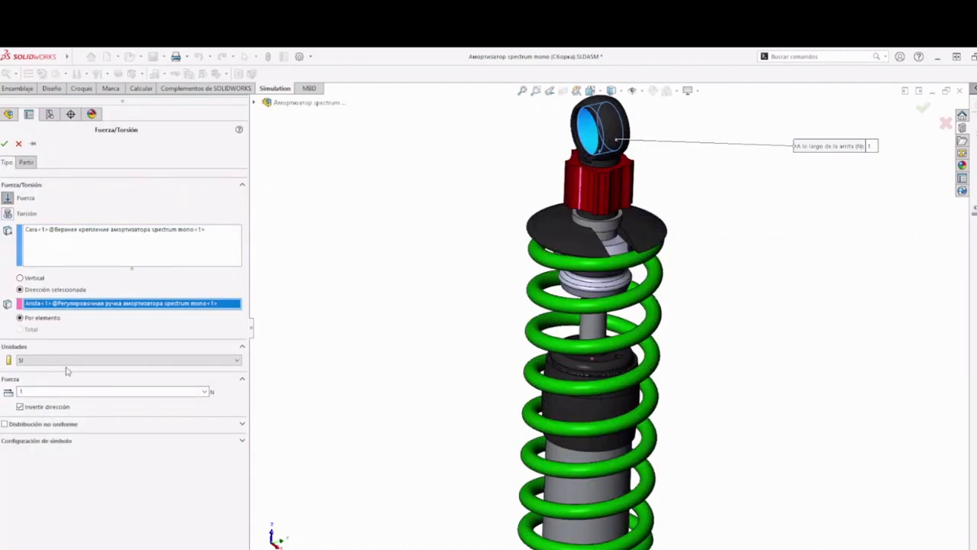
{"action": "left_click", "coordinate": [67, 361]}
{"action": "left_click", "coordinate": [43, 382]}
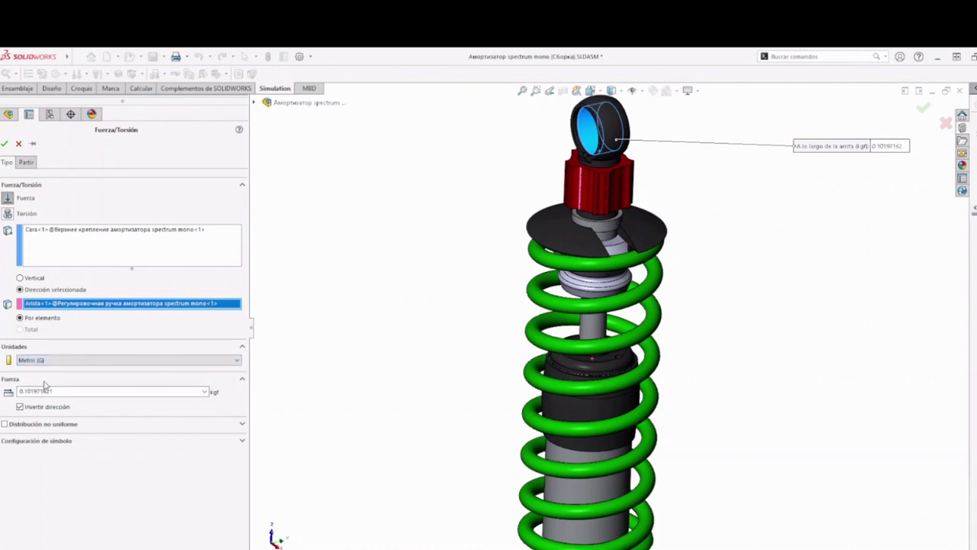
{"action": "double_click", "coordinate": [68, 392]}
{"action": "type", "text": "200"}
{"action": "key", "text": "BackSpace"}
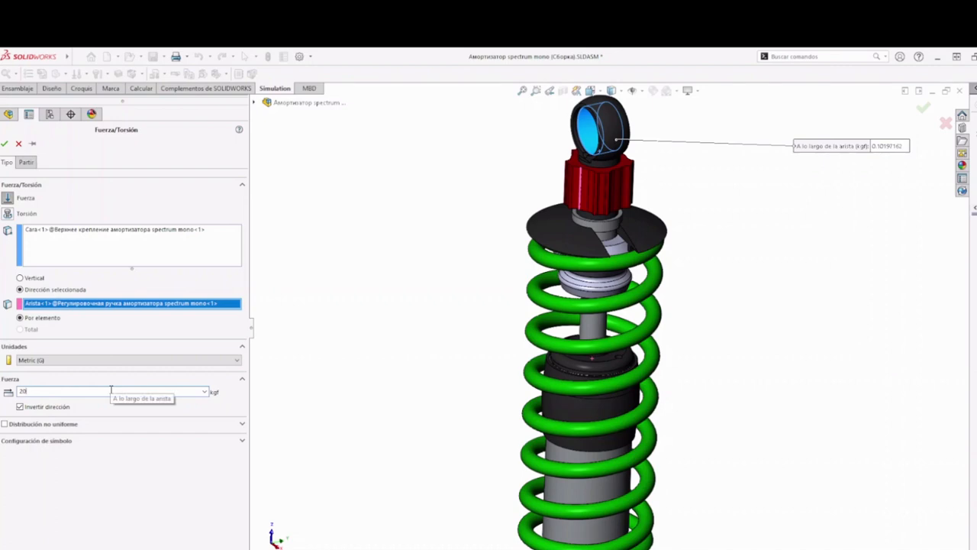
{"action": "middle_click_drag", "start_coordinate": [399, 328], "coordinate": [288, 277]}
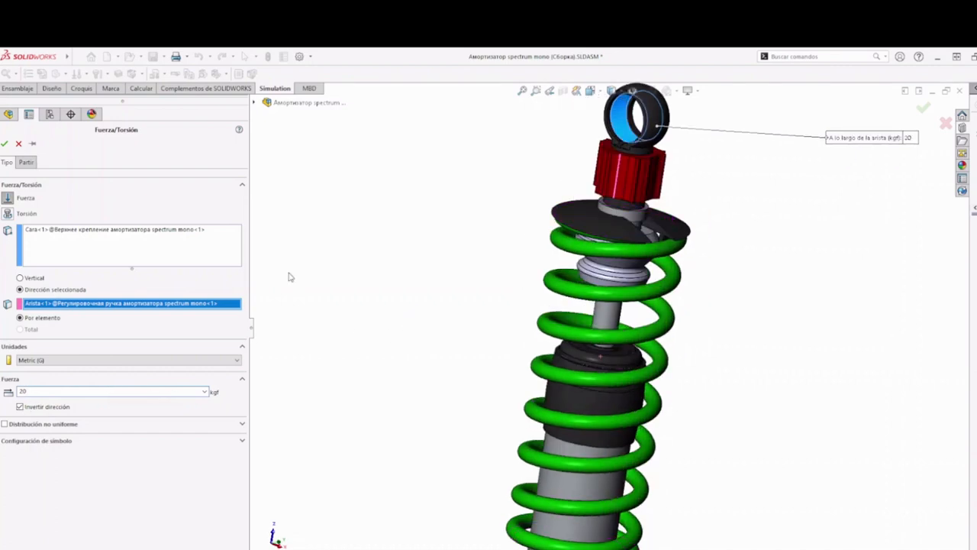
{"action": "left_click", "coordinate": [5, 143]}
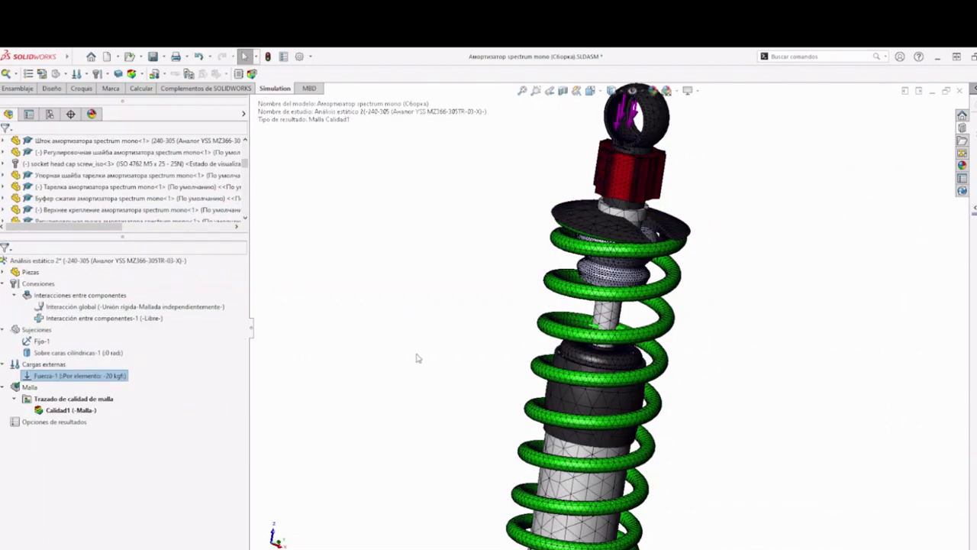
- Examine the force arrows on the upper eye and the meshed knob, spring plate and spring from several angles
{"action": "middle_click_drag", "start_coordinate": [417, 357], "coordinate": [387, 356]}
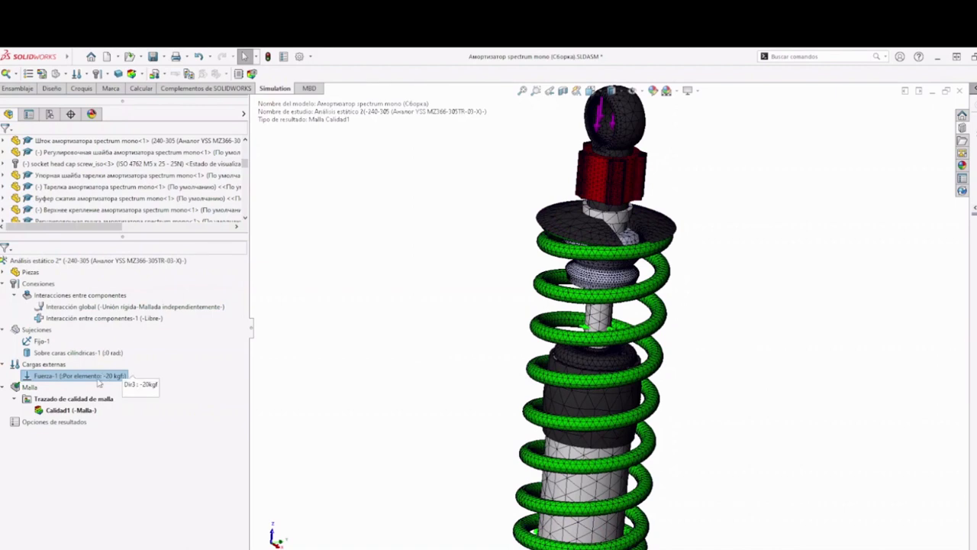
{"action": "left_click", "coordinate": [95, 378]}
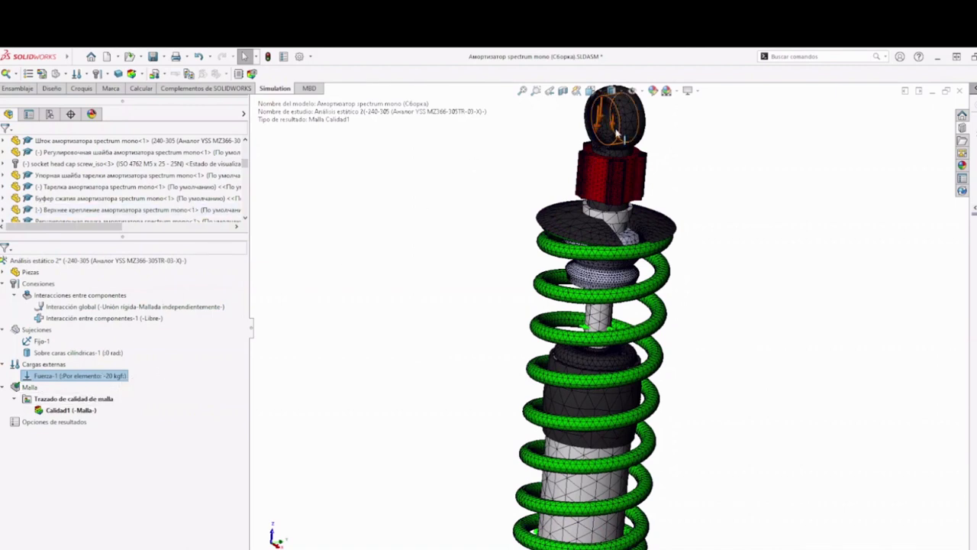
{"action": "scroll", "coordinate": [632, 215], "scroll_direction": "down", "scroll_amount": 2}
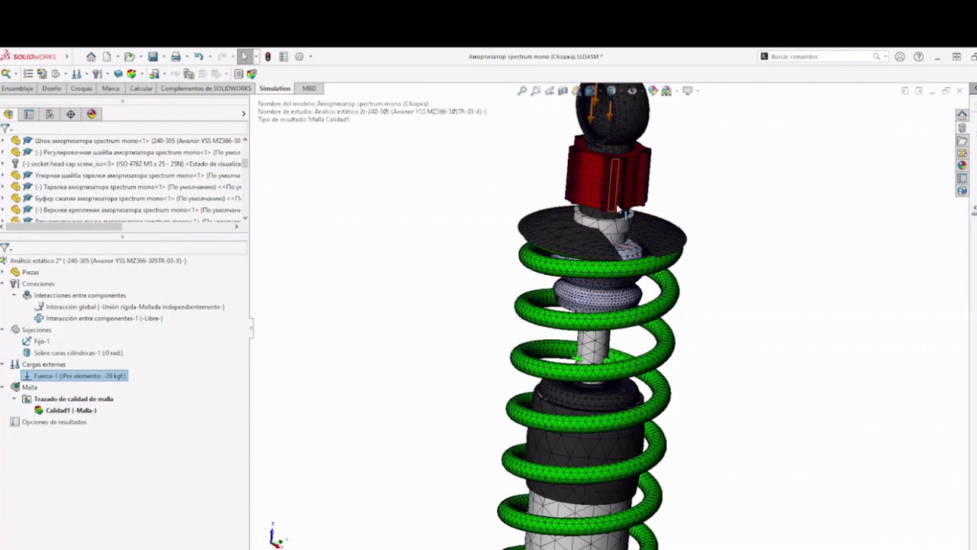
{"action": "middle_click_drag", "start_coordinate": [589, 243], "coordinate": [578, 236]}
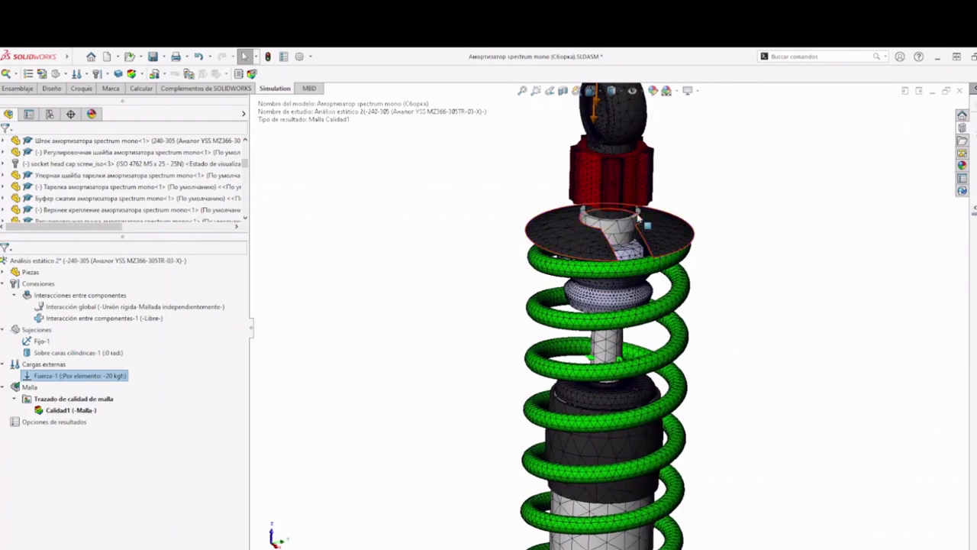
{"action": "scroll", "coordinate": [713, 453], "scroll_direction": "up", "scroll_amount": 3}
{"action": "scroll", "coordinate": [671, 452], "scroll_direction": "up", "scroll_amount": 4}
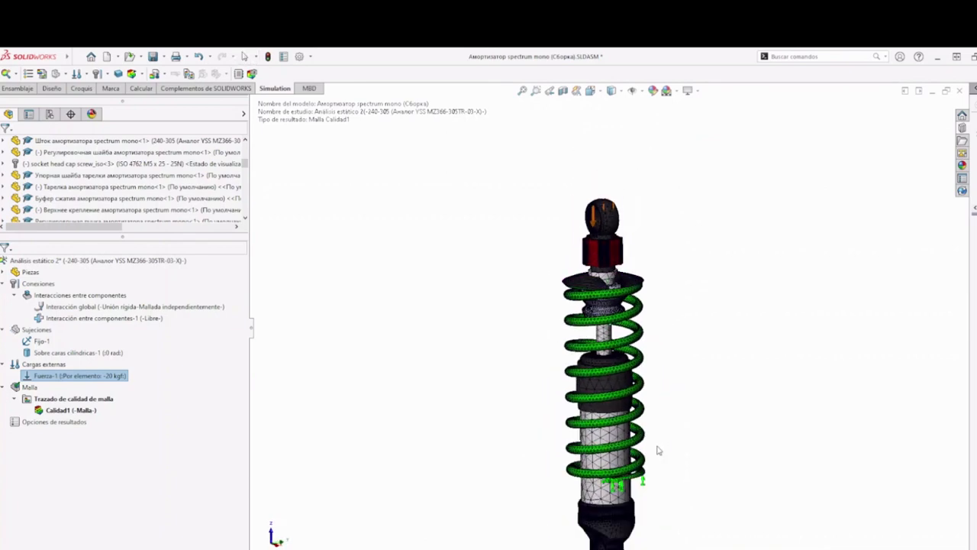
- Run the static study and view the von Mises stress plot over the whole shock absorber
{"action": "middle_click_drag", "start_coordinate": [659, 449], "coordinate": [679, 453]}
{"action": "key", "text": "space"}
{"action": "middle_click_drag", "start_coordinate": [895, 450], "coordinate": [641, 174]}
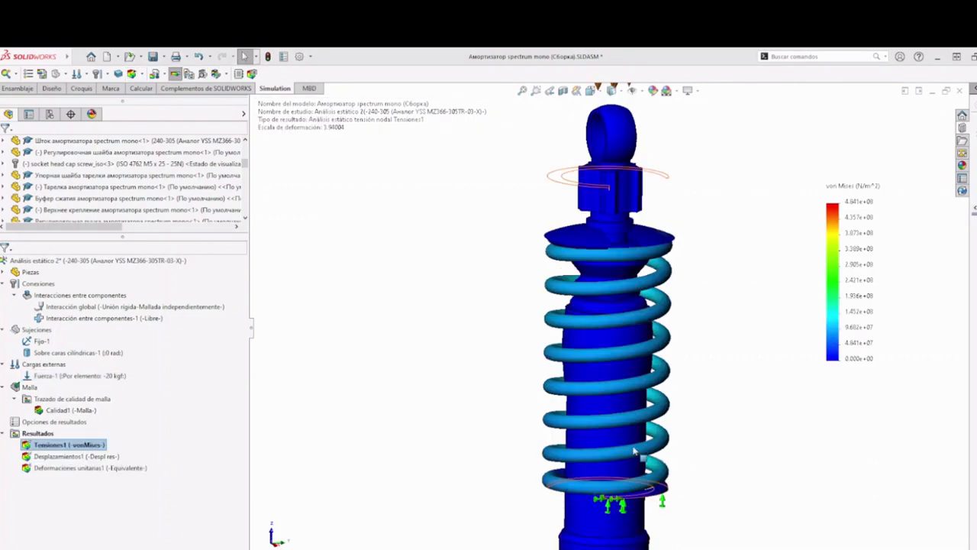
{"action": "scroll", "coordinate": [583, 408], "scroll_direction": "up", "scroll_amount": 2}
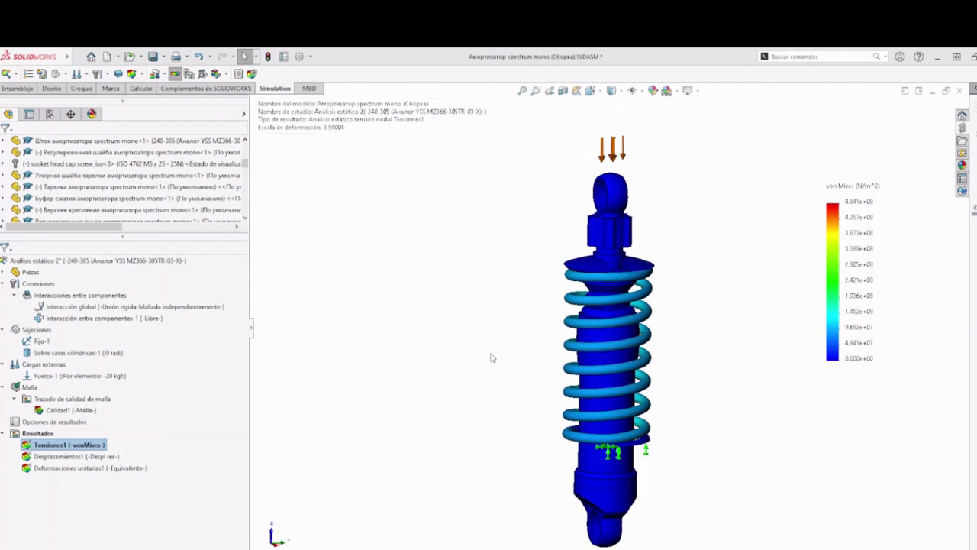
- Set the von Mises stress plot to N/mm^2 (MPa), true deformation scale and mesh outlines
{"action": "right_click", "coordinate": [67, 445]}
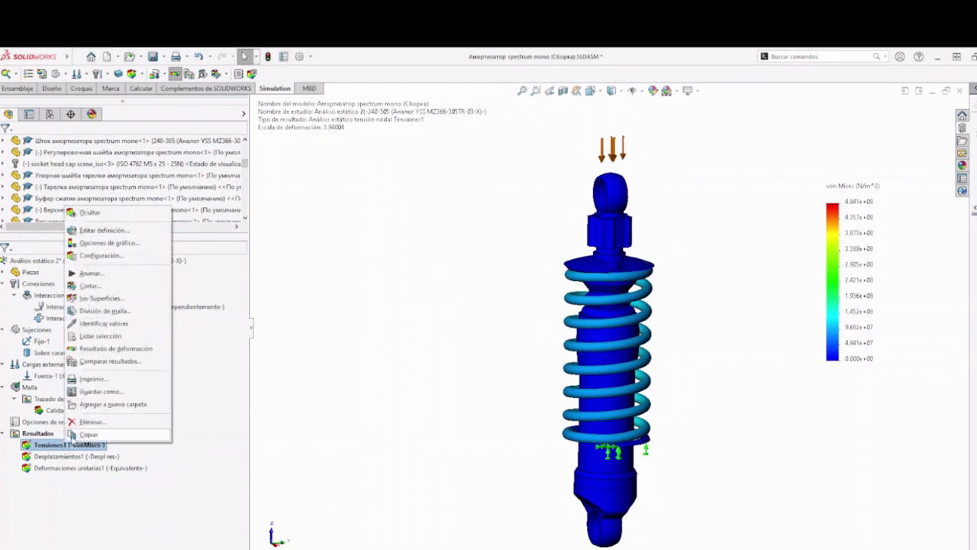
{"action": "left_click", "coordinate": [90, 230]}
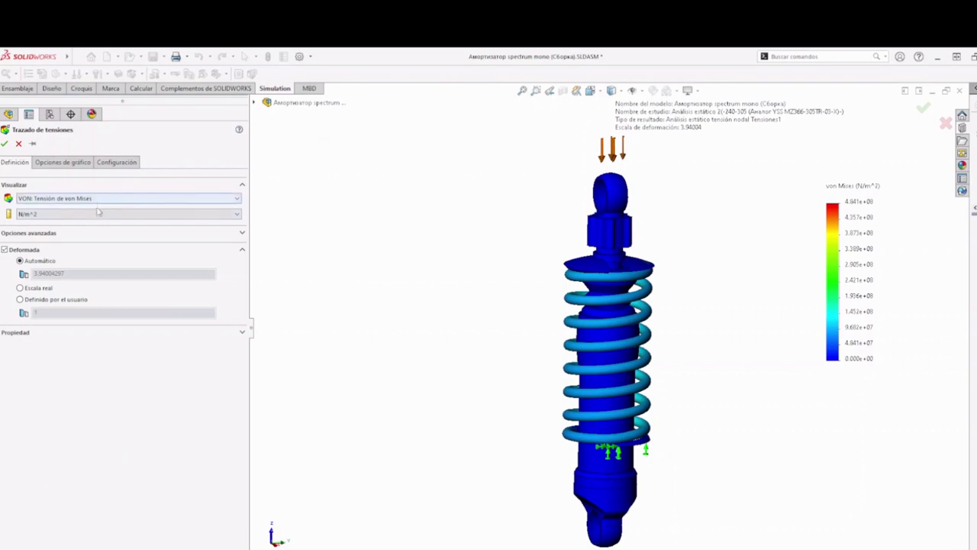
{"action": "left_click", "coordinate": [99, 213]}
{"action": "left_click", "coordinate": [64, 246]}
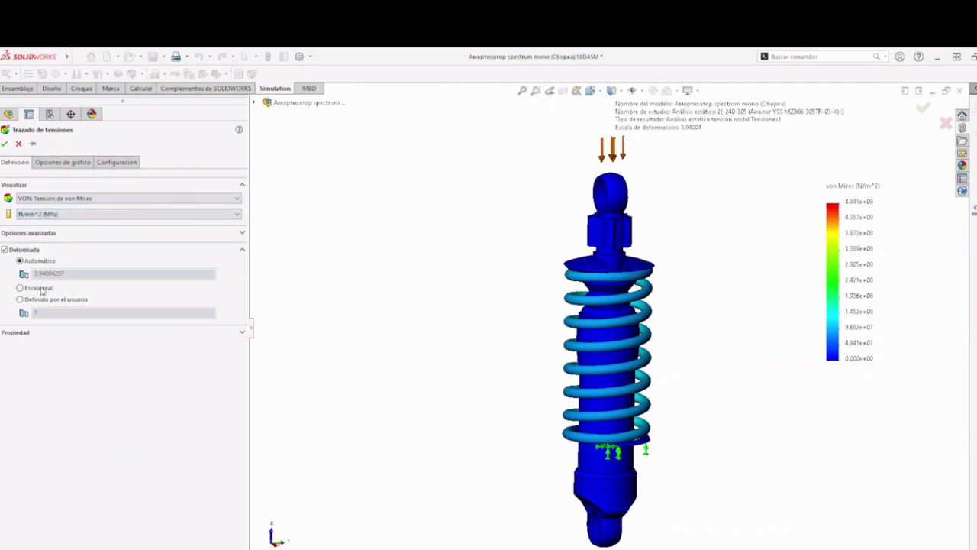
{"action": "left_click", "coordinate": [116, 162]}
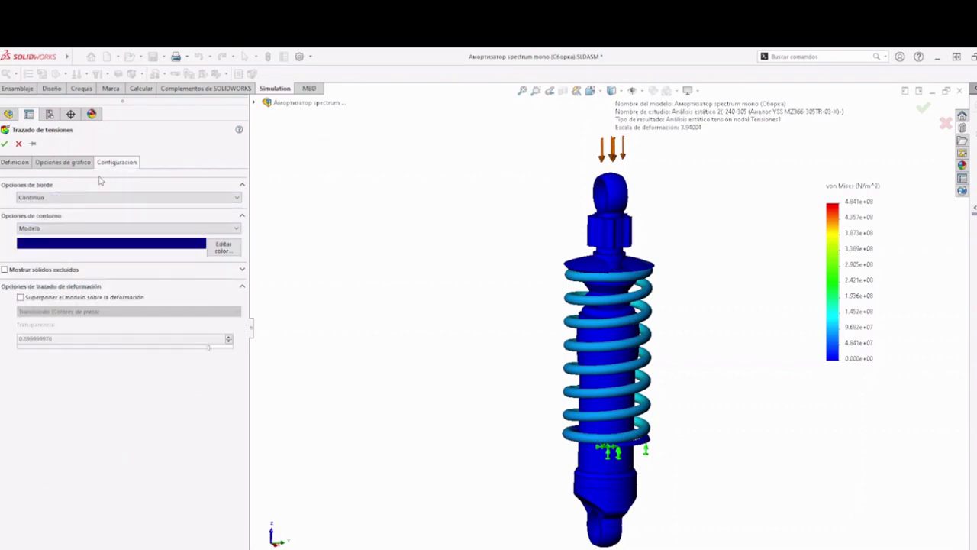
{"action": "left_click", "coordinate": [54, 229]}
{"action": "left_click", "coordinate": [32, 251]}
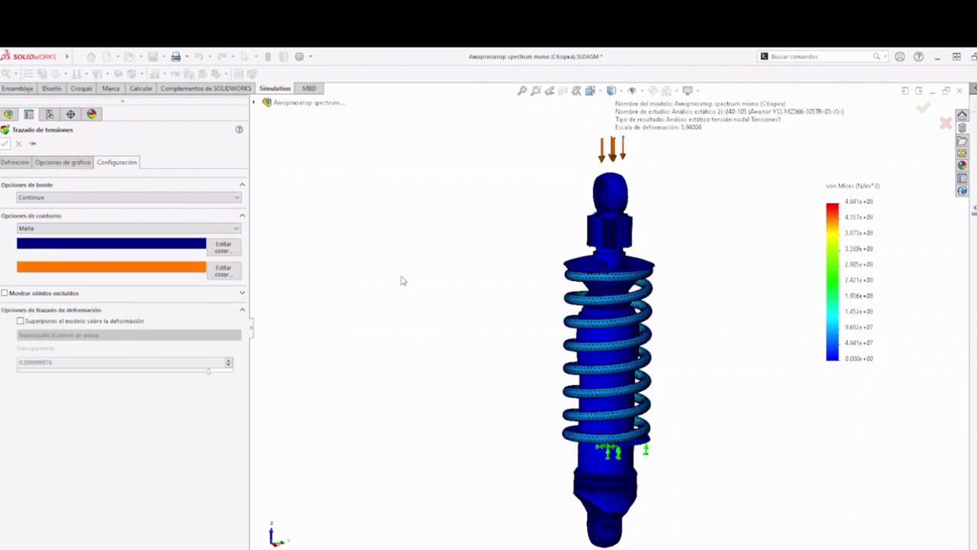
{"action": "key", "text": "Return"}
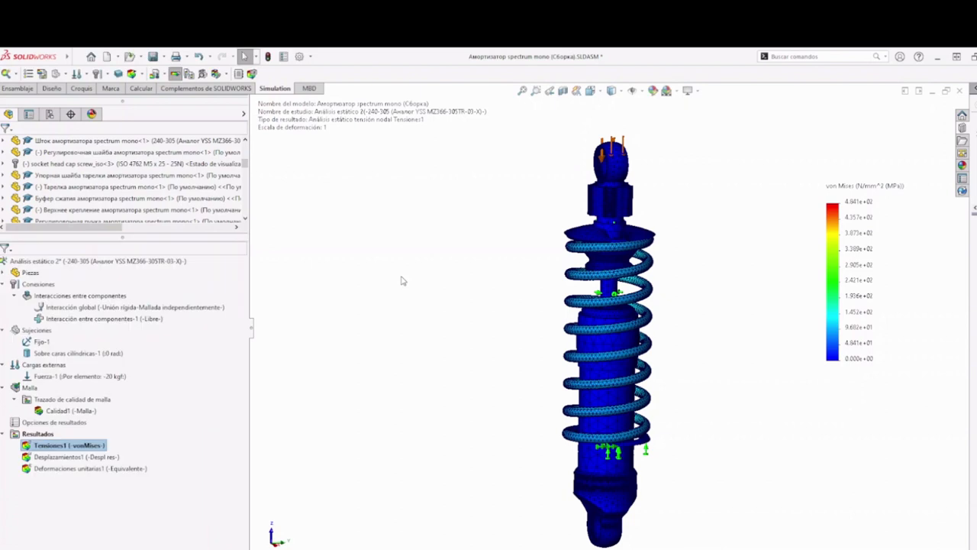
- Animate the von Mises stress plot, examine the spring's compression up close, and stop and close the animation
{"action": "right_click", "coordinate": [86, 445]}
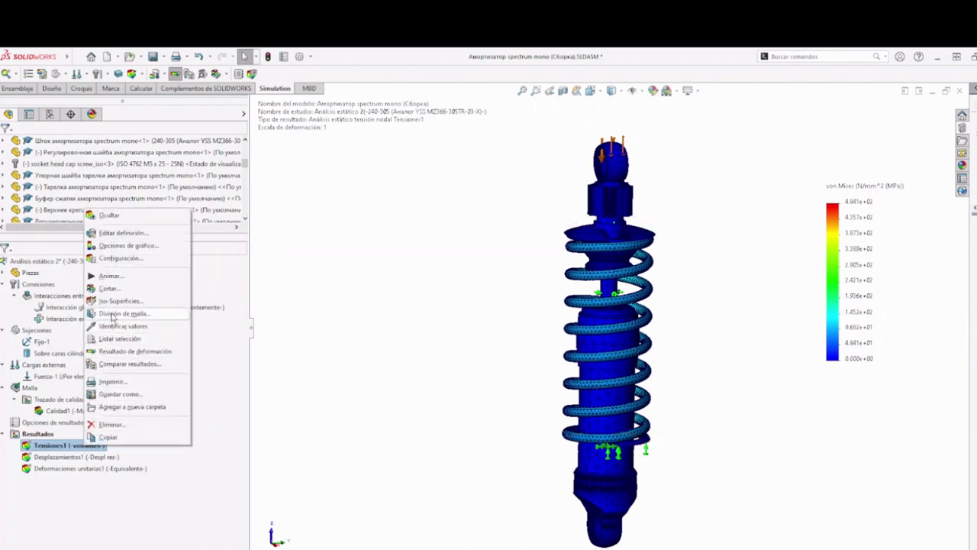
{"action": "left_click", "coordinate": [108, 275]}
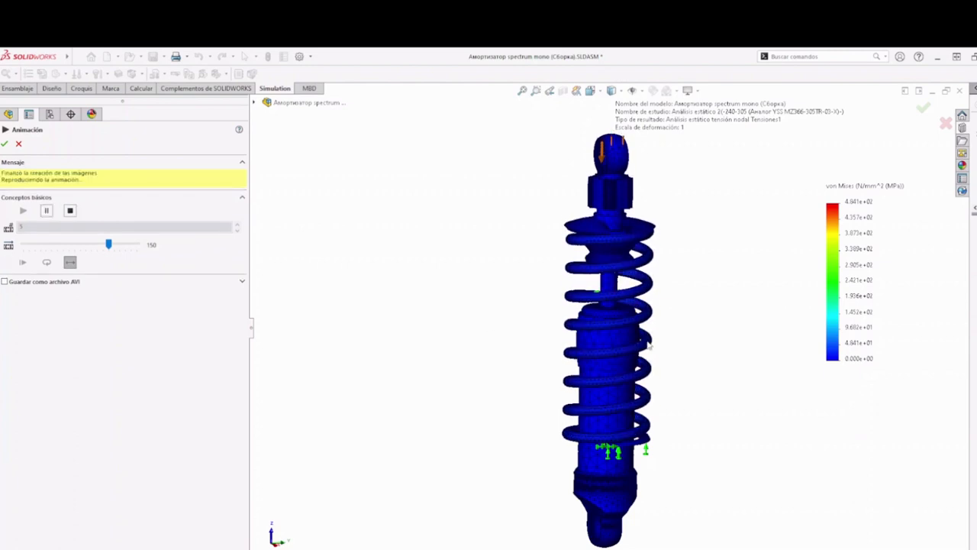
{"action": "scroll", "coordinate": [641, 315], "scroll_direction": "down", "scroll_amount": 2}
{"action": "scroll", "coordinate": [604, 284], "scroll_direction": "down", "scroll_amount": 2}
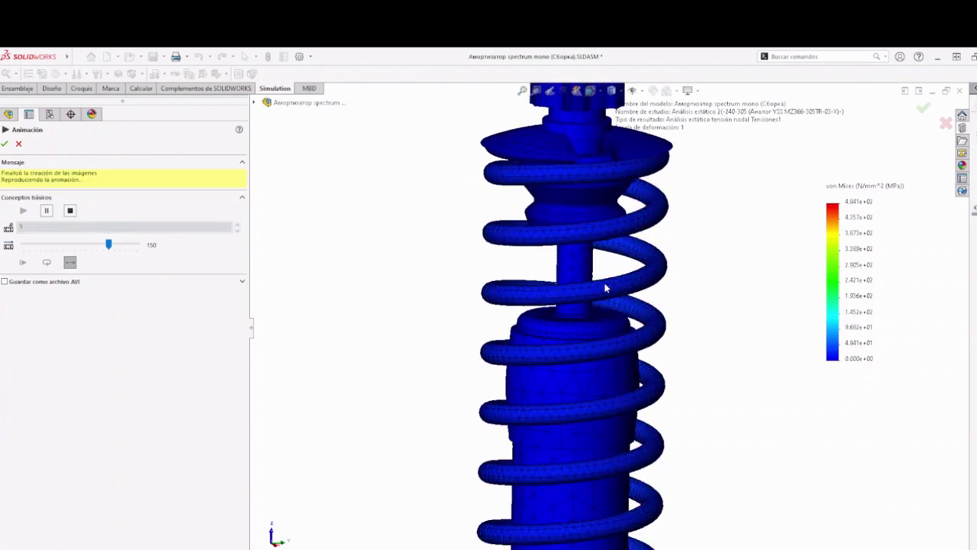
{"action": "scroll", "coordinate": [604, 284], "scroll_direction": "up", "scroll_amount": 2}
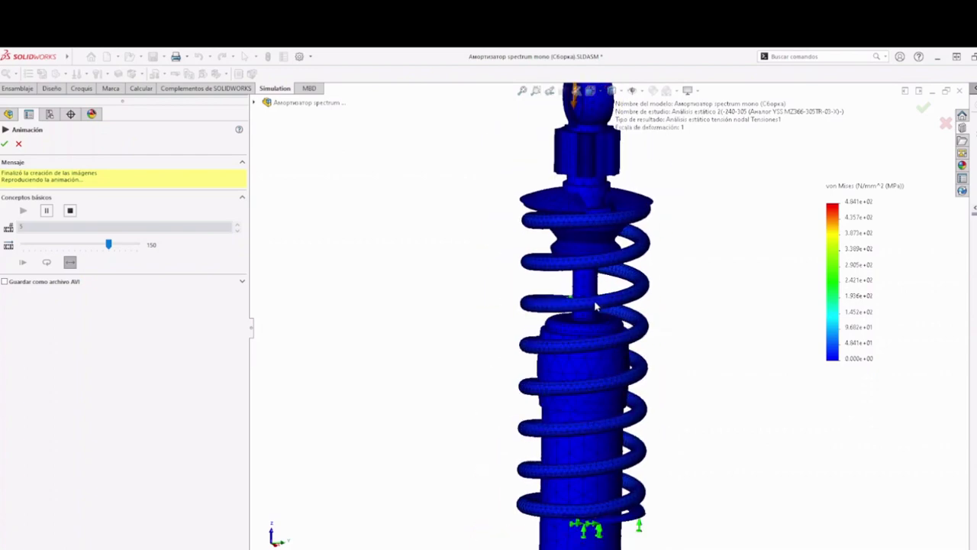
{"action": "scroll", "coordinate": [591, 303], "scroll_direction": "up", "scroll_amount": 1}
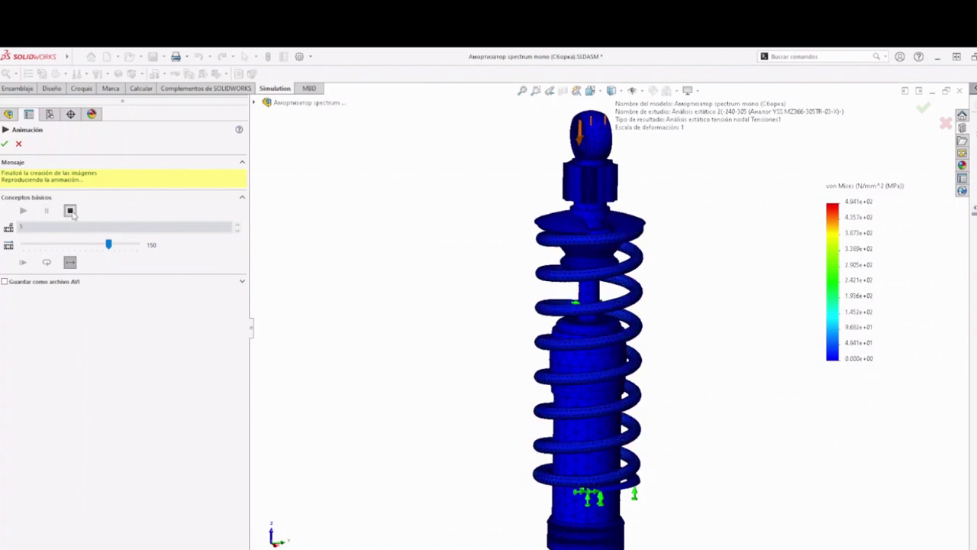
{"action": "left_click", "coordinate": [70, 210]}
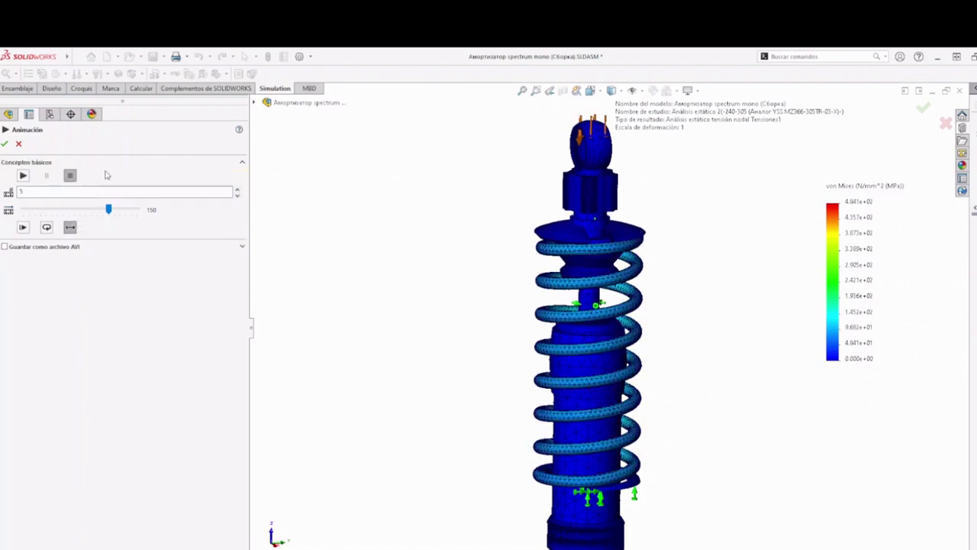
{"action": "left_click", "coordinate": [19, 144]}
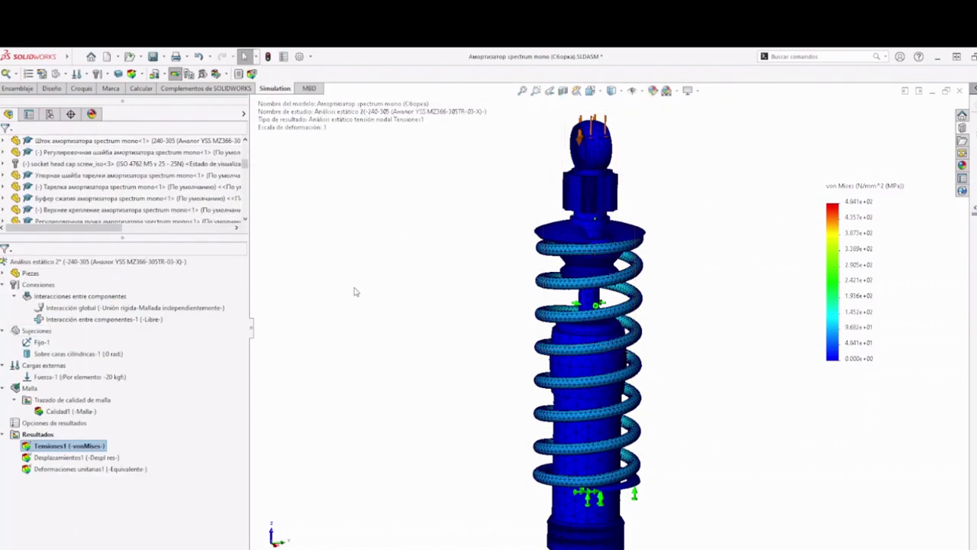
- Section the stress plot lengthwise with the assembly's Сверху plane instead of Спереди, reversing the clipping direction
{"action": "left_click", "coordinate": [225, 74]}
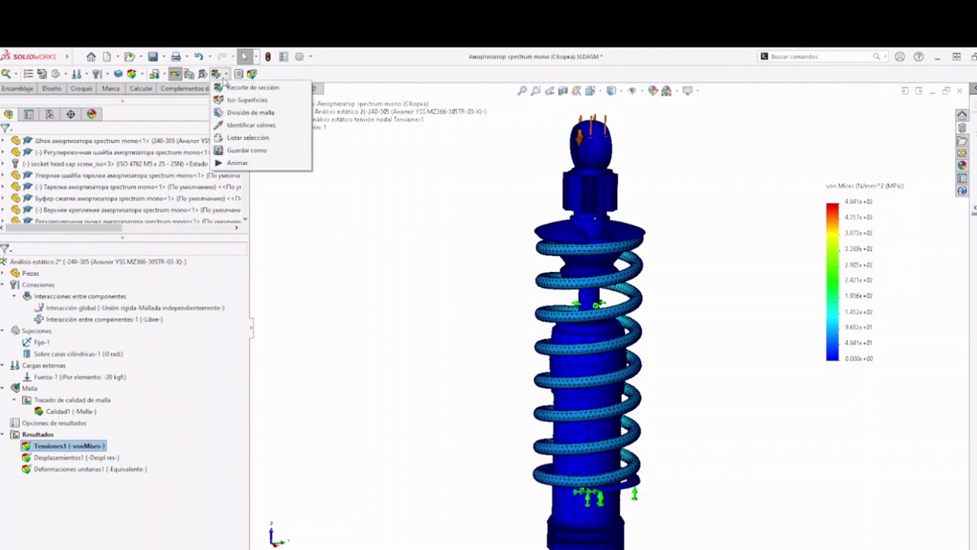
{"action": "left_click", "coordinate": [244, 87]}
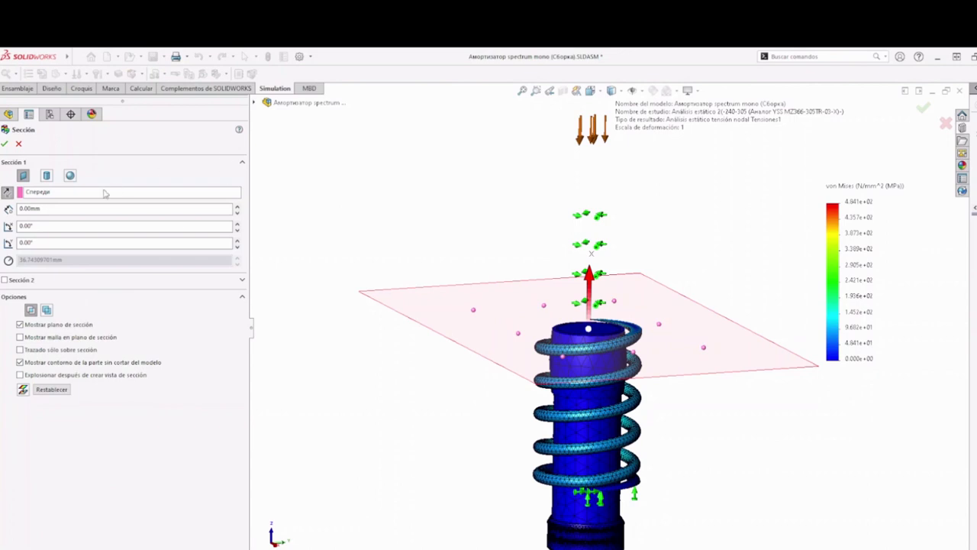
{"action": "right_click", "coordinate": [75, 195]}
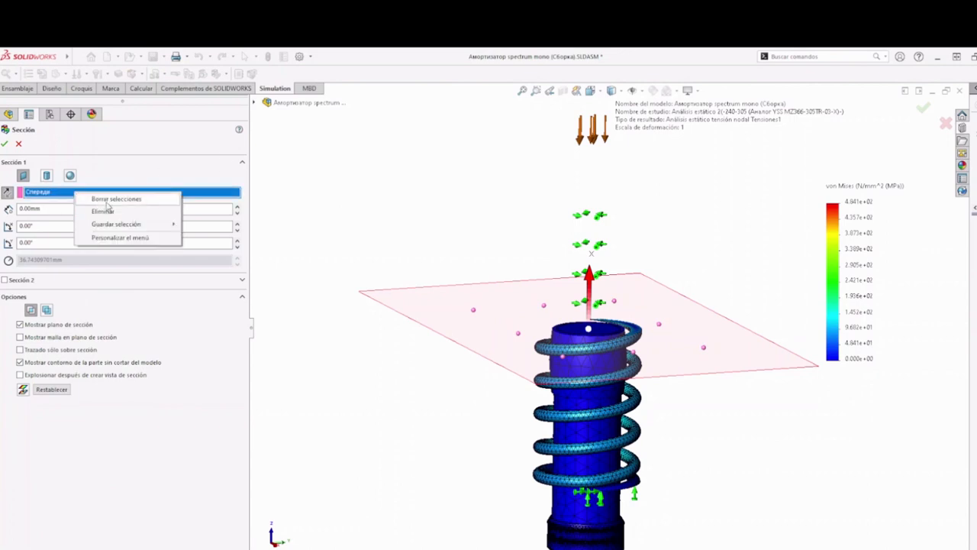
{"action": "left_click", "coordinate": [107, 212]}
{"action": "left_click", "coordinate": [267, 103]}
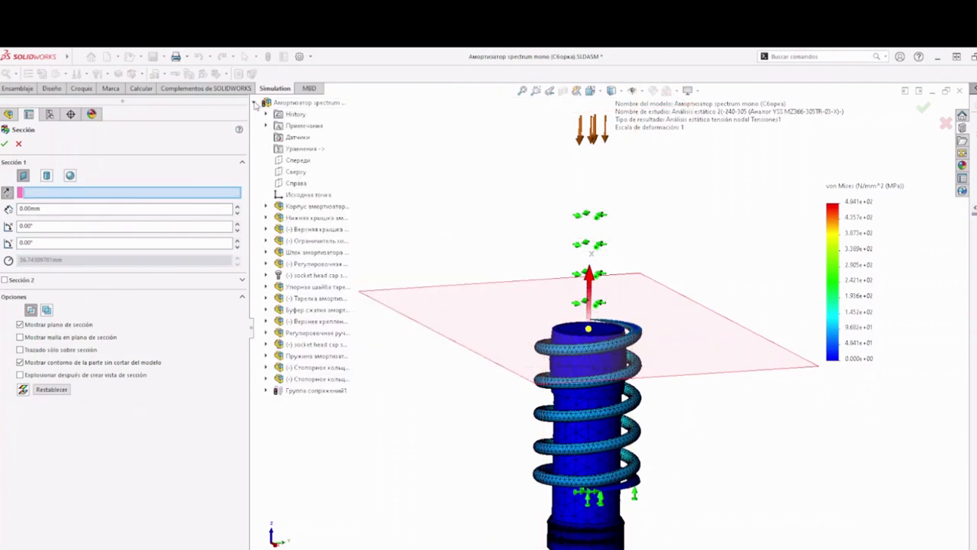
{"action": "left_click", "coordinate": [294, 173]}
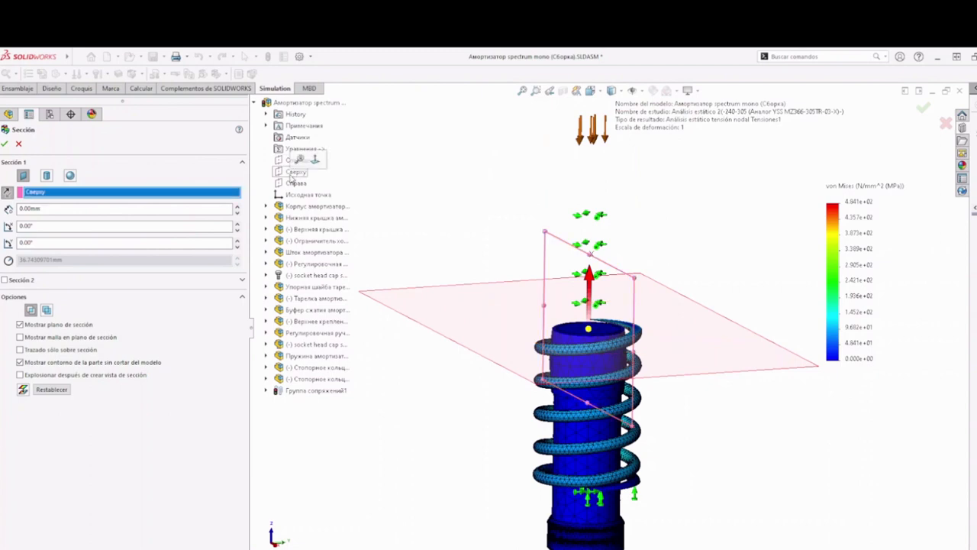
{"action": "left_click", "coordinate": [7, 191]}
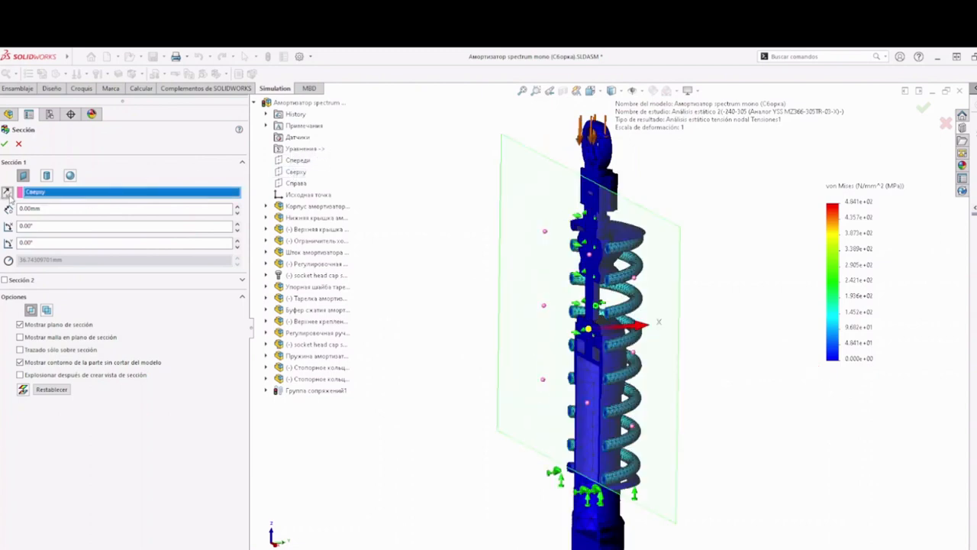
{"action": "left_click", "coordinate": [5, 145]}
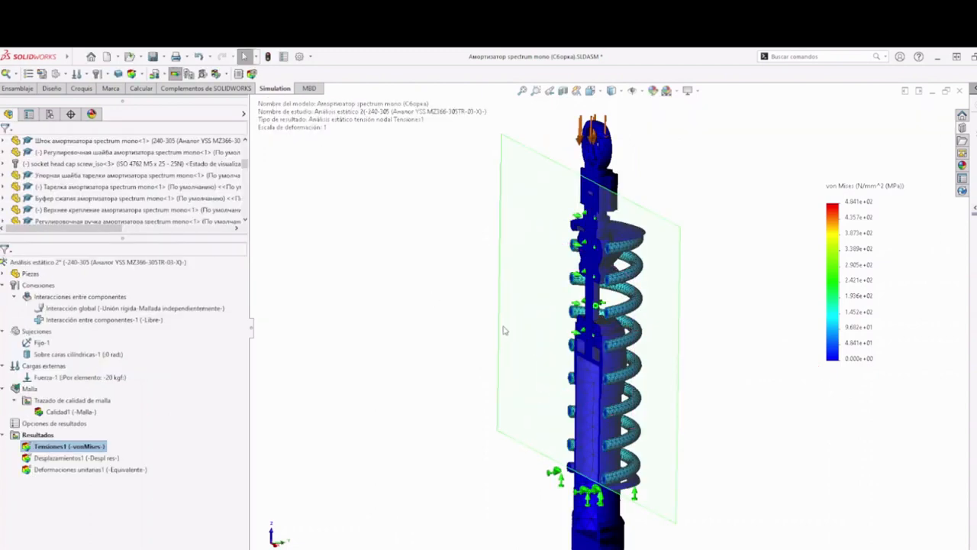
- Examine the stress distribution across a cut spring coil in the sectioned plot
{"action": "middle_click_drag", "start_coordinate": [448, 319], "coordinate": [519, 343]}
{"action": "scroll", "coordinate": [519, 344], "scroll_direction": "down", "scroll_amount": 5}
{"action": "scroll", "coordinate": [519, 343], "scroll_direction": "down", "scroll_amount": 10}
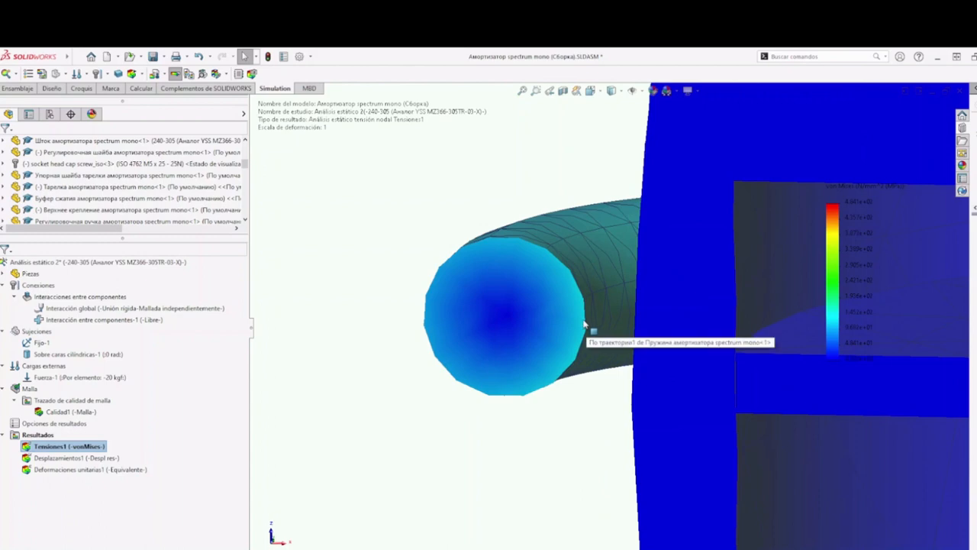
- Animate the sectioned von Mises stress plot, examine a cut spring coil up close, and stop and close the animation
{"action": "scroll", "coordinate": [594, 340], "scroll_direction": "up", "scroll_amount": 8}
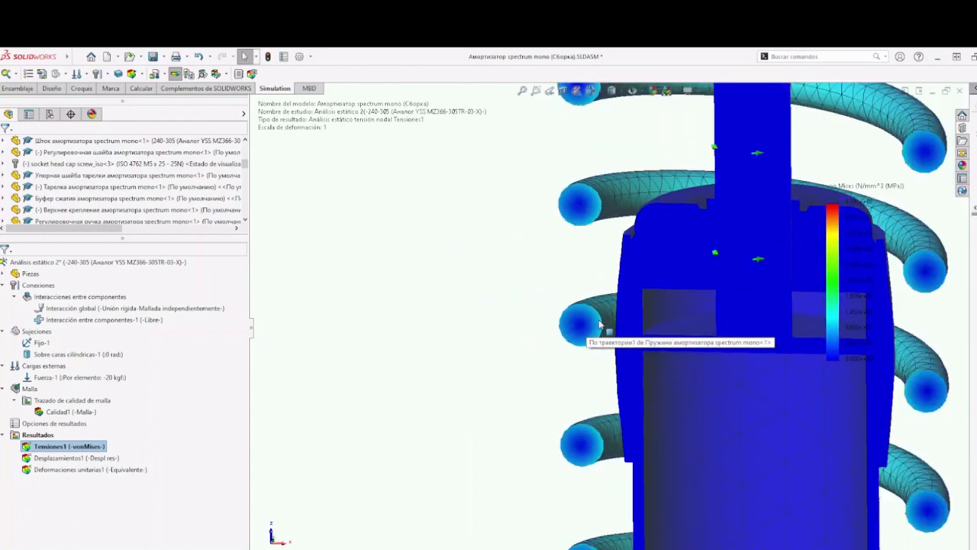
{"action": "scroll", "coordinate": [608, 322], "scroll_direction": "down", "scroll_amount": 5}
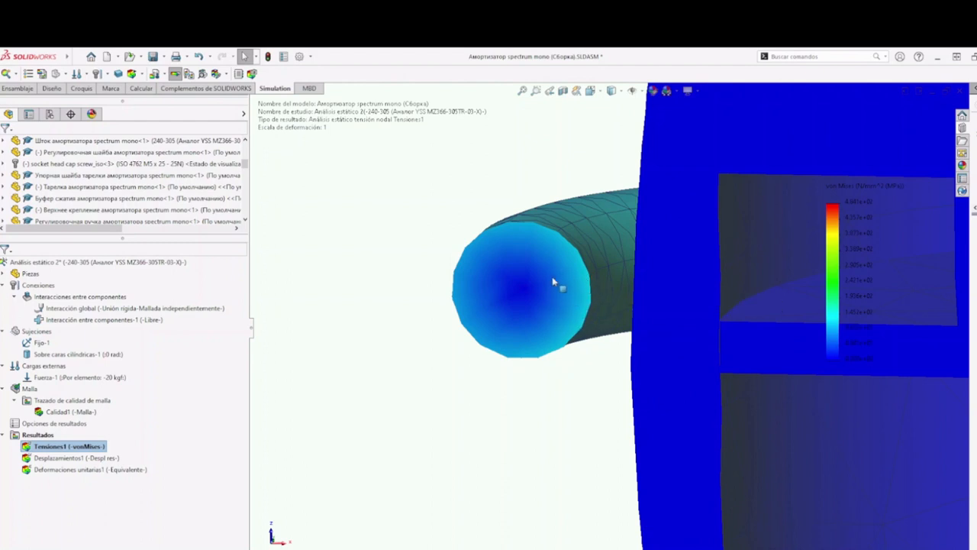
{"action": "scroll", "coordinate": [573, 295], "scroll_direction": "up", "scroll_amount": 10}
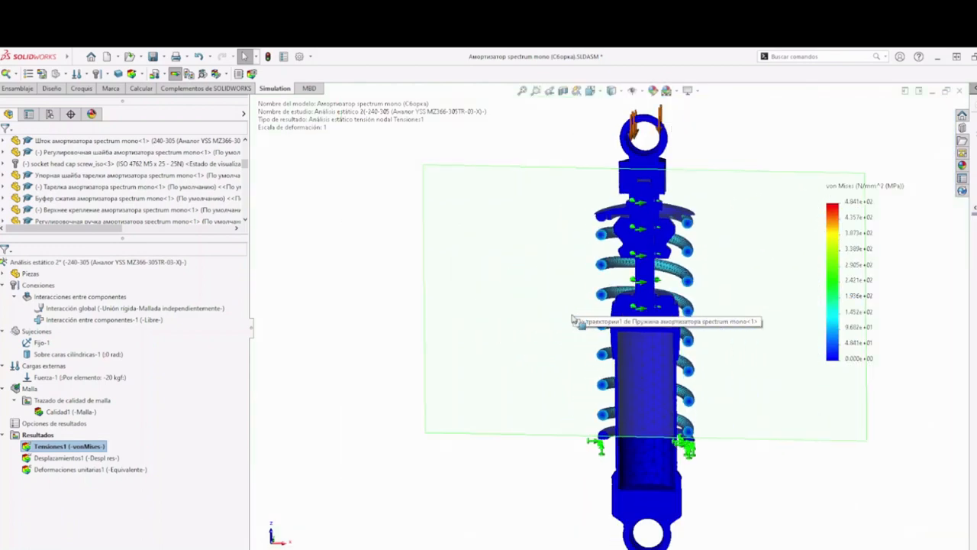
{"action": "scroll", "coordinate": [573, 319], "scroll_direction": "down", "scroll_amount": 3}
{"action": "right_click", "coordinate": [86, 445]}
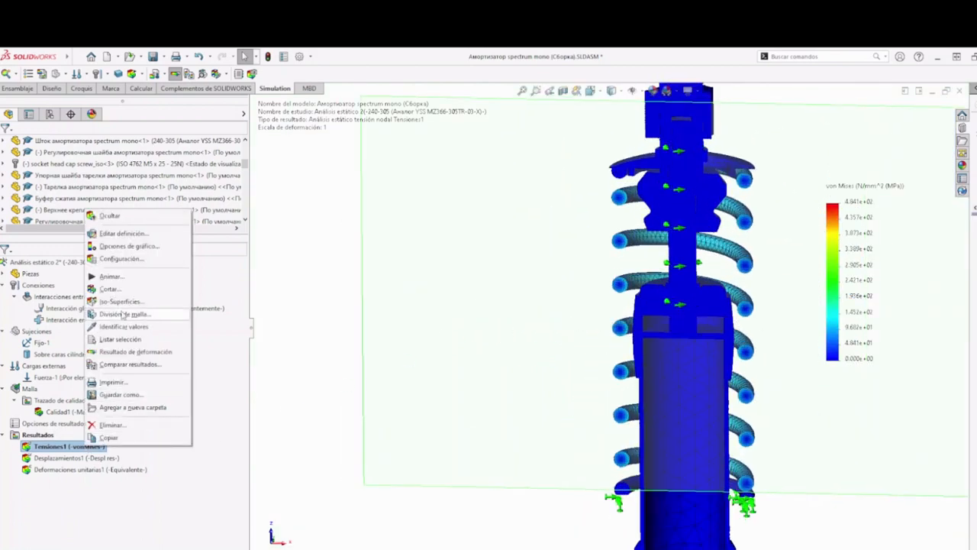
{"action": "left_click", "coordinate": [110, 277]}
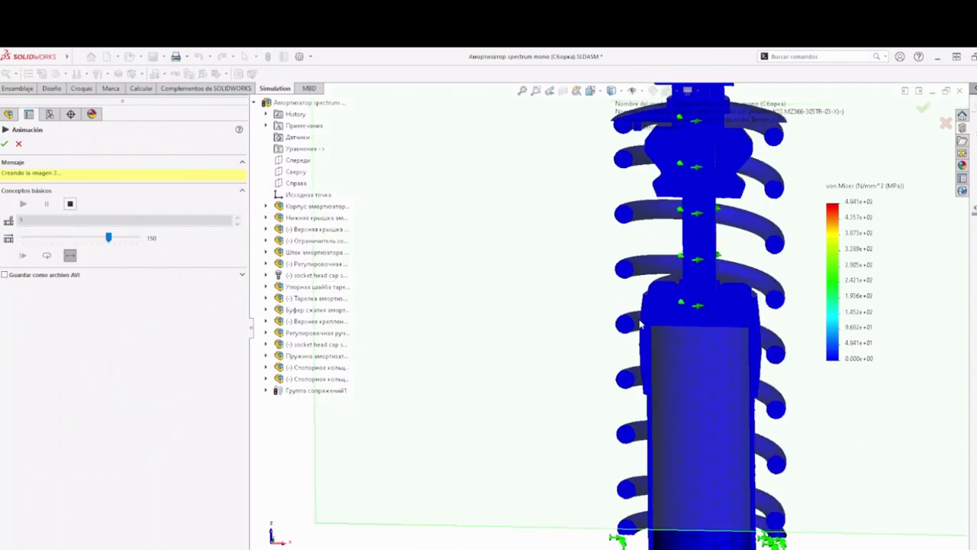
{"action": "scroll", "coordinate": [640, 324], "scroll_direction": "down", "scroll_amount": 10}
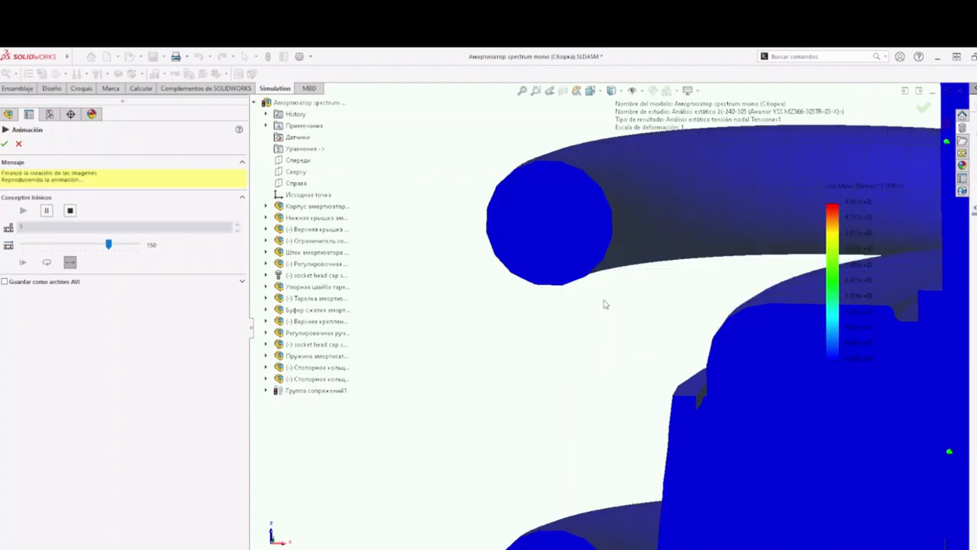
{"action": "left_click", "coordinate": [69, 211]}
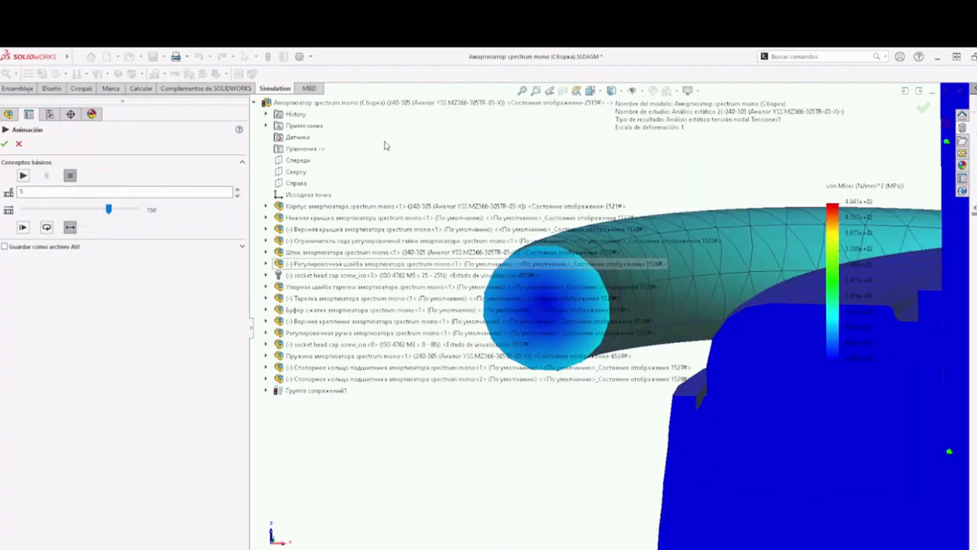
{"action": "left_click", "coordinate": [19, 144]}
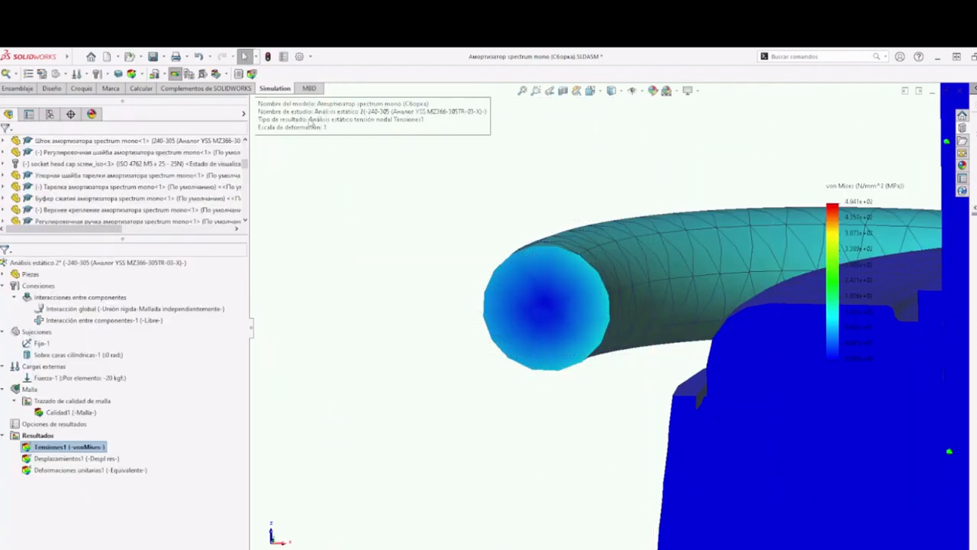
- Probe the von Mises stress at the inner, outer, upper and lower edges of a cut spring coil, spreading the callouts apart
{"action": "left_click", "coordinate": [223, 73]}
{"action": "left_click", "coordinate": [229, 125]}
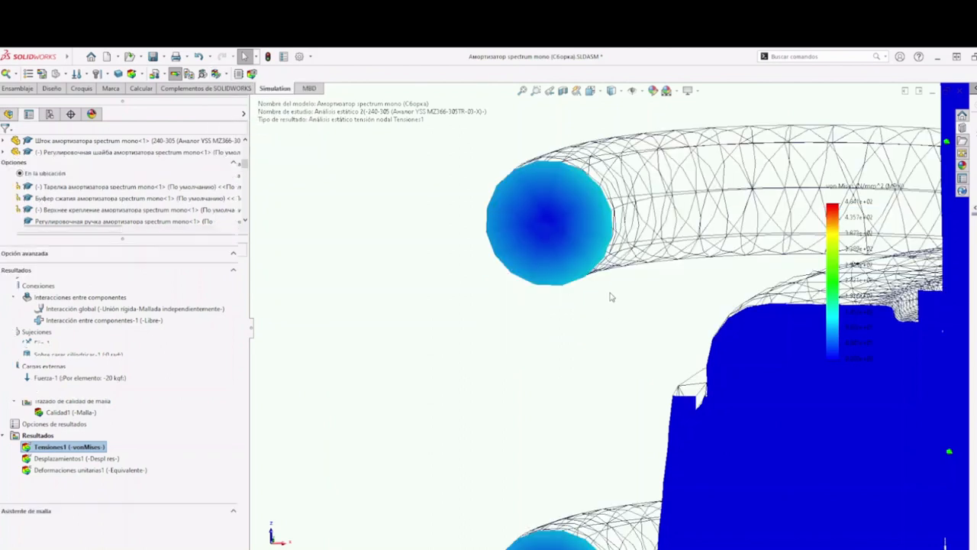
{"action": "left_click", "coordinate": [611, 229]}
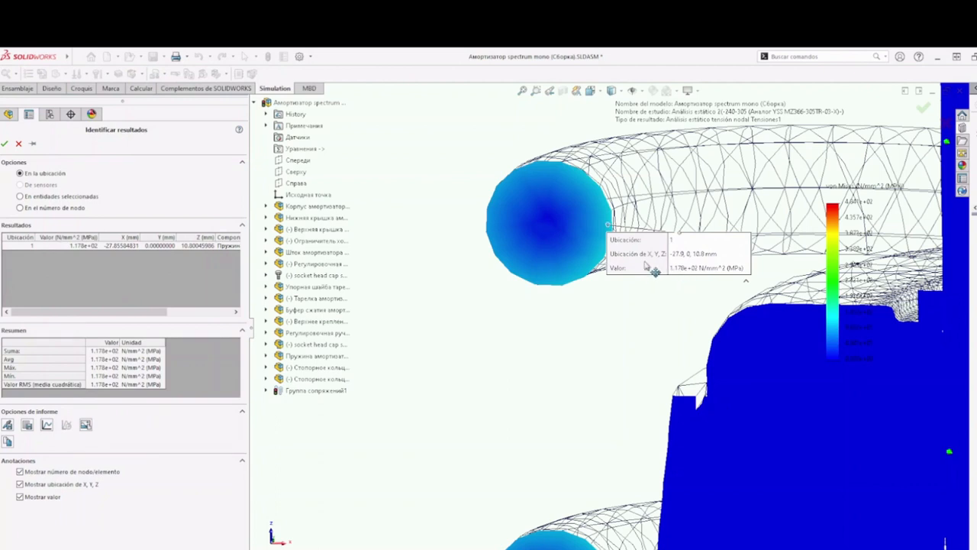
{"action": "left_click", "coordinate": [492, 226]}
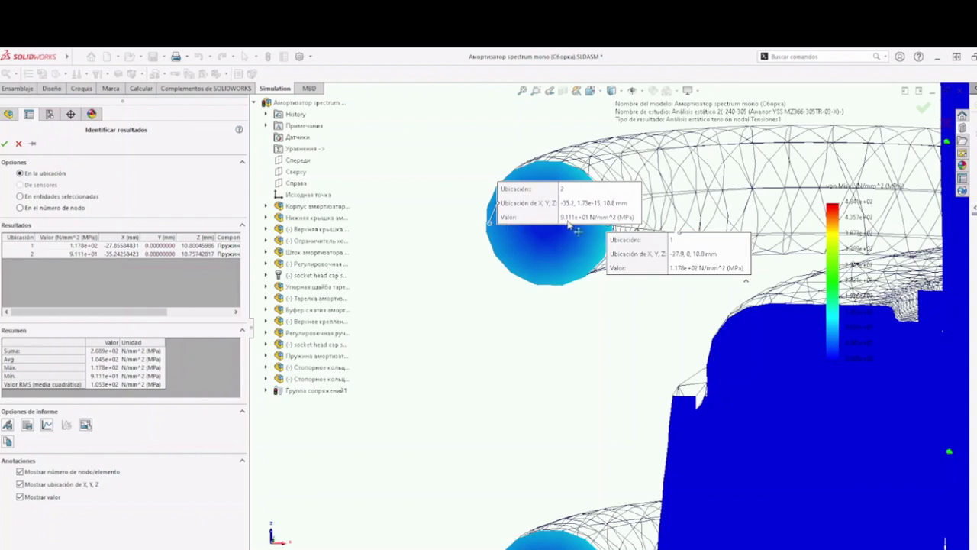
{"action": "left_click_drag", "start_coordinate": [493, 203], "coordinate": [313, 222]}
{"action": "left_click", "coordinate": [547, 168]}
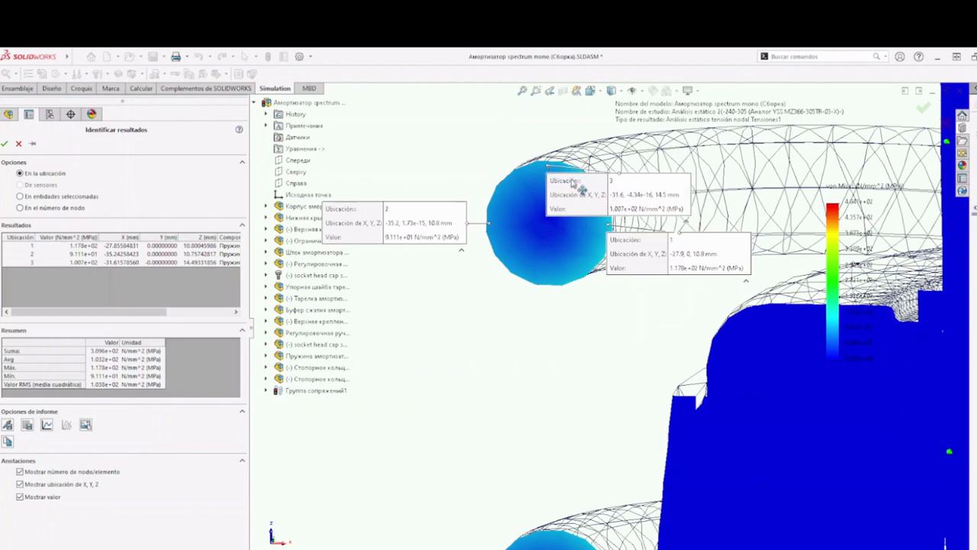
{"action": "left_click_drag", "start_coordinate": [588, 198], "coordinate": [636, 154]}
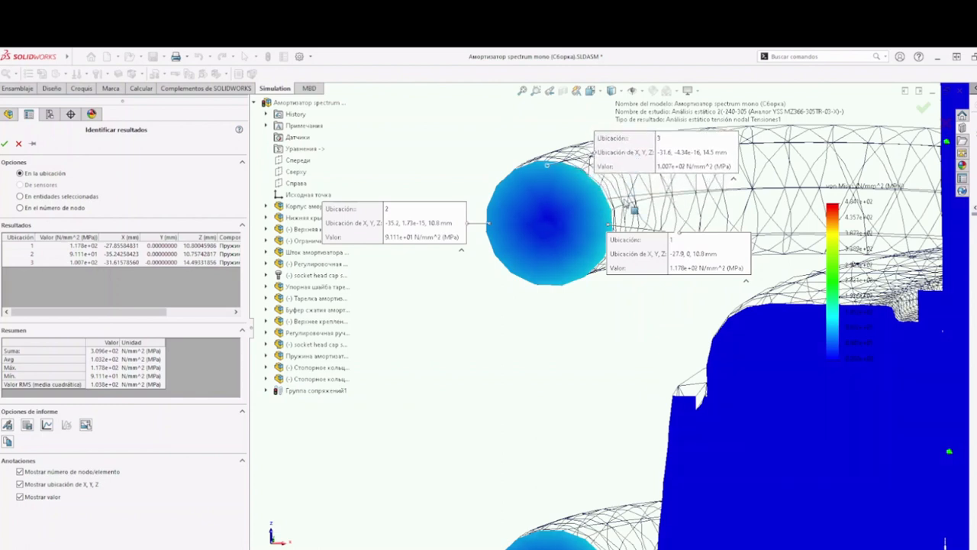
{"action": "left_click", "coordinate": [548, 281]}
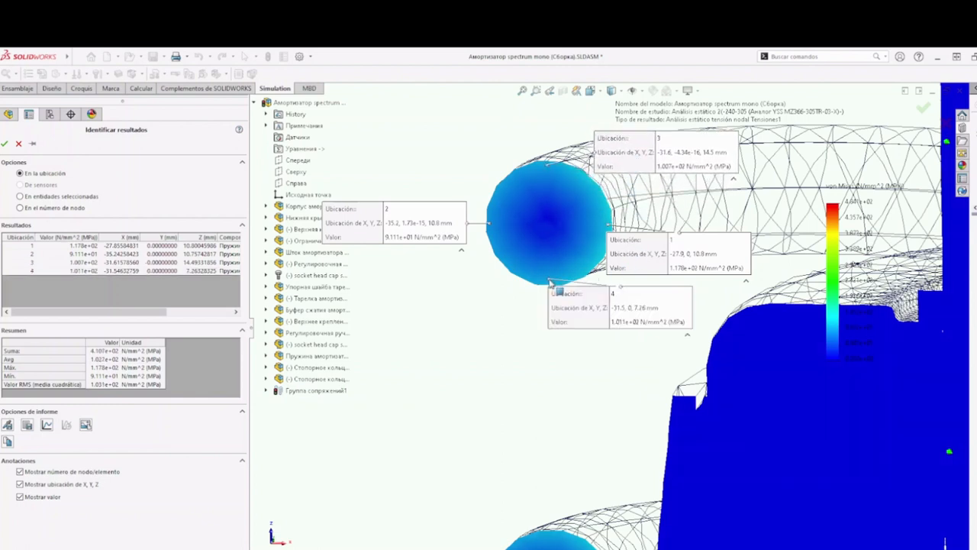
{"action": "left_click_drag", "start_coordinate": [571, 321], "coordinate": [490, 380]}
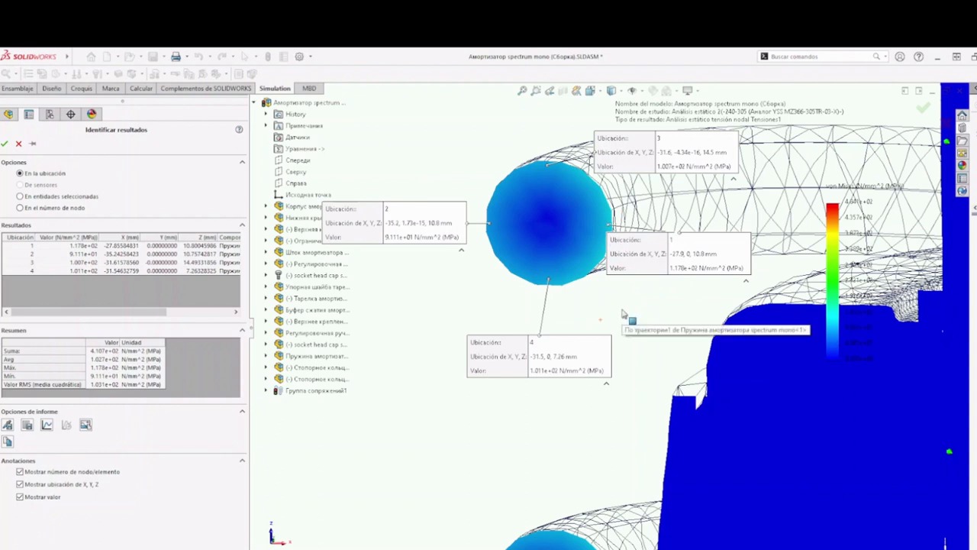
{"action": "left_click", "coordinate": [18, 143]}
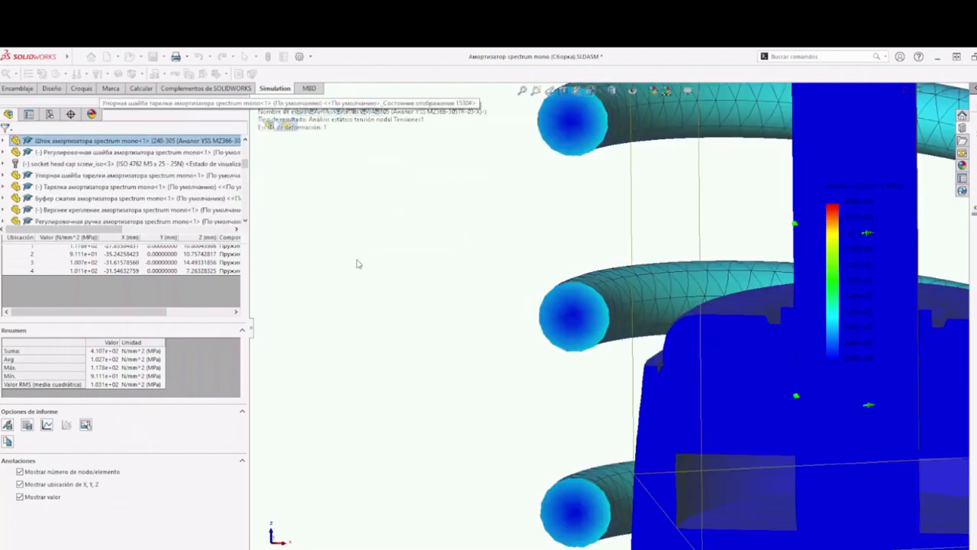
- Turn off the section clipping of the von Mises stress plot to show the complete shock absorber
{"action": "scroll", "coordinate": [441, 295], "scroll_direction": "up", "scroll_amount": 8}
{"action": "left_click", "coordinate": [549, 312]}
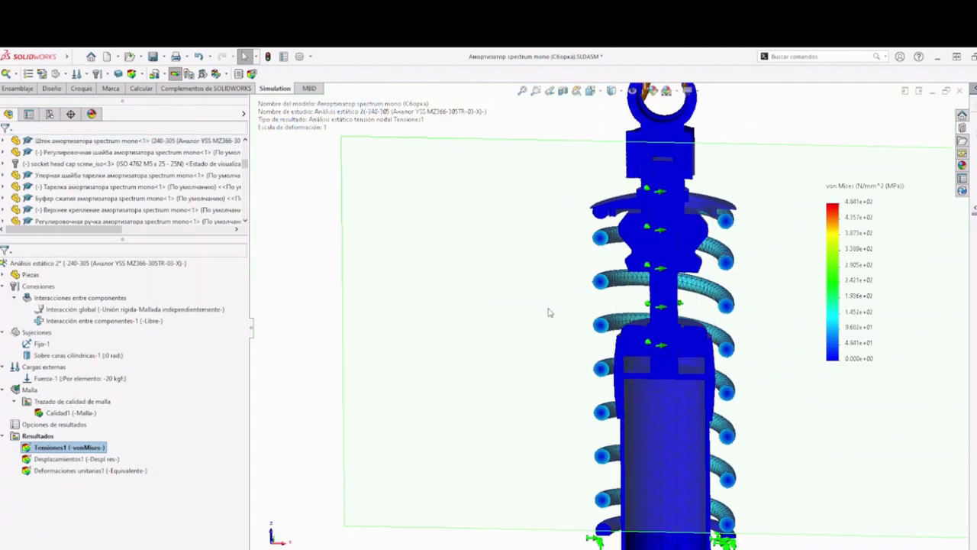
{"action": "middle_click_drag", "start_coordinate": [789, 353], "coordinate": [743, 372]}
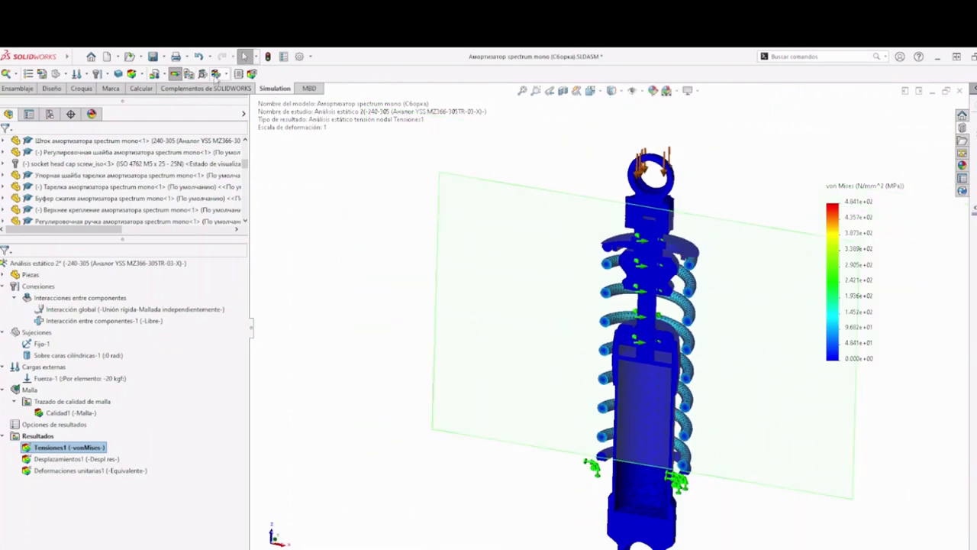
{"action": "left_click", "coordinate": [217, 75]}
{"action": "left_click", "coordinate": [280, 114]}
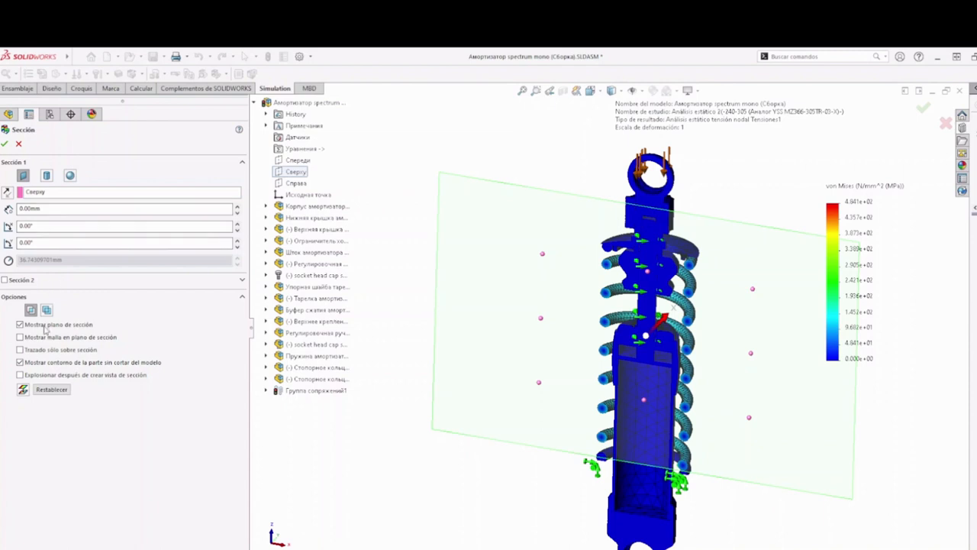
{"action": "left_click", "coordinate": [23, 389]}
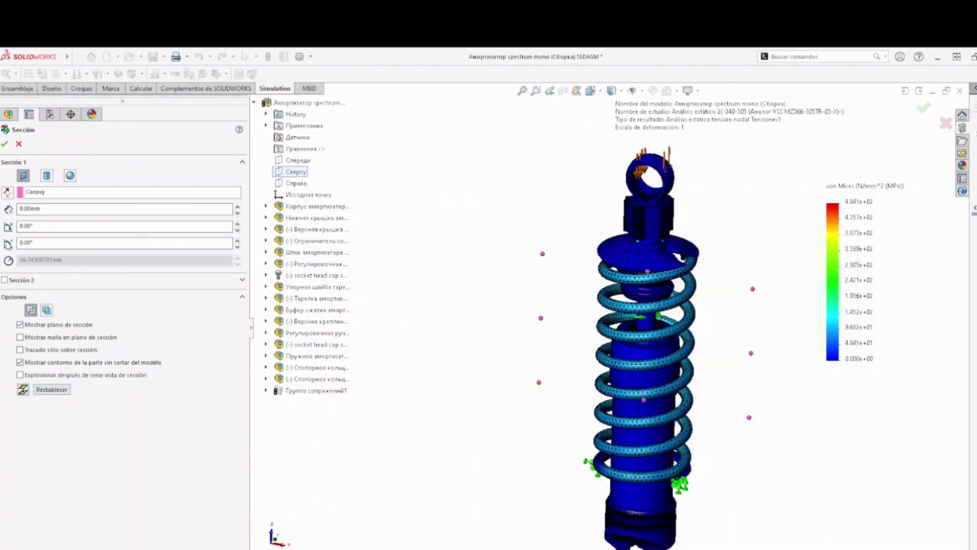
{"action": "left_click", "coordinate": [5, 144]}
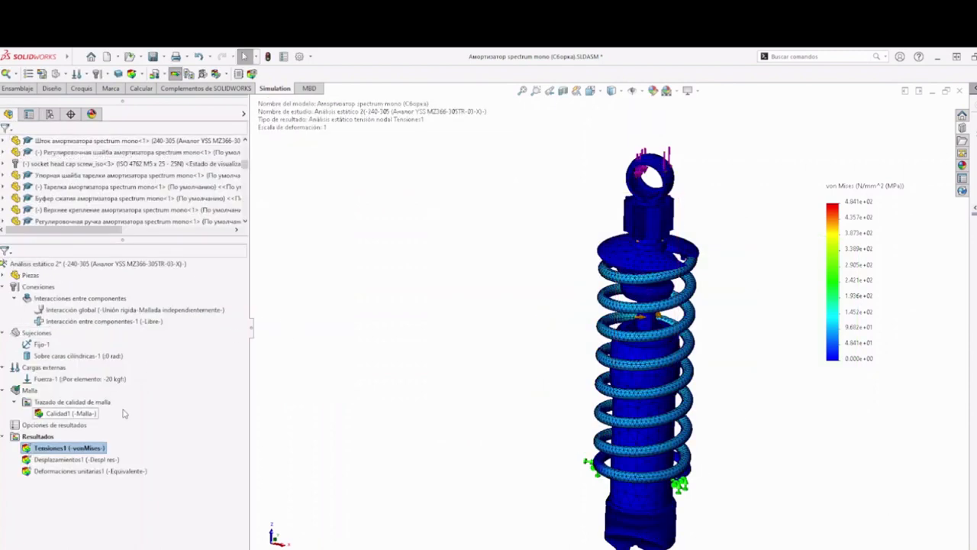
- Inspect the stress on the uncut spring and display the Desplazamientos1 plot in place of the stress plot
{"action": "scroll", "coordinate": [690, 334], "scroll_direction": "down", "scroll_amount": 2}
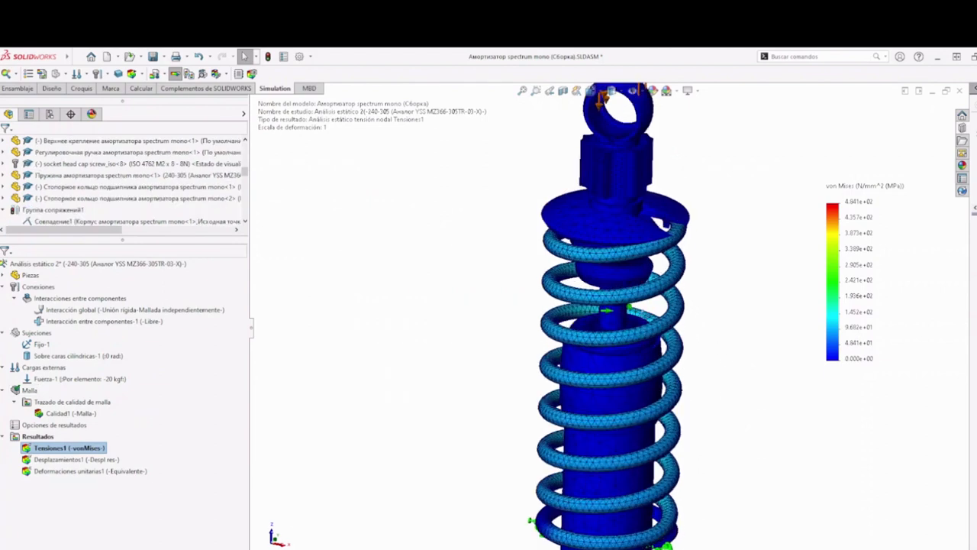
{"action": "middle_click_drag", "start_coordinate": [630, 311], "coordinate": [640, 316]}
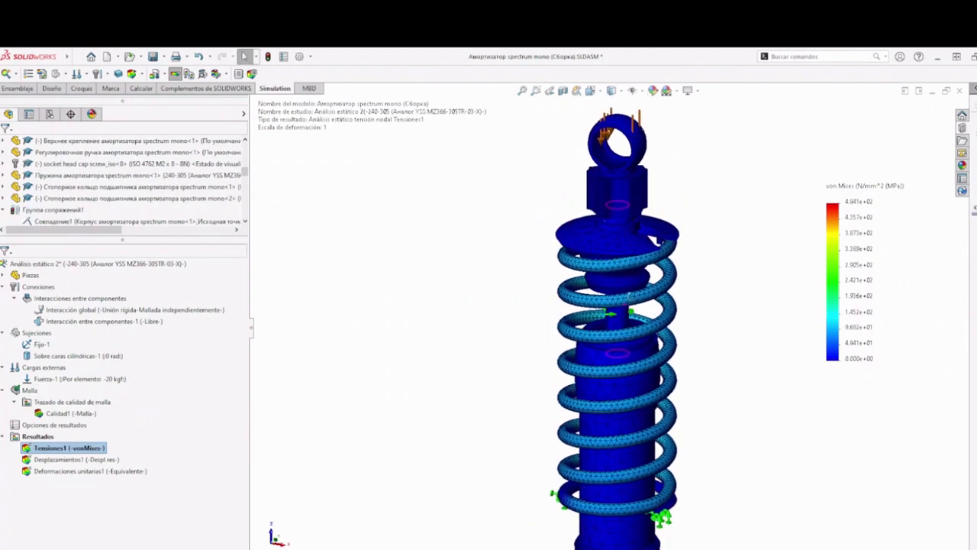
{"action": "scroll", "coordinate": [615, 268], "scroll_direction": "down", "scroll_amount": 3}
{"action": "scroll", "coordinate": [616, 269], "scroll_direction": "down", "scroll_amount": 1}
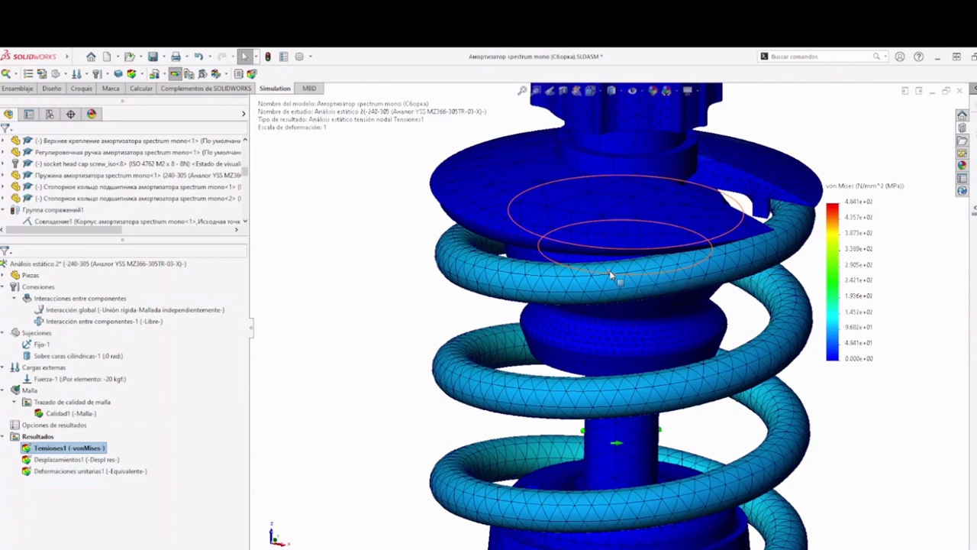
{"action": "scroll", "coordinate": [610, 275], "scroll_direction": "up", "scroll_amount": 3}
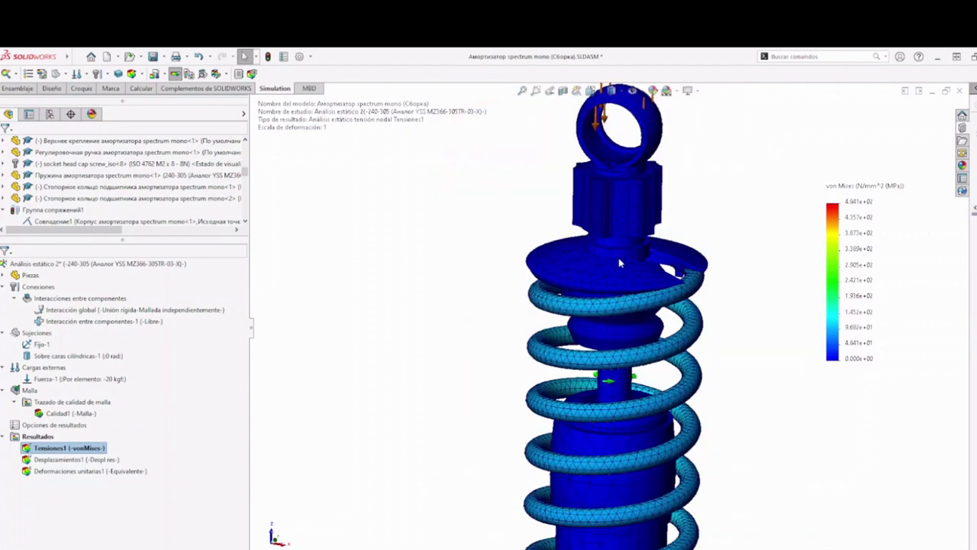
{"action": "left_click", "coordinate": [76, 459]}
{"action": "right_click", "coordinate": [80, 461]}
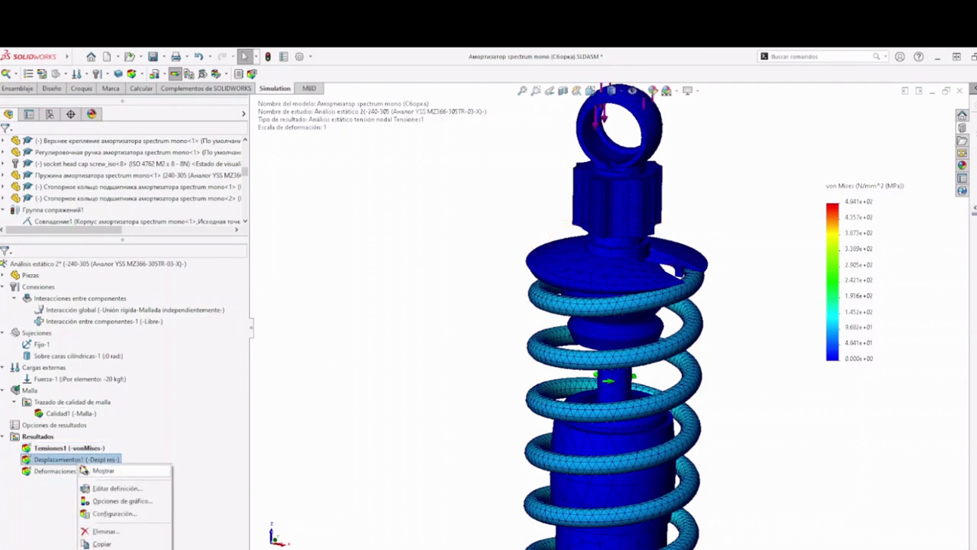
{"action": "key", "text": "Escape"}
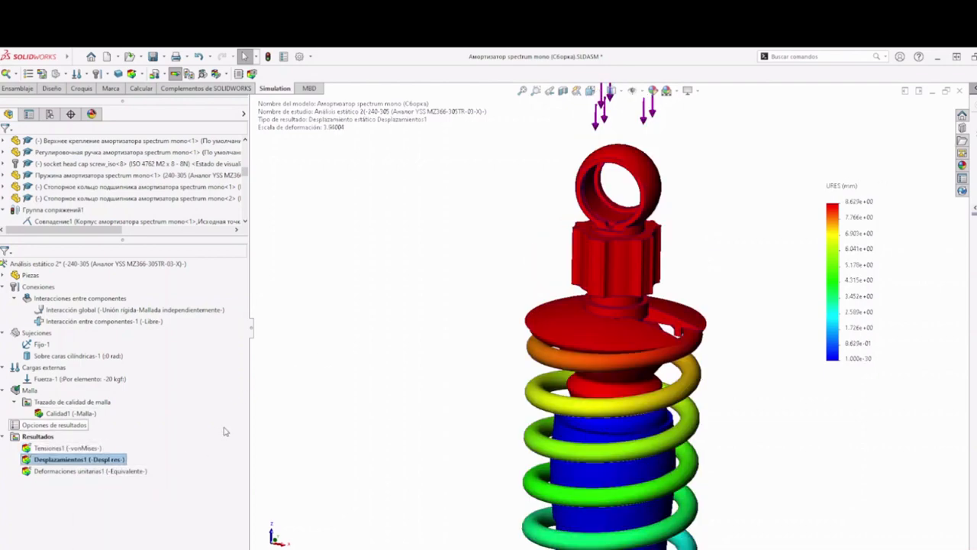
- Edit the displacement plot to show UZ: Desplazamiento de Z in mm at true deformation scale
{"action": "right_click", "coordinate": [104, 459]}
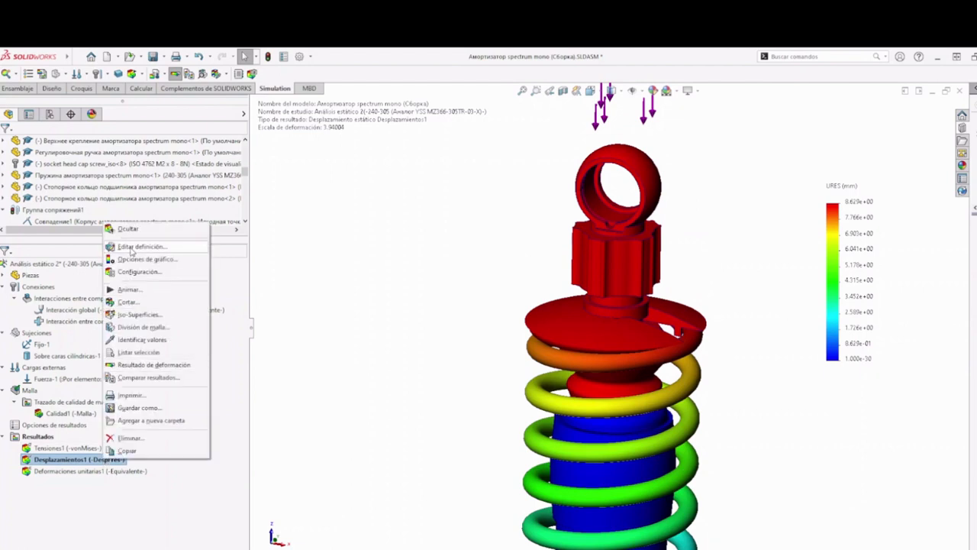
{"action": "left_click", "coordinate": [138, 246]}
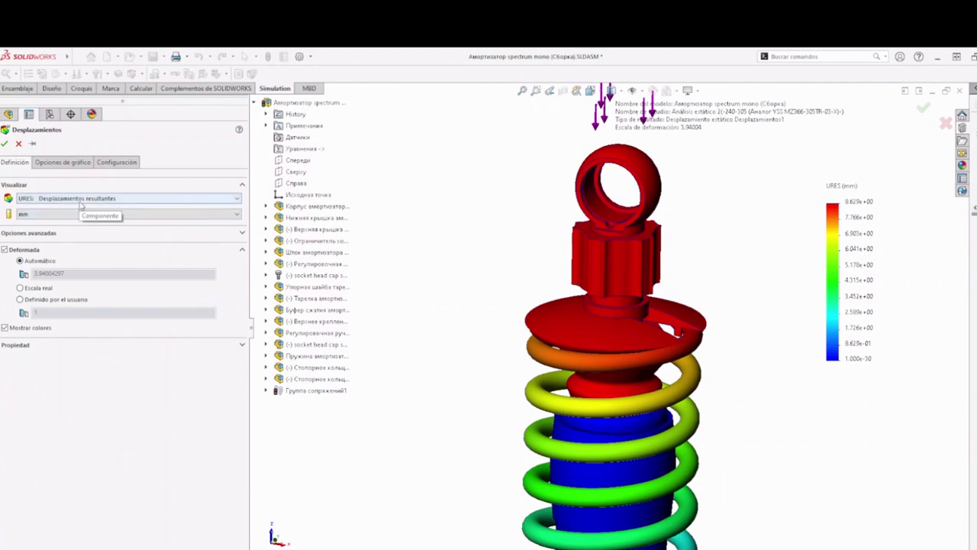
{"action": "left_click", "coordinate": [57, 200]}
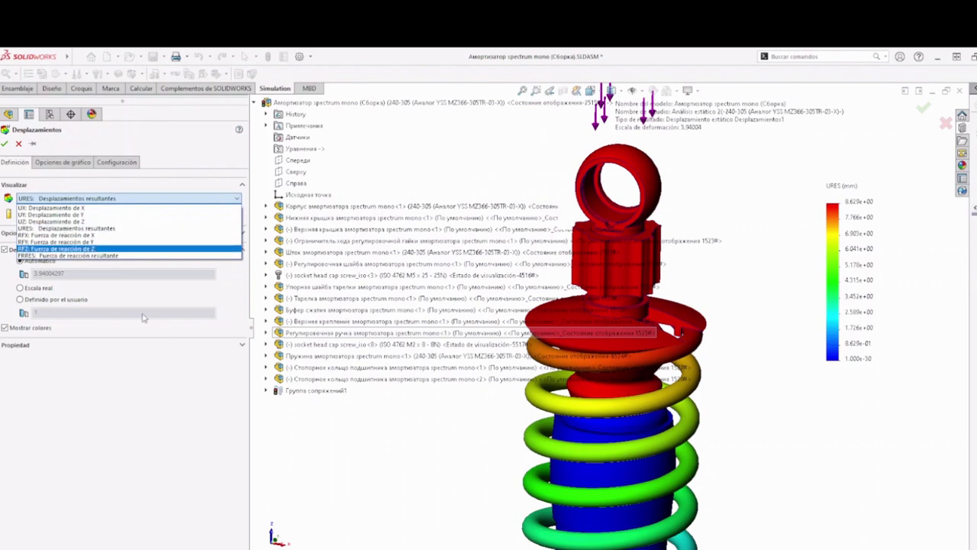
{"action": "left_click", "coordinate": [61, 221]}
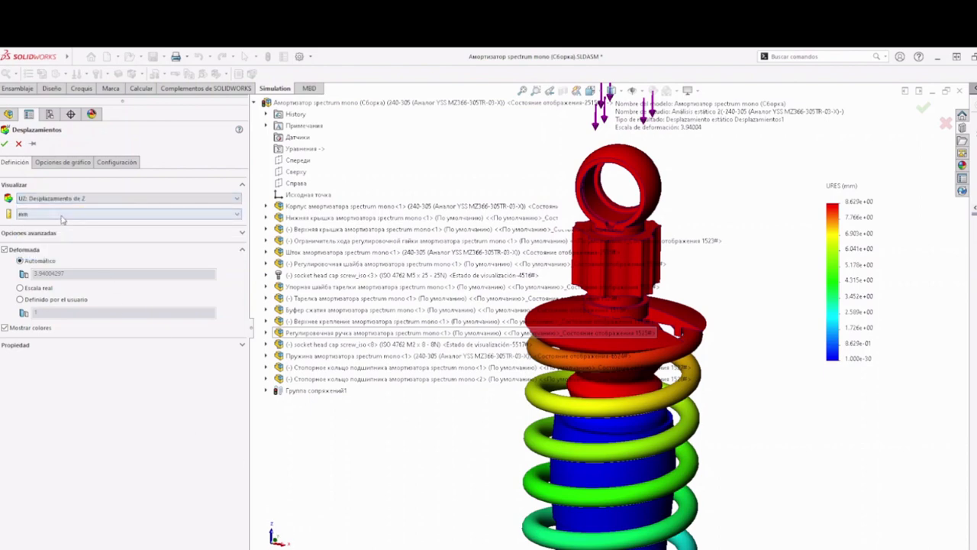
{"action": "left_click", "coordinate": [19, 288]}
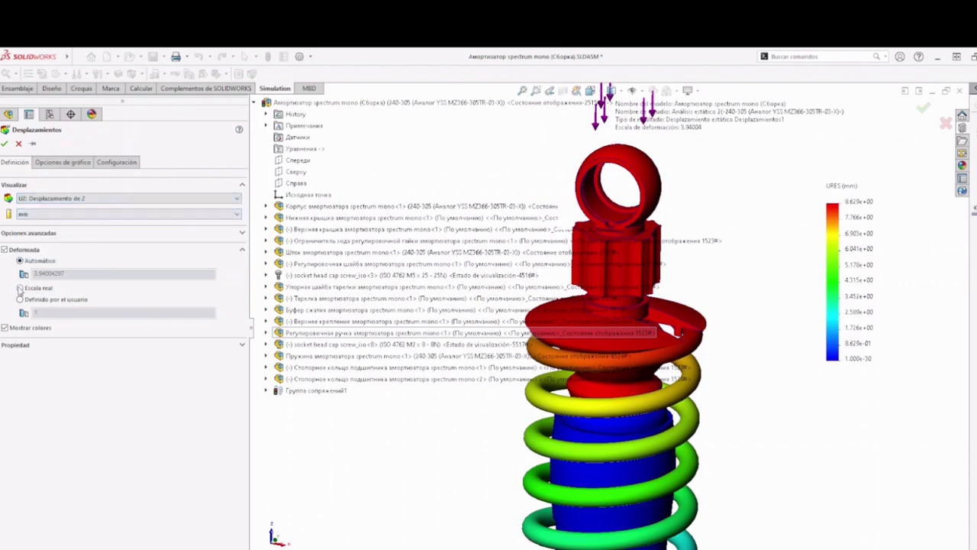
- Set the displacement plot's outline option to Malla and apply the plot changes
{"action": "left_click", "coordinate": [115, 162]}
{"action": "left_click", "coordinate": [115, 227]}
{"action": "left_click", "coordinate": [88, 248]}
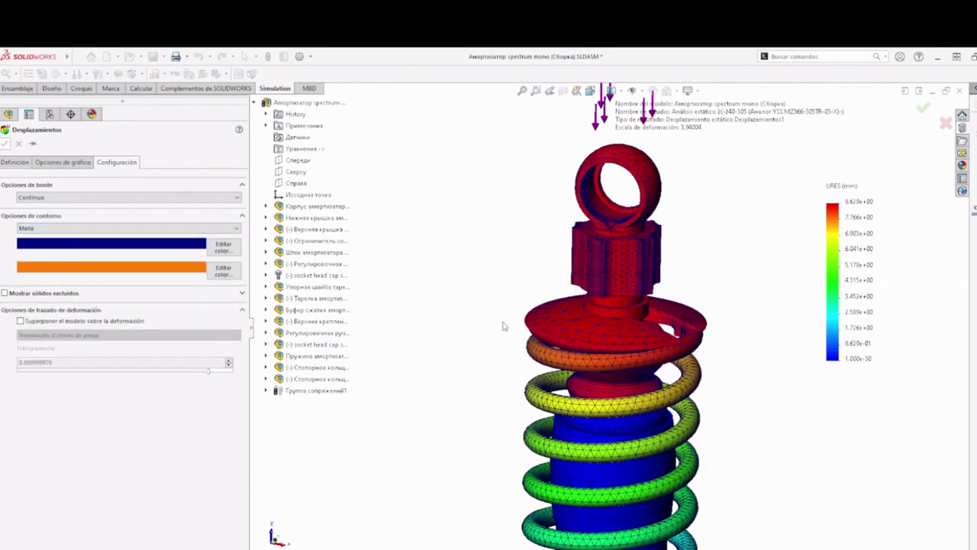
{"action": "key", "text": "Return"}
{"action": "scroll", "coordinate": [708, 405], "scroll_direction": "up", "scroll_amount": 3}
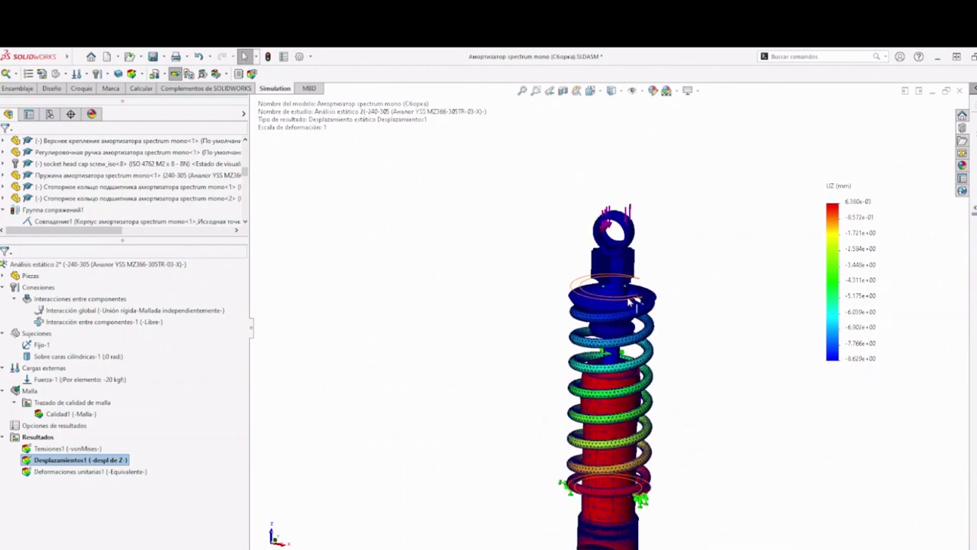
{"action": "scroll", "coordinate": [627, 315], "scroll_direction": "down", "scroll_amount": 3}
{"action": "scroll", "coordinate": [627, 315], "scroll_direction": "up", "scroll_amount": 1}
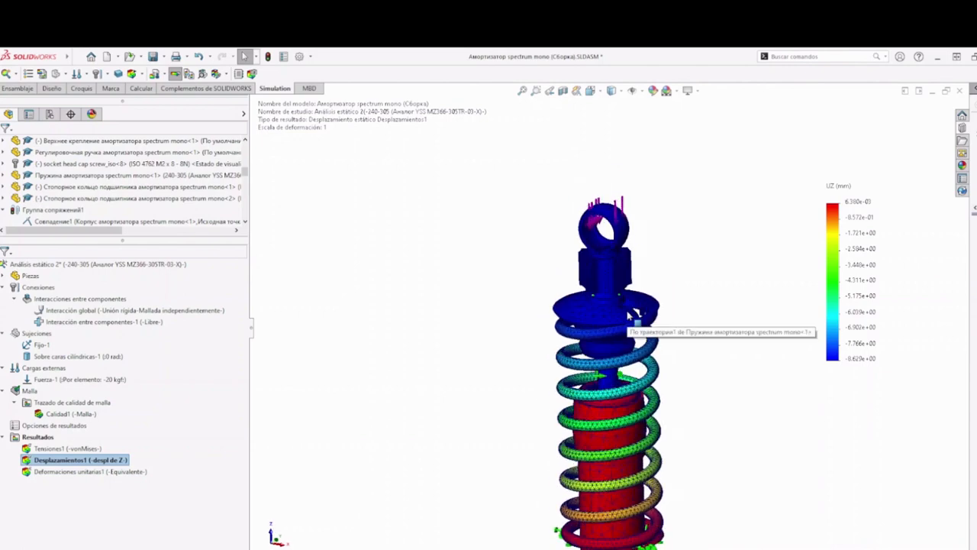
- Review the UZ displacement plot and the solver properties of Análisis estático 2 without changing them
{"action": "scroll", "coordinate": [629, 313], "scroll_direction": "down", "scroll_amount": 2}
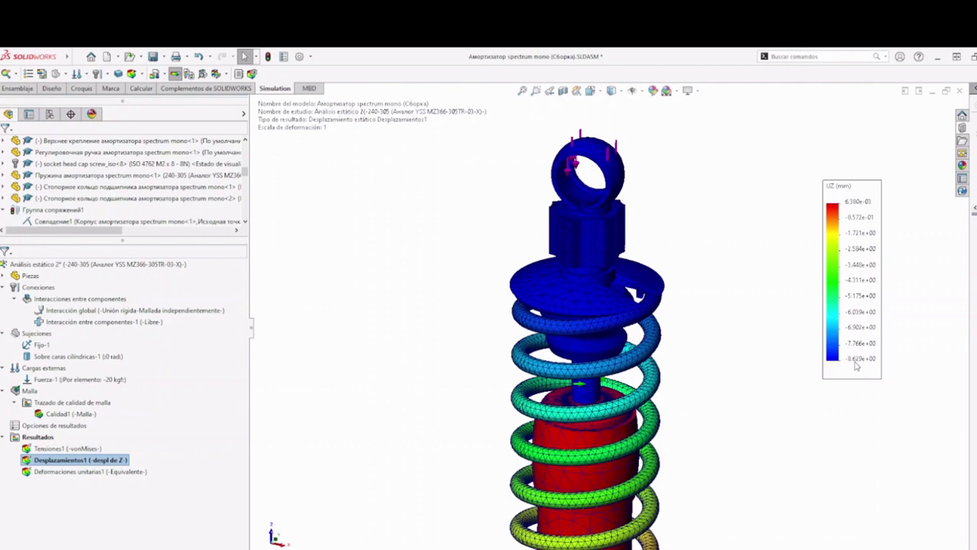
{"action": "scroll", "coordinate": [722, 421], "scroll_direction": "up", "scroll_amount": 3}
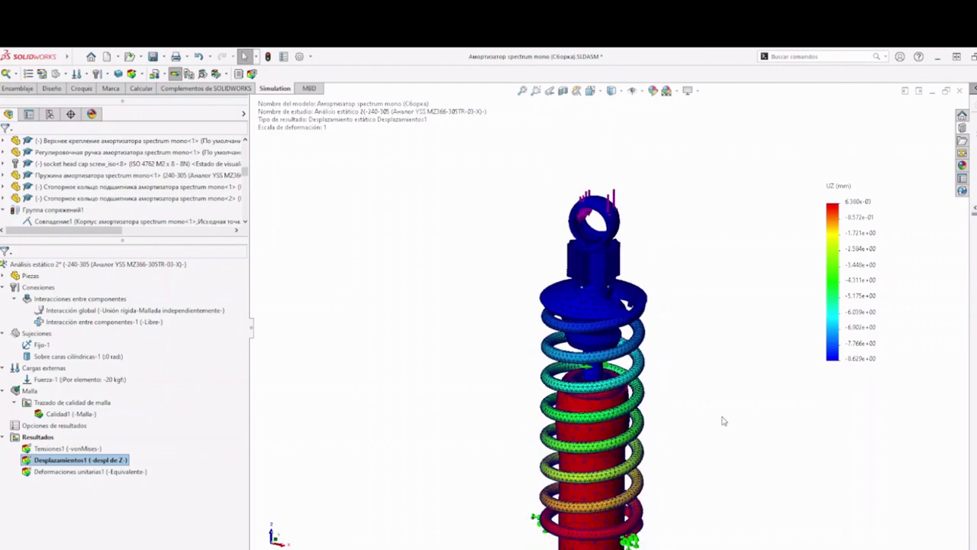
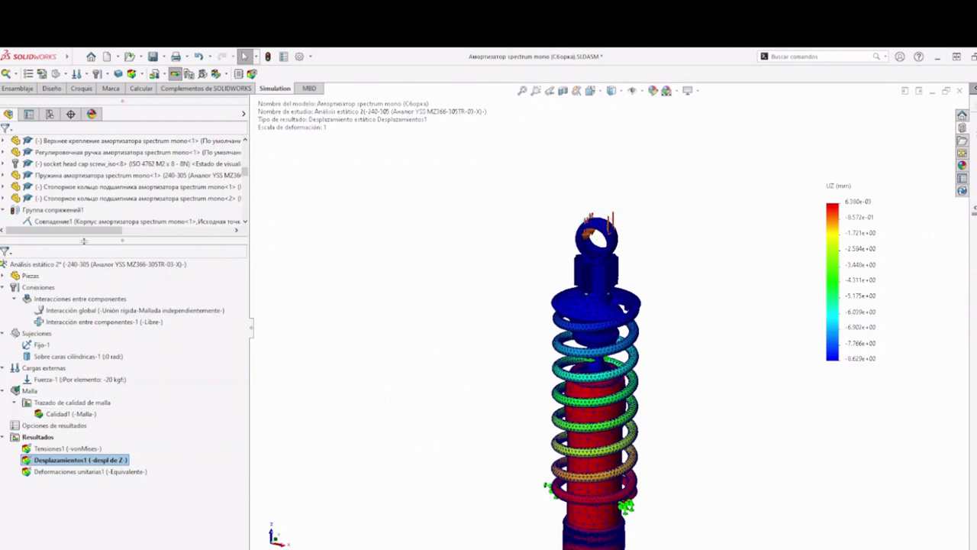
{"action": "right_click", "coordinate": [74, 264]}
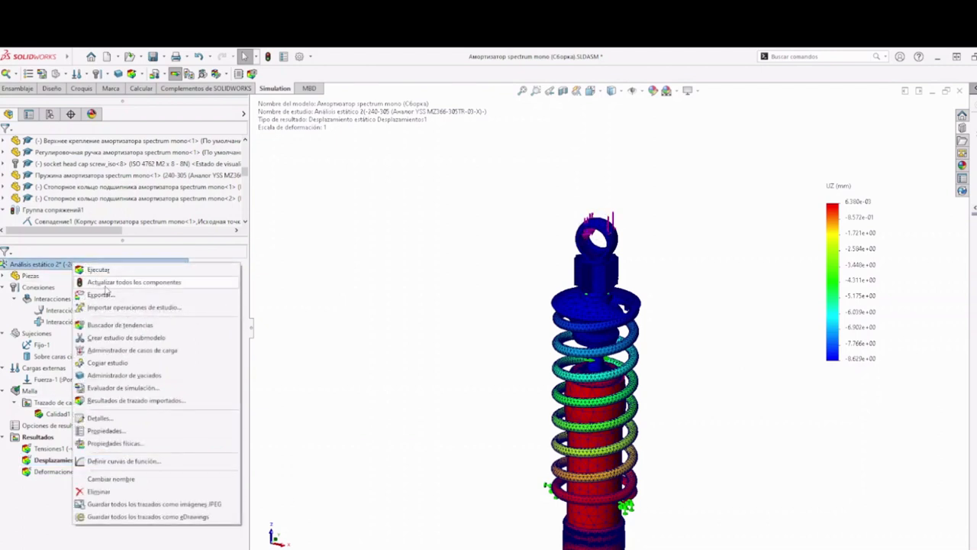
{"action": "left_click", "coordinate": [105, 430]}
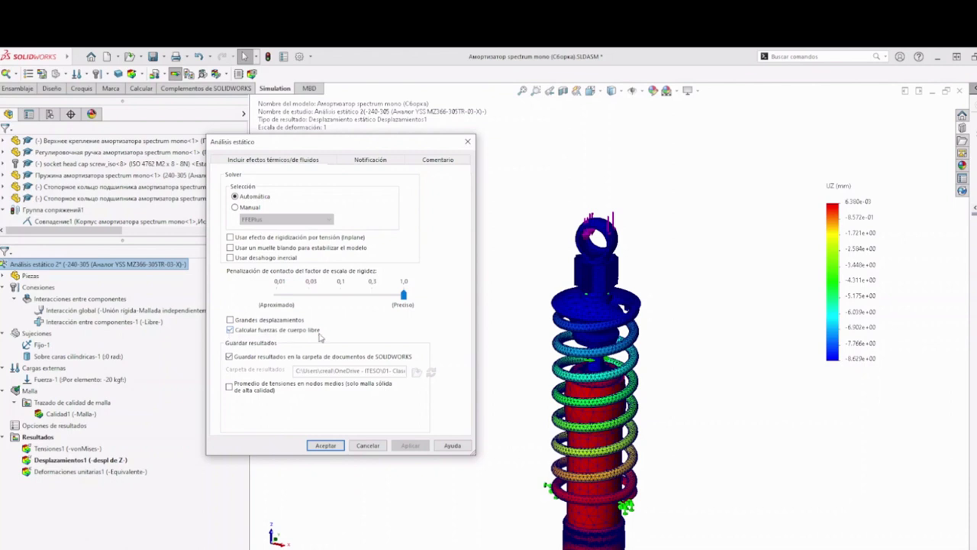
{"action": "left_click", "coordinate": [367, 446]}
- List the resultant reaction force on the spring's bottom end face in Metric (G) units
{"action": "middle_click_drag", "start_coordinate": [497, 470], "coordinate": [467, 400]}
{"action": "right_click", "coordinate": [49, 437]}
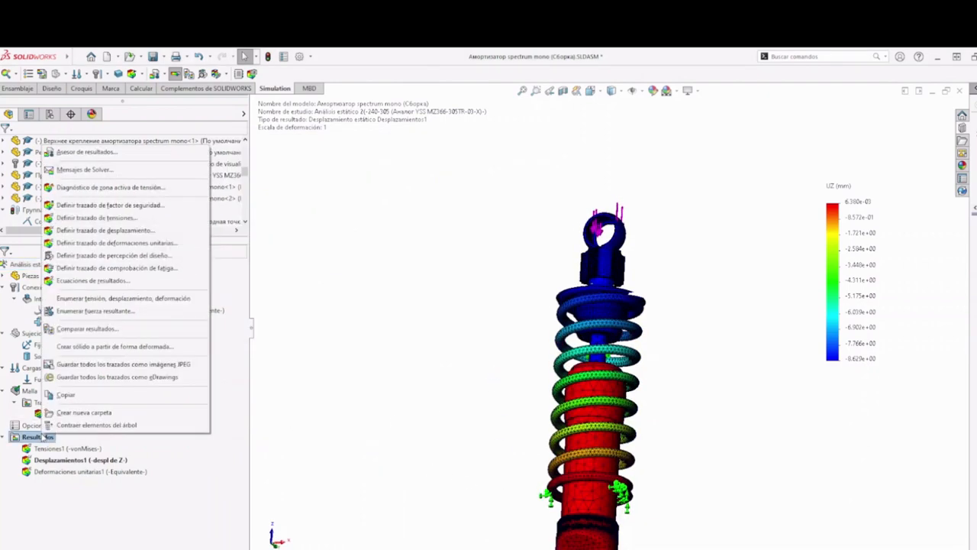
{"action": "left_click", "coordinate": [87, 312]}
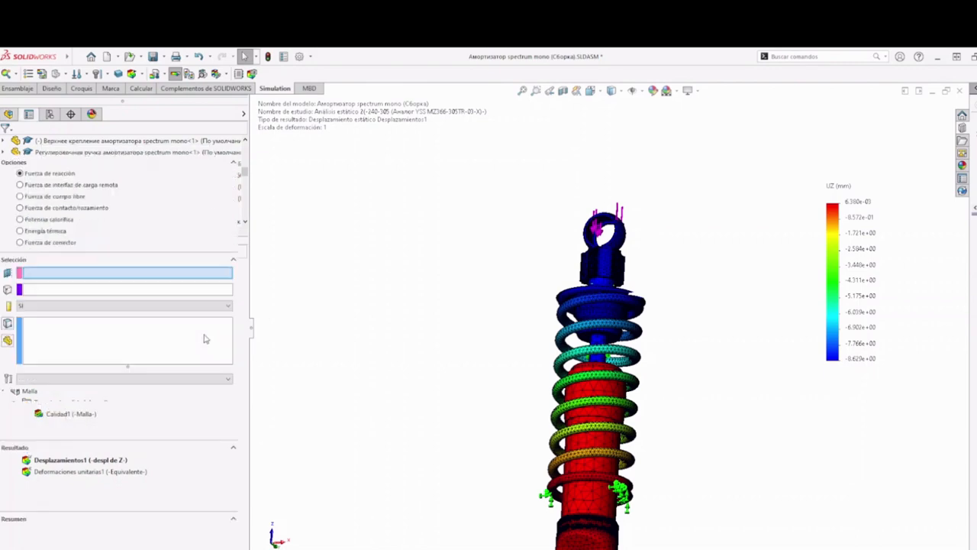
{"action": "scroll", "coordinate": [650, 506], "scroll_direction": "down", "scroll_amount": 5}
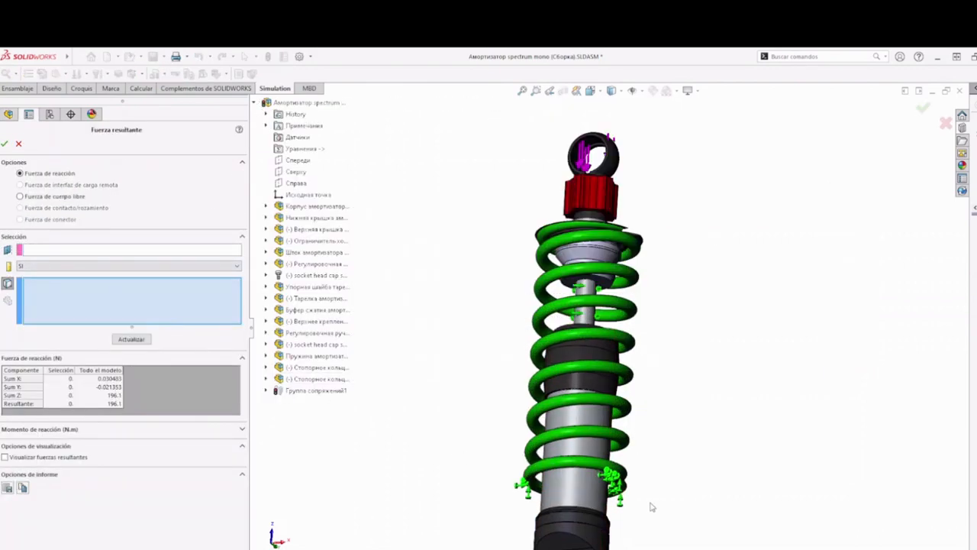
{"action": "left_click", "coordinate": [611, 449]}
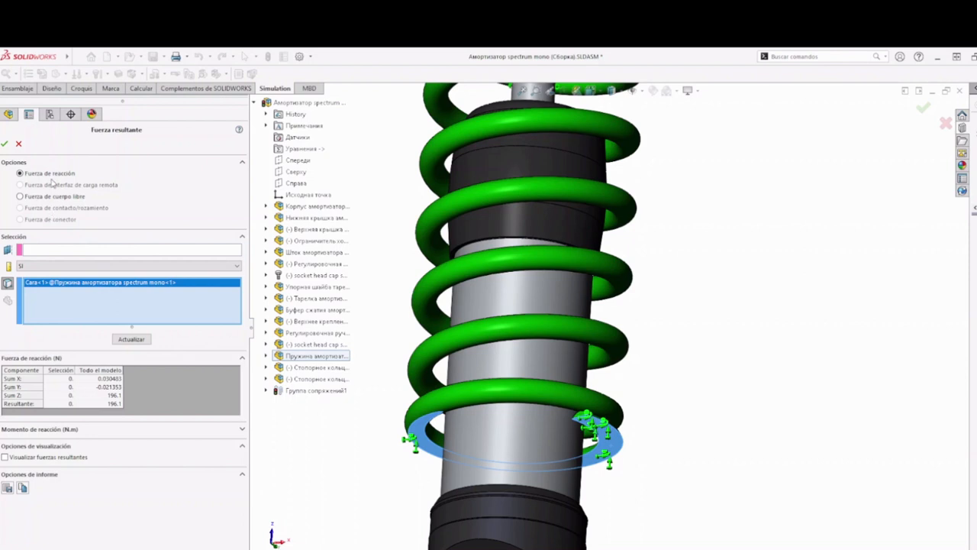
{"action": "left_click", "coordinate": [84, 267]}
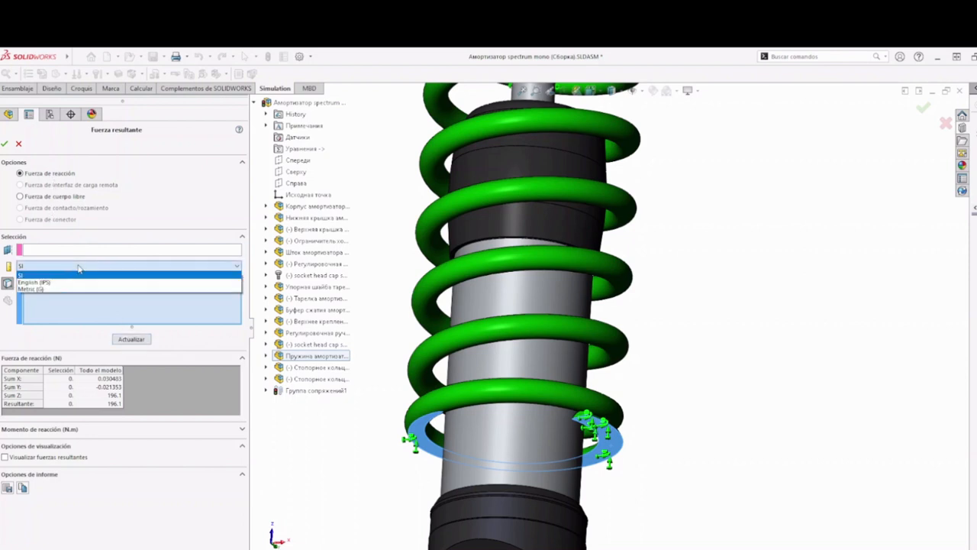
{"action": "left_click", "coordinate": [45, 291]}
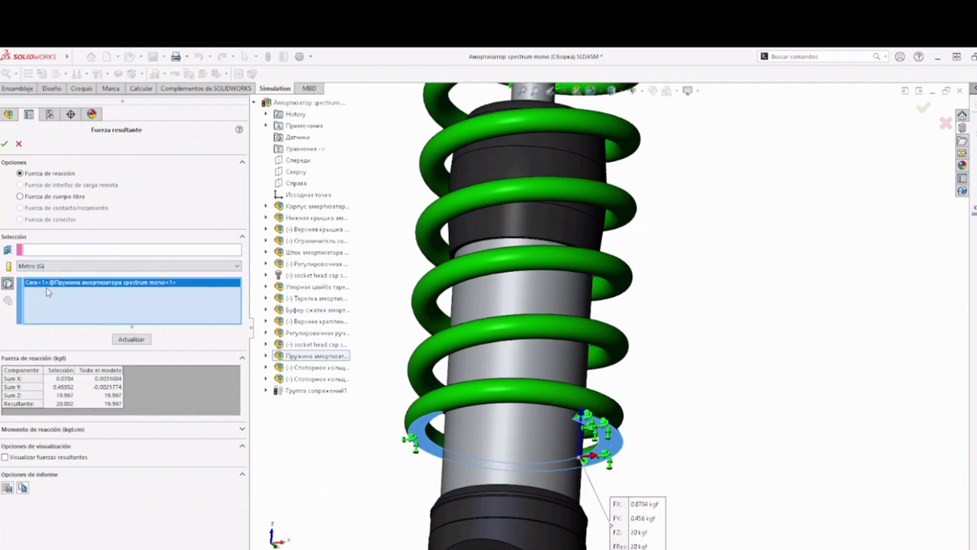
{"action": "left_click", "coordinate": [126, 340]}
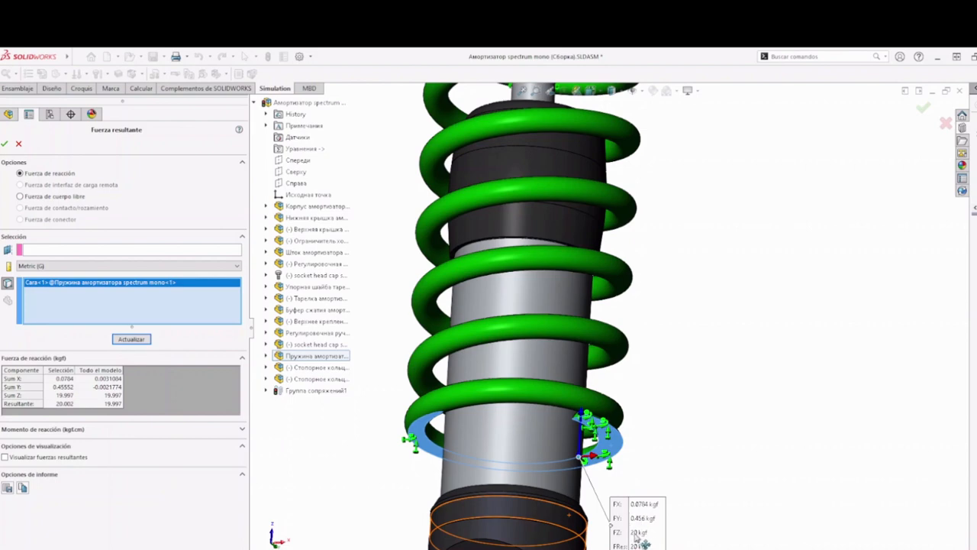
- Examine the reaction force callout and the supports along the spring and rod, and close the resultant force listing
{"action": "key", "text": "f"}
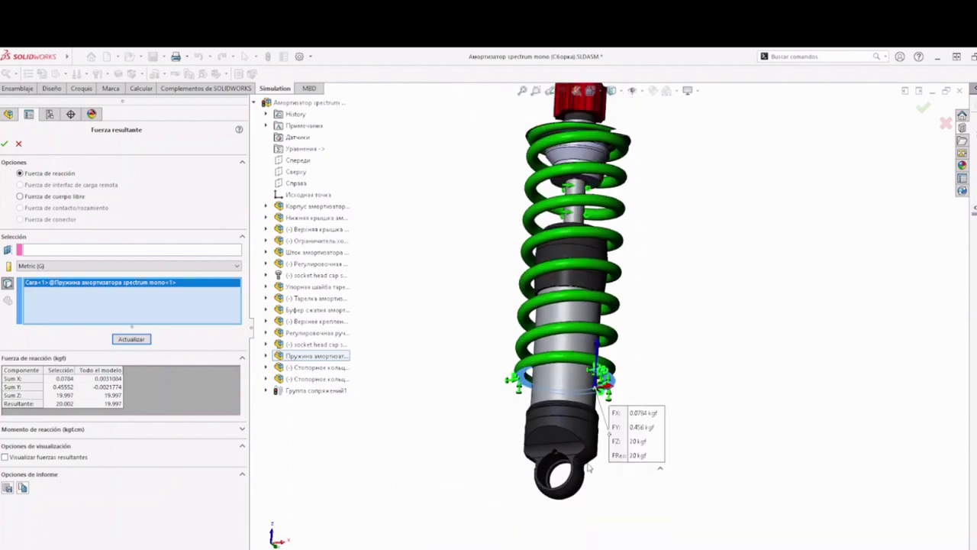
{"action": "middle_click_drag", "start_coordinate": [609, 397], "coordinate": [602, 371]}
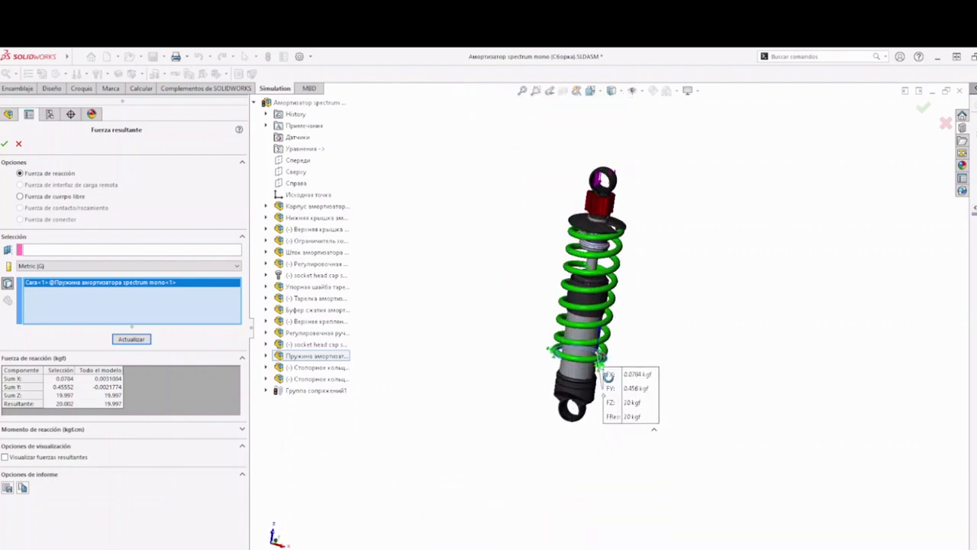
{"action": "scroll", "coordinate": [604, 369], "scroll_direction": "down", "scroll_amount": 3}
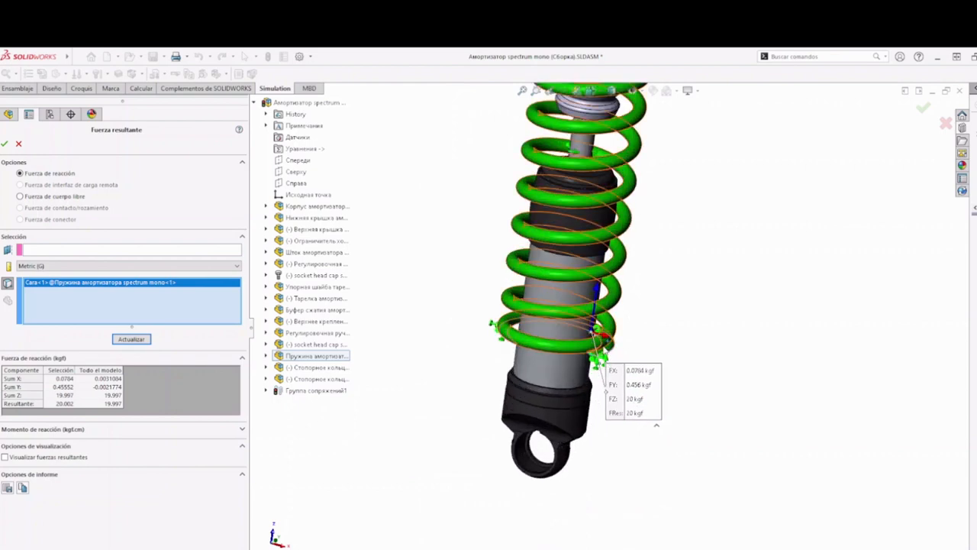
{"action": "scroll", "coordinate": [620, 324], "scroll_direction": "up", "scroll_amount": 4}
{"action": "scroll", "coordinate": [606, 204], "scroll_direction": "down", "scroll_amount": 5}
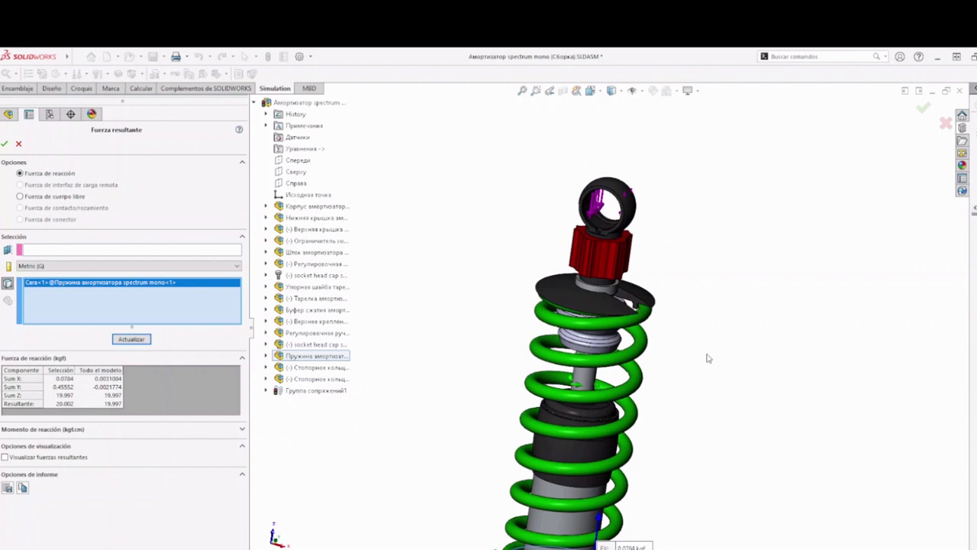
{"action": "middle_click_drag", "start_coordinate": [706, 356], "coordinate": [683, 338]}
{"action": "scroll", "coordinate": [691, 397], "scroll_direction": "up", "scroll_amount": 4}
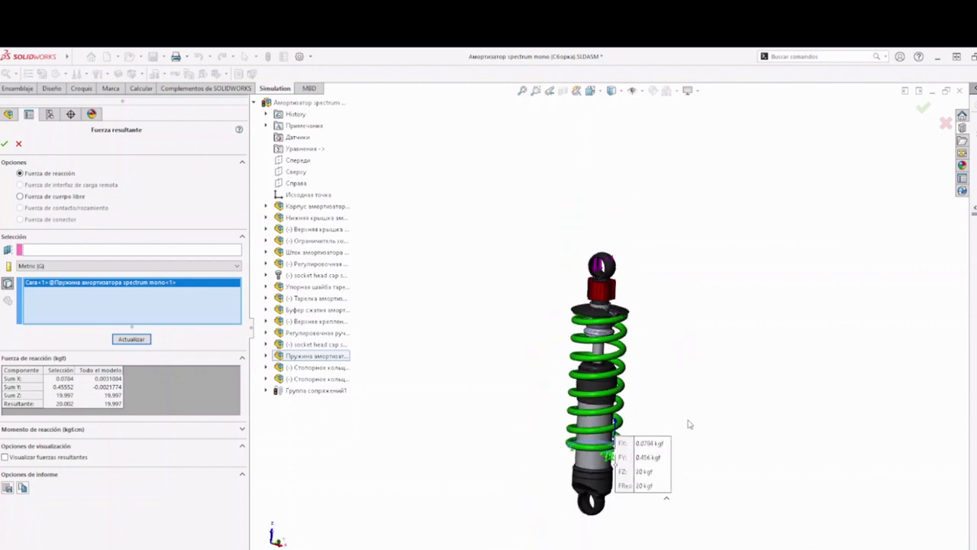
{"action": "scroll", "coordinate": [637, 387], "scroll_direction": "down", "scroll_amount": 5}
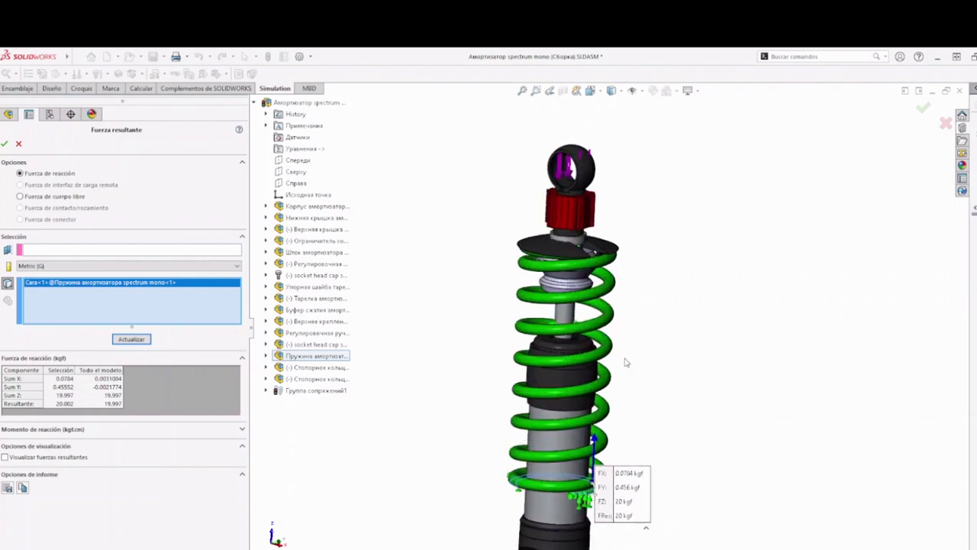
{"action": "scroll", "coordinate": [548, 239], "scroll_direction": "down", "scroll_amount": 6}
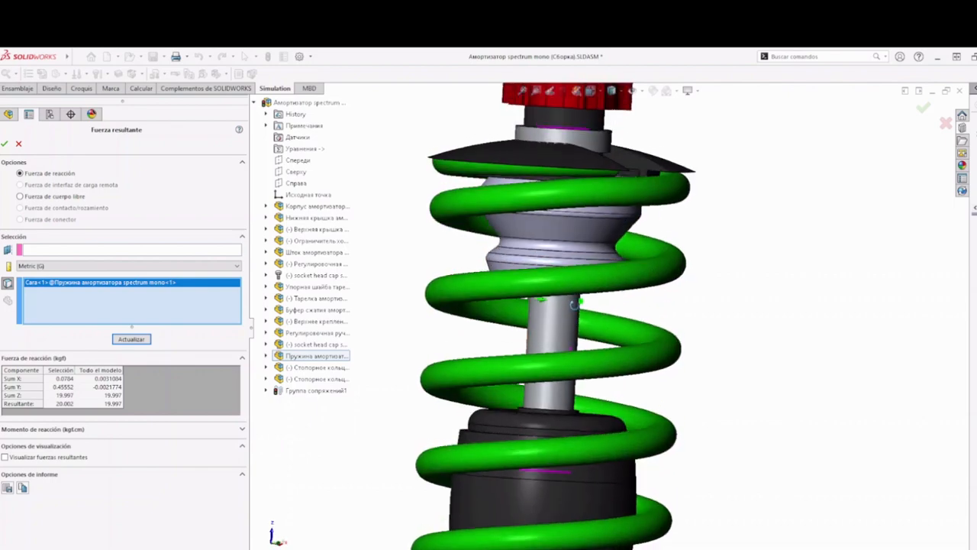
{"action": "middle_click_drag", "start_coordinate": [571, 294], "coordinate": [541, 396]}
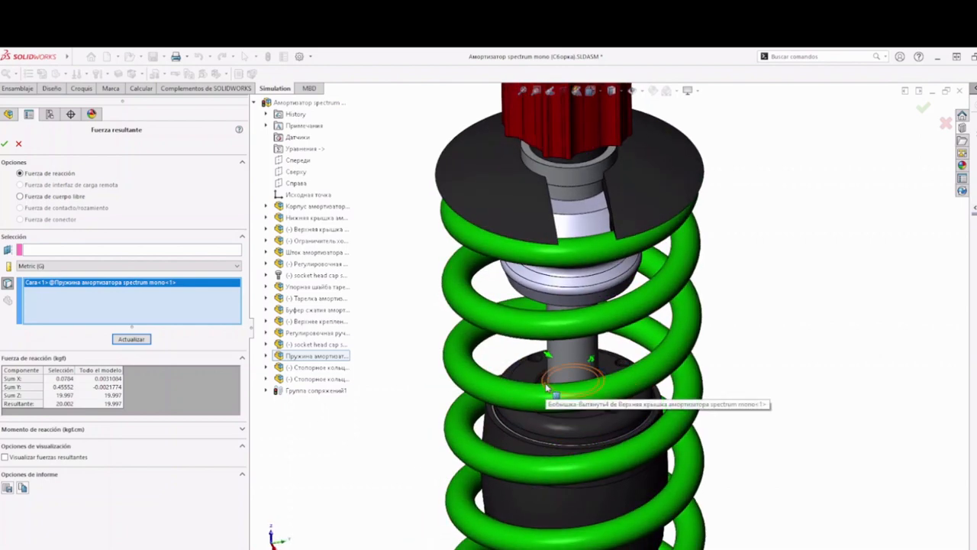
{"action": "left_click", "coordinate": [18, 143]}
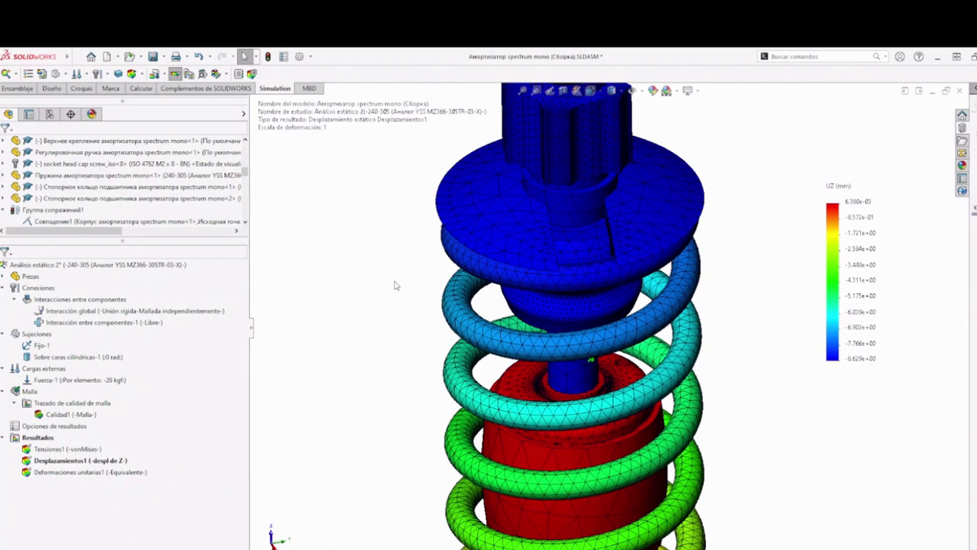
- Copy Análisis estático 2 as a static study named Análisis estático 3 for the 240-305 configuration
{"action": "scroll", "coordinate": [395, 309], "scroll_direction": "up", "scroll_amount": 2}
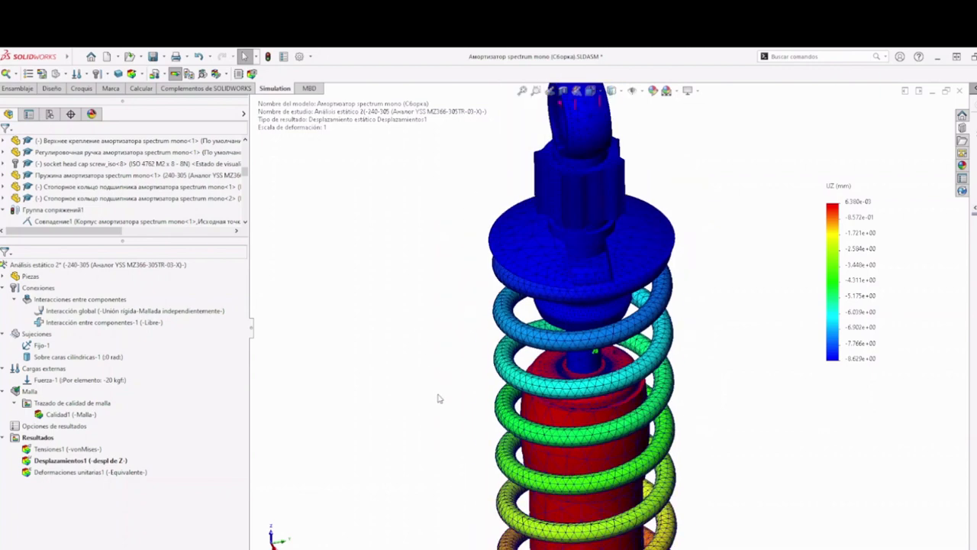
{"action": "mouse_move", "coordinate": [439, 395]}
{"action": "middle_mouse_down"}
{"action": "mouse_move", "coordinate": [436, 366]}
{"action": "mouse_move", "coordinate": [451, 393]}
{"action": "middle_mouse_up"}
{"action": "scroll", "coordinate": [451, 392], "scroll_direction": "up", "scroll_amount": 2}
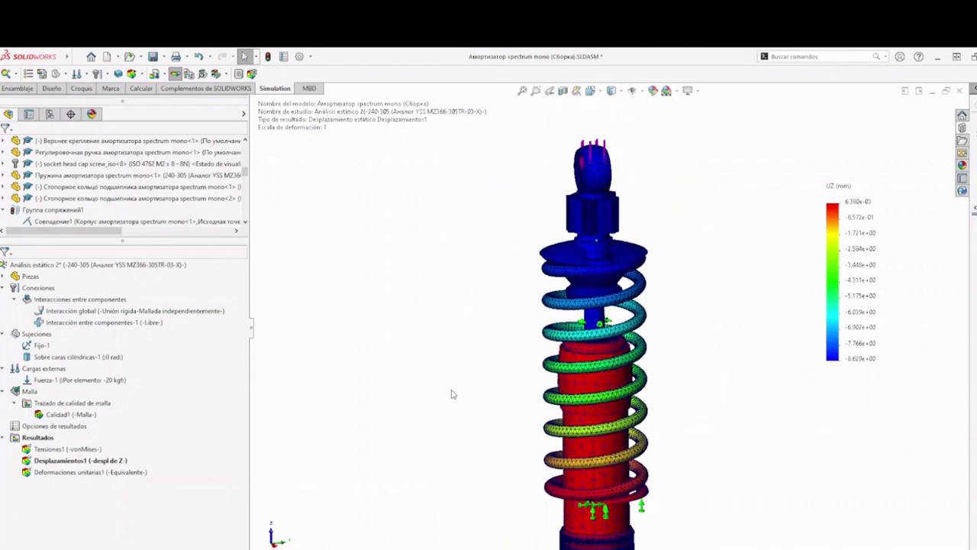
{"action": "mouse_move", "coordinate": [476, 429]}
{"action": "middle_mouse_down"}
{"action": "mouse_move", "coordinate": [496, 414]}
{"action": "mouse_move", "coordinate": [484, 432]}
{"action": "middle_mouse_up"}
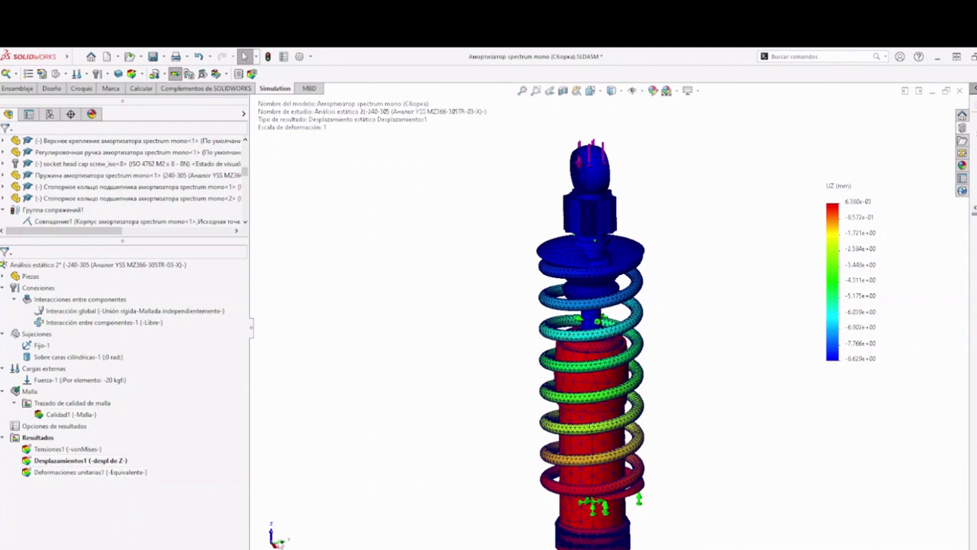
{"action": "right_click", "coordinate": [209, 549]}
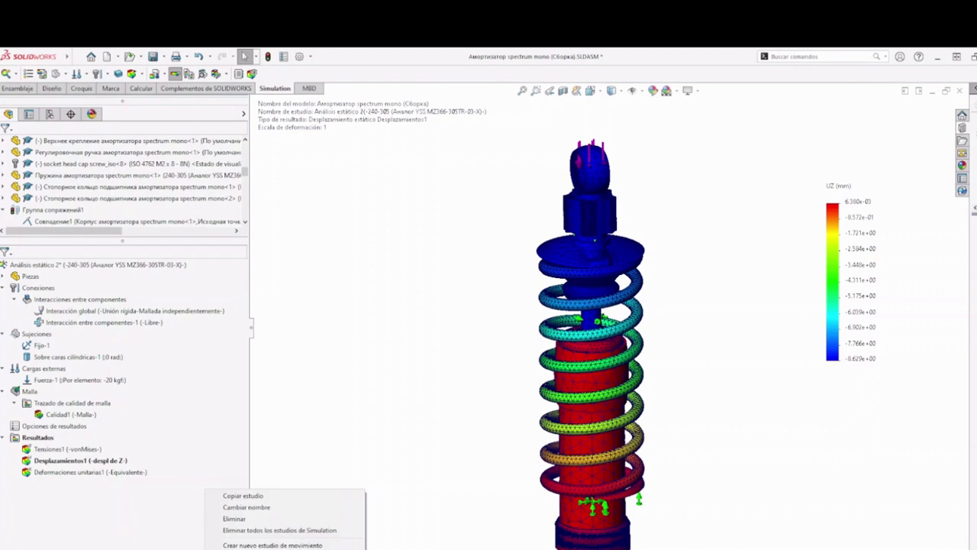
{"action": "left_click", "coordinate": [254, 498]}
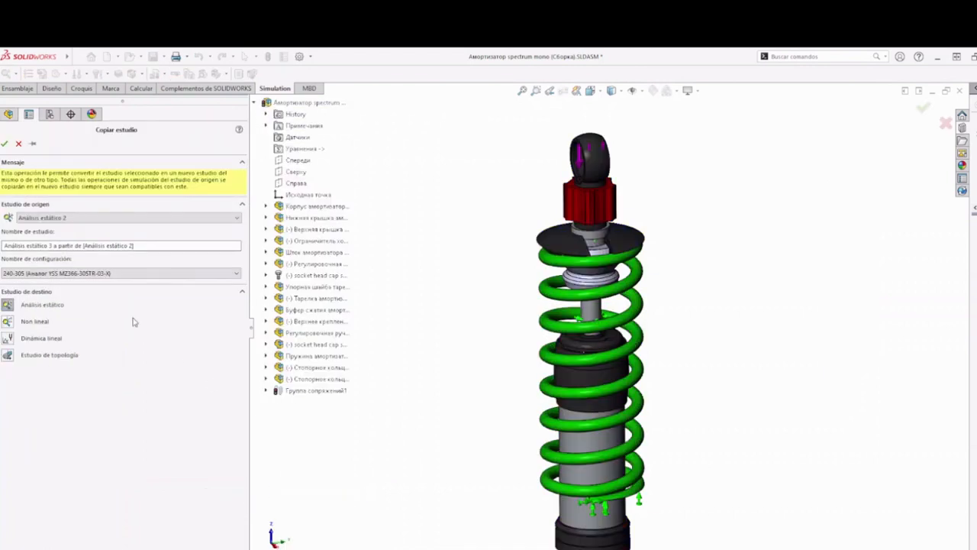
{"action": "left_click", "coordinate": [147, 248]}
{"action": "left_click_drag", "start_coordinate": [143, 245], "coordinate": [56, 246]}
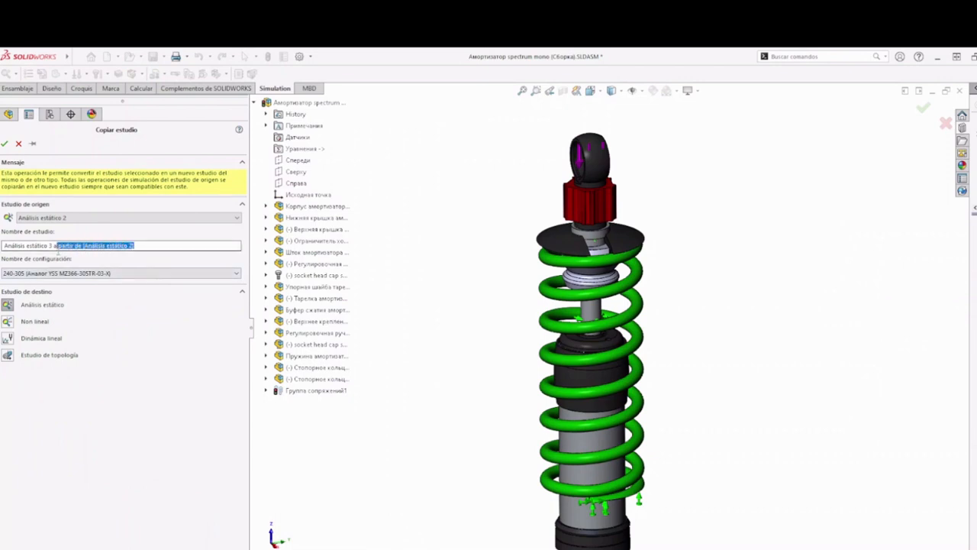
{"action": "key", "text": "BackSpace"}
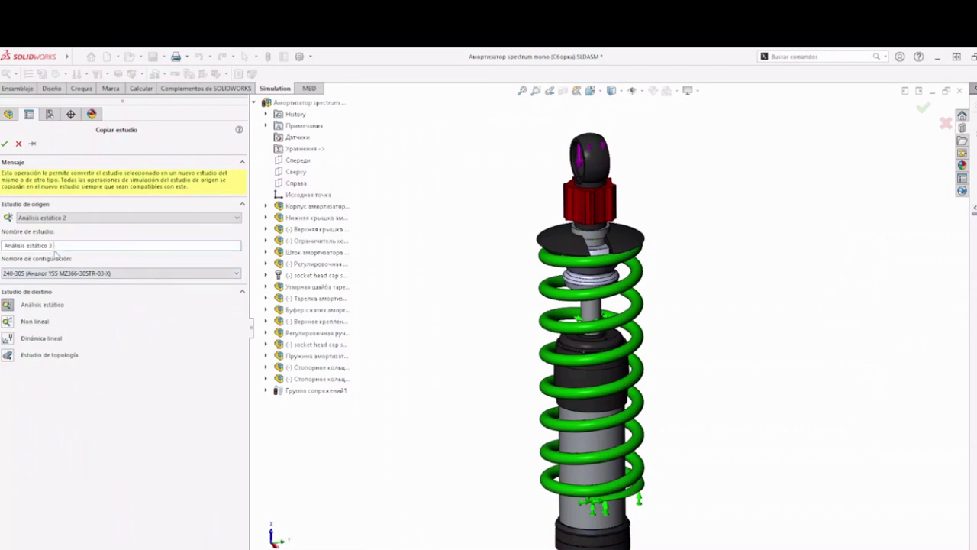
{"action": "left_click", "coordinate": [6, 142]}
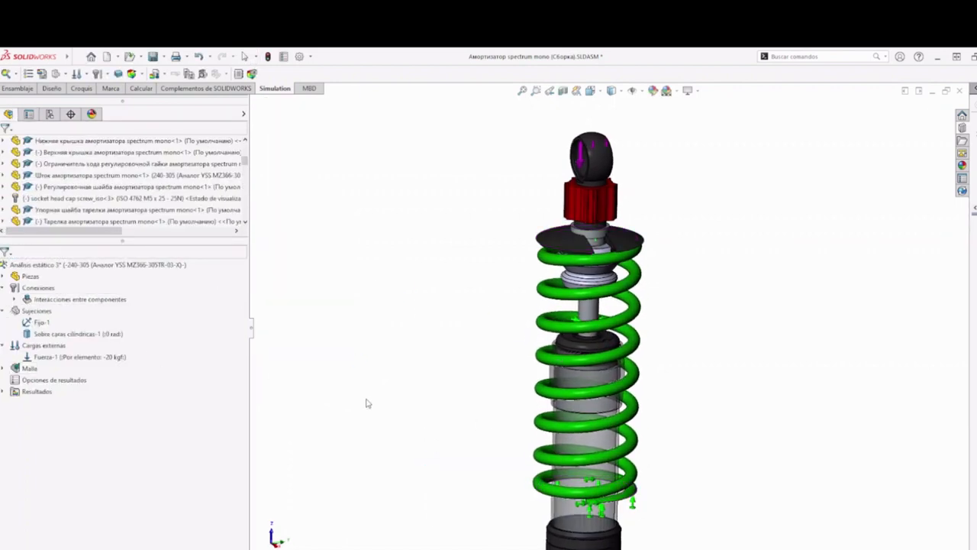
- Check the copied component interactions and delete the 20 kgf force load from Análisis estático 3
{"action": "left_click", "coordinate": [4, 276]}
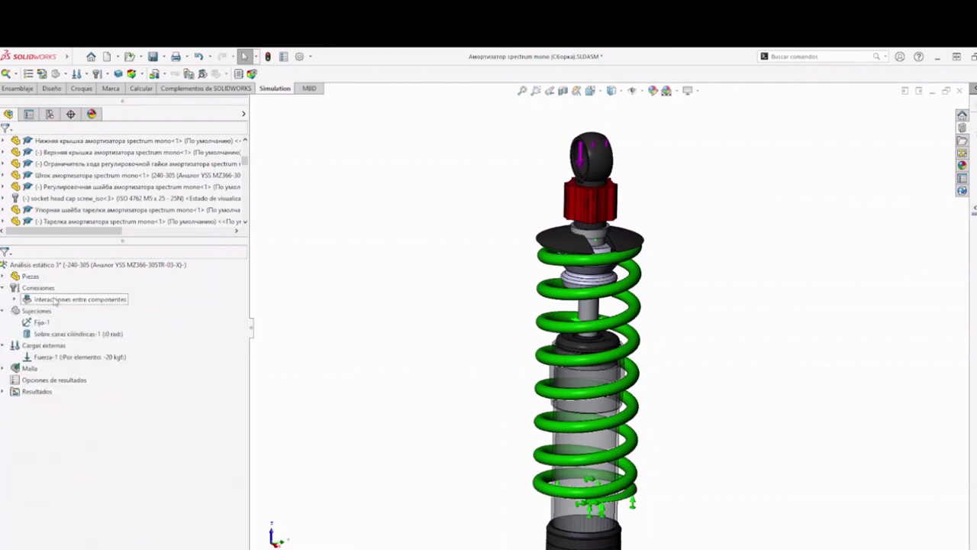
{"action": "left_click", "coordinate": [15, 299]}
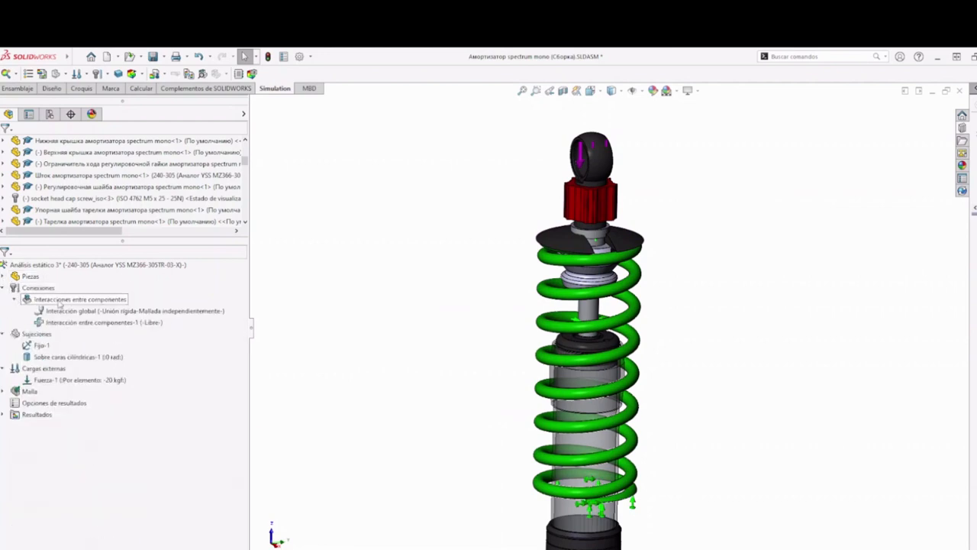
{"action": "left_click", "coordinate": [15, 299]}
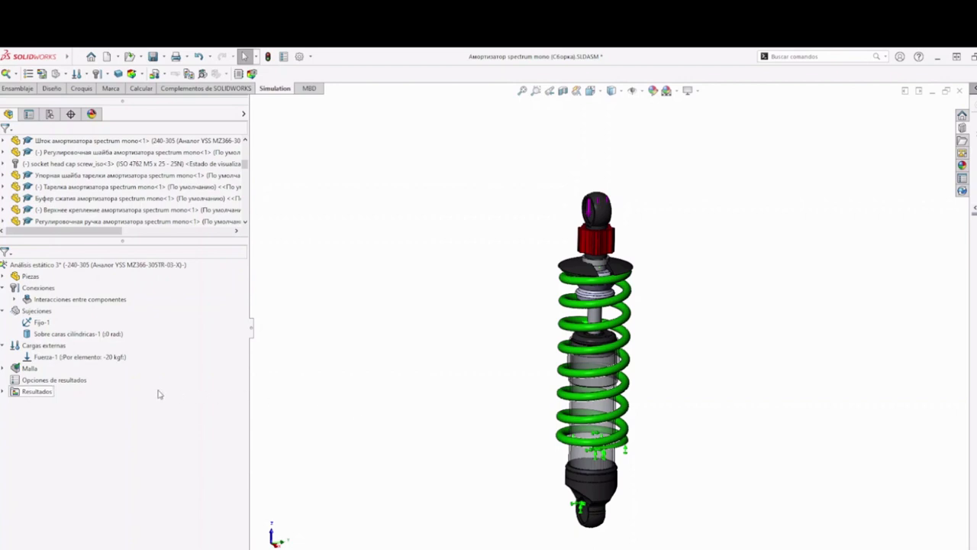
{"action": "right_click", "coordinate": [48, 362]}
{"action": "left_click", "coordinate": [68, 444]}
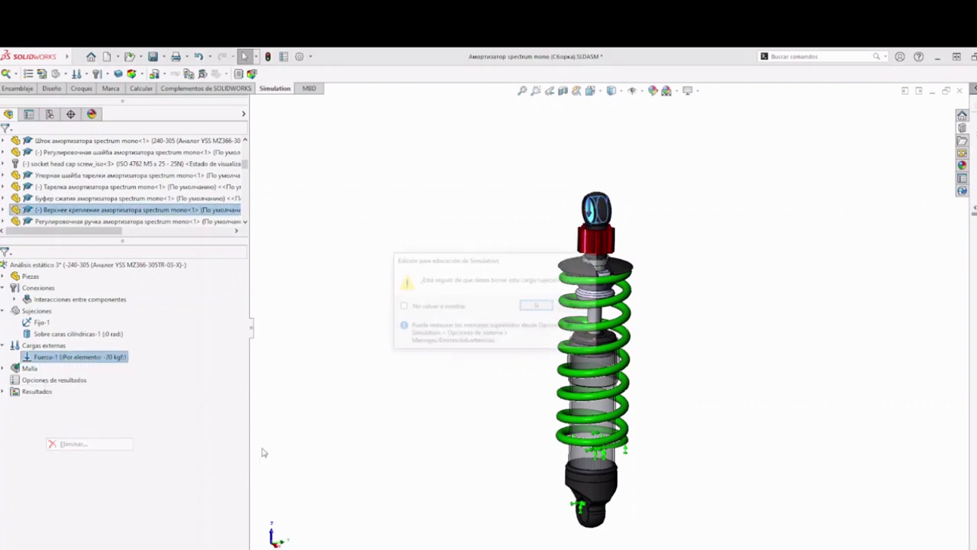
{"action": "left_click", "coordinate": [528, 307]}
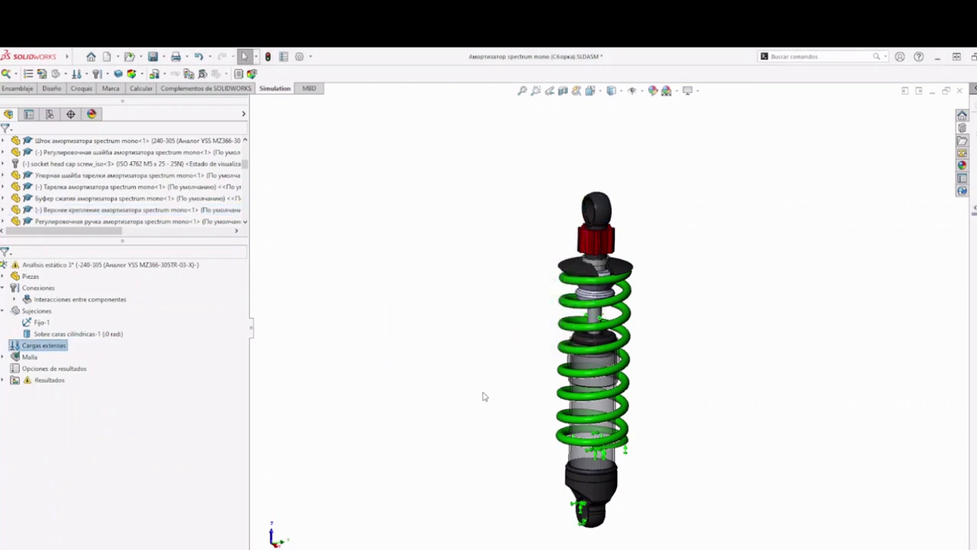
{"action": "scroll", "coordinate": [652, 262], "scroll_direction": "down", "scroll_amount": 2}
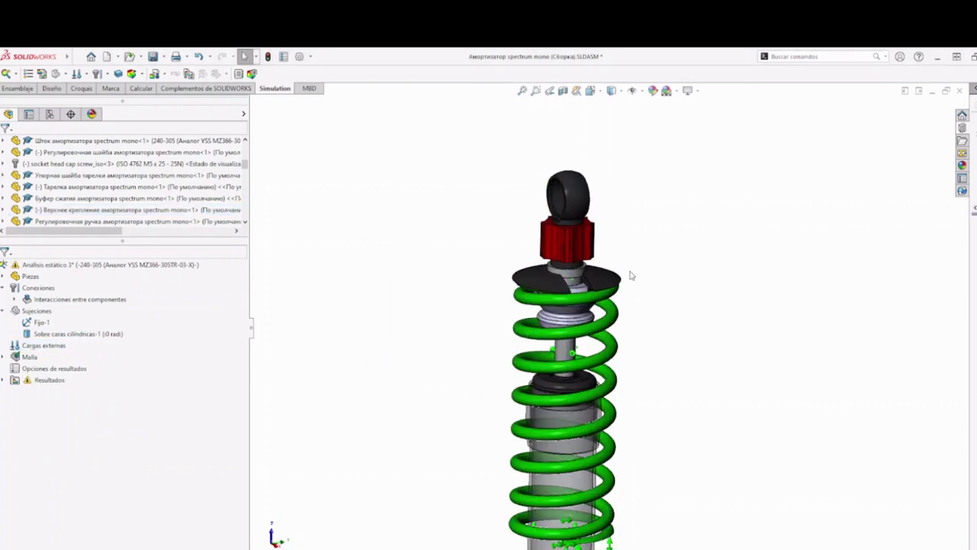
- Start an advanced On Flat Faces fixture on the bottom face of the compression bumper in Análisis estático 3
{"action": "scroll", "coordinate": [631, 275], "scroll_direction": "down", "scroll_amount": 1}
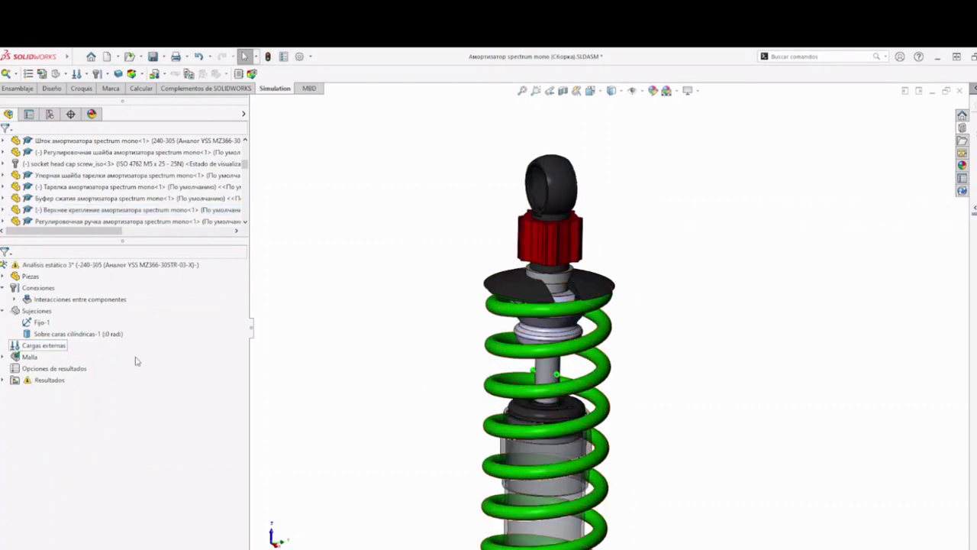
{"action": "left_click", "coordinate": [37, 311]}
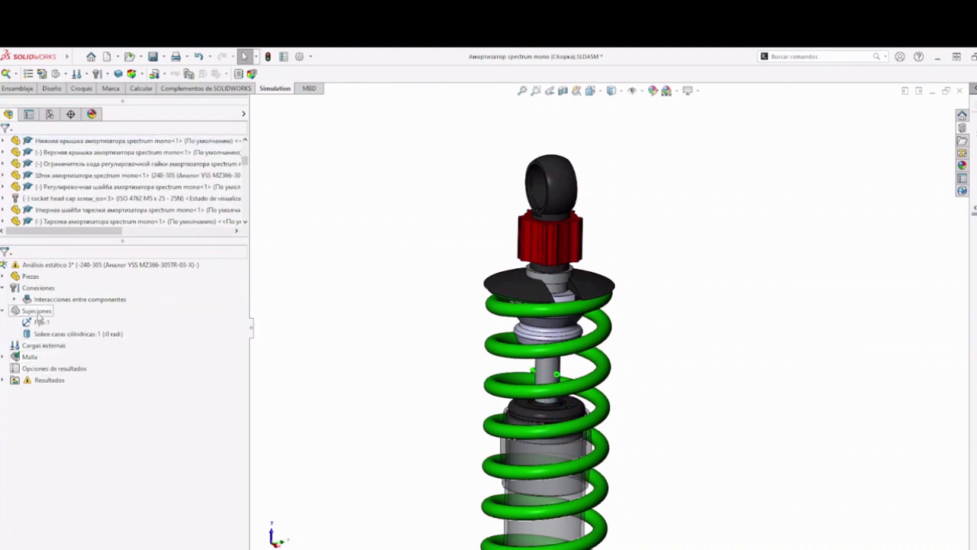
{"action": "right_click", "coordinate": [37, 312]}
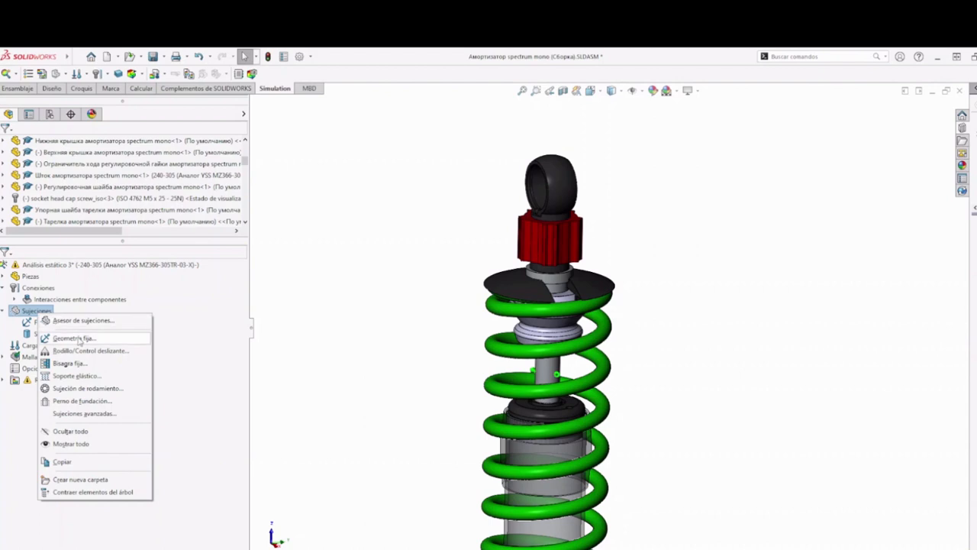
{"action": "left_click", "coordinate": [76, 351]}
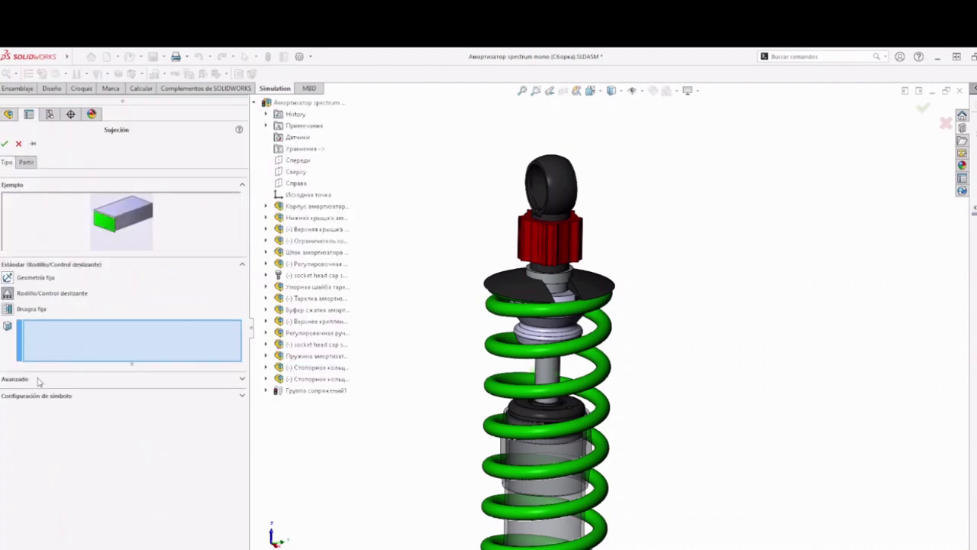
{"action": "left_click", "coordinate": [38, 378]}
{"action": "scroll", "coordinate": [543, 360], "scroll_direction": "down", "scroll_amount": 5}
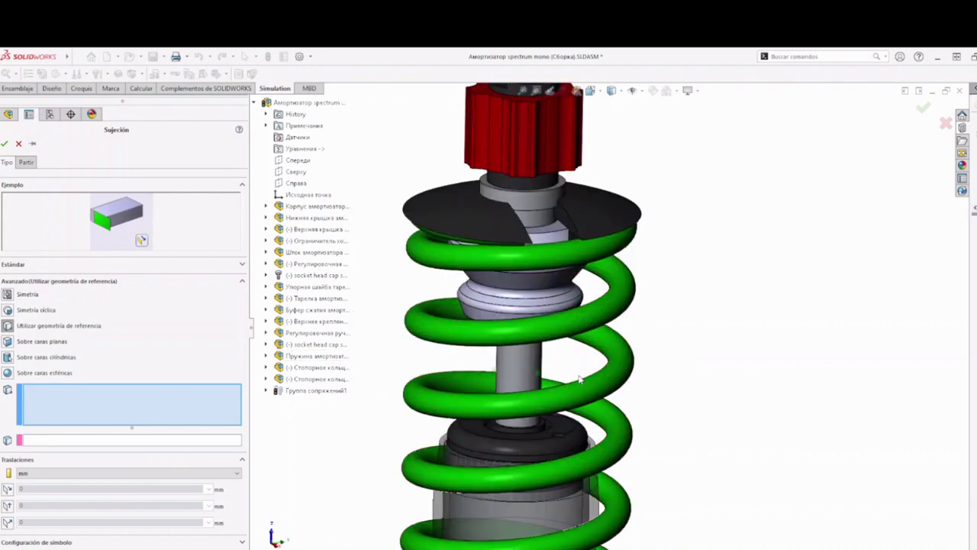
{"action": "left_click", "coordinate": [556, 348]}
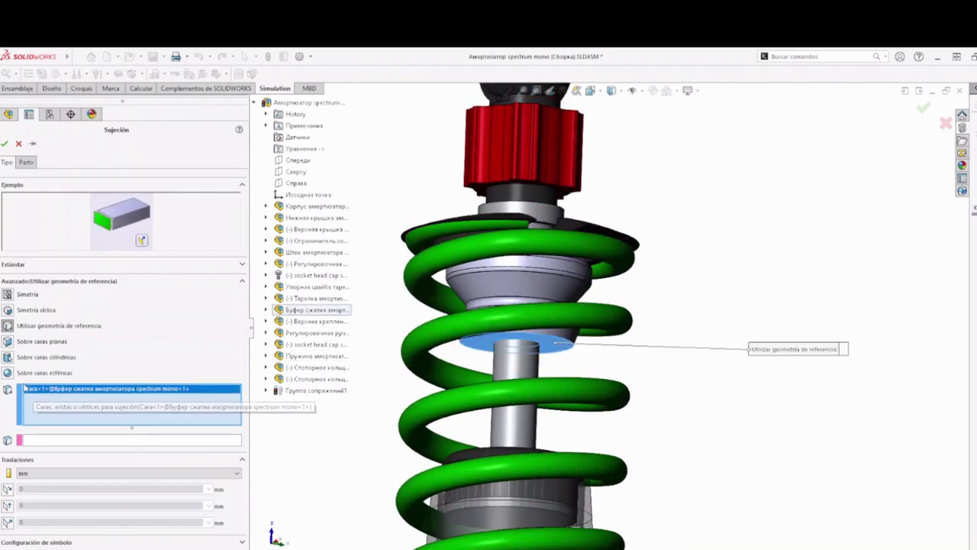
{"action": "left_click", "coordinate": [24, 343]}
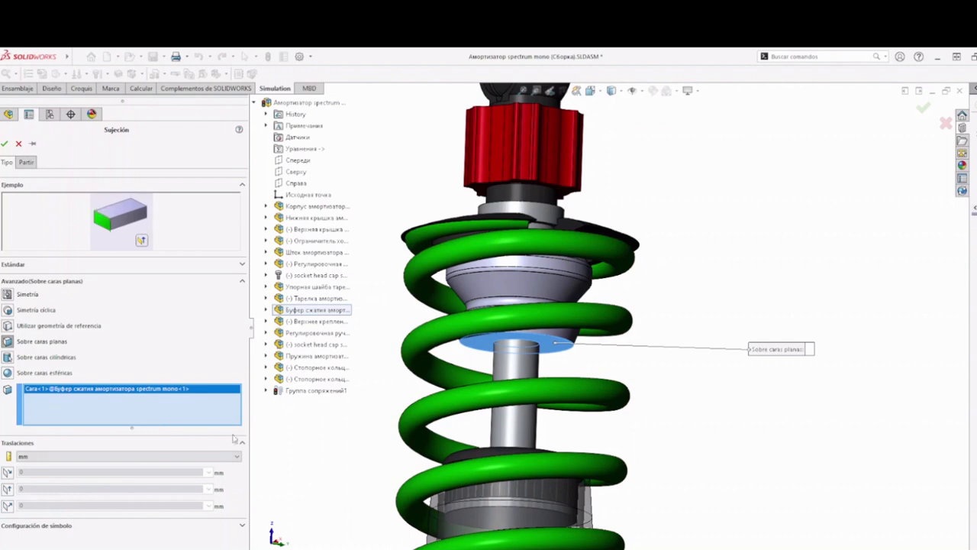
- Set the fixture's translation normal to the face to 34 mm and accept it
{"action": "left_click", "coordinate": [8, 506]}
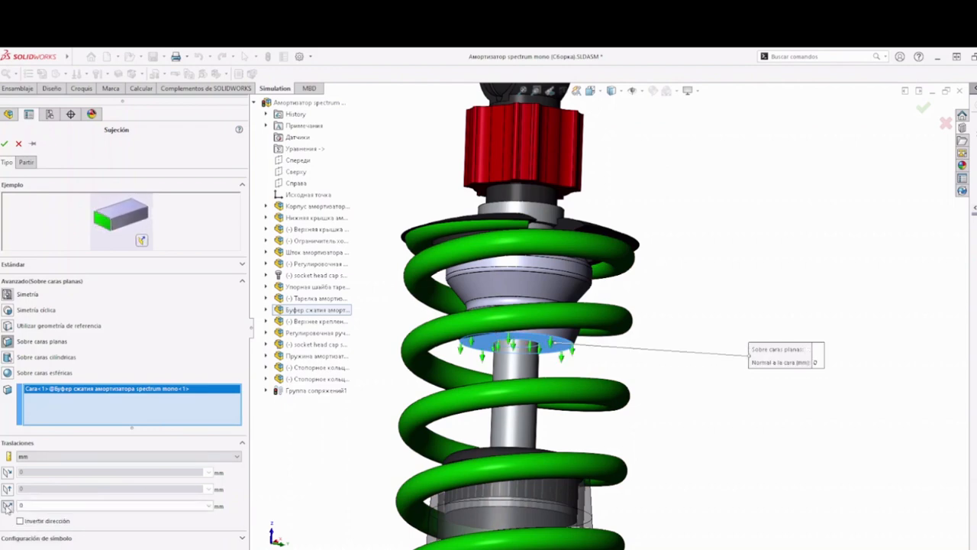
{"action": "left_click", "coordinate": [23, 505]}
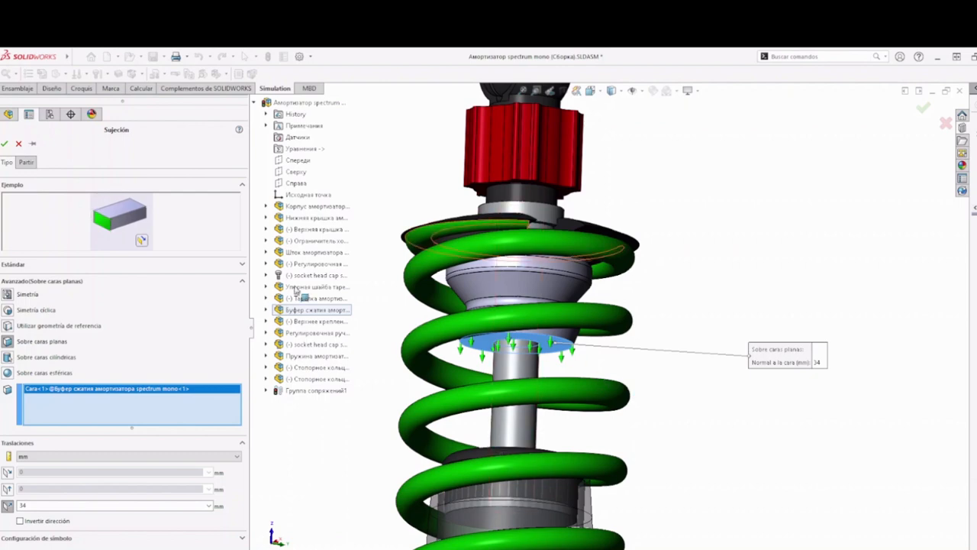
{"action": "left_click", "coordinate": [4, 143]}
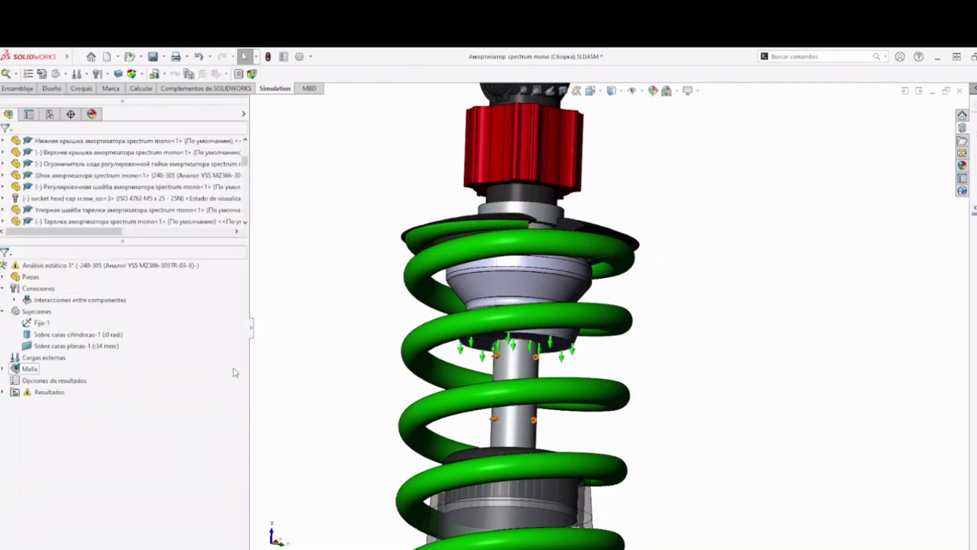
- Examine the study's mesh entry and the fixture symbols on the rod, bumper and lower end of the spring
{"action": "left_click", "coordinate": [5, 369]}
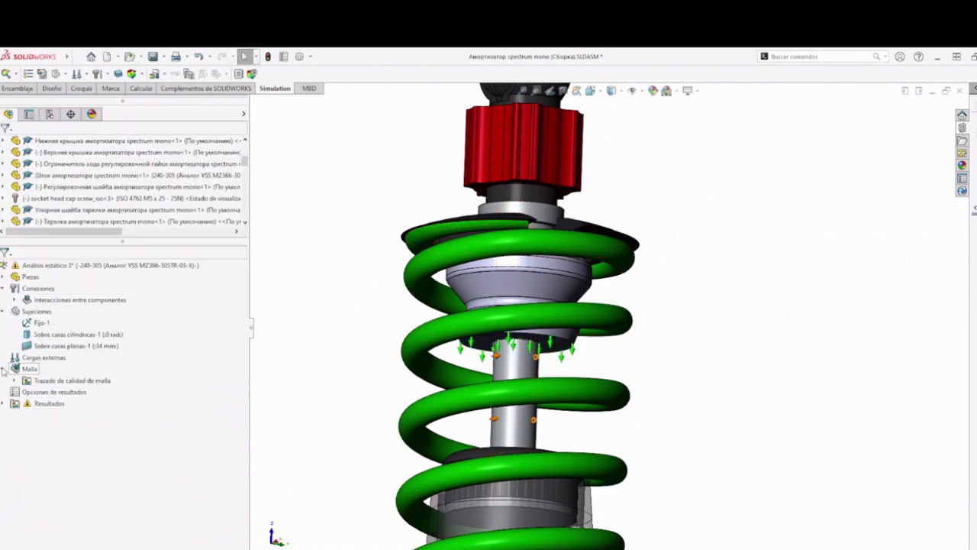
{"action": "scroll", "coordinate": [404, 406], "scroll_direction": "up", "scroll_amount": 4}
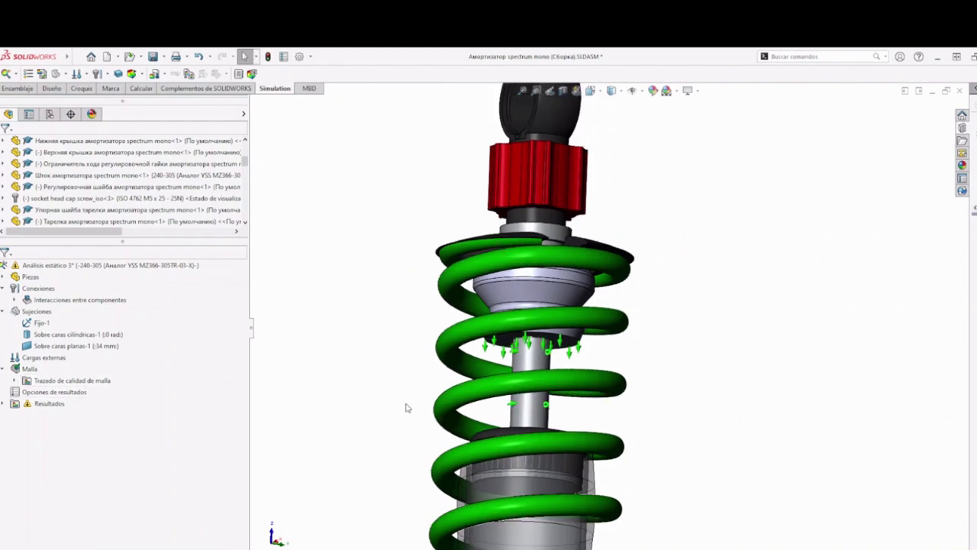
{"action": "middle_click_drag", "start_coordinate": [405, 406], "coordinate": [373, 455]}
{"action": "scroll", "coordinate": [477, 454], "scroll_direction": "up", "scroll_amount": 2}
{"action": "scroll", "coordinate": [642, 406], "scroll_direction": "down", "scroll_amount": 3}
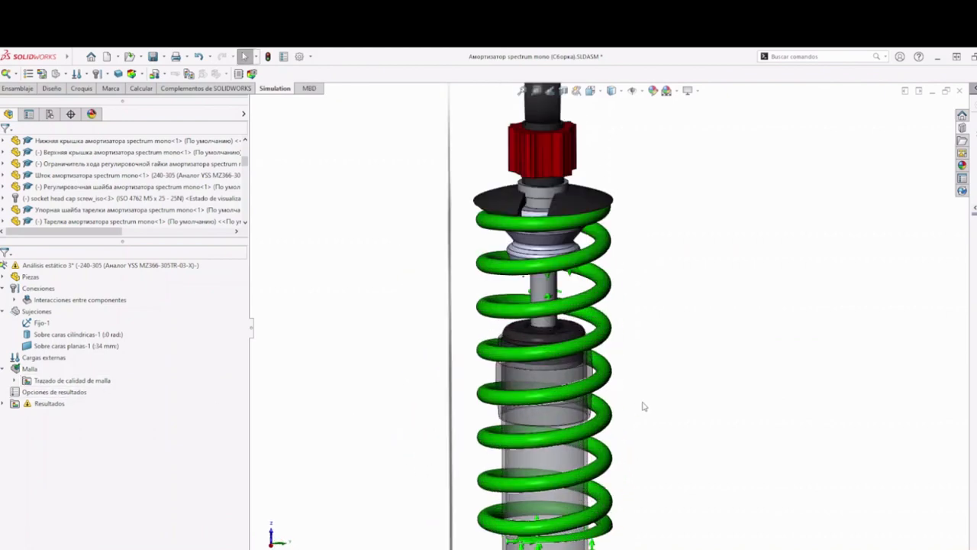
{"action": "scroll", "coordinate": [652, 404], "scroll_direction": "up", "scroll_amount": 2}
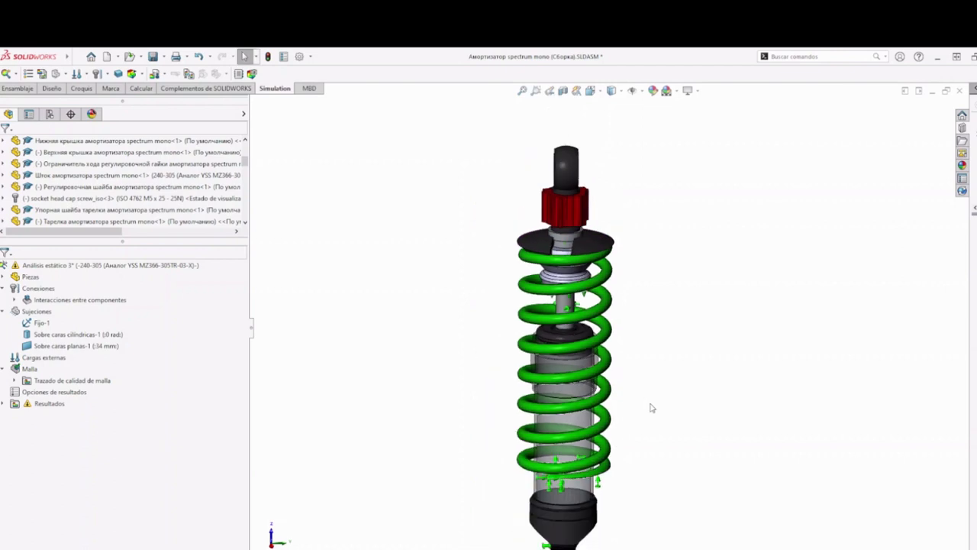
{"action": "scroll", "coordinate": [649, 404], "scroll_direction": "down", "scroll_amount": 2}
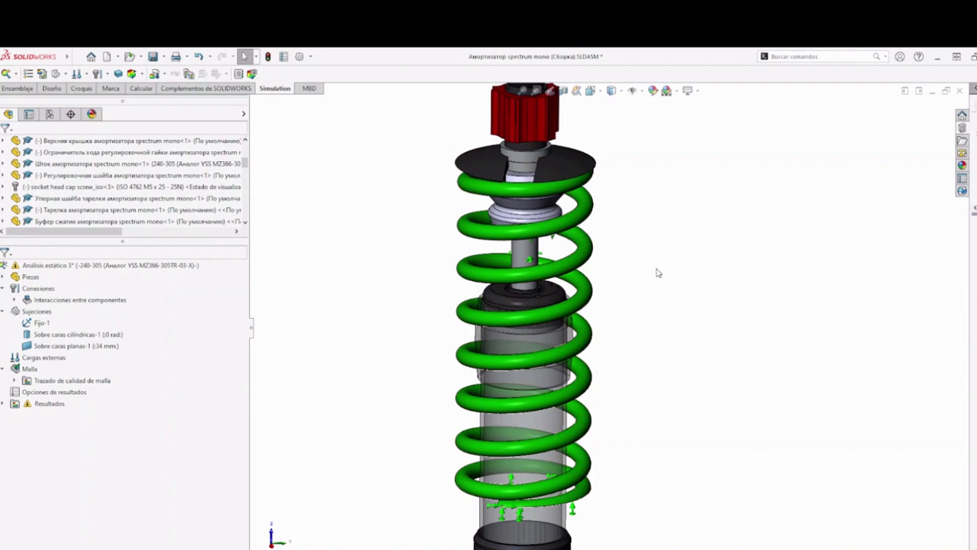
{"action": "scroll", "coordinate": [642, 393], "scroll_direction": "up", "scroll_amount": 2}
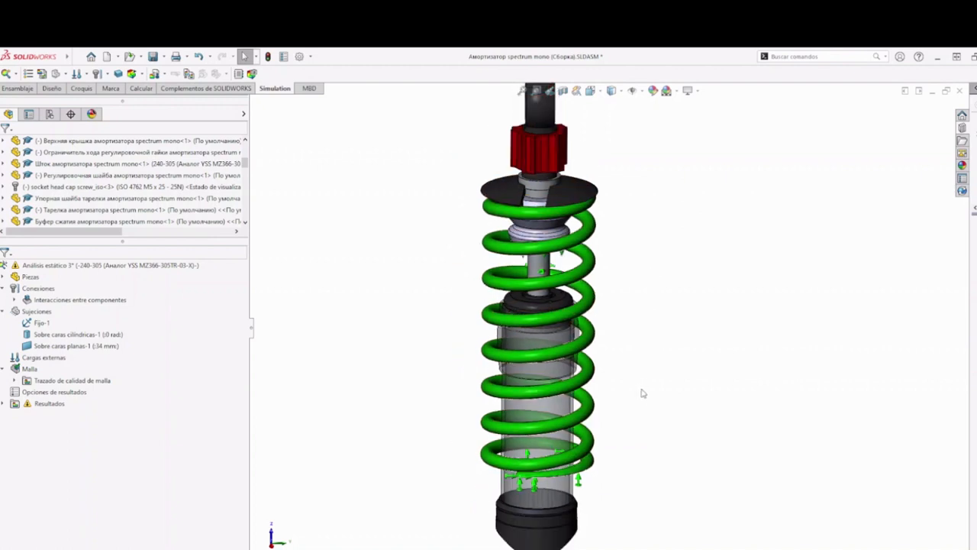
{"action": "scroll", "coordinate": [633, 390], "scroll_direction": "up", "scroll_amount": 2}
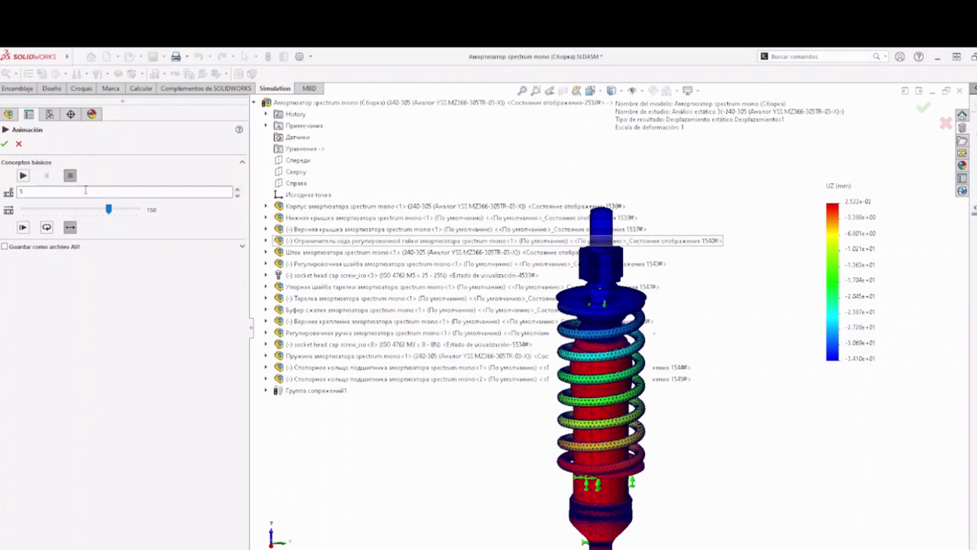
- Close the displacement animation and review the large displacement and free body force options of Análisis estático 3, discarding any changes
{"action": "left_click", "coordinate": [18, 144]}
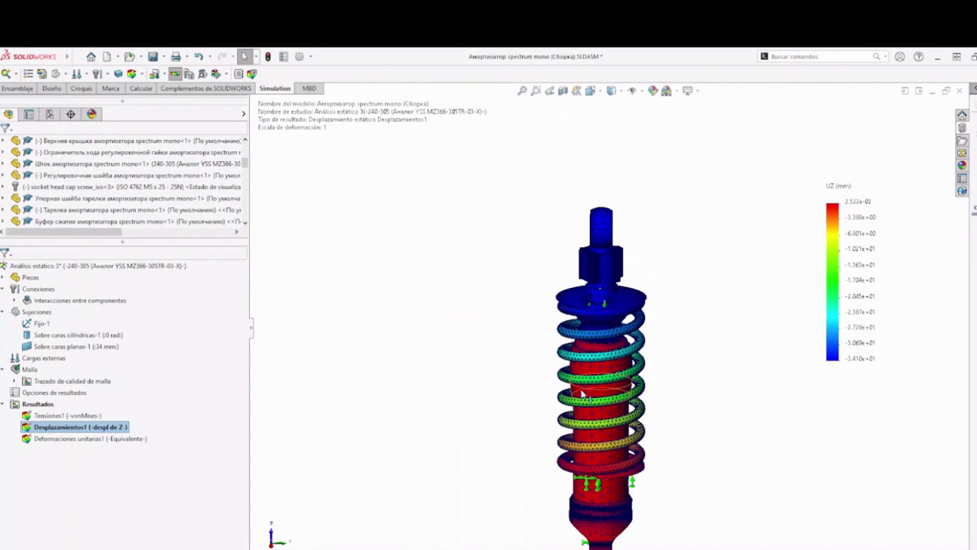
{"action": "right_click", "coordinate": [65, 265]}
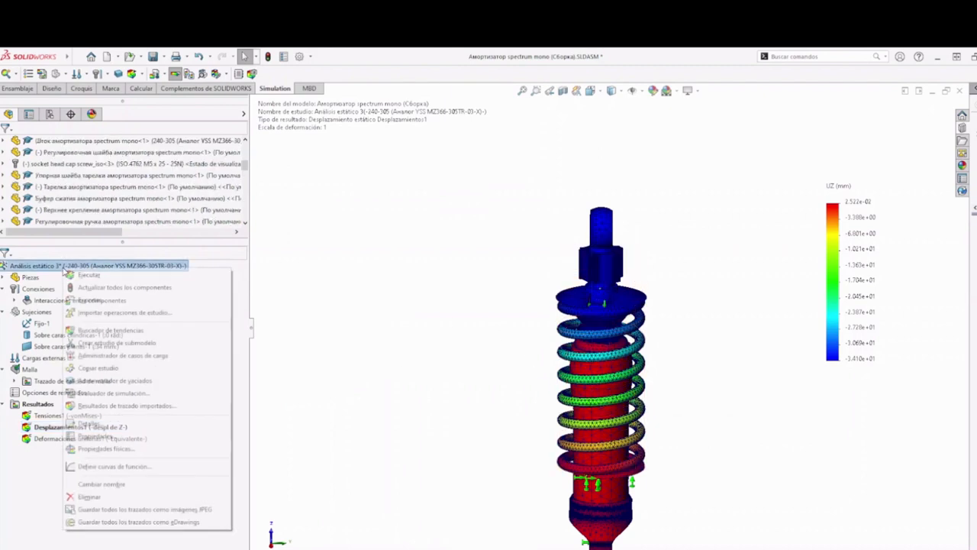
{"action": "left_click", "coordinate": [97, 436]}
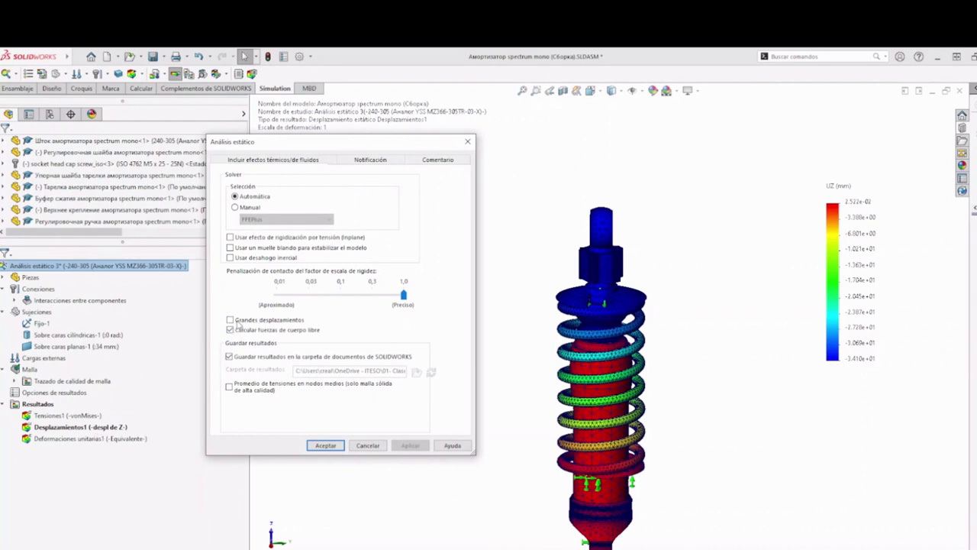
{"action": "left_click", "coordinate": [229, 319]}
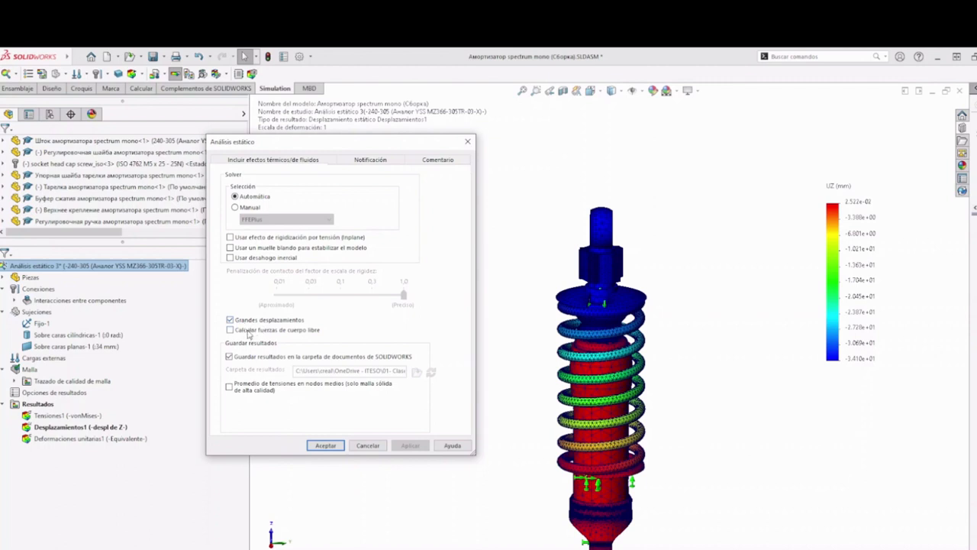
{"action": "left_click", "coordinate": [230, 319]}
{"action": "left_click", "coordinate": [248, 329]}
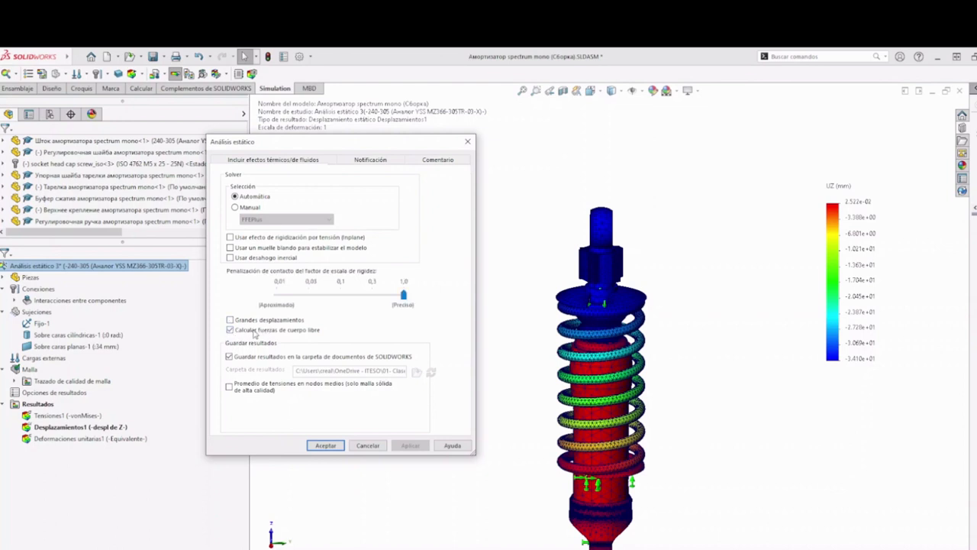
{"action": "left_click", "coordinate": [361, 445]}
- Change the Desplazamientos1 plot to URES resultant displacements in mm, keeping the true deformation scale
{"action": "right_click", "coordinate": [71, 430]}
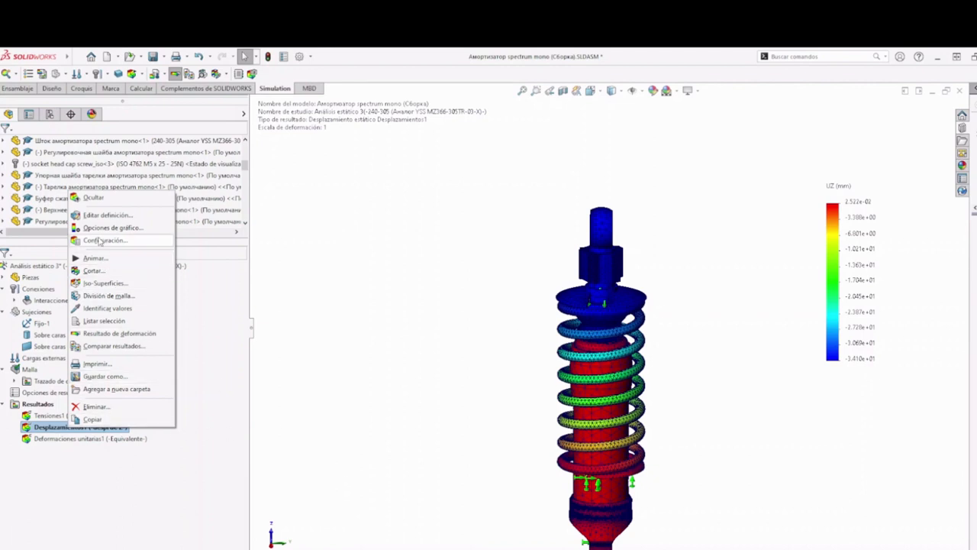
{"action": "left_click", "coordinate": [205, 382]}
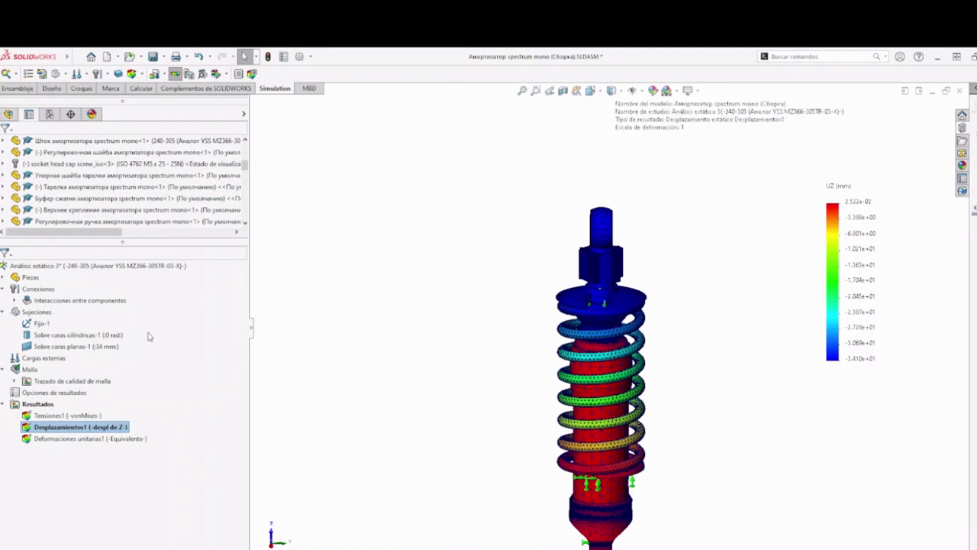
{"action": "left_click", "coordinate": [80, 198]}
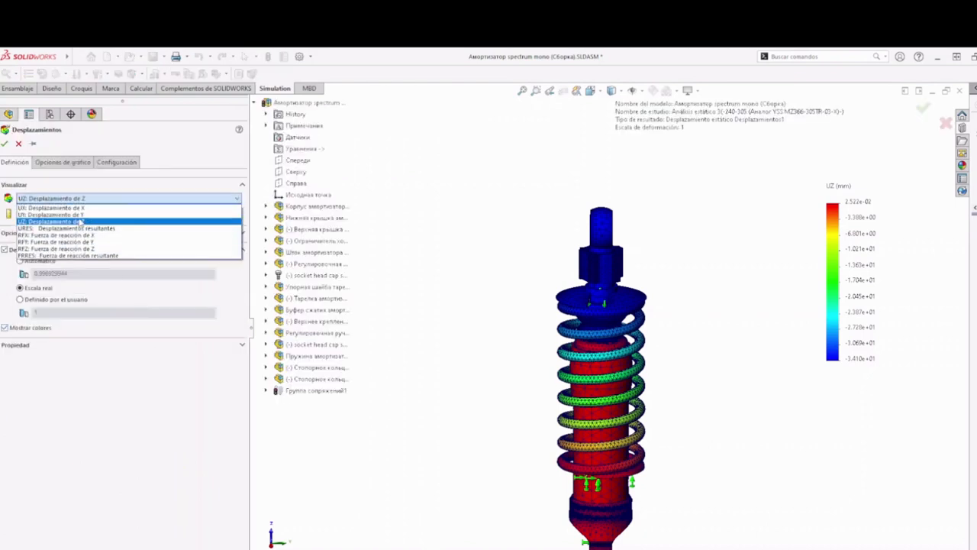
{"action": "left_click", "coordinate": [76, 228]}
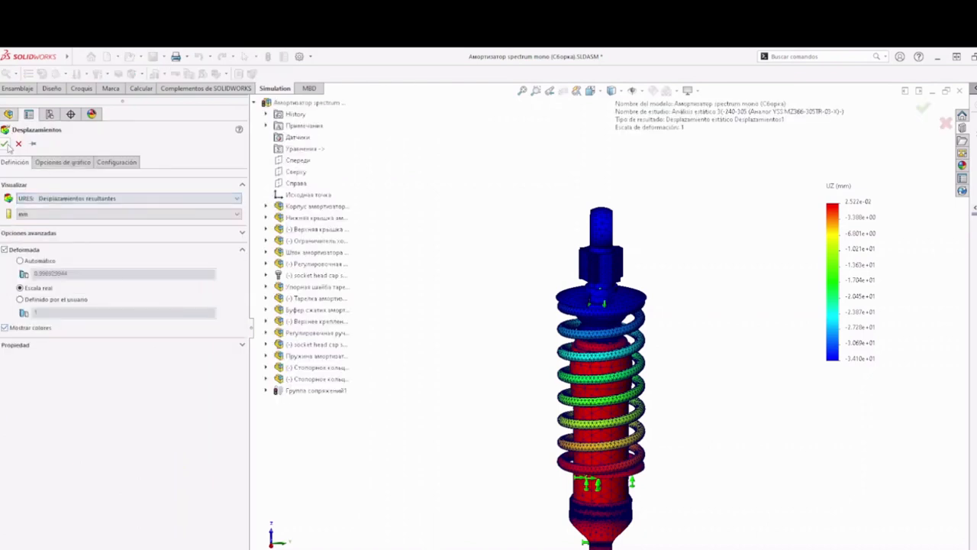
{"action": "key", "text": "Return"}
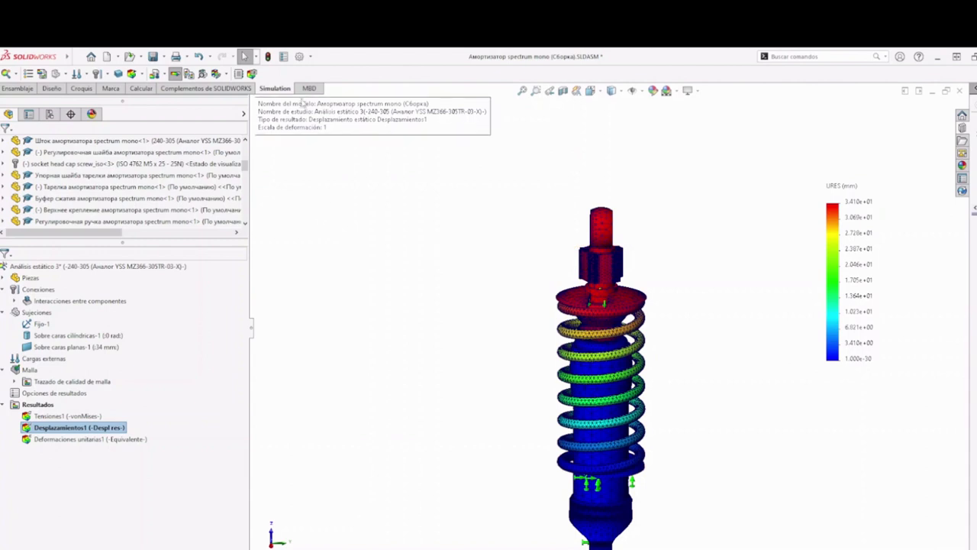
- Probe the resultant displacement at two points on the upper spring plate and two on the compression bumper, and close the probe
{"action": "left_click", "coordinate": [253, 56]}
{"action": "left_click", "coordinate": [233, 125]}
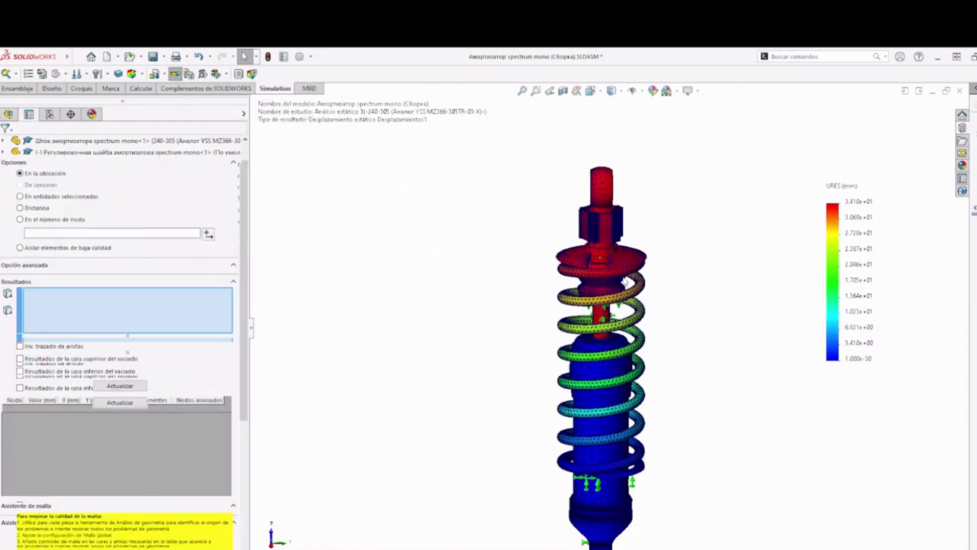
{"action": "scroll", "coordinate": [622, 286], "scroll_direction": "down", "scroll_amount": 5}
{"action": "scroll", "coordinate": [623, 275], "scroll_direction": "down", "scroll_amount": 3}
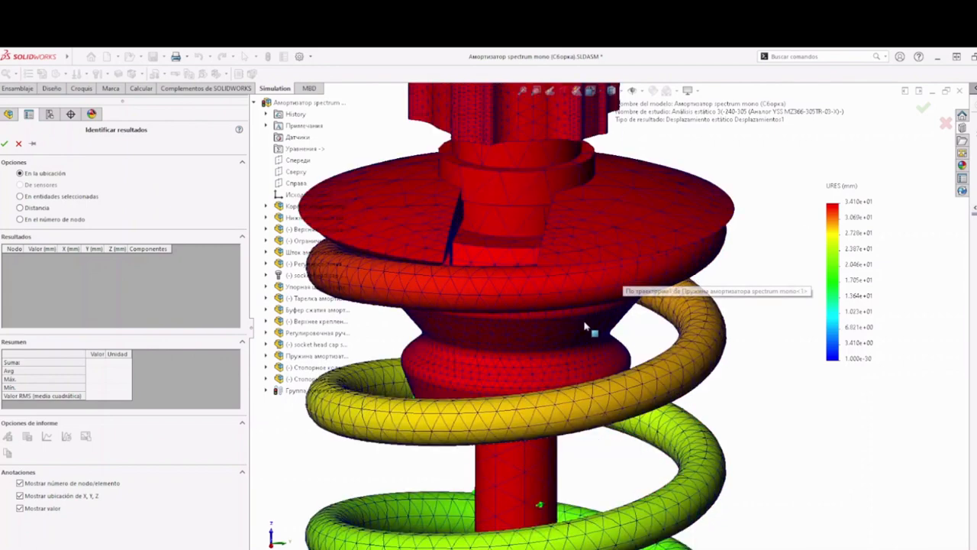
{"action": "left_click", "coordinate": [617, 238]}
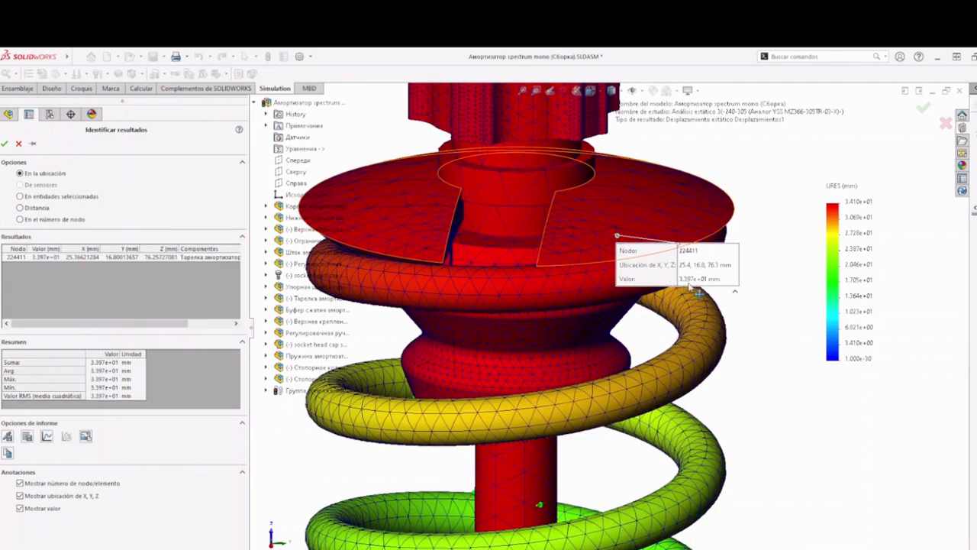
{"action": "left_click", "coordinate": [547, 358]}
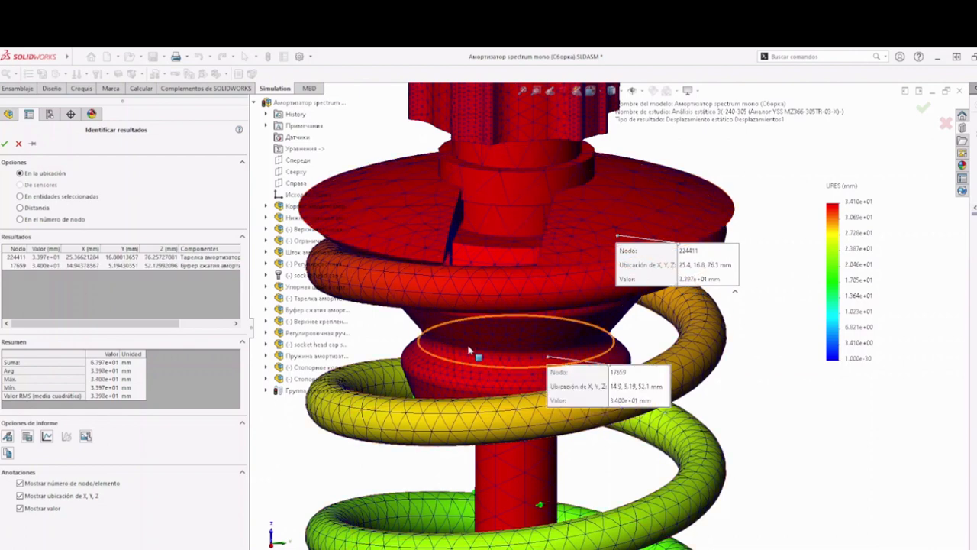
{"action": "left_click", "coordinate": [376, 223]}
{"action": "left_click", "coordinate": [427, 380]}
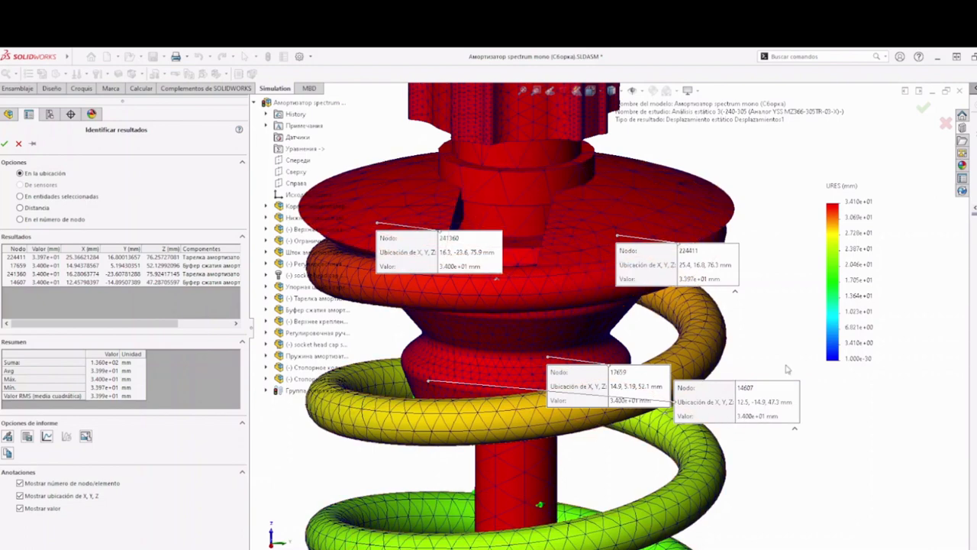
{"action": "left_click", "coordinate": [18, 143]}
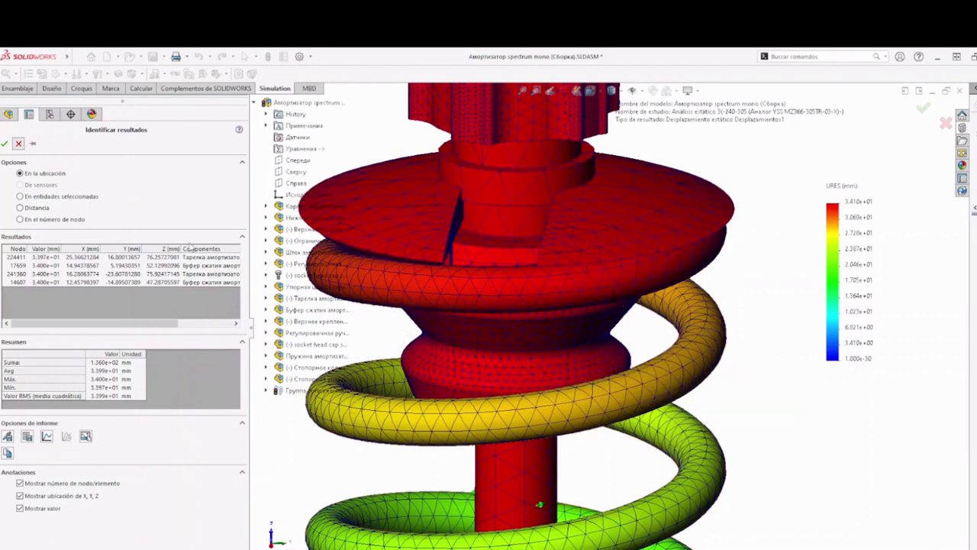
{"action": "left_click", "coordinate": [18, 143]}
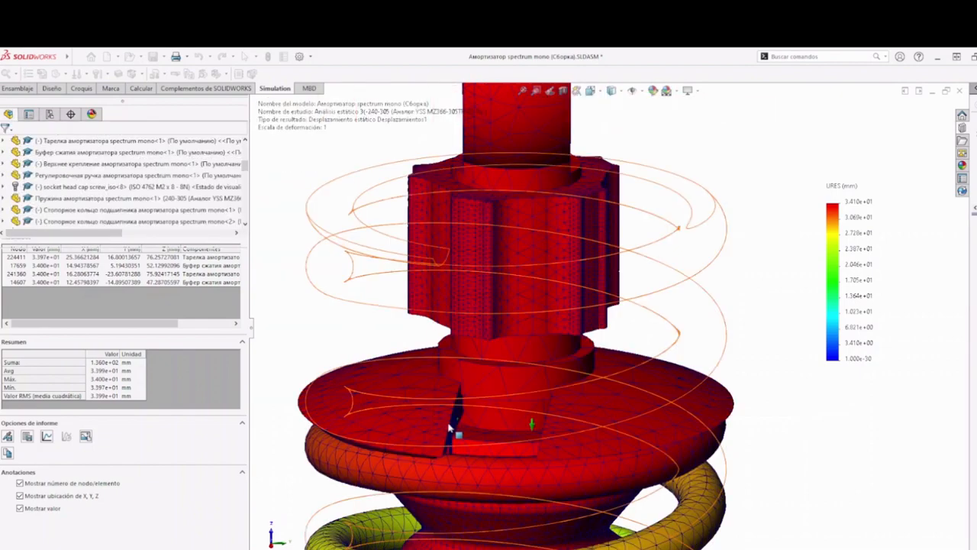
{"action": "scroll", "coordinate": [534, 390], "scroll_direction": "up", "scroll_amount": 3}
{"action": "scroll", "coordinate": [597, 363], "scroll_direction": "down", "scroll_amount": 1}
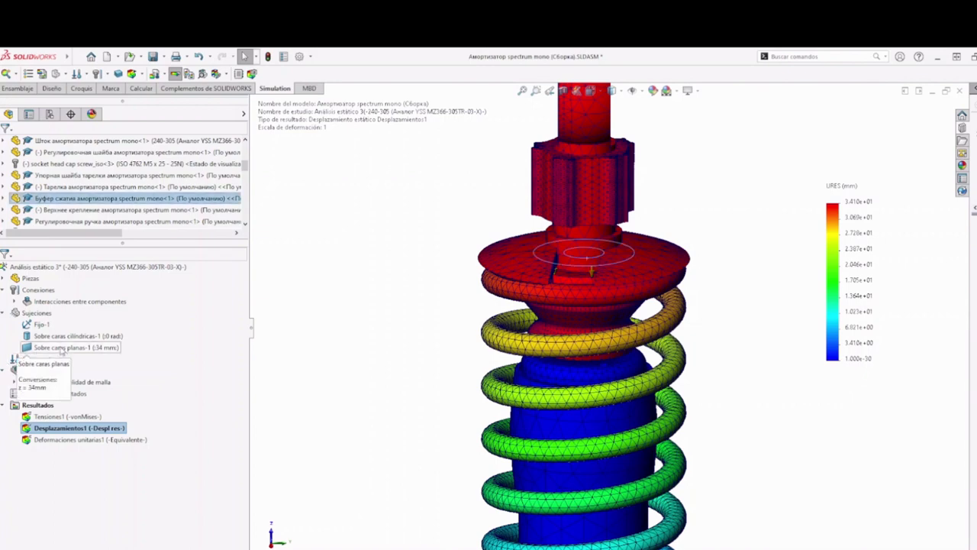
- List the resultant reaction force on the flat lower end face of the shock absorber's spring
{"action": "scroll", "coordinate": [535, 390], "scroll_direction": "up", "scroll_amount": 4}
{"action": "scroll", "coordinate": [603, 380], "scroll_direction": "down", "scroll_amount": 2}
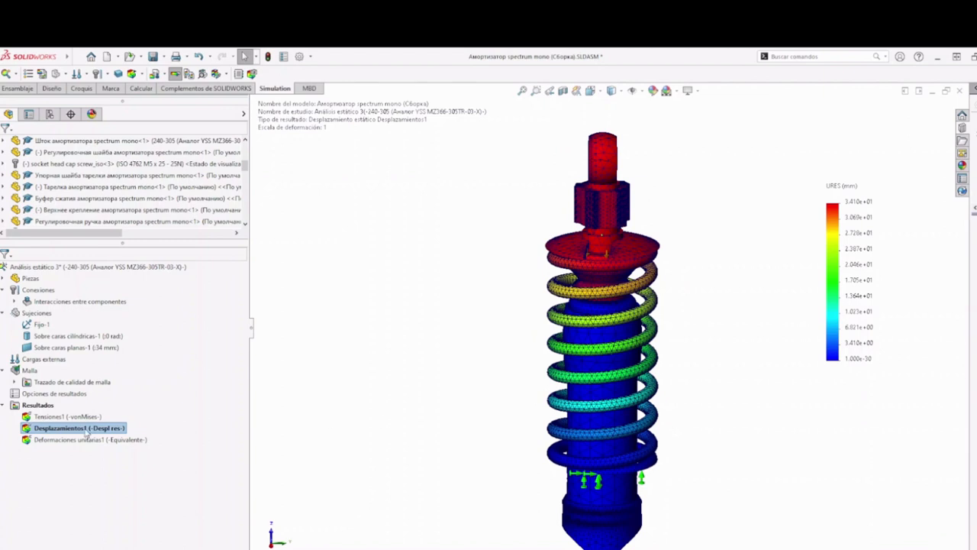
{"action": "right_click", "coordinate": [34, 405]}
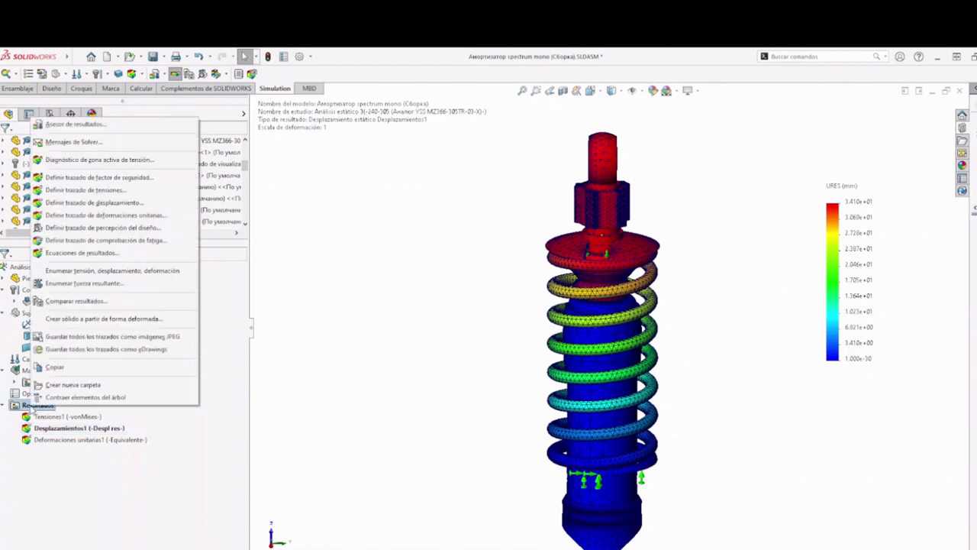
{"action": "left_click", "coordinate": [88, 284]}
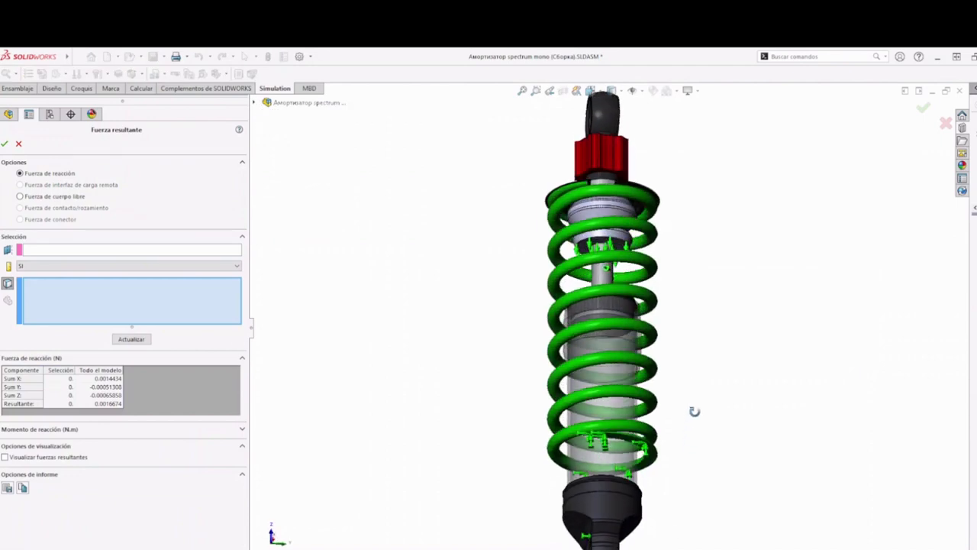
{"action": "scroll", "coordinate": [691, 409], "scroll_direction": "down", "scroll_amount": 5}
{"action": "left_click", "coordinate": [642, 416]}
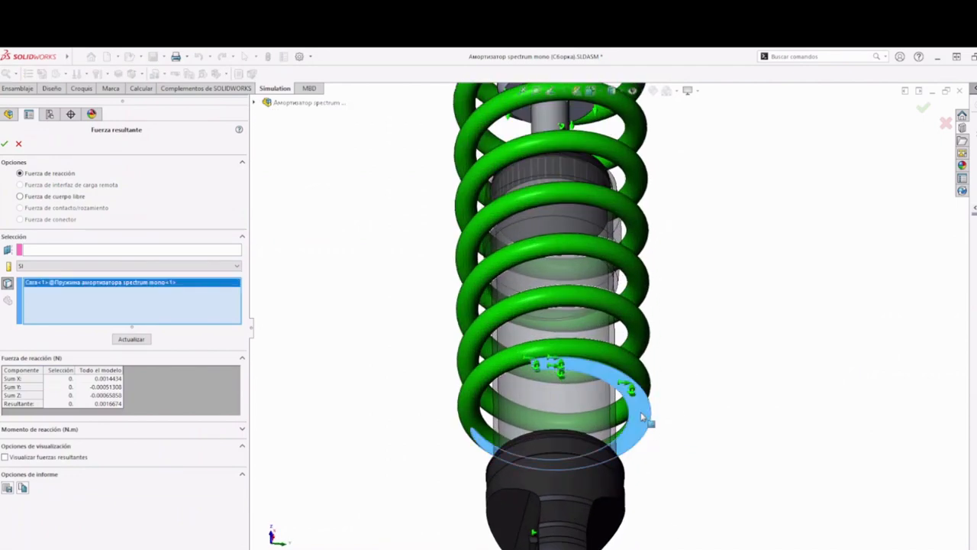
{"action": "left_click", "coordinate": [115, 338]}
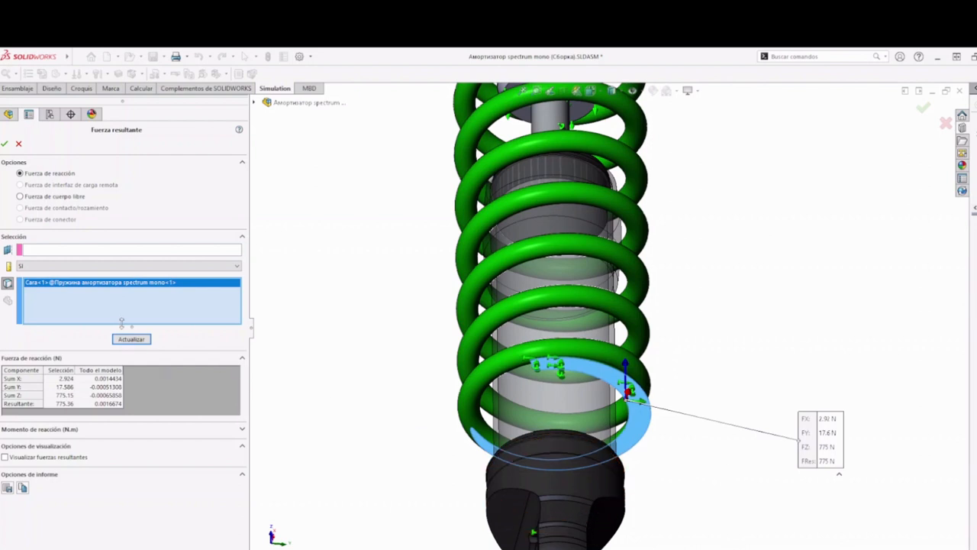
- Switch the reaction force units to Metric (G), examine the force components at the spring's lower face, and close the resultant force tool
{"action": "left_click", "coordinate": [126, 266]}
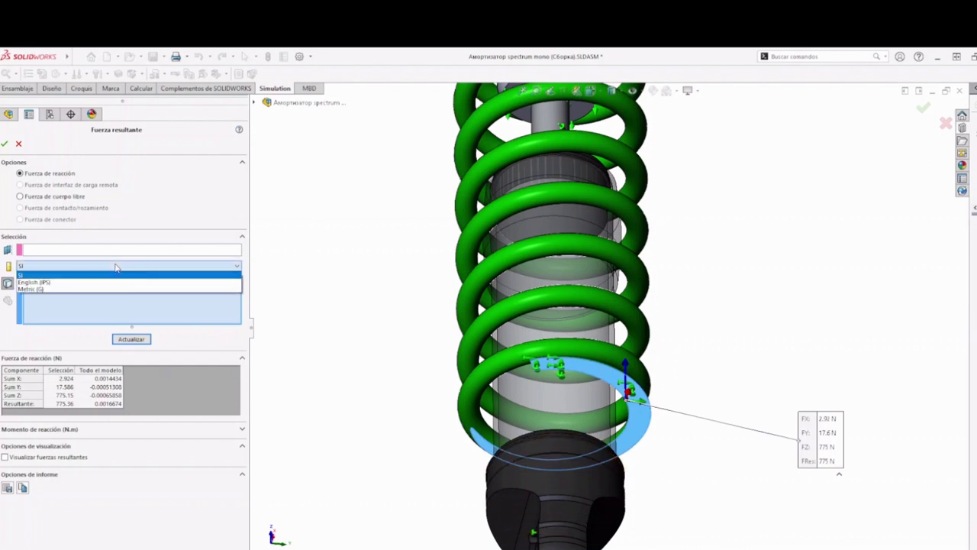
{"action": "left_click", "coordinate": [47, 290]}
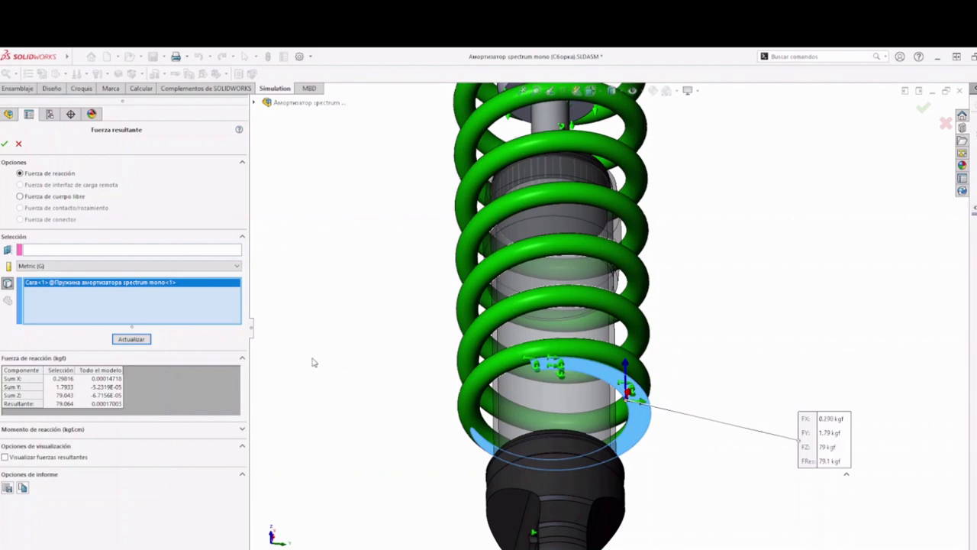
{"action": "middle_click_drag", "start_coordinate": [783, 494], "coordinate": [809, 499]}
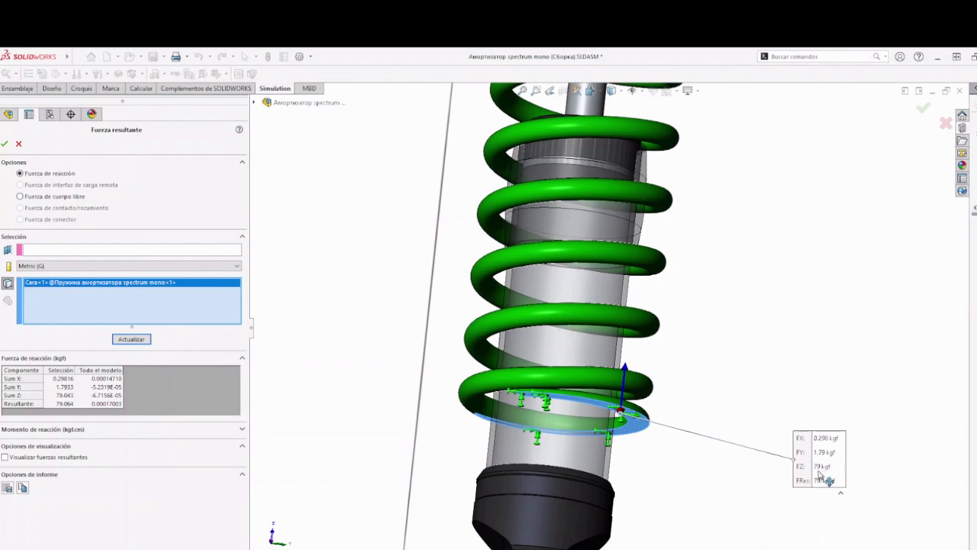
{"action": "mouse_move", "coordinate": [703, 478]}
{"action": "middle_mouse_down"}
{"action": "mouse_move", "coordinate": [702, 512]}
{"action": "mouse_move", "coordinate": [706, 470]}
{"action": "middle_mouse_up"}
{"action": "scroll", "coordinate": [607, 317], "scroll_direction": "up", "scroll_amount": 3}
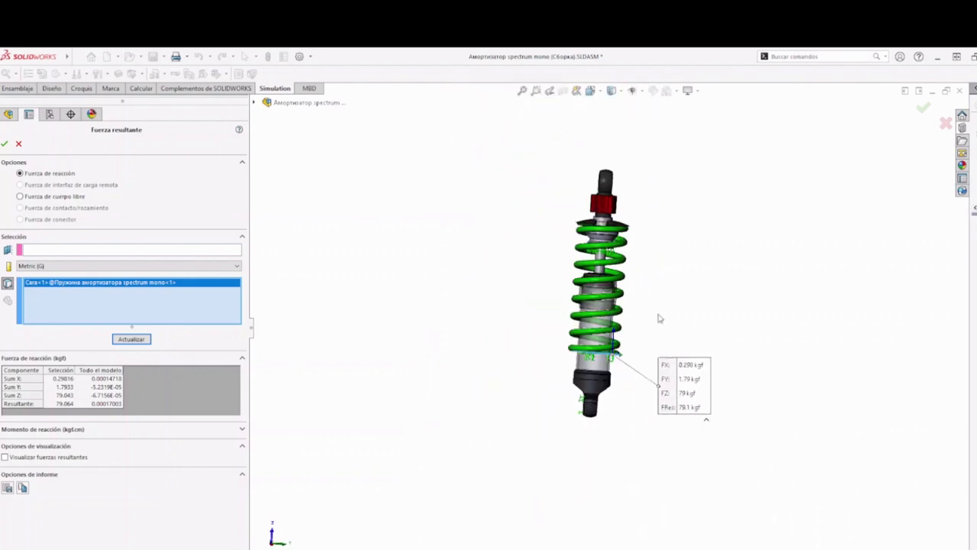
{"action": "scroll", "coordinate": [596, 300], "scroll_direction": "down", "scroll_amount": 2}
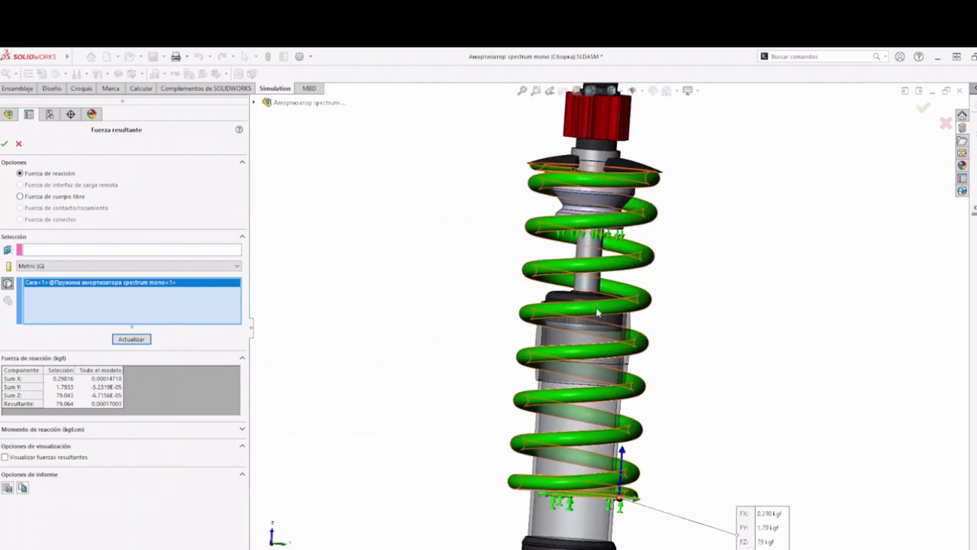
{"action": "scroll", "coordinate": [596, 300], "scroll_direction": "up", "scroll_amount": 2}
{"action": "scroll", "coordinate": [739, 489], "scroll_direction": "down", "scroll_amount": 3}
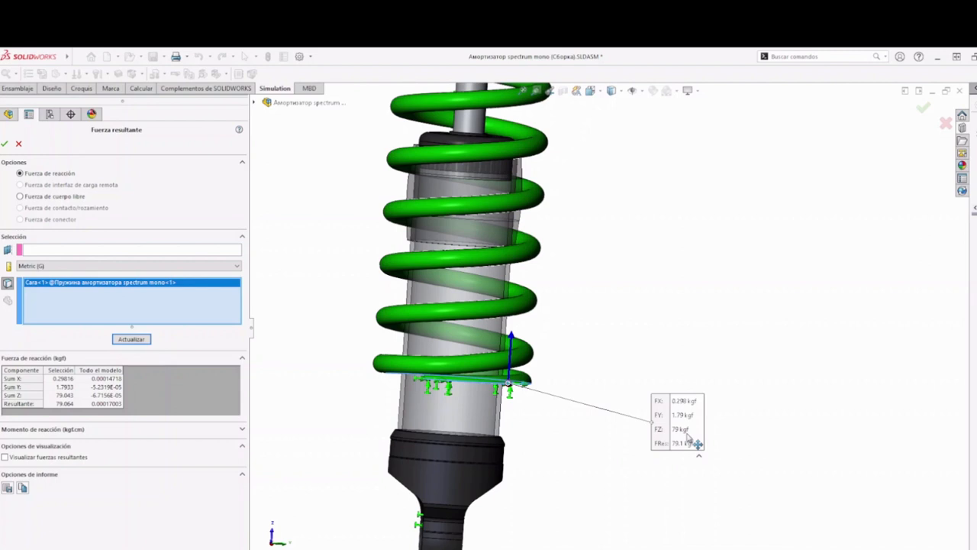
{"action": "scroll", "coordinate": [689, 438], "scroll_direction": "up", "scroll_amount": 3}
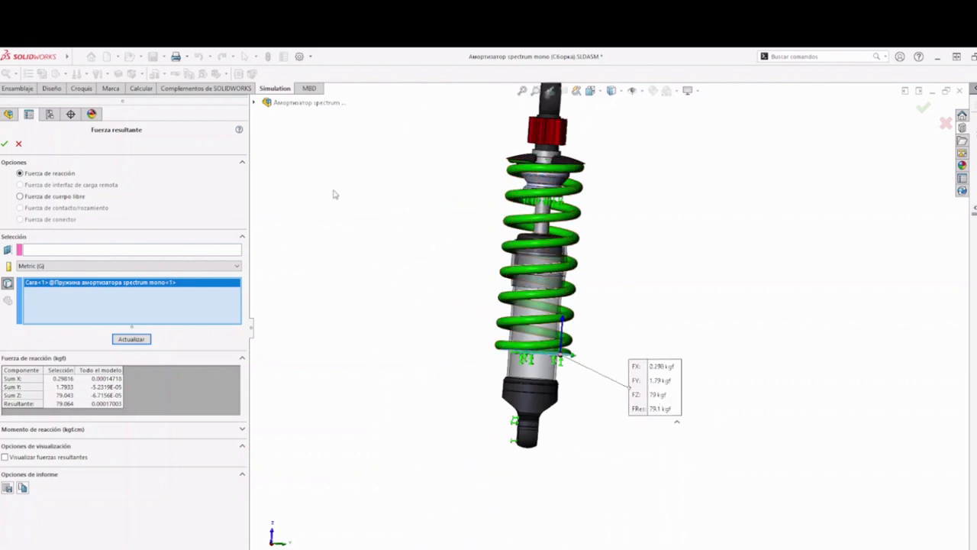
{"action": "left_click", "coordinate": [18, 144]}
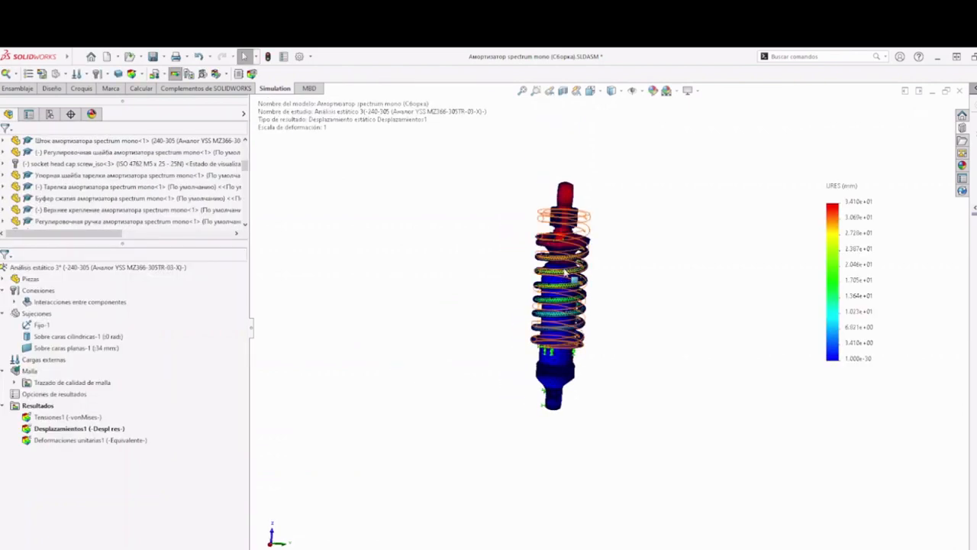
- Locate the spring among the parts of Análisis estático 3 and open its material definition
{"action": "scroll", "coordinate": [538, 290], "scroll_direction": "down", "scroll_amount": 4}
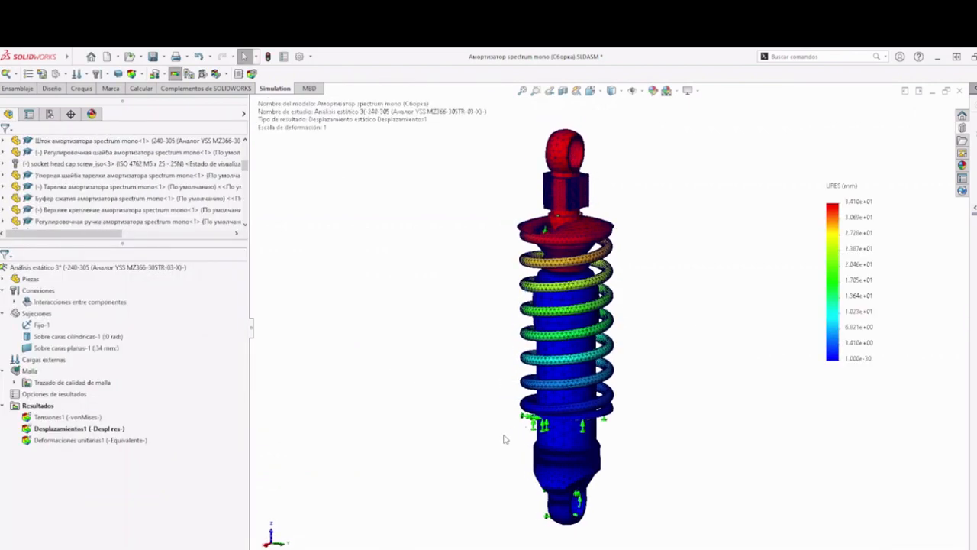
{"action": "middle_click_drag", "start_coordinate": [499, 379], "coordinate": [497, 435]}
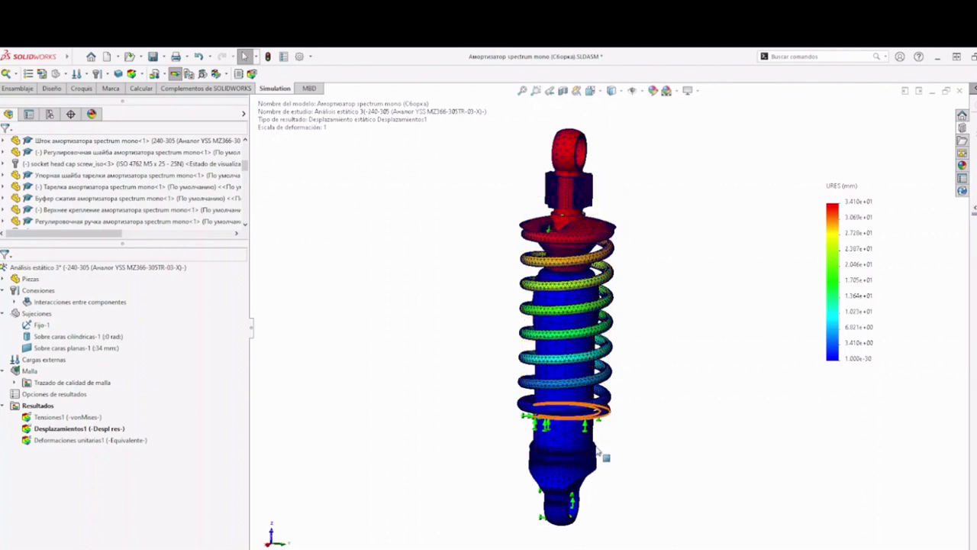
{"action": "scroll", "coordinate": [583, 381], "scroll_direction": "down", "scroll_amount": 2}
{"action": "scroll", "coordinate": [585, 393], "scroll_direction": "up", "scroll_amount": 2}
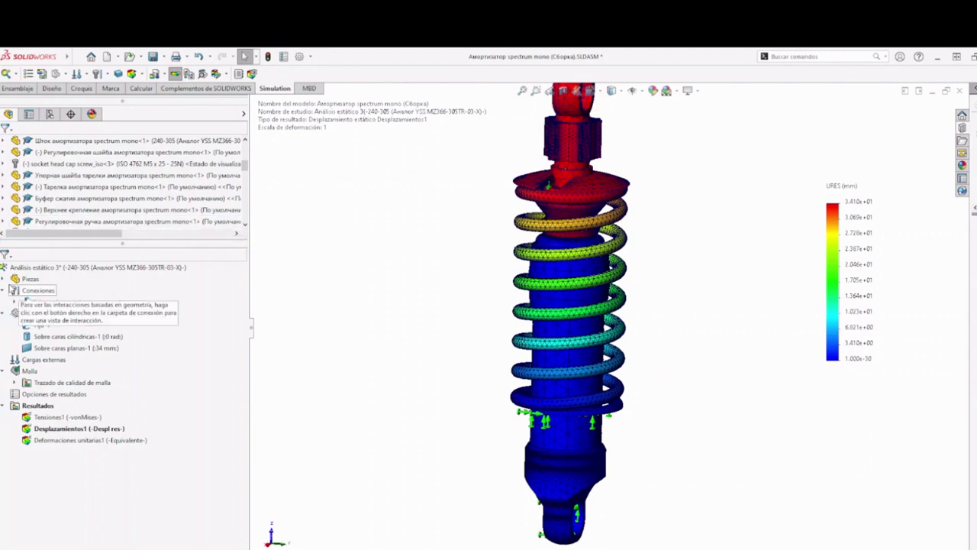
{"action": "left_click", "coordinate": [5, 280]}
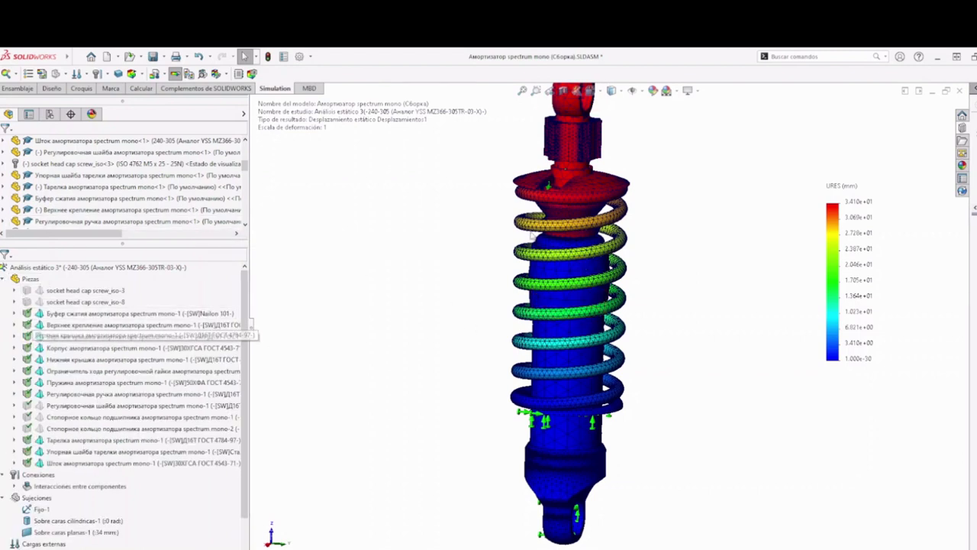
{"action": "left_click", "coordinate": [525, 253]}
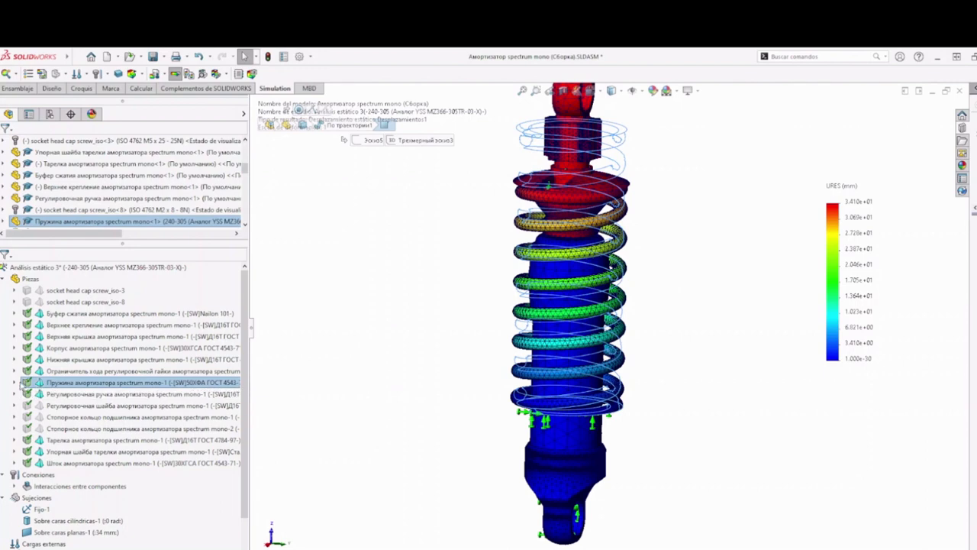
{"action": "left_click", "coordinate": [15, 381]}
{"action": "right_click", "coordinate": [83, 386]}
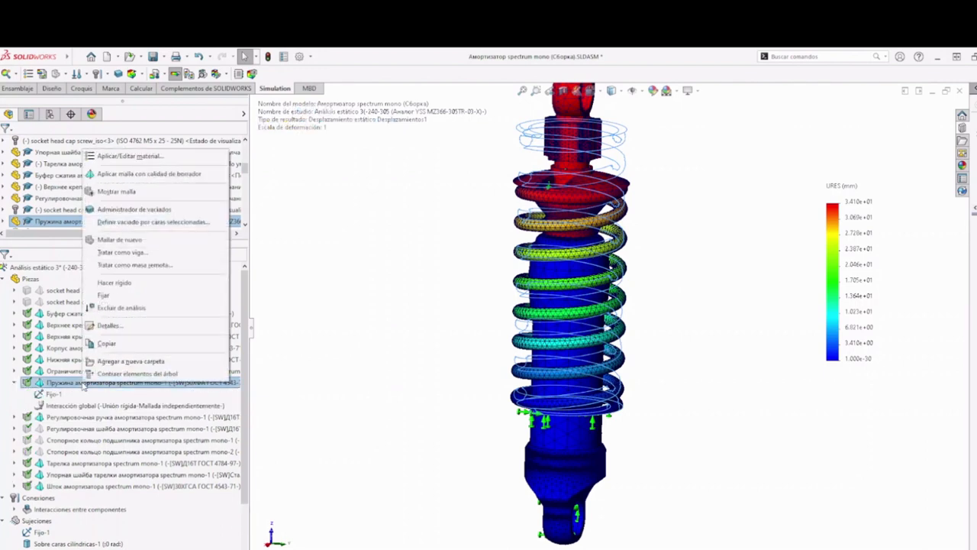
{"action": "left_click", "coordinate": [432, 408]}
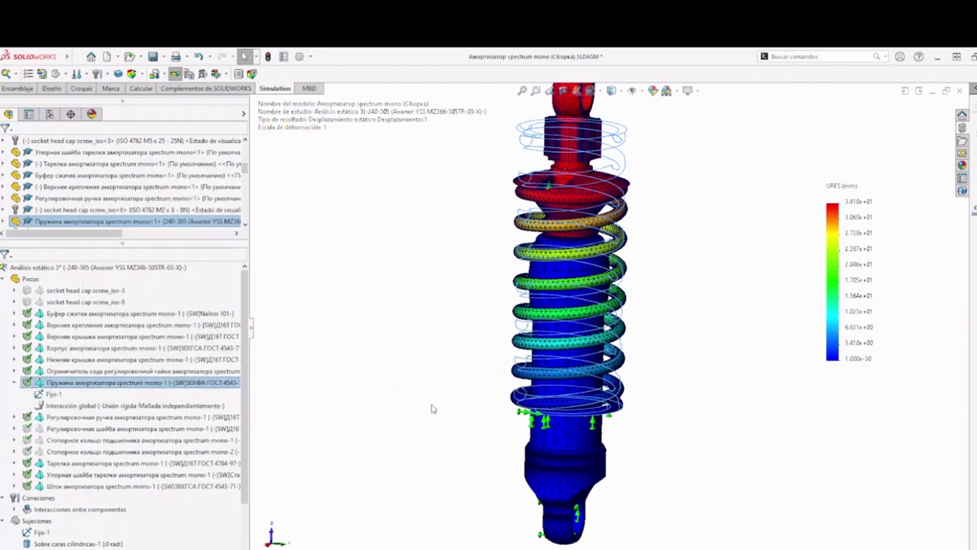
{"action": "right_click", "coordinate": [103, 384]}
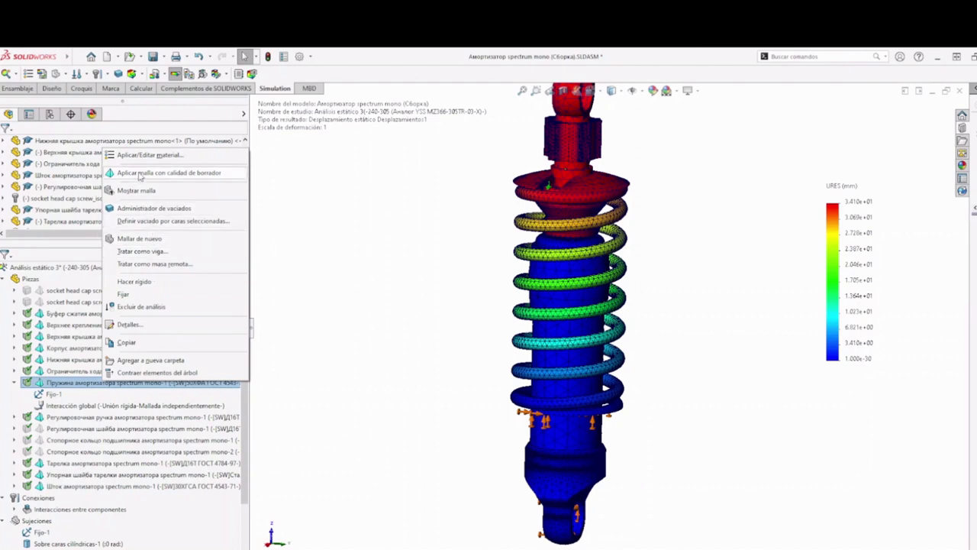
{"action": "left_click", "coordinate": [149, 155]}
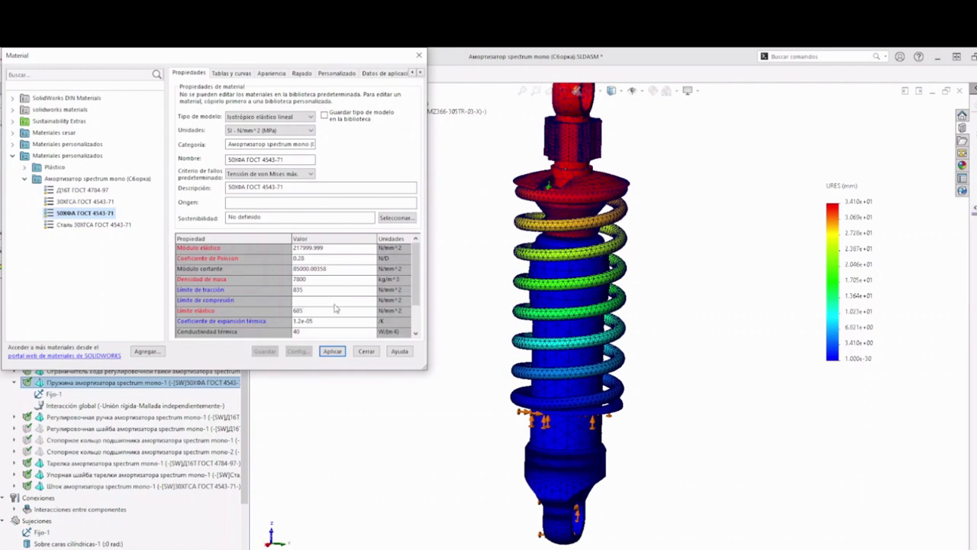
- Review the elastic modulus, shear modulus, density and strength properties of the spring material 50ХФА ГОСТ 4543-71
{"action": "scroll", "coordinate": [419, 292], "scroll_direction": "down", "scroll_amount": 1}
{"action": "scroll", "coordinate": [419, 292], "scroll_direction": "down", "scroll_amount": 2}
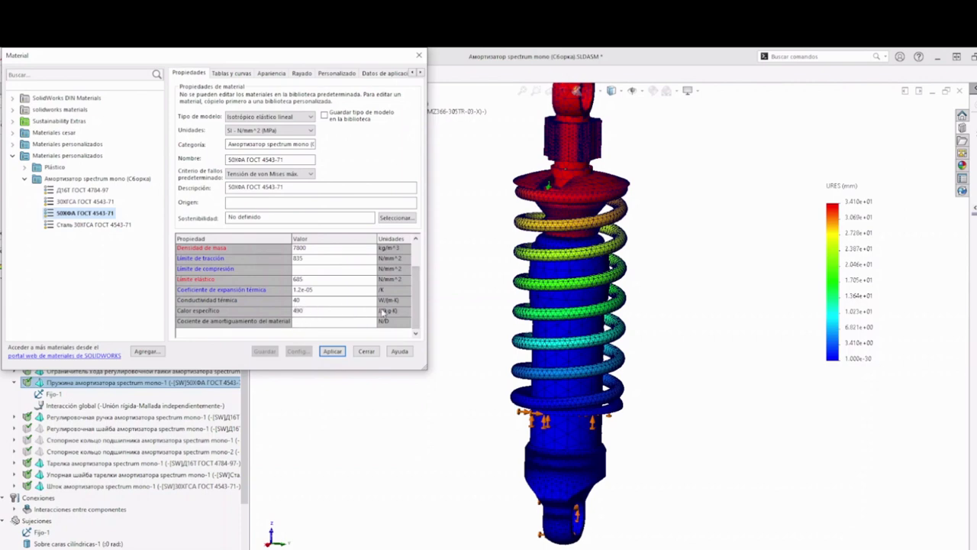
{"action": "scroll", "coordinate": [418, 306], "scroll_direction": "up", "scroll_amount": 2}
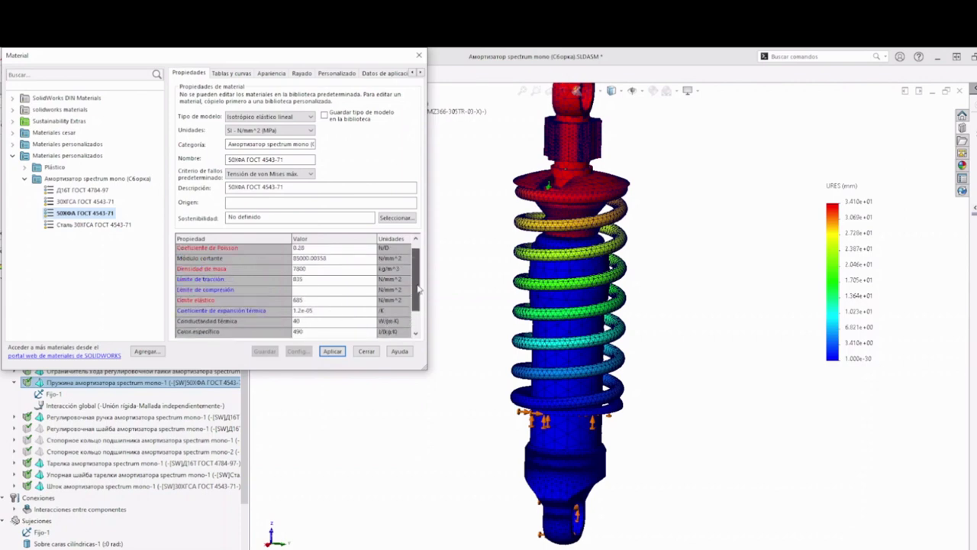
{"action": "scroll", "coordinate": [419, 287], "scroll_direction": "up", "scroll_amount": 1}
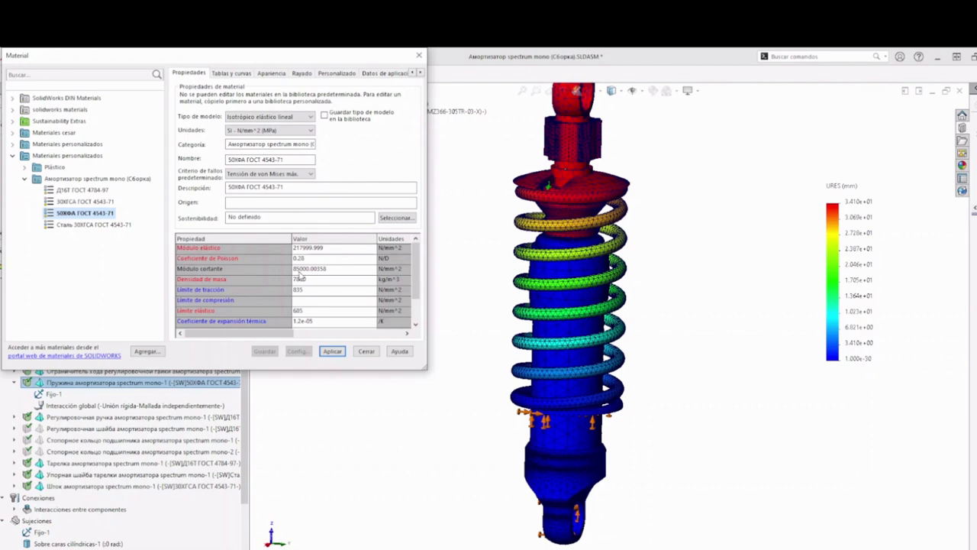
- Switch to the Suhm Spring Works materials PDF in Adobe Acrobat Reader and highlight "Alambre para cuerda musical" in its table of contents
{"action": "left_click", "coordinate": [480, 268]}
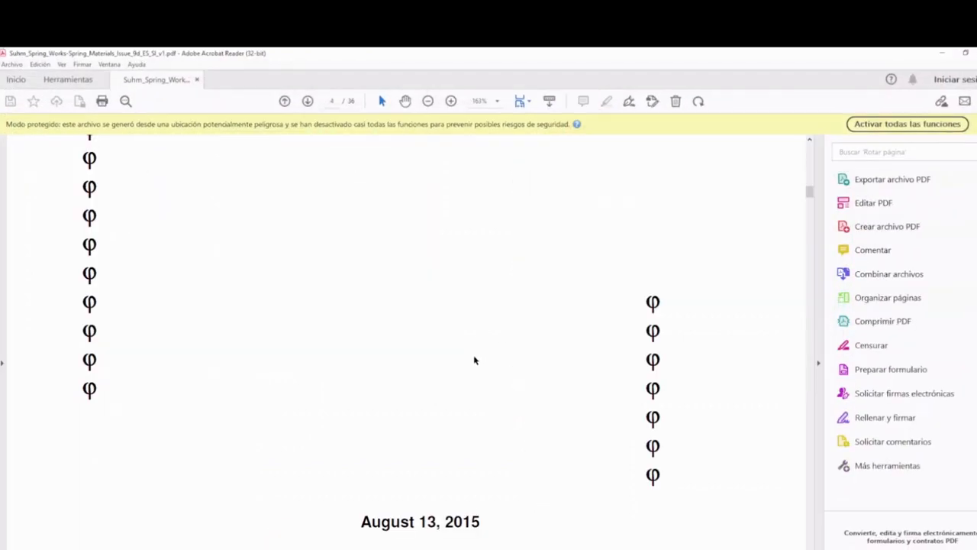
{"action": "scroll", "coordinate": [474, 360], "scroll_direction": "up", "scroll_amount": 10}
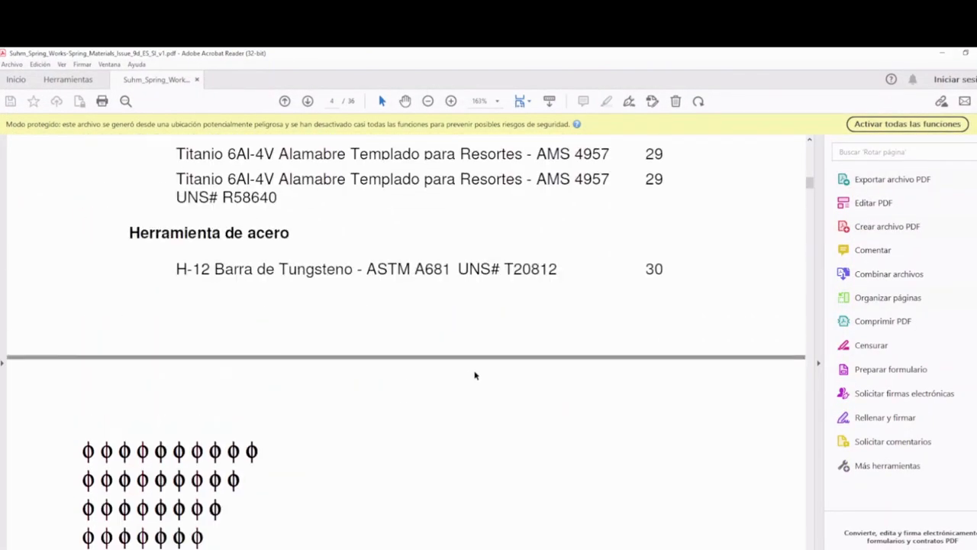
{"action": "scroll", "coordinate": [474, 374], "scroll_direction": "up", "scroll_amount": 2}
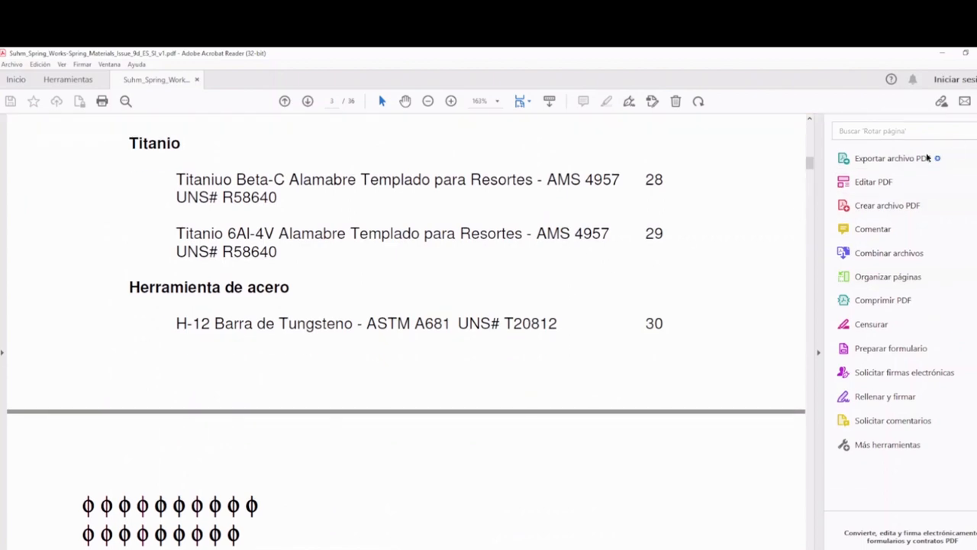
{"action": "scroll", "coordinate": [578, 333], "scroll_direction": "up", "scroll_amount": 10}
{"action": "scroll", "coordinate": [578, 333], "scroll_direction": "up", "scroll_amount": 15}
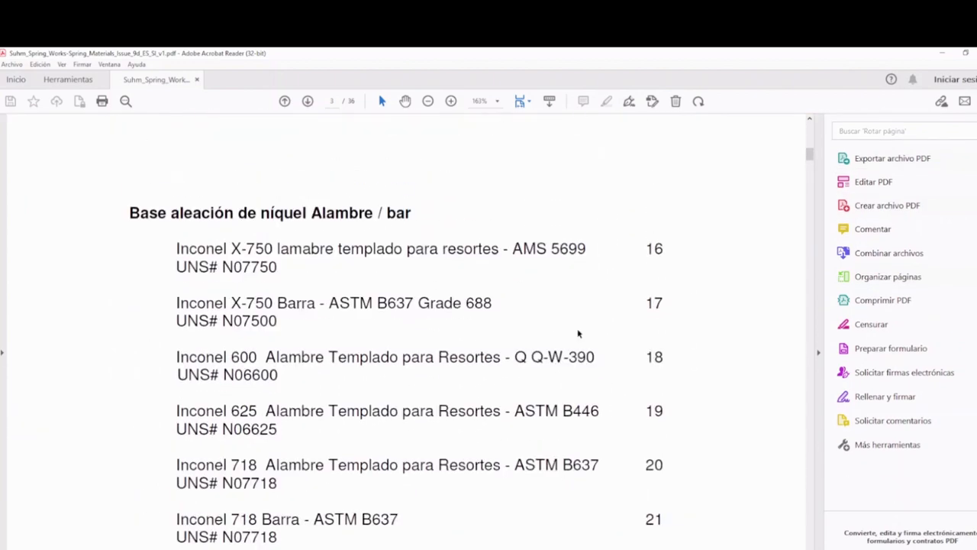
{"action": "scroll", "coordinate": [578, 334], "scroll_direction": "up", "scroll_amount": 10}
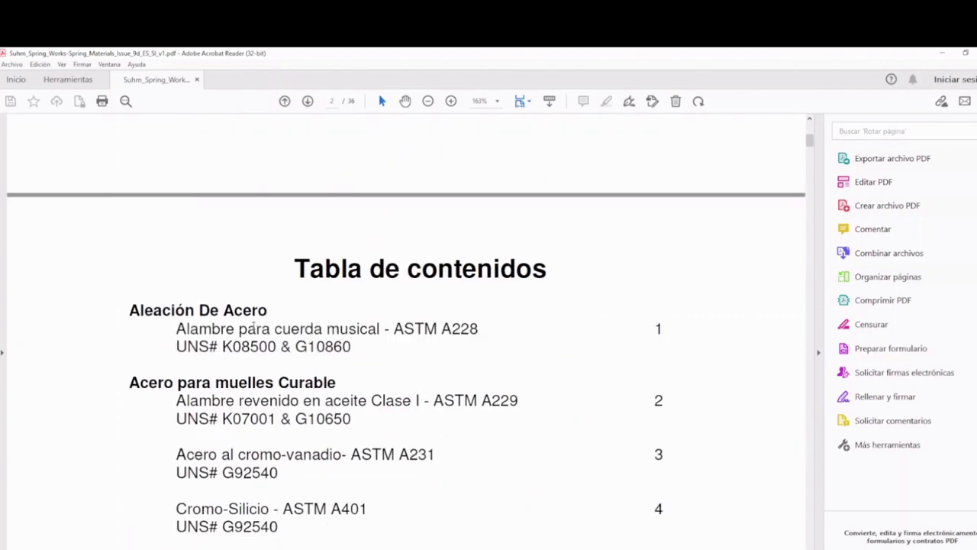
{"action": "left_click_drag", "start_coordinate": [177, 328], "coordinate": [379, 329]}
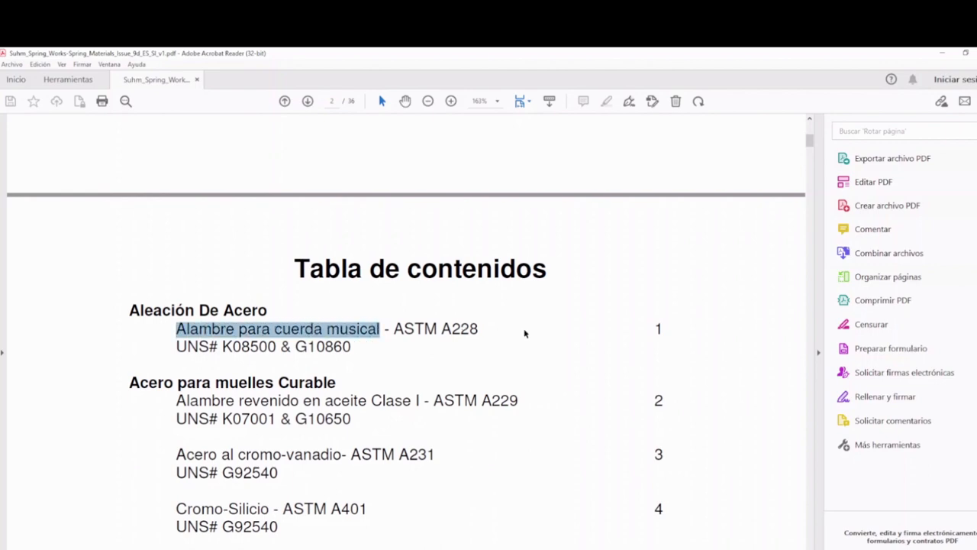
- Go to the material properties table for the ASTM A228 music wire on page 5 of the PDF
{"action": "scroll", "coordinate": [525, 333], "scroll_direction": "down", "scroll_amount": 15}
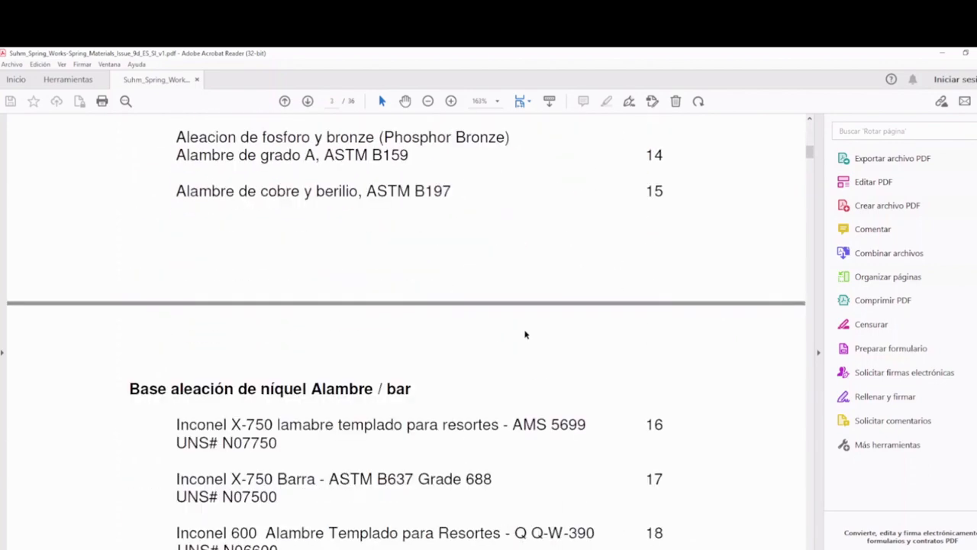
{"action": "scroll", "coordinate": [524, 333], "scroll_direction": "down", "scroll_amount": 15}
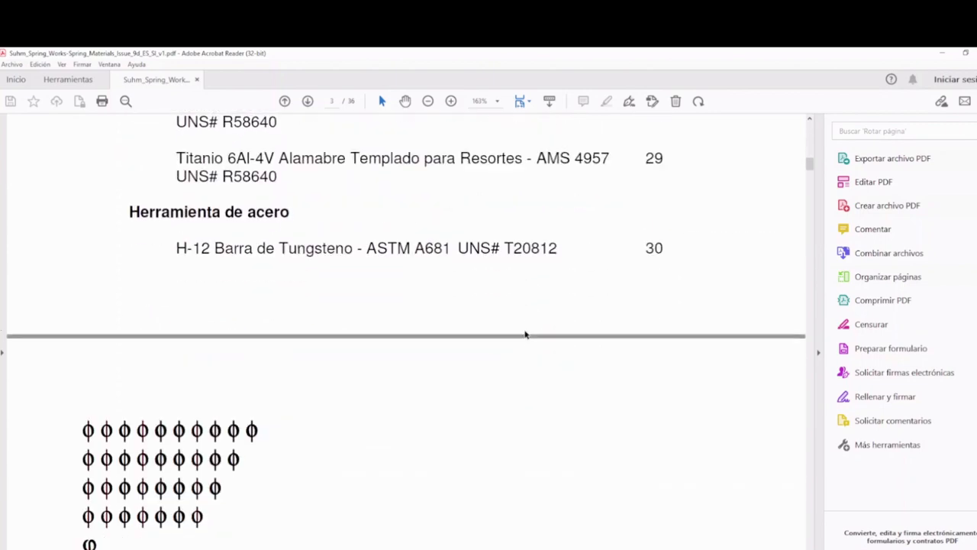
{"action": "scroll", "coordinate": [524, 333], "scroll_direction": "down", "scroll_amount": 15}
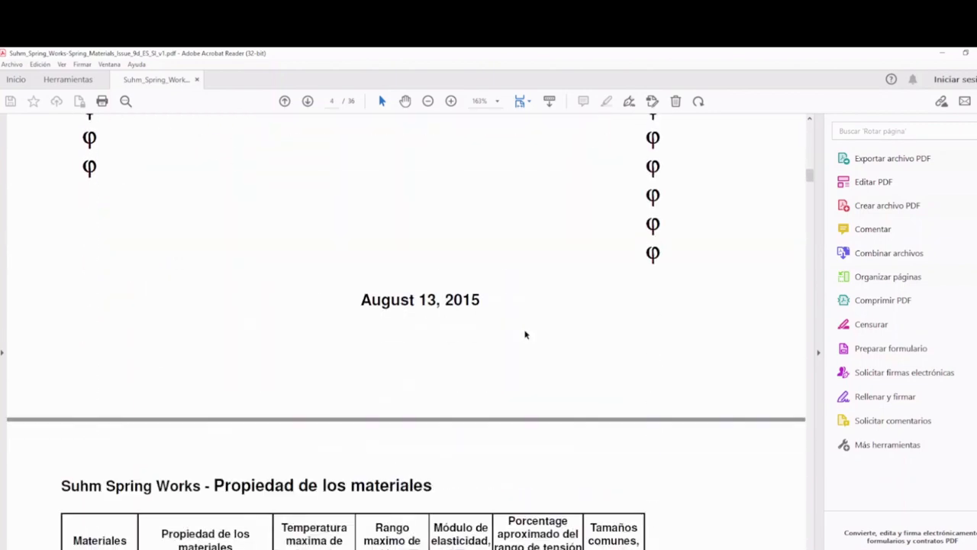
{"action": "scroll", "coordinate": [524, 334], "scroll_direction": "down", "scroll_amount": 10}
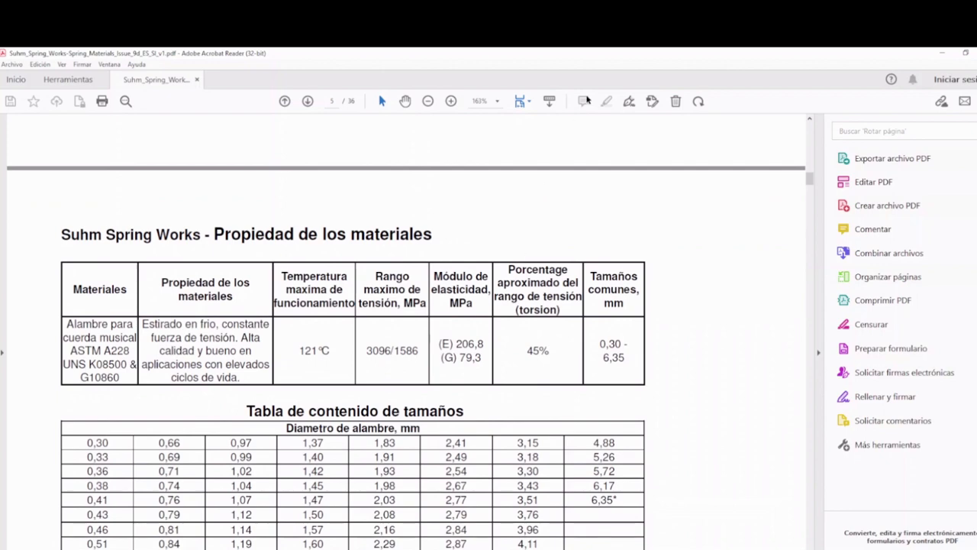
- Place the spring materials PDF beside the material definition, collapse the PDF's tools pane and enlarge the page to 100%
{"action": "left_click_drag", "start_coordinate": [630, 53], "coordinate": [689, 61]}
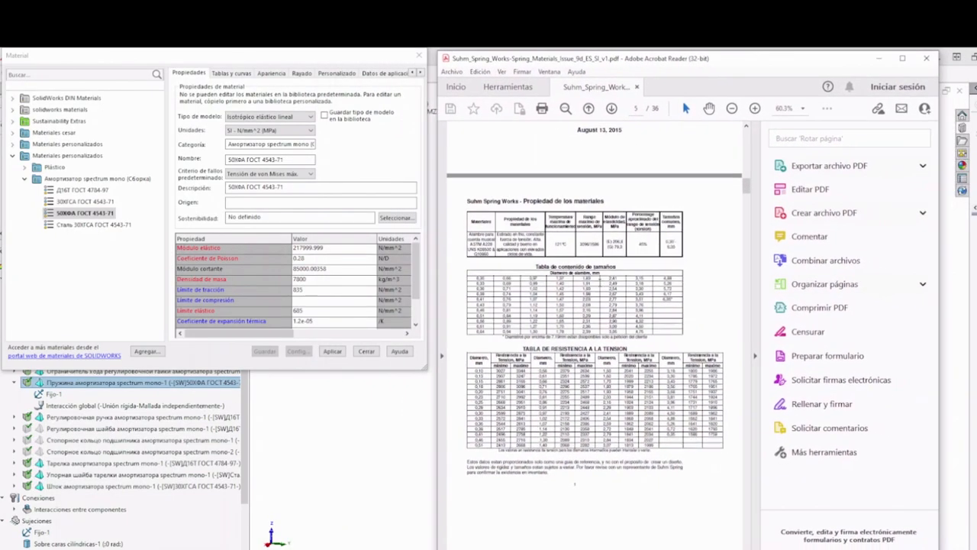
{"action": "left_click", "coordinate": [755, 355]}
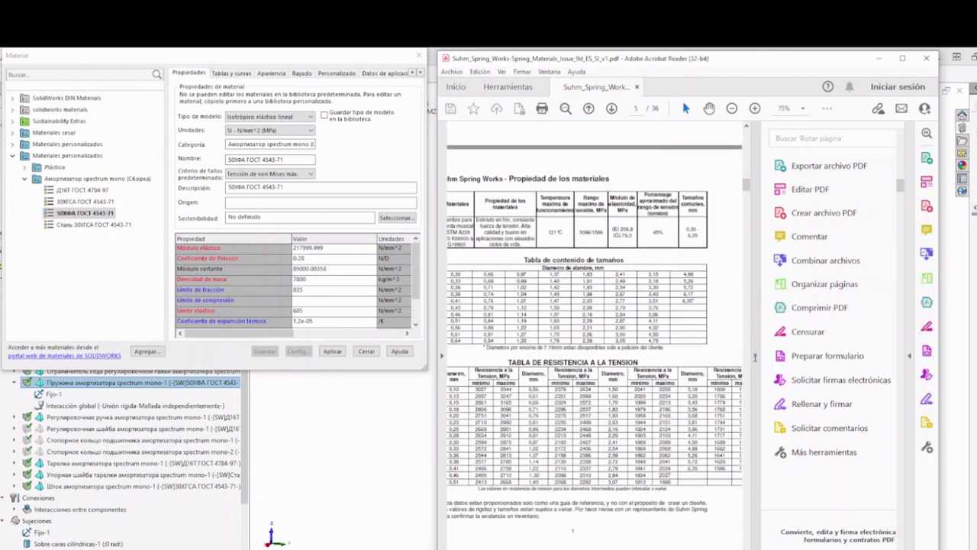
{"action": "scroll", "coordinate": [629, 255], "scroll_direction": "up", "scroll_amount": 1, "text": "ctrl"}
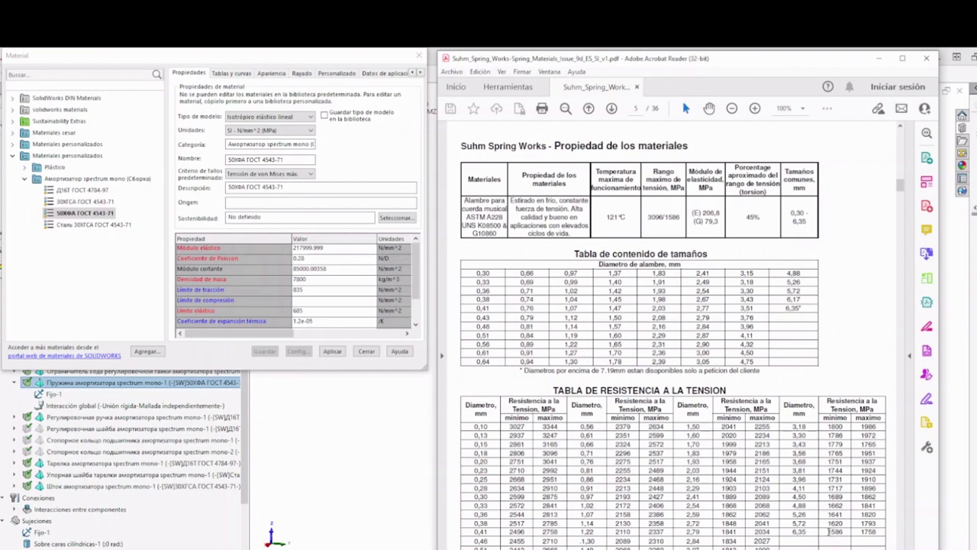
- Compare the music wire's minimum and maximum tensile strength at 6,35 mm diameter and its elastic modulus with the spring material's properties
{"action": "double_click", "coordinate": [827, 532]}
{"action": "left_click_drag", "start_coordinate": [859, 531], "coordinate": [880, 531]}
{"action": "left_click", "coordinate": [324, 248]}
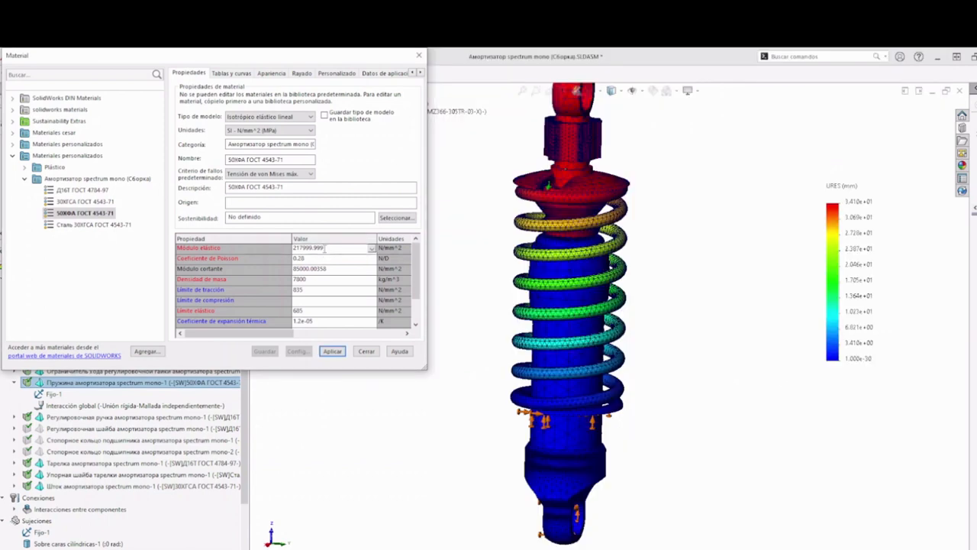
{"action": "key", "text": "alt+Tab"}
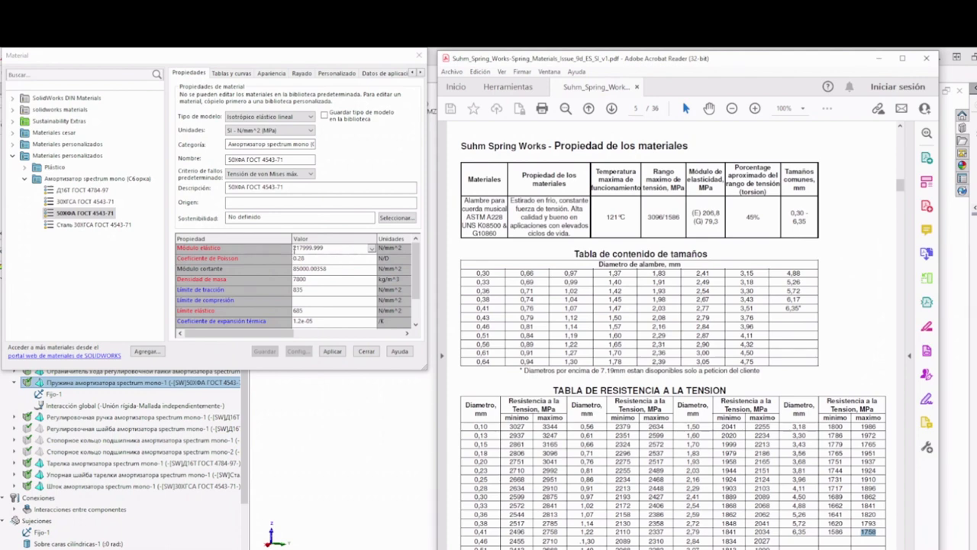
{"action": "type", "text": "1"}
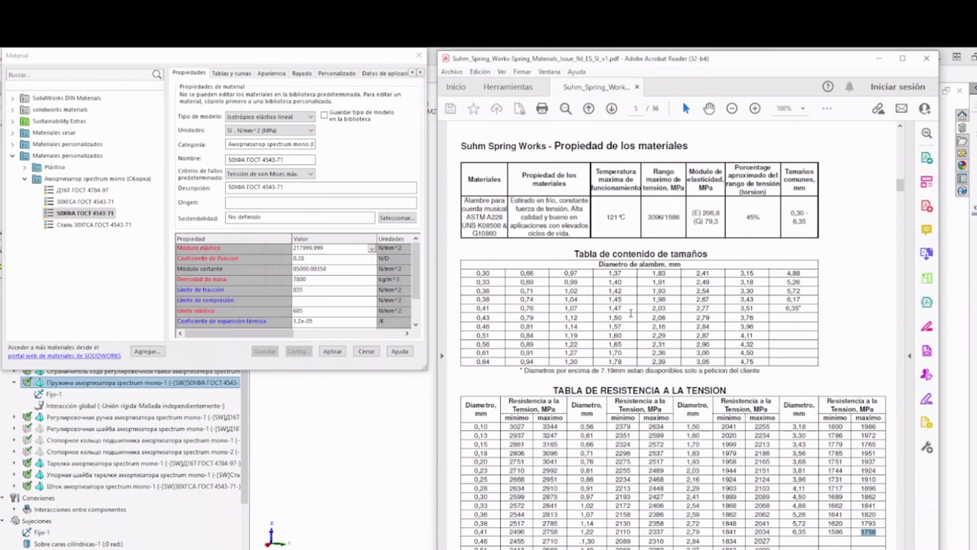
- Examine the elastic modulus and tensile strength tables of the oil-tempered, chrome-vanadium, chrome-silicon and hot-rolled alloy bar steels in the PDF
{"action": "scroll", "coordinate": [652, 328], "scroll_direction": "down", "scroll_amount": 10}
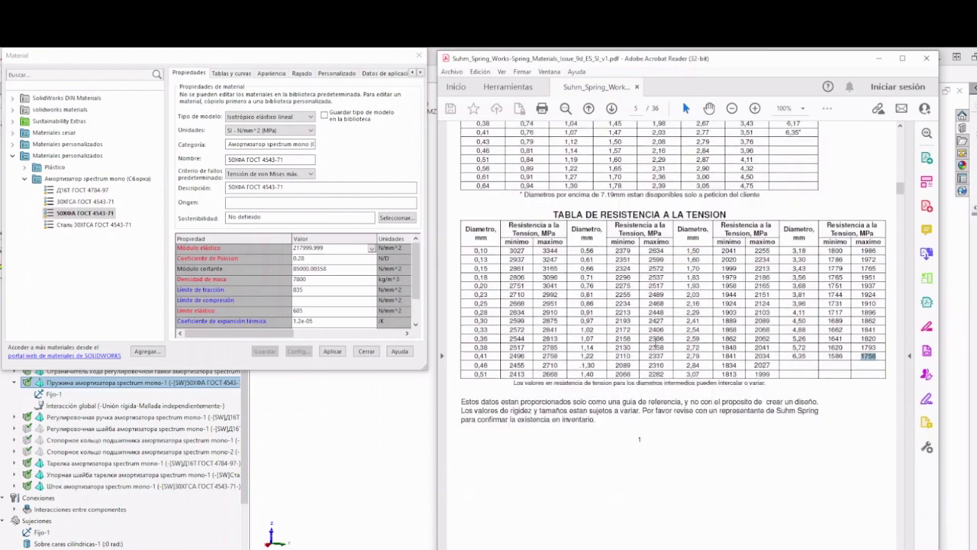
{"action": "scroll", "coordinate": [655, 342], "scroll_direction": "down", "scroll_amount": 10}
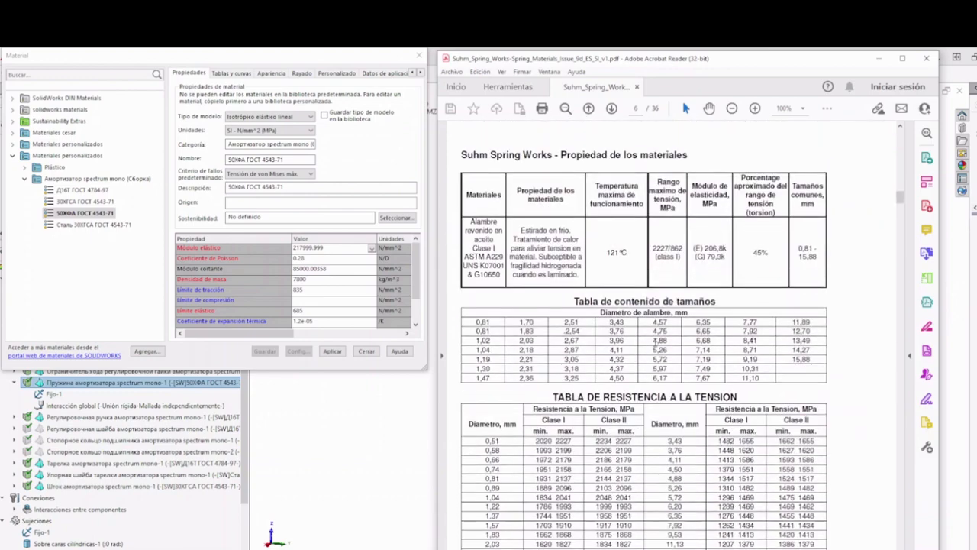
{"action": "scroll", "coordinate": [655, 346], "scroll_direction": "down", "scroll_amount": 3}
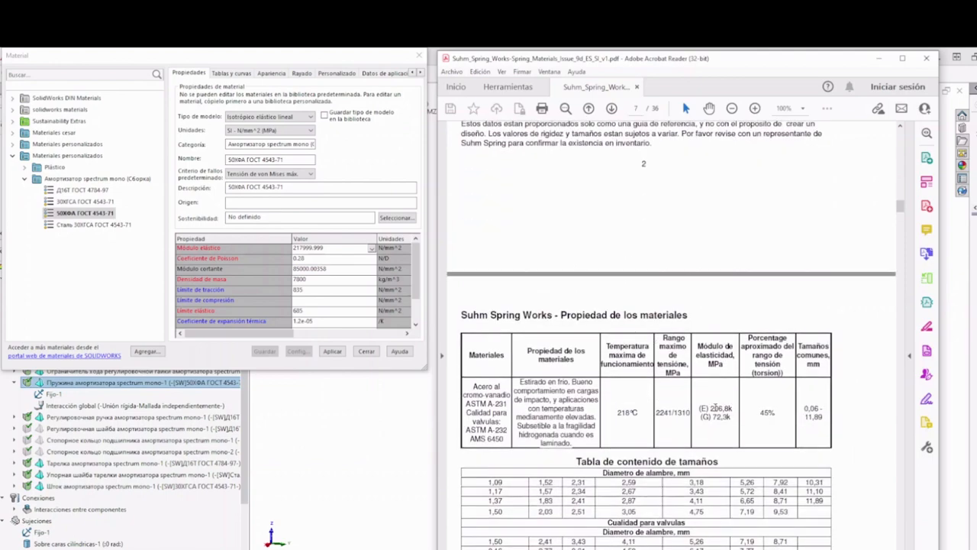
{"action": "scroll", "coordinate": [722, 416], "scroll_direction": "down", "scroll_amount": 10}
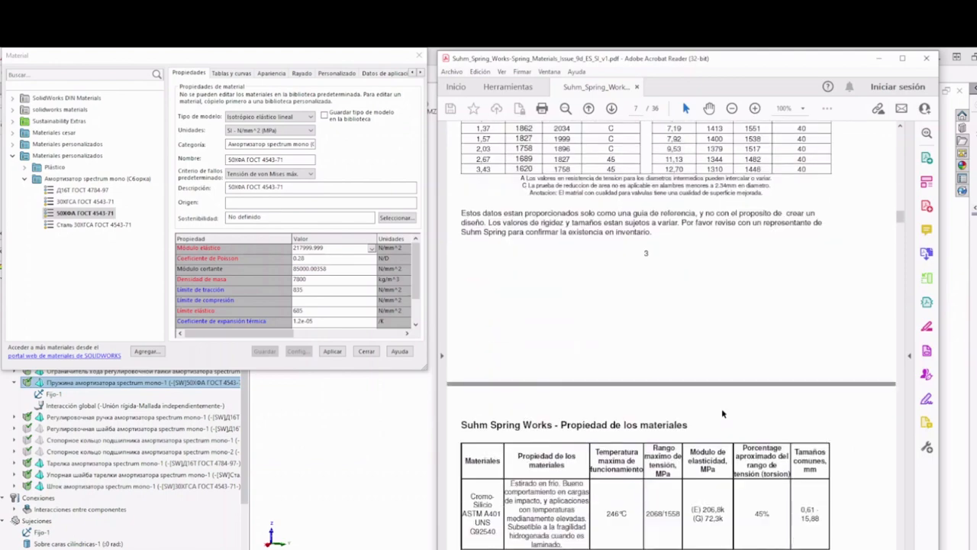
{"action": "scroll", "coordinate": [722, 413], "scroll_direction": "down", "scroll_amount": 10}
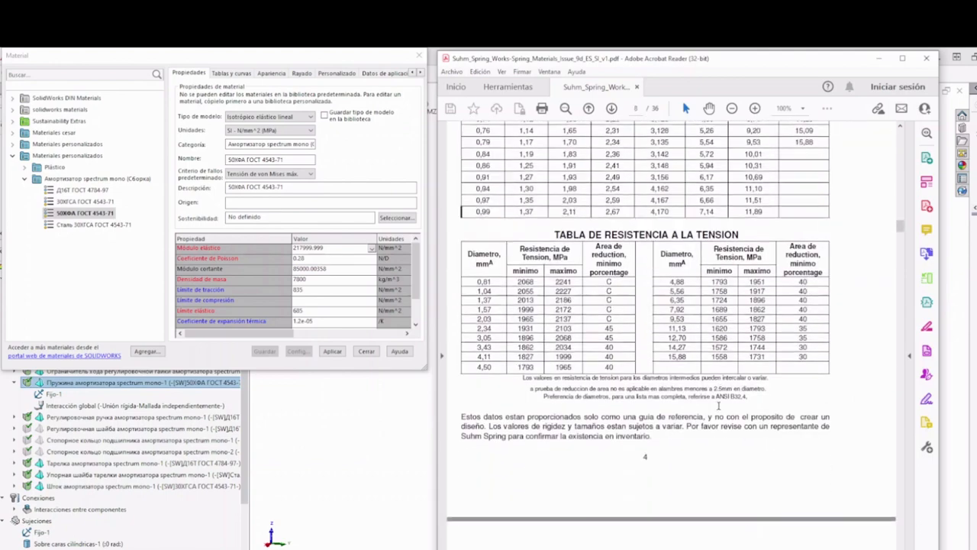
{"action": "scroll", "coordinate": [717, 406], "scroll_direction": "down", "scroll_amount": 10}
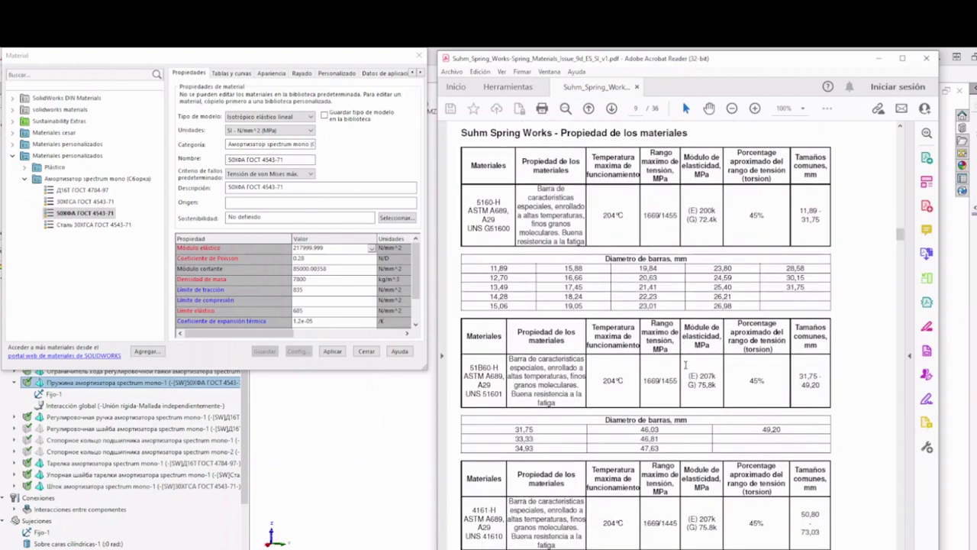
{"action": "scroll", "coordinate": [685, 364], "scroll_direction": "down", "scroll_amount": 9}
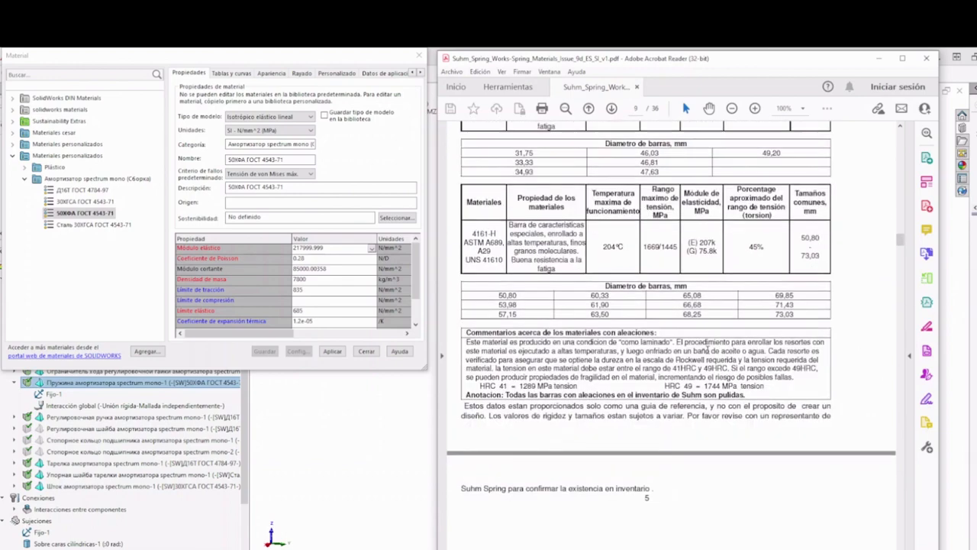
{"action": "scroll", "coordinate": [697, 389], "scroll_direction": "down", "scroll_amount": 5}
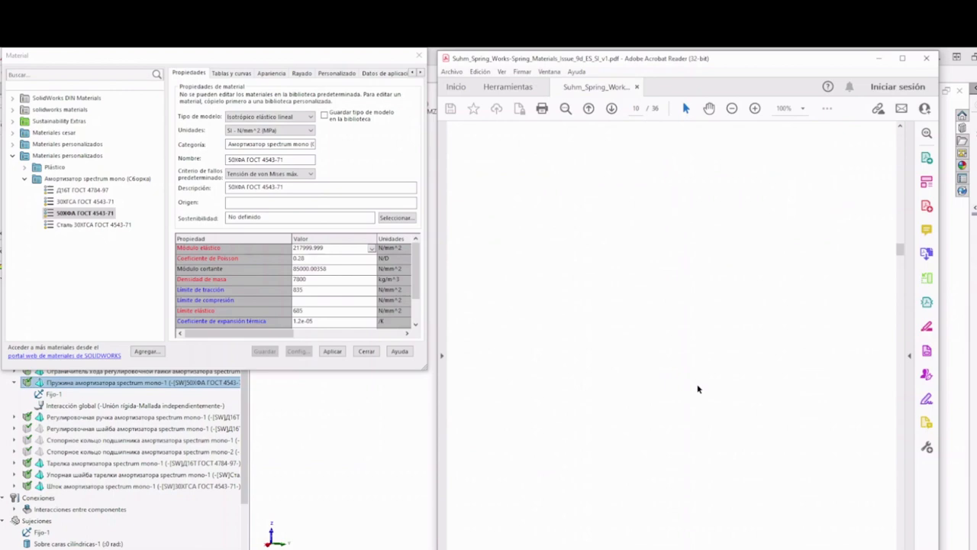
{"action": "scroll", "coordinate": [697, 389], "scroll_direction": "down", "scroll_amount": 5}
- Examine the elastic modulus and tension range of the AISI 302/304, 316, 17-4, Alloy 20 and A-286 spring materials
{"action": "scroll", "coordinate": [703, 388], "scroll_direction": "down", "scroll_amount": 6}
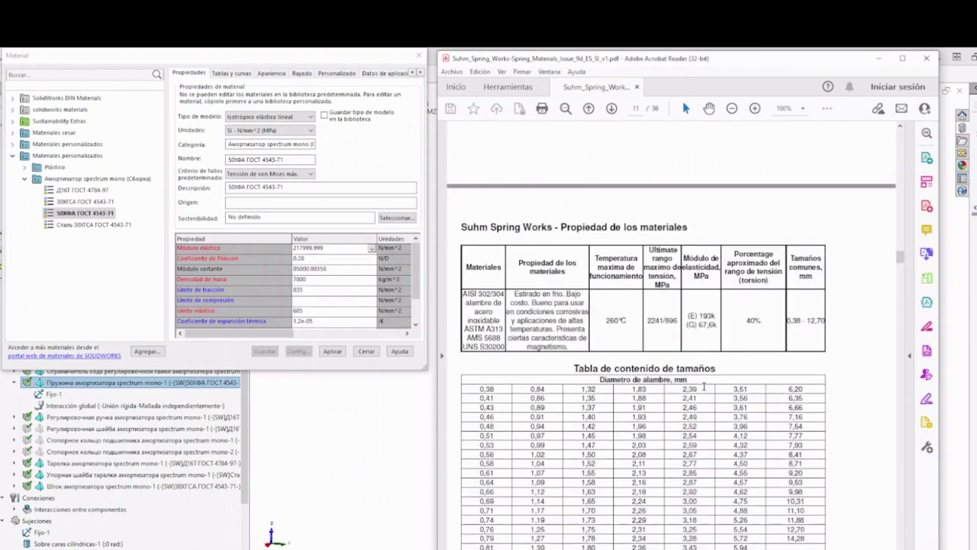
{"action": "scroll", "coordinate": [703, 389], "scroll_direction": "down", "scroll_amount": 15}
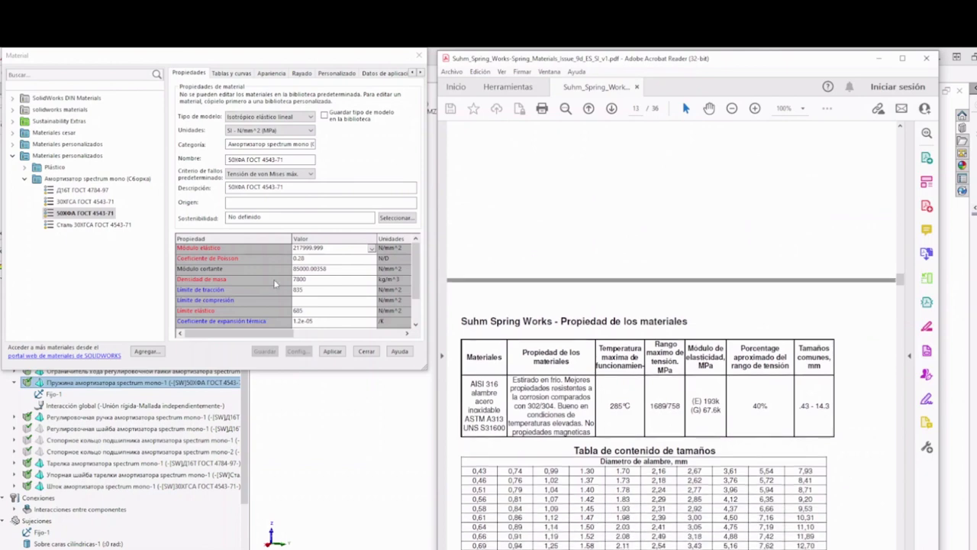
{"action": "scroll", "coordinate": [703, 387], "scroll_direction": "down", "scroll_amount": 9}
{"action": "scroll", "coordinate": [670, 431], "scroll_direction": "down", "scroll_amount": 16}
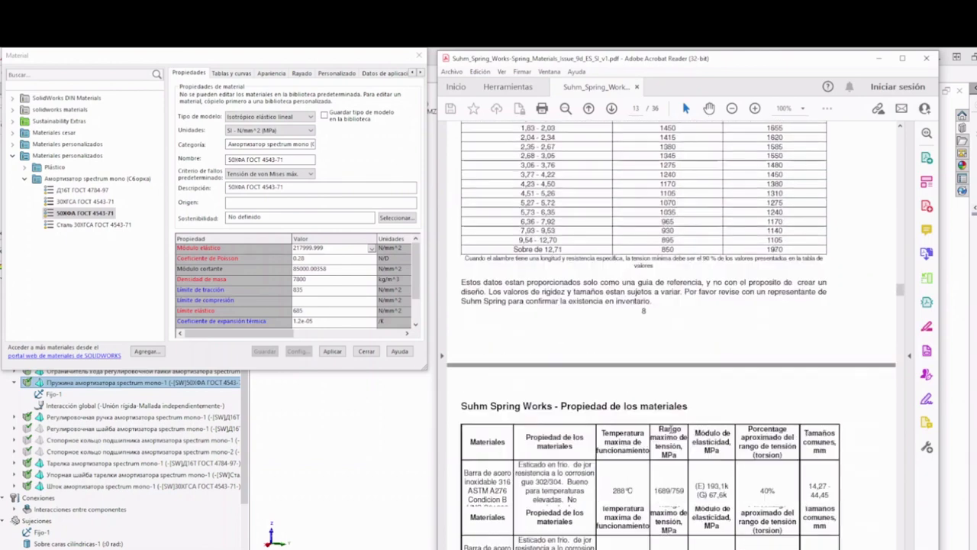
{"action": "scroll", "coordinate": [672, 433], "scroll_direction": "down", "scroll_amount": 8}
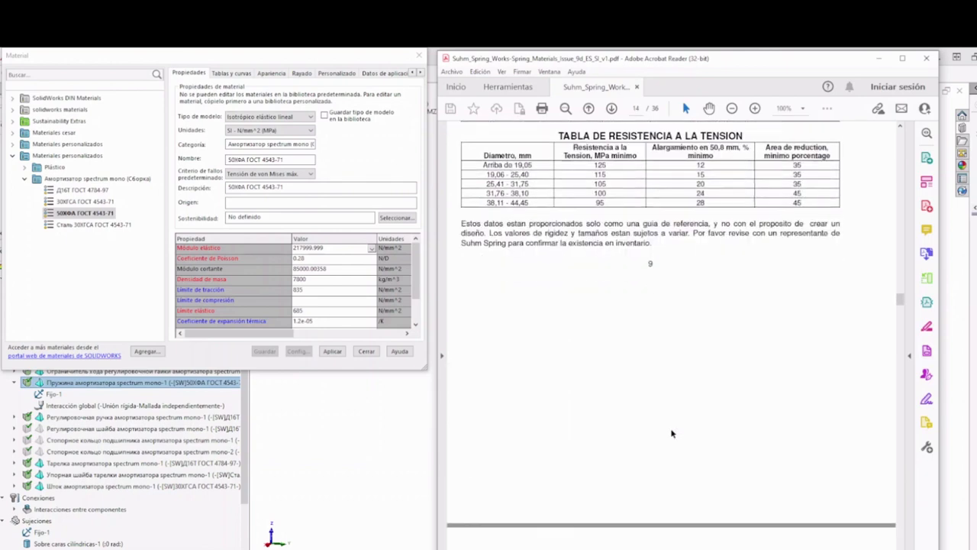
{"action": "scroll", "coordinate": [735, 442], "scroll_direction": "down", "scroll_amount": 20}
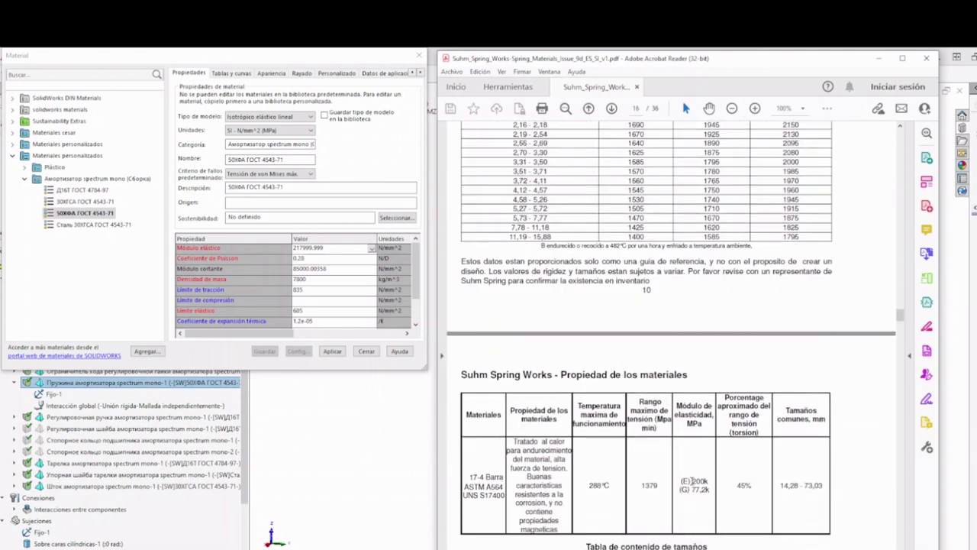
{"action": "scroll", "coordinate": [684, 480], "scroll_direction": "down", "scroll_amount": 20}
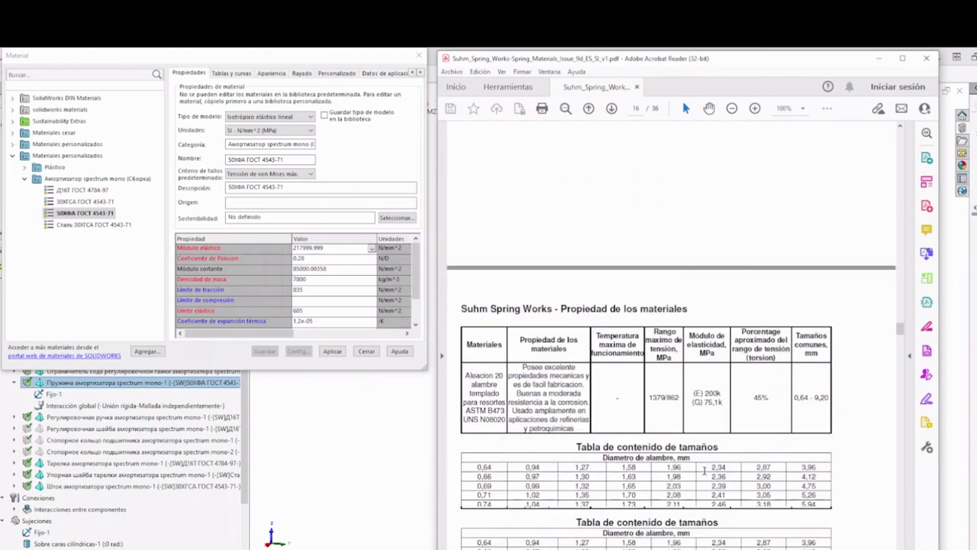
{"action": "scroll", "coordinate": [714, 382], "scroll_direction": "down", "scroll_amount": 20}
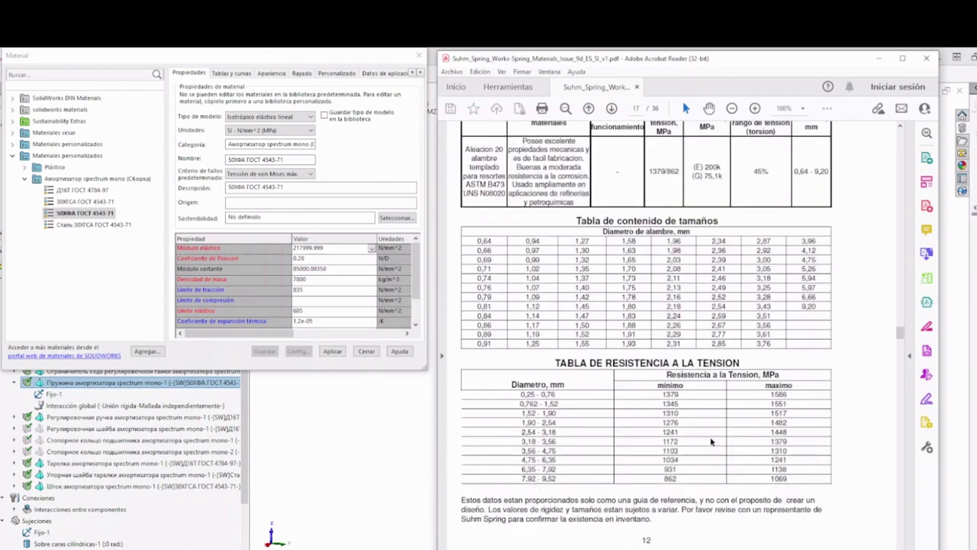
{"action": "scroll", "coordinate": [708, 434], "scroll_direction": "down", "scroll_amount": 18}
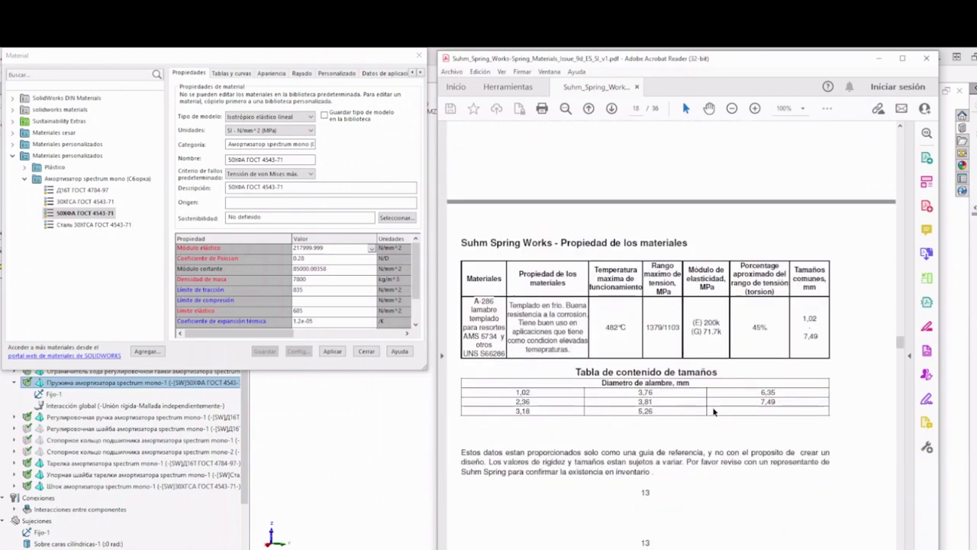
- Examine the elastic modulus and tension range of the phosphor bronze, beryllium copper, Inconel, Elgiloy and Monel 400 spring materials
{"action": "scroll", "coordinate": [713, 429], "scroll_direction": "down", "scroll_amount": 4}
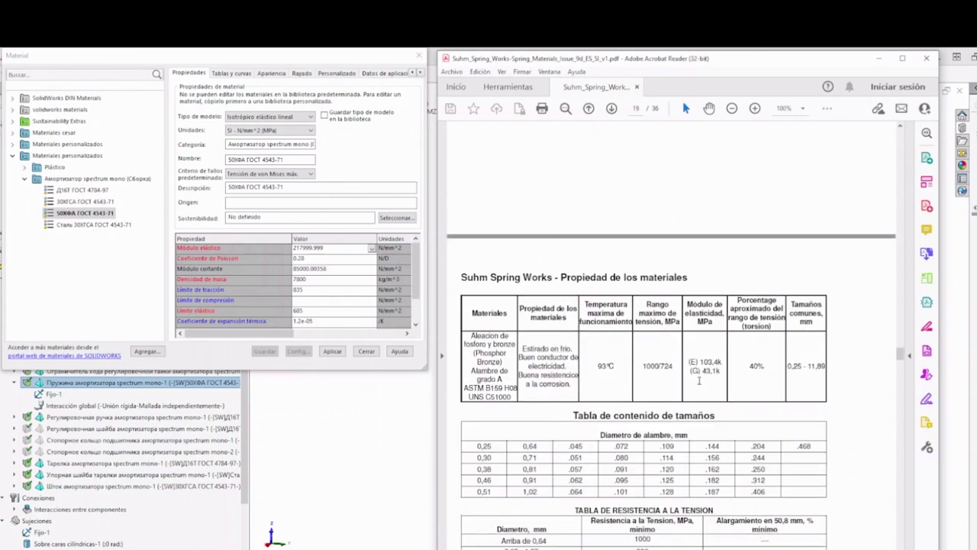
{"action": "scroll", "coordinate": [714, 361], "scroll_direction": "down", "scroll_amount": 18}
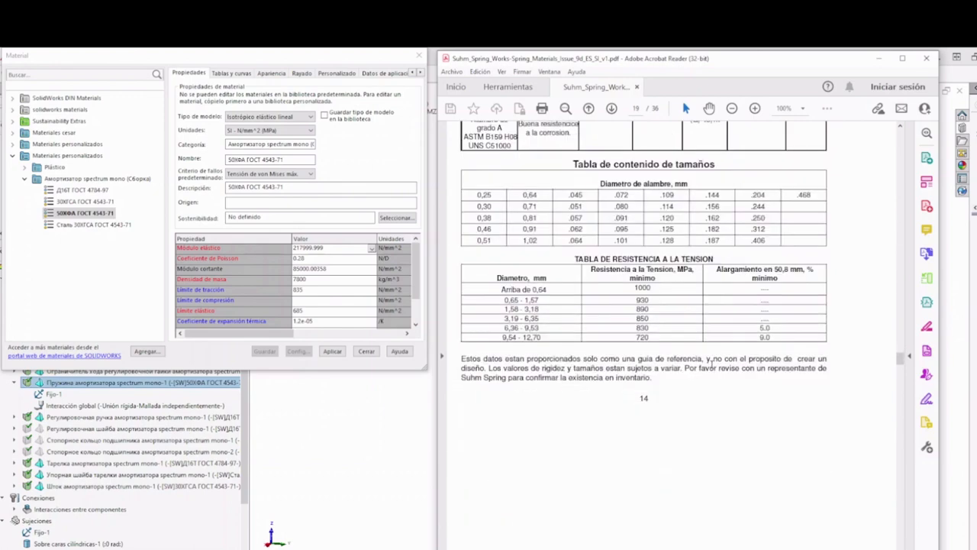
{"action": "scroll", "coordinate": [707, 411], "scroll_direction": "down", "scroll_amount": 3}
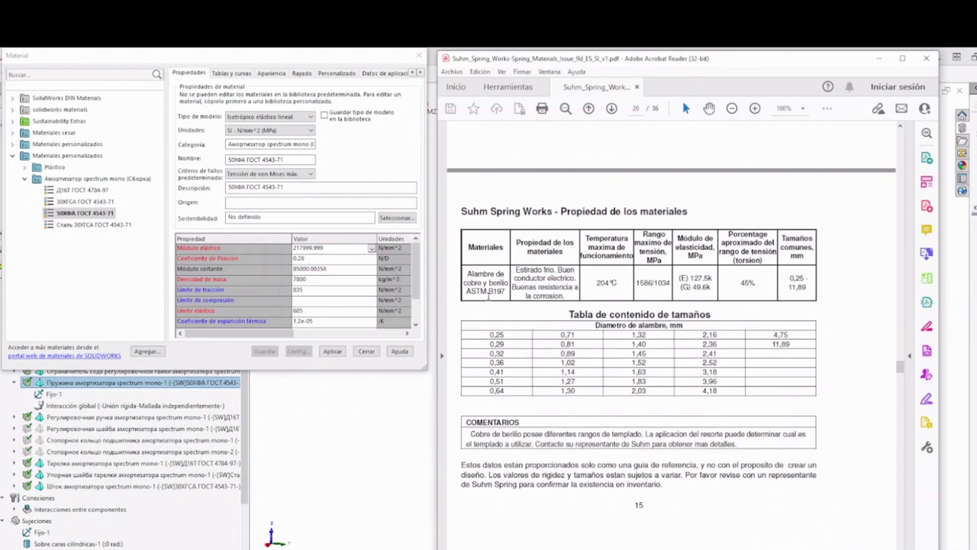
{"action": "scroll", "coordinate": [742, 406], "scroll_direction": "down", "scroll_amount": 9}
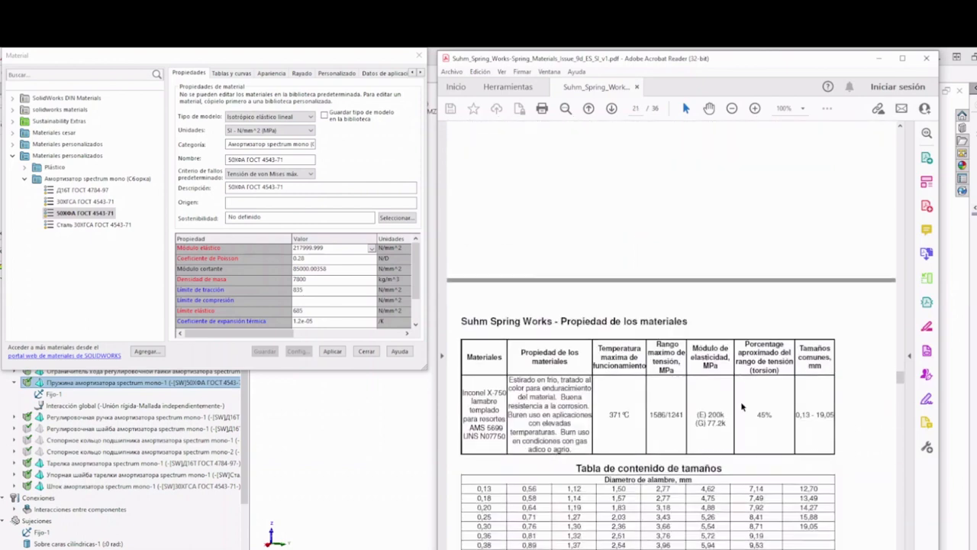
{"action": "scroll", "coordinate": [742, 407], "scroll_direction": "down", "scroll_amount": 20}
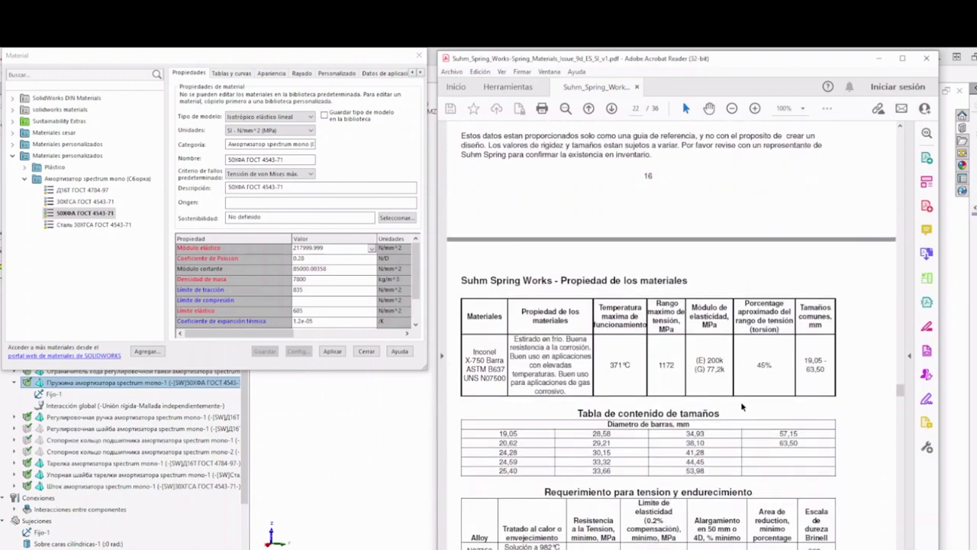
{"action": "scroll", "coordinate": [741, 407], "scroll_direction": "down", "scroll_amount": 5}
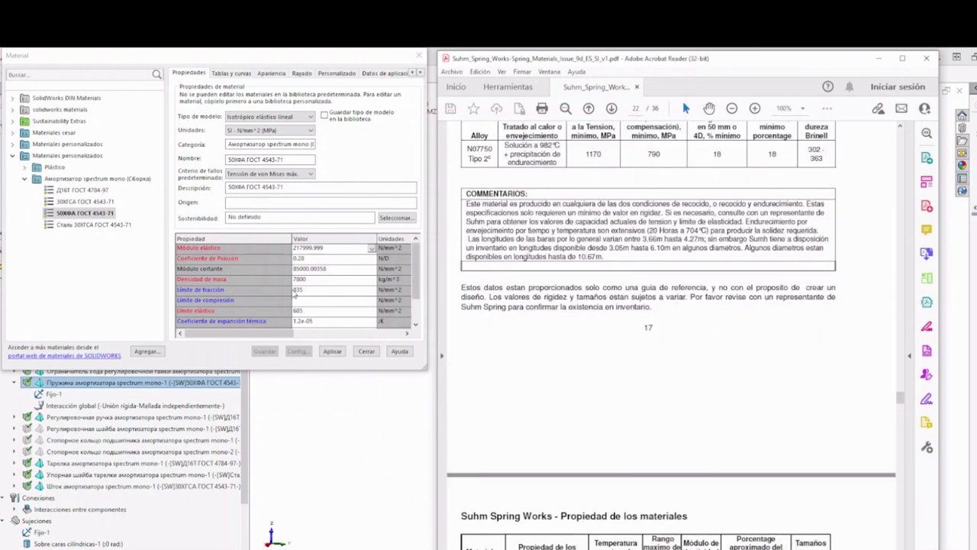
{"action": "scroll", "coordinate": [677, 387], "scroll_direction": "down", "scroll_amount": 9}
{"action": "scroll", "coordinate": [759, 399], "scroll_direction": "up", "scroll_amount": 6}
{"action": "scroll", "coordinate": [758, 399], "scroll_direction": "down", "scroll_amount": 2}
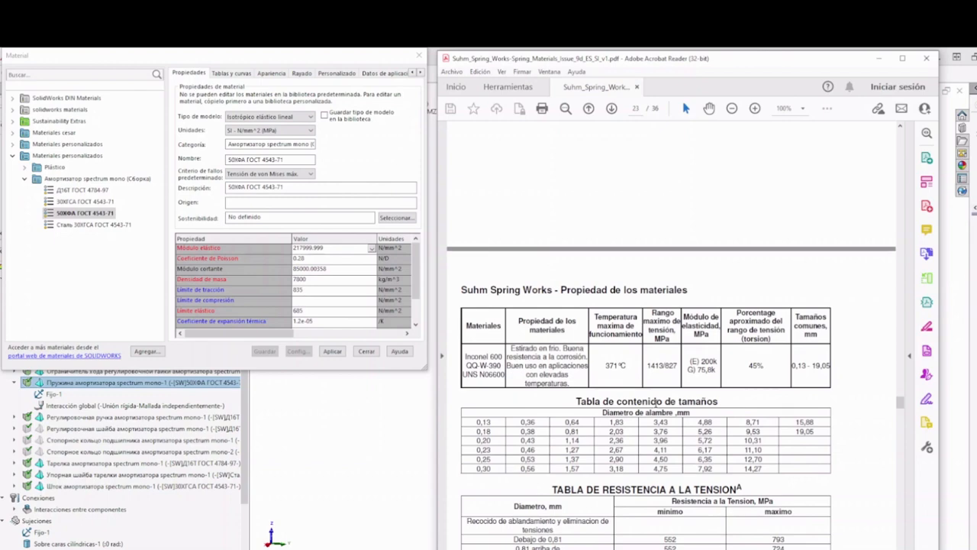
{"action": "scroll", "coordinate": [661, 402], "scroll_direction": "down", "scroll_amount": 10}
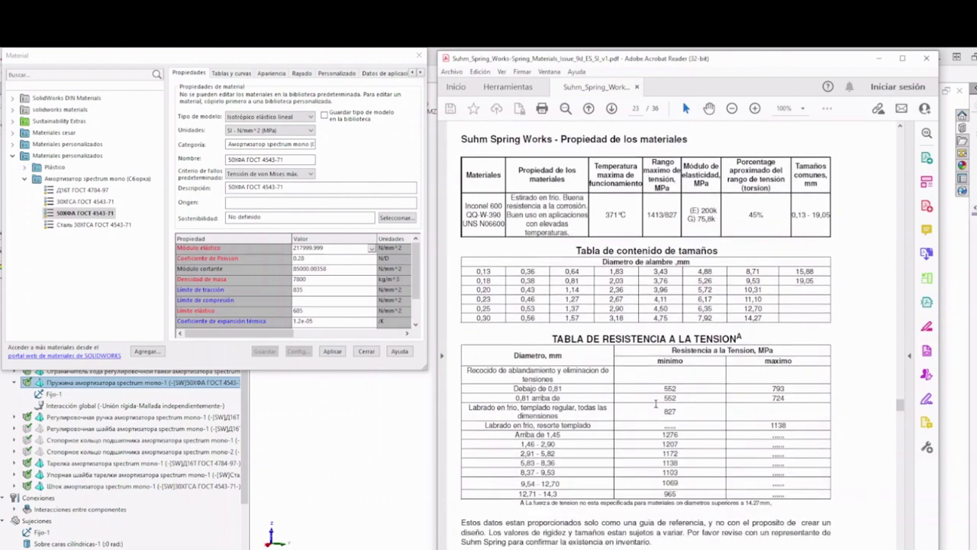
{"action": "scroll", "coordinate": [654, 399], "scroll_direction": "down", "scroll_amount": 10}
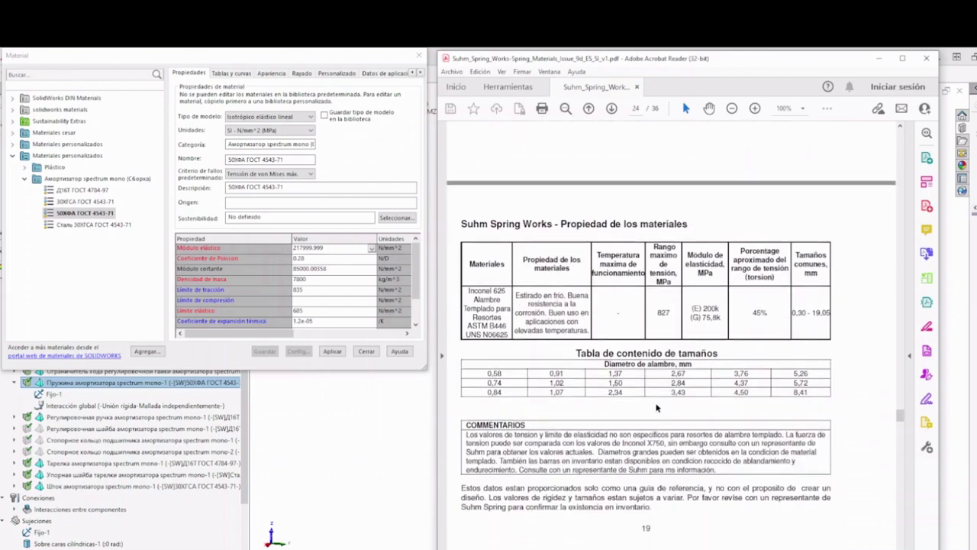
{"action": "scroll", "coordinate": [656, 407], "scroll_direction": "down", "scroll_amount": 10}
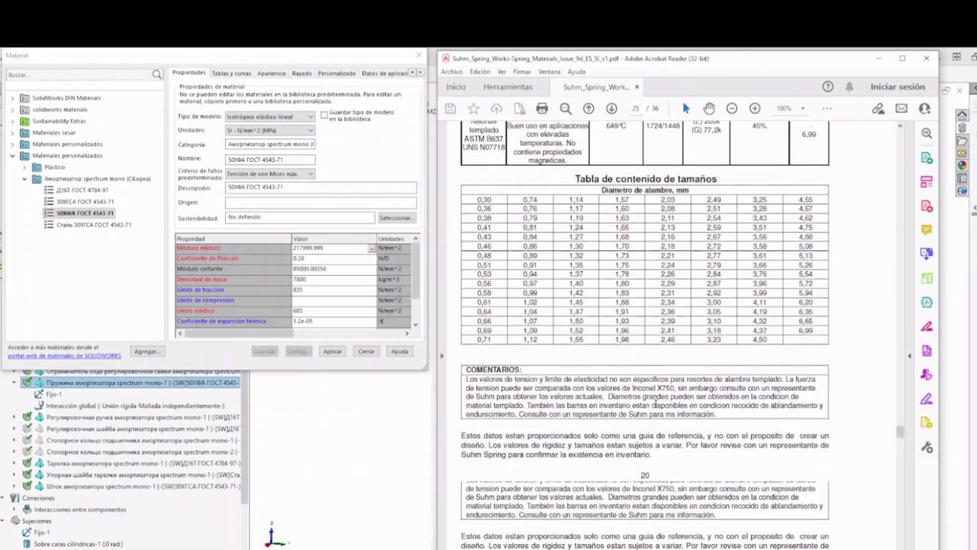
{"action": "scroll", "coordinate": [655, 404], "scroll_direction": "down", "scroll_amount": 10}
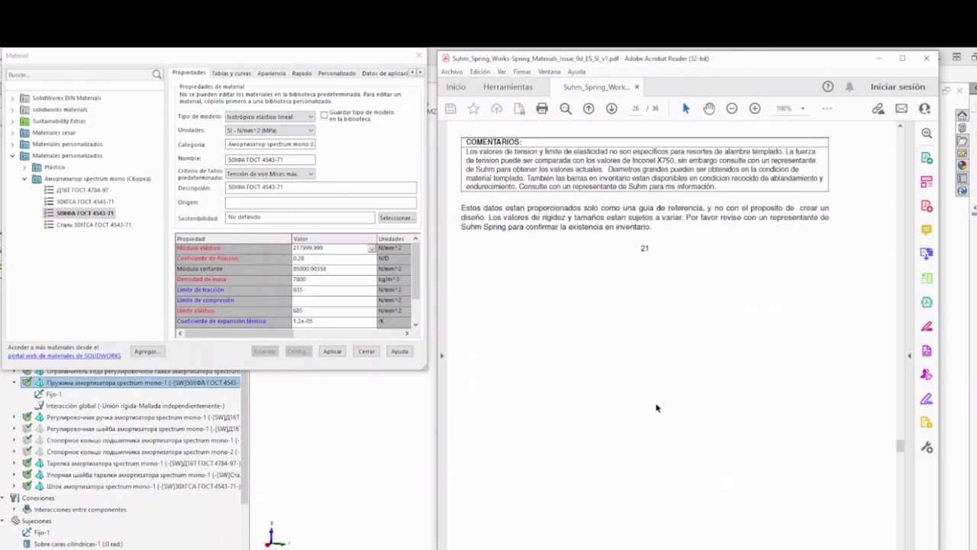
{"action": "scroll", "coordinate": [655, 404], "scroll_direction": "down", "scroll_amount": 10}
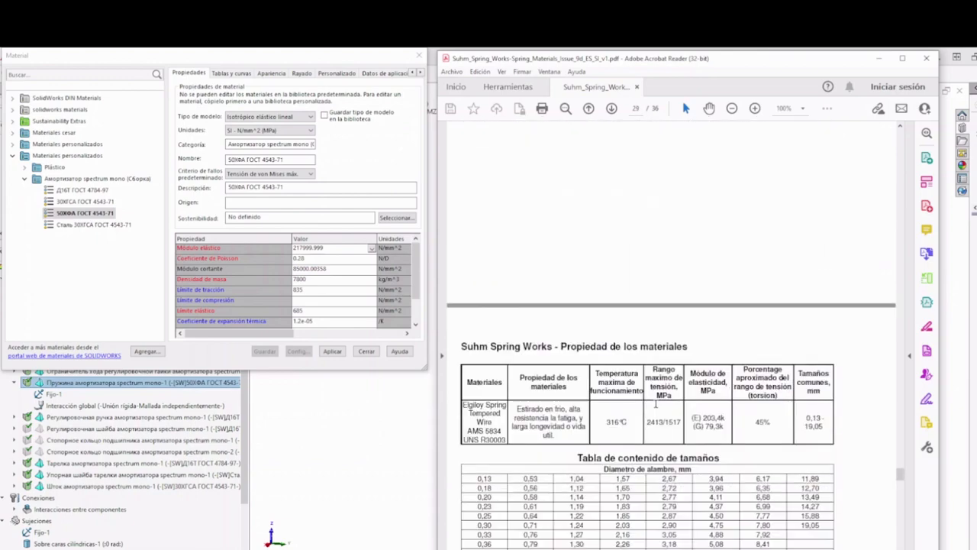
{"action": "scroll", "coordinate": [654, 404], "scroll_direction": "down", "scroll_amount": 10}
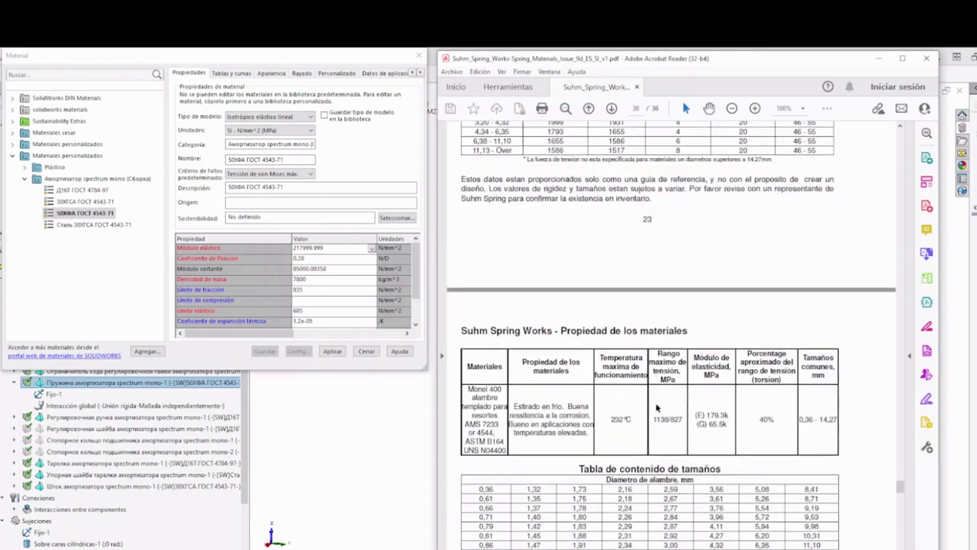
- Examine the elastic modulus and tension range of the Monel K-500, Hastelloy B-2 and titanium Beta-C spring materials
{"action": "scroll", "coordinate": [656, 408], "scroll_direction": "down", "scroll_amount": 10}
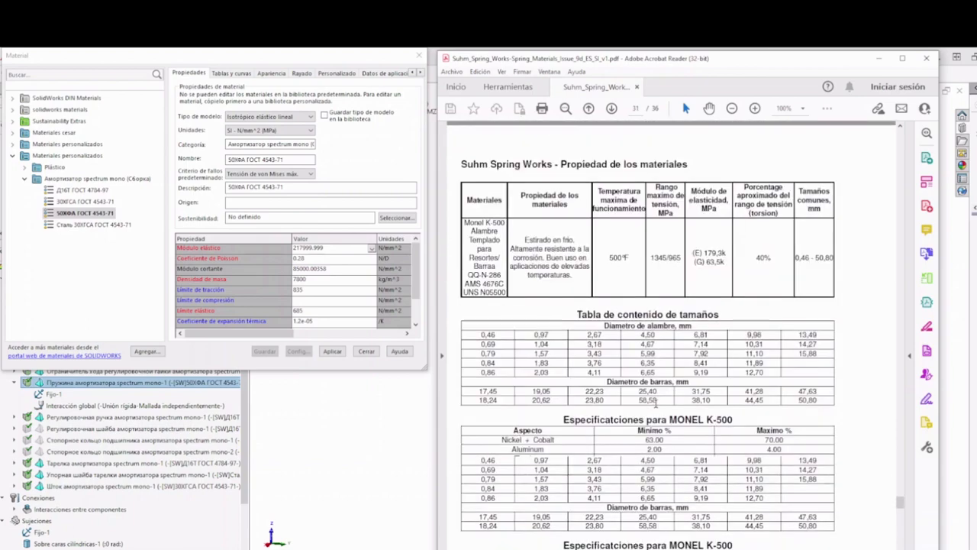
{"action": "scroll", "coordinate": [655, 405], "scroll_direction": "down", "scroll_amount": 10}
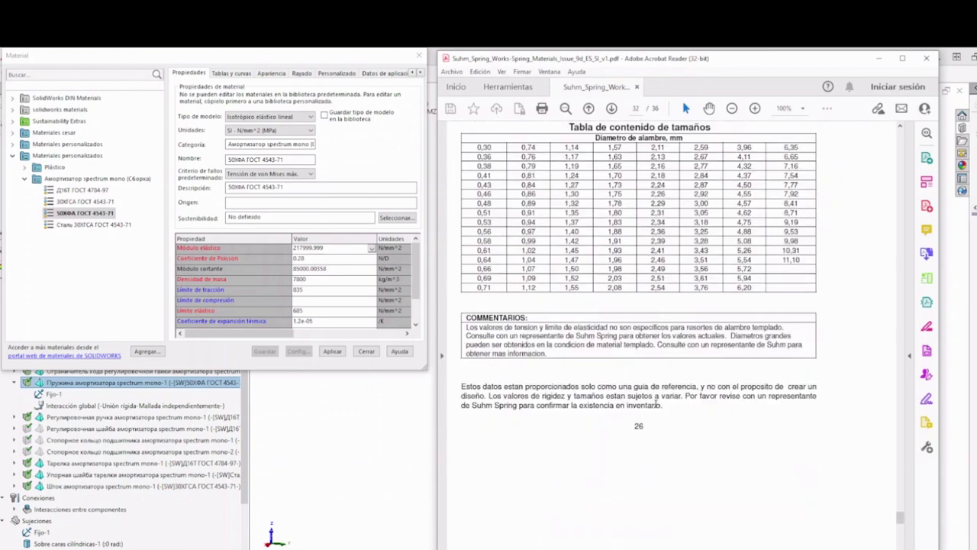
{"action": "scroll", "coordinate": [655, 404], "scroll_direction": "down", "scroll_amount": 10}
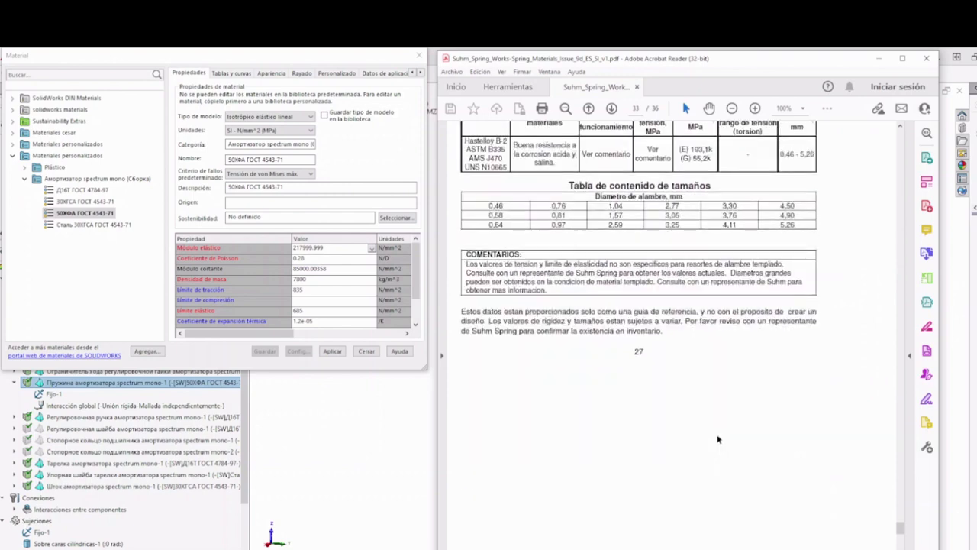
{"action": "scroll", "coordinate": [717, 439], "scroll_direction": "down", "scroll_amount": 5}
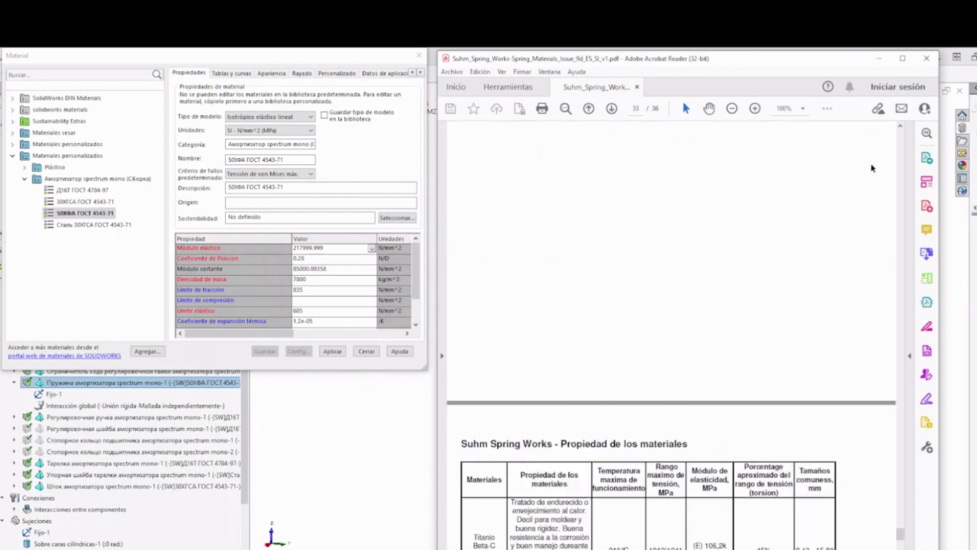
- Return from the PDF to SOLIDWORKS, close the spring's material properties and collapse the study's Piezas folder
{"action": "left_click", "coordinate": [880, 59]}
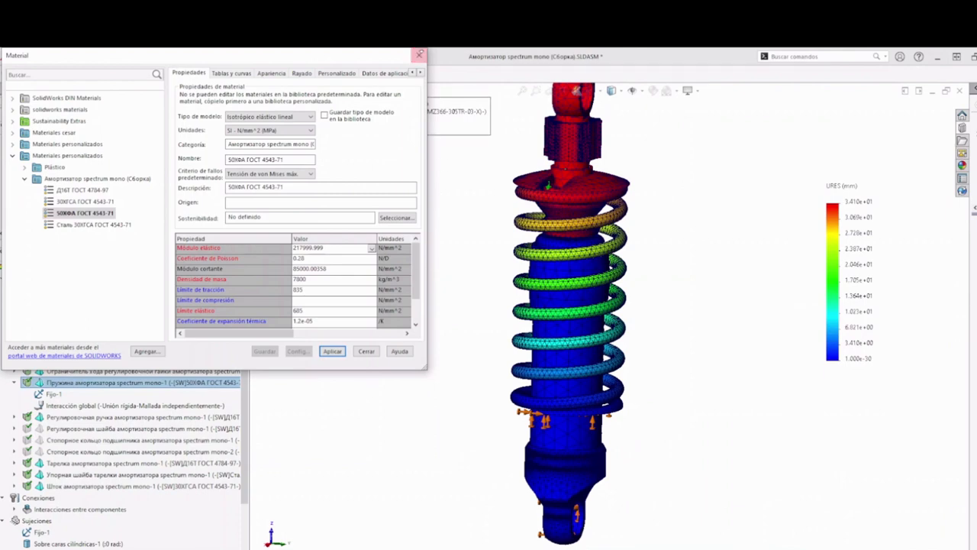
{"action": "left_click", "coordinate": [418, 55]}
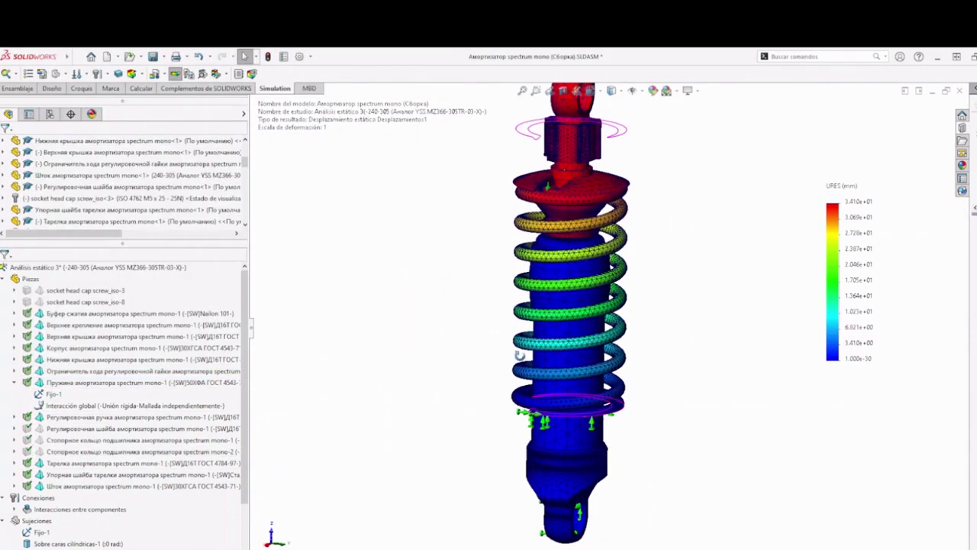
{"action": "left_click", "coordinate": [4, 279]}
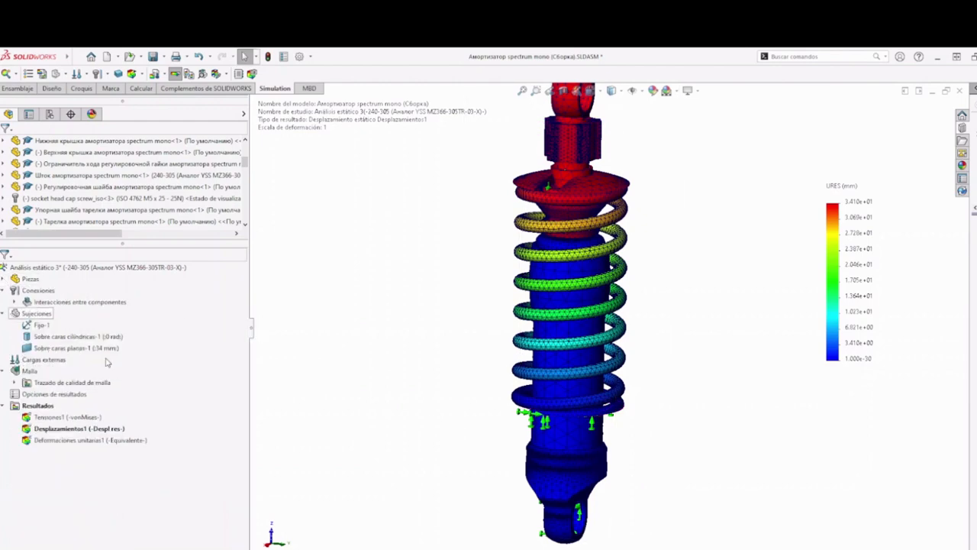
- Examine the Desplazamientos1 plot on the shock absorber's upper eye, upper spring seat and spring coils
{"action": "scroll", "coordinate": [600, 205], "scroll_direction": "down", "scroll_amount": 10}
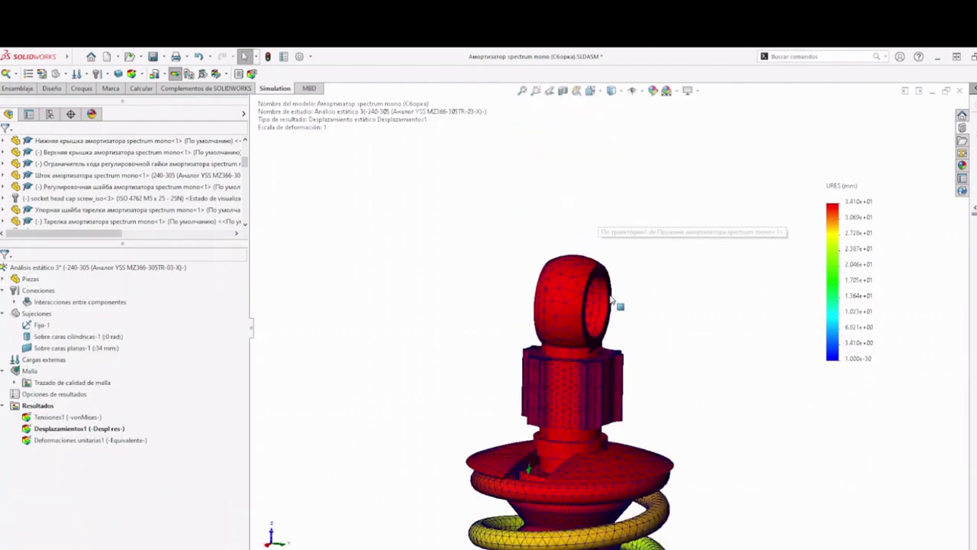
{"action": "scroll", "coordinate": [589, 307], "scroll_direction": "up", "scroll_amount": 8}
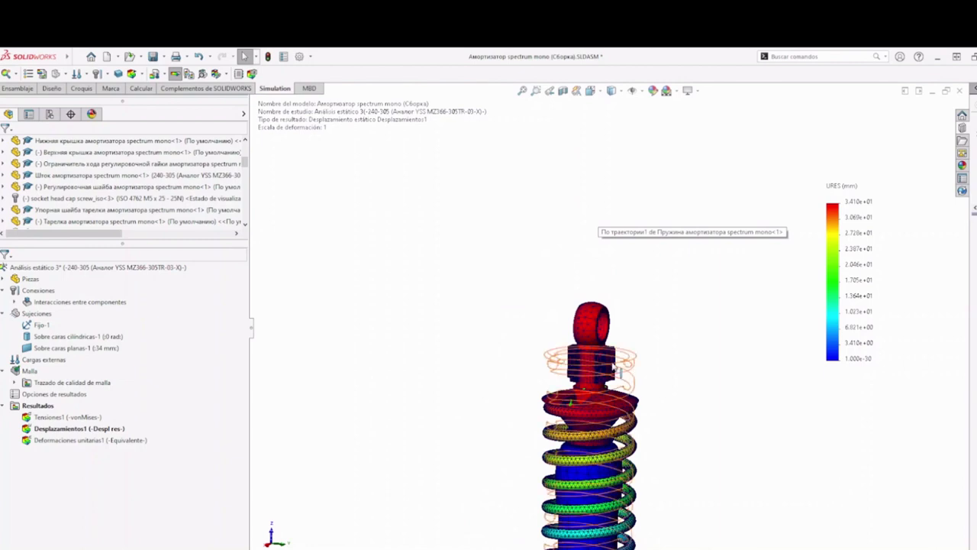
{"action": "scroll", "coordinate": [582, 215], "scroll_direction": "down", "scroll_amount": 8}
{"action": "scroll", "coordinate": [656, 317], "scroll_direction": "up", "scroll_amount": 10}
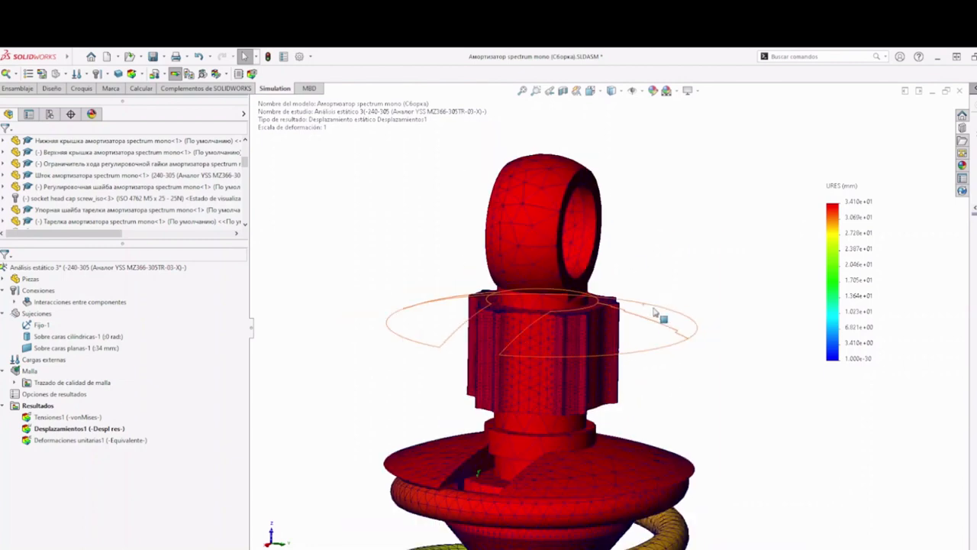
{"action": "scroll", "coordinate": [619, 450], "scroll_direction": "down", "scroll_amount": 5}
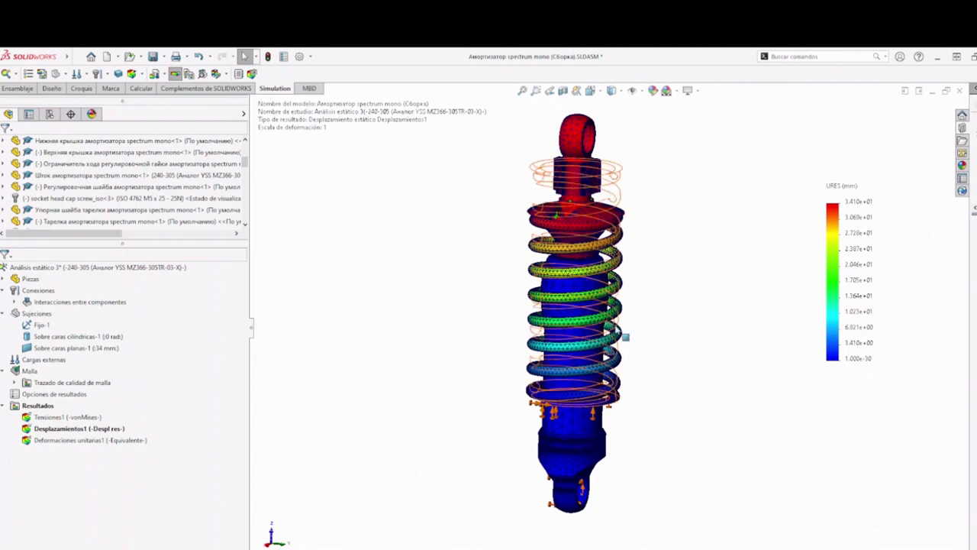
{"action": "scroll", "coordinate": [626, 258], "scroll_direction": "down", "scroll_amount": 2}
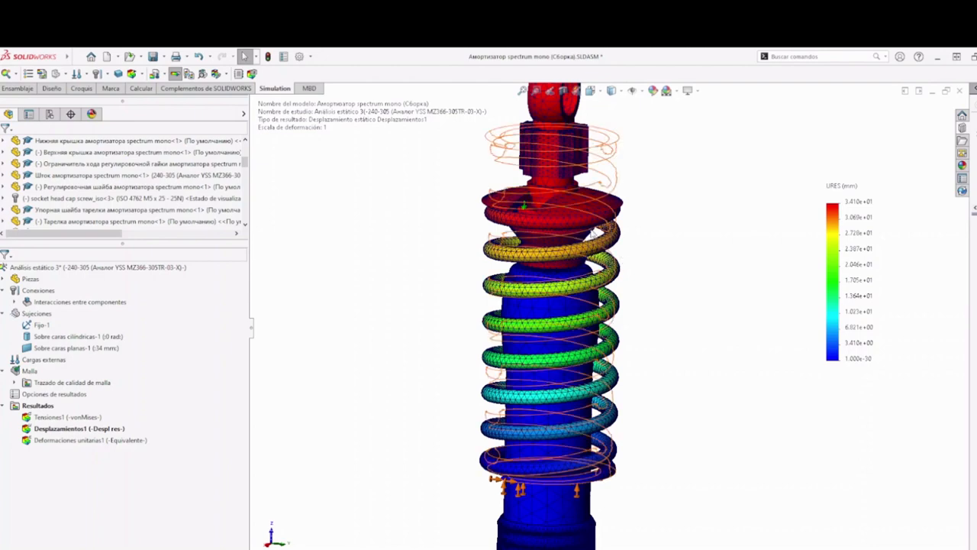
{"action": "scroll", "coordinate": [623, 295], "scroll_direction": "up", "scroll_amount": 2}
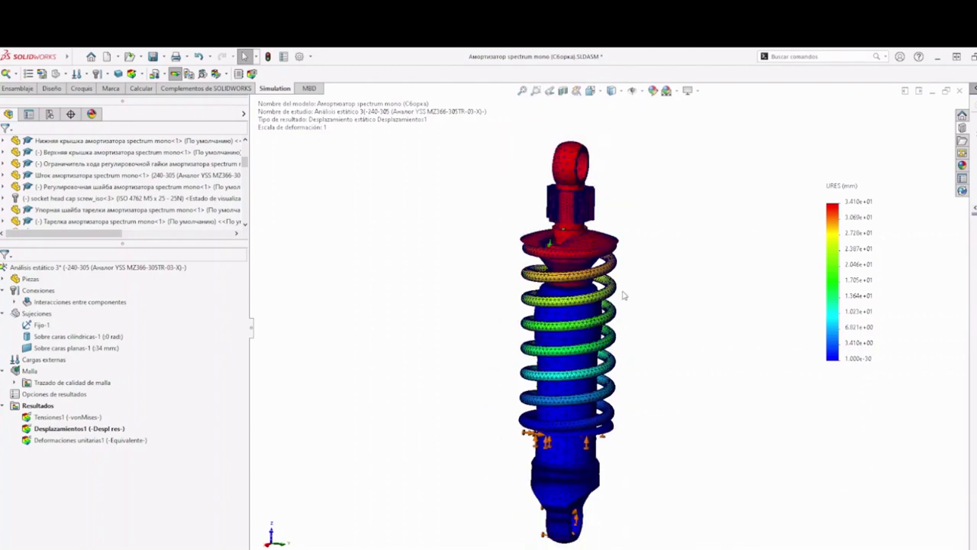